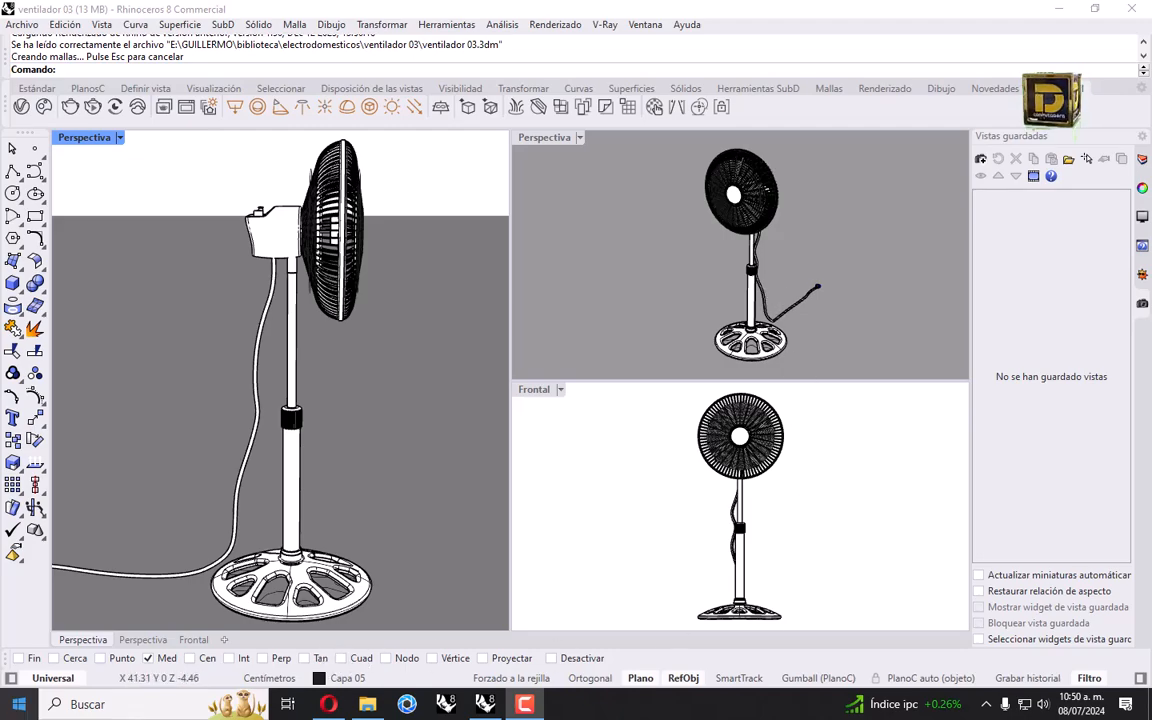
Step: Examine the finished pedestal fan model from the front, side and rear, including its grille, motor housing, pole and base
{"action": "right_click_drag", "start_coordinate": [80, 429], "coordinate": [437, 380]}
{"action": "right_click_drag", "start_coordinate": [329, 296], "coordinate": [378, 360]}
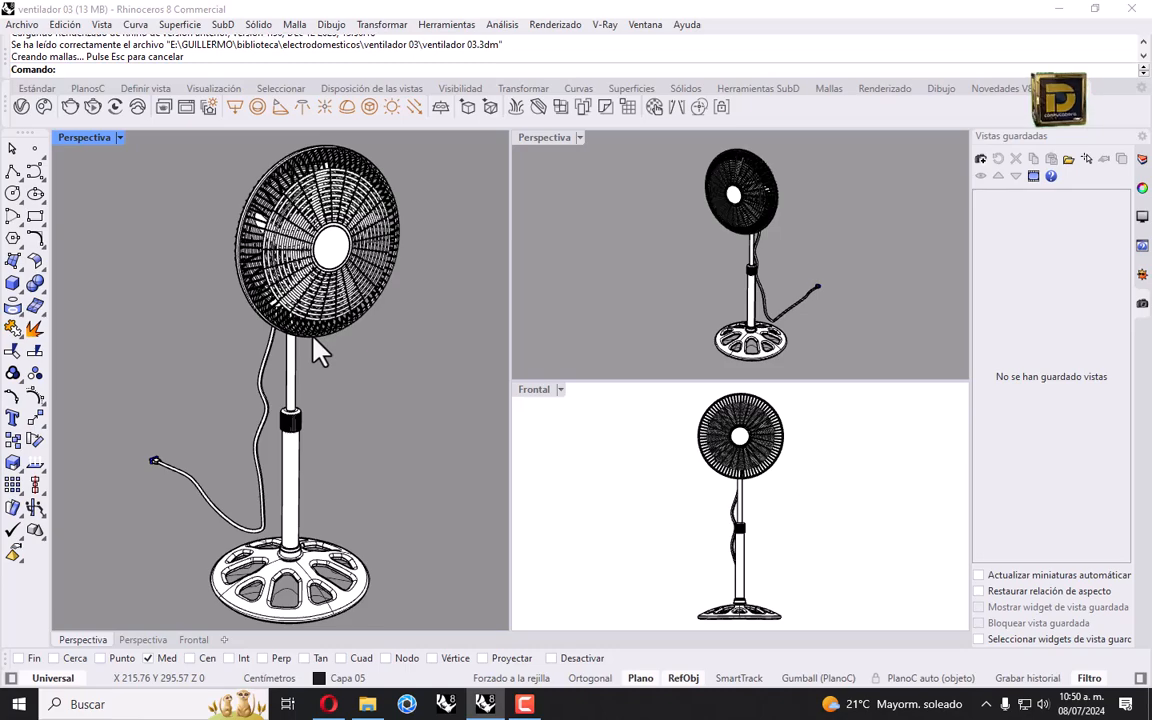
{"action": "right_click_drag", "start_coordinate": [251, 283], "coordinate": [82, 278]}
{"action": "right_click_drag", "start_coordinate": [286, 310], "coordinate": [276, 215]}
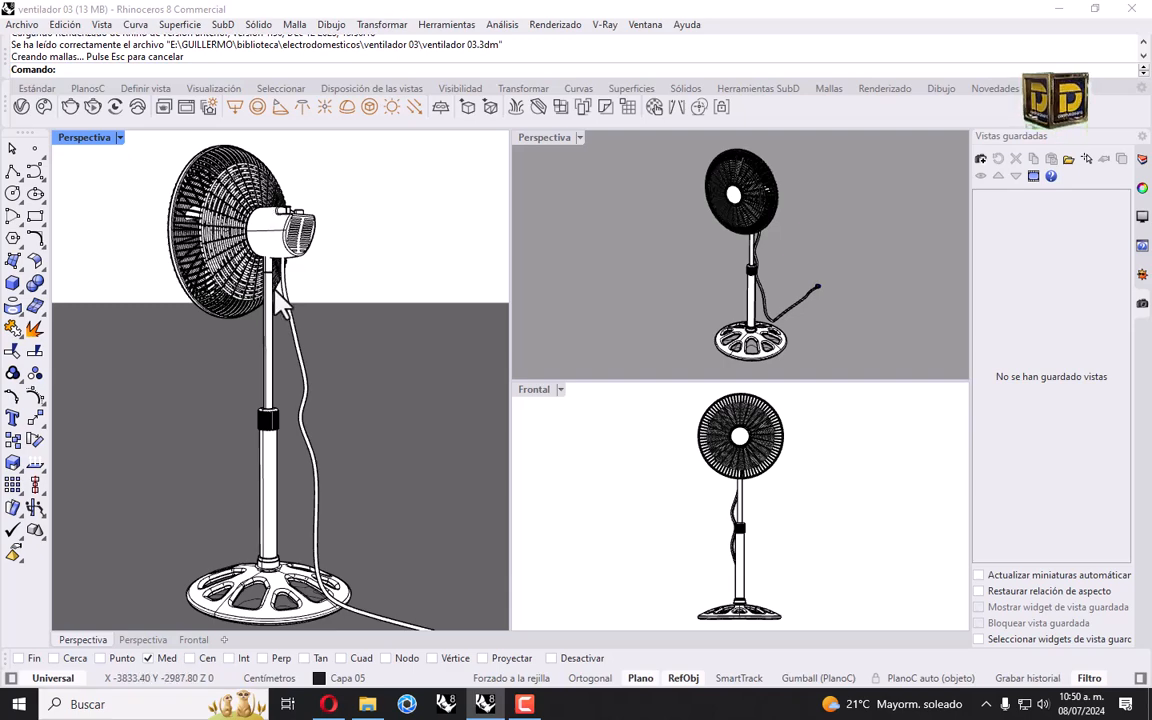
{"action": "mouse_move", "coordinate": [404, 309]}
{"action": "right_mouse_down"}
{"action": "mouse_move", "coordinate": [373, 309]}
{"action": "mouse_move", "coordinate": [467, 303]}
{"action": "mouse_move", "coordinate": [447, 268]}
{"action": "mouse_move", "coordinate": [342, 222]}
{"action": "mouse_move", "coordinate": [334, 244]}
{"action": "mouse_move", "coordinate": [226, 239]}
{"action": "mouse_move", "coordinate": [175, 265]}
{"action": "mouse_move", "coordinate": [411, 316]}
{"action": "right_mouse_up"}
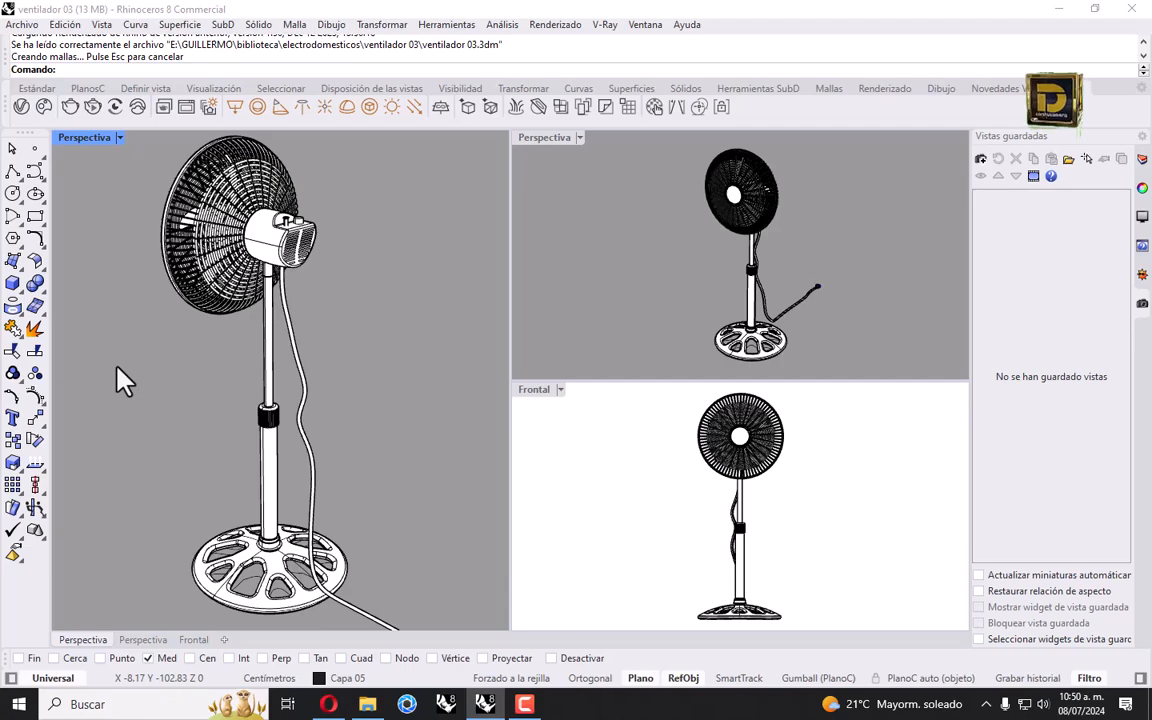
{"action": "right_click_drag", "start_coordinate": [122, 380], "coordinate": [226, 242]}
{"action": "scroll", "coordinate": [281, 198], "scroll_direction": "up", "scroll_amount": 6}
{"action": "scroll", "coordinate": [257, 228], "scroll_direction": "down", "scroll_amount": 7}
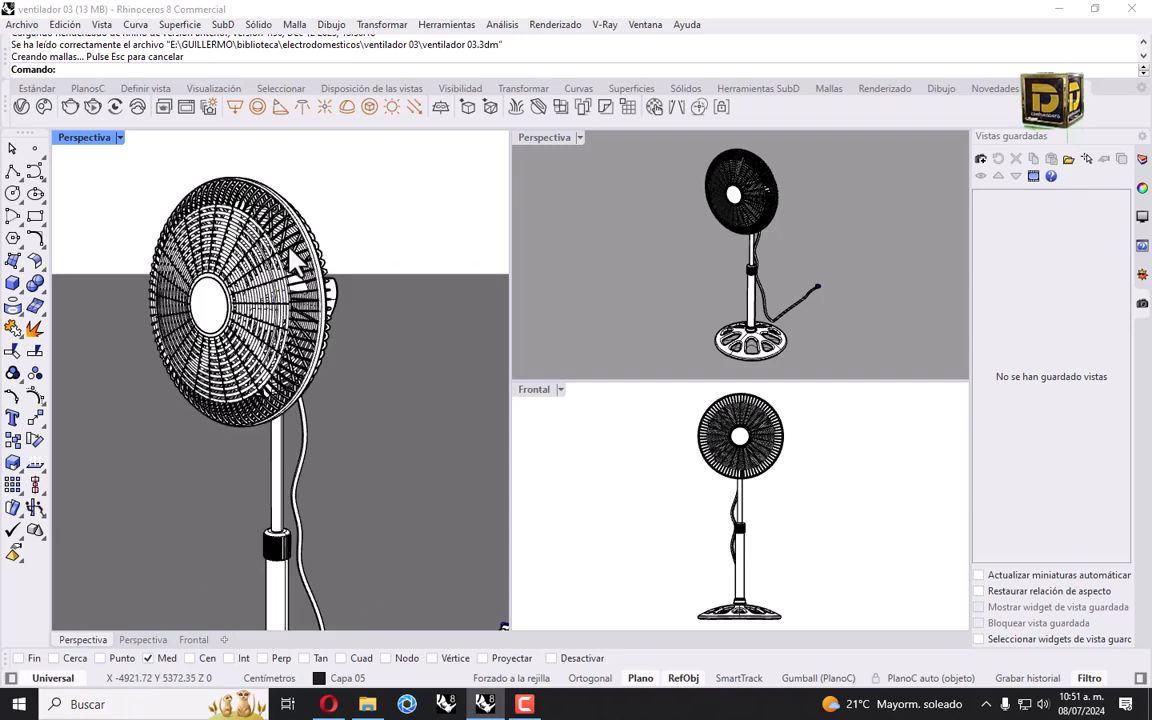
{"action": "right_click_drag", "start_coordinate": [305, 270], "coordinate": [226, 256]}
{"action": "scroll", "coordinate": [225, 255], "scroll_direction": "up", "scroll_amount": 2}
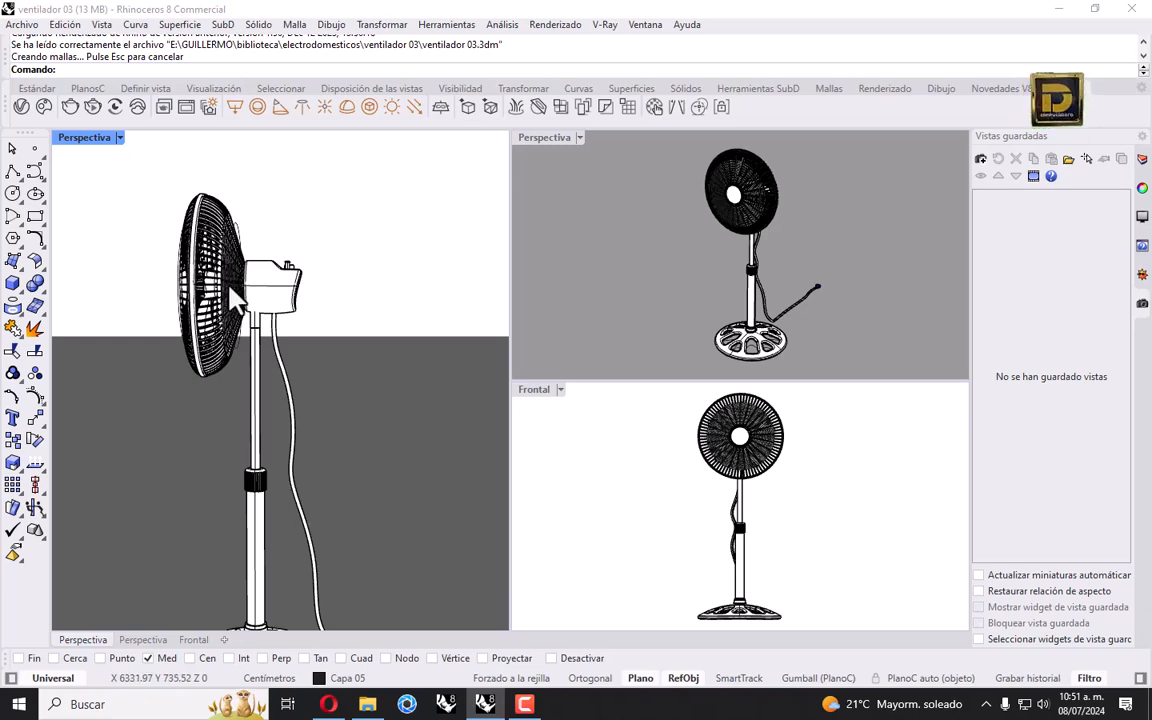
{"action": "scroll", "coordinate": [216, 230], "scroll_direction": "down", "scroll_amount": 2}
{"action": "right_click_drag", "start_coordinate": [218, 240], "coordinate": [308, 216]}
{"action": "right_click_drag", "start_coordinate": [165, 193], "coordinate": [309, 182]}
{"action": "right_click_drag", "start_coordinate": [327, 267], "coordinate": [385, 256]}
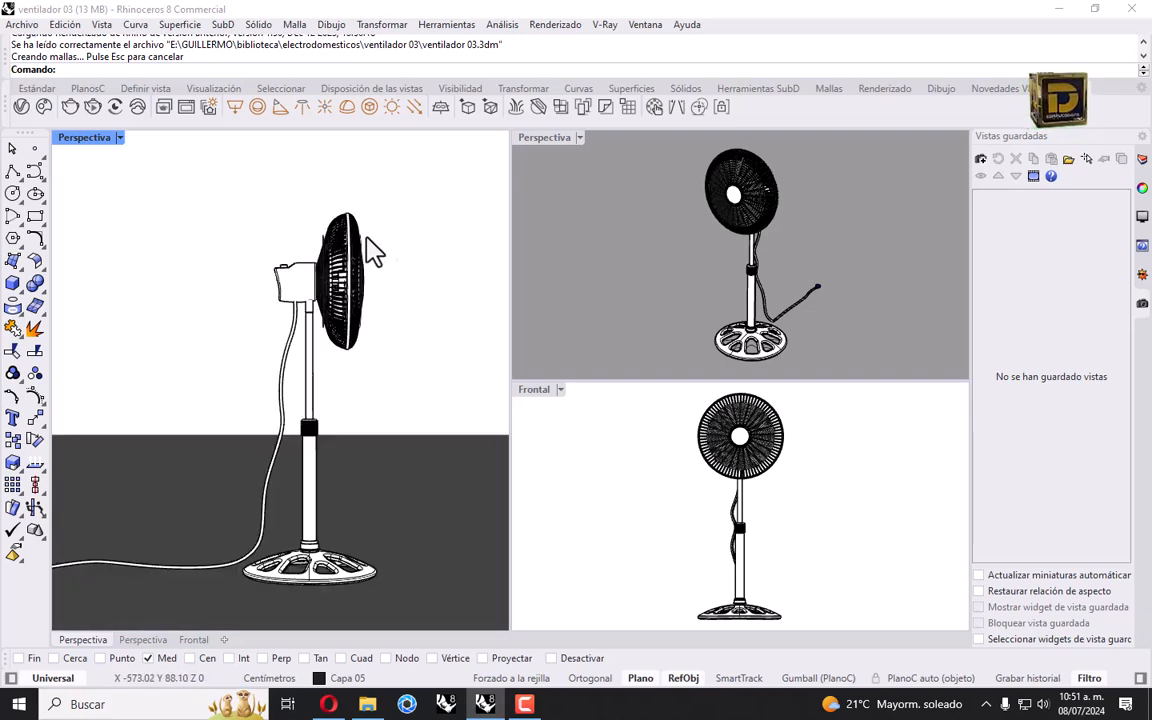
{"action": "right_click_drag", "start_coordinate": [320, 225], "coordinate": [208, 275]}
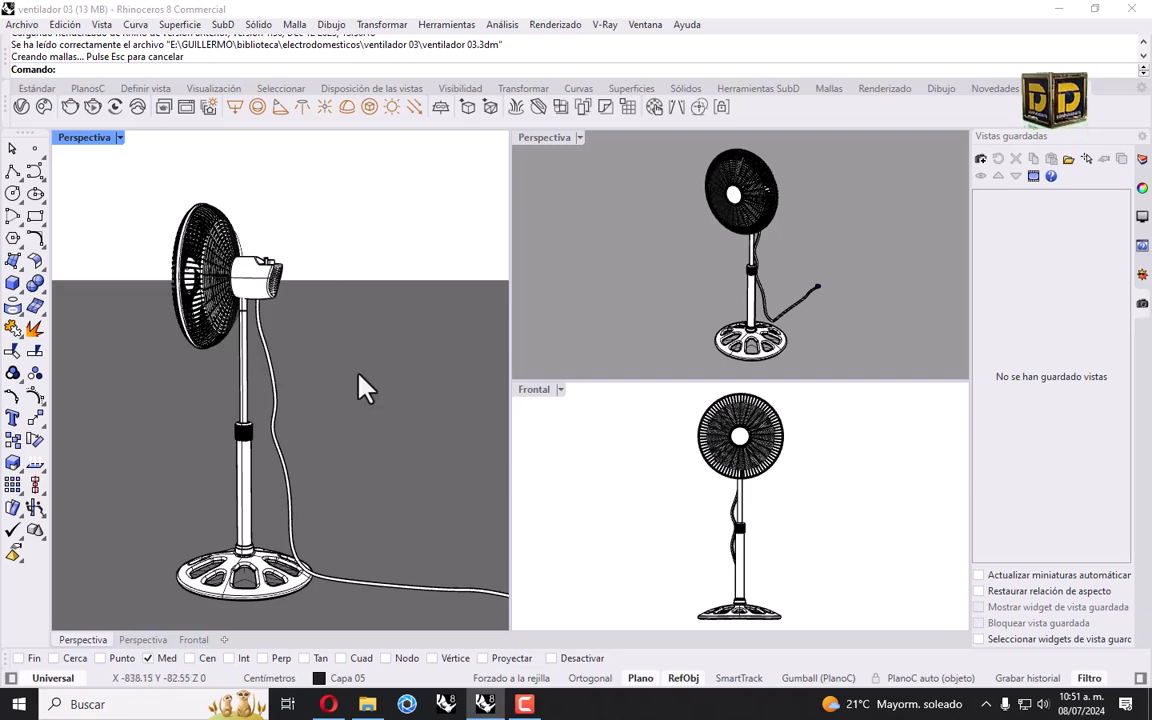
Step: Create a new model from the "Objetos pequeños - Centímetros" template
{"action": "left_click", "coordinate": [22, 24]}
{"action": "left_click", "coordinate": [50, 43]}
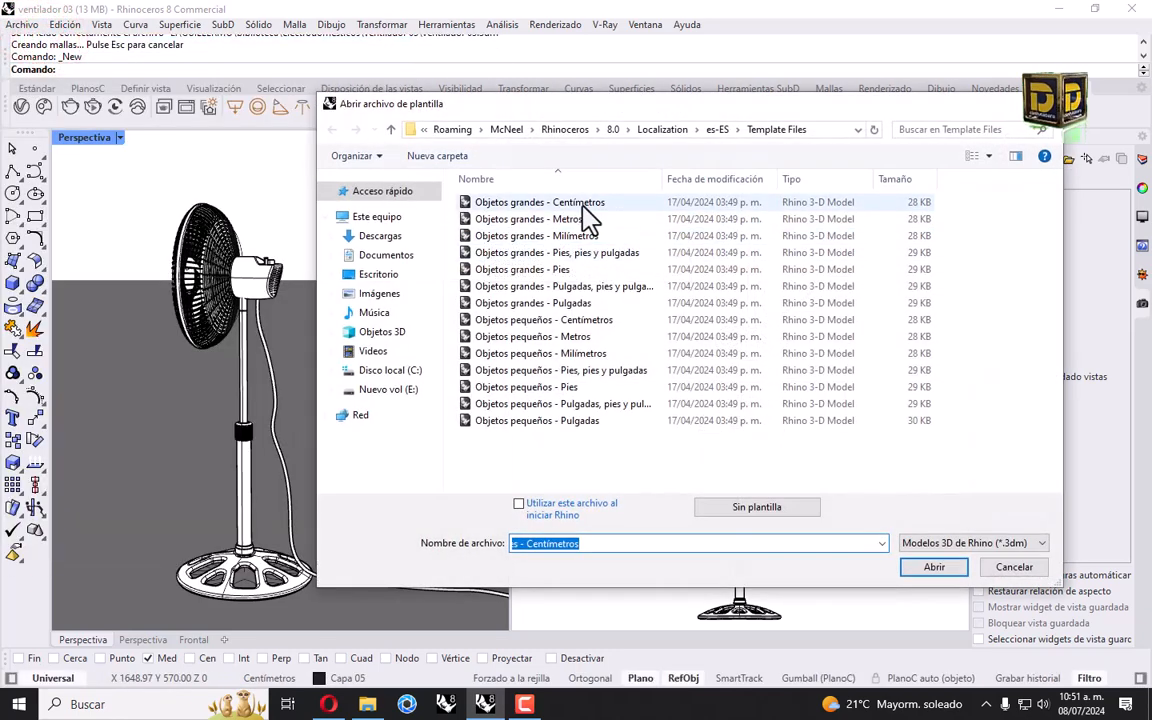
{"action": "double_click", "coordinate": [588, 321]}
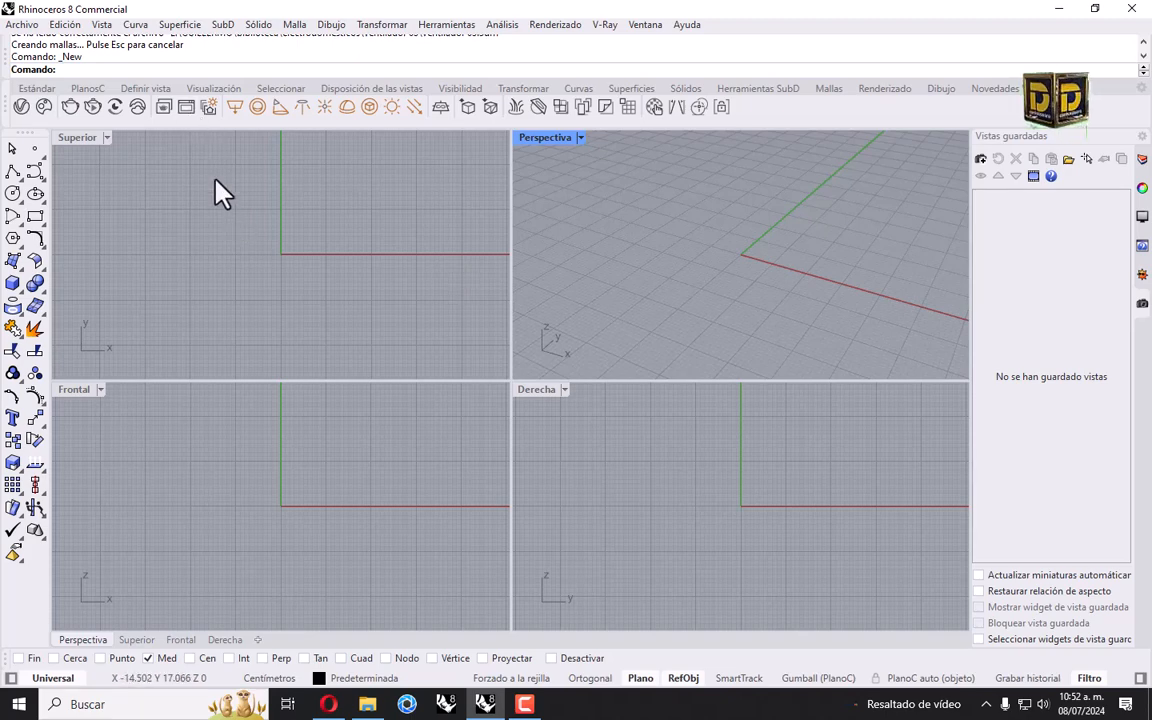
Step: Draw a circle 50 cm in diameter near the origin in the Superior view
{"action": "left_click", "coordinate": [12, 193]}
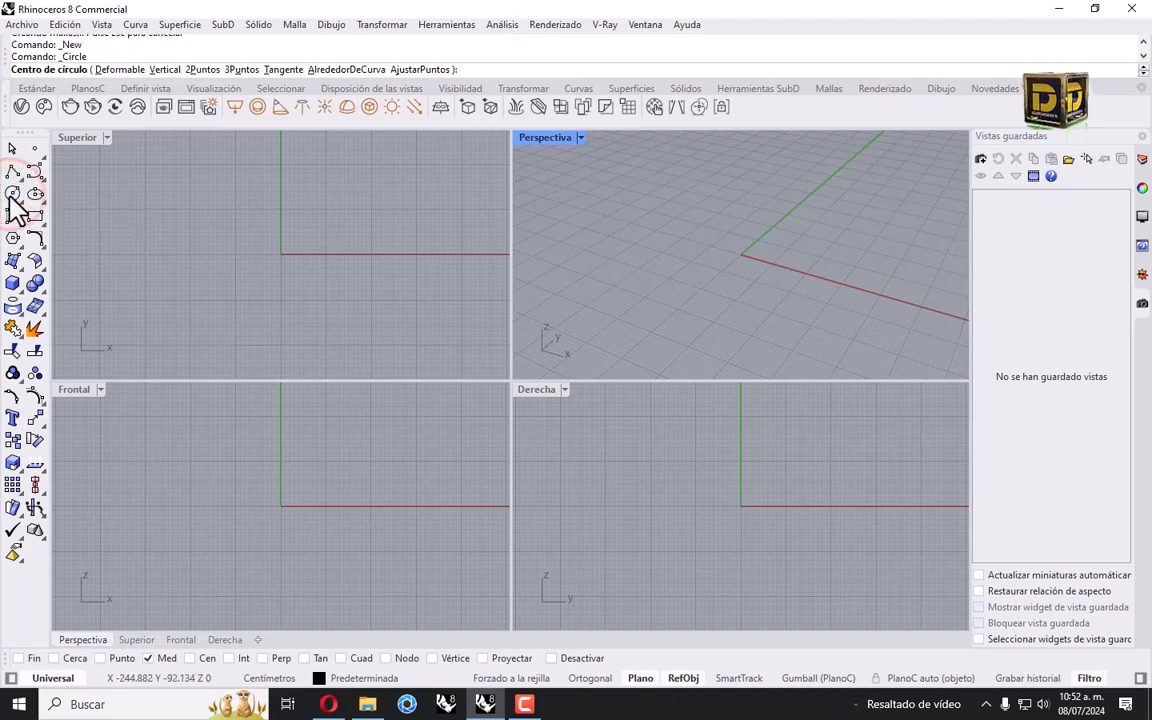
{"action": "left_click", "coordinate": [290, 226]}
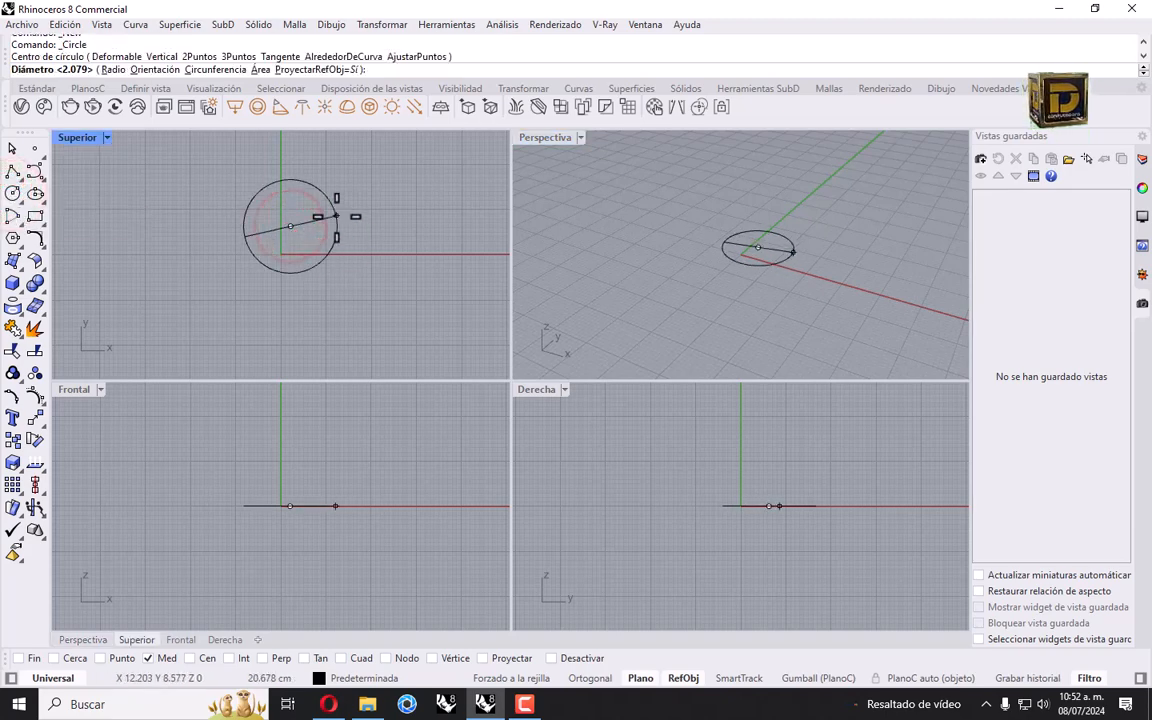
{"action": "key", "text": "Return"}
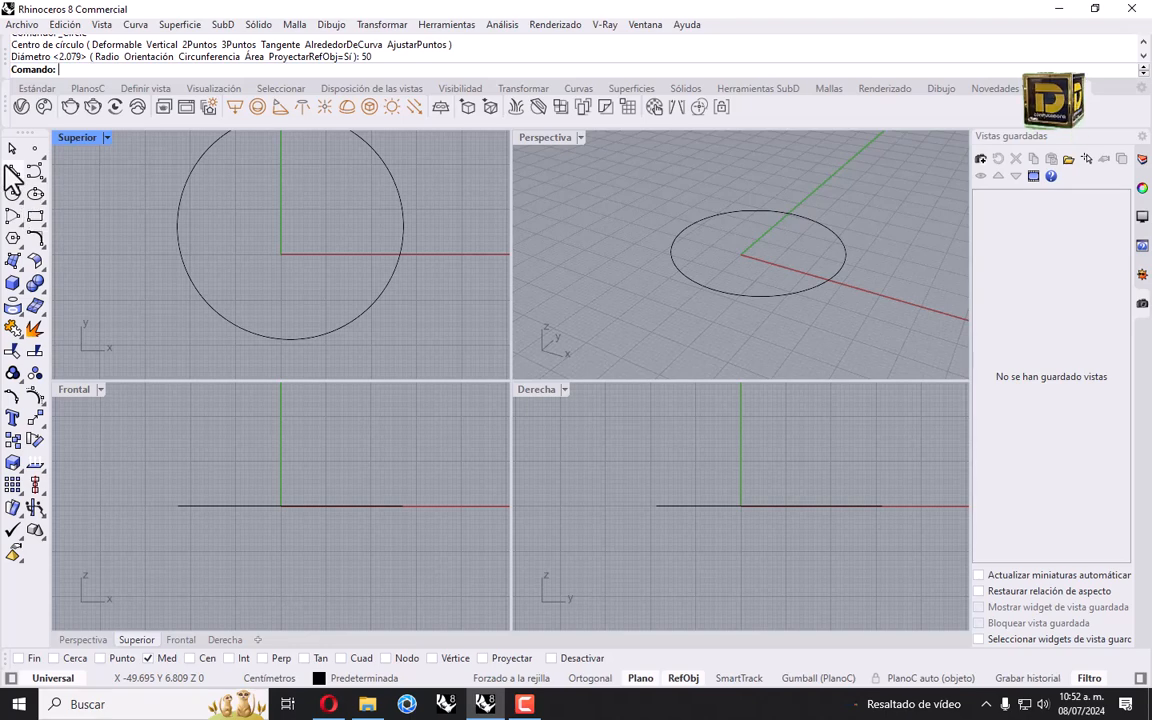
{"action": "key", "text": "Return"}
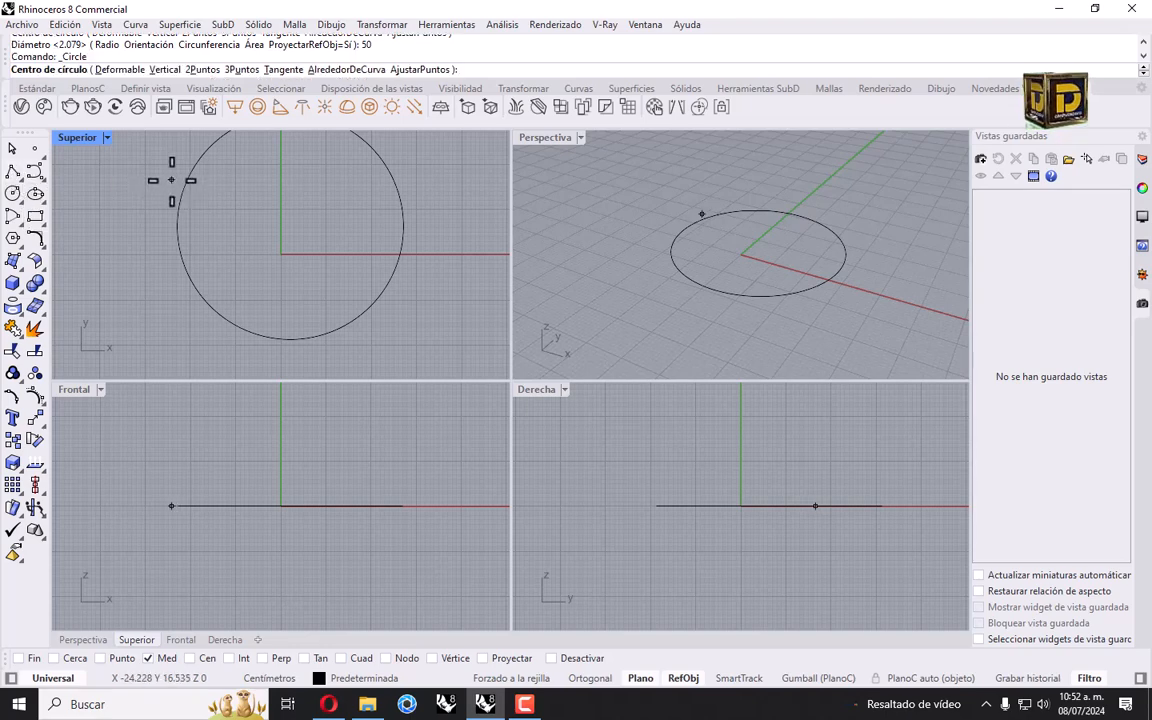
{"action": "left_click", "coordinate": [263, 200]}
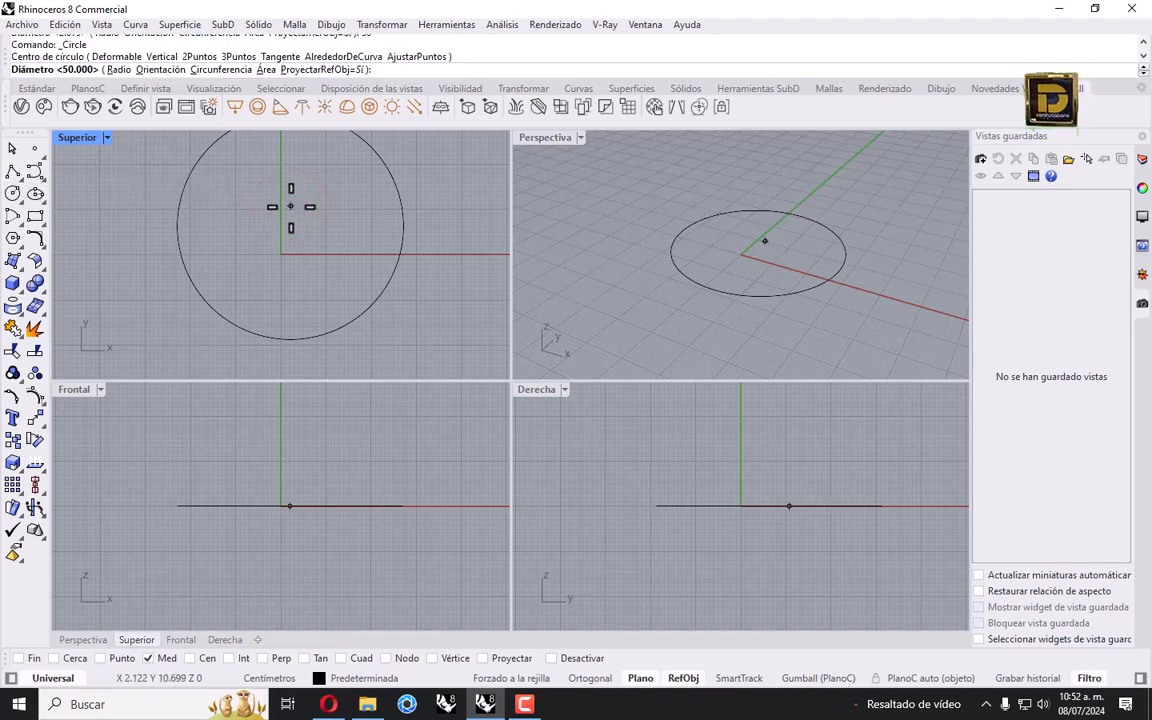
{"action": "key", "text": "Escape"}
Step: Draw a 7 cm vertical line upward from the circle's center in the Frontal view, snapping its start to the center
{"action": "left_click", "coordinate": [14, 171]}
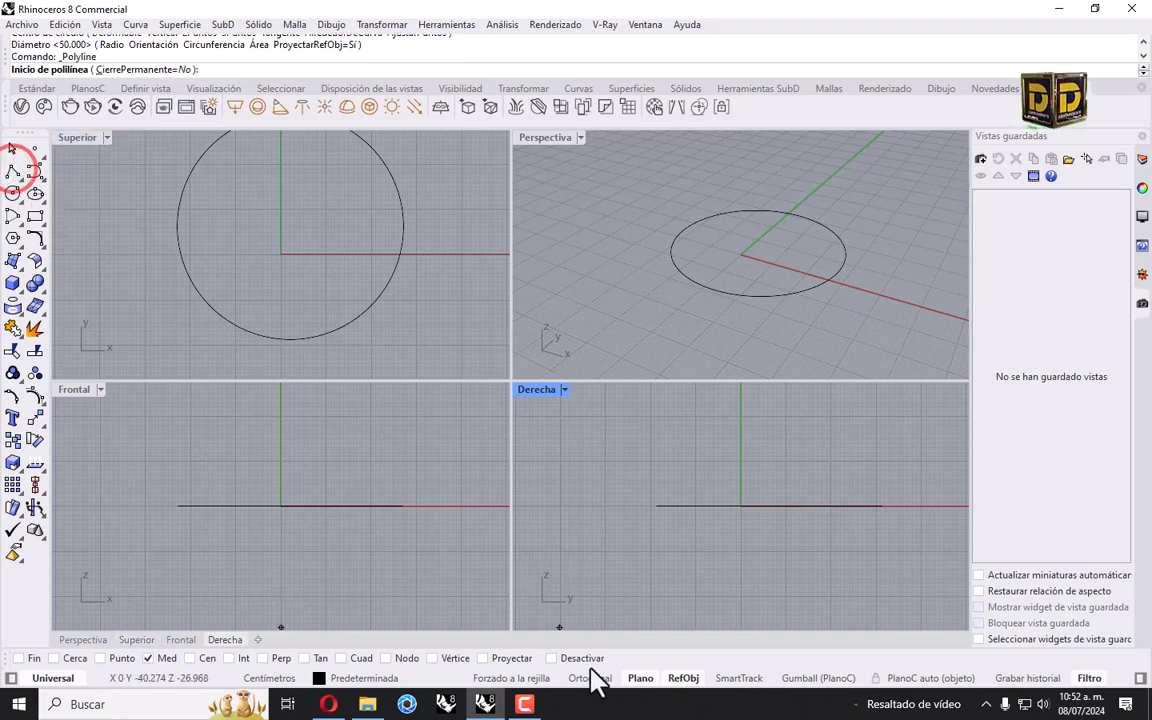
{"action": "right_click", "coordinate": [203, 658]}
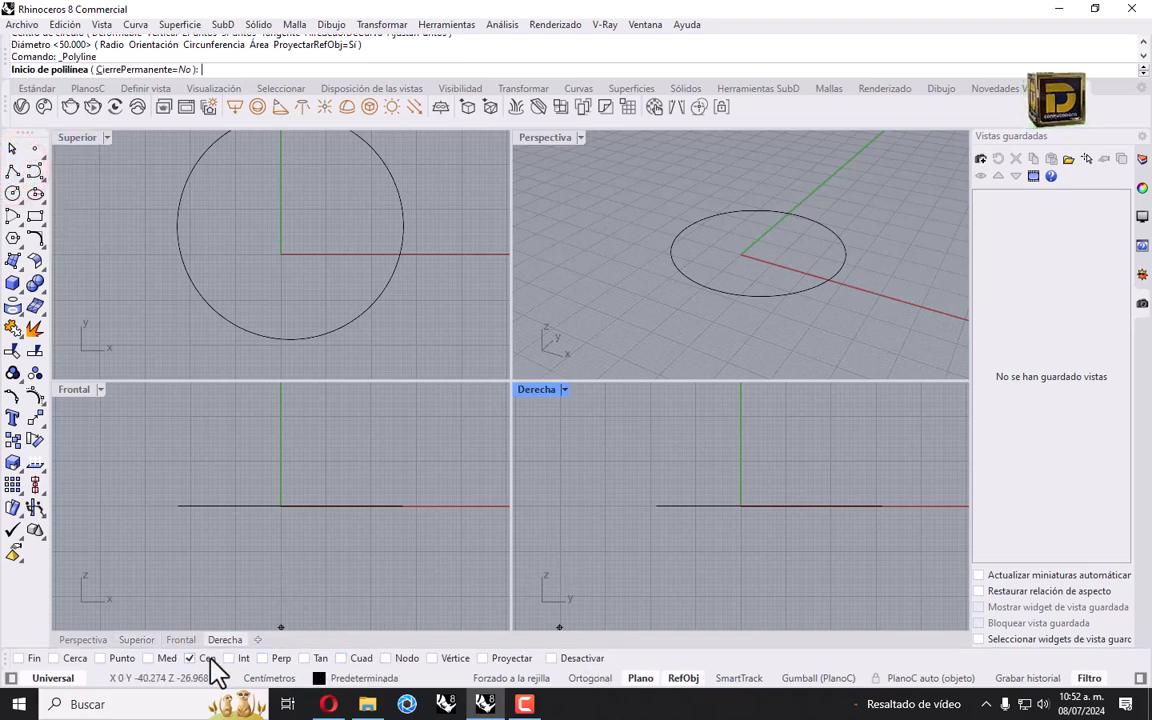
{"action": "left_click", "coordinate": [347, 331]}
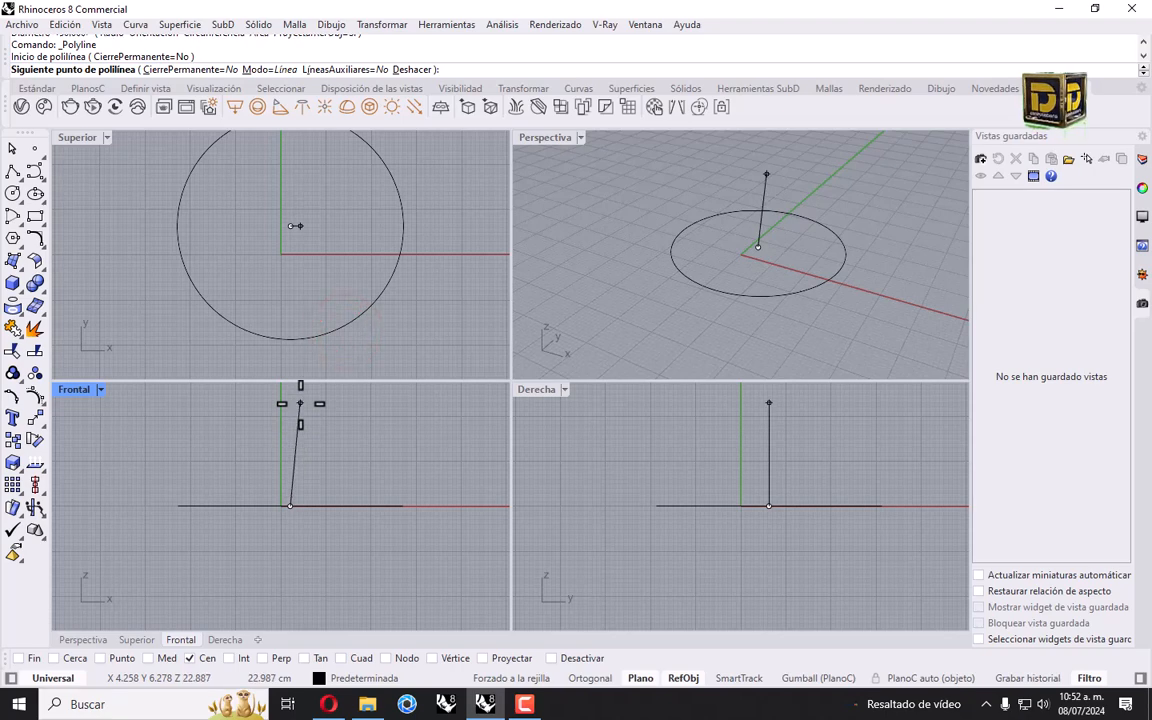
{"action": "type", "text": "7"}
{"action": "key", "text": "Return"}
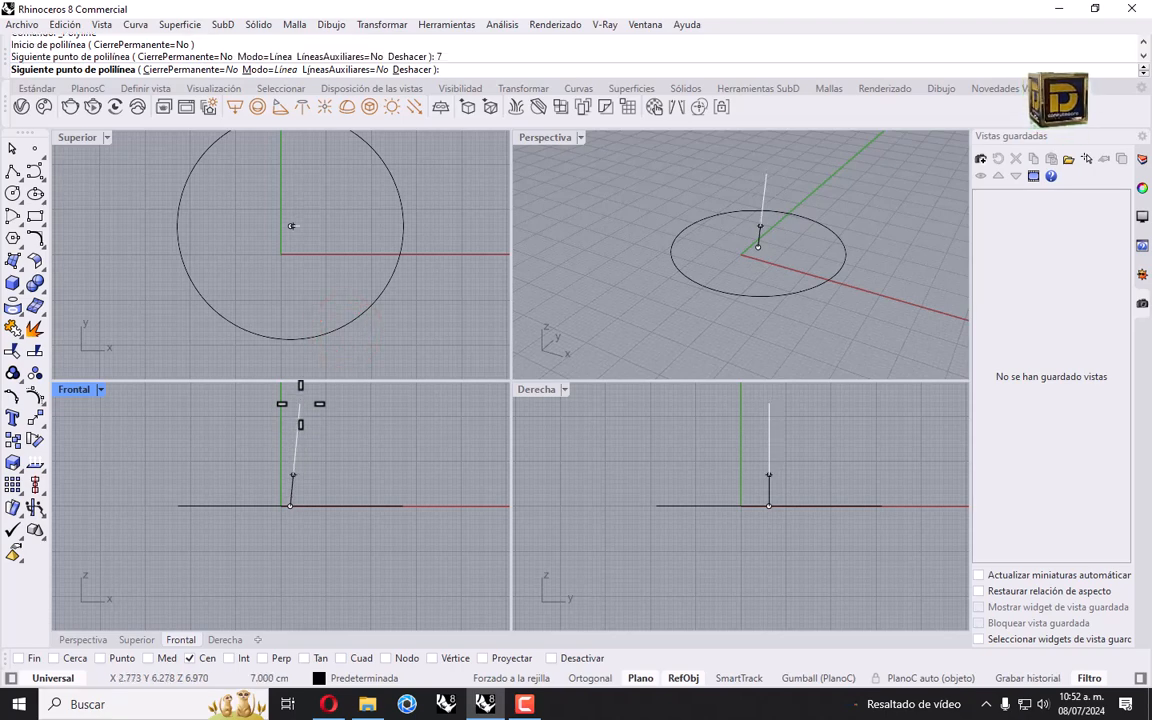
{"action": "left_click", "coordinate": [299, 406]}
{"action": "key", "text": "Return"}
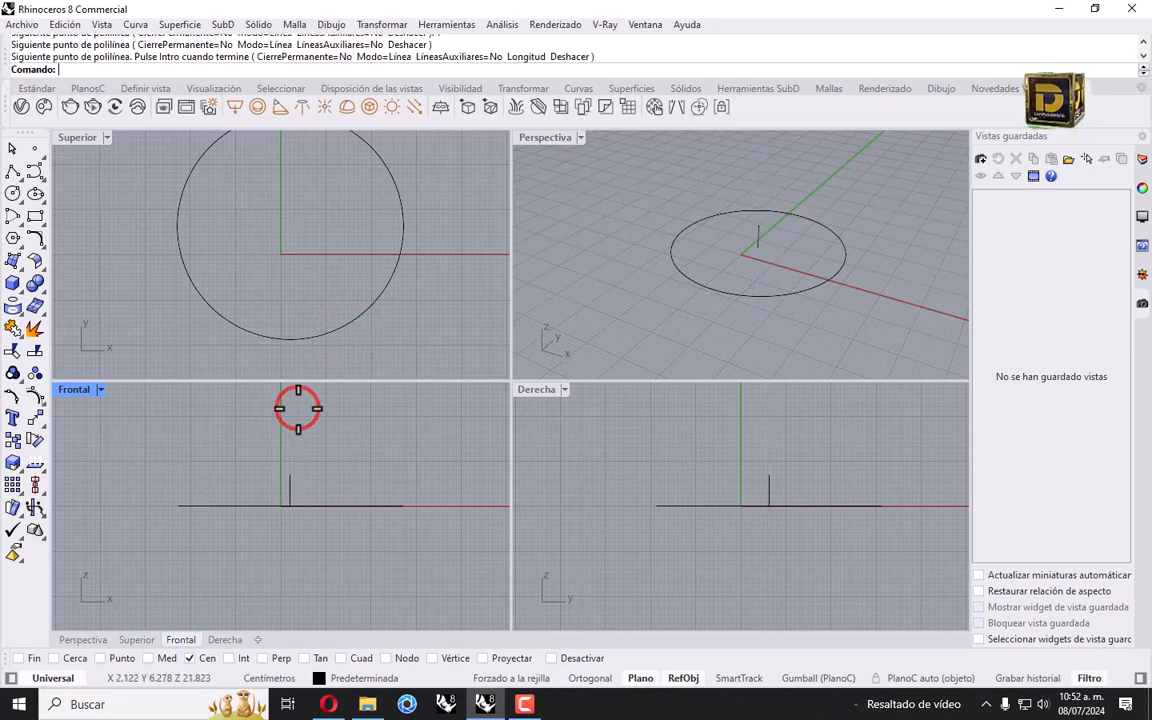
Step: Draw an arc in the Frontal view between the circle's opposite quadrants, passing through the upper end of the vertical line
{"action": "right_click_drag", "start_coordinate": [303, 440], "coordinate": [328, 490]}
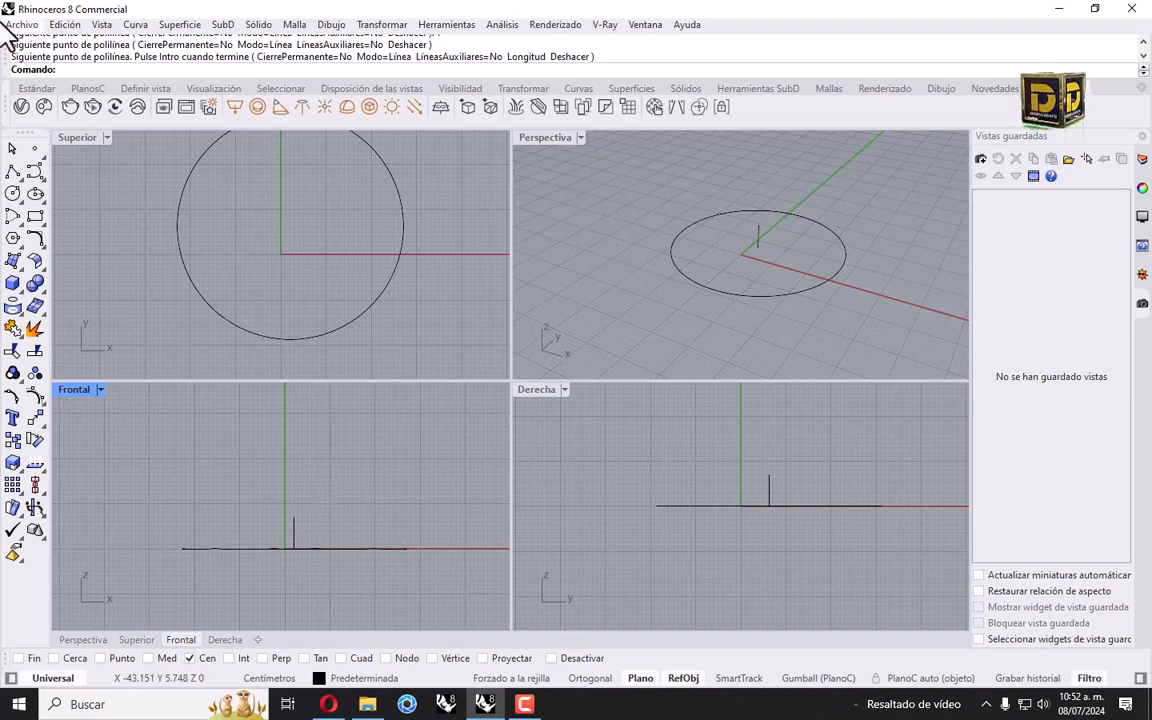
{"action": "left_click", "coordinate": [19, 218]}
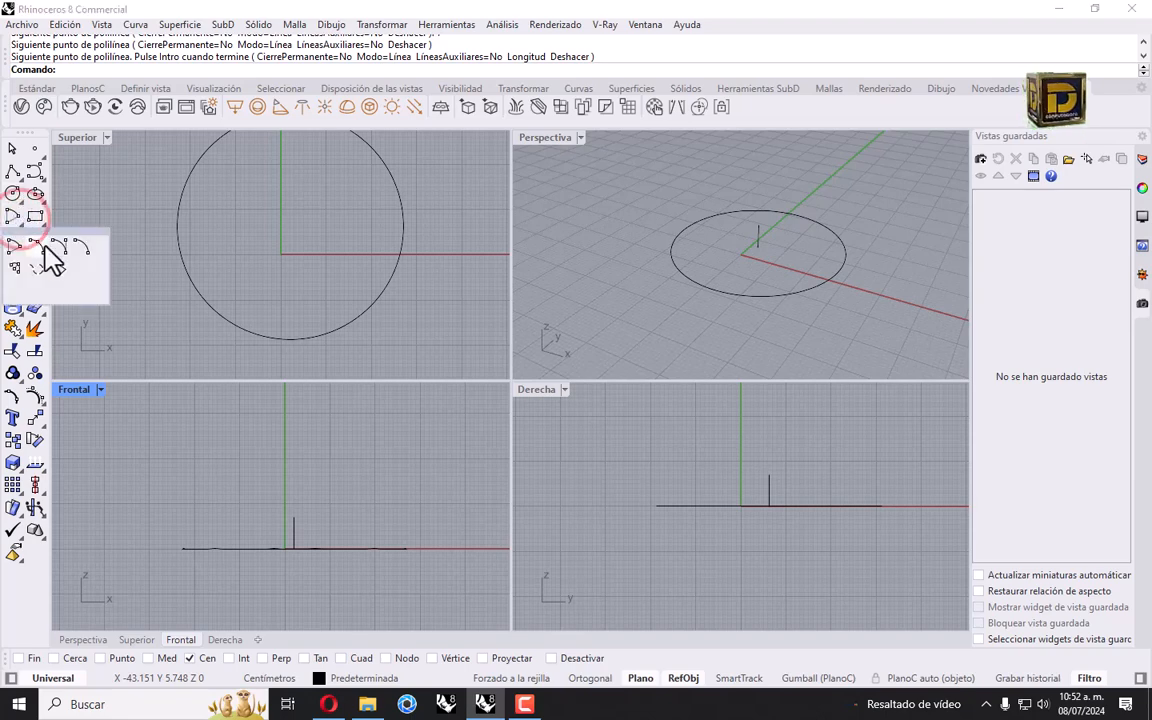
{"action": "left_click", "coordinate": [44, 246]}
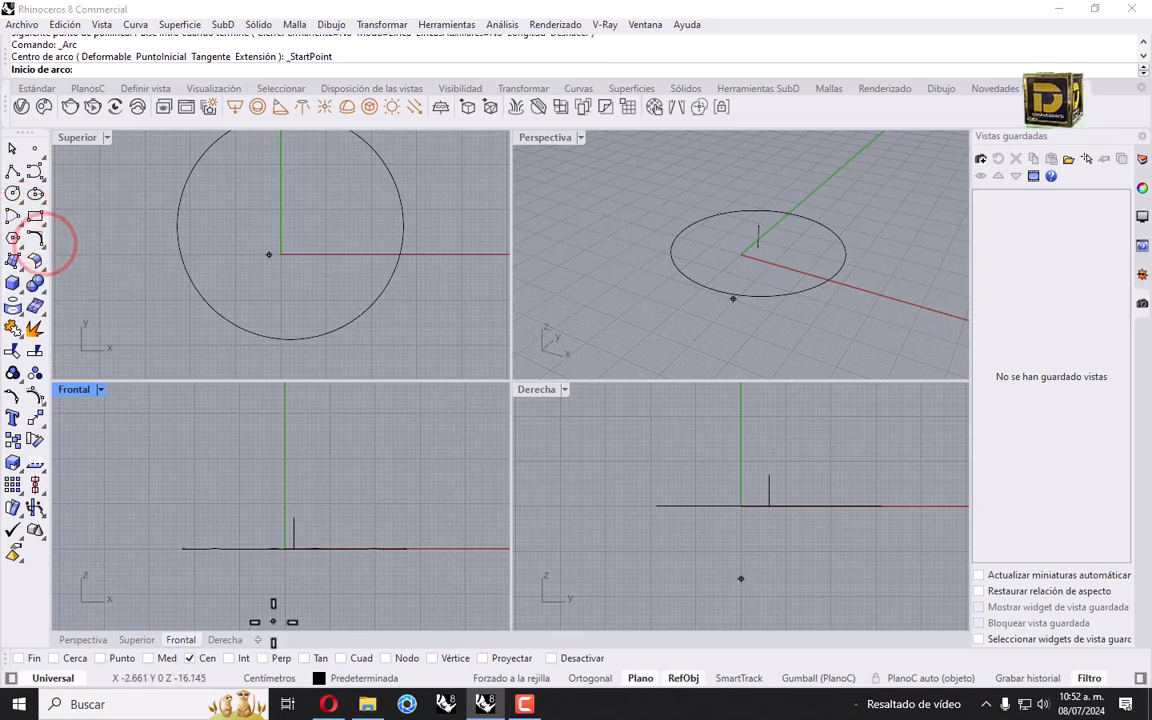
{"action": "right_click", "coordinate": [358, 658]}
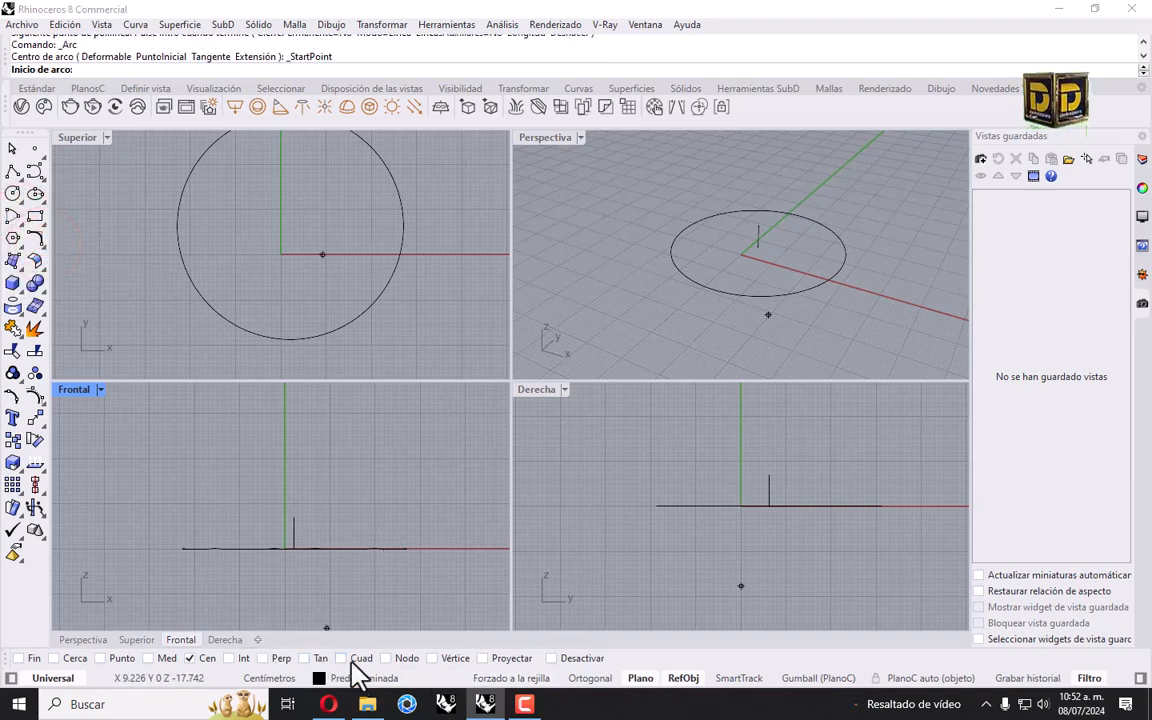
{"action": "left_click", "coordinate": [182, 548]}
{"action": "left_click", "coordinate": [406, 548]}
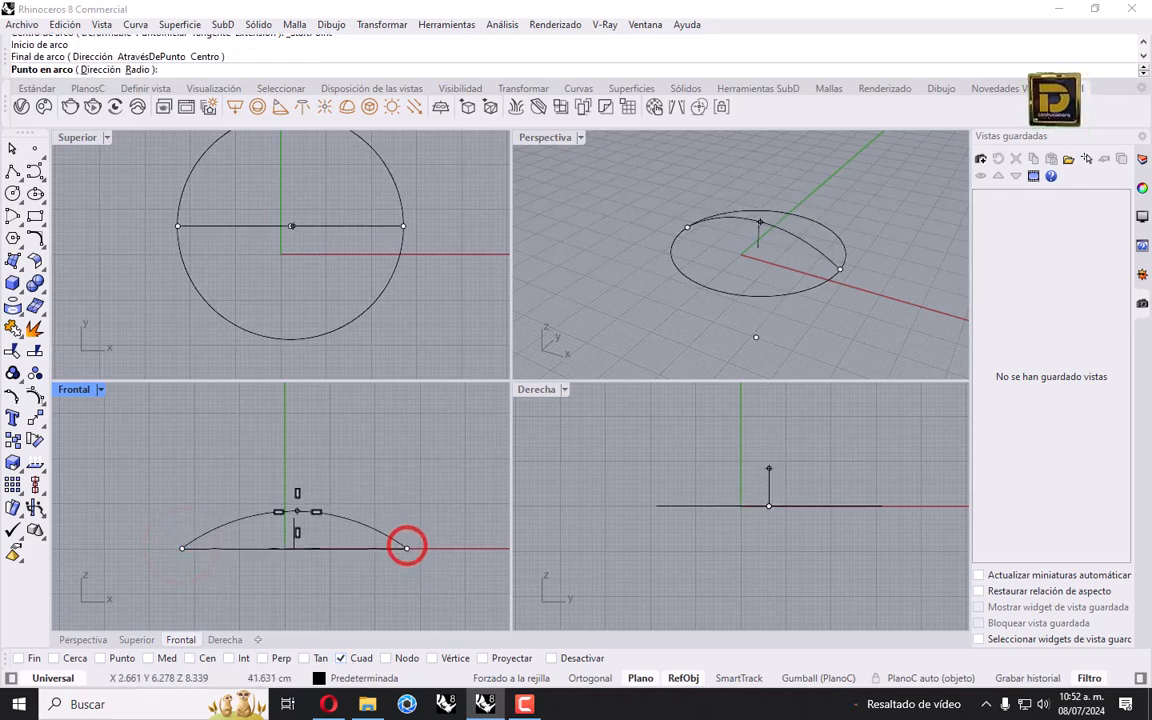
{"action": "left_click", "coordinate": [19, 658]}
{"action": "left_click", "coordinate": [297, 521]}
Step: Draw a second, perpendicular arc in the Derecha view between the circle's other two quadrants, through the vertical line's upper end
{"action": "right_click", "coordinate": [602, 502]}
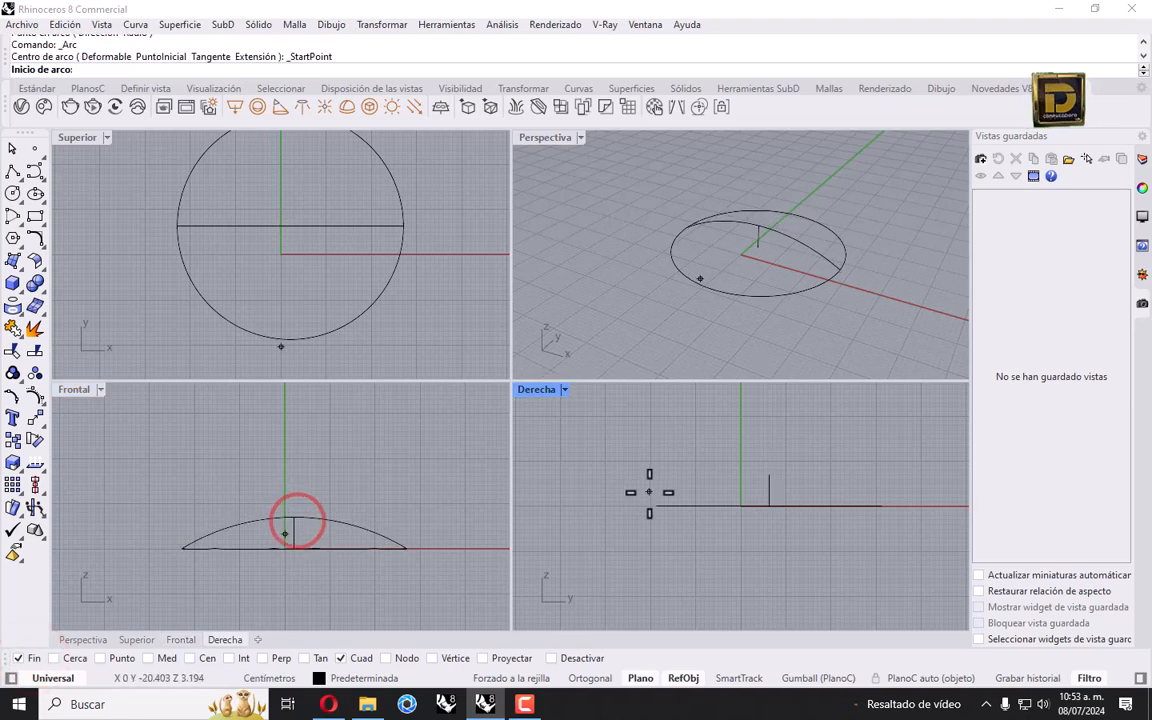
{"action": "left_click", "coordinate": [655, 517]}
{"action": "left_click", "coordinate": [880, 505]}
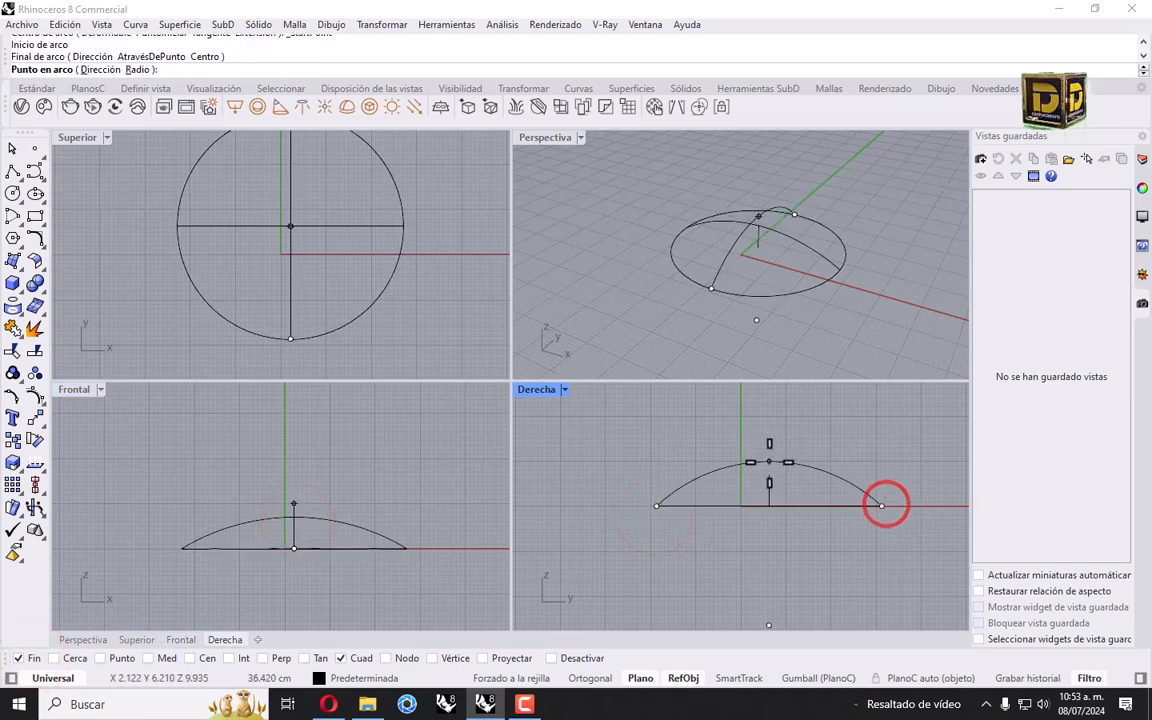
{"action": "left_click", "coordinate": [767, 470]}
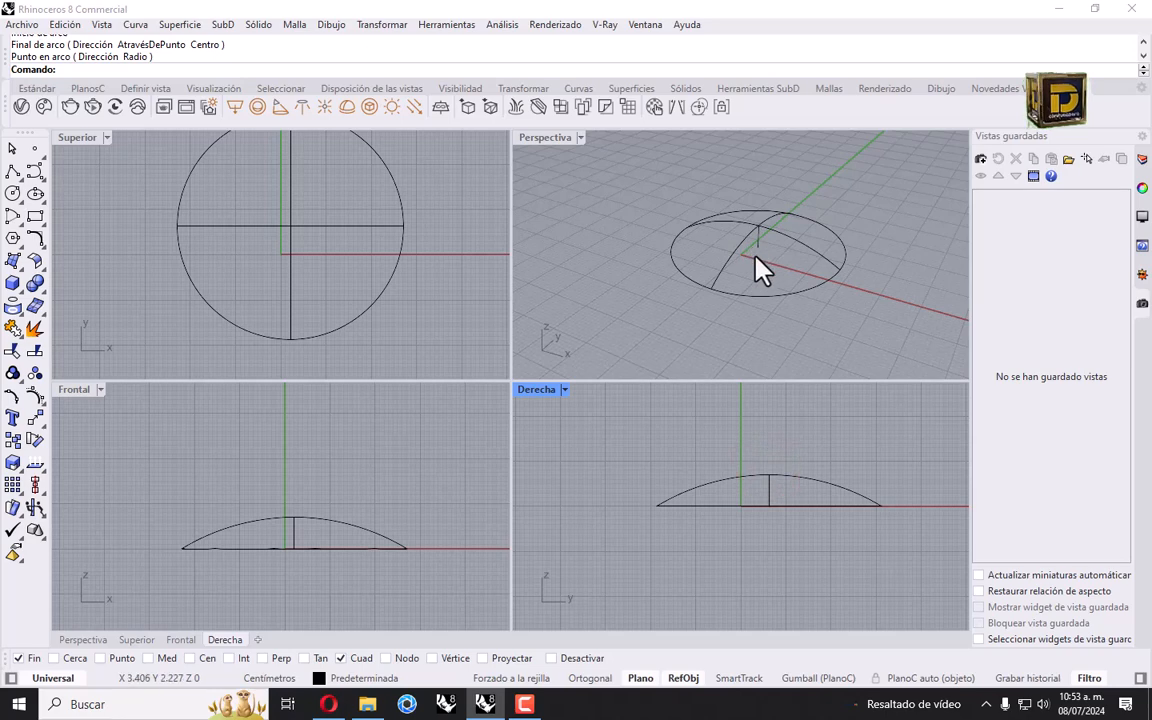
Step: Create a Patch surface from the circle and both arcs, excluding the vertical line, with 10 U and 10 V segments and automatic trimming
{"action": "scroll", "coordinate": [762, 268], "scroll_direction": "up", "scroll_amount": 4}
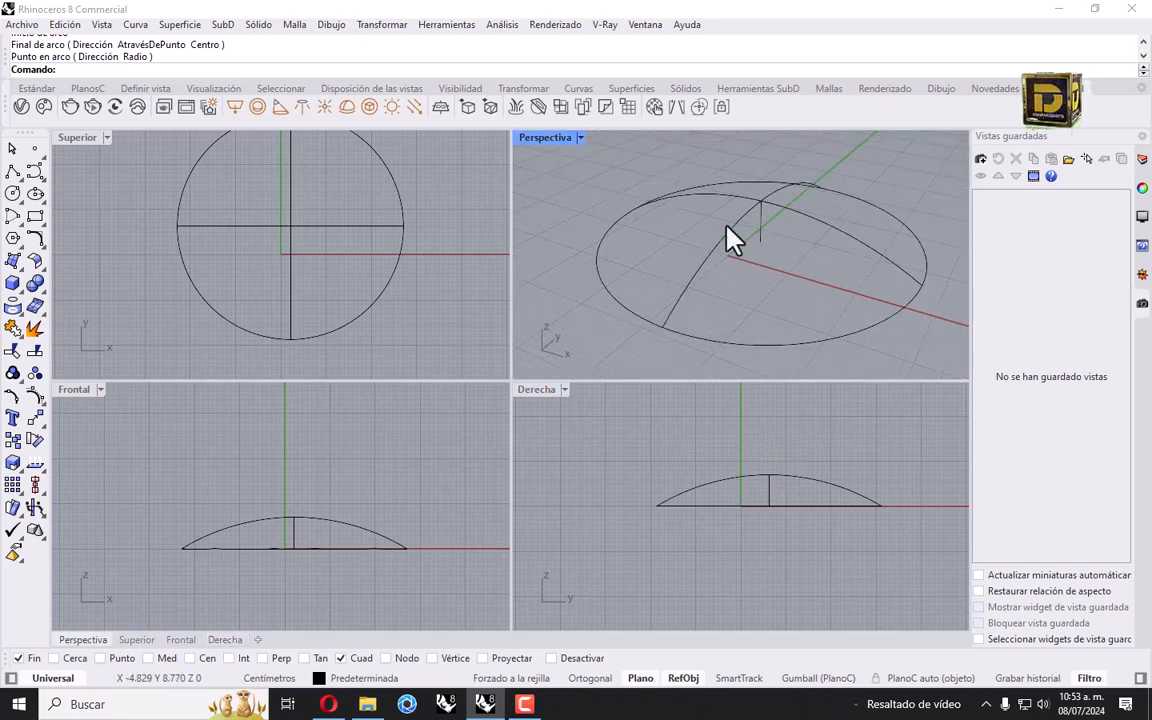
{"action": "scroll", "coordinate": [592, 182], "scroll_direction": "down", "scroll_amount": 2}
{"action": "key", "text": "ctrl+a"}
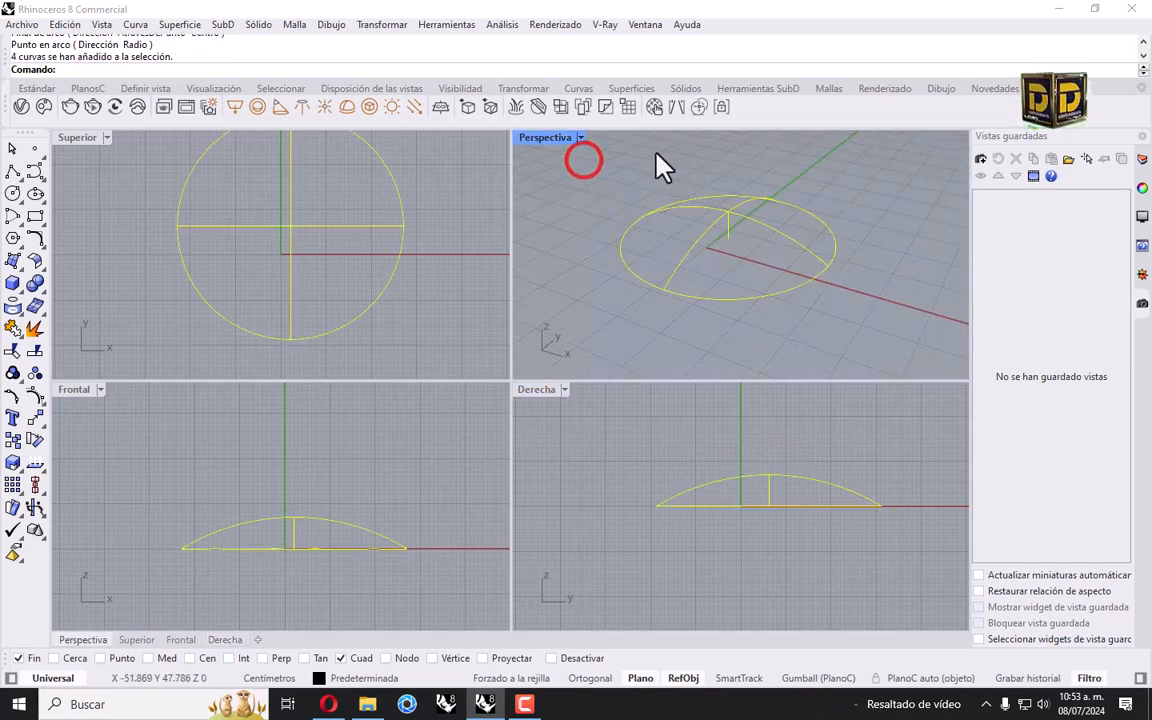
{"action": "left_click", "coordinate": [727, 226], "text": "ctrl"}
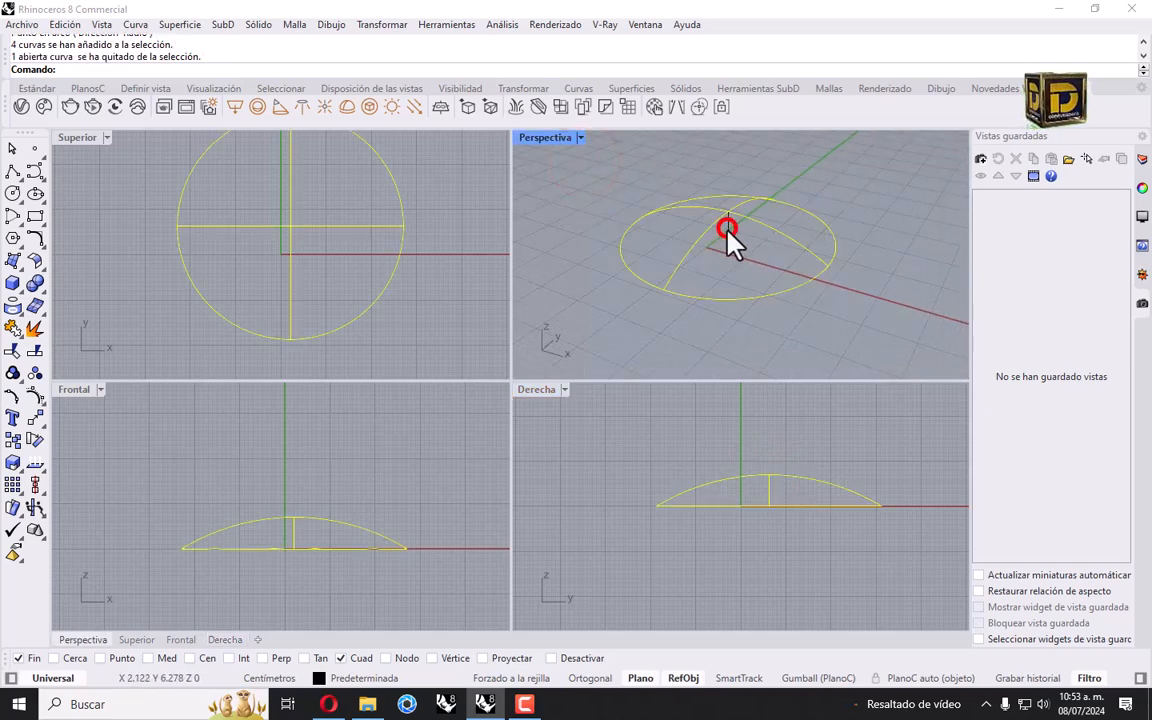
{"action": "left_click", "coordinate": [14, 258]}
{"action": "left_click", "coordinate": [127, 291]}
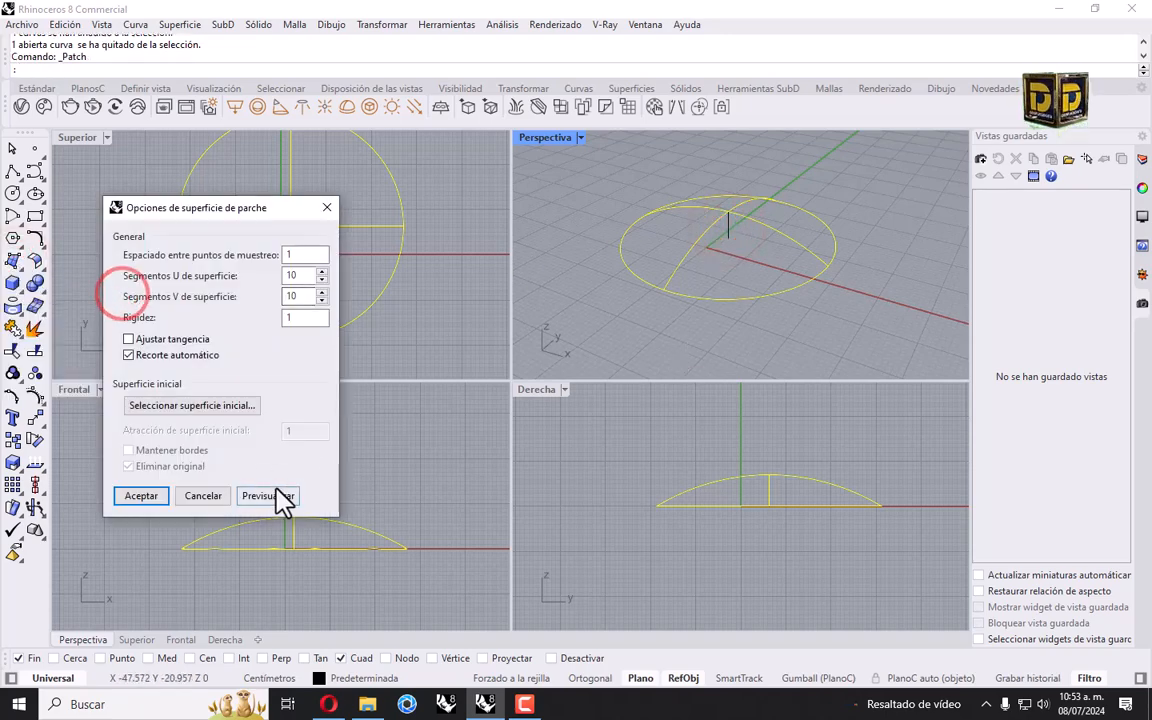
{"action": "left_click", "coordinate": [146, 497]}
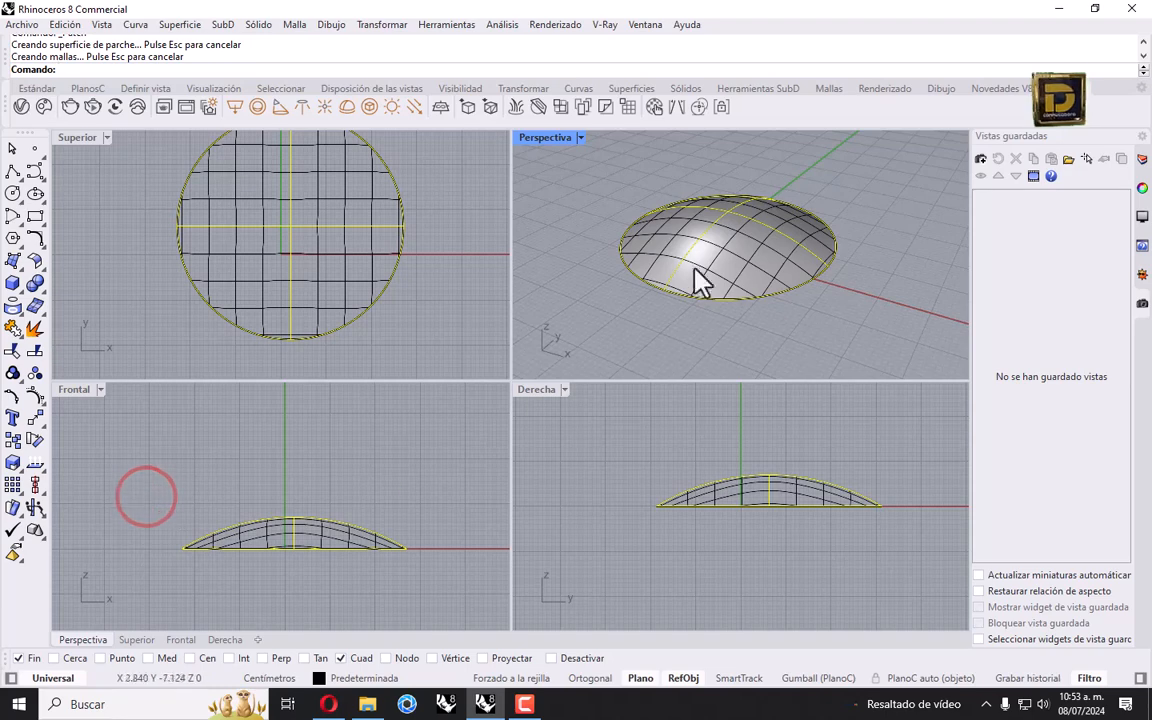
{"action": "left_click", "coordinate": [686, 331]}
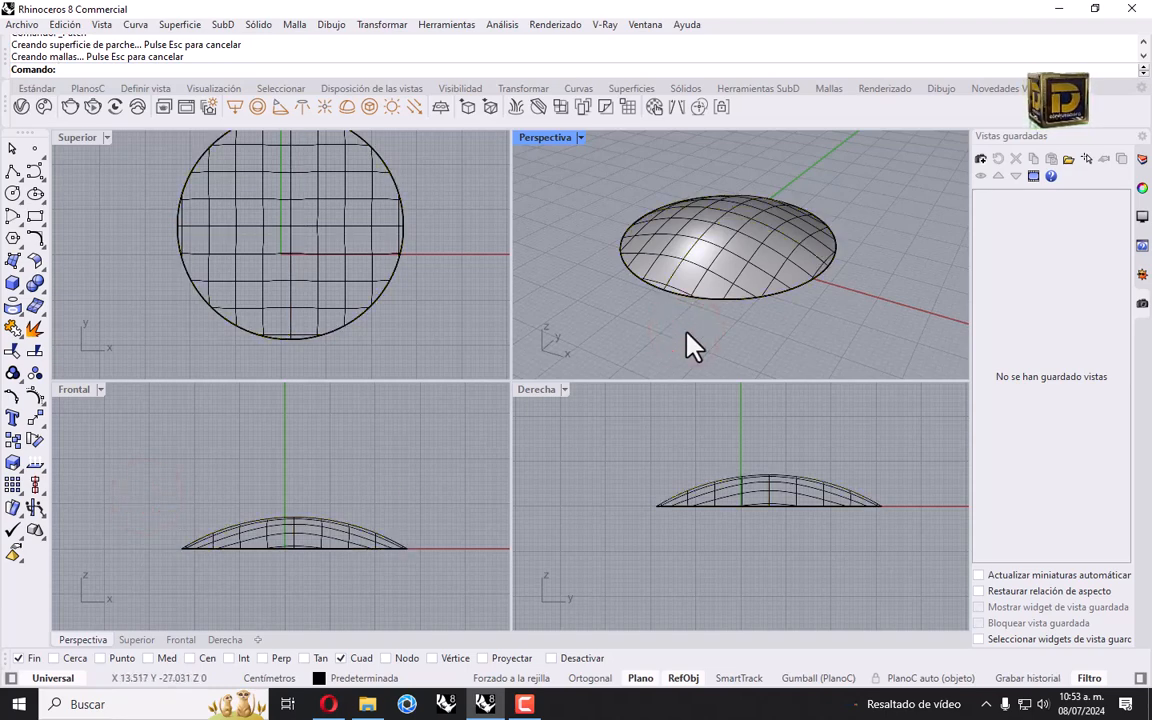
Step: Offset the dome surface inward by 2 cm as a solid, with all directions inverted and the original deleted
{"action": "left_click", "coordinate": [650, 250]}
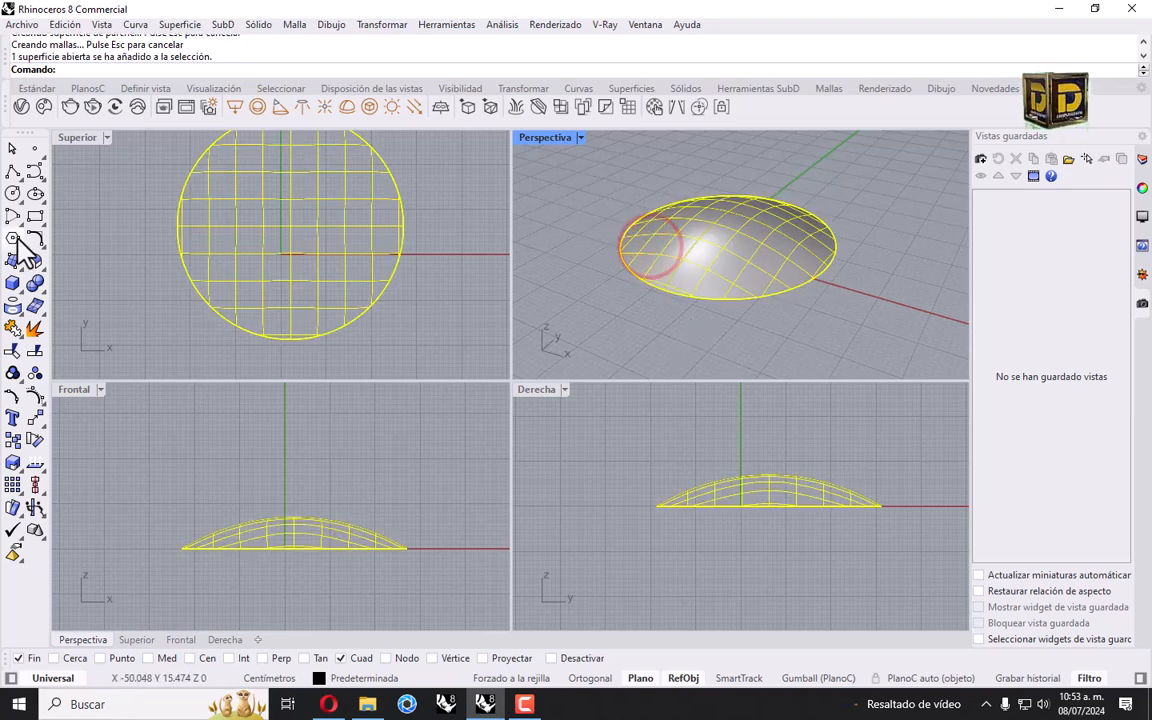
{"action": "left_click", "coordinate": [35, 285]}
{"action": "left_click", "coordinate": [35, 259]}
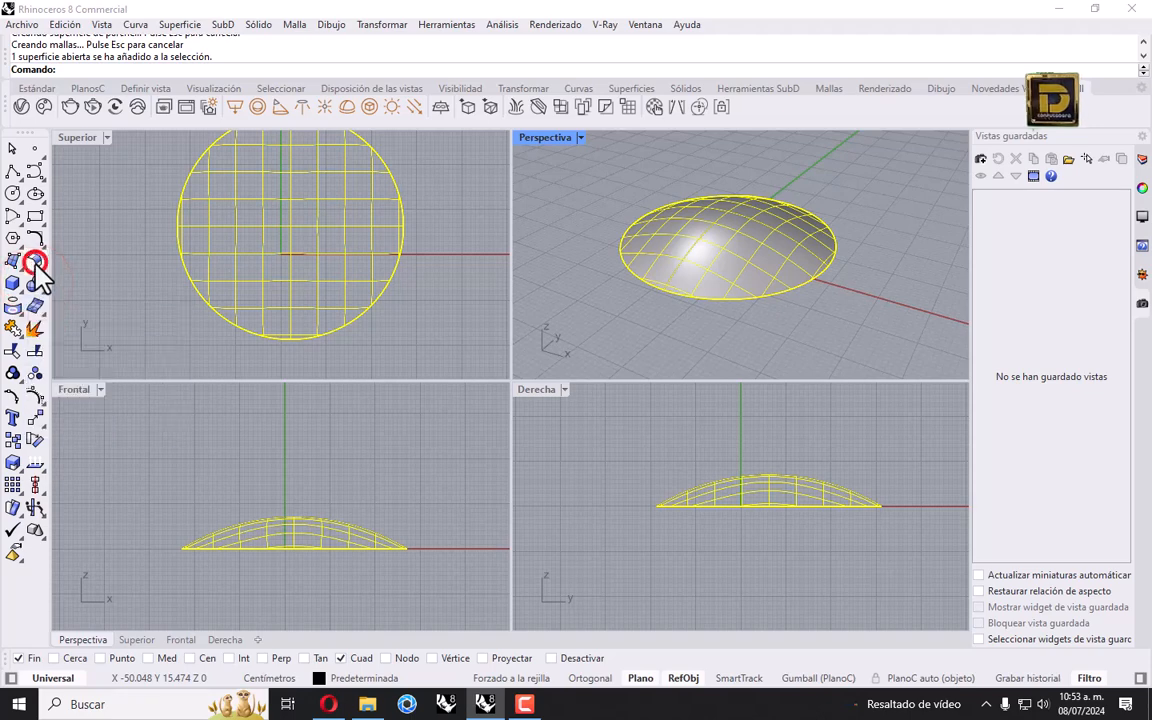
{"action": "left_click", "coordinate": [148, 290]}
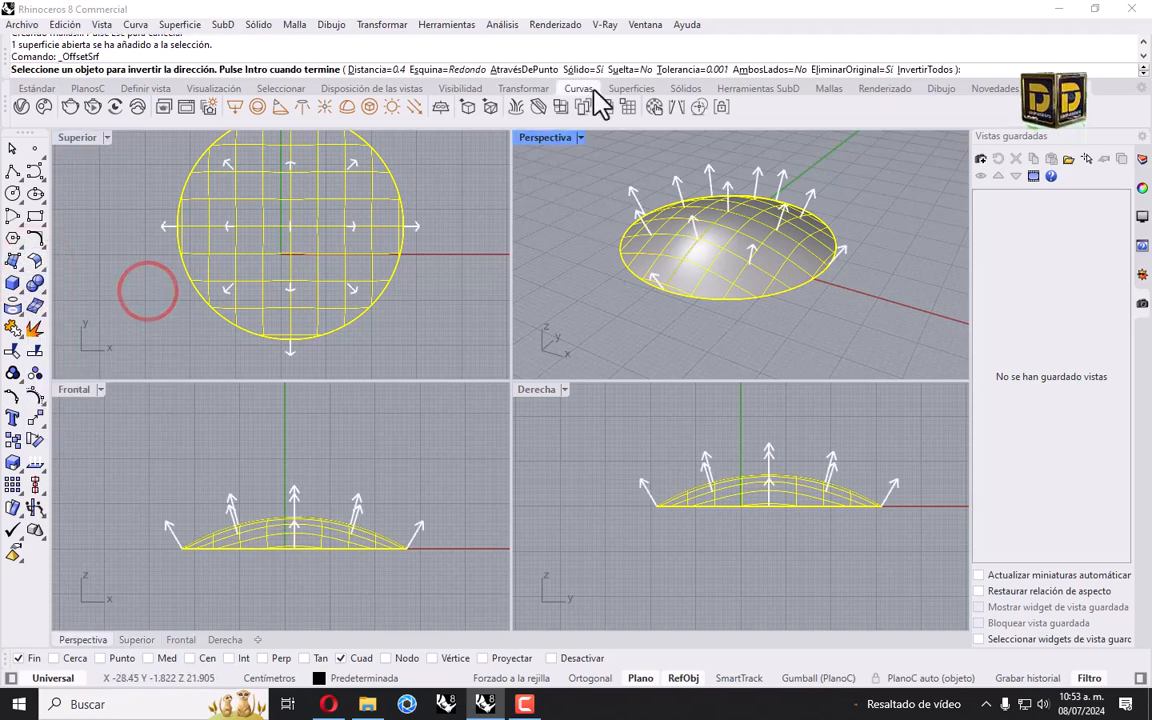
{"action": "left_click", "coordinate": [704, 37]}
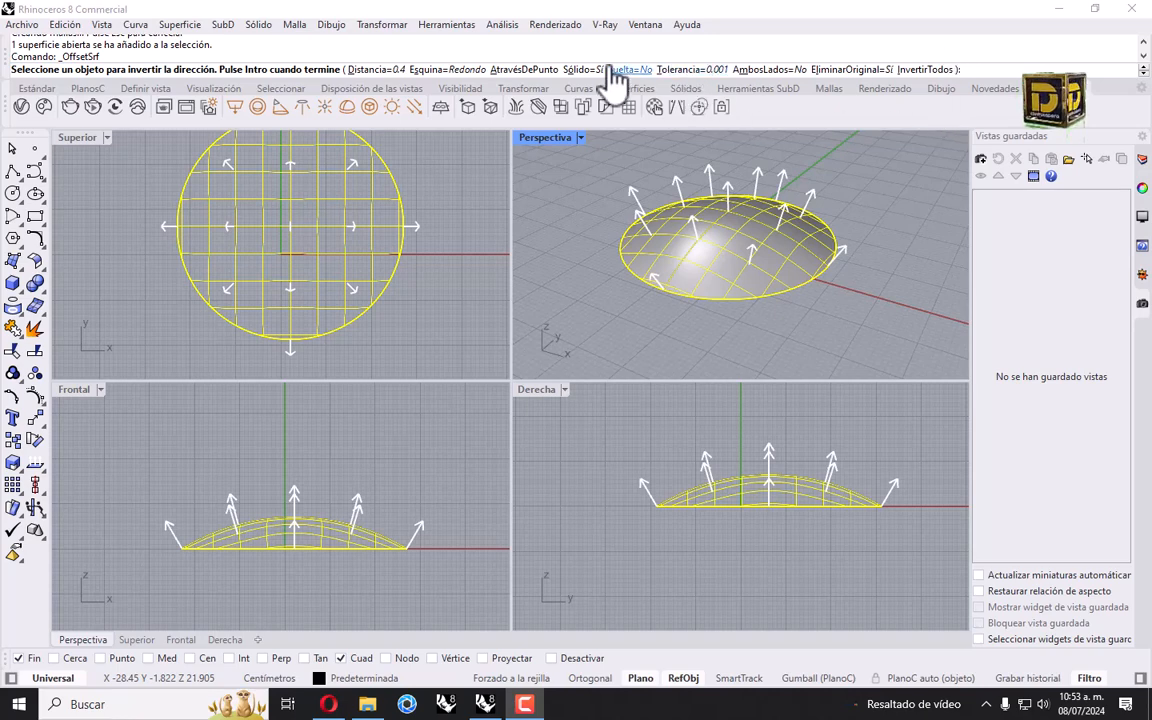
{"action": "left_click", "coordinate": [850, 45]}
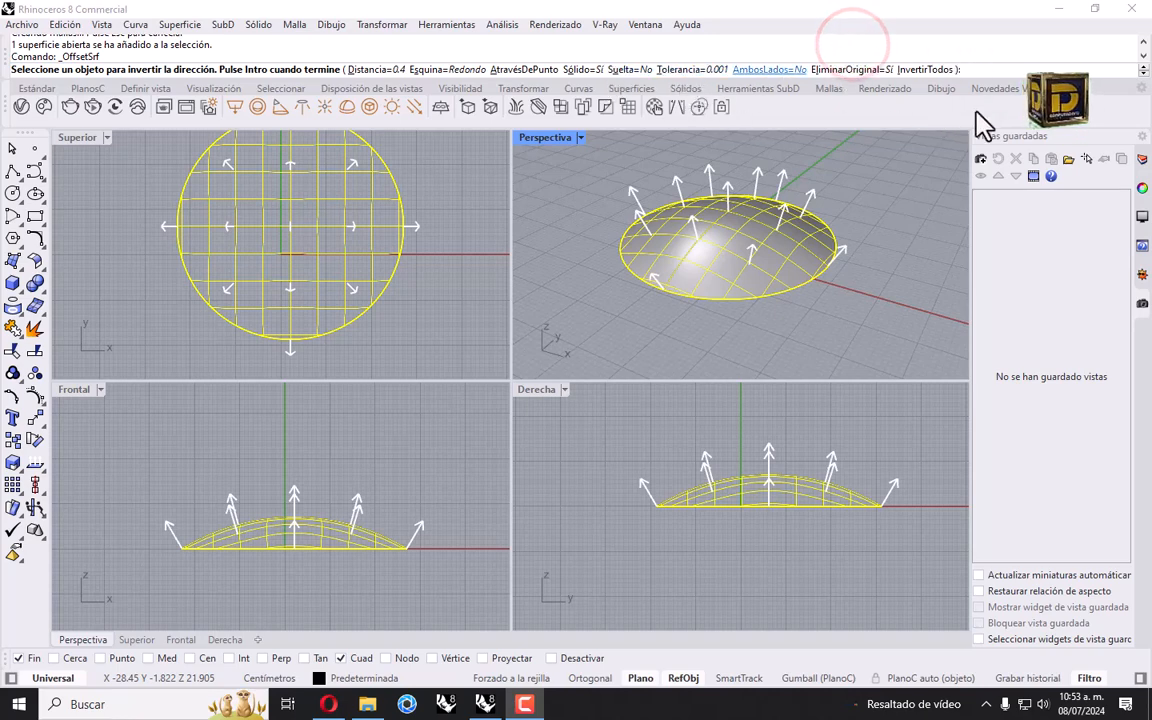
{"action": "left_click", "coordinate": [928, 69]}
{"action": "left_click", "coordinate": [365, 69]}
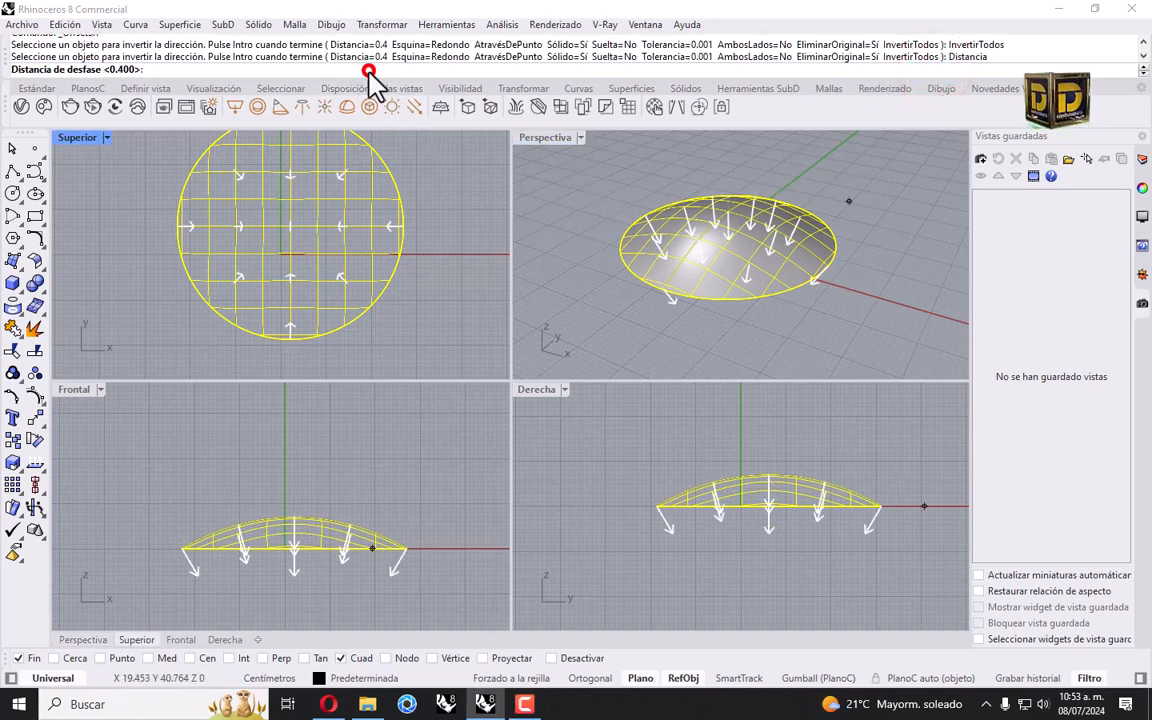
{"action": "type", "text": "2"}
{"action": "key", "text": "Return"}
{"action": "key", "text": "Return"}
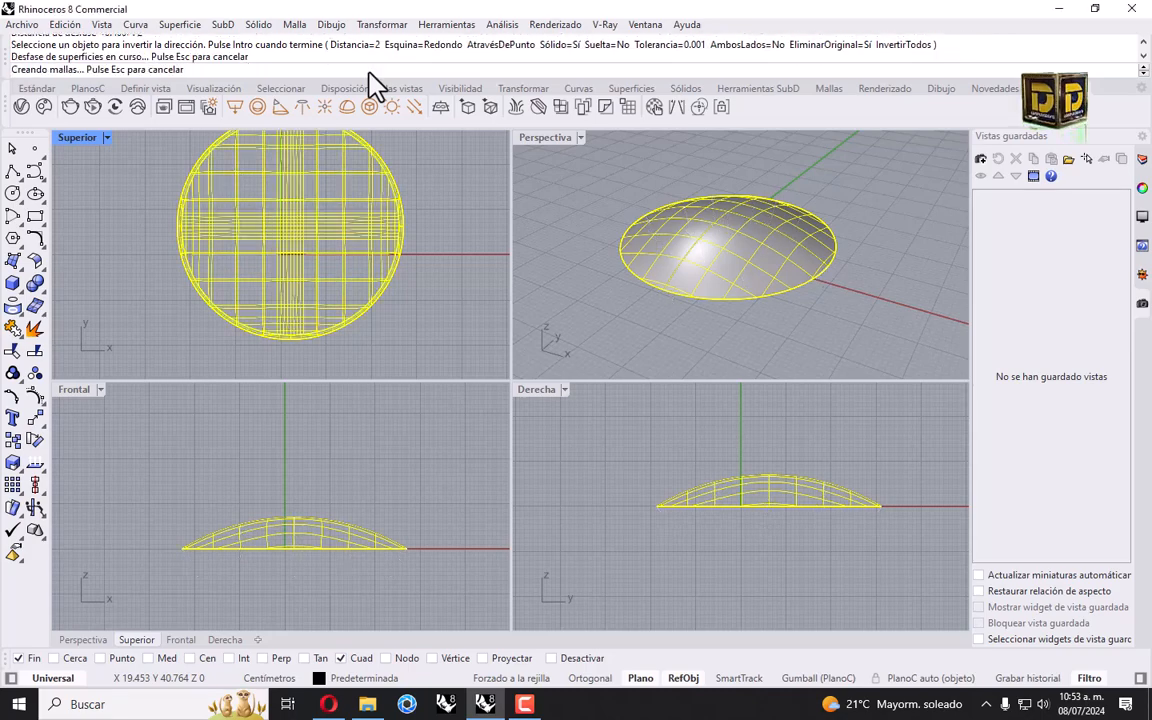
{"action": "left_click", "coordinate": [447, 229]}
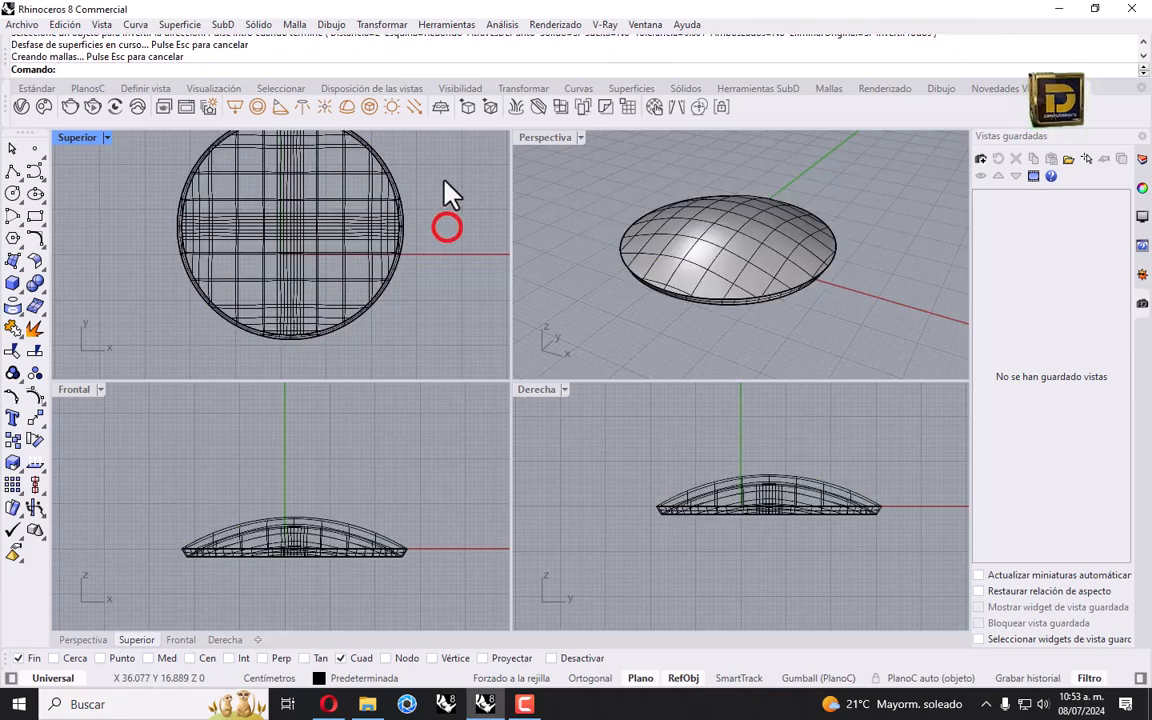
Step: Make Capa 04 the current layer and draw a 14 cm vertical line in Superior, downward from the upper end of the dome's inner rim
{"action": "right_click_drag", "start_coordinate": [445, 180], "coordinate": [427, 222]}
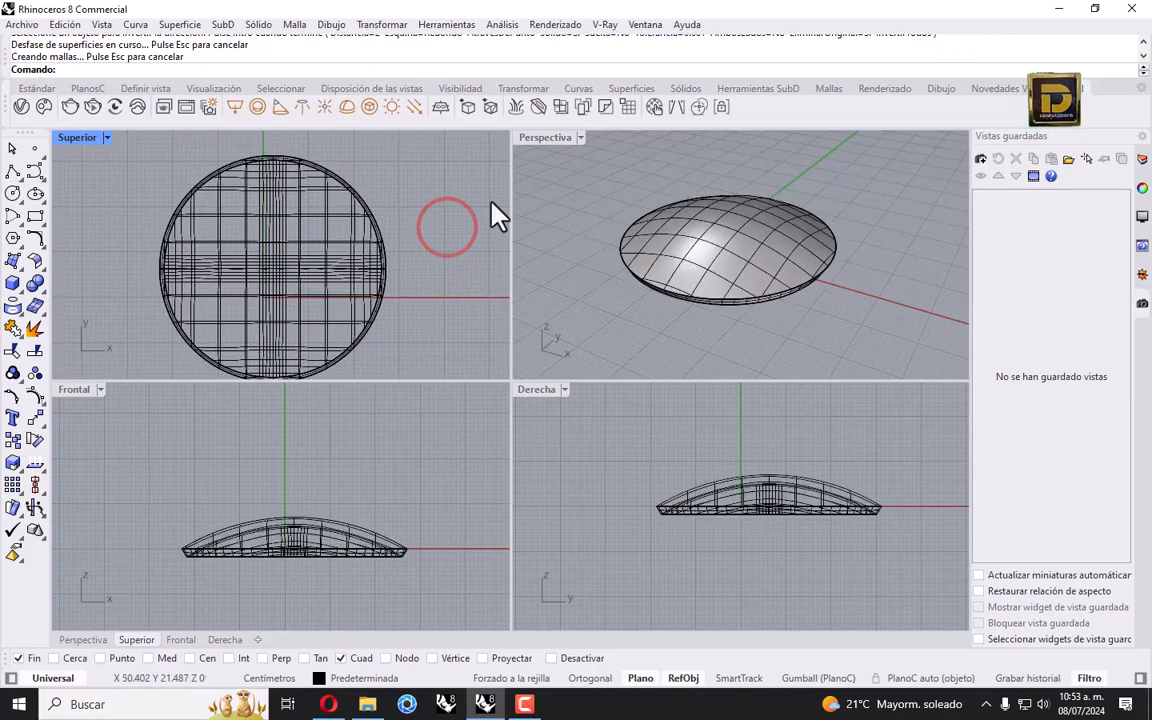
{"action": "left_click", "coordinate": [1142, 159]}
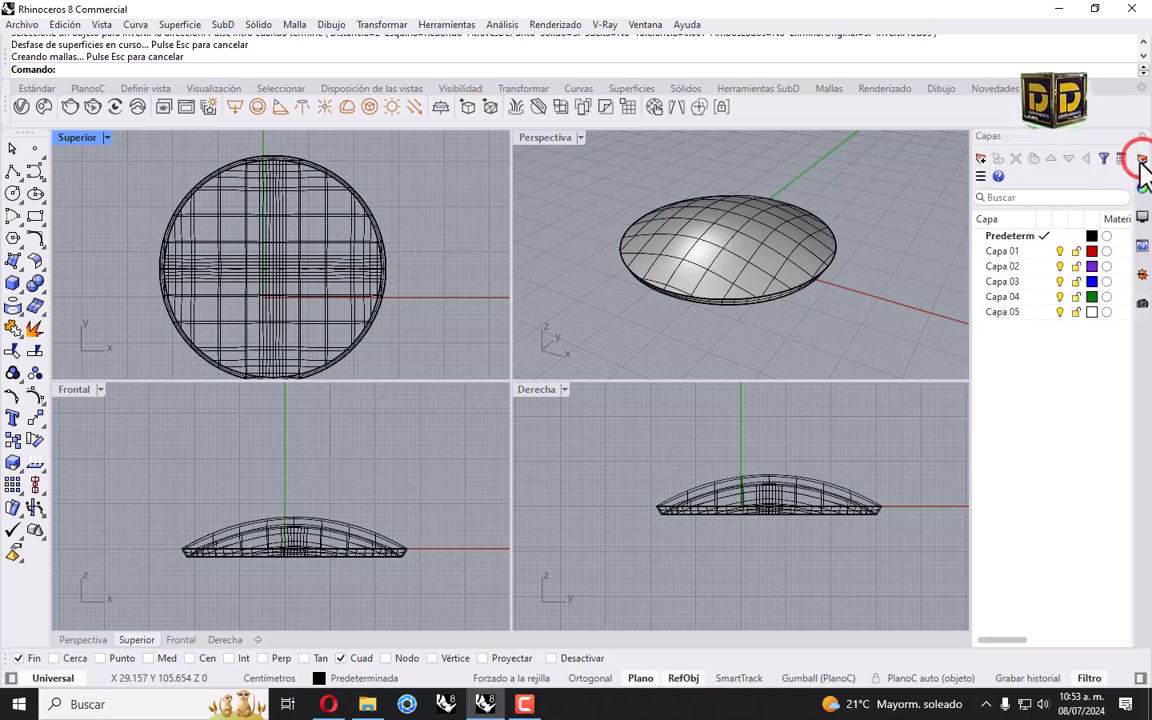
{"action": "left_click", "coordinate": [1044, 297]}
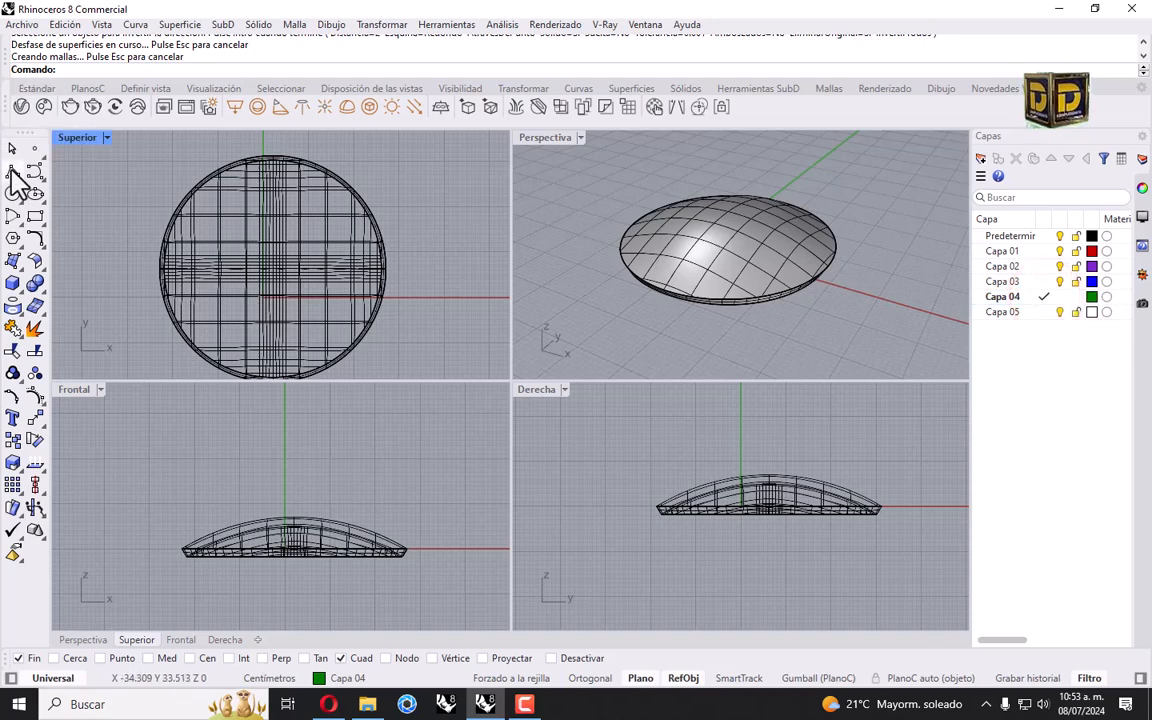
{"action": "left_click", "coordinate": [13, 170]}
{"action": "scroll", "coordinate": [275, 160], "scroll_direction": "up", "scroll_amount": 3}
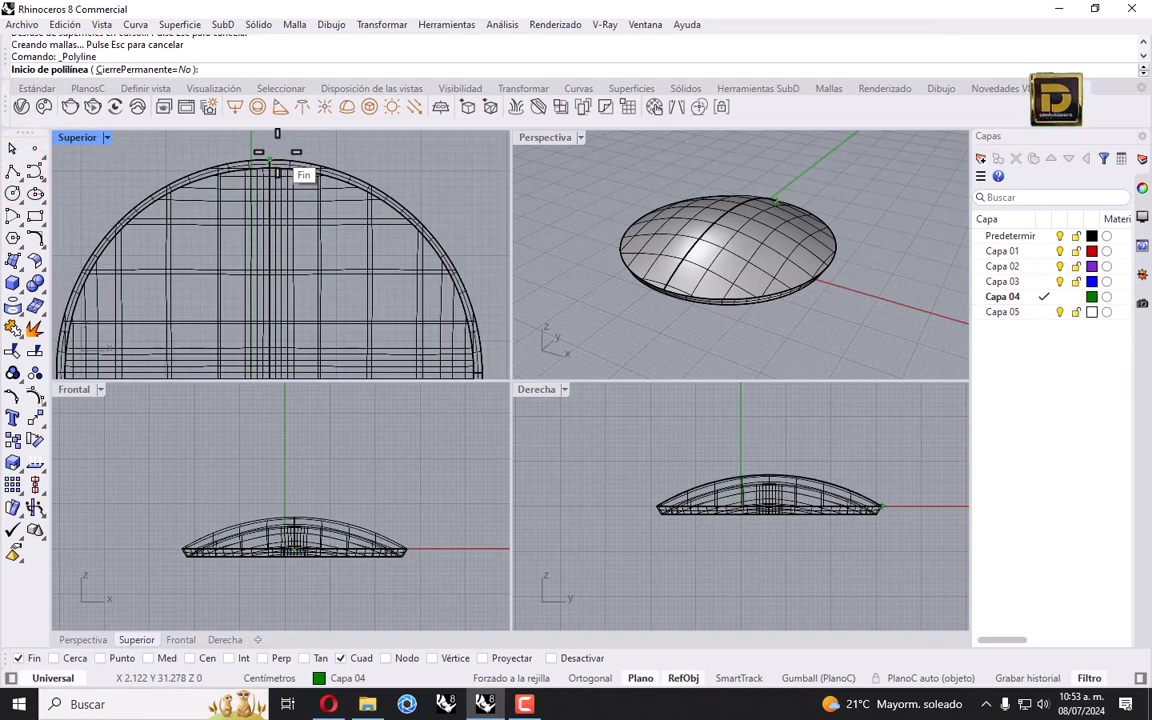
{"action": "left_click", "coordinate": [270, 170]}
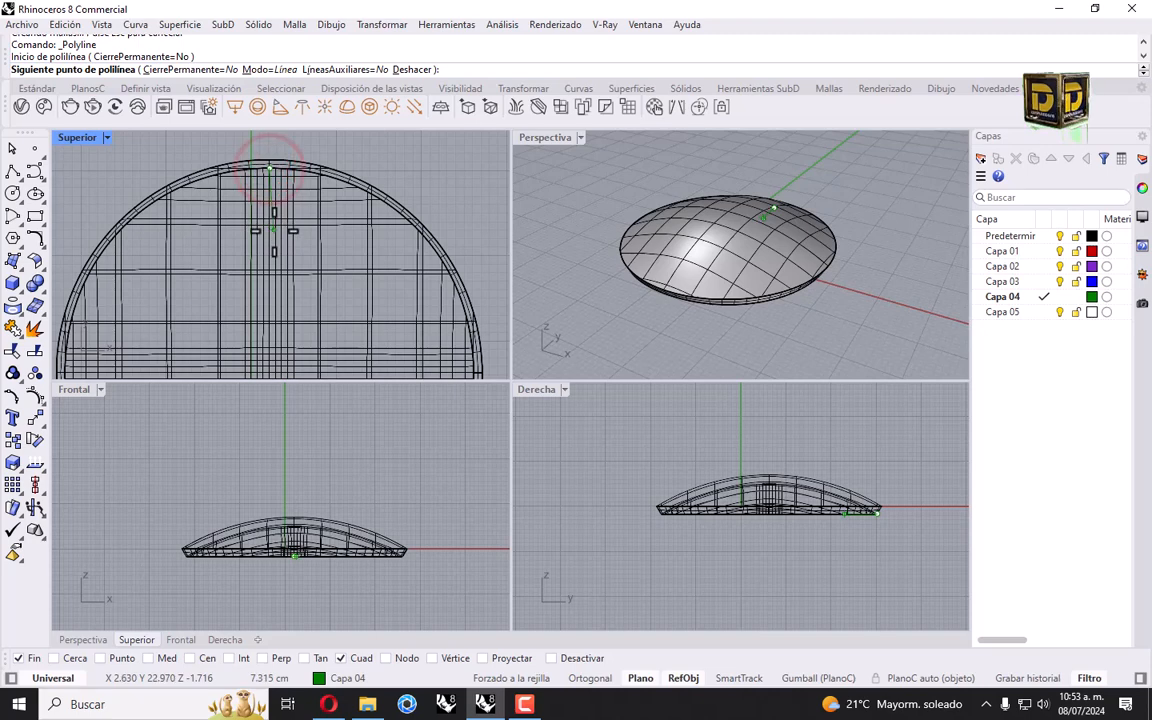
{"action": "key", "text": "Return"}
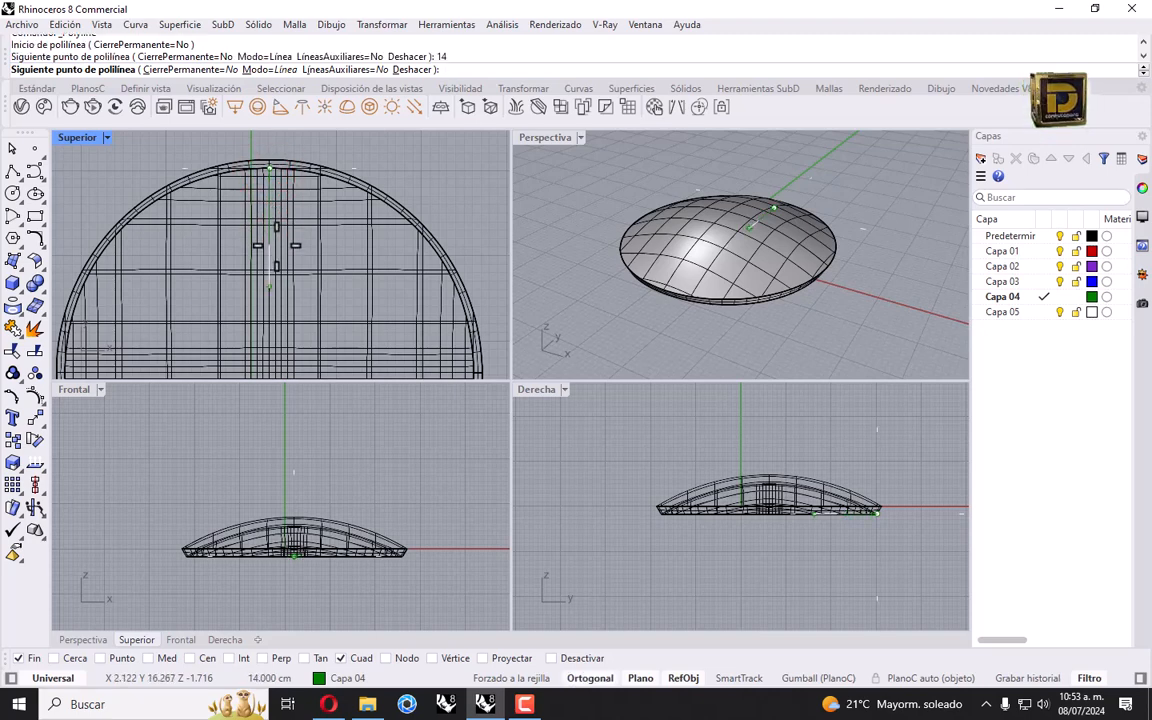
{"action": "left_click", "coordinate": [272, 258]}
{"action": "key", "text": "Return"}
Step: Hide the solid dome so only the construction curves are displayed
{"action": "left_click", "coordinate": [704, 263]}
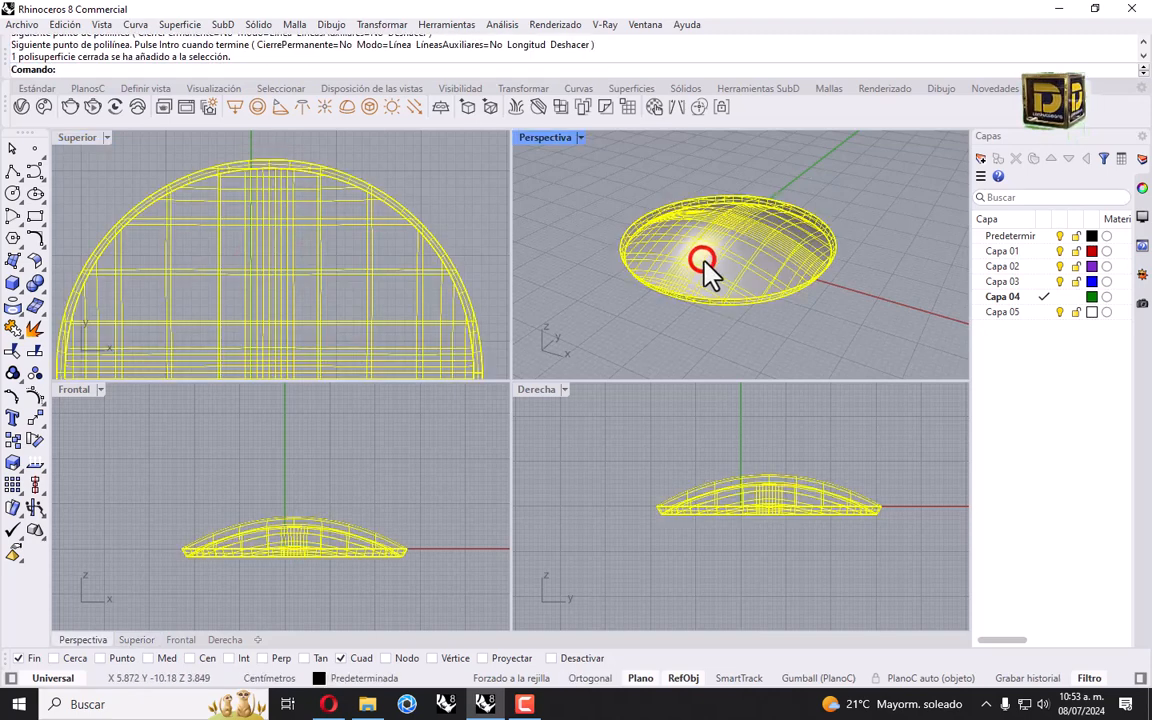
{"action": "left_click", "coordinate": [334, 146]}
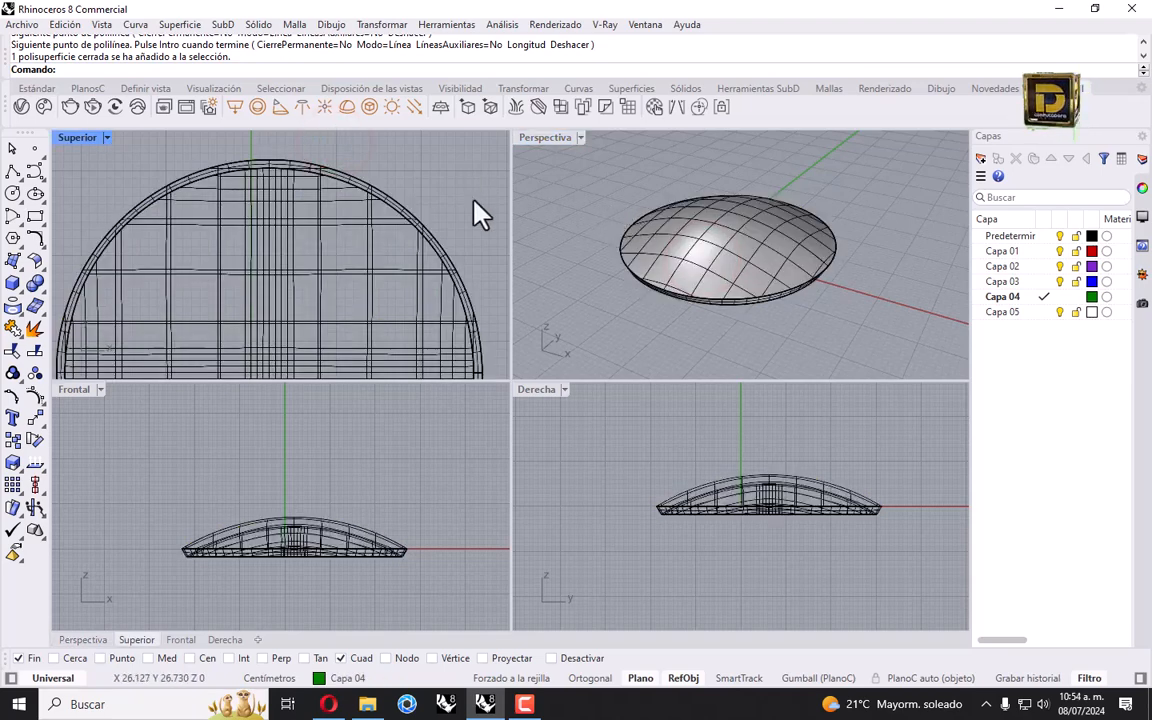
{"action": "left_click", "coordinate": [658, 246]}
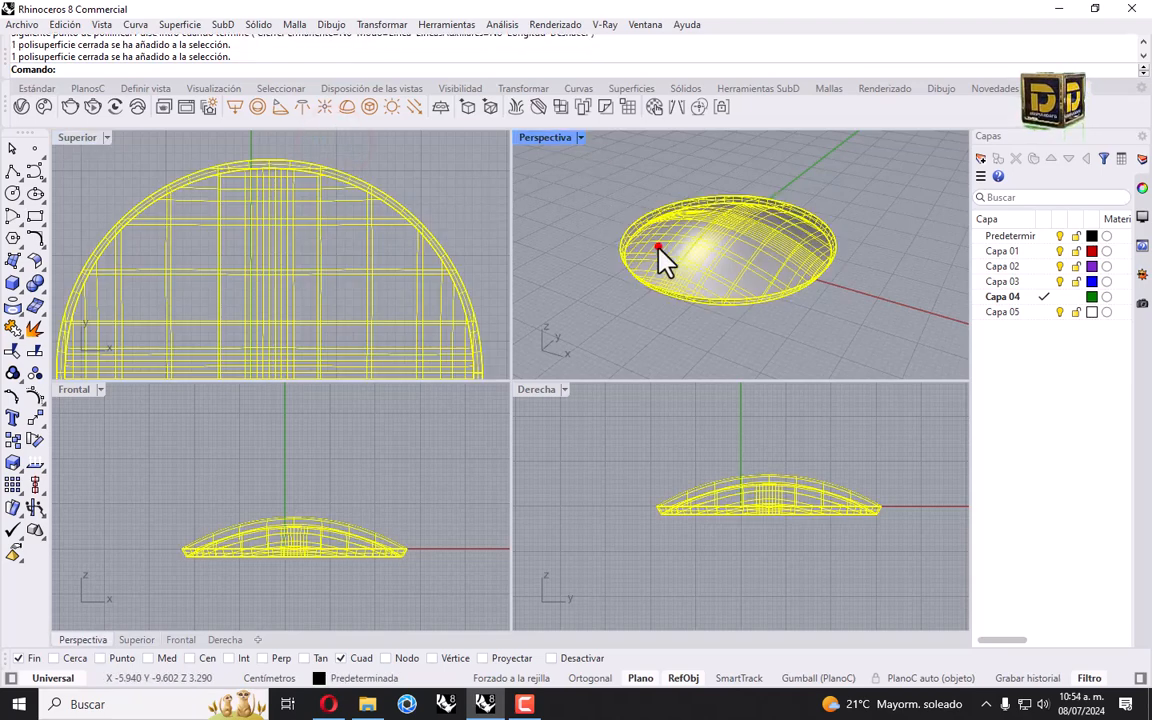
{"action": "left_click", "coordinate": [38, 88]}
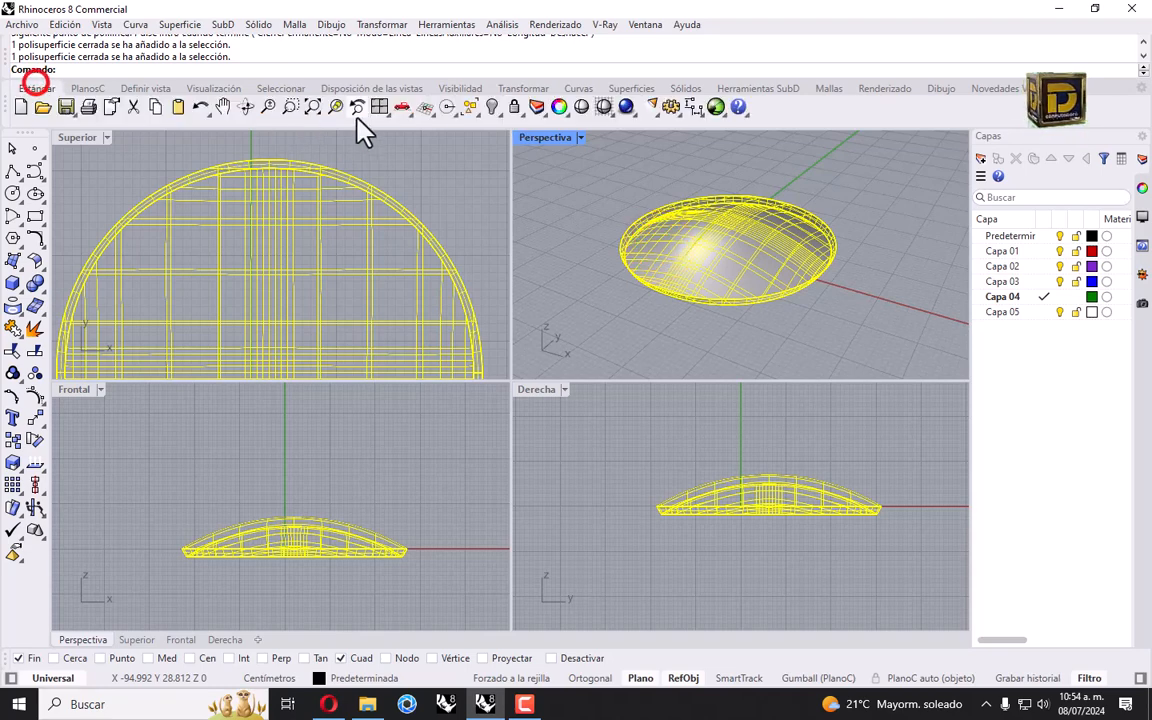
{"action": "left_click", "coordinate": [492, 106]}
{"action": "right_click_drag", "start_coordinate": [650, 219], "coordinate": [787, 265]}
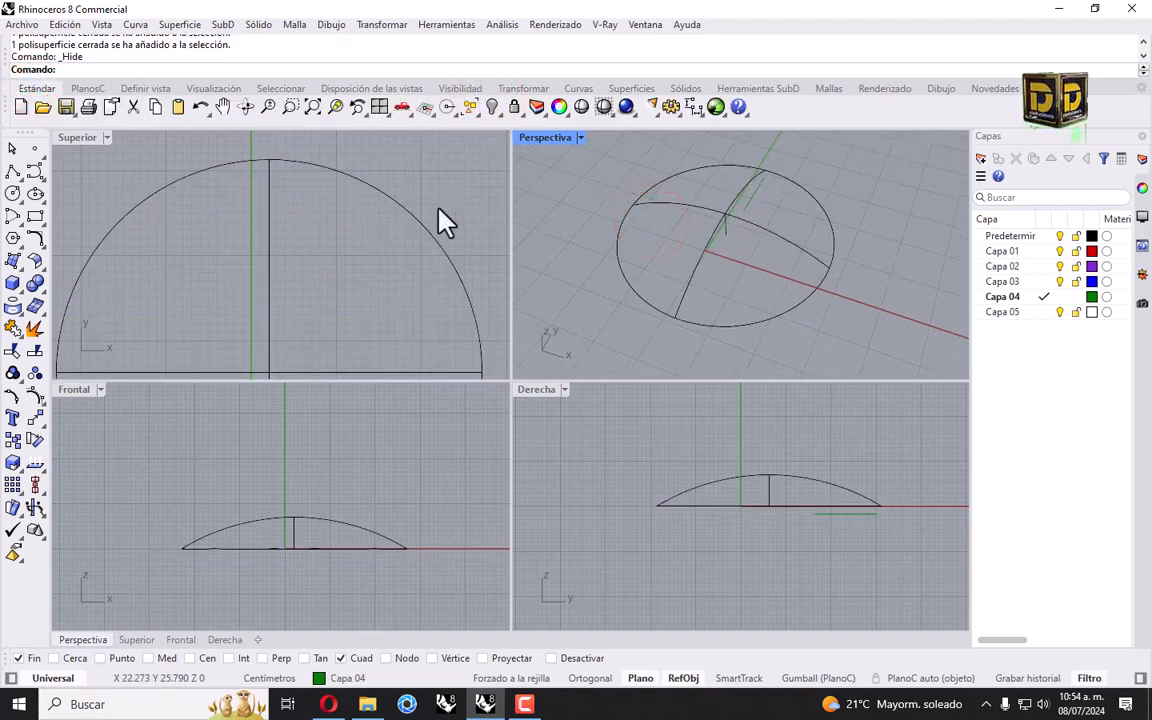
Step: Hide the black arc that overlaps the 14 cm green line in the Superior view
{"action": "scroll", "coordinate": [314, 203], "scroll_direction": "down", "scroll_amount": 5}
{"action": "left_click", "coordinate": [316, 238]}
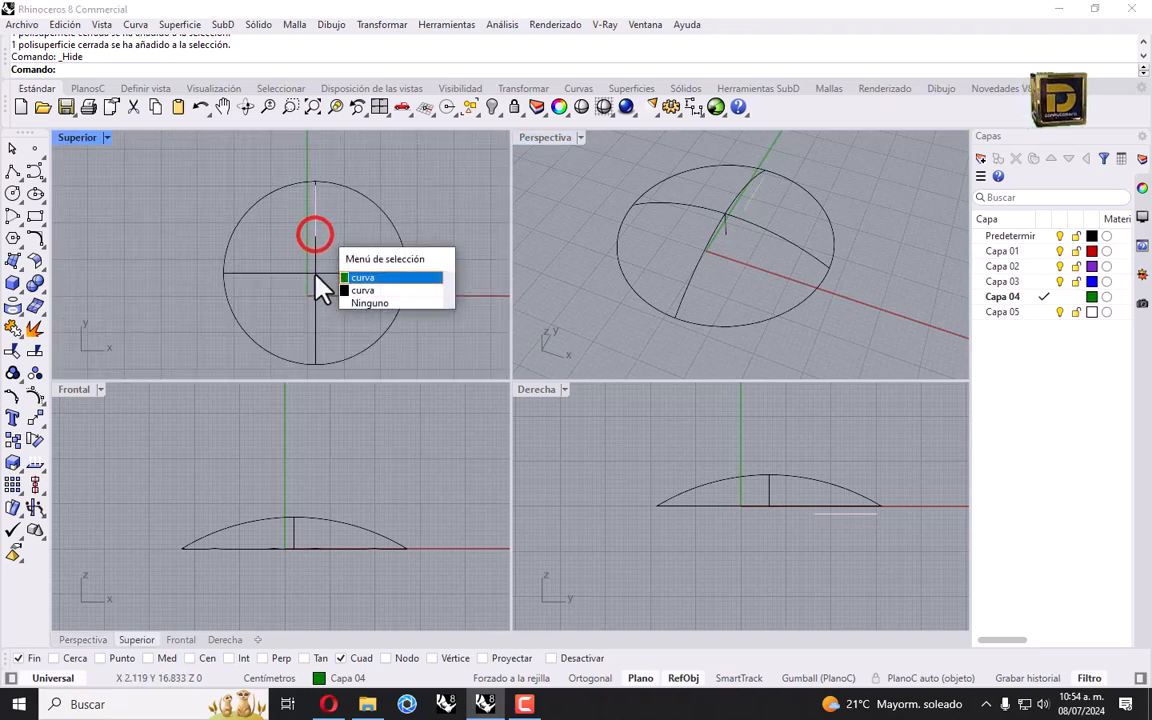
{"action": "left_click", "coordinate": [350, 275]}
{"action": "left_click", "coordinate": [492, 106]}
{"action": "right_click_drag", "start_coordinate": [314, 211], "coordinate": [342, 252]}
{"action": "scroll", "coordinate": [342, 252], "scroll_direction": "up", "scroll_amount": 3}
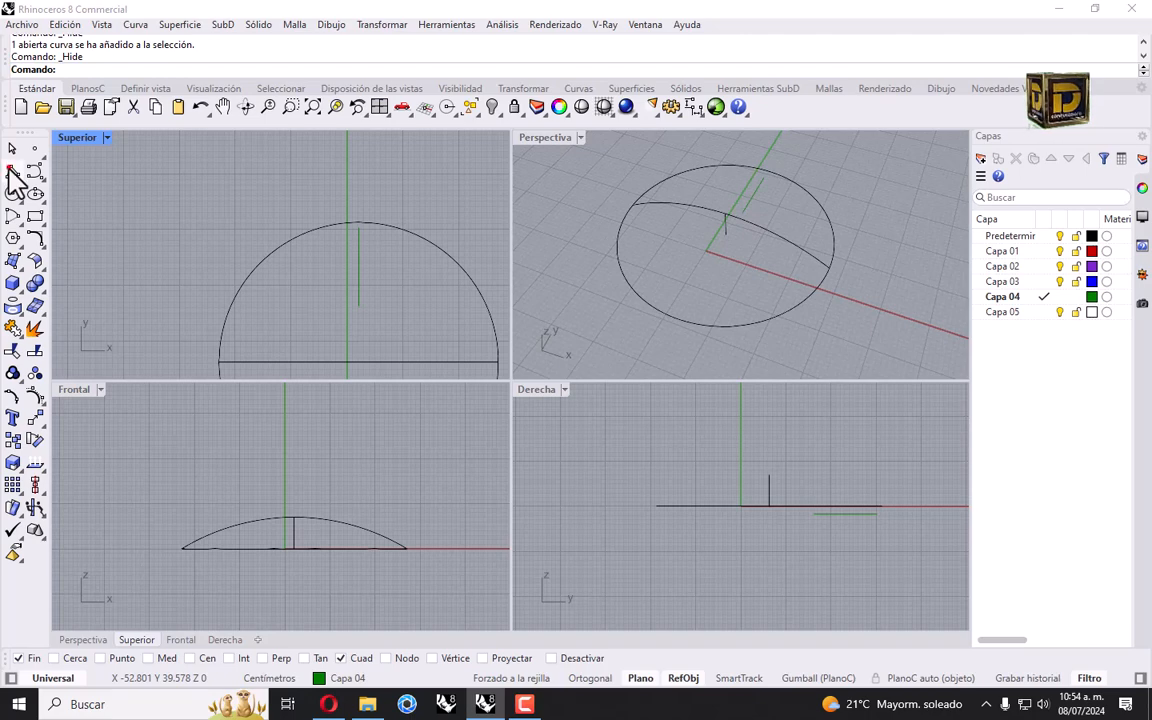
Step: With only the Cerca snap active, draw a two-segment polyline from the circle at about X -4.9, Y 30.3 to the 14 cm line's lower end
{"action": "left_click", "coordinate": [14, 172]}
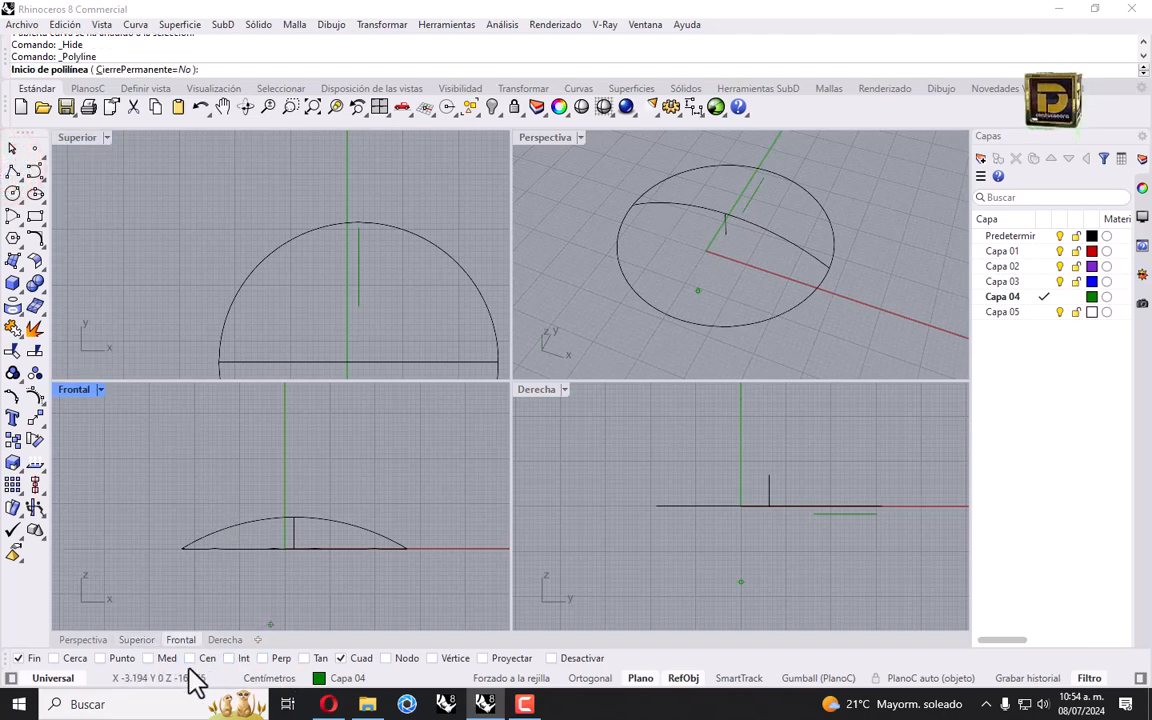
{"action": "scroll", "coordinate": [375, 220], "scroll_direction": "up", "scroll_amount": 6}
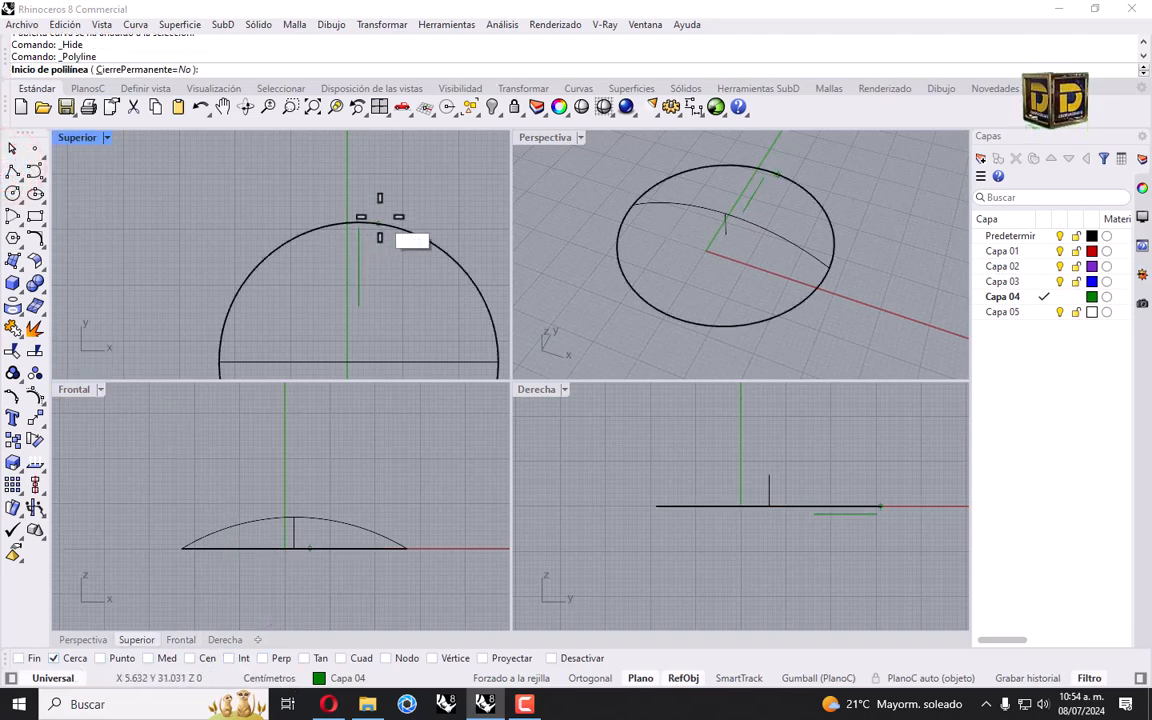
{"action": "scroll", "coordinate": [361, 200], "scroll_direction": "down", "scroll_amount": 3}
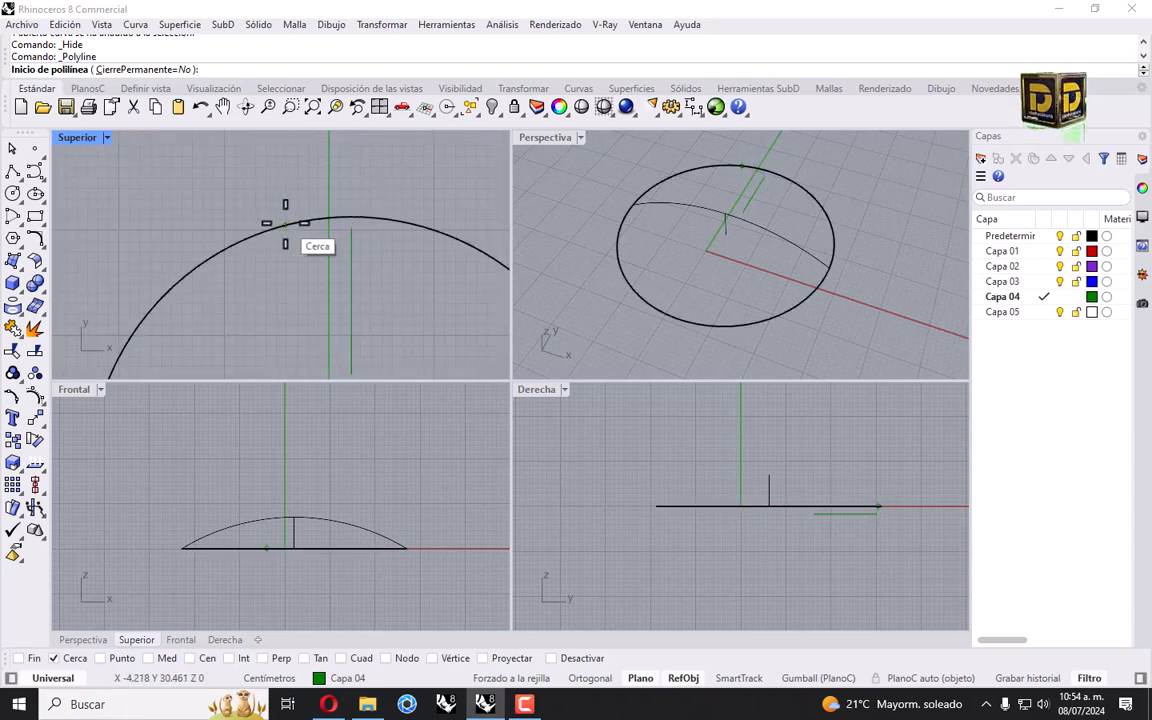
{"action": "scroll", "coordinate": [294, 215], "scroll_direction": "down", "scroll_amount": 2}
{"action": "scroll", "coordinate": [295, 215], "scroll_direction": "up", "scroll_amount": 3}
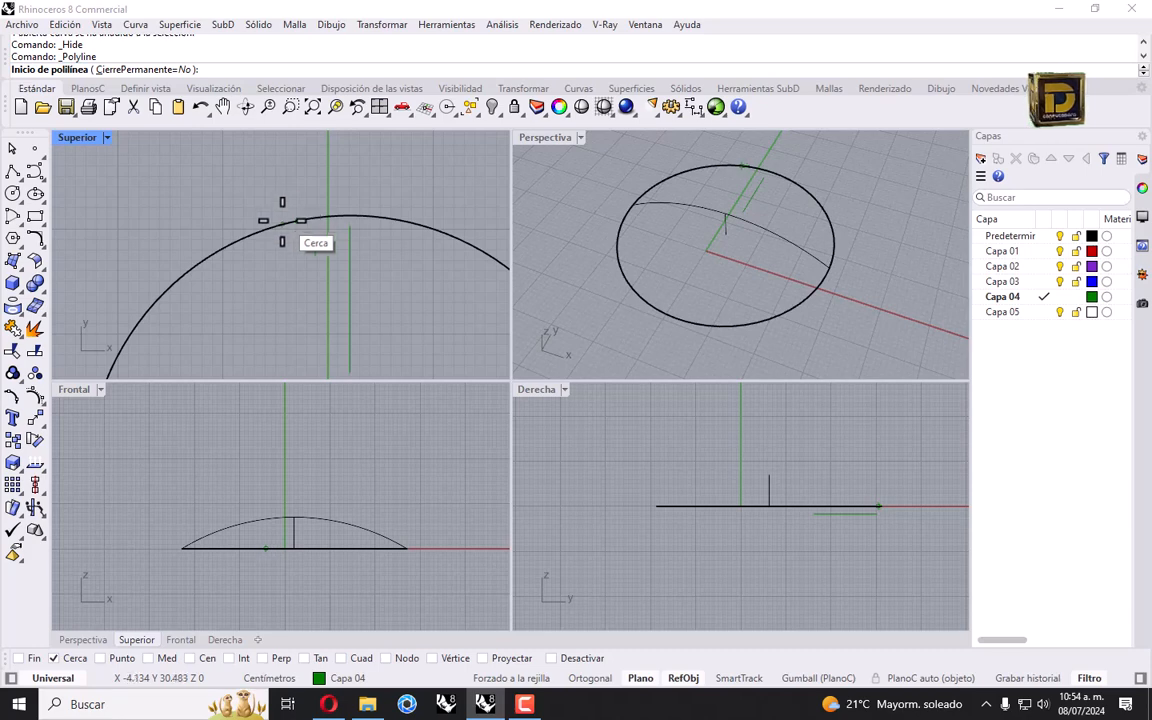
{"action": "scroll", "coordinate": [303, 195], "scroll_direction": "down", "scroll_amount": 3}
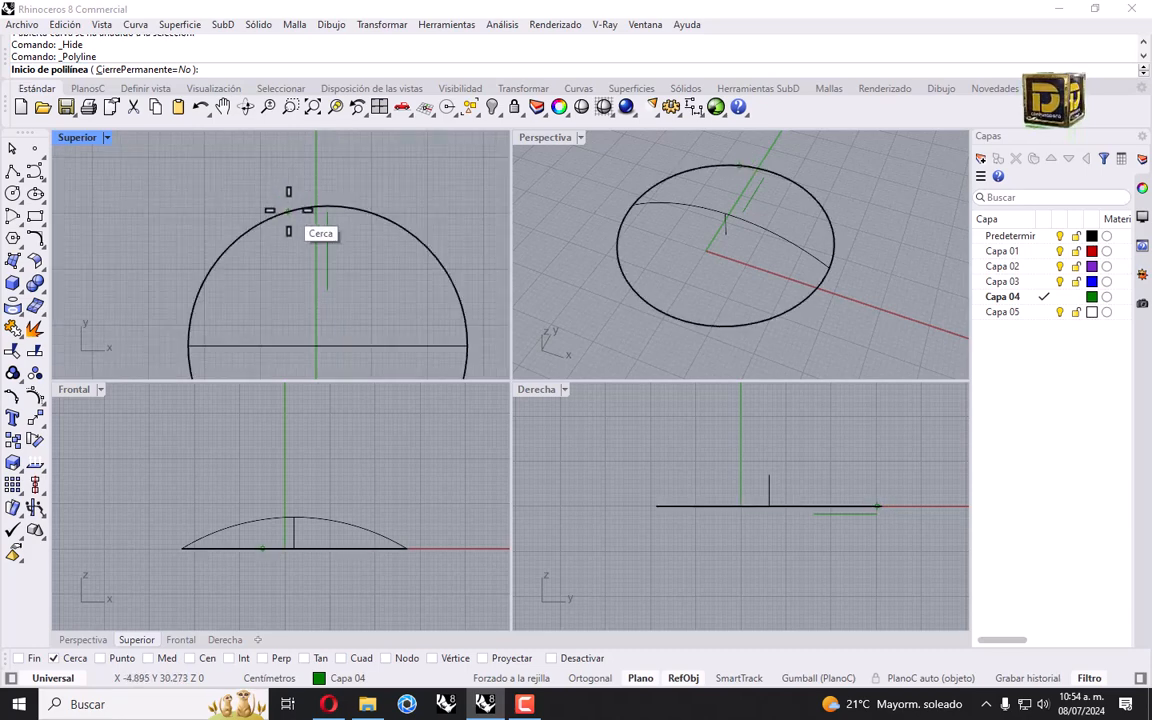
{"action": "left_click", "coordinate": [288, 210]}
{"action": "scroll", "coordinate": [294, 252], "scroll_direction": "up", "scroll_amount": 2}
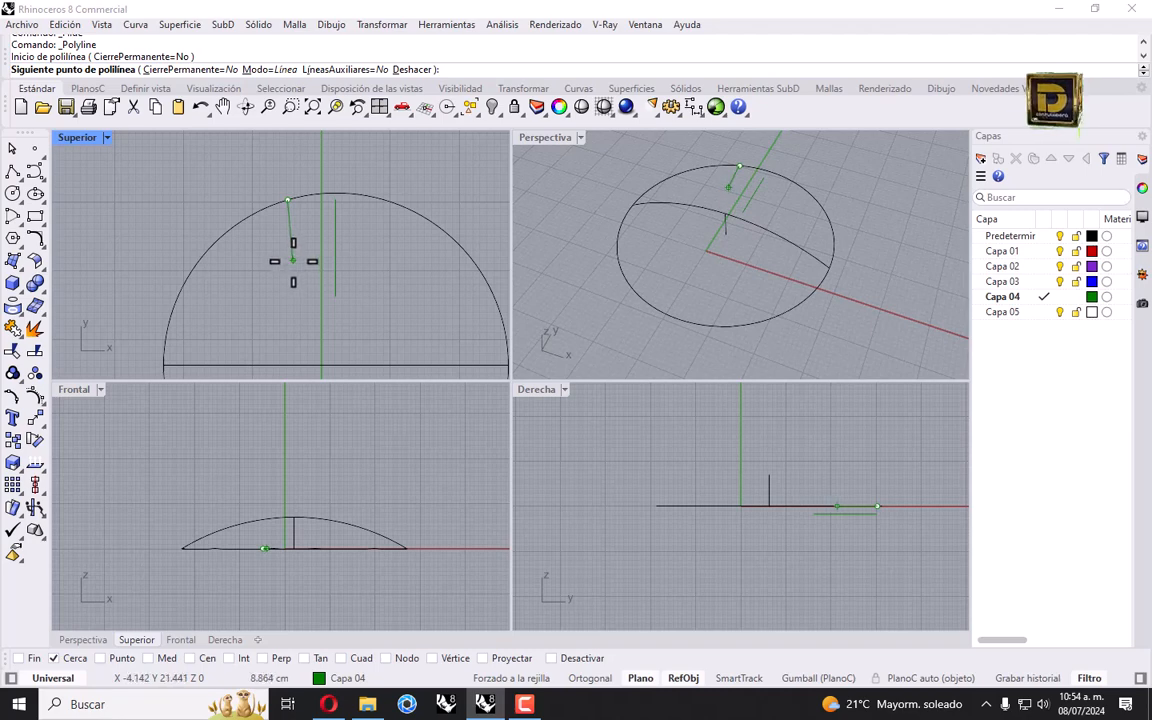
{"action": "left_click", "coordinate": [294, 270]}
{"action": "left_click", "coordinate": [334, 295]}
{"action": "right_click", "coordinate": [333, 296]}
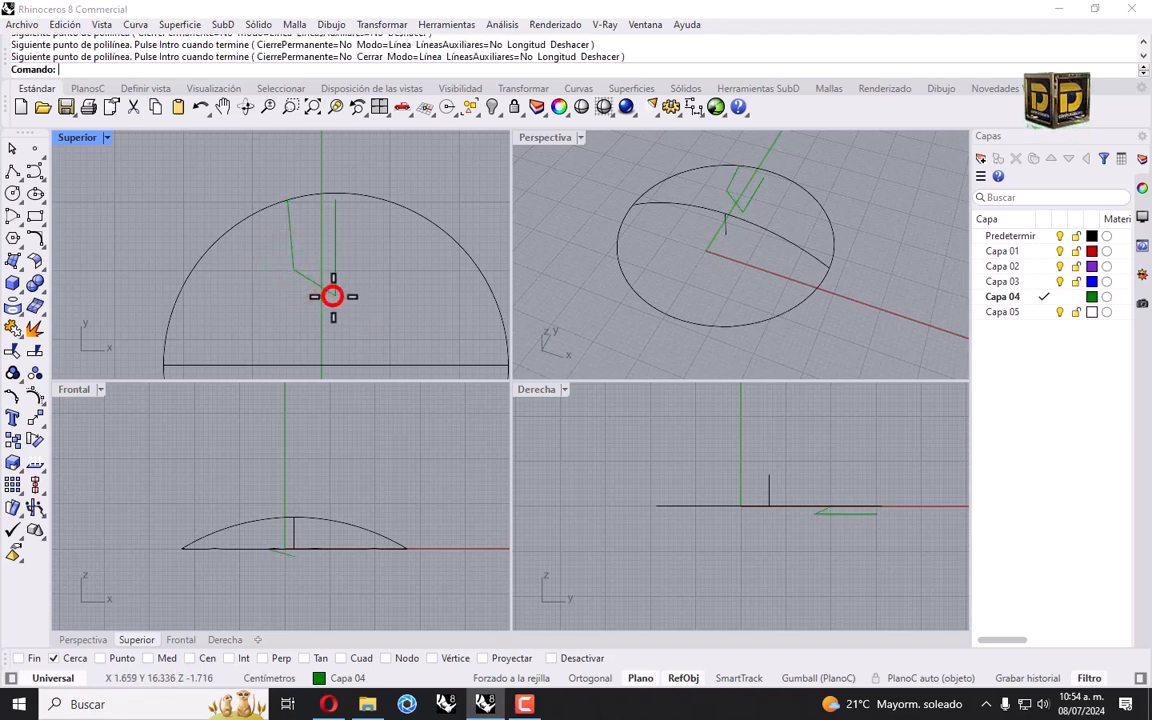
{"action": "left_click", "coordinate": [304, 281]}
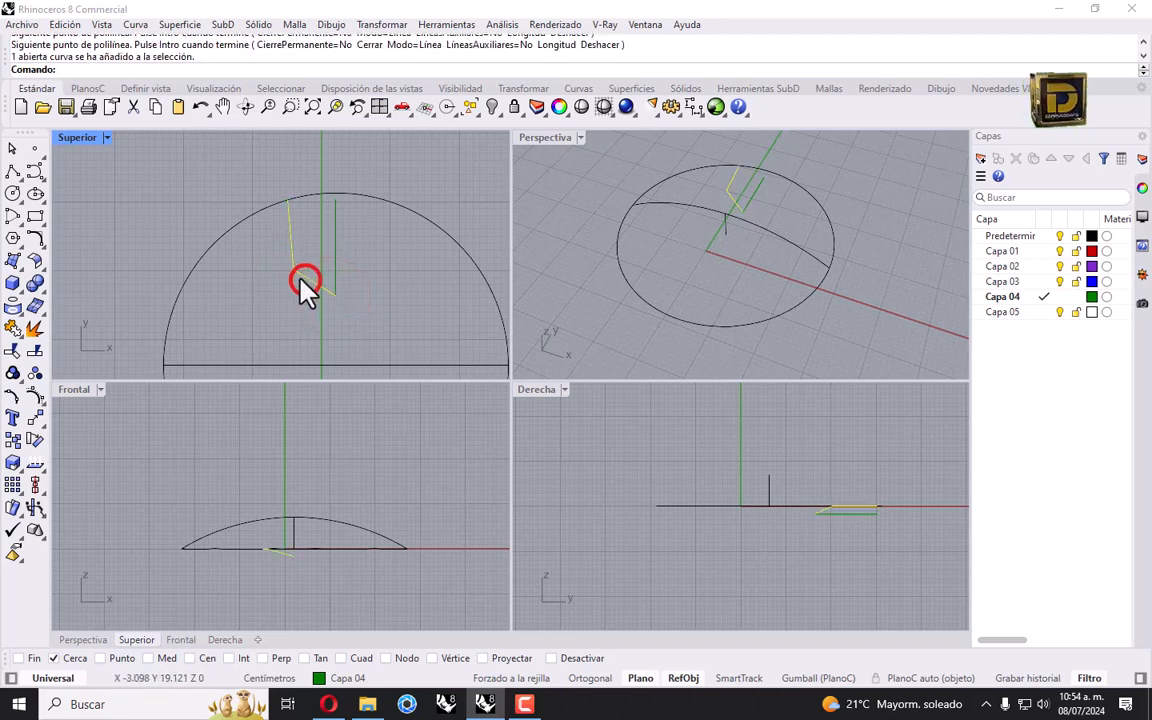
{"action": "left_click", "coordinate": [37, 420]}
{"action": "left_click", "coordinate": [148, 182]}
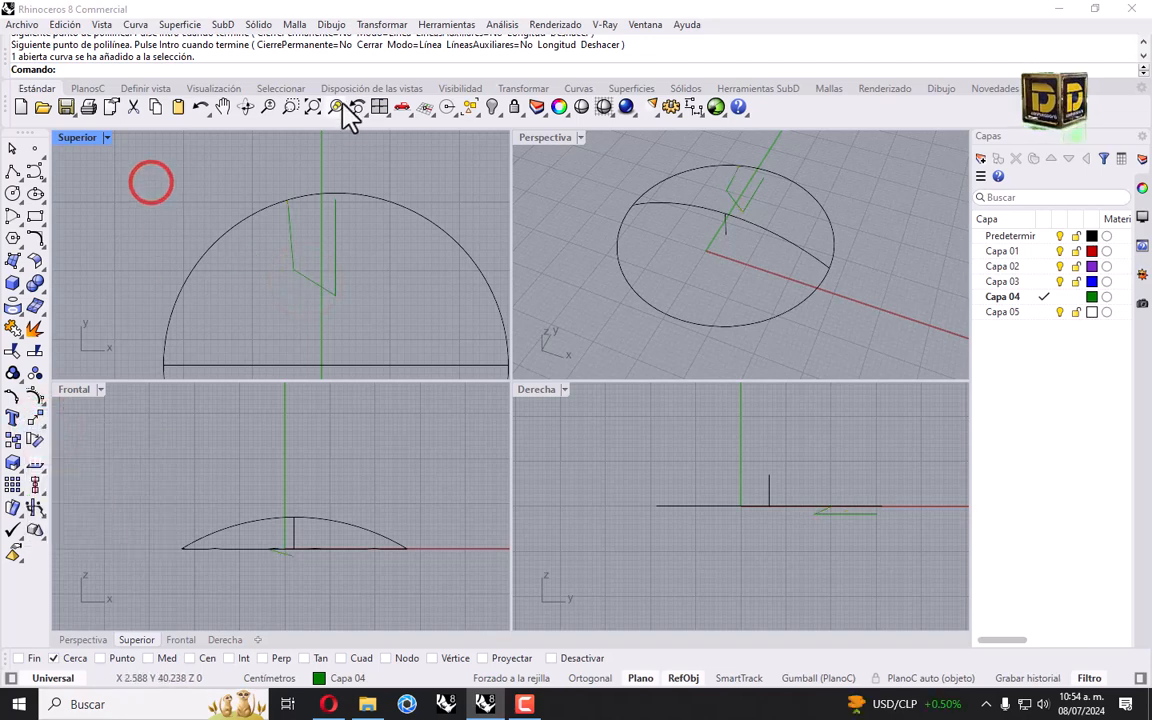
Step: Measure the left side segment of the polyline with a temporary aligned dimension between its endpoints, using only the Fin snap
{"action": "left_click", "coordinate": [333, 24]}
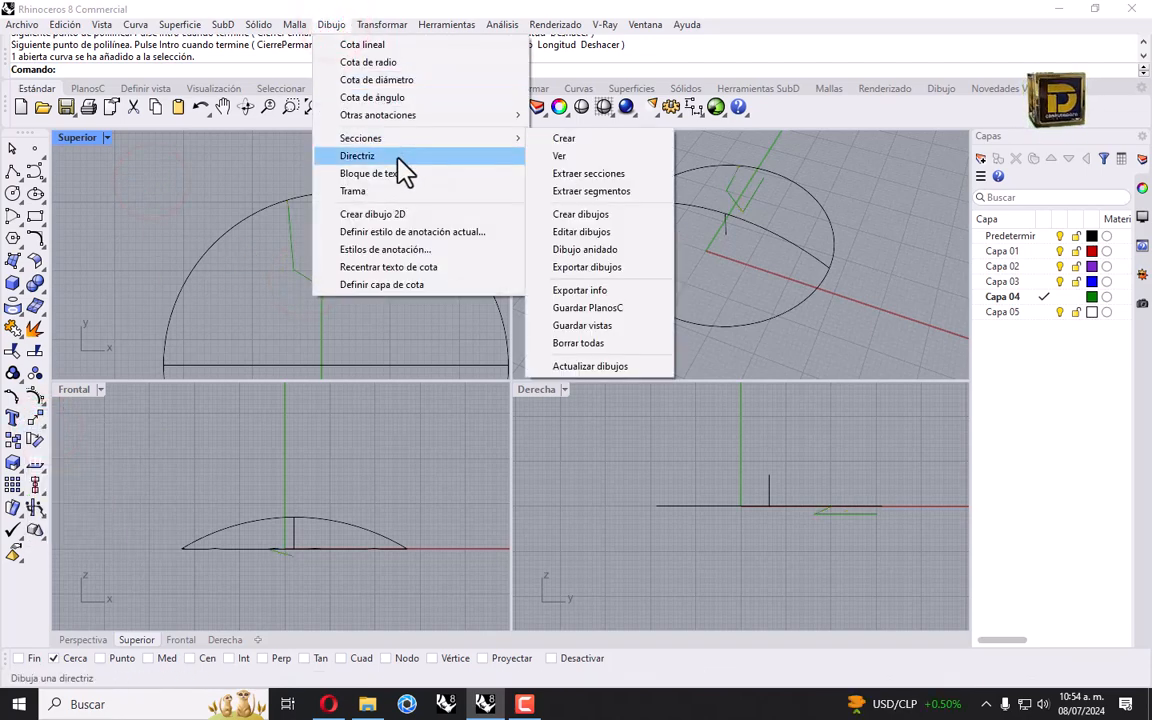
{"action": "mouse_move", "coordinate": [406, 128]}
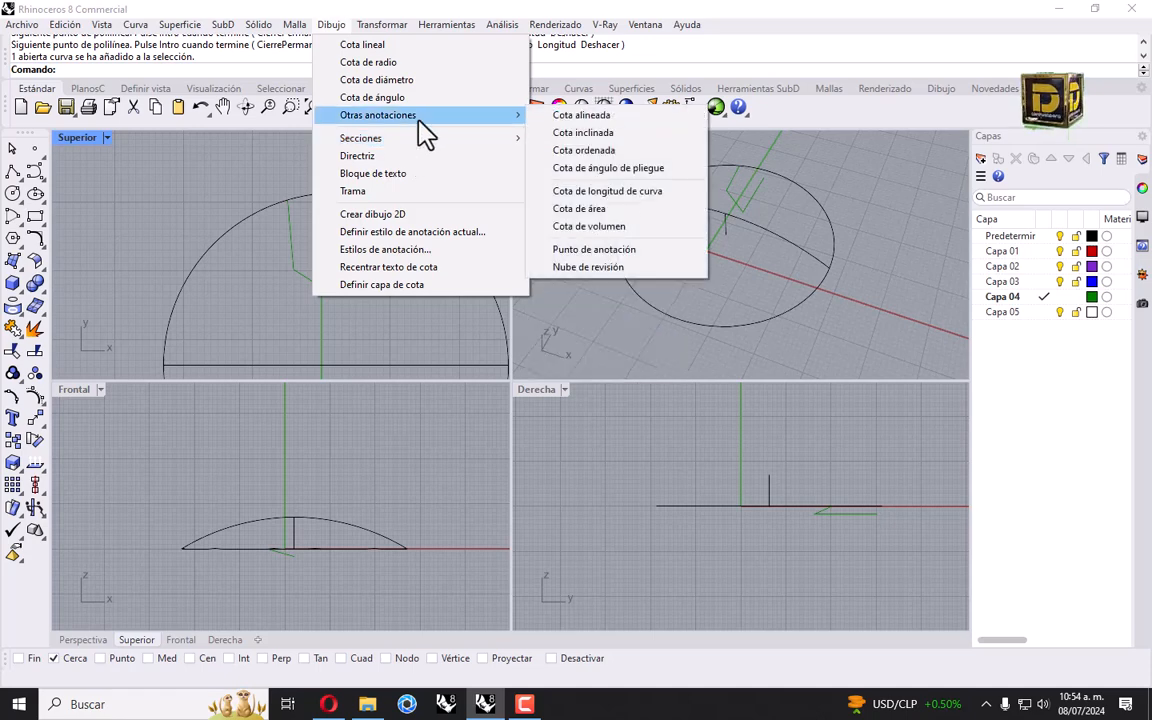
{"action": "left_click", "coordinate": [450, 114]}
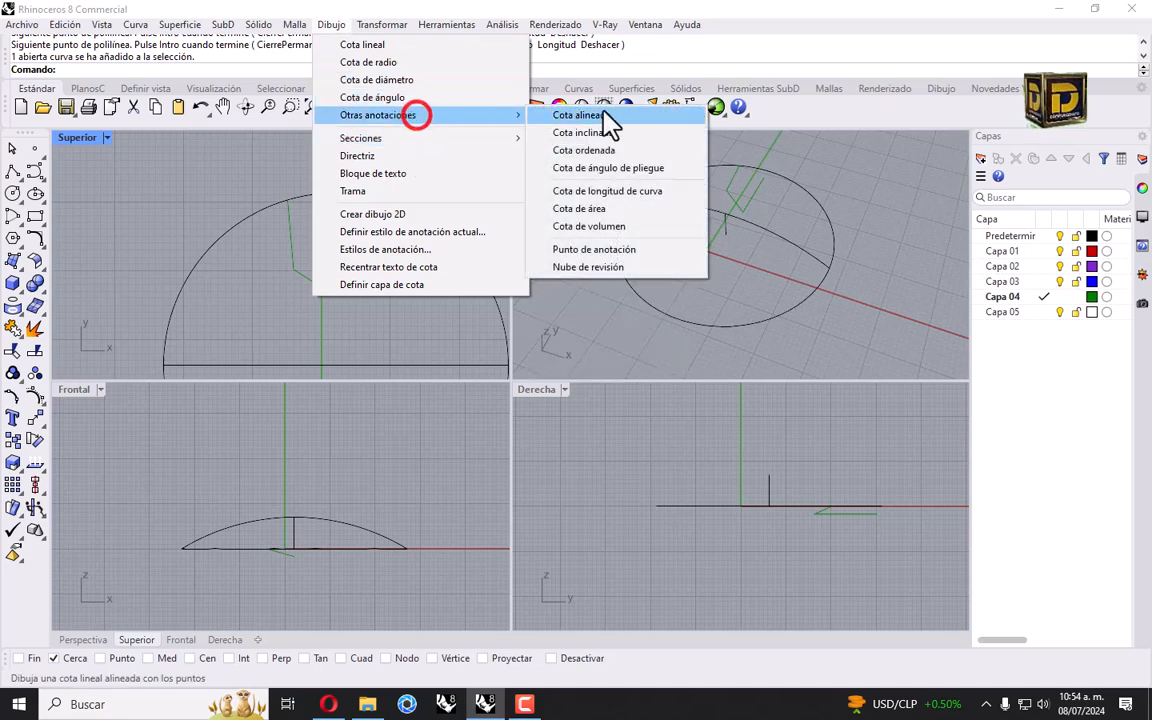
{"action": "left_click", "coordinate": [605, 115]}
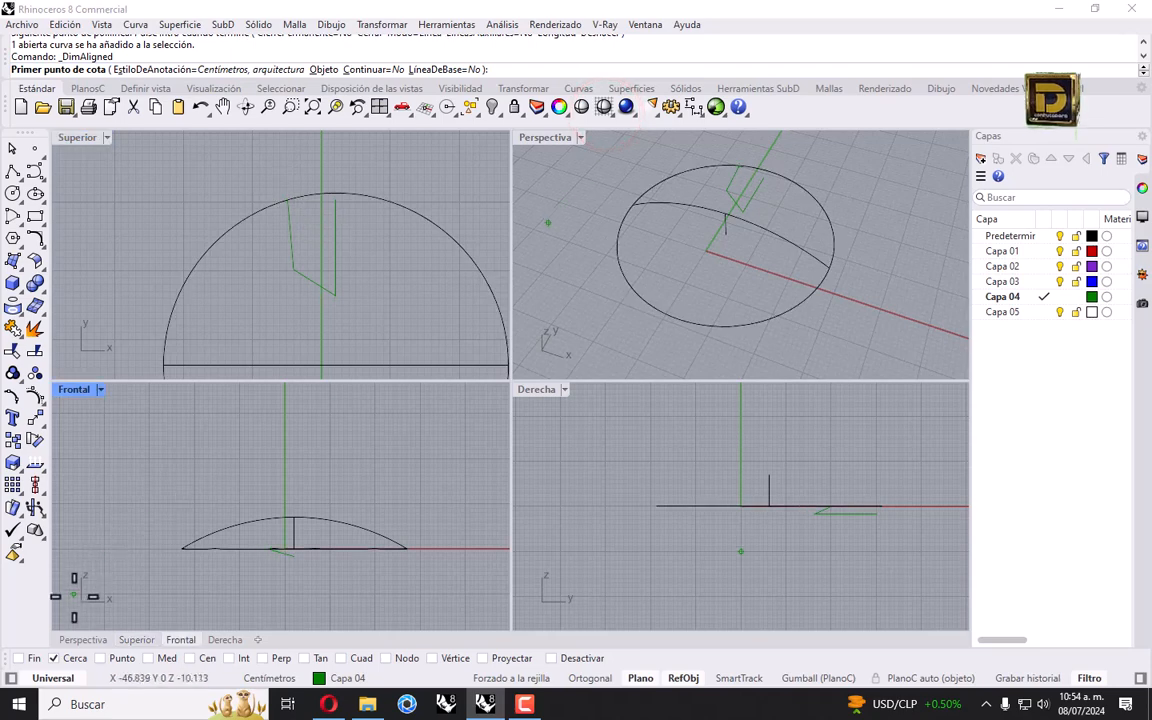
{"action": "right_click", "coordinate": [34, 660]}
{"action": "left_click", "coordinate": [279, 195]}
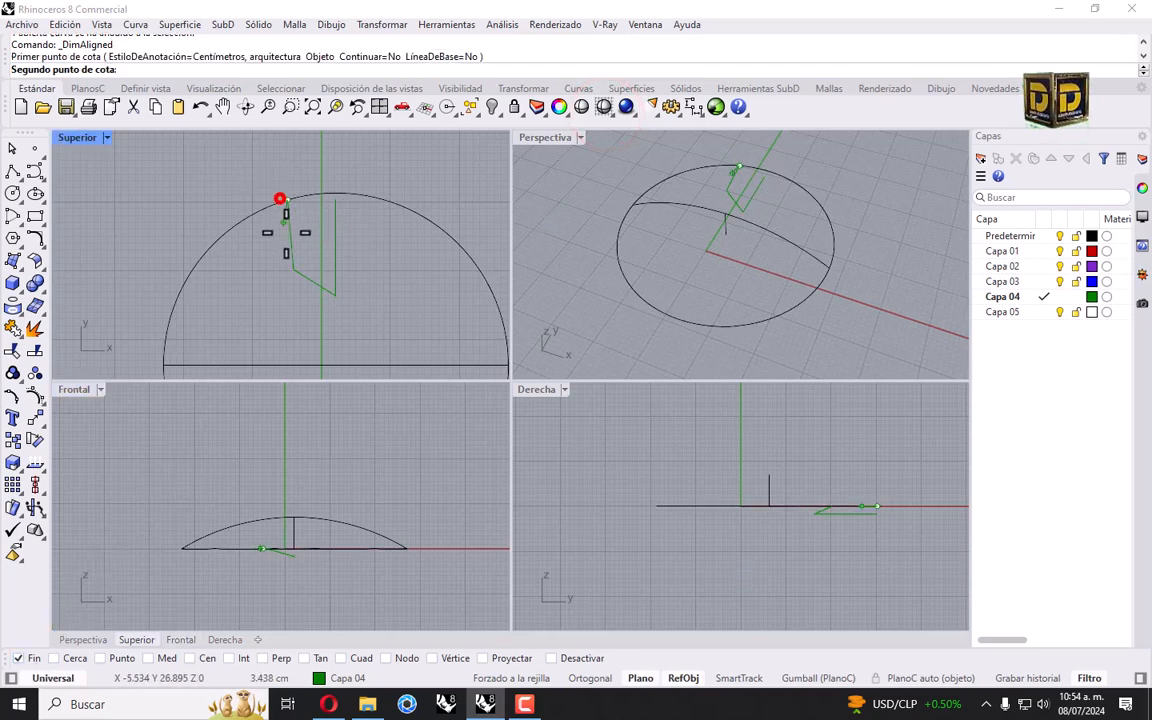
{"action": "left_click", "coordinate": [292, 279]}
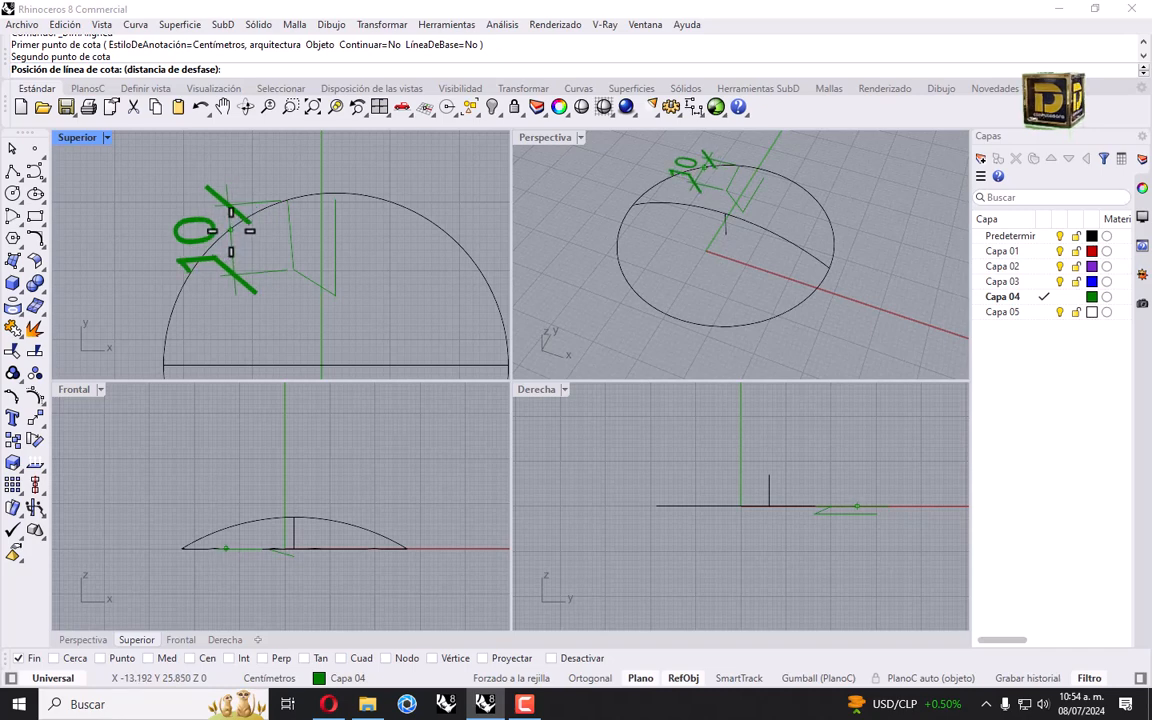
{"action": "key", "text": "Escape"}
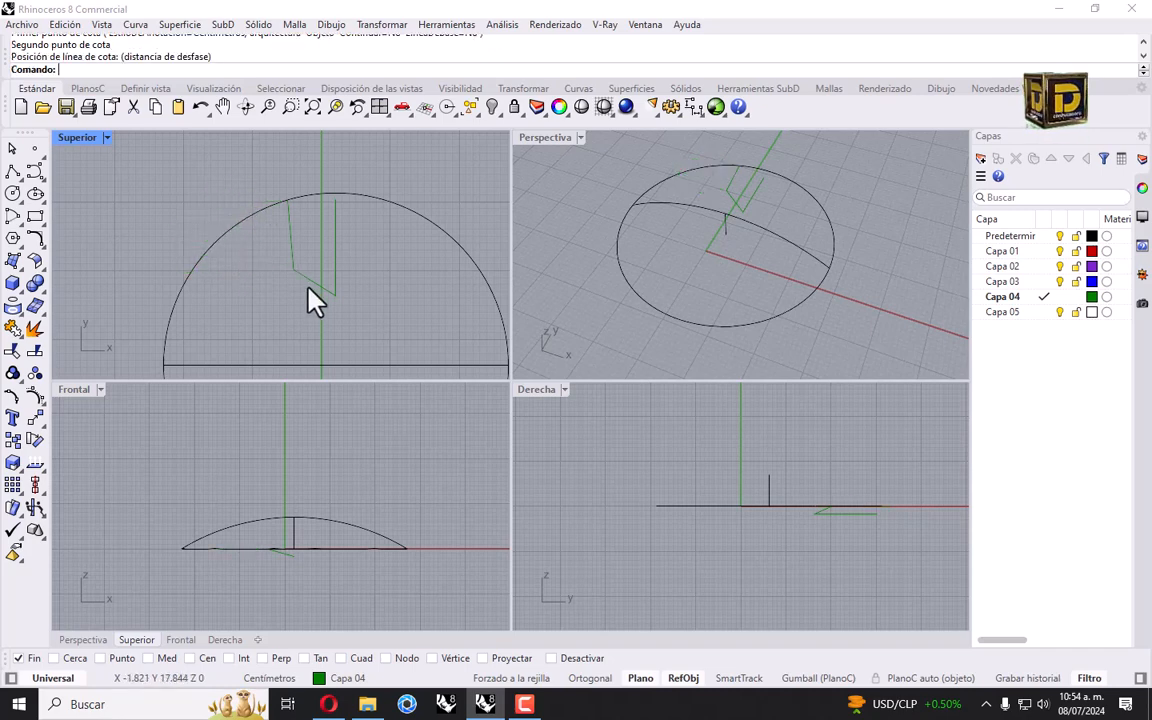
Step: Mirror the two-segment polyline across the 14 cm vertical line to complete the symmetric cut-out profile
{"action": "left_click", "coordinate": [293, 240]}
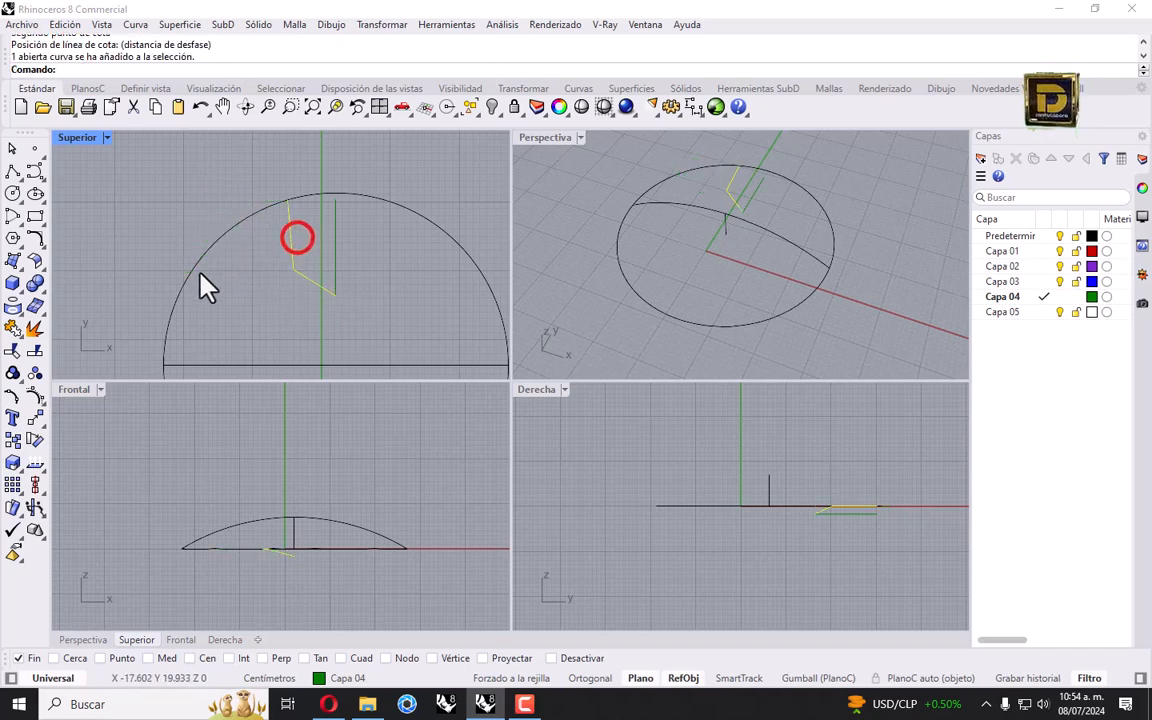
{"action": "left_click", "coordinate": [42, 420]}
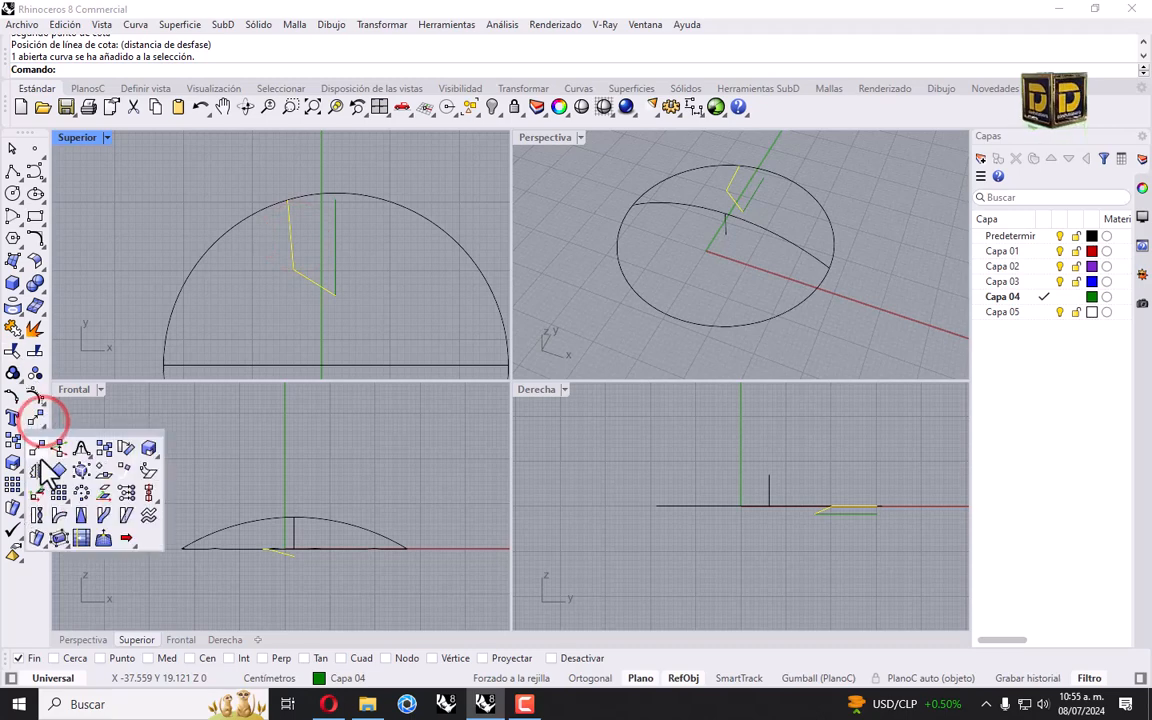
{"action": "left_click", "coordinate": [36, 464]}
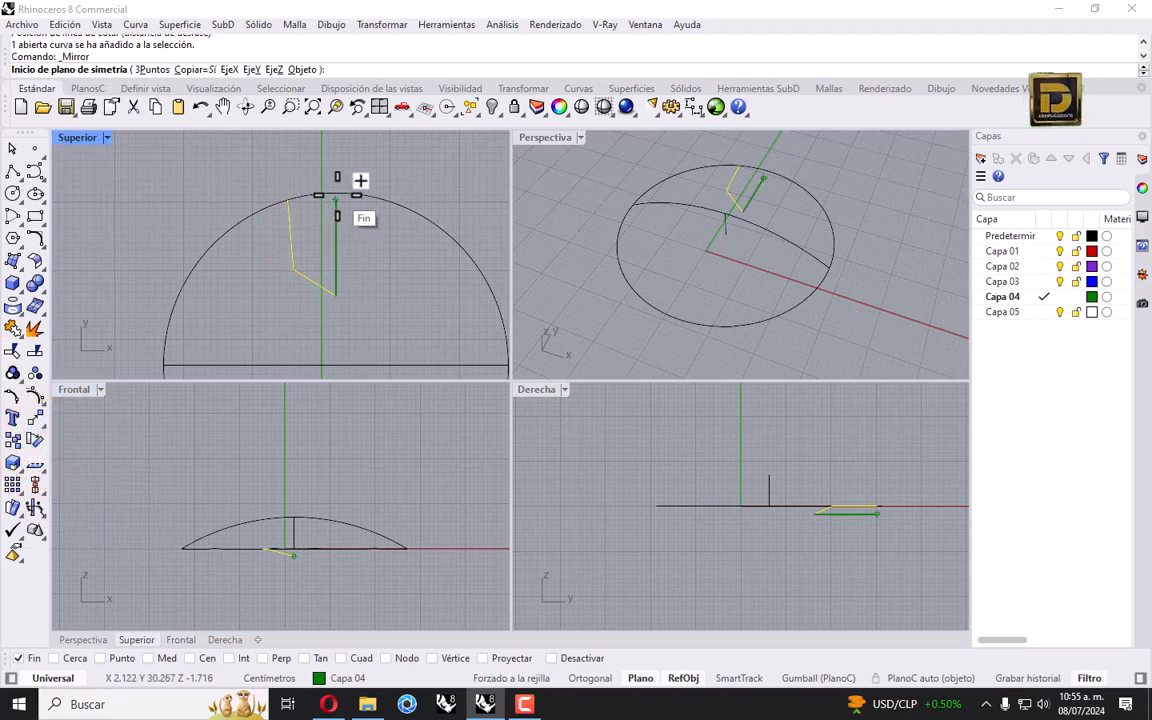
{"action": "left_click", "coordinate": [336, 196]}
{"action": "left_click", "coordinate": [337, 324]}
Step: Fillet the profile's two lower side corners with a 1 cm radius
{"action": "scroll", "coordinate": [398, 213], "scroll_direction": "down", "scroll_amount": 3}
{"action": "scroll", "coordinate": [404, 213], "scroll_direction": "up", "scroll_amount": 2}
{"action": "scroll", "coordinate": [329, 224], "scroll_direction": "up", "scroll_amount": 3}
{"action": "right_click_drag", "start_coordinate": [388, 240], "coordinate": [380, 236]}
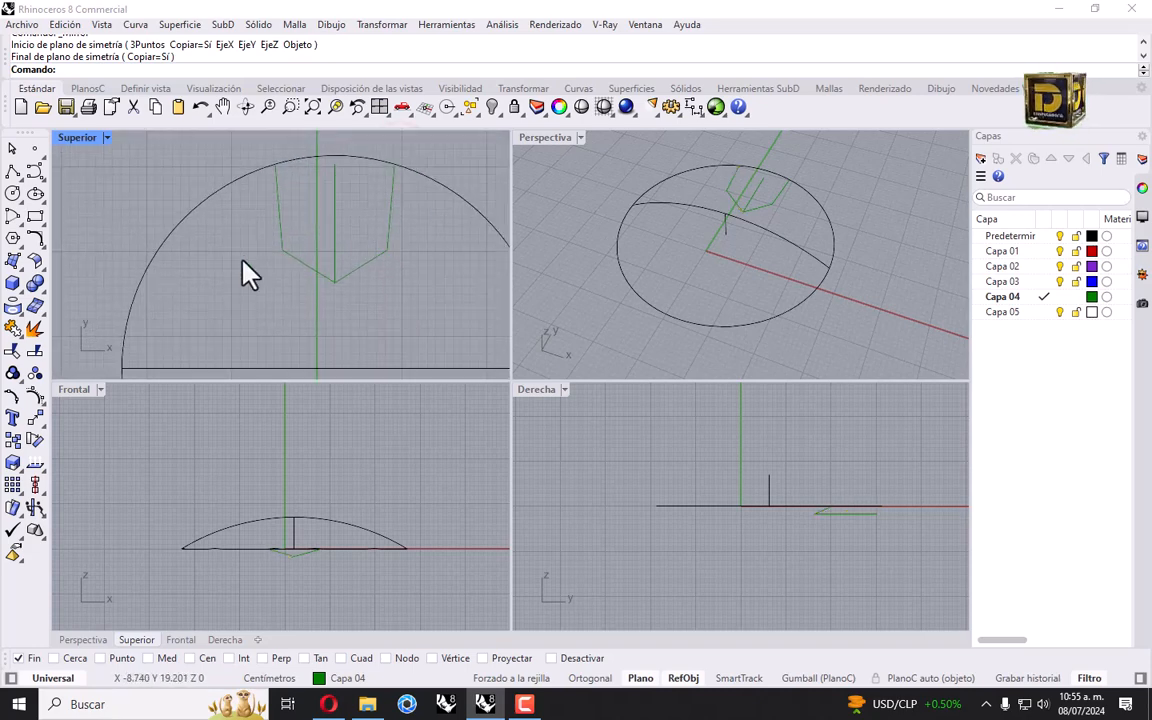
{"action": "left_click", "coordinate": [35, 237]}
{"action": "left_click", "coordinate": [205, 57]}
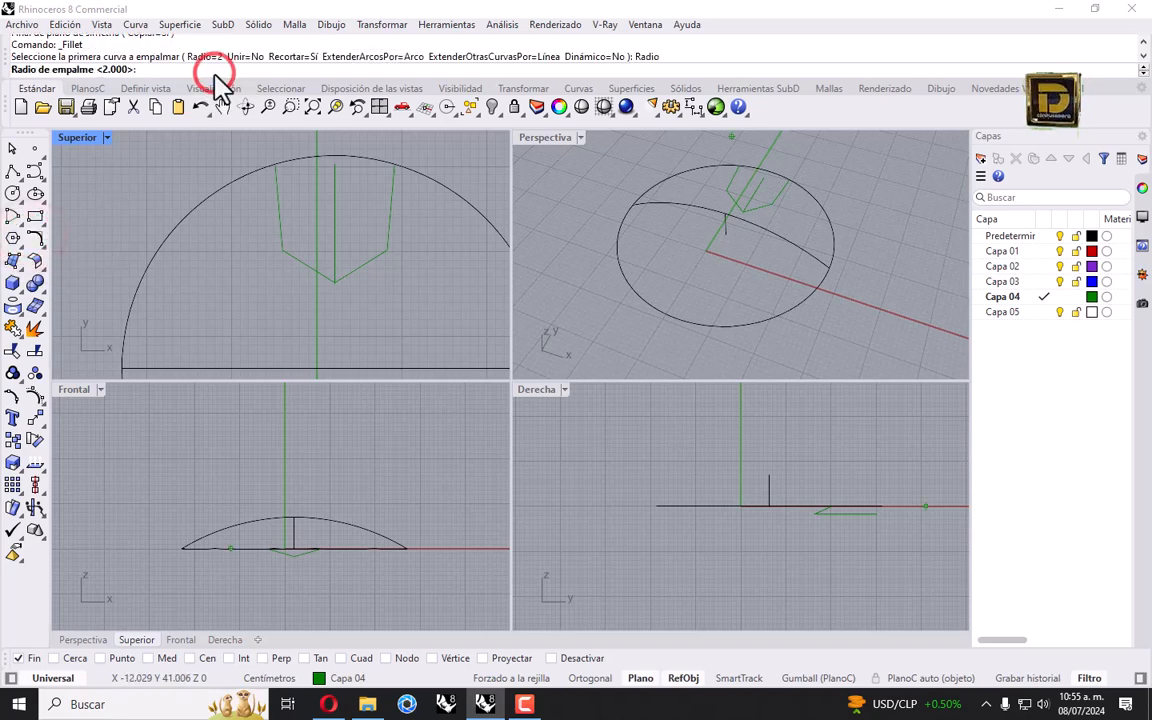
{"action": "type", "text": "1"}
{"action": "key", "text": "Return"}
{"action": "left_click", "coordinate": [300, 261]}
{"action": "left_click", "coordinate": [278, 231]}
{"action": "scroll", "coordinate": [347, 257], "scroll_direction": "up", "scroll_amount": 3}
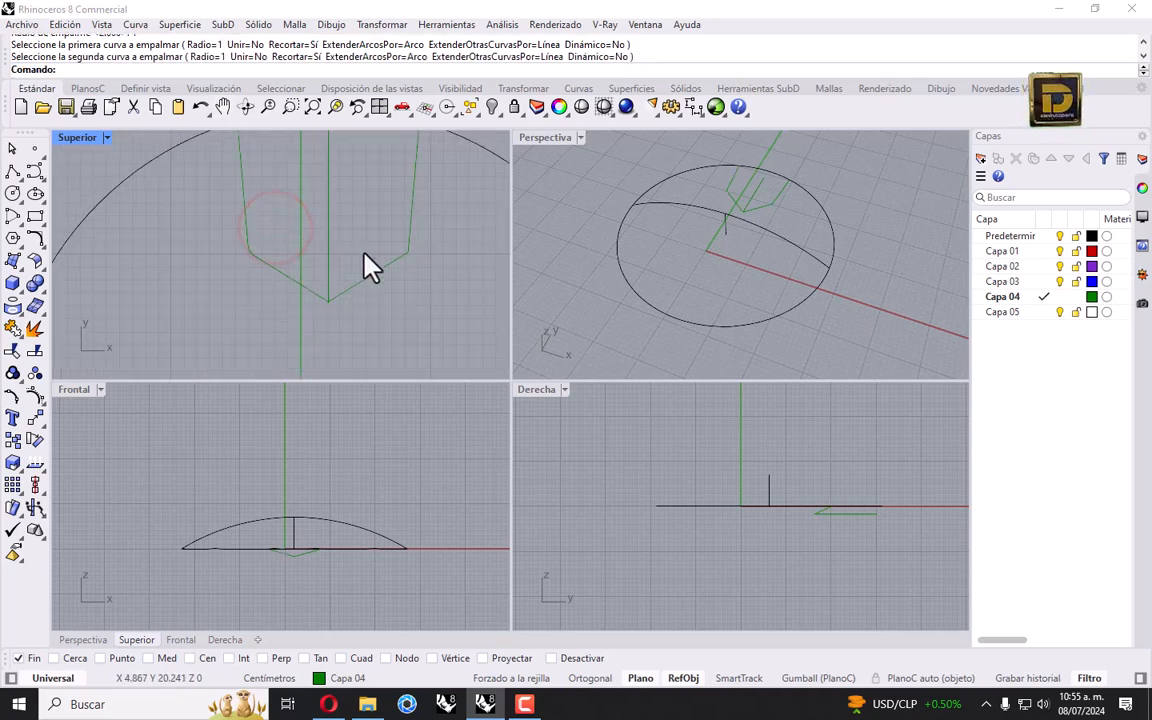
{"action": "right_click", "coordinate": [372, 266]}
{"action": "left_click", "coordinate": [391, 257]}
{"action": "left_click", "coordinate": [417, 217]}
Step: Draw a V-shaped side outline from the circle at about X -16.6, Y 22.8 to a corner beside the central profile and back to the circle
{"action": "scroll", "coordinate": [386, 226], "scroll_direction": "down", "scroll_amount": 2}
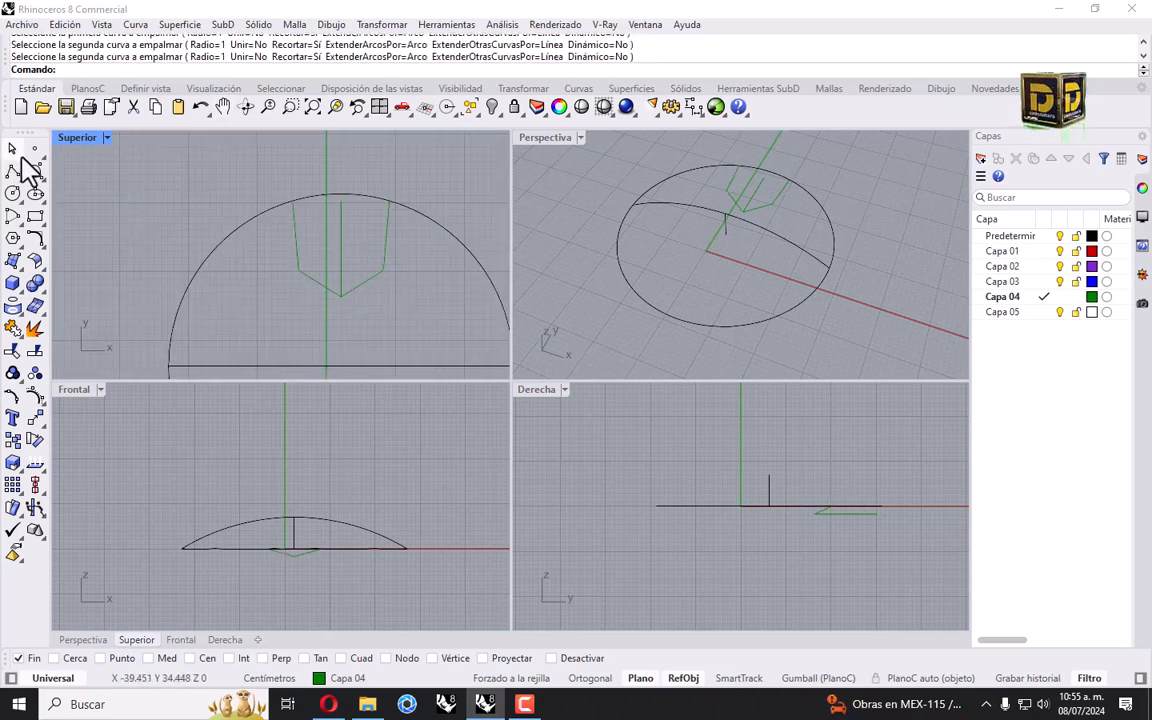
{"action": "left_click", "coordinate": [13, 170]}
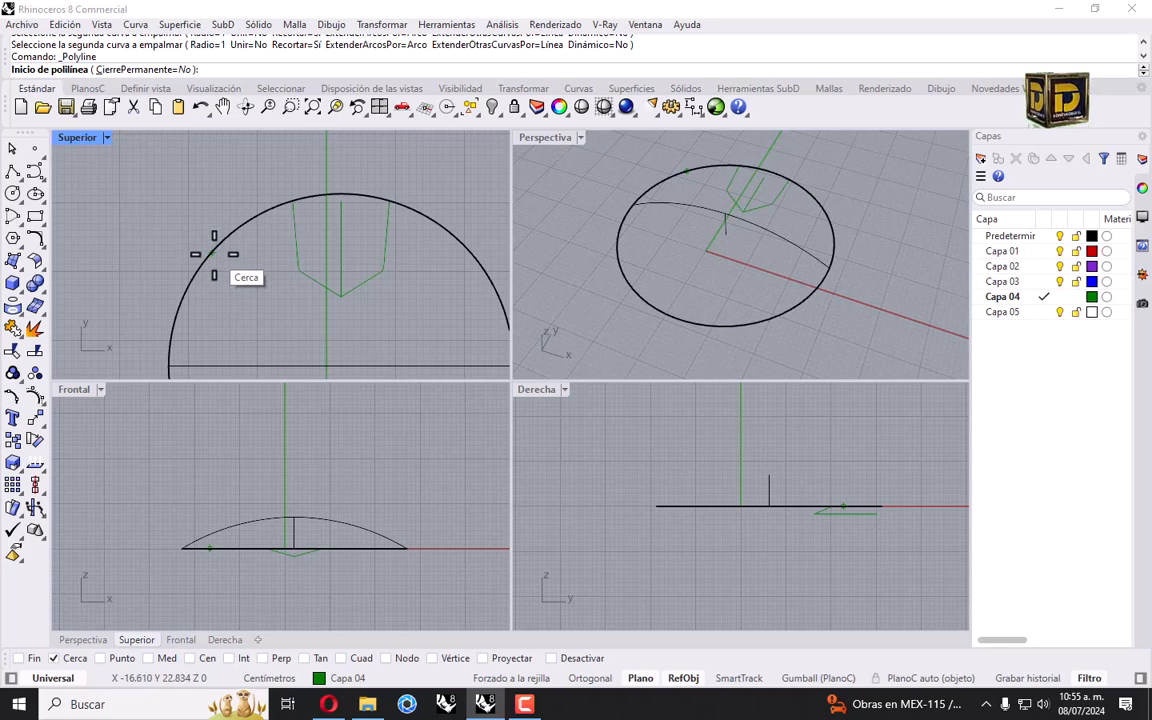
{"action": "left_click", "coordinate": [212, 253]}
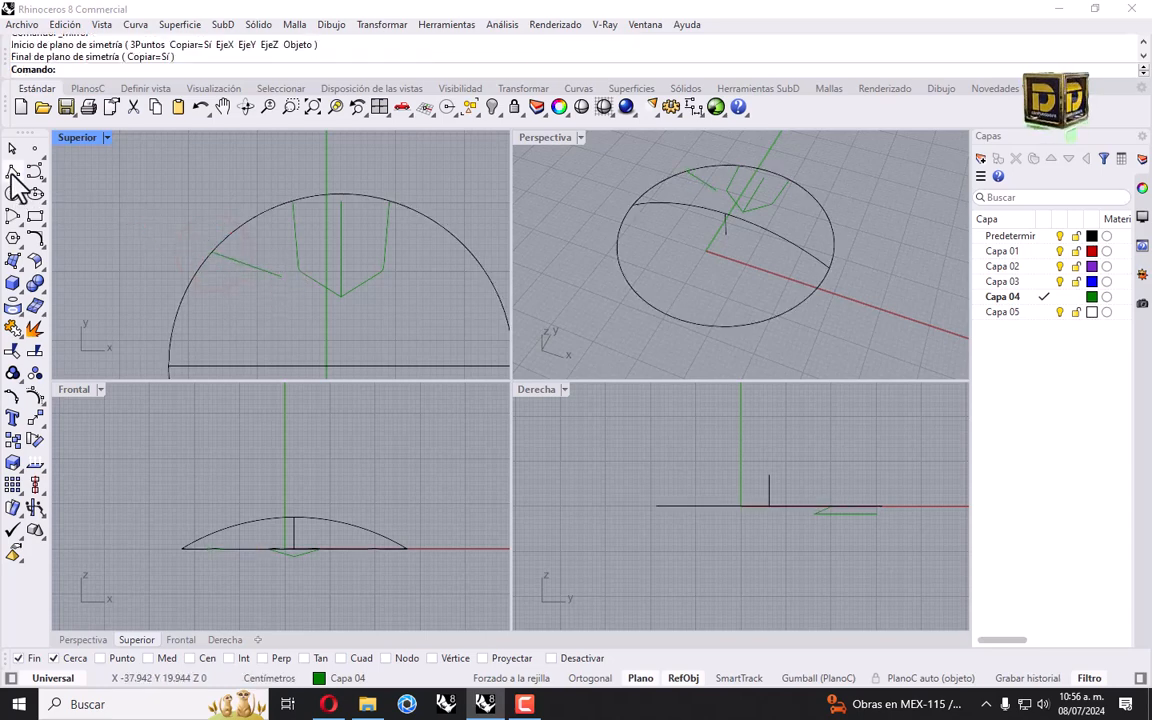
{"action": "left_click", "coordinate": [13, 172]}
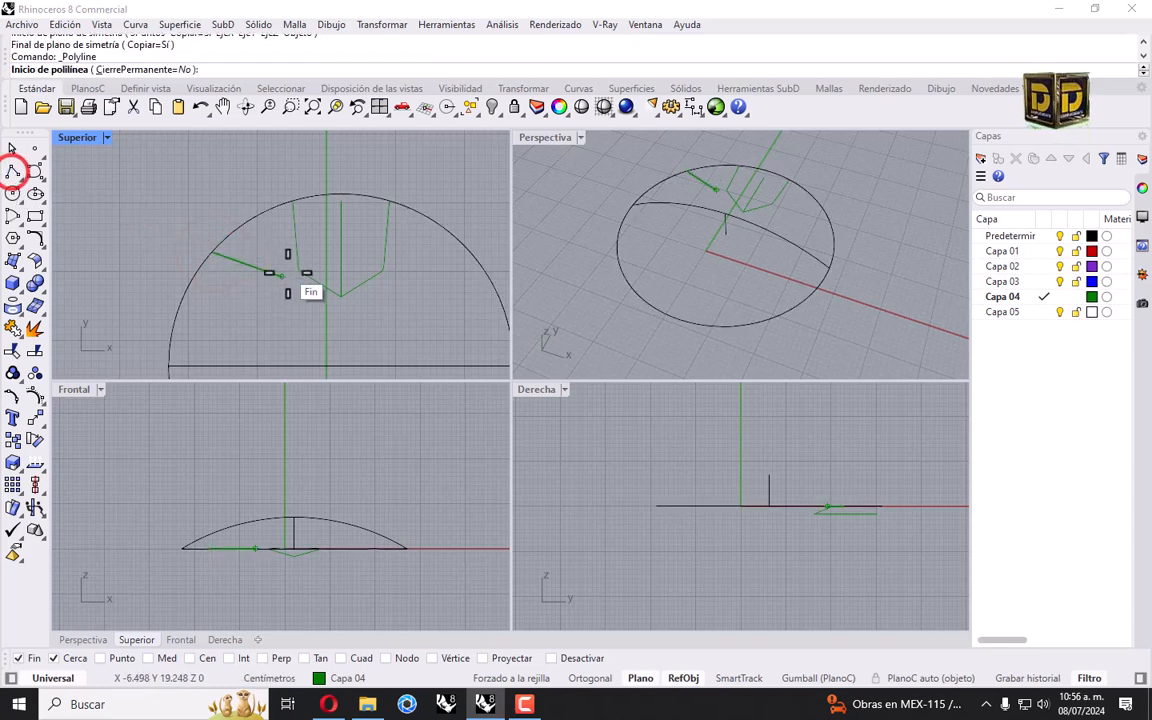
{"action": "left_click", "coordinate": [281, 276]}
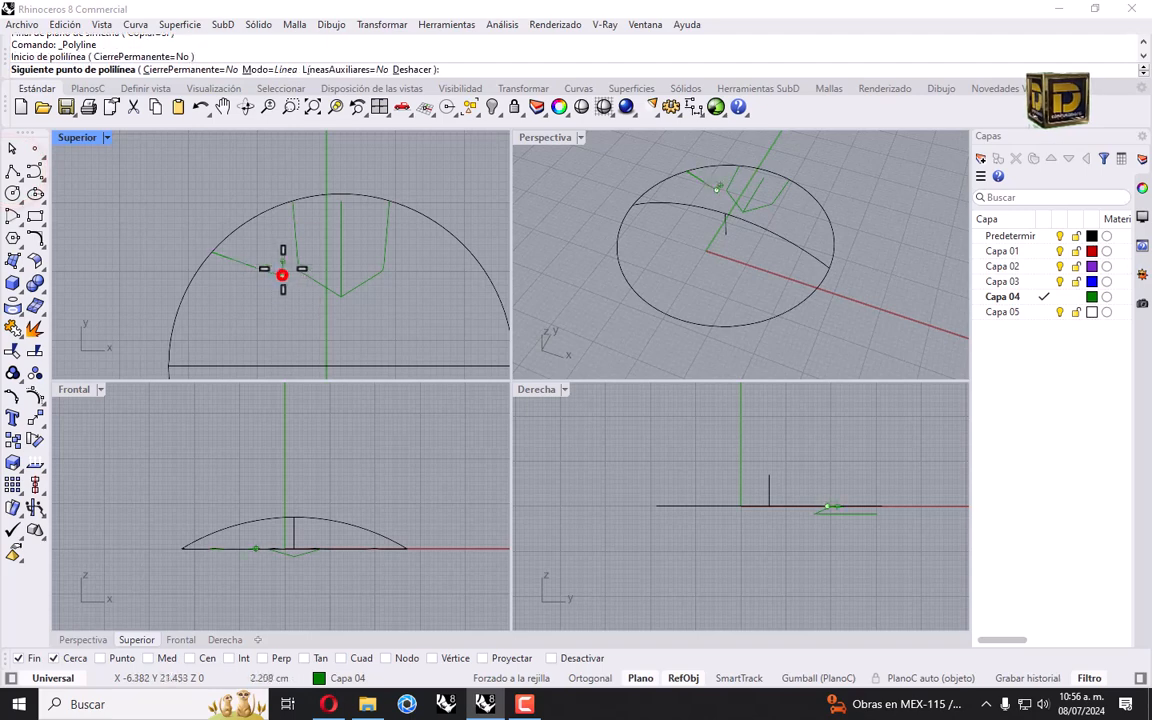
{"action": "left_click", "coordinate": [276, 206]}
{"action": "key", "text": "Return"}
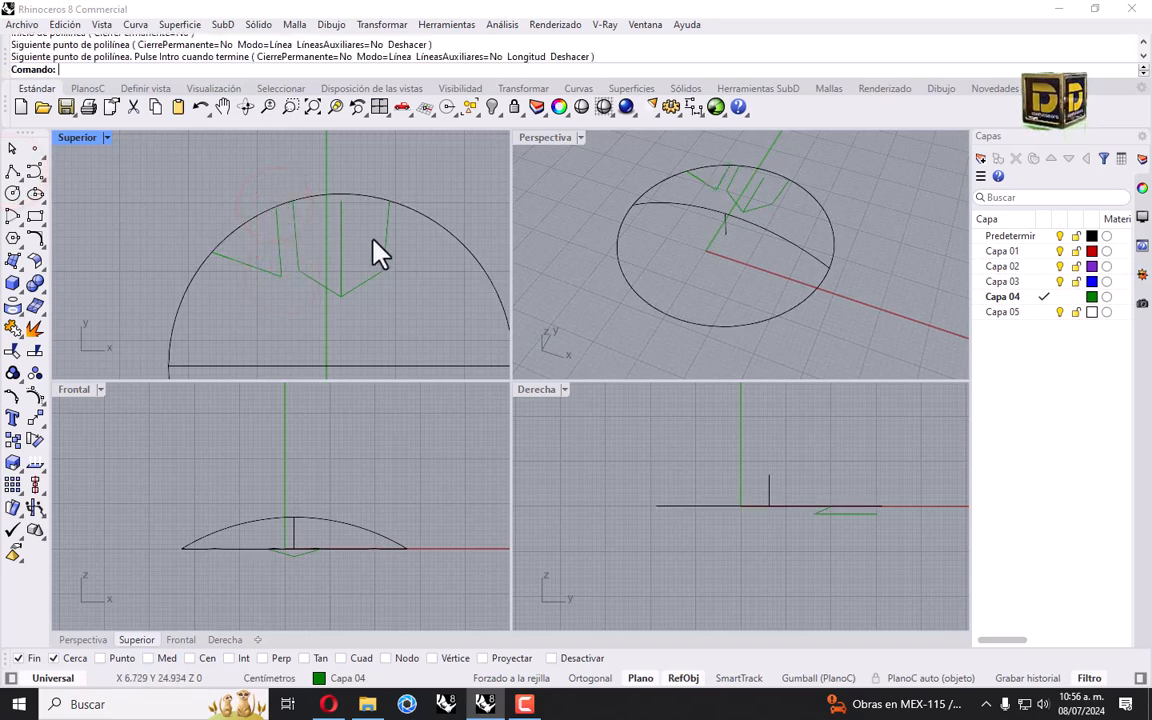
Step: Trim the circle with the green curves, keeping only the arcs that close the side outline and the central profile
{"action": "left_click_drag", "start_coordinate": [272, 298], "coordinate": [271, 300]}
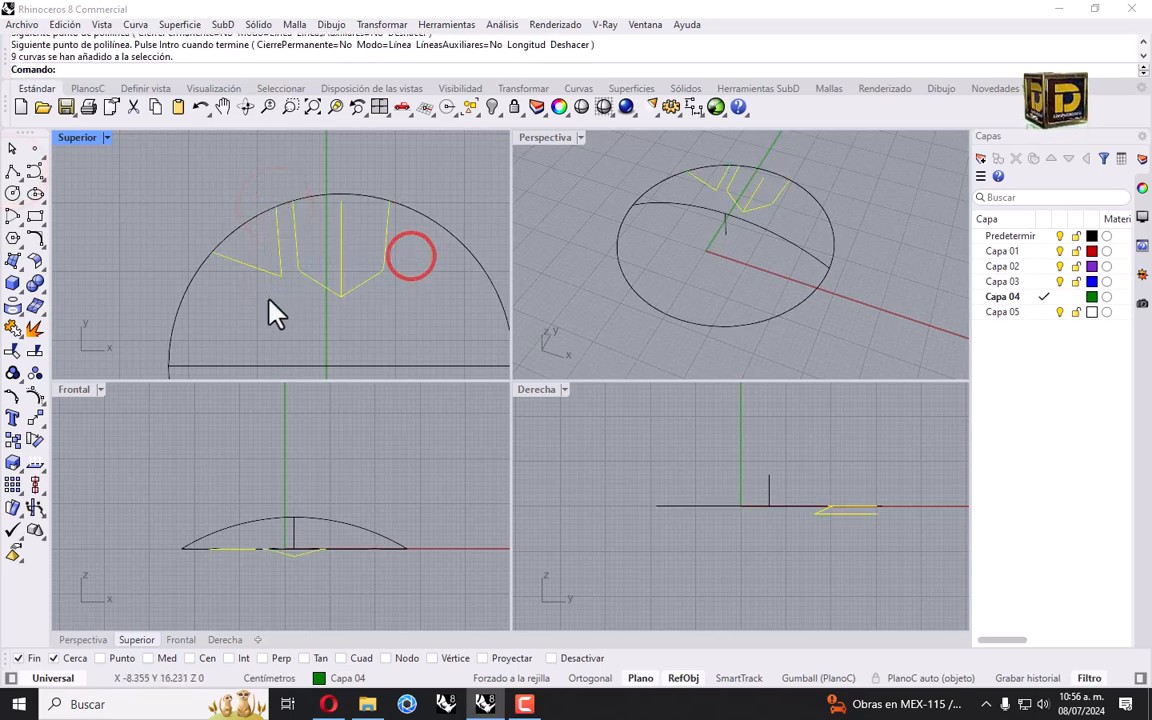
{"action": "left_click", "coordinate": [14, 356]}
{"action": "left_click", "coordinate": [190, 290]}
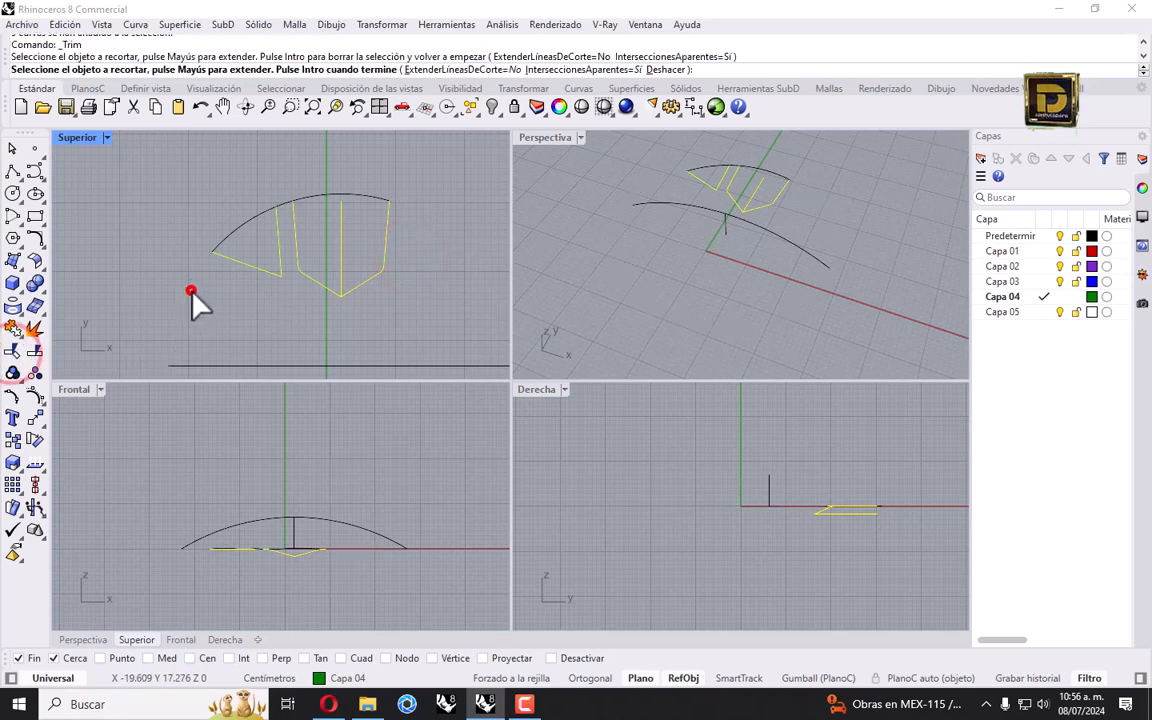
{"action": "left_click", "coordinate": [284, 207]}
{"action": "right_click", "coordinate": [405, 182]}
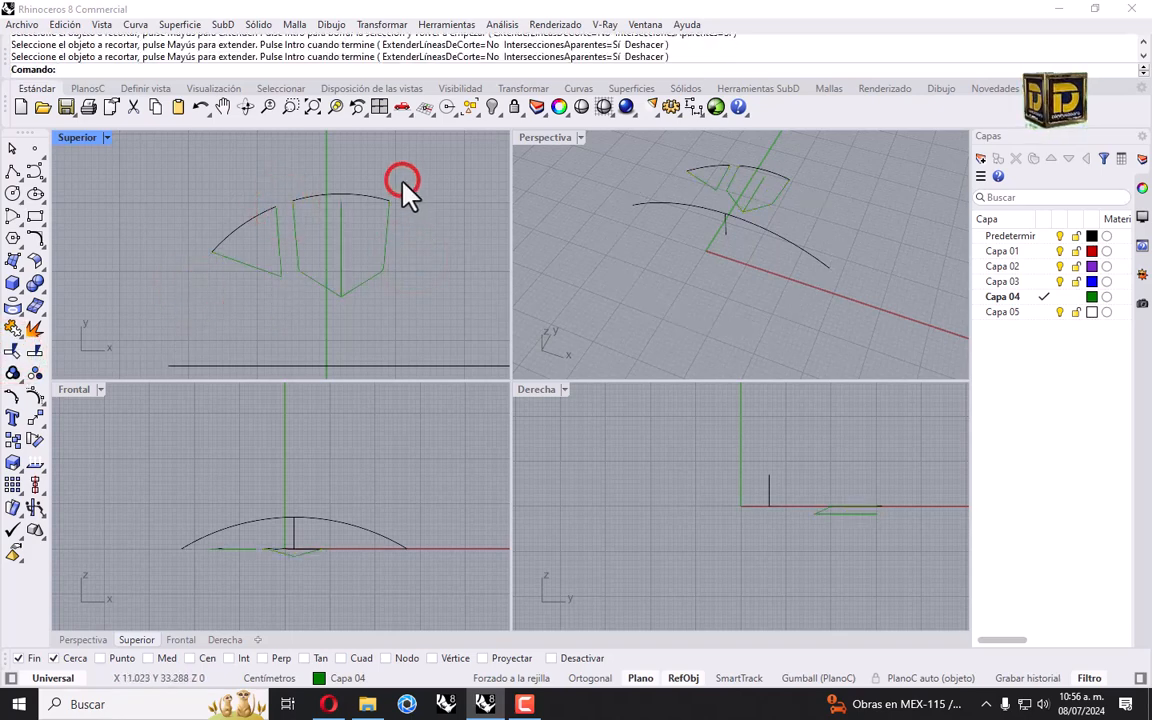
Step: Fillet all three corners of the triangular side outline with a 1 cm radius
{"action": "left_click", "coordinate": [36, 237]}
{"action": "scroll", "coordinate": [285, 280], "scroll_direction": "up", "scroll_amount": 3}
{"action": "left_click", "coordinate": [255, 283]}
{"action": "left_click", "coordinate": [275, 257]}
{"action": "right_click", "coordinate": [275, 257]}
{"action": "left_click", "coordinate": [163, 223]}
{"action": "left_click", "coordinate": [166, 249]}
{"action": "right_click", "coordinate": [221, 172]}
{"action": "left_click", "coordinate": [249, 172]}
{"action": "left_click", "coordinate": [266, 178]}
Step: Fillet the central profile's two upper corners, where its sides meet the arc, with a 1 cm radius
{"action": "right_click", "coordinate": [266, 178]}
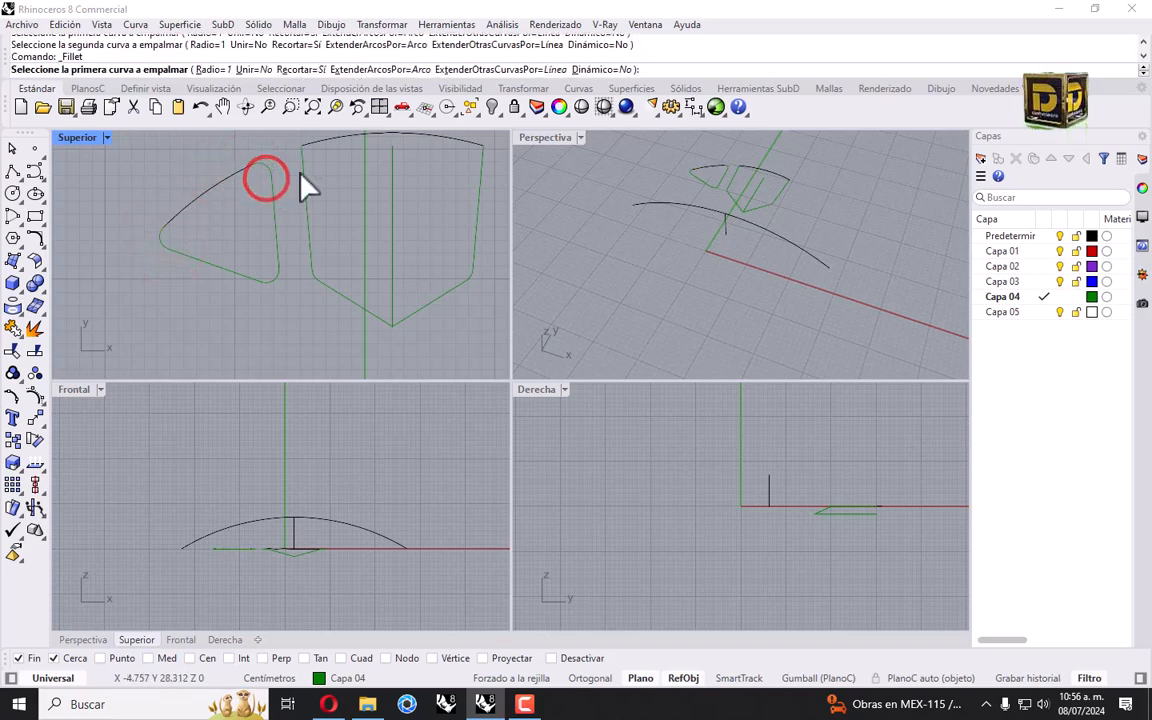
{"action": "left_click", "coordinate": [319, 141]}
{"action": "left_click", "coordinate": [300, 170]}
{"action": "scroll", "coordinate": [385, 210], "scroll_direction": "up", "scroll_amount": 2}
{"action": "right_click", "coordinate": [410, 195]}
{"action": "left_click", "coordinate": [432, 143]}
{"action": "left_click", "coordinate": [461, 192]}
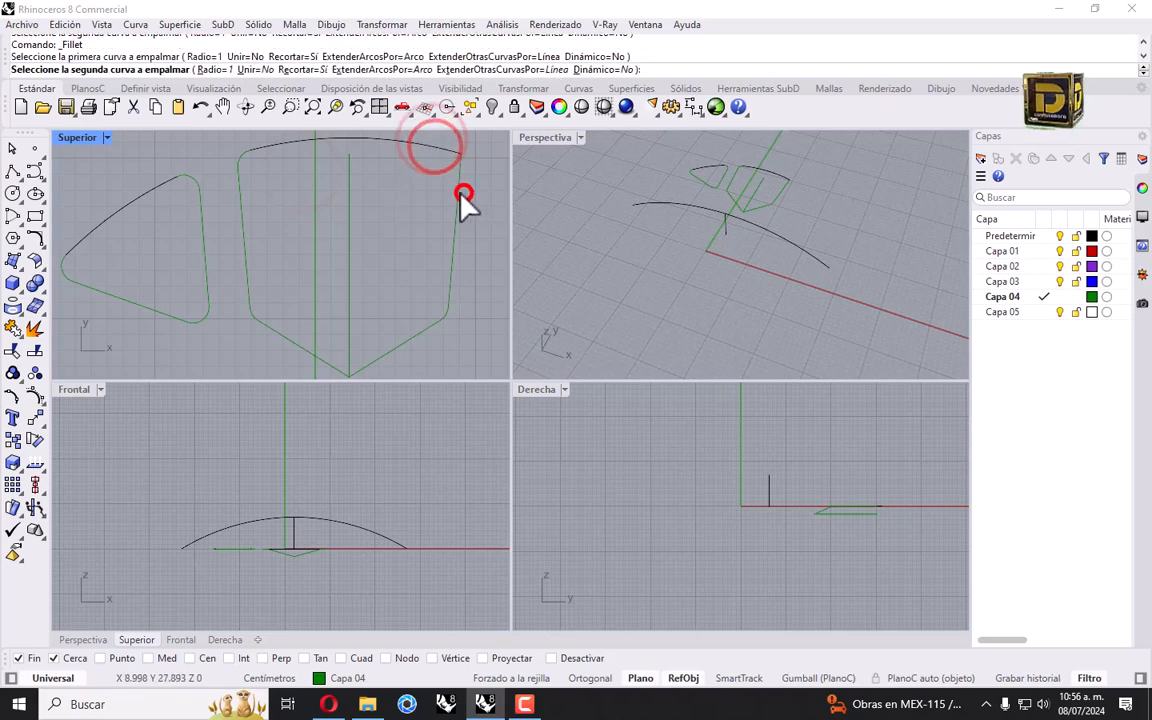
Step: Undo the upper-corner fillets, the circle trims, the side outline and the latest edits to the central profile
{"action": "key", "text": "ctrl+z"}
{"action": "key", "text": "ctrl+z"}
{"action": "key", "text": "ctrl+z"}
{"action": "key", "text": "ctrl+z"}
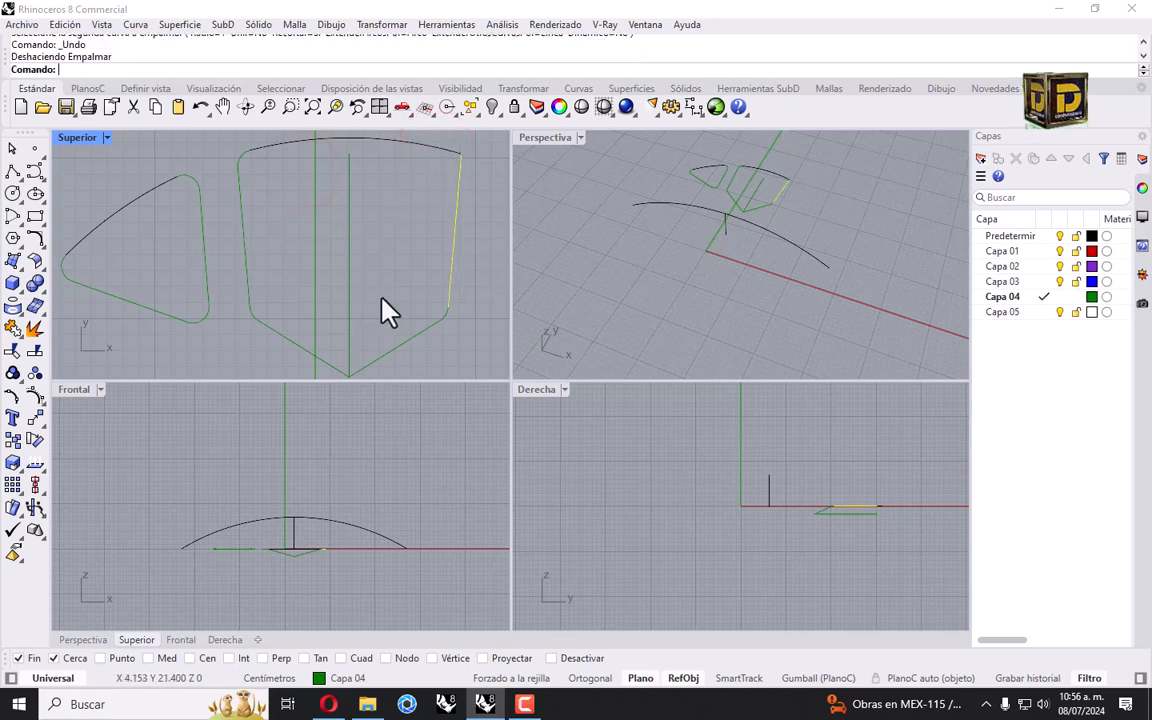
{"action": "key", "text": "ctrl+z"}
{"action": "scroll", "coordinate": [355, 255], "scroll_direction": "down", "scroll_amount": 2}
{"action": "key", "text": "ctrl+z"}
{"action": "key", "text": "ctrl+z"}
{"action": "key", "text": "ctrl+z"}
{"action": "key", "text": "ctrl+z"}
{"action": "key", "text": "ctrl+z"}
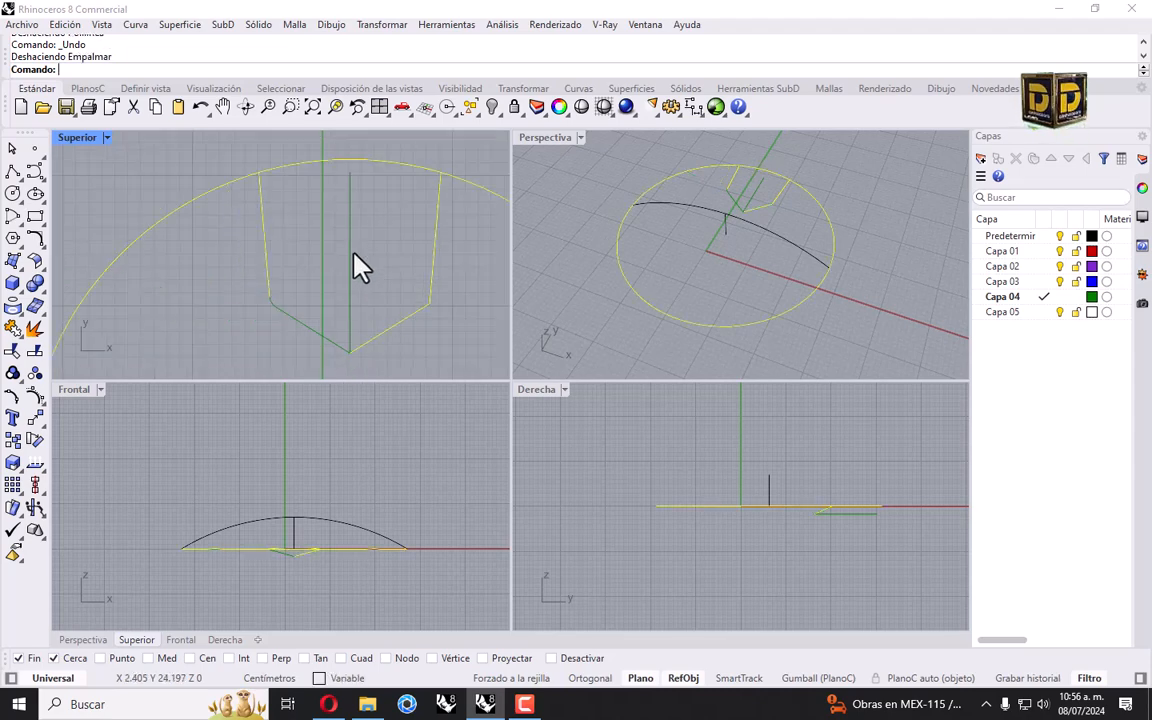
Step: Redo the last undone mirror and fillet of the central profile
{"action": "key", "text": "ctrl+y"}
{"action": "left_click", "coordinate": [432, 268]}
{"action": "left_click", "coordinate": [398, 270]}
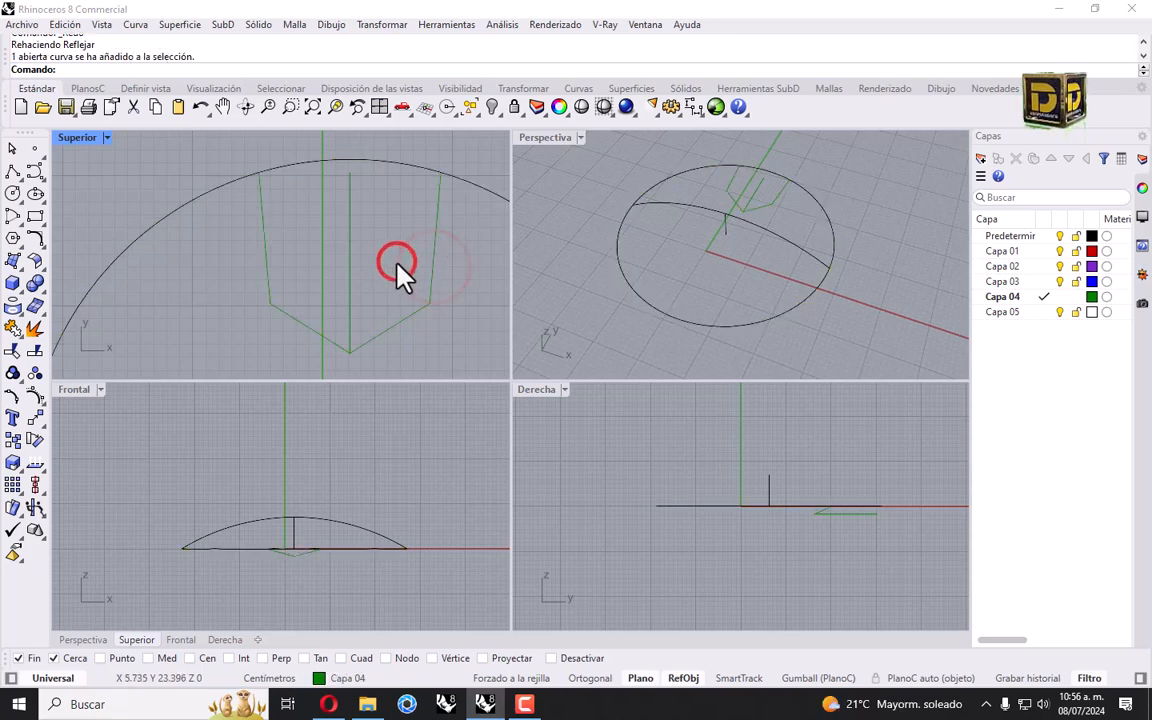
{"action": "key", "text": "ctrl+y"}
Step: Fillet the central profile's lower-right corner and its lower tip with a 2 cm radius
{"action": "left_click", "coordinate": [38, 238]}
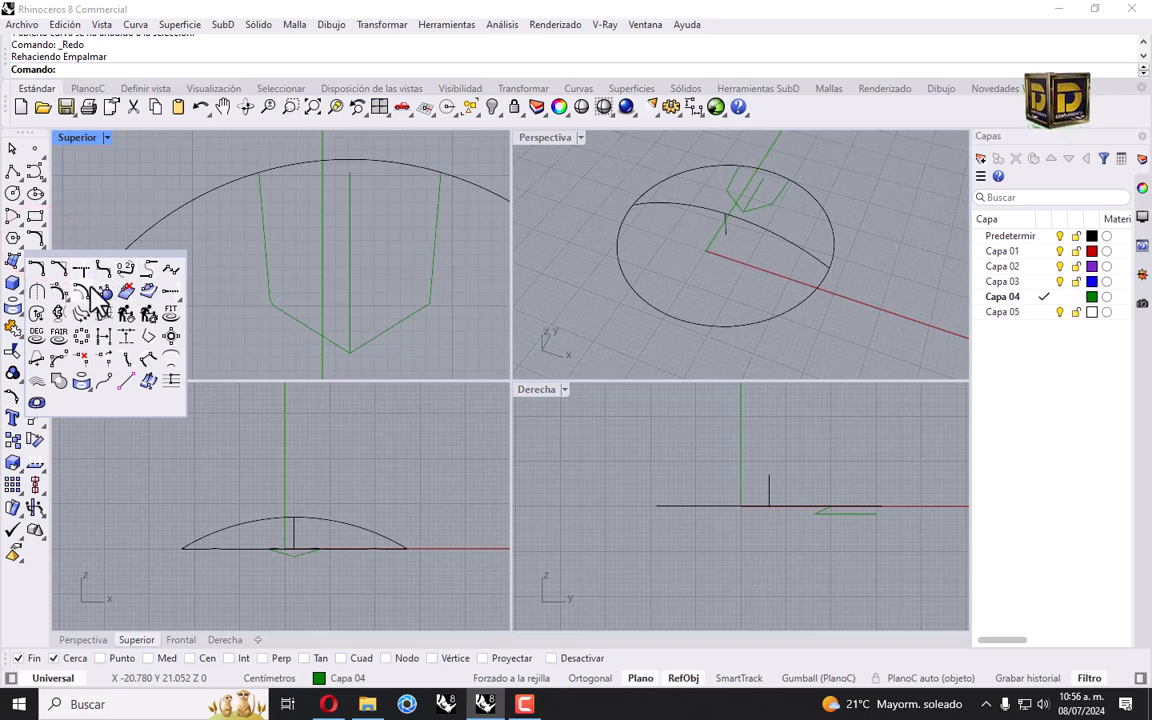
{"action": "left_click", "coordinate": [36, 272]}
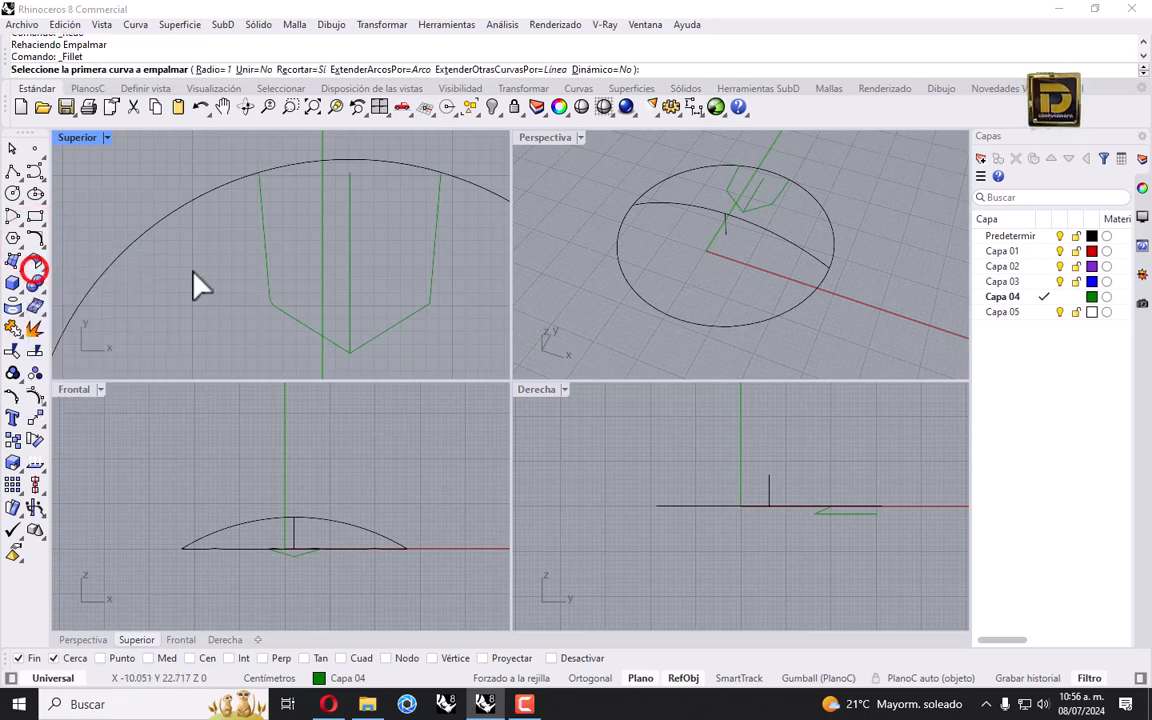
{"action": "left_click", "coordinate": [219, 70]}
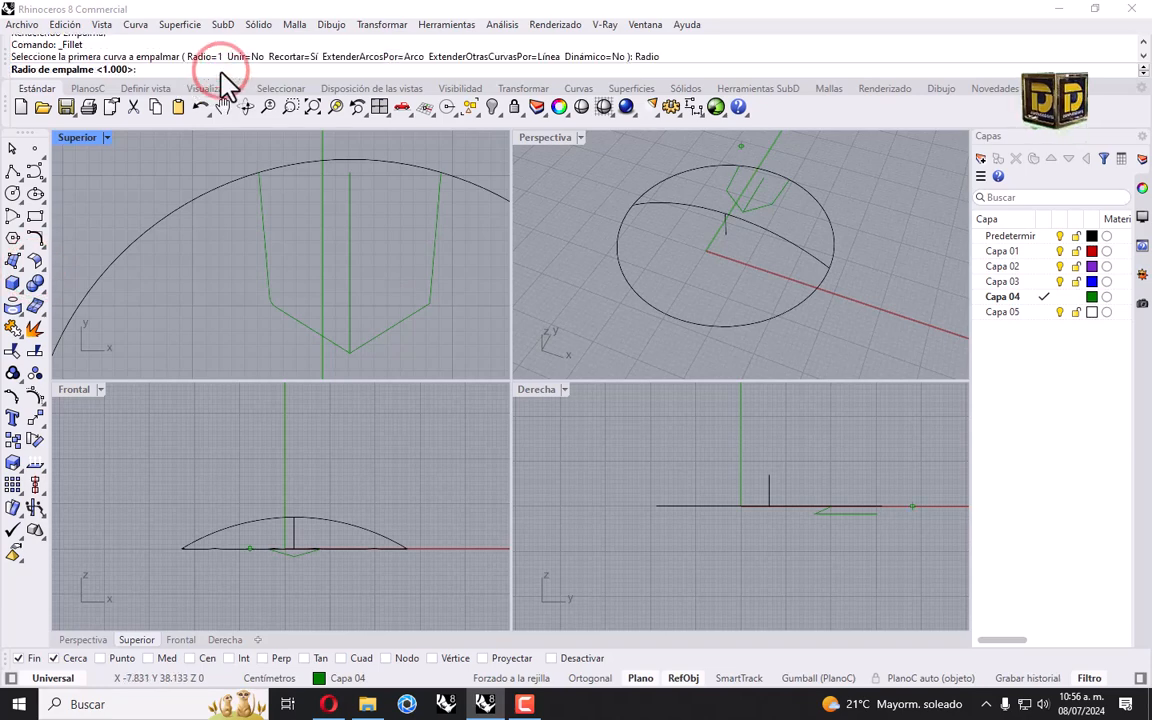
{"action": "type", "text": "2"}
{"action": "key", "text": "Return"}
{"action": "left_click", "coordinate": [436, 290]}
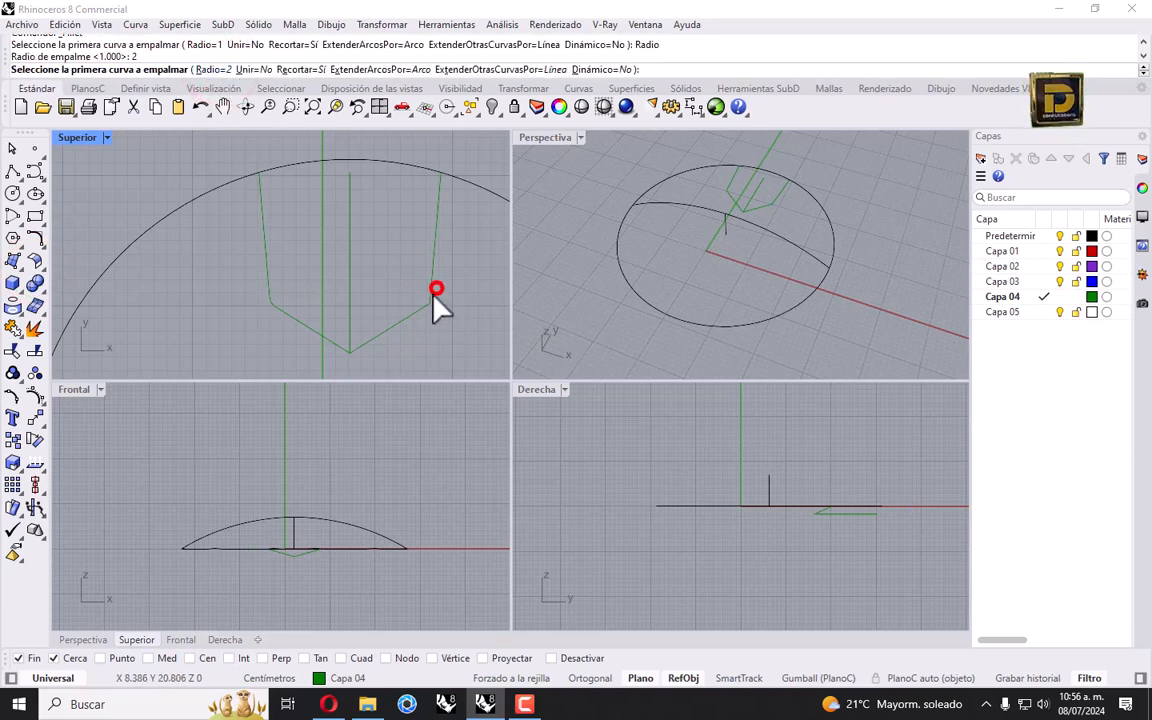
{"action": "left_click", "coordinate": [404, 327]}
{"action": "key", "text": "Return"}
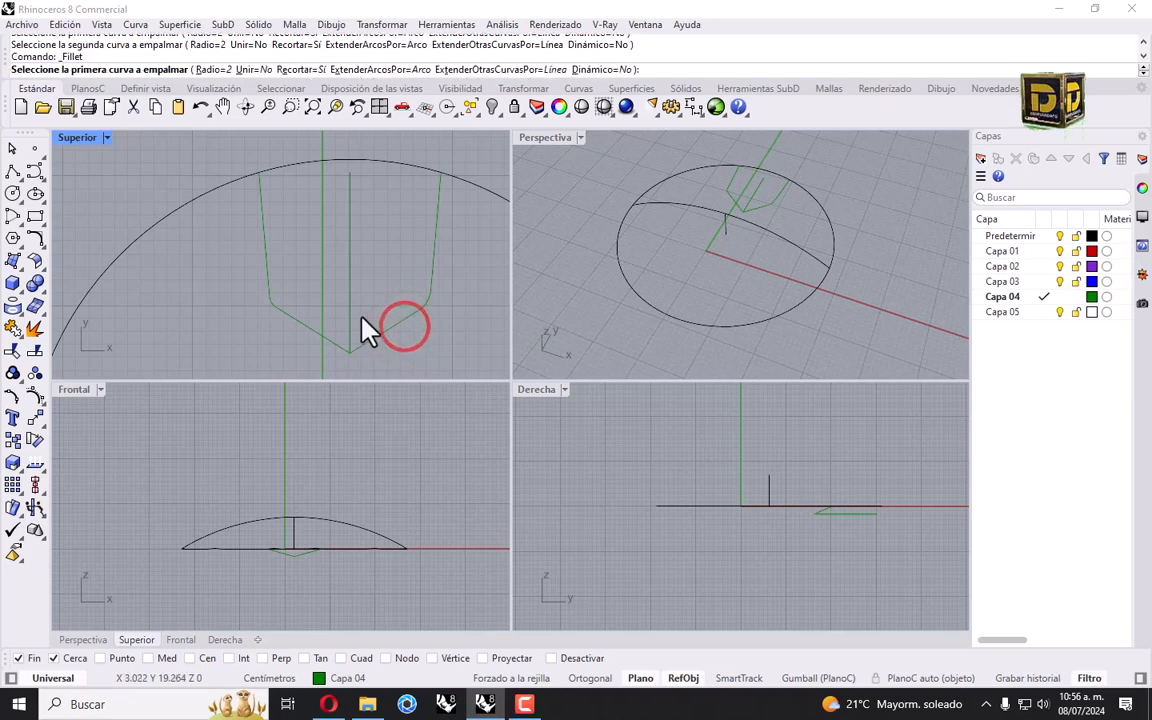
{"action": "left_click", "coordinate": [334, 340]}
{"action": "left_click", "coordinate": [360, 345]}
Step: Delete the small arc at the profile's lower-left corner and fillet that corner with a 2 cm radius
{"action": "key", "text": "Return"}
{"action": "left_click", "coordinate": [291, 313]}
{"action": "scroll", "coordinate": [290, 308], "scroll_direction": "up", "scroll_amount": 3}
{"action": "scroll", "coordinate": [310, 300], "scroll_direction": "down", "scroll_amount": 2}
{"action": "key", "text": "Escape"}
{"action": "left_click", "coordinate": [287, 292]}
{"action": "key", "text": "Delete"}
{"action": "key", "text": "Return"}
{"action": "left_click", "coordinate": [290, 271]}
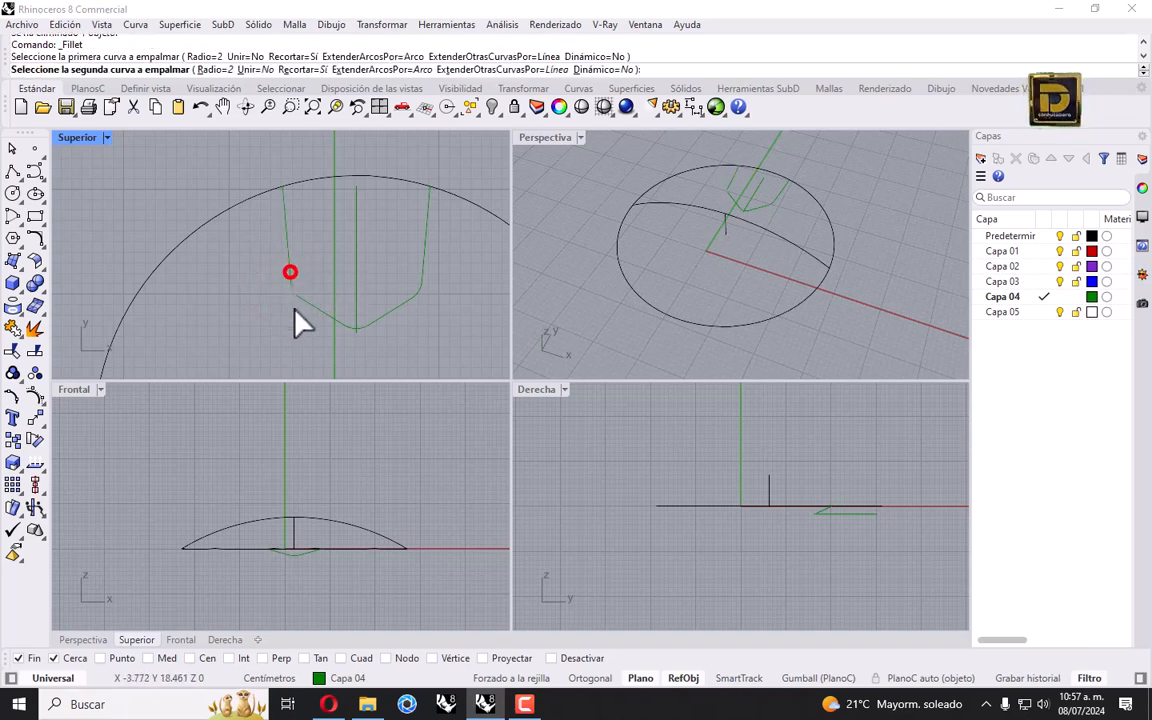
{"action": "left_click", "coordinate": [305, 303]}
{"action": "key", "text": "Return"}
Step: Draw a V-shaped two-segment polyline beside the central profile, from the circle's upper-left edge inward and straight up past the circle
{"action": "scroll", "coordinate": [325, 245], "scroll_direction": "down", "scroll_amount": 4}
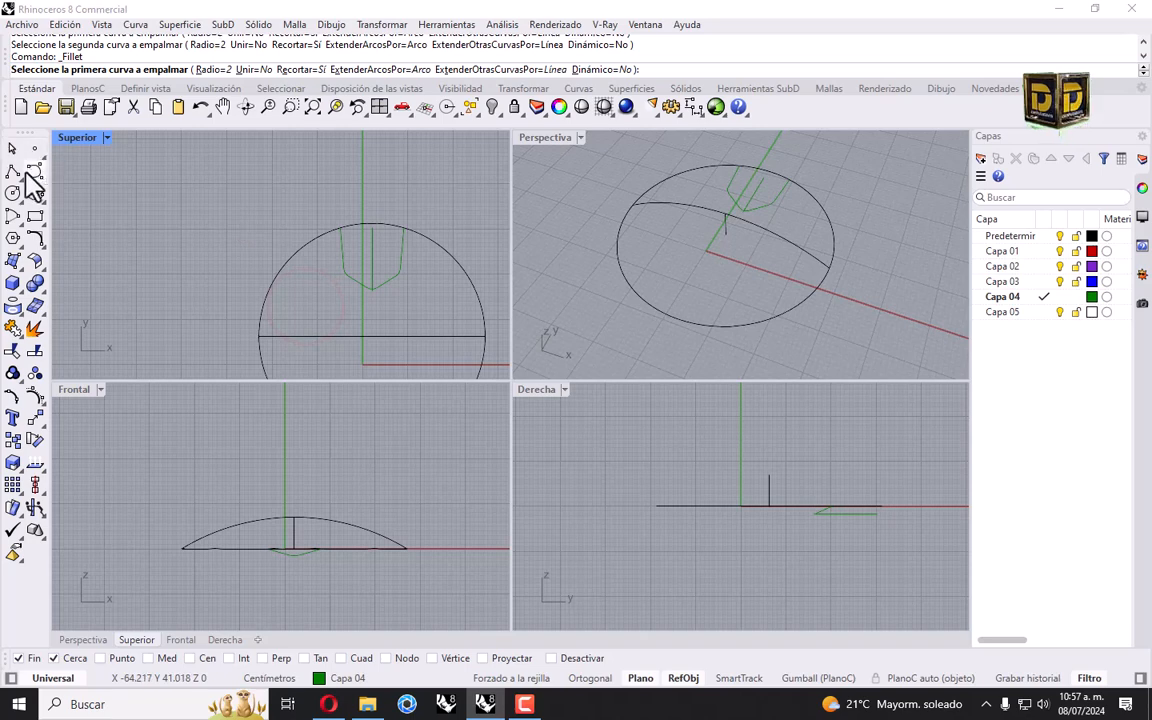
{"action": "left_click", "coordinate": [12, 171]}
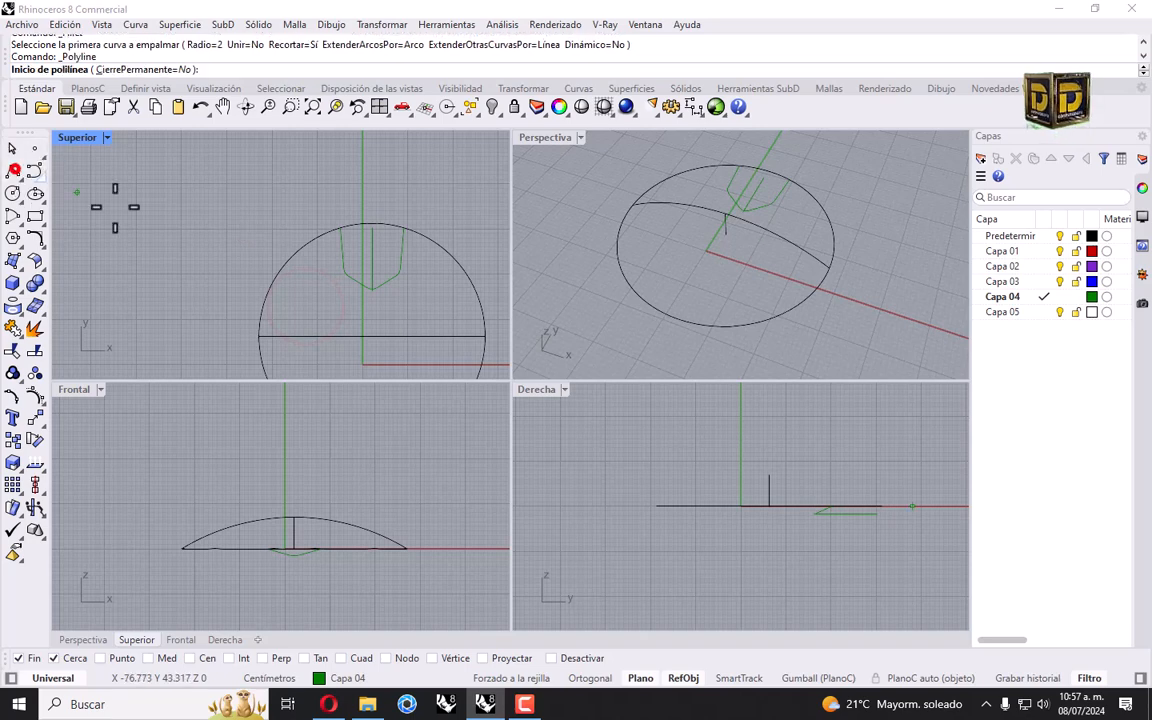
{"action": "left_click", "coordinate": [297, 255]}
{"action": "scroll", "coordinate": [296, 258], "scroll_direction": "up", "scroll_amount": 4}
{"action": "left_click", "coordinate": [344, 262]}
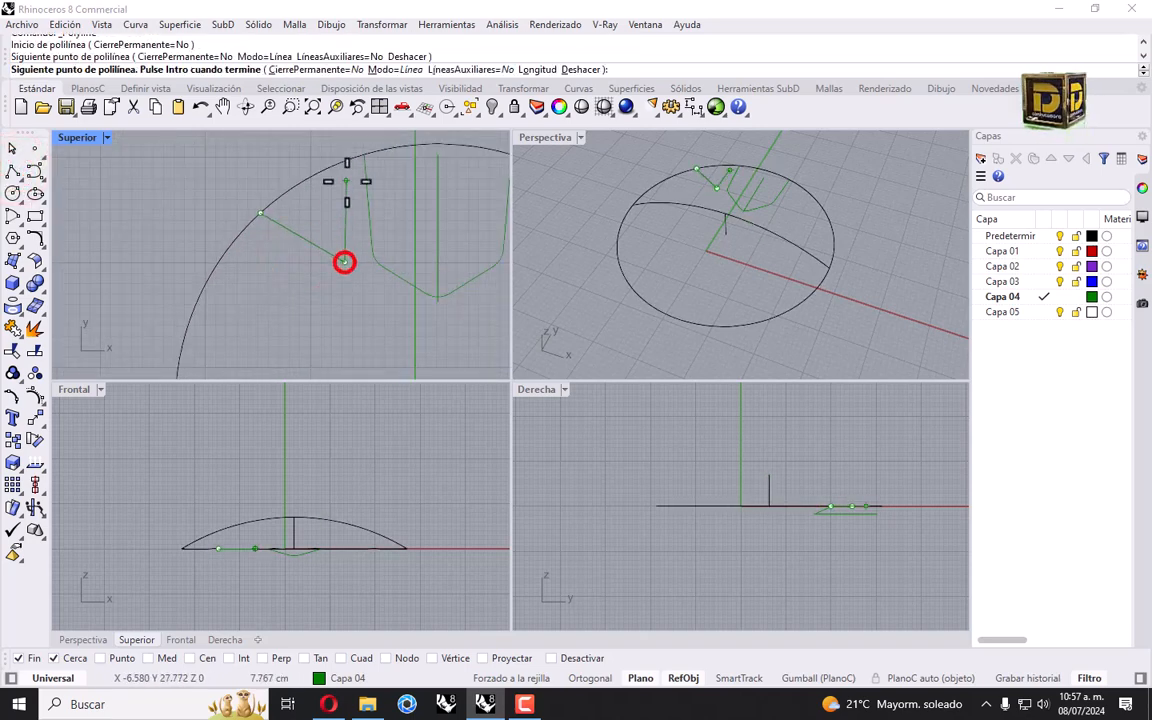
{"action": "left_click", "coordinate": [346, 160]}
{"action": "key", "text": "Return"}
Step: Trim the circle with the green profile curves, keeping only the arcs that close the central and side profiles
{"action": "scroll", "coordinate": [320, 258], "scroll_direction": "down", "scroll_amount": 4}
{"action": "left_click_drag", "start_coordinate": [420, 300], "coordinate": [481, 327]}
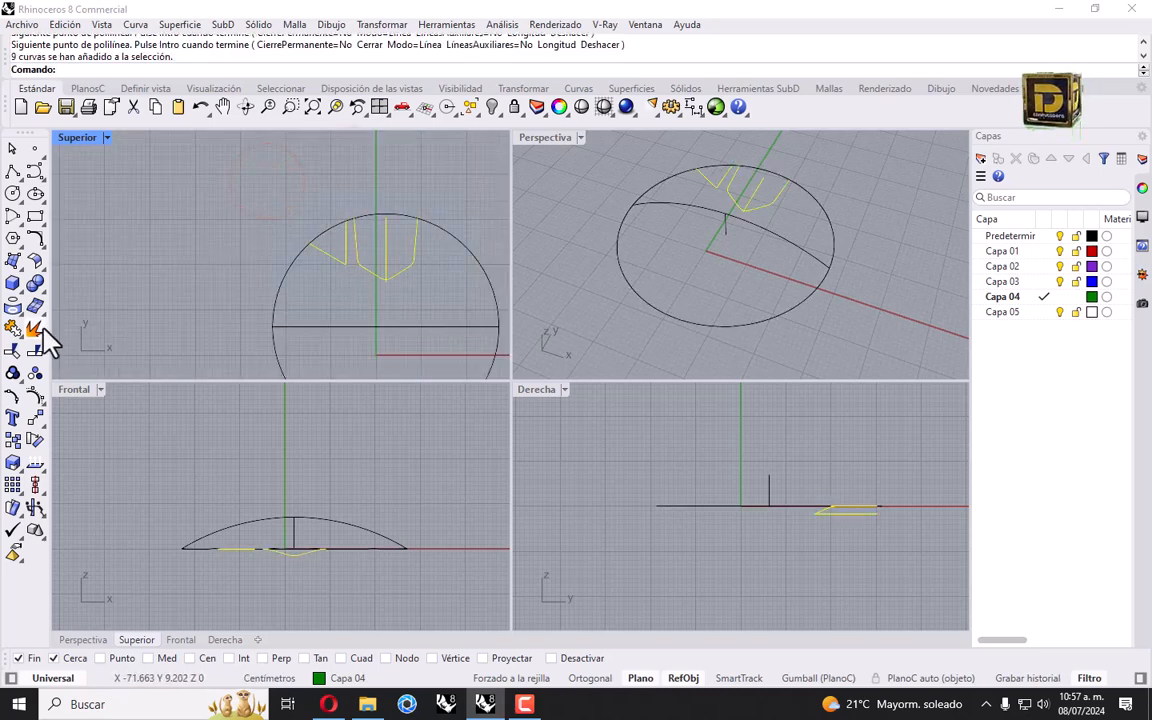
{"action": "left_click", "coordinate": [14, 345]}
{"action": "left_click", "coordinate": [288, 272]}
{"action": "scroll", "coordinate": [345, 245], "scroll_direction": "up", "scroll_amount": 3}
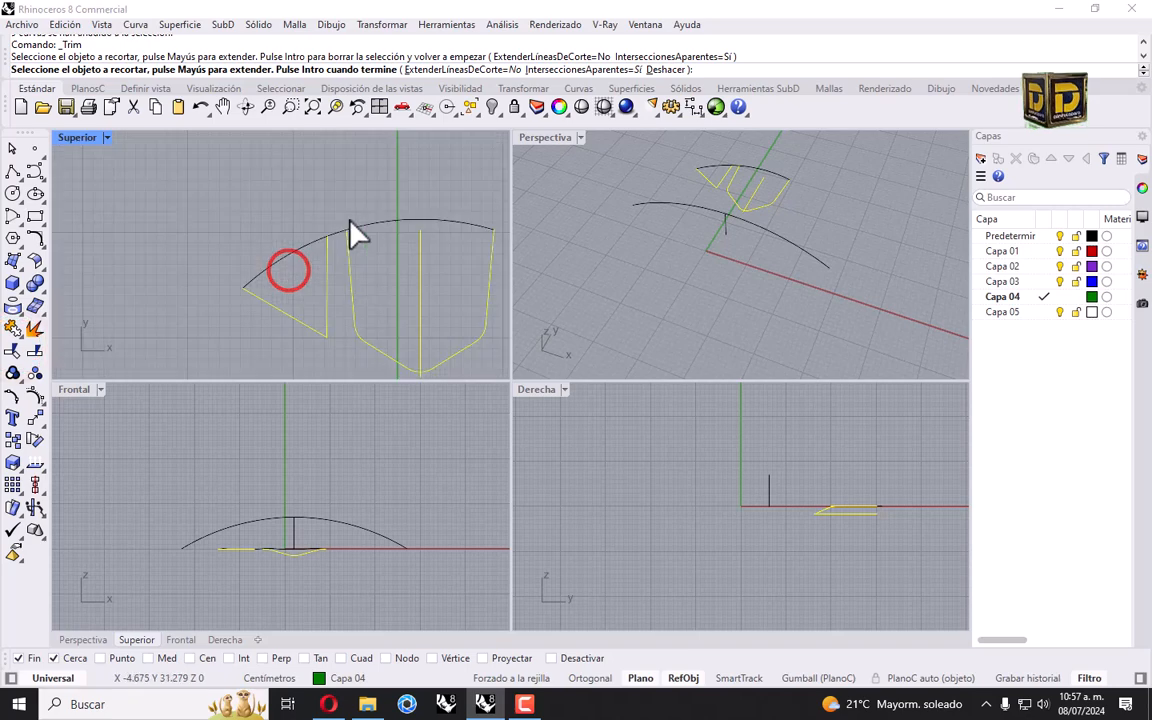
{"action": "left_click", "coordinate": [340, 229]}
{"action": "right_click", "coordinate": [443, 250]}
Step: Fillet the three corners of the side profile with a 2 cm radius
{"action": "left_click", "coordinate": [35, 237]}
{"action": "left_click", "coordinate": [267, 302]}
{"action": "left_click", "coordinate": [254, 283]}
{"action": "right_click", "coordinate": [255, 285]}
{"action": "left_click", "coordinate": [307, 240]}
{"action": "left_click", "coordinate": [329, 257]}
{"action": "right_click", "coordinate": [330, 305]}
{"action": "left_click", "coordinate": [333, 318]}
{"action": "left_click", "coordinate": [312, 326]}
Step: Fillet the two upper corners of the central profile with a 2 cm radius
{"action": "right_click", "coordinate": [363, 250]}
{"action": "left_click", "coordinate": [373, 226]}
{"action": "left_click", "coordinate": [346, 247]}
{"action": "right_click", "coordinate": [450, 262]}
{"action": "left_click", "coordinate": [475, 227]}
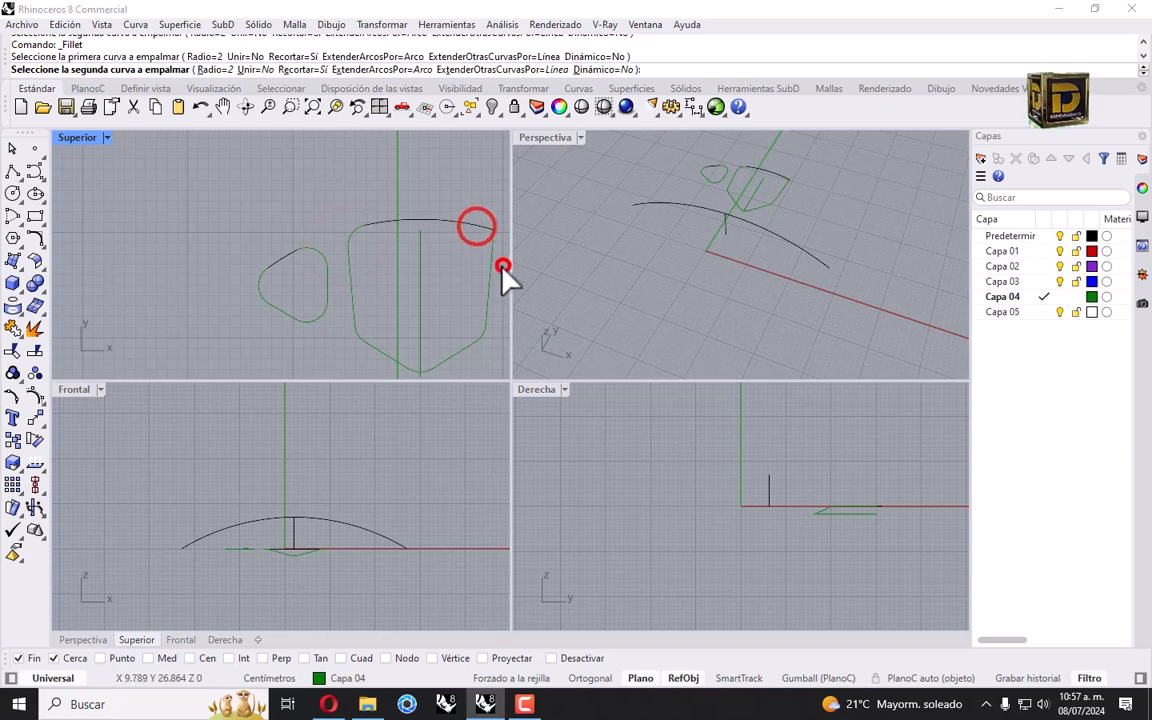
{"action": "left_click", "coordinate": [498, 262]}
Step: Delete the central profile's vertical centre line and join the remaining outline curves into two closed profiles
{"action": "scroll", "coordinate": [365, 240], "scroll_direction": "down", "scroll_amount": 3}
{"action": "left_click", "coordinate": [403, 250]}
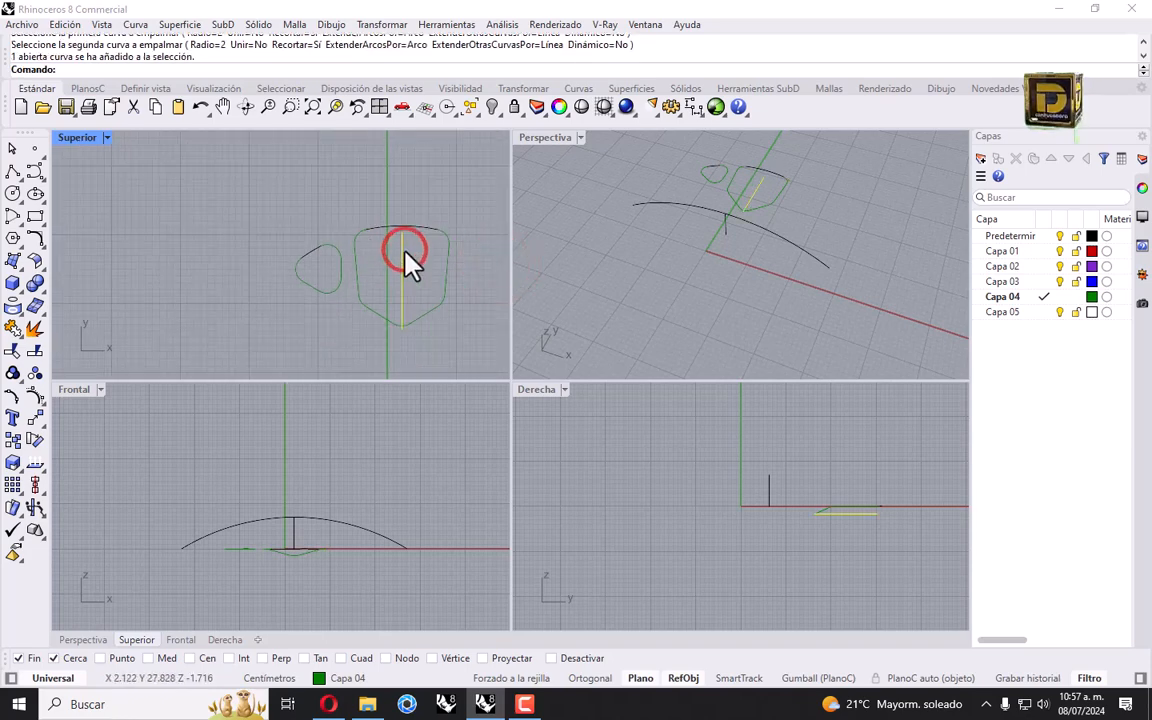
{"action": "key", "text": "Delete"}
{"action": "scroll", "coordinate": [315, 225], "scroll_direction": "down", "scroll_amount": 3}
{"action": "left_click_drag", "start_coordinate": [394, 293], "coordinate": [396, 295]}
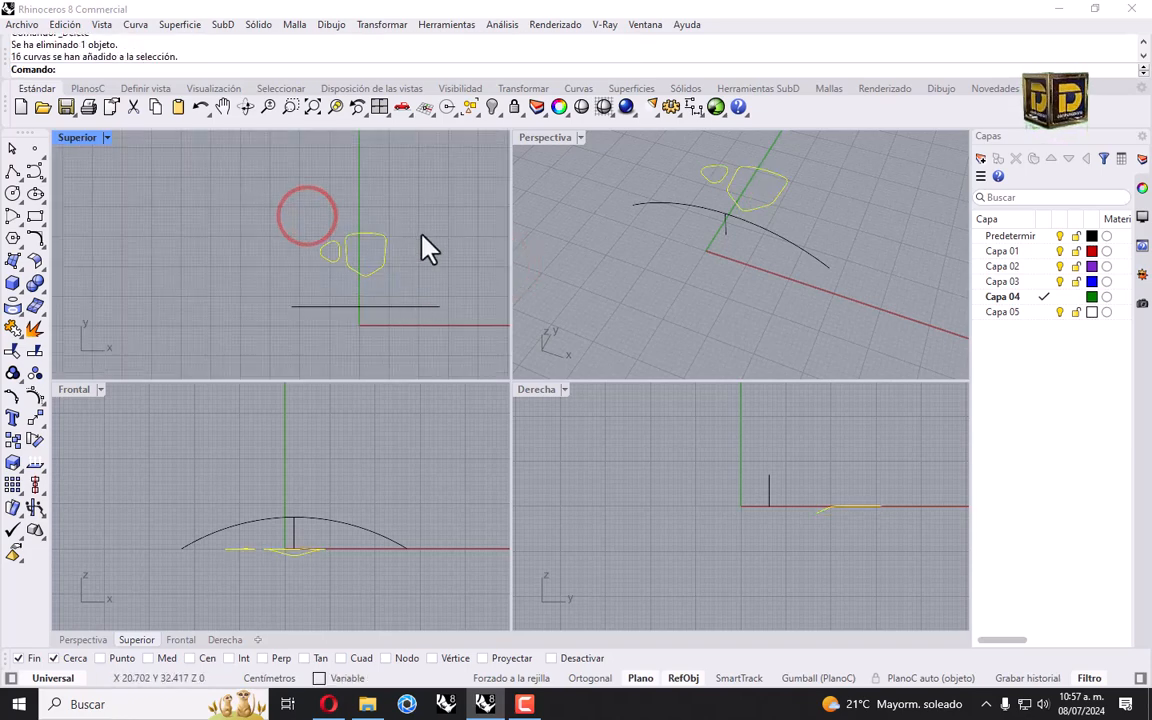
{"action": "left_click", "coordinate": [12, 328]}
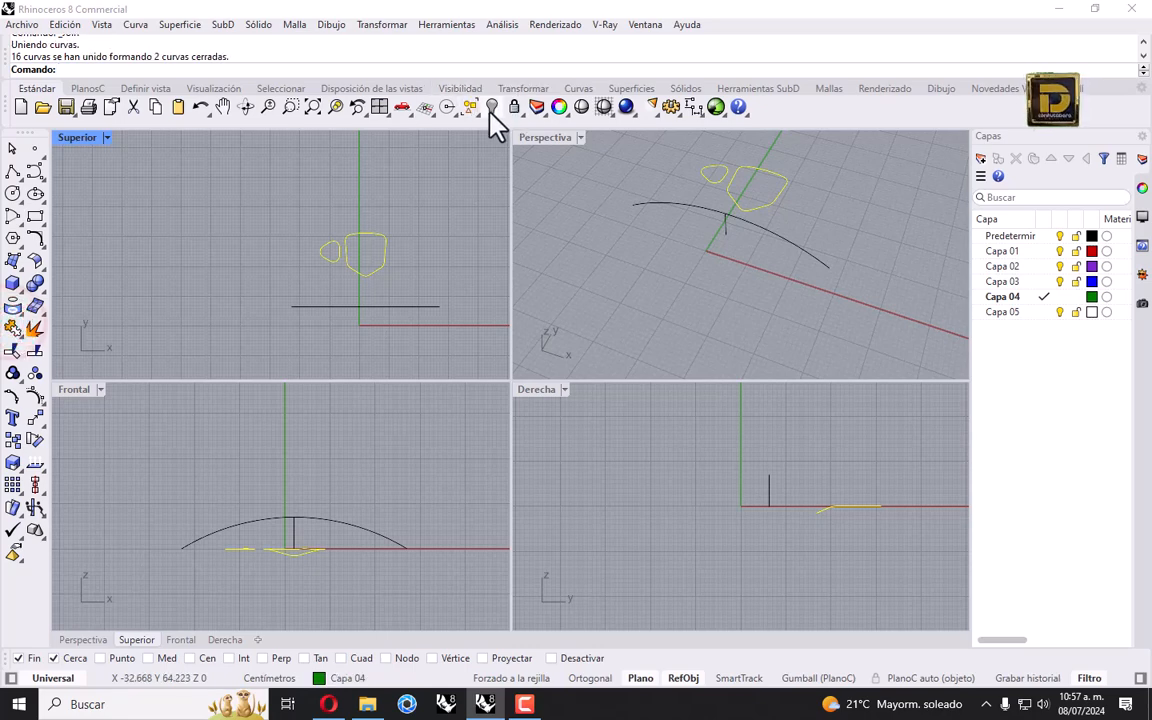
Step: Show the hidden dome objects again
{"action": "left_click", "coordinate": [491, 109]}
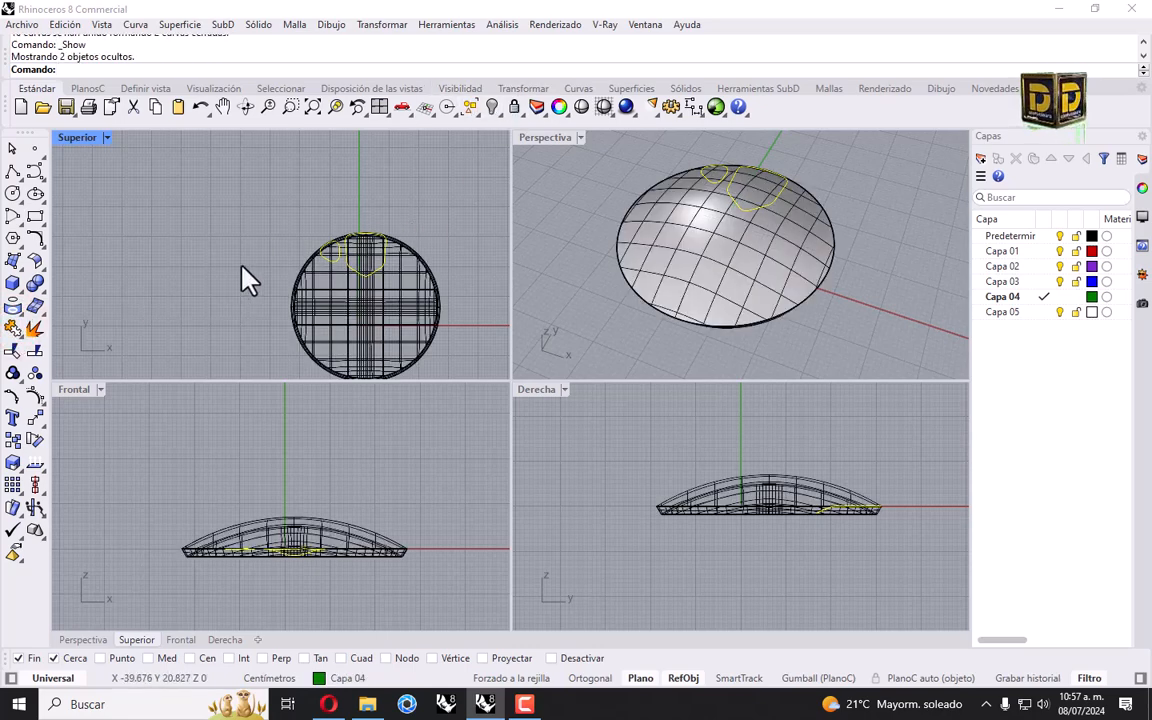
{"action": "scroll", "coordinate": [322, 258], "scroll_direction": "up", "scroll_amount": 3}
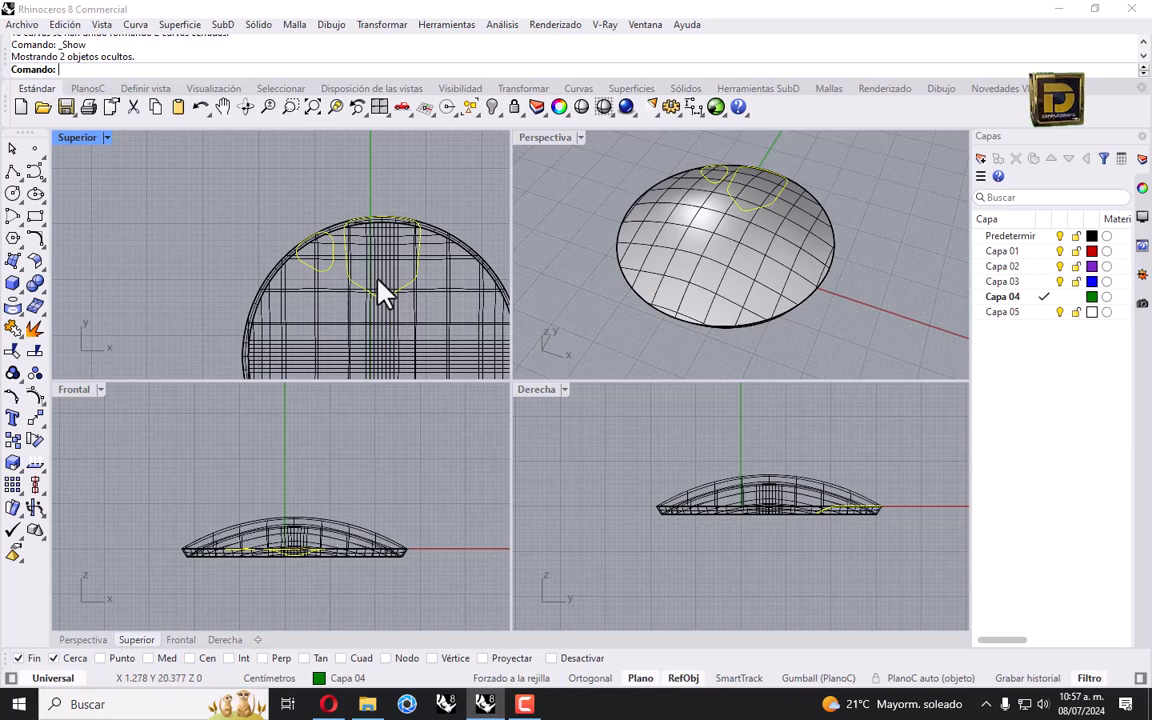
{"action": "scroll", "coordinate": [378, 327], "scroll_direction": "down", "scroll_amount": 3}
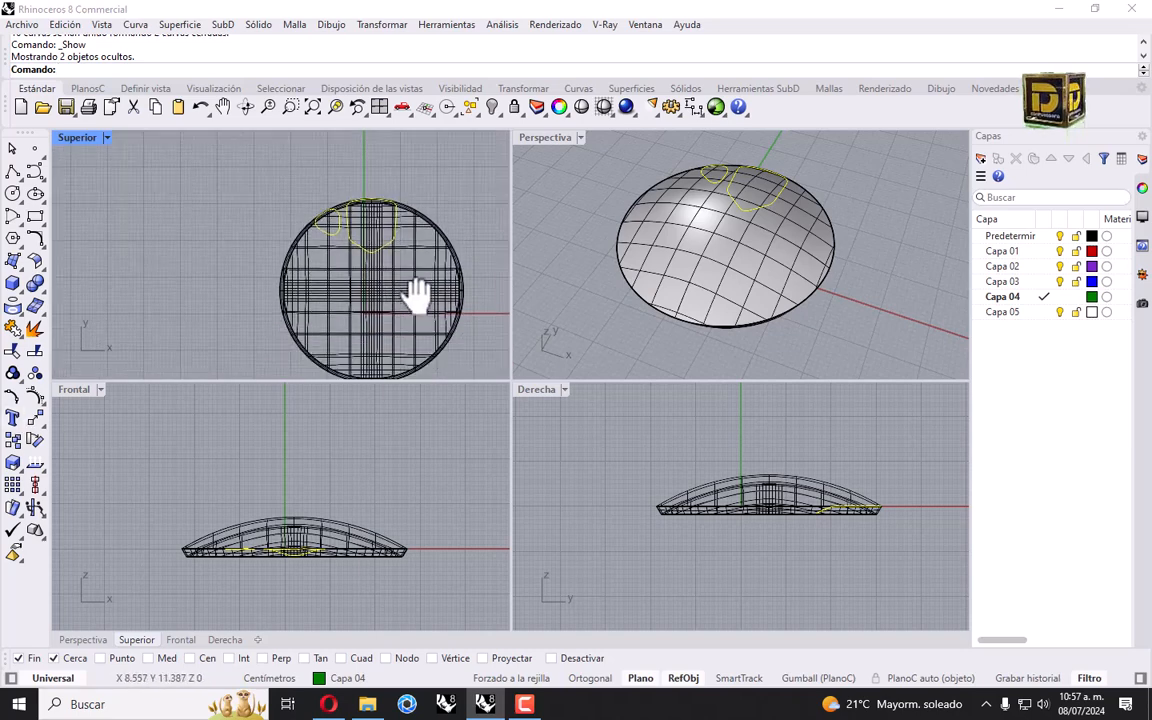
Step: Draw a 2.5 cm diameter circle at the centre of the dome in the top view, using the centre snap
{"action": "left_click", "coordinate": [12, 193]}
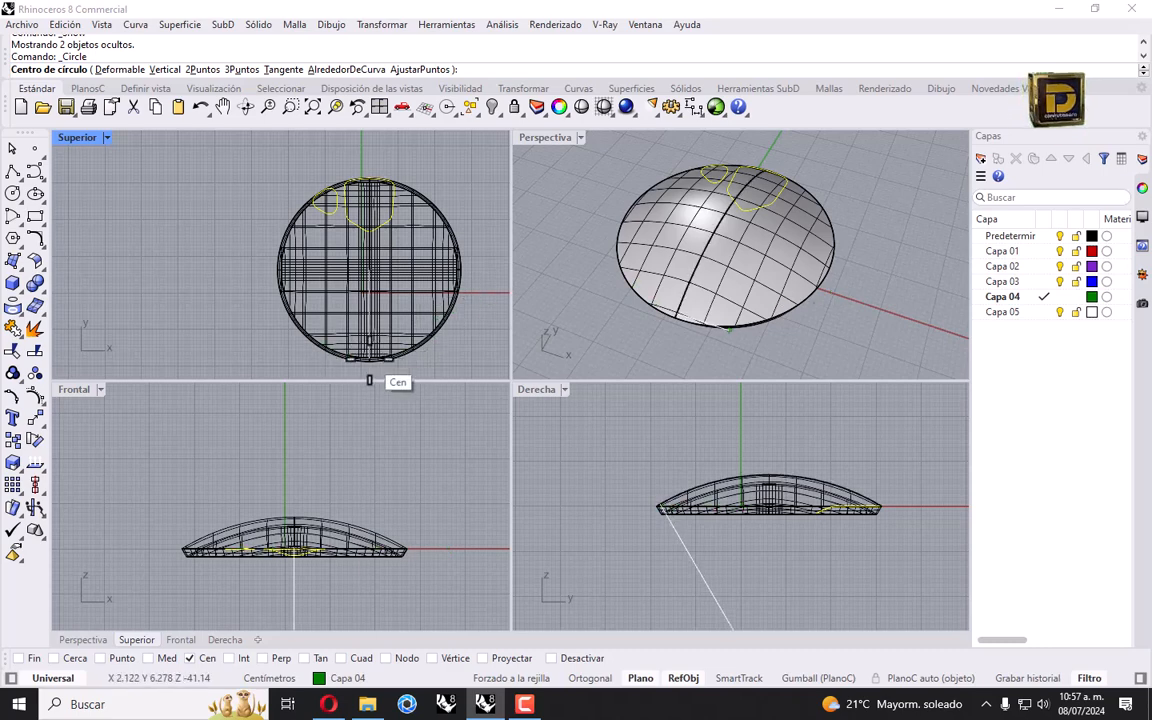
{"action": "left_click", "coordinate": [368, 358]}
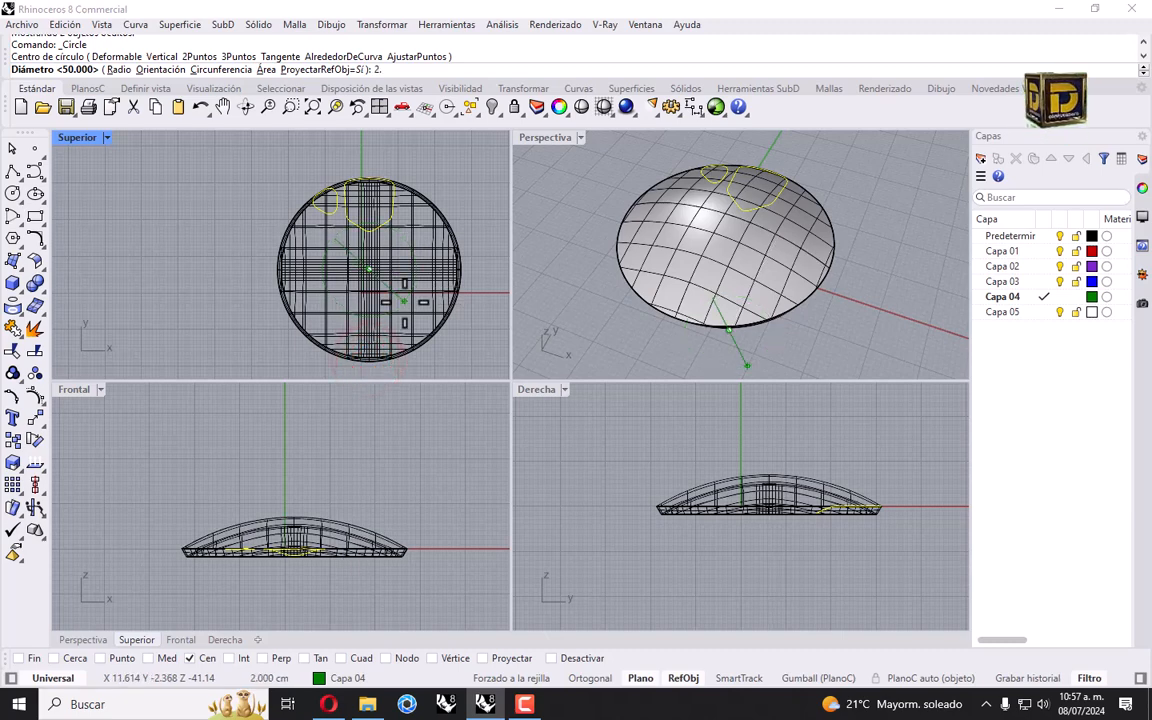
{"action": "scroll", "coordinate": [668, 279], "scroll_direction": "up", "scroll_amount": 5}
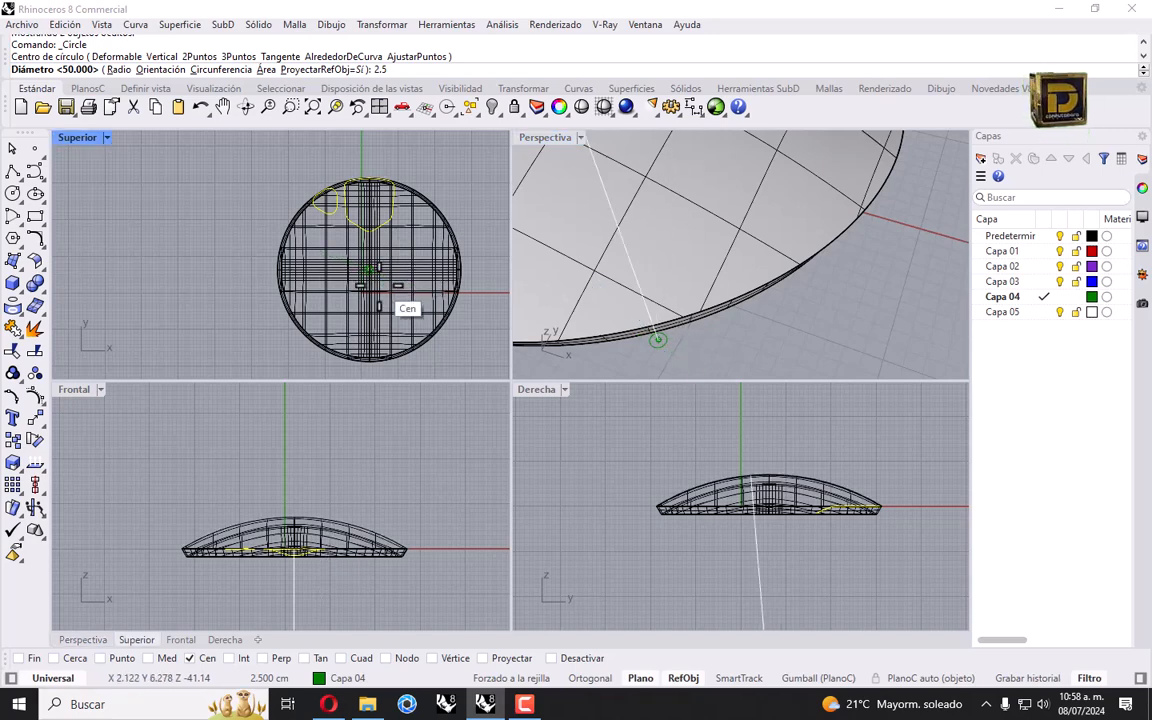
{"action": "scroll", "coordinate": [369, 268], "scroll_direction": "up", "scroll_amount": 5}
{"action": "left_click", "coordinate": [373, 228]}
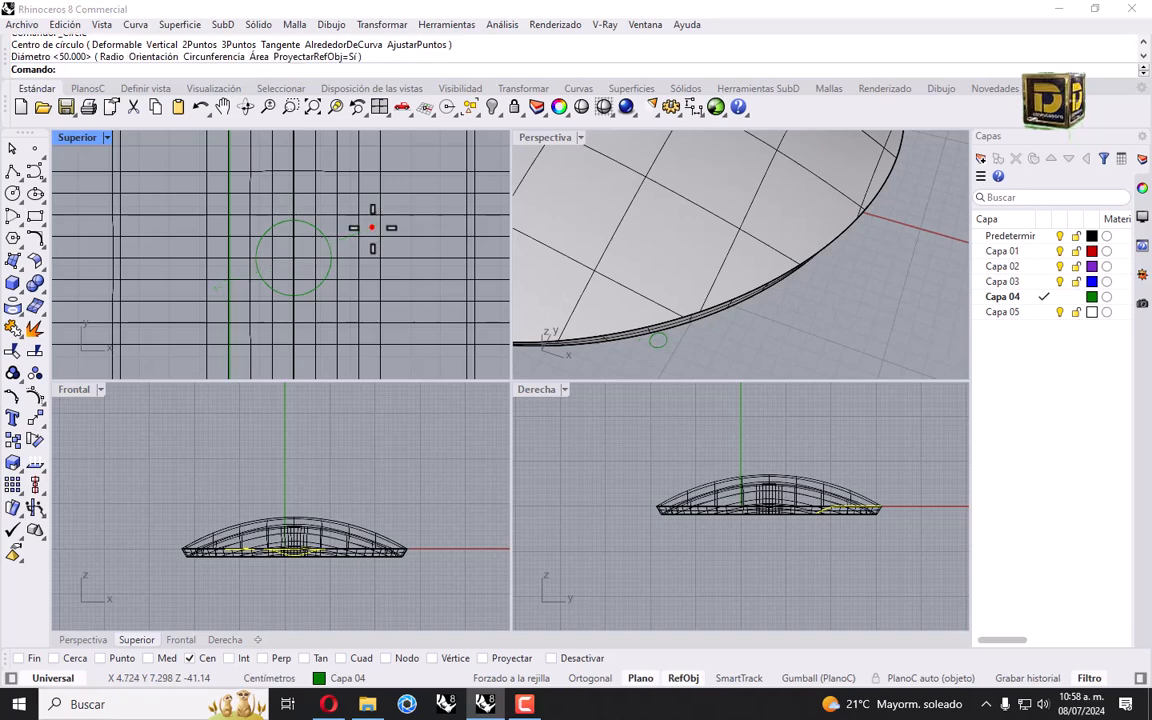
Step: Maximize the Superior viewport and frame the dome with its cut-out profiles
{"action": "left_click", "coordinate": [328, 250]}
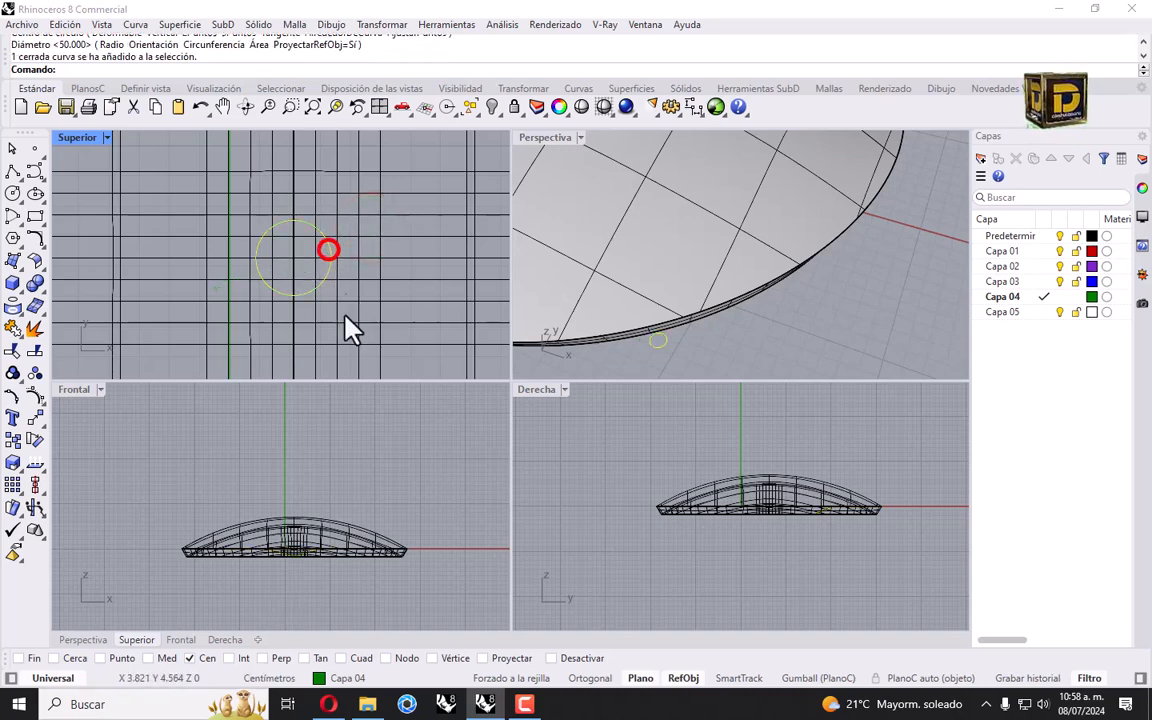
{"action": "scroll", "coordinate": [343, 305], "scroll_direction": "down", "scroll_amount": 5}
{"action": "scroll", "coordinate": [355, 329], "scroll_direction": "up", "scroll_amount": 2}
{"action": "scroll", "coordinate": [368, 283], "scroll_direction": "down", "scroll_amount": 2}
{"action": "right_click_drag", "start_coordinate": [332, 228], "coordinate": [355, 244]}
{"action": "double_click", "coordinate": [64, 138]}
{"action": "right_click_drag", "start_coordinate": [622, 265], "coordinate": [522, 244]}
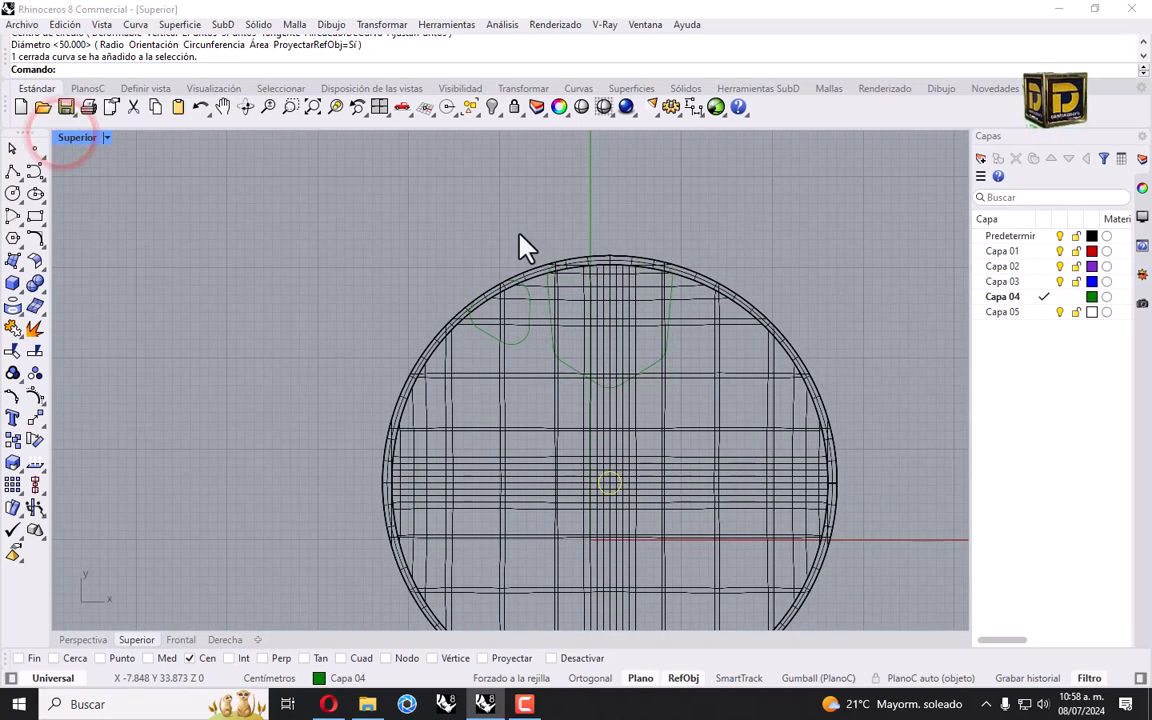
Step: Move the central profile 4 cm straight inward toward the dome's centre with object snaps disabled
{"action": "left_click", "coordinate": [572, 365]}
{"action": "left_click", "coordinate": [36, 417]}
{"action": "left_click", "coordinate": [618, 320]}
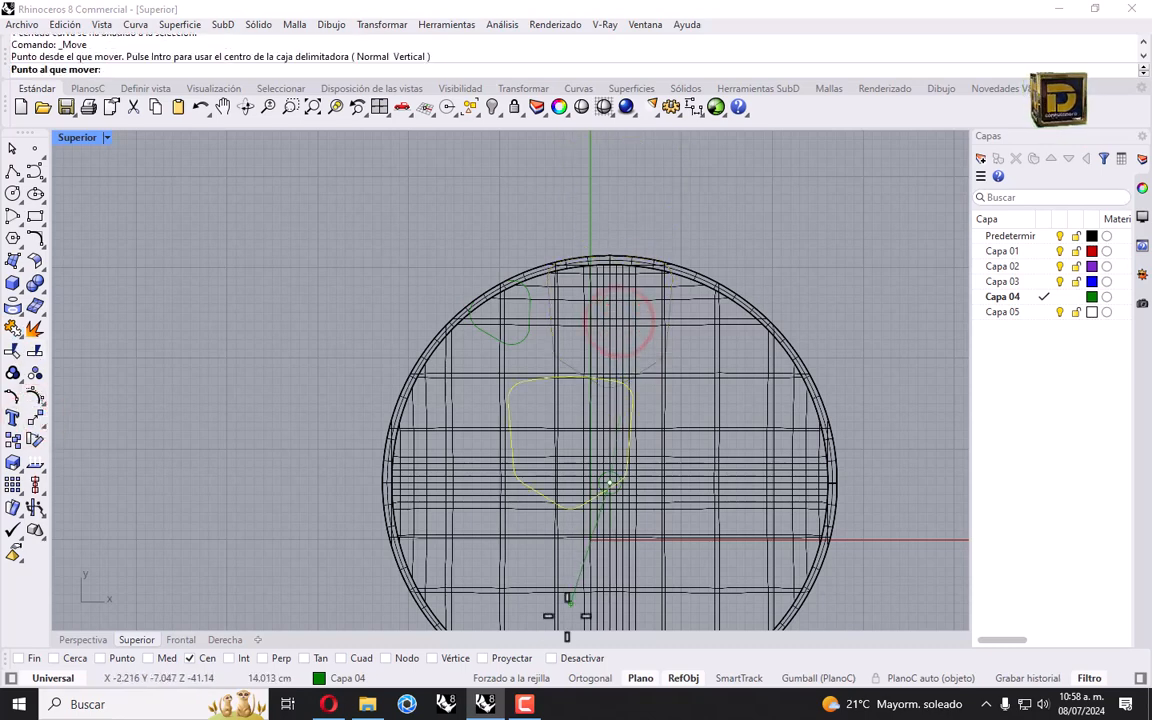
{"action": "left_click", "coordinate": [551, 658]}
{"action": "scroll", "coordinate": [560, 650], "scroll_direction": "down", "scroll_amount": 3}
{"action": "type", "text": "1.5"}
{"action": "key", "text": "Return"}
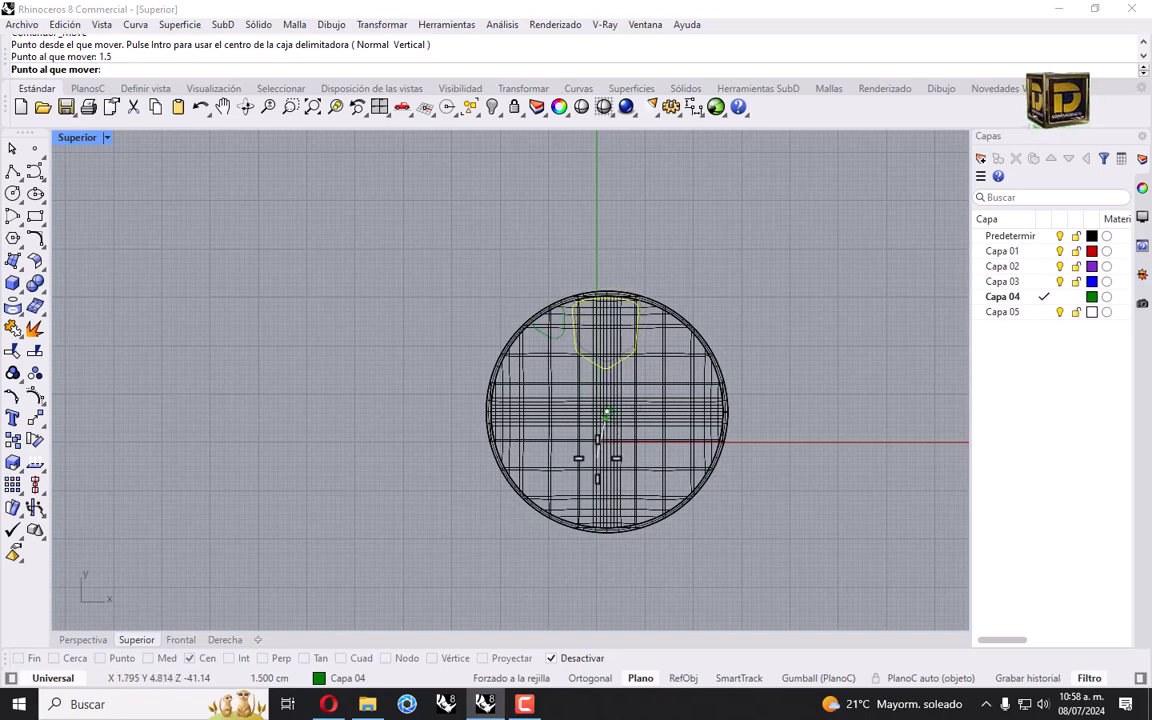
{"action": "type", "text": "4"}
{"action": "key", "text": "Return"}
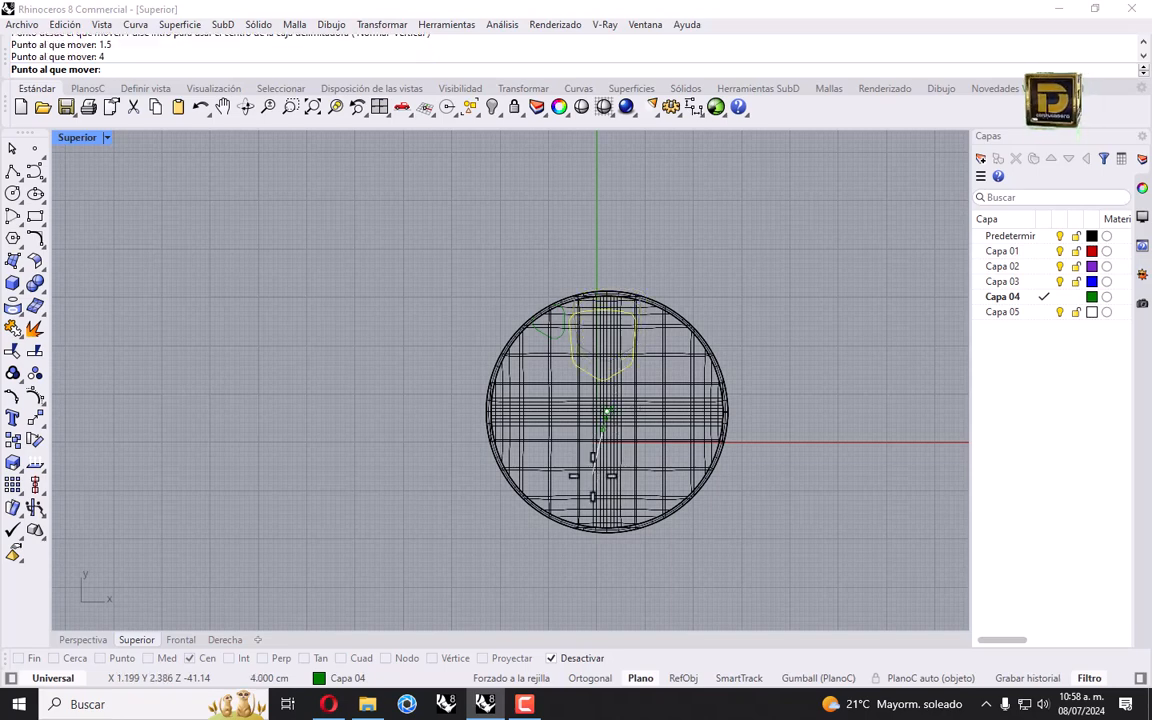
{"action": "left_click", "coordinate": [589, 478]}
Step: Draw a guide circle about 42 cm in diameter from the dome's centre, reaching the central profile's upper edge
{"action": "scroll", "coordinate": [560, 334], "scroll_direction": "up", "scroll_amount": 5}
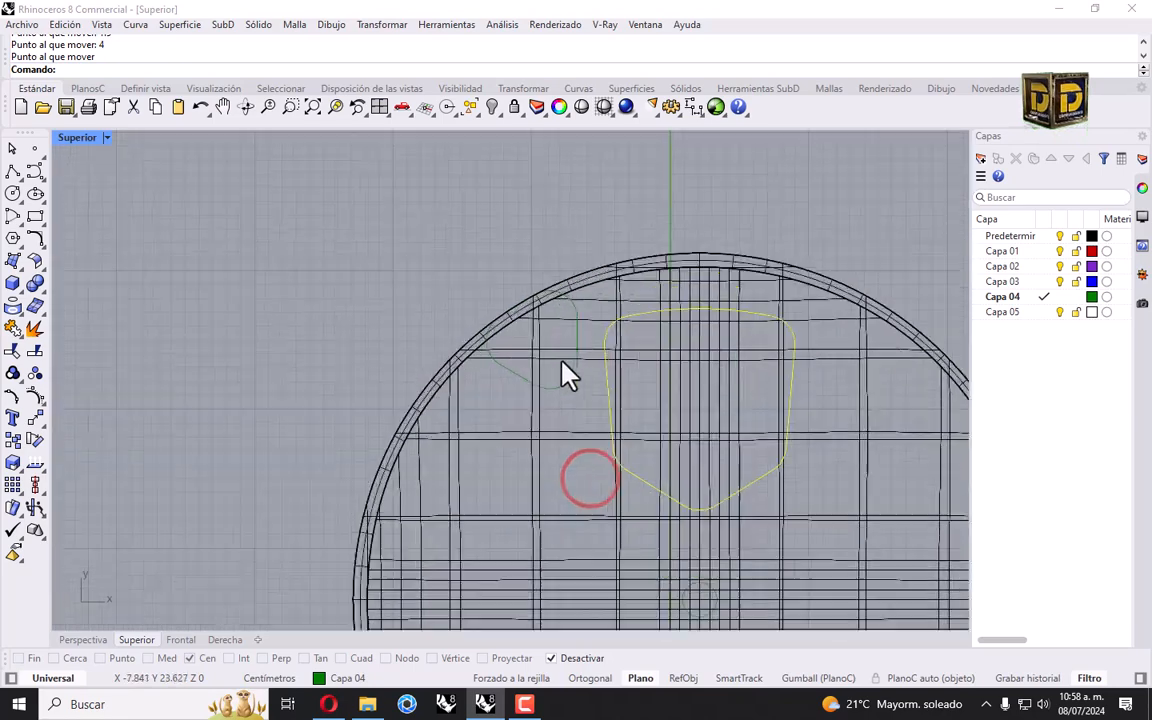
{"action": "scroll", "coordinate": [566, 396], "scroll_direction": "down", "scroll_amount": 1}
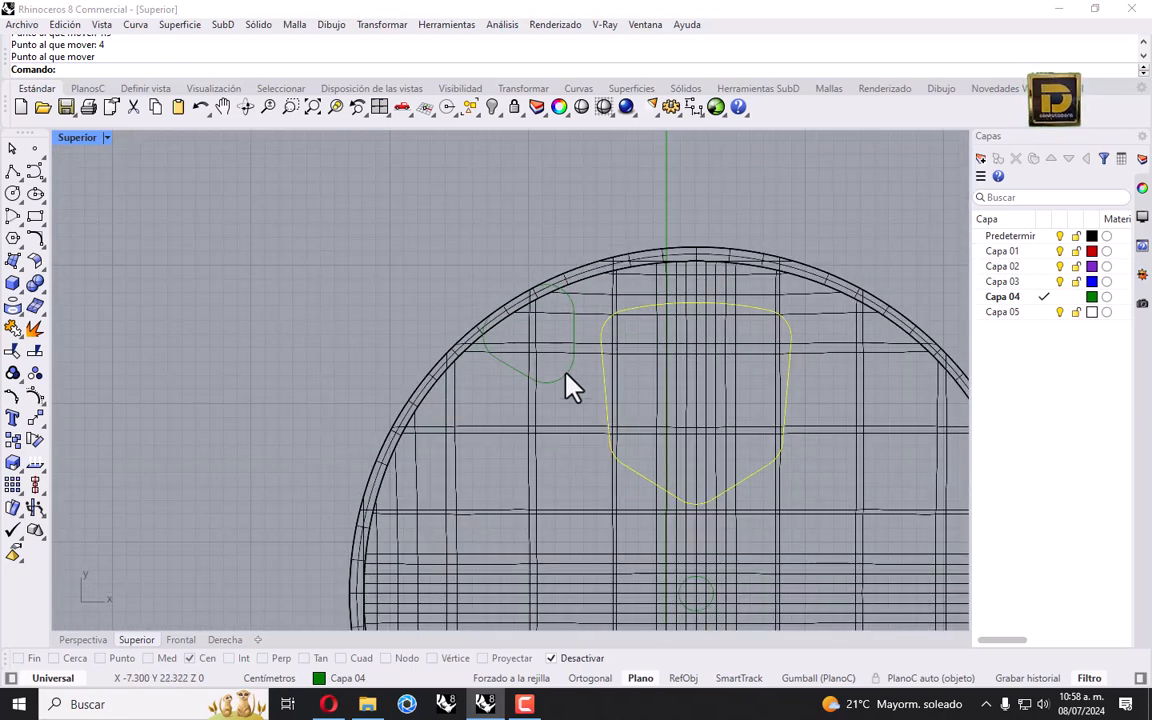
{"action": "left_click", "coordinate": [559, 377]}
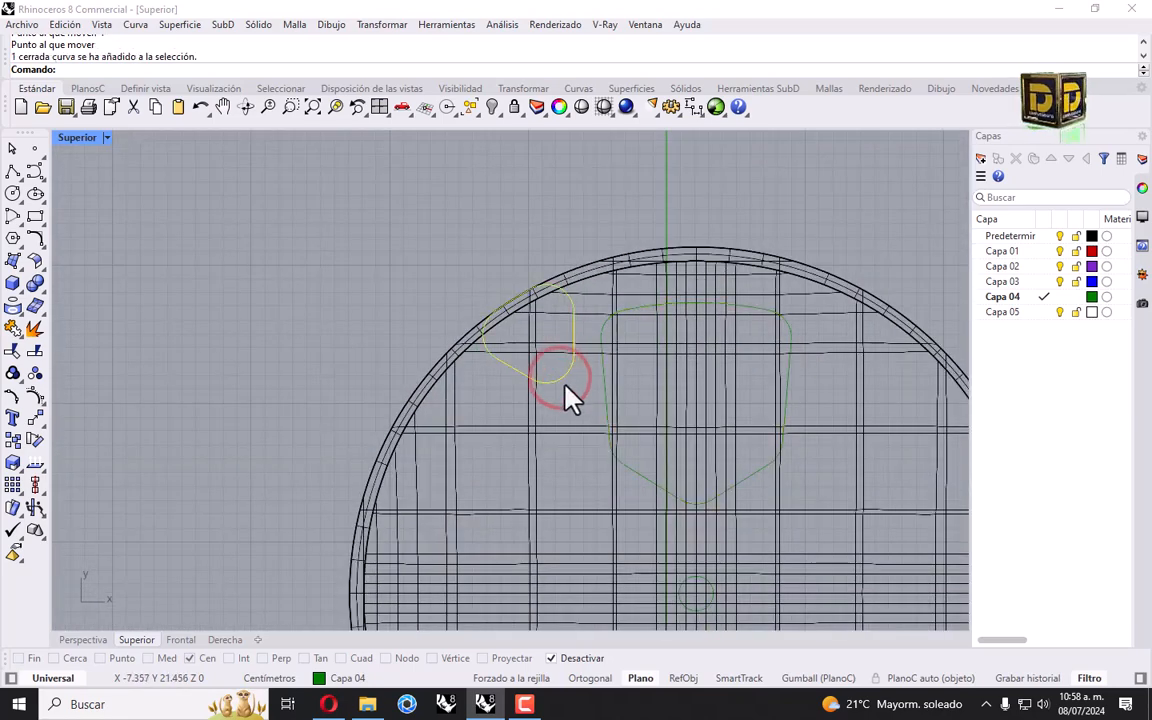
{"action": "right_click_drag", "start_coordinate": [663, 347], "coordinate": [630, 252]}
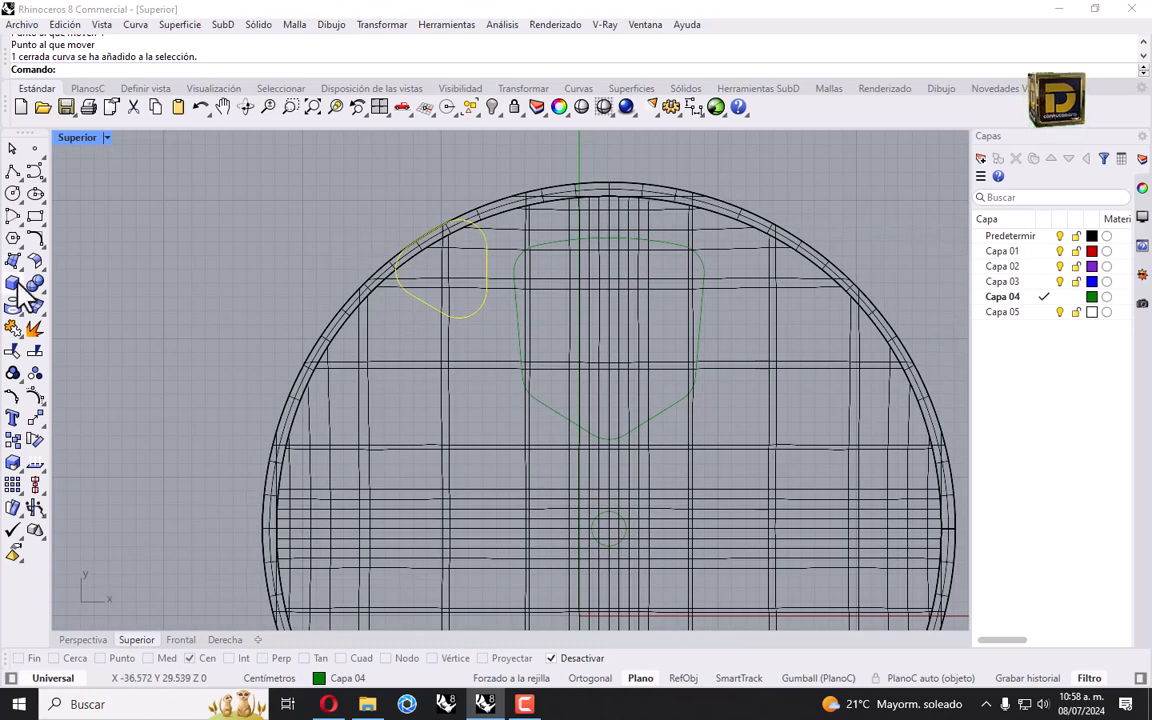
{"action": "left_click", "coordinate": [12, 193]}
{"action": "scroll", "coordinate": [555, 450], "scroll_direction": "down", "scroll_amount": 3}
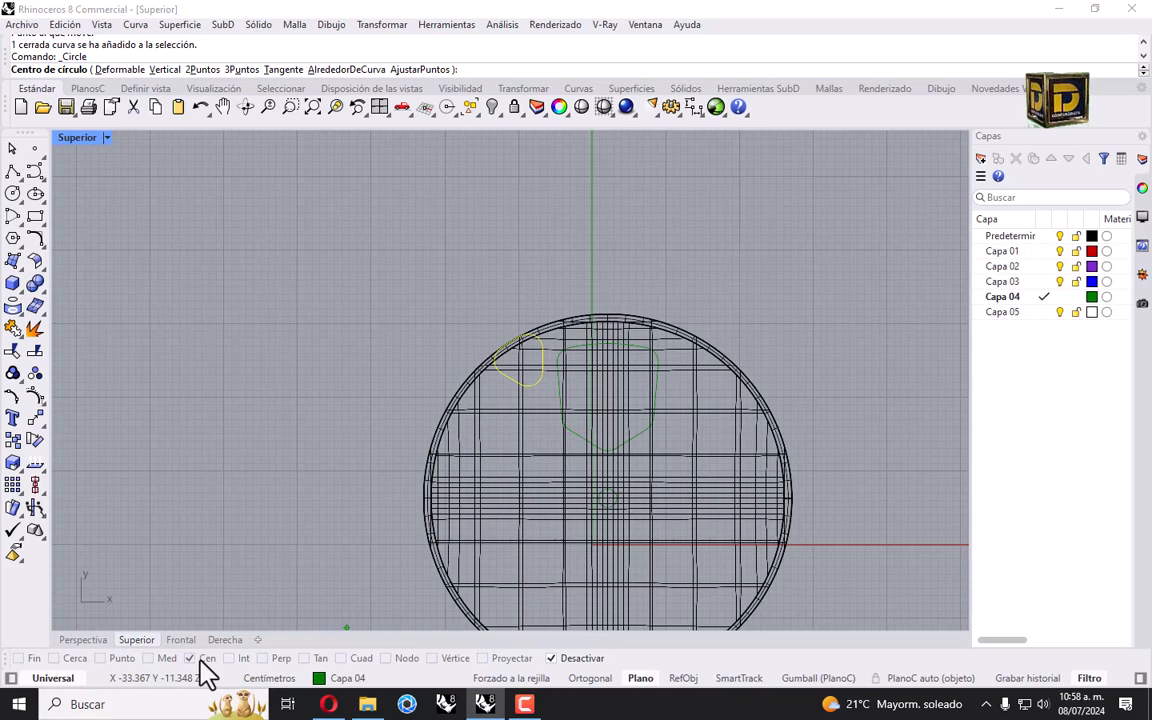
{"action": "left_click", "coordinate": [580, 658]}
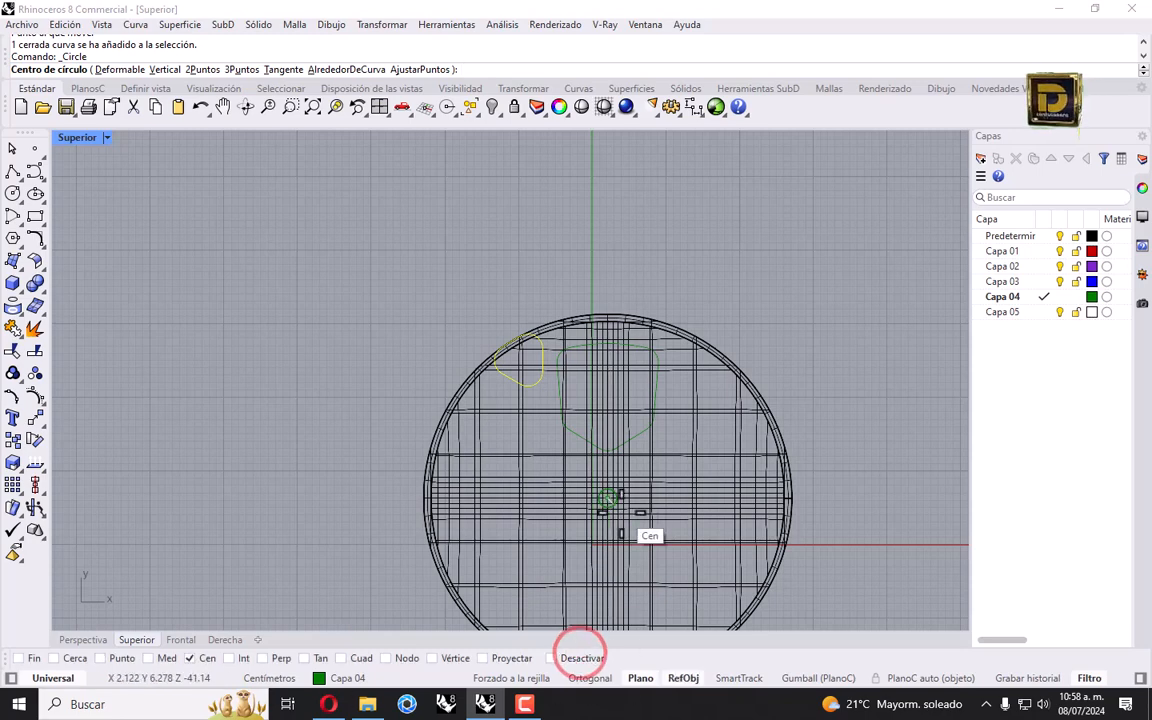
{"action": "left_click", "coordinate": [619, 511]}
{"action": "scroll", "coordinate": [655, 410], "scroll_direction": "up", "scroll_amount": 3}
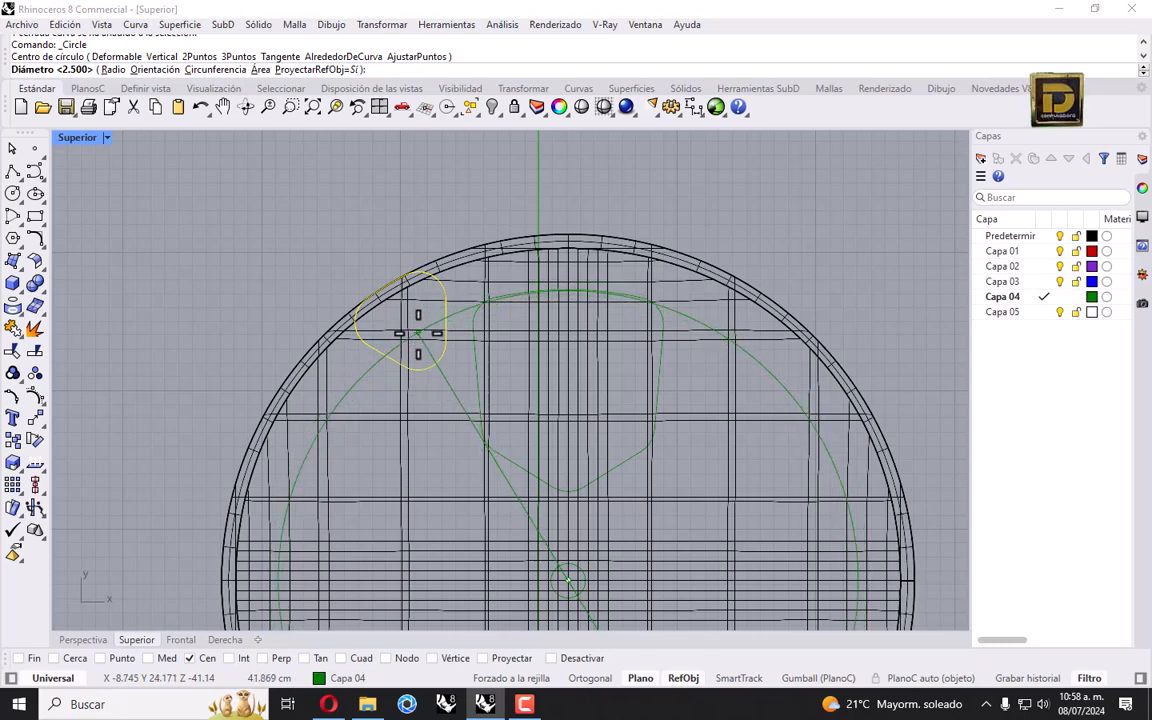
{"action": "key", "text": "Escape"}
Step: Move the side profile inward to the guide circle and rotate it slightly counterclockwise to follow the circle's curve
{"action": "left_click_drag", "start_coordinate": [418, 333], "coordinate": [432, 369]}
{"action": "left_click_drag", "start_coordinate": [443, 423], "coordinate": [426, 447]}
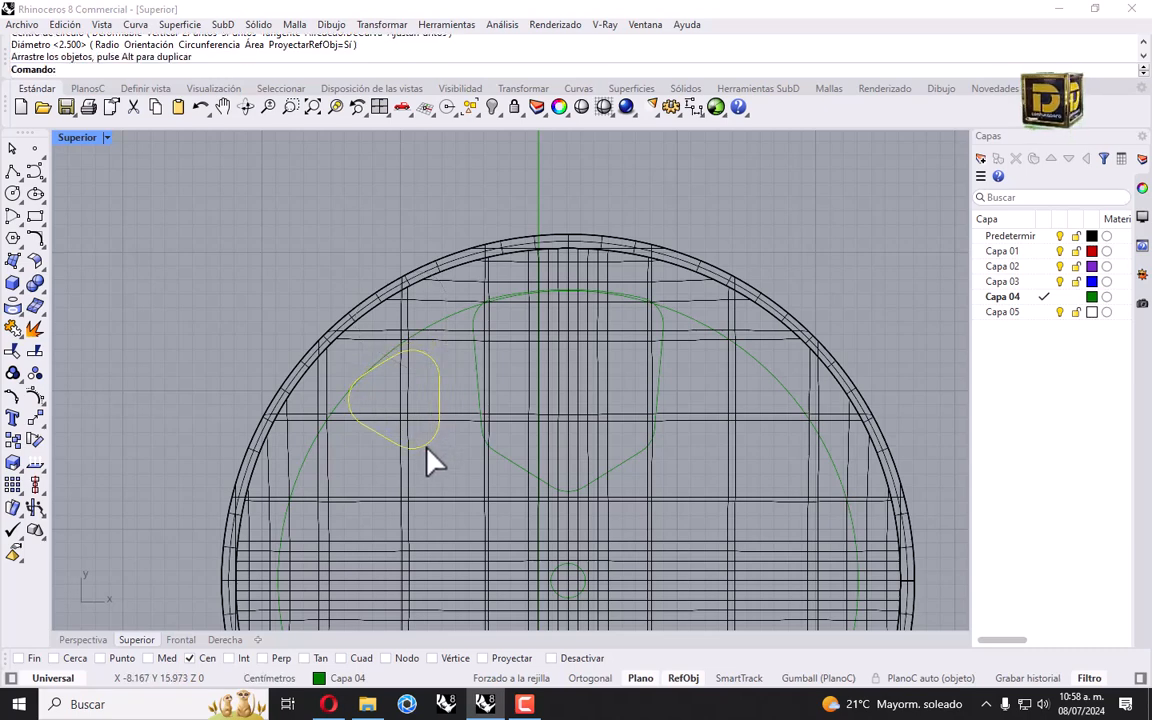
{"action": "left_click", "coordinate": [383, 24]}
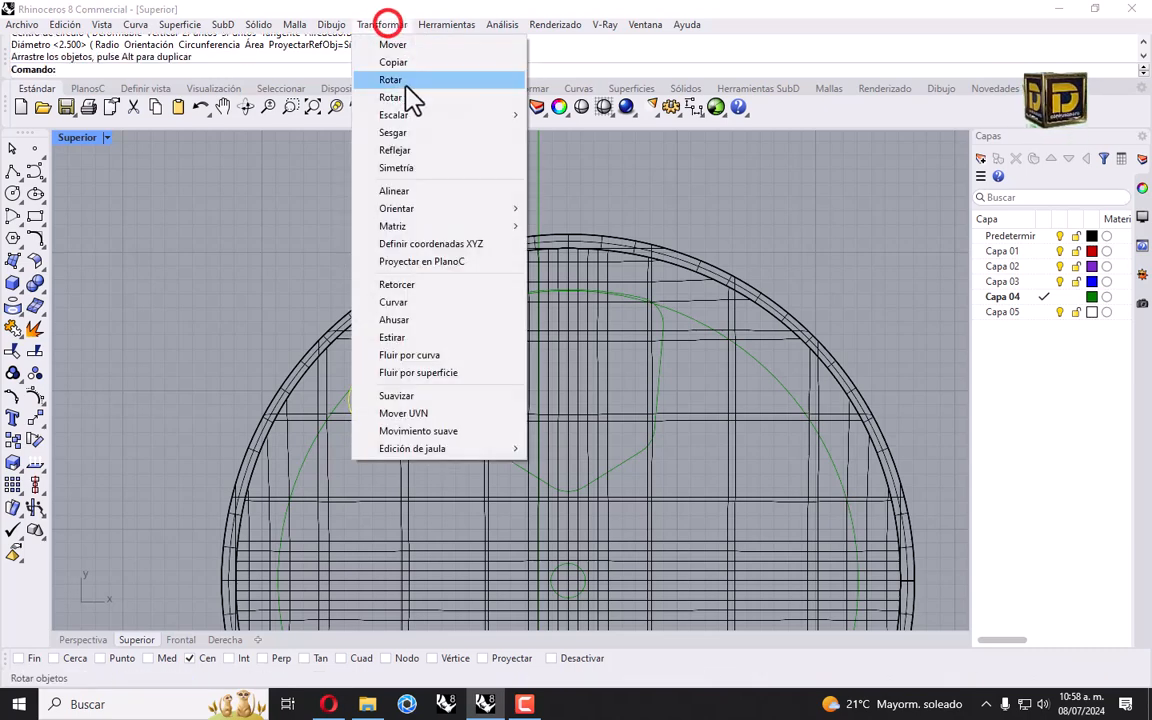
{"action": "left_click", "coordinate": [405, 81]}
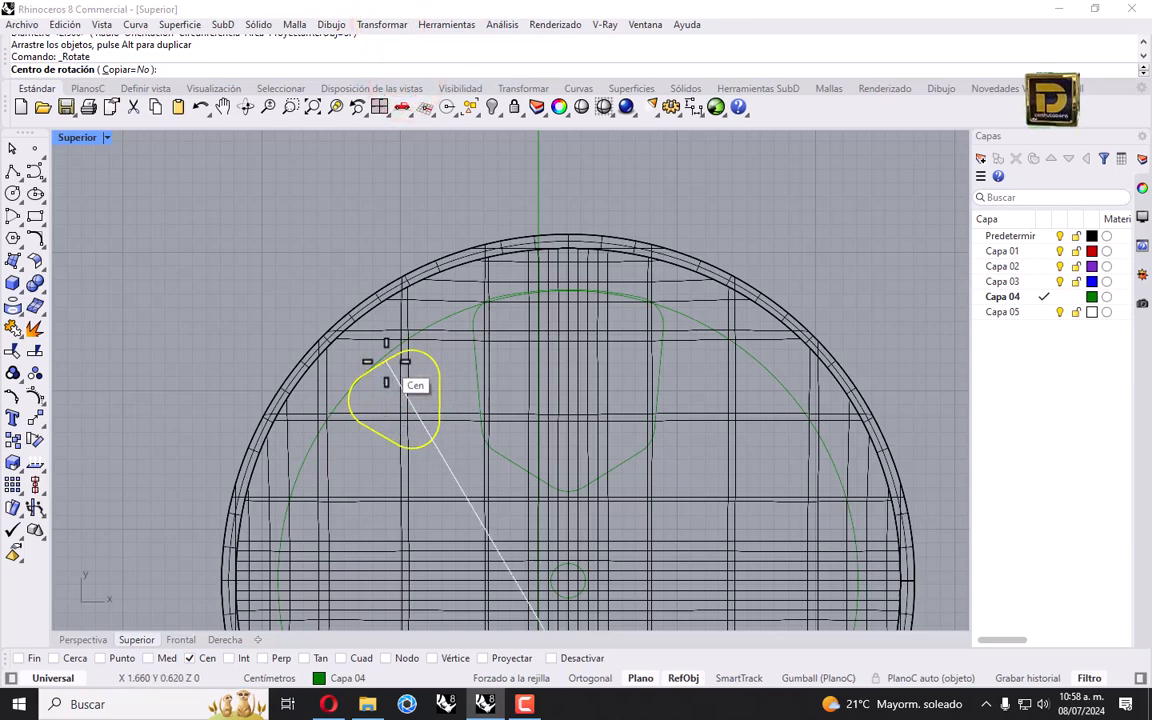
{"action": "left_click", "coordinate": [553, 658]}
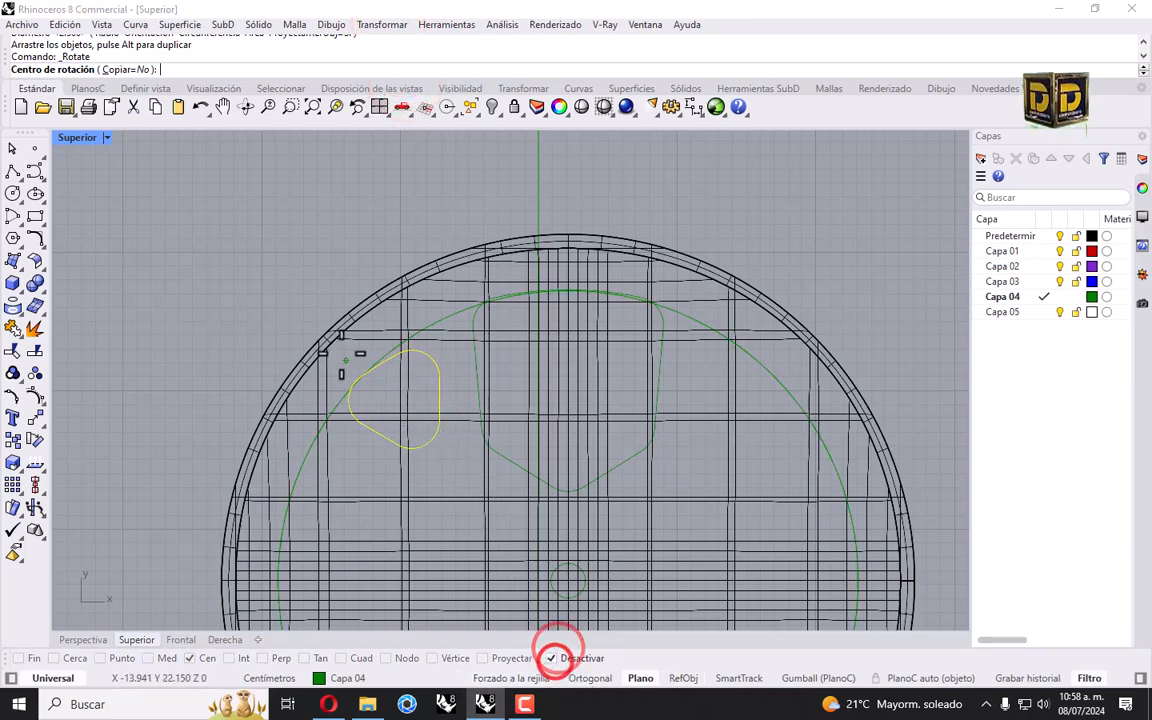
{"action": "left_click", "coordinate": [375, 368]}
{"action": "left_click", "coordinate": [430, 460]}
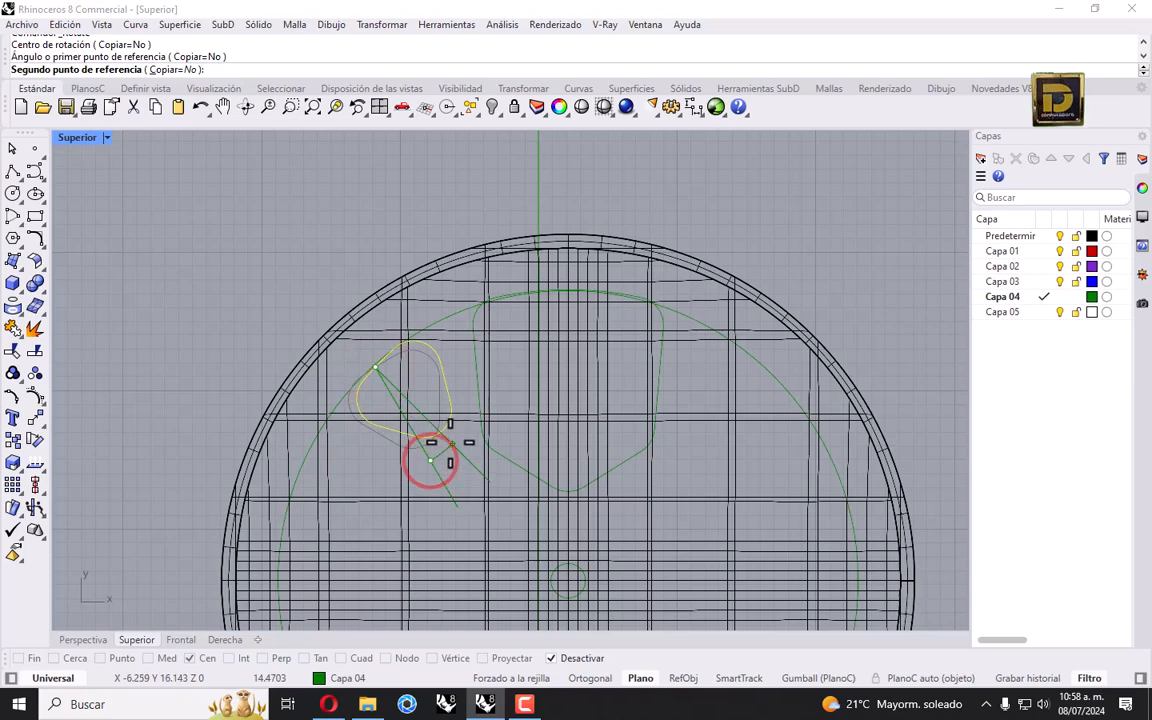
{"action": "left_click", "coordinate": [438, 423]}
{"action": "left_click_drag", "start_coordinate": [436, 436], "coordinate": [424, 446]}
{"action": "scroll", "coordinate": [428, 458], "scroll_direction": "down", "scroll_amount": 5}
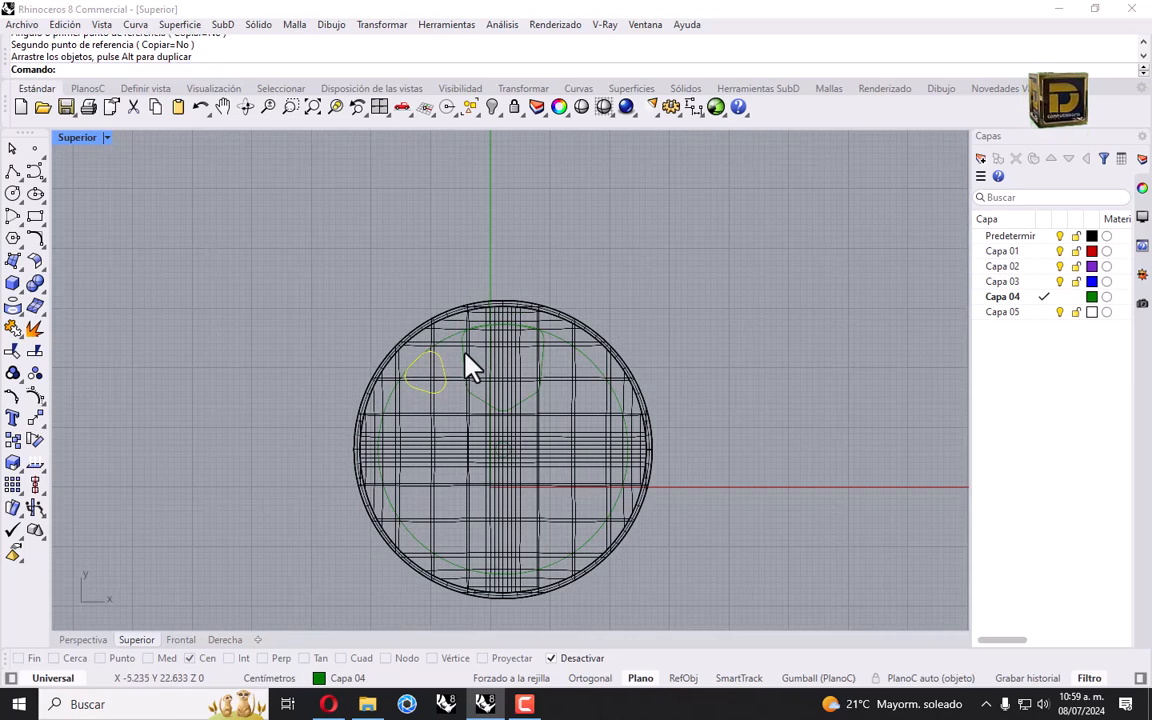
{"action": "scroll", "coordinate": [455, 368], "scroll_direction": "up", "scroll_amount": 4}
{"action": "scroll", "coordinate": [410, 345], "scroll_direction": "down", "scroll_amount": 3}
{"action": "scroll", "coordinate": [424, 391], "scroll_direction": "up", "scroll_amount": 4}
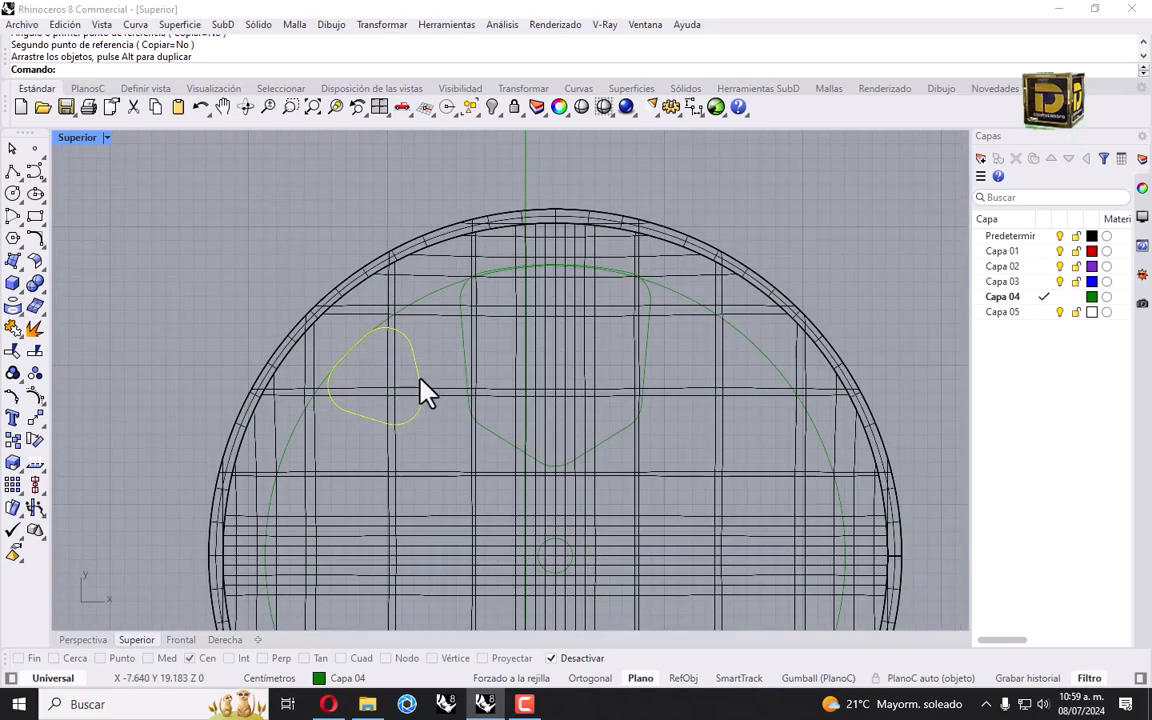
Step: Extrude both rounded cut-out profiles as closed solids about 21 cm to each side, passing completely through the dome
{"action": "left_click", "coordinate": [462, 346], "text": "shift"}
{"action": "scroll", "coordinate": [455, 340], "scroll_direction": "down", "scroll_amount": 3}
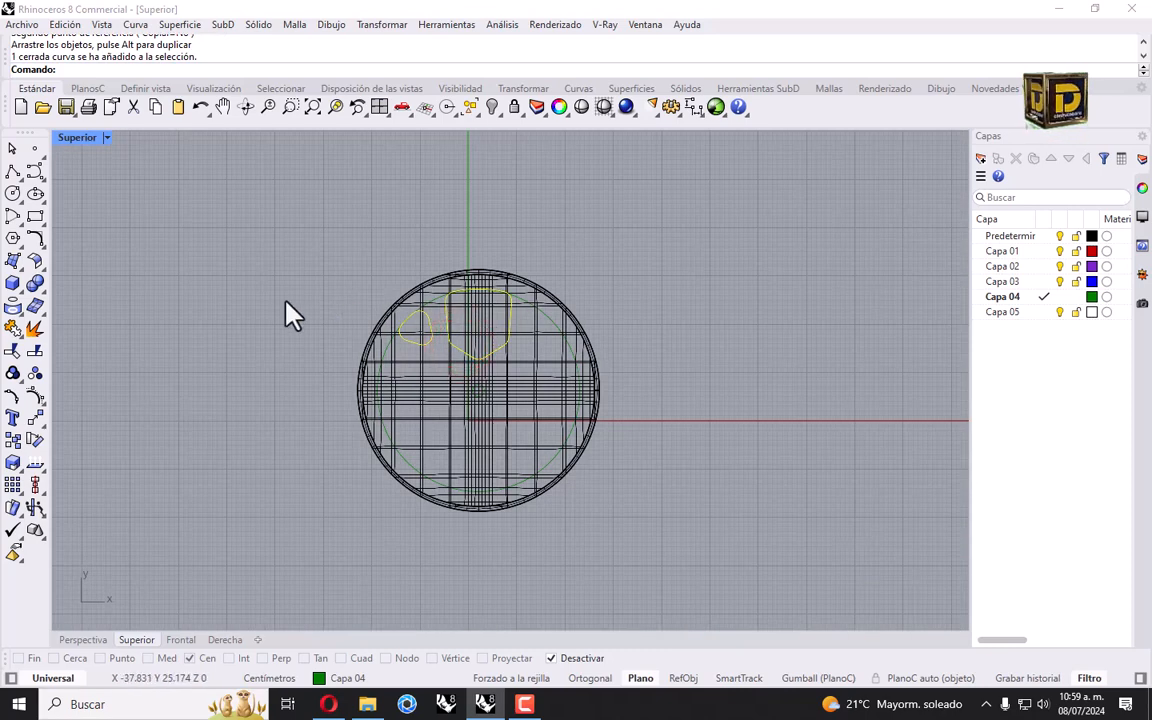
{"action": "left_click", "coordinate": [18, 286]}
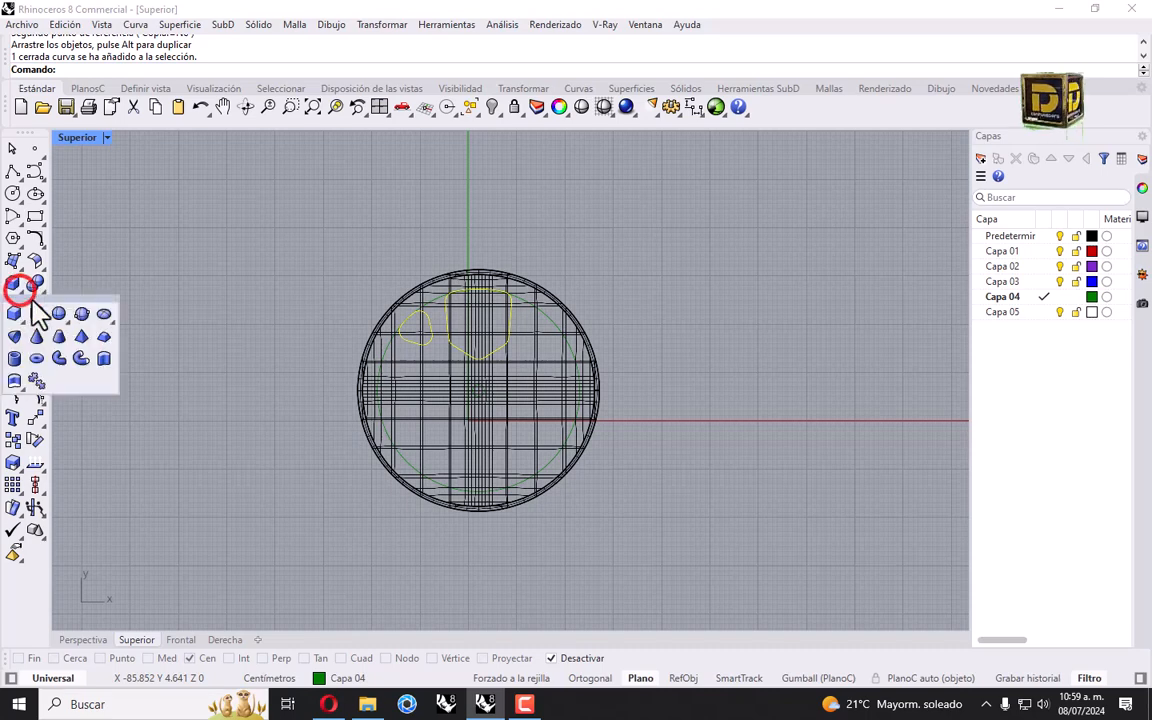
{"action": "left_click", "coordinate": [104, 358]}
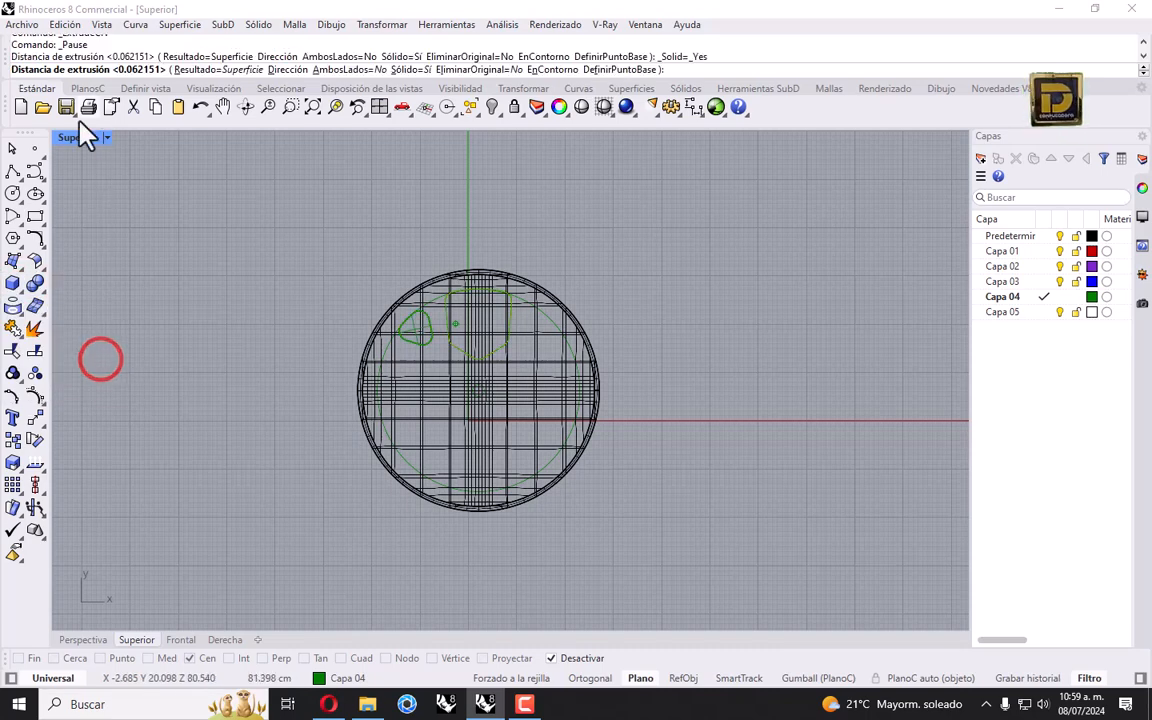
{"action": "double_click", "coordinate": [77, 137]}
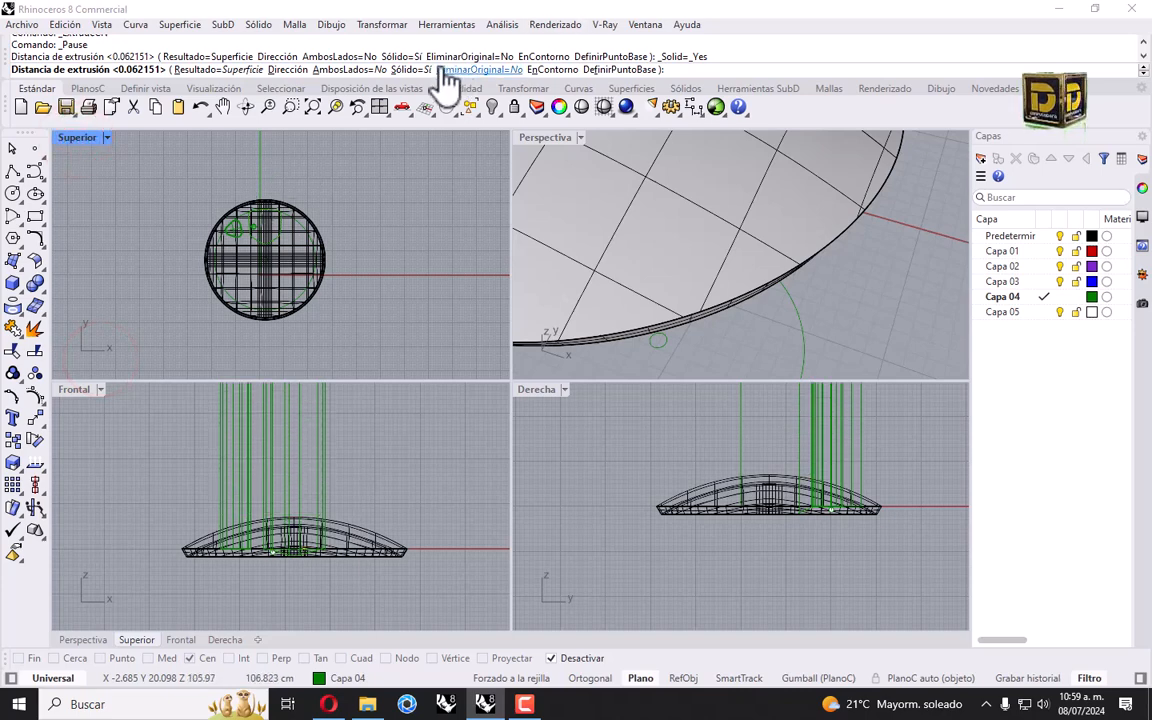
{"action": "left_click", "coordinate": [350, 69]}
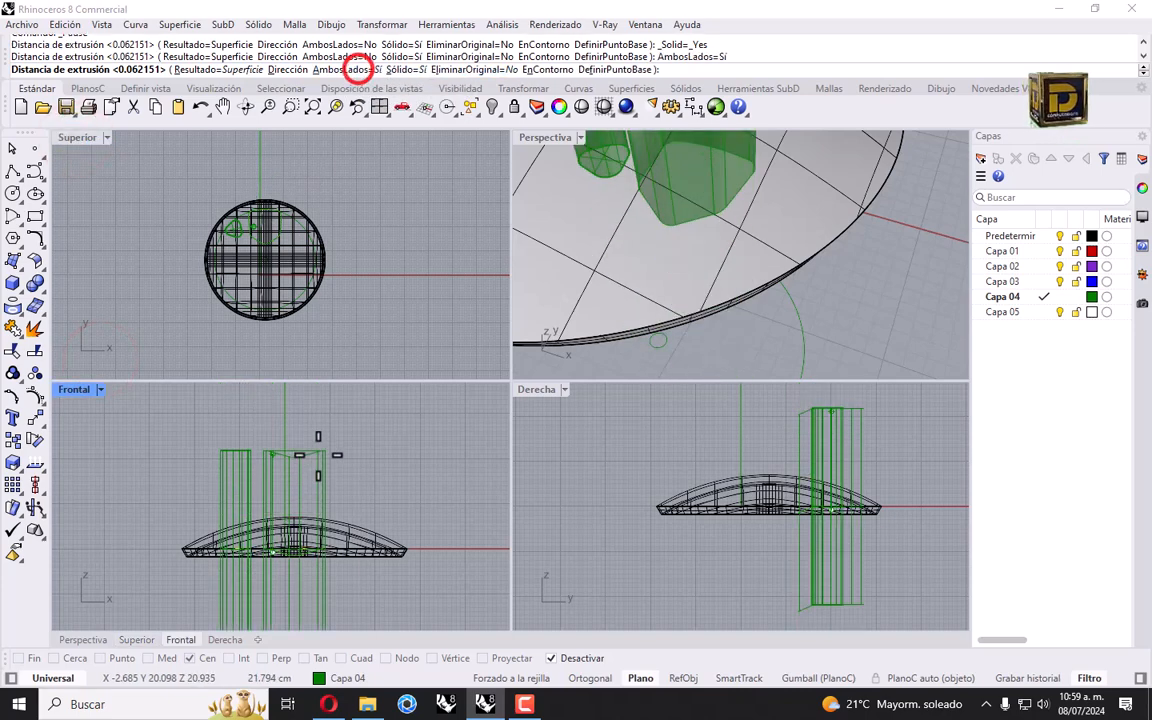
{"action": "left_click", "coordinate": [308, 462]}
Step: Try a polar array of both extruded solids with 5 elements over 360° around the guide circle's centre
{"action": "scroll", "coordinate": [690, 398], "scroll_direction": "down", "scroll_amount": 3}
{"action": "scroll", "coordinate": [766, 303], "scroll_direction": "down", "scroll_amount": 10}
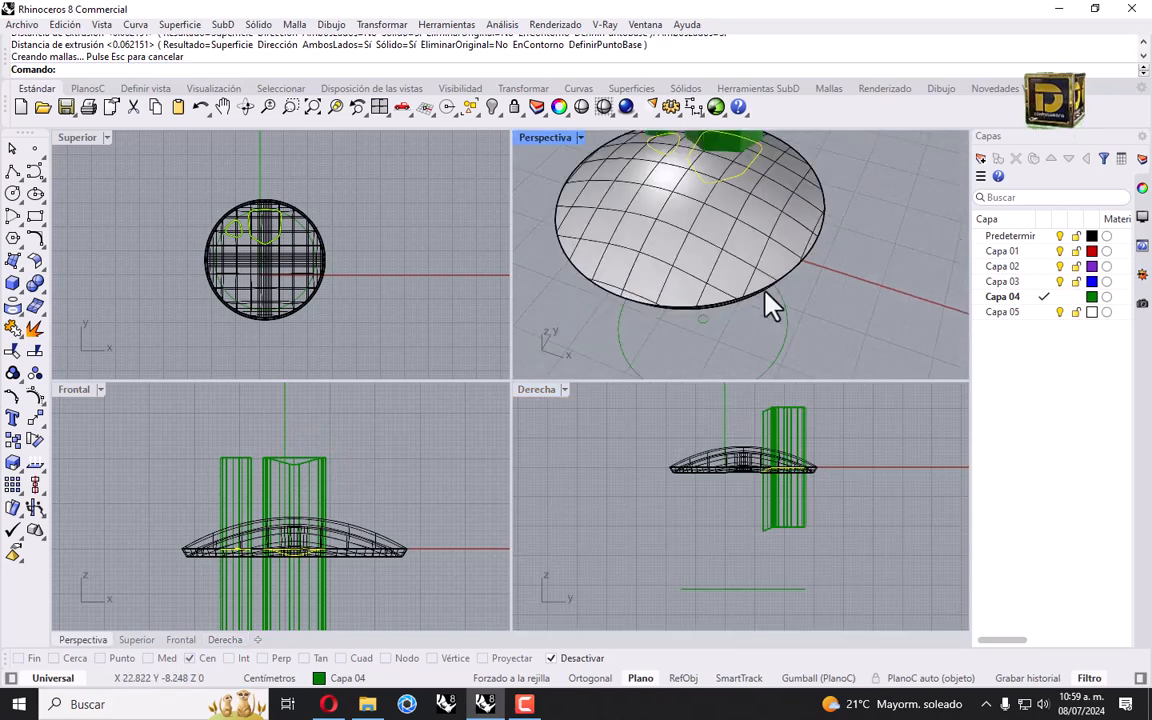
{"action": "right_click_drag", "start_coordinate": [788, 200], "coordinate": [748, 245]}
{"action": "left_click", "coordinate": [741, 194]}
{"action": "scroll", "coordinate": [750, 246], "scroll_direction": "up", "scroll_amount": 8}
{"action": "left_click", "coordinate": [775, 258]}
{"action": "left_click", "coordinate": [707, 257], "text": "shift"}
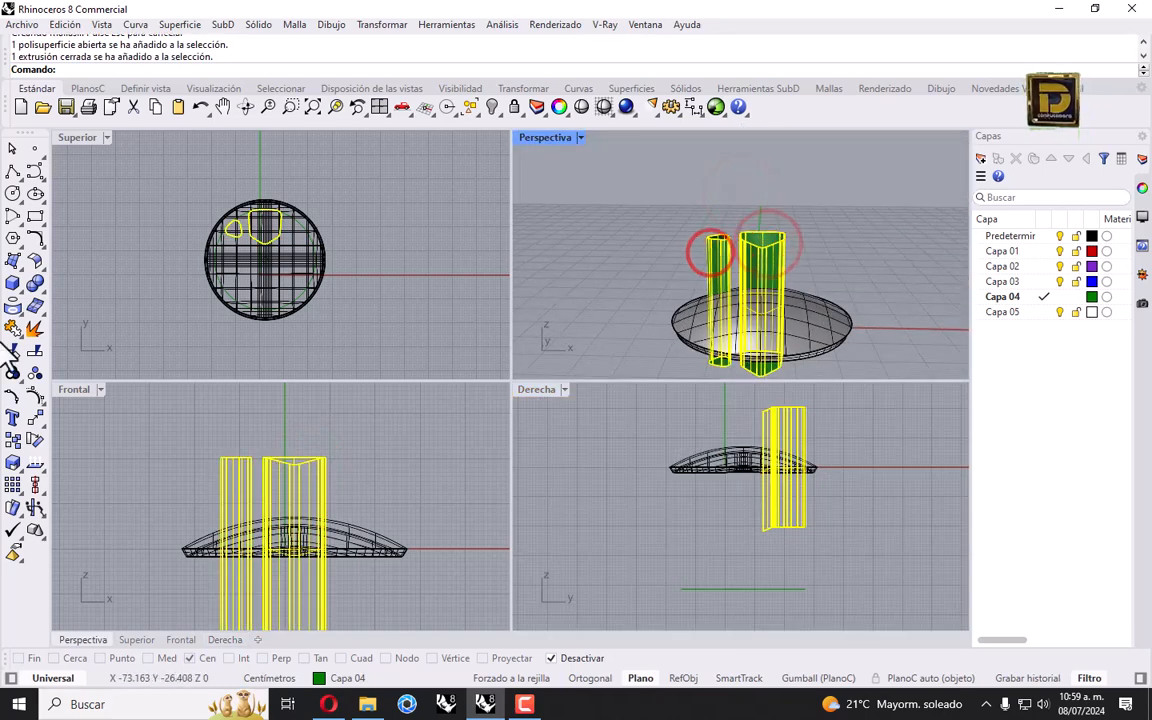
{"action": "left_click", "coordinate": [39, 430]}
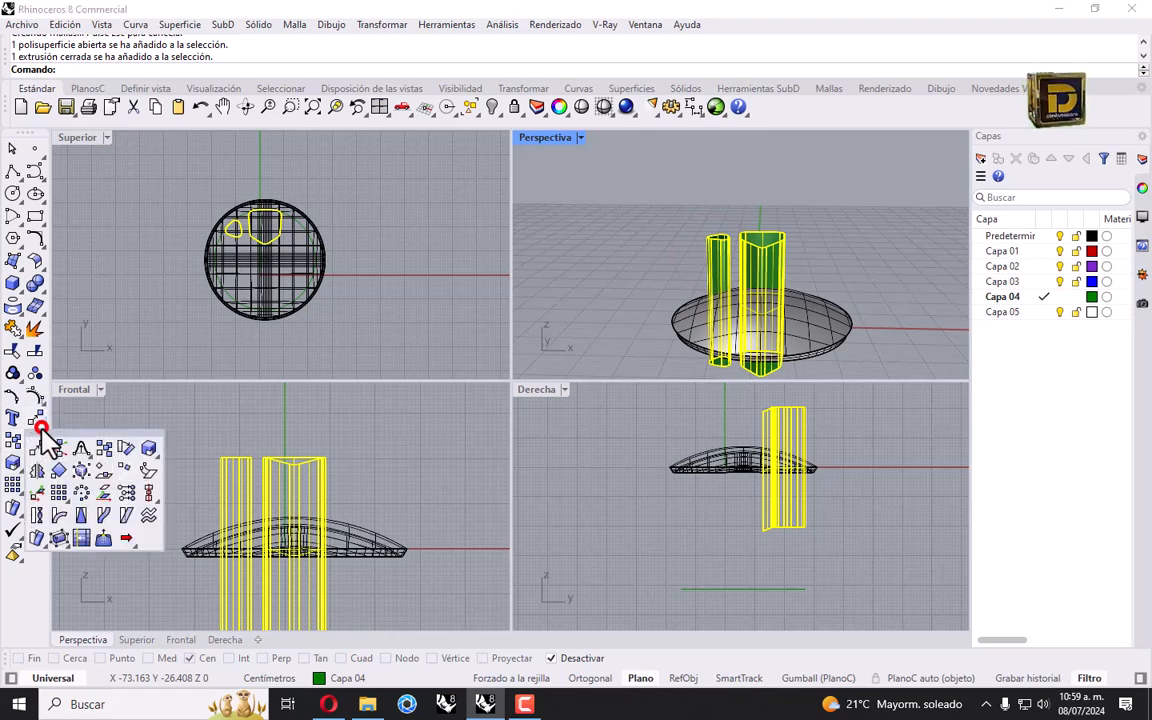
{"action": "left_click", "coordinate": [83, 494]}
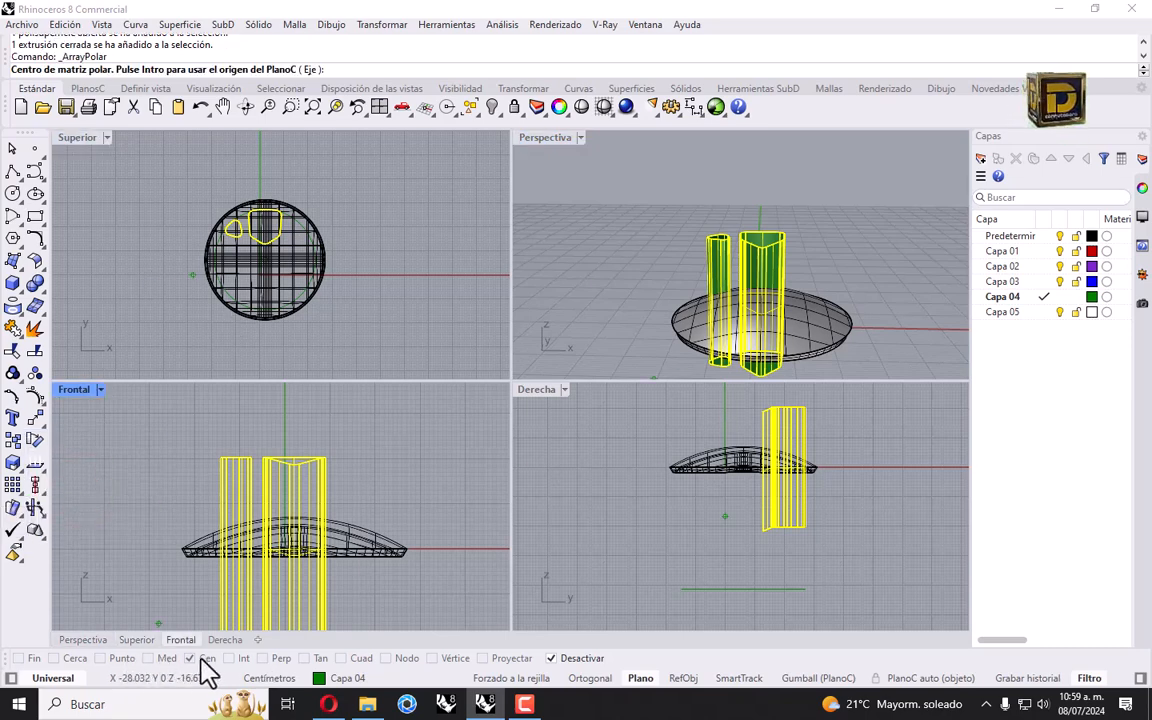
{"action": "left_click", "coordinate": [548, 660]}
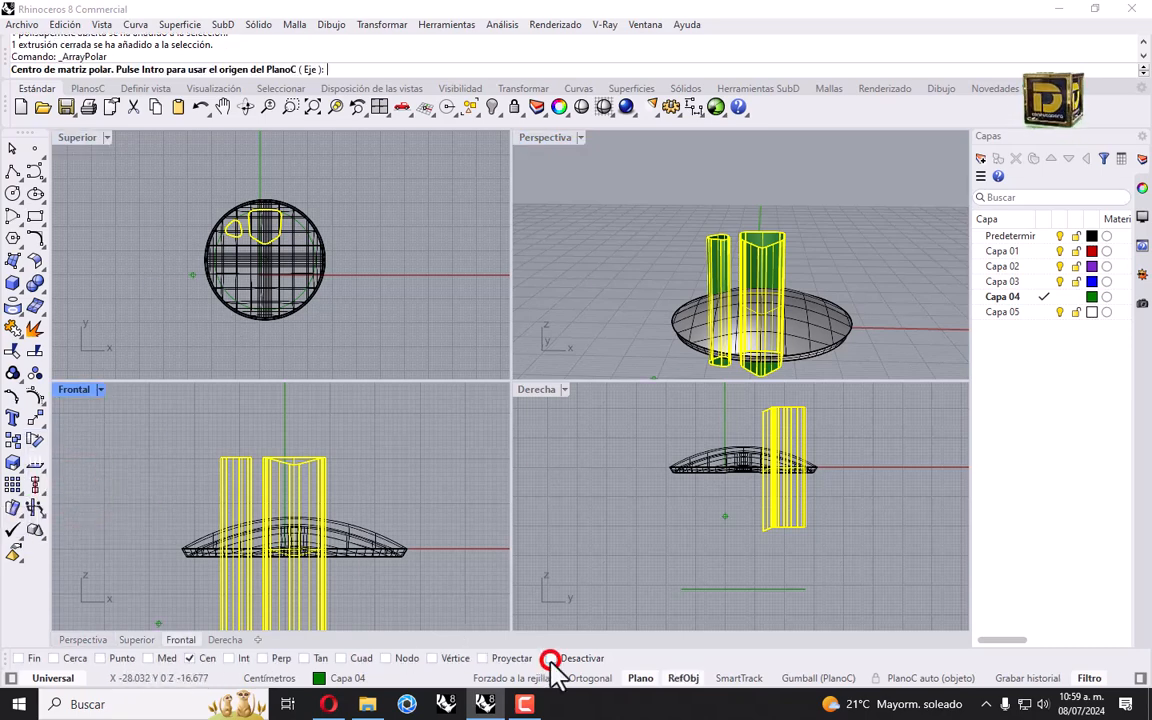
{"action": "left_click", "coordinate": [301, 301]}
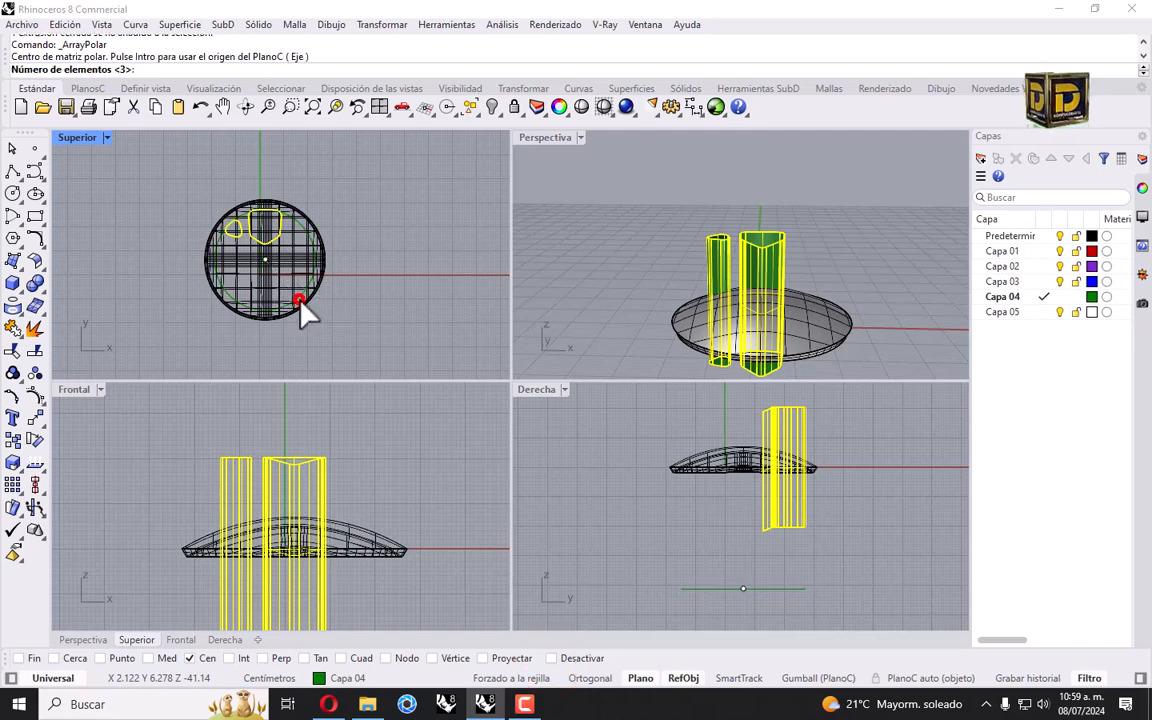
{"action": "type", "text": "5"}
{"action": "key", "text": "Return"}
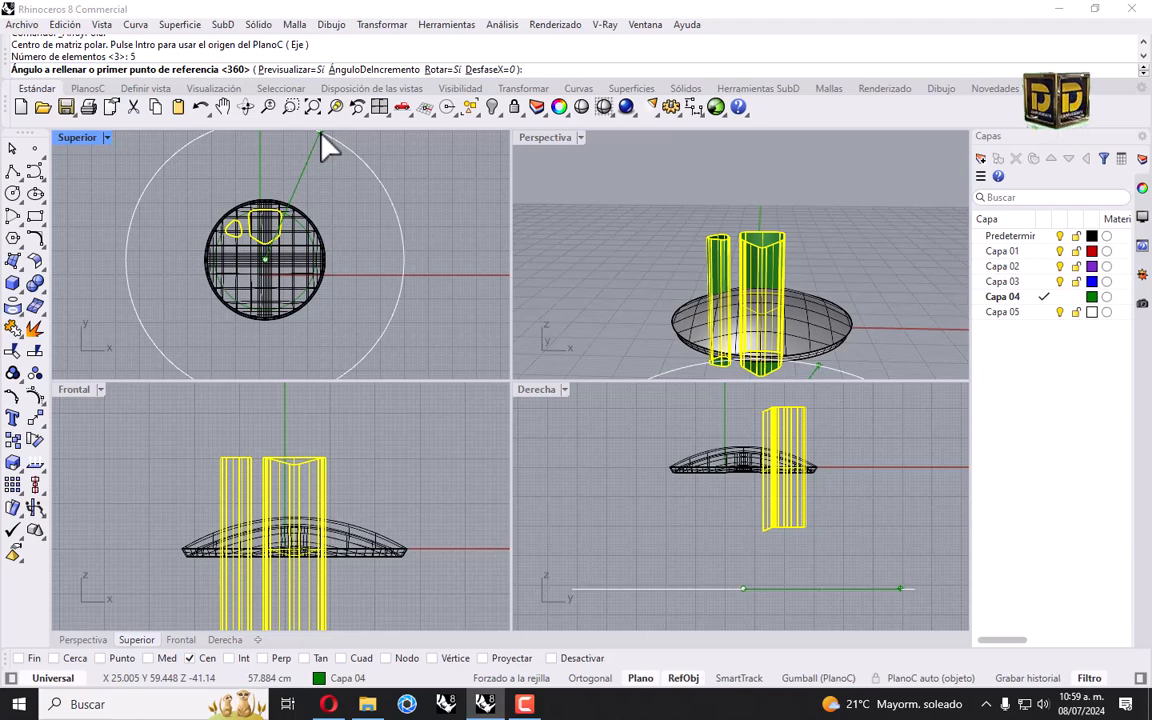
{"action": "key", "text": "Return"}
{"action": "scroll", "coordinate": [263, 240], "scroll_direction": "up", "scroll_amount": 1}
{"action": "scroll", "coordinate": [263, 234], "scroll_direction": "up", "scroll_amount": 3}
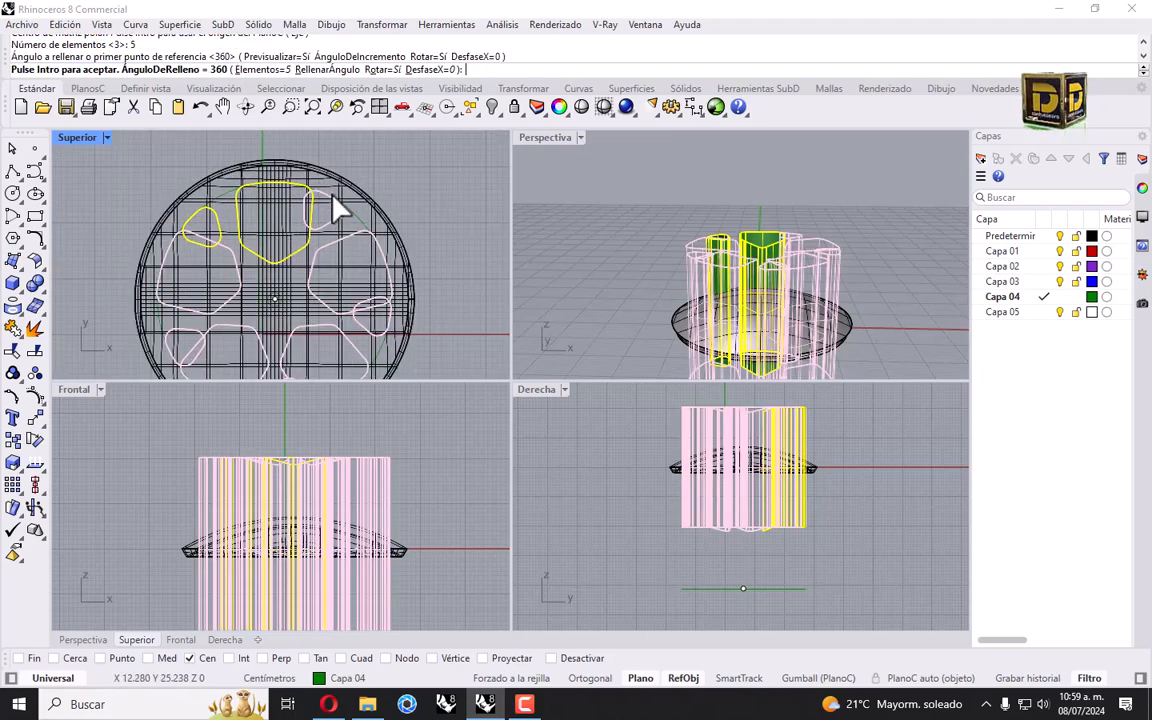
{"action": "scroll", "coordinate": [330, 215], "scroll_direction": "down", "scroll_amount": 3}
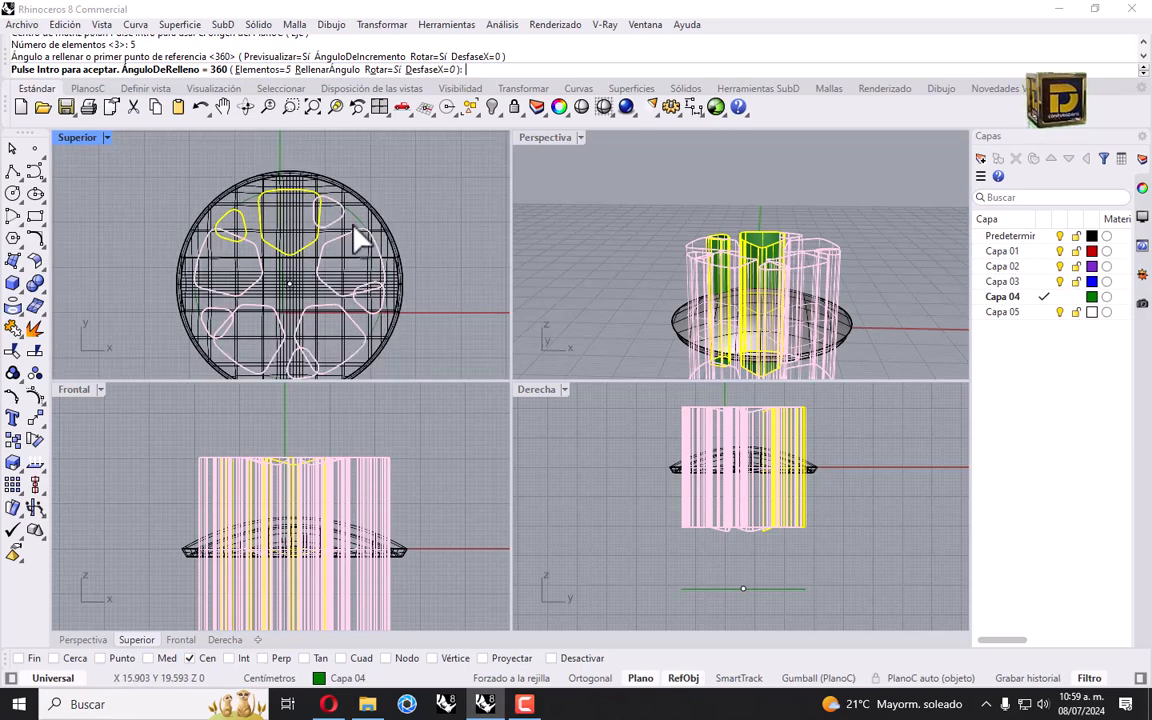
{"action": "double_click", "coordinate": [88, 138]}
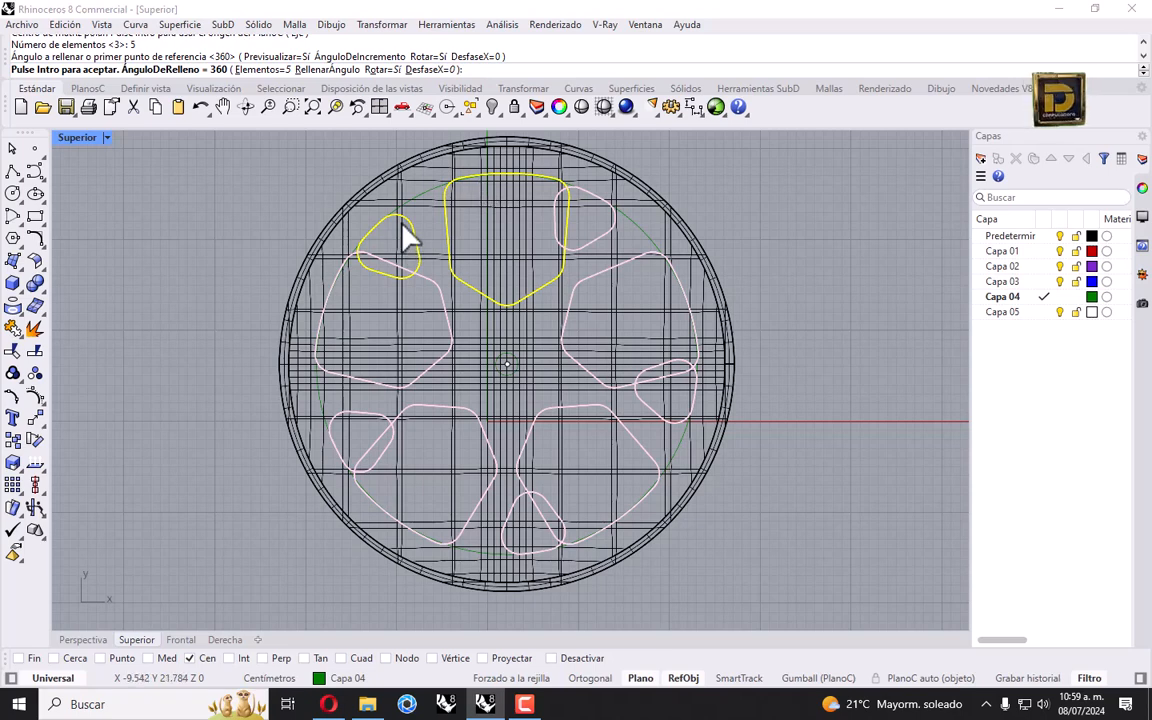
{"action": "key", "text": "Escape"}
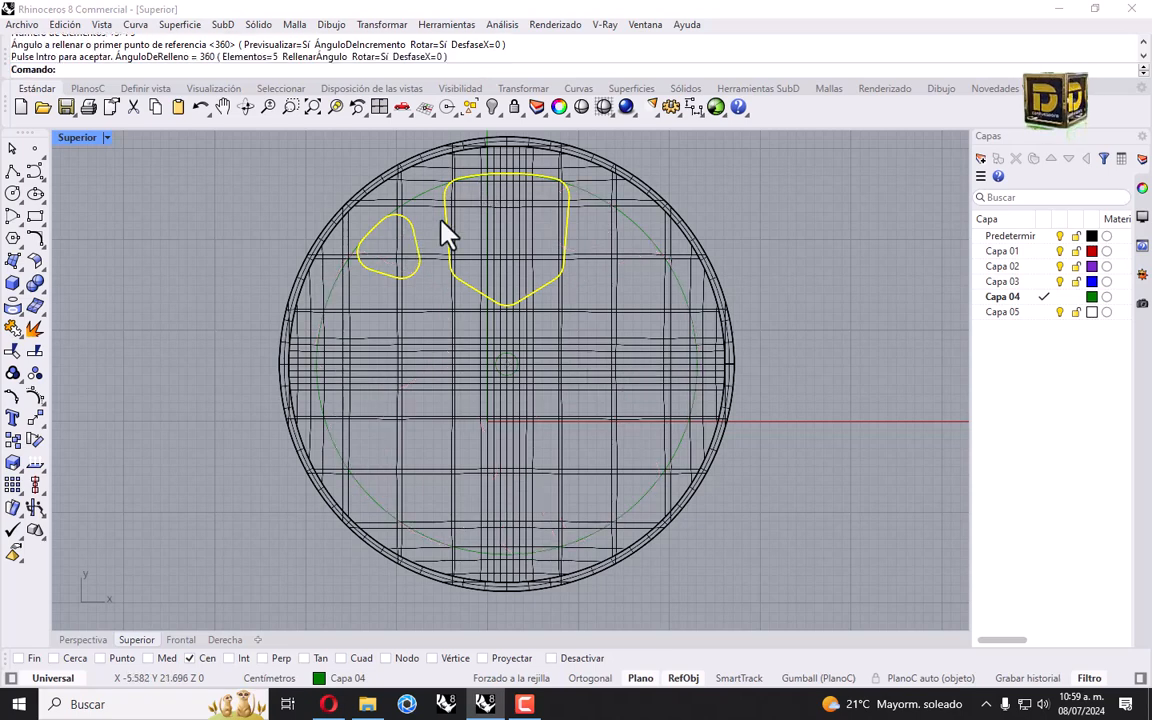
Step: Scale the large central cut-out profile and its solid in 2D to about three quarters of their size around their middle
{"action": "left_click_drag", "start_coordinate": [409, 135], "coordinate": [609, 330]}
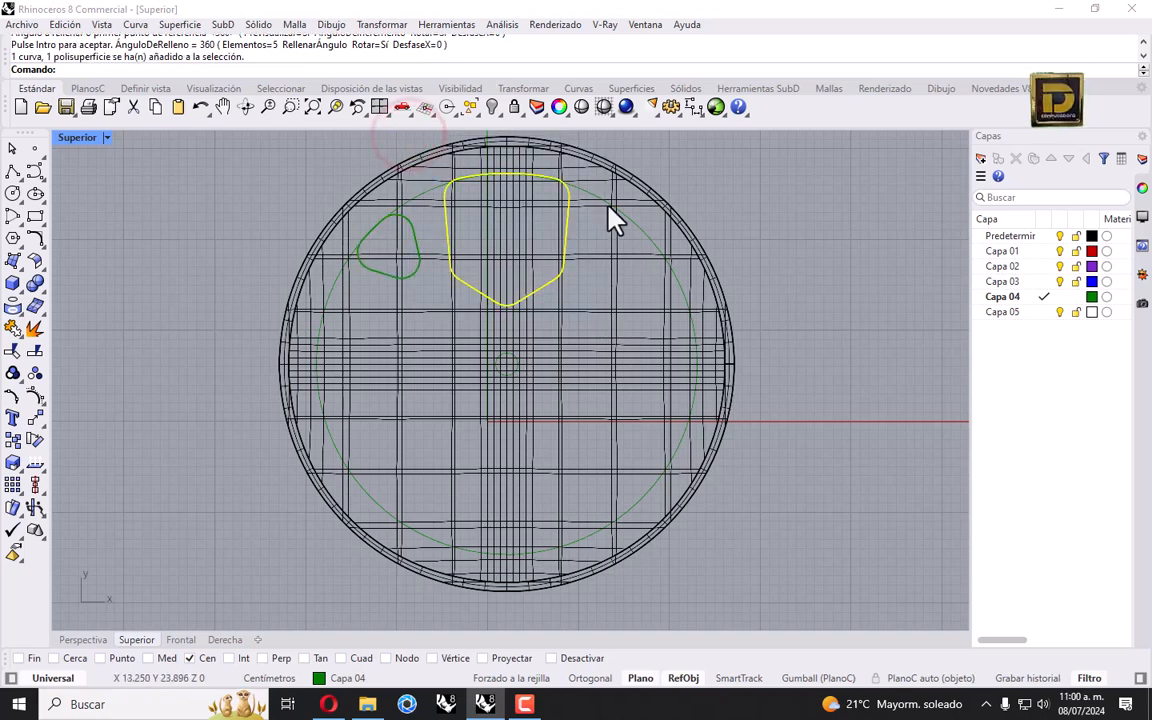
{"action": "left_click", "coordinate": [388, 26]}
{"action": "left_click", "coordinate": [419, 116]}
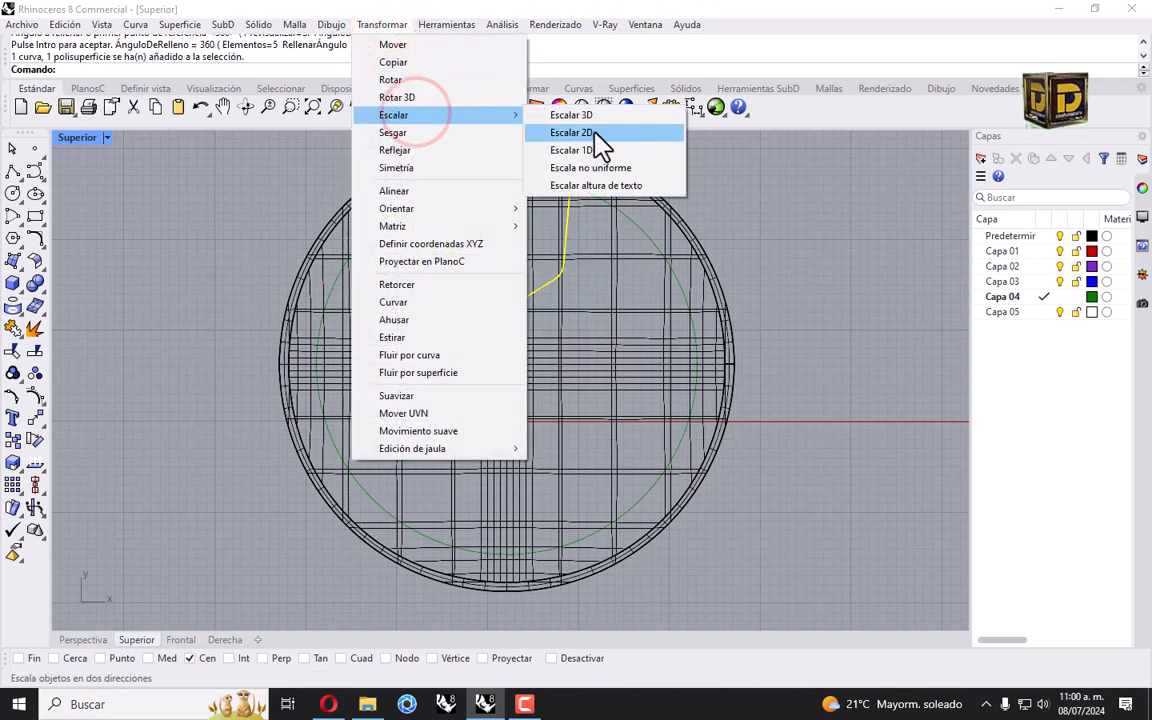
{"action": "left_click", "coordinate": [592, 137]}
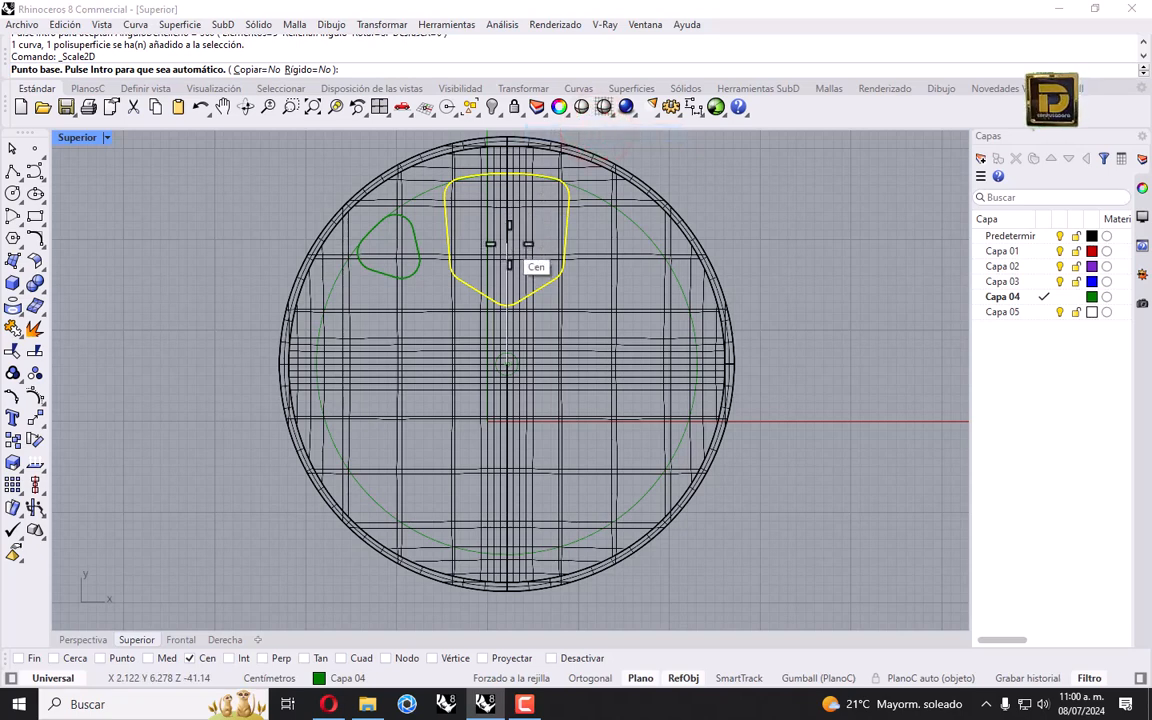
{"action": "left_click", "coordinate": [581, 658]}
{"action": "key", "text": "F8"}
{"action": "left_click", "coordinate": [505, 237]}
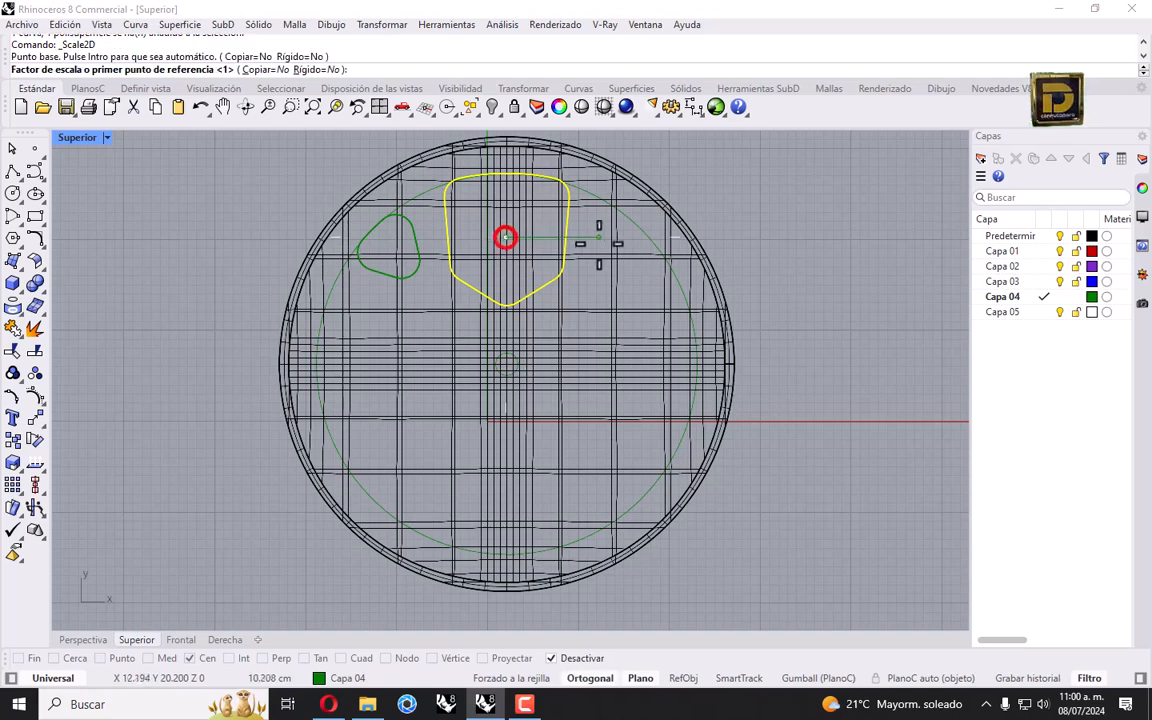
{"action": "left_click", "coordinate": [504, 236]}
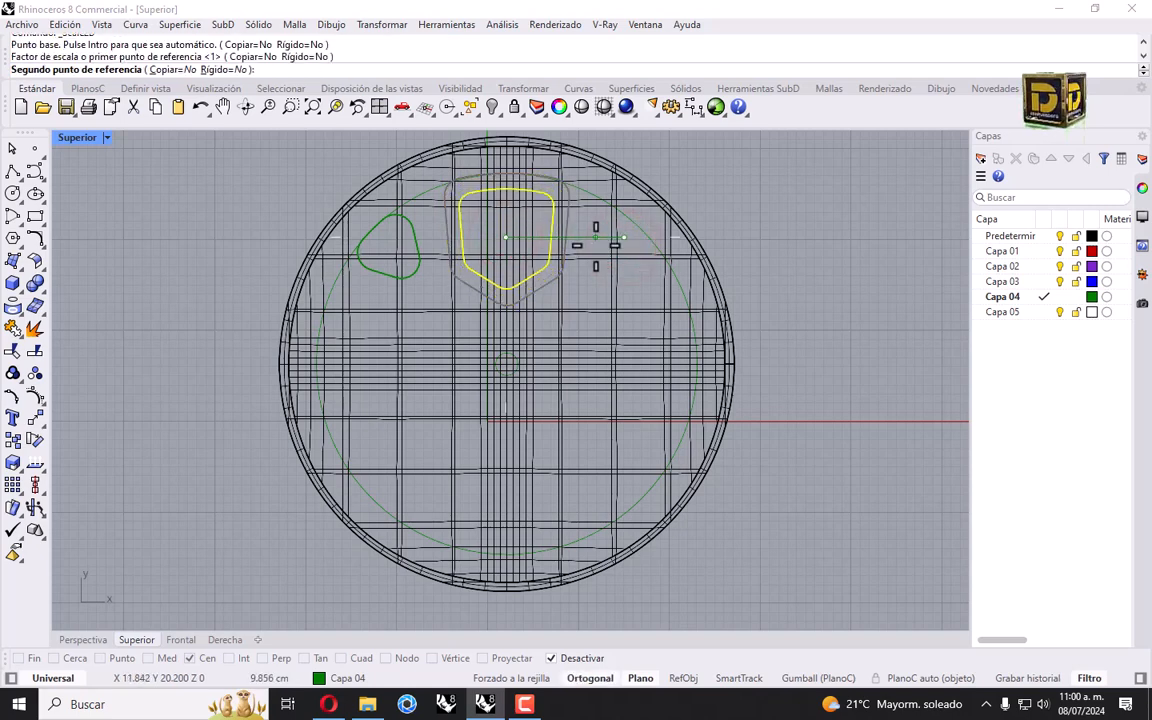
{"action": "left_click", "coordinate": [596, 245]}
Step: Move the central cut-out about 1.8 cm outward to the guide circle and shift the small one along the circle toward it
{"action": "left_click", "coordinate": [550, 255]}
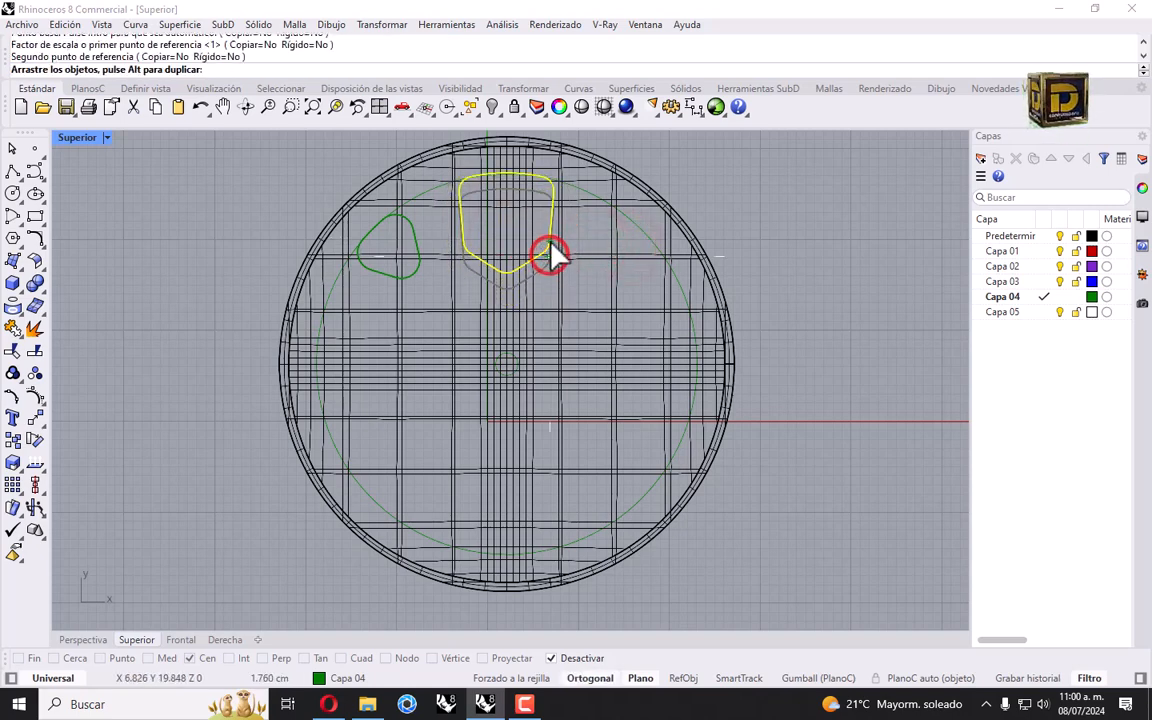
{"action": "left_click", "coordinate": [414, 236]}
{"action": "mouse_move", "coordinate": [423, 227]}
{"action": "left_mouse_down"}
{"action": "mouse_move", "coordinate": [412, 240]}
{"action": "mouse_move", "coordinate": [434, 227]}
{"action": "left_mouse_up"}
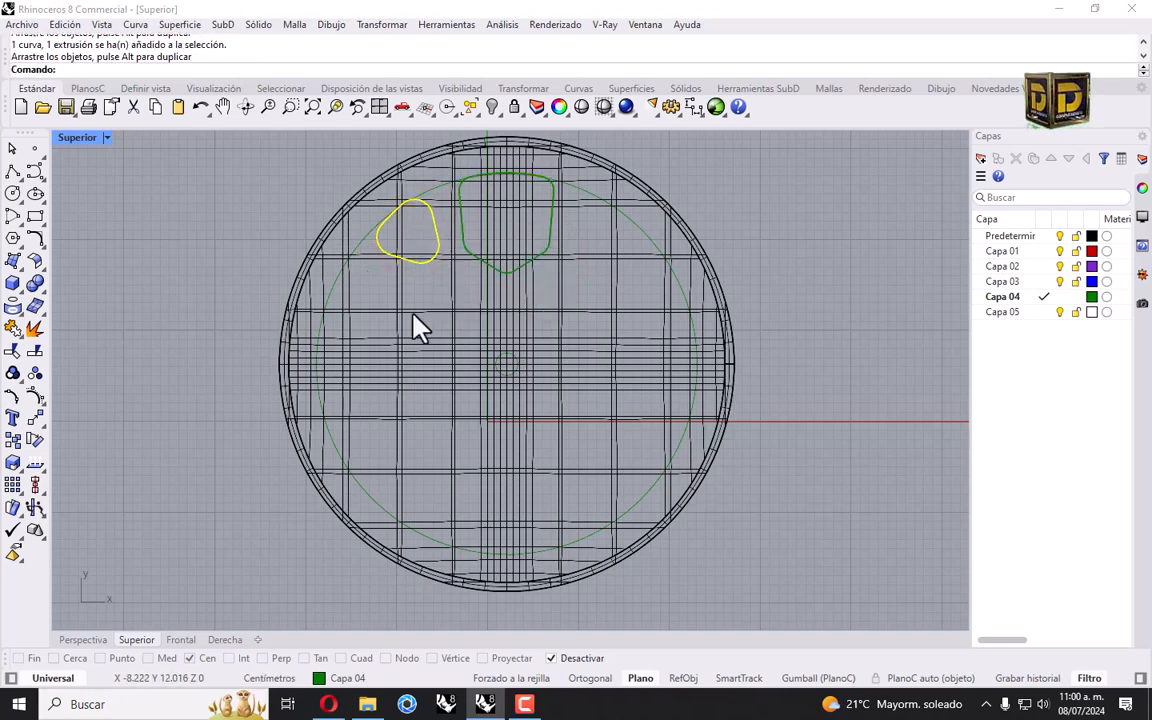
Step: Create a polar array of both cut-out profiles and their solids with 5 elements over 360° around the guide circle's centre
{"action": "scroll", "coordinate": [419, 298], "scroll_direction": "down", "scroll_amount": 3}
{"action": "left_click_drag", "start_coordinate": [368, 186], "coordinate": [539, 313]}
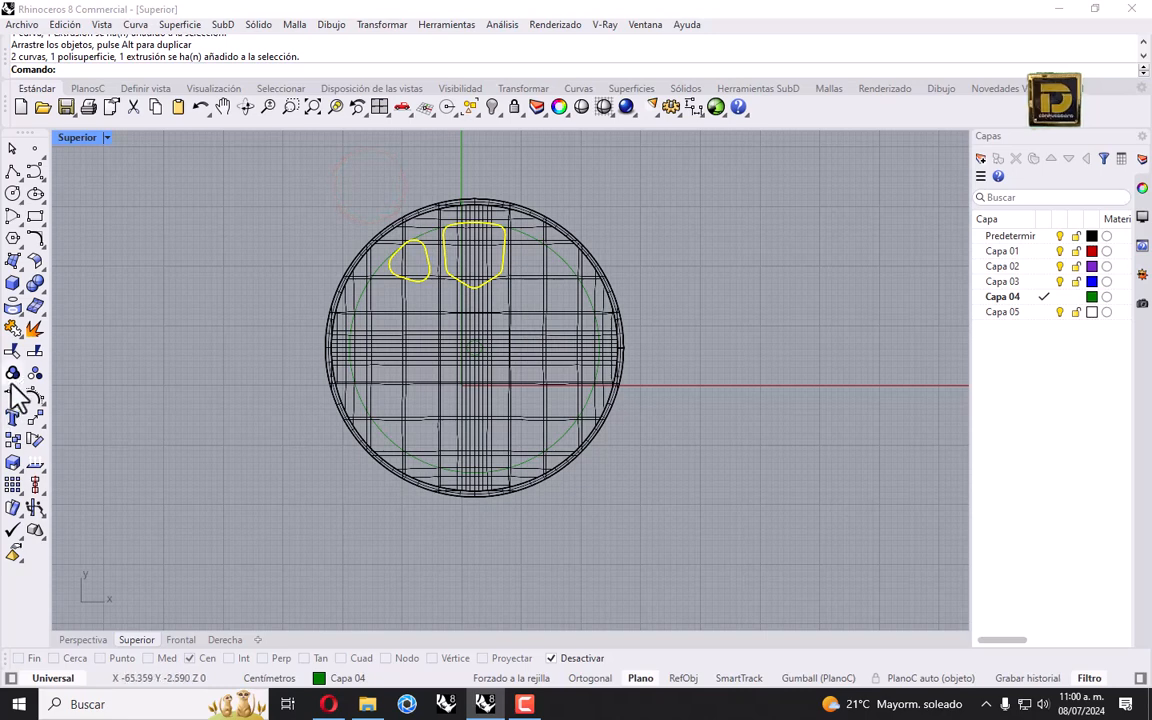
{"action": "left_click", "coordinate": [41, 436]}
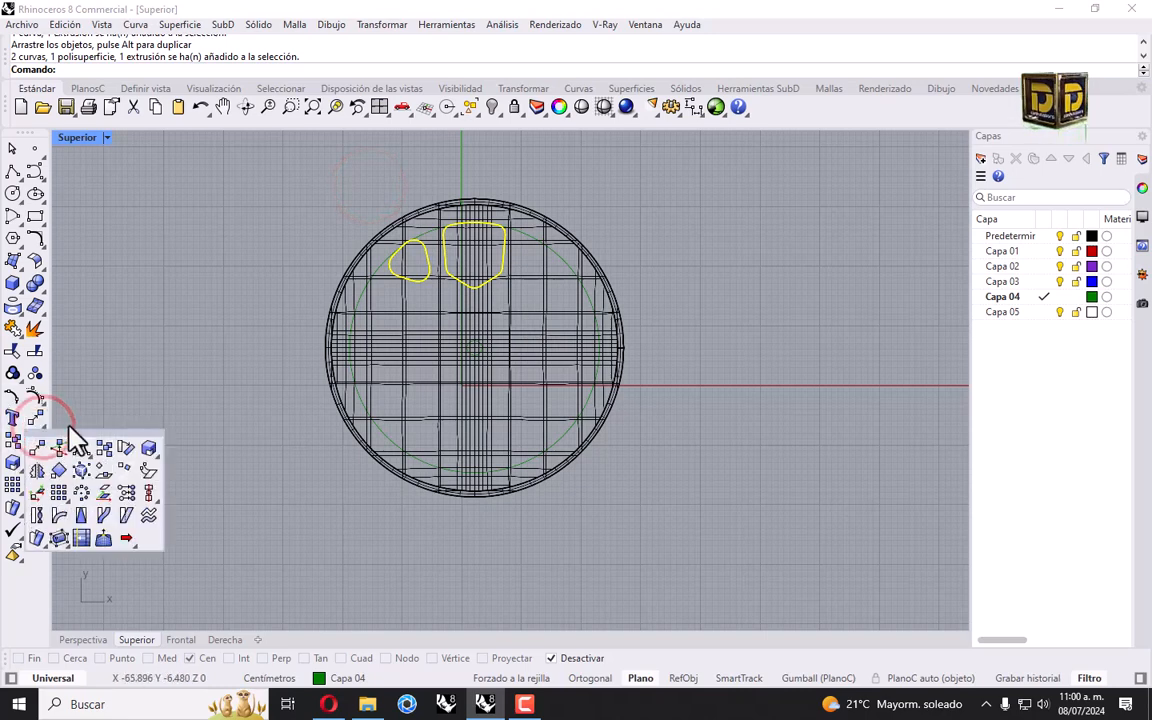
{"action": "left_click", "coordinate": [80, 492]}
{"action": "left_click", "coordinate": [558, 659]}
{"action": "left_click", "coordinate": [522, 448]}
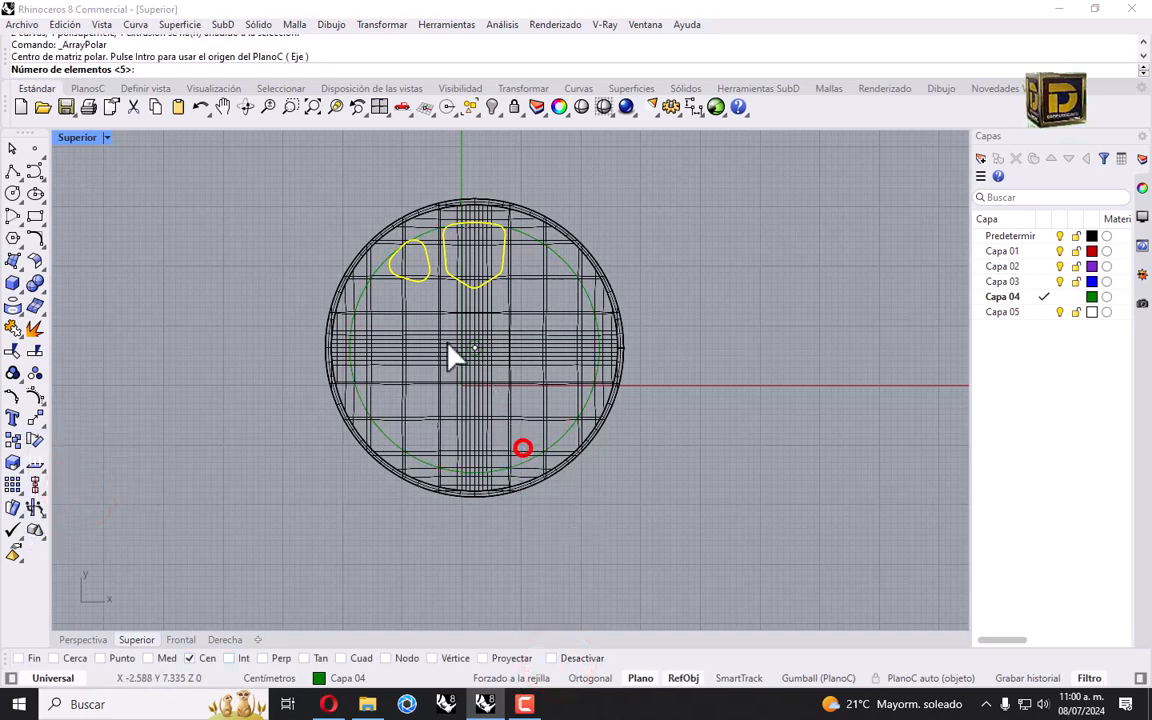
{"action": "key", "text": "Return"}
{"action": "key", "text": "Return"}
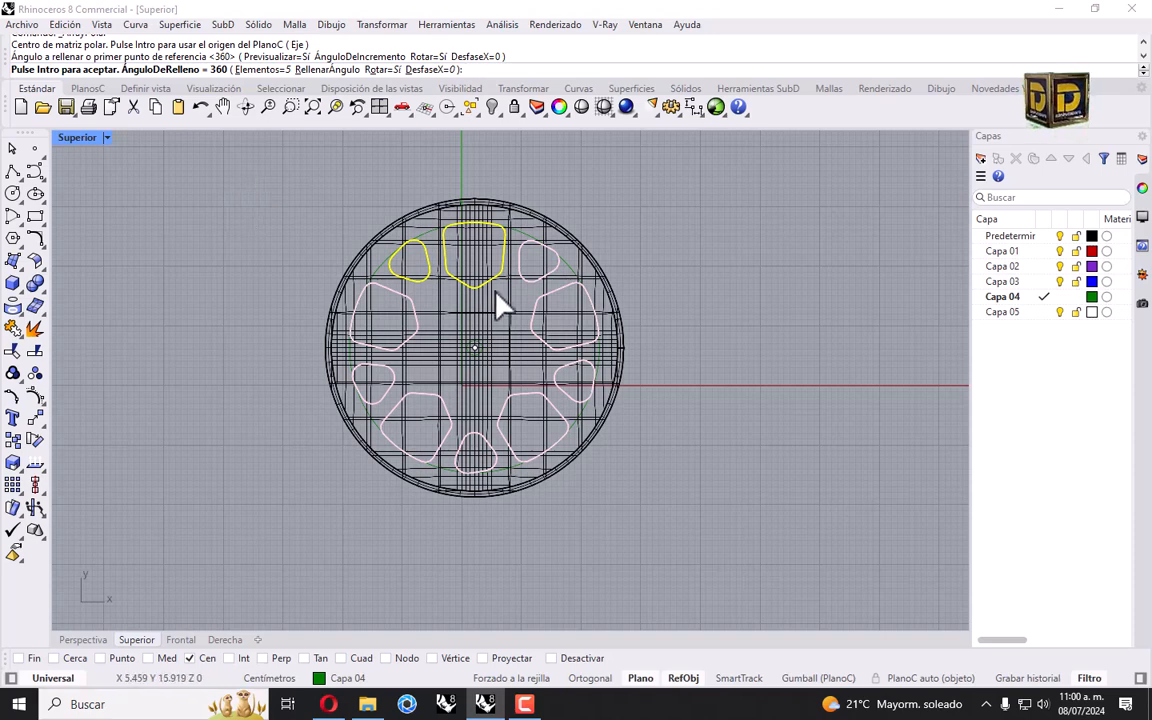
{"action": "scroll", "coordinate": [497, 304], "scroll_direction": "up", "scroll_amount": 3}
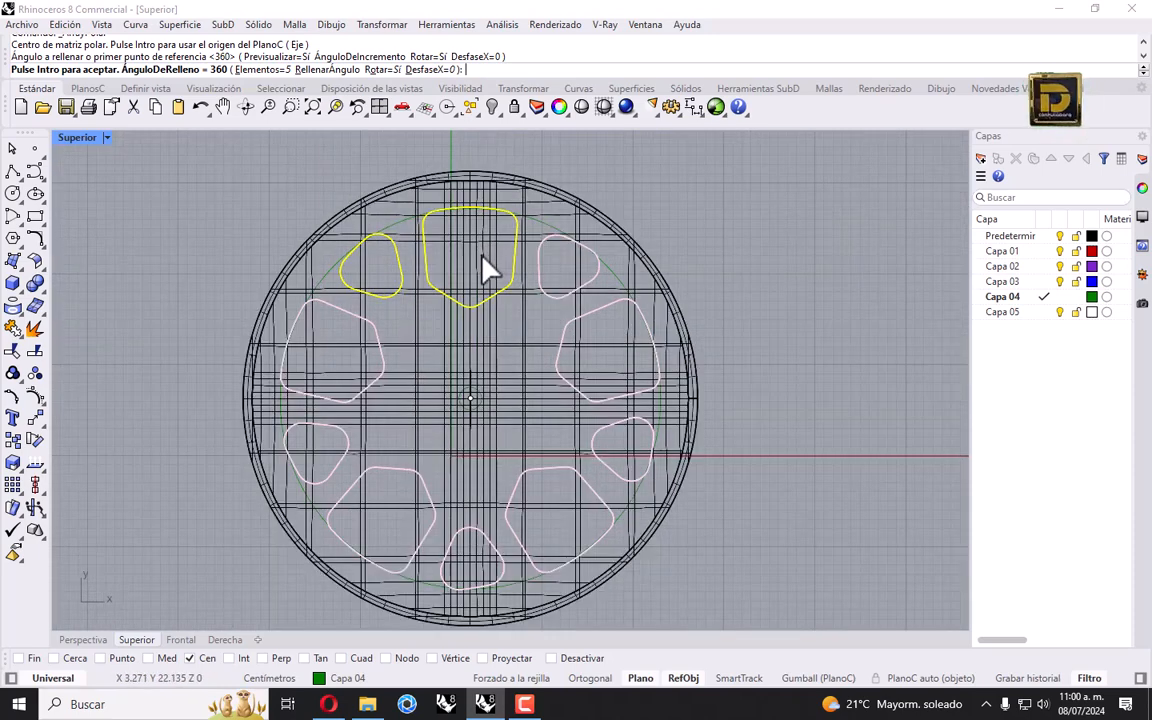
{"action": "key", "text": "Return"}
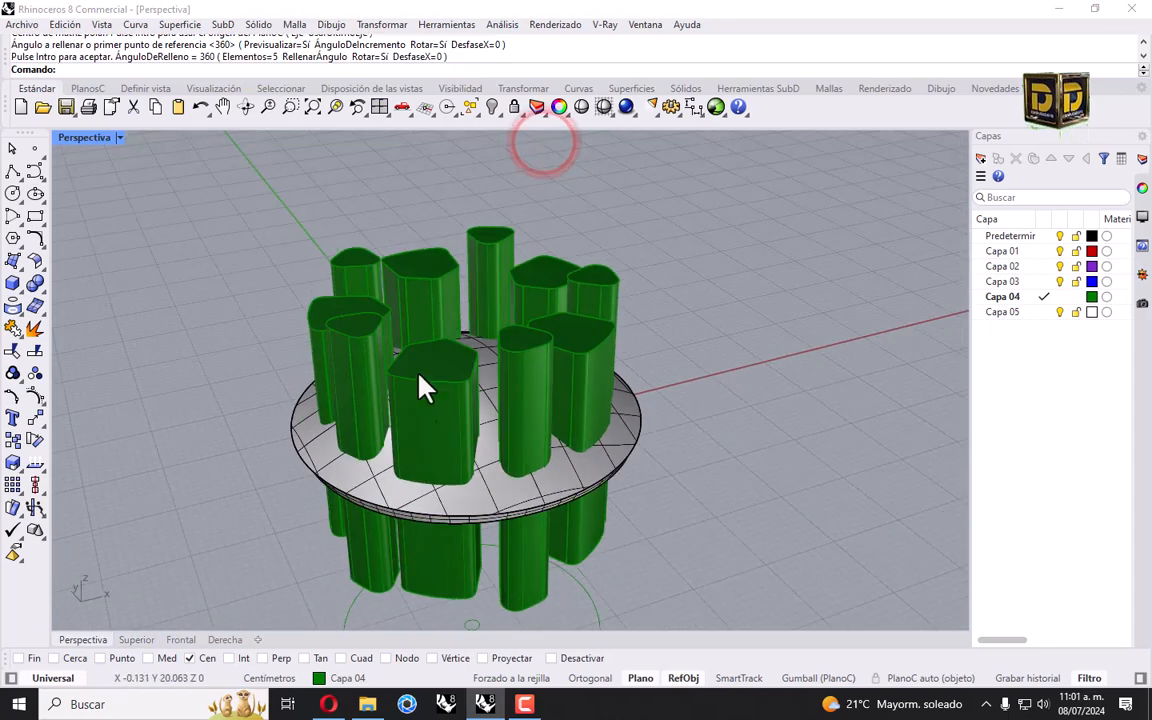
Step: Subtract all the arrayed solids from the dome with a Boolean difference, deleting the cutting solids
{"action": "scroll", "coordinate": [430, 358], "scroll_direction": "up", "scroll_amount": 3}
{"action": "left_click", "coordinate": [560, 505]}
{"action": "right_click_drag", "start_coordinate": [560, 505], "coordinate": [518, 428]}
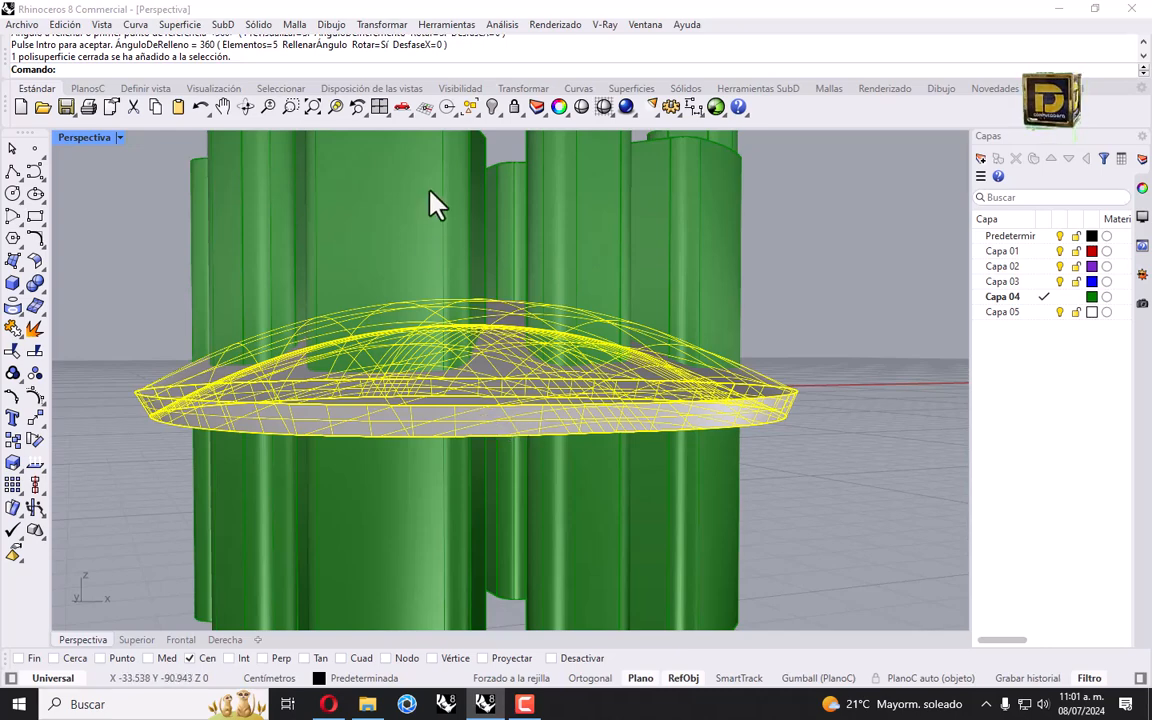
{"action": "scroll", "coordinate": [453, 365], "scroll_direction": "down", "scroll_amount": 4}
{"action": "right_click_drag", "start_coordinate": [453, 365], "coordinate": [231, 355]}
{"action": "left_click", "coordinate": [224, 339]}
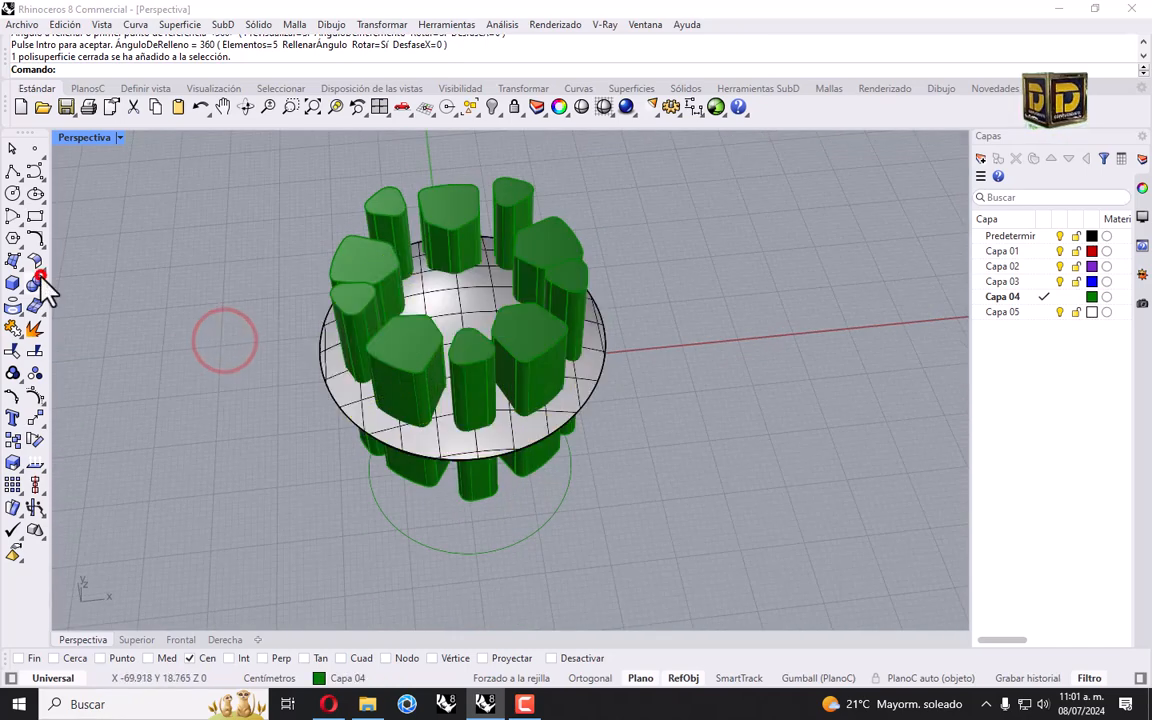
{"action": "left_click", "coordinate": [42, 279]}
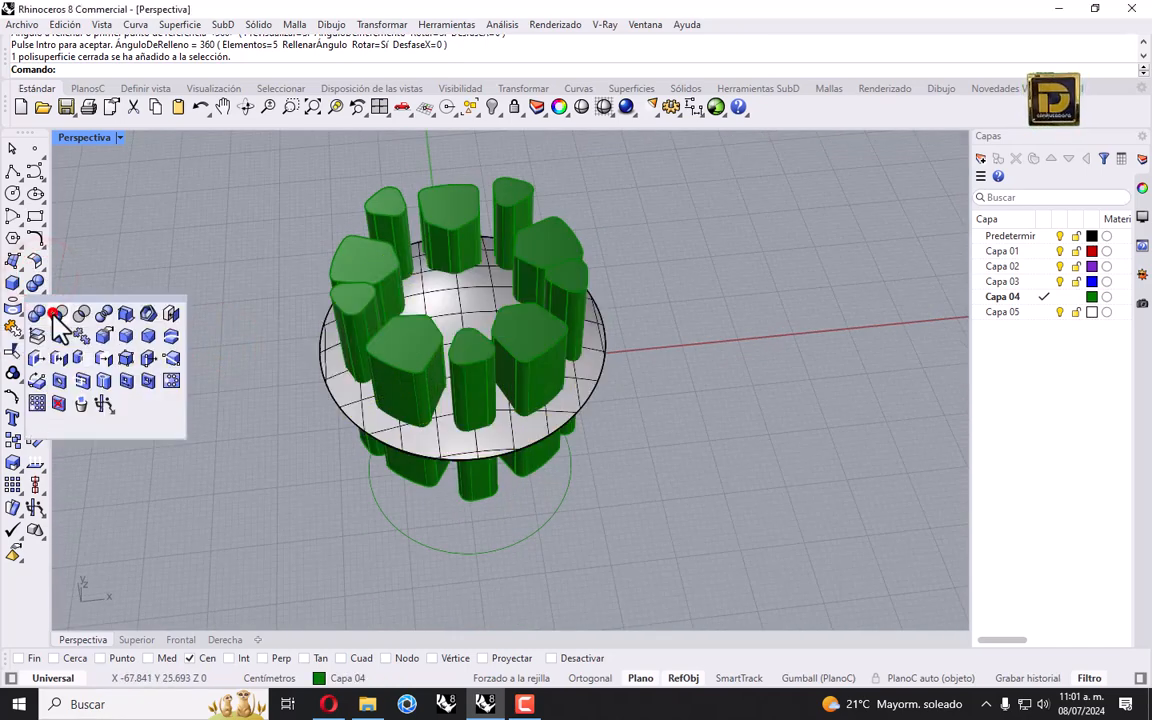
{"action": "left_click", "coordinate": [56, 313]}
{"action": "left_click", "coordinate": [47, 287]}
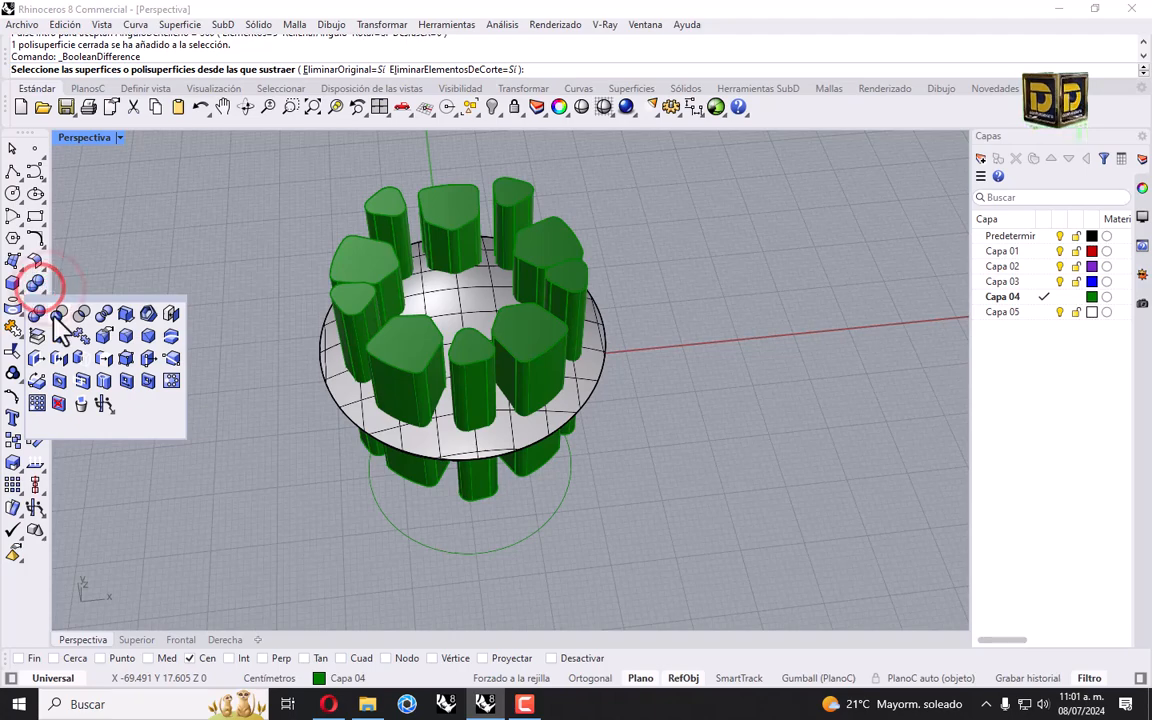
{"action": "left_click", "coordinate": [56, 316]}
{"action": "left_click", "coordinate": [432, 437]}
{"action": "right_click", "coordinate": [442, 450]}
{"action": "right_click_drag", "start_coordinate": [442, 450], "coordinate": [640, 437]}
{"action": "left_click_drag", "start_coordinate": [640, 437], "coordinate": [265, 548]}
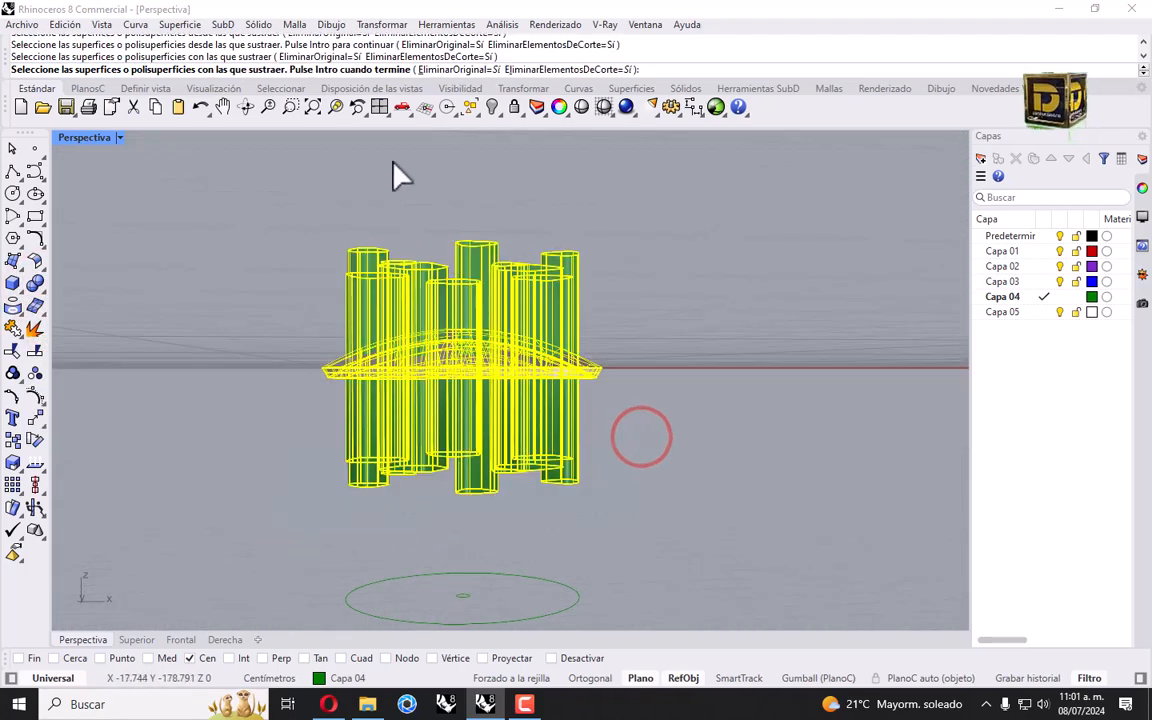
{"action": "key", "text": "Return"}
{"action": "right_click_drag", "start_coordinate": [533, 320], "coordinate": [470, 348]}
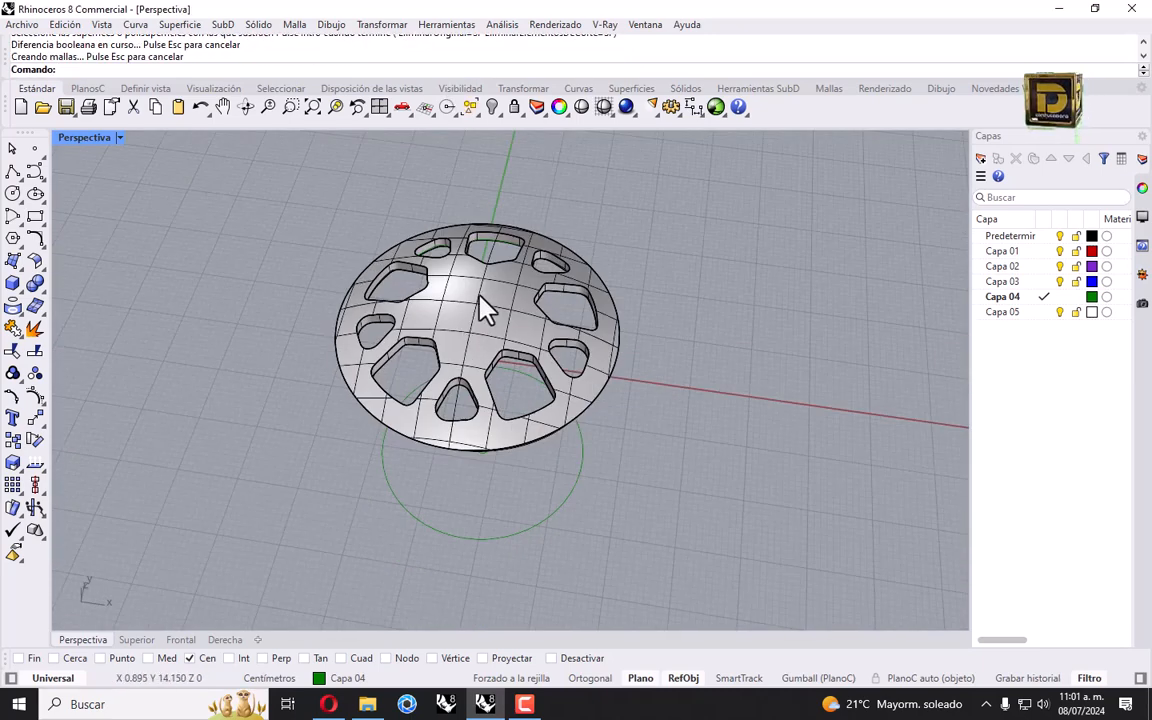
Step: Extrude the small circle at the dome's centre to both sides as a capped solid cylinder reaching past the dome's top
{"action": "double_click", "coordinate": [87, 139]}
{"action": "scroll", "coordinate": [255, 298], "scroll_direction": "down", "scroll_amount": 6}
{"action": "scroll", "coordinate": [245, 300], "scroll_direction": "up", "scroll_amount": 8}
{"action": "scroll", "coordinate": [330, 275], "scroll_direction": "up", "scroll_amount": 5}
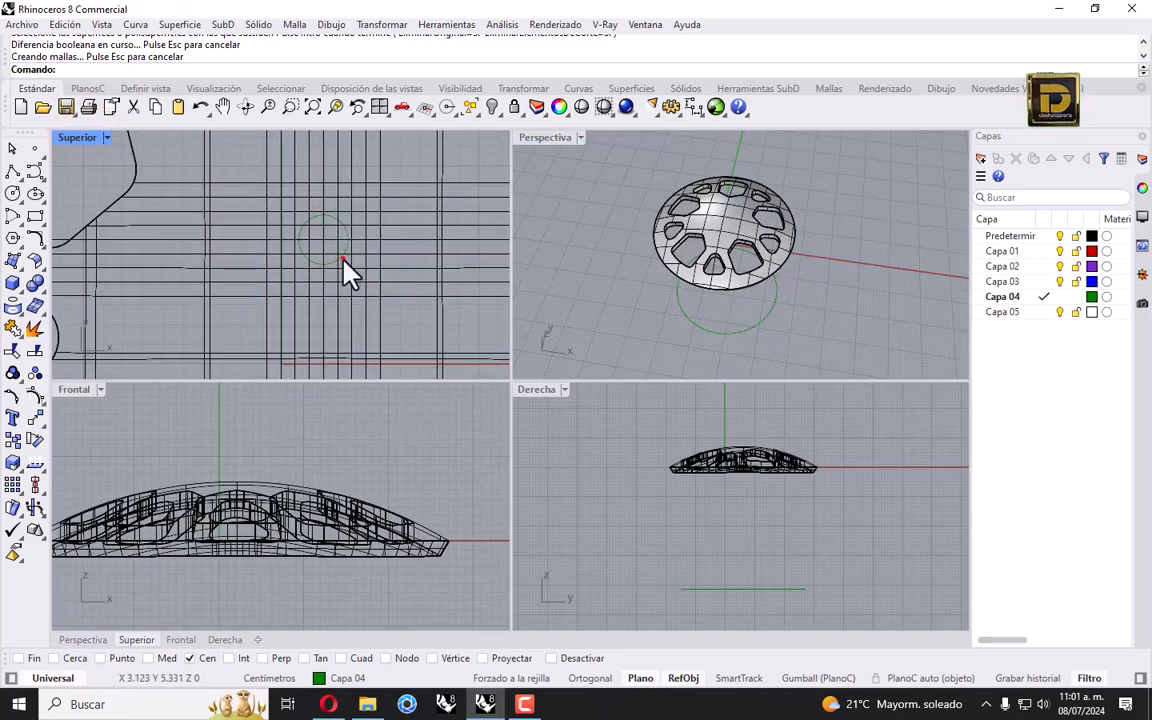
{"action": "left_click", "coordinate": [343, 259]}
{"action": "left_click", "coordinate": [15, 287]}
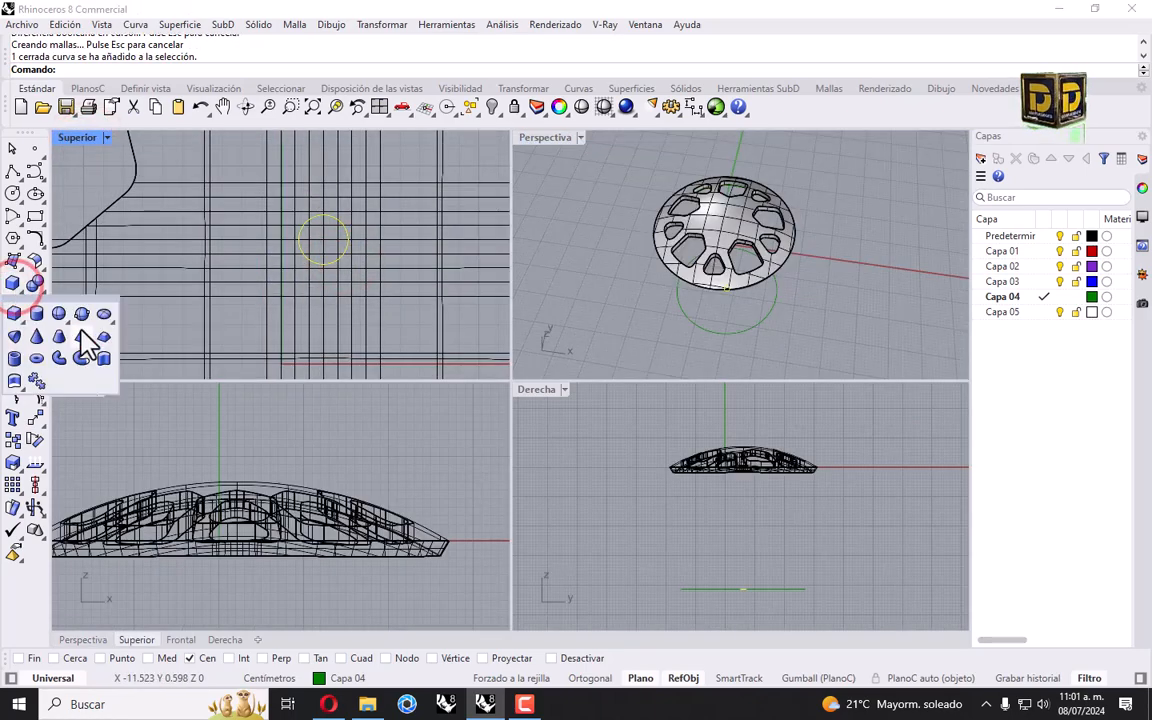
{"action": "left_click", "coordinate": [99, 355]}
{"action": "left_click", "coordinate": [254, 416]}
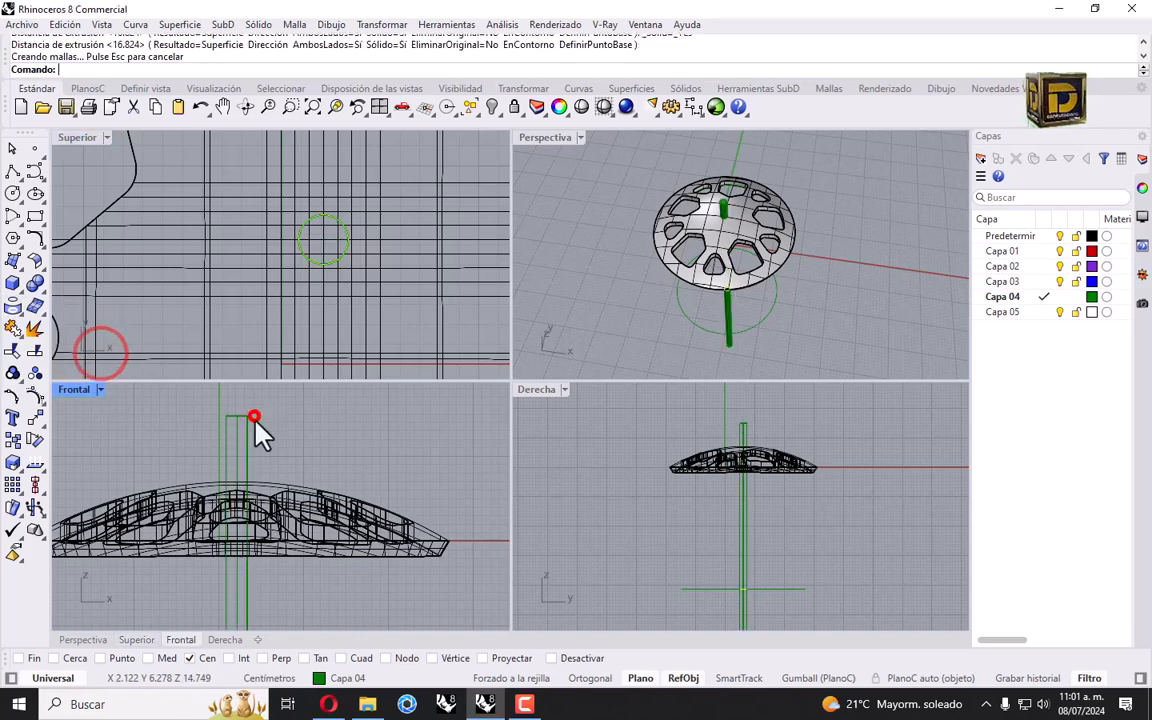
{"action": "left_click", "coordinate": [612, 275]}
Step: Subtract the thin central cylinder from the dome with a Boolean difference, deleting the cutting solid
{"action": "left_click", "coordinate": [42, 288]}
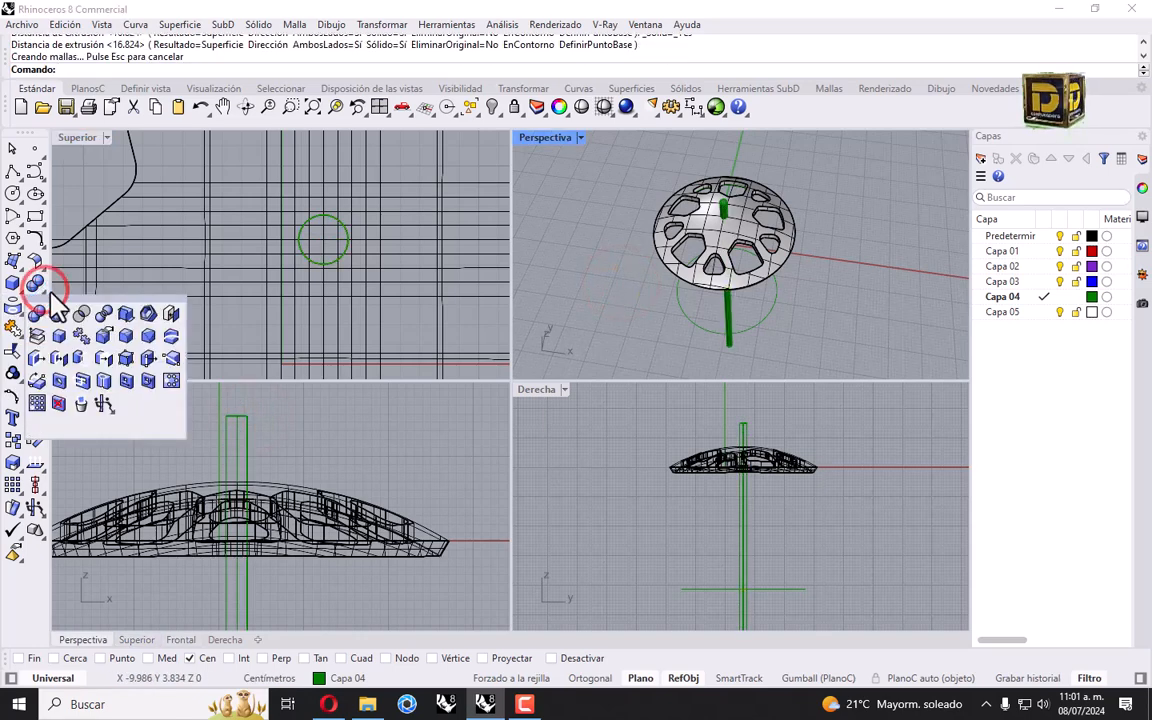
{"action": "left_click", "coordinate": [59, 314]}
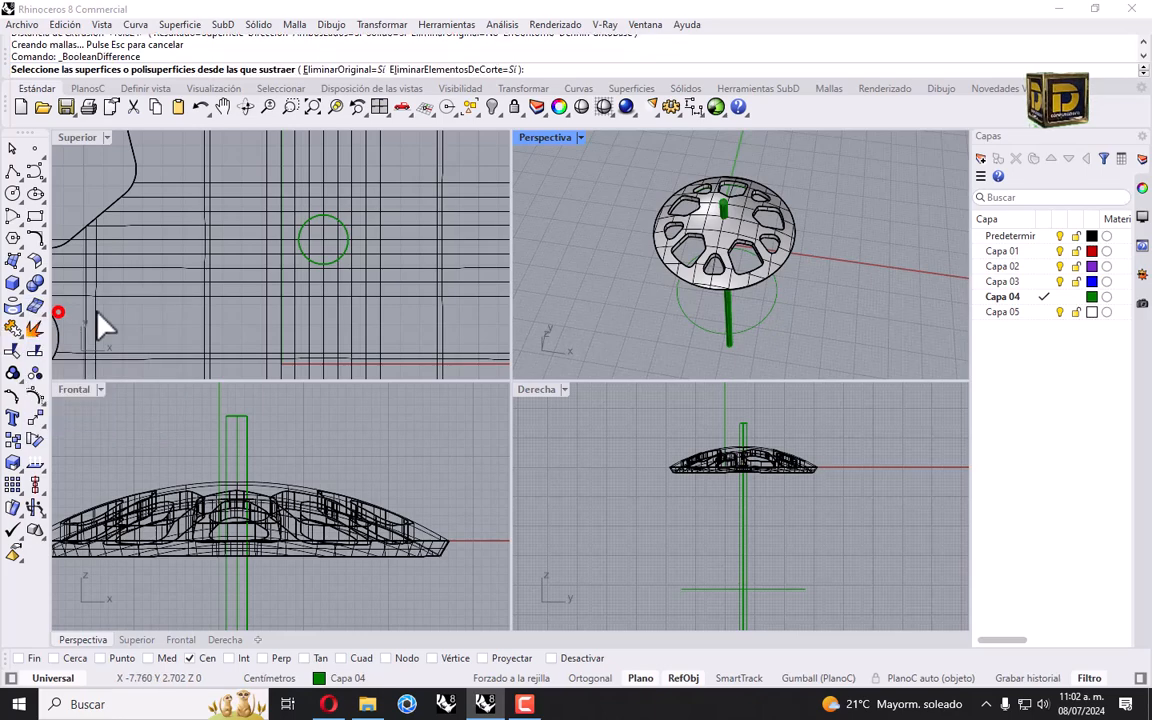
{"action": "left_click", "coordinate": [724, 208]}
{"action": "key", "text": "Return"}
{"action": "right_click", "coordinate": [720, 203]}
{"action": "scroll", "coordinate": [729, 213], "scroll_direction": "up", "scroll_amount": 9}
{"action": "scroll", "coordinate": [686, 217], "scroll_direction": "down", "scroll_amount": 6}
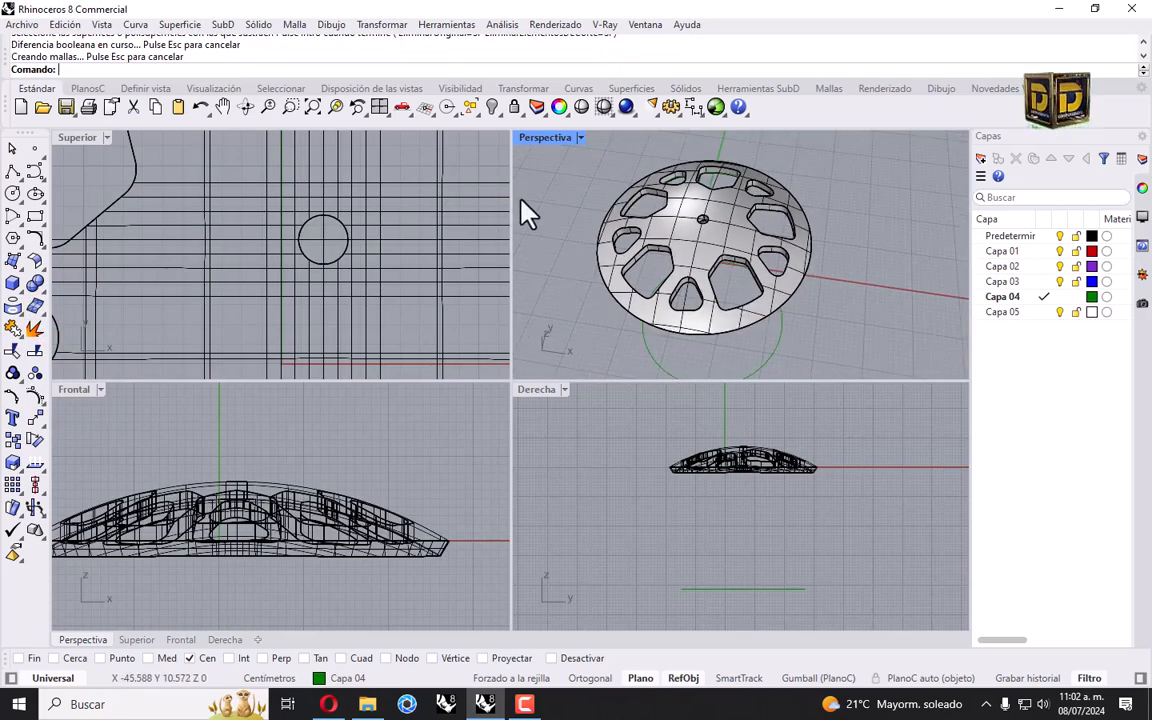
Step: Fillet all edges of the perforated dome with a radius of 0.9 cm
{"action": "left_click", "coordinate": [38, 289]}
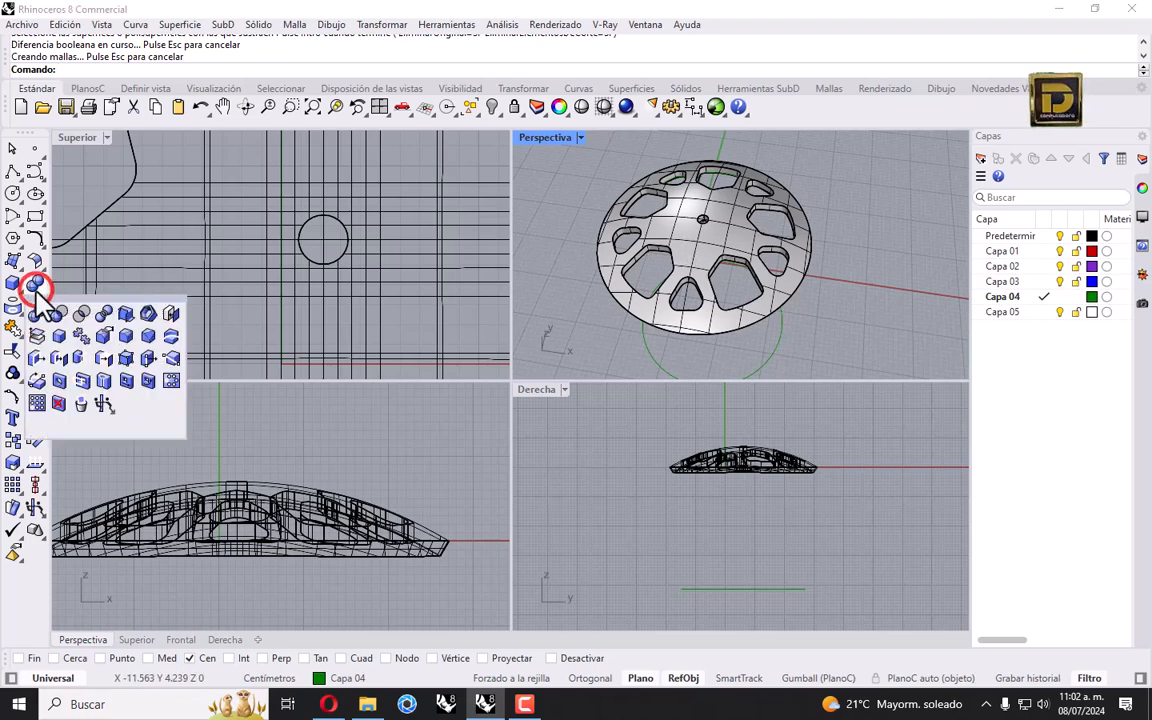
{"action": "left_click", "coordinate": [125, 336]}
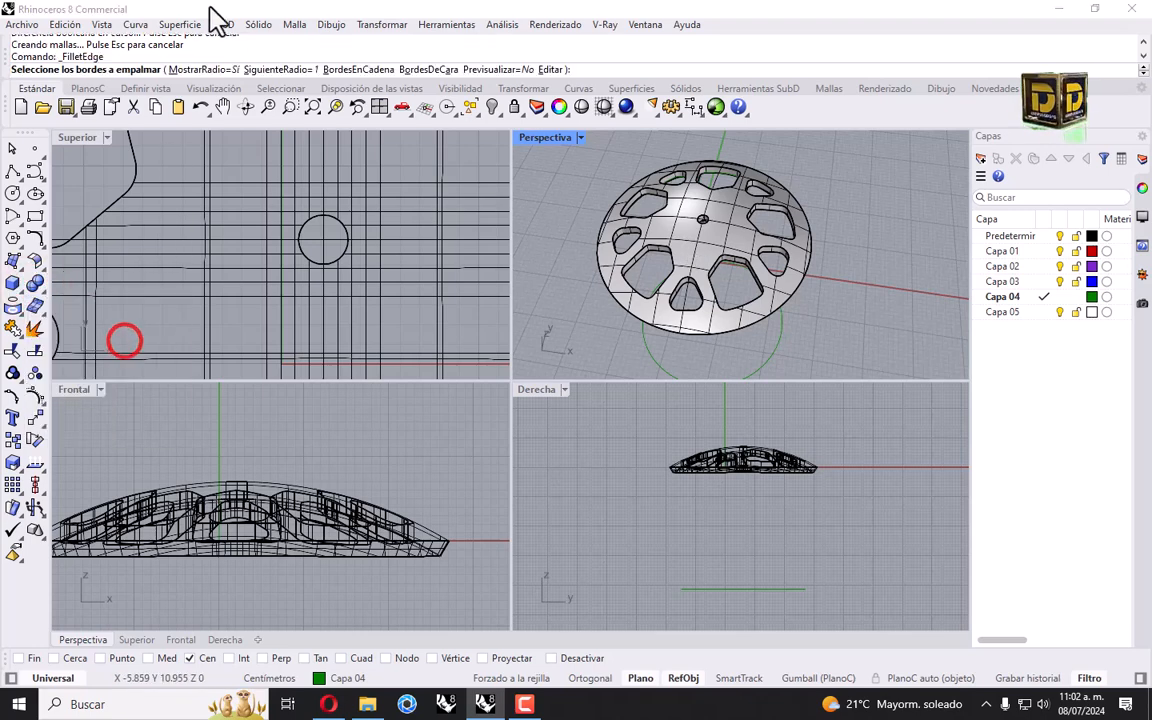
{"action": "left_click", "coordinate": [273, 72]}
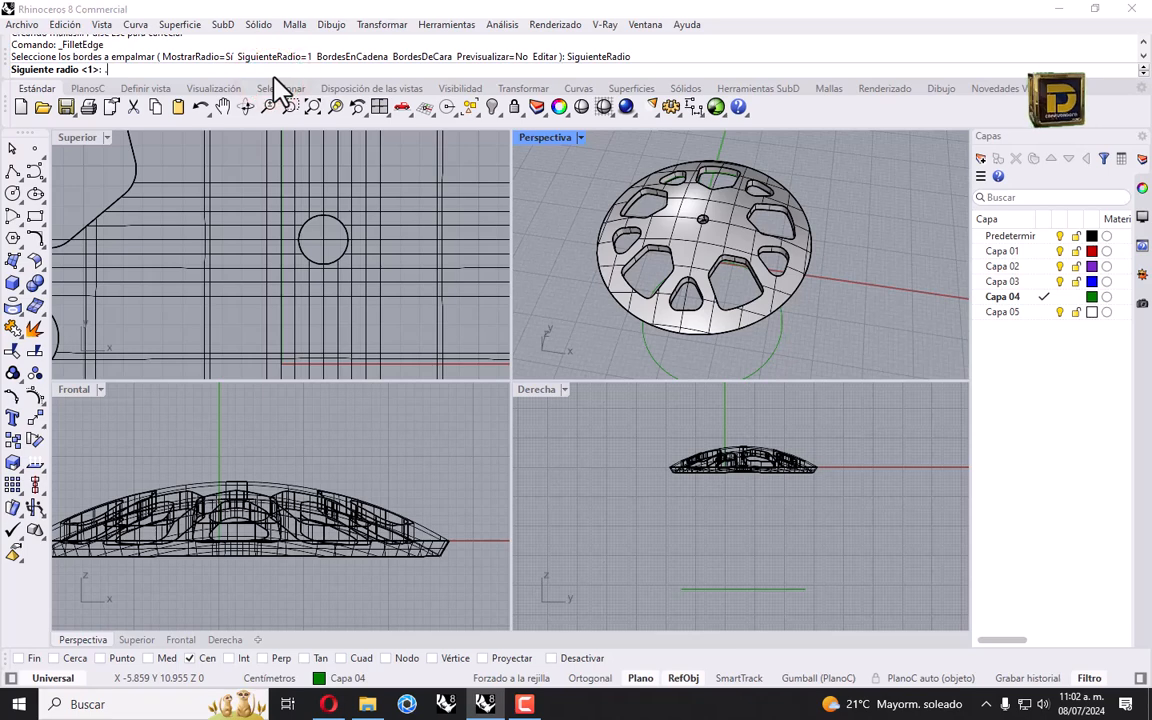
{"action": "key", "text": "Return"}
{"action": "scroll", "coordinate": [680, 205], "scroll_direction": "down", "scroll_amount": 3}
{"action": "left_click_drag", "start_coordinate": [581, 157], "coordinate": [820, 322]}
{"action": "key", "text": "Return"}
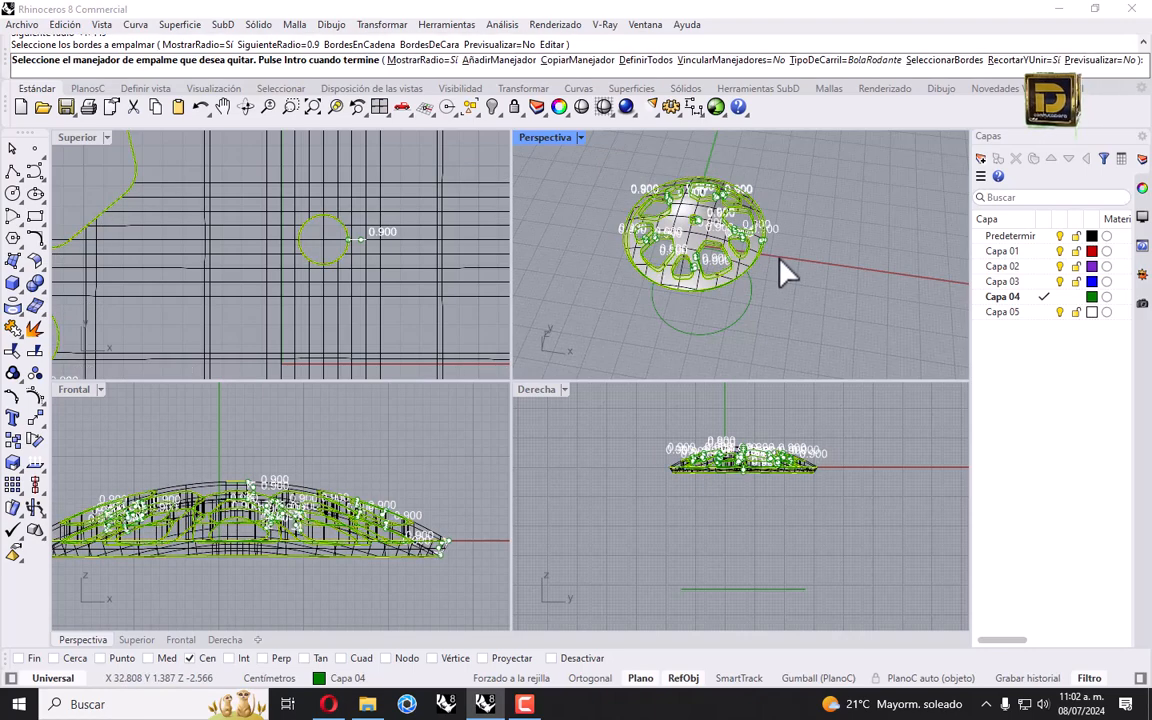
{"action": "key", "text": "Return"}
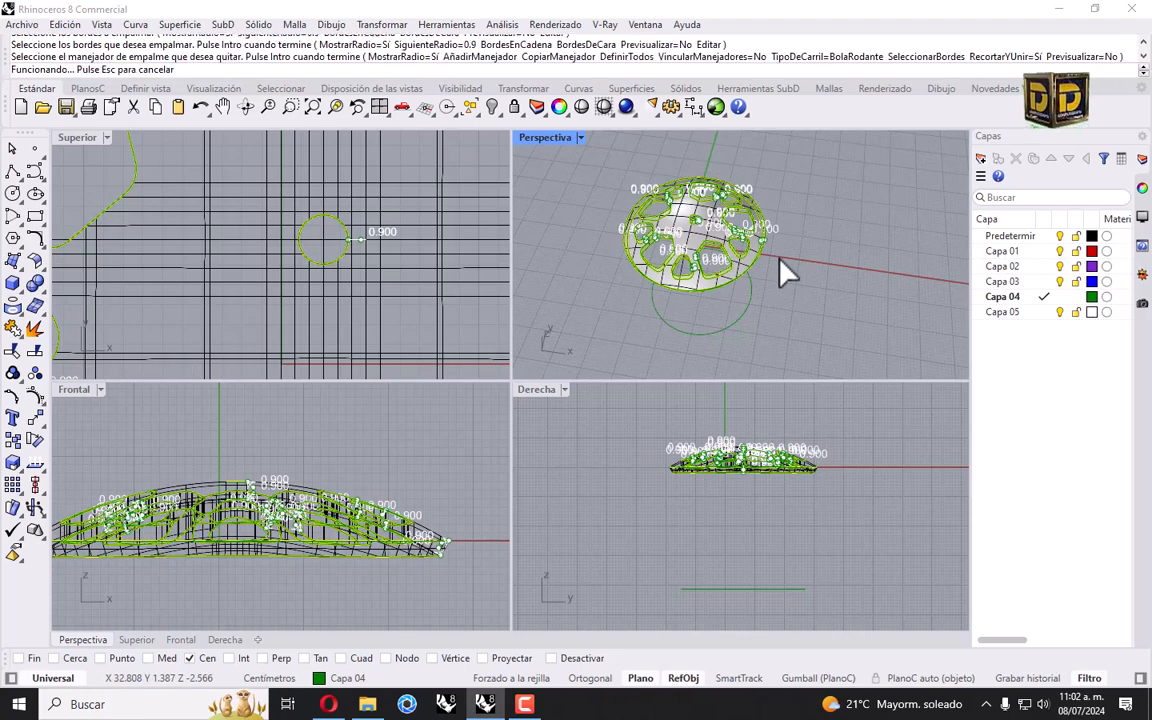
Step: Examine the rounded edges of the openings, centre hole and rim from several angles in the enlarged perspective view
{"action": "double_click", "coordinate": [540, 140]}
{"action": "scroll", "coordinate": [458, 381], "scroll_direction": "up", "scroll_amount": 5}
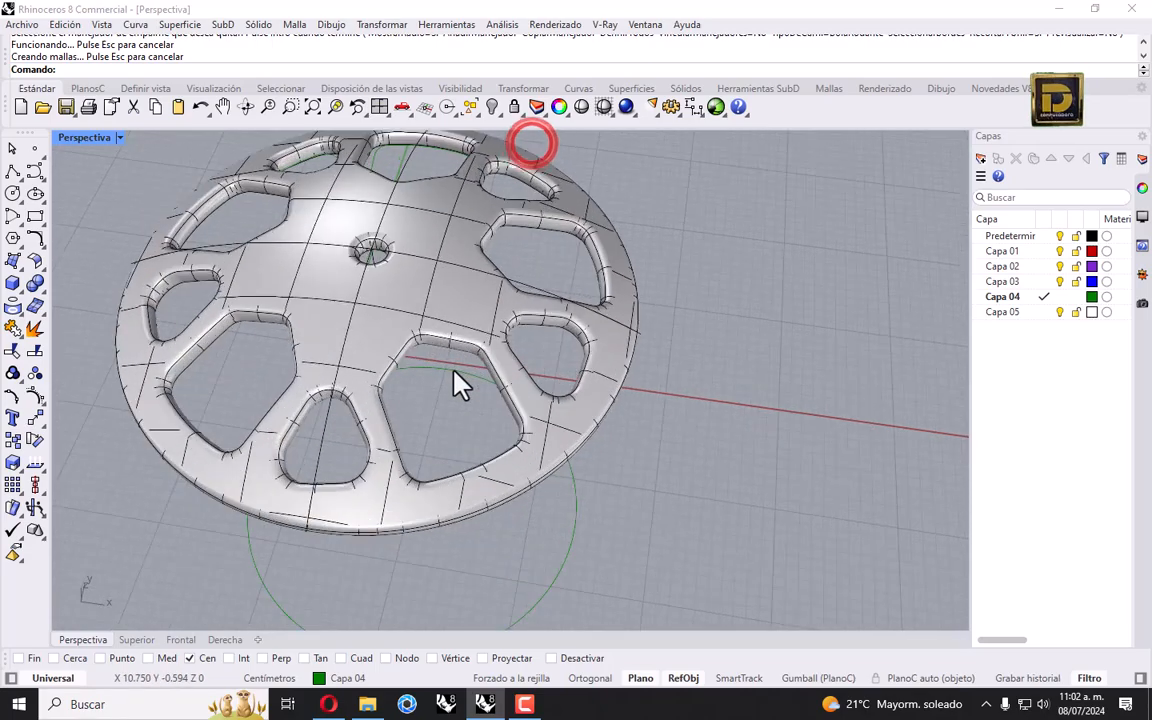
{"action": "right_click_drag", "start_coordinate": [452, 385], "coordinate": [514, 380]}
{"action": "scroll", "coordinate": [510, 385], "scroll_direction": "down", "scroll_amount": 5}
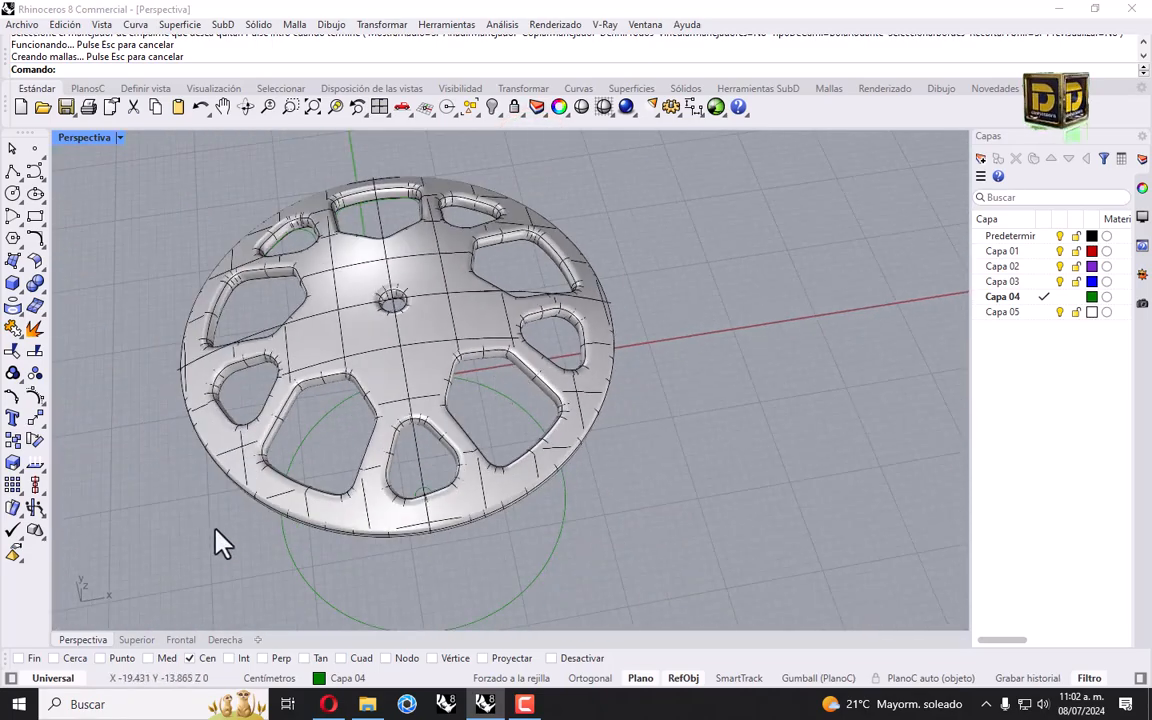
{"action": "right_click_drag", "start_coordinate": [232, 432], "coordinate": [419, 385]}
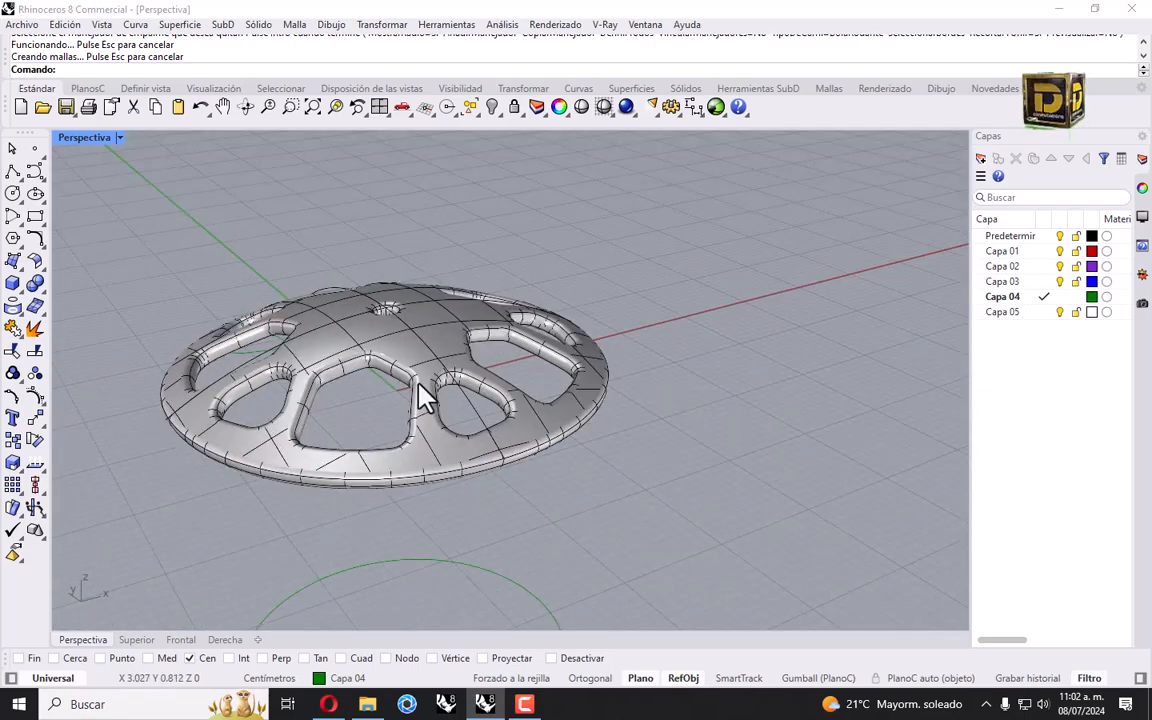
{"action": "scroll", "coordinate": [419, 384], "scroll_direction": "up", "scroll_amount": 4}
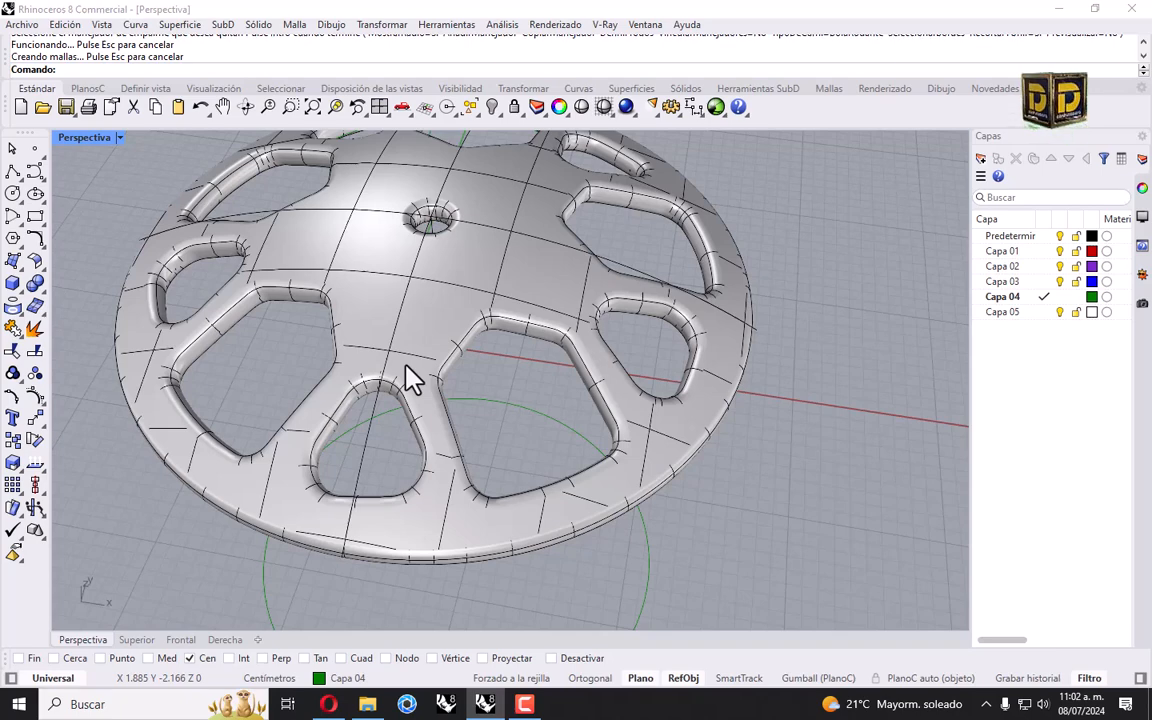
{"action": "scroll", "coordinate": [399, 507], "scroll_direction": "down", "scroll_amount": 2}
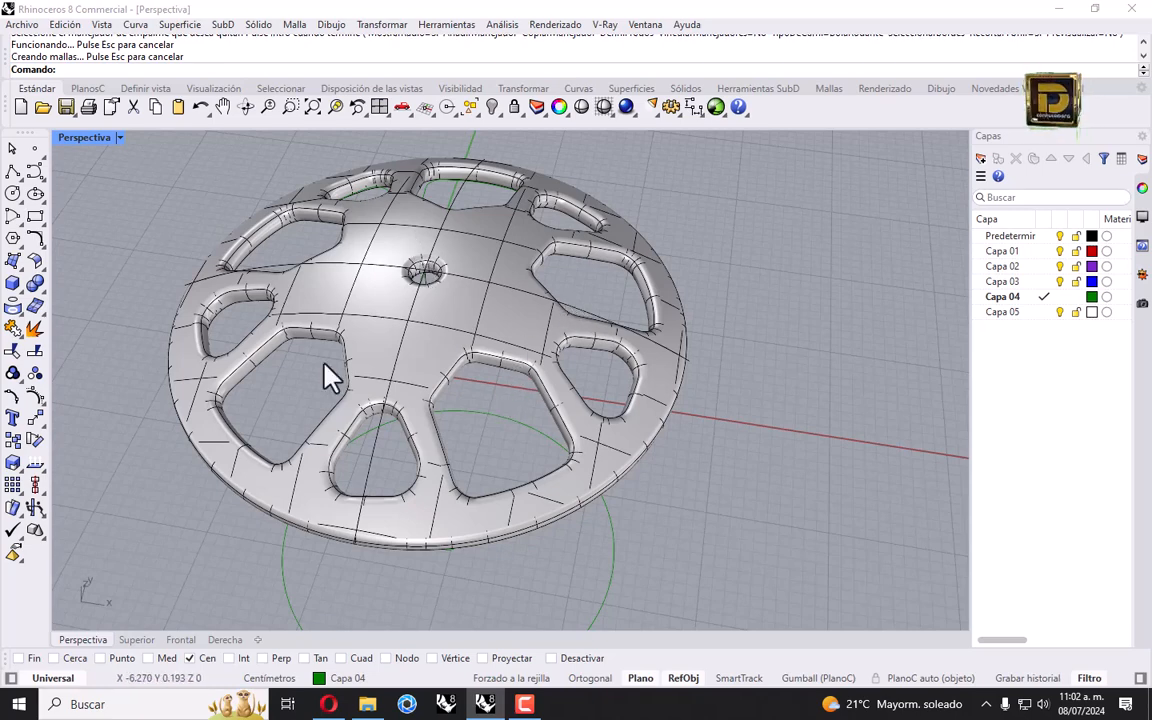
{"action": "right_click_drag", "start_coordinate": [321, 468], "coordinate": [364, 353]}
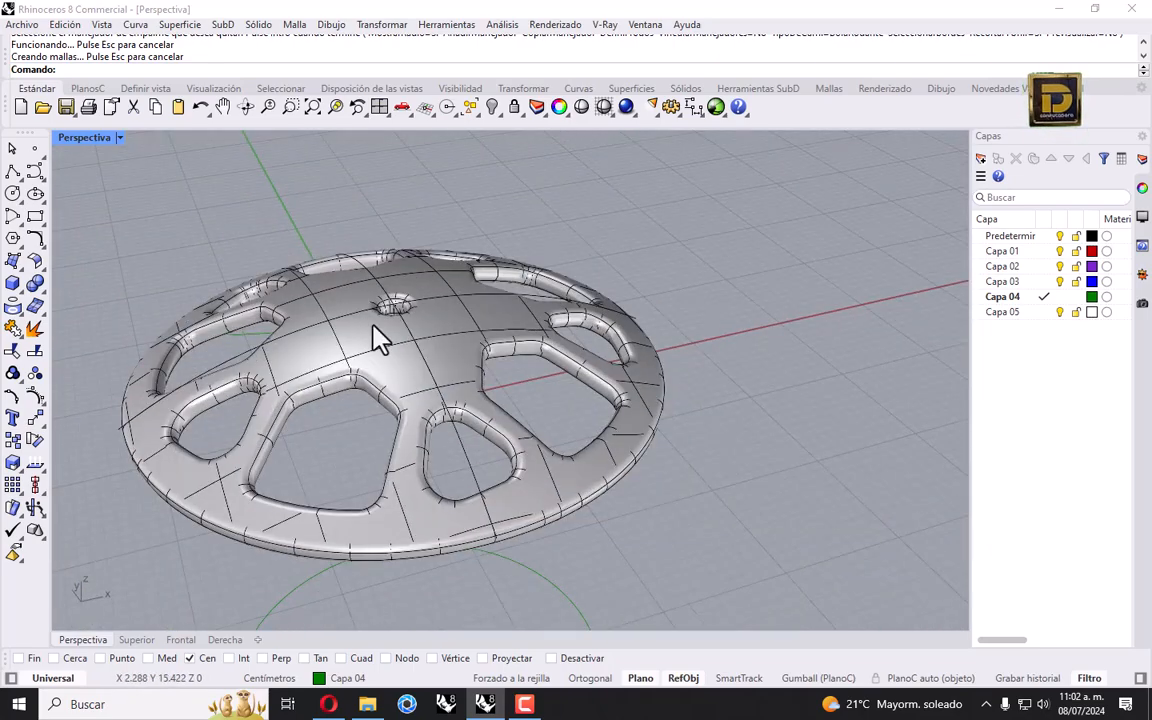
{"action": "right_click_drag", "start_coordinate": [380, 338], "coordinate": [452, 282]}
{"action": "scroll", "coordinate": [398, 378], "scroll_direction": "up", "scroll_amount": 3}
{"action": "scroll", "coordinate": [404, 334], "scroll_direction": "down", "scroll_amount": 3}
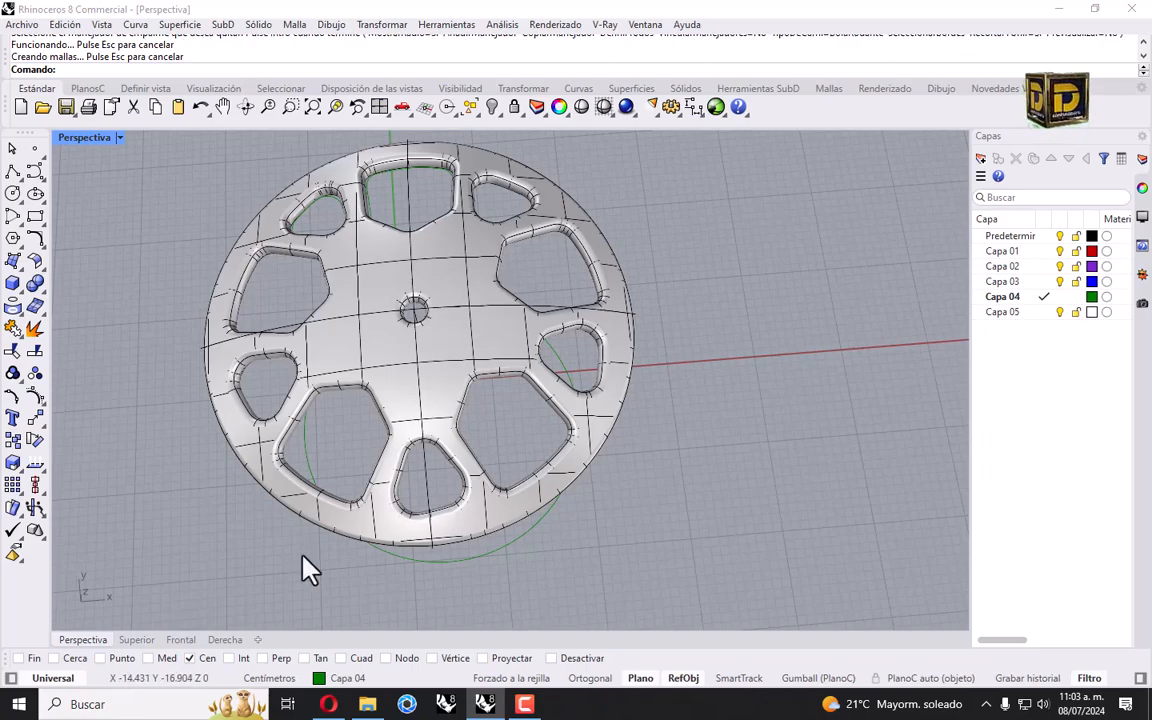
{"action": "right_click_drag", "start_coordinate": [480, 385], "coordinate": [487, 288]}
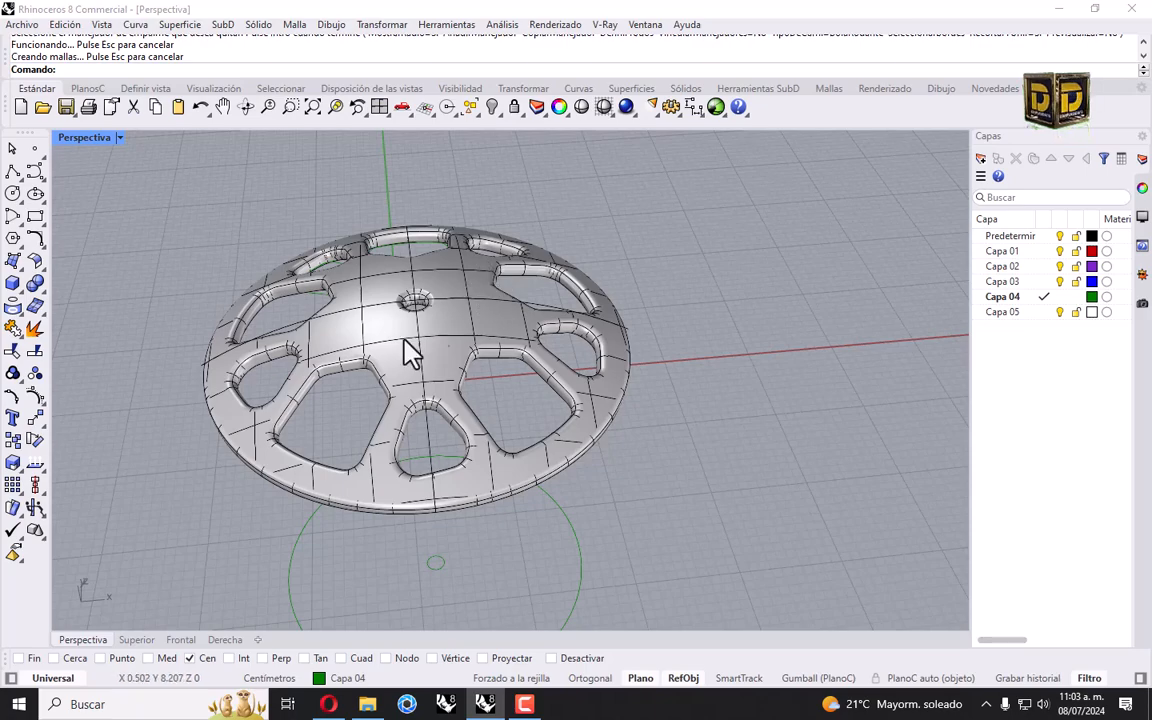
Step: Check the filleted dome for naked edges with the edge analysis, closing the analysis at the end
{"action": "left_click", "coordinate": [378, 322]}
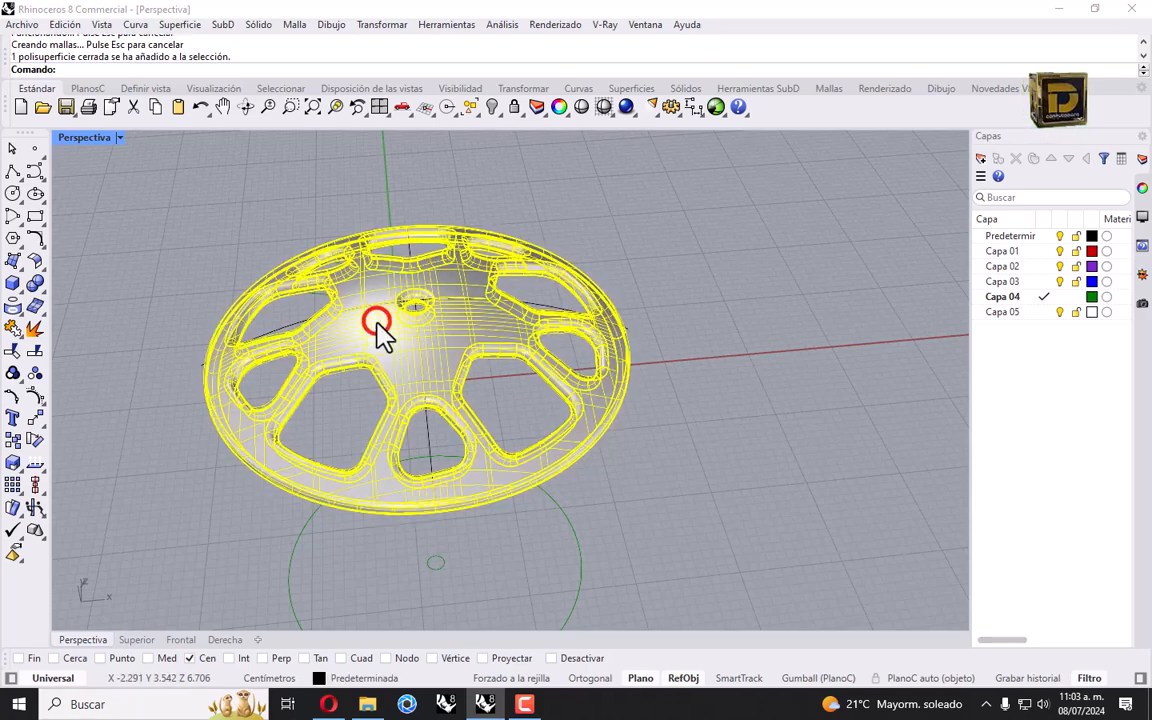
{"action": "left_click", "coordinate": [36, 462]}
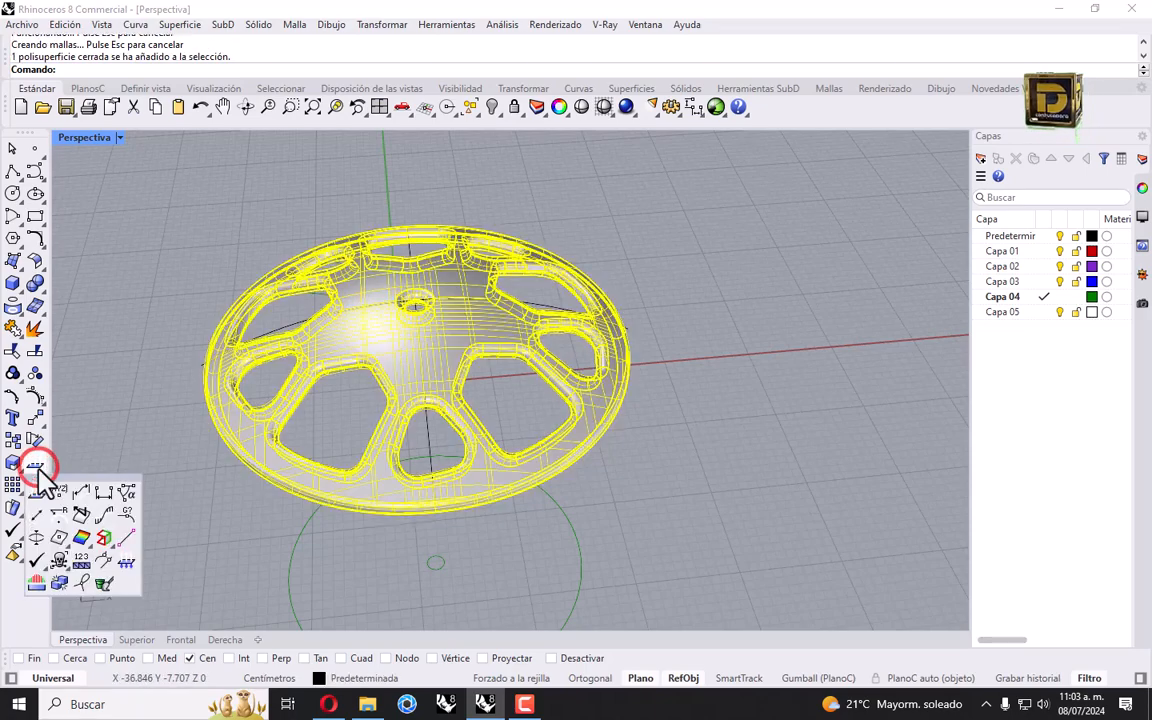
{"action": "left_click", "coordinate": [100, 545]}
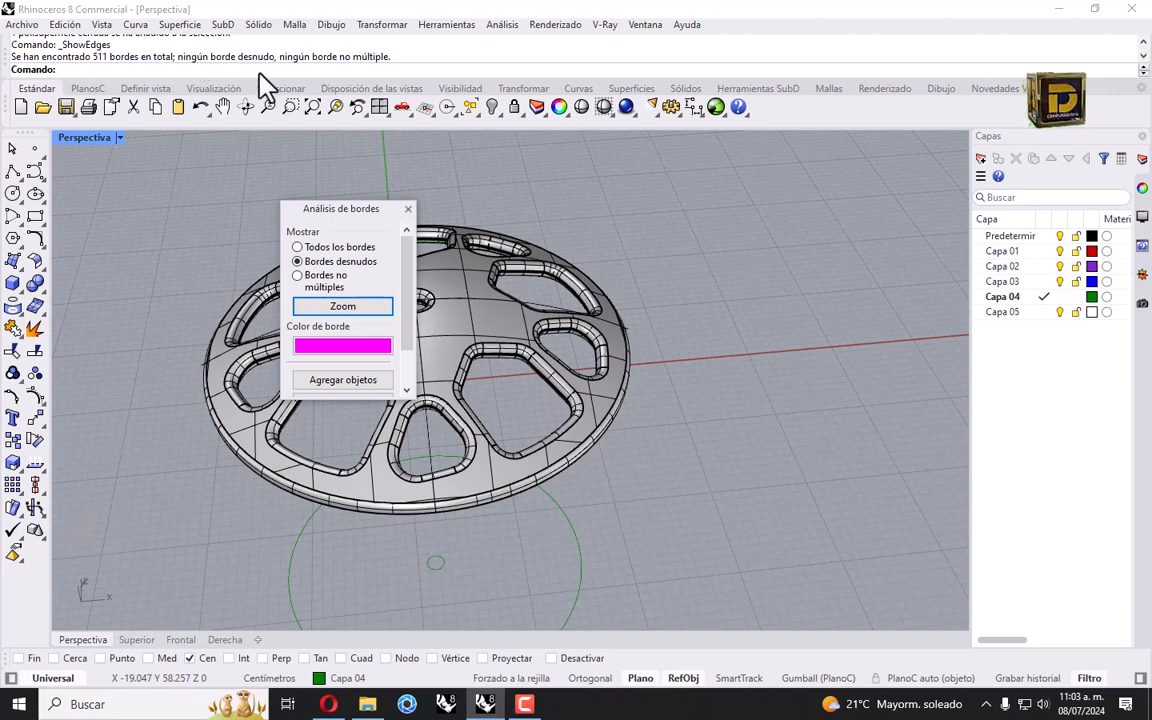
{"action": "left_click", "coordinate": [408, 208]}
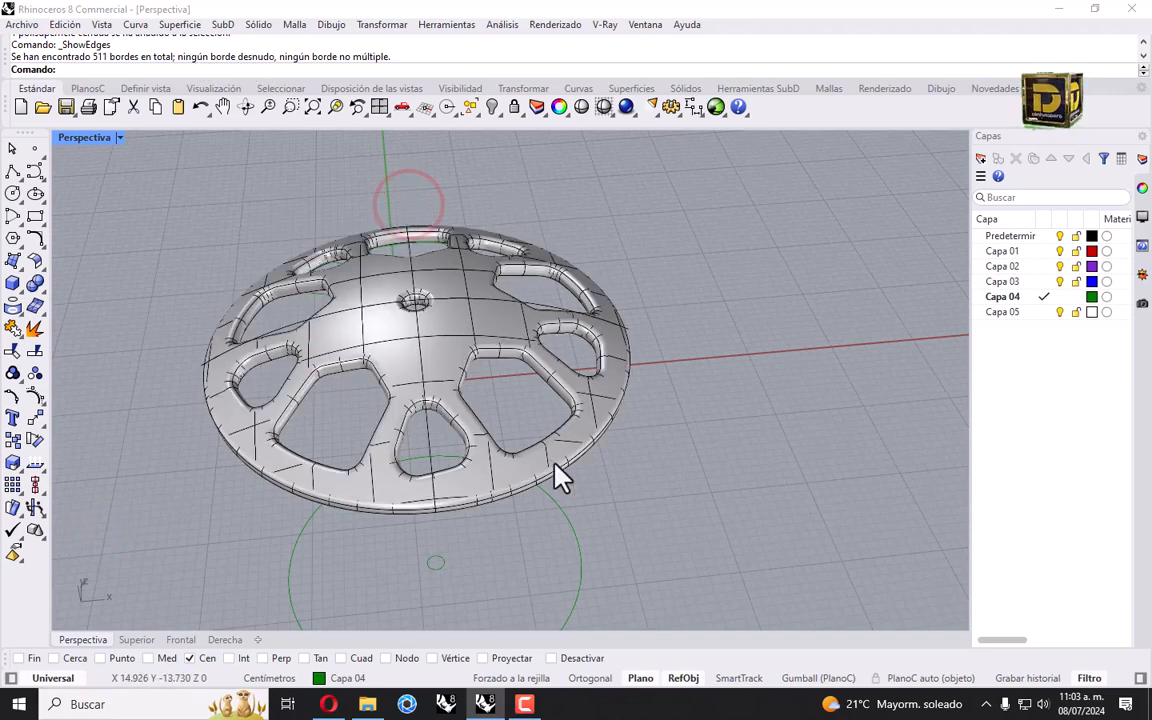
Step: Delete the large guide circle beneath the dome
{"action": "left_click", "coordinate": [626, 558]}
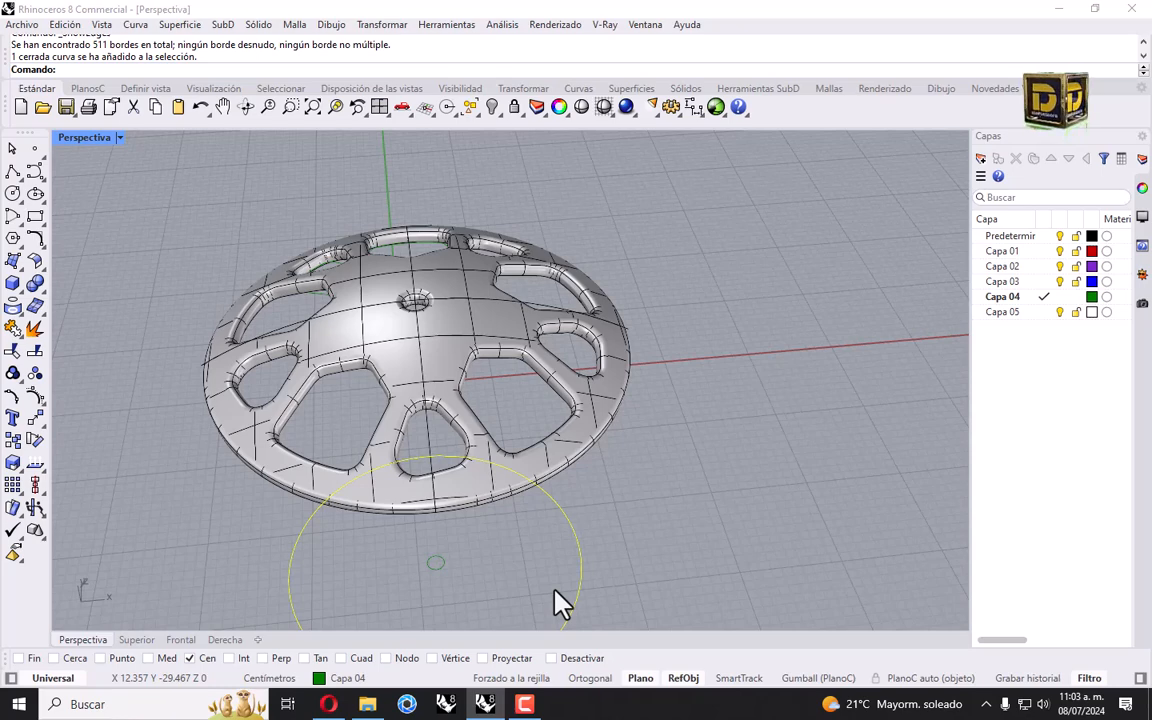
{"action": "key", "text": "Delete"}
{"action": "scroll", "coordinate": [398, 483], "scroll_direction": "down", "scroll_amount": 5}
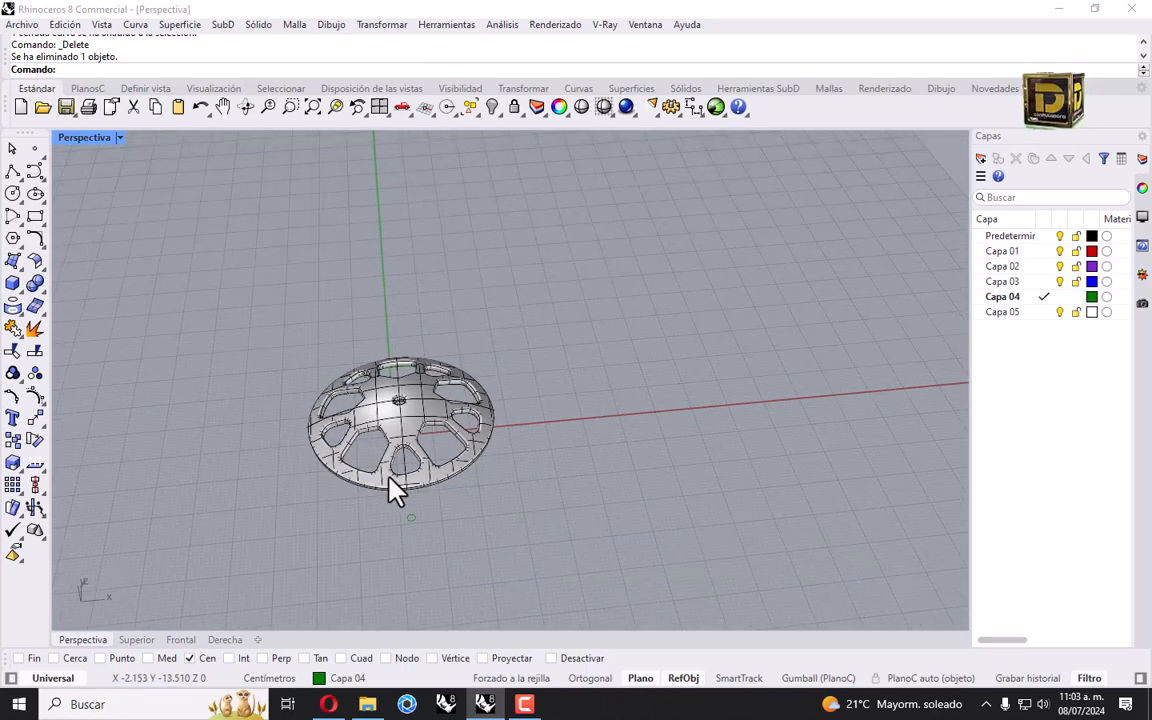
Step: Save the model under the file name "ventilador 03 y.3dm"
{"action": "scroll", "coordinate": [400, 420], "scroll_direction": "up", "scroll_amount": 7}
{"action": "right_click_drag", "start_coordinate": [359, 400], "coordinate": [538, 305]}
{"action": "scroll", "coordinate": [411, 352], "scroll_direction": "up", "scroll_amount": 5}
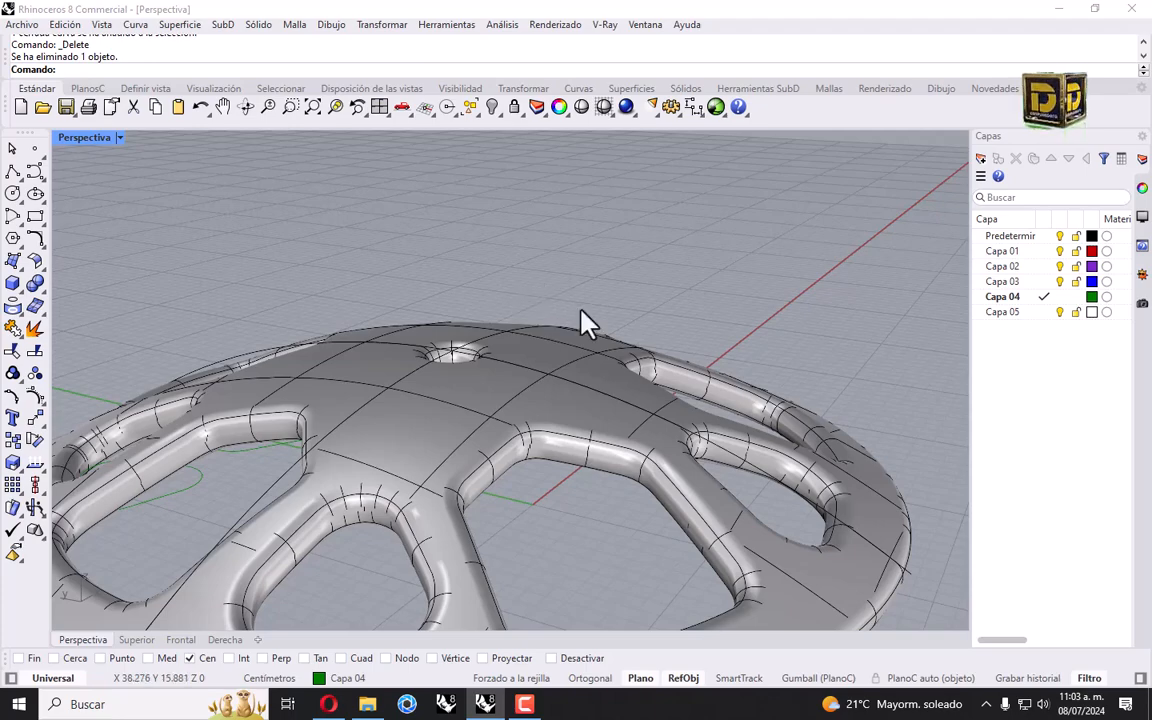
{"action": "right_click_drag", "start_coordinate": [560, 306], "coordinate": [445, 326]}
{"action": "scroll", "coordinate": [565, 335], "scroll_direction": "down", "scroll_amount": 4}
{"action": "right_click_drag", "start_coordinate": [666, 347], "coordinate": [477, 396]}
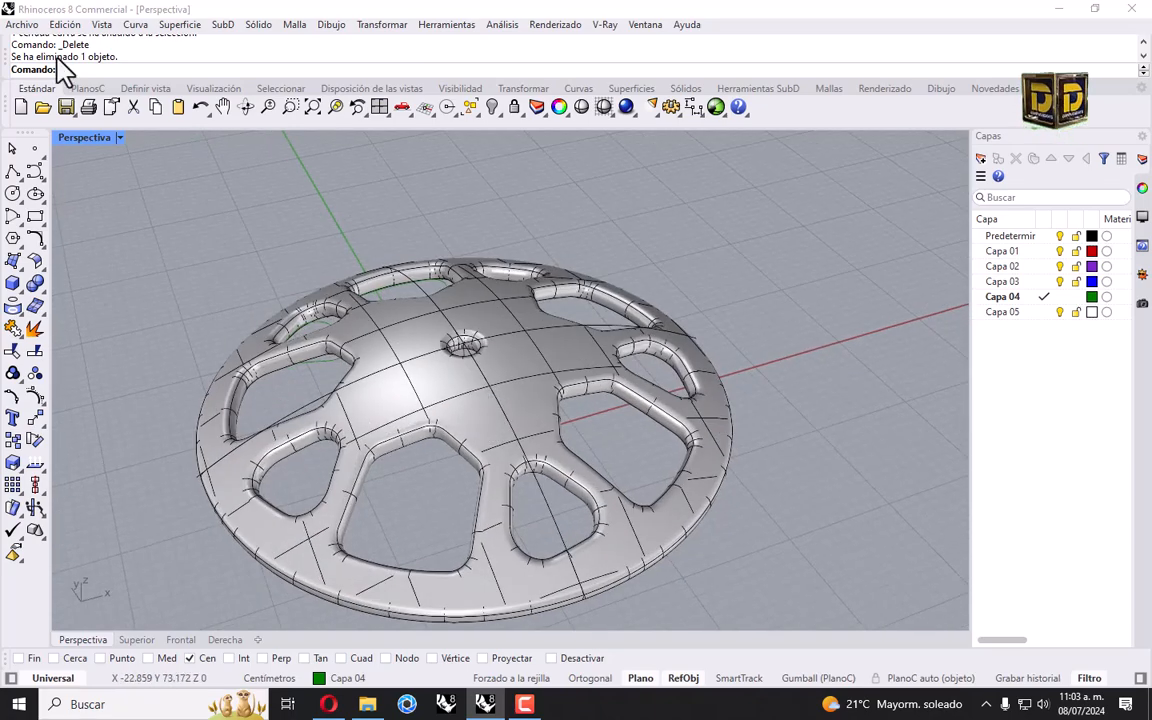
{"action": "left_click", "coordinate": [22, 24]}
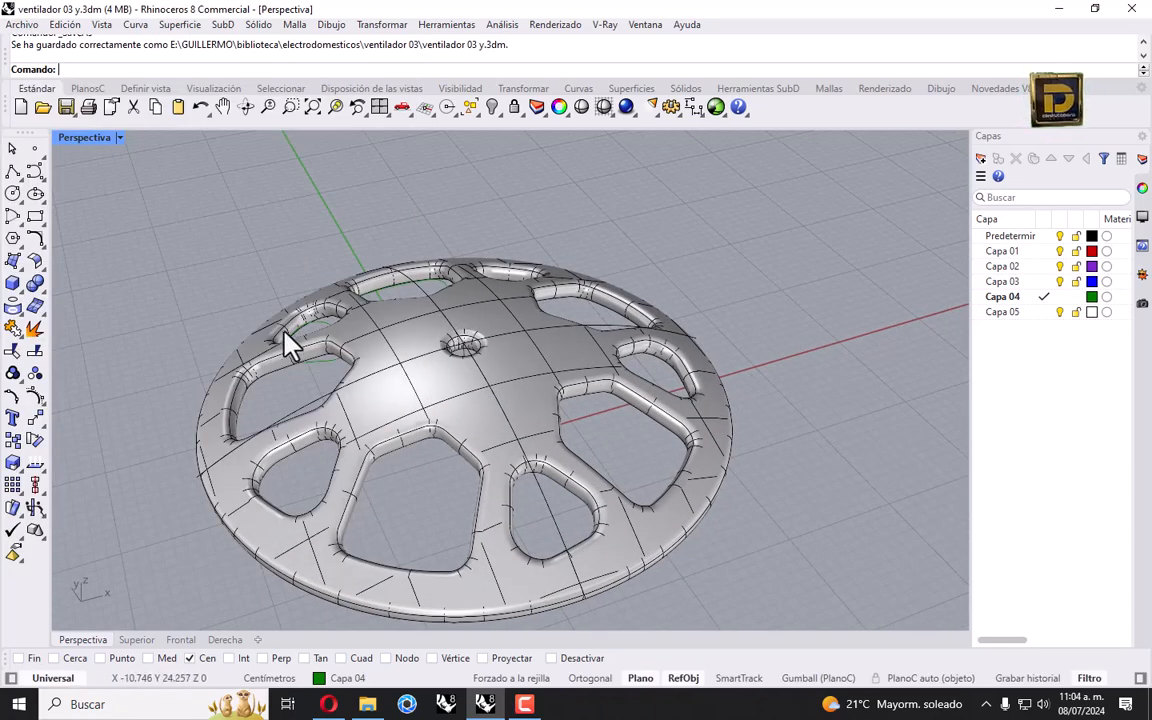
Step: Restore the four-viewport layout, select the dome and change the colour of layer Capa 02 to a near-black dark grey
{"action": "double_click", "coordinate": [100, 138]}
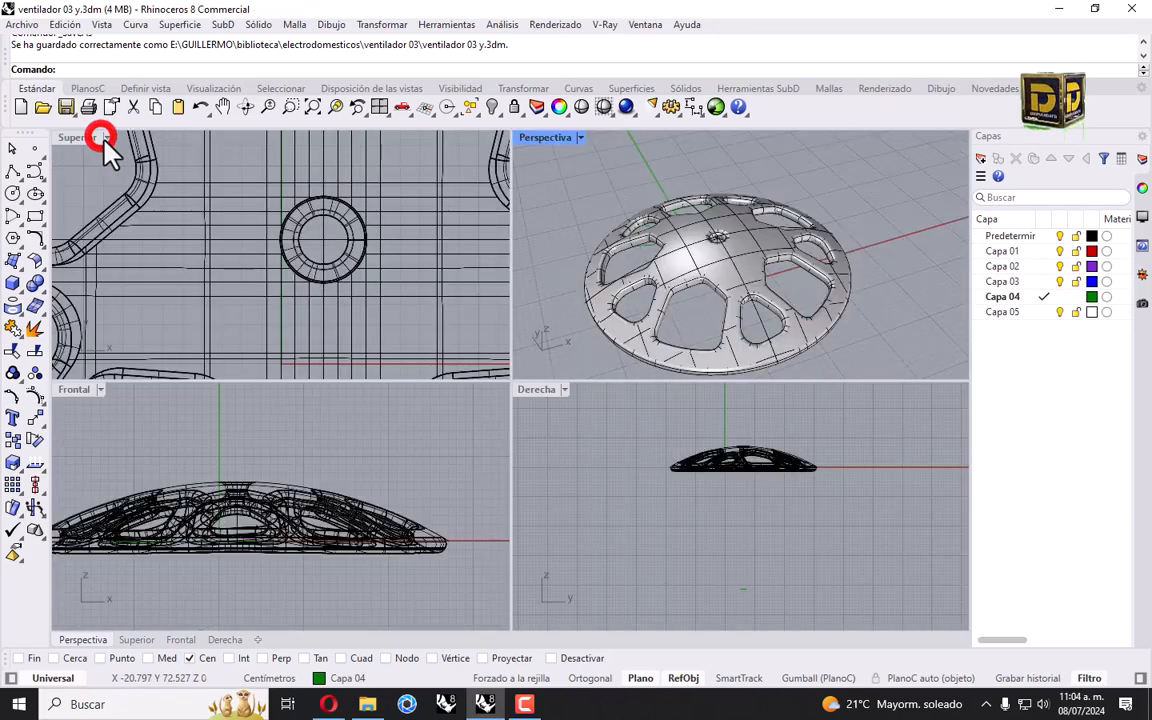
{"action": "left_click", "coordinate": [758, 236]}
{"action": "left_click", "coordinate": [1064, 298]}
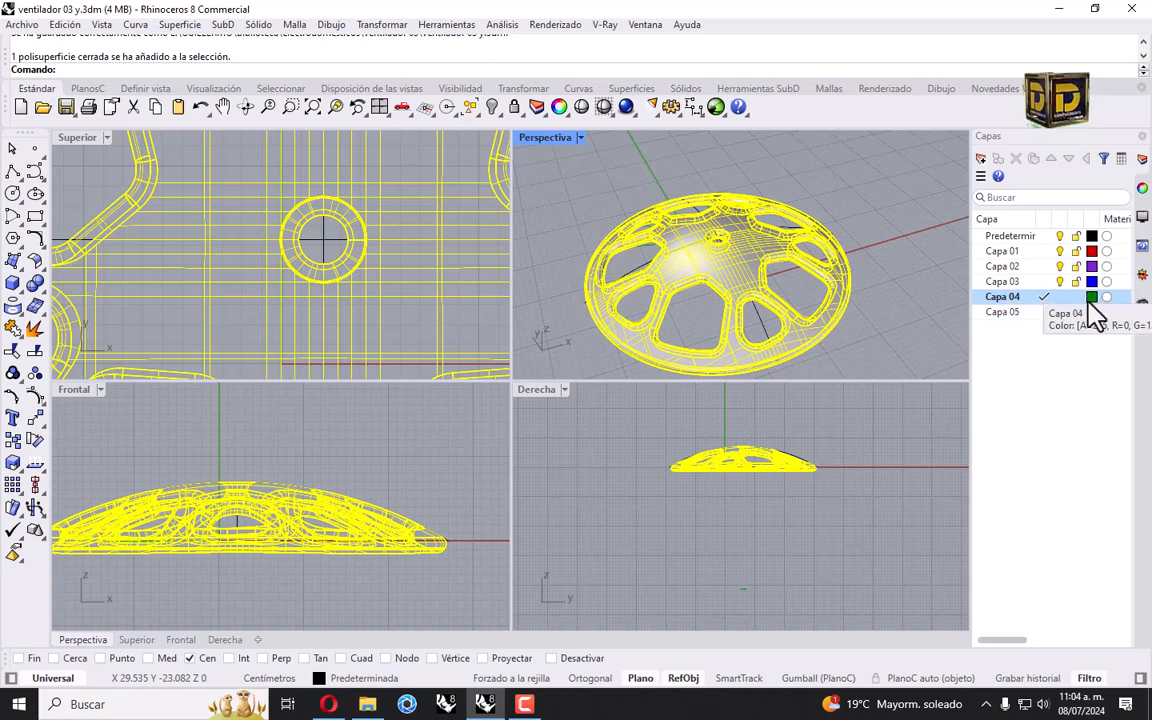
{"action": "left_click", "coordinate": [870, 256]}
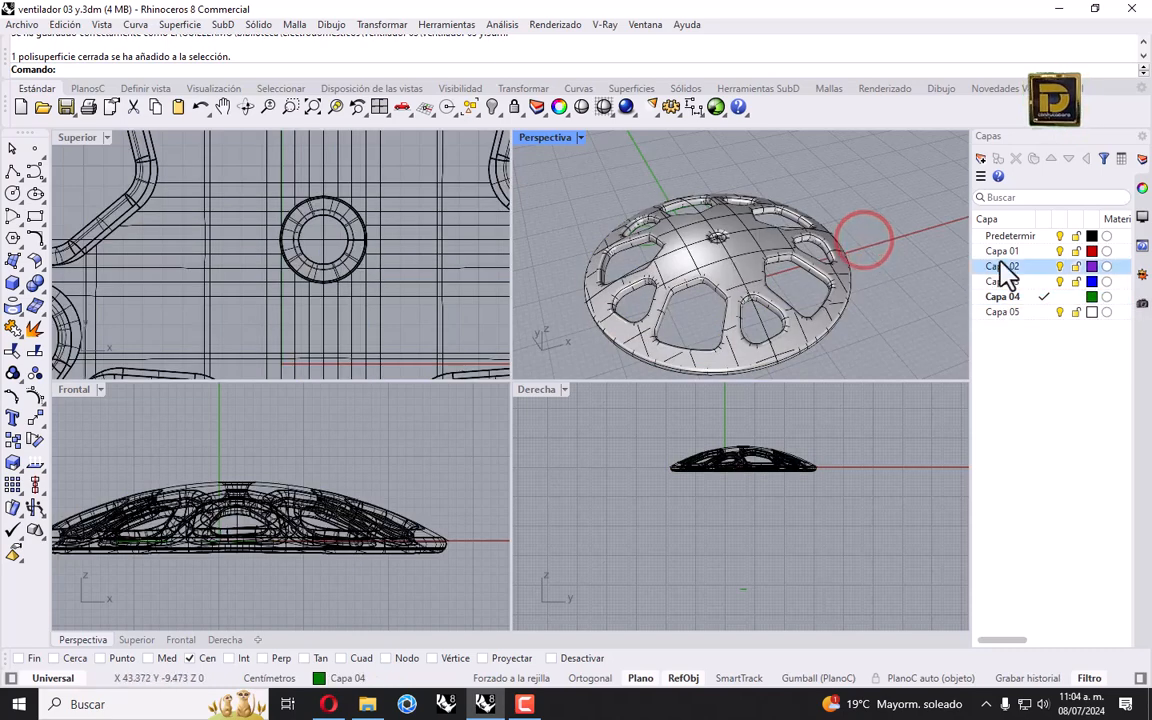
{"action": "left_click", "coordinate": [696, 273]}
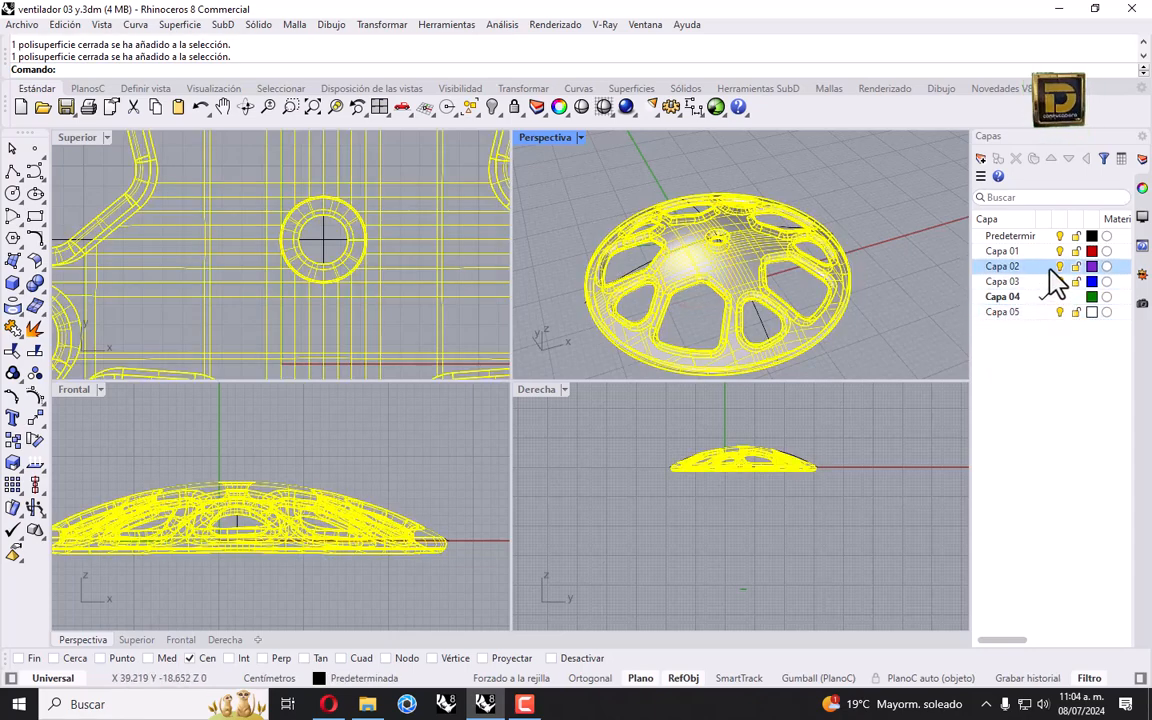
{"action": "left_click", "coordinate": [1097, 267]}
{"action": "left_click", "coordinate": [1091, 266]}
{"action": "left_click", "coordinate": [684, 172]}
{"action": "left_click", "coordinate": [832, 354]}
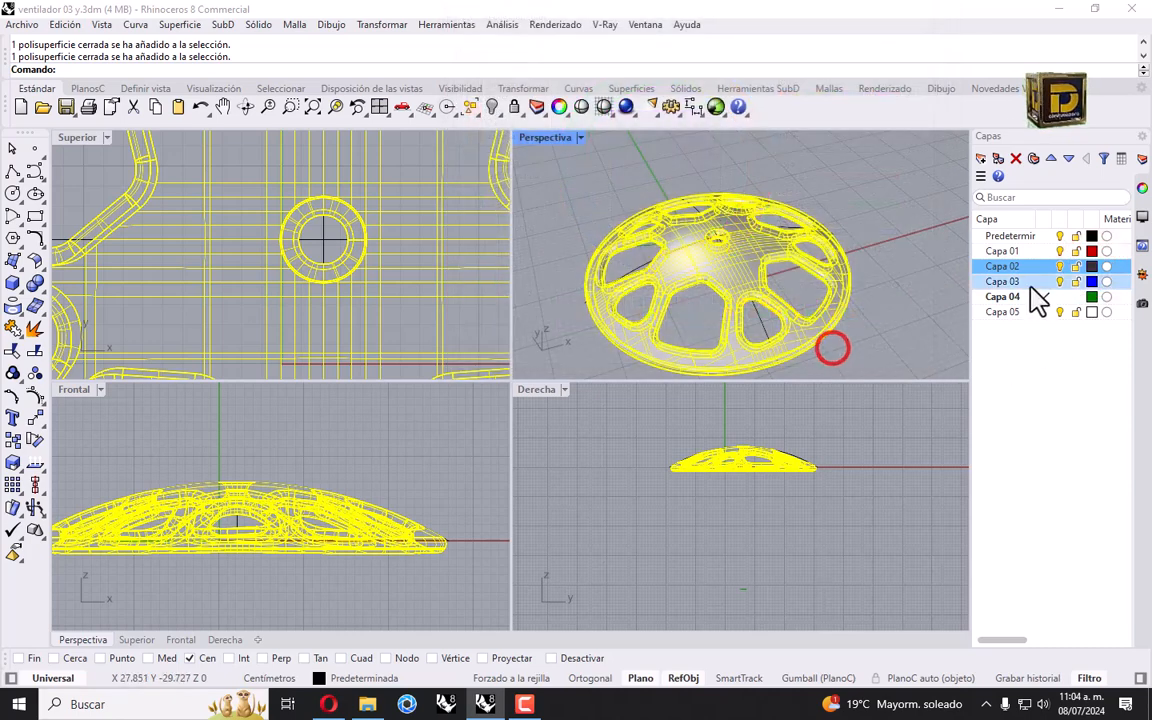
Step: Move the selected dome to layer Capa 02 and deselect it
{"action": "right_click", "coordinate": [1018, 268]}
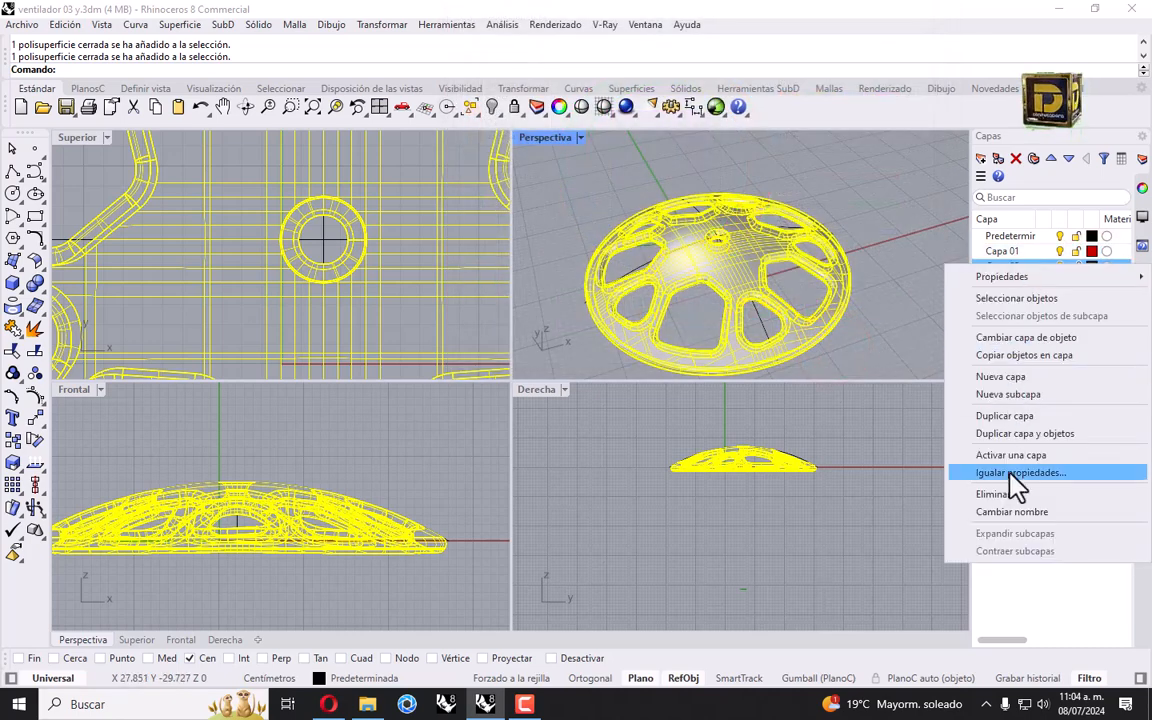
{"action": "left_click", "coordinate": [1038, 342]}
{"action": "left_click", "coordinate": [892, 249]}
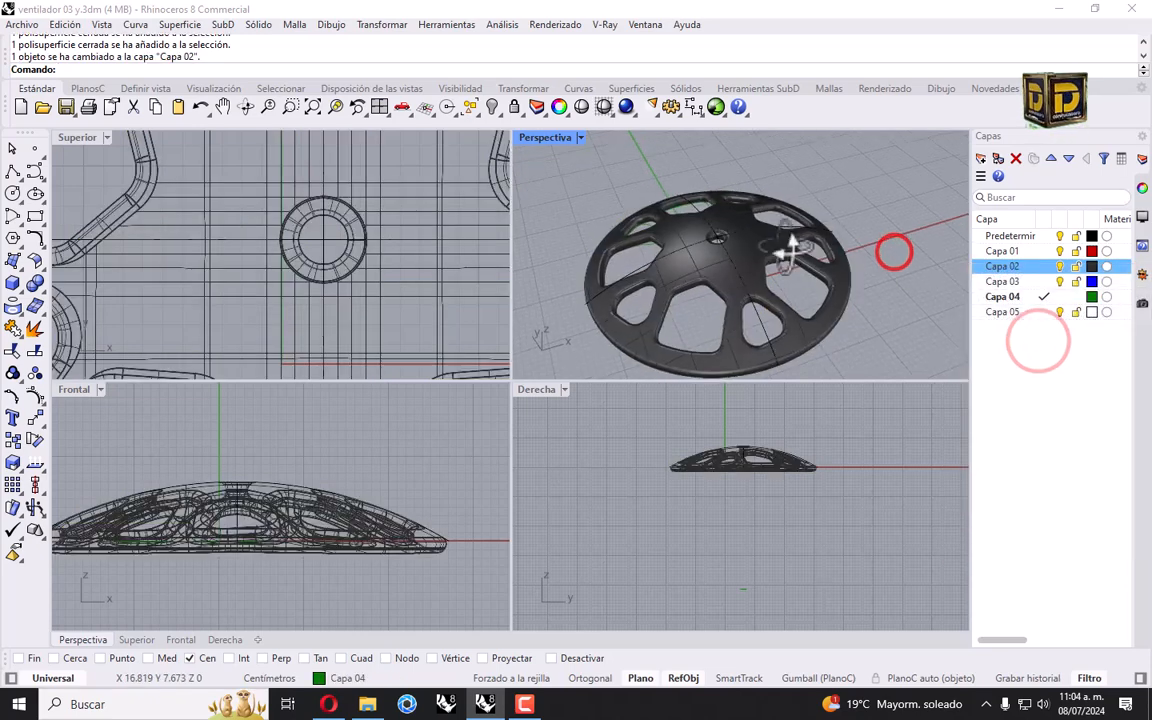
Step: Make Capa 02 the current layer and model a both-sided cylinder, 8 cm in diameter with a 1 cm half-height, centred on the dome's hub hole
{"action": "left_click", "coordinate": [1046, 267]}
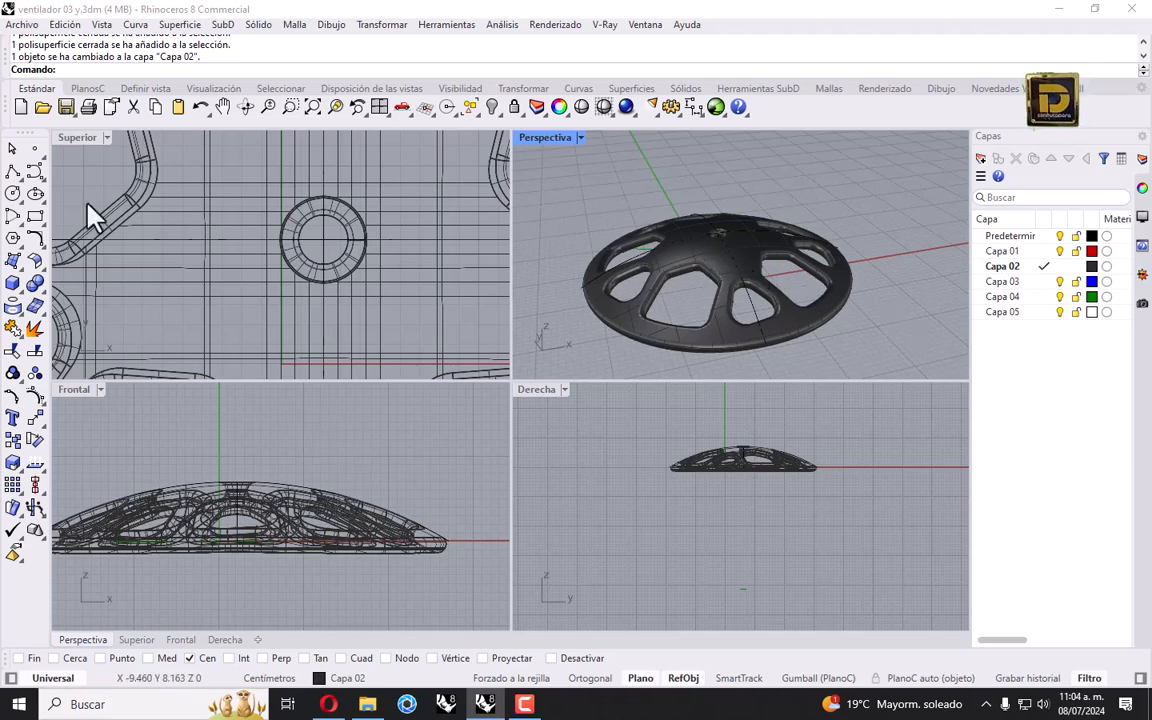
{"action": "left_click", "coordinate": [22, 286]}
{"action": "left_click", "coordinate": [14, 358]}
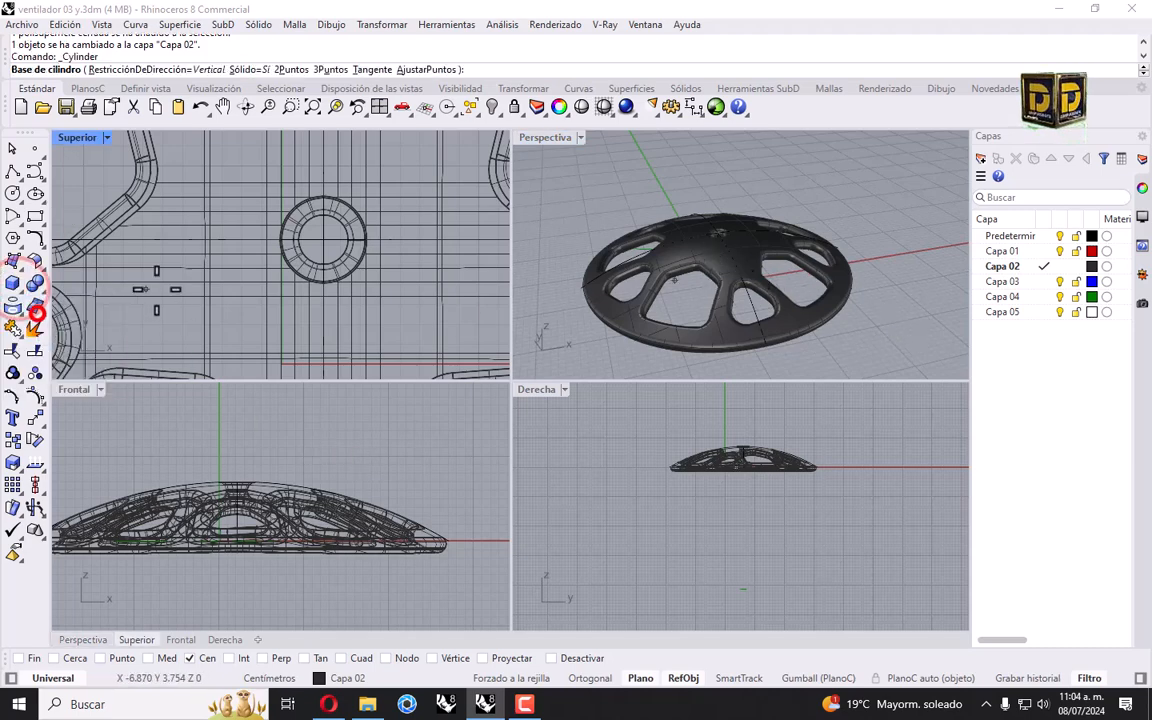
{"action": "left_click", "coordinate": [136, 639]}
{"action": "left_click", "coordinate": [358, 240]}
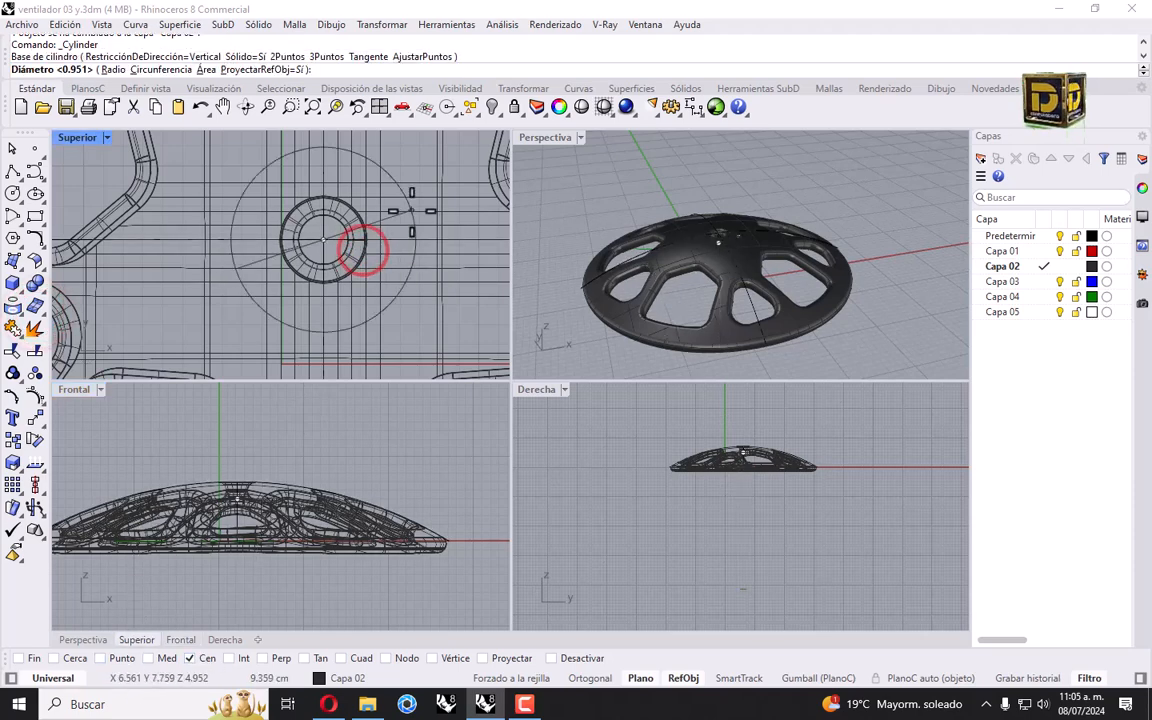
{"action": "scroll", "coordinate": [717, 290], "scroll_direction": "down", "scroll_amount": 10}
{"action": "right_click_drag", "start_coordinate": [717, 303], "coordinate": [727, 218]}
{"action": "scroll", "coordinate": [727, 235], "scroll_direction": "up", "scroll_amount": 5}
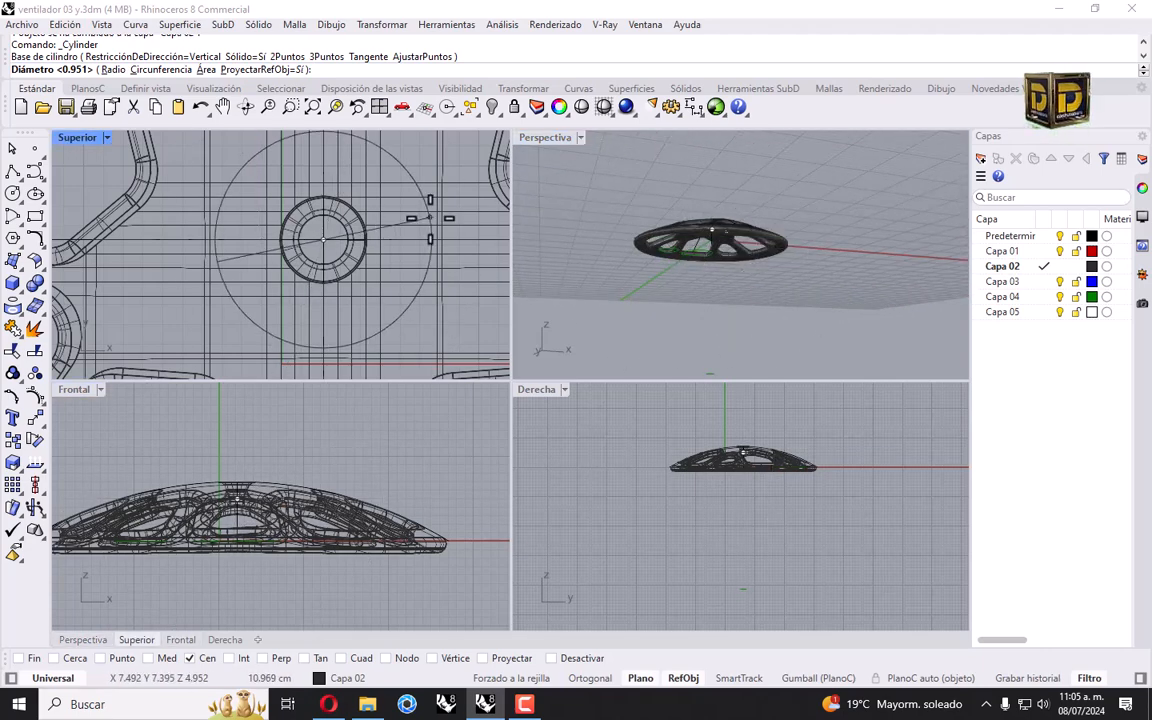
{"action": "type", "text": "8"}
{"action": "key", "text": "Return"}
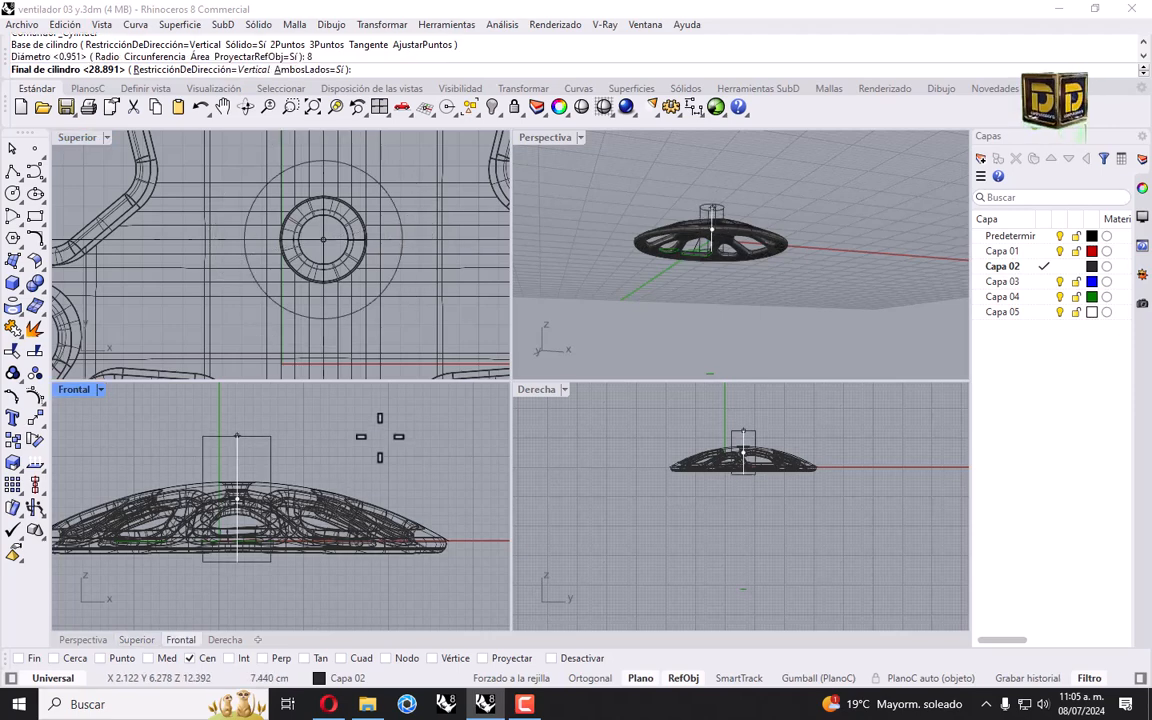
{"action": "type", "text": "1"}
{"action": "key", "text": "Return"}
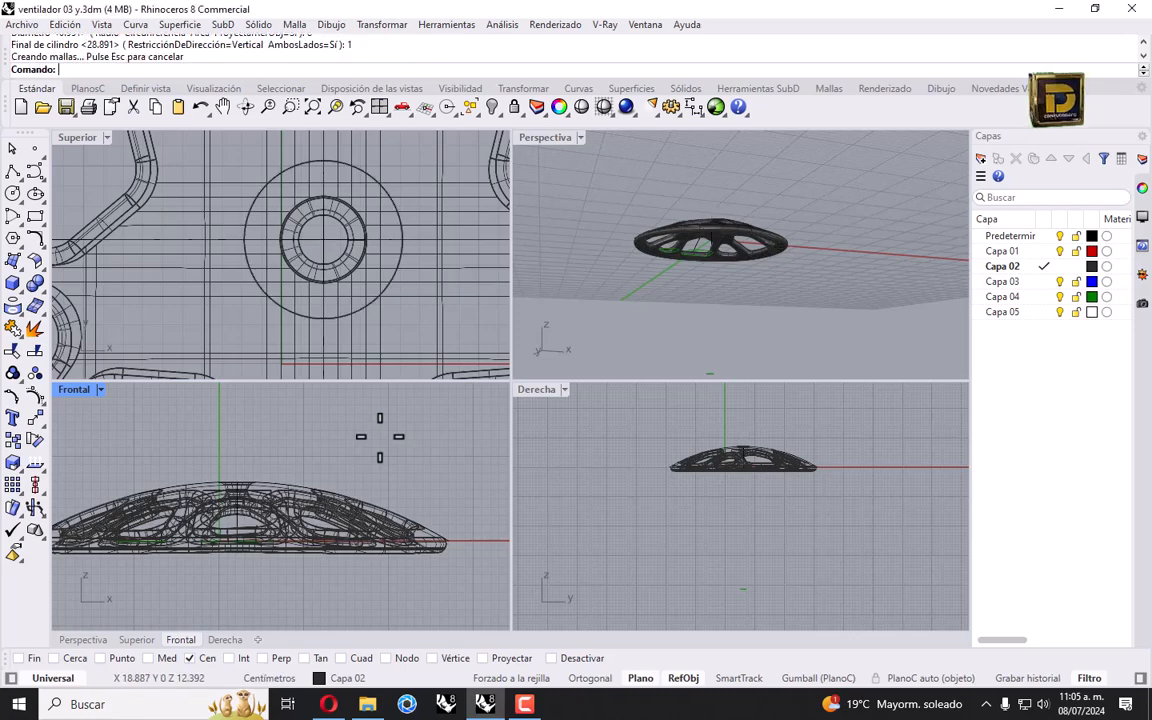
Step: Select the 8 cm disc and move it straight up so it slightly overlaps the dome's apex
{"action": "left_click", "coordinate": [391, 293]}
{"action": "left_click", "coordinate": [387, 289]}
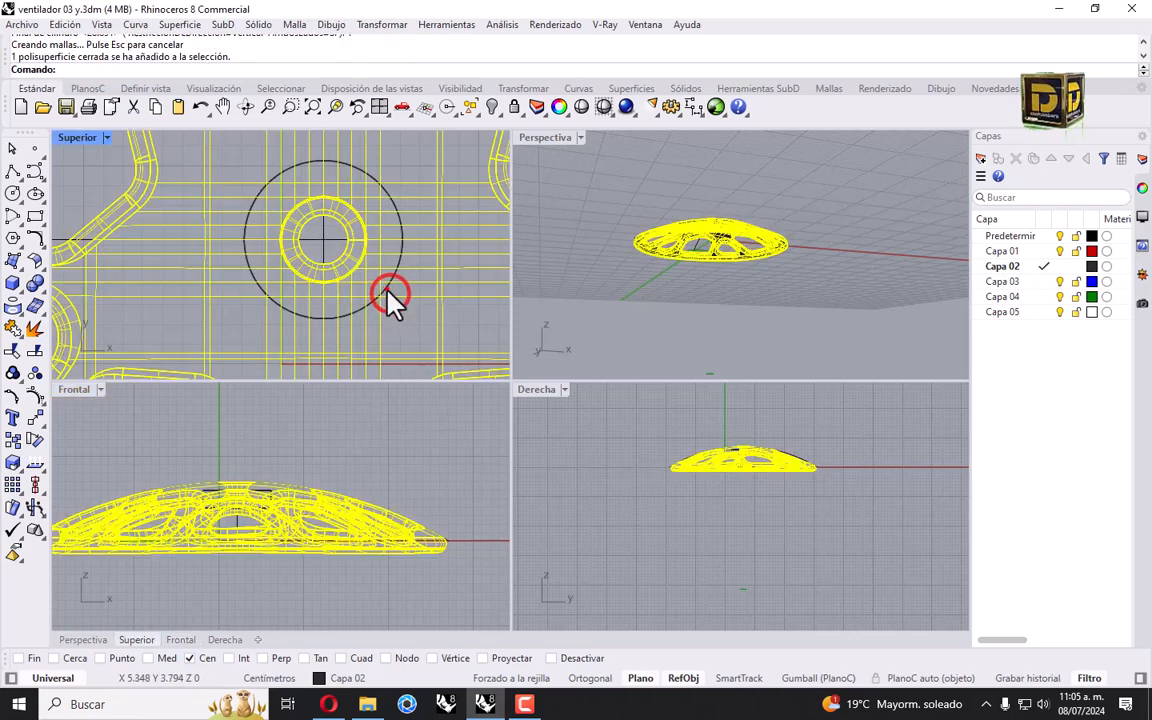
{"action": "scroll", "coordinate": [255, 520], "scroll_direction": "up", "scroll_amount": 5}
{"action": "left_click_drag", "start_coordinate": [262, 522], "coordinate": [265, 455], "text": "shift"}
{"action": "right_click_drag", "start_coordinate": [306, 460], "coordinate": [332, 467]}
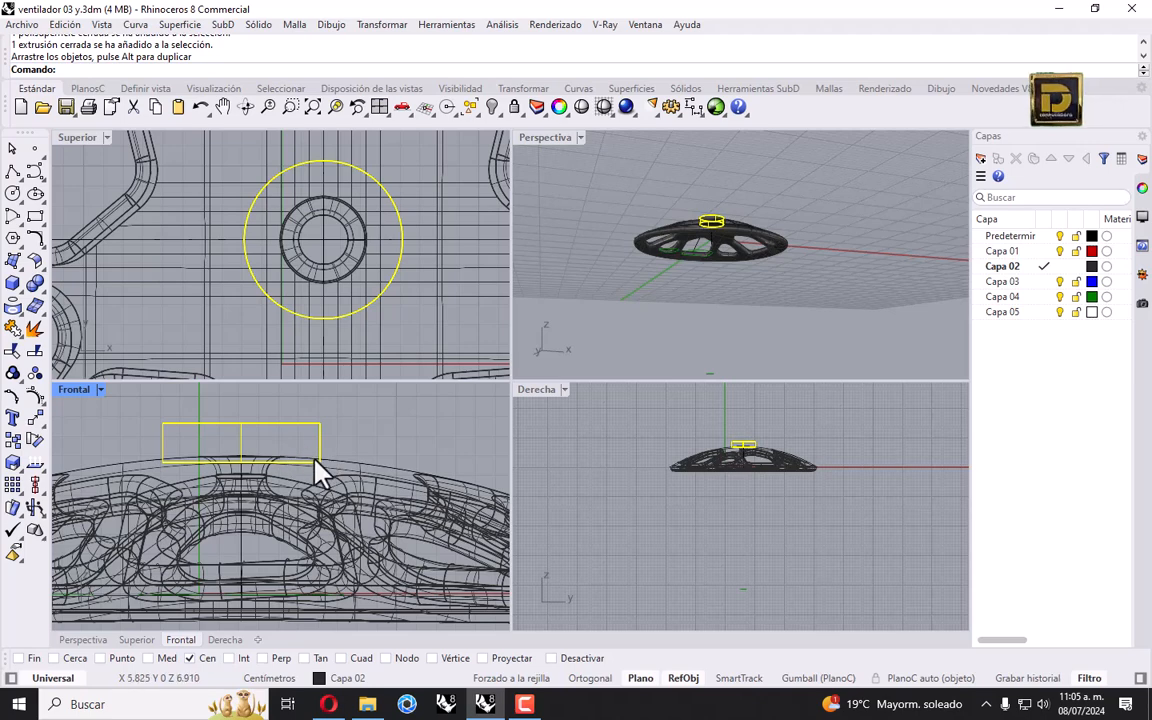
{"action": "left_click_drag", "start_coordinate": [313, 455], "coordinate": [335, 465], "text": "shift"}
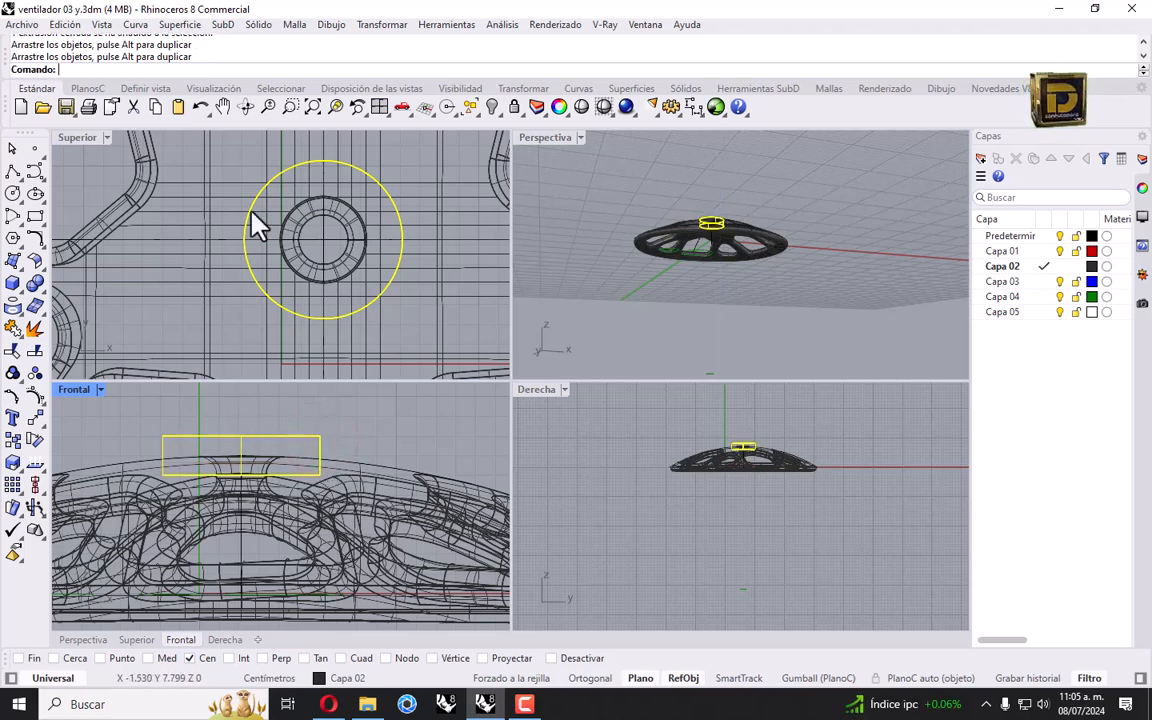
Step: Reduce the disc's height with a vertical Scale 1D, move it up to rest on the dome's apex, and deselect it
{"action": "left_click", "coordinate": [382, 24]}
{"action": "left_click", "coordinate": [417, 114]}
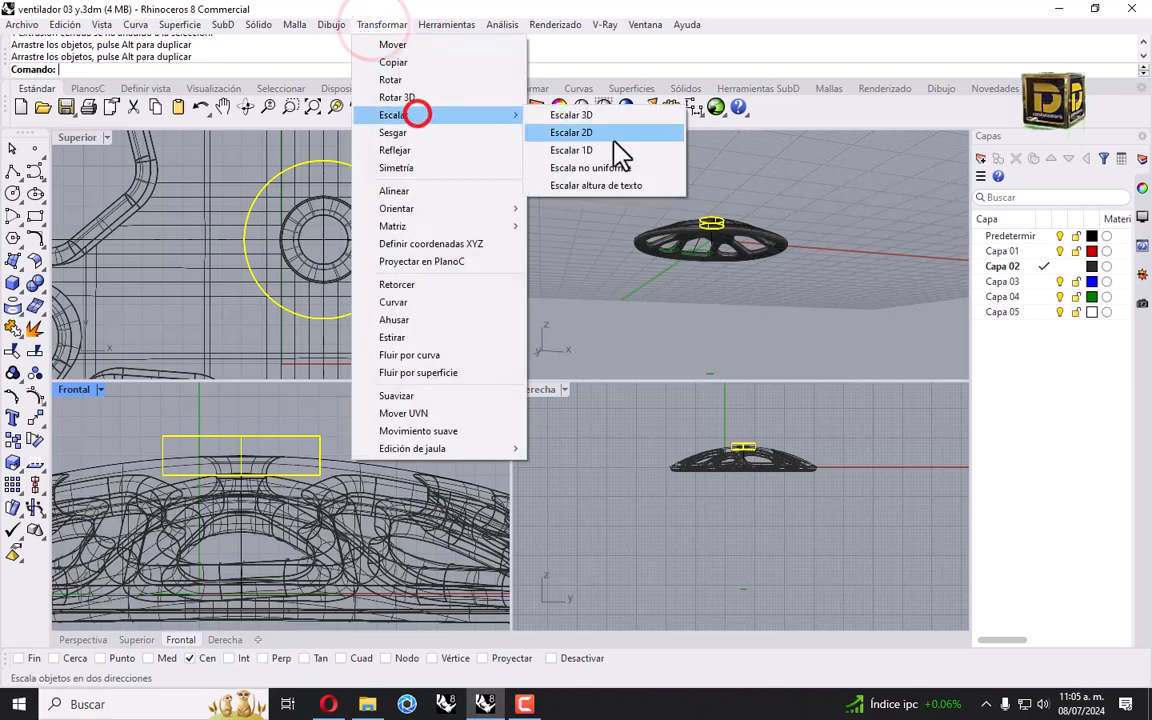
{"action": "left_click", "coordinate": [612, 149]}
{"action": "left_click", "coordinate": [552, 659]}
{"action": "key", "text": "F8"}
{"action": "left_click", "coordinate": [315, 483]}
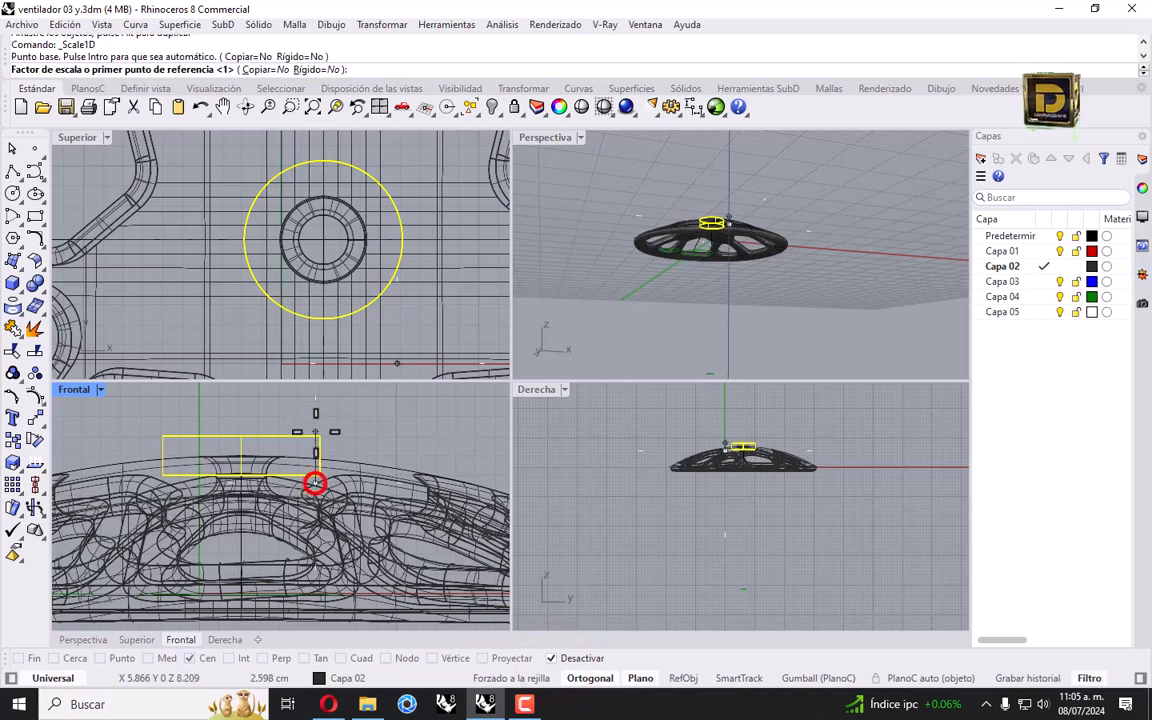
{"action": "left_click", "coordinate": [320, 417]}
{"action": "left_click", "coordinate": [320, 441]}
{"action": "mouse_move", "coordinate": [319, 465]}
{"action": "left_mouse_down"}
{"action": "mouse_move", "coordinate": [319, 434]}
{"action": "mouse_move", "coordinate": [321, 458]}
{"action": "left_mouse_up"}
{"action": "left_click", "coordinate": [590, 312]}
{"action": "right_click_drag", "start_coordinate": [590, 312], "coordinate": [740, 310]}
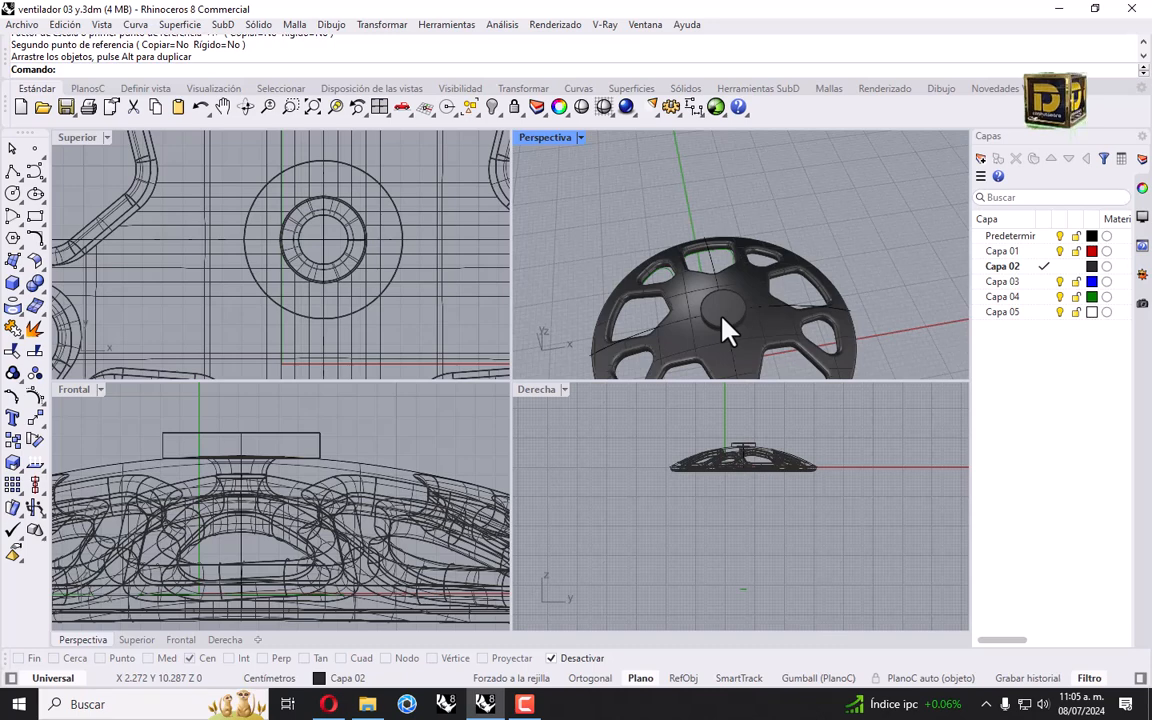
Step: Check the disc's diameter with a temporary diameter dimension on its circular edge, without placing it
{"action": "left_click", "coordinate": [722, 319]}
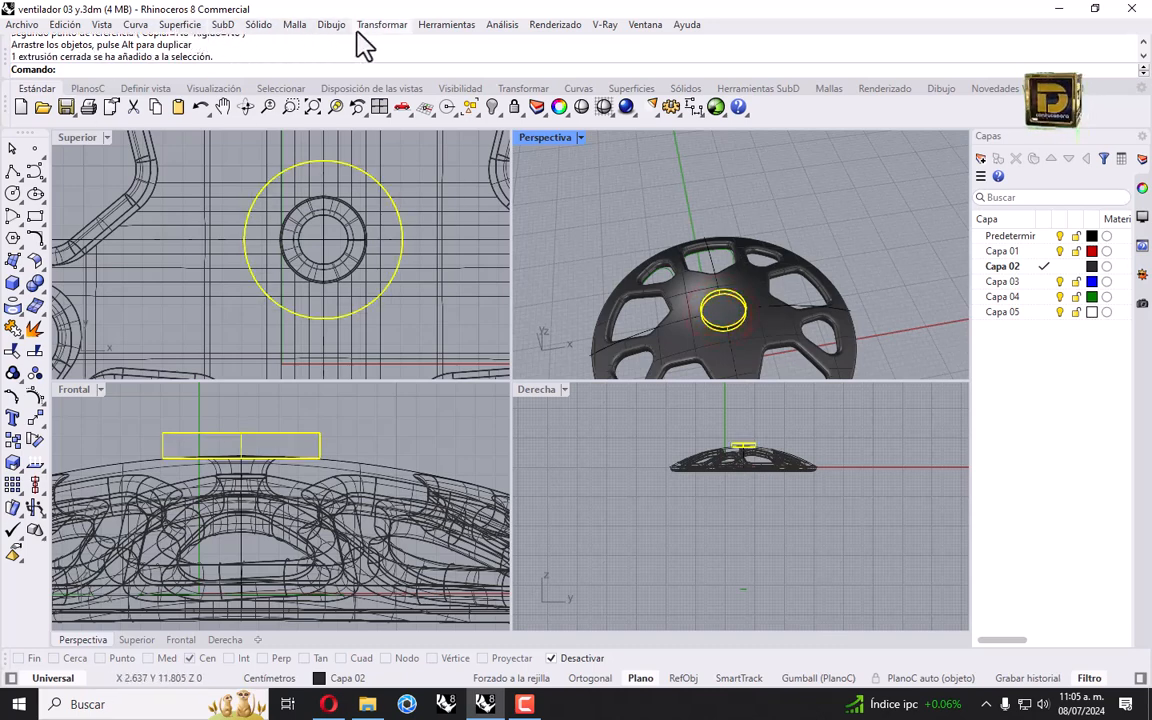
{"action": "left_click", "coordinate": [331, 24]}
{"action": "left_click", "coordinate": [428, 80]}
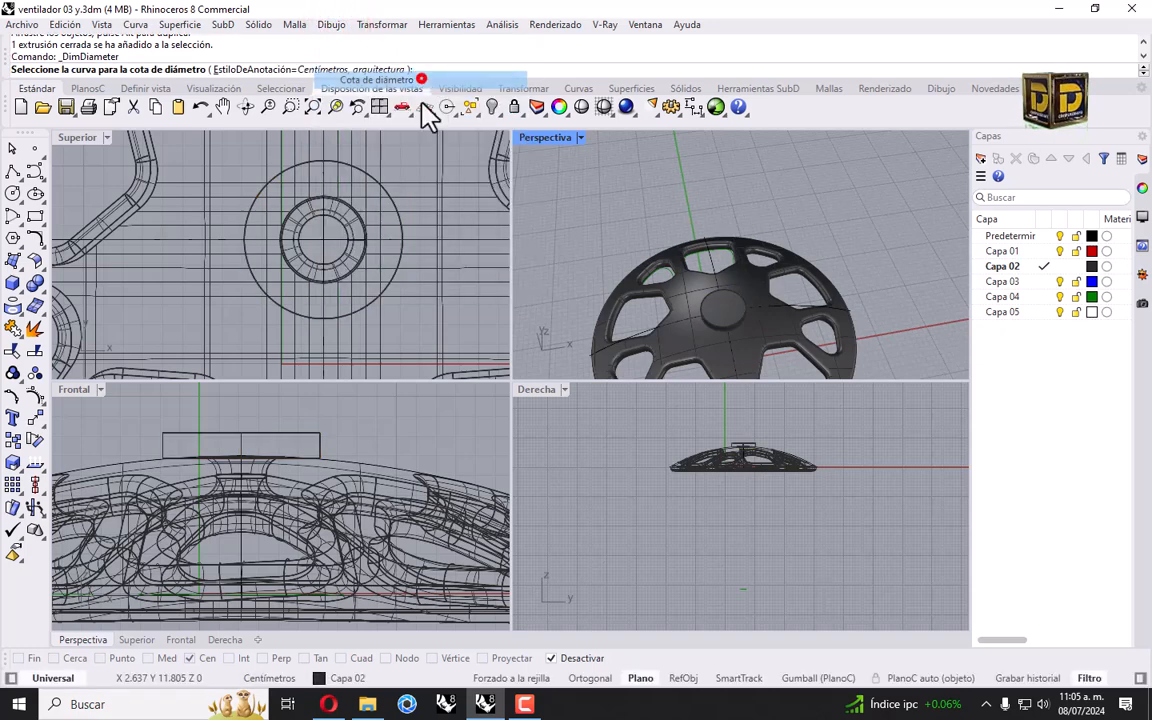
{"action": "left_click", "coordinate": [388, 199]}
{"action": "left_click", "coordinate": [442, 231]}
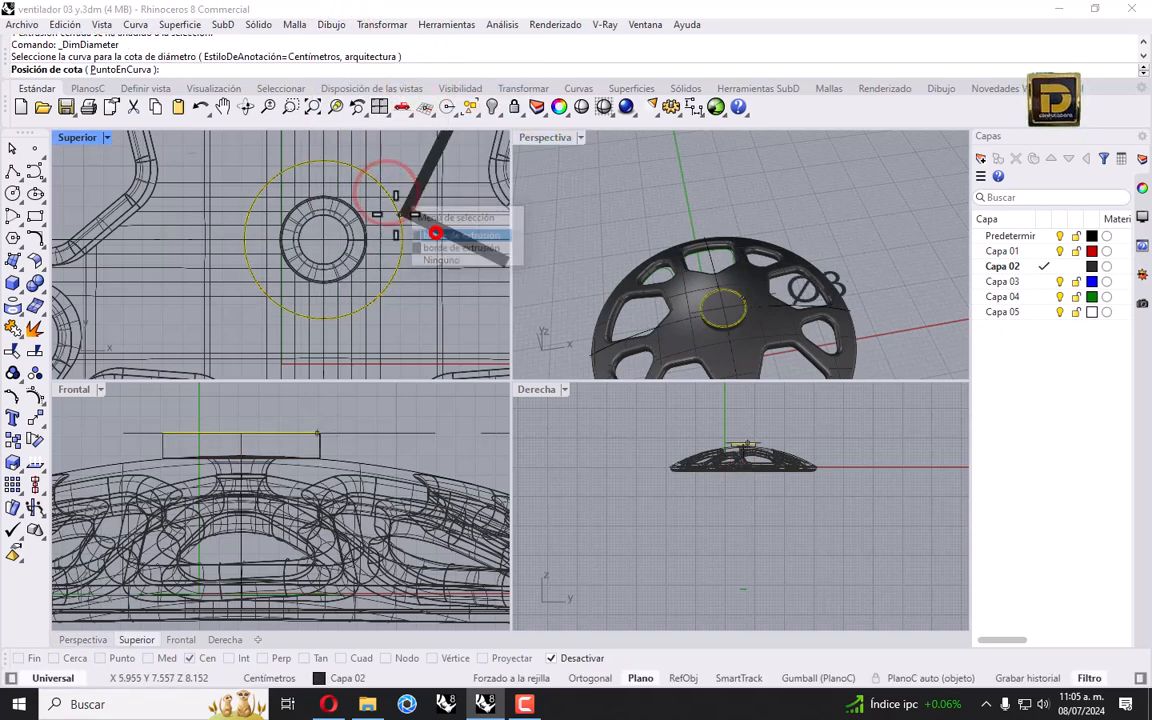
{"action": "scroll", "coordinate": [440, 230], "scroll_direction": "down", "scroll_amount": 5}
{"action": "key", "text": "Escape"}
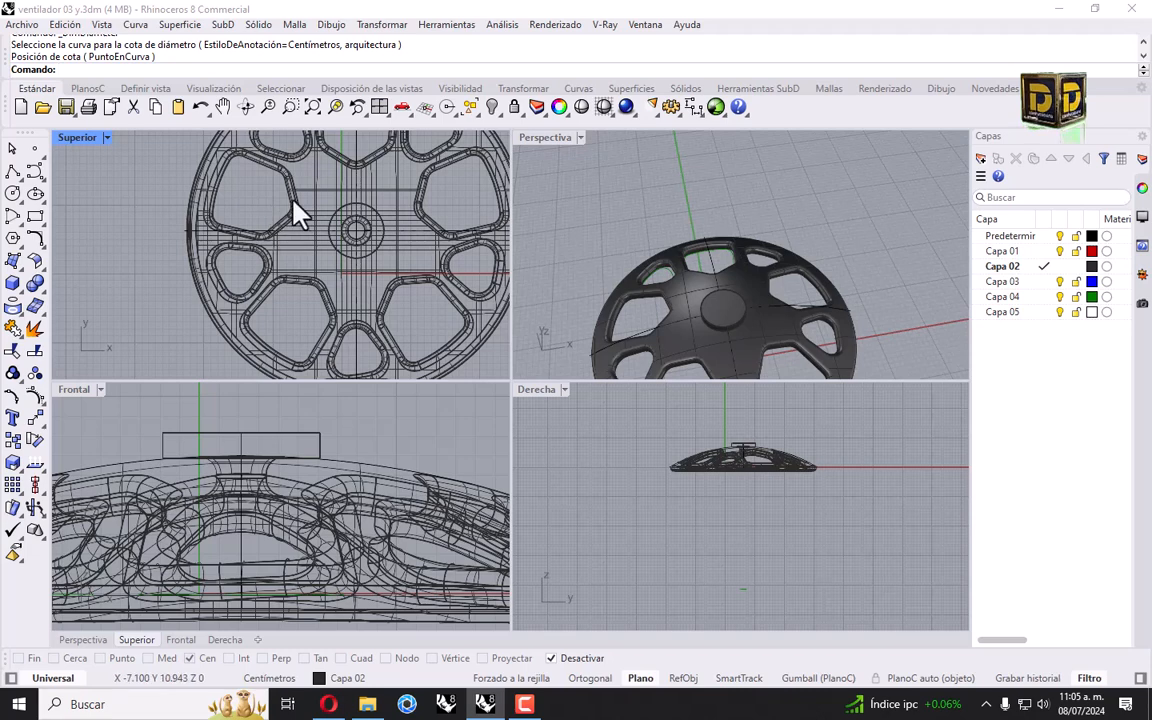
Step: Re-enable the object snaps and try to start a cylinder at the centre of the disc
{"action": "left_click", "coordinate": [34, 306]}
{"action": "left_click", "coordinate": [34, 313]}
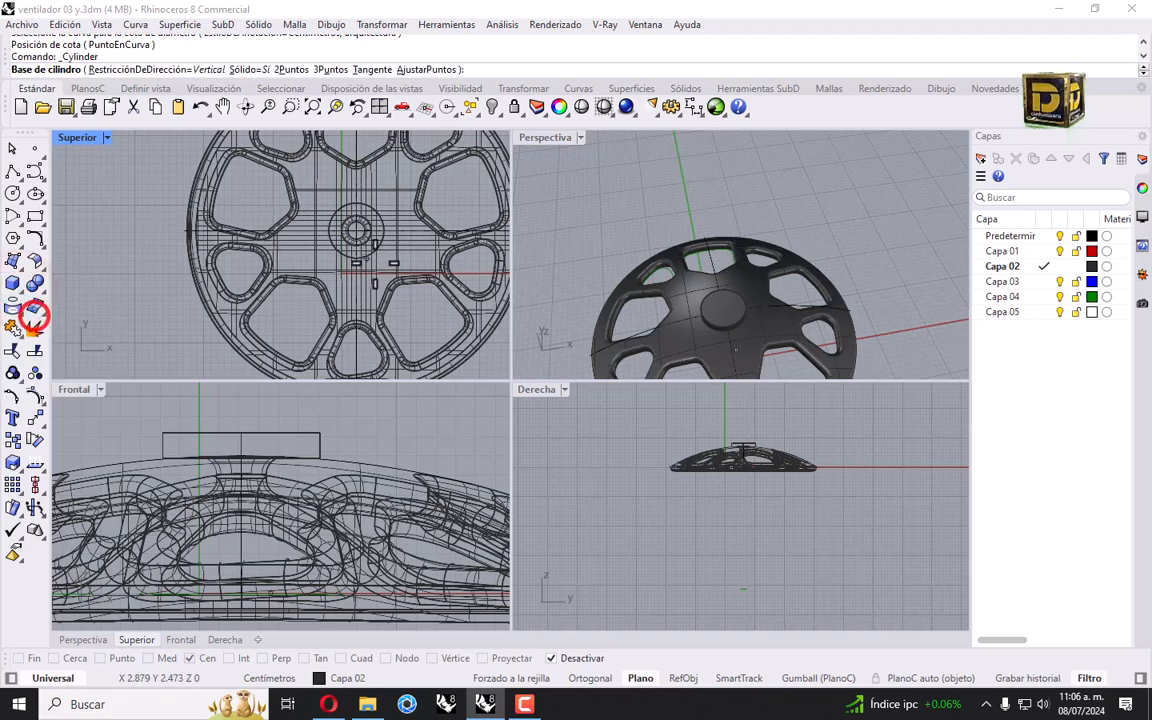
{"action": "left_click", "coordinate": [575, 660]}
{"action": "left_click", "coordinate": [733, 317]}
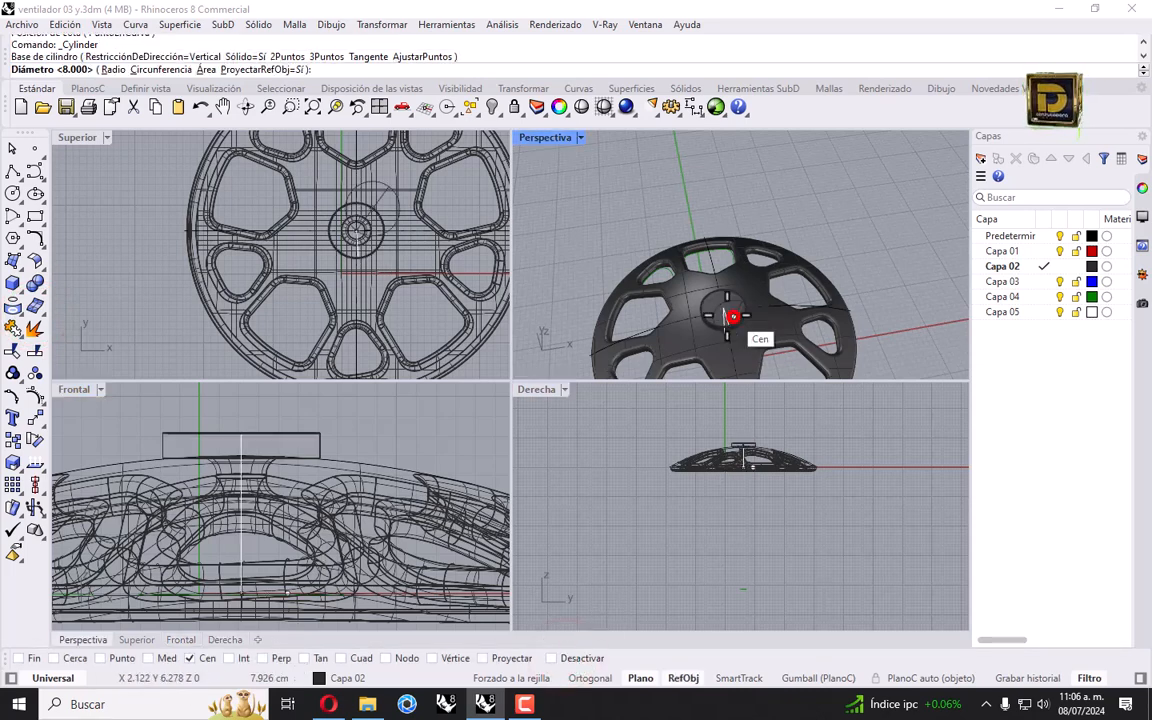
{"action": "key", "text": "Escape"}
Step: Model a one-sided cylinder, 6.5 cm in diameter and 1 cm high, centred on the disc's top face
{"action": "right_click", "coordinate": [643, 248]}
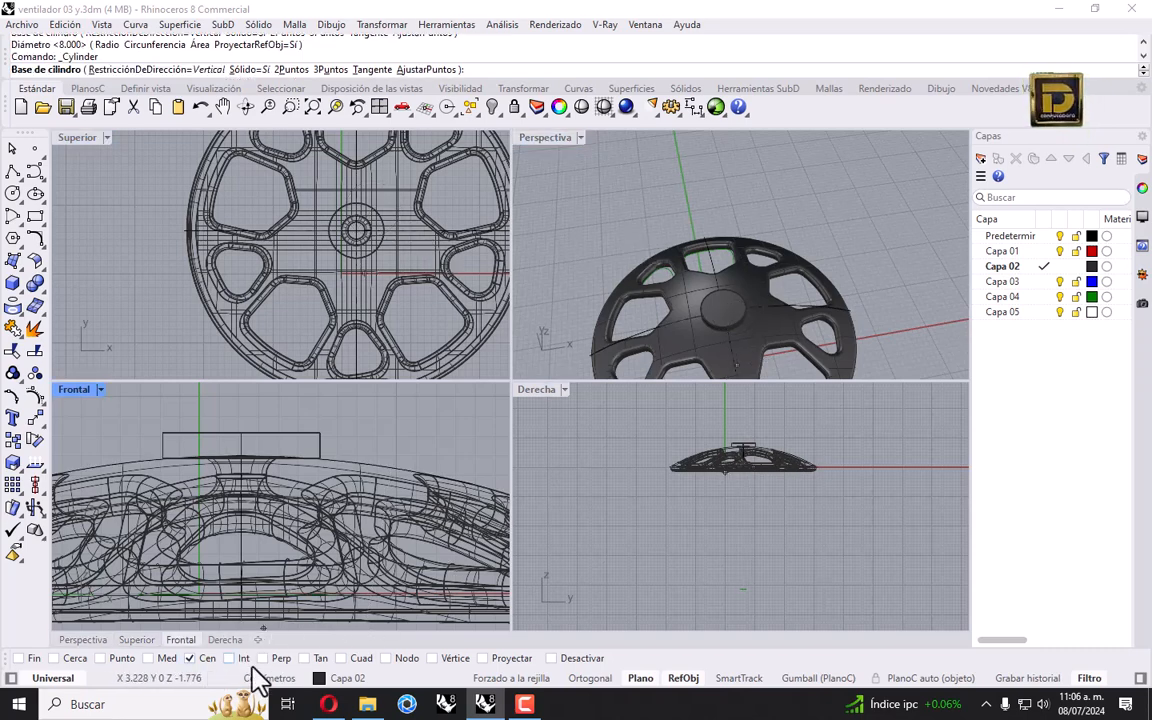
{"action": "scroll", "coordinate": [744, 335], "scroll_direction": "up", "scroll_amount": 5}
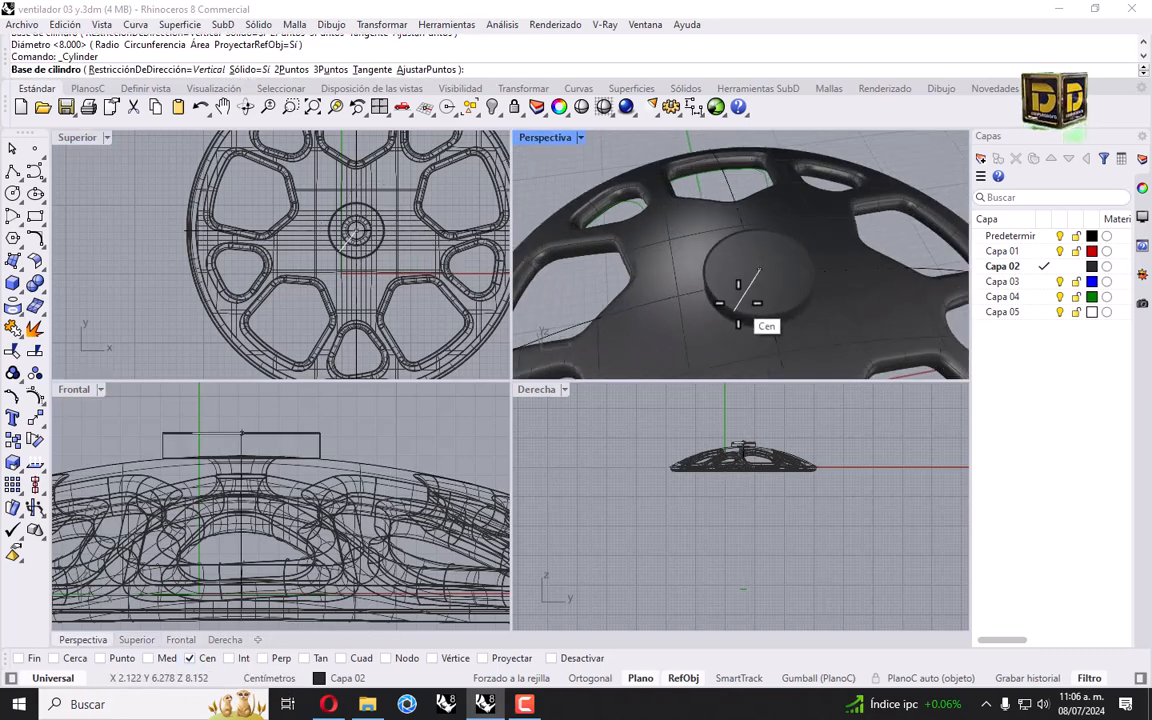
{"action": "left_click", "coordinate": [738, 303]}
{"action": "type", "text": "6.5"}
{"action": "key", "text": "Return"}
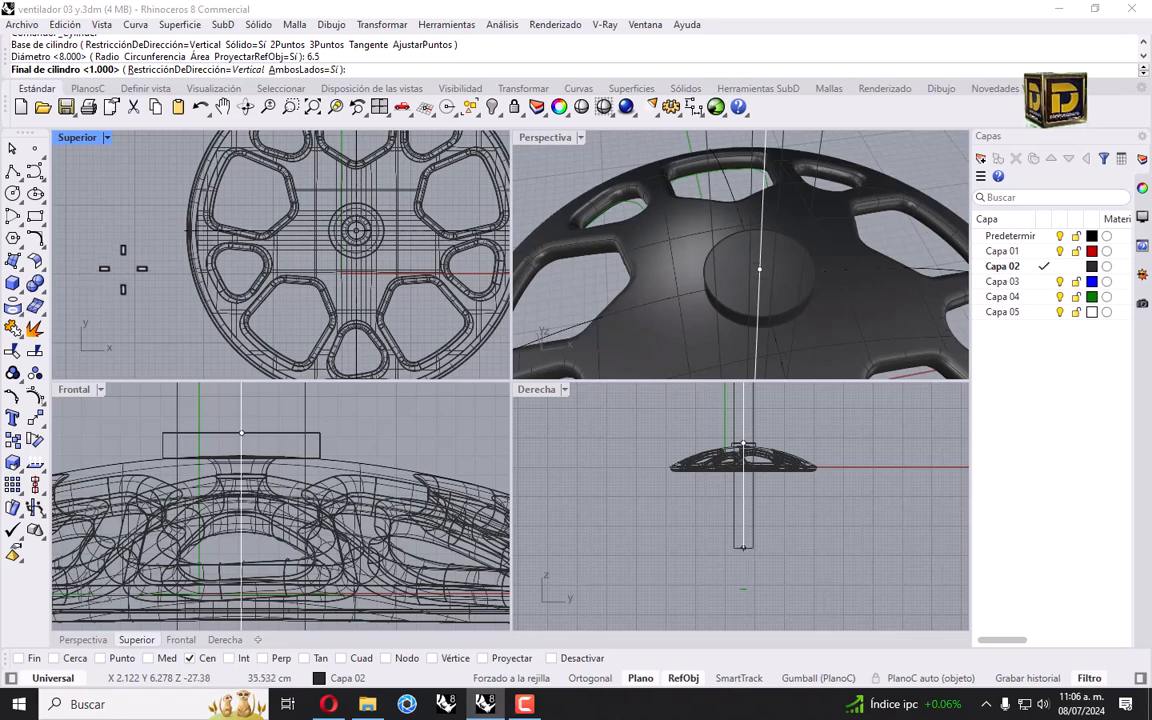
{"action": "right_click_drag", "start_coordinate": [717, 442], "coordinate": [722, 495]}
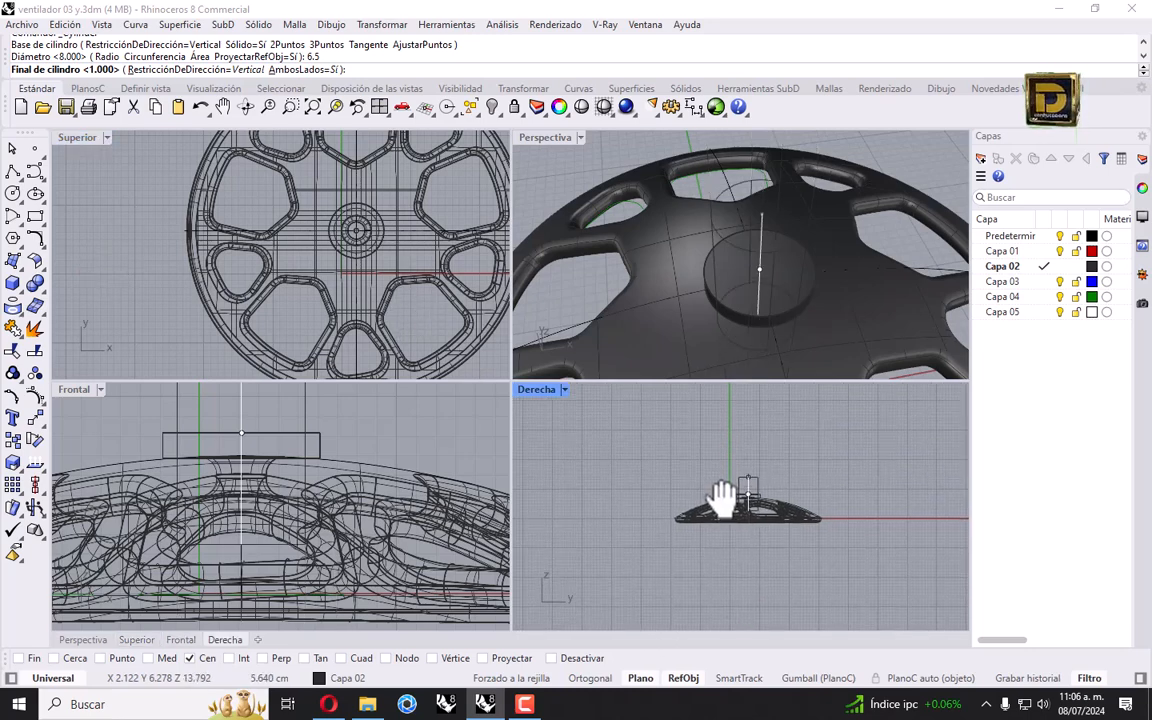
{"action": "left_click", "coordinate": [306, 69]}
{"action": "scroll", "coordinate": [707, 476], "scroll_direction": "up", "scroll_amount": 3}
{"action": "type", "text": "1"}
{"action": "key", "text": "Return"}
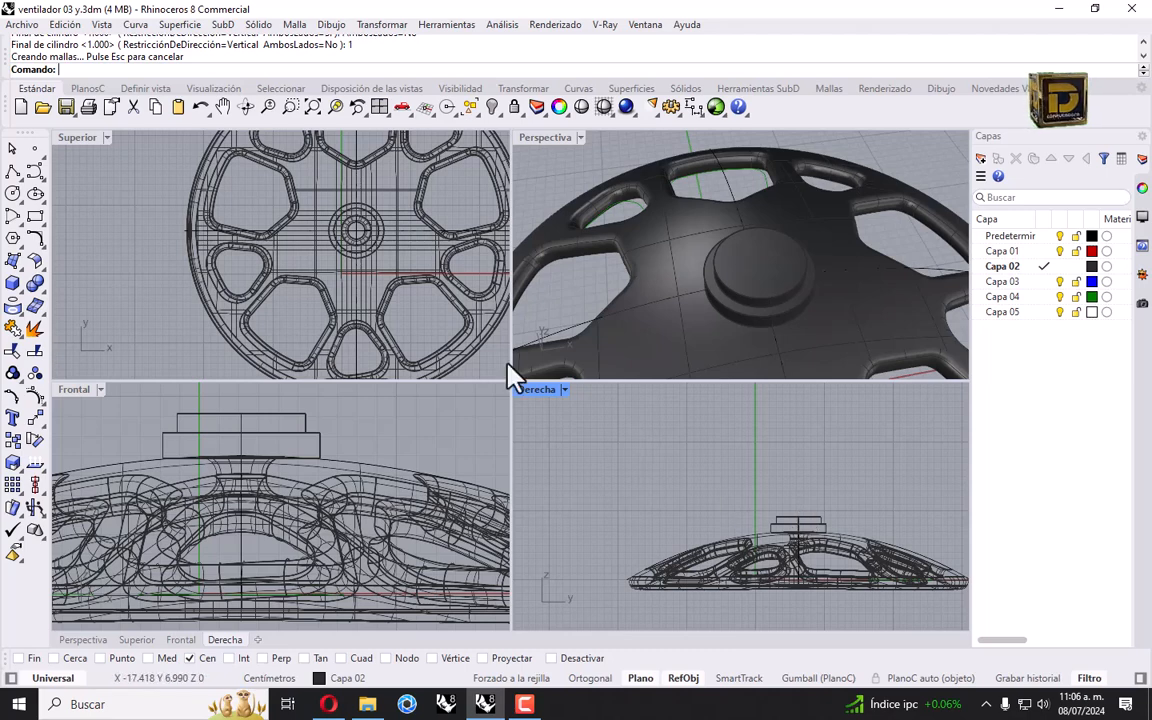
{"action": "right_click", "coordinate": [140, 222]}
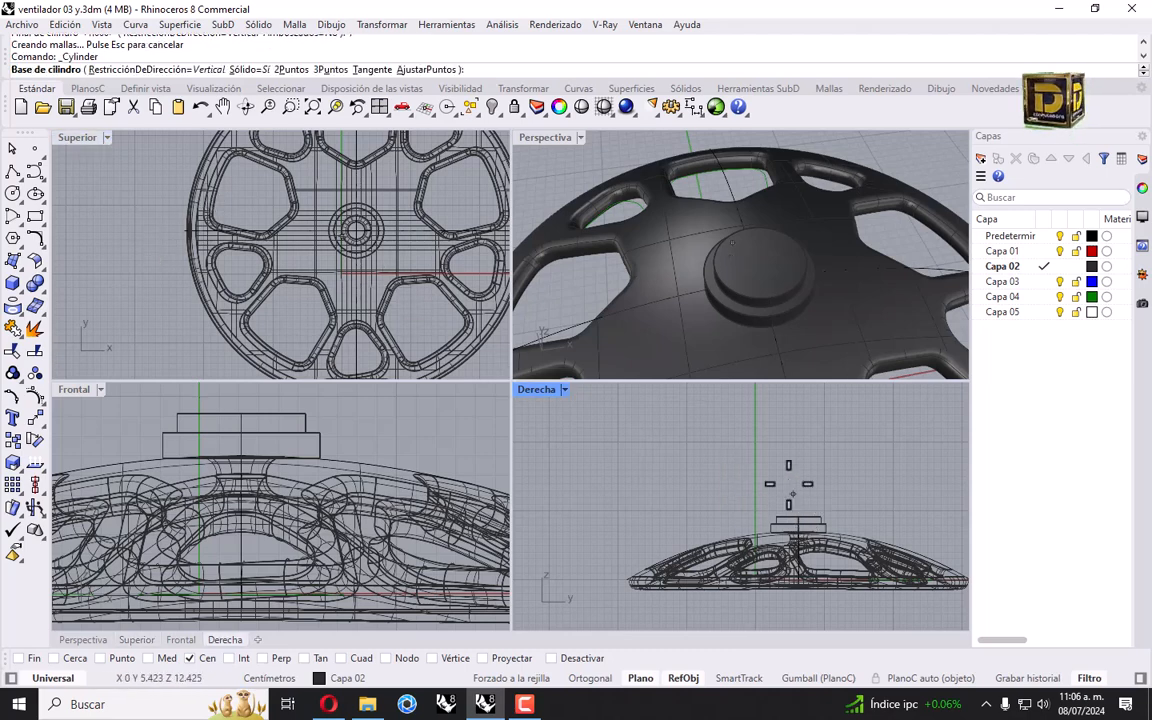
{"action": "left_click", "coordinate": [746, 298]}
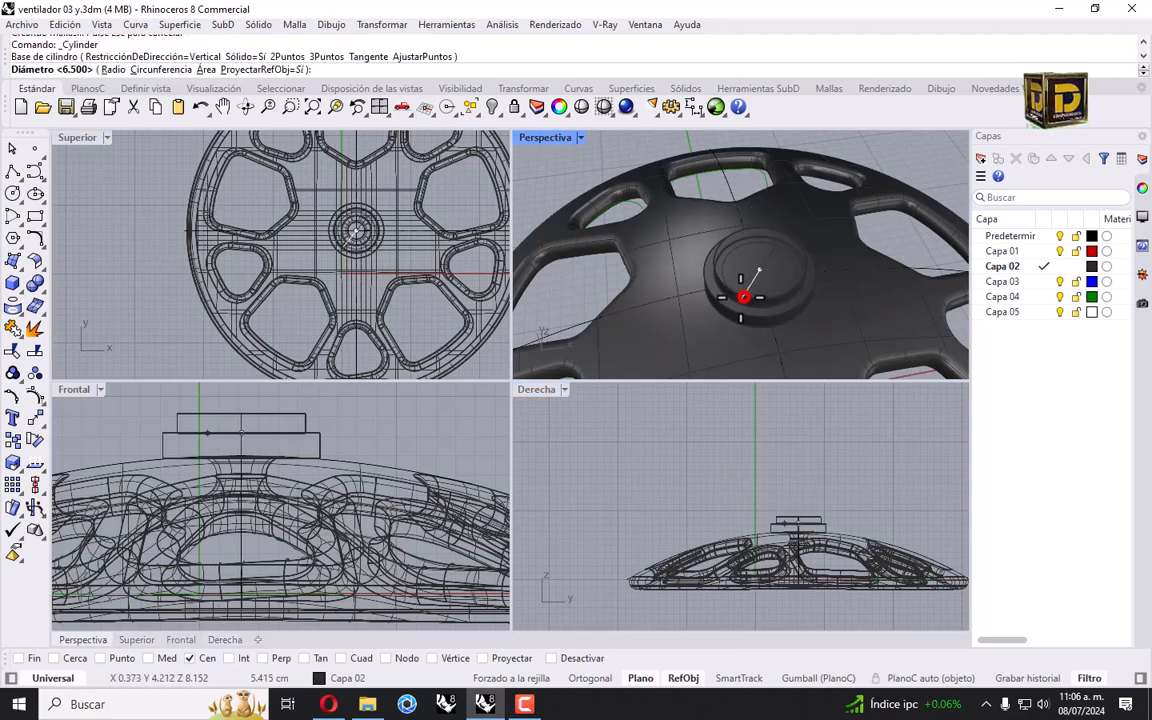
{"action": "key", "text": "Escape"}
Step: Model a cylinder 5 cm in diameter and 3 cm high, centred on top of the 6.5 cm cylinder
{"action": "right_click", "coordinate": [759, 270]}
{"action": "scroll", "coordinate": [770, 280], "scroll_direction": "up", "scroll_amount": 5}
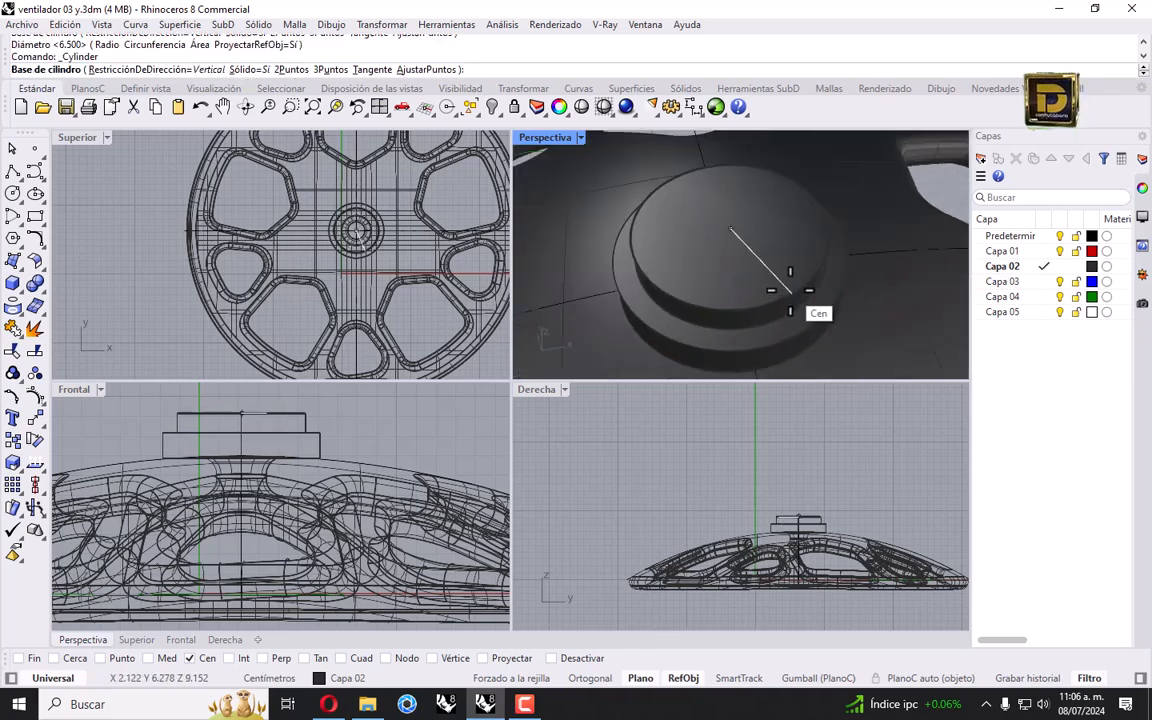
{"action": "left_click", "coordinate": [790, 291]}
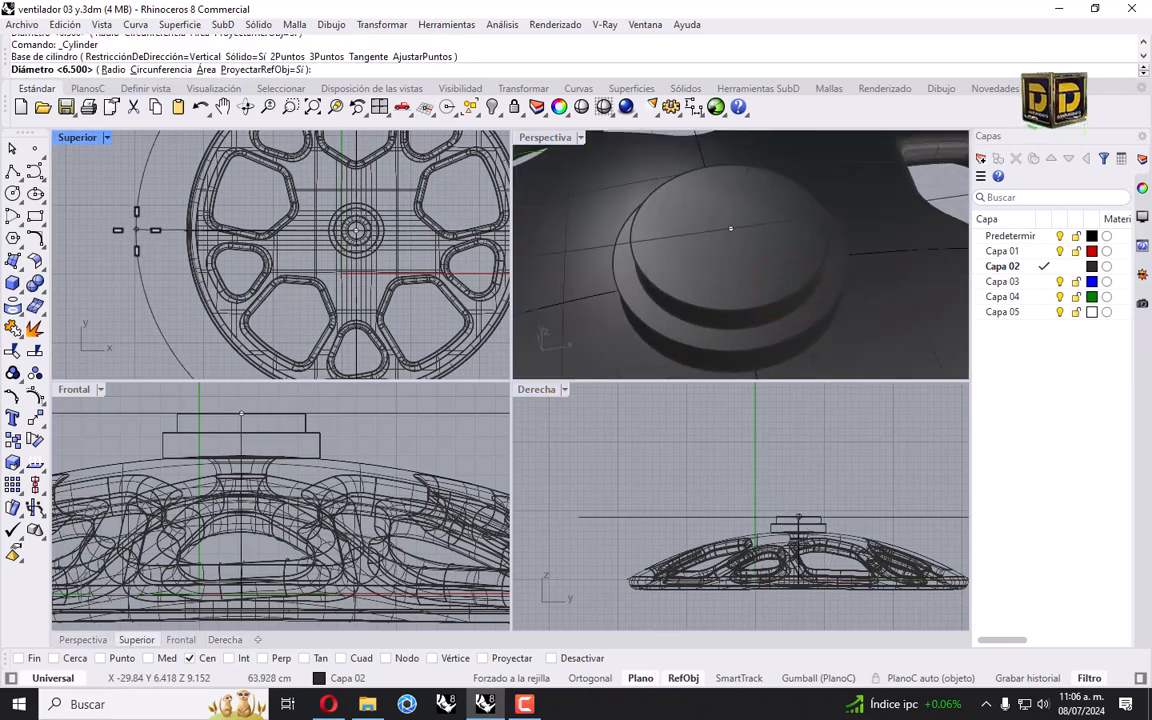
{"action": "type", "text": "5"}
{"action": "key", "text": "Return"}
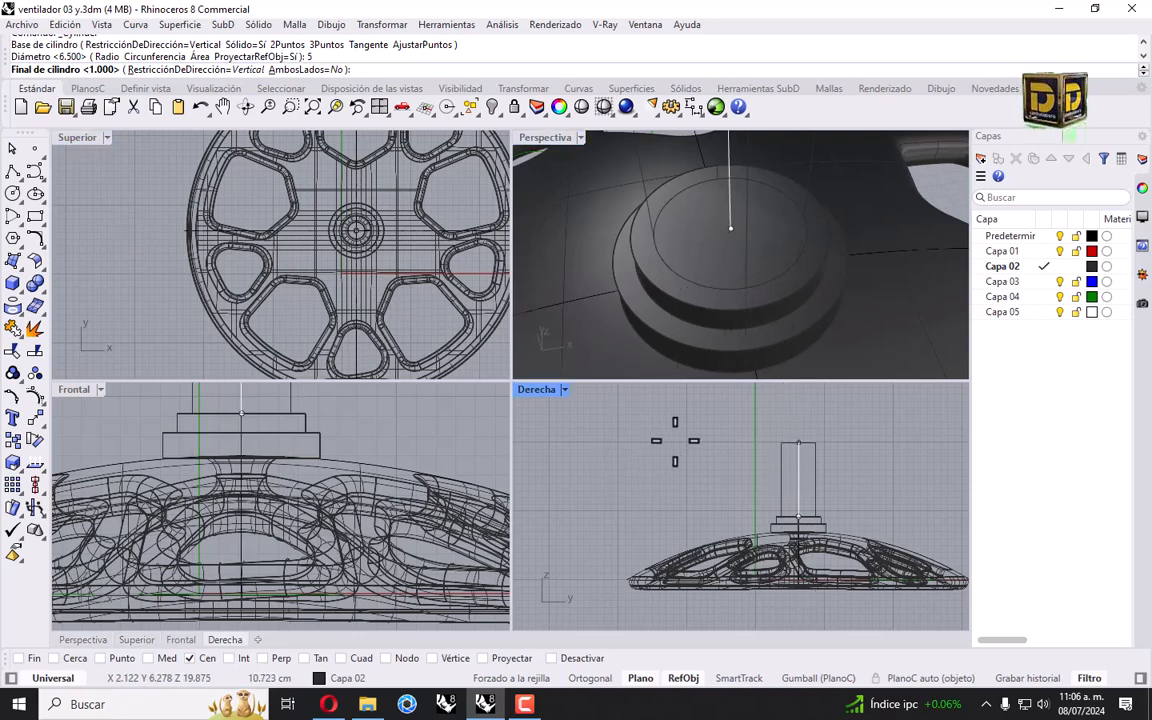
{"action": "type", "text": "3"}
{"action": "key", "text": "Return"}
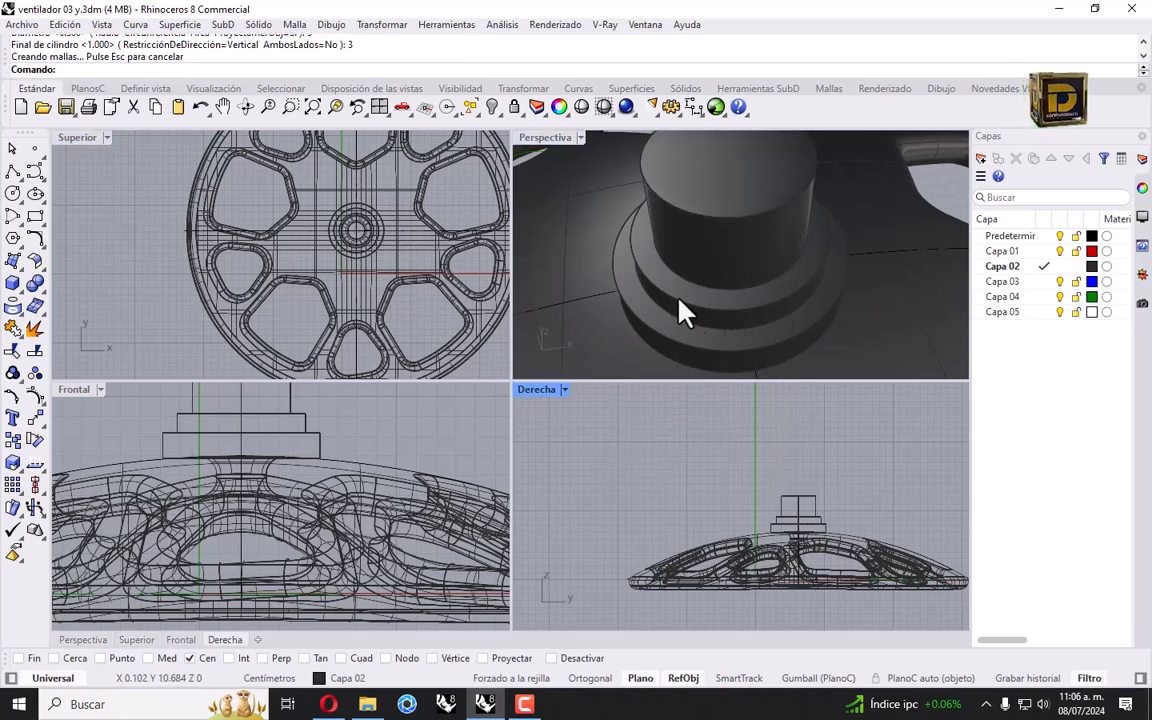
Step: Maximize the perspective view, join the three stacked cylinders with a Boolean union and deselect the result
{"action": "double_click", "coordinate": [545, 137]}
{"action": "right_click_drag", "start_coordinate": [480, 192], "coordinate": [489, 314]}
{"action": "left_click", "coordinate": [494, 314]}
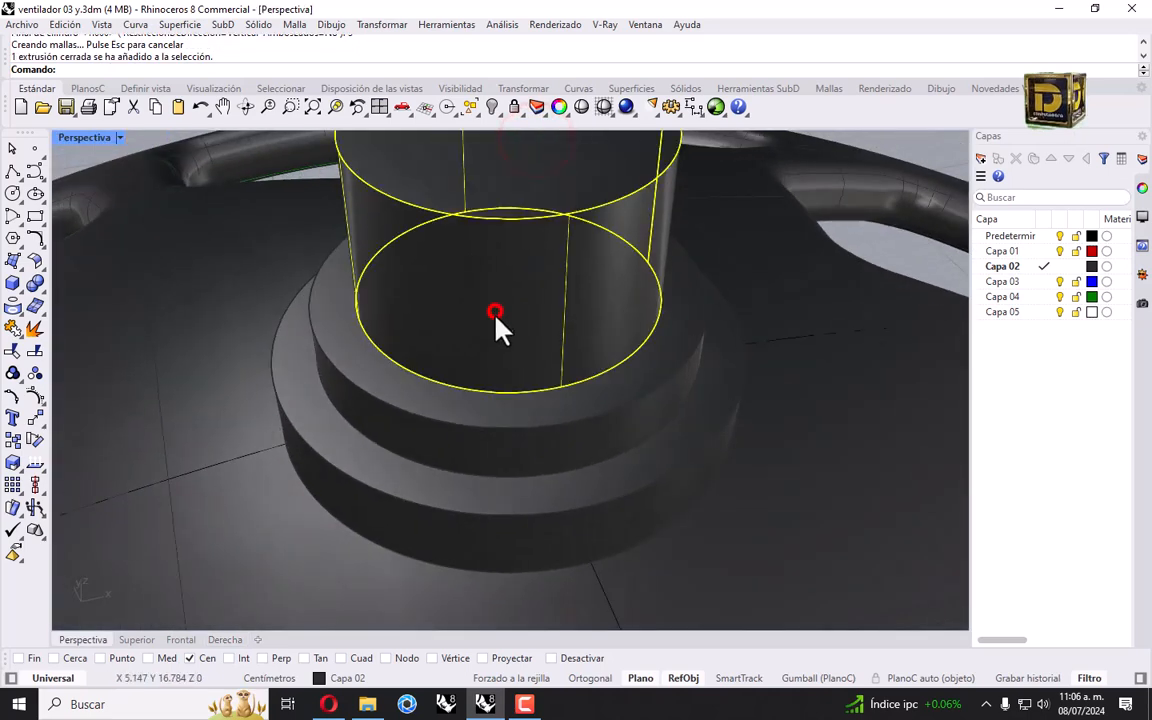
{"action": "left_click", "coordinate": [448, 395], "text": "shift"}
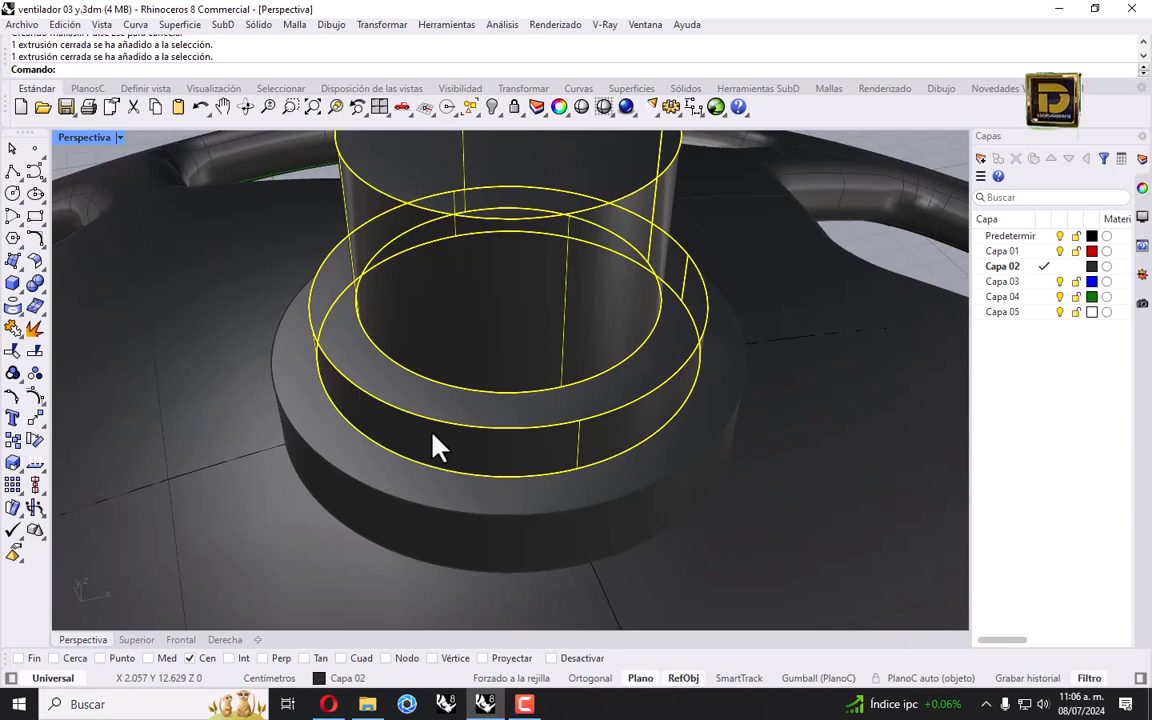
{"action": "left_click", "coordinate": [436, 448], "text": "shift"}
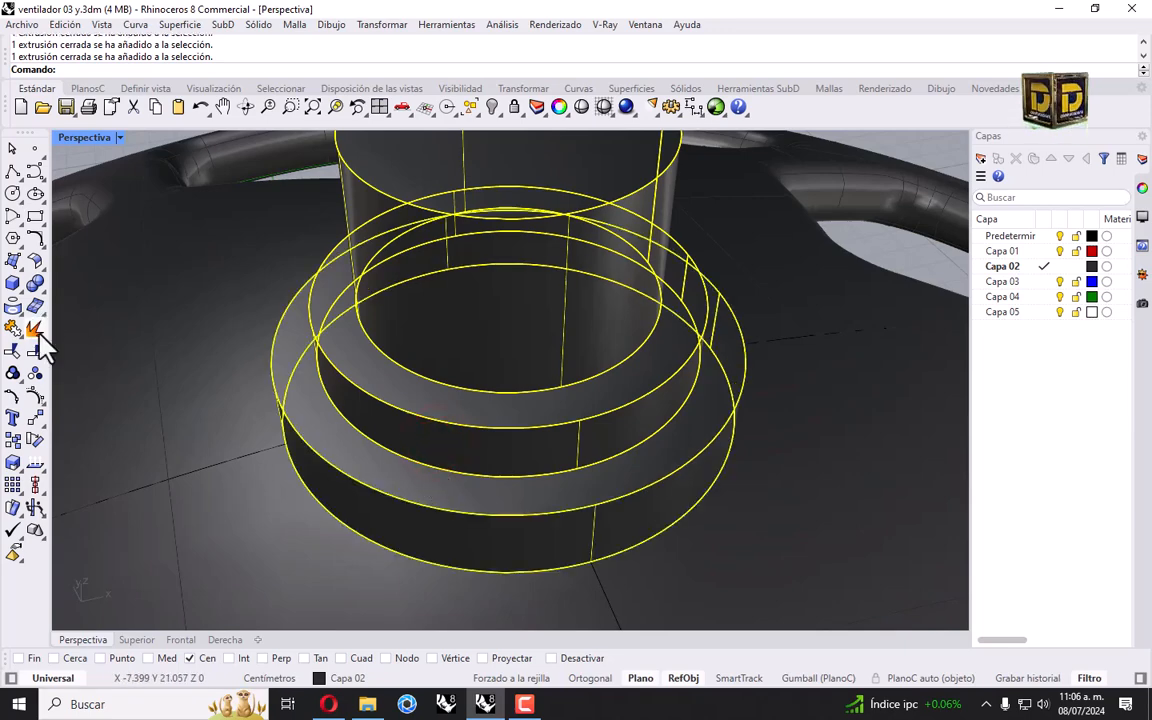
{"action": "left_click", "coordinate": [36, 287]}
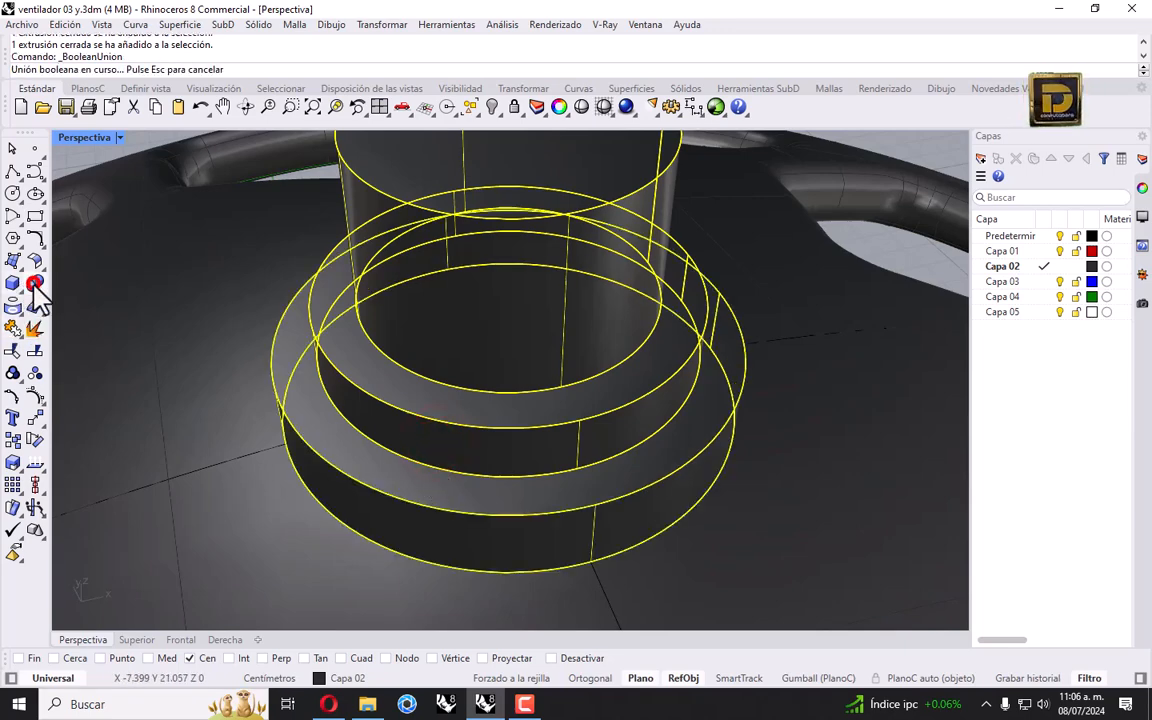
{"action": "scroll", "coordinate": [427, 346], "scroll_direction": "down", "scroll_amount": 11}
{"action": "left_click", "coordinate": [104, 197]}
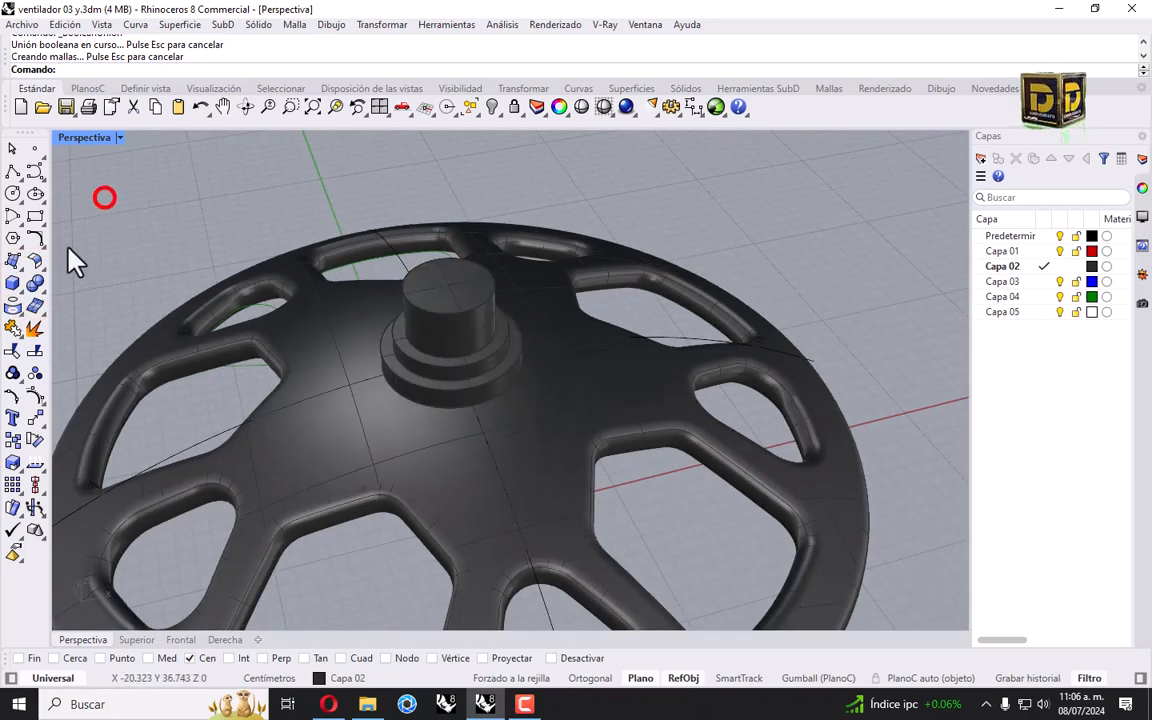
Step: Try to fillet the collar's two step rims and the tall cylinder's base edge with a 0.5 cm radius
{"action": "left_click", "coordinate": [36, 283]}
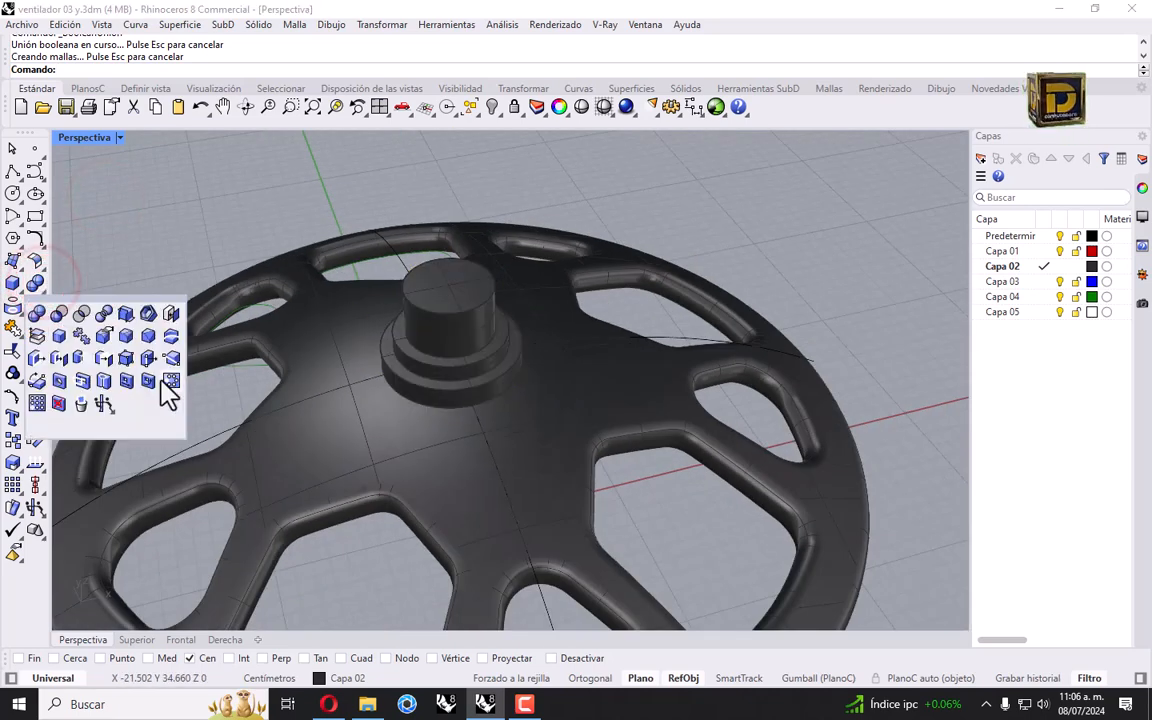
{"action": "left_click", "coordinate": [122, 334]}
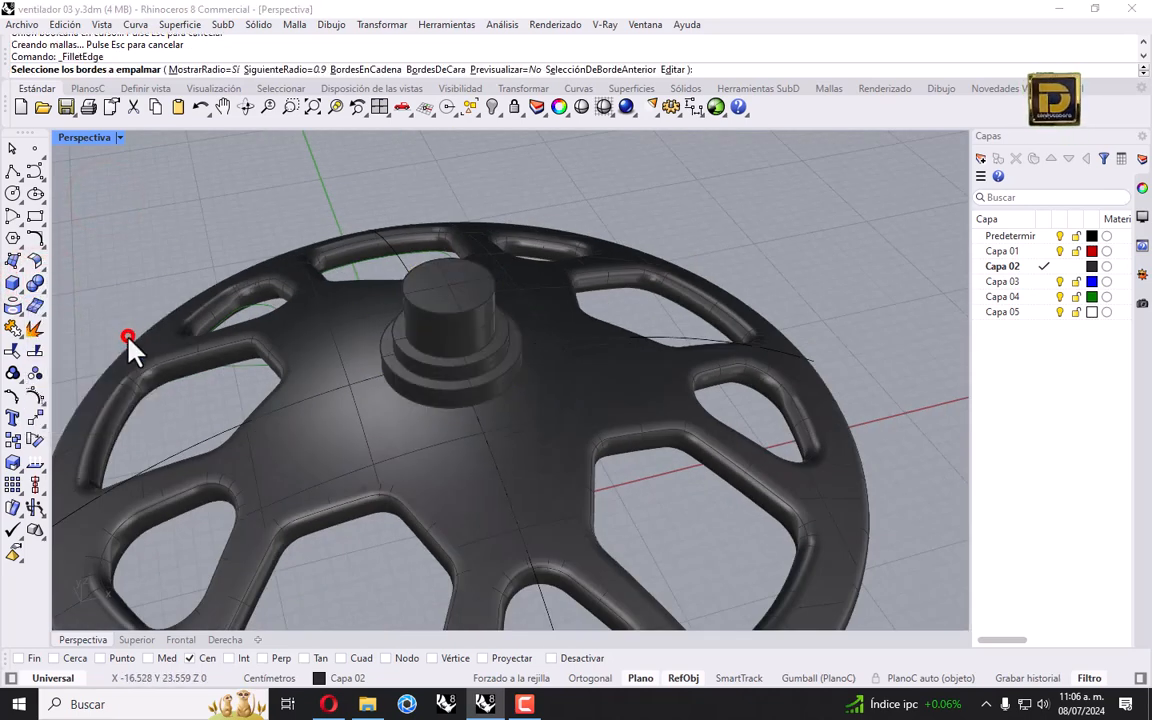
{"action": "left_click", "coordinate": [296, 69]}
{"action": "type", "text": "0"}
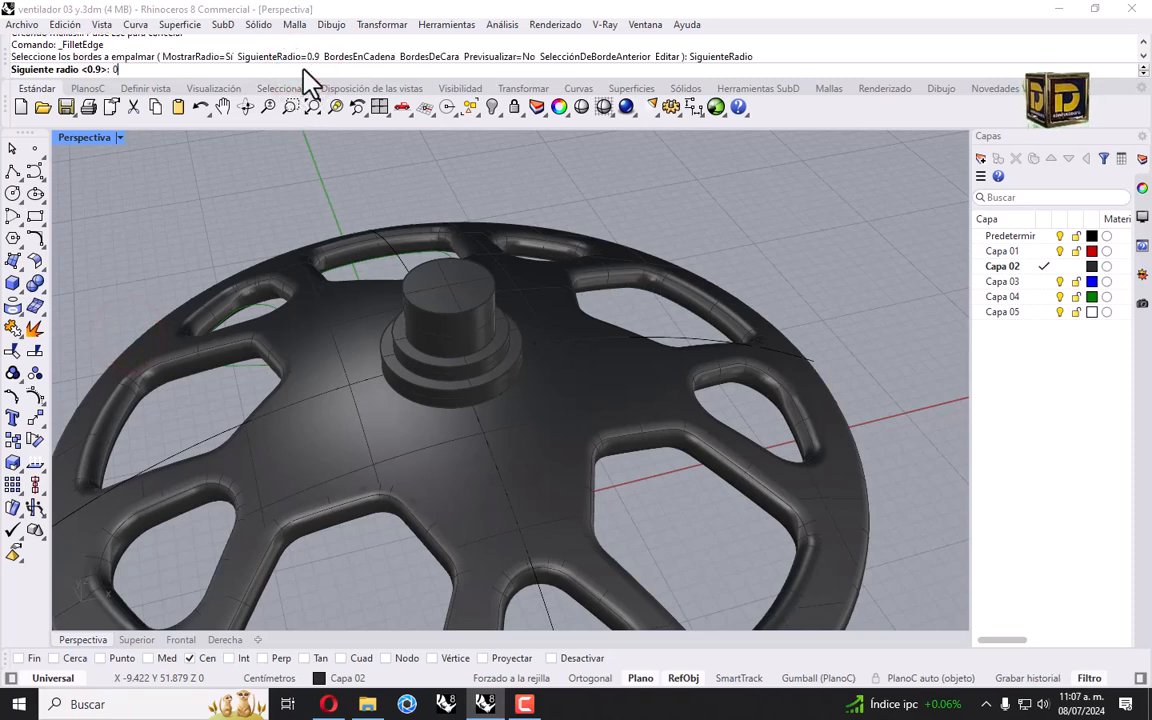
{"action": "type", "text": ".5"}
{"action": "key", "text": "Return"}
{"action": "scroll", "coordinate": [465, 430], "scroll_direction": "up", "scroll_amount": 2}
{"action": "left_click", "coordinate": [462, 399]}
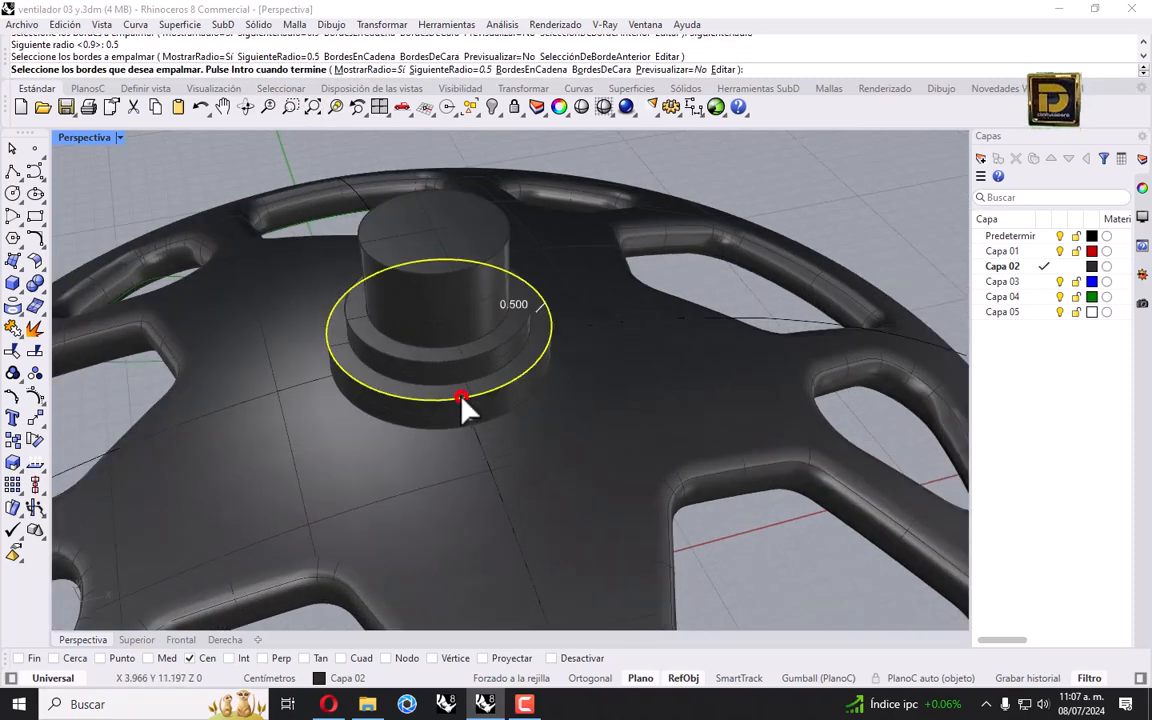
{"action": "left_click", "coordinate": [456, 358]}
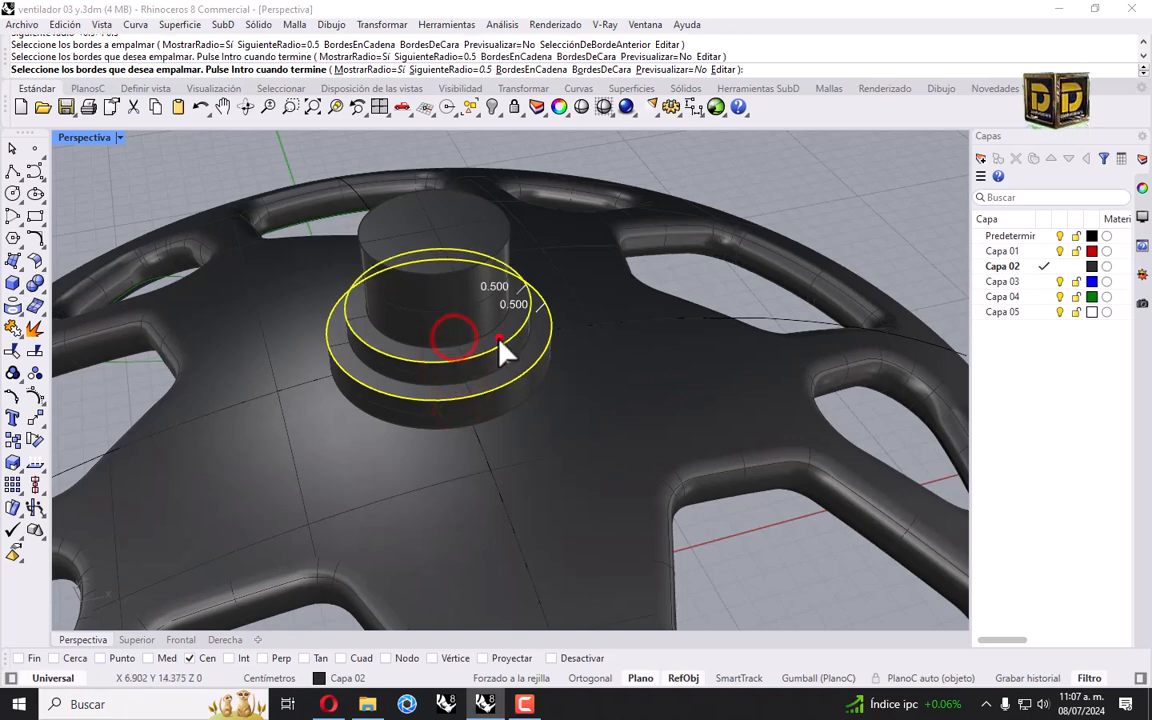
{"action": "left_click", "coordinate": [492, 334]}
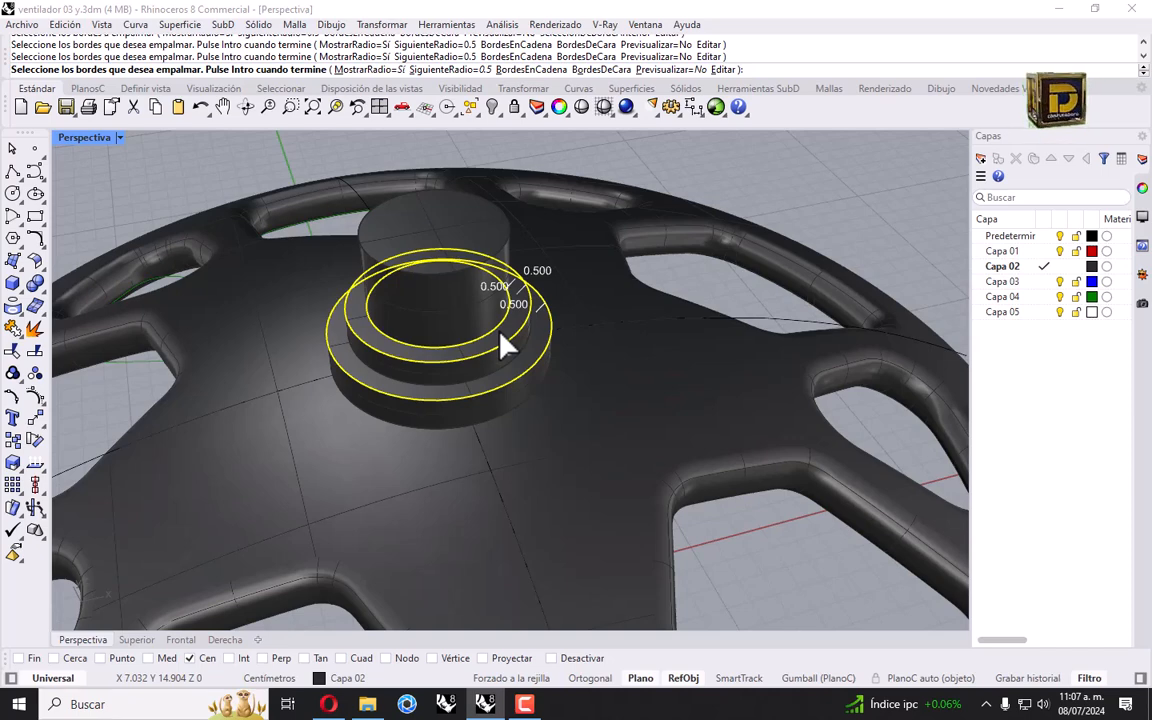
{"action": "key", "text": "Return"}
{"action": "key", "text": "Return"}
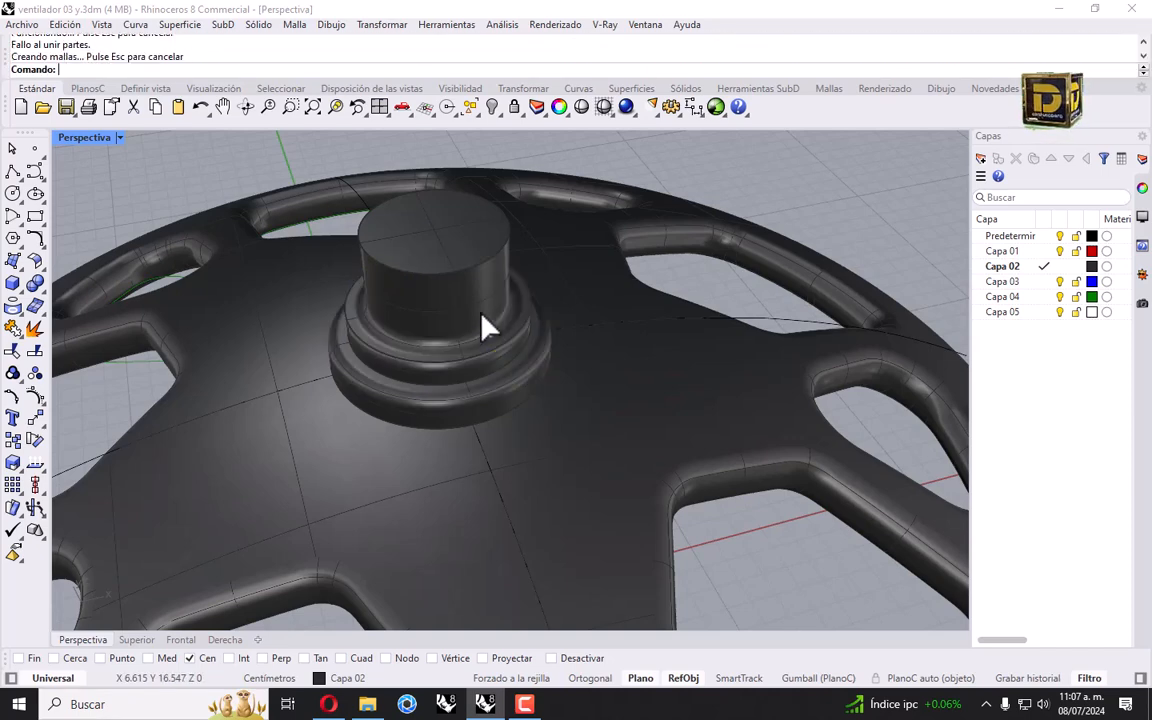
Step: Inspect the filleted edges up close and undo the last edge fillet on the collar
{"action": "right_click_drag", "start_coordinate": [468, 366], "coordinate": [562, 232]}
{"action": "scroll", "coordinate": [488, 281], "scroll_direction": "up", "scroll_amount": 6}
{"action": "left_click", "coordinate": [573, 228]}
{"action": "key", "text": "ctrl+z"}
{"action": "left_click", "coordinate": [635, 226]}
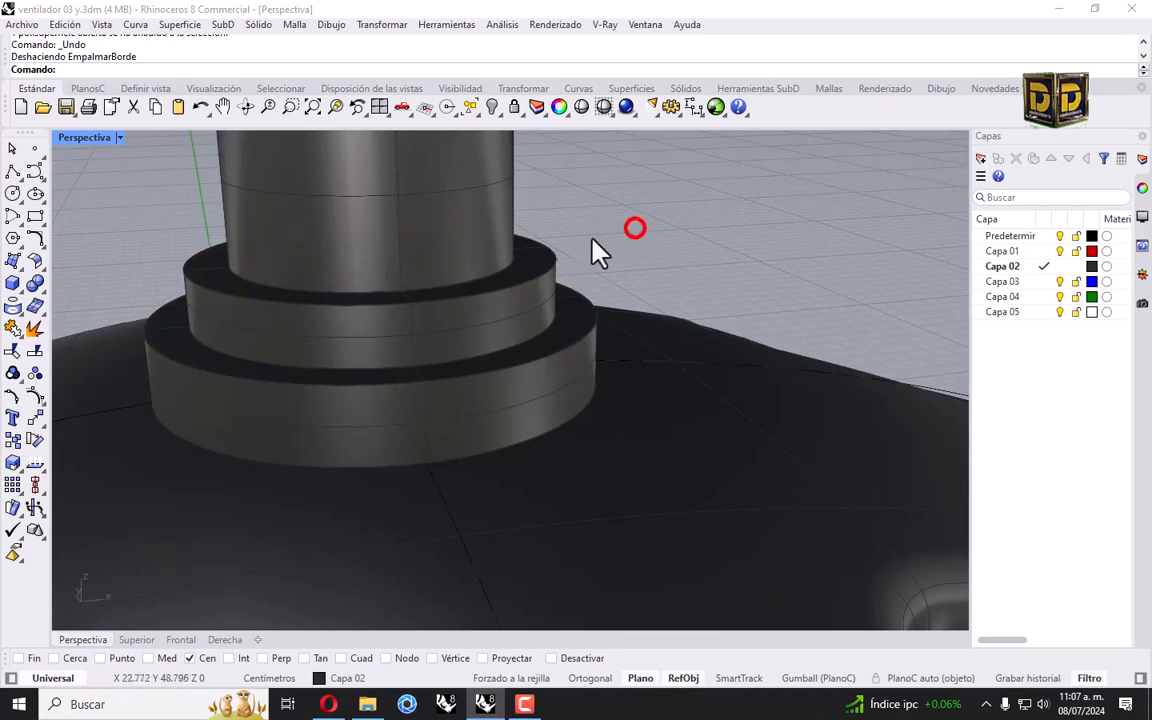
{"action": "left_click", "coordinate": [451, 245]}
{"action": "left_click", "coordinate": [602, 202]}
Step: Fillet the collar's lowest rim at 0.5 cm, and the middle rim and the tall cylinder's base edge at 0.3 cm each
{"action": "key", "text": "Return"}
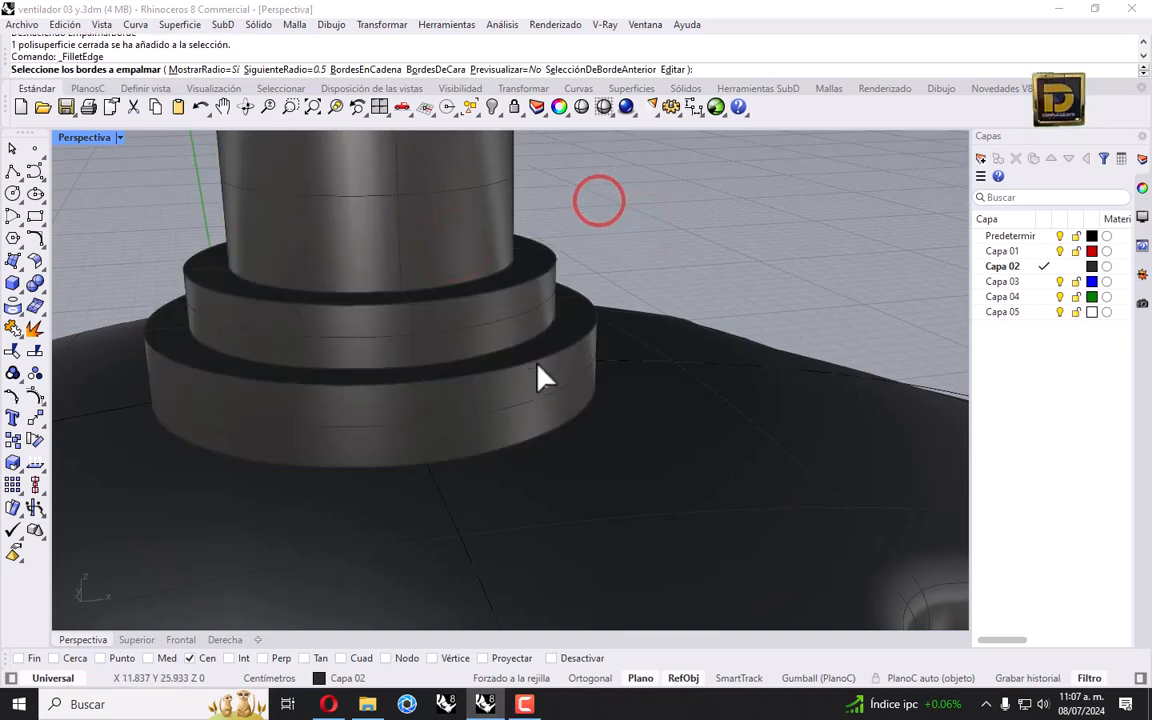
{"action": "left_click", "coordinate": [535, 352]}
{"action": "left_click", "coordinate": [508, 285]}
{"action": "key", "text": "Return"}
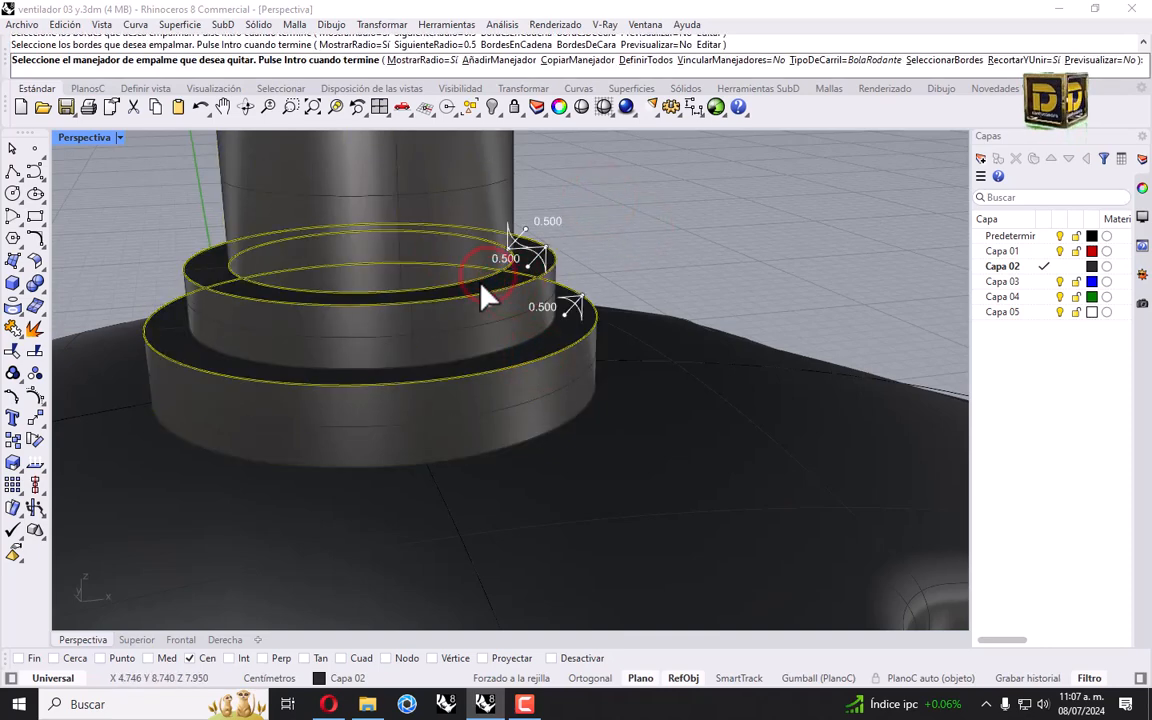
{"action": "left_click", "coordinate": [534, 232]}
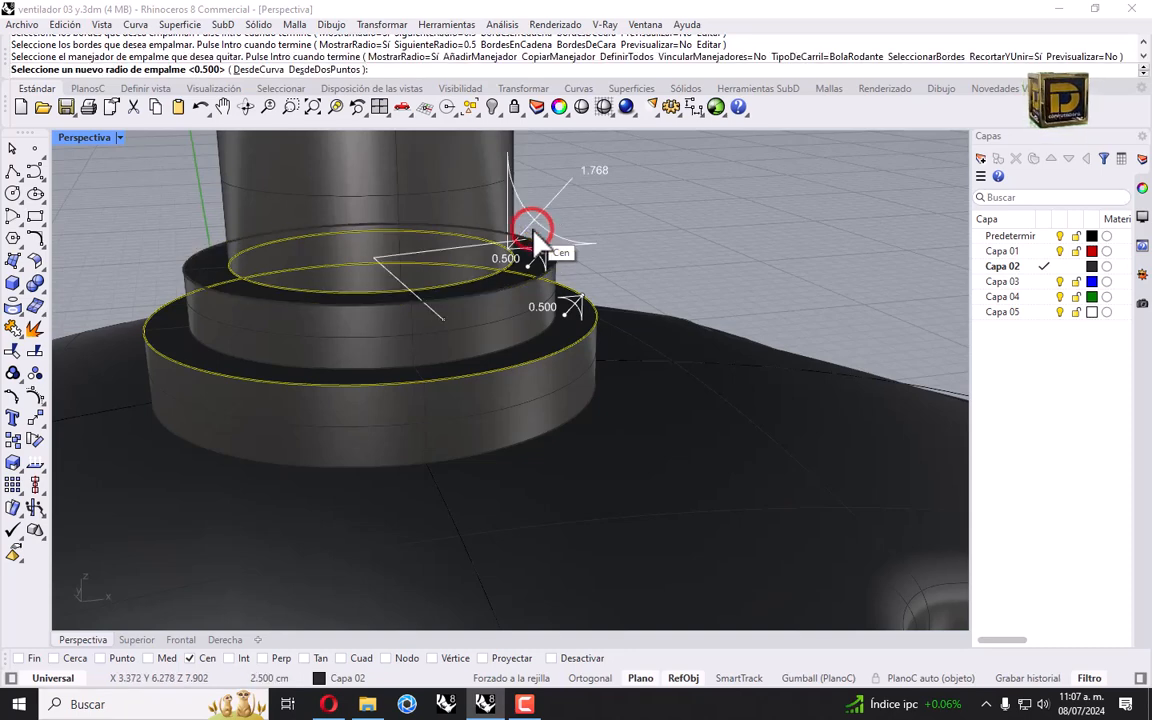
{"action": "type", "text": "0.3"}
{"action": "key", "text": "Return"}
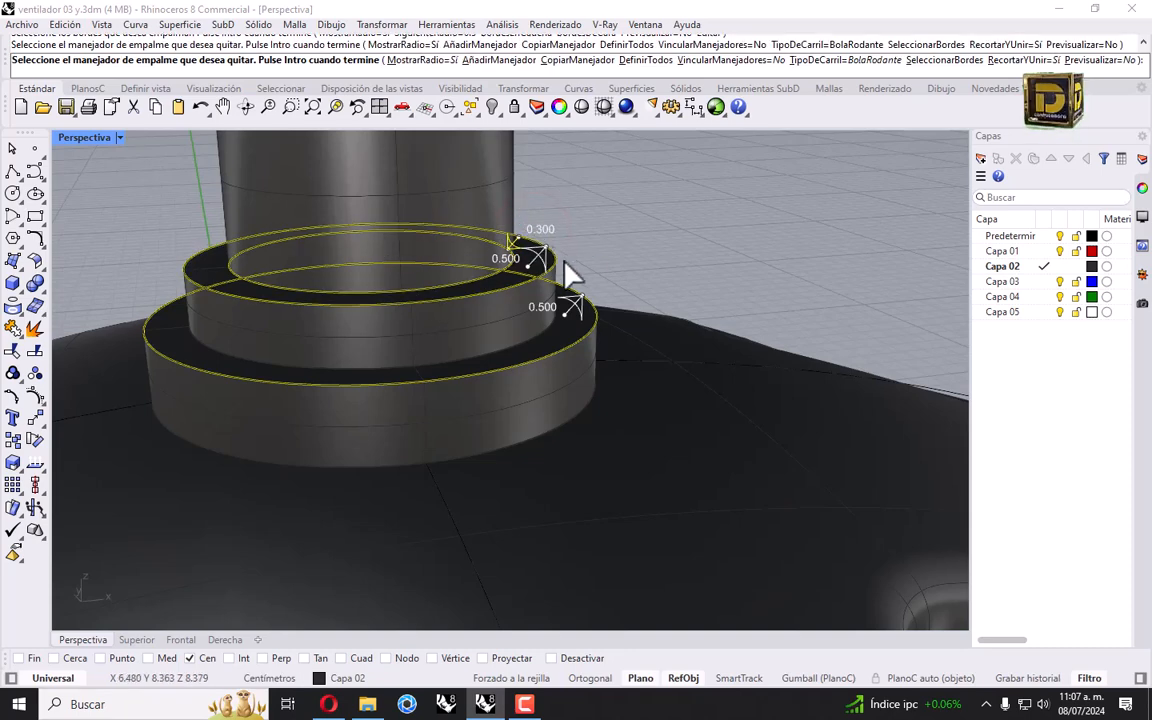
{"action": "left_click", "coordinate": [530, 263]}
{"action": "type", "text": "0.3"}
{"action": "key", "text": "Return"}
{"action": "key", "text": "Return"}
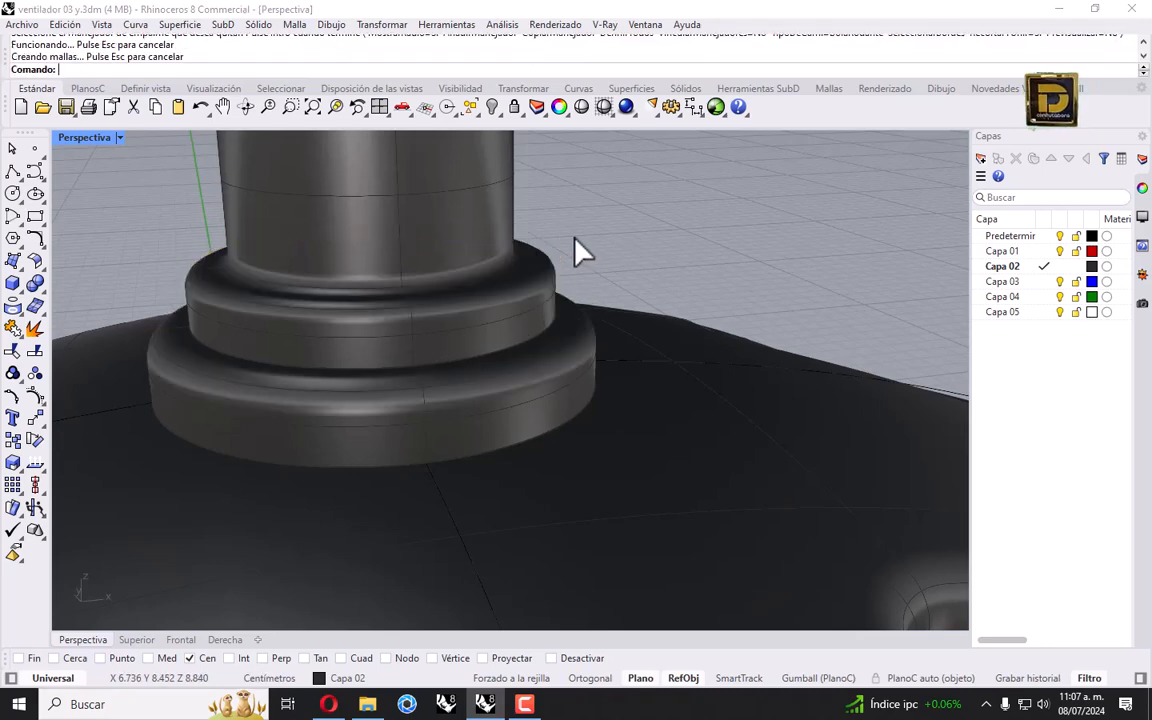
Step: Examine the collar's fillets up close and from a distance, and check whether the collar selects as one closed solid
{"action": "right_click_drag", "start_coordinate": [609, 216], "coordinate": [505, 252]}
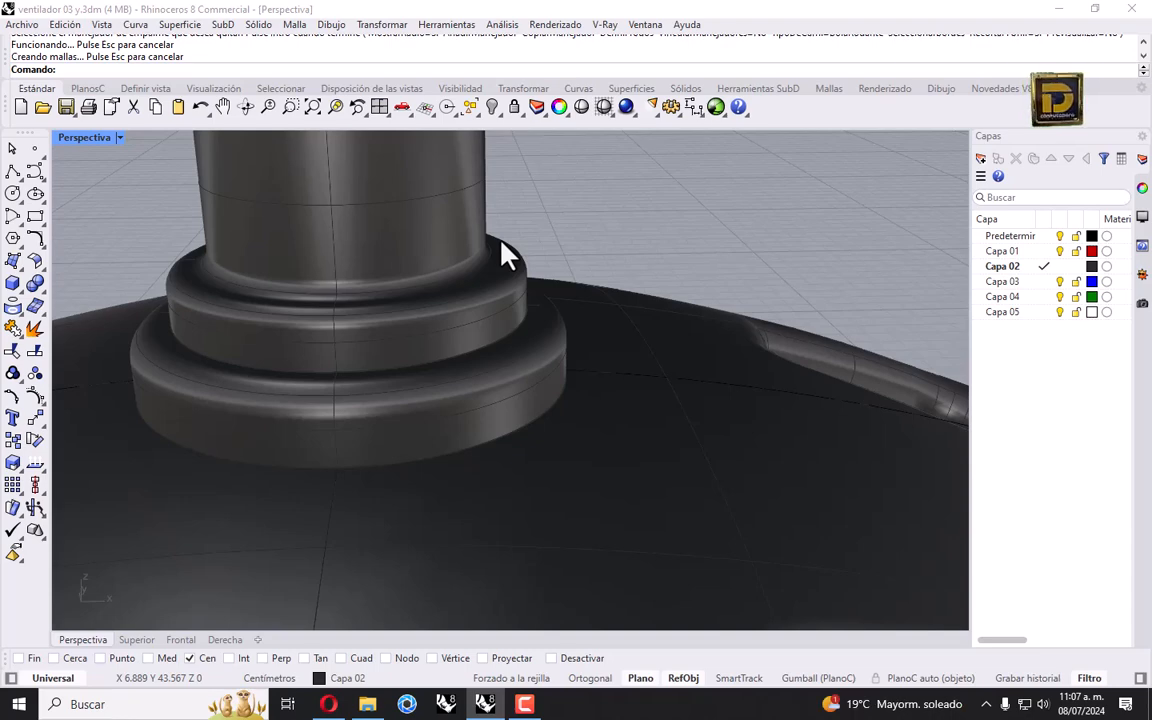
{"action": "scroll", "coordinate": [492, 258], "scroll_direction": "up", "scroll_amount": 2}
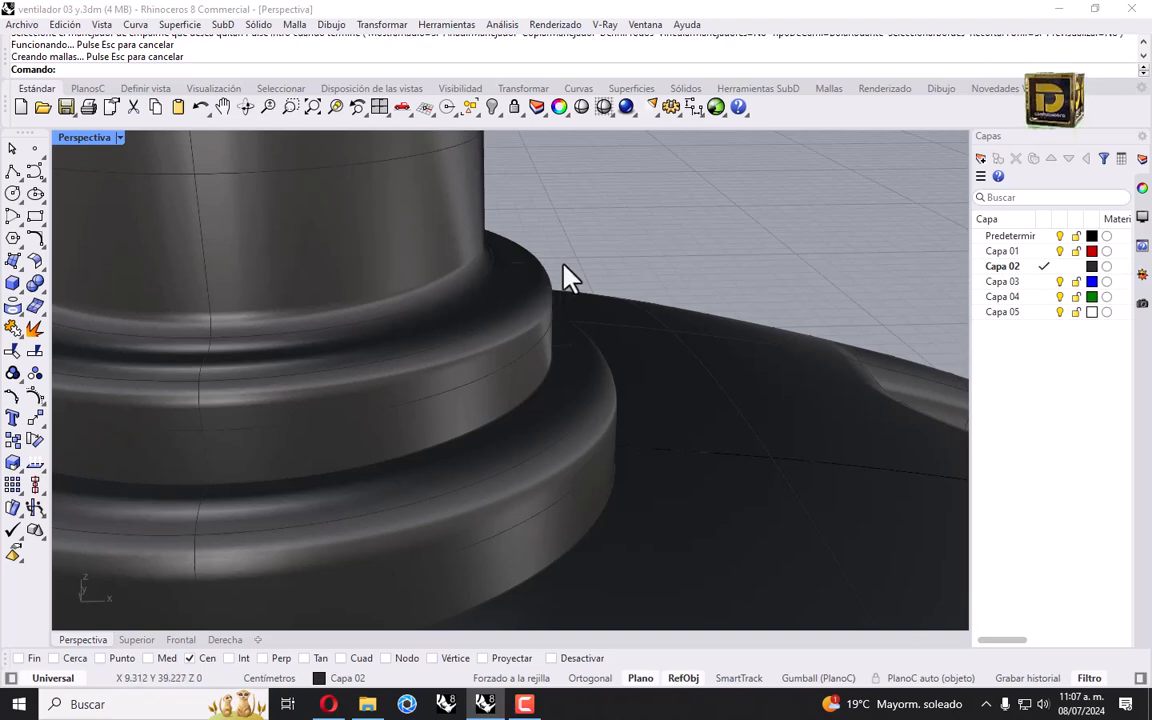
{"action": "scroll", "coordinate": [563, 280], "scroll_direction": "down", "scroll_amount": 5}
{"action": "mouse_move", "coordinate": [561, 288]}
{"action": "right_mouse_down"}
{"action": "mouse_move", "coordinate": [566, 265]}
{"action": "mouse_move", "coordinate": [558, 285]}
{"action": "right_mouse_up"}
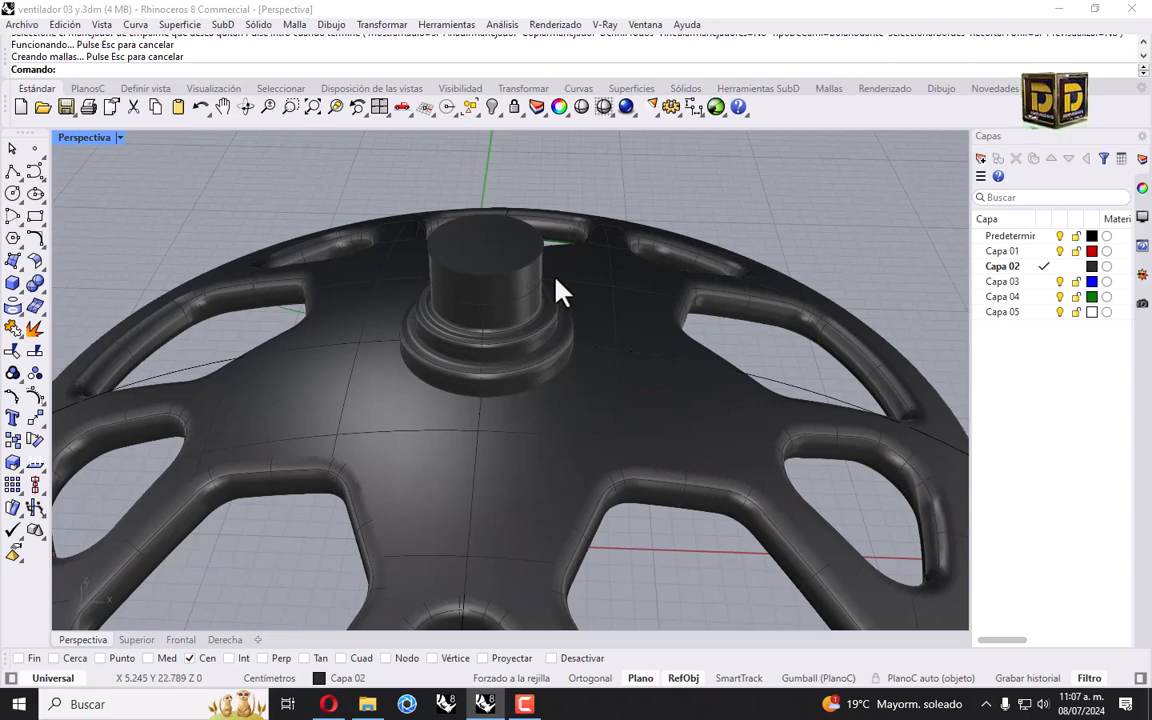
{"action": "scroll", "coordinate": [560, 291], "scroll_direction": "down", "scroll_amount": 4}
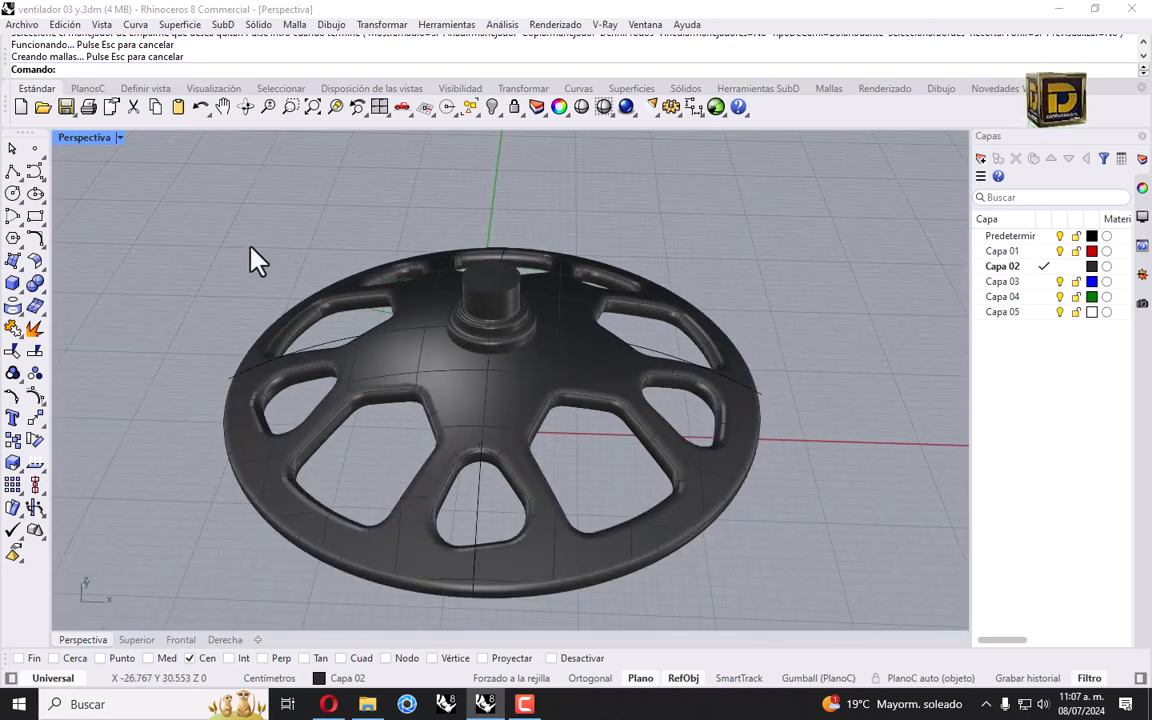
{"action": "left_click", "coordinate": [474, 280]}
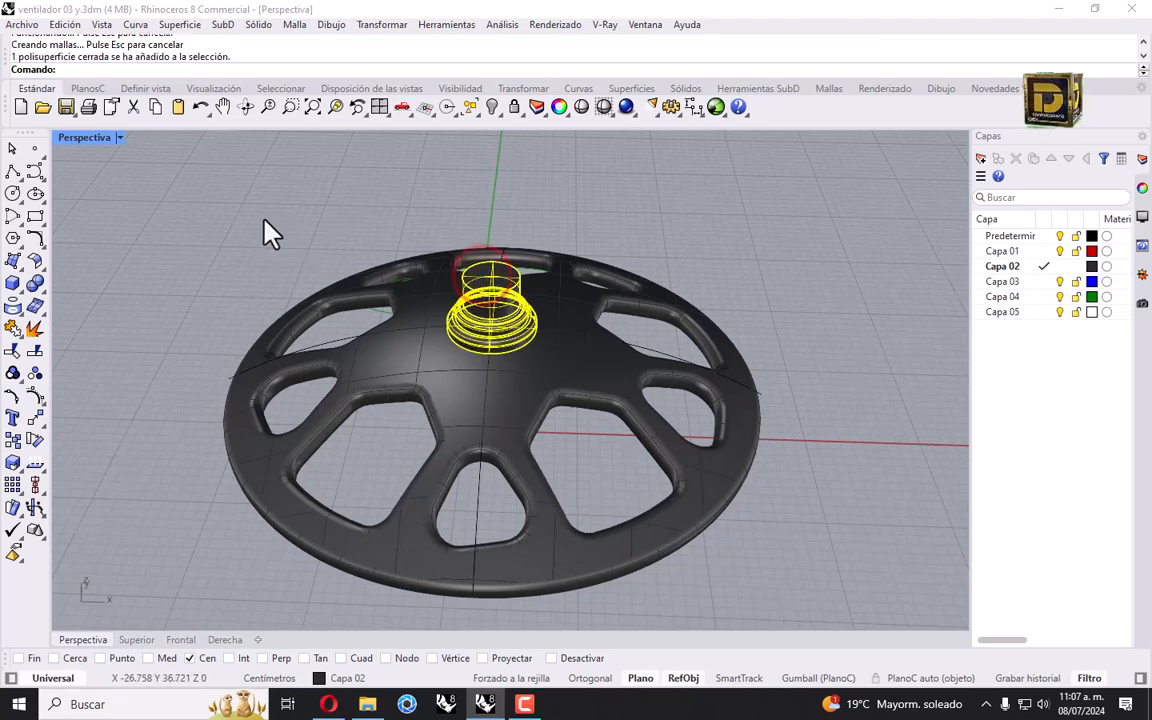
{"action": "left_click", "coordinate": [260, 217]}
Step: Model a solid tube centred on the collar's top face, with diameters of 4.8 cm and 4.6 cm and a height of 44 cm
{"action": "left_click", "coordinate": [14, 283]}
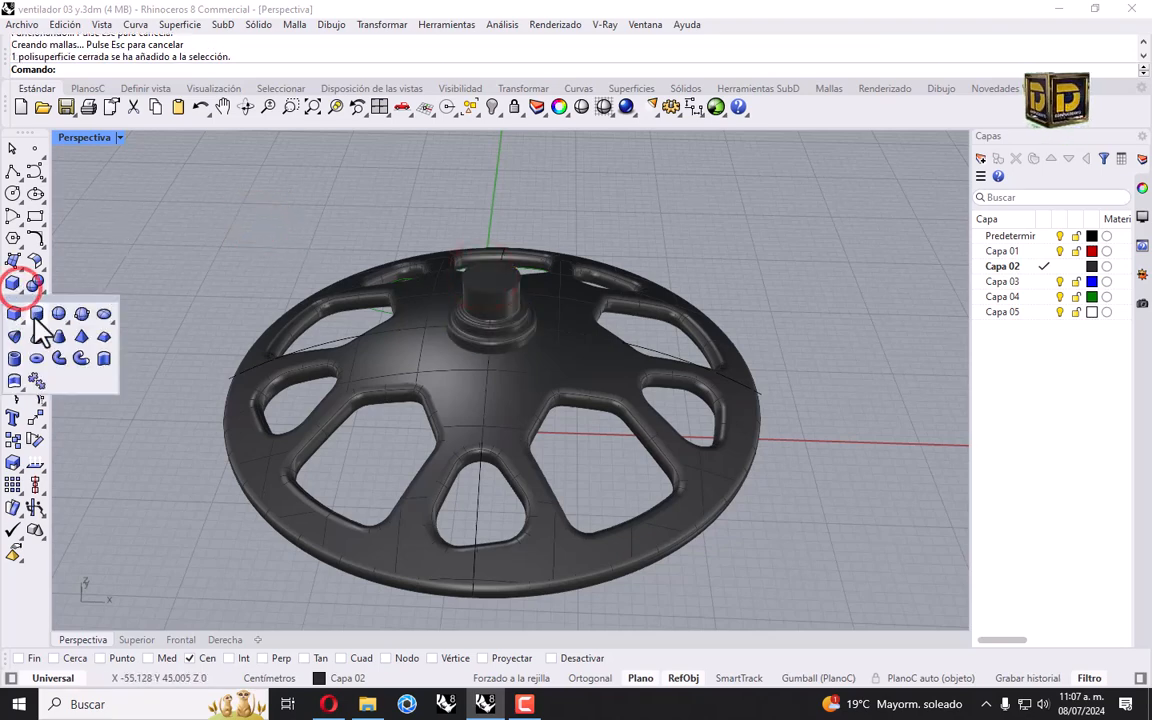
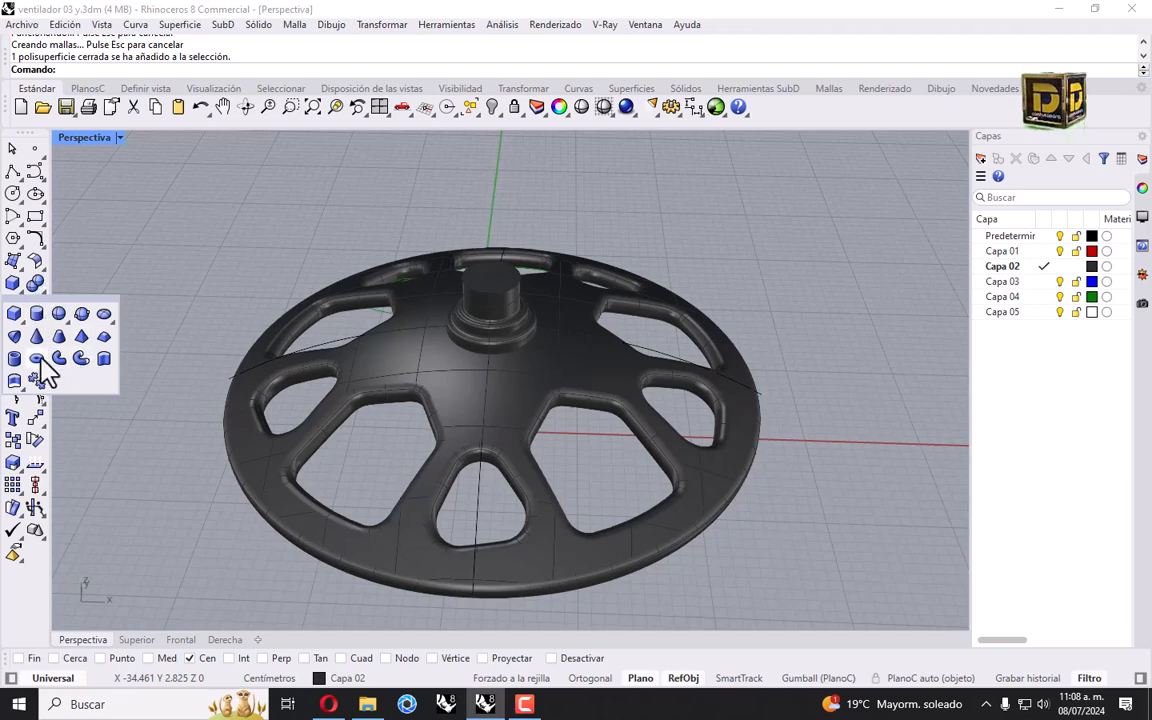
{"action": "left_click", "coordinate": [58, 359]}
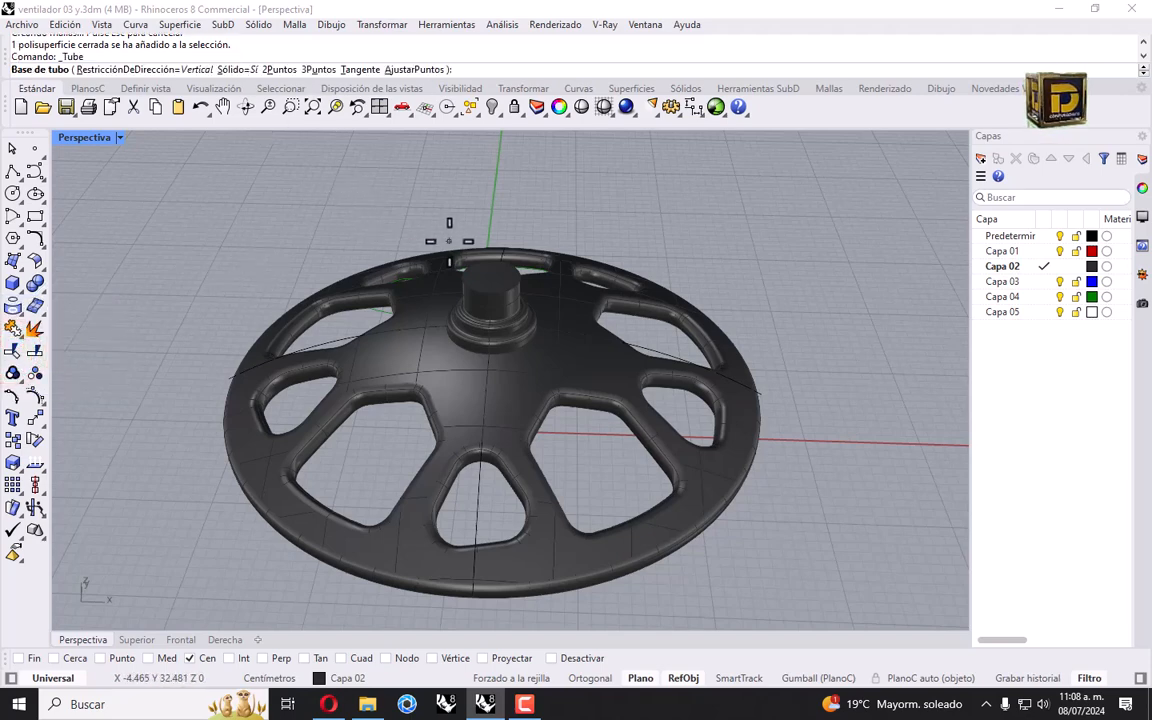
{"action": "scroll", "coordinate": [448, 240], "scroll_direction": "up", "scroll_amount": 3}
{"action": "left_click", "coordinate": [489, 340]}
{"action": "scroll", "coordinate": [489, 340], "scroll_direction": "down", "scroll_amount": 3}
{"action": "double_click", "coordinate": [84, 139]}
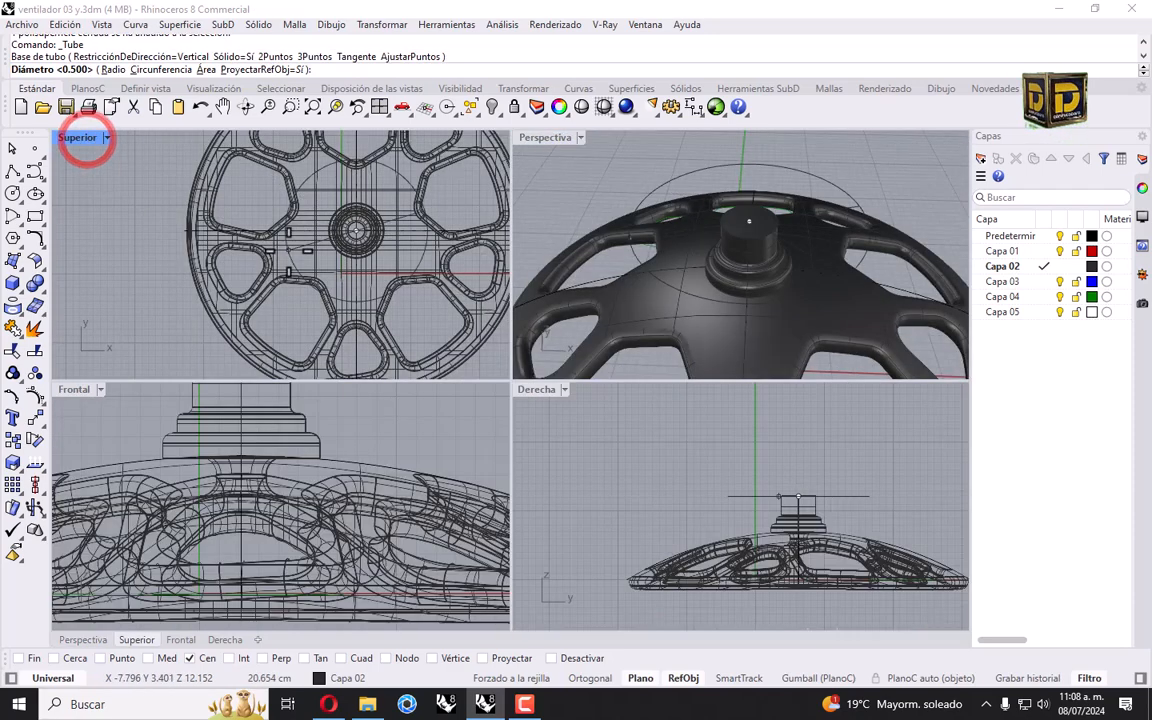
{"action": "type", "text": "4."}
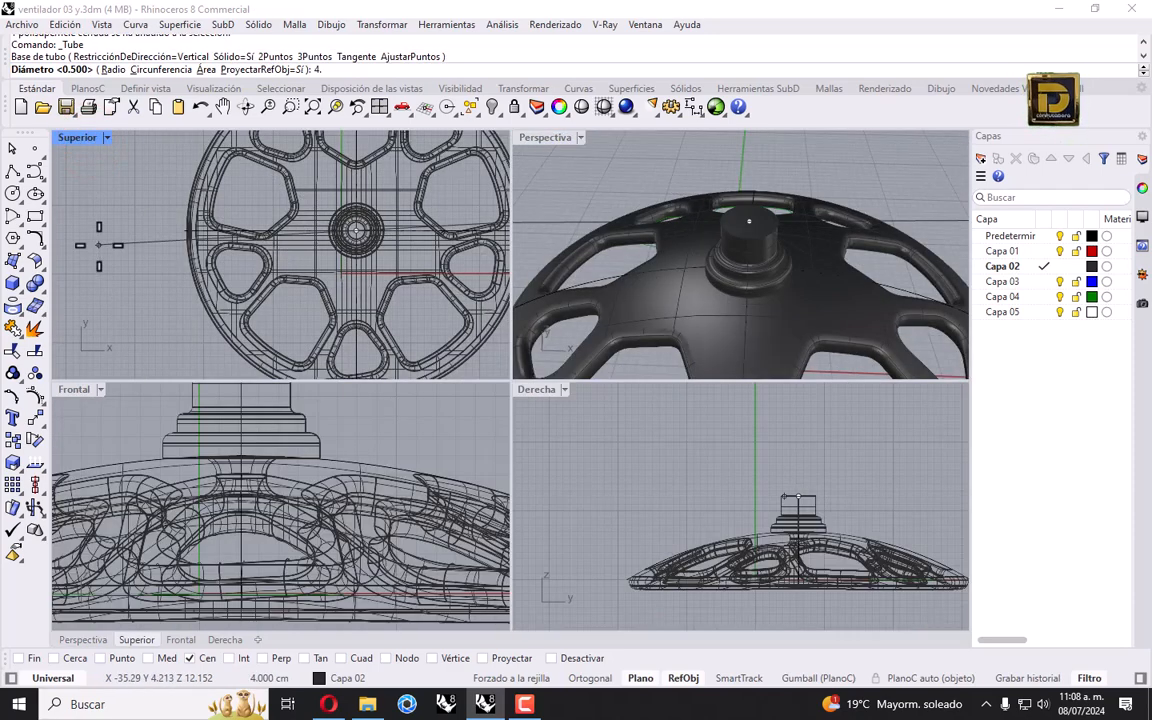
{"action": "type", "text": "8"}
{"action": "key", "text": "Return"}
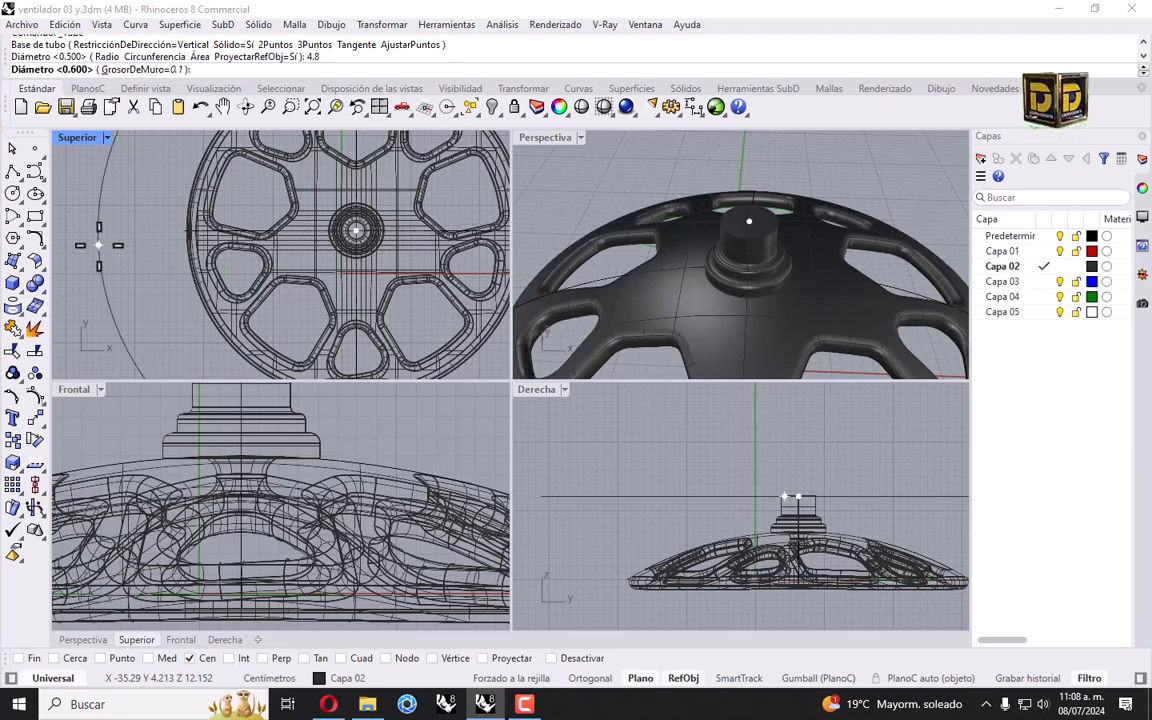
{"action": "type", "text": "4.6"}
{"action": "key", "text": "Return"}
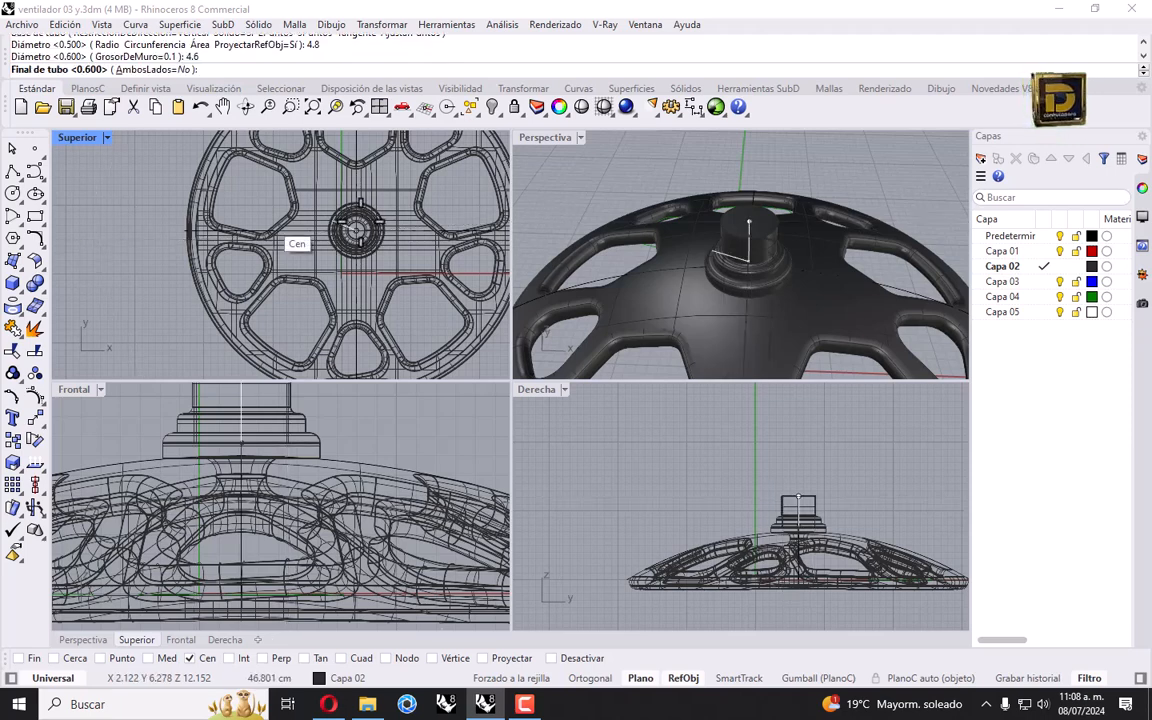
{"action": "scroll", "coordinate": [780, 500], "scroll_direction": "up", "scroll_amount": 5}
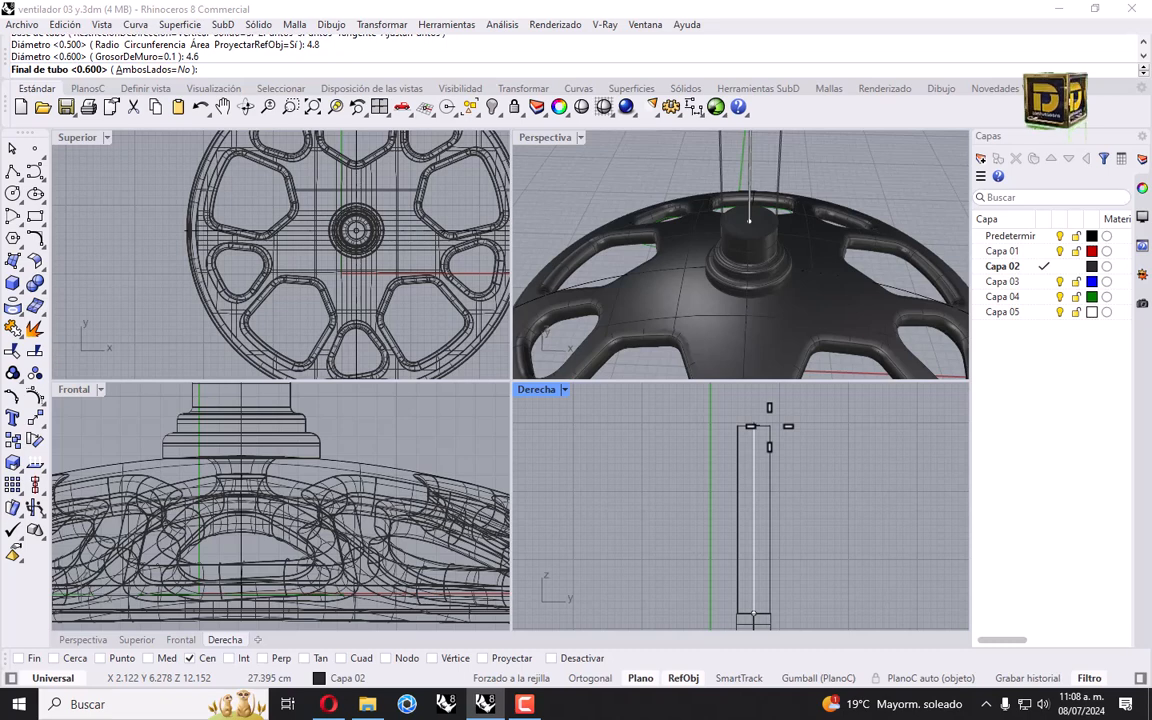
{"action": "type", "text": "44"}
{"action": "key", "text": "Return"}
{"action": "scroll", "coordinate": [740, 500], "scroll_direction": "down", "scroll_amount": 5}
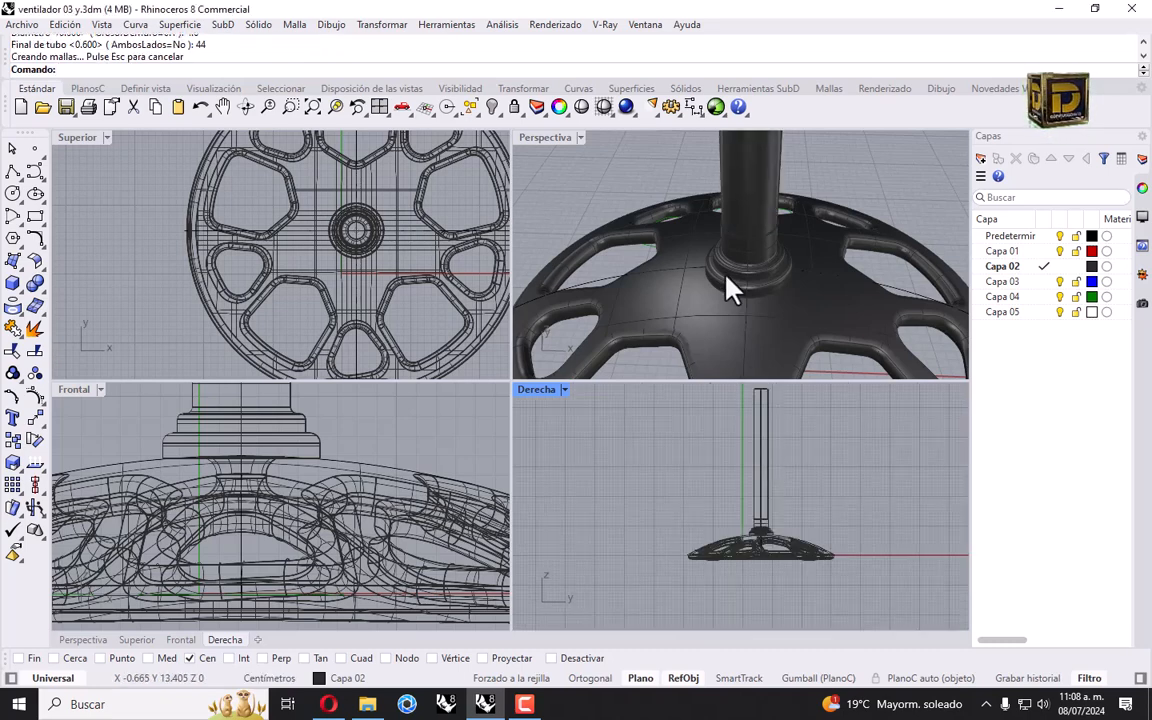
Step: Examine the upper end of the tube in the perspective view and check that the tube selects as one object
{"action": "scroll", "coordinate": [733, 290], "scroll_direction": "down", "scroll_amount": 5}
{"action": "right_click_drag", "start_coordinate": [775, 305], "coordinate": [711, 255]}
{"action": "scroll", "coordinate": [753, 216], "scroll_direction": "down", "scroll_amount": 6}
{"action": "scroll", "coordinate": [746, 270], "scroll_direction": "up", "scroll_amount": 7}
{"action": "scroll", "coordinate": [697, 298], "scroll_direction": "down", "scroll_amount": 8}
{"action": "scroll", "coordinate": [705, 226], "scroll_direction": "up", "scroll_amount": 10}
{"action": "left_click", "coordinate": [689, 338]}
{"action": "left_click", "coordinate": [625, 293]}
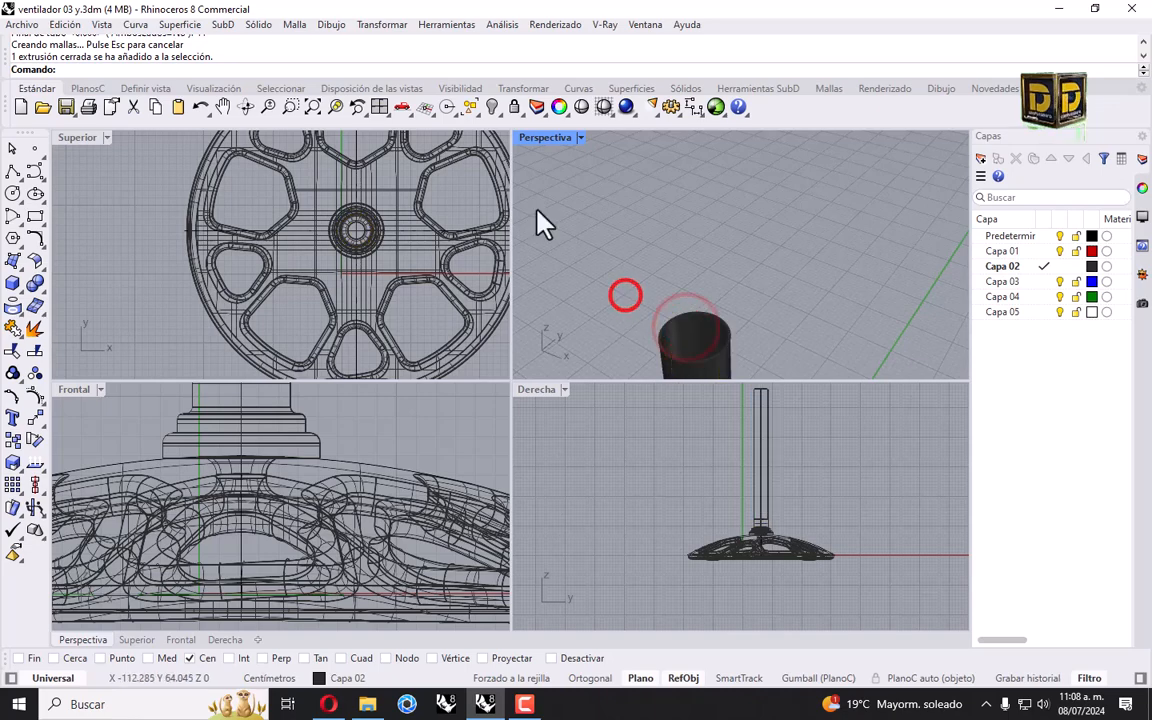
Step: Maximize the perspective view and inspect the tube's hollow interior, wall and seat on the base from several angles
{"action": "double_click", "coordinate": [539, 140]}
{"action": "scroll", "coordinate": [536, 193], "scroll_direction": "down", "scroll_amount": 10}
{"action": "right_click_drag", "start_coordinate": [536, 195], "coordinate": [493, 417]}
{"action": "scroll", "coordinate": [491, 463], "scroll_direction": "up", "scroll_amount": 8}
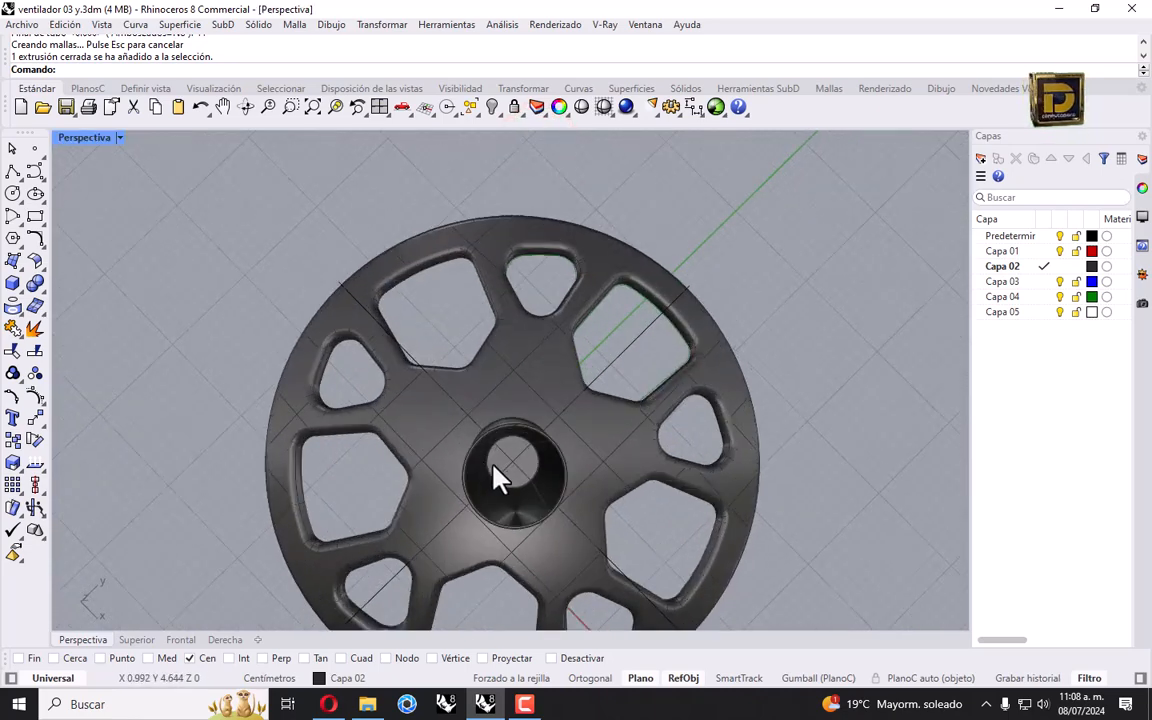
{"action": "right_click_drag", "start_coordinate": [512, 490], "coordinate": [591, 385]}
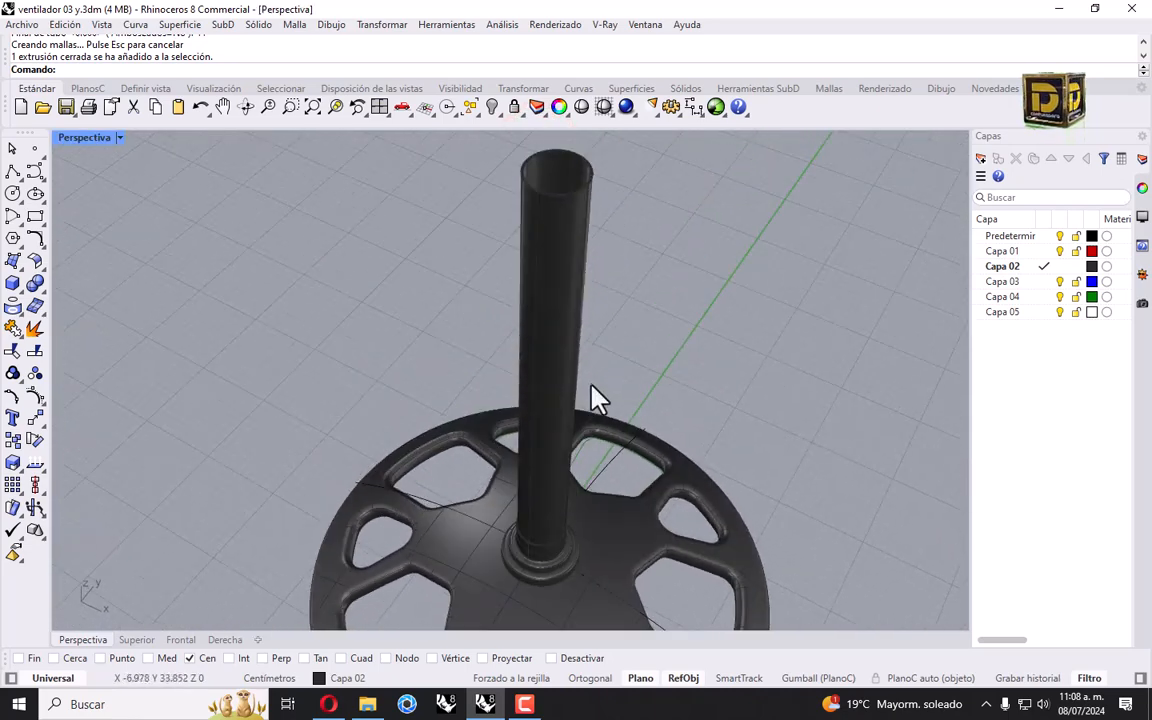
{"action": "scroll", "coordinate": [594, 386], "scroll_direction": "down", "scroll_amount": 5}
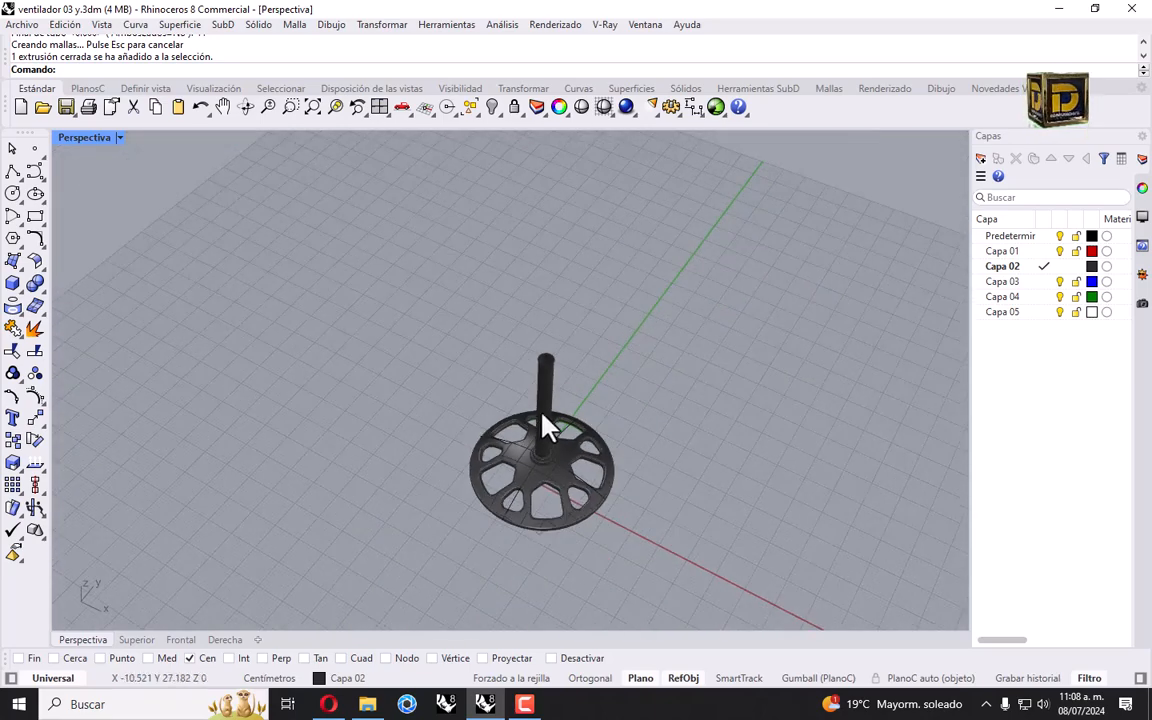
{"action": "scroll", "coordinate": [545, 424], "scroll_direction": "up", "scroll_amount": 3}
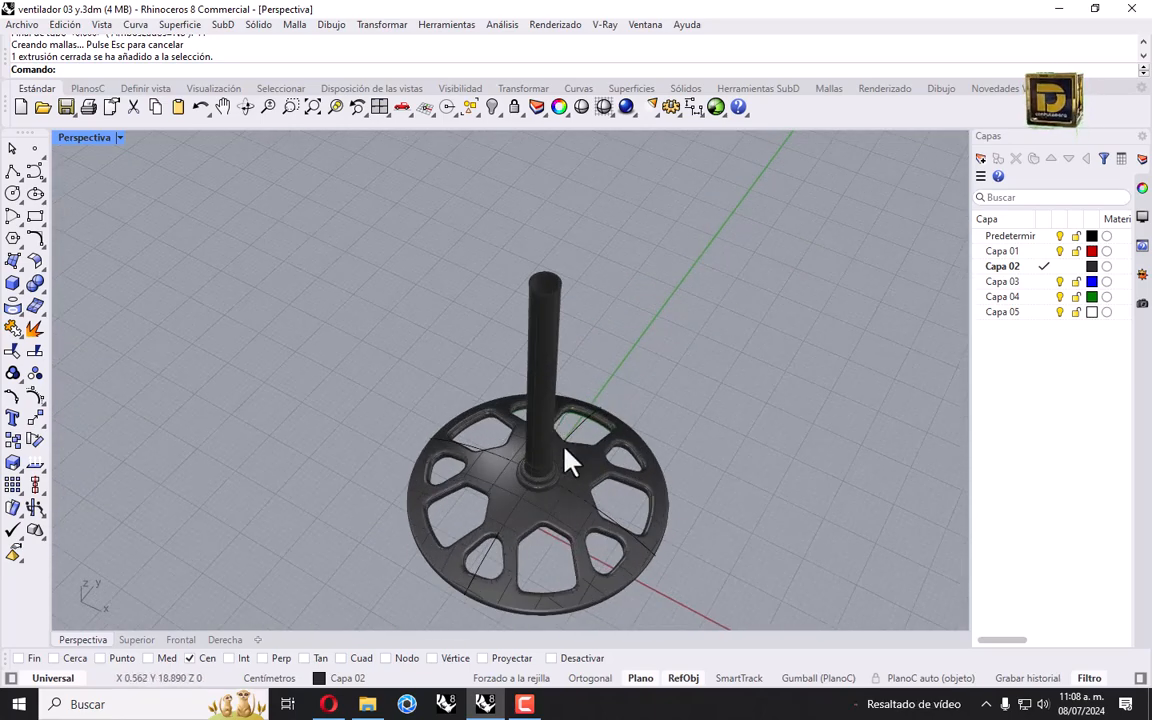
{"action": "right_click_drag", "start_coordinate": [566, 458], "coordinate": [553, 355]}
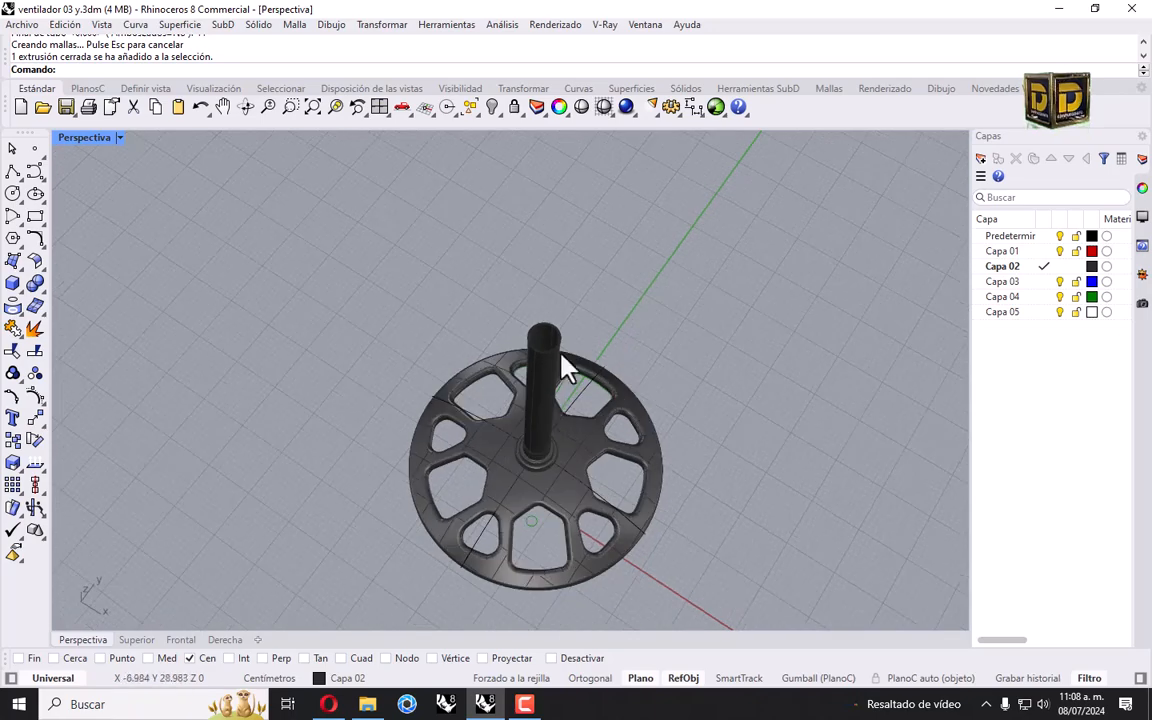
{"action": "scroll", "coordinate": [548, 373], "scroll_direction": "up", "scroll_amount": 6}
{"action": "scroll", "coordinate": [547, 392], "scroll_direction": "down", "scroll_amount": 3}
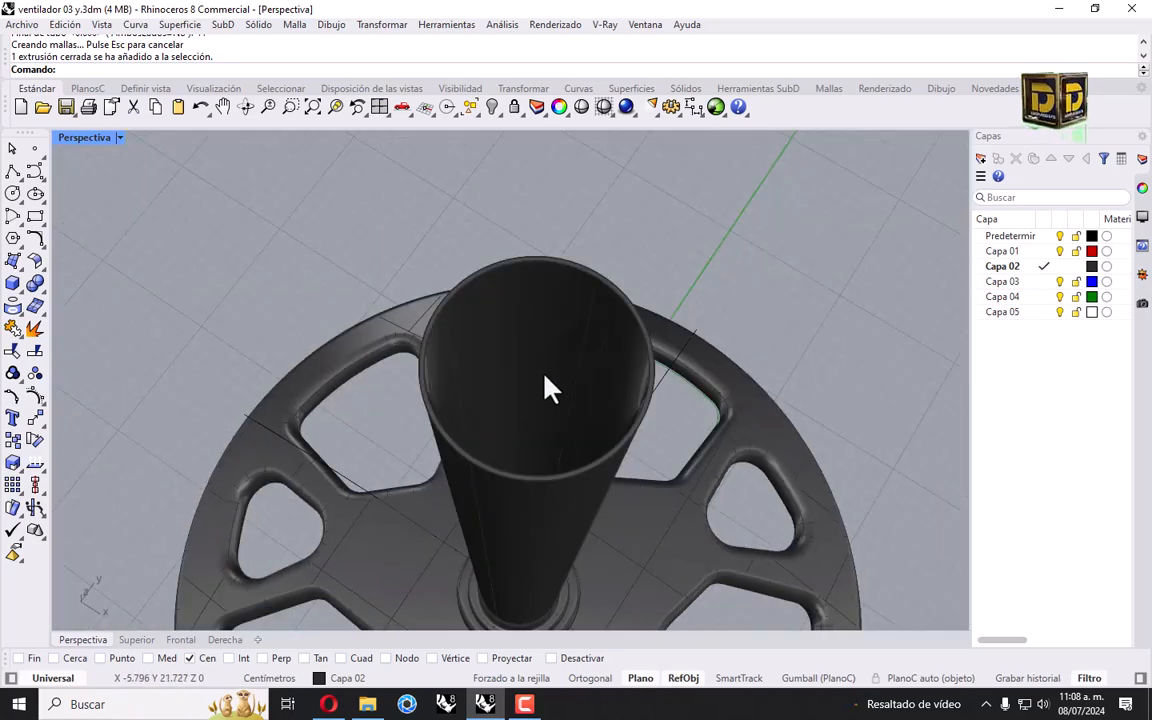
{"action": "right_click_drag", "start_coordinate": [483, 378], "coordinate": [525, 370]}
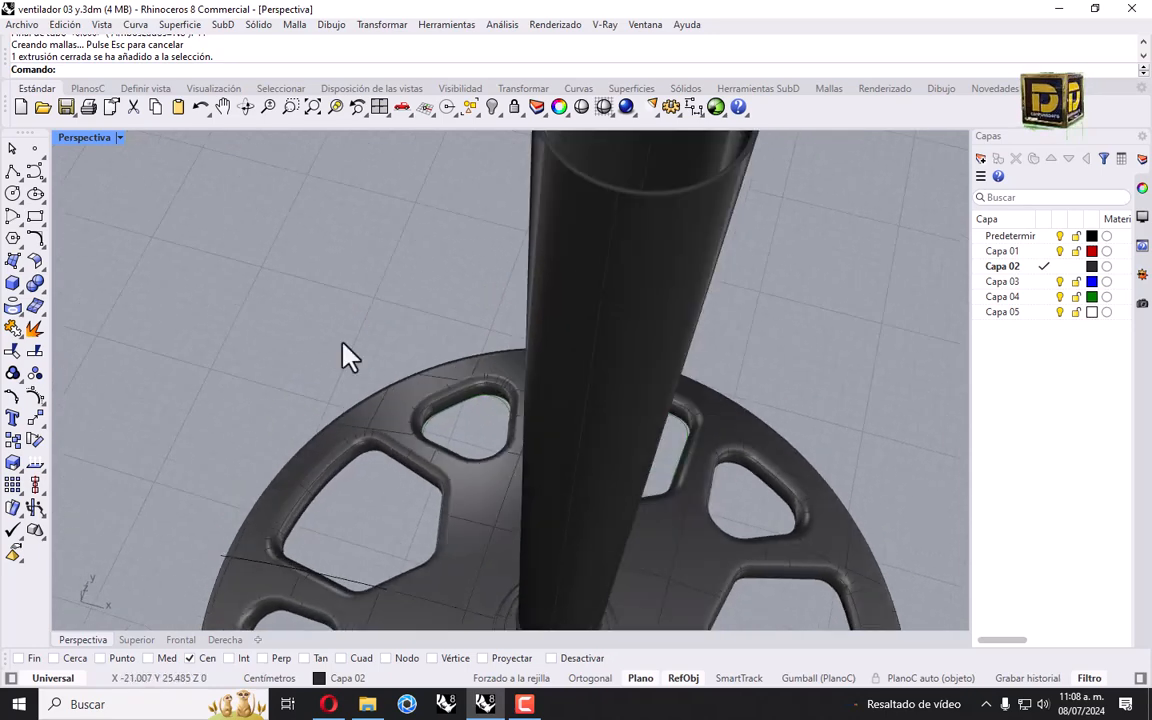
Step: Model a solid vertical cylinder centred on the tube's upper end, 6 cm in diameter and extending 3 cm to both sides
{"action": "scroll", "coordinate": [239, 300], "scroll_direction": "down", "scroll_amount": 7}
{"action": "left_click", "coordinate": [242, 298]}
{"action": "scroll", "coordinate": [320, 366], "scroll_direction": "up", "scroll_amount": 5}
{"action": "right_click_drag", "start_coordinate": [335, 372], "coordinate": [395, 364]}
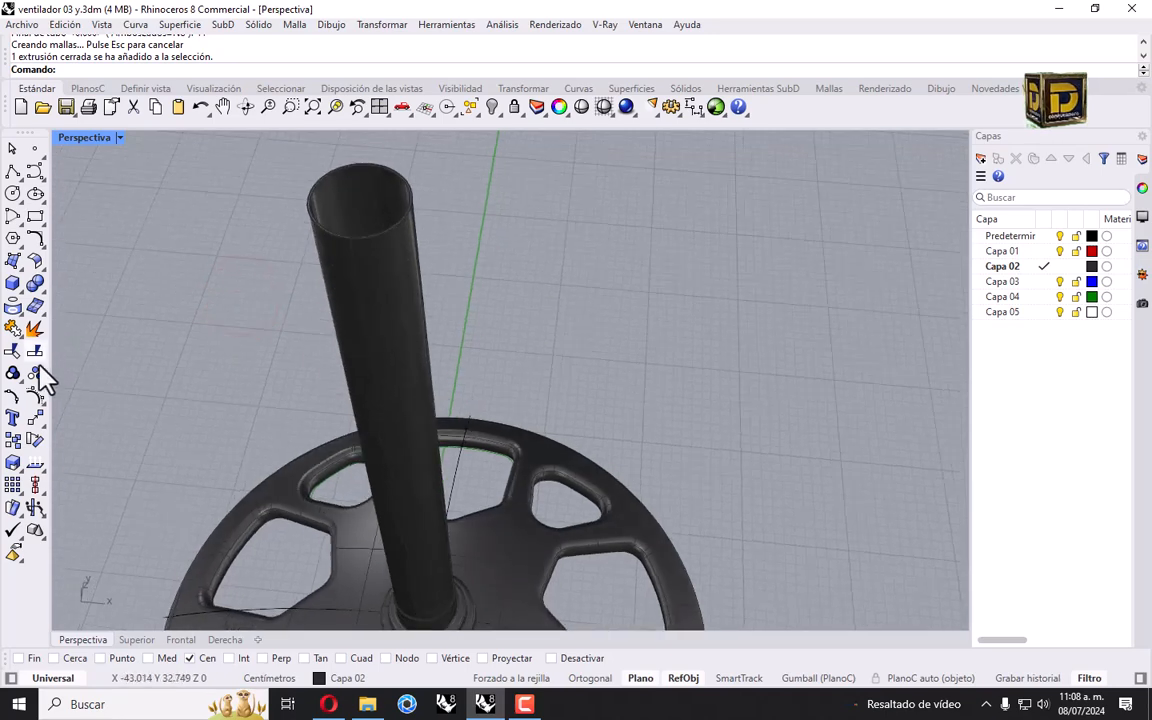
{"action": "left_click", "coordinate": [14, 283]}
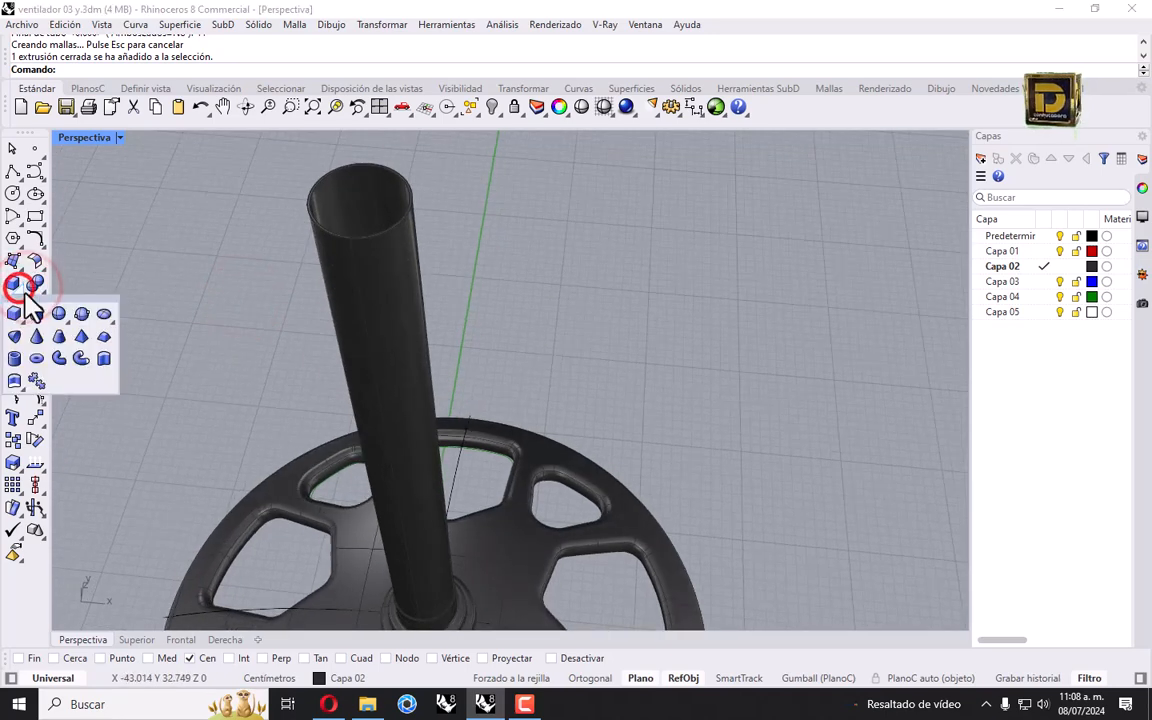
{"action": "left_click", "coordinate": [37, 313]}
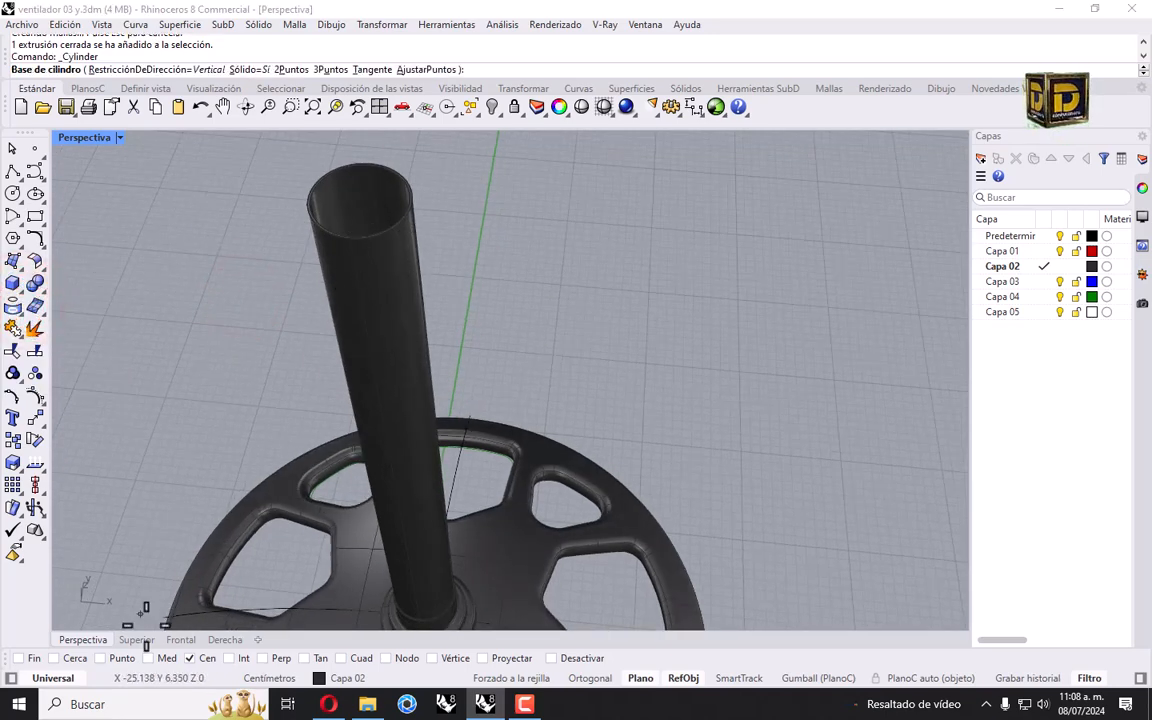
{"action": "left_click", "coordinate": [338, 229]}
{"action": "type", "text": "6"}
{"action": "key", "text": "Return"}
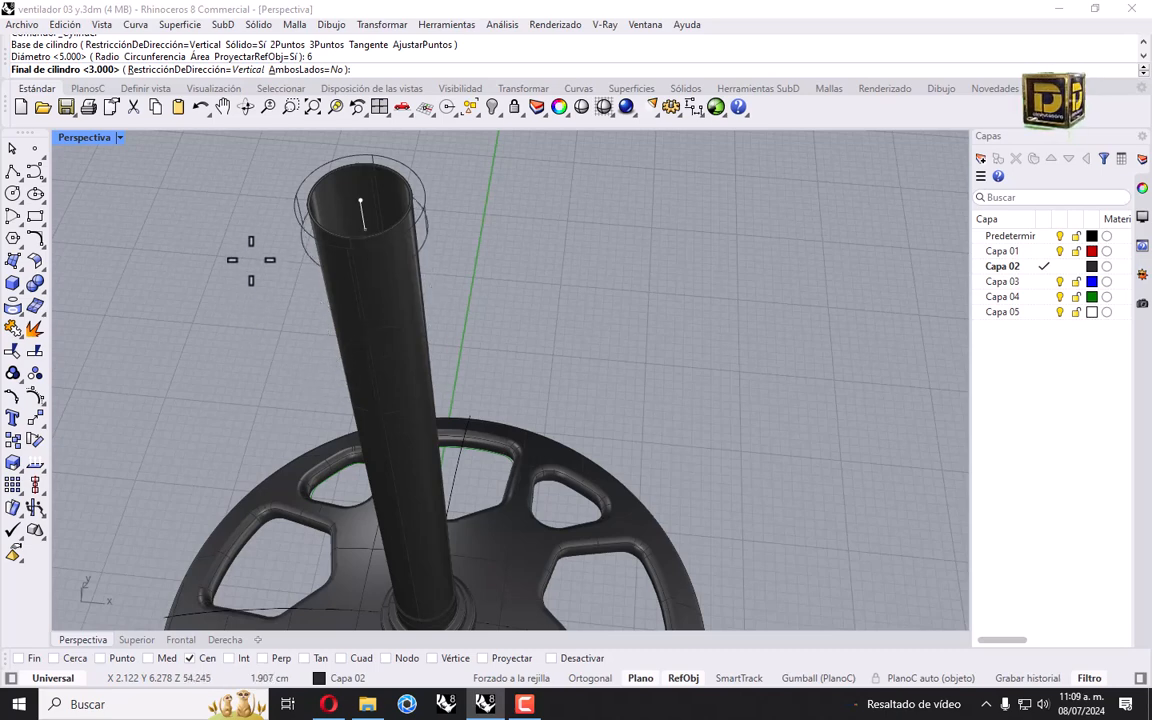
{"action": "left_click", "coordinate": [298, 70]}
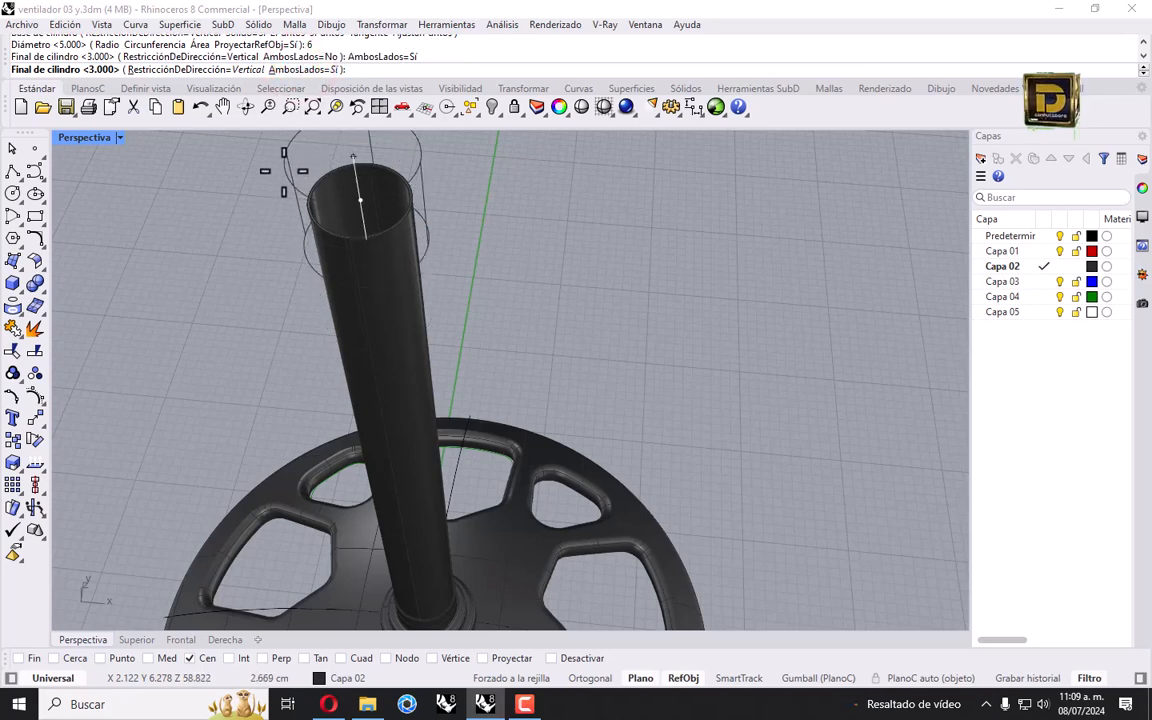
{"action": "left_click", "coordinate": [353, 157]}
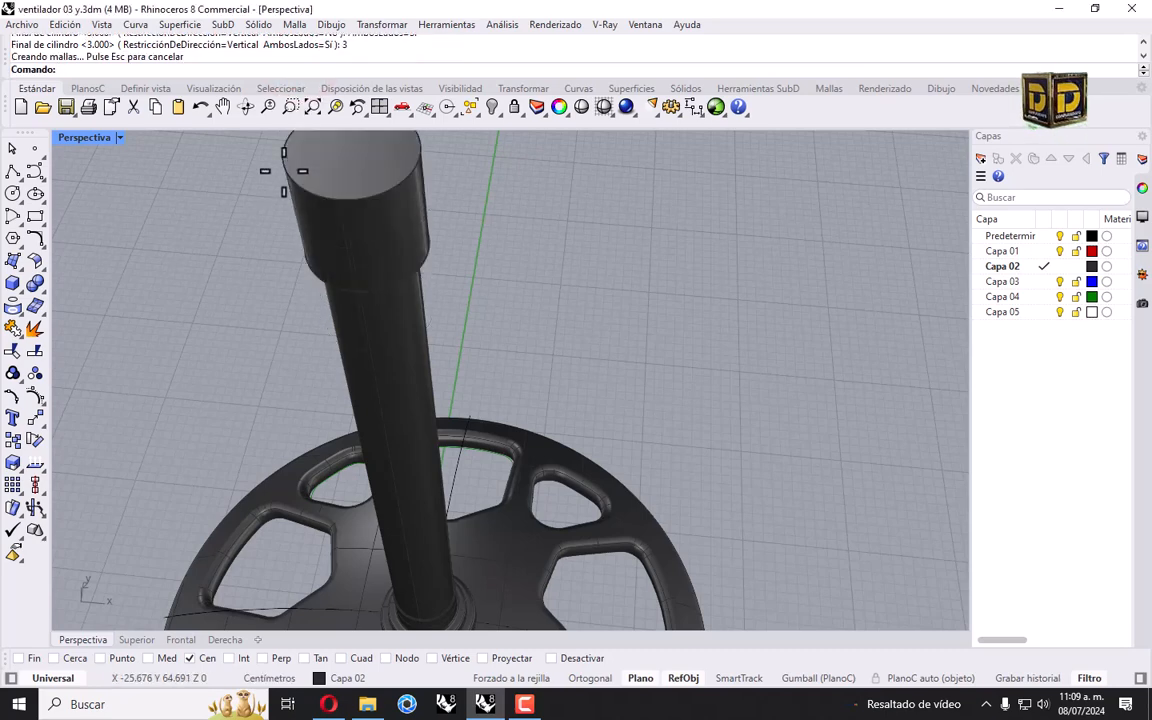
{"action": "left_click", "coordinate": [154, 200]}
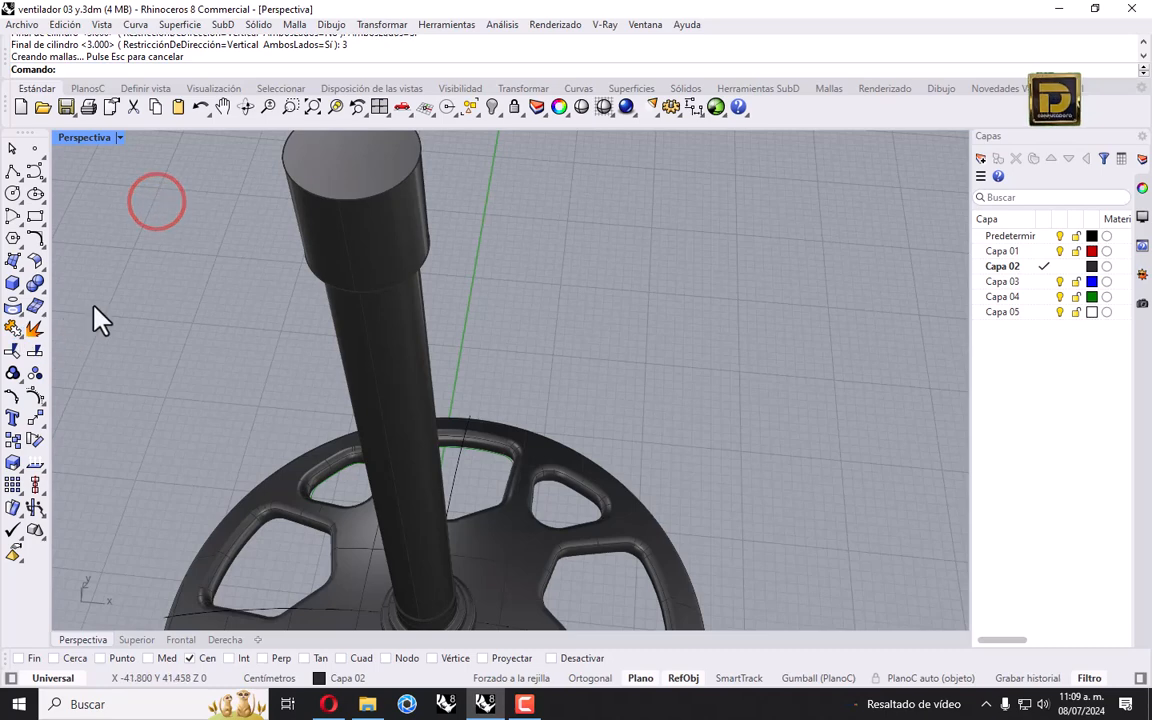
Step: Fillet the upper edge of the new cylinder with a radius of 1 cm
{"action": "left_click", "coordinate": [35, 283]}
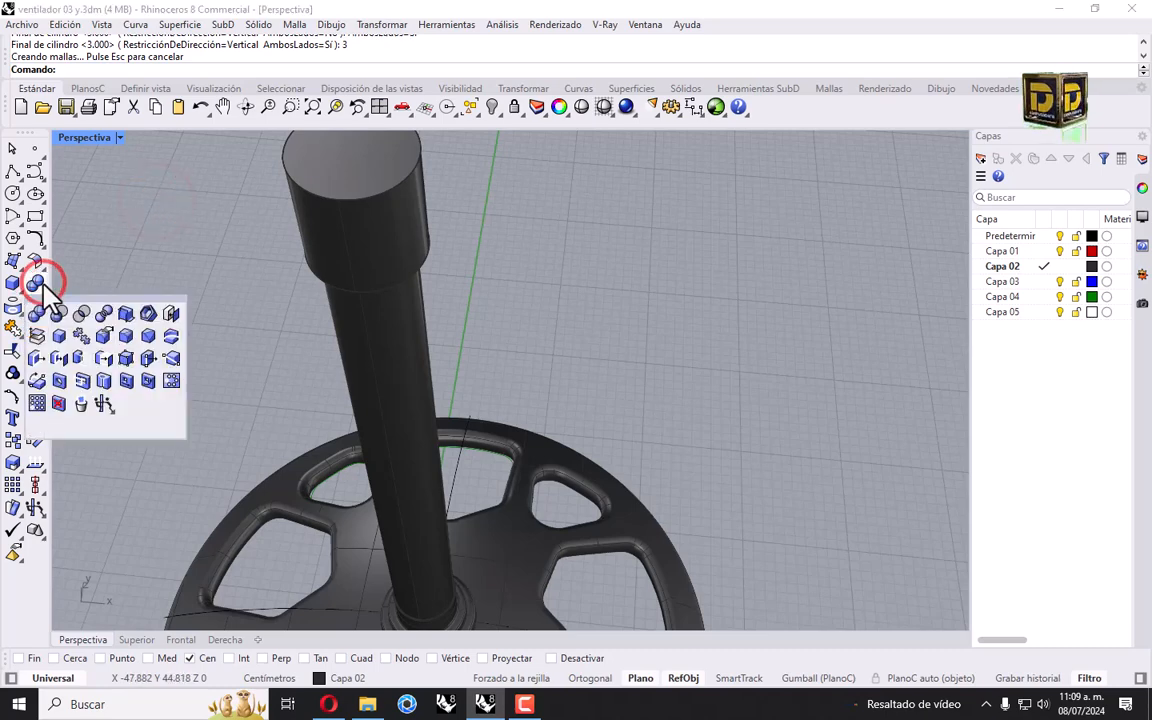
{"action": "left_click", "coordinate": [124, 336]}
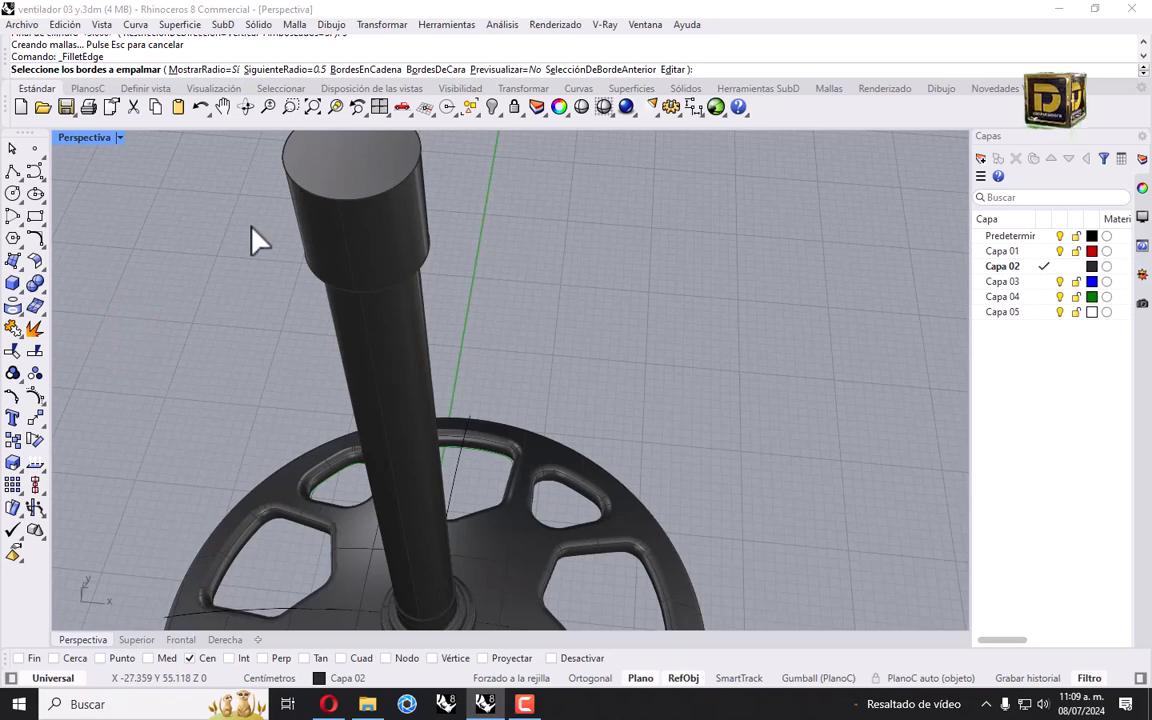
{"action": "left_click", "coordinate": [283, 69]}
{"action": "type", "text": "1"}
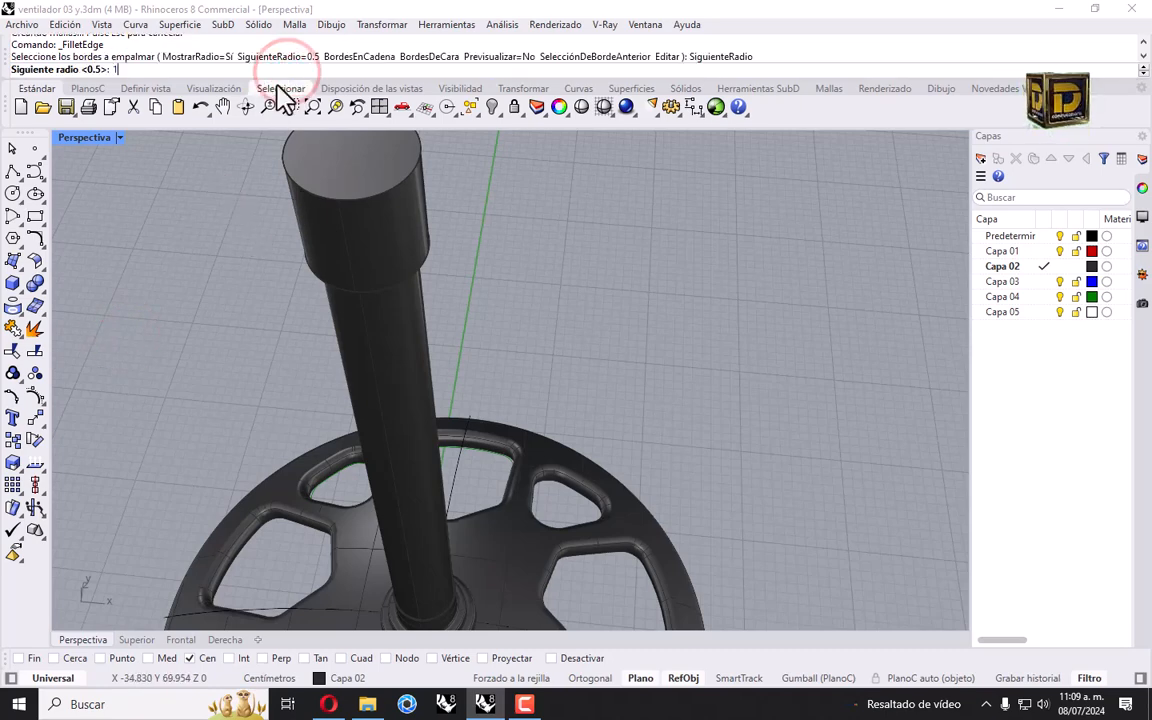
{"action": "key", "text": "Return"}
{"action": "left_click", "coordinate": [379, 186]}
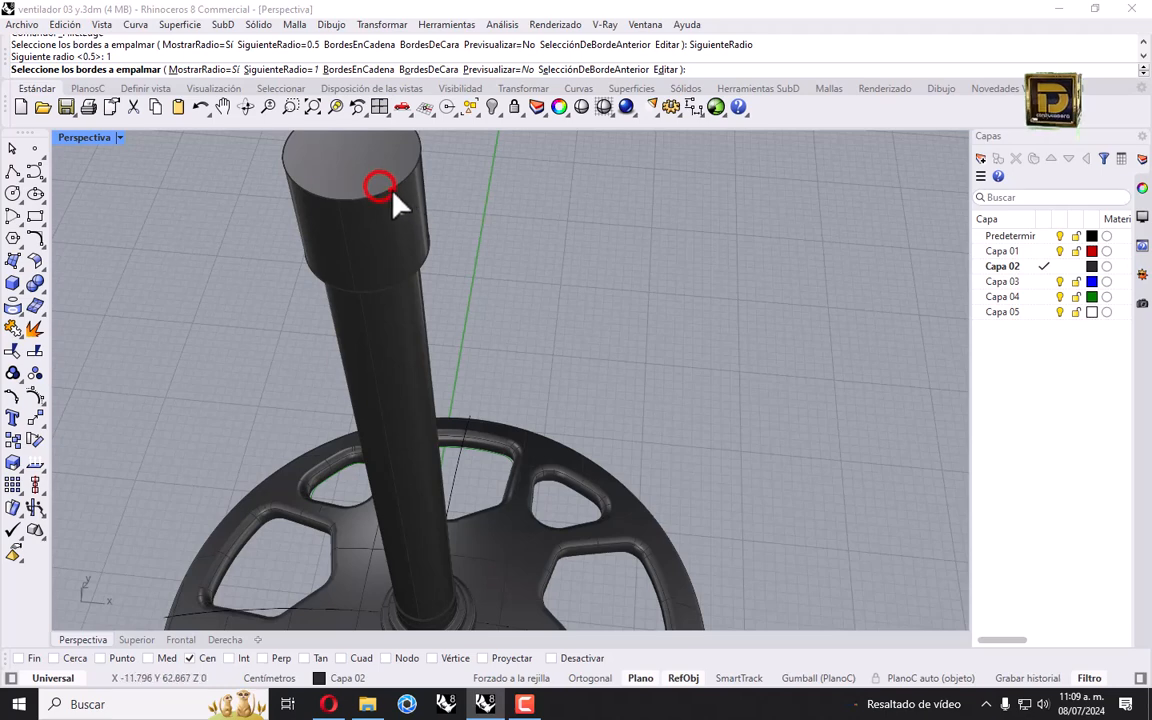
{"action": "key", "text": "Return"}
{"action": "key", "text": "Return"}
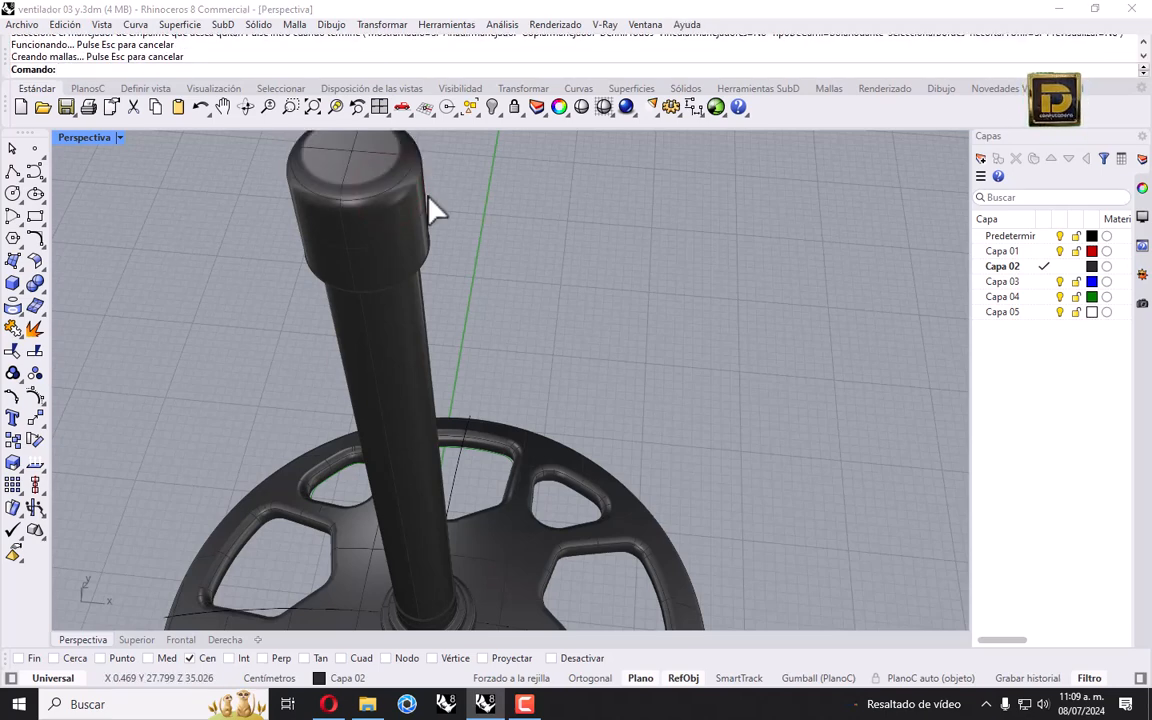
Step: Isolate the filleted cap and fit it in all four views, leaving it deselected
{"action": "left_click", "coordinate": [396, 229]}
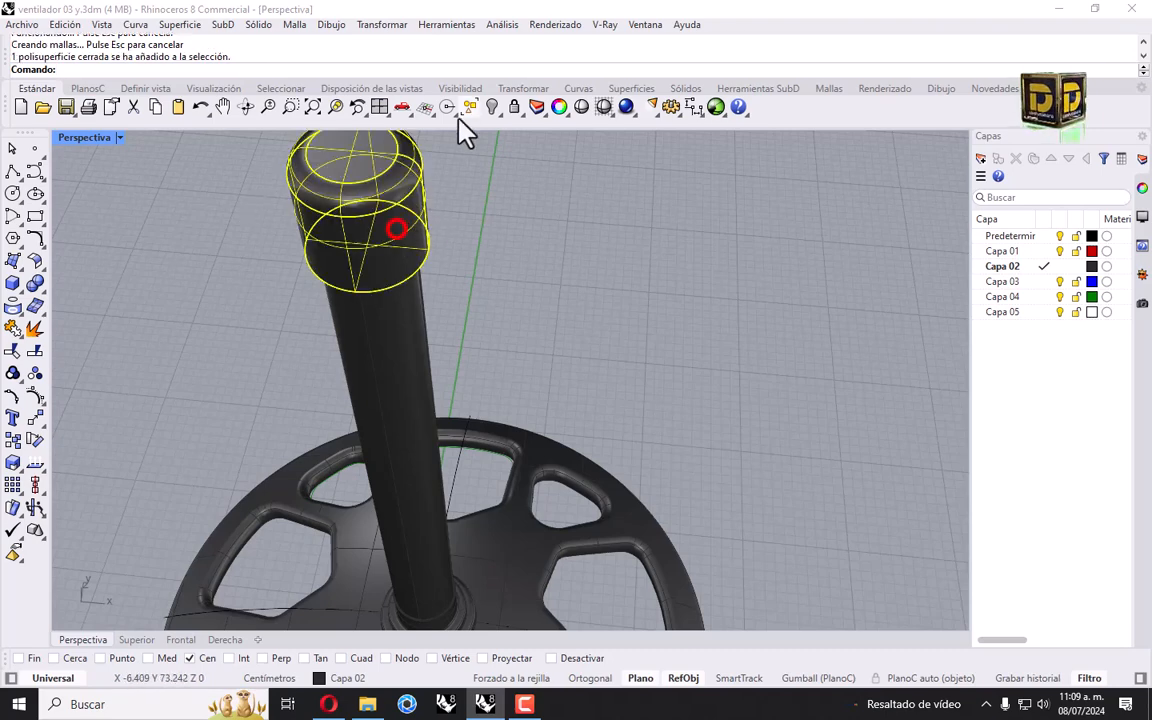
{"action": "left_click", "coordinate": [492, 107]}
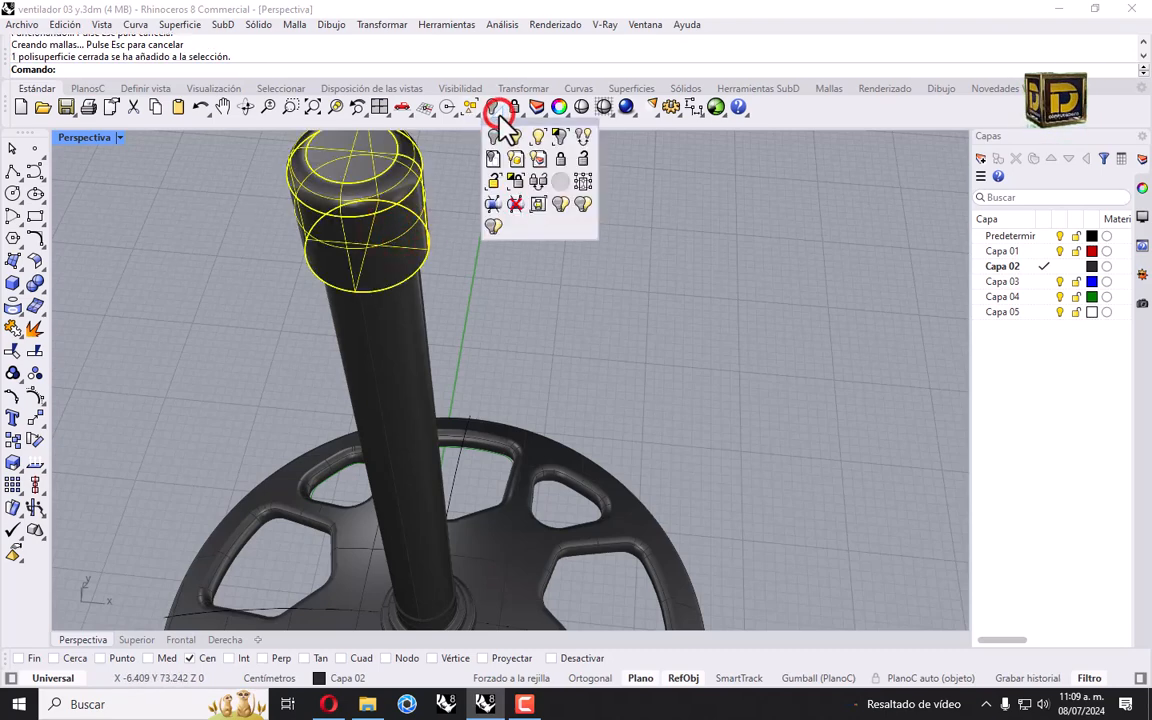
{"action": "left_click", "coordinate": [561, 137]}
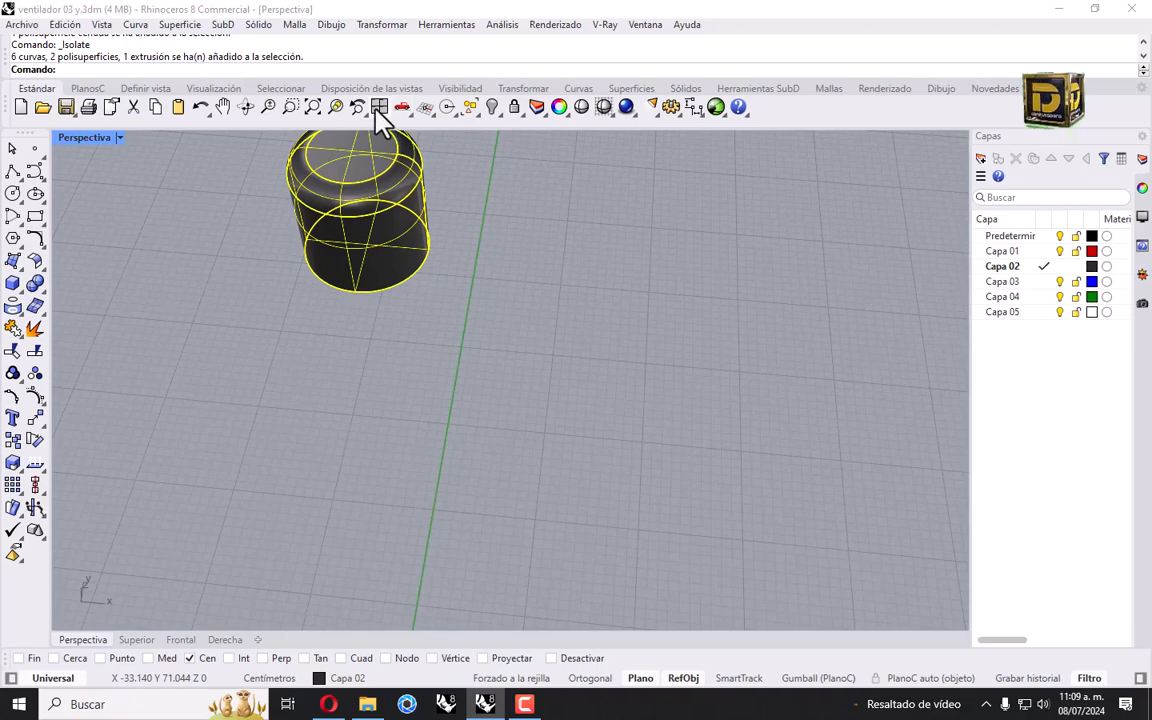
{"action": "left_click", "coordinate": [313, 108]}
{"action": "double_click", "coordinate": [95, 137]}
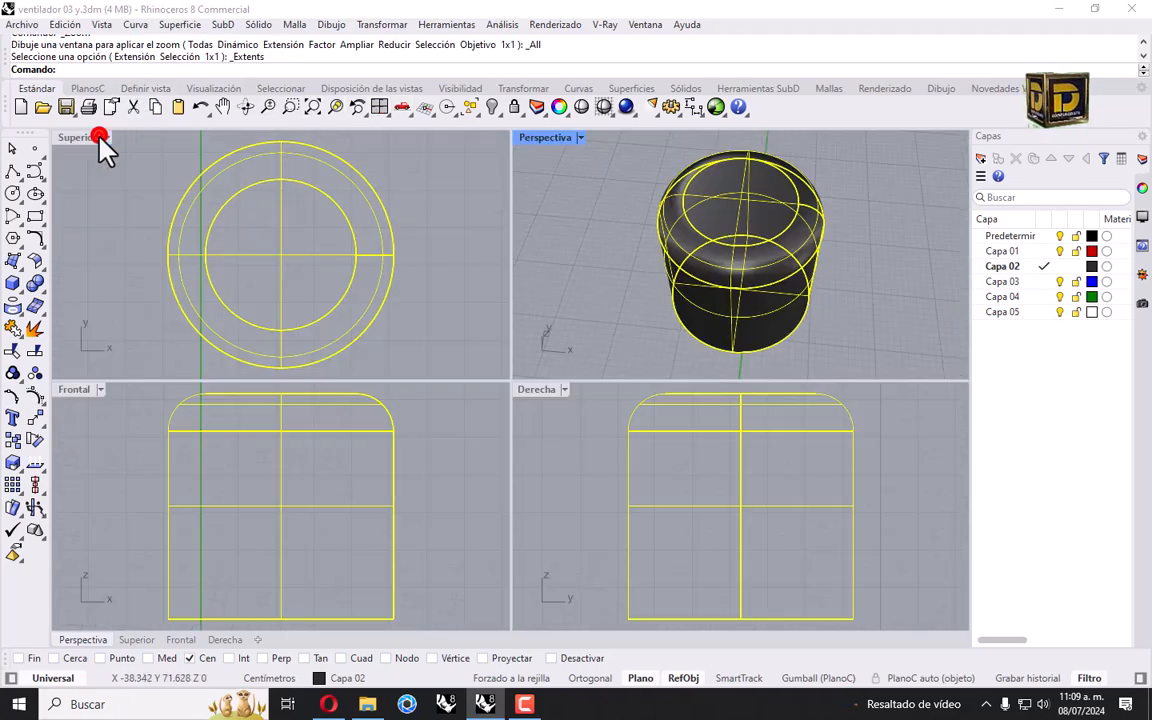
{"action": "left_click", "coordinate": [413, 191]}
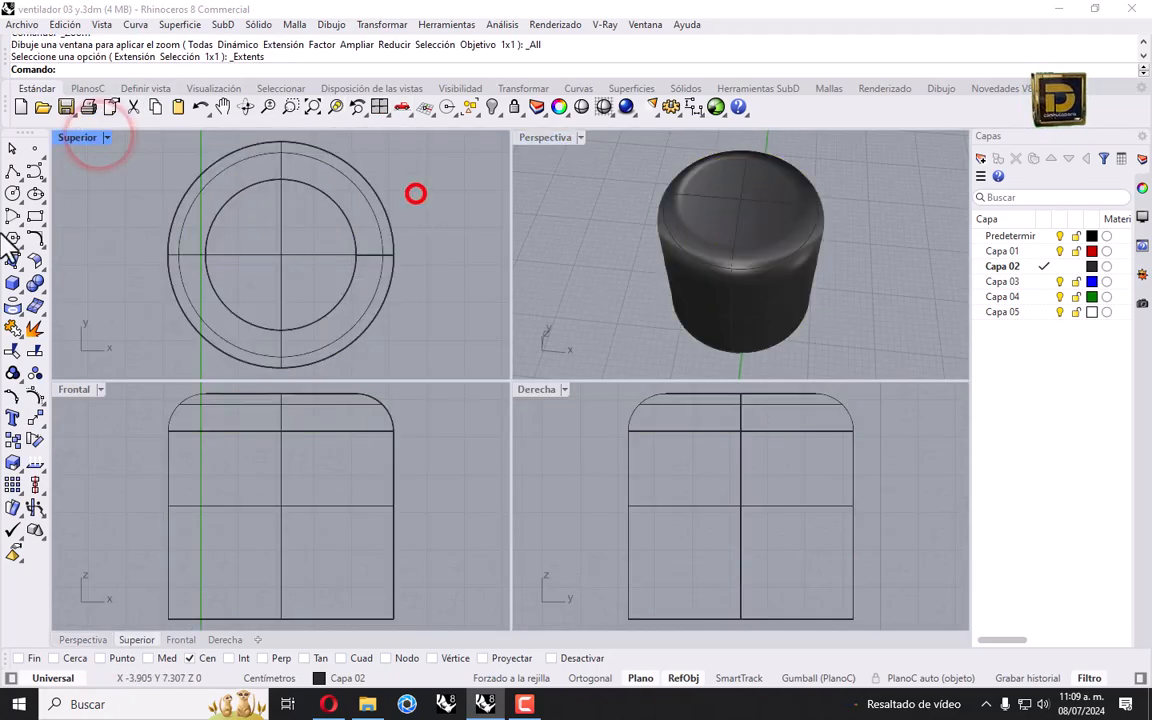
{"action": "left_click", "coordinate": [22, 300]}
{"action": "left_click", "coordinate": [35, 309]}
{"action": "scroll", "coordinate": [411, 249], "scroll_direction": "up", "scroll_amount": 3}
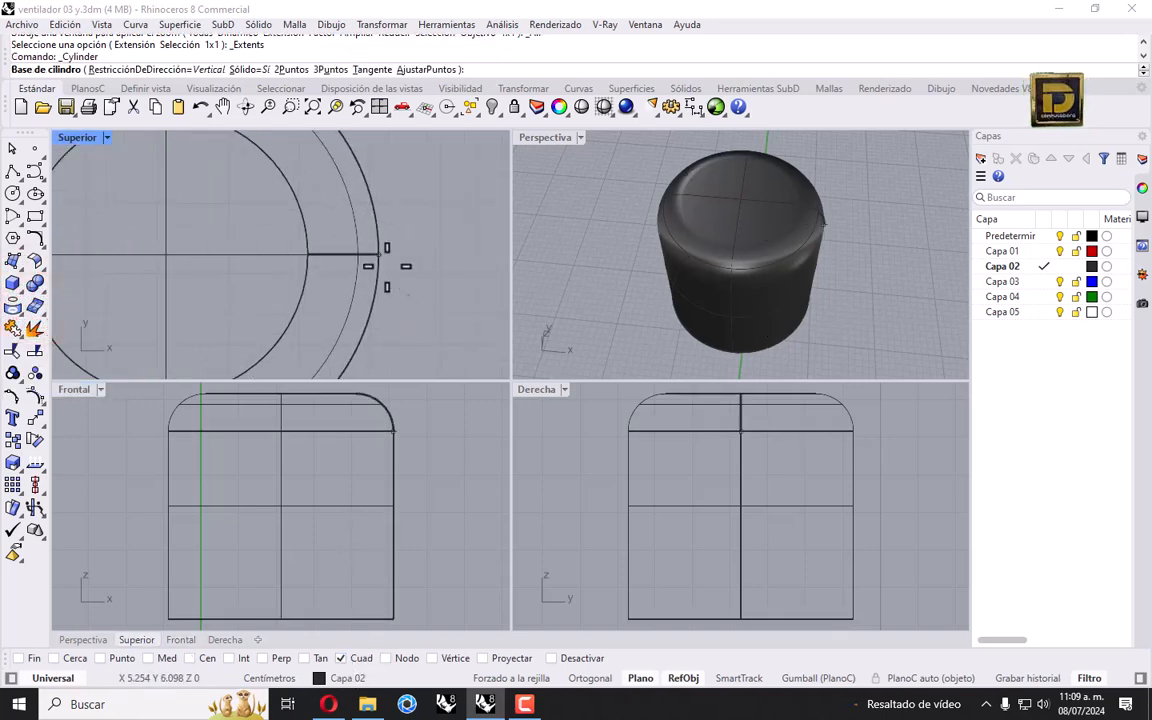
{"action": "left_click", "coordinate": [377, 252]}
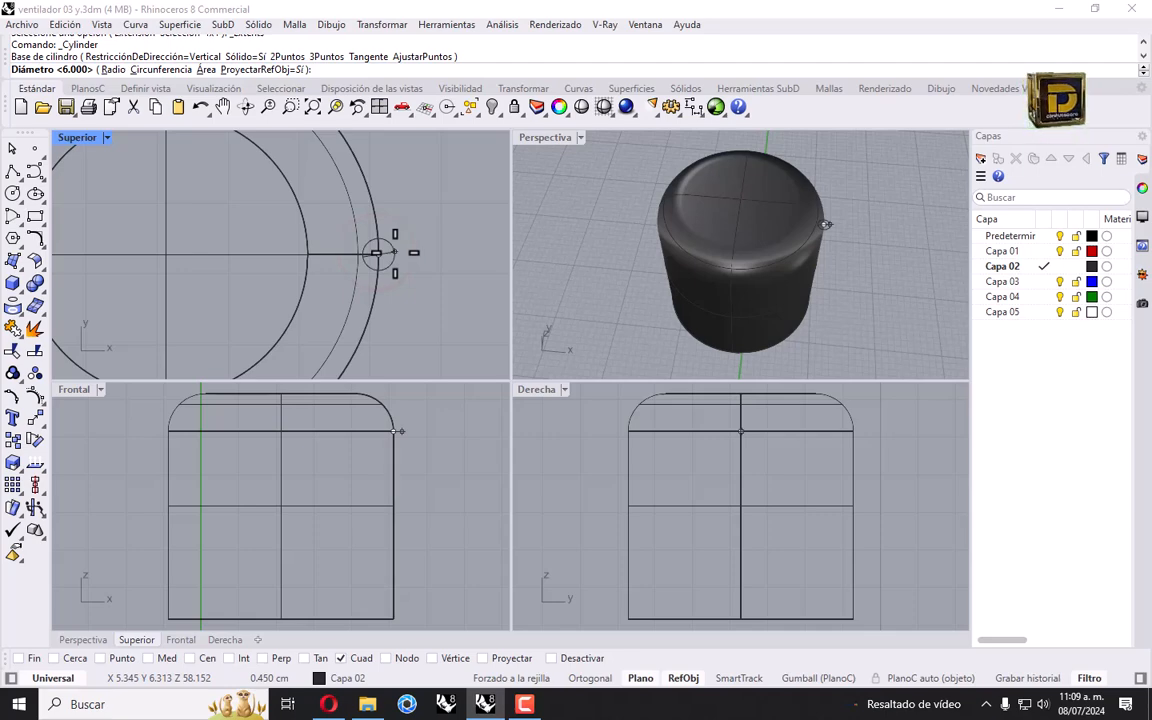
{"action": "key", "text": "Return"}
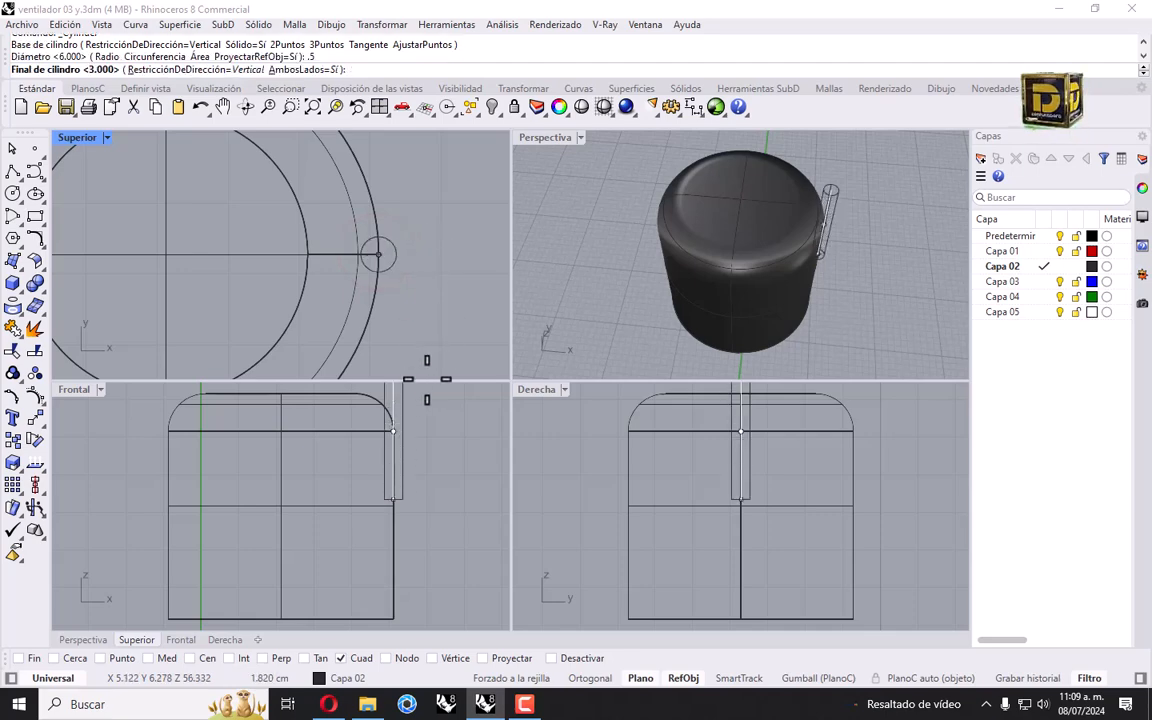
{"action": "right_click_drag", "start_coordinate": [411, 545], "coordinate": [417, 472]}
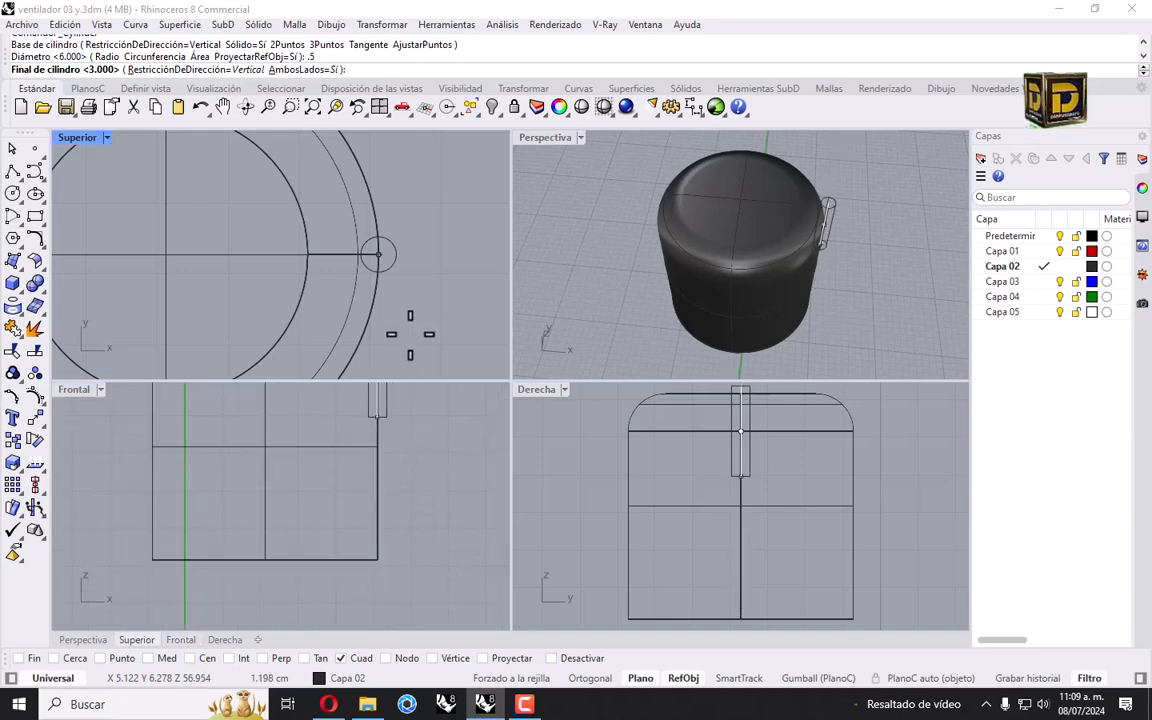
{"action": "key", "text": "Escape"}
Step: Model a thin solid cylinder 0.3 cm in diameter on the cap's side quadrant, extending to both sides past the cap's lower end
{"action": "key", "text": "Return"}
{"action": "left_click", "coordinate": [377, 253]}
{"action": "type", "text": ".3"}
{"action": "key", "text": "Return"}
{"action": "scroll", "coordinate": [390, 568], "scroll_direction": "down", "scroll_amount": 5}
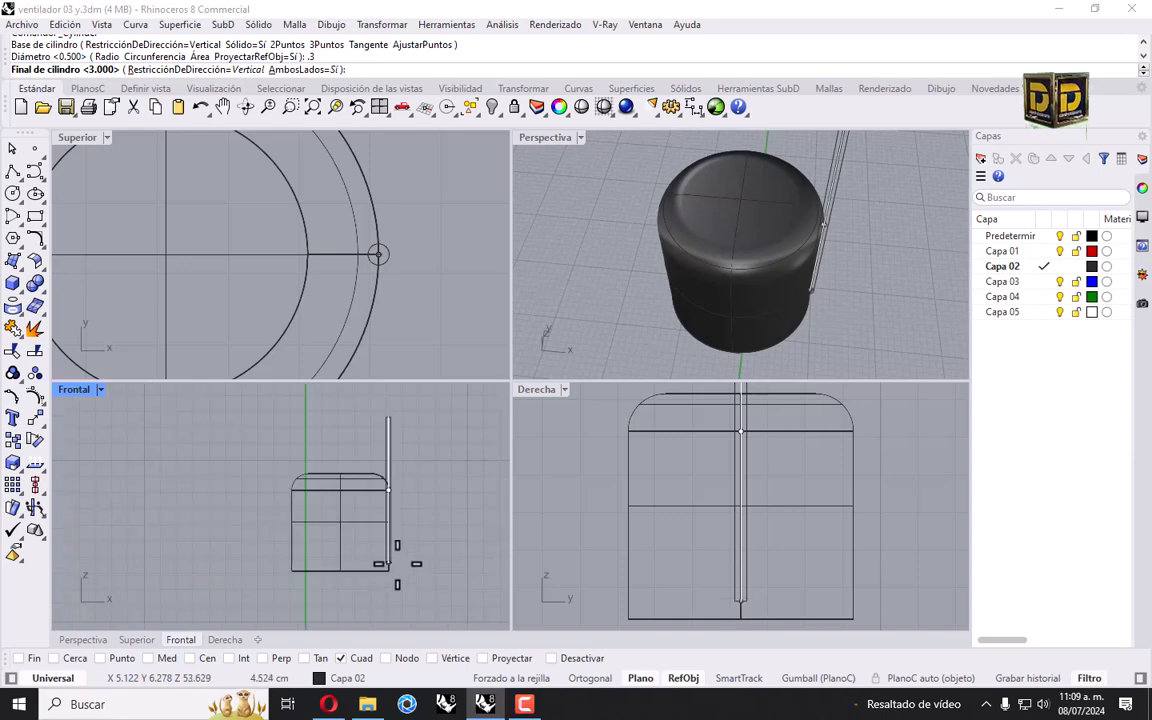
{"action": "right_click_drag", "start_coordinate": [385, 620], "coordinate": [383, 566]}
{"action": "left_click", "coordinate": [381, 562]}
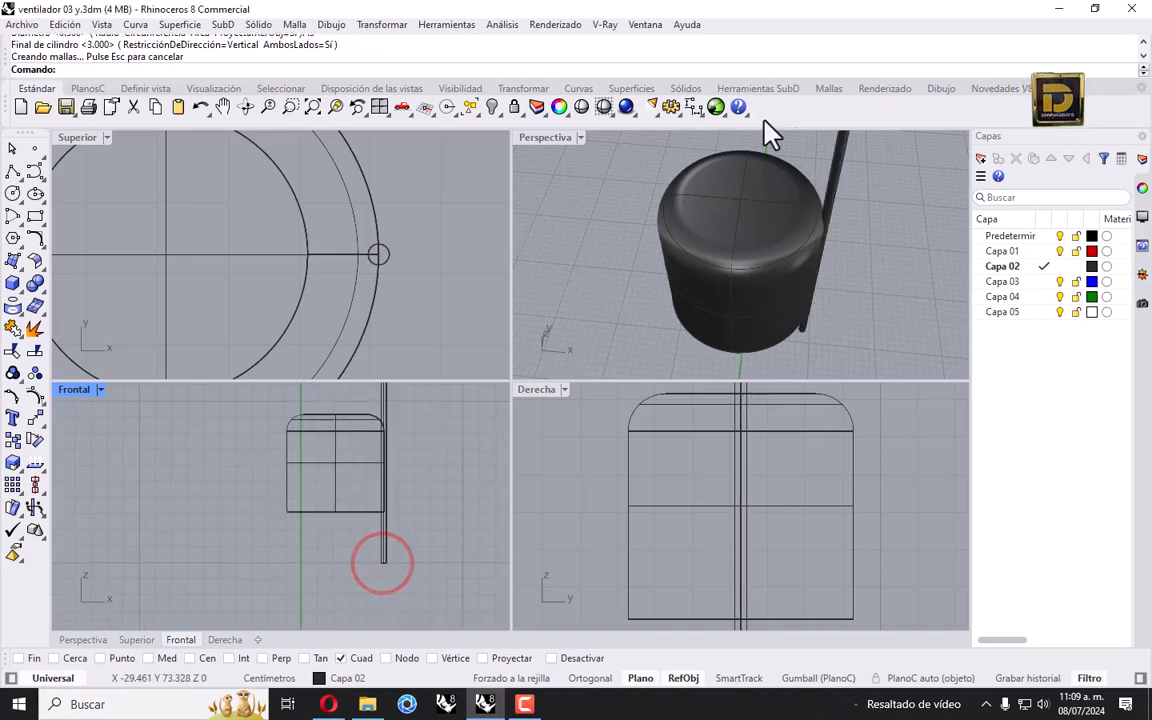
Step: Set up a polar array of the thin cylinder around the cap's centre with 25 elements over 360 degrees
{"action": "left_click", "coordinate": [832, 193]}
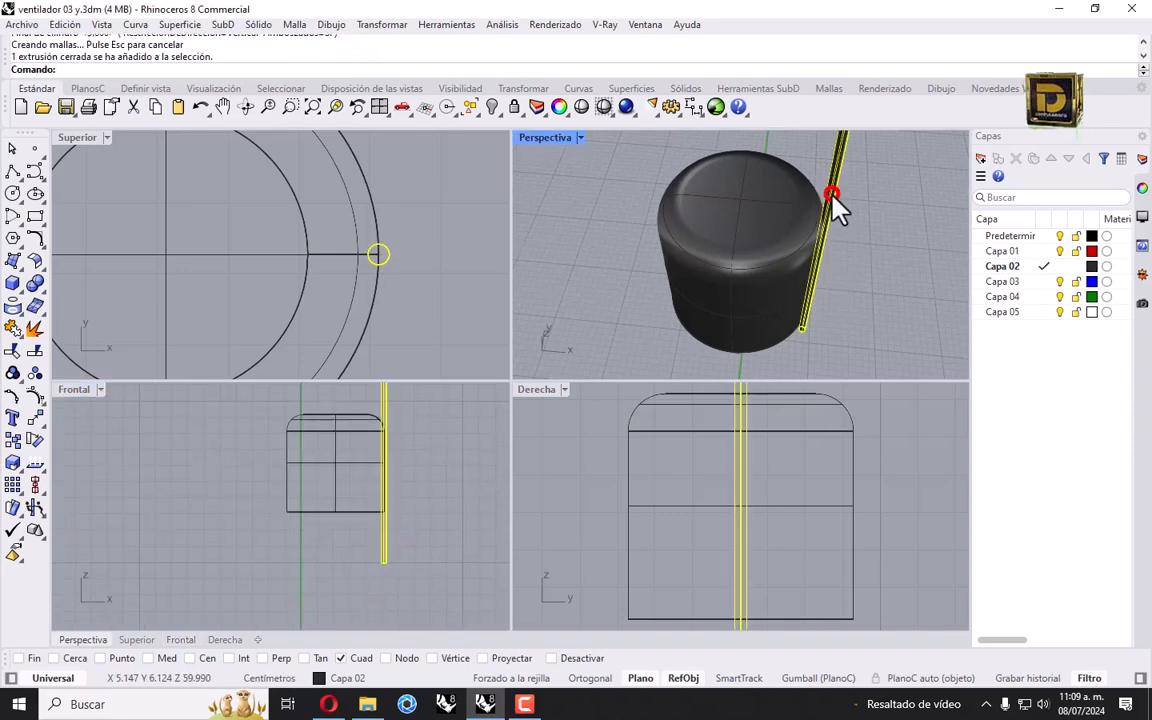
{"action": "left_click", "coordinate": [39, 423]}
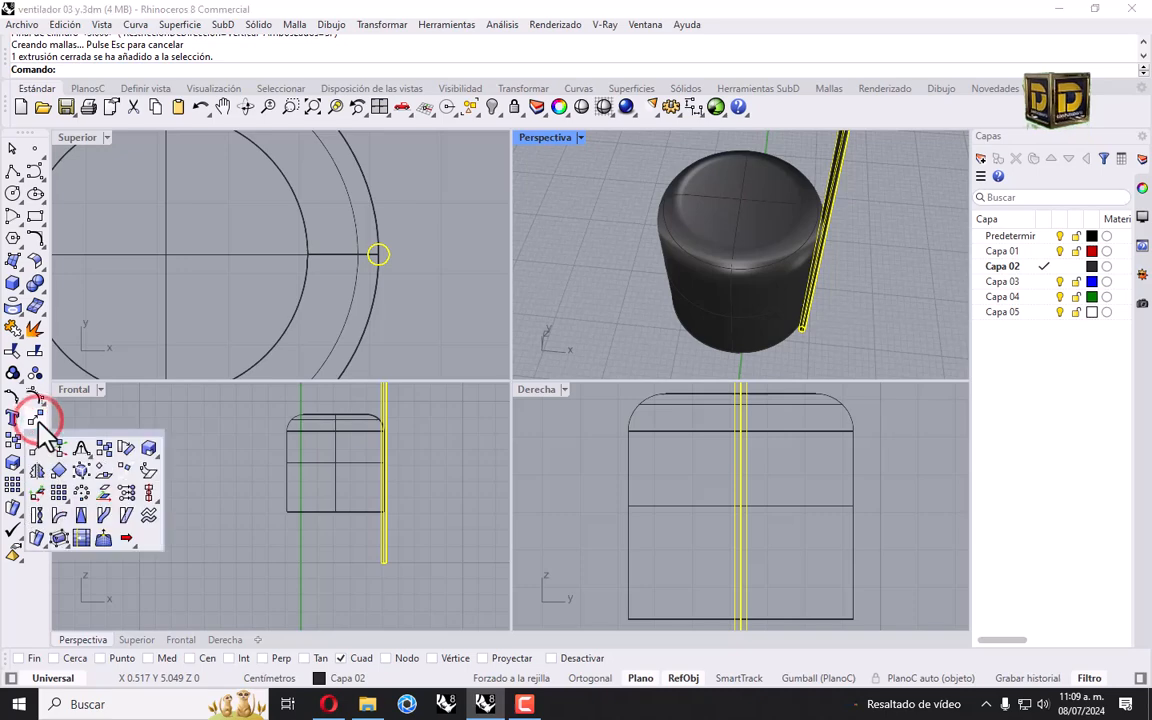
{"action": "left_click", "coordinate": [81, 492]}
{"action": "scroll", "coordinate": [383, 267], "scroll_direction": "down", "scroll_amount": 4}
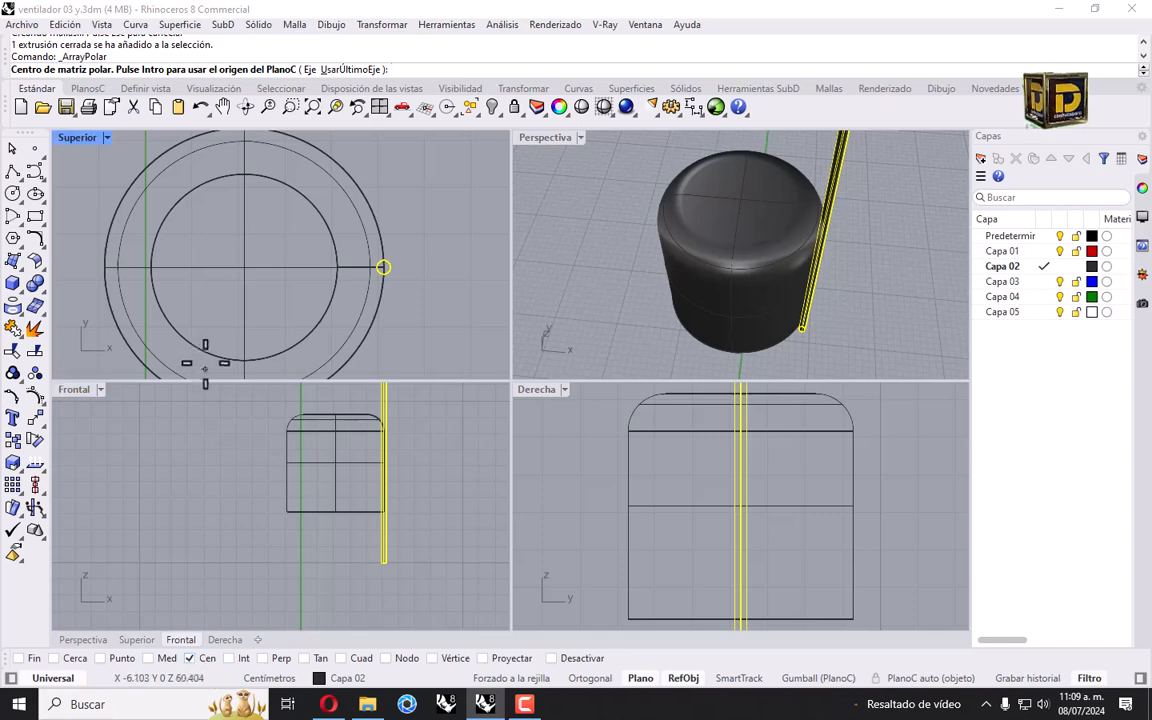
{"action": "left_click", "coordinate": [175, 334]}
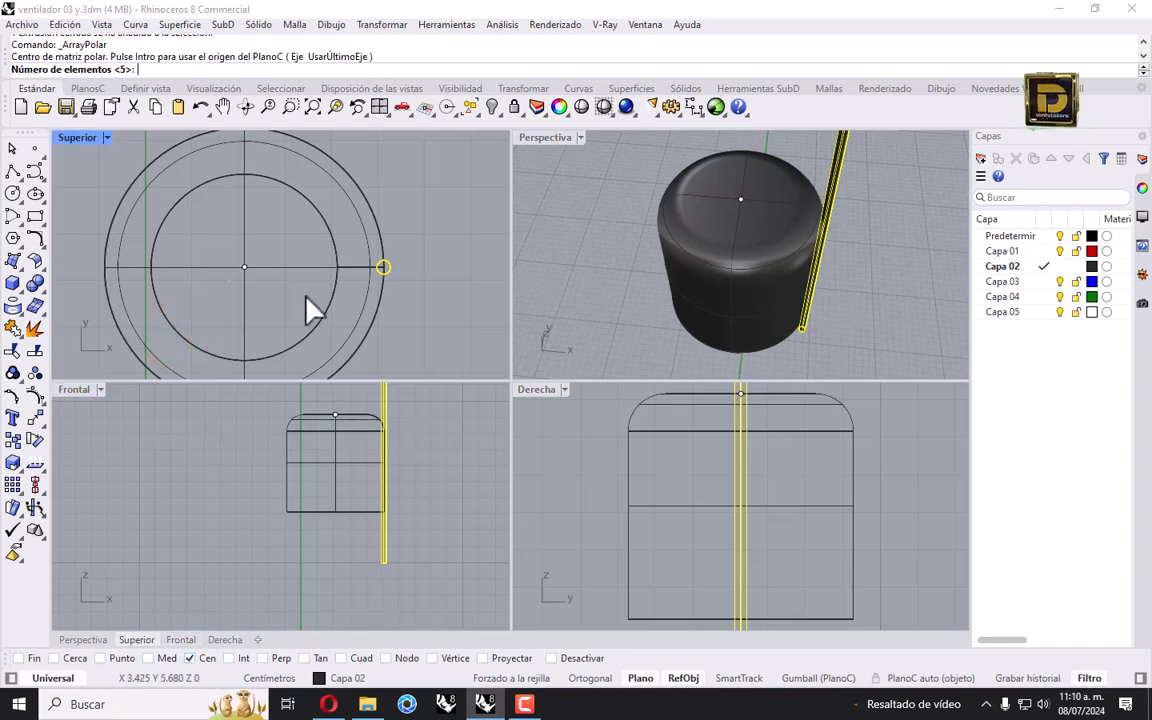
{"action": "type", "text": "25"}
{"action": "key", "text": "Return"}
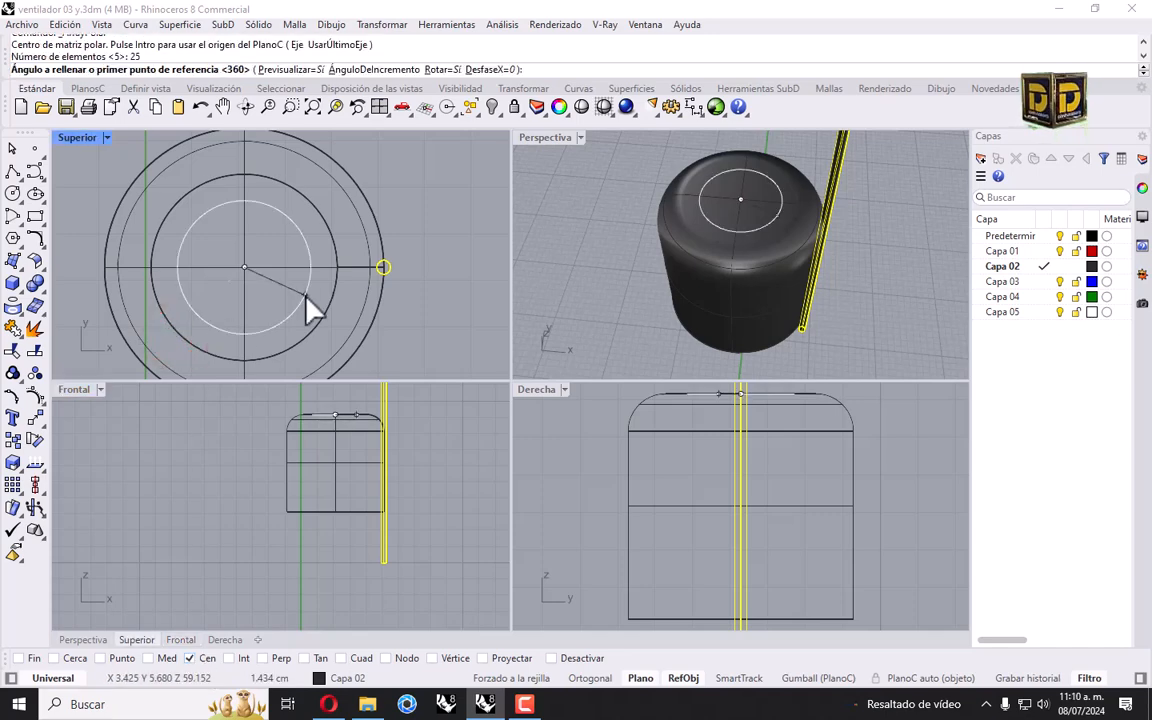
{"action": "key", "text": "Return"}
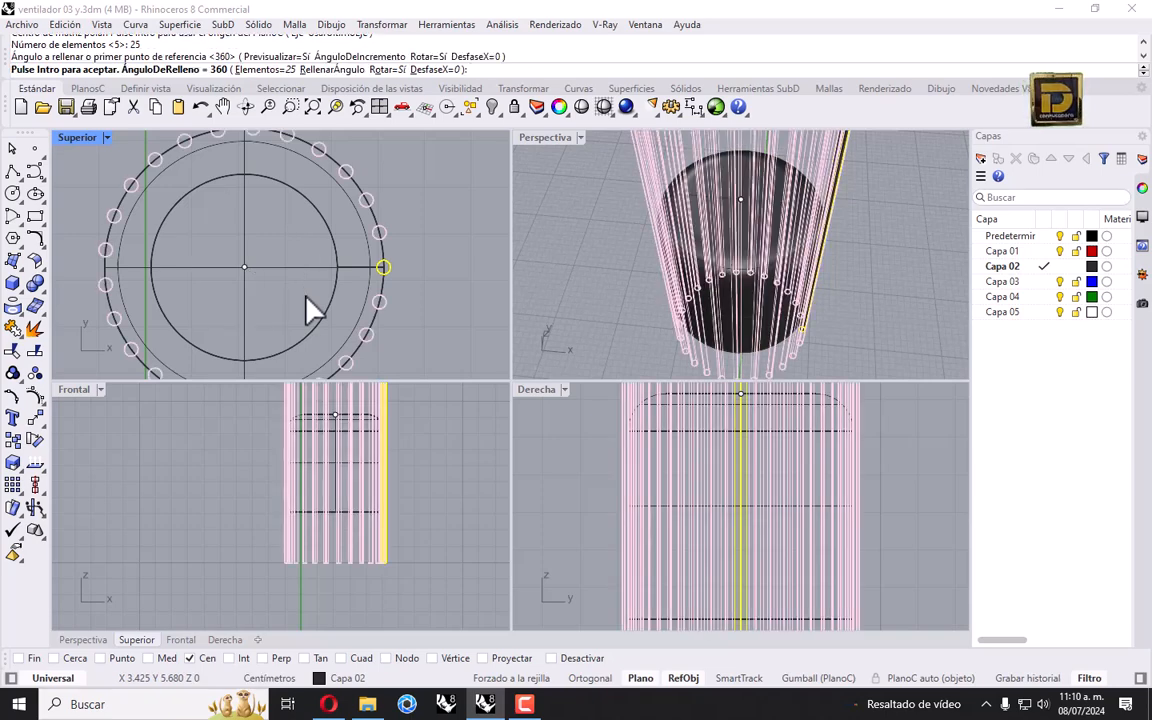
Step: Try 35 elements in the polar array, settle on 40 and accept the array
{"action": "left_click", "coordinate": [263, 69]}
{"action": "type", "text": "35"}
{"action": "key", "text": "Return"}
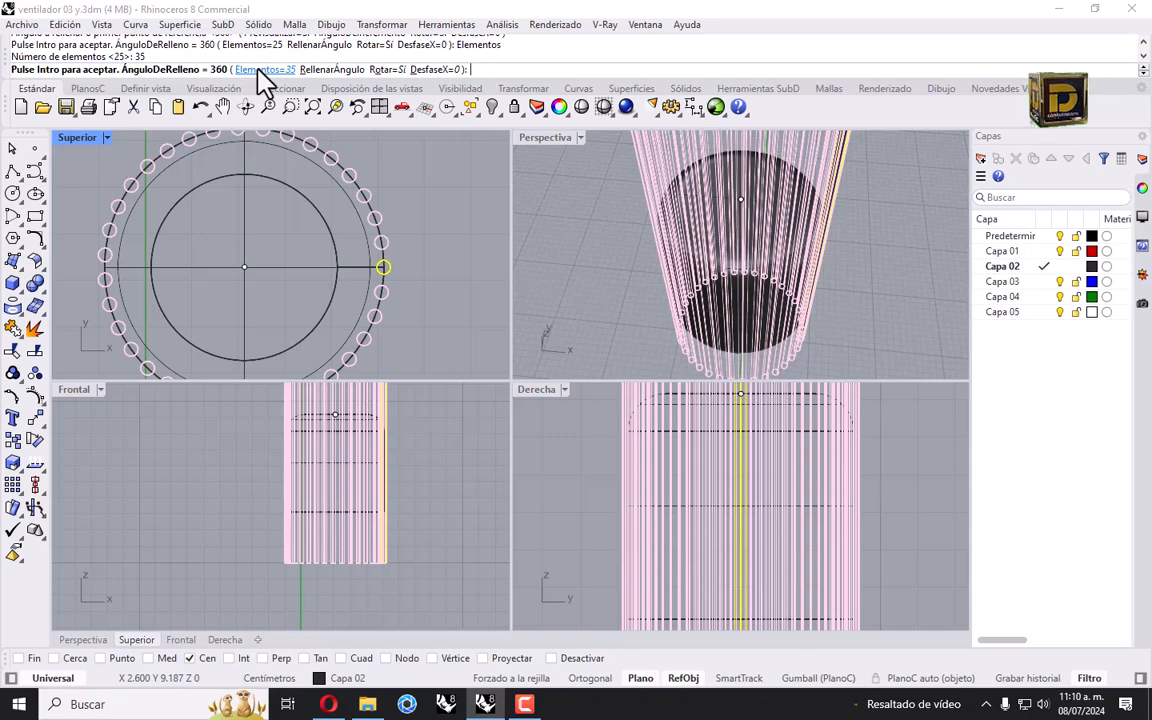
{"action": "left_click", "coordinate": [262, 69]}
{"action": "type", "text": "40"}
{"action": "key", "text": "Return"}
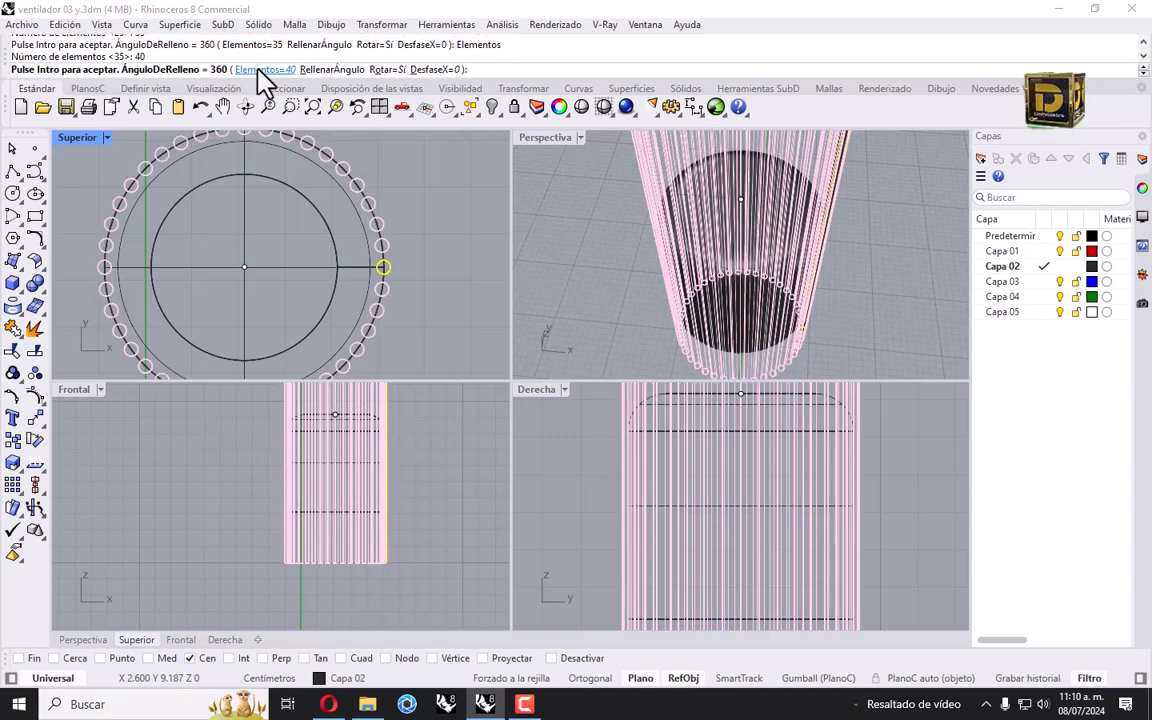
{"action": "key", "text": "Return"}
{"action": "left_click", "coordinate": [447, 512]}
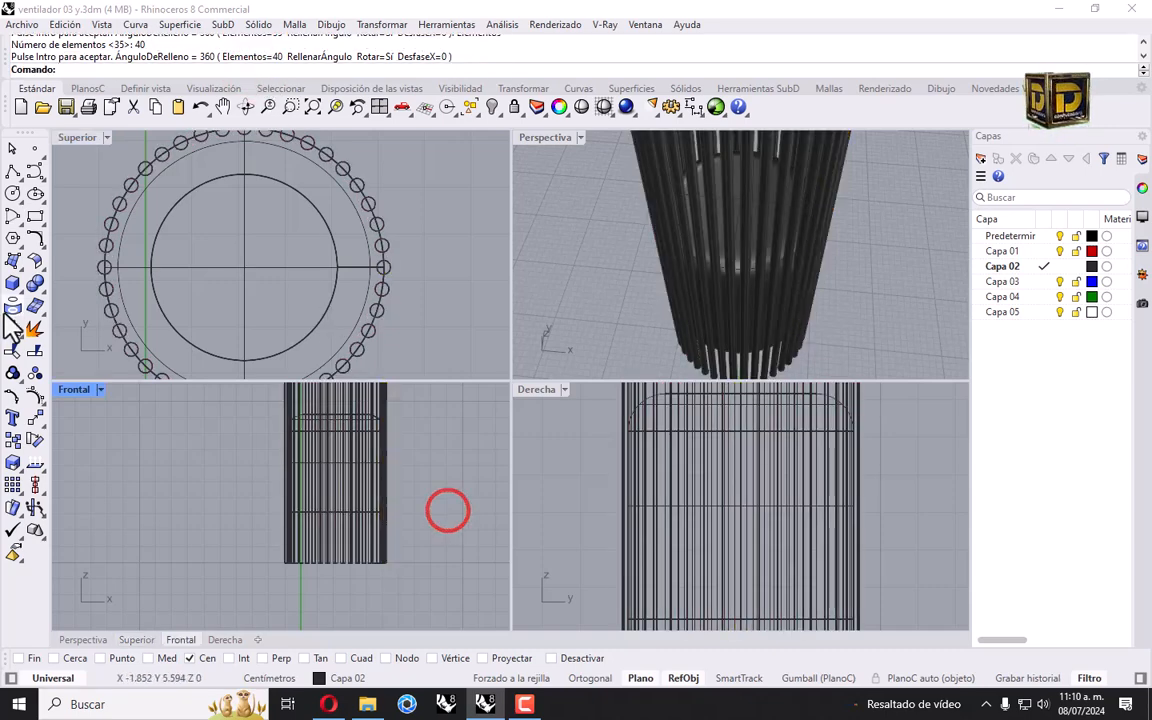
Step: Subtract all the arrayed thin cylinders from the cap with a Boolean difference to cut vertical grip grooves around its side
{"action": "left_click", "coordinate": [35, 284]}
{"action": "left_click", "coordinate": [59, 314]}
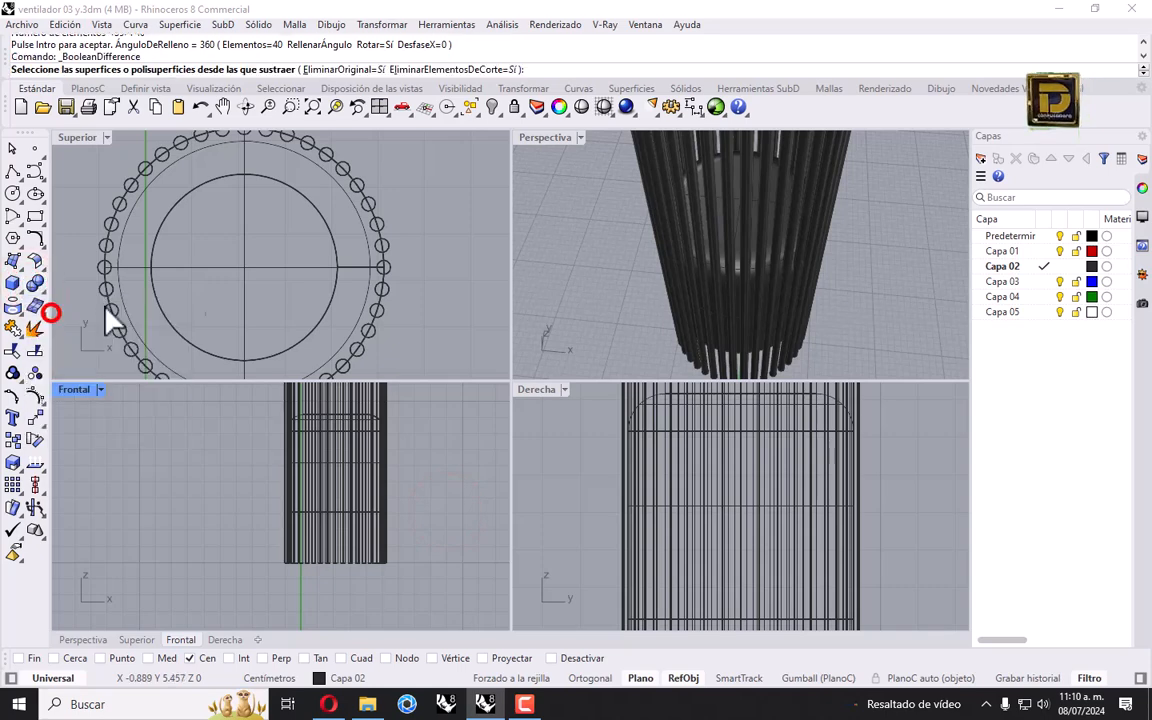
{"action": "left_click", "coordinate": [243, 250]}
{"action": "key", "text": "Return"}
{"action": "left_click_drag", "start_coordinate": [414, 527], "coordinate": [302, 548]}
{"action": "key", "text": "Return"}
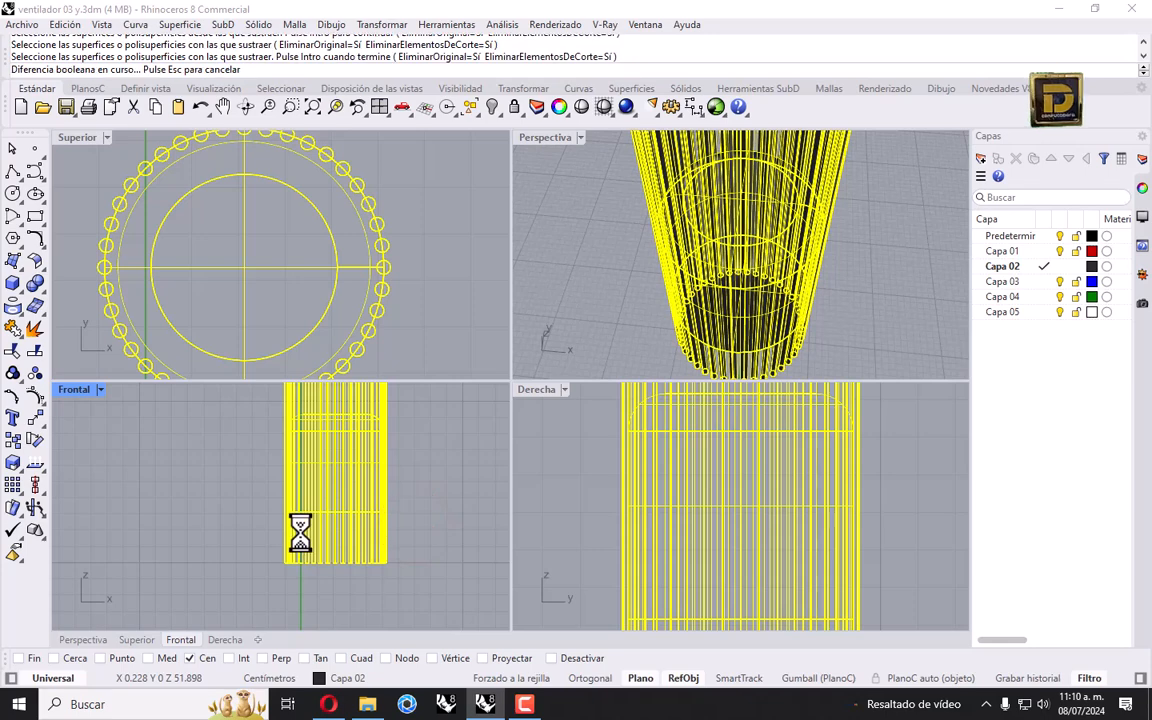
{"action": "right_click_drag", "start_coordinate": [750, 240], "coordinate": [713, 215]}
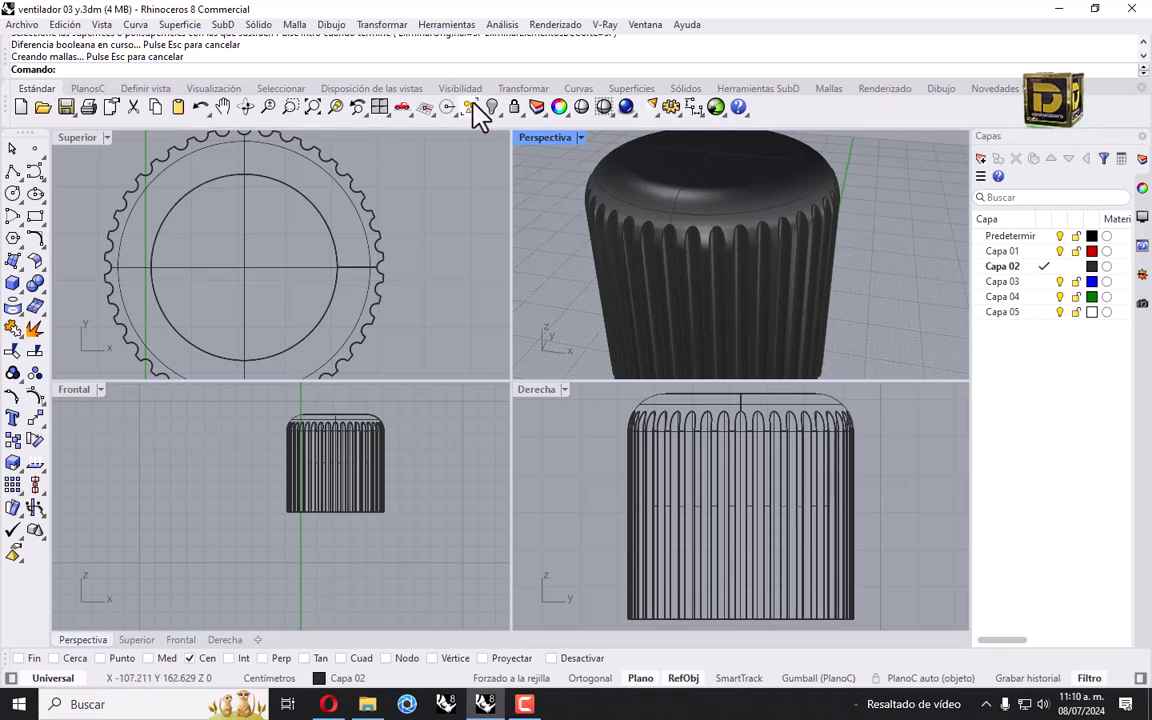
Step: Model a solid cylinder 2.5 cm in diameter on the cap's centre, extending to both sides past the cap's lower end
{"action": "scroll", "coordinate": [700, 200], "scroll_direction": "down", "scroll_amount": 3}
{"action": "scroll", "coordinate": [722, 240], "scroll_direction": "up", "scroll_amount": 1}
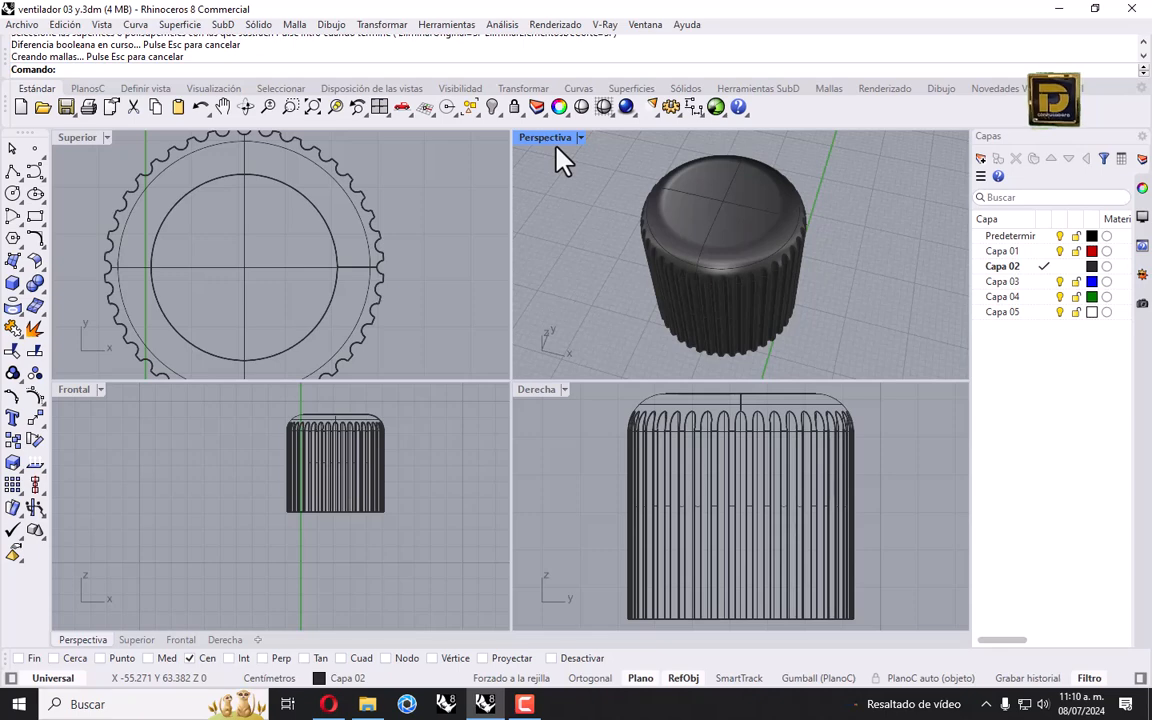
{"action": "left_click", "coordinate": [20, 285]}
{"action": "left_click", "coordinate": [45, 312]}
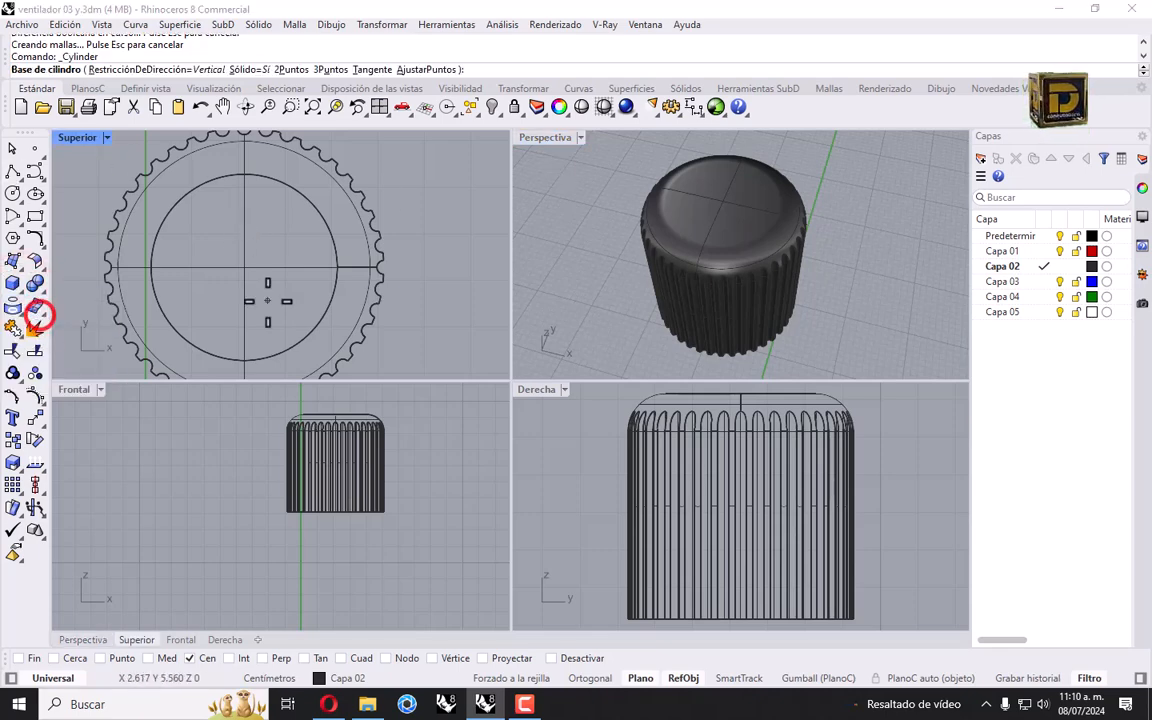
{"action": "left_click", "coordinate": [316, 332]}
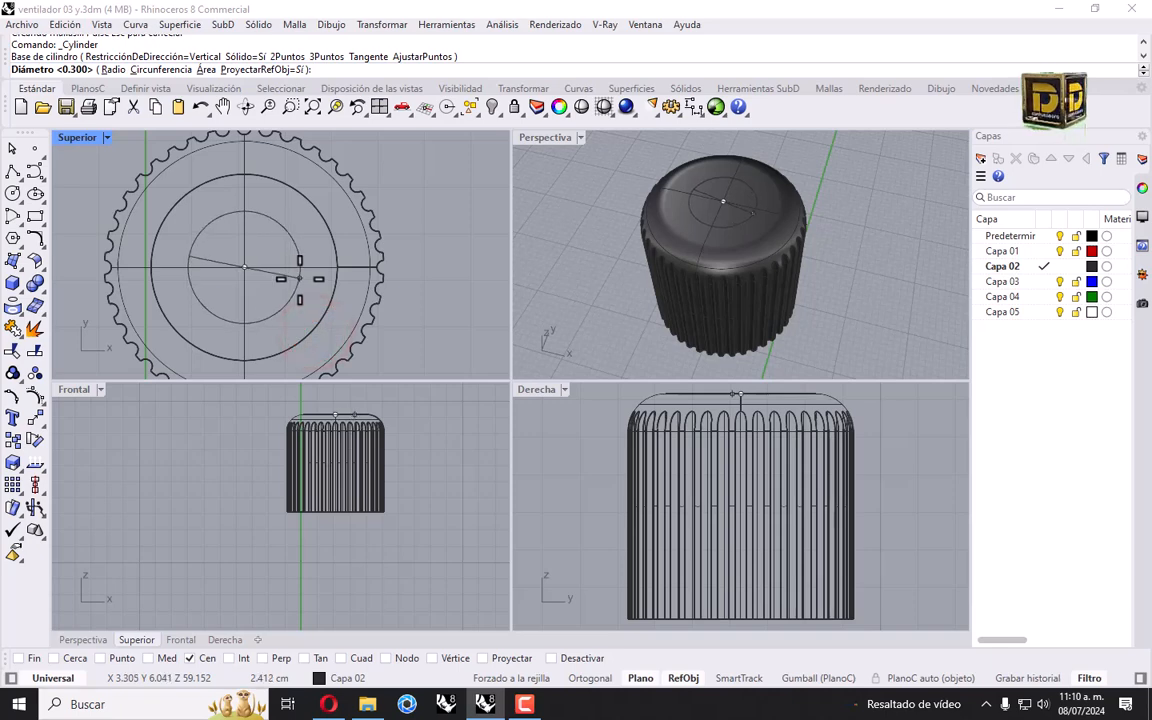
{"action": "type", "text": "2.5"}
{"action": "key", "text": "Return"}
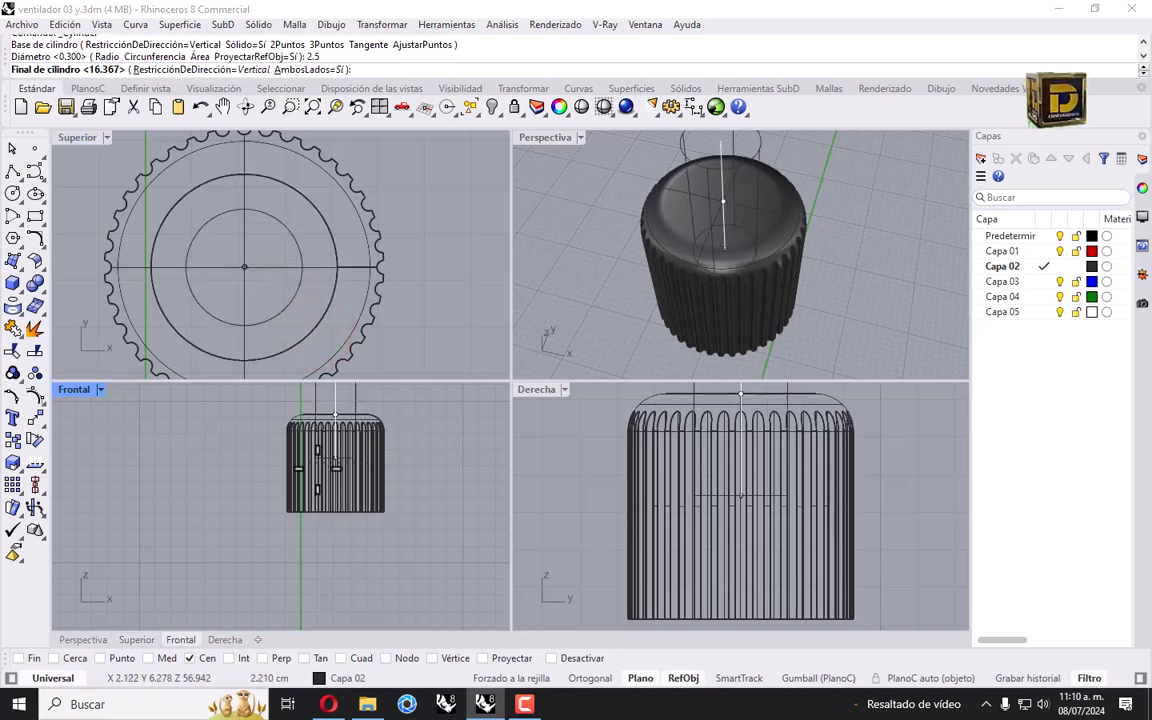
{"action": "scroll", "coordinate": [362, 560], "scroll_direction": "down", "scroll_amount": 2}
{"action": "left_click", "coordinate": [361, 557]}
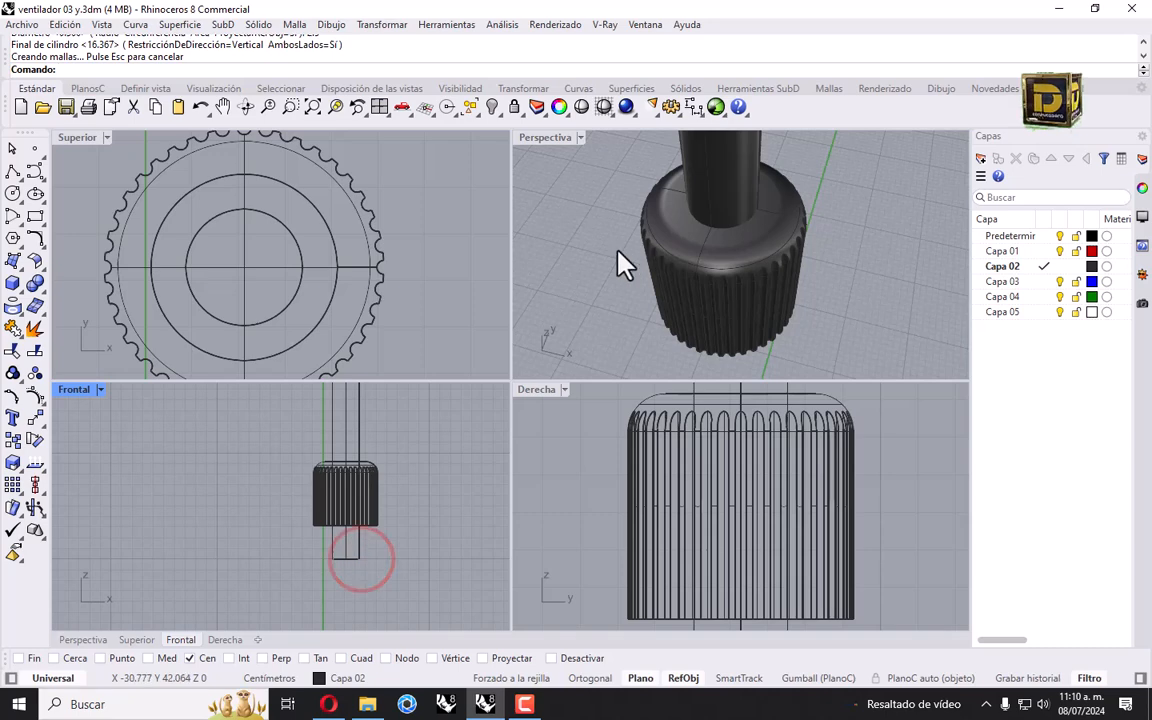
Step: Try subtracting the central 2.5 cm cylinder from the grooved cap with a Boolean difference, inspect the hole and undo it
{"action": "left_click", "coordinate": [611, 250]}
{"action": "left_click", "coordinate": [40, 298]}
{"action": "left_click", "coordinate": [57, 312]}
{"action": "left_click", "coordinate": [674, 291]}
{"action": "key", "text": "Return"}
{"action": "left_click", "coordinate": [717, 147]}
{"action": "key", "text": "Return"}
{"action": "right_click_drag", "start_coordinate": [667, 256], "coordinate": [752, 322]}
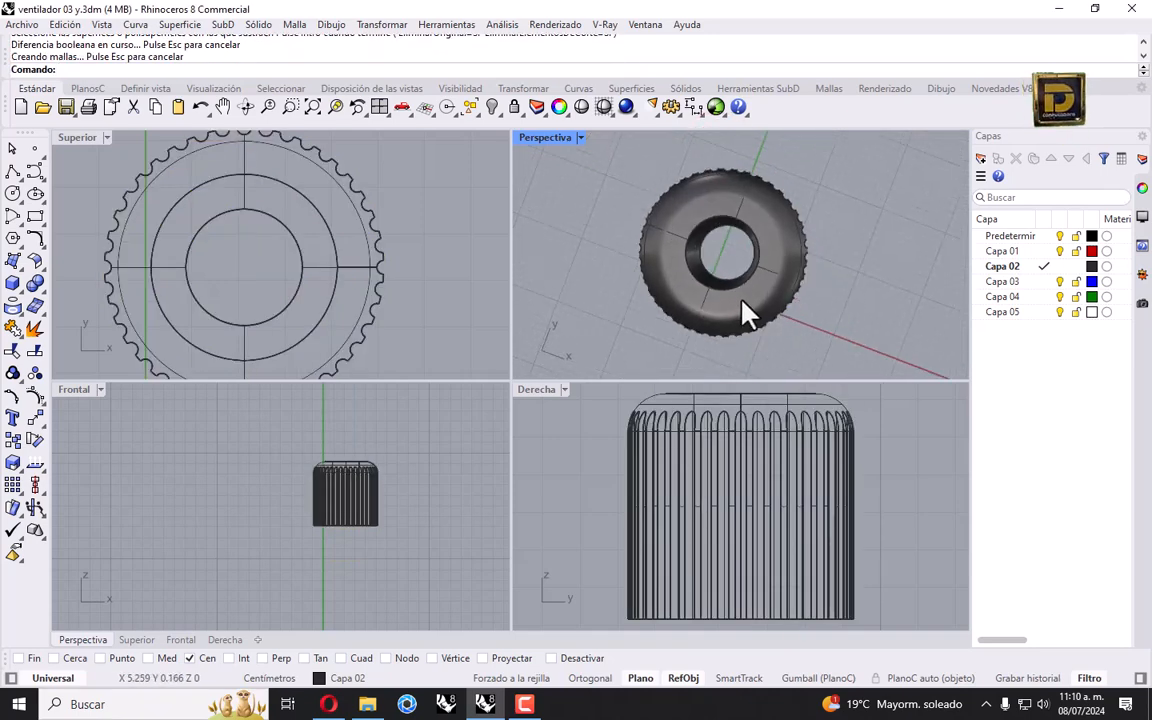
{"action": "scroll", "coordinate": [742, 302], "scroll_direction": "up", "scroll_amount": 4}
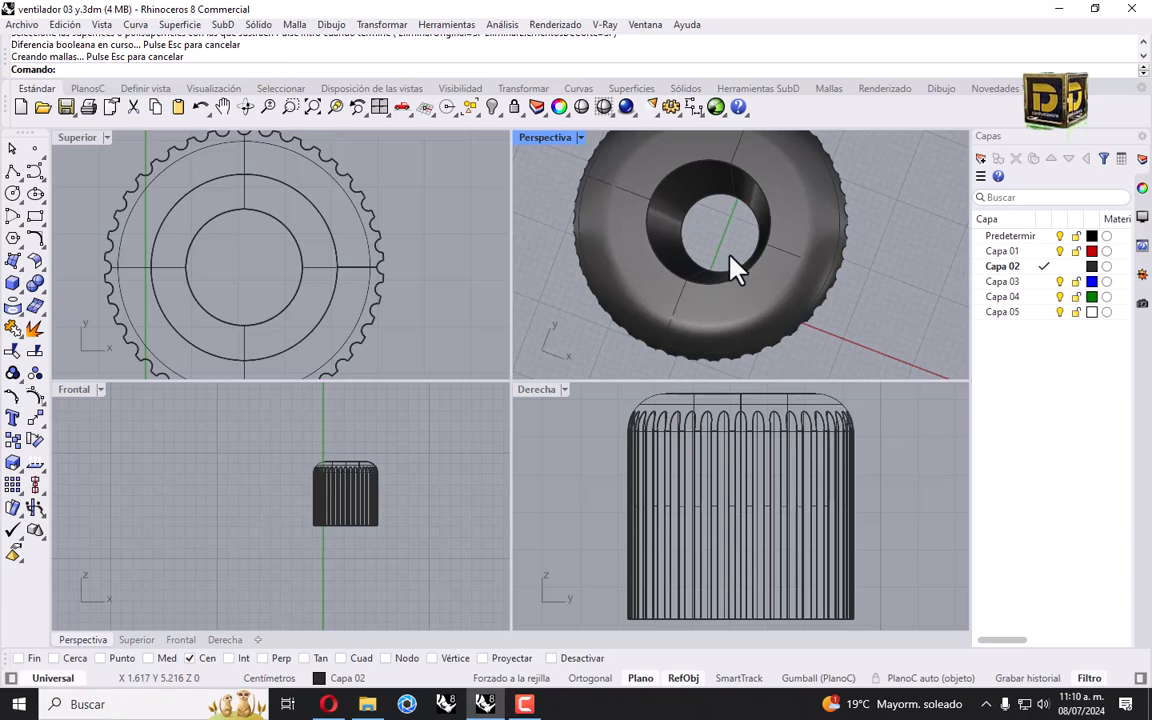
{"action": "right_click_drag", "start_coordinate": [735, 266], "coordinate": [745, 158]}
{"action": "key", "text": "ctrl+z"}
Step: Hide the central 2.5 cm cylinder that runs through the cap
{"action": "right_click_drag", "start_coordinate": [895, 226], "coordinate": [758, 316]}
{"action": "left_click", "coordinate": [745, 301]}
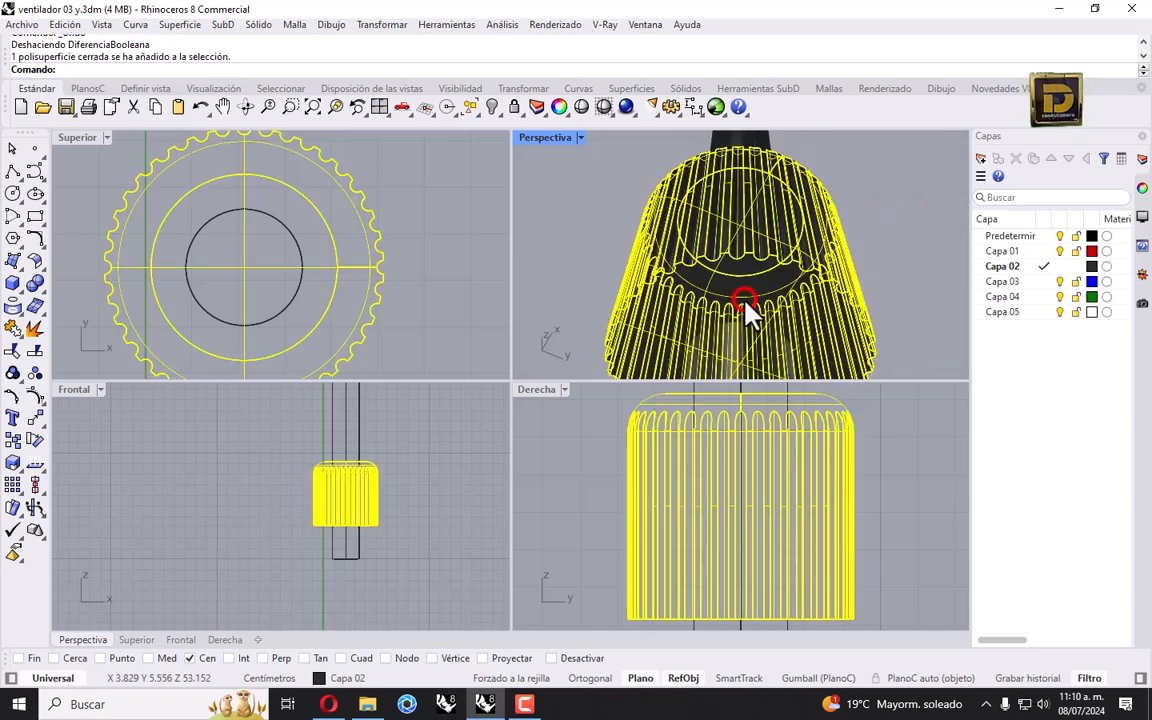
{"action": "left_click", "coordinate": [877, 214]}
{"action": "right_click_drag", "start_coordinate": [800, 237], "coordinate": [761, 239]}
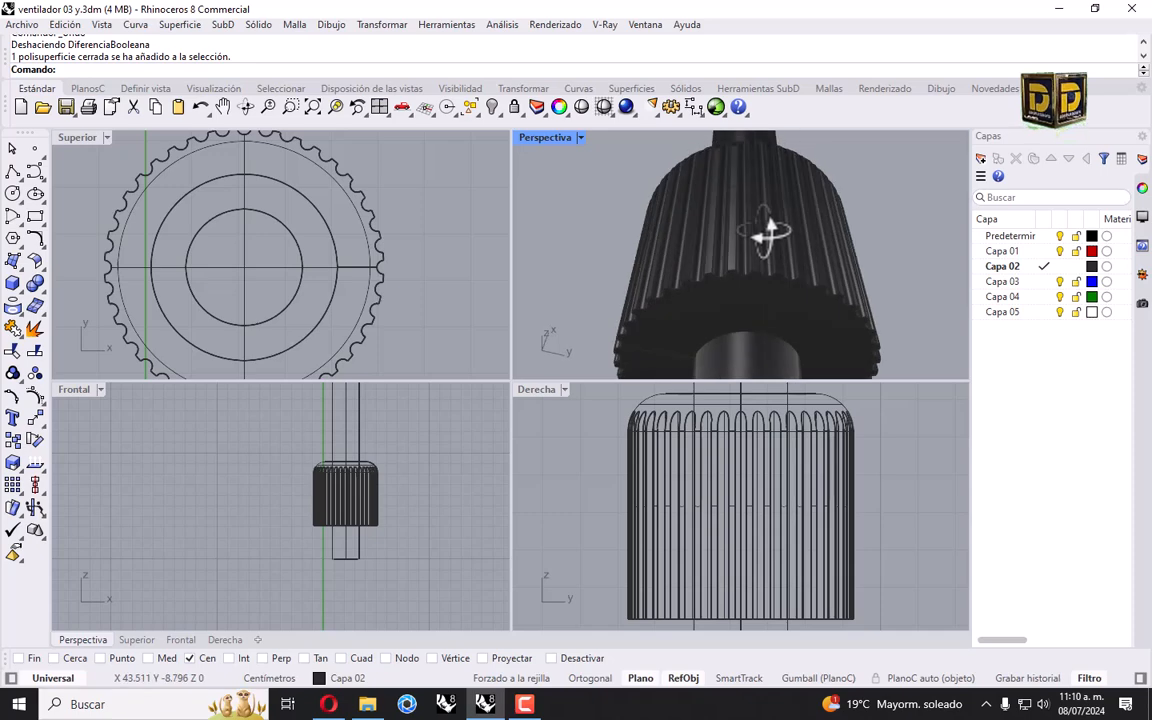
{"action": "scroll", "coordinate": [766, 280], "scroll_direction": "down", "scroll_amount": 5}
{"action": "left_click", "coordinate": [761, 308]}
{"action": "left_click", "coordinate": [492, 107]}
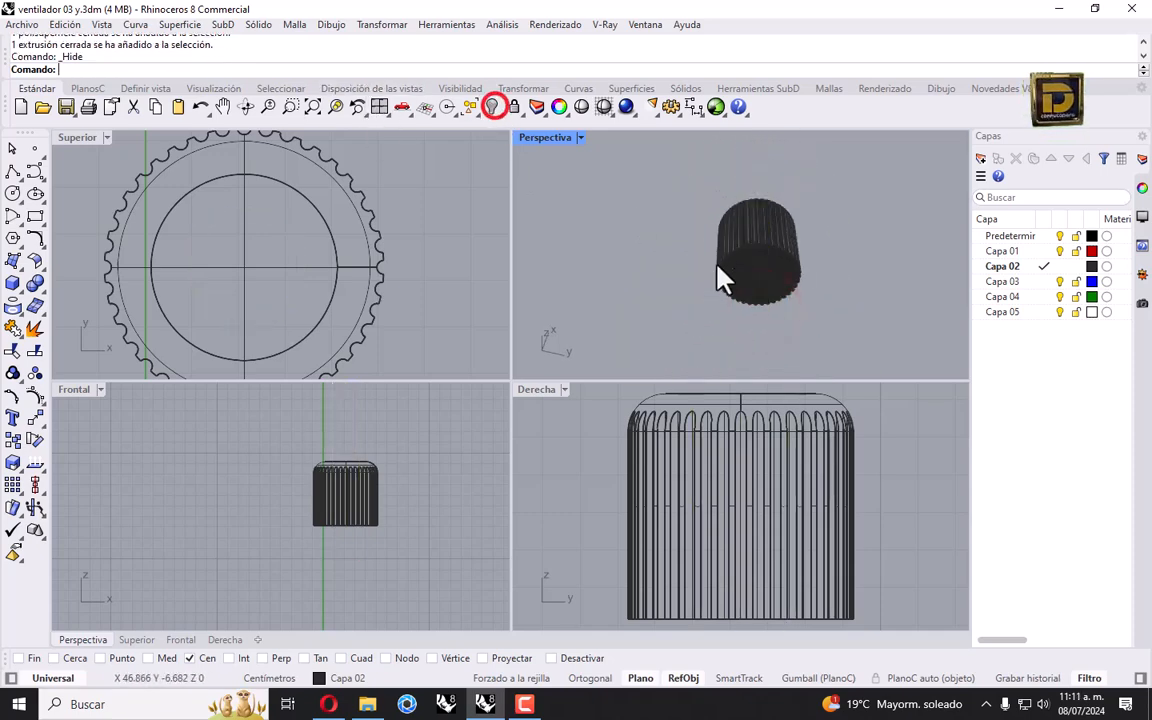
Step: Model a solid cylinder about 5.4 cm in diameter and 10 cm tall on the cap's centre, and lower it below the cap's closed upper face
{"action": "scroll", "coordinate": [715, 273], "scroll_direction": "up", "scroll_amount": 5}
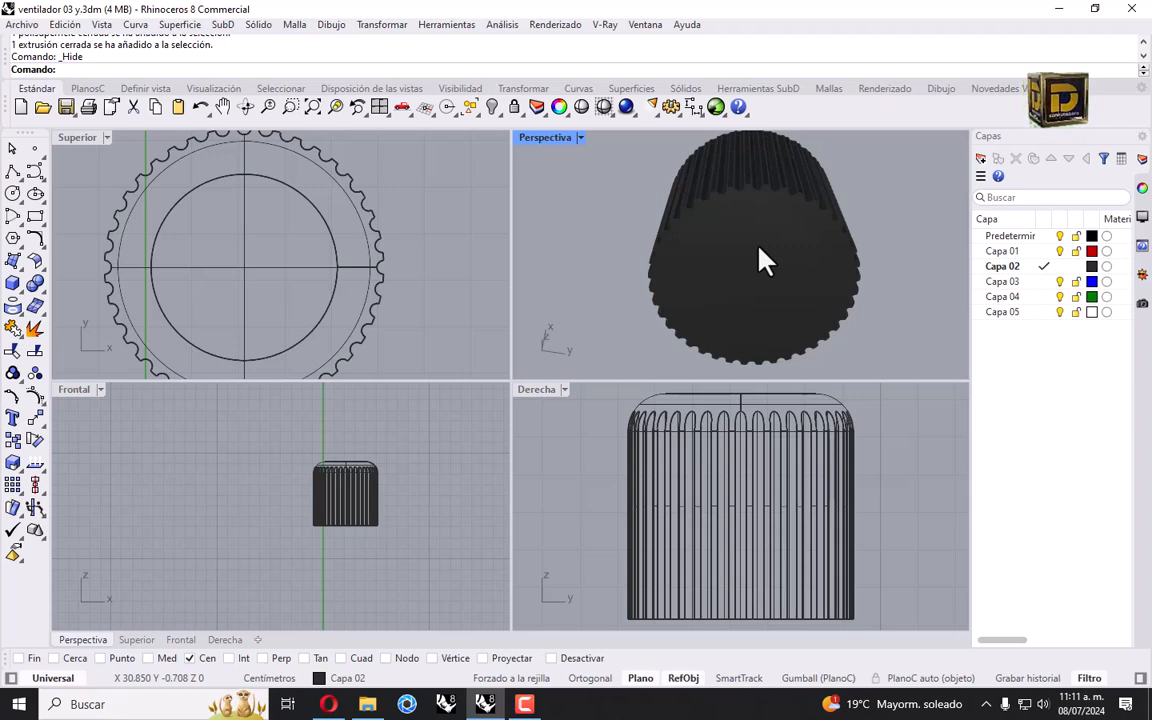
{"action": "left_click", "coordinate": [24, 300]}
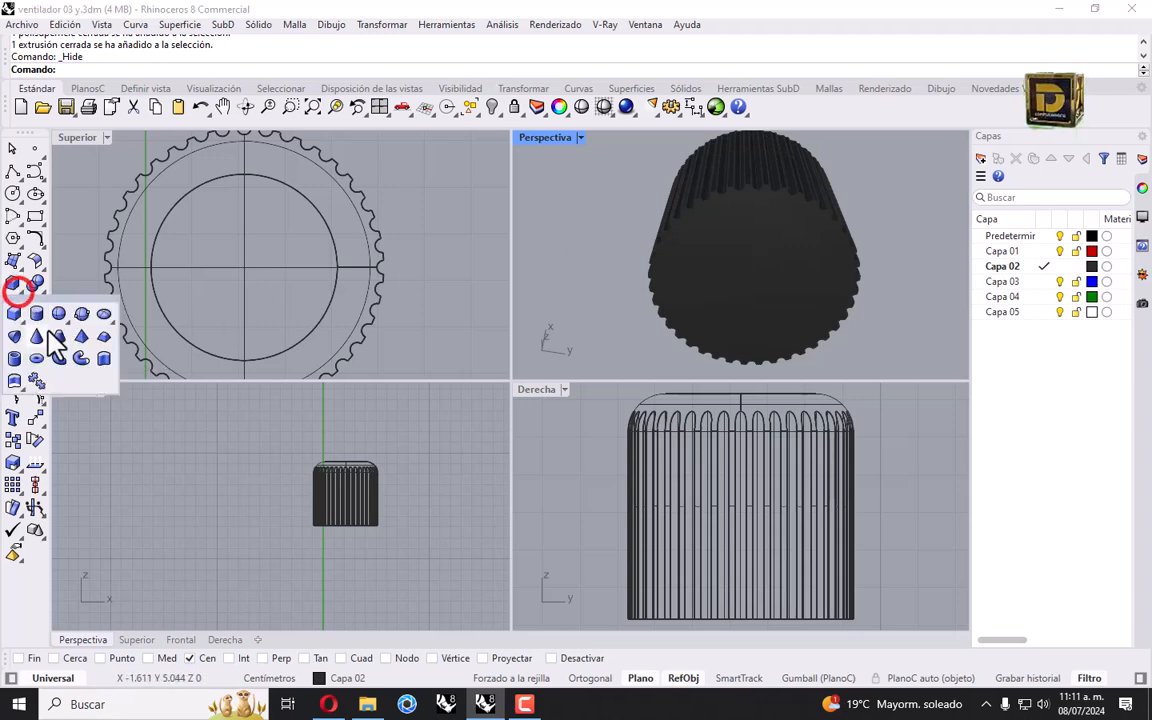
{"action": "left_click", "coordinate": [36, 317]}
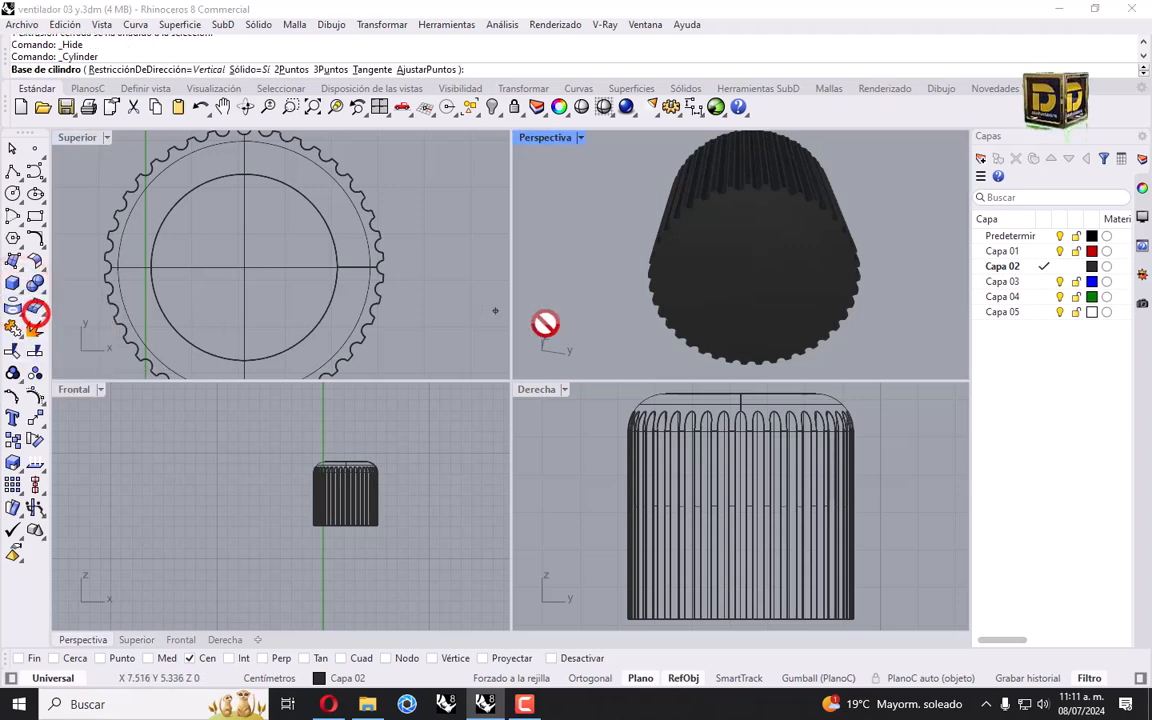
{"action": "left_click", "coordinate": [320, 315]}
{"action": "scroll", "coordinate": [367, 214], "scroll_direction": "up", "scroll_amount": 4}
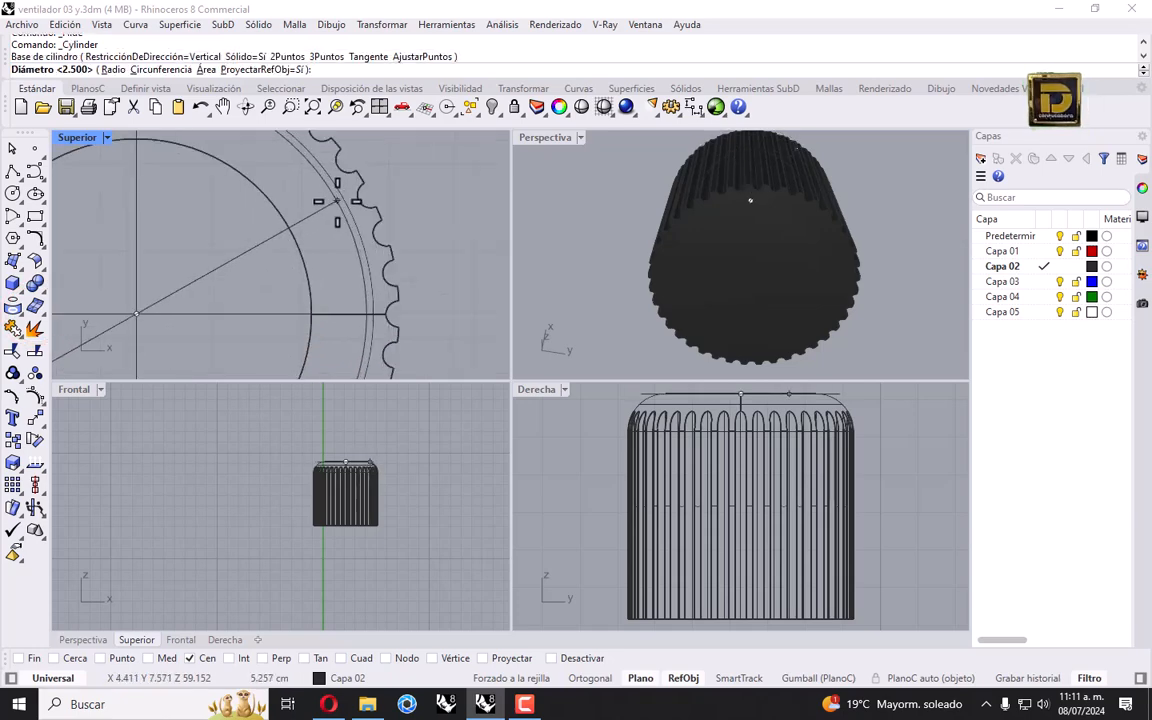
{"action": "left_click", "coordinate": [344, 198]}
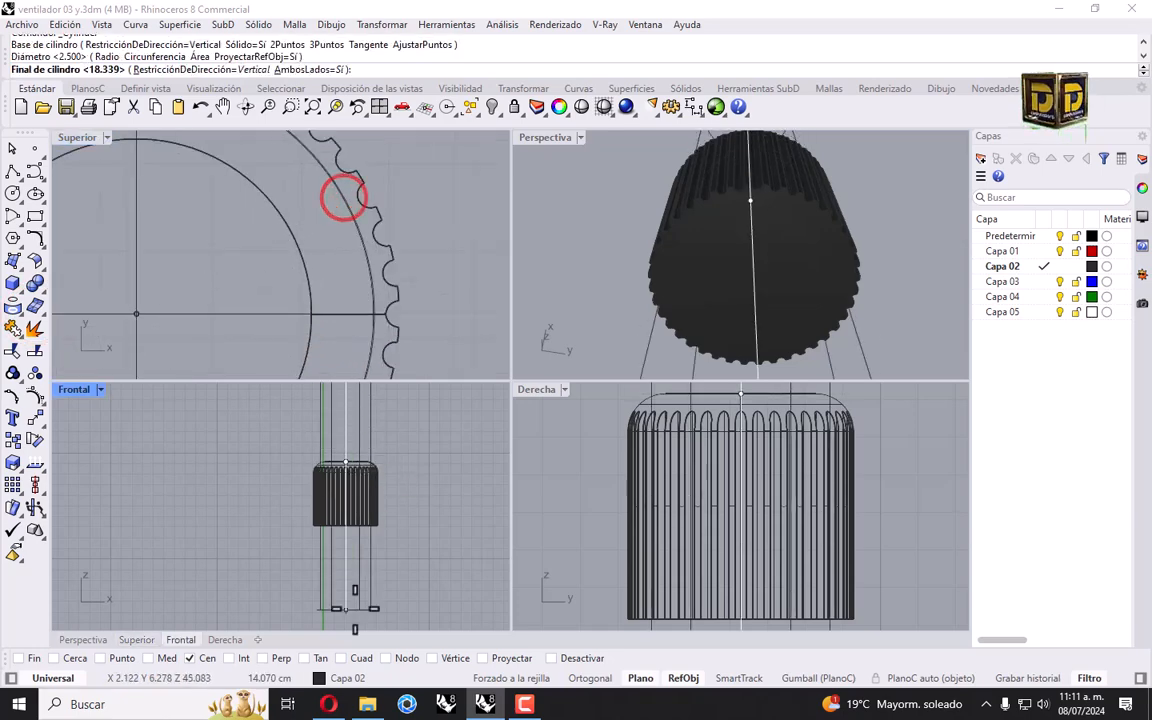
{"action": "left_click", "coordinate": [411, 410]}
{"action": "left_click_drag", "start_coordinate": [368, 427], "coordinate": [375, 500]}
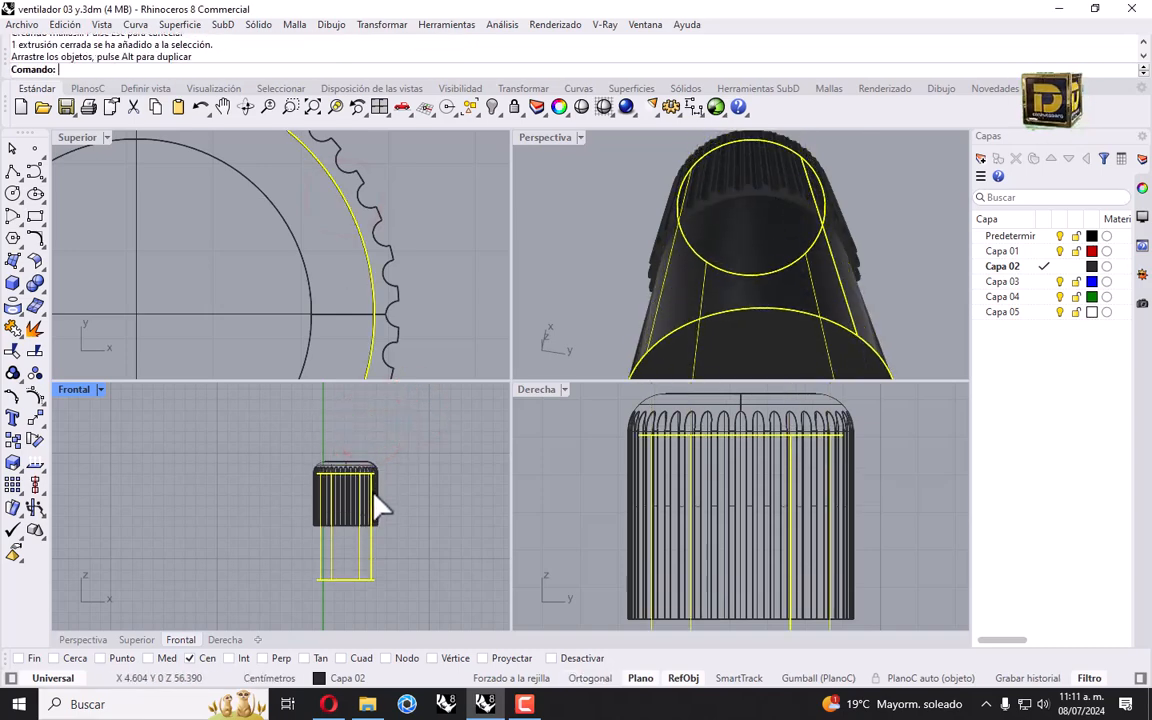
{"action": "left_click", "coordinate": [637, 239]}
Step: Subtract the wide cylinder from the grooved cap with a Boolean difference to hollow the cap out from below
{"action": "left_click", "coordinate": [29, 277]}
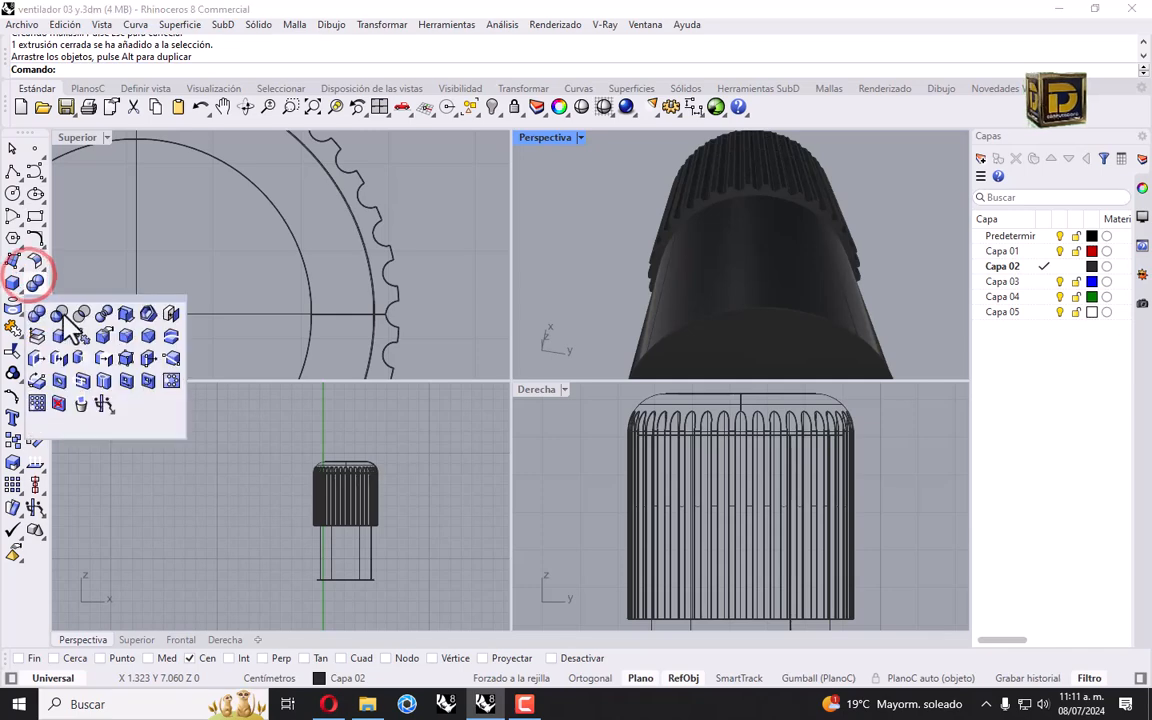
{"action": "left_click", "coordinate": [57, 314]}
{"action": "right_click_drag", "start_coordinate": [683, 203], "coordinate": [737, 213]}
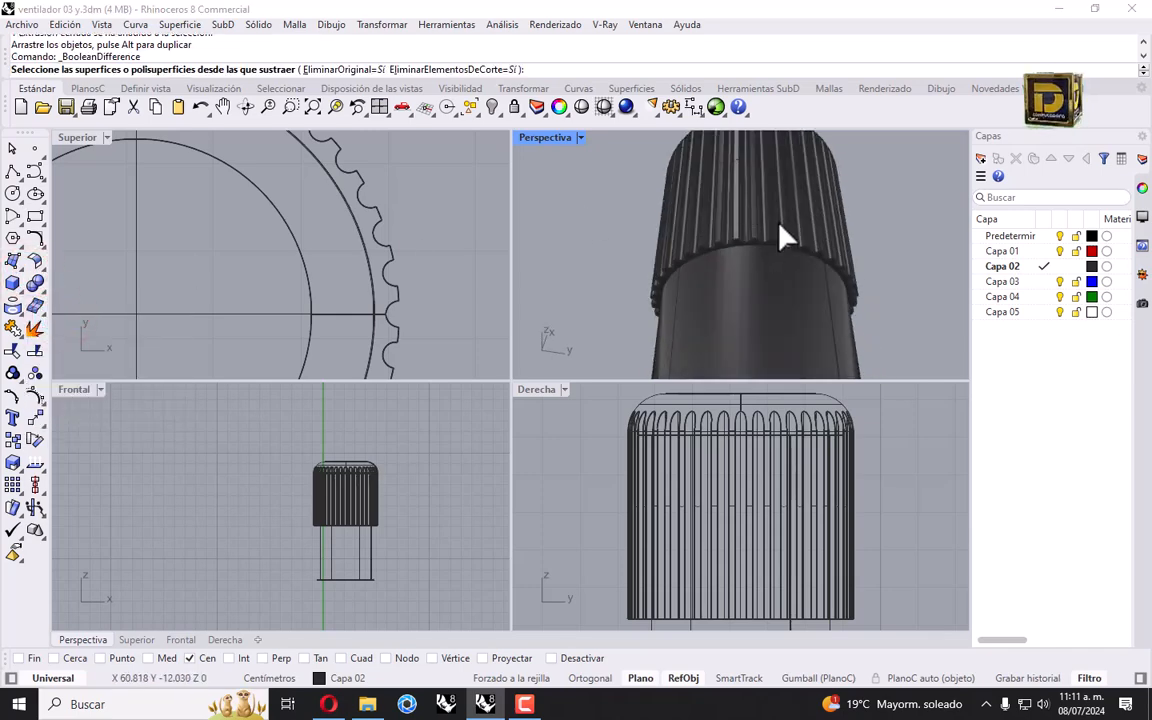
{"action": "left_click", "coordinate": [822, 172]}
{"action": "right_click", "coordinate": [820, 171]}
{"action": "left_click", "coordinate": [834, 370]}
{"action": "right_click", "coordinate": [833, 370]}
{"action": "right_click_drag", "start_coordinate": [856, 319], "coordinate": [693, 294]}
{"action": "scroll", "coordinate": [710, 275], "scroll_direction": "down", "scroll_amount": 5}
{"action": "right_click", "coordinate": [248, 264]}
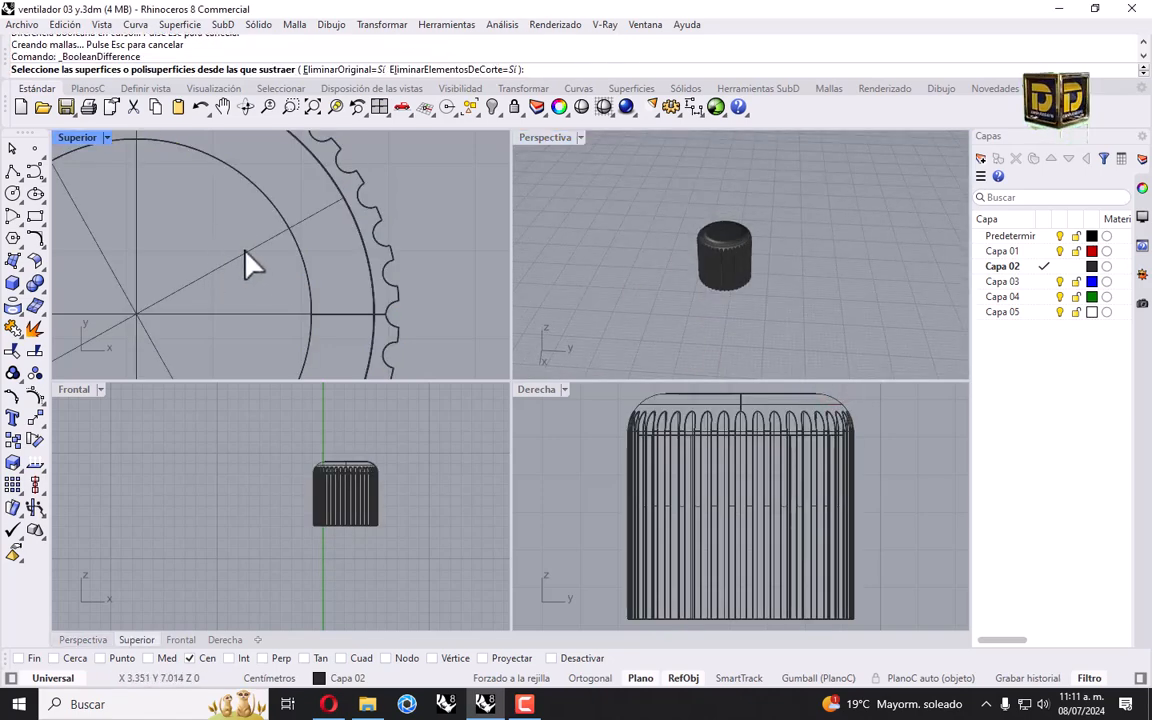
Step: Model a 2.5 cm diameter solid cylinder on the hollowed cap's centre, extending to both sides through its upper face and open lower end
{"action": "left_click", "coordinate": [18, 289]}
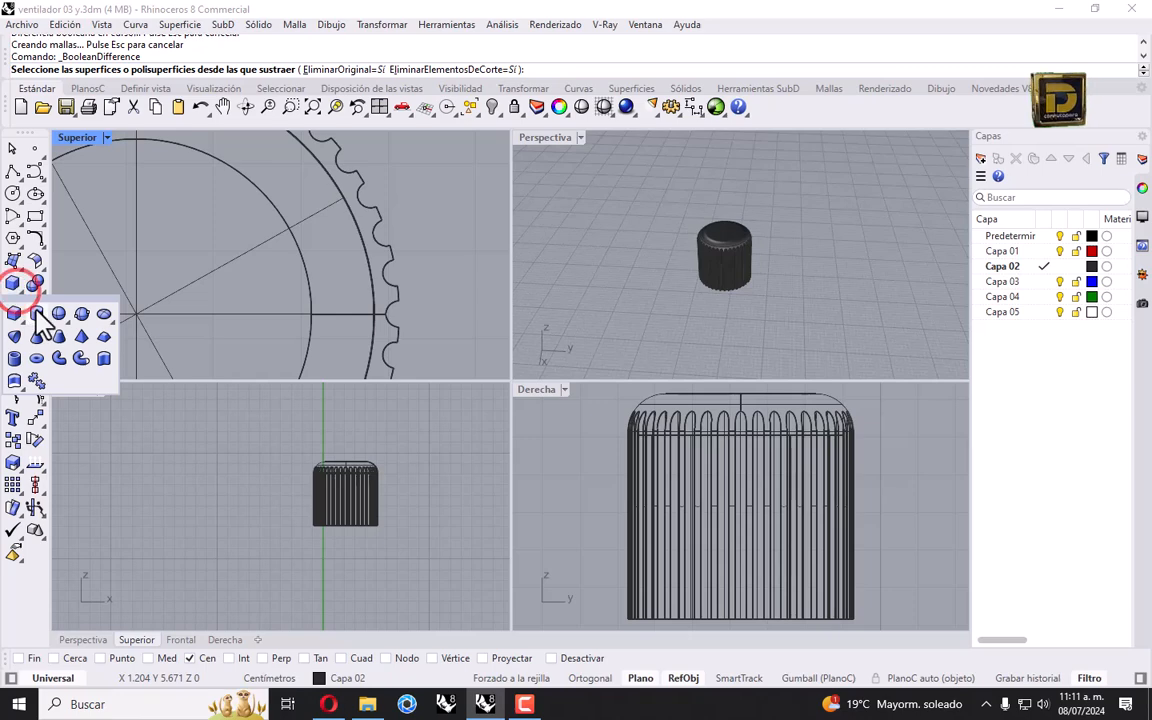
{"action": "left_click", "coordinate": [36, 308]}
{"action": "scroll", "coordinate": [284, 220], "scroll_direction": "down", "scroll_amount": 10}
{"action": "left_click", "coordinate": [270, 202]}
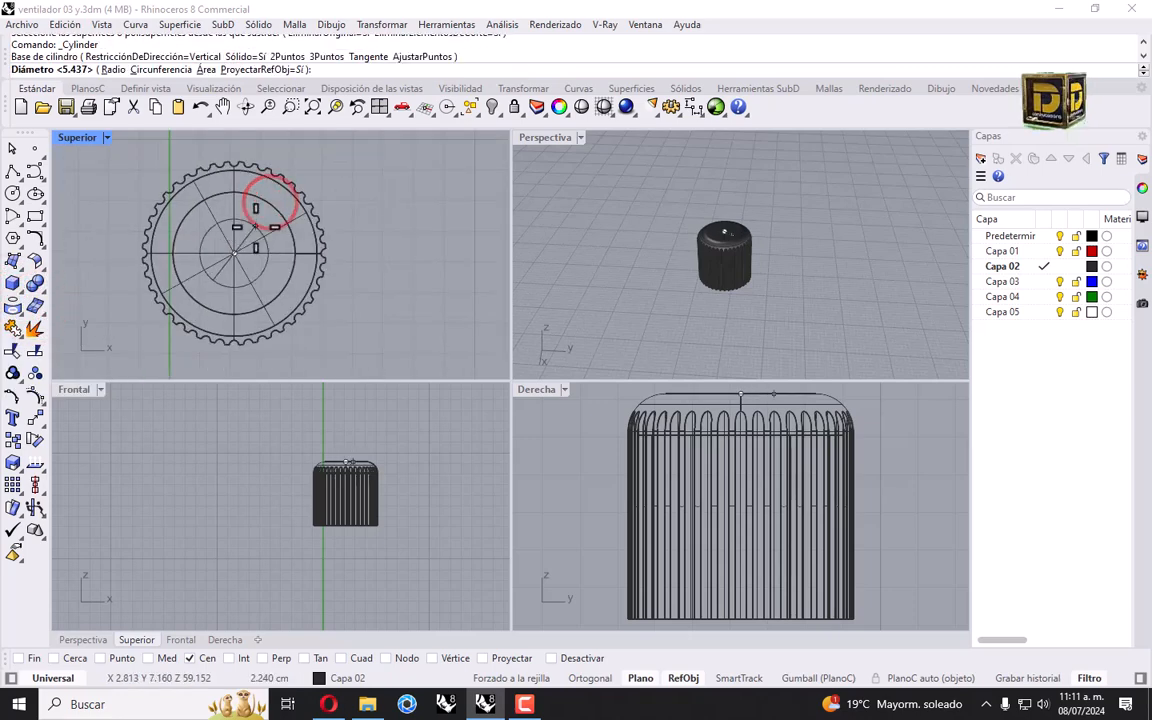
{"action": "type", "text": "2.5"}
{"action": "key", "text": "Return"}
{"action": "left_click", "coordinate": [391, 606]}
{"action": "right_click_drag", "start_coordinate": [680, 240], "coordinate": [625, 135]}
Step: Subtract the 2.5 cm cylinder from the hollowed cap with a Boolean difference
{"action": "left_click", "coordinate": [18, 288]}
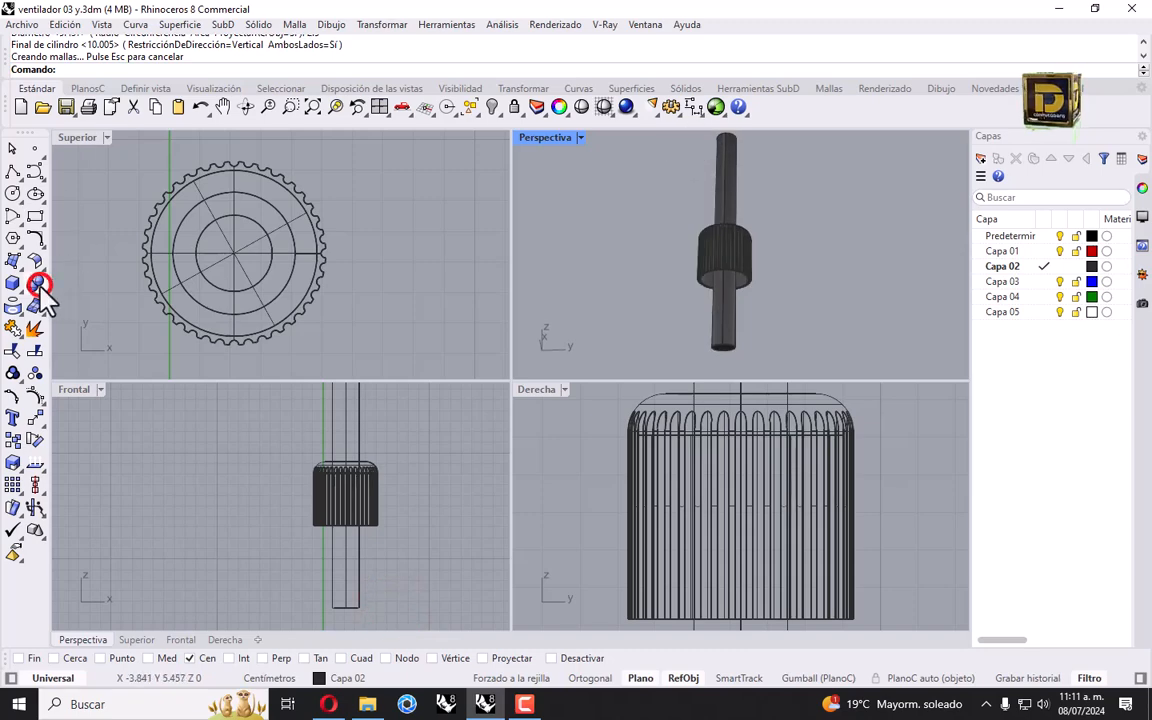
{"action": "scroll", "coordinate": [746, 263], "scroll_direction": "up", "scroll_amount": 9}
{"action": "left_click", "coordinate": [728, 239]}
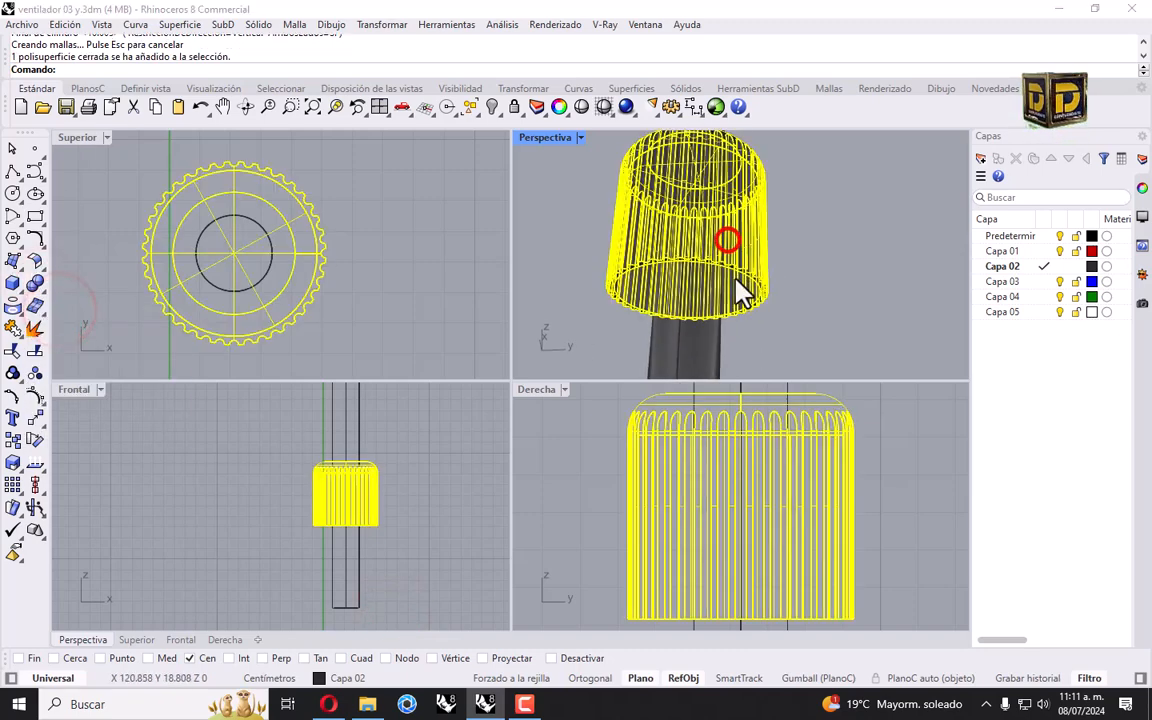
{"action": "right_click", "coordinate": [695, 340]}
{"action": "key", "text": "Escape"}
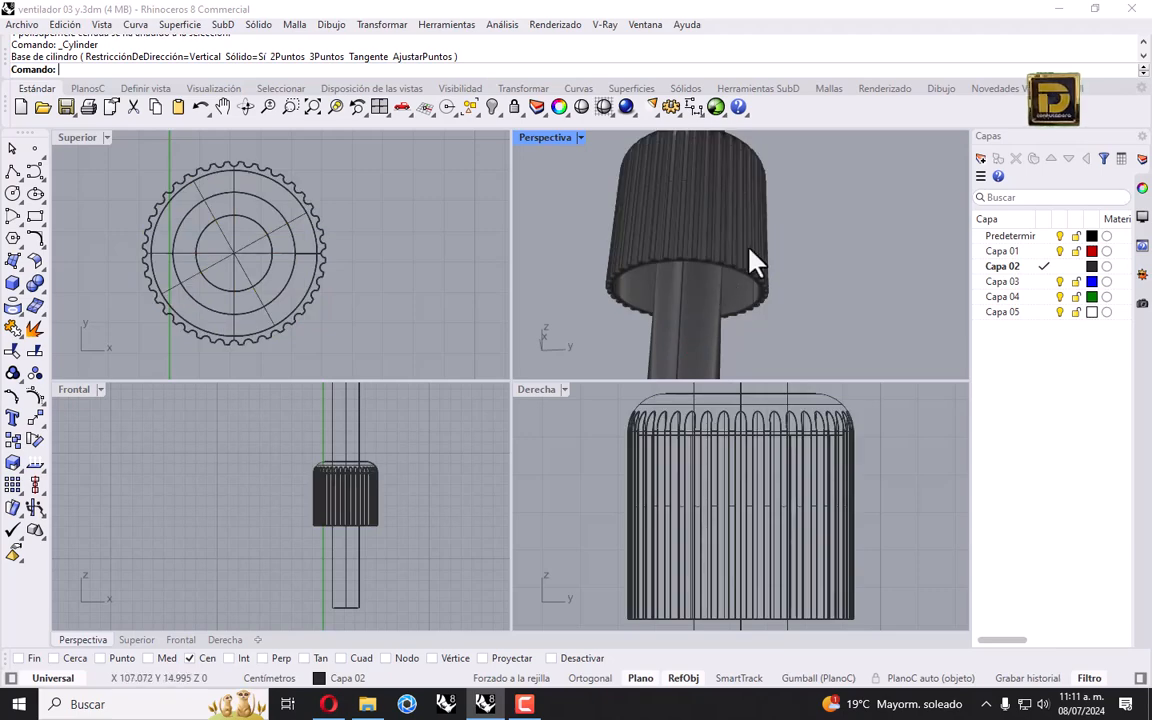
{"action": "left_click", "coordinate": [748, 246]}
{"action": "left_click", "coordinate": [39, 291]}
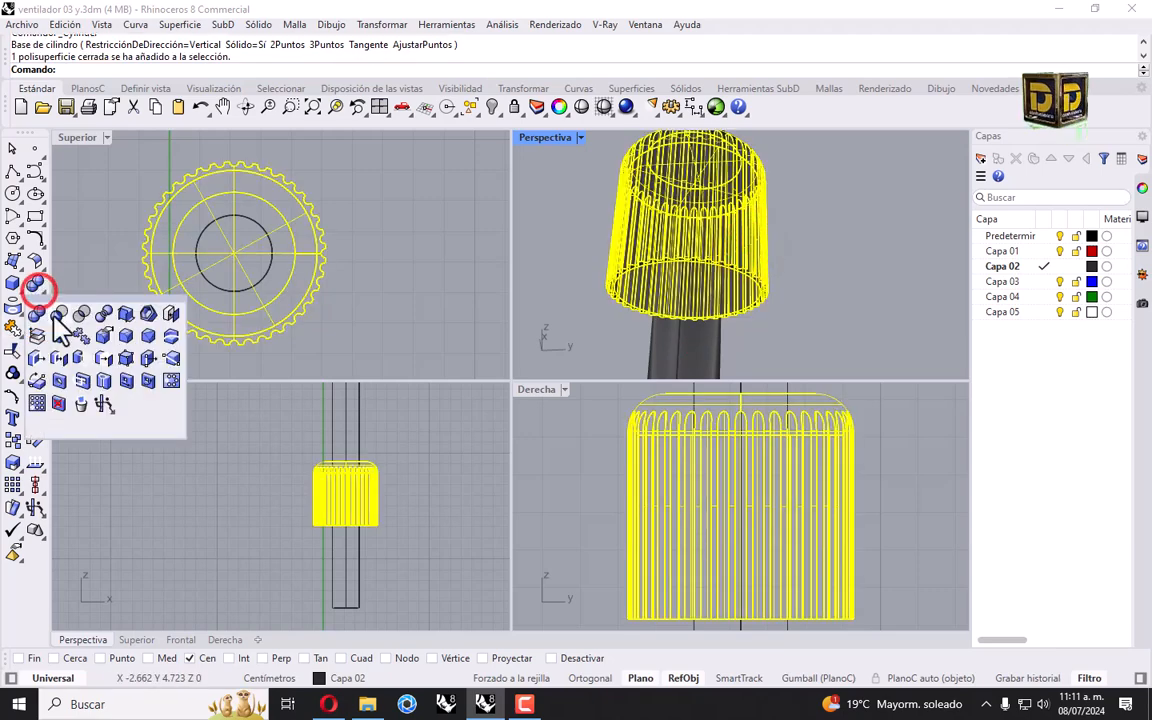
Step: Subtract the thin inner cylinder from the ribbed cap with a Boolean difference
{"action": "left_click", "coordinate": [57, 311]}
{"action": "left_click", "coordinate": [679, 339]}
{"action": "right_click", "coordinate": [632, 336]}
{"action": "right_click_drag", "start_coordinate": [625, 335], "coordinate": [715, 200]}
{"action": "left_click", "coordinate": [853, 214]}
{"action": "right_click_drag", "start_coordinate": [775, 235], "coordinate": [748, 175]}
Step: Show all hidden objects and delete the thin cylinder that passes through the ribbed cap
{"action": "left_click", "coordinate": [491, 107]}
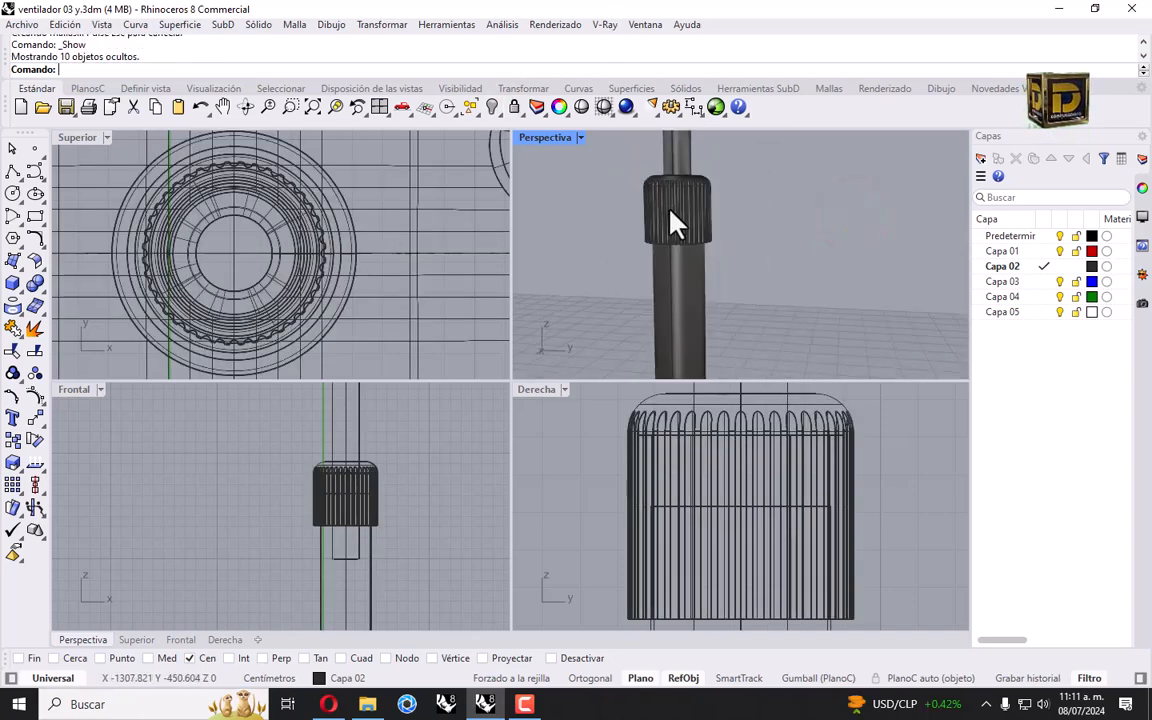
{"action": "left_click", "coordinate": [677, 160]}
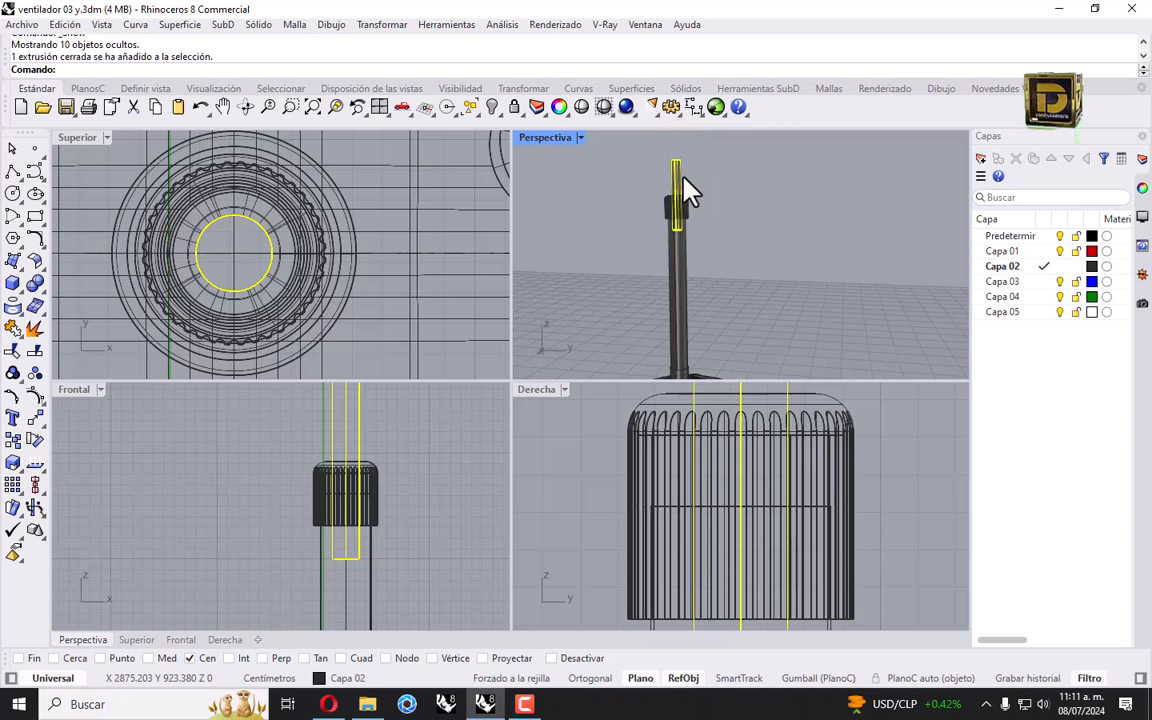
{"action": "key", "text": "Delete"}
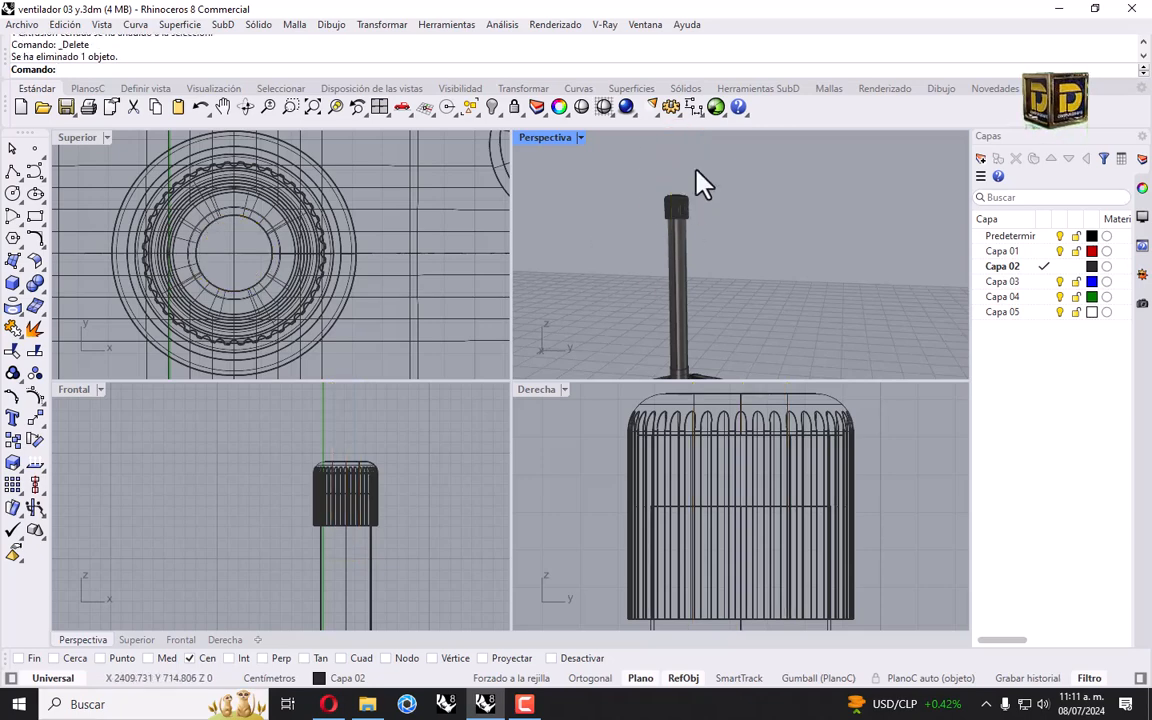
{"action": "right_click_drag", "start_coordinate": [694, 206], "coordinate": [676, 256]}
{"action": "scroll", "coordinate": [675, 255], "scroll_direction": "up", "scroll_amount": 3}
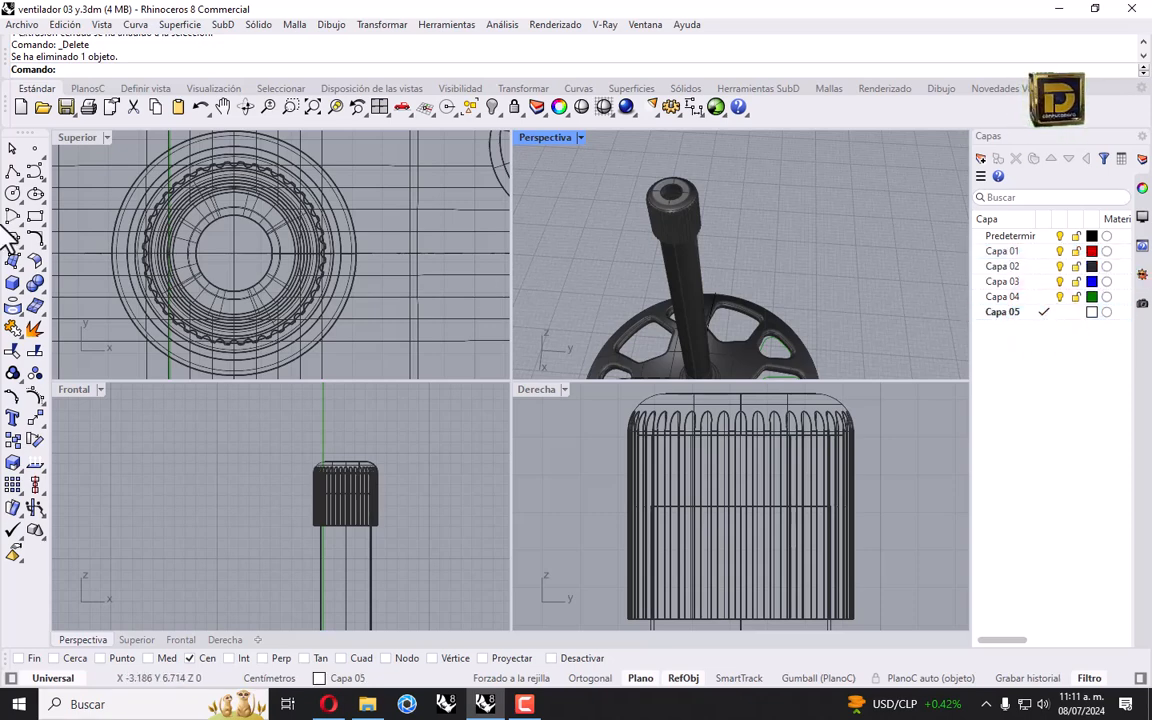
{"action": "left_click", "coordinate": [14, 290]}
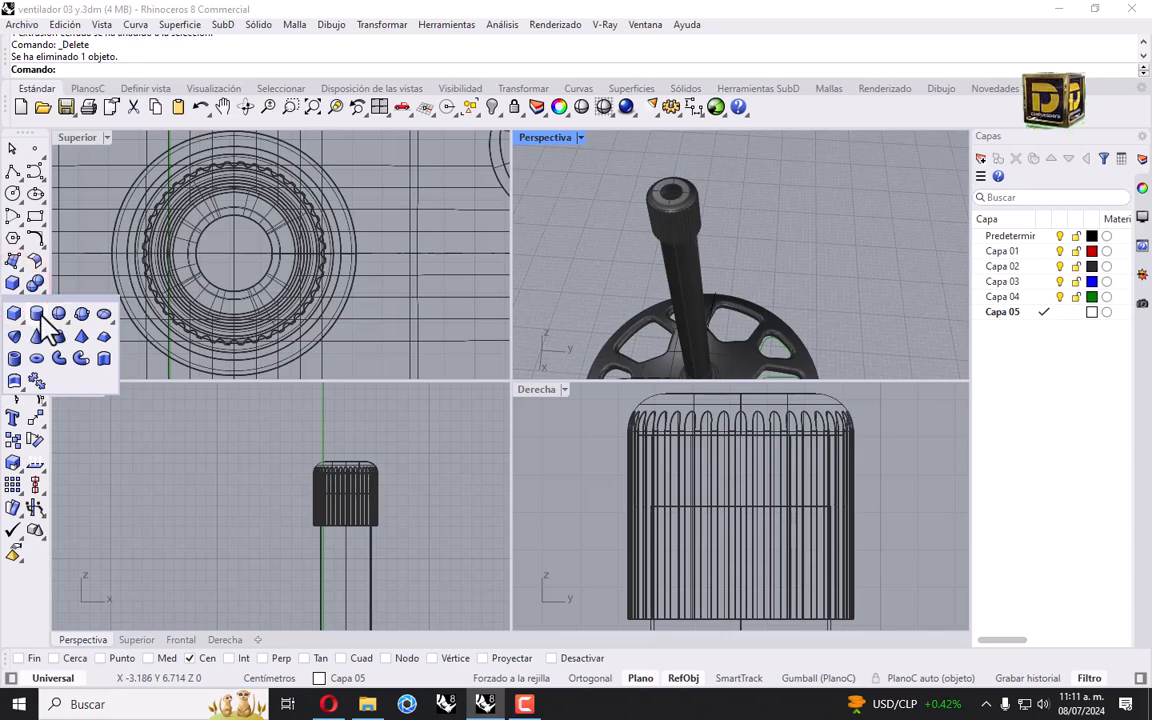
{"action": "left_click", "coordinate": [14, 358]}
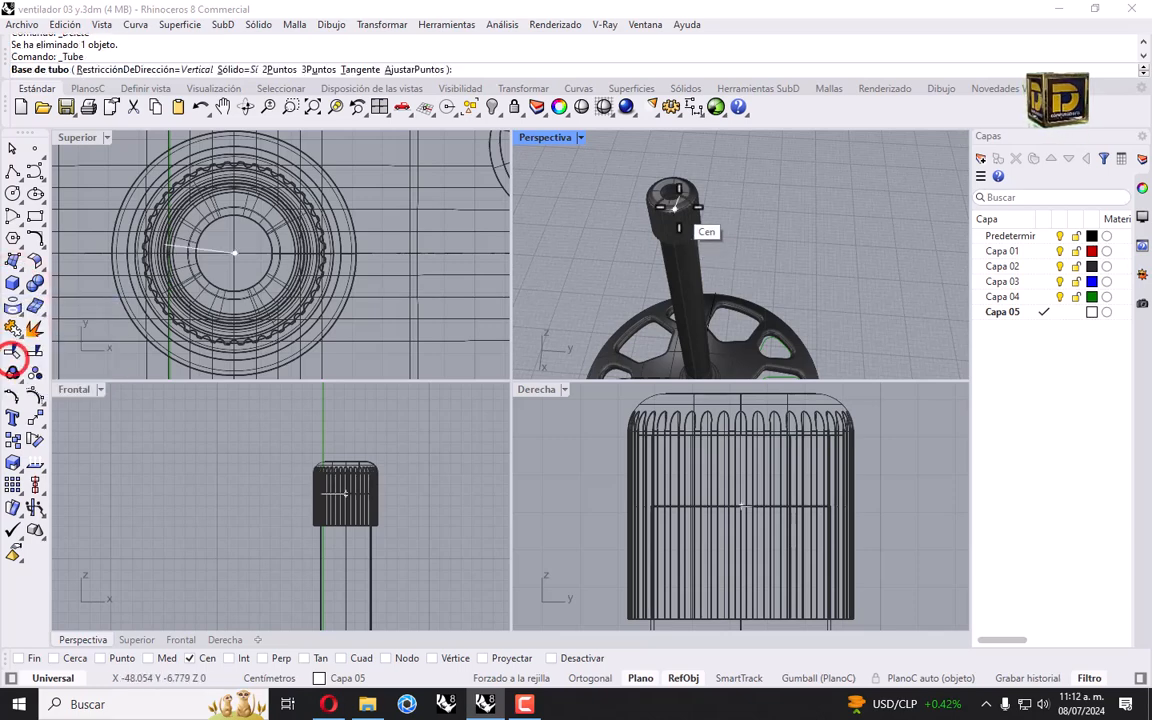
{"action": "scroll", "coordinate": [651, 186], "scroll_direction": "up", "scroll_amount": 3}
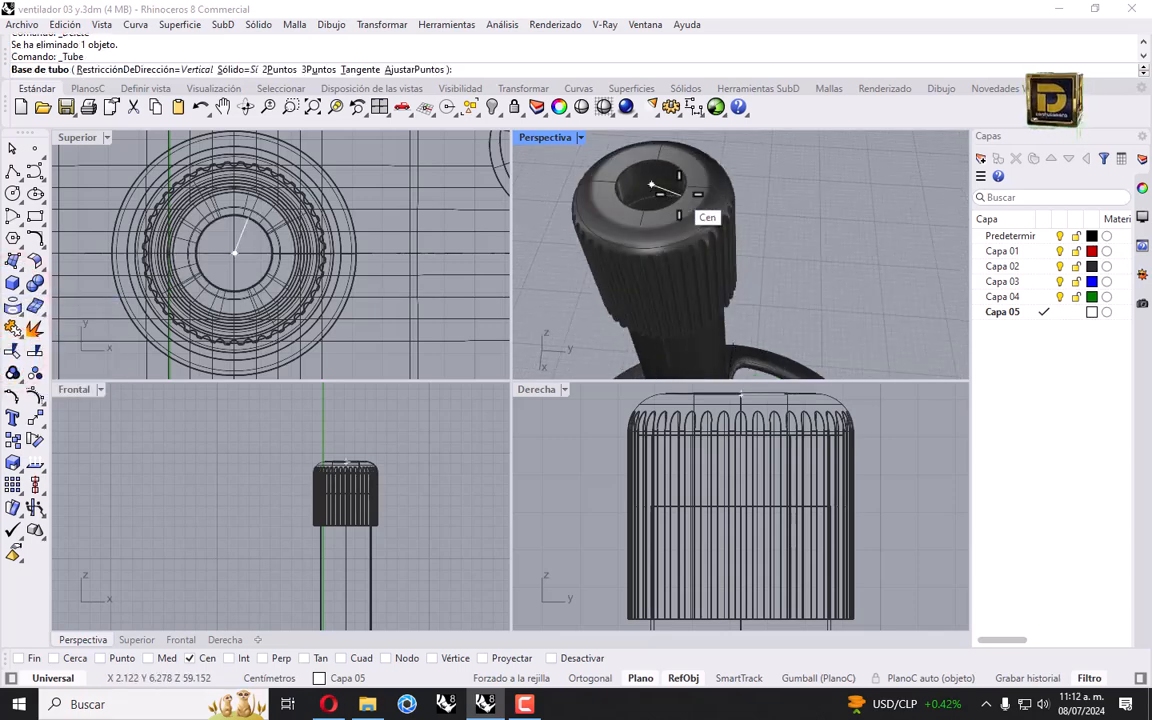
{"action": "left_click", "coordinate": [651, 186]}
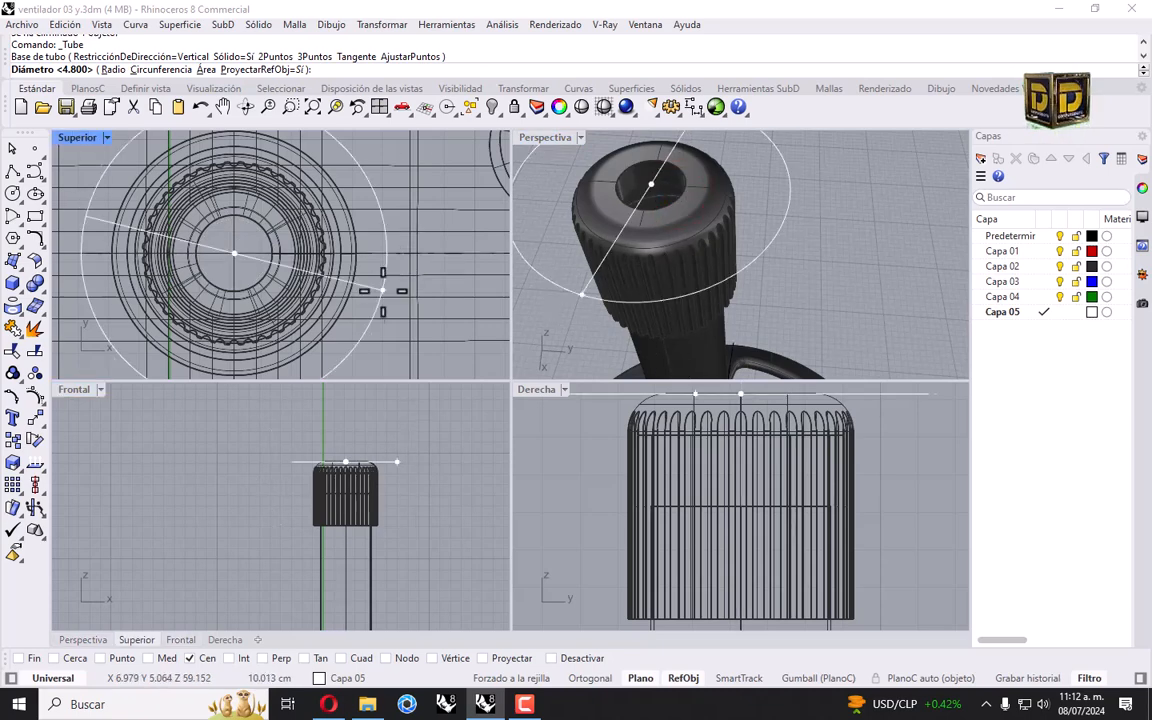
{"action": "type", "text": "2.5"}
{"action": "key", "text": "Return"}
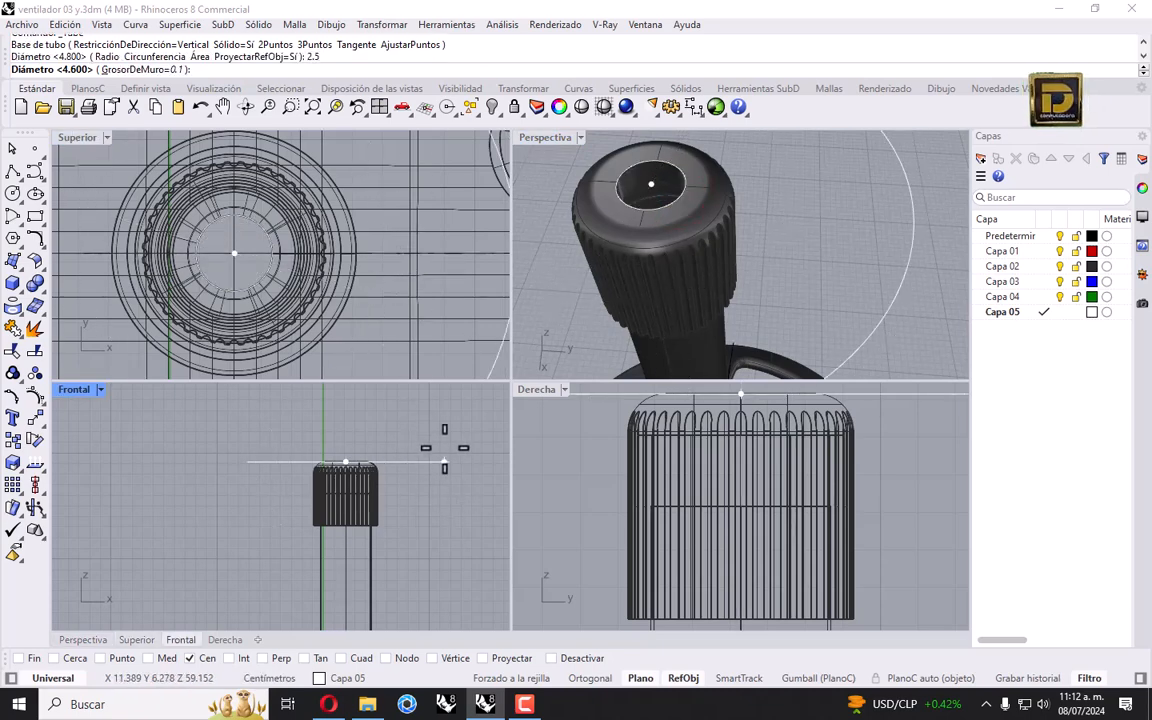
{"action": "key", "text": "Return"}
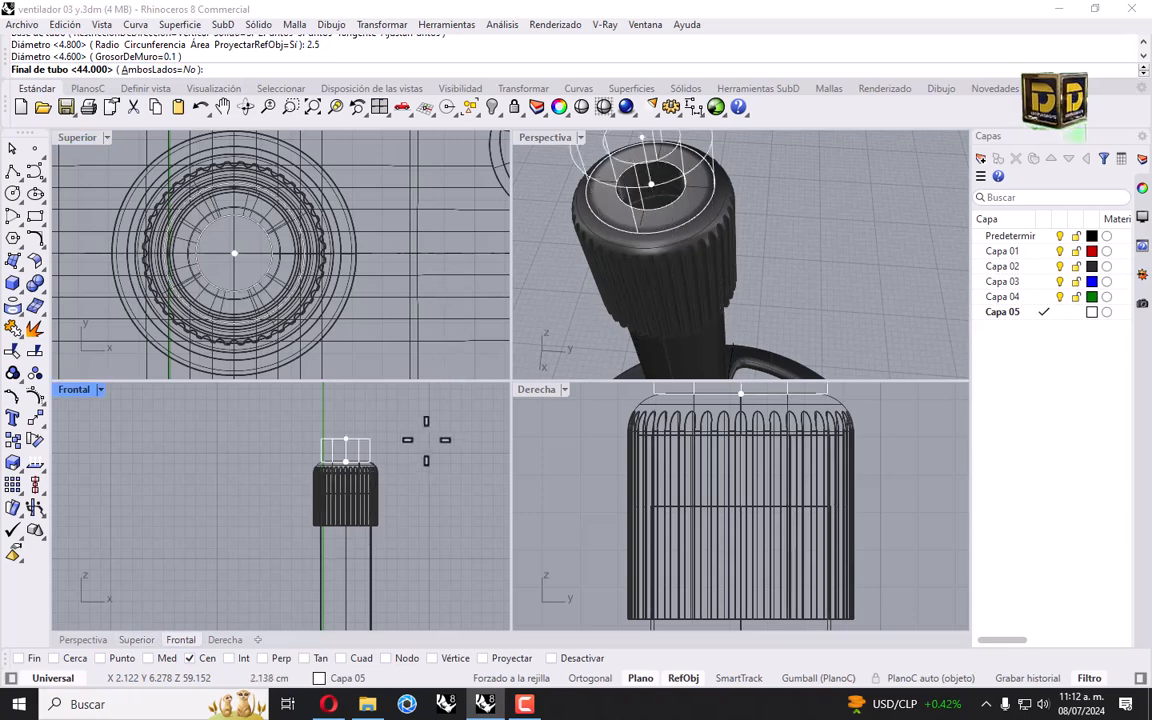
{"action": "left_click", "coordinate": [422, 443]}
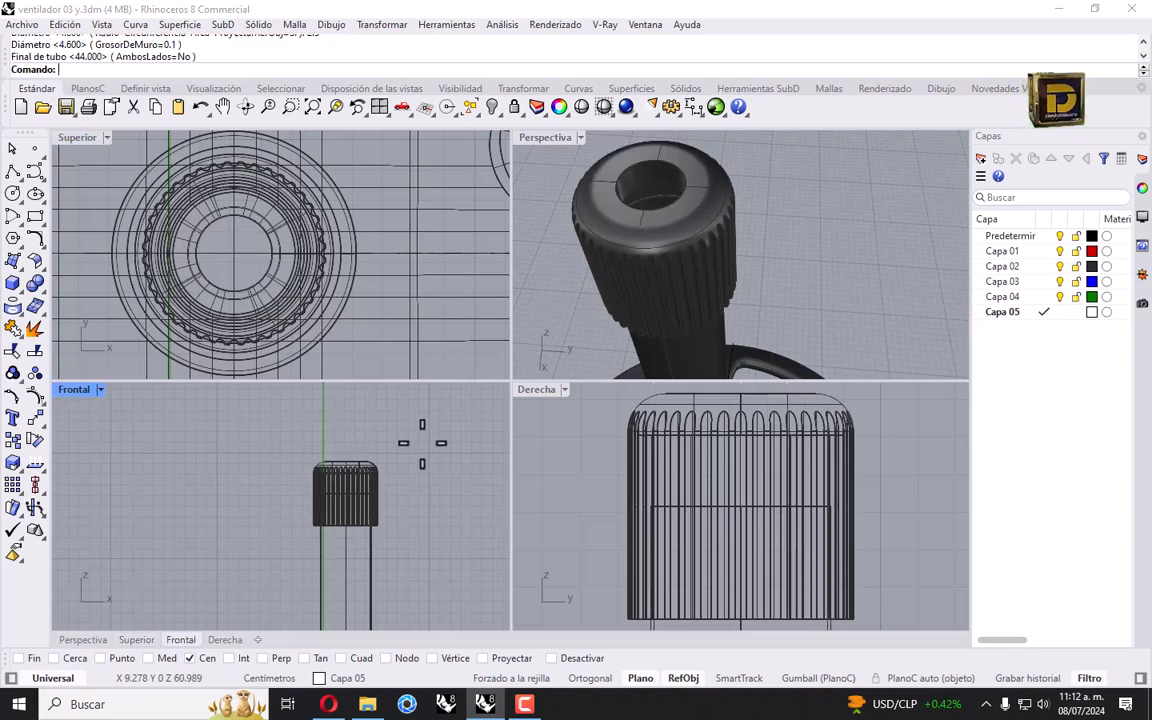
{"action": "key", "text": "Return"}
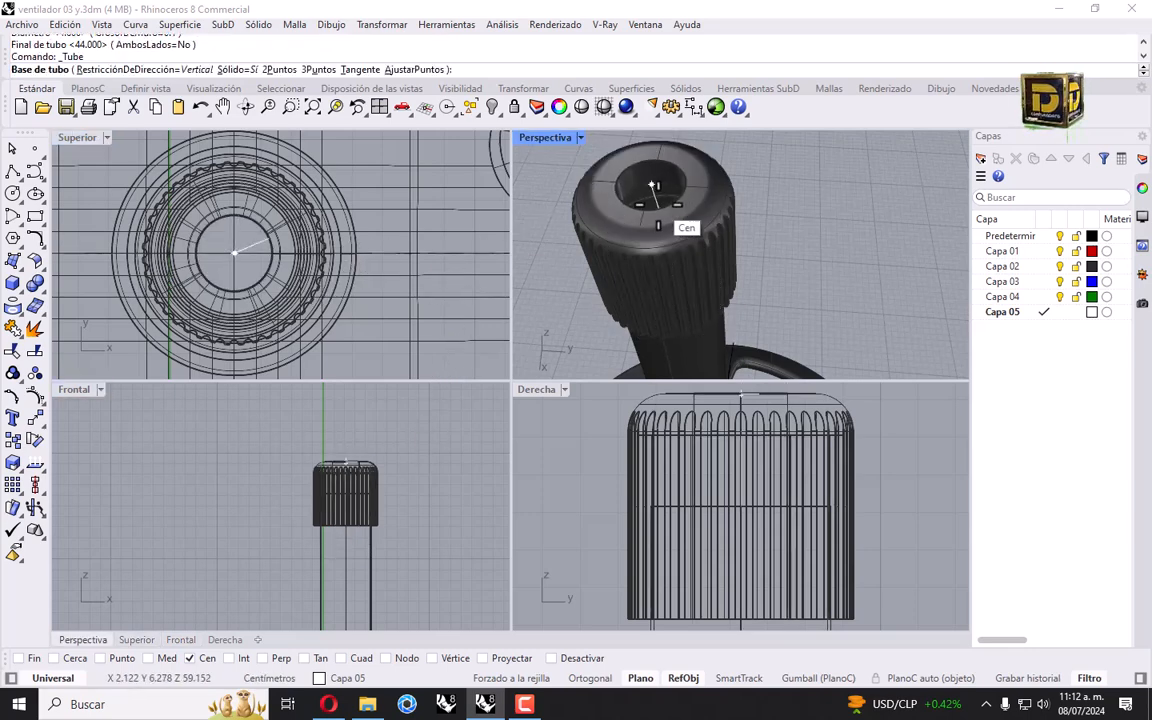
{"action": "left_click", "coordinate": [653, 188]}
{"action": "type", "text": "2.5"}
{"action": "key", "text": "Return"}
{"action": "type", "text": "32.4"}
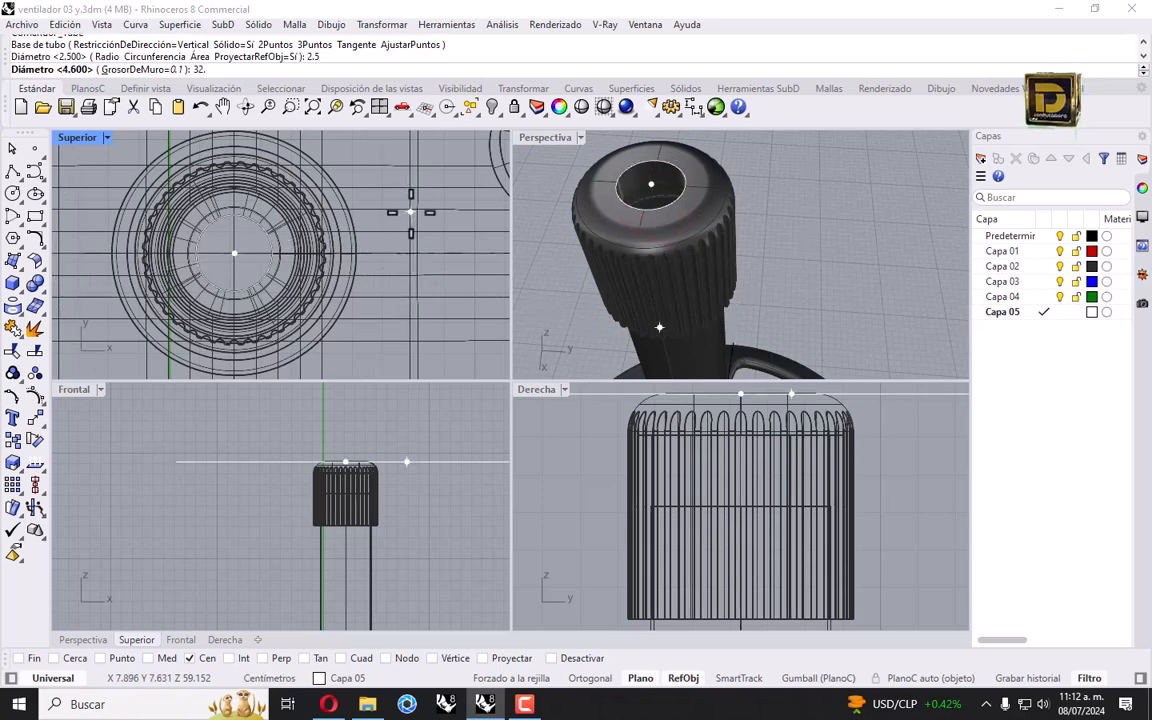
{"action": "key", "text": "Return"}
{"action": "key", "text": "Escape"}
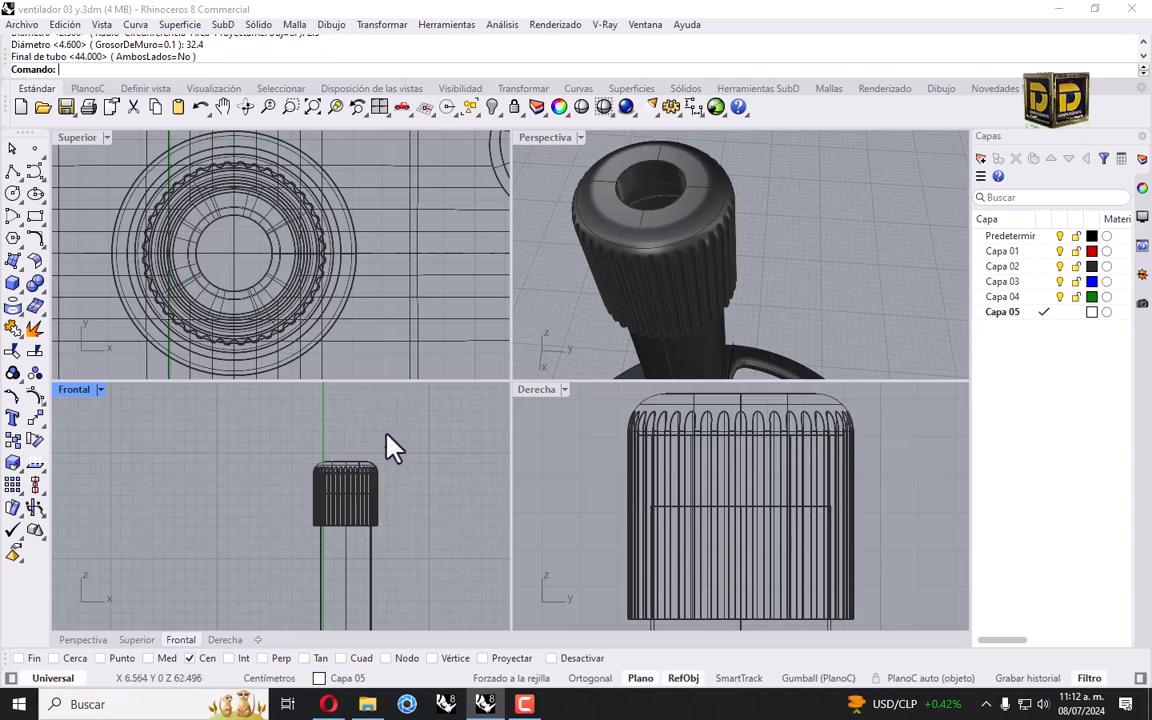
Step: Create a 40 cm tall tube on layer Capa 05 from the cap opening's centre, with 2.5 and 2.4 cm diameters, disabling object snaps after picking the centre
{"action": "right_click", "coordinate": [405, 412]}
{"action": "left_click", "coordinate": [652, 186]}
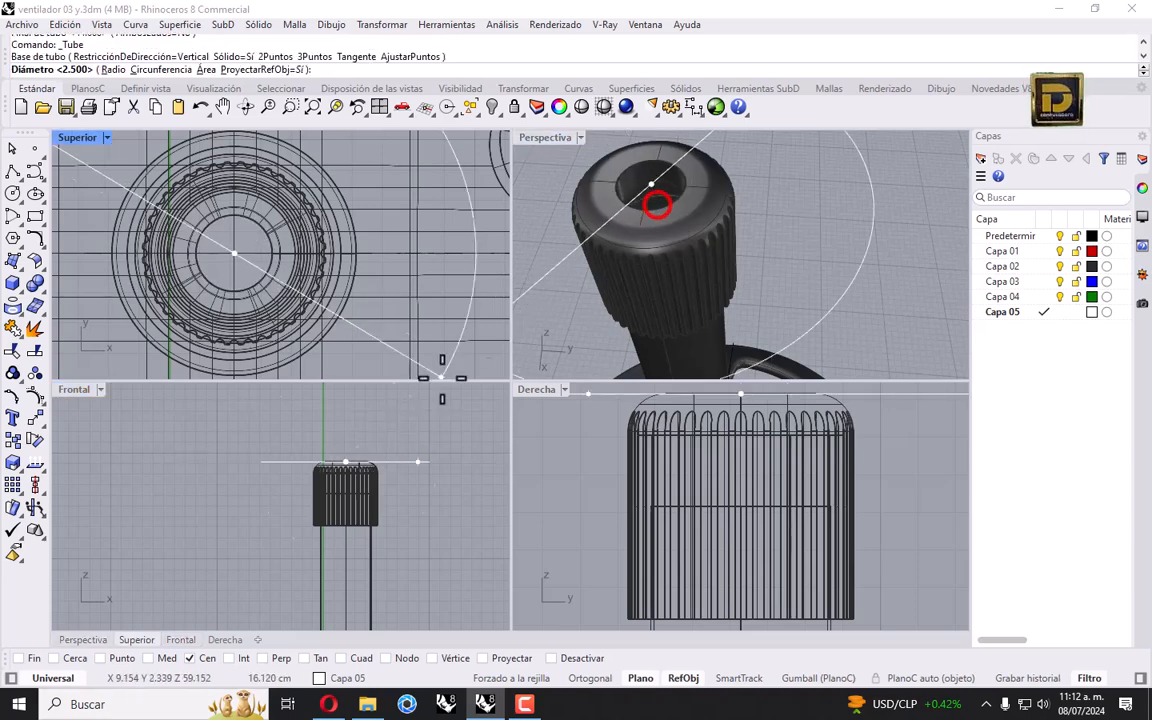
{"action": "left_click", "coordinate": [563, 660]}
{"action": "type", "text": "2."}
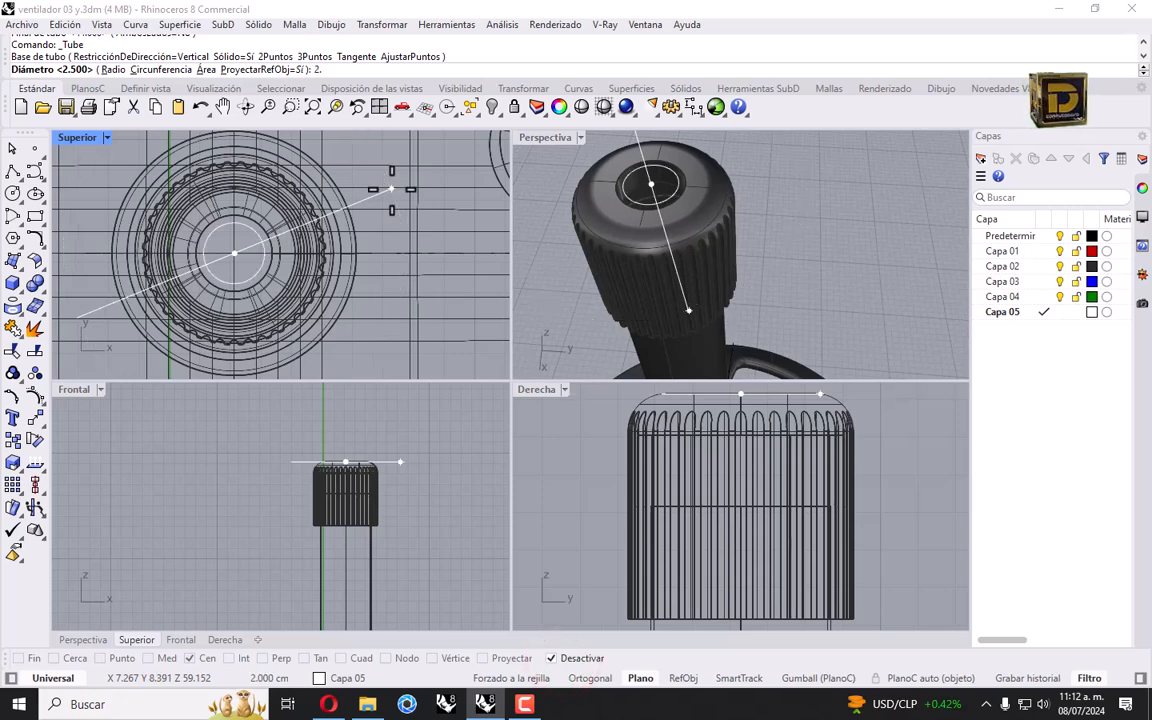
{"action": "type", "text": "5"}
{"action": "key", "text": "Return"}
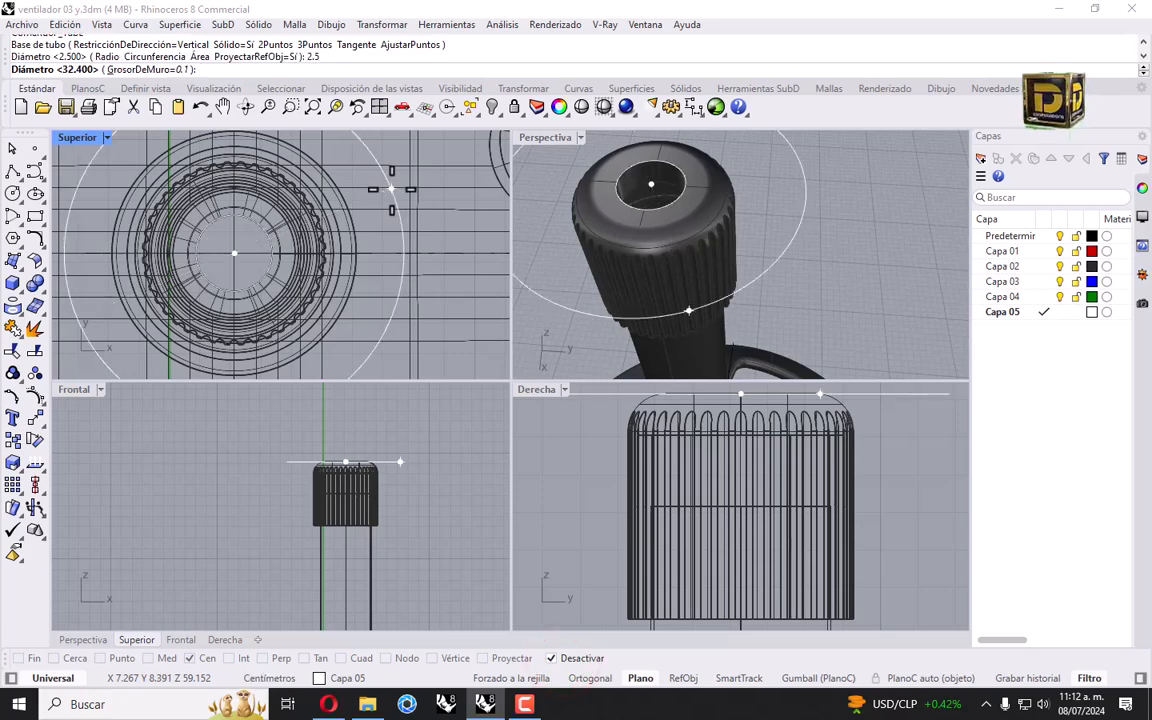
{"action": "type", "text": "2.4"}
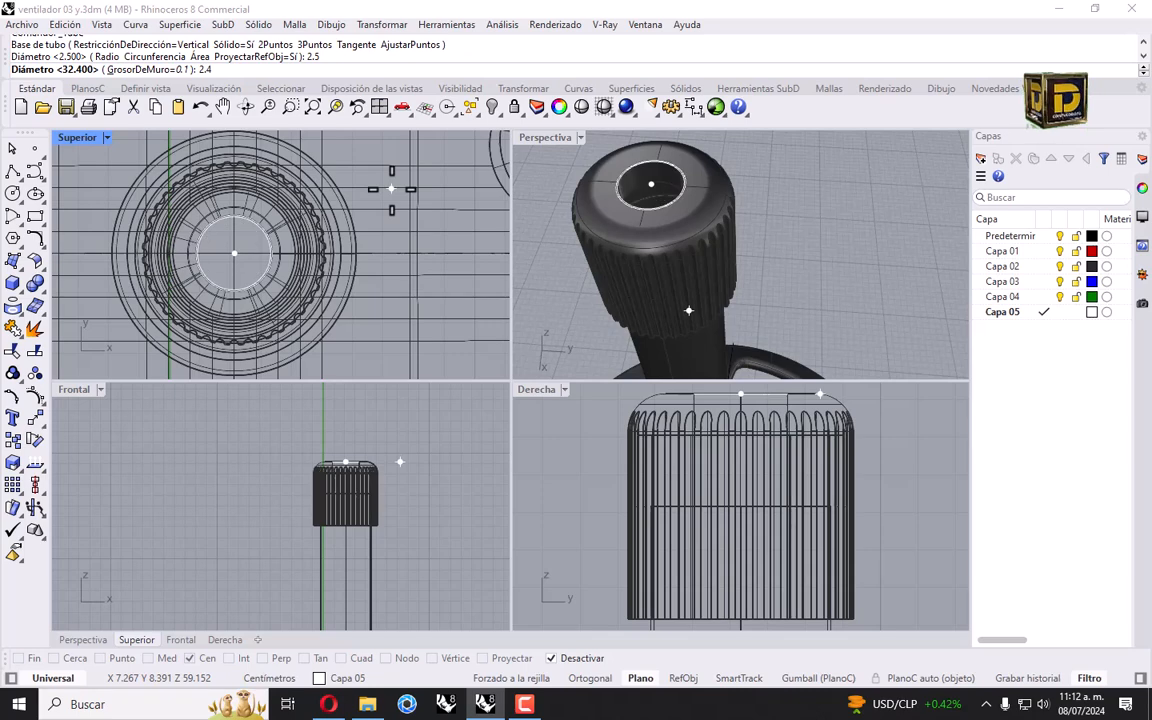
{"action": "key", "text": "Return"}
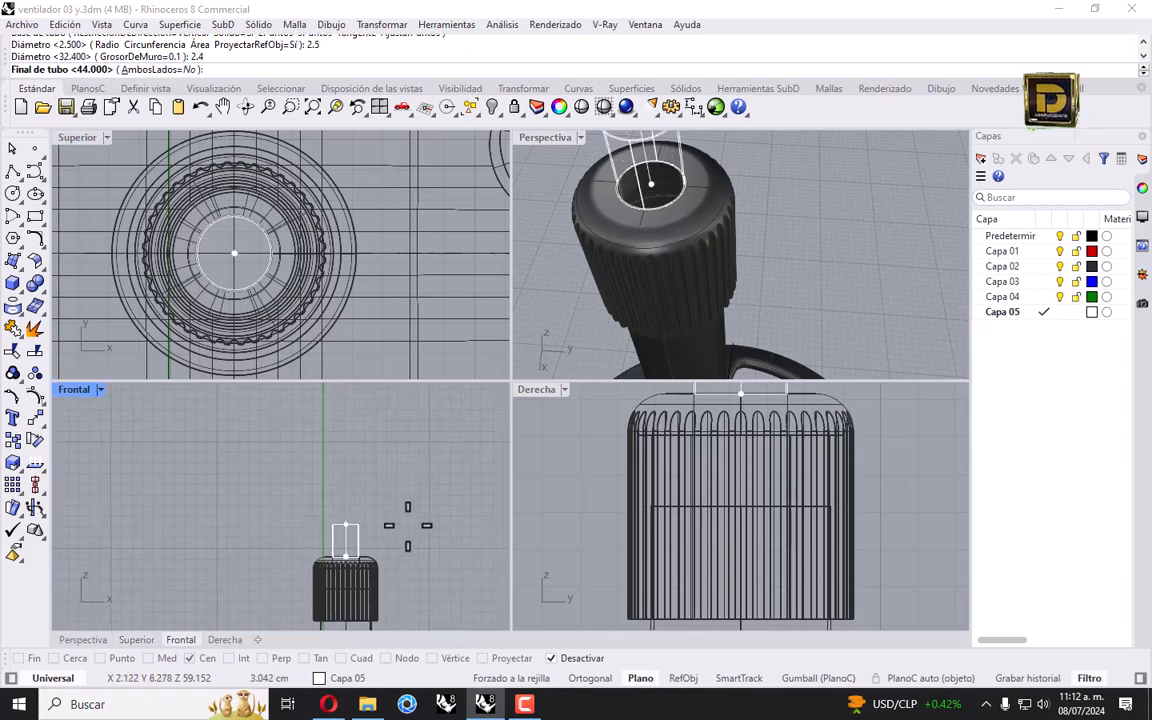
{"action": "key", "text": "Return"}
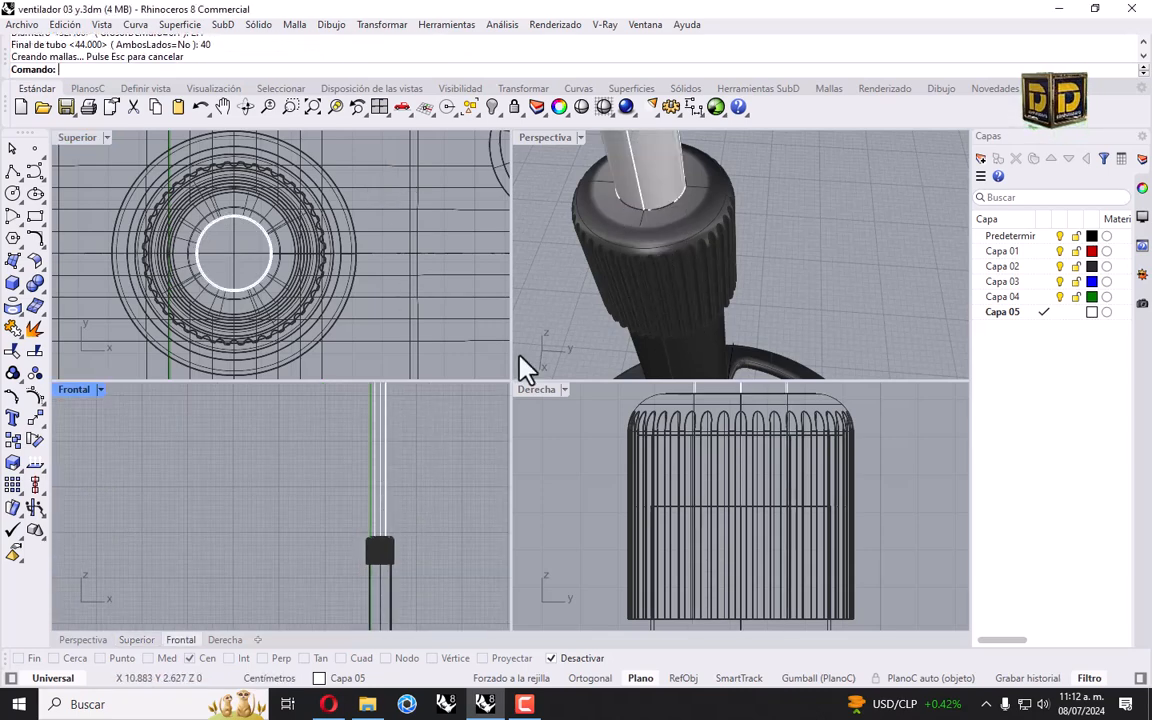
Step: Examine how the new tube meets the opening of the ribbed cap and how it sits on the whole stand
{"action": "scroll", "coordinate": [746, 309], "scroll_direction": "down", "scroll_amount": 4}
{"action": "scroll", "coordinate": [748, 352], "scroll_direction": "up", "scroll_amount": 6}
{"action": "scroll", "coordinate": [700, 265], "scroll_direction": "up", "scroll_amount": 5}
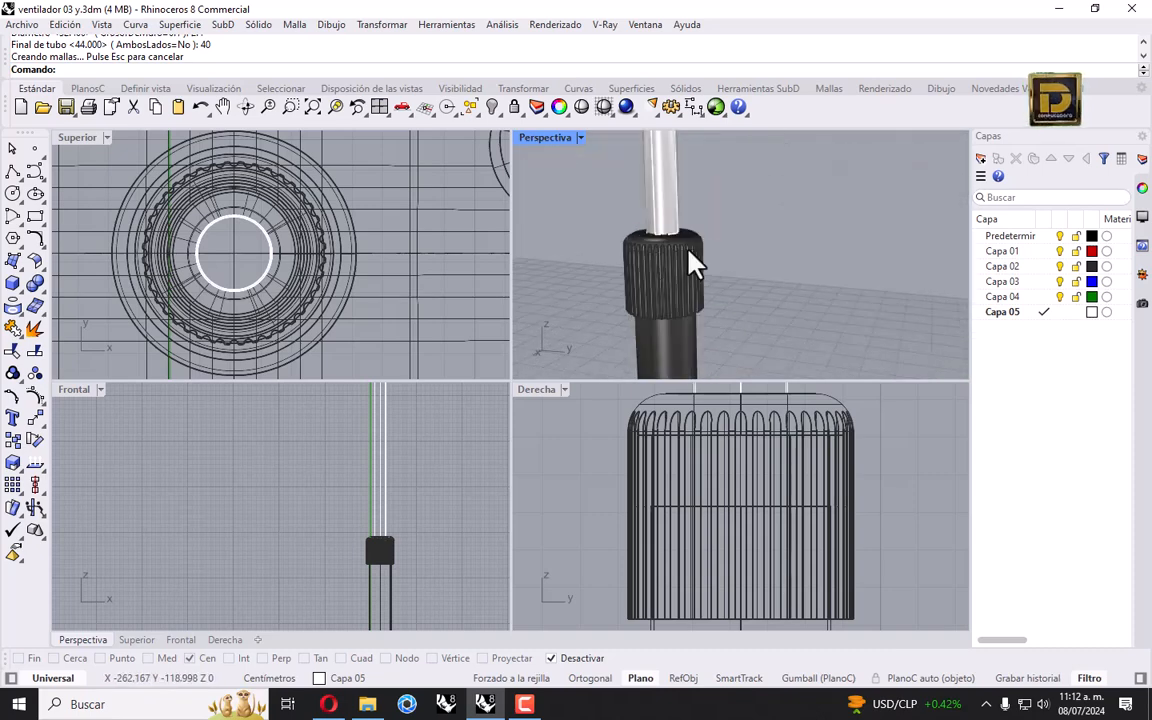
{"action": "scroll", "coordinate": [662, 242], "scroll_direction": "down", "scroll_amount": 2}
{"action": "scroll", "coordinate": [668, 256], "scroll_direction": "down", "scroll_amount": 3}
{"action": "left_click", "coordinate": [654, 207]}
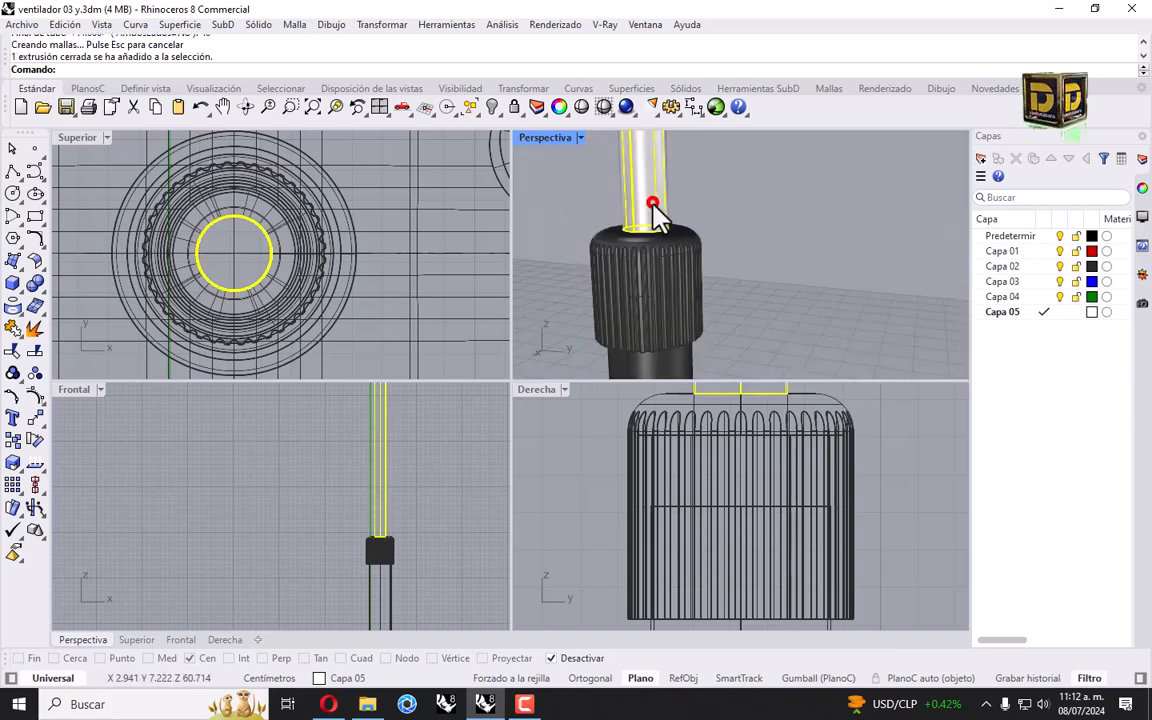
{"action": "scroll", "coordinate": [388, 560], "scroll_direction": "up", "scroll_amount": 10}
{"action": "scroll", "coordinate": [430, 490], "scroll_direction": "up", "scroll_amount": 3}
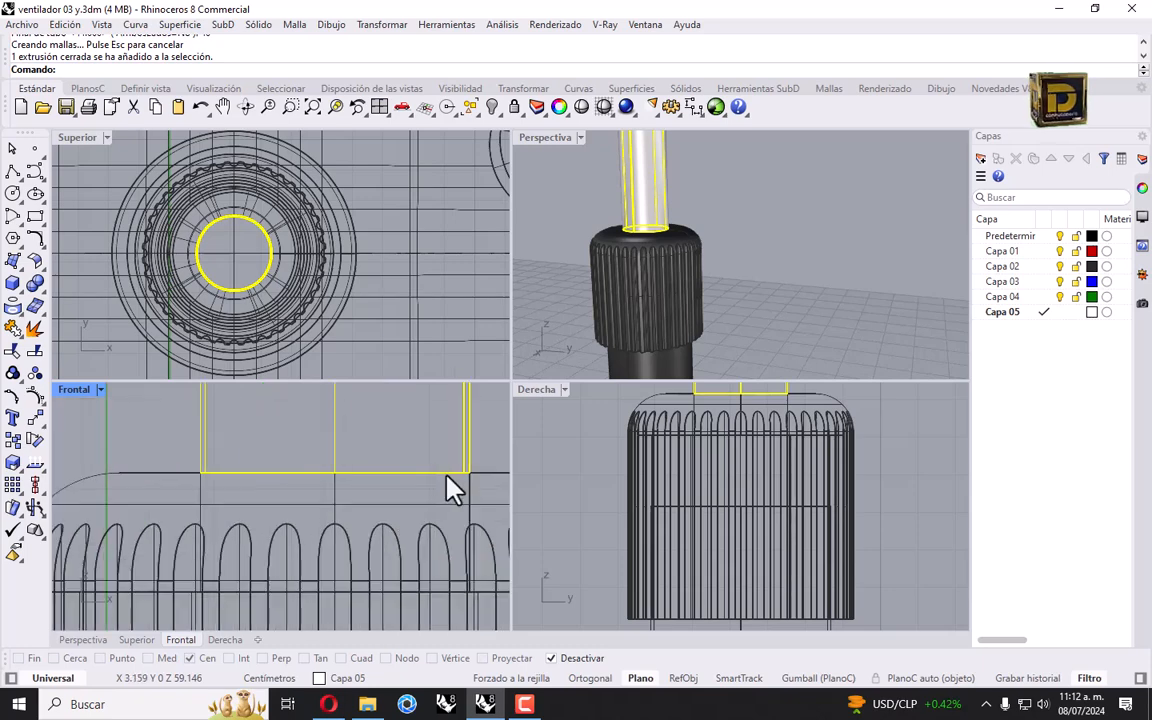
{"action": "scroll", "coordinate": [594, 432], "scroll_direction": "down", "scroll_amount": 5}
{"action": "scroll", "coordinate": [718, 265], "scroll_direction": "down", "scroll_amount": 5}
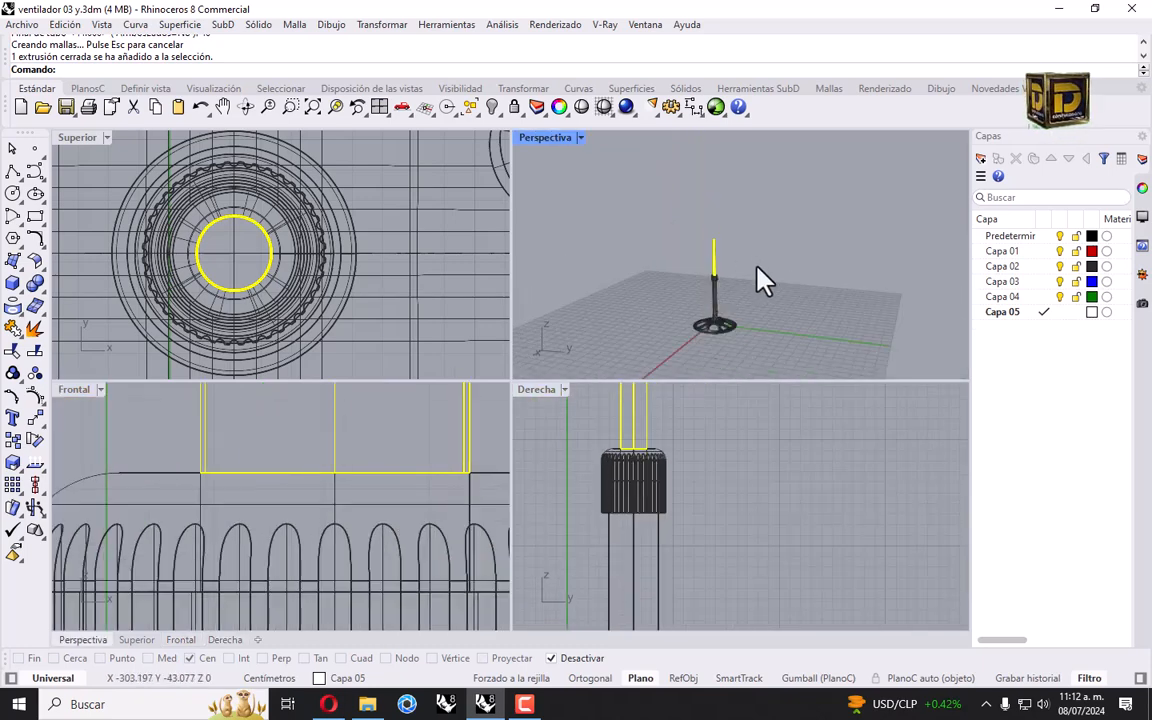
{"action": "right_click_drag", "start_coordinate": [740, 278], "coordinate": [640, 245]}
Step: Save the fan model file and deselect the tube
{"action": "left_click", "coordinate": [31, 26]}
{"action": "left_click", "coordinate": [46, 102]}
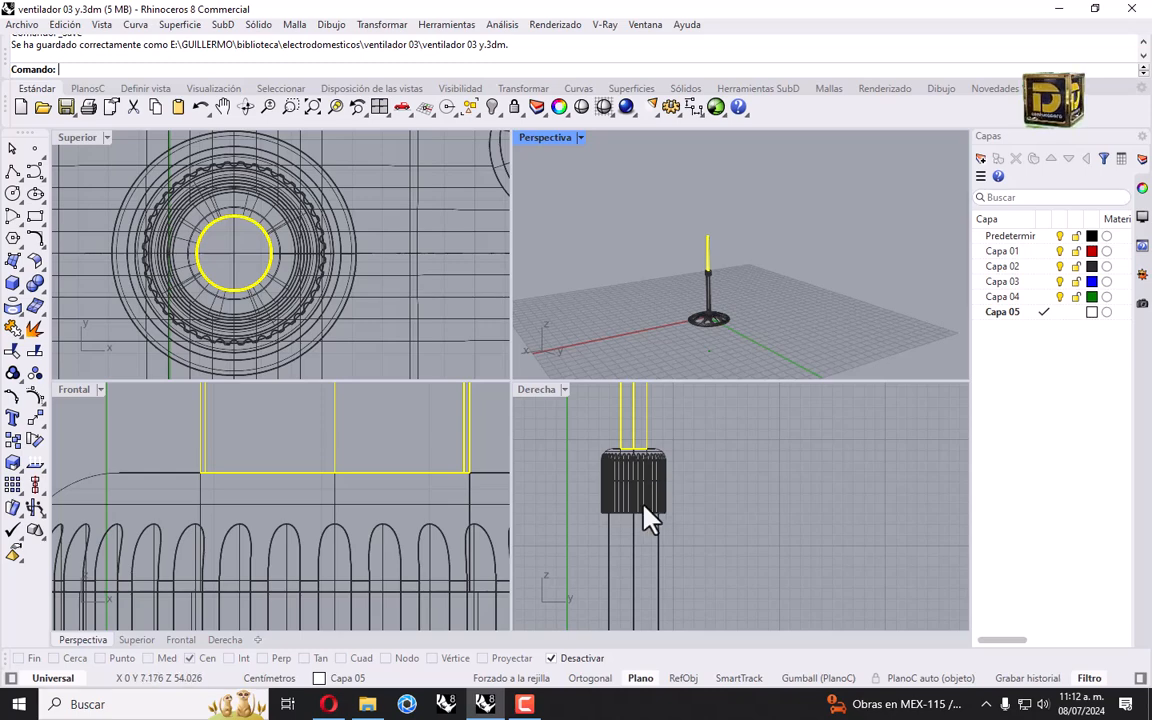
{"action": "left_click", "coordinate": [505, 448]}
Step: On the Predeterminada layer, create a horizontal cylinder beside the pole's upper end in the front view, 14 cm in diameter and extending 7 cm to both sides
{"action": "scroll", "coordinate": [270, 280], "scroll_direction": "down", "scroll_amount": 5}
{"action": "right_click_drag", "start_coordinate": [747, 525], "coordinate": [805, 572]}
{"action": "scroll", "coordinate": [766, 465], "scroll_direction": "down", "scroll_amount": 3}
{"action": "scroll", "coordinate": [337, 527], "scroll_direction": "down", "scroll_amount": 5}
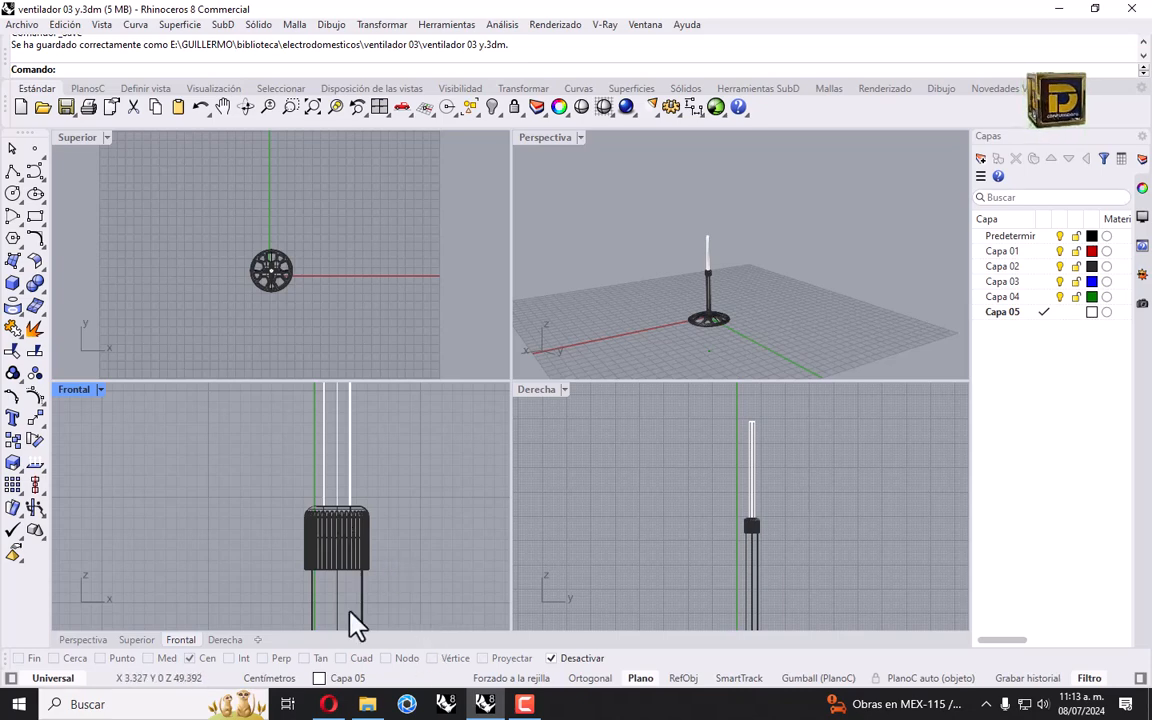
{"action": "right_click_drag", "start_coordinate": [371, 582], "coordinate": [341, 612]}
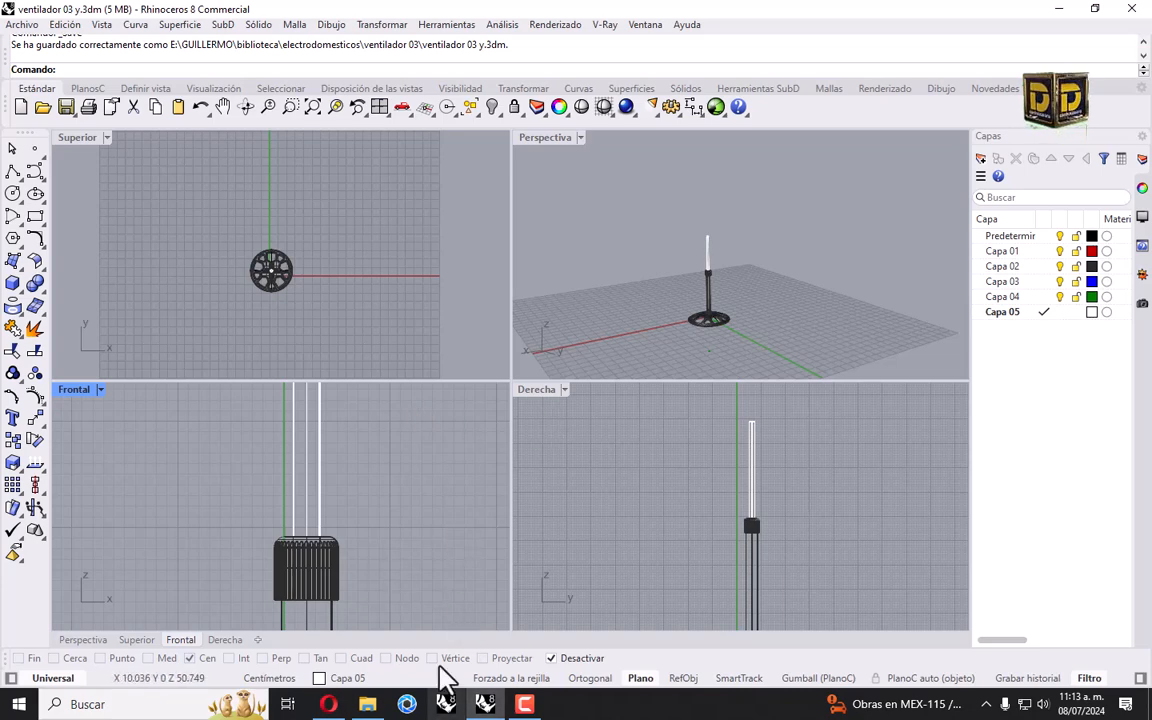
{"action": "left_click", "coordinate": [1045, 237]}
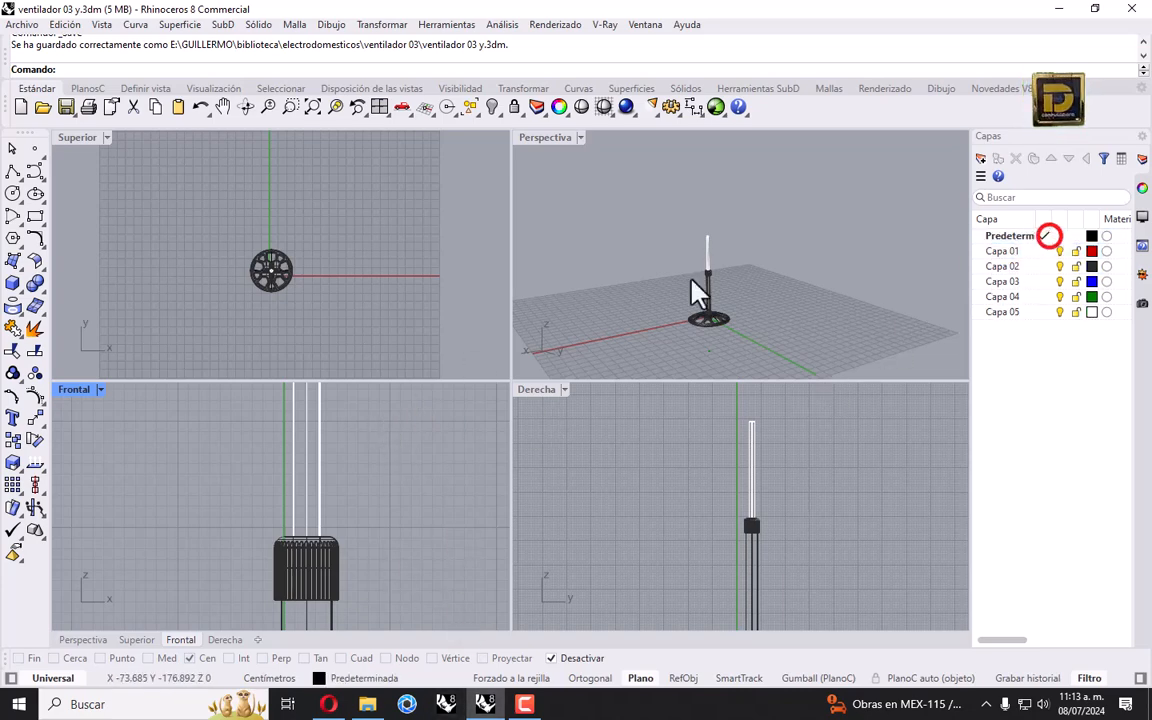
{"action": "left_click", "coordinate": [17, 287]}
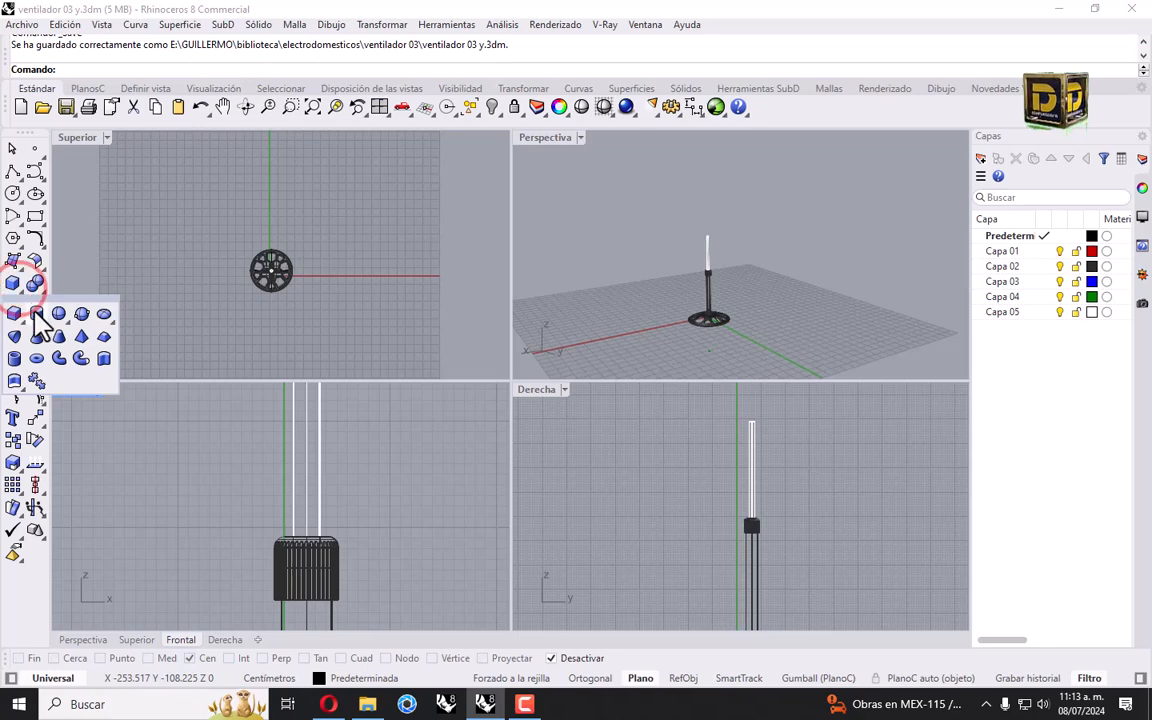
{"action": "left_click", "coordinate": [36, 313]}
{"action": "scroll", "coordinate": [352, 424], "scroll_direction": "down", "scroll_amount": 4}
{"action": "left_click", "coordinate": [363, 438]}
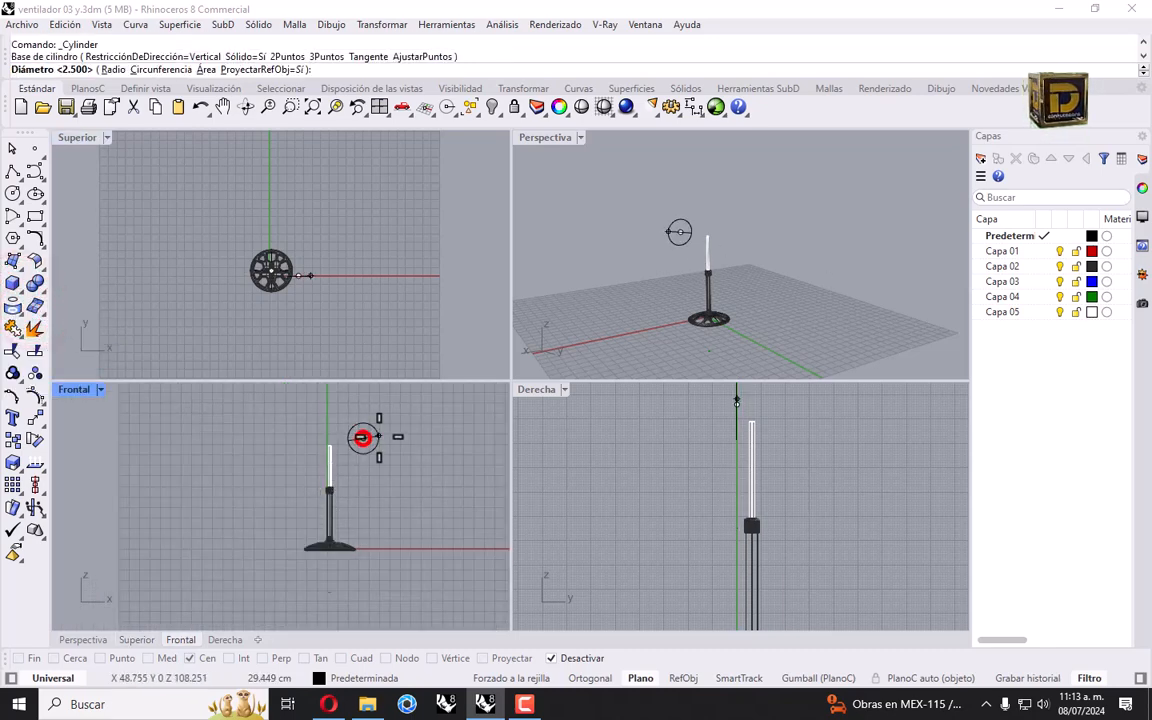
{"action": "type", "text": "14"}
{"action": "key", "text": "Return"}
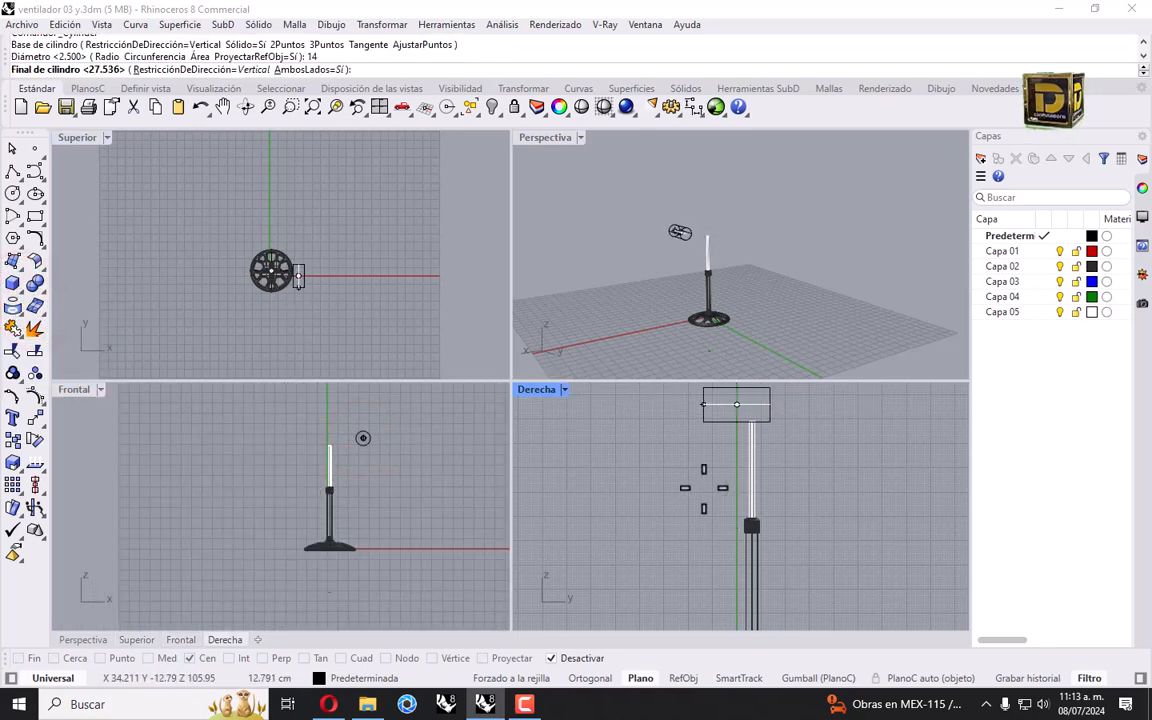
{"action": "type", "text": "7"}
{"action": "key", "text": "Return"}
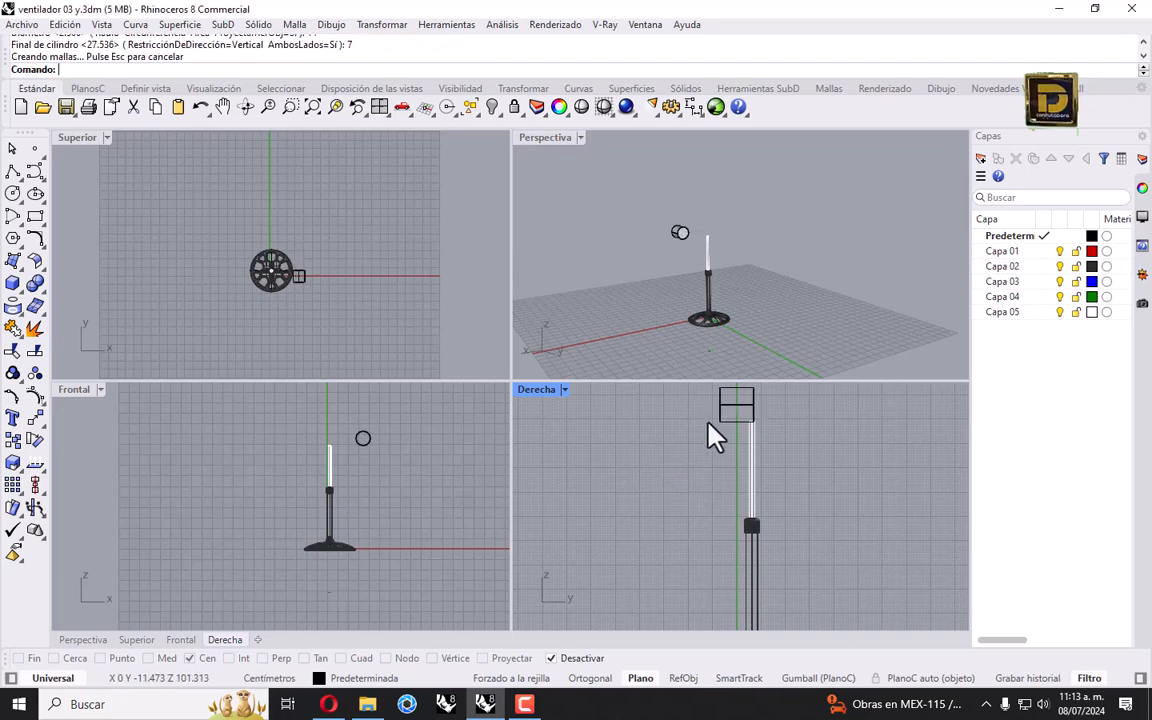
Step: Move the cylinder horizontally away from the pole in the right view and maximize that viewport
{"action": "left_click", "coordinate": [724, 407]}
{"action": "left_click_drag", "start_coordinate": [725, 407], "coordinate": [806, 417]}
{"action": "right_click_drag", "start_coordinate": [838, 472], "coordinate": [667, 510]}
{"action": "double_click", "coordinate": [538, 393]}
{"action": "right_click_drag", "start_coordinate": [366, 353], "coordinate": [405, 400]}
{"action": "left_click", "coordinate": [150, 189]}
Step: Draw an open two-segment polyline in the right view, sloping down into the cylinder's upper half and running horizontally out past its far end
{"action": "left_click", "coordinate": [13, 172]}
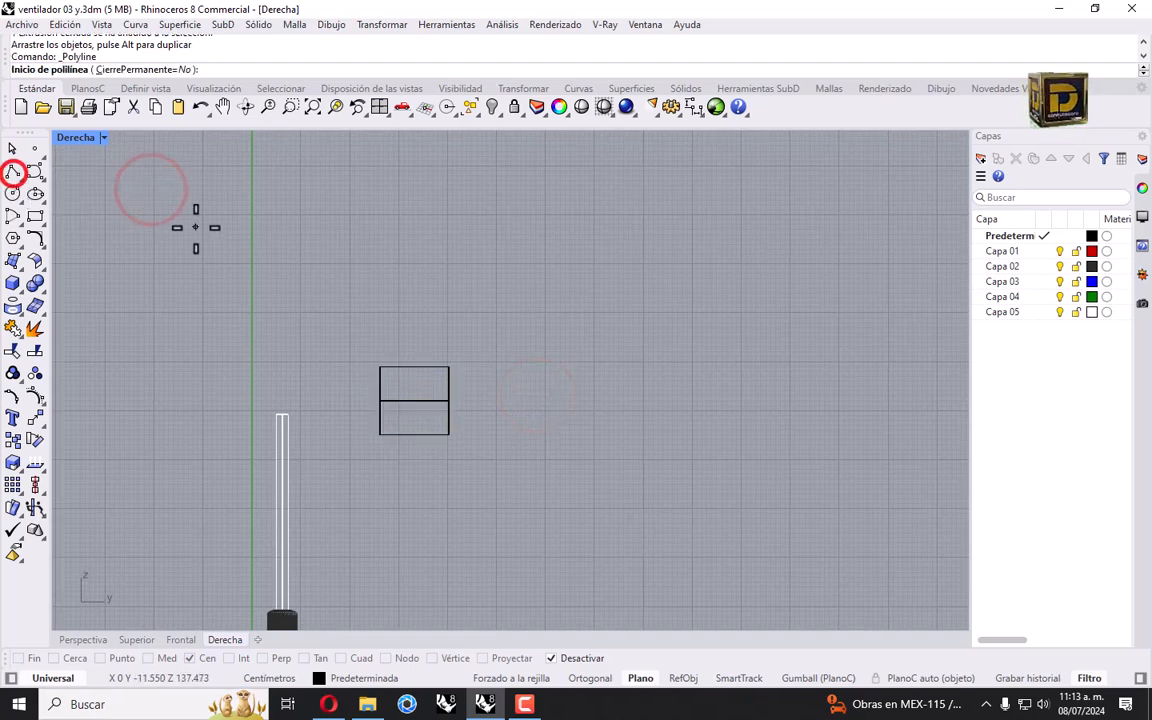
{"action": "scroll", "coordinate": [418, 371], "scroll_direction": "up", "scroll_amount": 5}
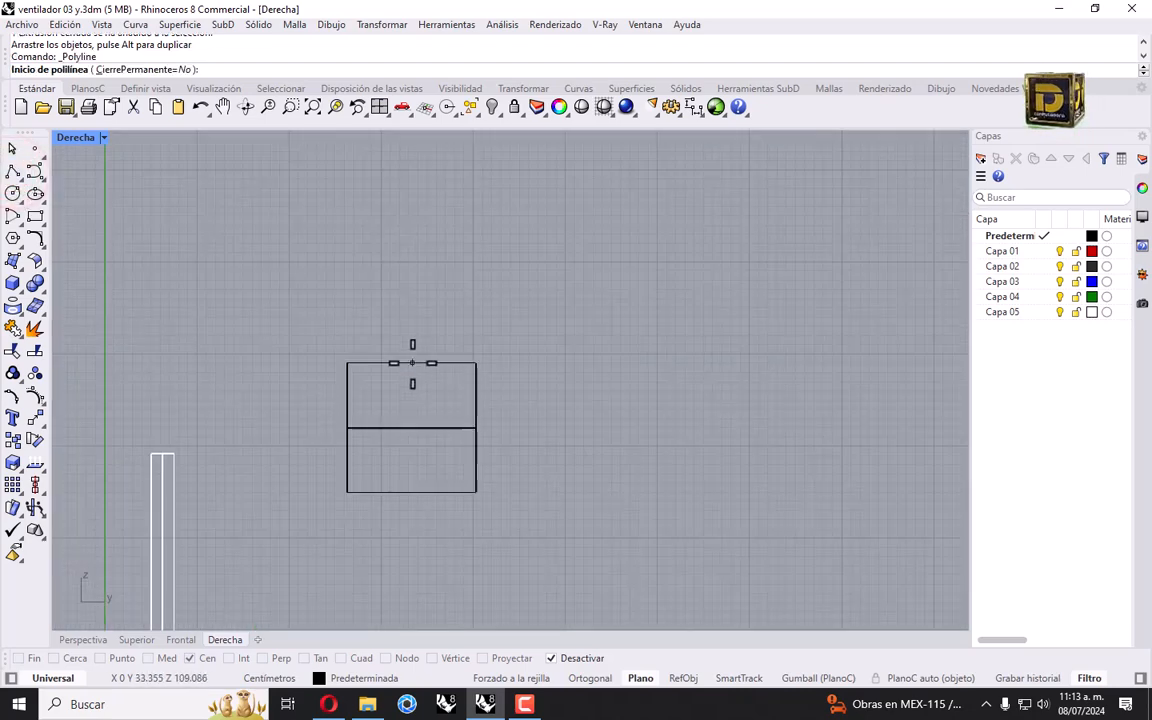
{"action": "left_click", "coordinate": [406, 351]}
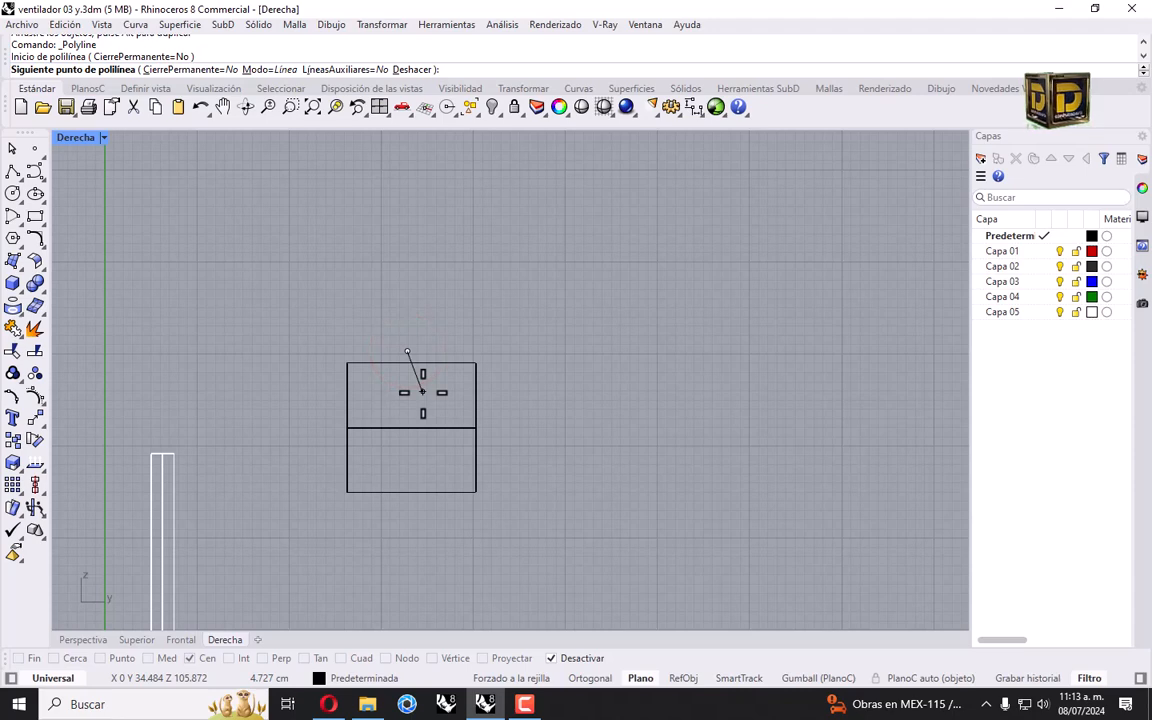
{"action": "left_click", "coordinate": [422, 391]}
{"action": "left_click", "coordinate": [536, 392]}
{"action": "key", "text": "Return"}
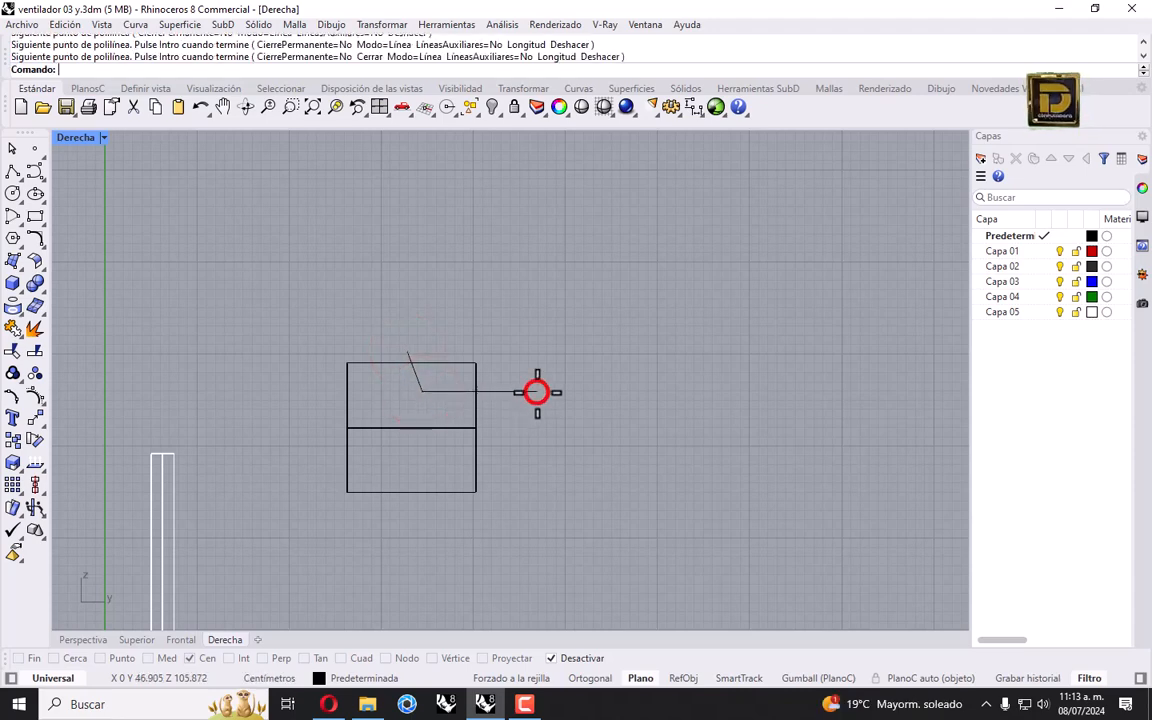
Step: Close the cutting profile with a second polyline above the cylinder, using the Fin snap to join both ends of the first one
{"action": "key", "text": "Return"}
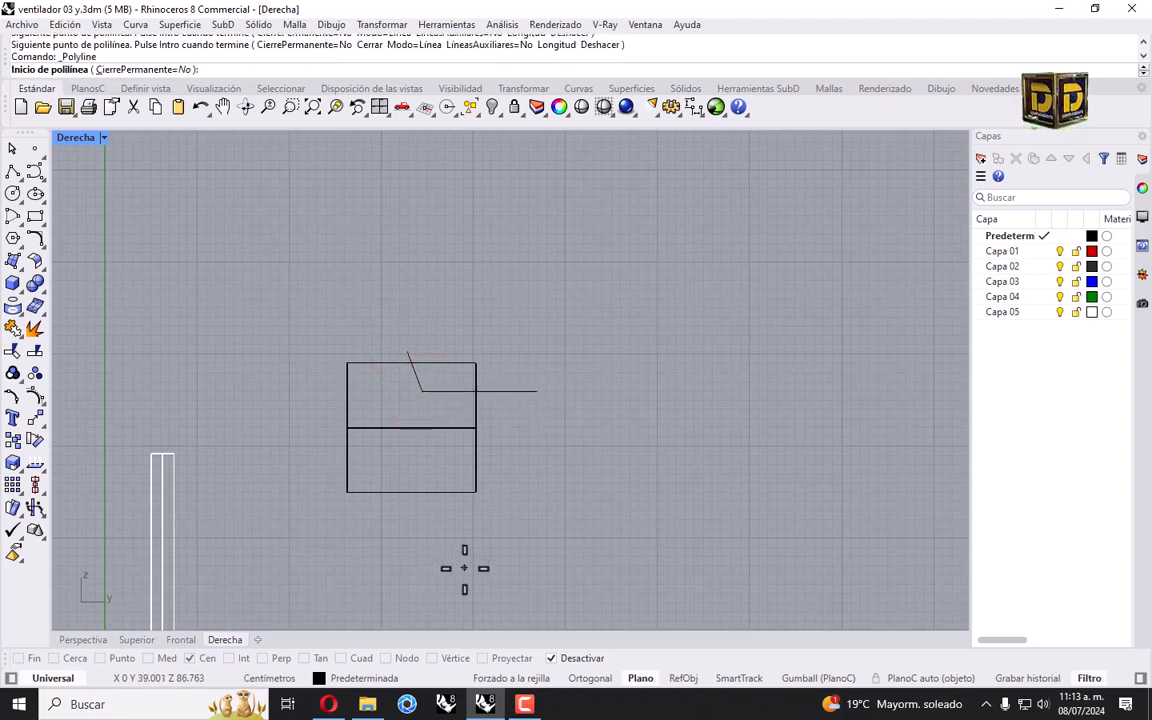
{"action": "left_click", "coordinate": [564, 659]}
{"action": "right_click", "coordinate": [30, 658]}
{"action": "left_click", "coordinate": [536, 391]}
{"action": "left_click", "coordinate": [503, 311]}
{"action": "left_click", "coordinate": [408, 352]}
{"action": "key", "text": "Return"}
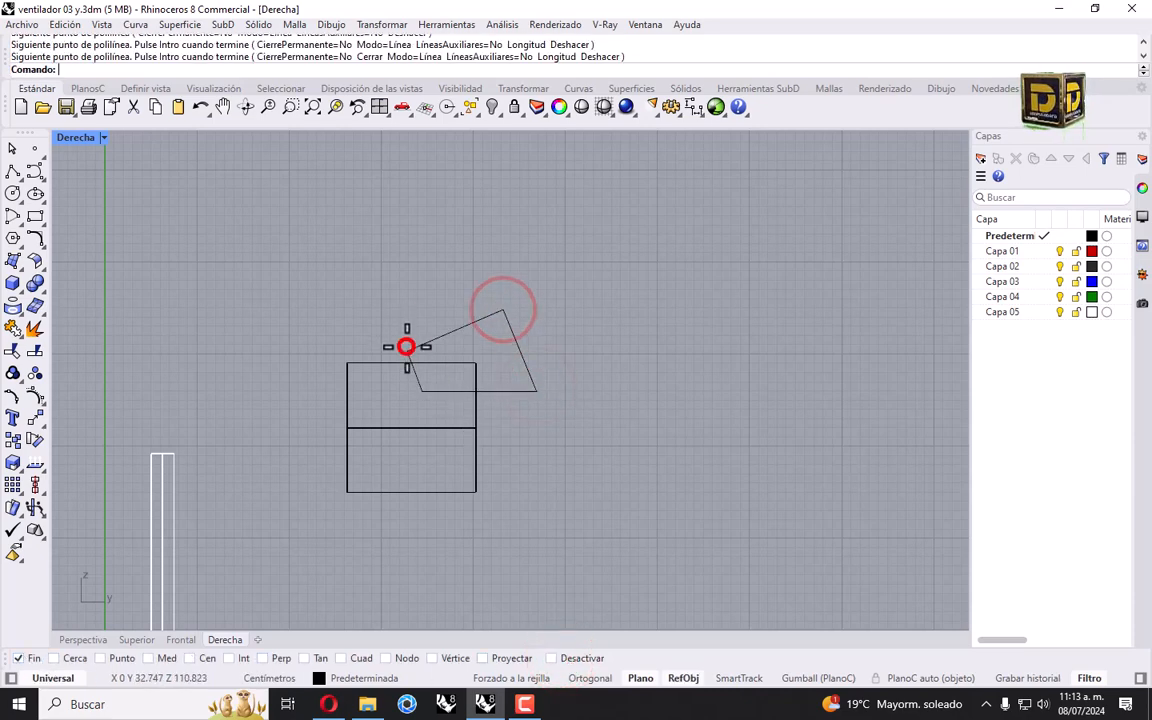
Step: Extrude both profile curves to both sides as a solid long enough to pass completely across the cylinder
{"action": "left_click_drag", "start_coordinate": [399, 289], "coordinate": [553, 442]}
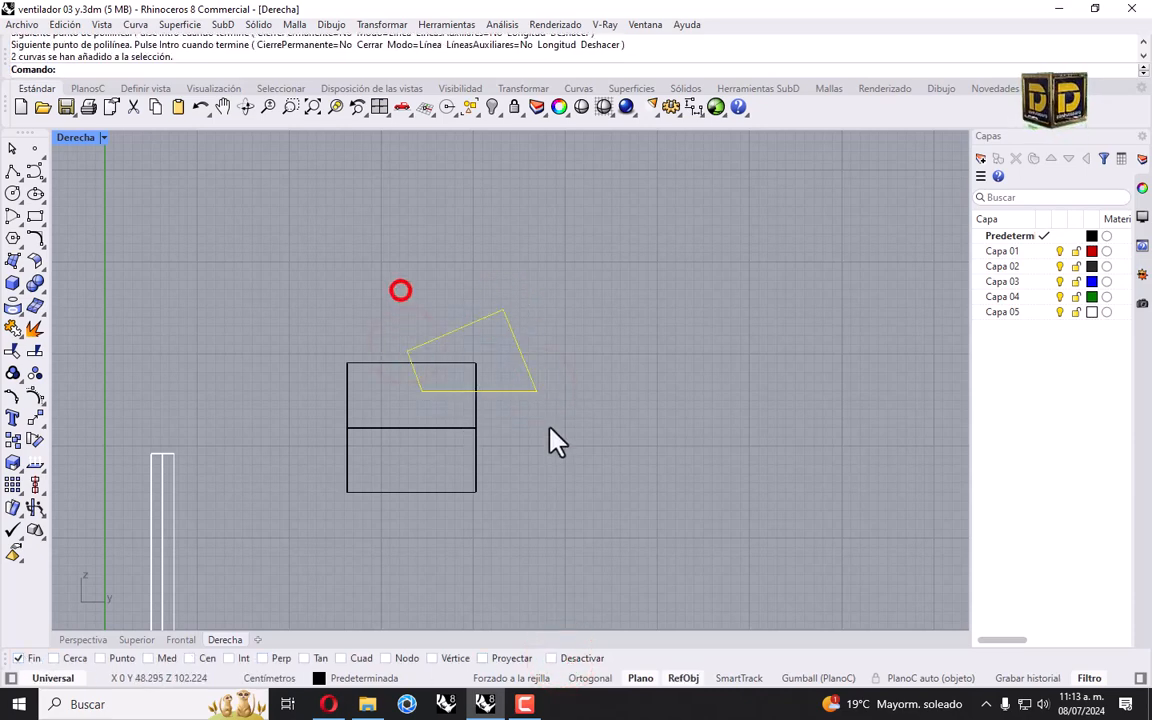
{"action": "left_click", "coordinate": [13, 284]}
{"action": "left_click", "coordinate": [100, 353]}
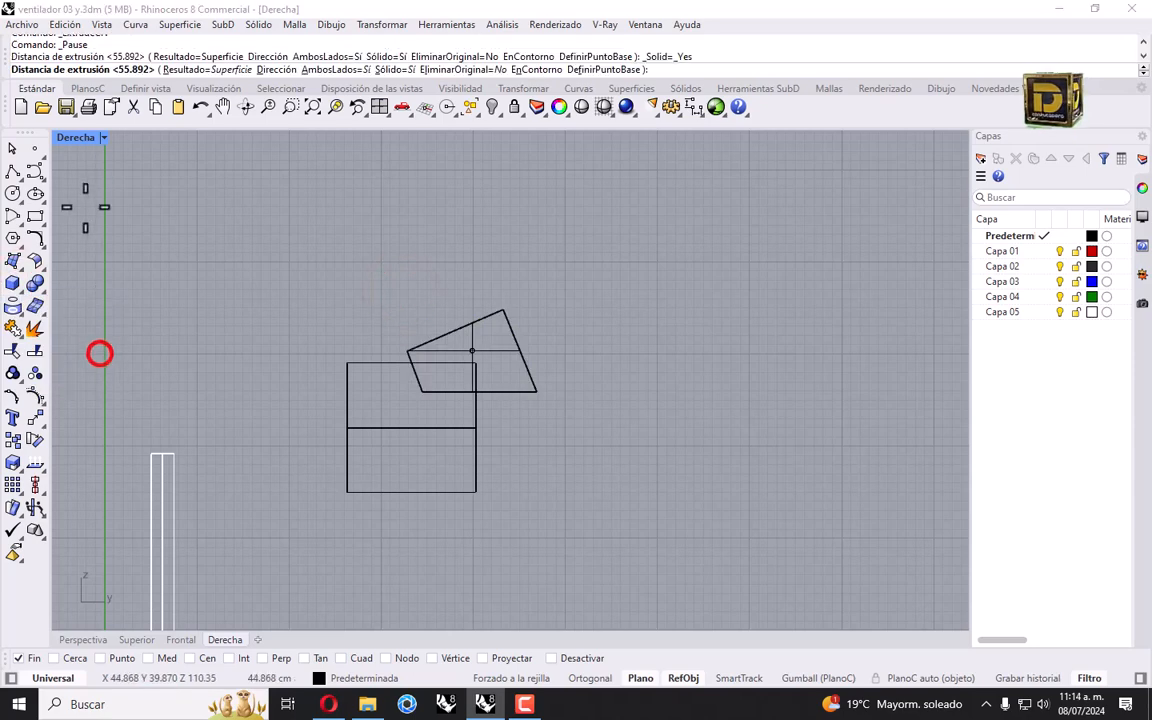
{"action": "double_click", "coordinate": [88, 139]}
{"action": "left_click", "coordinate": [398, 260]}
{"action": "left_click", "coordinate": [613, 276]}
Step: Subtract the extruded solid from the cylinder with a Boolean difference to cut the upper notch
{"action": "scroll", "coordinate": [614, 278], "scroll_direction": "up", "scroll_amount": 5}
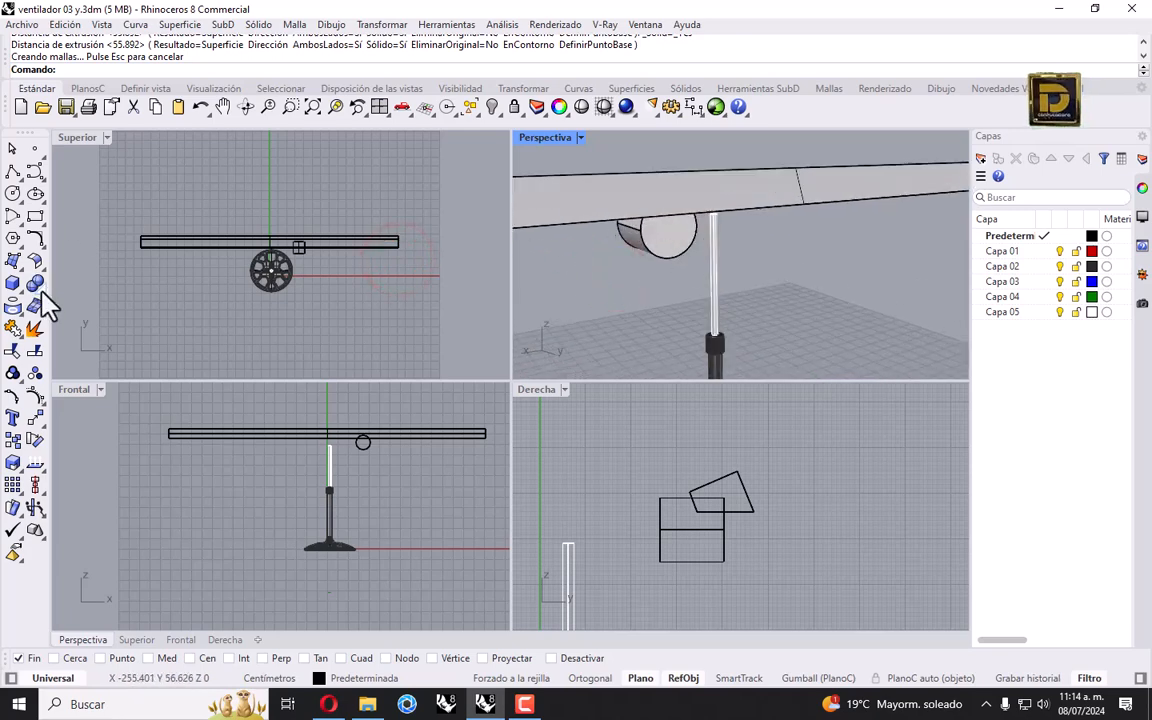
{"action": "left_click", "coordinate": [37, 286]}
{"action": "left_click", "coordinate": [57, 310]}
{"action": "left_click", "coordinate": [674, 240]}
{"action": "key", "text": "Return"}
{"action": "left_click", "coordinate": [590, 213]}
{"action": "key", "text": "Return"}
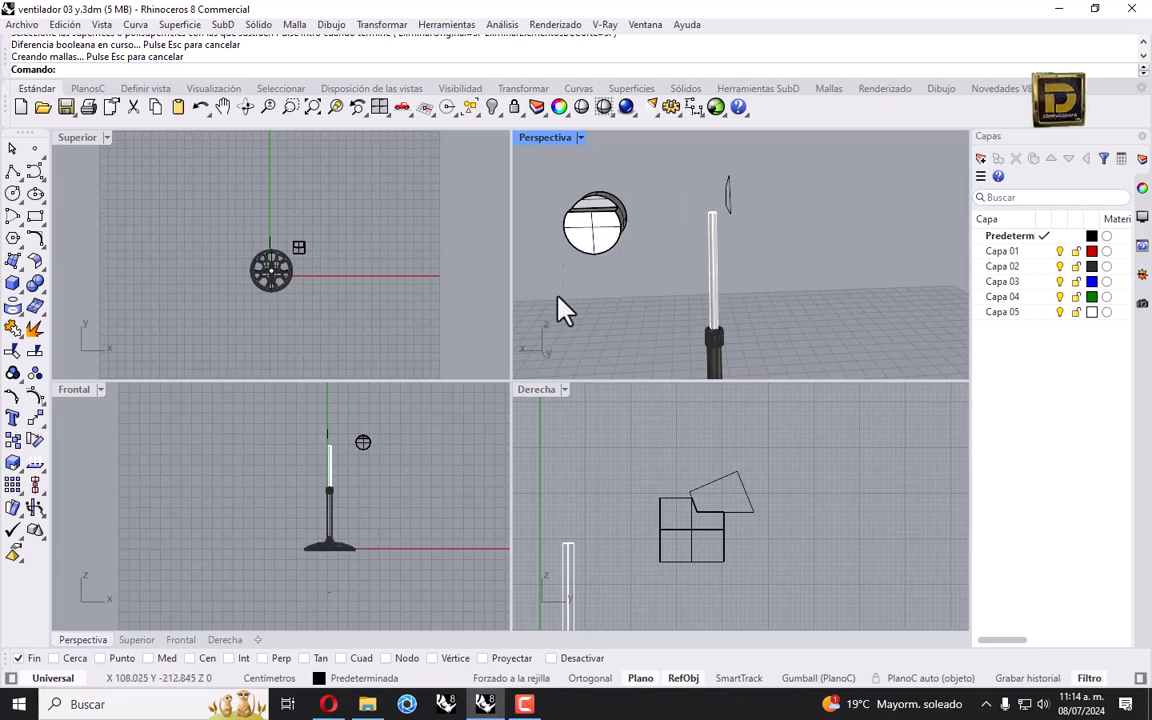
Step: Fillet all edges of the notched cylinder with a radius of 1 cm
{"action": "double_click", "coordinate": [545, 137]}
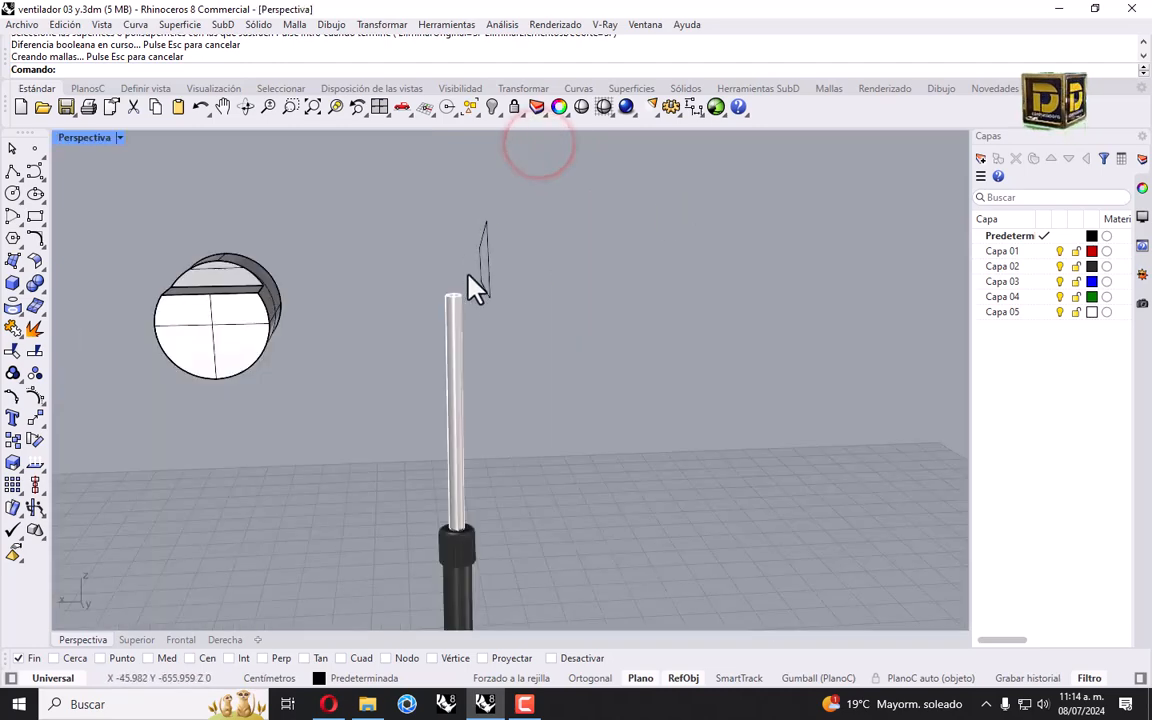
{"action": "right_click_drag", "start_coordinate": [420, 244], "coordinate": [655, 308]}
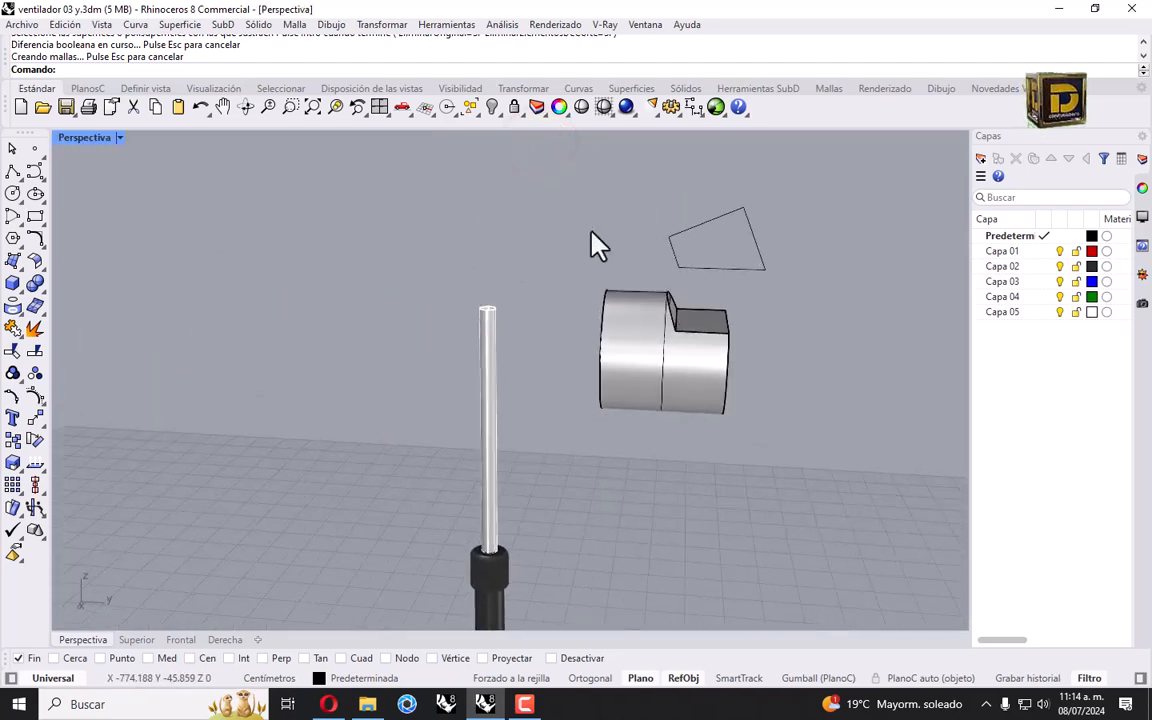
{"action": "left_click", "coordinate": [31, 280]}
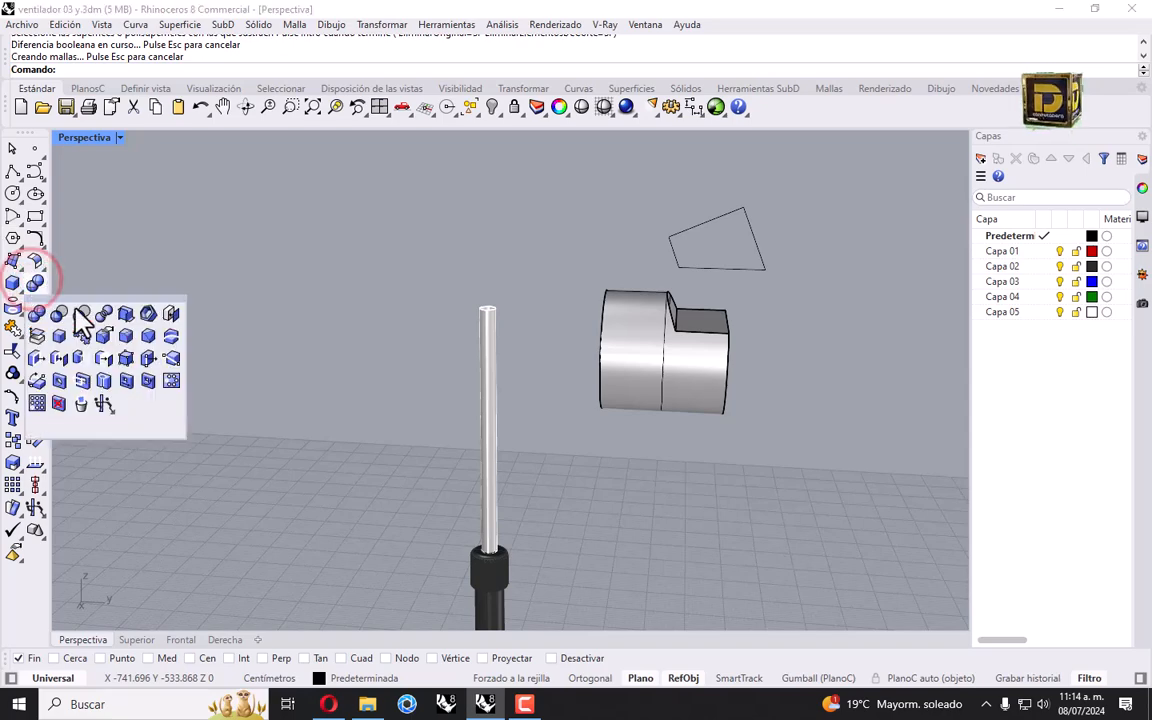
{"action": "left_click", "coordinate": [122, 337]}
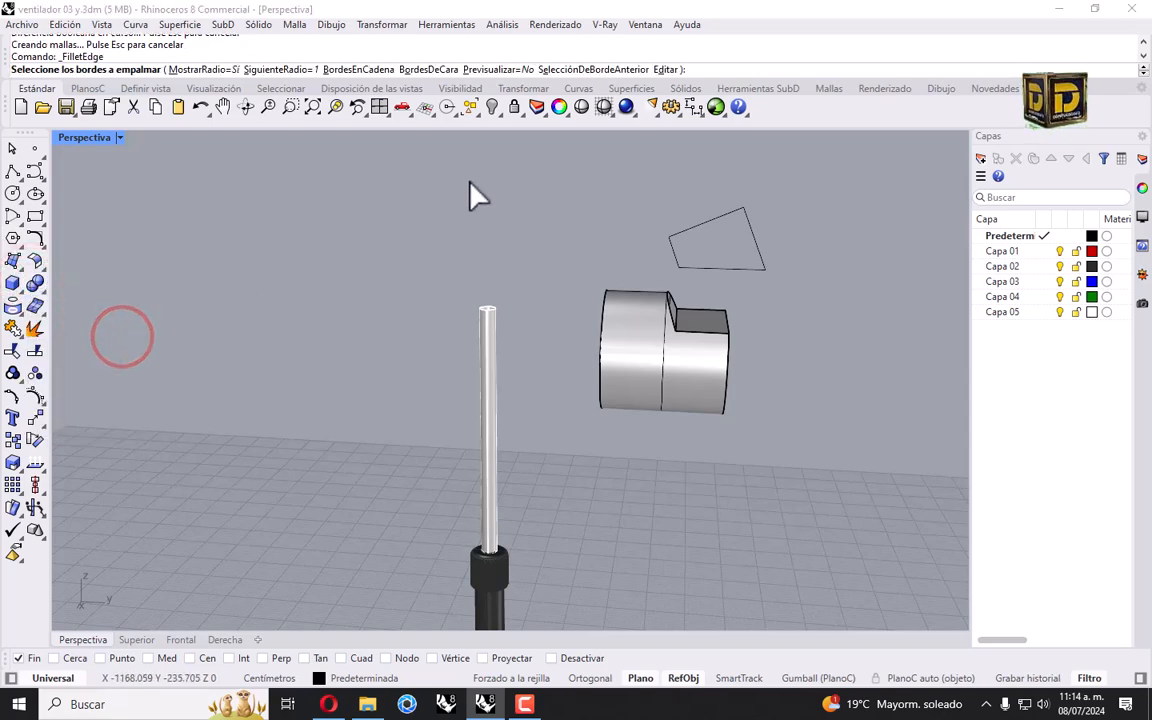
{"action": "left_click_drag", "start_coordinate": [558, 278], "coordinate": [782, 472]}
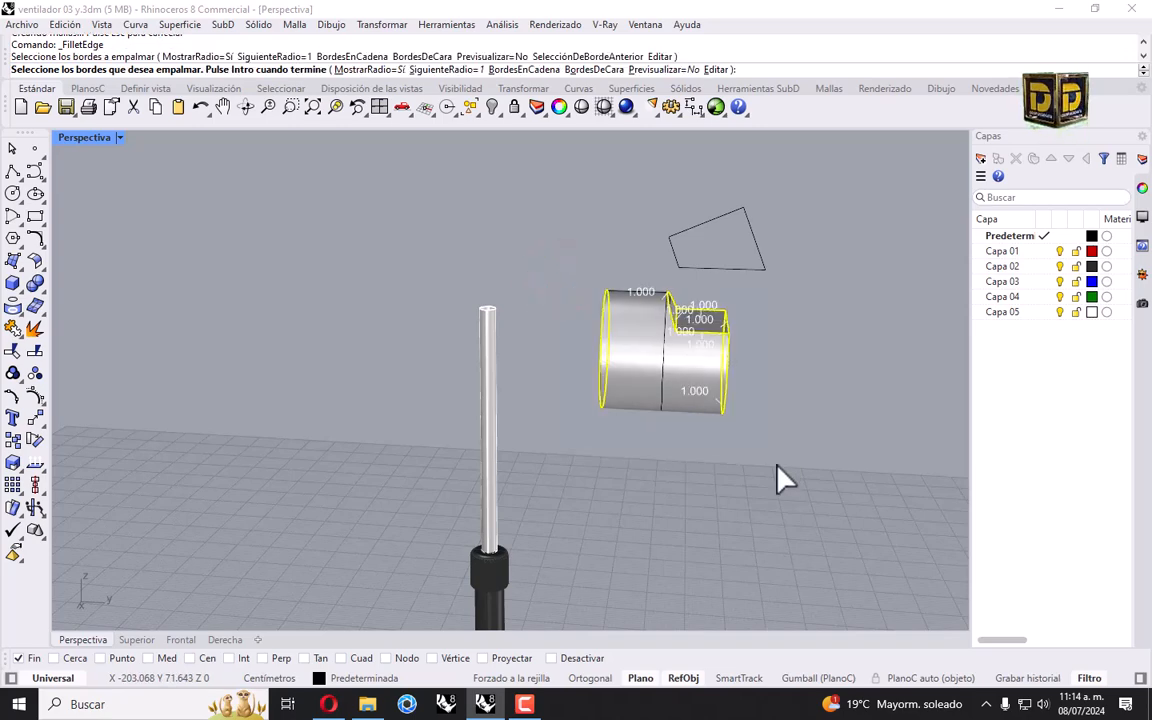
{"action": "key", "text": "Return"}
{"action": "key", "text": "Return"}
Step: Isolate the filleted motor housing and fit it in all four viewports
{"action": "scroll", "coordinate": [742, 310], "scroll_direction": "up", "scroll_amount": 4}
{"action": "right_click_drag", "start_coordinate": [757, 322], "coordinate": [663, 340]}
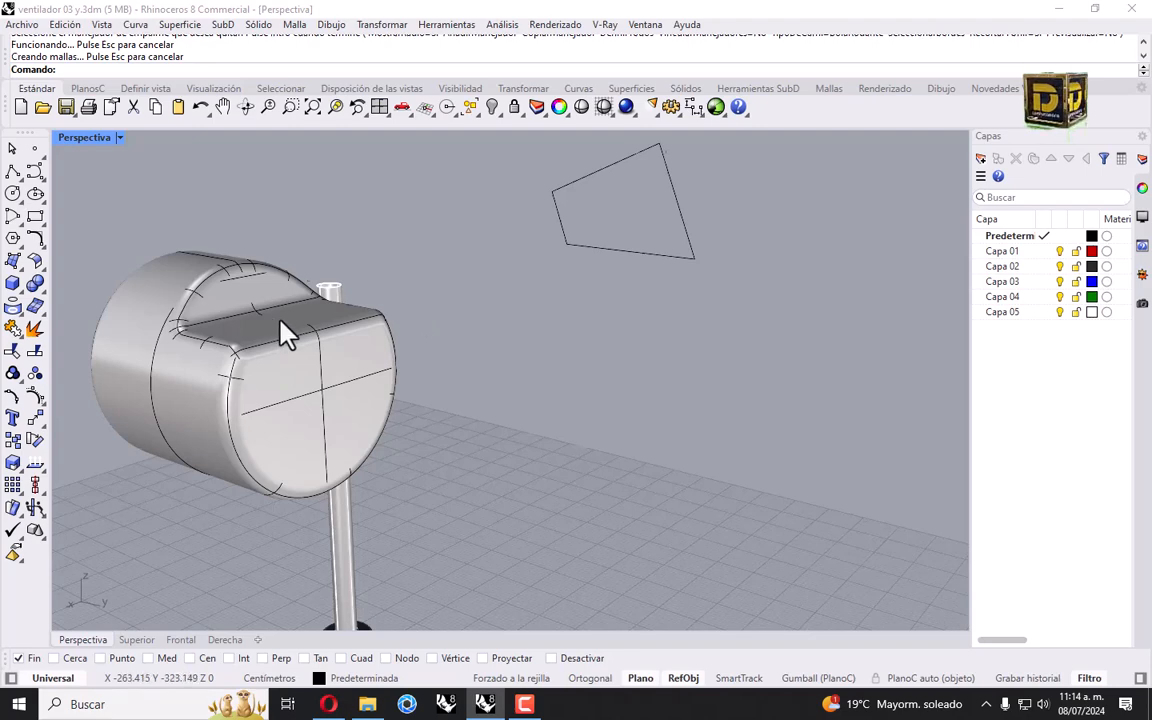
{"action": "right_click_drag", "start_coordinate": [278, 333], "coordinate": [560, 300]}
{"action": "left_click", "coordinate": [556, 372]}
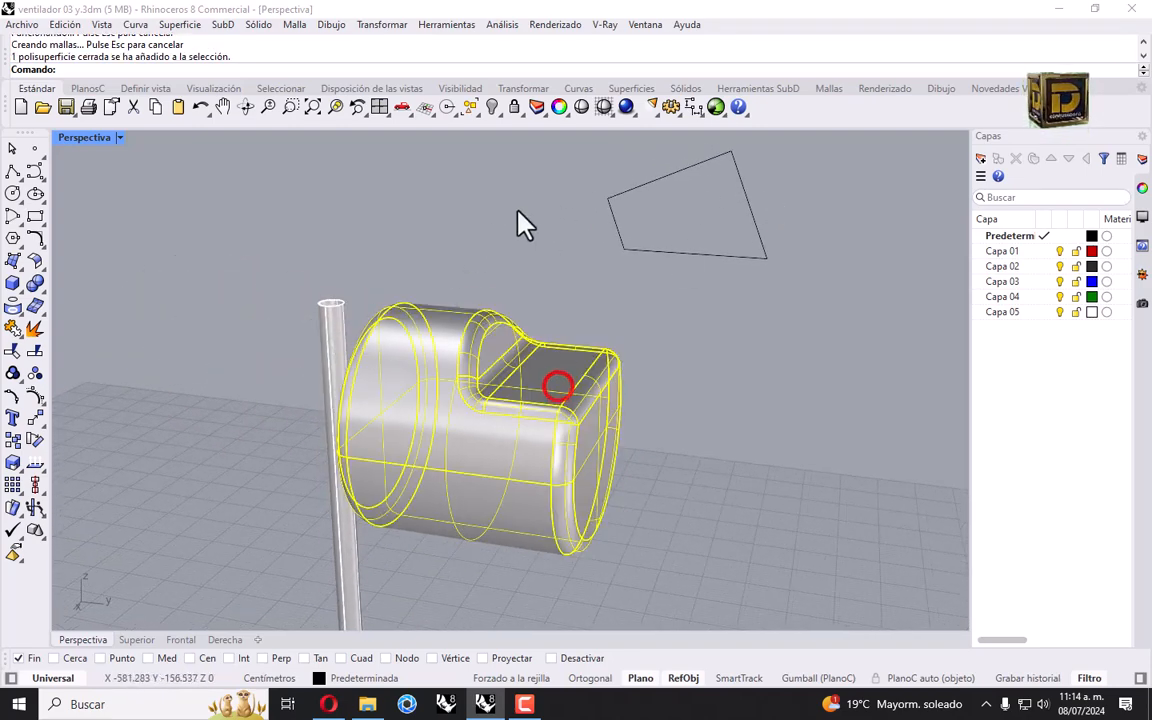
{"action": "left_click", "coordinate": [493, 107]}
{"action": "left_click", "coordinate": [557, 138]}
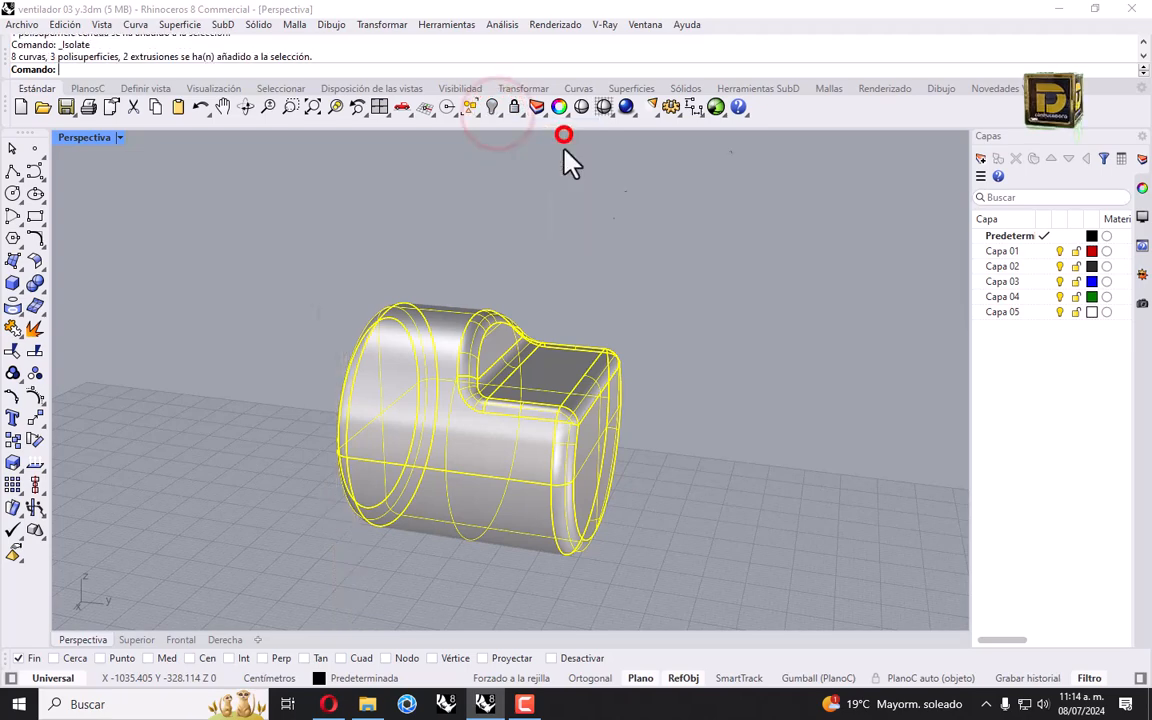
{"action": "left_click", "coordinate": [312, 108]}
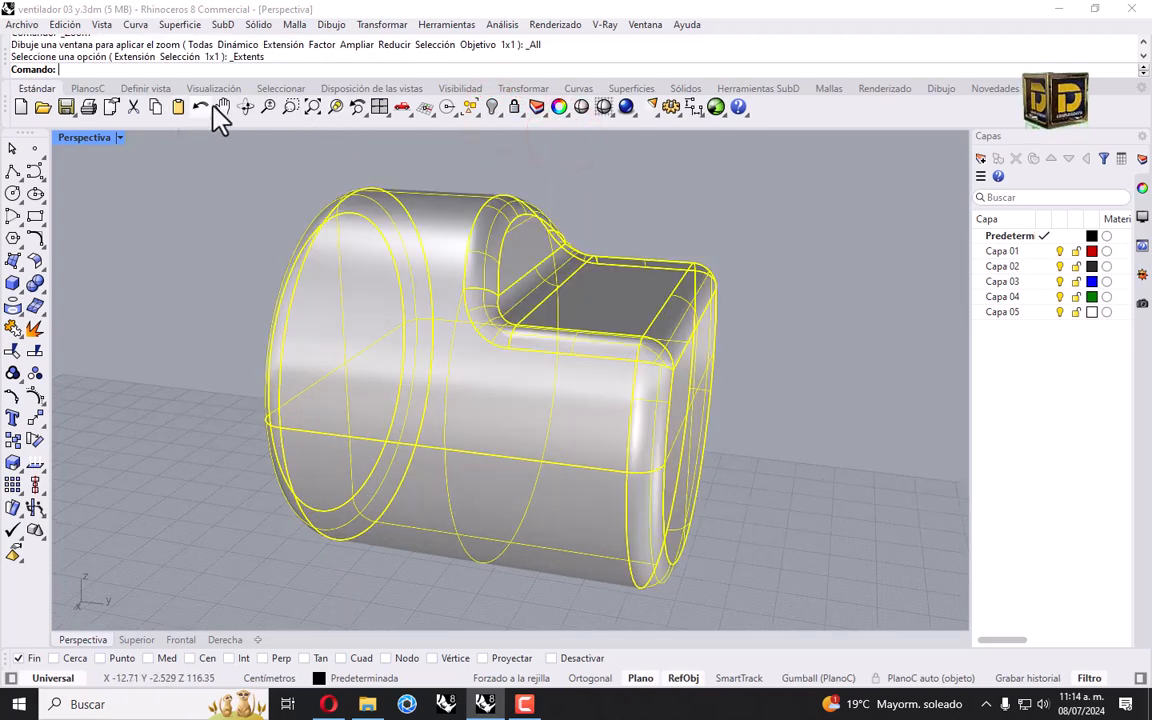
{"action": "double_click", "coordinate": [85, 137]}
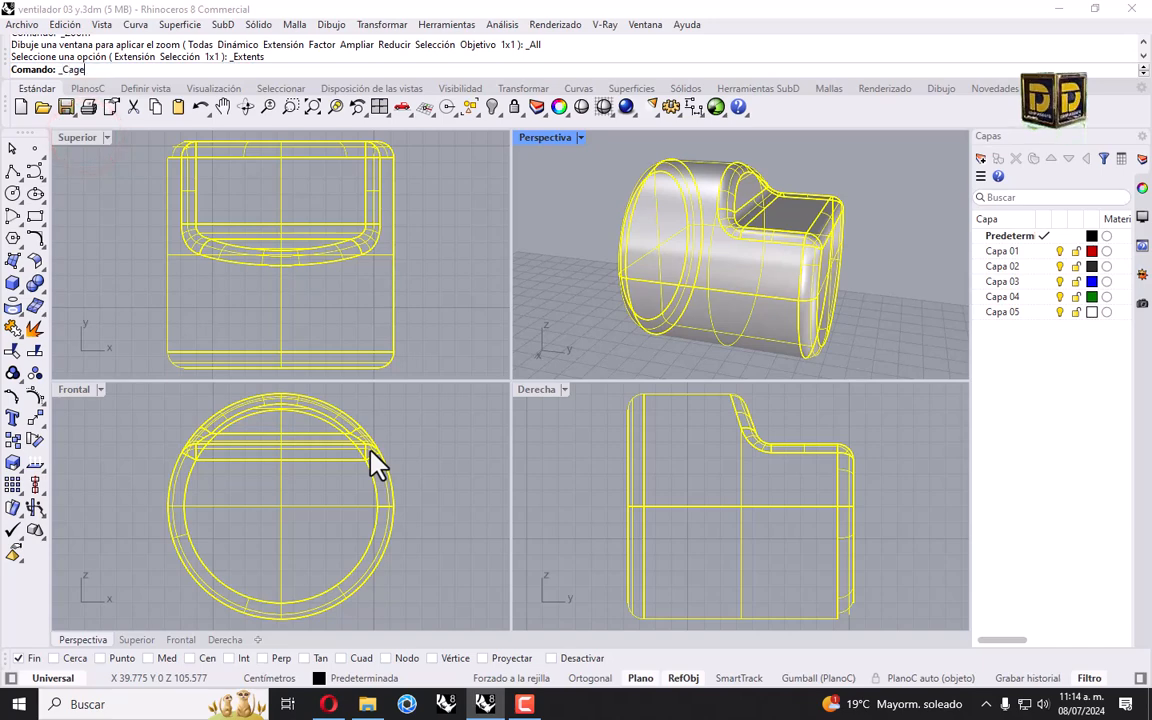
Step: Apply CageEdit to the housing with a Universal bounding box, four points per direction, degree 3 and a Local region with falloff 1
{"action": "left_click", "coordinate": [86, 89]}
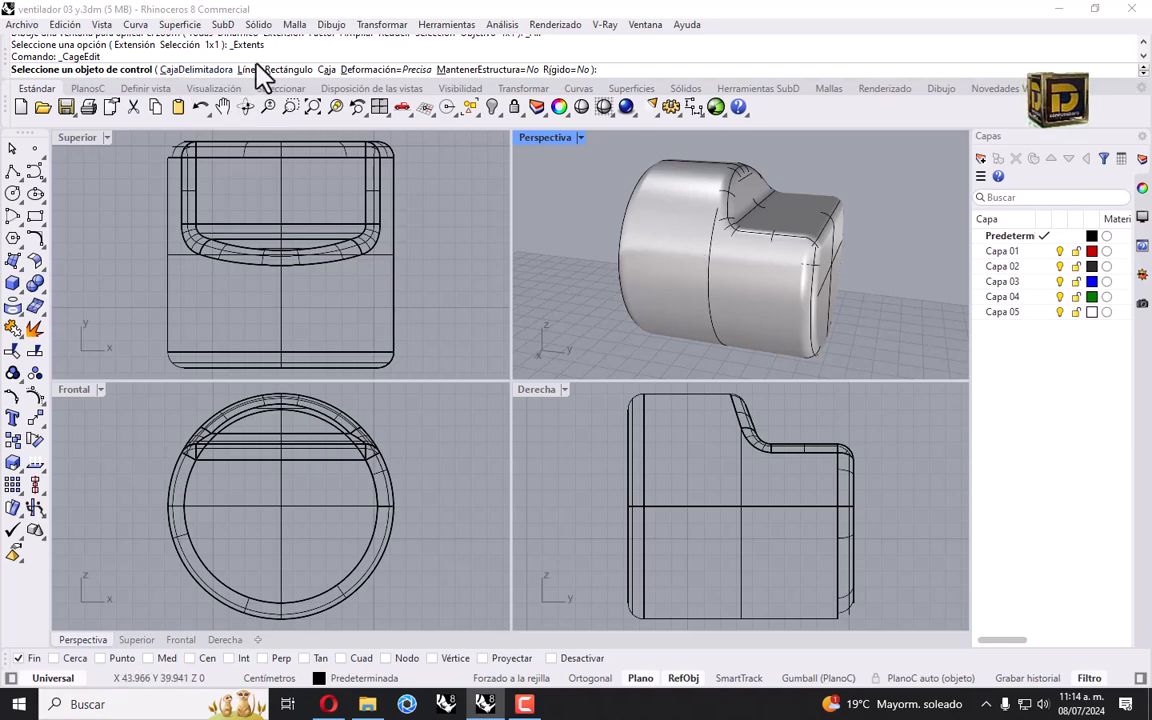
{"action": "left_click", "coordinate": [206, 70]}
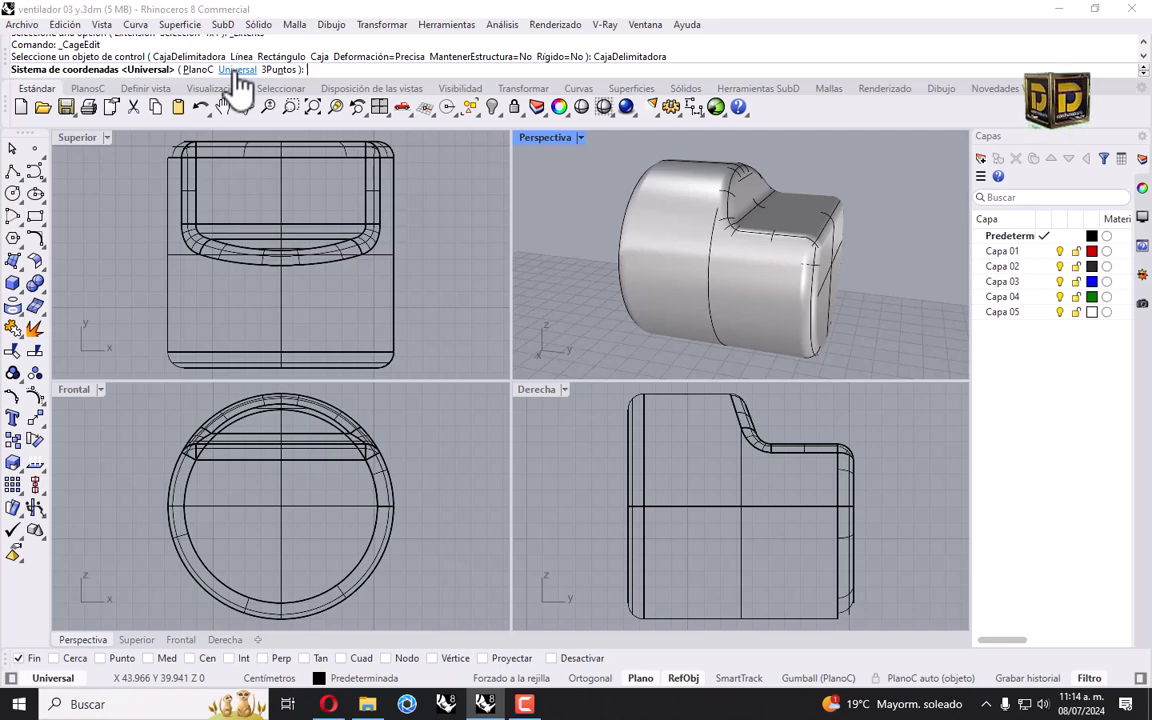
{"action": "left_click", "coordinate": [236, 70]}
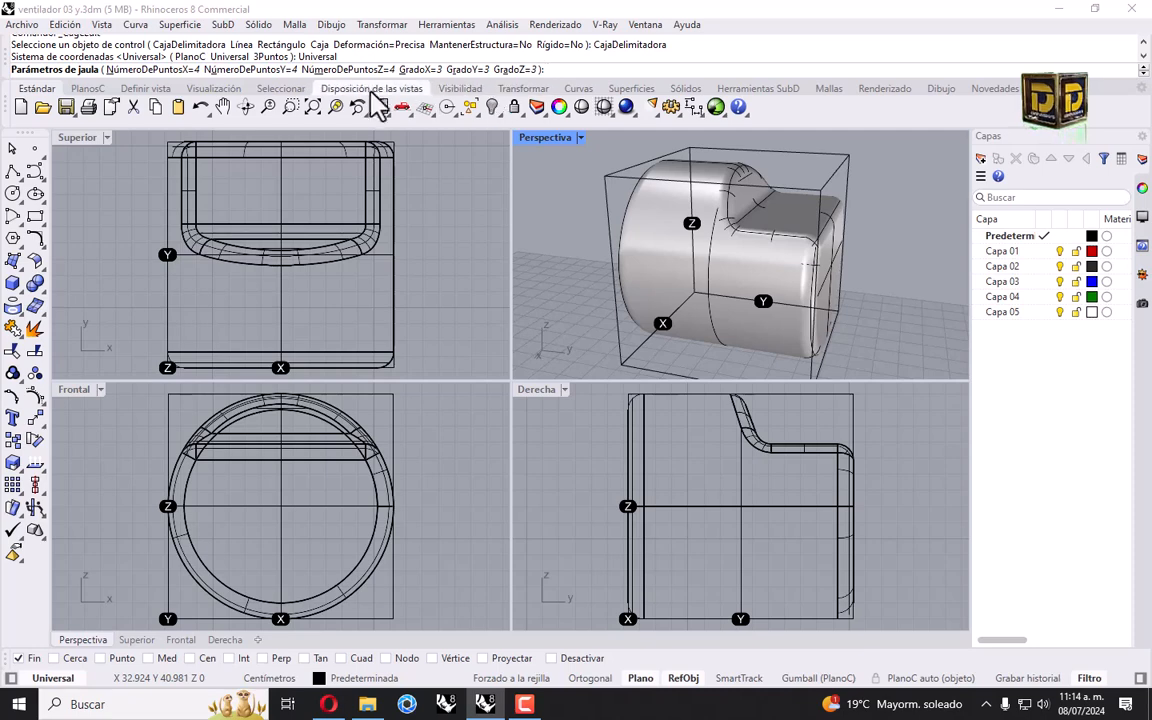
{"action": "right_click", "coordinate": [425, 450]}
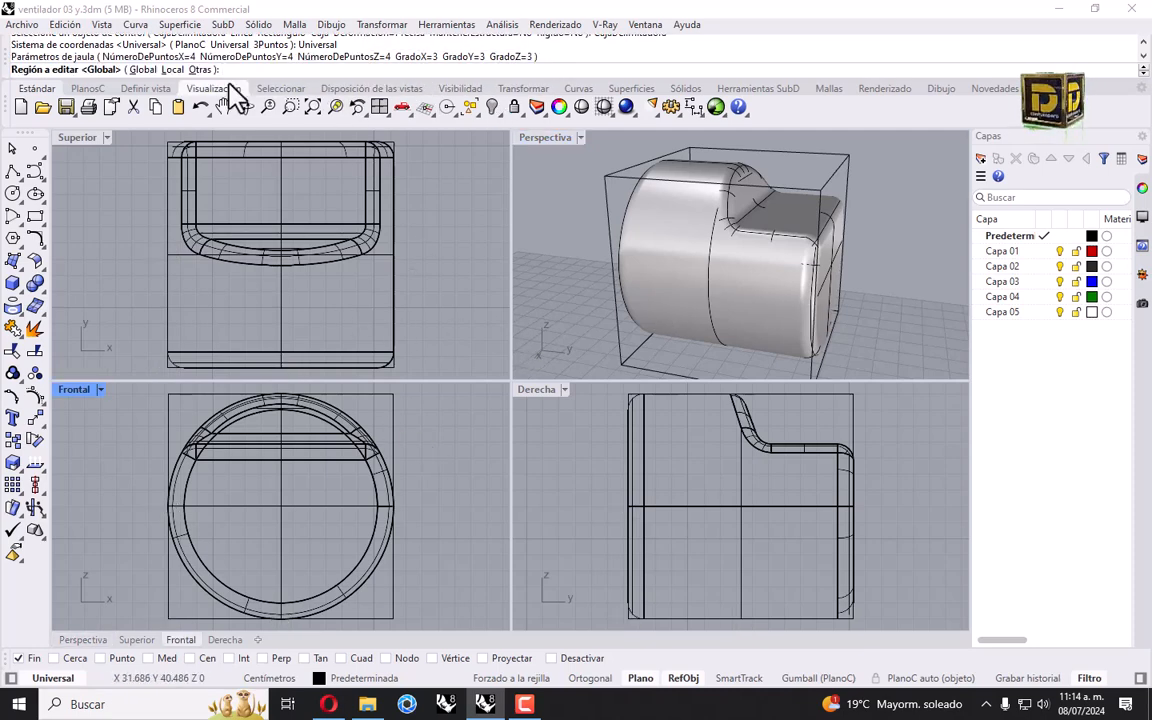
{"action": "left_click", "coordinate": [173, 69]}
{"action": "right_click", "coordinate": [170, 62]}
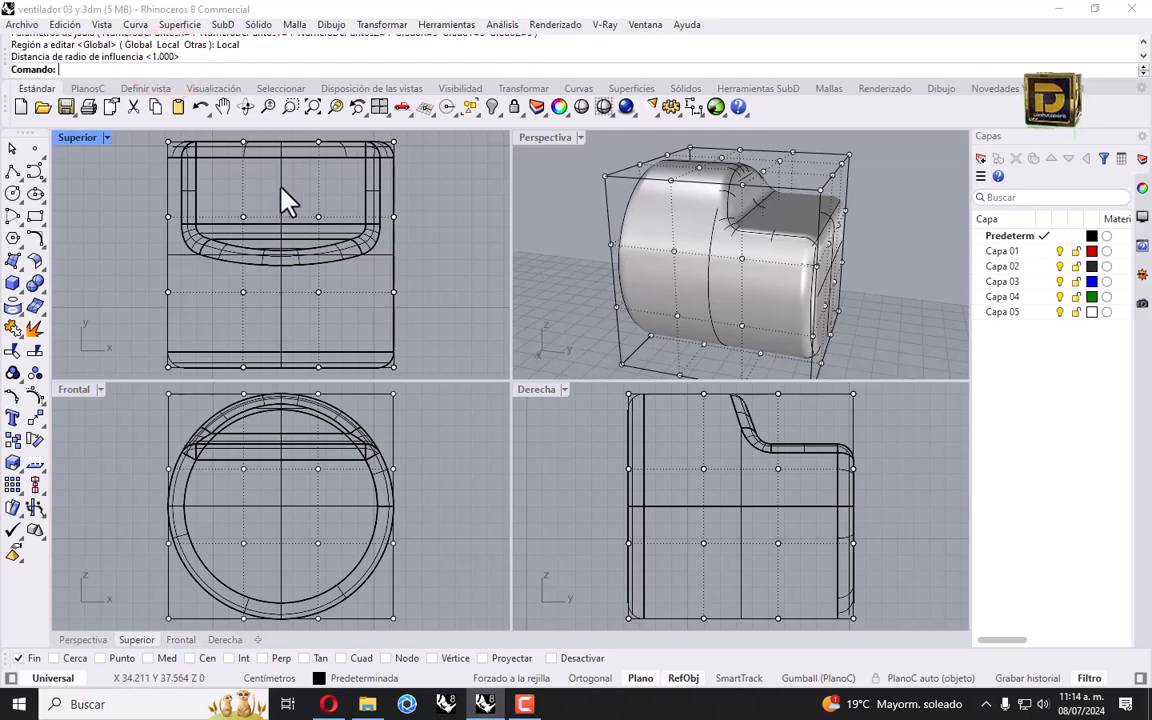
Step: Move the two upper rows of cage points at the notched end outward in the right view, slanting that end face
{"action": "right_click_drag", "start_coordinate": [388, 265], "coordinate": [415, 268]}
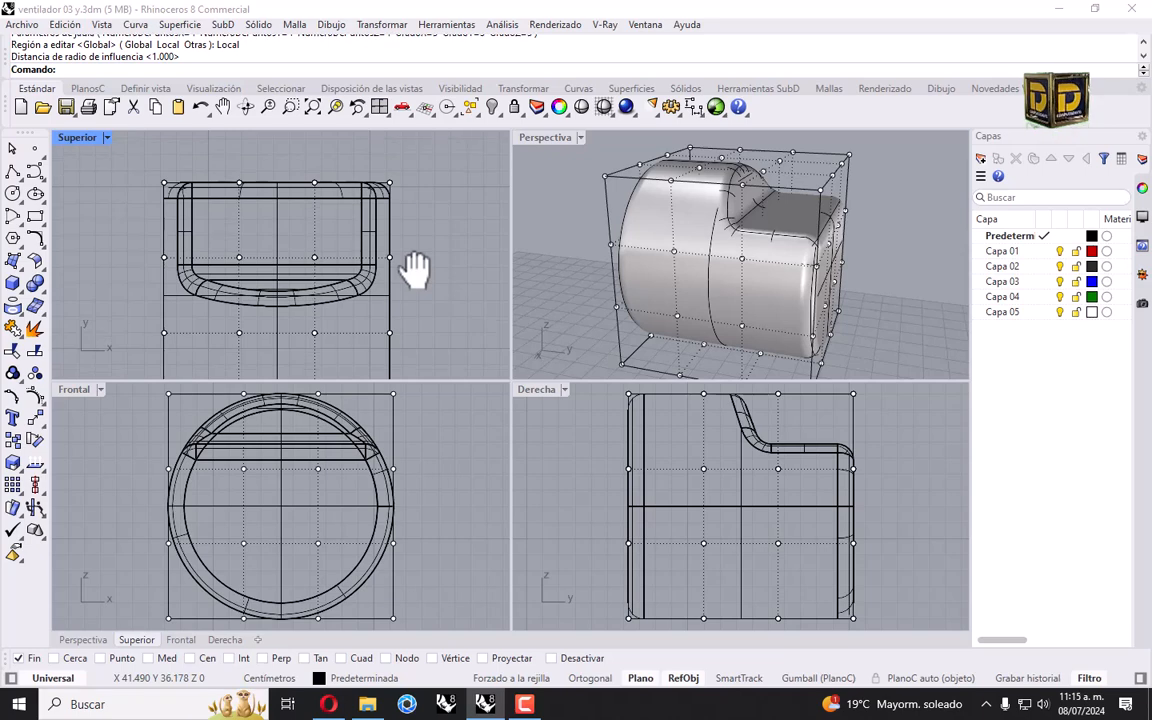
{"action": "right_click_drag", "start_coordinate": [926, 483], "coordinate": [849, 532]}
{"action": "left_click_drag", "start_coordinate": [741, 406], "coordinate": [800, 525]}
{"action": "left_click_drag", "start_coordinate": [772, 442], "coordinate": [799, 440]}
Step: In the front view, move the notched end's bottom inner cage point left of centre toward the housing's centre line
{"action": "scroll", "coordinate": [802, 502], "scroll_direction": "down", "scroll_amount": 6}
{"action": "right_click_drag", "start_coordinate": [833, 602], "coordinate": [831, 567]}
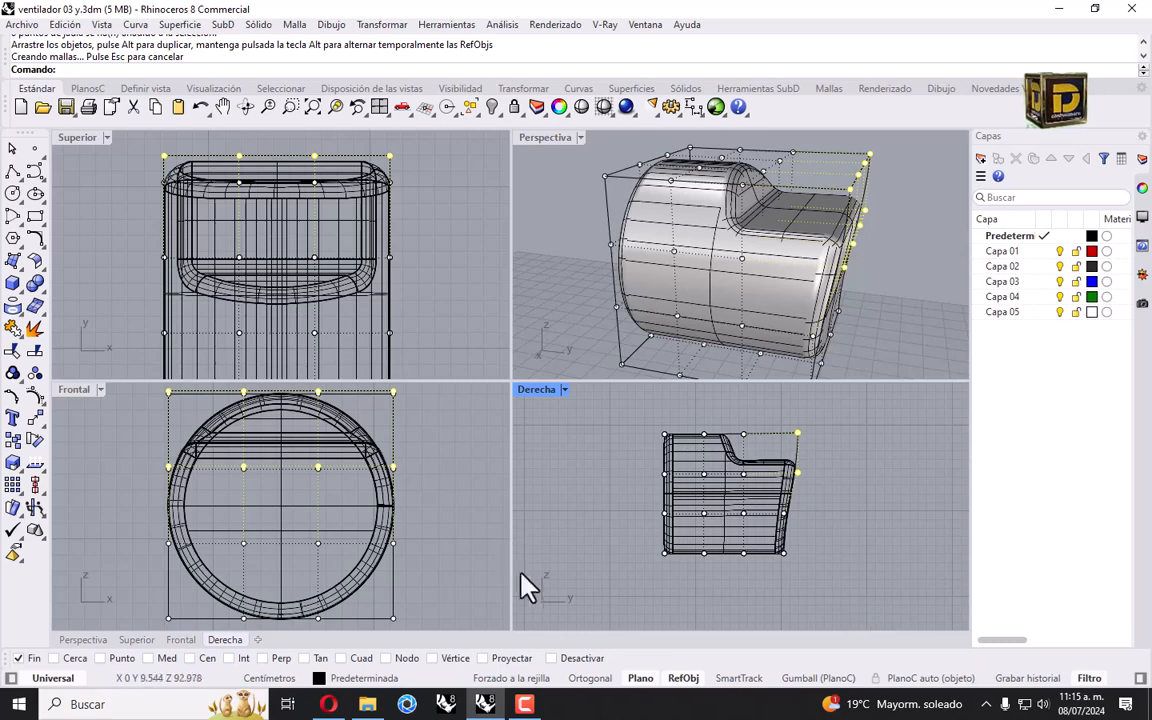
{"action": "right_click_drag", "start_coordinate": [451, 533], "coordinate": [465, 489]}
{"action": "left_click_drag", "start_coordinate": [245, 610], "coordinate": [280, 540]}
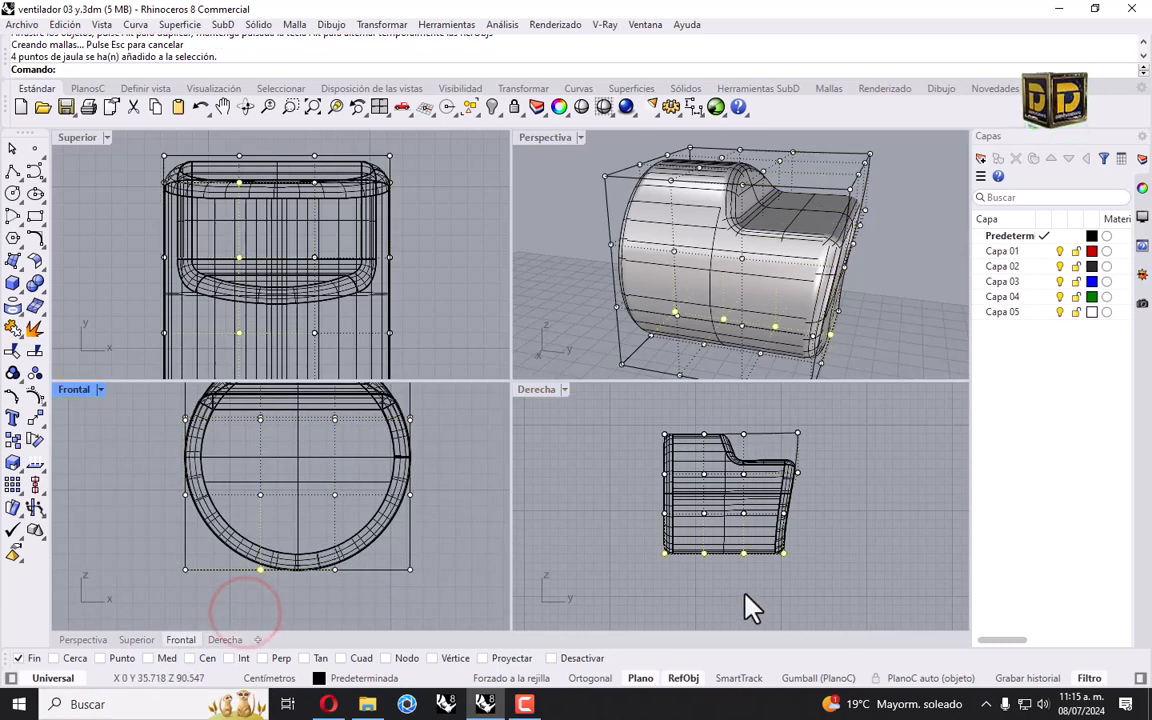
{"action": "left_click_drag", "start_coordinate": [629, 528], "coordinate": [759, 597]}
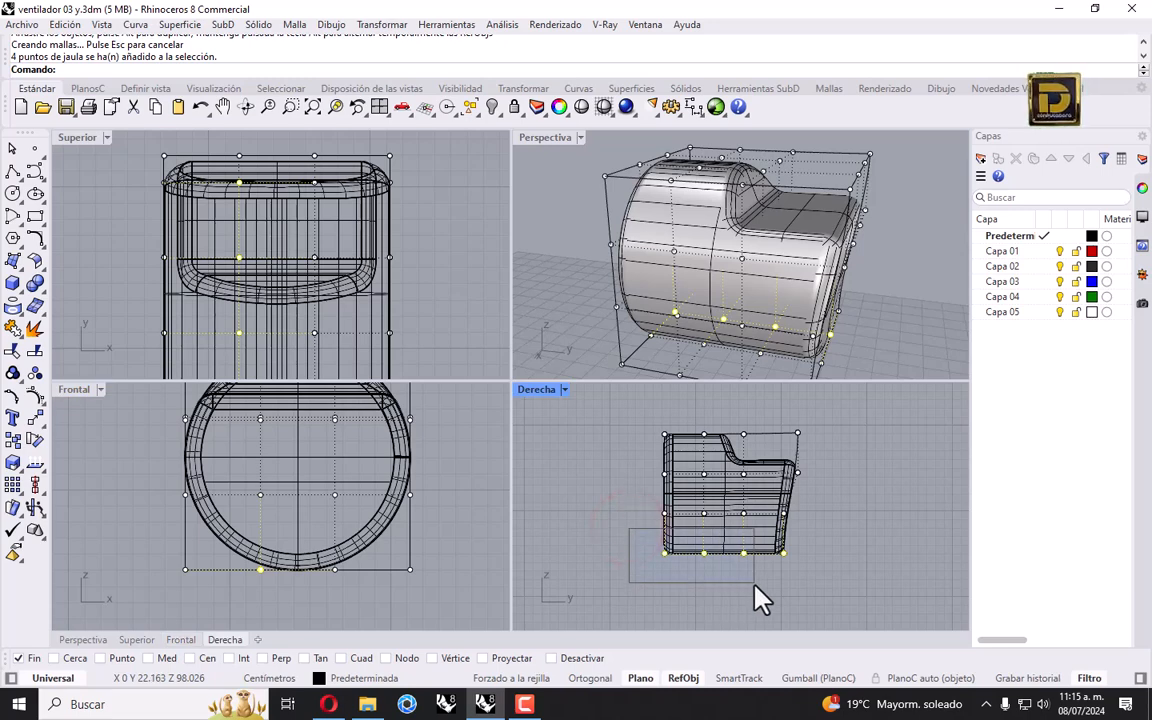
{"action": "scroll", "coordinate": [288, 596], "scroll_direction": "up", "scroll_amount": 5}
{"action": "left_click_drag", "start_coordinate": [247, 562], "coordinate": [298, 562]}
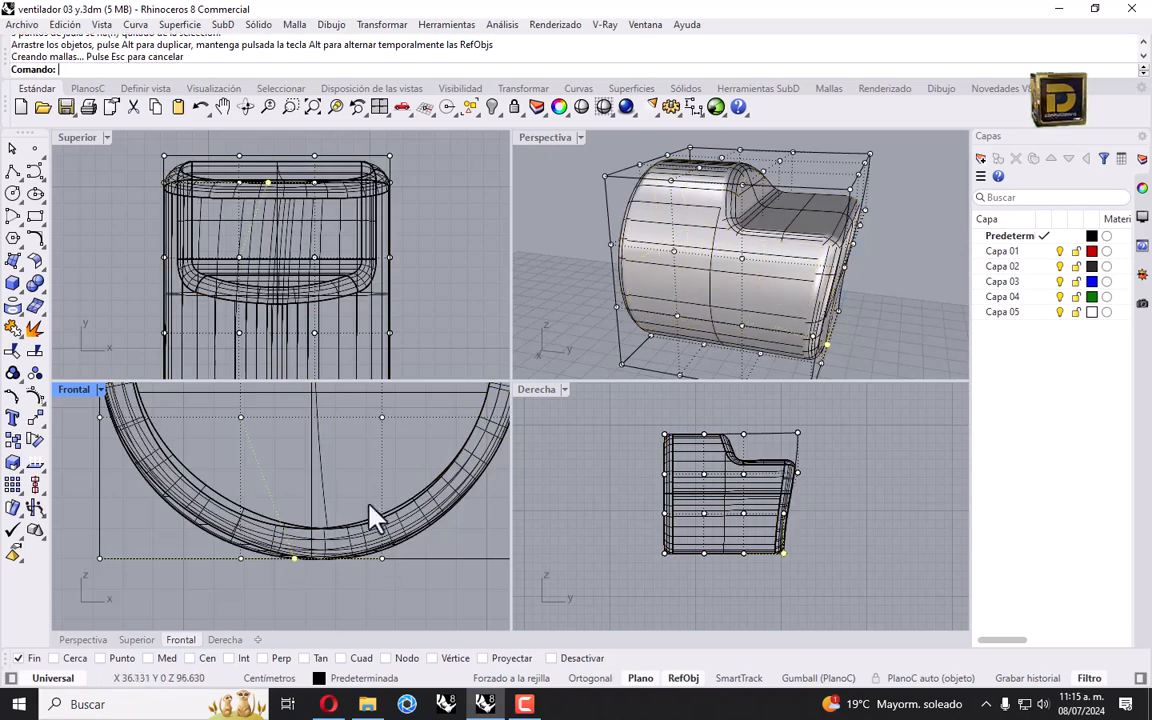
Step: Move the matching bottom inner cage point right of centre toward the centre line, and hide the cage points
{"action": "left_click_drag", "start_coordinate": [646, 591], "coordinate": [782, 543]}
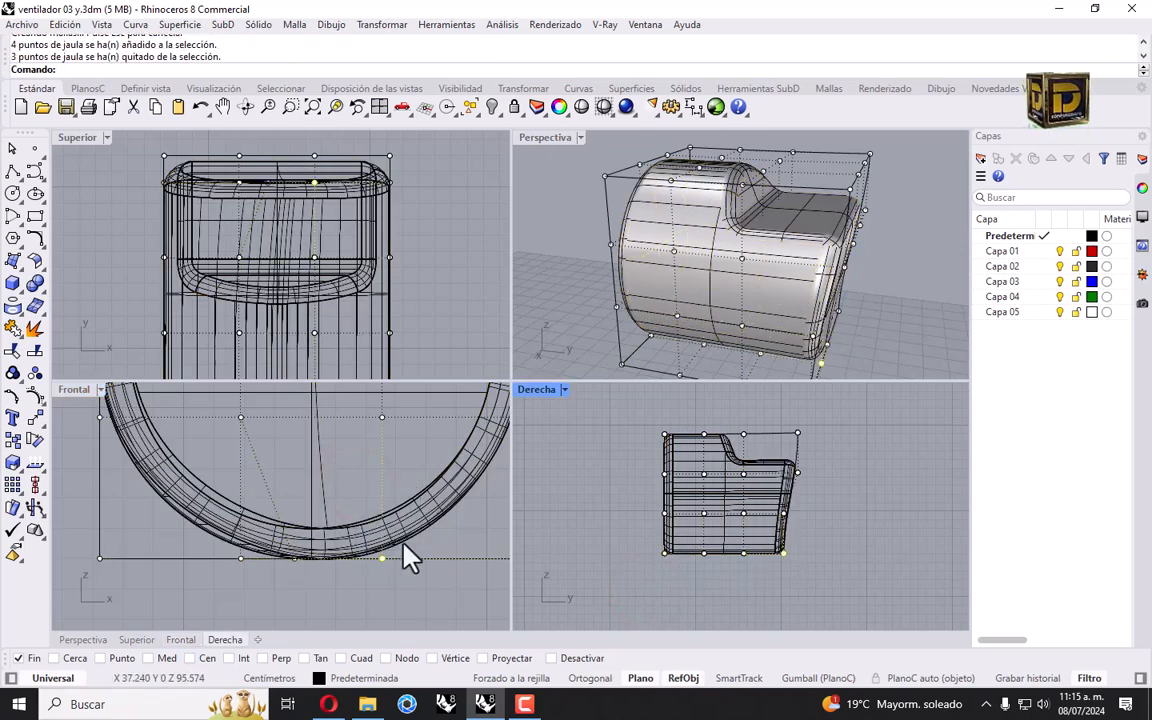
{"action": "left_click_drag", "start_coordinate": [388, 572], "coordinate": [332, 580]}
{"action": "right_click_drag", "start_coordinate": [612, 373], "coordinate": [668, 257]}
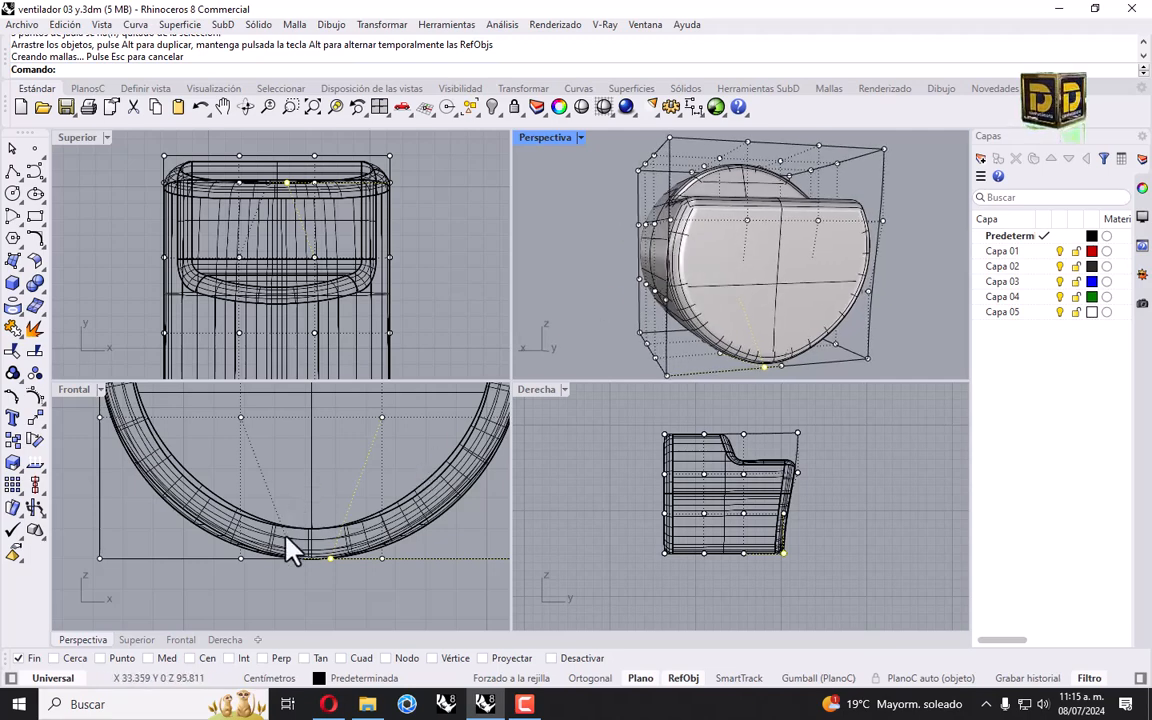
{"action": "scroll", "coordinate": [322, 578], "scroll_direction": "down", "scroll_amount": 3}
{"action": "key", "text": "Escape"}
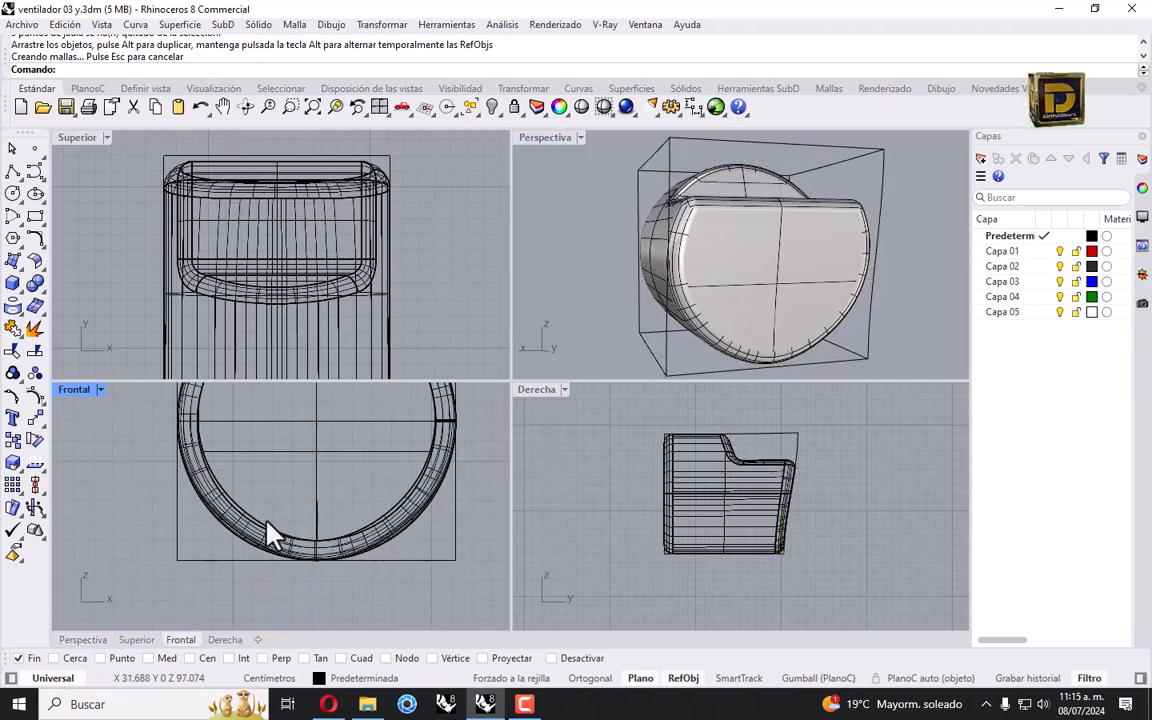
Step: Show the cage points and, in the front view, move the notched end's two lower points on the left edge inward
{"action": "left_click", "coordinate": [183, 553]}
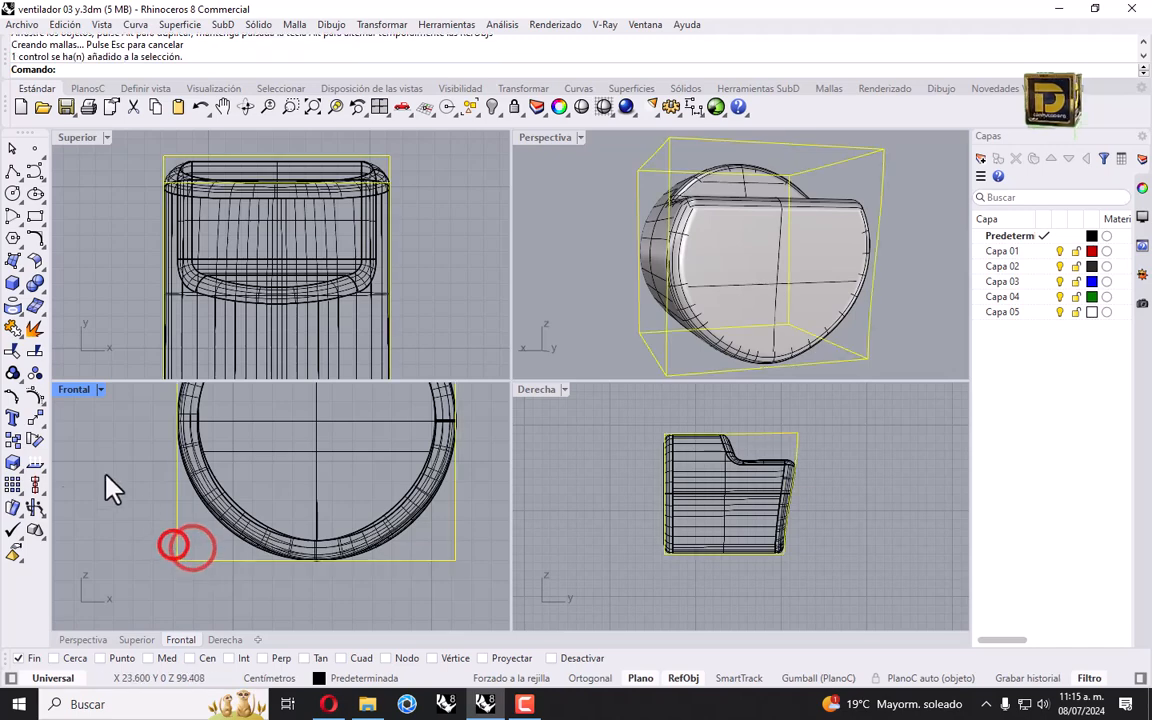
{"action": "left_click", "coordinate": [12, 373]}
{"action": "left_click_drag", "start_coordinate": [138, 463], "coordinate": [226, 612]}
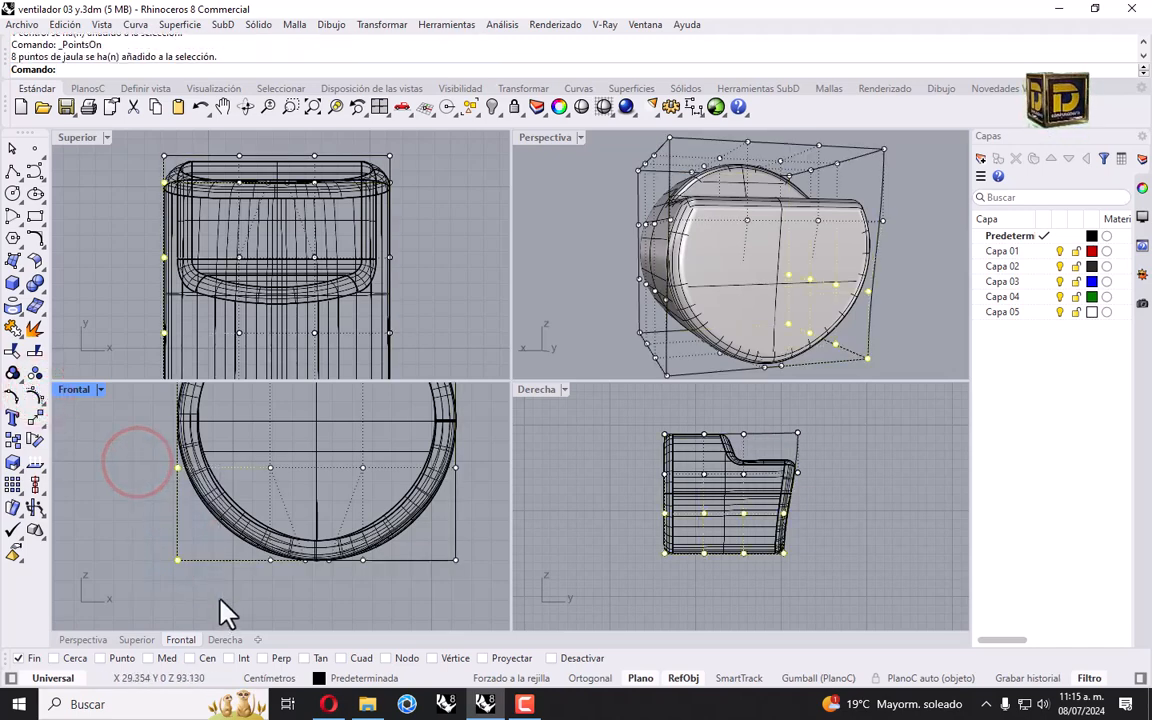
{"action": "left_click_drag", "start_coordinate": [621, 485], "coordinate": [745, 588]}
{"action": "left_click_drag", "start_coordinate": [179, 560], "coordinate": [206, 566]}
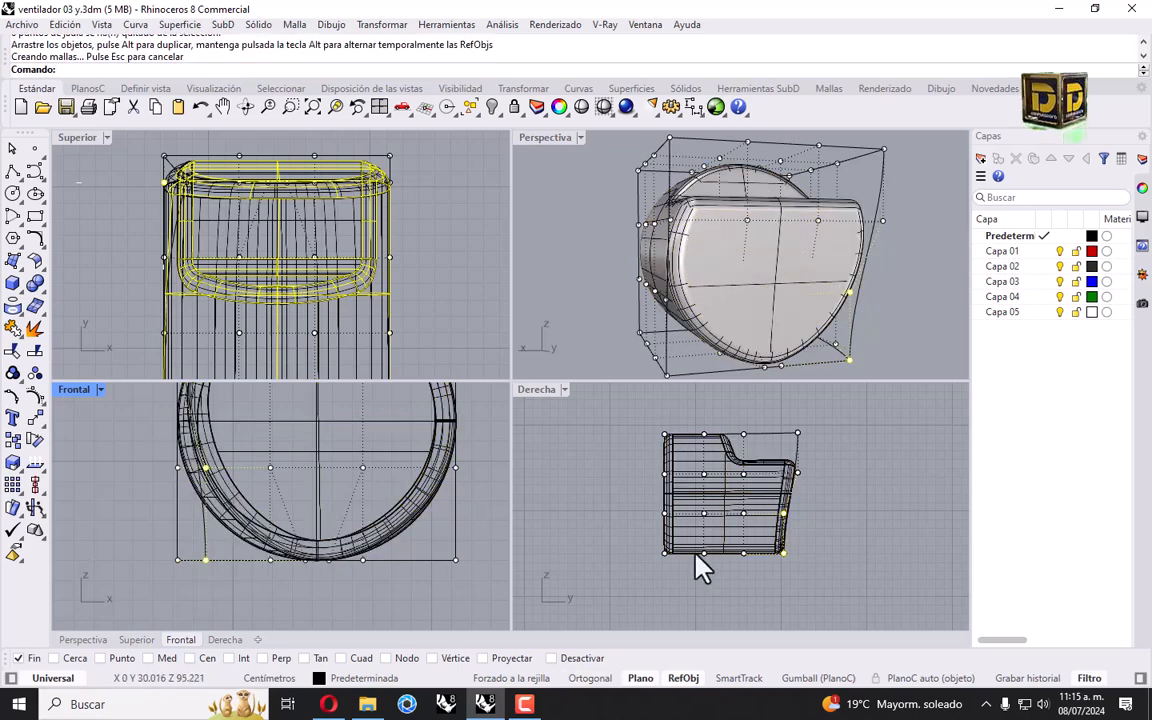
Step: Move the notched end's two lower cage points on the right edge inward to match, and clear the selection
{"action": "left_click_drag", "start_coordinate": [391, 393], "coordinate": [478, 572]}
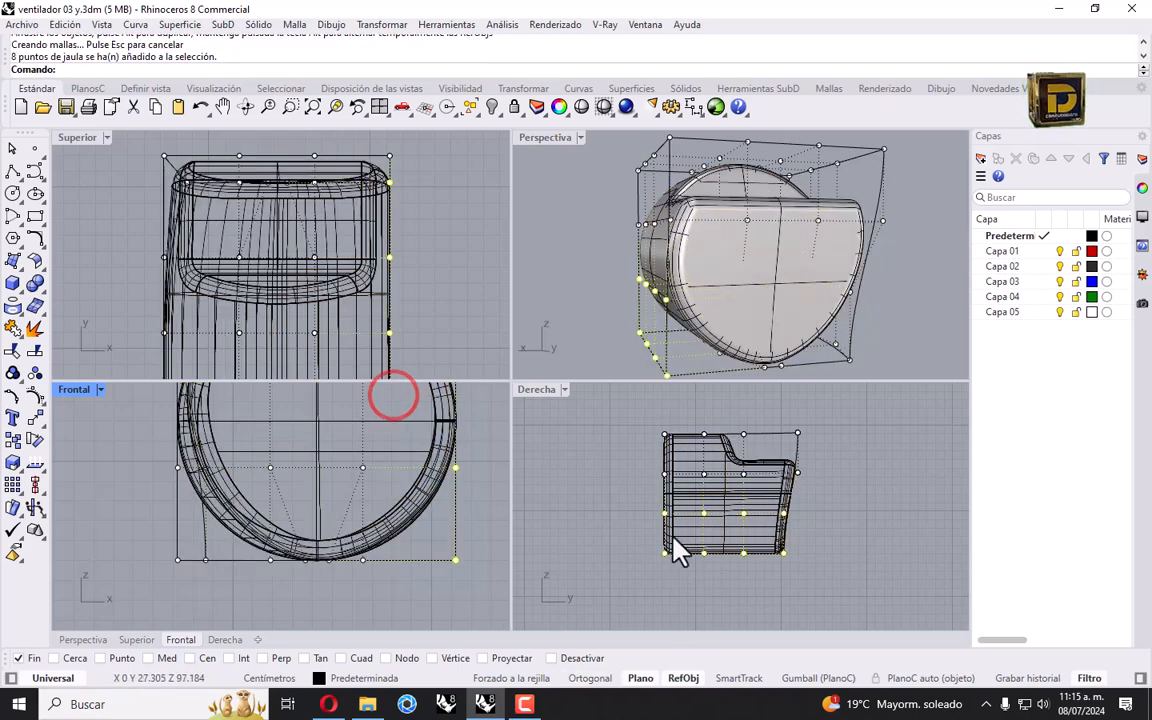
{"action": "left_click_drag", "start_coordinate": [640, 497], "coordinate": [768, 590]}
{"action": "left_click_drag", "start_coordinate": [455, 467], "coordinate": [436, 467]}
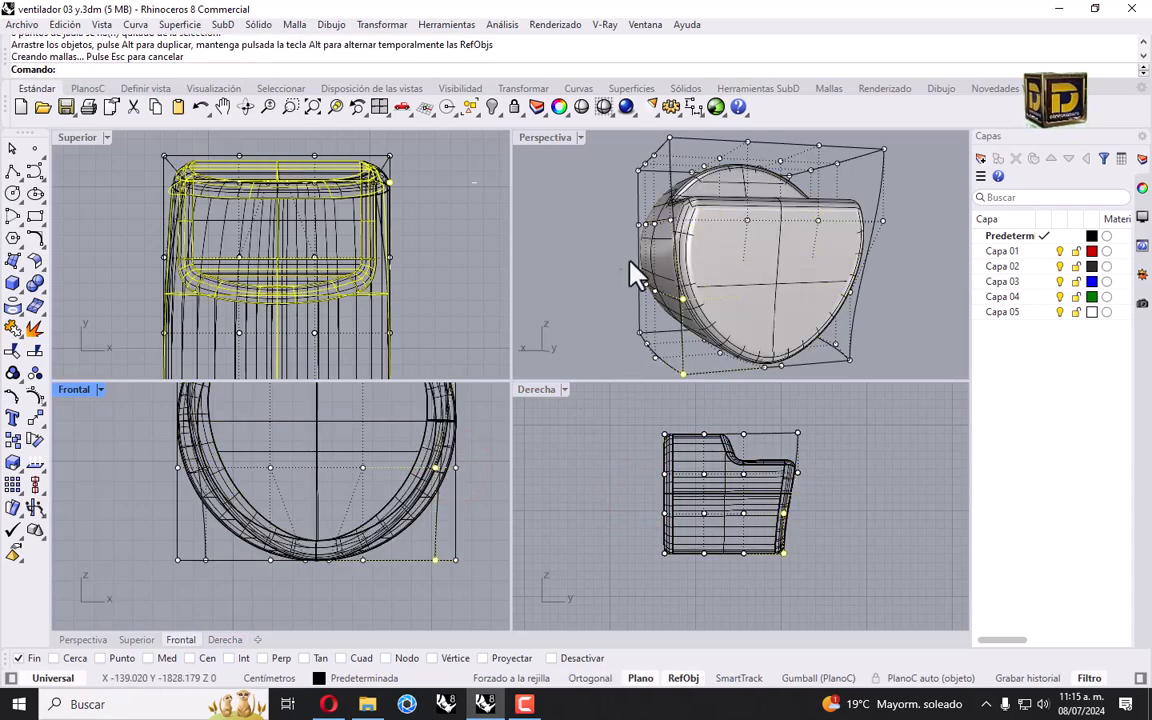
{"action": "right_click_drag", "start_coordinate": [532, 210], "coordinate": [600, 212]}
{"action": "right_click_drag", "start_coordinate": [722, 245], "coordinate": [900, 257]}
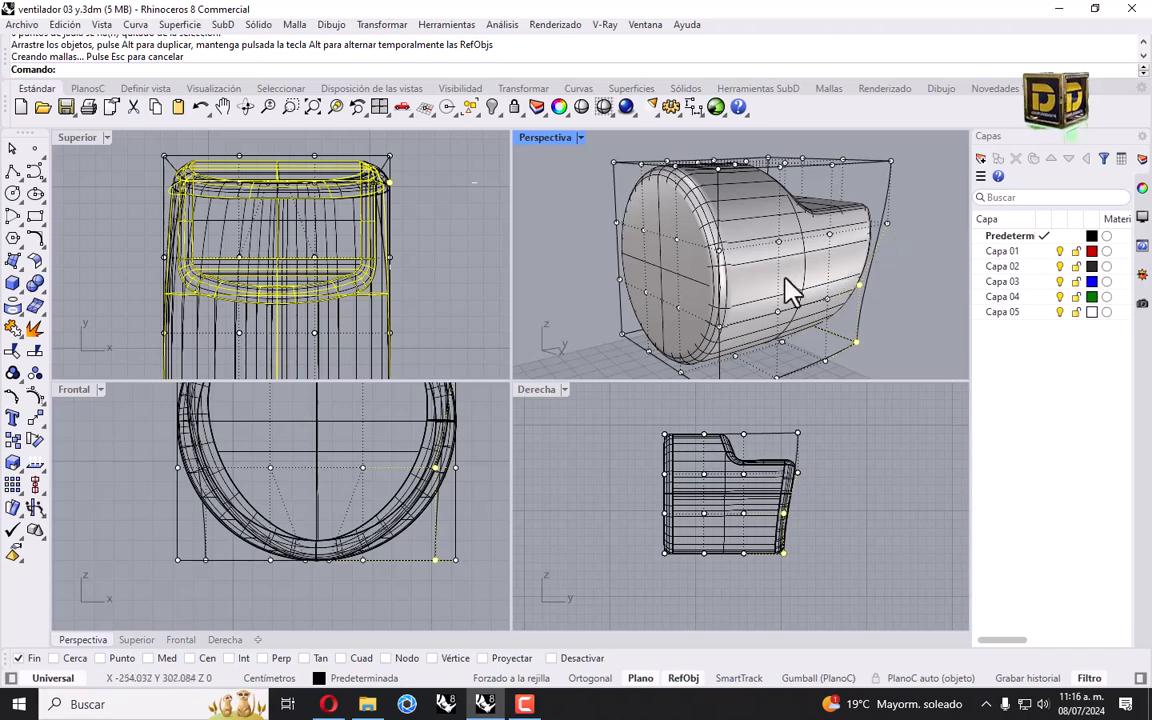
{"action": "key", "text": "Escape"}
Step: In the top view, move the two inner columns of cage points at the notched end outward, bulging the end face
{"action": "right_click_drag", "start_coordinate": [326, 179], "coordinate": [363, 226]}
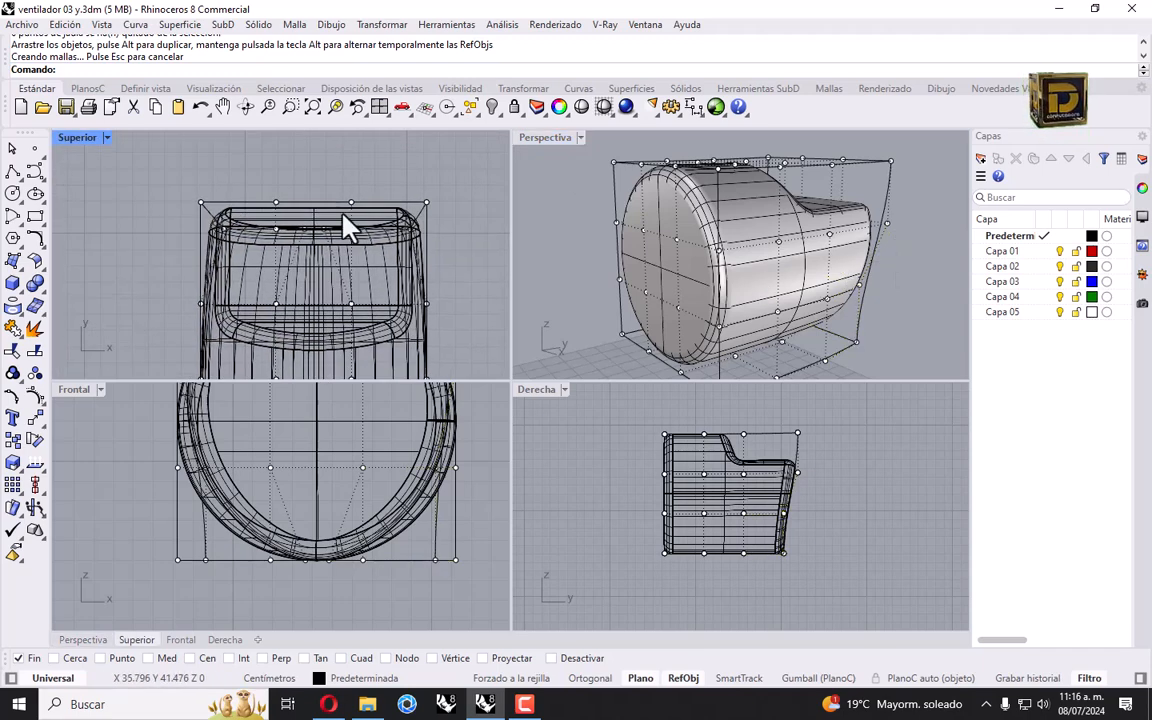
{"action": "left_click_drag", "start_coordinate": [339, 205], "coordinate": [372, 243]}
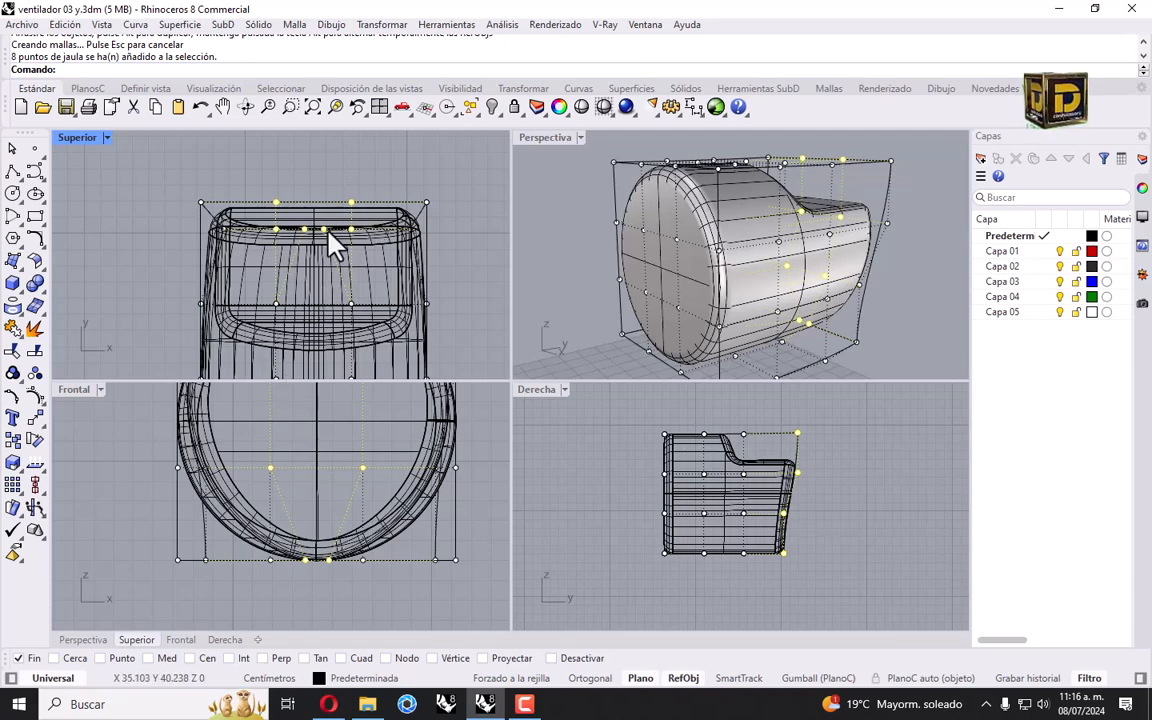
{"action": "scroll", "coordinate": [350, 229], "scroll_direction": "up", "scroll_amount": 2}
{"action": "left_click_drag", "start_coordinate": [352, 193], "coordinate": [354, 155]}
{"action": "right_click_drag", "start_coordinate": [766, 215], "coordinate": [784, 352]}
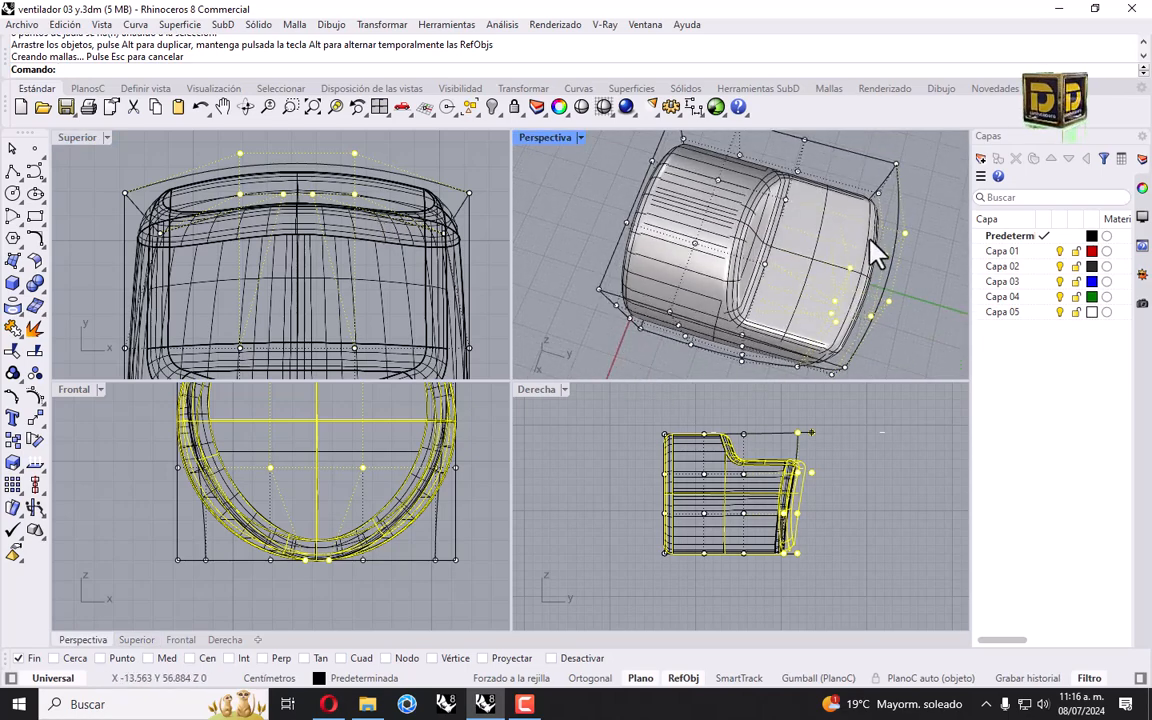
{"action": "right_click_drag", "start_coordinate": [858, 270], "coordinate": [740, 200]}
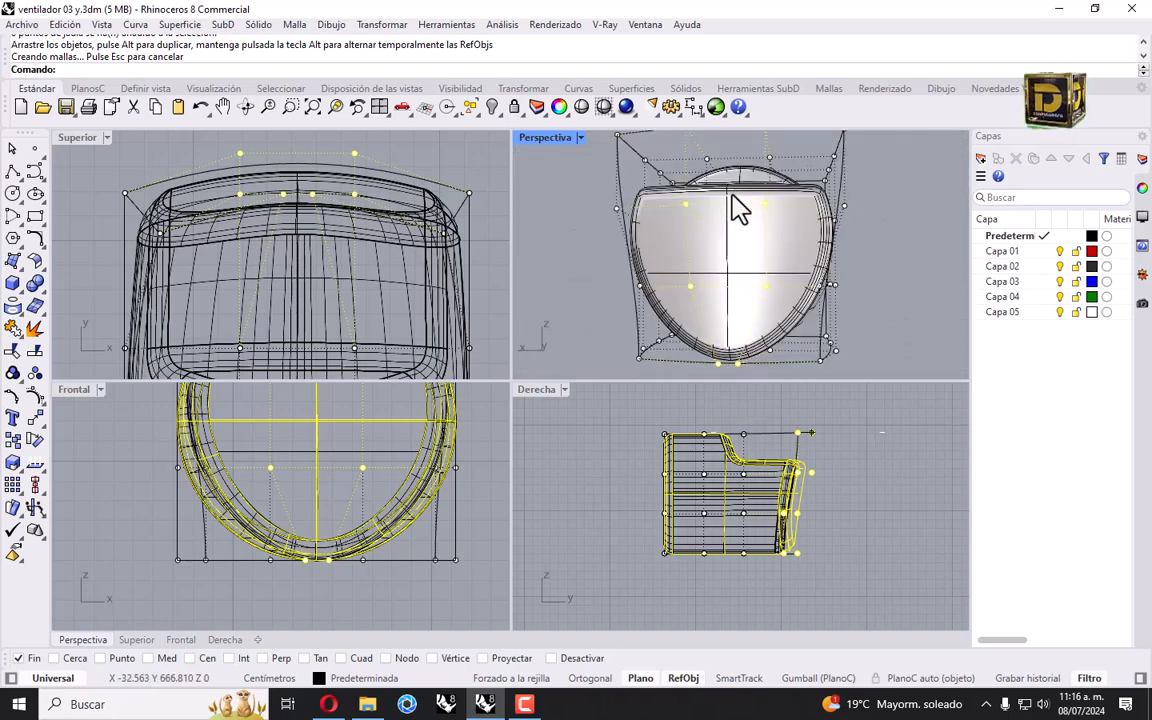
{"action": "right_click_drag", "start_coordinate": [728, 319], "coordinate": [722, 340]}
Step: Lower the notched end's two bottom inner cage points slightly, undoing the first, larger move
{"action": "left_click_drag", "start_coordinate": [694, 357], "coordinate": [771, 329]}
{"action": "left_click", "coordinate": [345, 607]}
{"action": "left_click_drag", "start_coordinate": [224, 602], "coordinate": [411, 509]}
{"action": "left_click_drag", "start_coordinate": [635, 521], "coordinate": [798, 591], "text": "ctrl"}
{"action": "scroll", "coordinate": [797, 556], "scroll_direction": "up", "scroll_amount": 2}
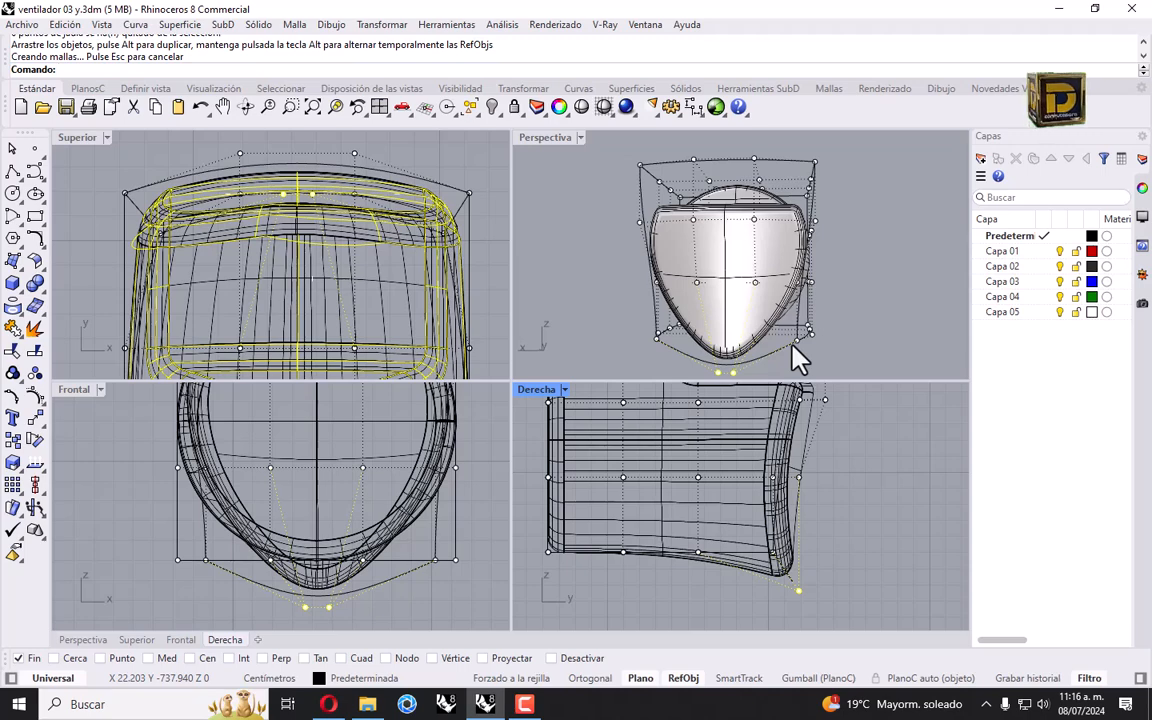
{"action": "key", "text": "ctrl+z"}
{"action": "scroll", "coordinate": [796, 566], "scroll_direction": "up", "scroll_amount": 2}
{"action": "mouse_move", "coordinate": [801, 555]}
{"action": "left_mouse_down"}
{"action": "mouse_move", "coordinate": [805, 546]}
{"action": "mouse_move", "coordinate": [804, 568]}
{"action": "left_mouse_up"}
{"action": "right_click_drag", "start_coordinate": [735, 290], "coordinate": [665, 383]}
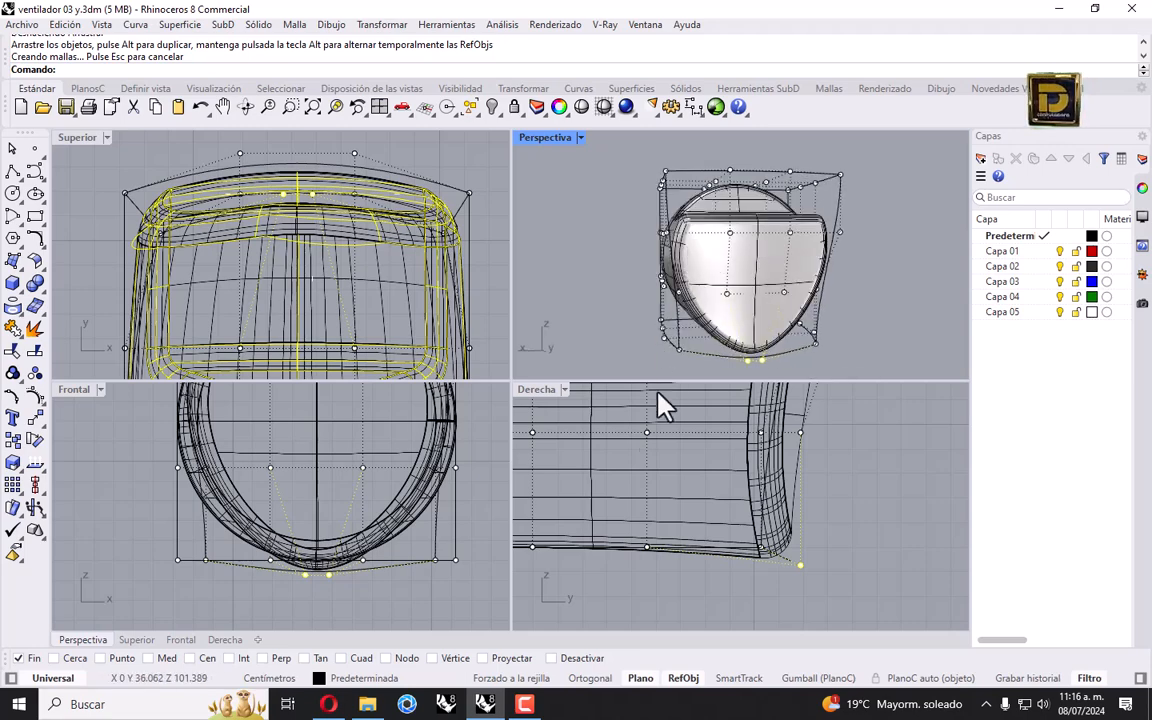
Step: In the front view, spread the notched end's two bottom inner cage points apart, one to each side of the centre line
{"action": "left_click", "coordinate": [291, 502]}
{"action": "left_click", "coordinate": [271, 505]}
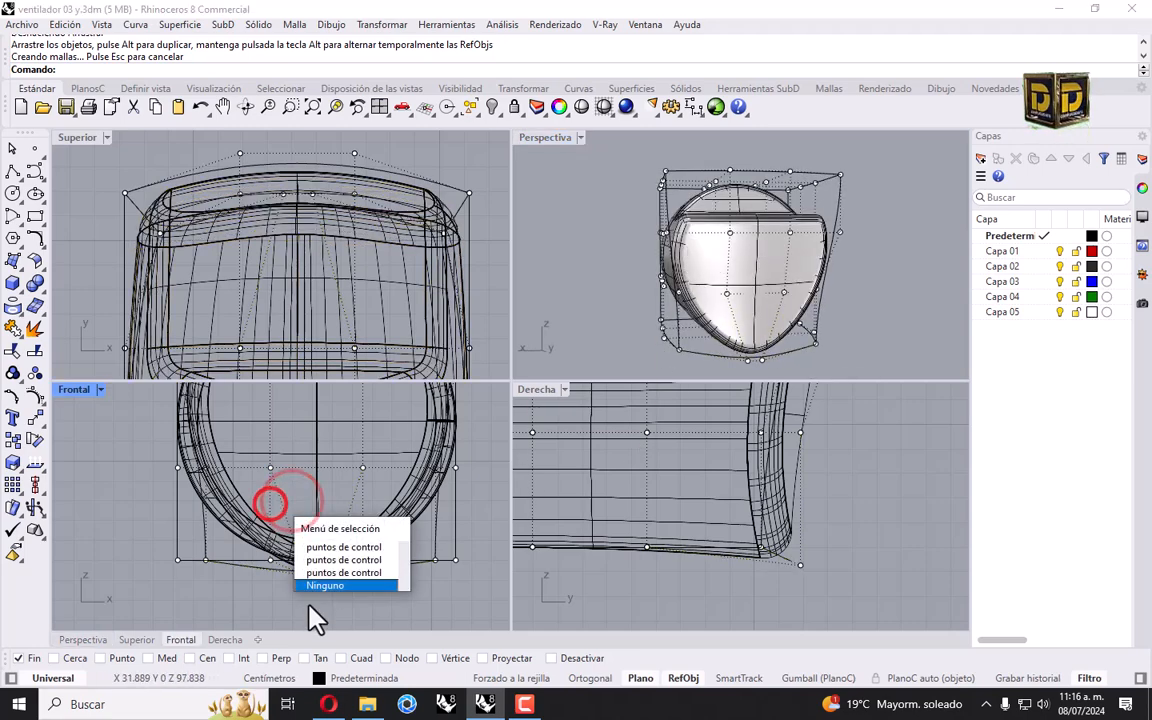
{"action": "left_click", "coordinate": [249, 490]}
{"action": "left_click_drag", "start_coordinate": [290, 494], "coordinate": [222, 569]}
{"action": "scroll", "coordinate": [306, 588], "scroll_direction": "up", "scroll_amount": 1}
{"action": "scroll", "coordinate": [308, 570], "scroll_direction": "up", "scroll_amount": 2}
{"action": "left_click_drag", "start_coordinate": [357, 408], "coordinate": [458, 554]}
{"action": "left_click", "coordinate": [882, 277]}
{"action": "mouse_move", "coordinate": [880, 272]}
{"action": "right_mouse_down"}
{"action": "mouse_move", "coordinate": [768, 254]}
{"action": "mouse_move", "coordinate": [882, 268]}
{"action": "right_mouse_up"}
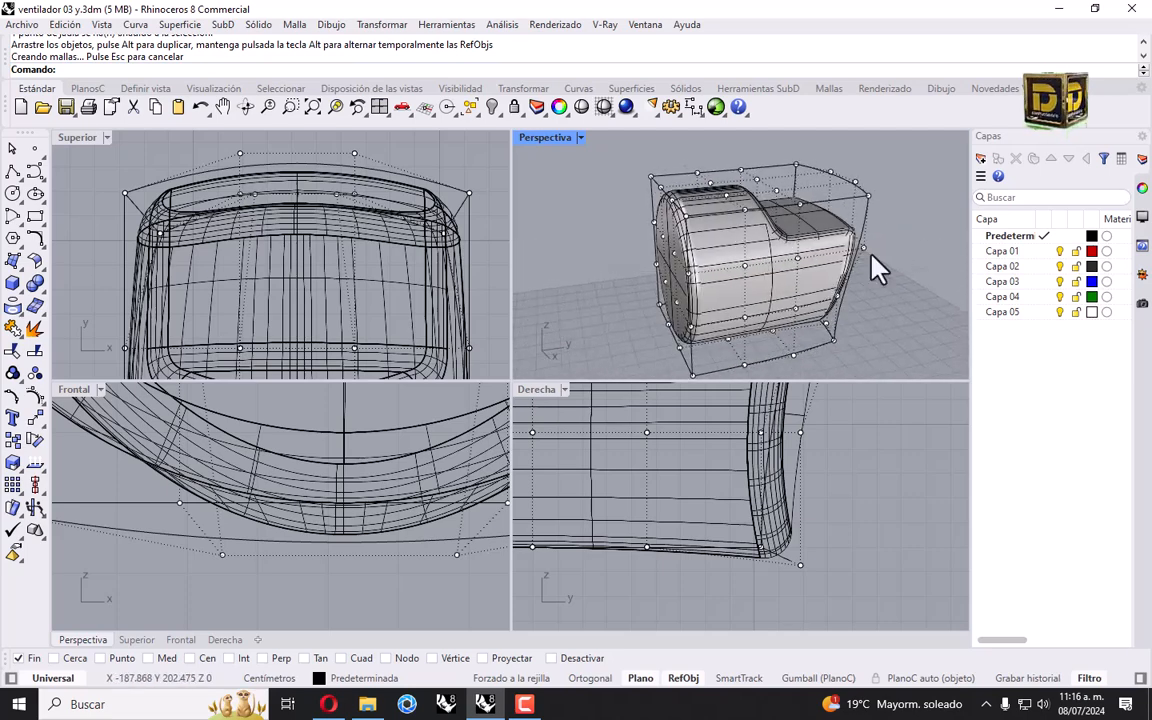
Step: Delete the control cage around the housing and inspect the notched end's rounded corner
{"action": "left_click", "coordinate": [840, 197]}
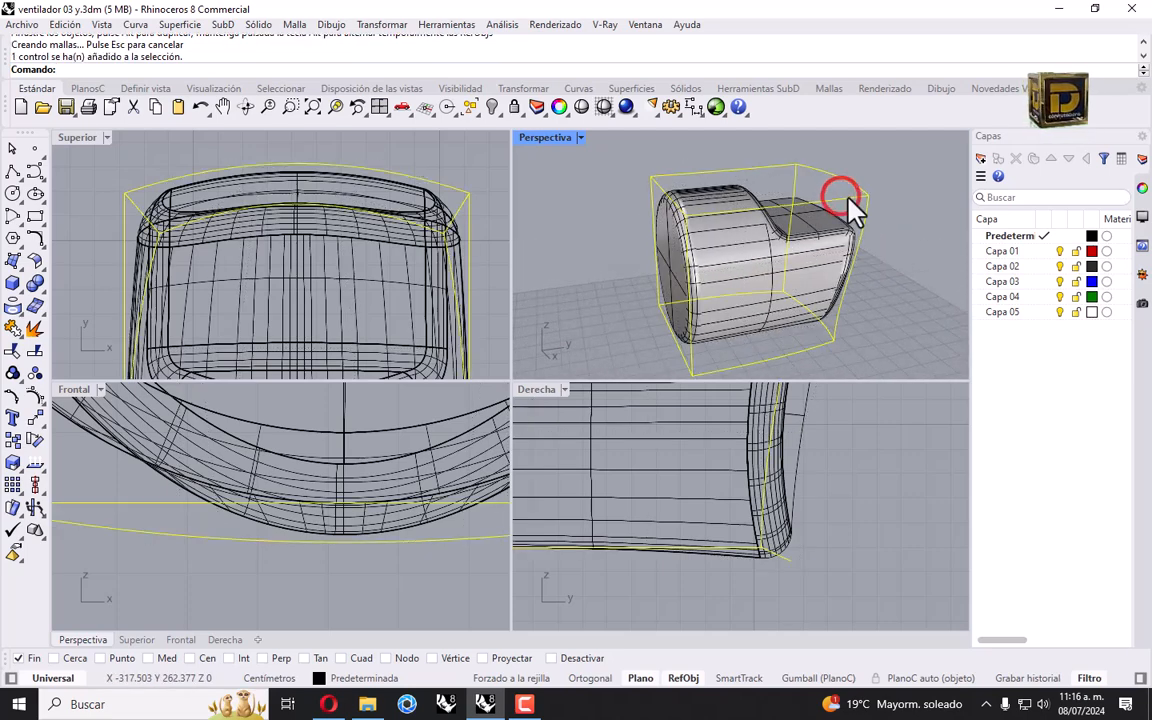
{"action": "key", "text": "Delete"}
{"action": "right_click_drag", "start_coordinate": [848, 198], "coordinate": [785, 238]}
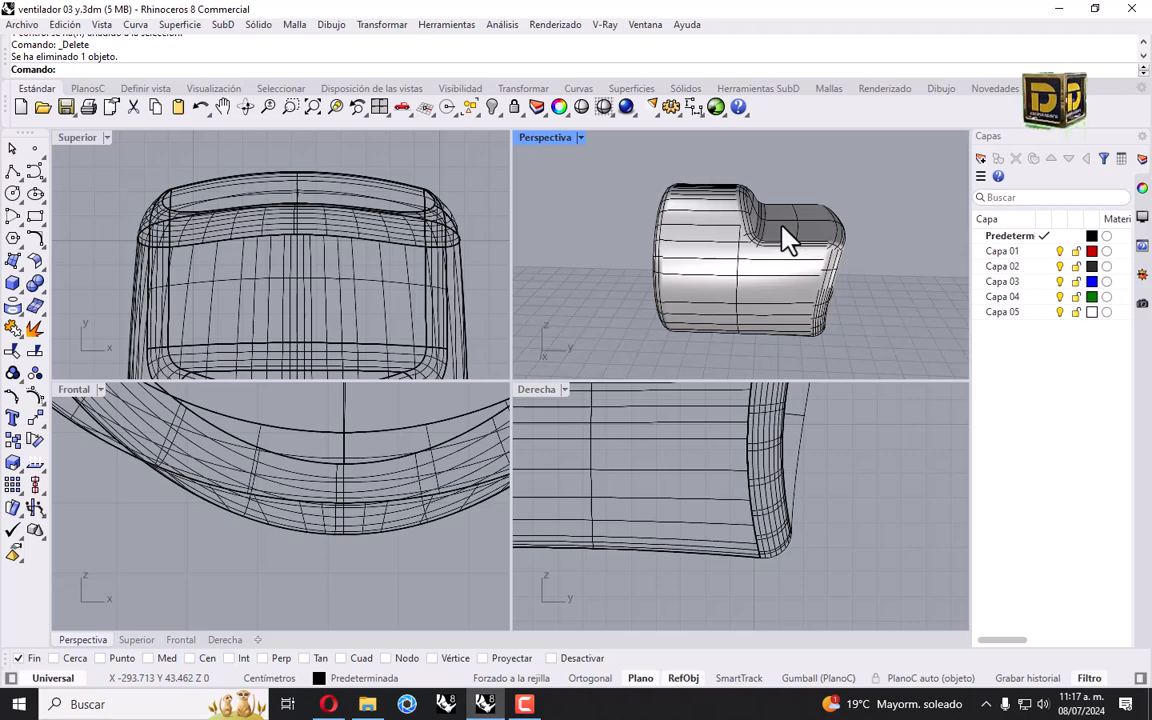
{"action": "right_click_drag", "start_coordinate": [856, 239], "coordinate": [710, 224]}
{"action": "scroll", "coordinate": [733, 278], "scroll_direction": "up", "scroll_amount": 5}
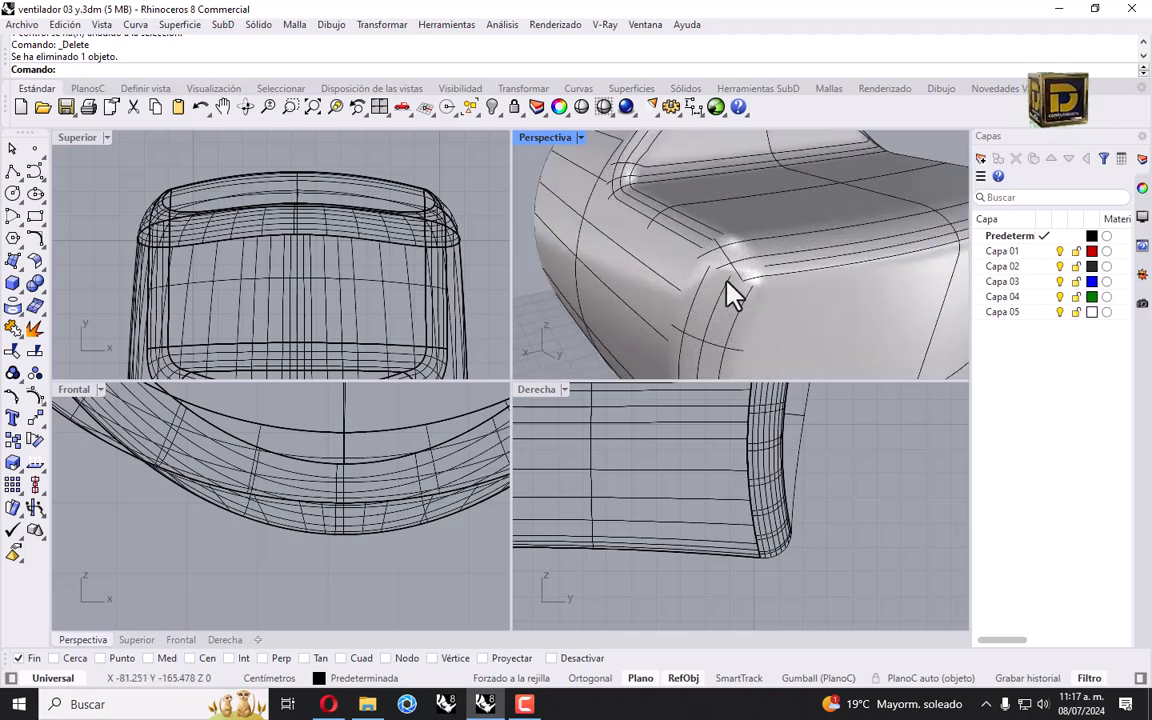
{"action": "left_click", "coordinate": [717, 321]}
{"action": "left_click", "coordinate": [522, 337]}
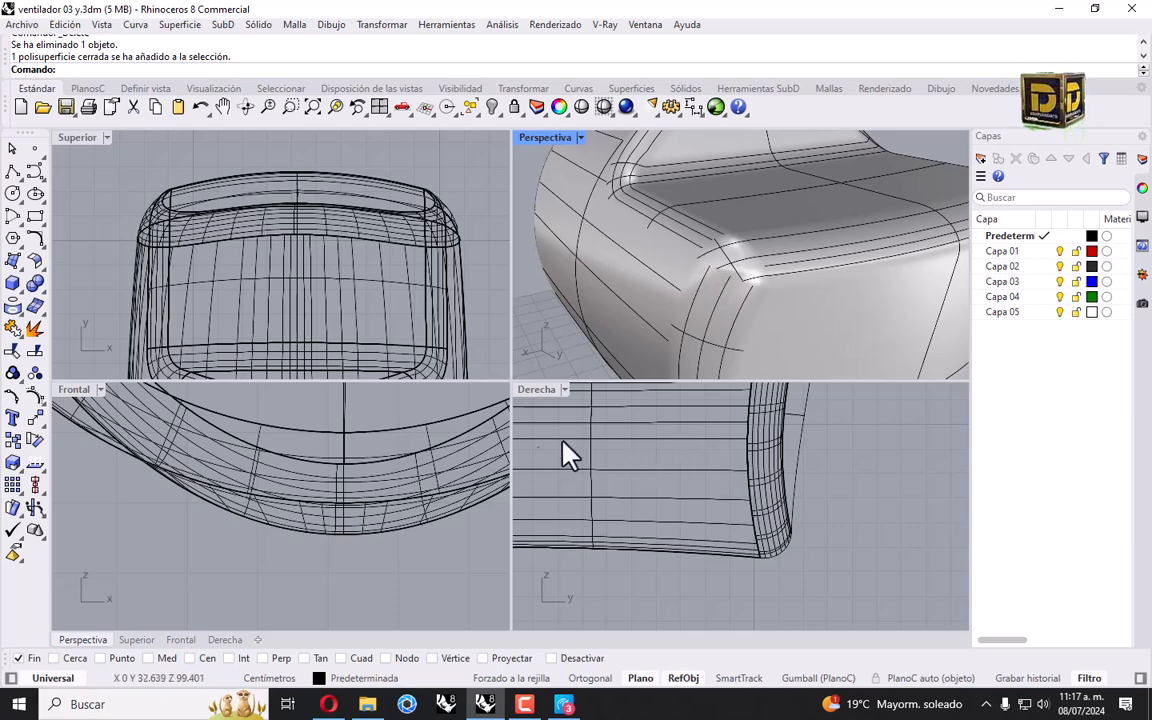
Step: Change the front viewport to the back view (Posterior)
{"action": "scroll", "coordinate": [216, 540], "scroll_direction": "down", "scroll_amount": 5}
{"action": "left_click", "coordinate": [100, 390]}
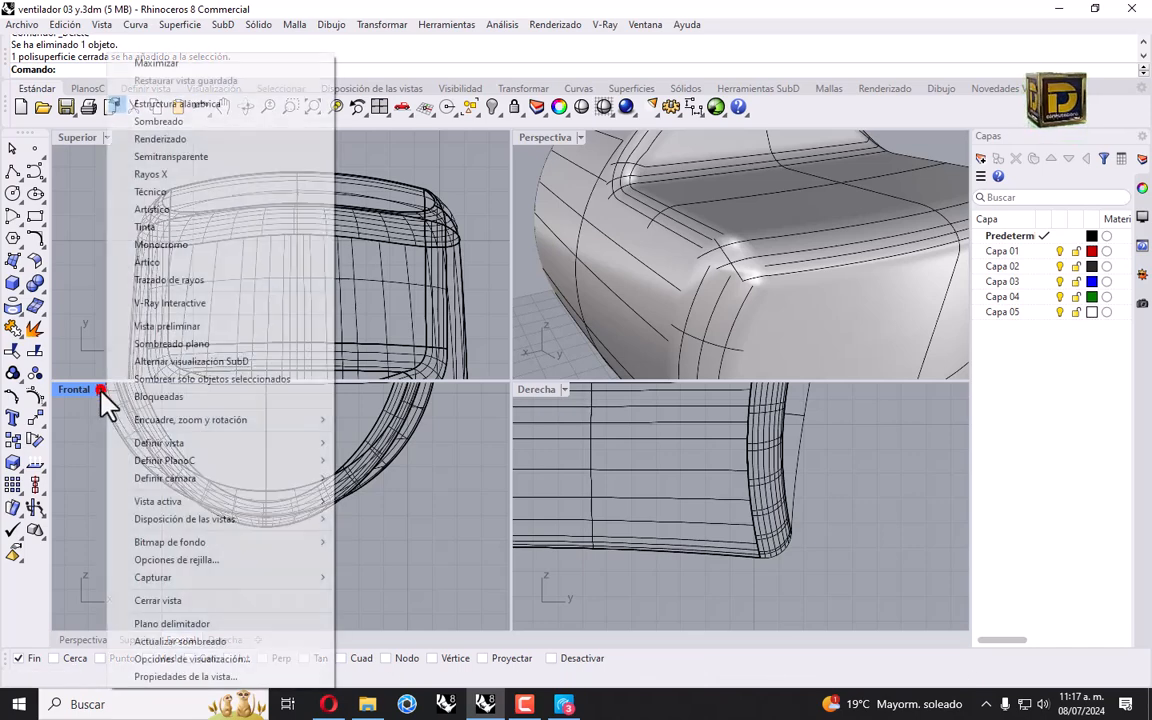
{"action": "left_click", "coordinate": [203, 442]}
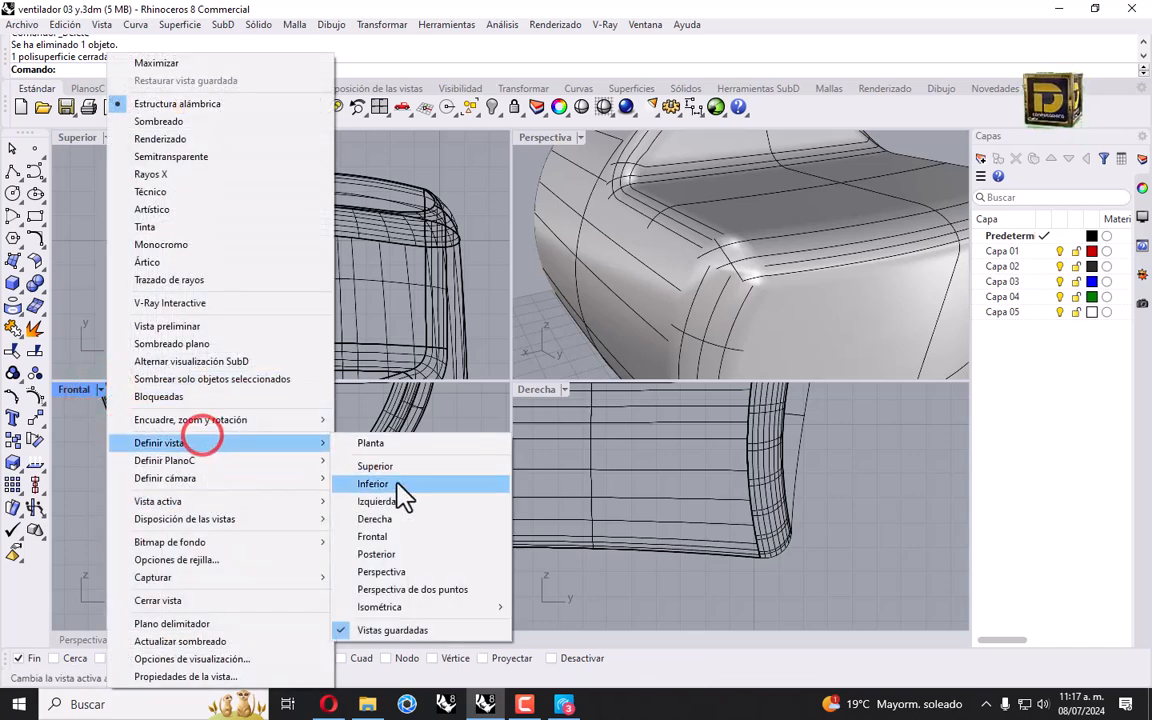
{"action": "left_click", "coordinate": [380, 554]}
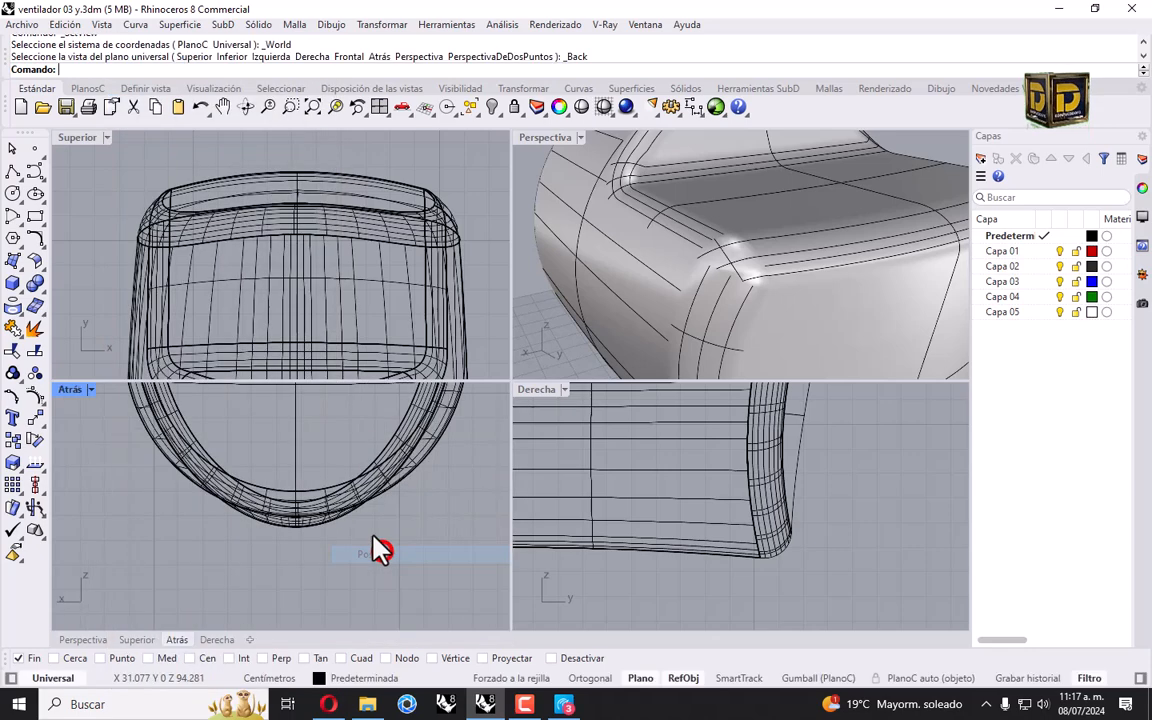
{"action": "left_click", "coordinate": [88, 389]}
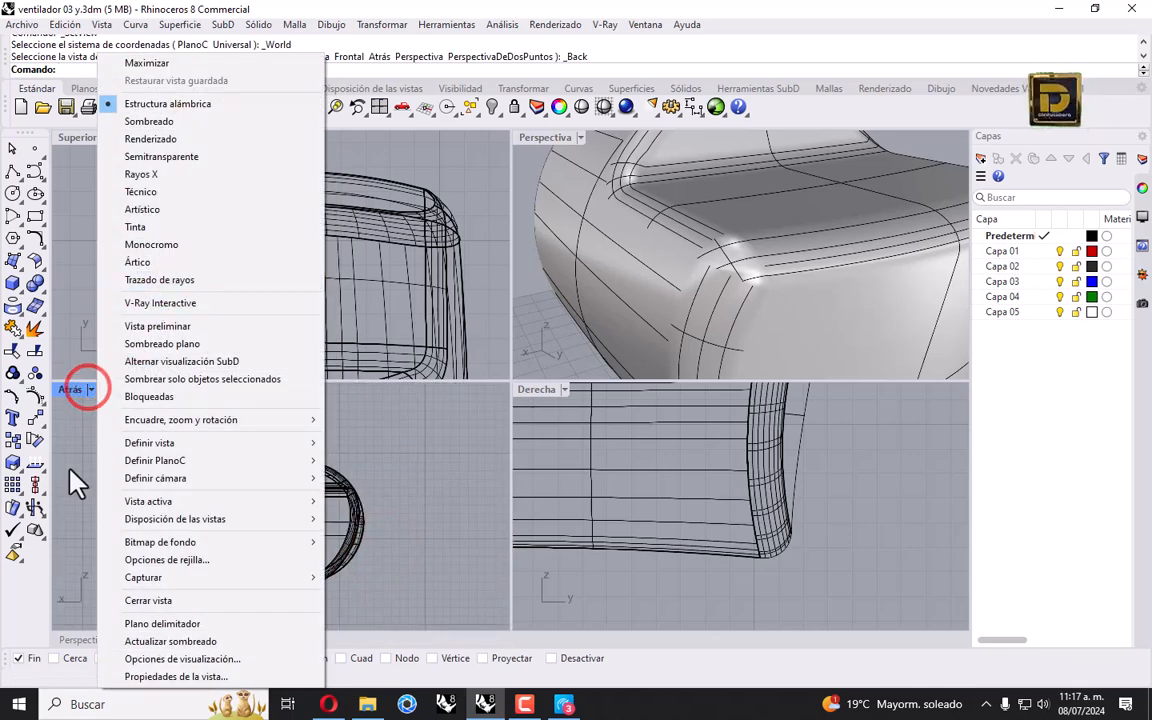
{"action": "left_click", "coordinate": [69, 469]}
Step: Draw a horizontal 3.8 cm polyline in the back view, just below the notch edge and left of the centre line
{"action": "scroll", "coordinate": [268, 512], "scroll_direction": "up", "scroll_amount": 6}
{"action": "left_click", "coordinate": [13, 172]}
{"action": "scroll", "coordinate": [257, 476], "scroll_direction": "up", "scroll_amount": 4}
{"action": "left_click", "coordinate": [244, 507]}
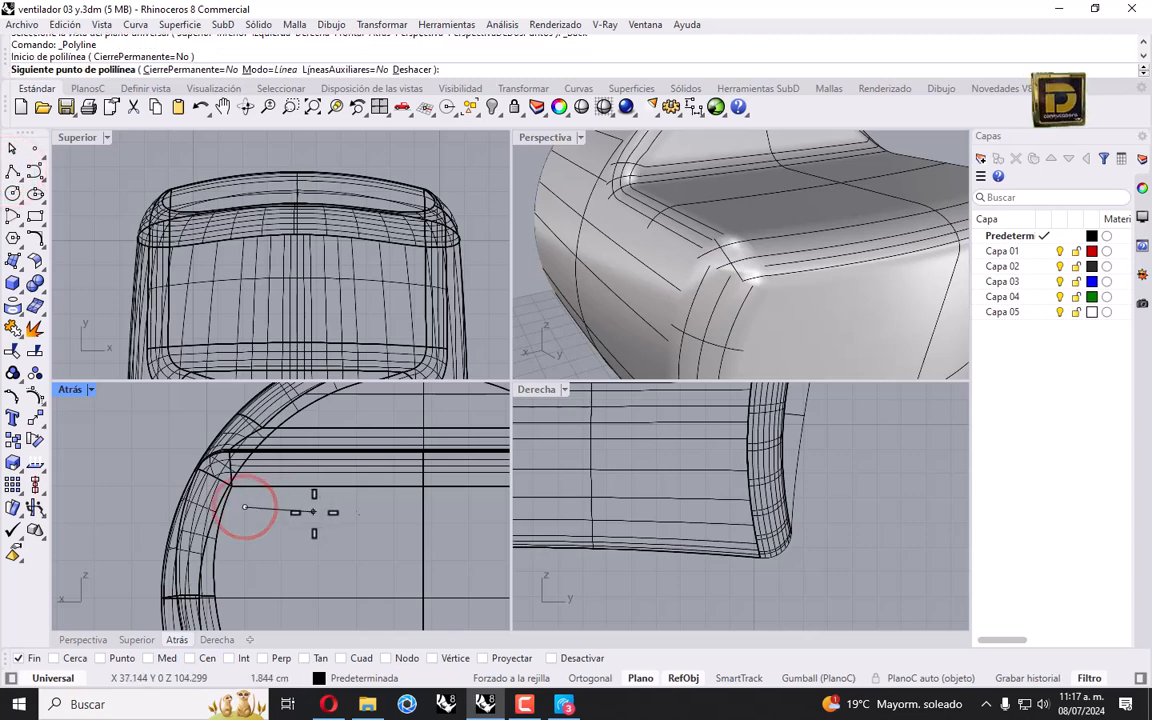
{"action": "key", "text": "Return"}
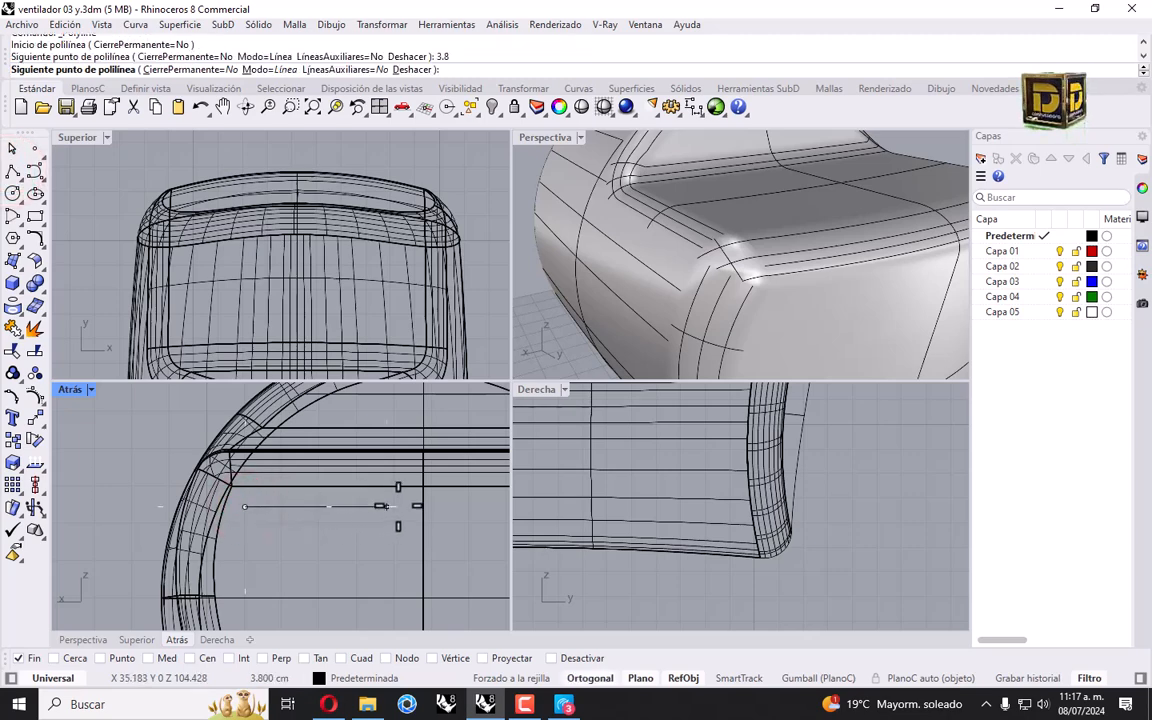
{"action": "left_click", "coordinate": [398, 506], "text": "shift"}
{"action": "right_click", "coordinate": [397, 506]}
Step: Copy the horizontal line 0.4 cm straight down
{"action": "left_click", "coordinate": [374, 507]}
{"action": "left_click", "coordinate": [13, 439]}
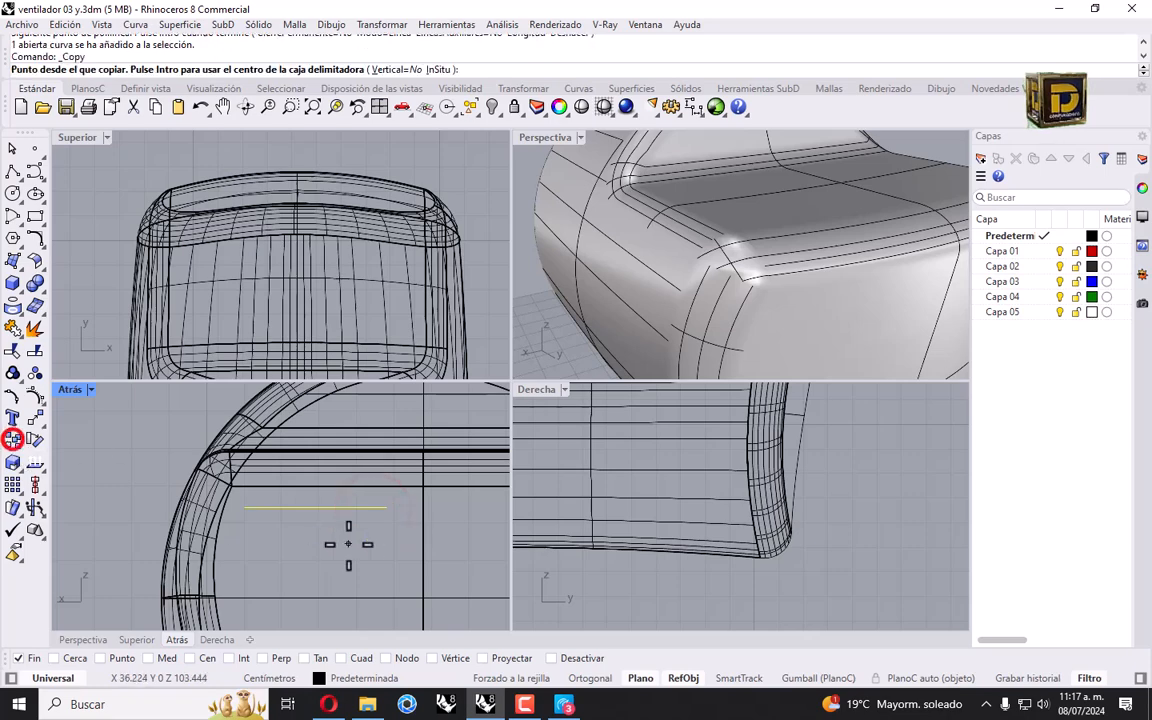
{"action": "type", "text": ".4"}
{"action": "key", "text": "Return"}
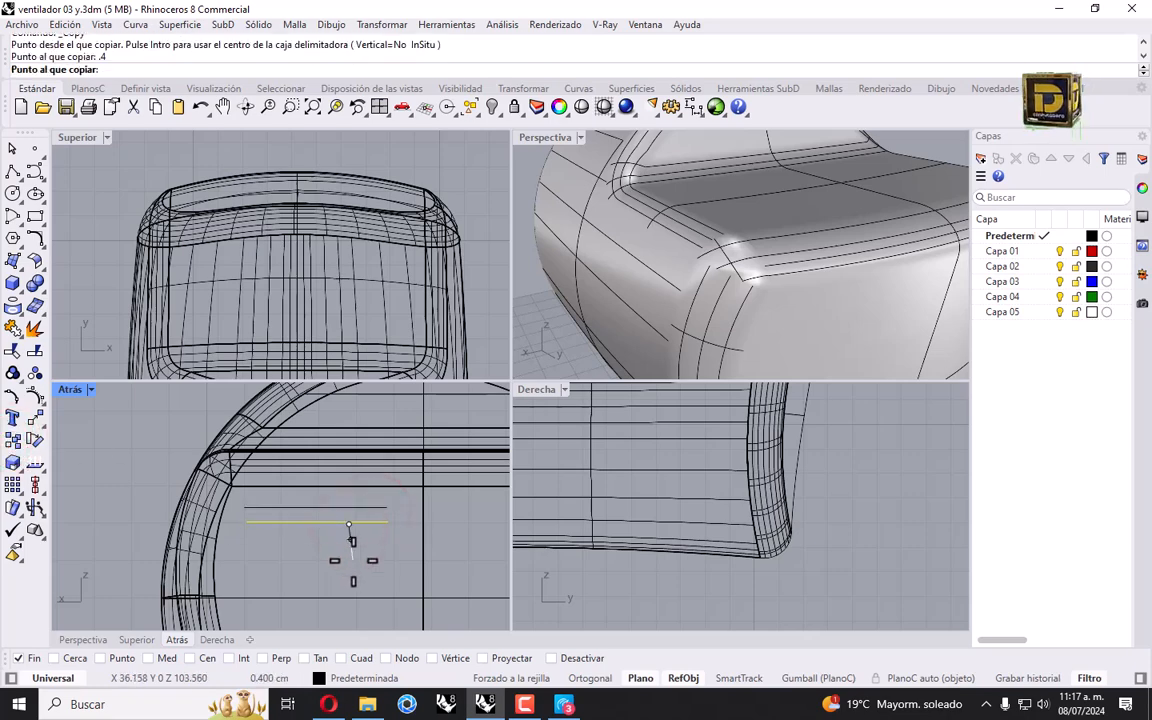
{"action": "left_click", "coordinate": [350, 560]}
{"action": "right_click", "coordinate": [349, 559]}
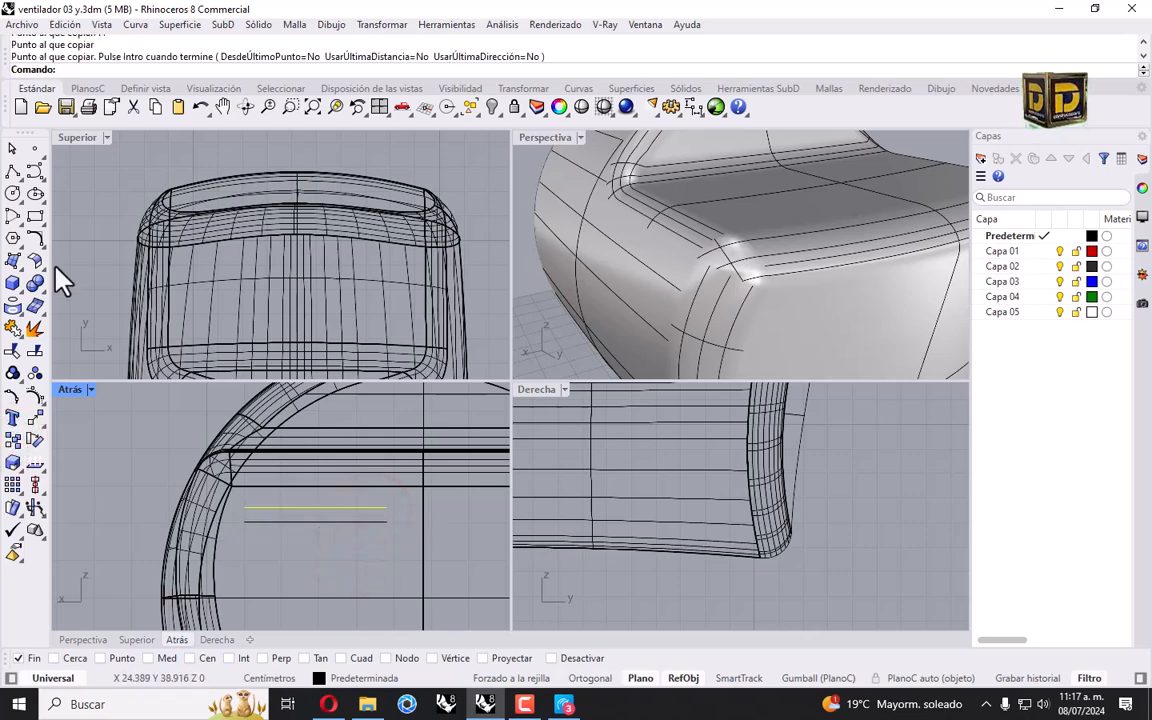
Step: Connect the right ends of the two parallel lines with an Arc Blend
{"action": "left_click", "coordinate": [40, 242]}
{"action": "left_click", "coordinate": [84, 480]}
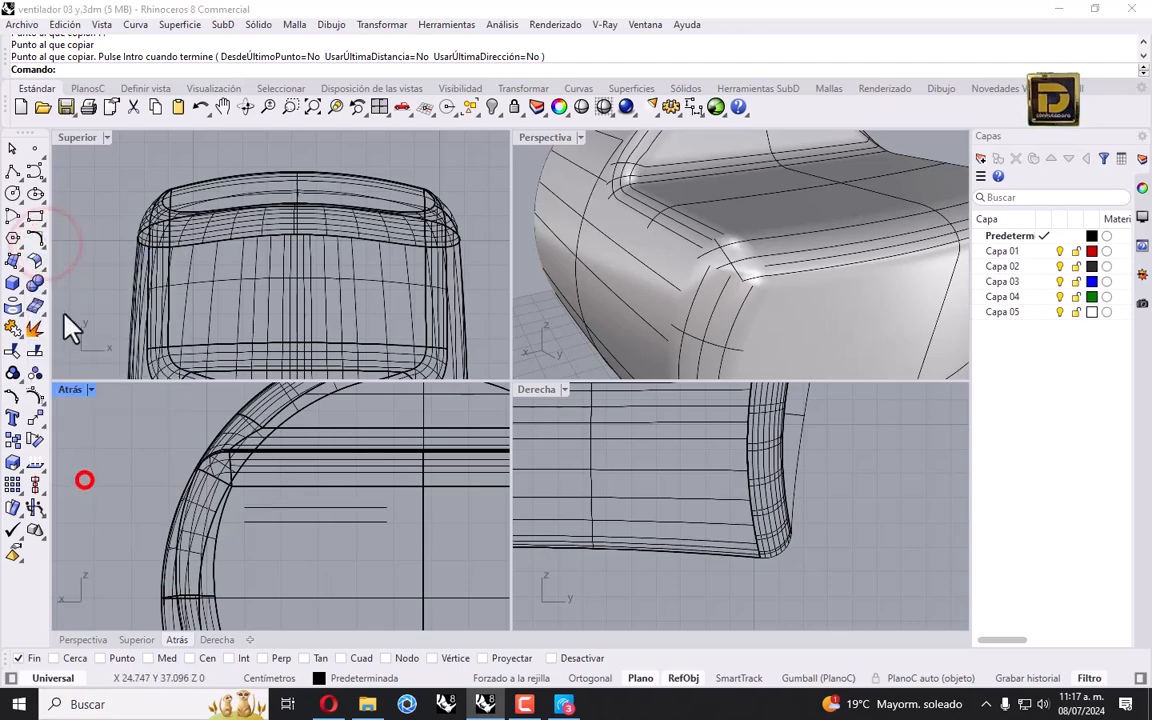
{"action": "left_click", "coordinate": [40, 246]}
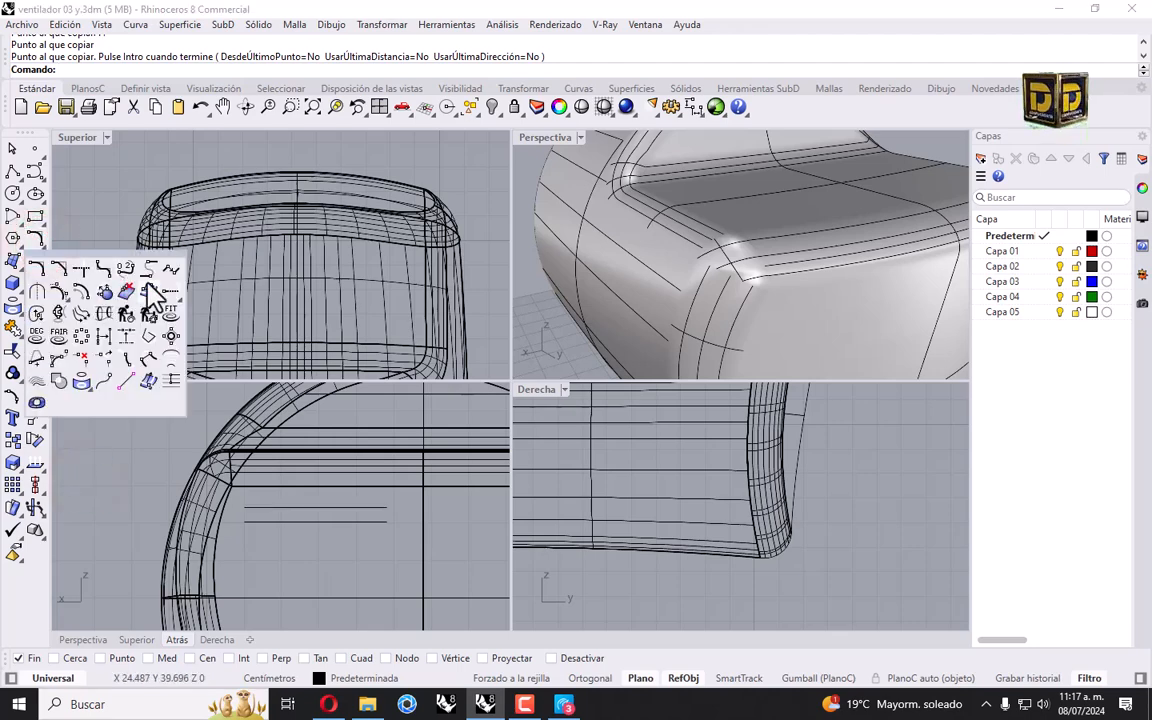
{"action": "left_click", "coordinate": [152, 268]}
{"action": "scroll", "coordinate": [398, 527], "scroll_direction": "up", "scroll_amount": 4}
{"action": "left_click", "coordinate": [368, 501]}
{"action": "left_click", "coordinate": [369, 524]}
{"action": "key", "text": "Return"}
Step: Connect the left ends of the two parallel lines with another Arc Blend
{"action": "key", "text": "Return"}
{"action": "left_click", "coordinate": [118, 501]}
{"action": "left_click", "coordinate": [121, 533]}
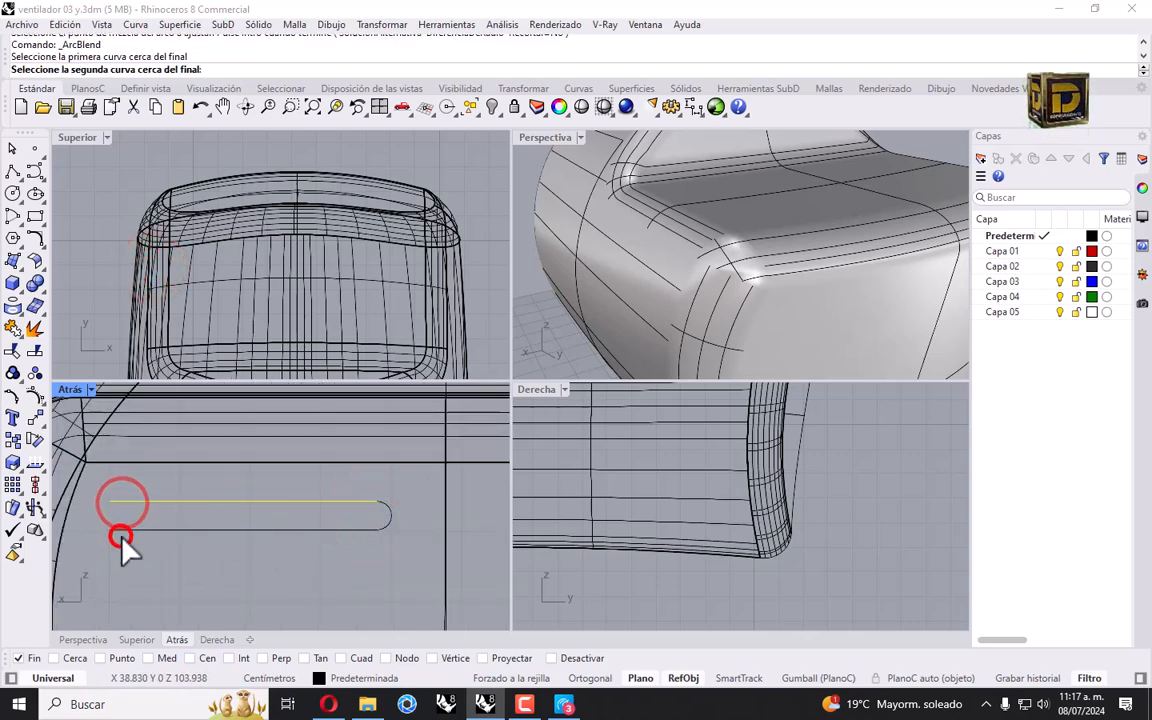
{"action": "left_click", "coordinate": [118, 531]}
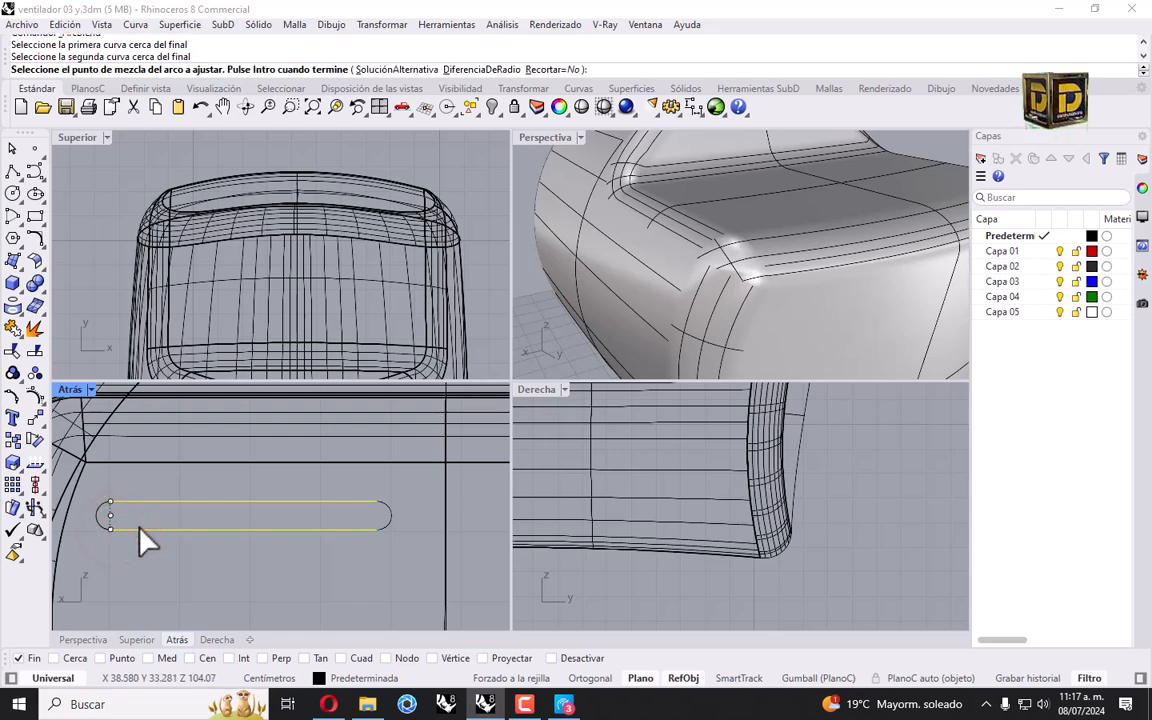
{"action": "key", "text": "Return"}
Step: Join the two lines and two end arcs into one closed slot curve
{"action": "scroll", "coordinate": [288, 527], "scroll_direction": "down", "scroll_amount": 2}
{"action": "left_click_drag", "start_coordinate": [125, 494], "coordinate": [390, 553]}
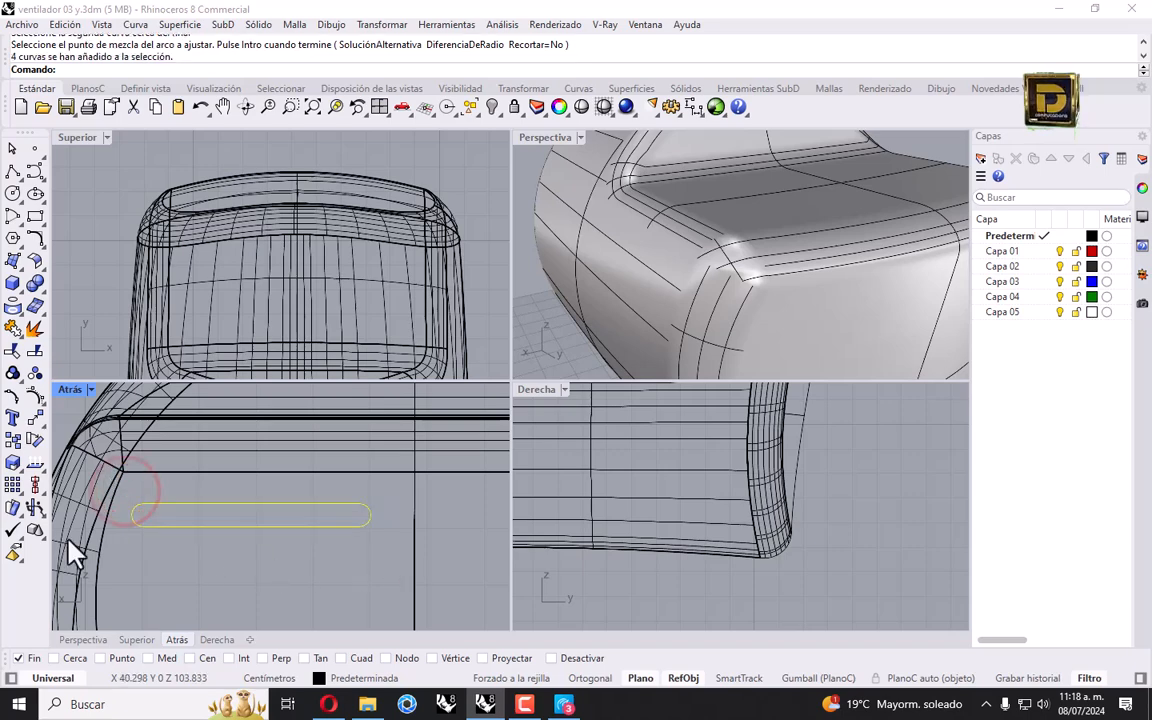
{"action": "left_click", "coordinate": [14, 326]}
Step: Copy the closed slot straight down ten times, about 0.7 cm apart, to form a column of eleven slots in the back view
{"action": "double_click", "coordinate": [72, 389]}
{"action": "scroll", "coordinate": [530, 362], "scroll_direction": "down", "scroll_amount": 10}
{"action": "right_click_drag", "start_coordinate": [562, 381], "coordinate": [507, 290]}
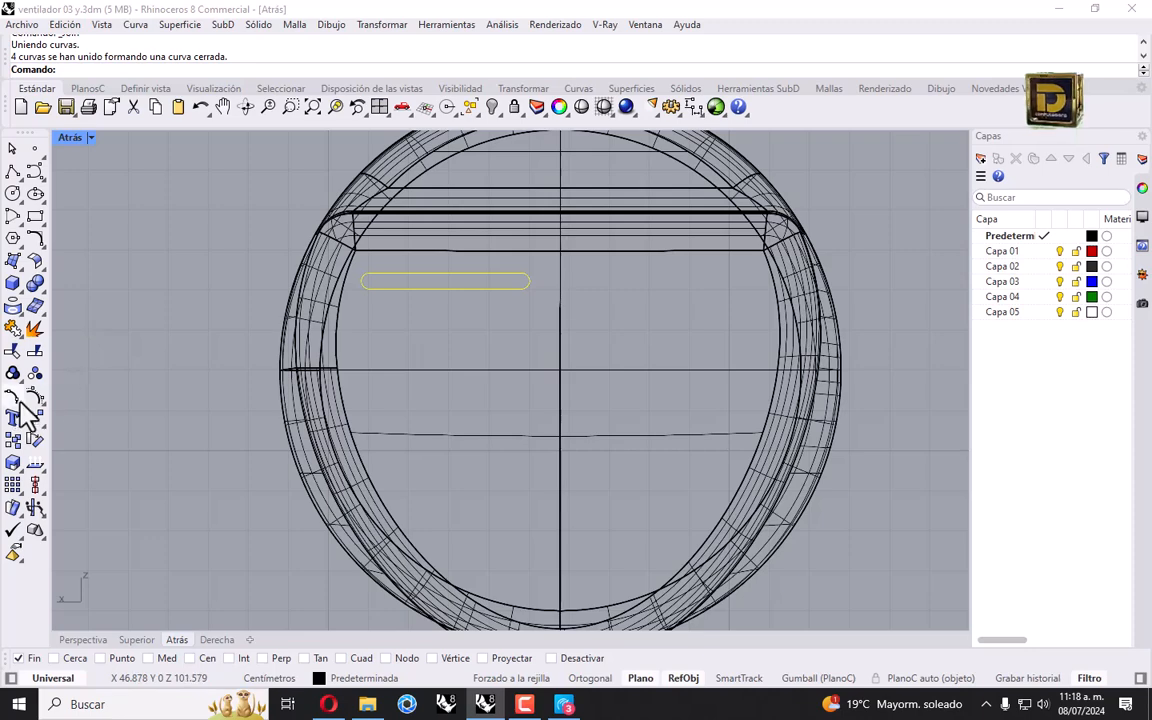
{"action": "left_click", "coordinate": [29, 448]}
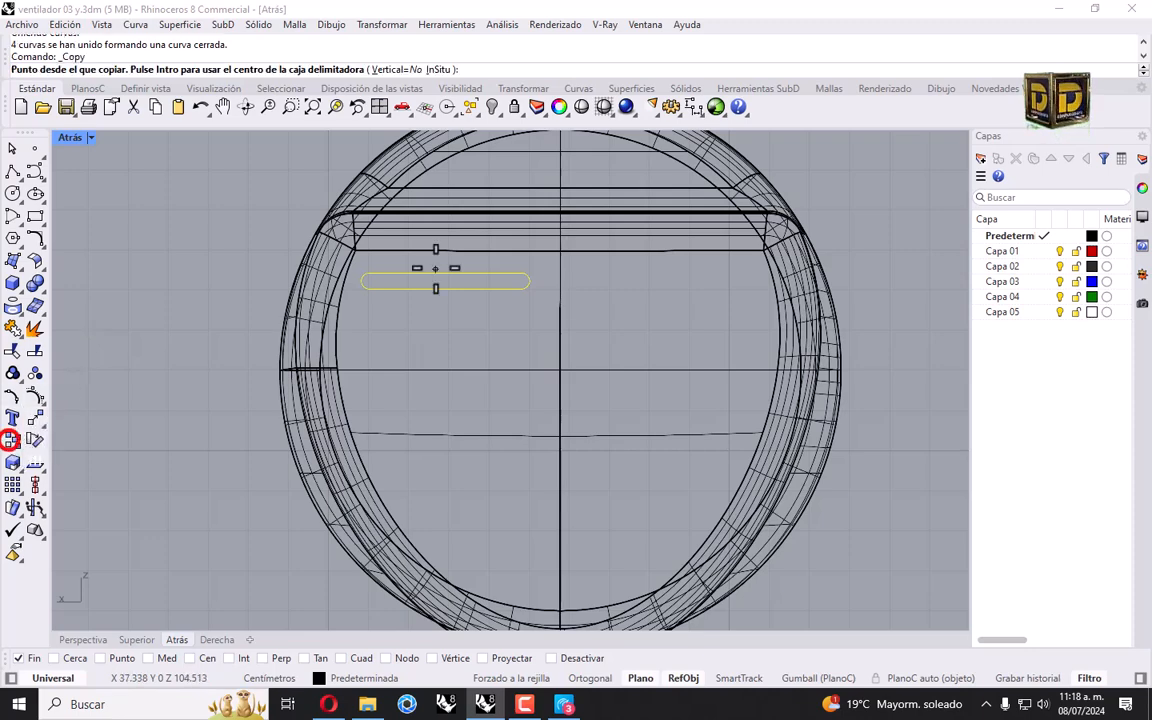
{"action": "scroll", "coordinate": [432, 301], "scroll_direction": "up", "scroll_amount": 3}
{"action": "left_click", "coordinate": [436, 291]}
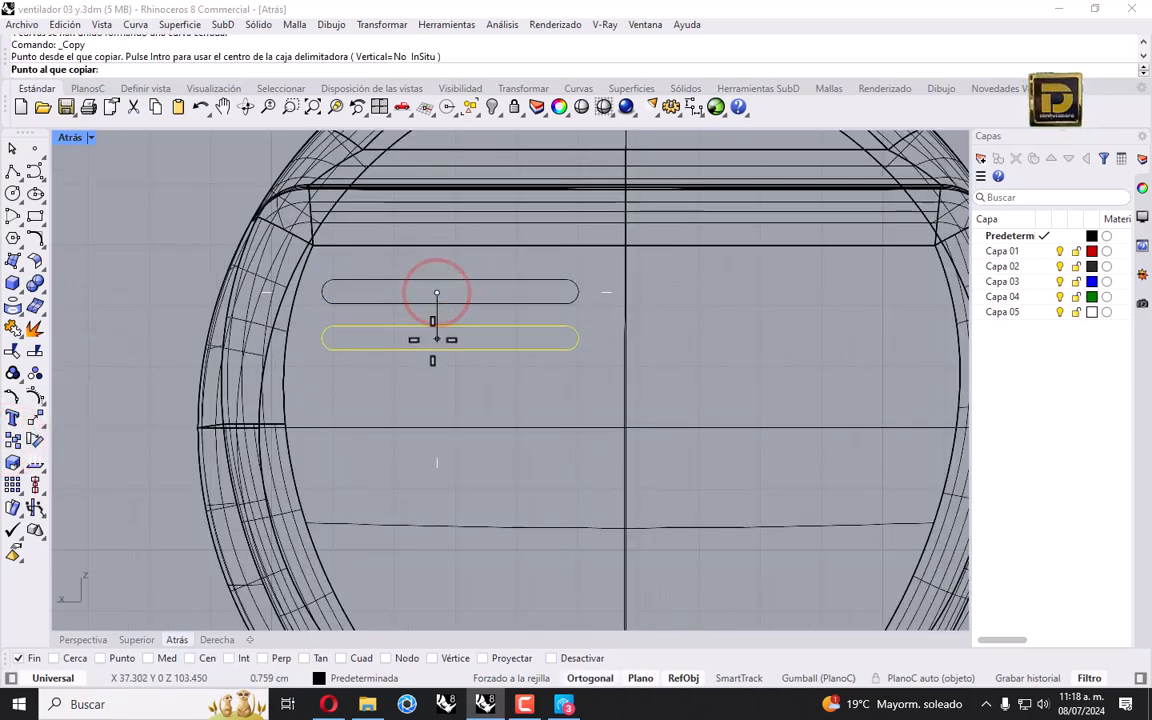
{"action": "left_click", "coordinate": [432, 334]}
{"action": "left_click", "coordinate": [426, 376]}
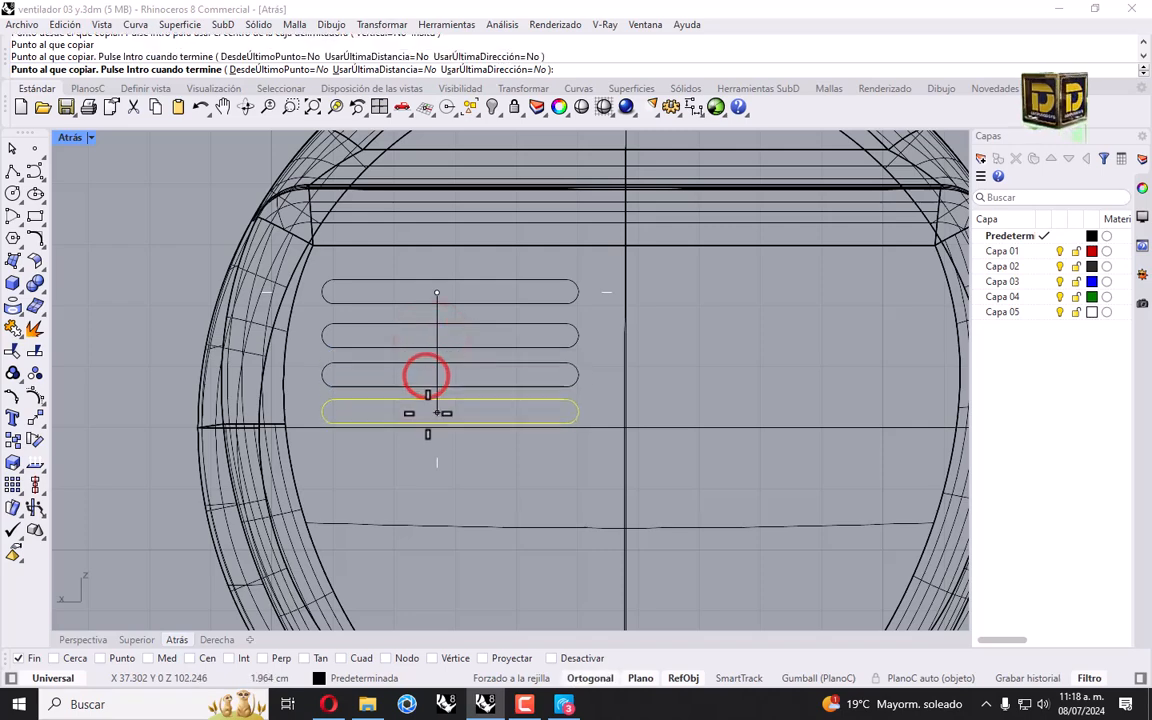
{"action": "left_click", "coordinate": [427, 414]}
{"action": "right_click_drag", "start_coordinate": [430, 444], "coordinate": [426, 355]}
{"action": "left_click", "coordinate": [420, 369]}
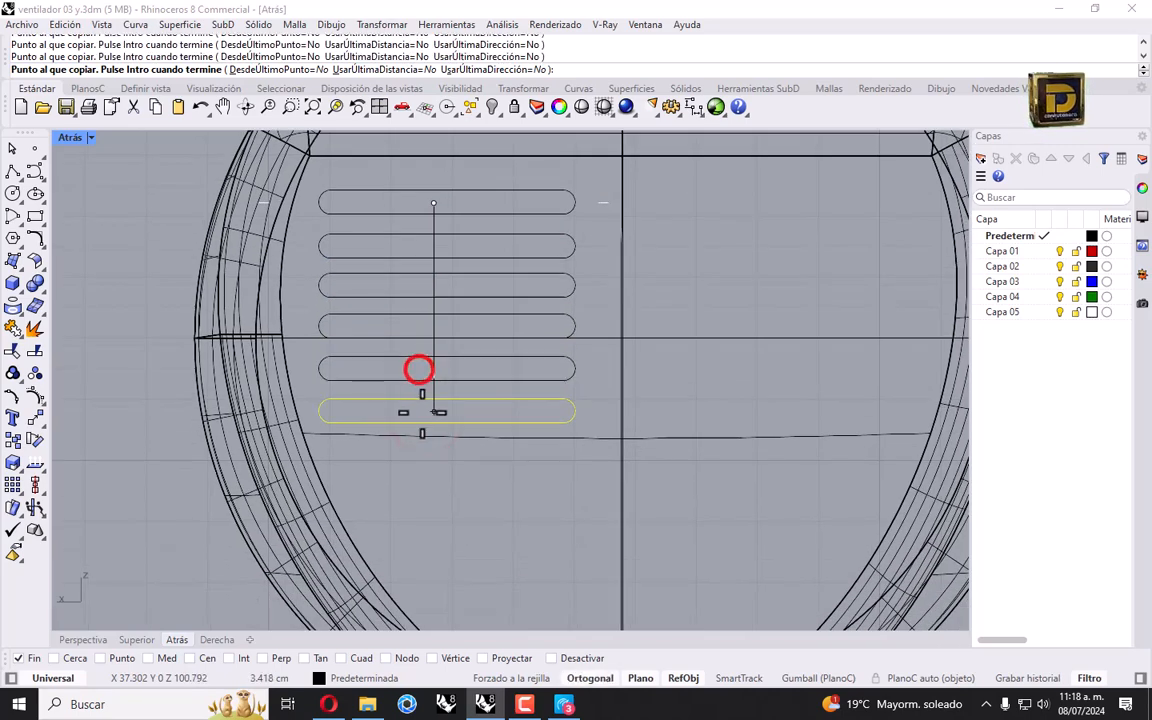
{"action": "right_click_drag", "start_coordinate": [421, 418], "coordinate": [418, 371]}
{"action": "left_click", "coordinate": [409, 357]}
{"action": "left_click", "coordinate": [409, 405]}
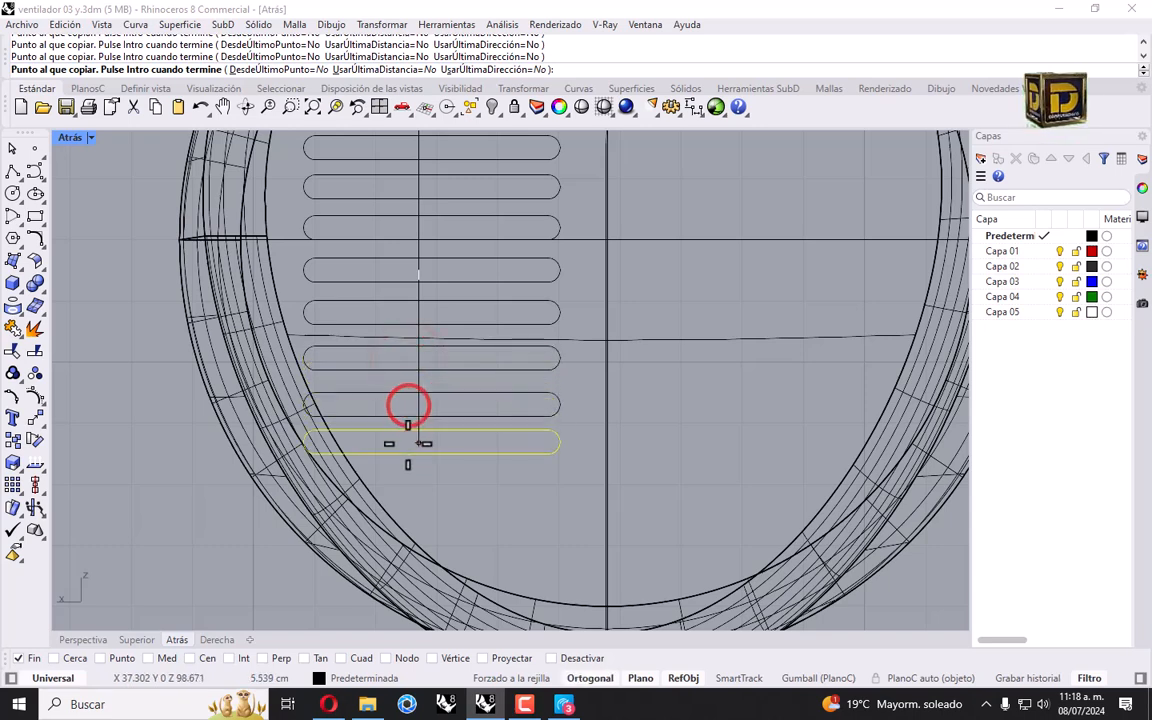
{"action": "left_click", "coordinate": [405, 452]}
{"action": "left_click", "coordinate": [403, 497]}
{"action": "left_click", "coordinate": [402, 541]}
{"action": "key", "text": "Return"}
Step: Shorten the eighth slot from the top to about 0.9 of its length with Scale1D, based at its inner end
{"action": "right_click_drag", "start_coordinate": [521, 313], "coordinate": [469, 350]}
{"action": "scroll", "coordinate": [432, 412], "scroll_direction": "down", "scroll_amount": 2}
{"action": "left_click", "coordinate": [456, 449]}
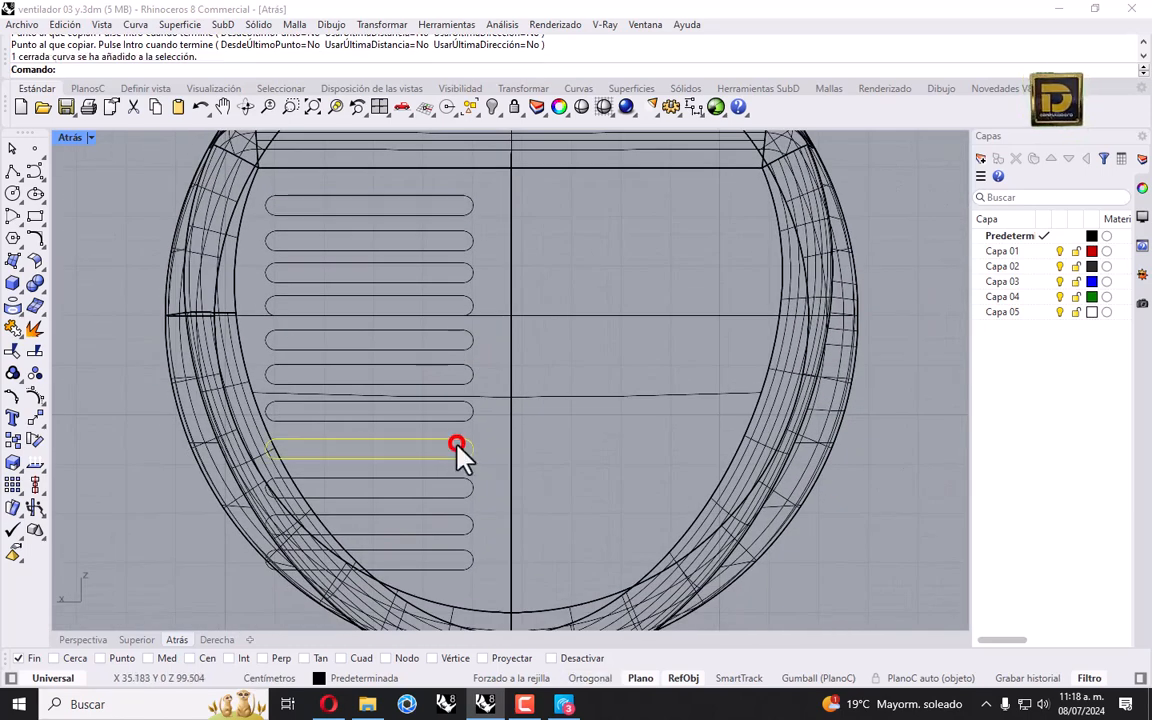
{"action": "left_click", "coordinate": [370, 27]}
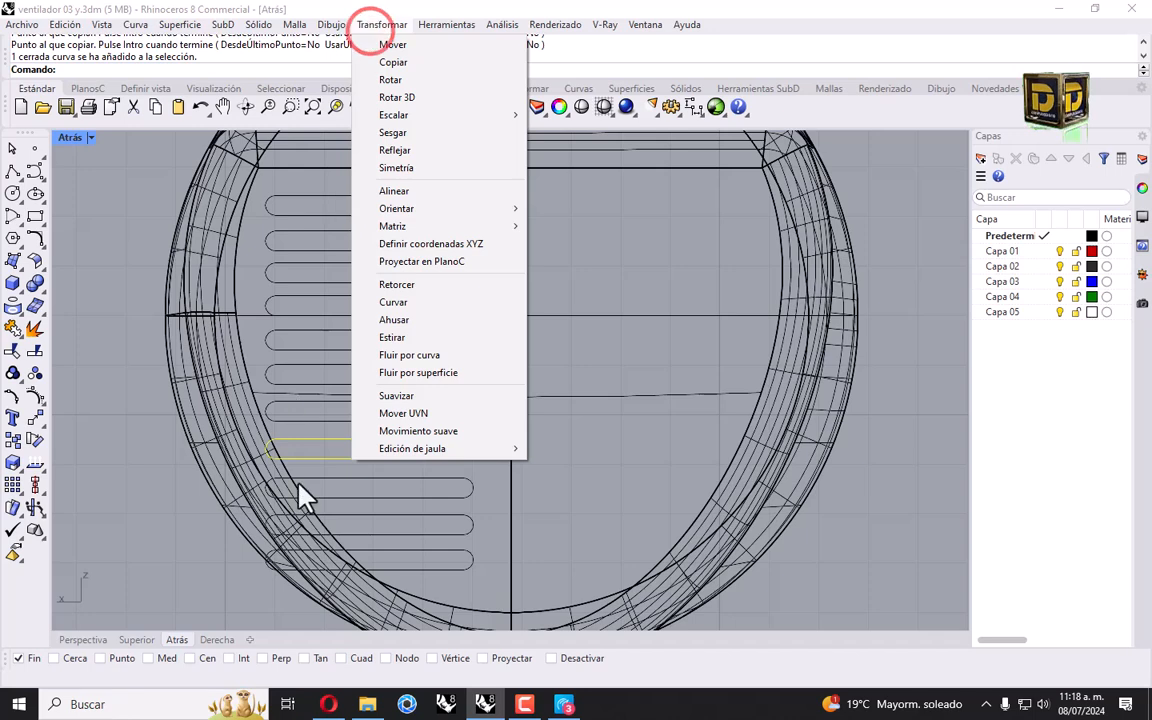
{"action": "left_click", "coordinate": [429, 117]}
{"action": "left_click", "coordinate": [571, 150]}
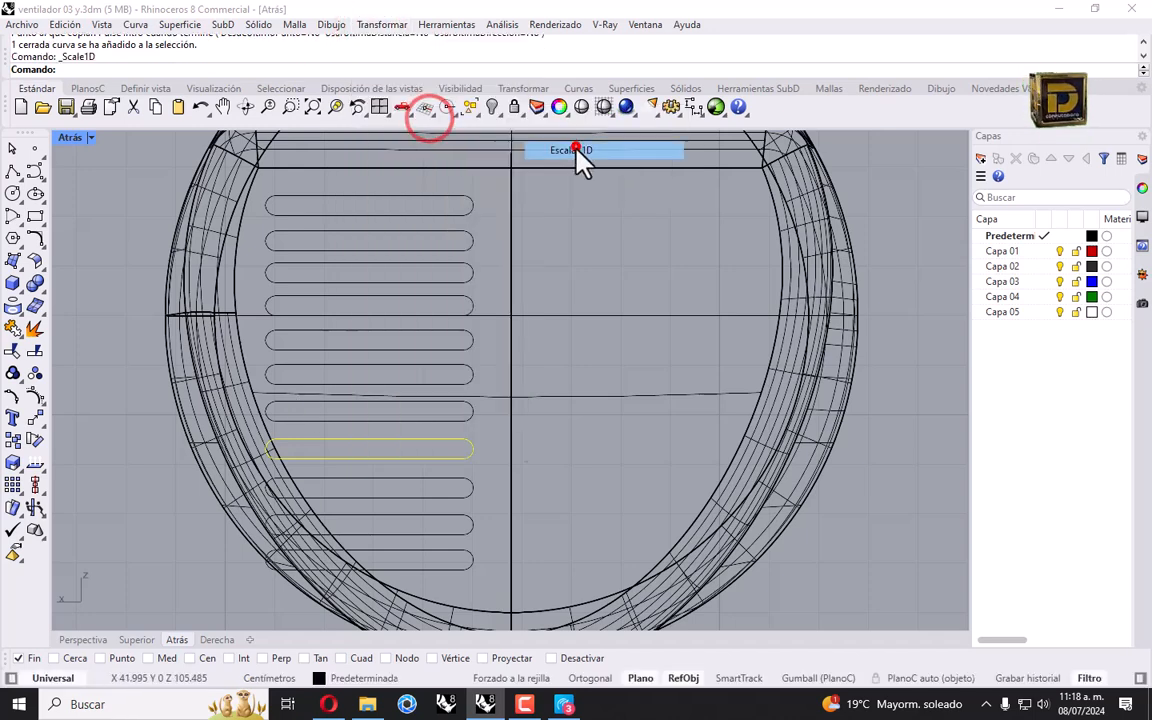
{"action": "left_click", "coordinate": [474, 448]}
{"action": "left_click", "coordinate": [116, 458]}
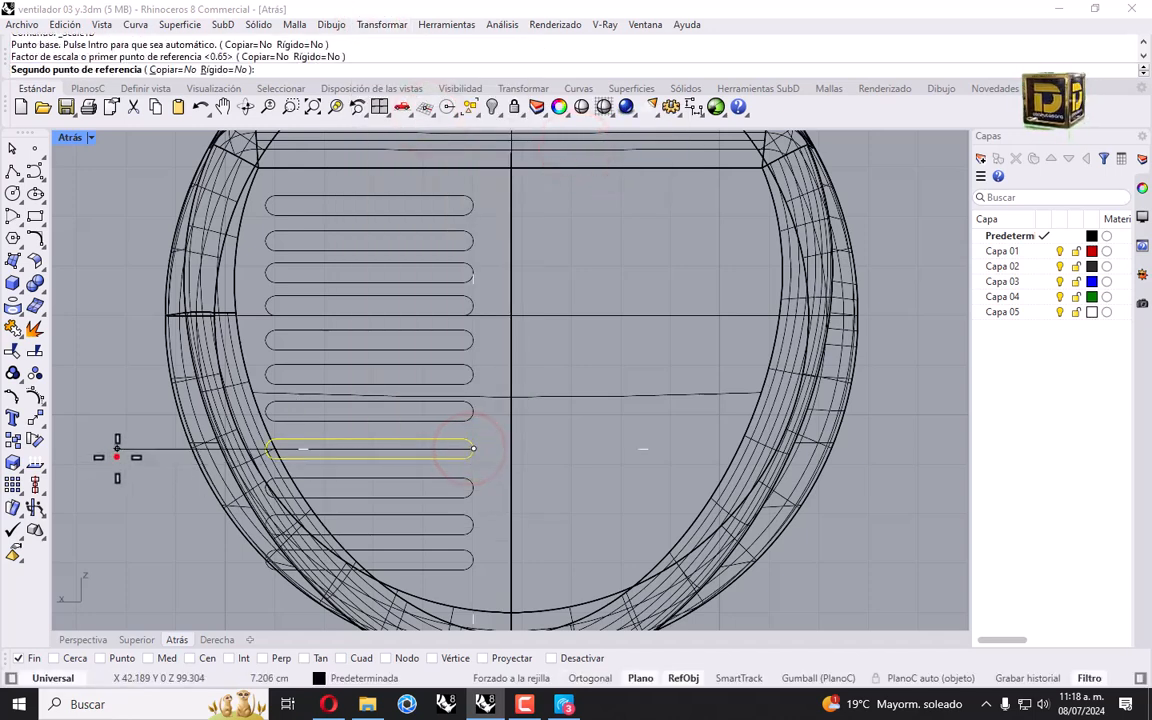
{"action": "left_click", "coordinate": [152, 458]}
Step: Shorten the ninth slot to about 0.79 of its length with Scale1D, keeping its inner end fixed
{"action": "left_click", "coordinate": [383, 487]}
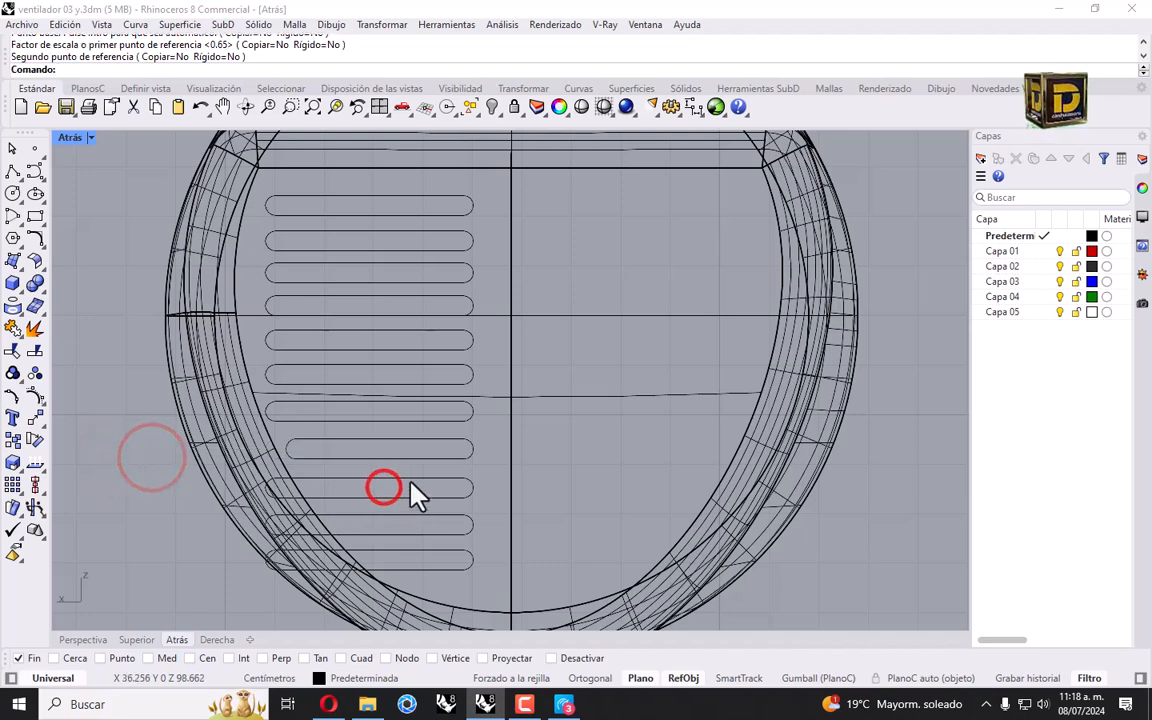
{"action": "key", "text": "Return"}
{"action": "left_click", "coordinate": [474, 487]}
{"action": "left_click", "coordinate": [72, 494]}
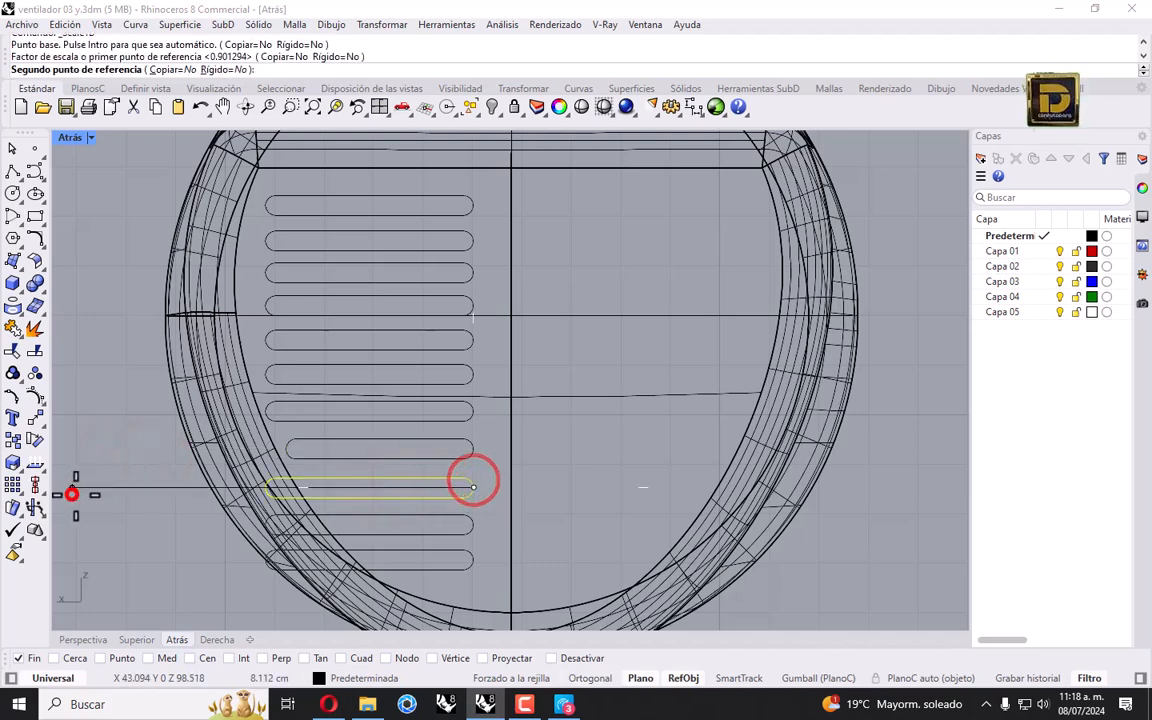
{"action": "left_click", "coordinate": [155, 497]}
Step: Shorten the tenth slot to about 0.66 of its length with Scale1D from near its inner end, disabling object snaps
{"action": "left_click", "coordinate": [448, 535]}
{"action": "key", "text": "Return"}
{"action": "left_click", "coordinate": [487, 517]}
{"action": "left_click", "coordinate": [172, 518]}
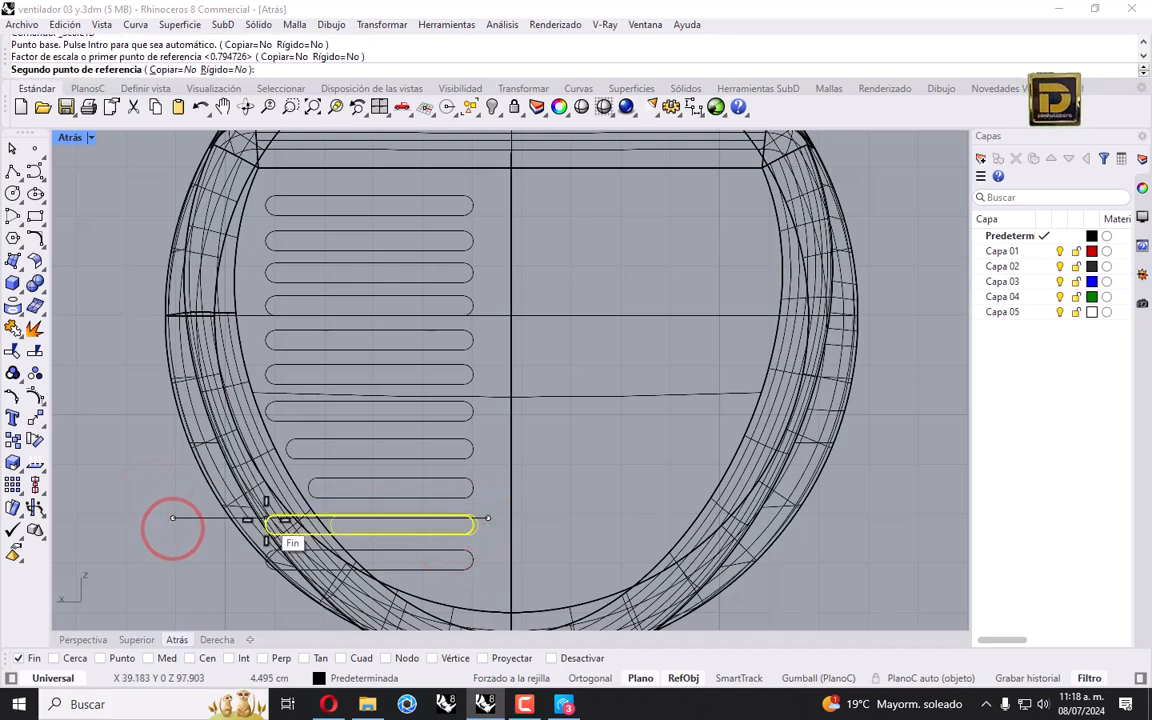
{"action": "left_click", "coordinate": [584, 658]}
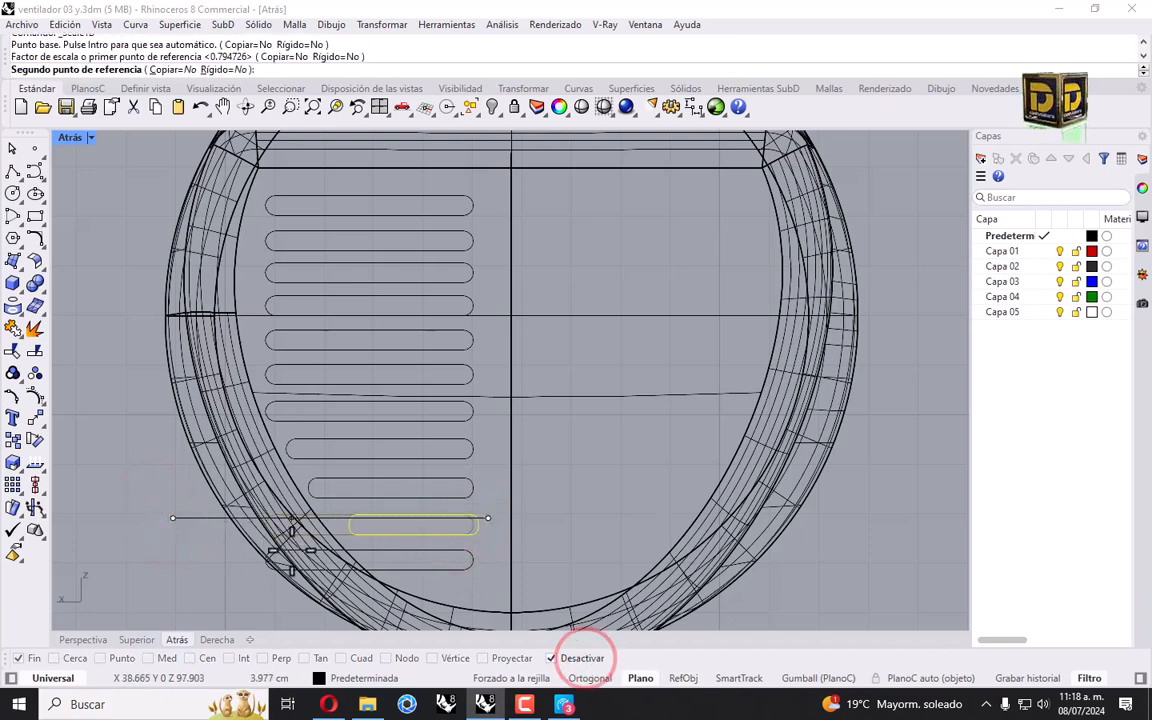
{"action": "left_click", "coordinate": [280, 545]}
Step: Shorten the bottom slot to about 0.49 of its length with Scale1D from its inner end
{"action": "left_click", "coordinate": [419, 550]}
{"action": "key", "text": "Return"}
{"action": "left_click", "coordinate": [470, 552]}
{"action": "left_click", "coordinate": [196, 551]}
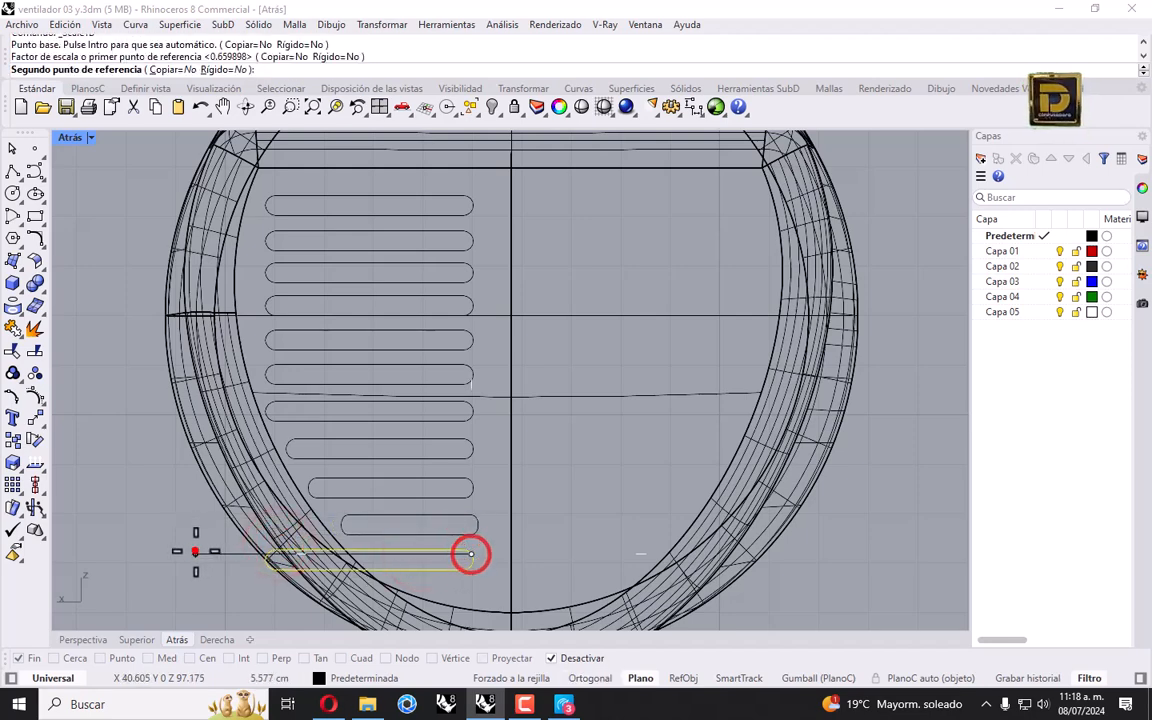
{"action": "left_click", "coordinate": [334, 545]}
Step: Shorten the seventh slot to about 0.94 of its length with Scale1D, based at its inner end
{"action": "scroll", "coordinate": [319, 540], "scroll_direction": "down", "scroll_amount": 4}
{"action": "scroll", "coordinate": [345, 425], "scroll_direction": "up", "scroll_amount": 5}
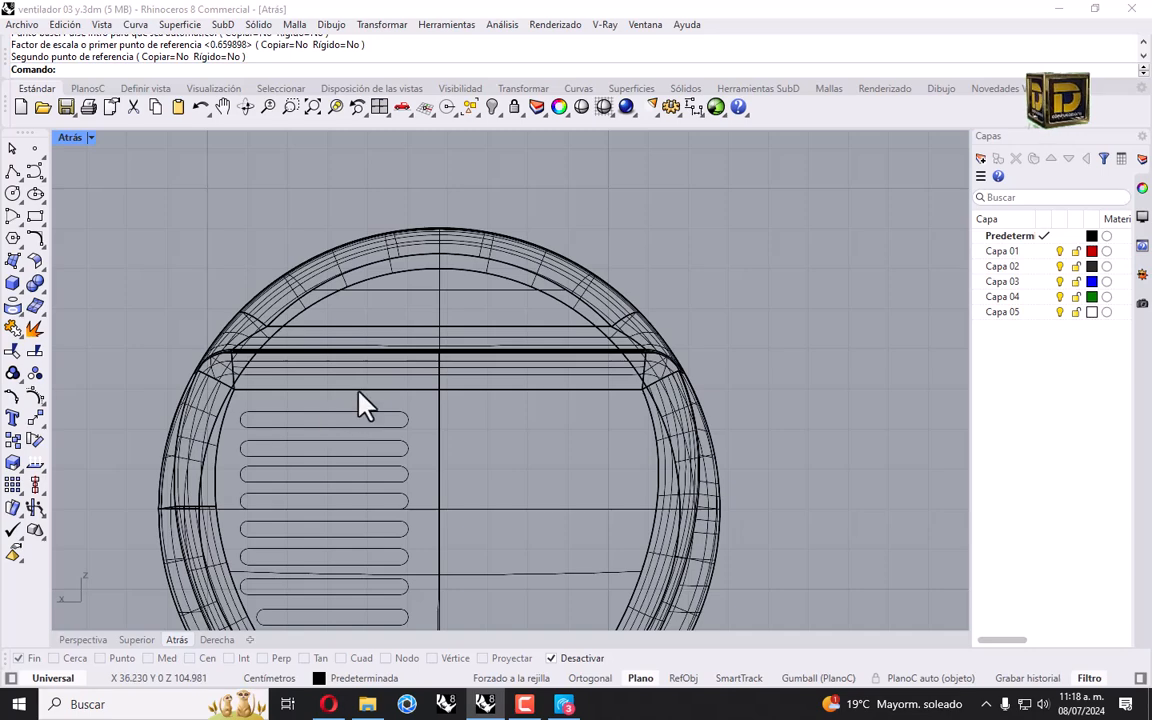
{"action": "scroll", "coordinate": [362, 407], "scroll_direction": "down", "scroll_amount": 4}
{"action": "left_click_drag", "start_coordinate": [227, 391], "coordinate": [411, 612]}
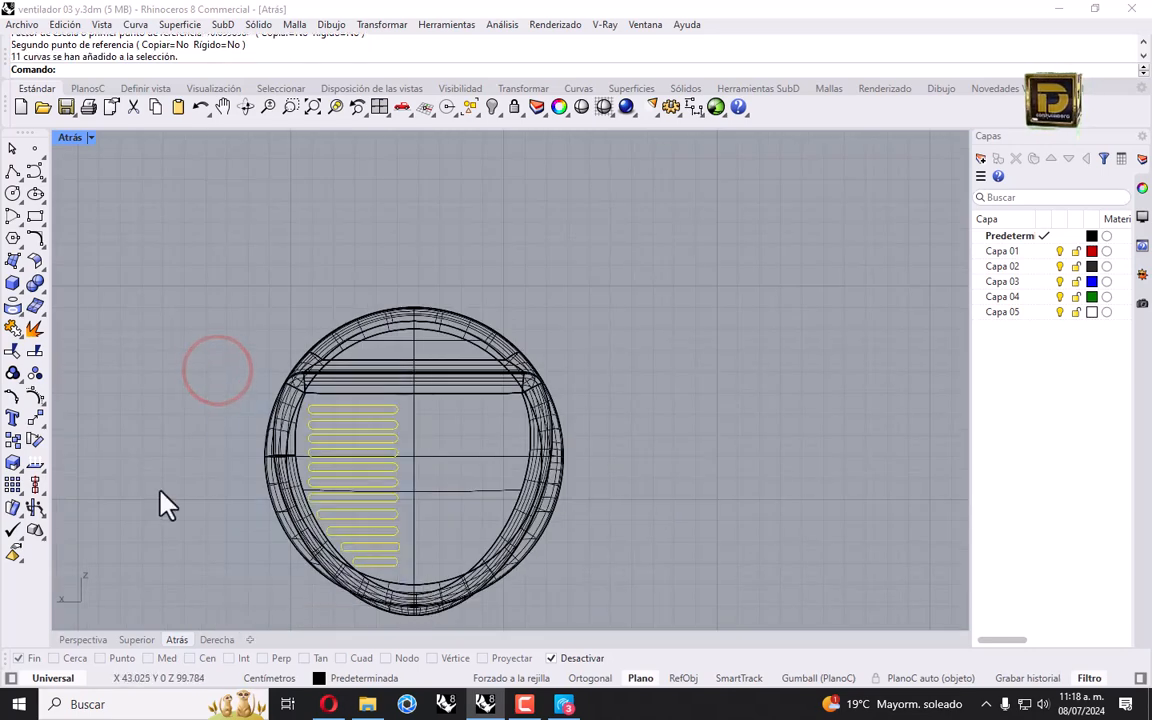
{"action": "left_click", "coordinate": [238, 533]}
{"action": "scroll", "coordinate": [315, 507], "scroll_direction": "up", "scroll_amount": 4}
{"action": "left_click", "coordinate": [327, 488]}
{"action": "right_click", "coordinate": [344, 490]}
{"action": "left_click", "coordinate": [479, 494]}
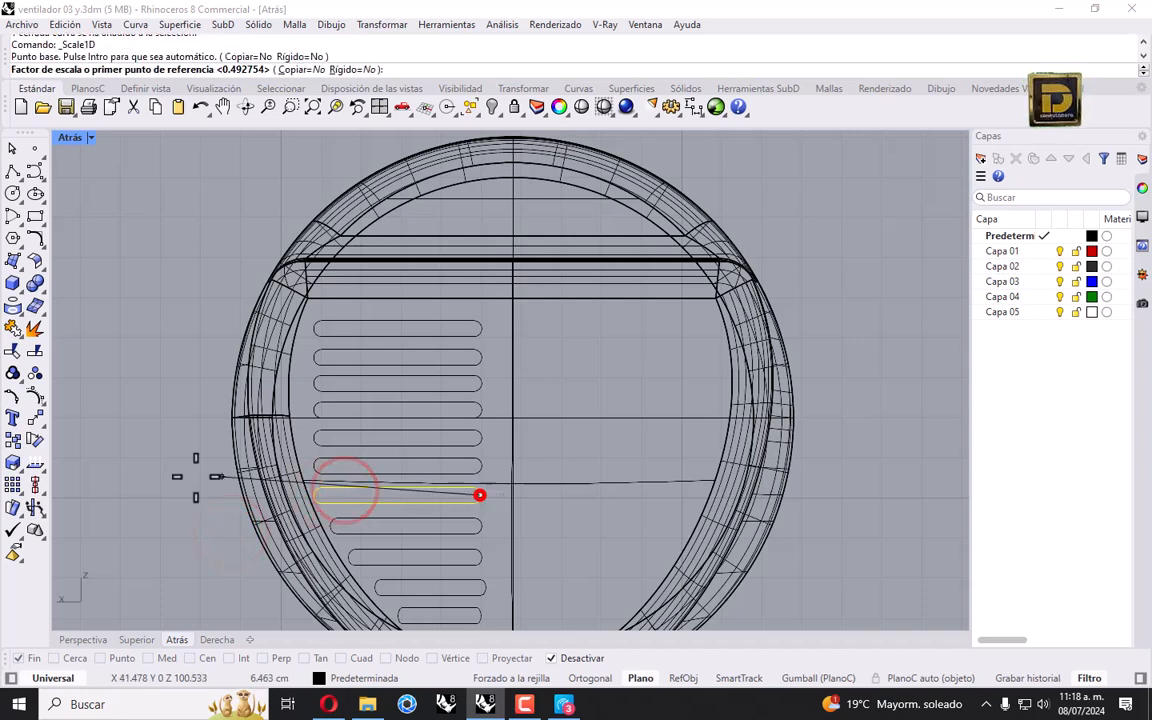
{"action": "left_click", "coordinate": [126, 491], "text": "shift"}
{"action": "left_click", "coordinate": [148, 493]}
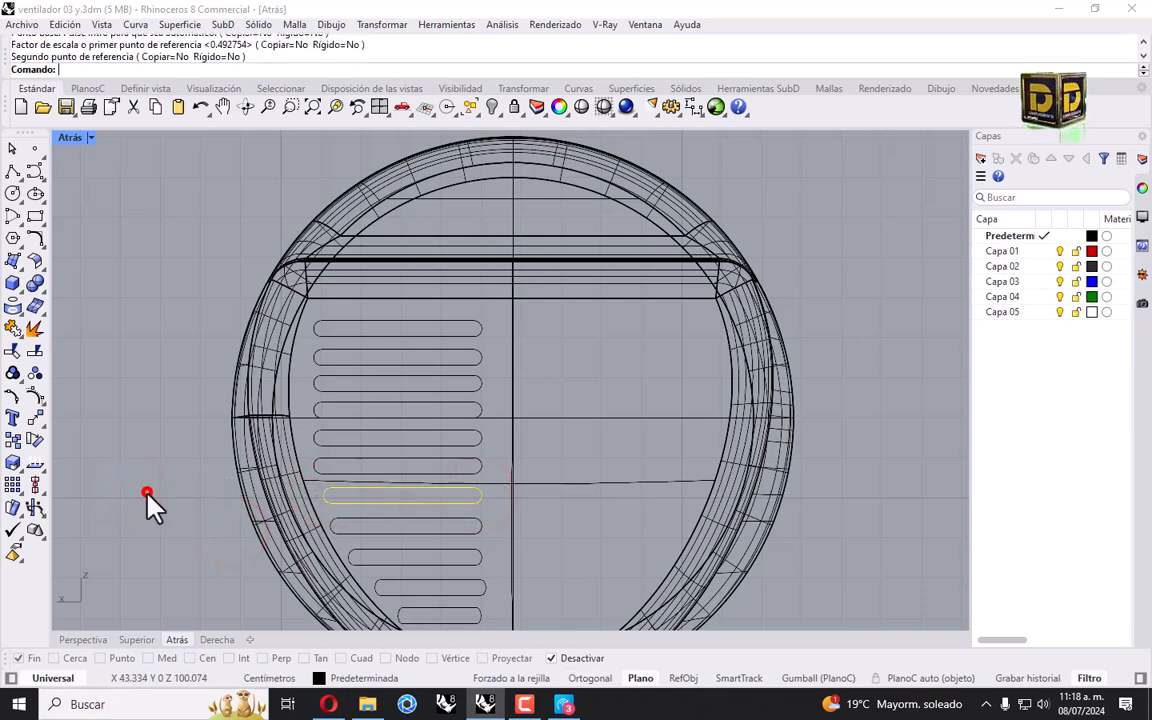
Step: Lengthen the seventh slot slightly toward the housing's edge with another Scale1D from its inner end
{"action": "left_click", "coordinate": [169, 257]}
{"action": "left_click", "coordinate": [355, 505]}
{"action": "right_click", "coordinate": [355, 506]}
{"action": "left_click", "coordinate": [471, 500]}
{"action": "left_click", "coordinate": [313, 501], "text": "shift"}
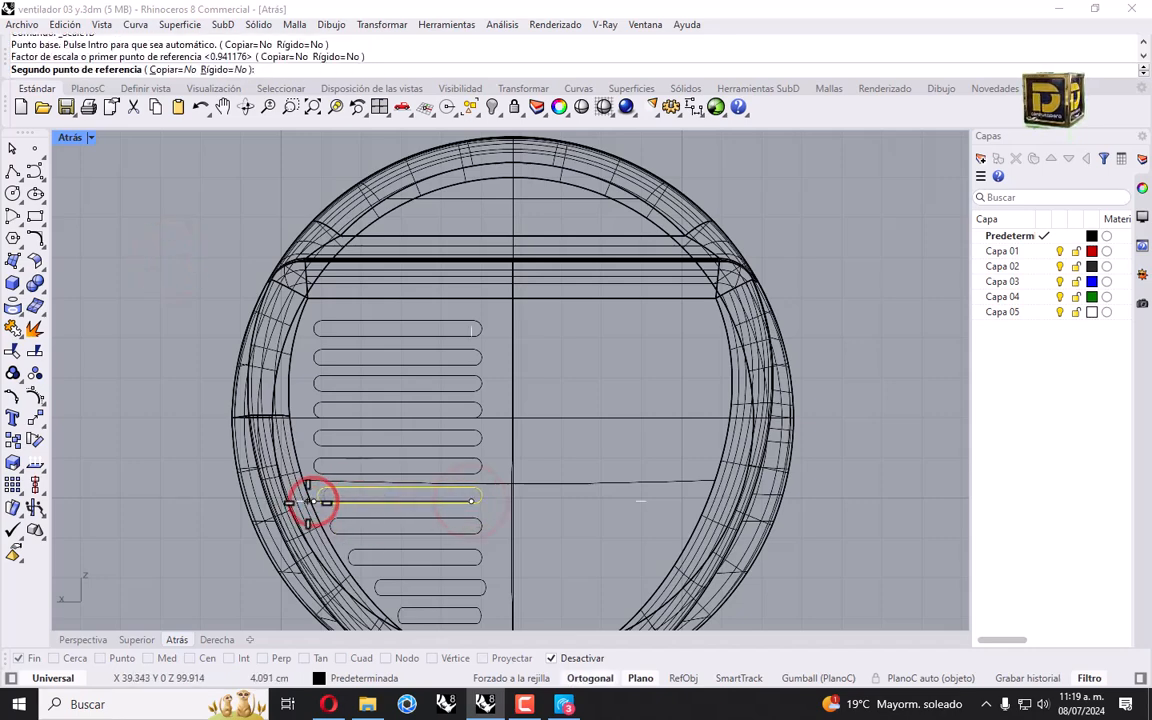
{"action": "scroll", "coordinate": [312, 501], "scroll_direction": "up", "scroll_amount": 3}
{"action": "left_click", "coordinate": [309, 500]}
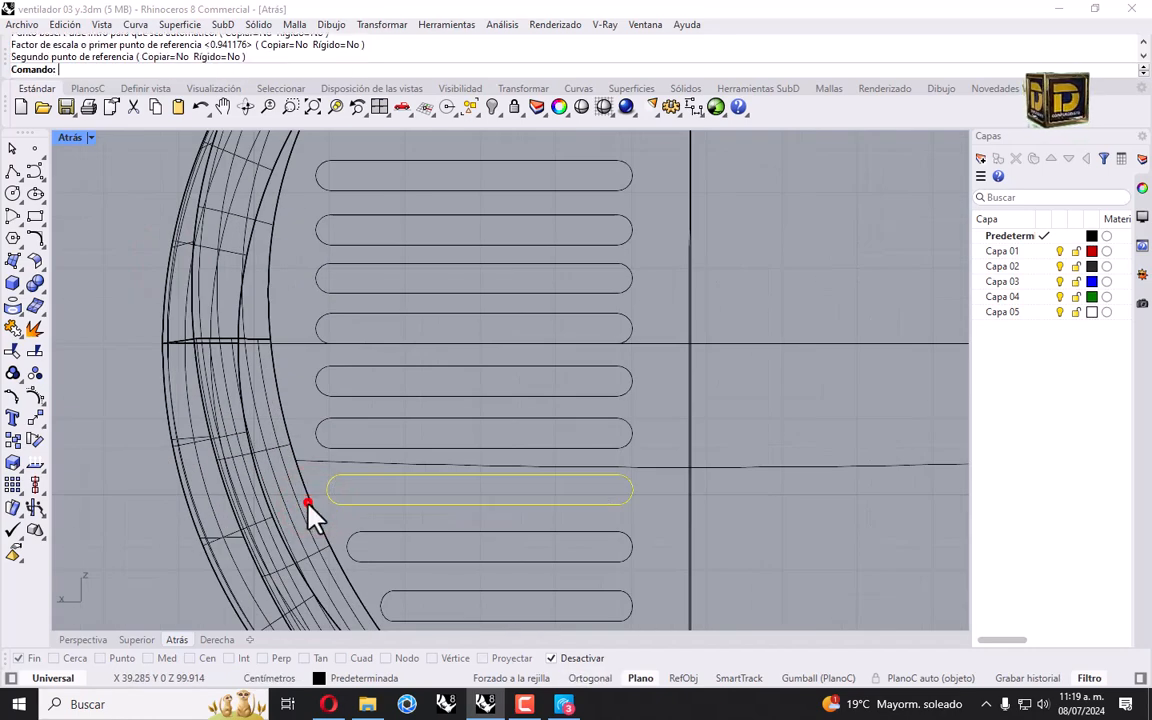
Step: Mirror all eleven slots across the housing's vertical centre line, re-enabling object snaps with the quadrant snap turned on
{"action": "scroll", "coordinate": [309, 501], "scroll_direction": "down", "scroll_amount": 5}
{"action": "left_click_drag", "start_coordinate": [240, 342], "coordinate": [420, 648]}
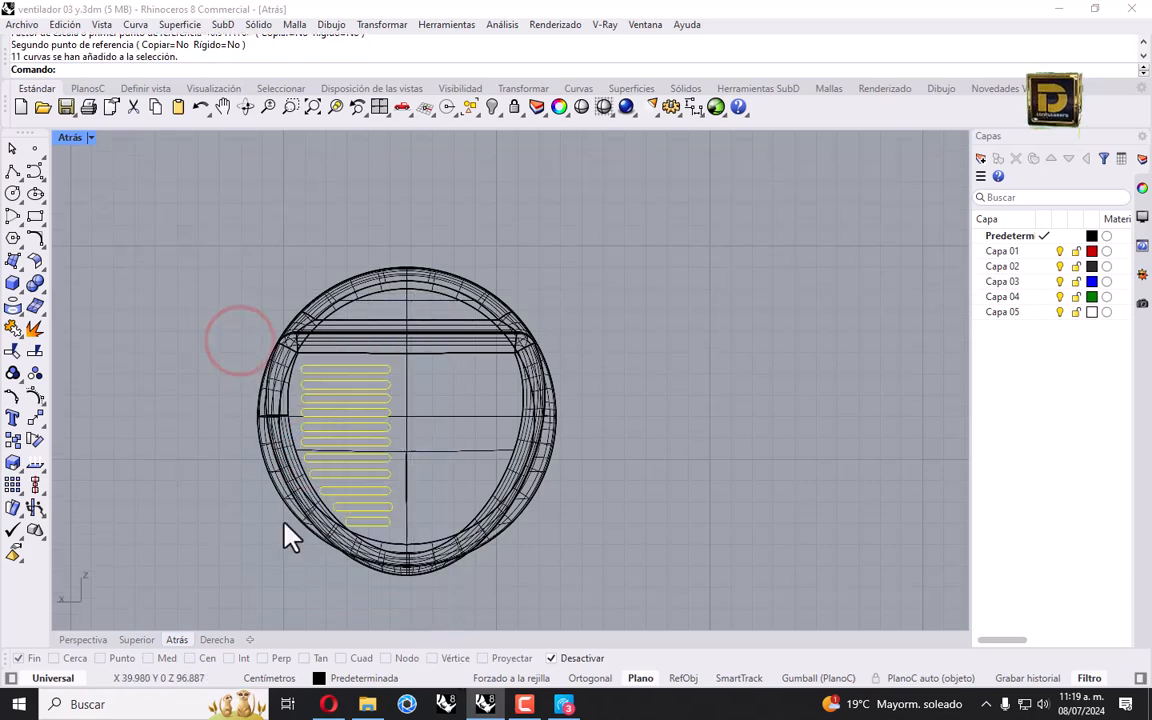
{"action": "left_click", "coordinate": [35, 420]}
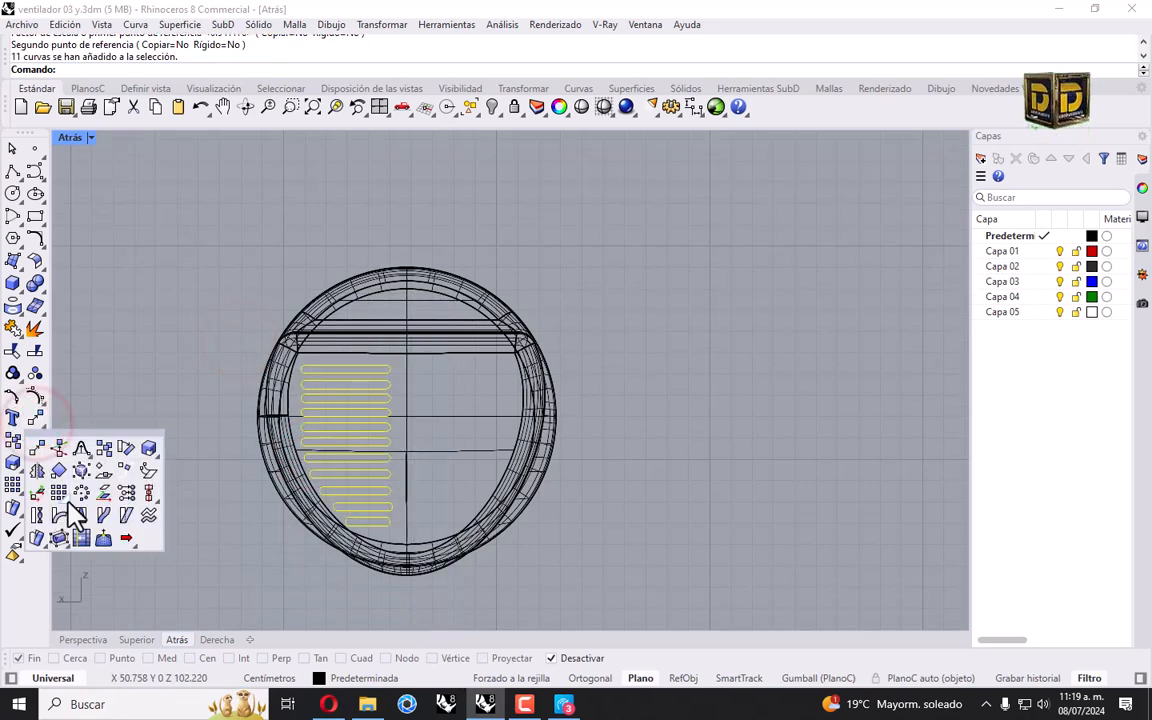
{"action": "left_click", "coordinate": [37, 470]}
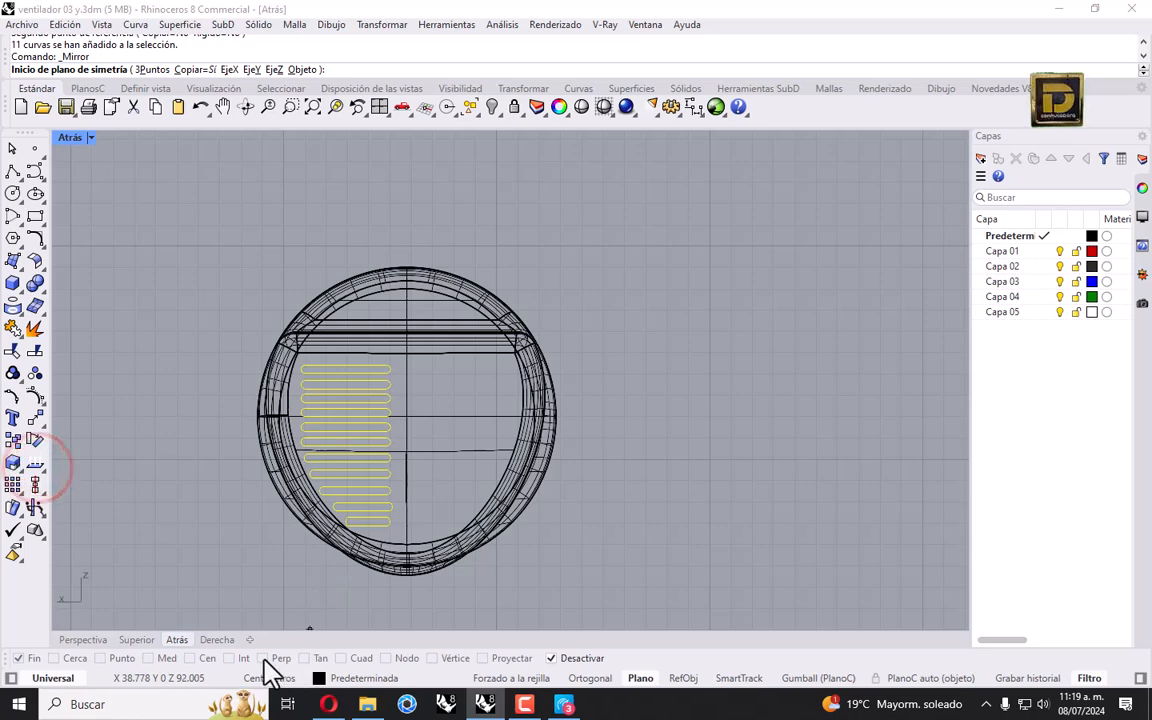
{"action": "left_click", "coordinate": [556, 658]}
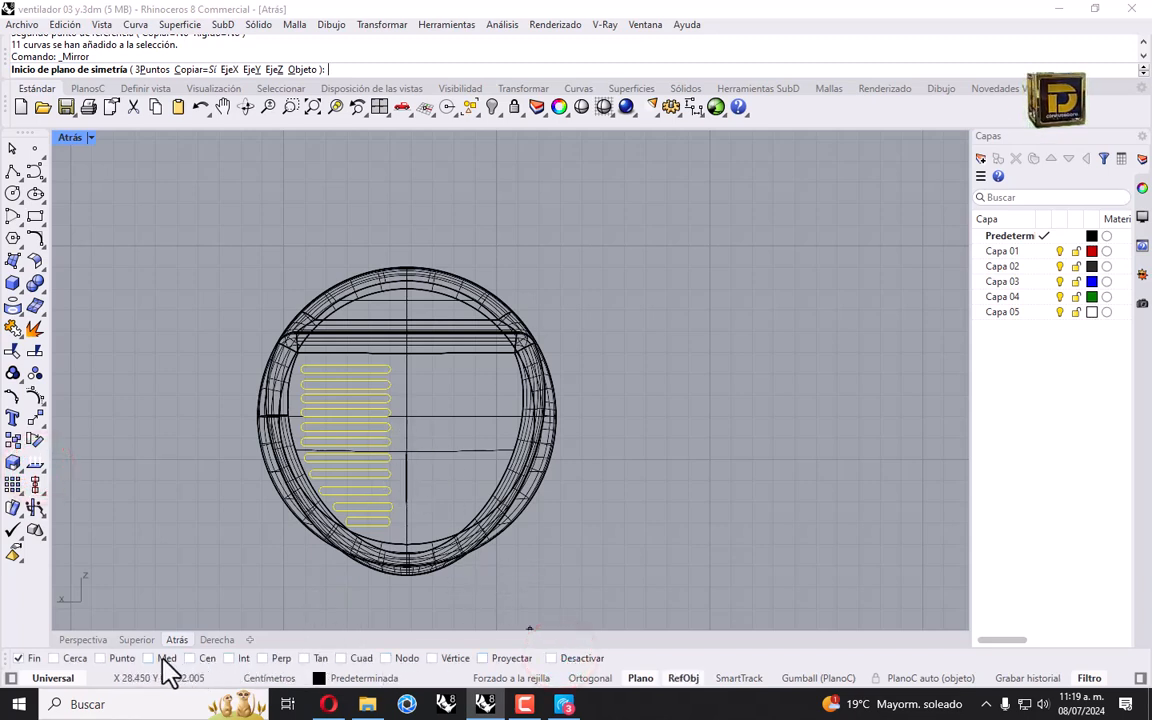
{"action": "left_click", "coordinate": [358, 658]}
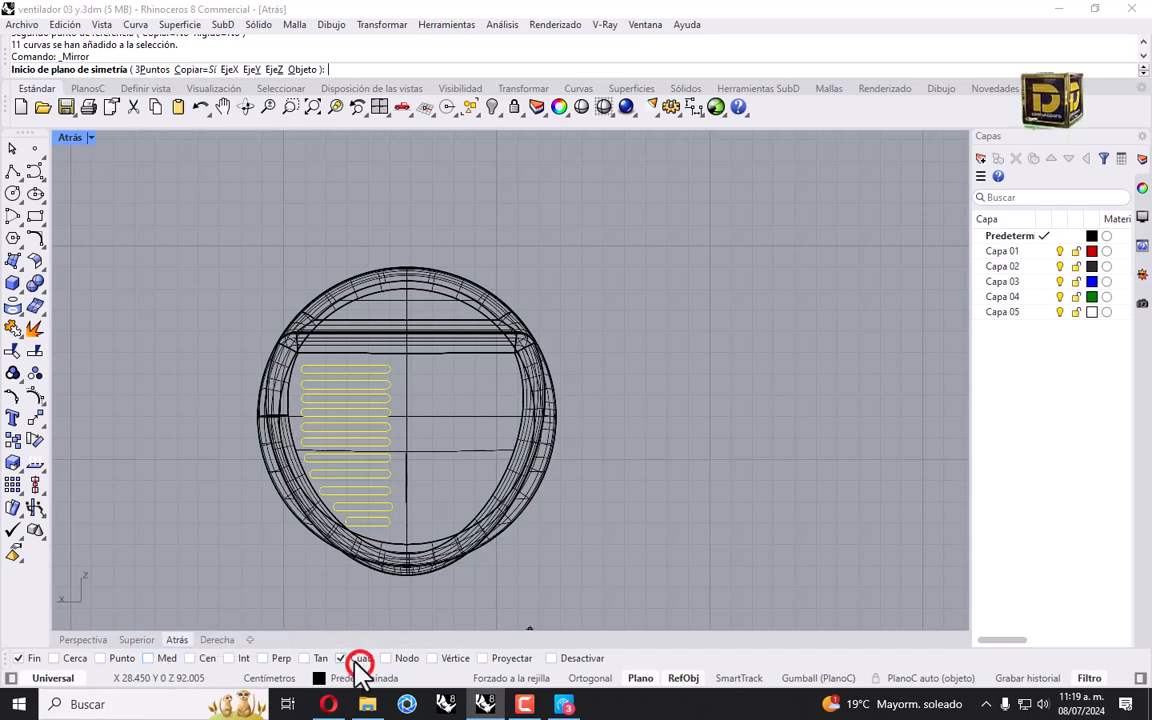
{"action": "left_click", "coordinate": [409, 268]}
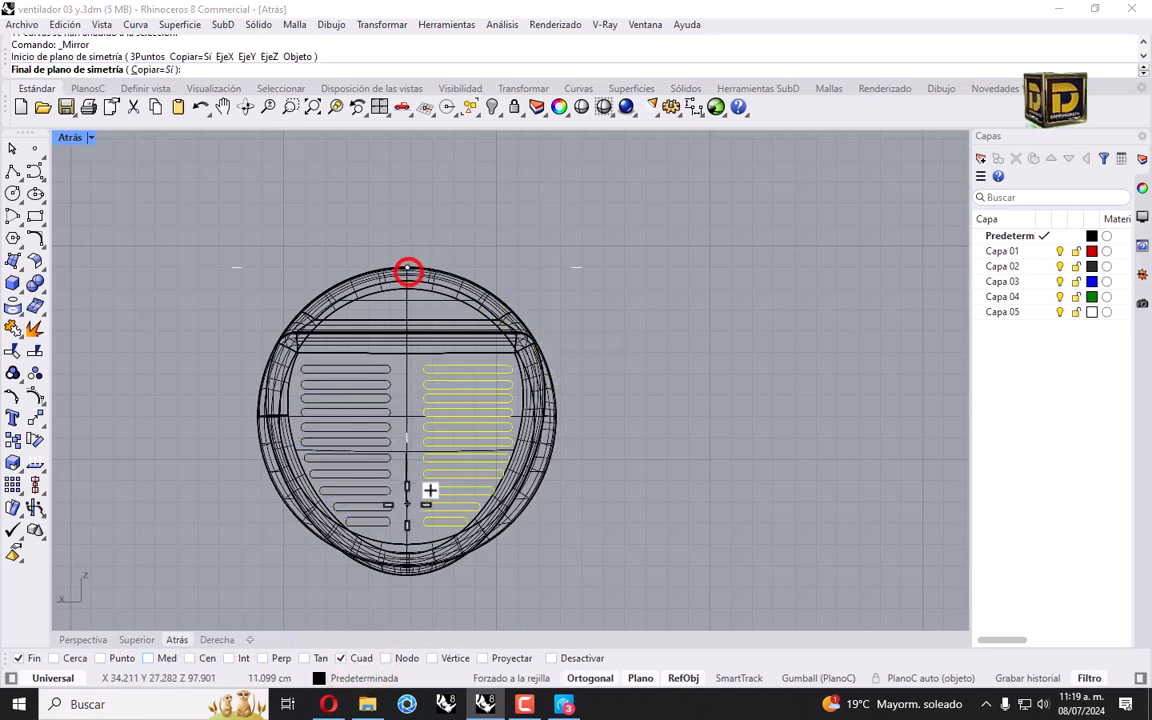
{"action": "left_click", "coordinate": [428, 570]}
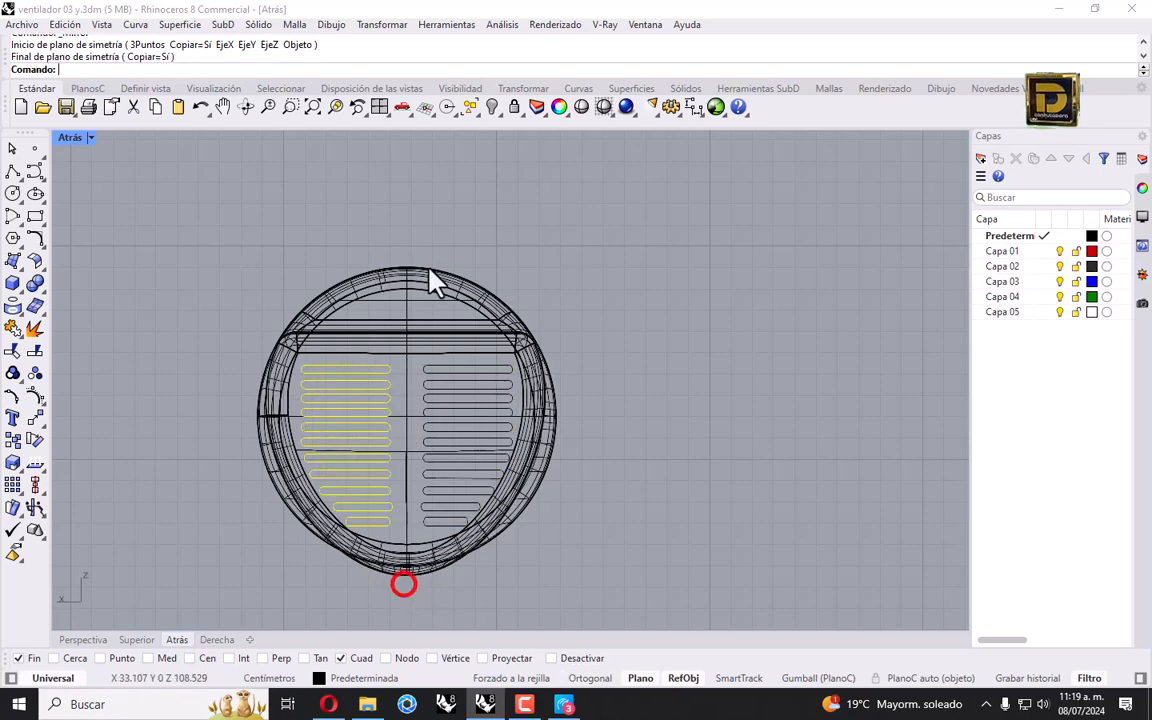
Step: Nudge the tenth slot of the mirrored column sideways to line up its inner end with the neighbouring slots
{"action": "scroll", "coordinate": [470, 480], "scroll_direction": "up", "scroll_amount": 3}
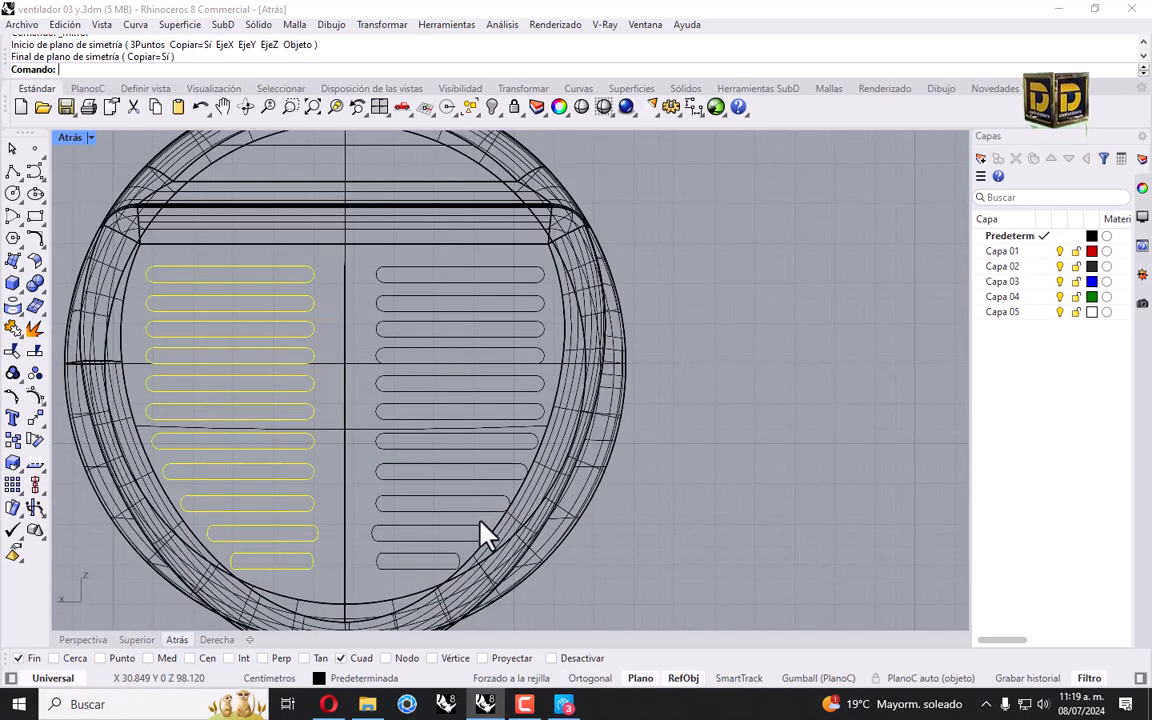
{"action": "scroll", "coordinate": [497, 478], "scroll_direction": "down", "scroll_amount": 2}
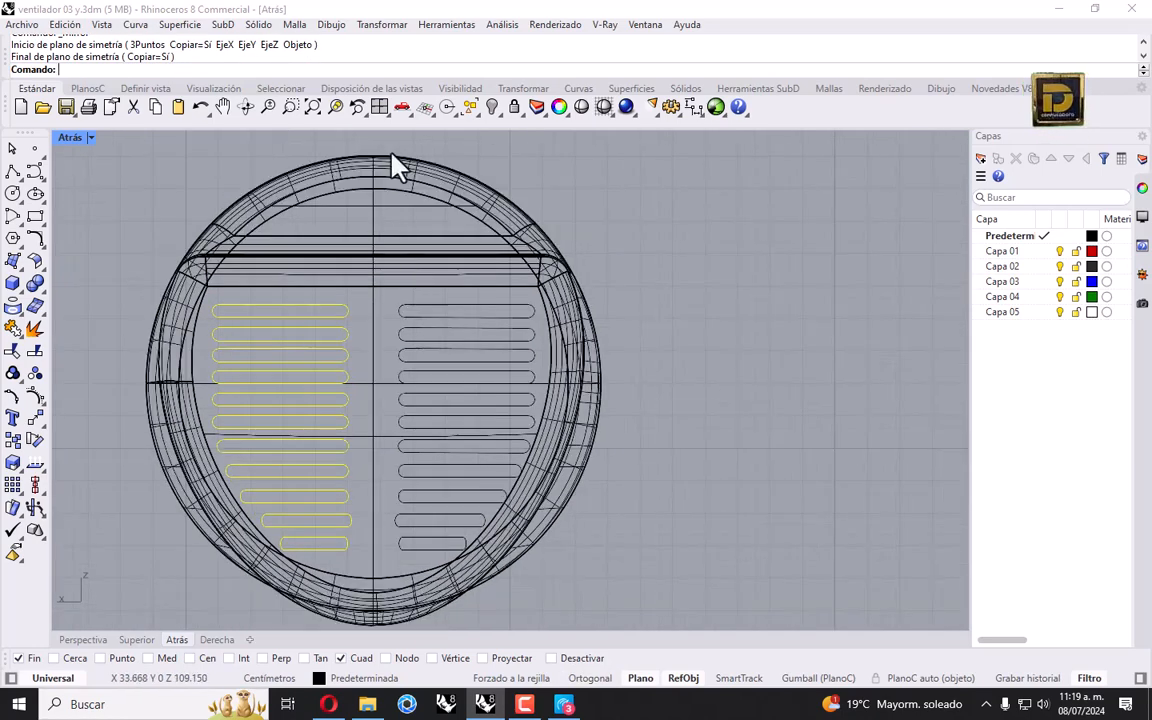
{"action": "left_click", "coordinate": [391, 157]}
{"action": "left_click_drag", "start_coordinate": [386, 137], "coordinate": [586, 573]}
{"action": "scroll", "coordinate": [466, 530], "scroll_direction": "up", "scroll_amount": 5}
{"action": "mouse_move", "coordinate": [504, 482]}
{"action": "left_mouse_down"}
{"action": "mouse_move", "coordinate": [488, 482]}
{"action": "mouse_move", "coordinate": [499, 478]}
{"action": "left_mouse_up"}
{"action": "mouse_move", "coordinate": [333, 508]}
{"action": "left_mouse_down"}
{"action": "mouse_move", "coordinate": [355, 505]}
{"action": "mouse_move", "coordinate": [342, 517]}
{"action": "left_mouse_up"}
{"action": "scroll", "coordinate": [365, 514], "scroll_direction": "down", "scroll_amount": 10}
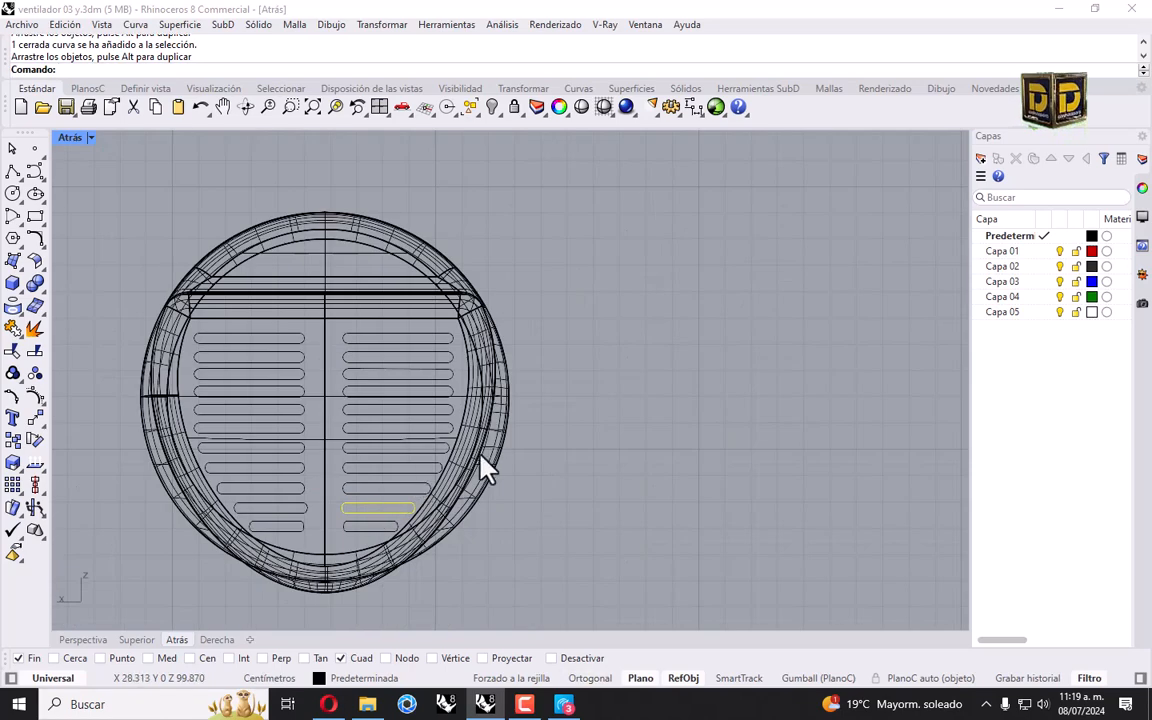
Step: Nudge the tenth slot of the original column outward to line up its inner end with the slots above
{"action": "scroll", "coordinate": [267, 548], "scroll_direction": "up", "scroll_amount": 5}
{"action": "left_click", "coordinate": [346, 424]}
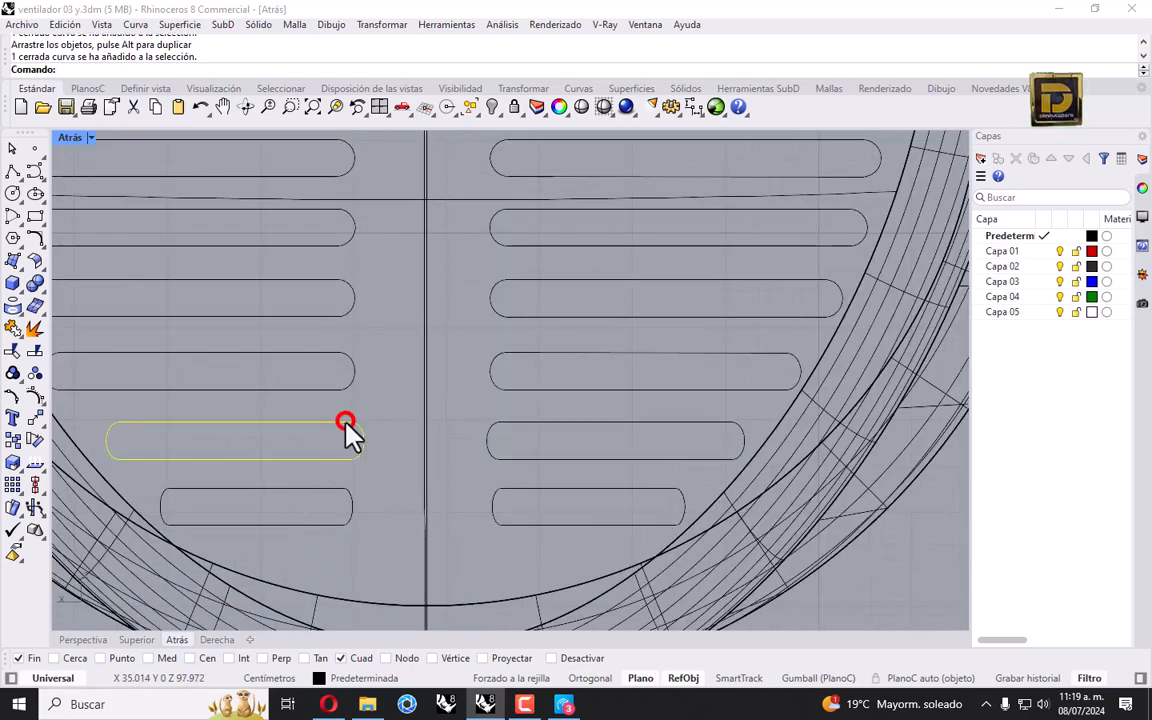
{"action": "mouse_move", "coordinate": [328, 430]}
{"action": "left_mouse_down"}
{"action": "mouse_move", "coordinate": [312, 430]}
{"action": "mouse_move", "coordinate": [324, 430]}
{"action": "left_mouse_up"}
{"action": "scroll", "coordinate": [342, 463], "scroll_direction": "down", "scroll_amount": 8}
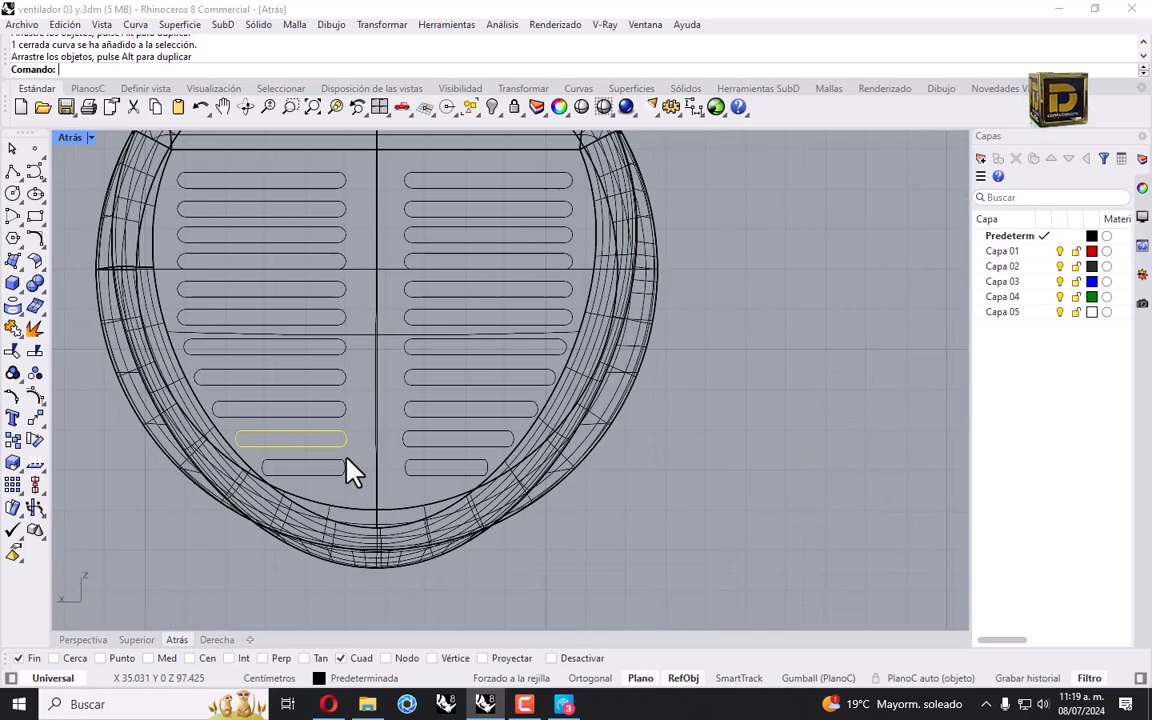
Step: Select all slot curves in both columns and switch the back view to Shaded display
{"action": "left_click_drag", "start_coordinate": [278, 321], "coordinate": [610, 580]}
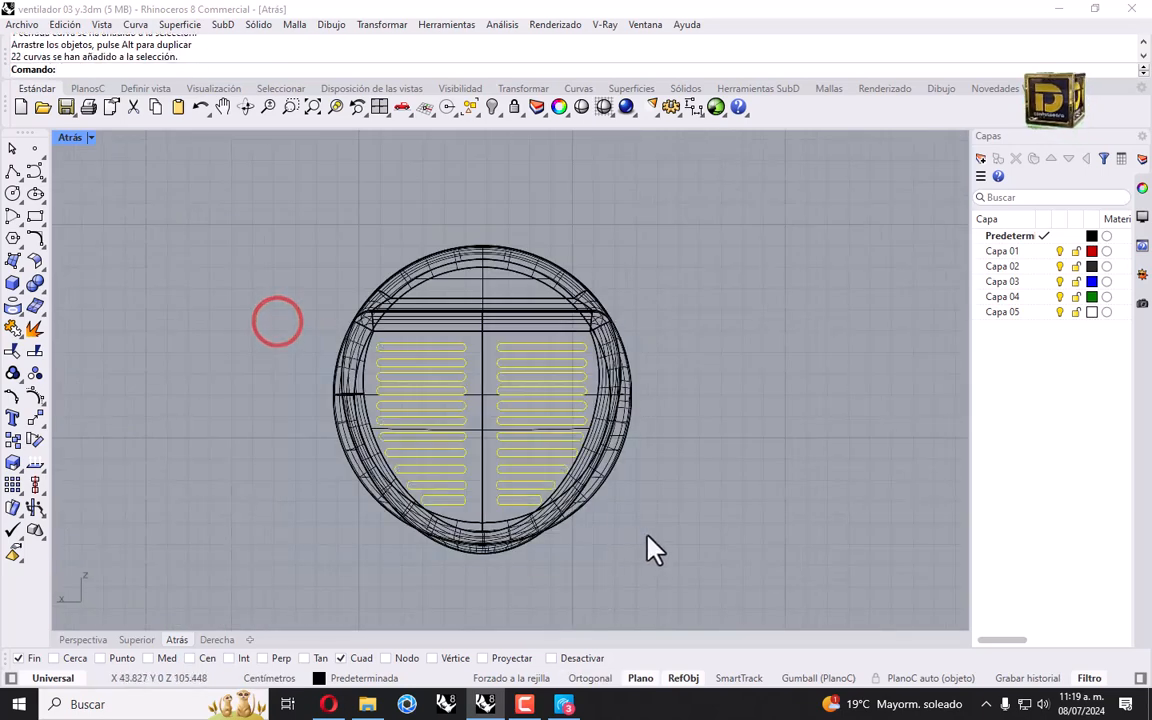
{"action": "left_click", "coordinate": [90, 138]}
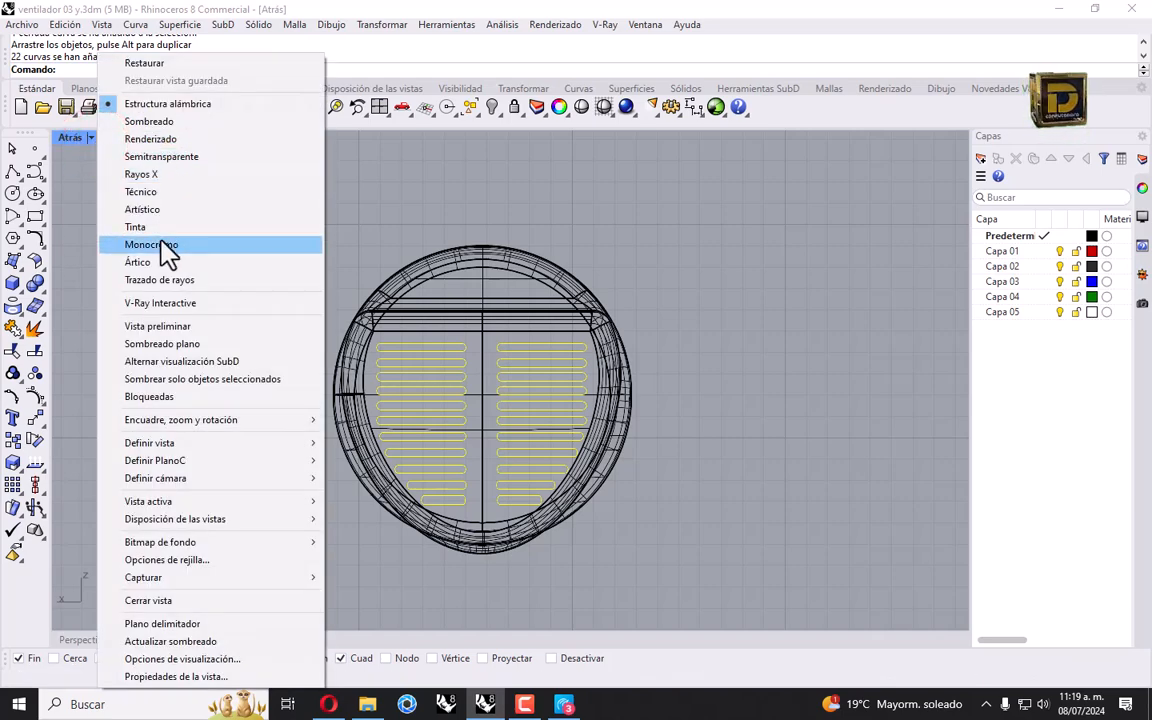
{"action": "left_click", "coordinate": [148, 123]}
{"action": "scroll", "coordinate": [400, 372], "scroll_direction": "up", "scroll_amount": 5}
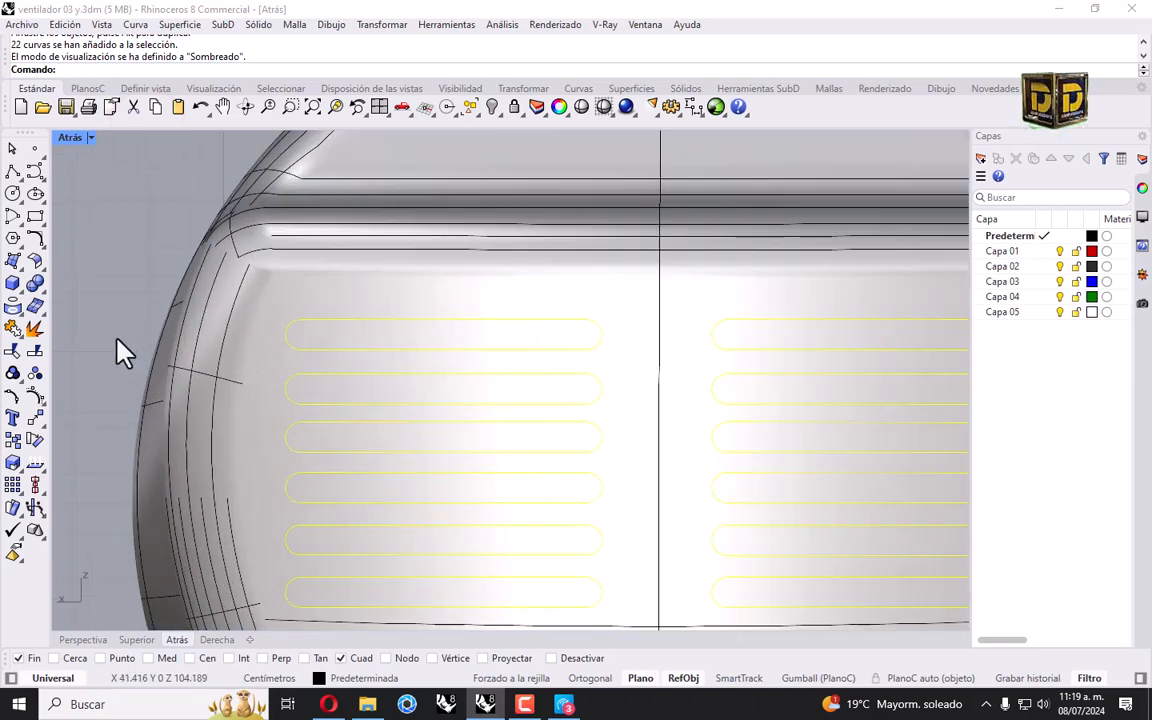
Step: Trim the housing's end face inside the upper seven slots of the original column, using the selected slot curves as cutters
{"action": "left_click", "coordinate": [14, 352]}
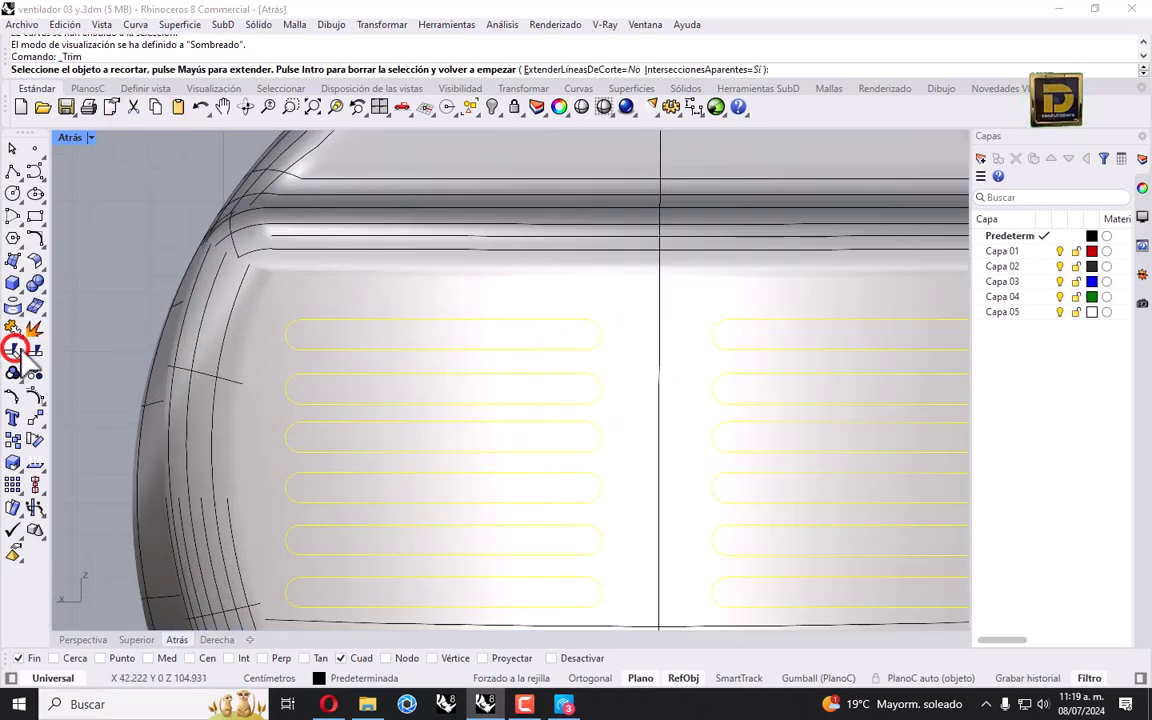
{"action": "scroll", "coordinate": [369, 332], "scroll_direction": "up", "scroll_amount": 3}
{"action": "left_click", "coordinate": [293, 340]}
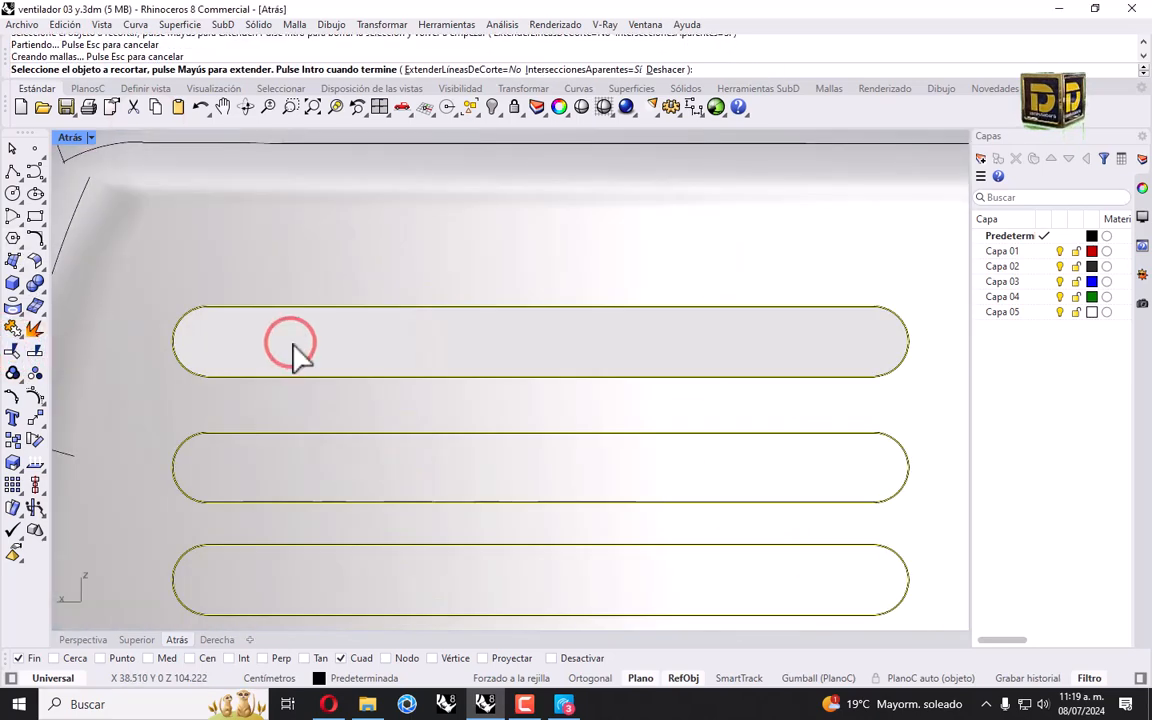
{"action": "left_click", "coordinate": [285, 455]}
{"action": "scroll", "coordinate": [334, 437], "scroll_direction": "down", "scroll_amount": 3}
{"action": "right_click_drag", "start_coordinate": [355, 507], "coordinate": [300, 315]}
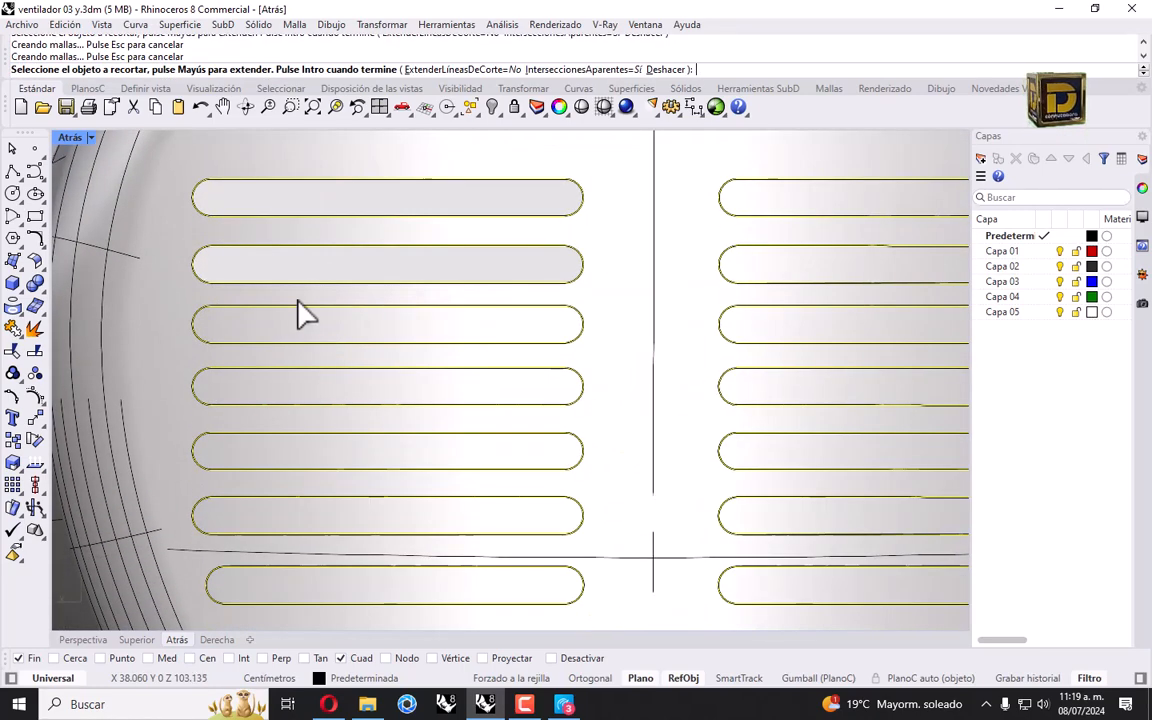
{"action": "left_click", "coordinate": [286, 322]}
{"action": "left_click", "coordinate": [281, 393]}
{"action": "left_click", "coordinate": [270, 463]}
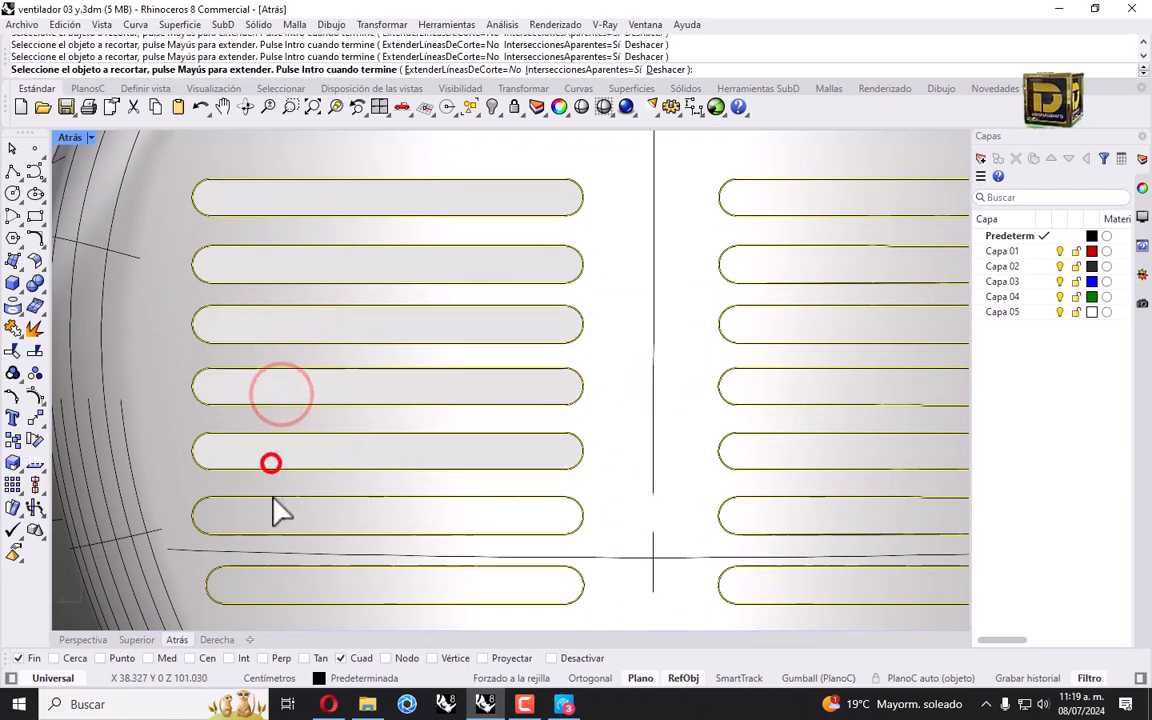
{"action": "left_click", "coordinate": [275, 516]}
{"action": "left_click", "coordinate": [285, 585]}
Step: Trim away the surface inside the four lowest slots of the original column
{"action": "scroll", "coordinate": [342, 489], "scroll_direction": "down", "scroll_amount": 3}
{"action": "scroll", "coordinate": [350, 553], "scroll_direction": "up", "scroll_amount": 3}
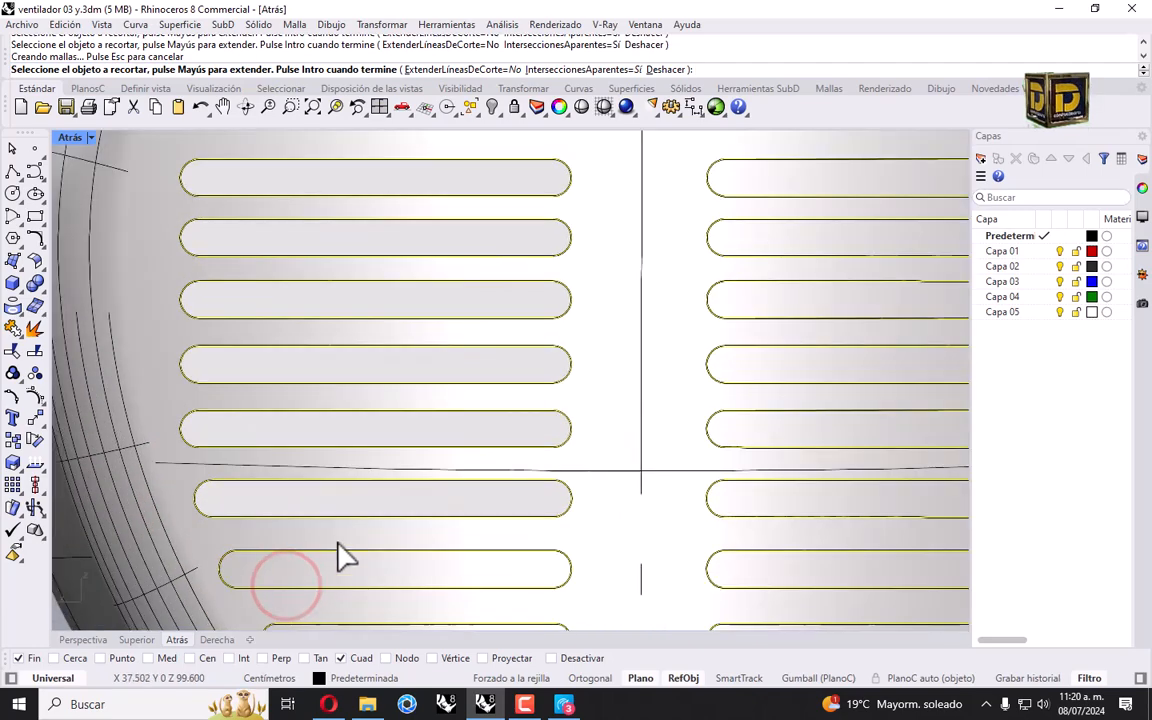
{"action": "left_click", "coordinate": [310, 580]}
{"action": "scroll", "coordinate": [334, 458], "scroll_direction": "down", "scroll_amount": 4}
{"action": "scroll", "coordinate": [335, 458], "scroll_direction": "up", "scroll_amount": 3}
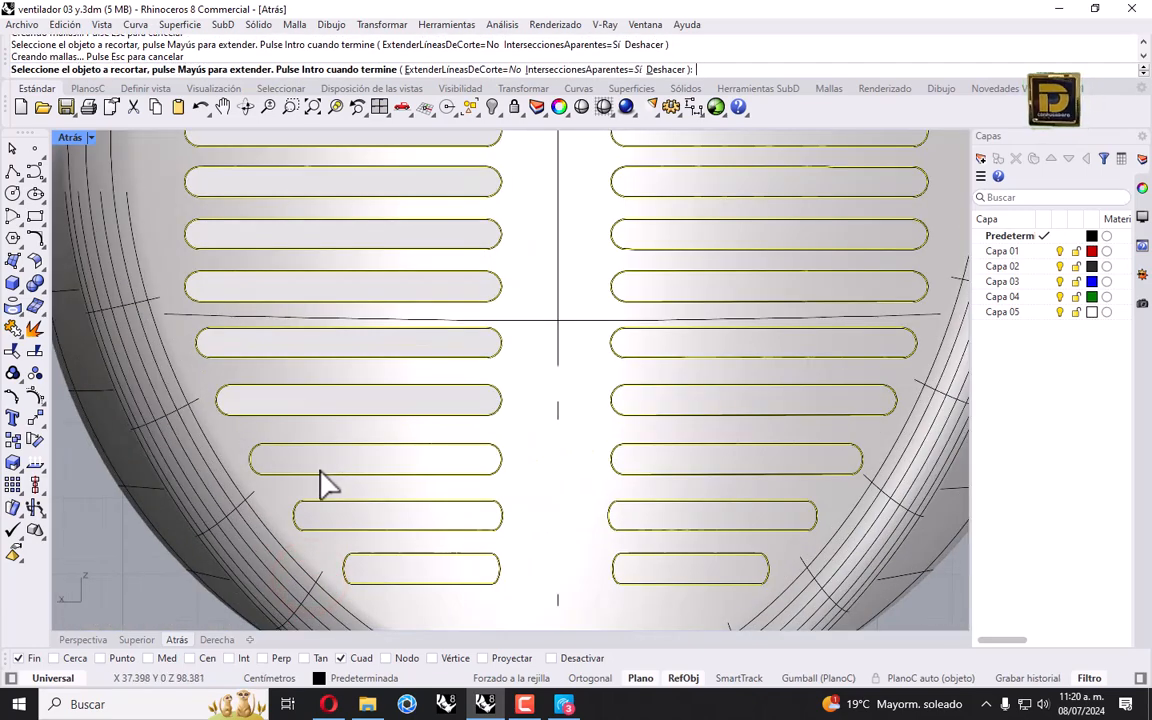
{"action": "left_click", "coordinate": [321, 466]}
{"action": "left_click", "coordinate": [342, 518]}
{"action": "left_click", "coordinate": [378, 568]}
{"action": "left_click", "coordinate": [379, 570]}
Step: Trim away the surface inside the mirrored column's slots, working up from the lowest slot to the fourth from the top
{"action": "left_click", "coordinate": [645, 572]}
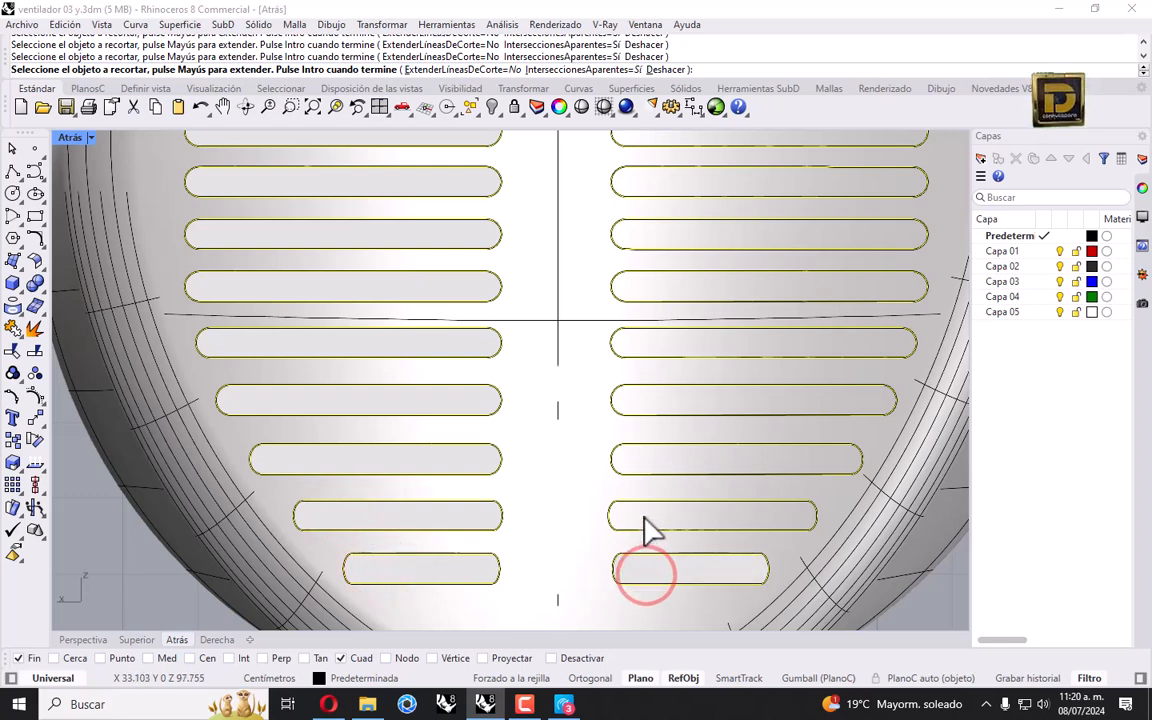
{"action": "left_click", "coordinate": [645, 517]}
{"action": "left_click", "coordinate": [663, 458]}
{"action": "left_click", "coordinate": [652, 401]}
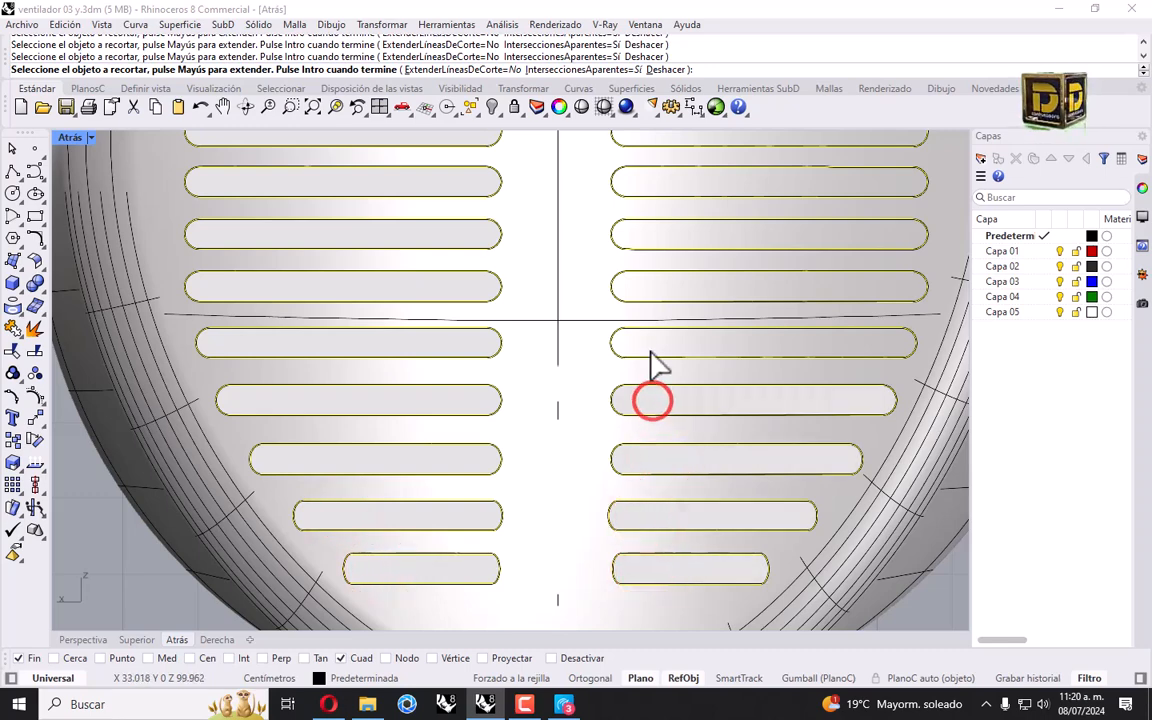
{"action": "left_click", "coordinate": [648, 343]}
{"action": "left_click", "coordinate": [644, 288]}
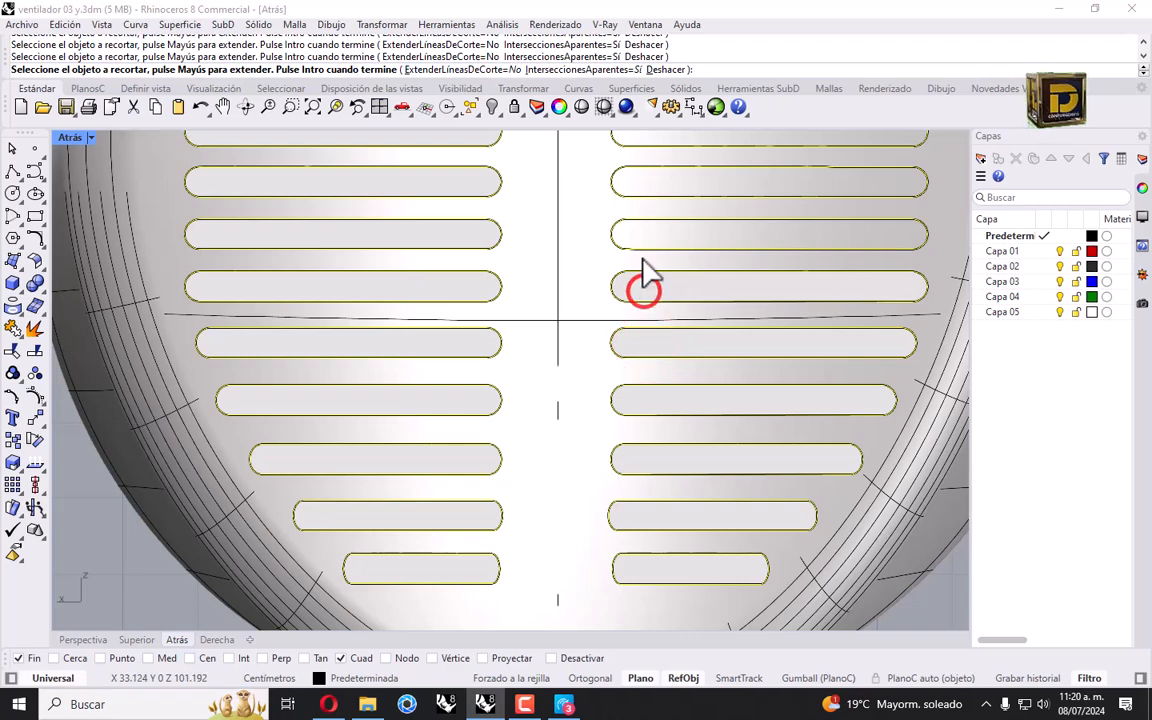
{"action": "left_click", "coordinate": [641, 237]}
{"action": "left_click", "coordinate": [647, 180]}
Step: Trim out the remaining top slots of the mirrored column and finish the Trim command
{"action": "scroll", "coordinate": [640, 238], "scroll_direction": "down", "scroll_amount": 3}
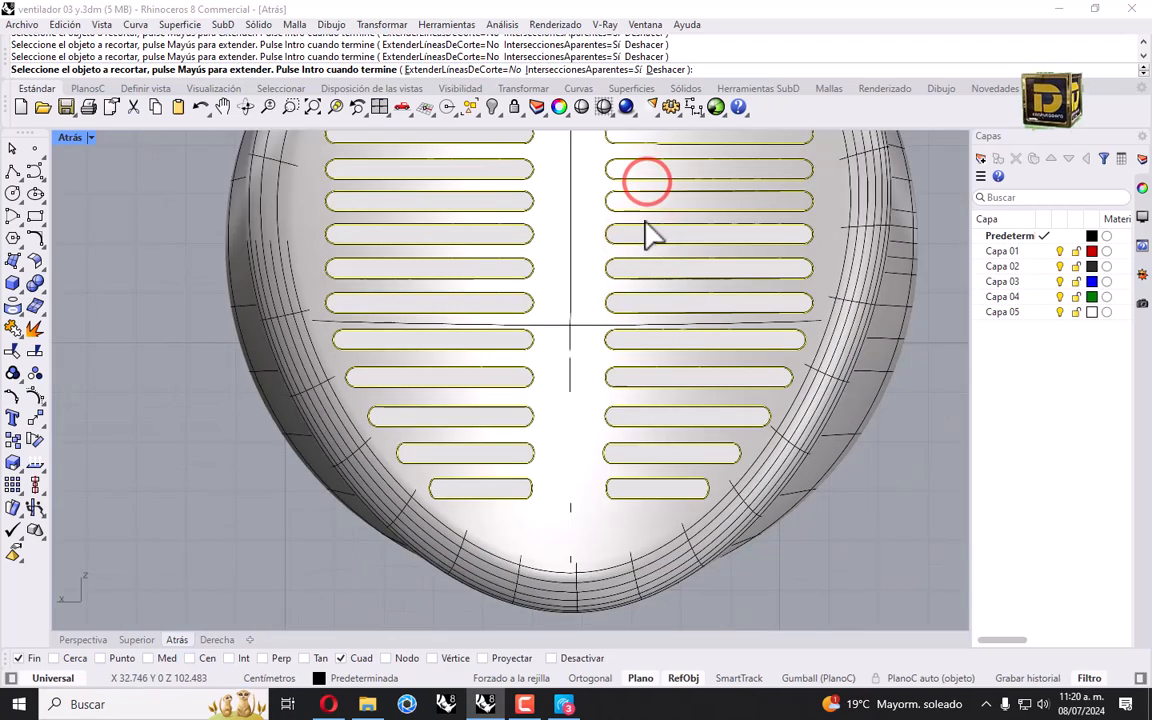
{"action": "scroll", "coordinate": [643, 211], "scroll_direction": "down", "scroll_amount": 3}
{"action": "scroll", "coordinate": [666, 265], "scroll_direction": "up", "scroll_amount": 5}
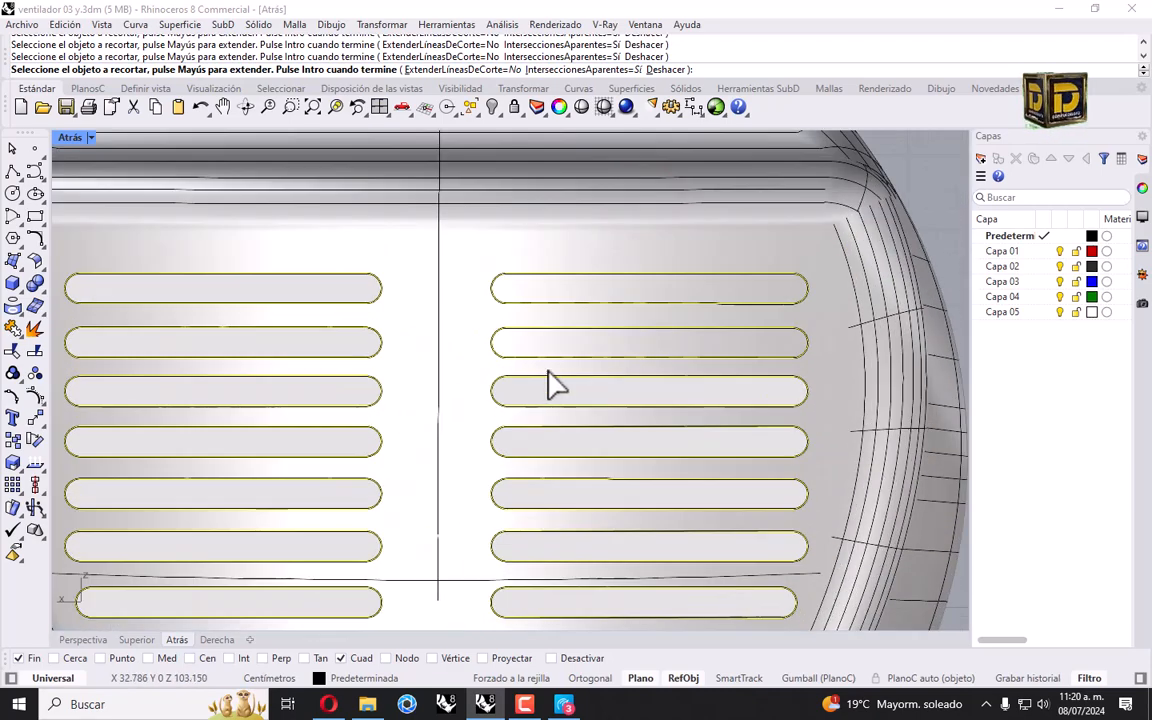
{"action": "scroll", "coordinate": [556, 383], "scroll_direction": "up", "scroll_amount": 1}
{"action": "left_click", "coordinate": [522, 337]}
{"action": "left_click", "coordinate": [519, 266]}
{"action": "key", "text": "Return"}
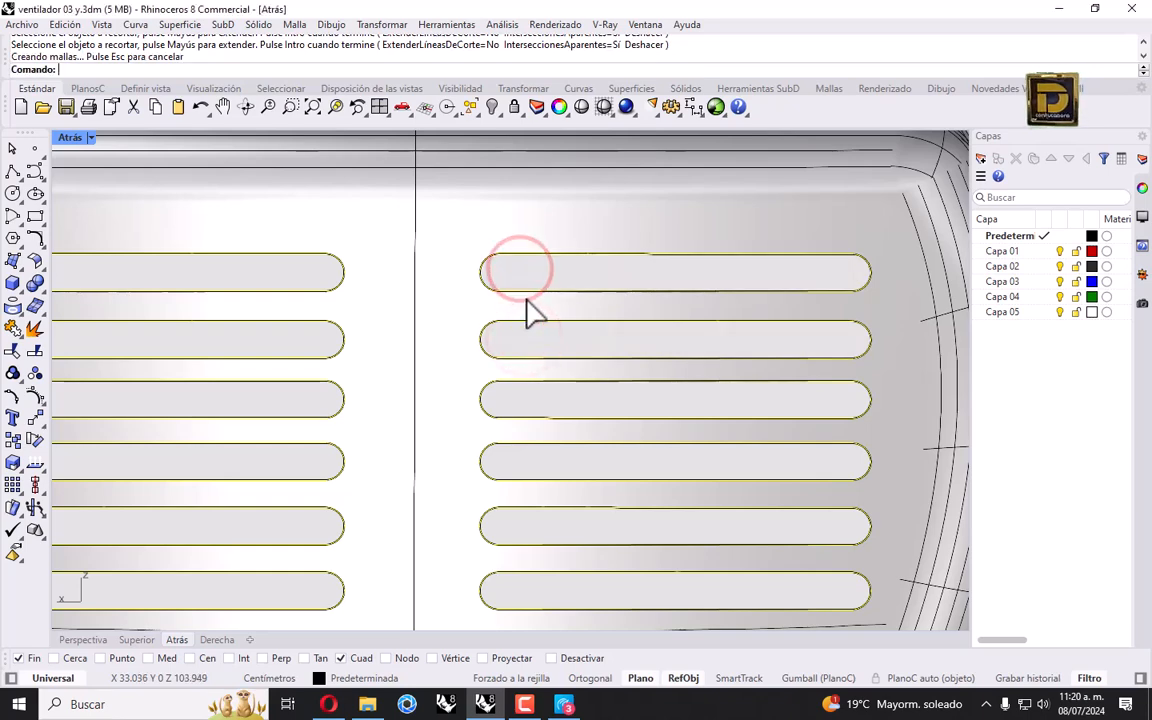
Step: Return to the four-view layout and delete all the slot cutting curves standing away from the housing in the perspective view
{"action": "double_click", "coordinate": [69, 134]}
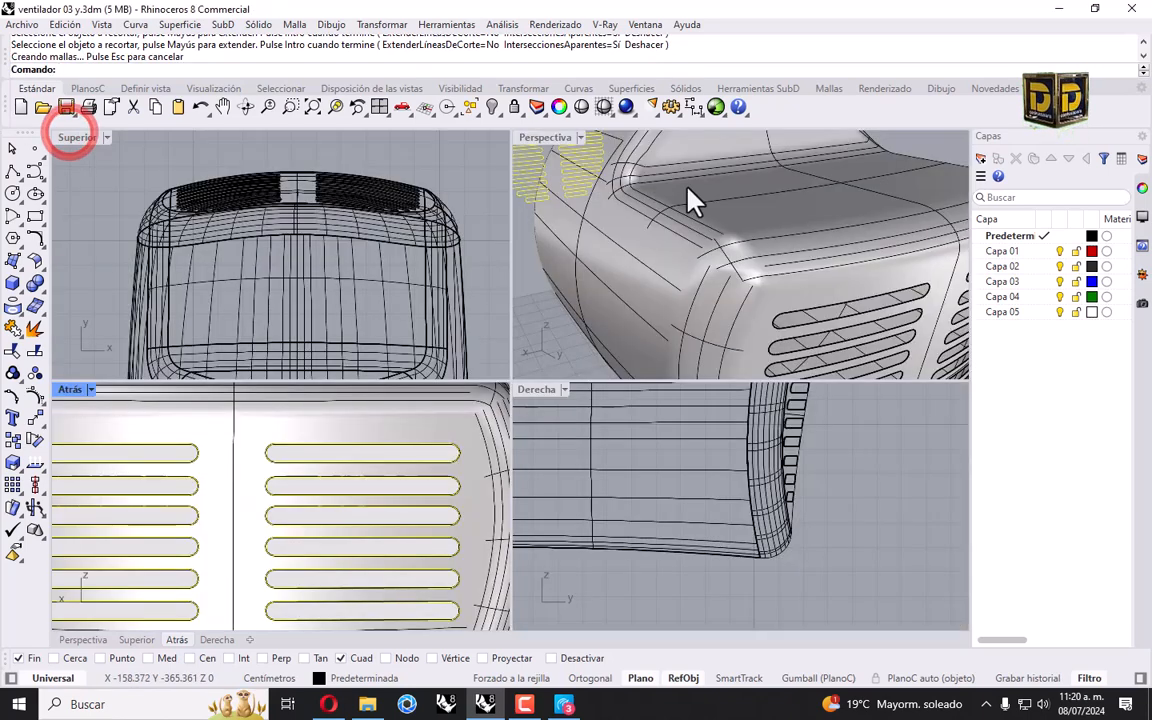
{"action": "scroll", "coordinate": [684, 187], "scroll_direction": "down", "scroll_amount": 10}
{"action": "right_click_drag", "start_coordinate": [650, 217], "coordinate": [790, 248]}
{"action": "left_click_drag", "start_coordinate": [586, 188], "coordinate": [730, 309]}
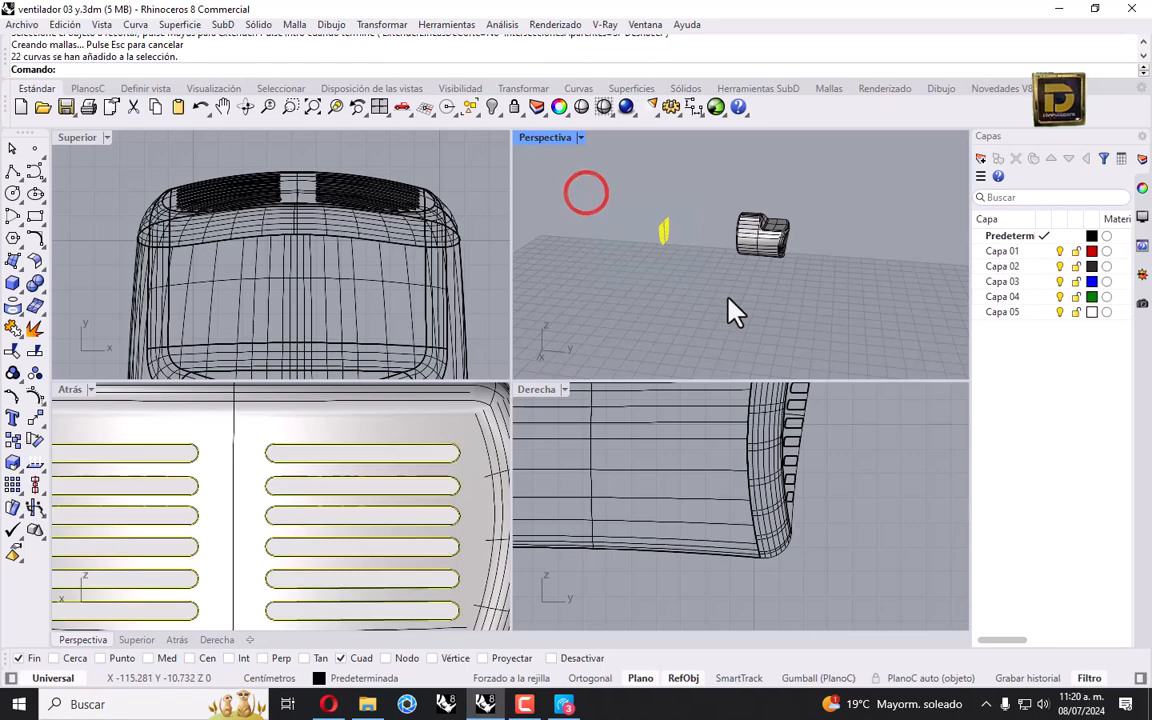
{"action": "key", "text": "Delete"}
{"action": "right_click_drag", "start_coordinate": [818, 265], "coordinate": [743, 250]}
{"action": "scroll", "coordinate": [742, 252], "scroll_direction": "up", "scroll_amount": 10}
{"action": "scroll", "coordinate": [745, 265], "scroll_direction": "up", "scroll_amount": 5}
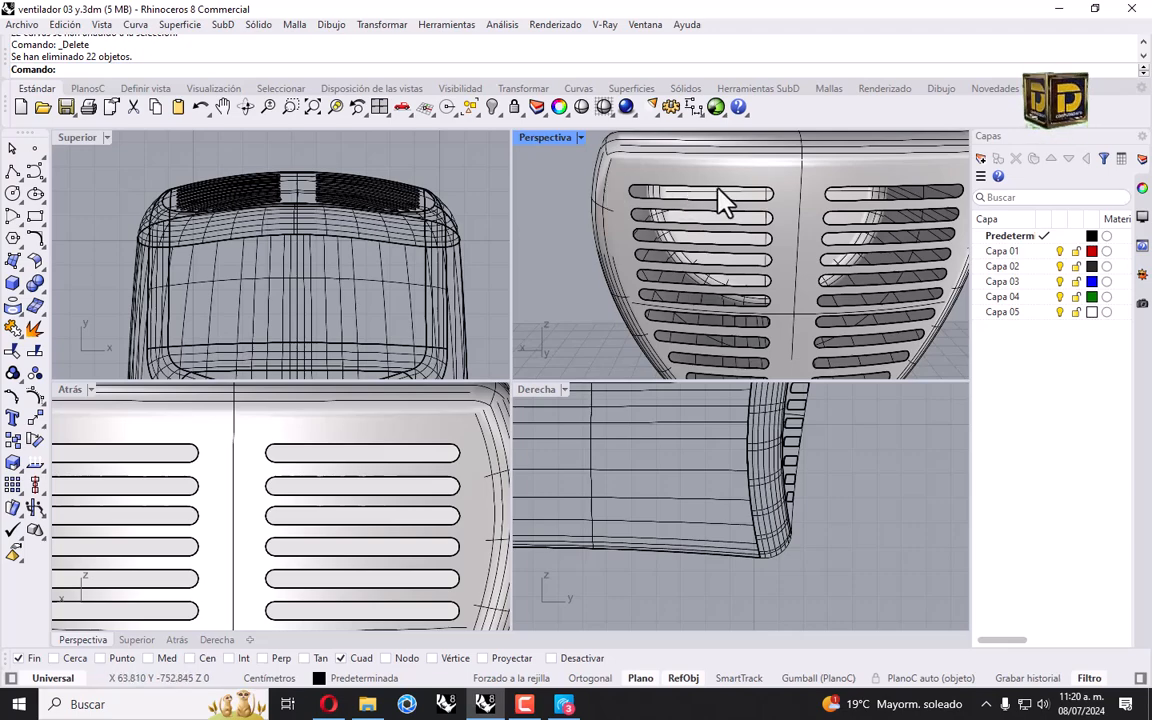
Step: Offset the whole housing polysurface inward by 0.15 cm as a solid, flipping all directions and deleting the original
{"action": "right_click_drag", "start_coordinate": [724, 200], "coordinate": [848, 239]}
{"action": "scroll", "coordinate": [848, 239], "scroll_direction": "down", "scroll_amount": 5}
{"action": "right_click_drag", "start_coordinate": [764, 217], "coordinate": [726, 338]}
{"action": "left_click", "coordinate": [728, 334]}
{"action": "left_click", "coordinate": [594, 213]}
{"action": "left_click", "coordinate": [739, 318]}
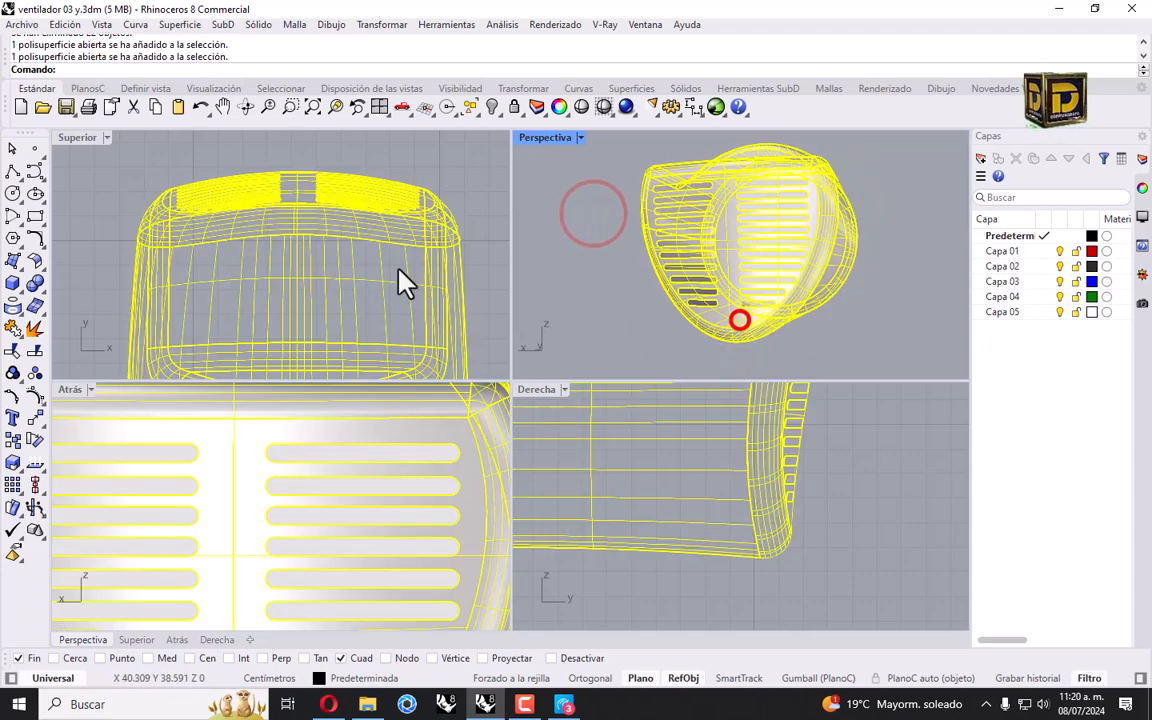
{"action": "left_click", "coordinate": [36, 260]}
{"action": "left_click", "coordinate": [141, 287]}
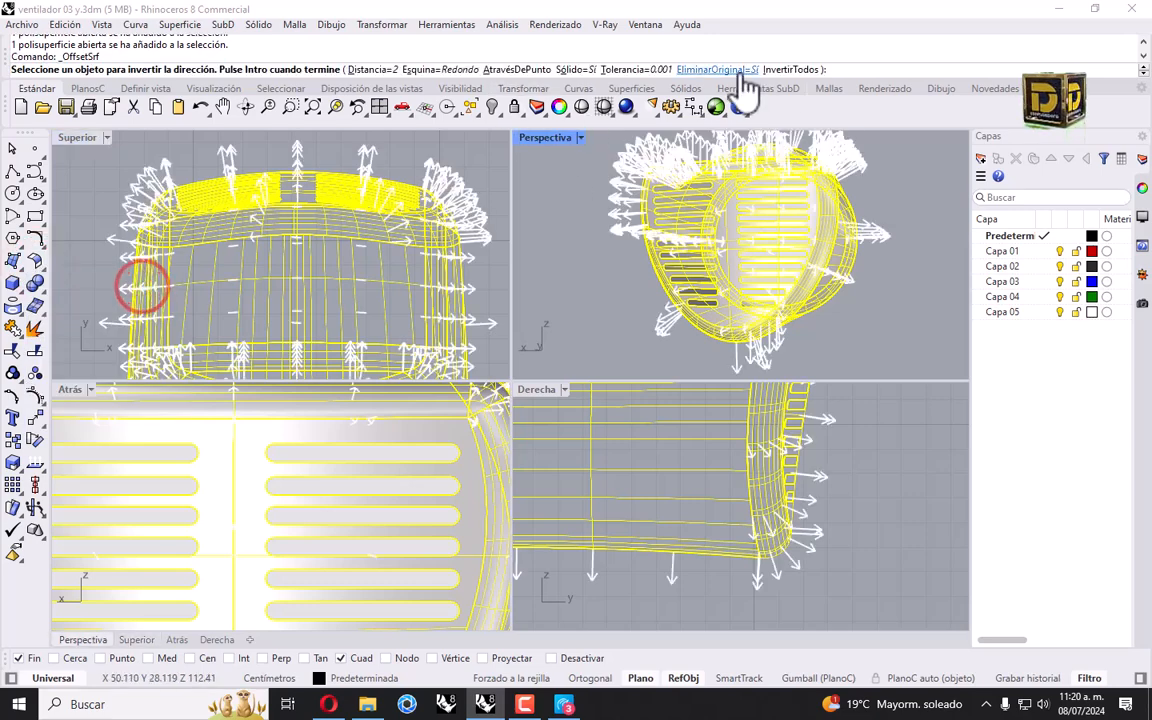
{"action": "left_click", "coordinate": [790, 70]}
{"action": "left_click", "coordinate": [372, 70]}
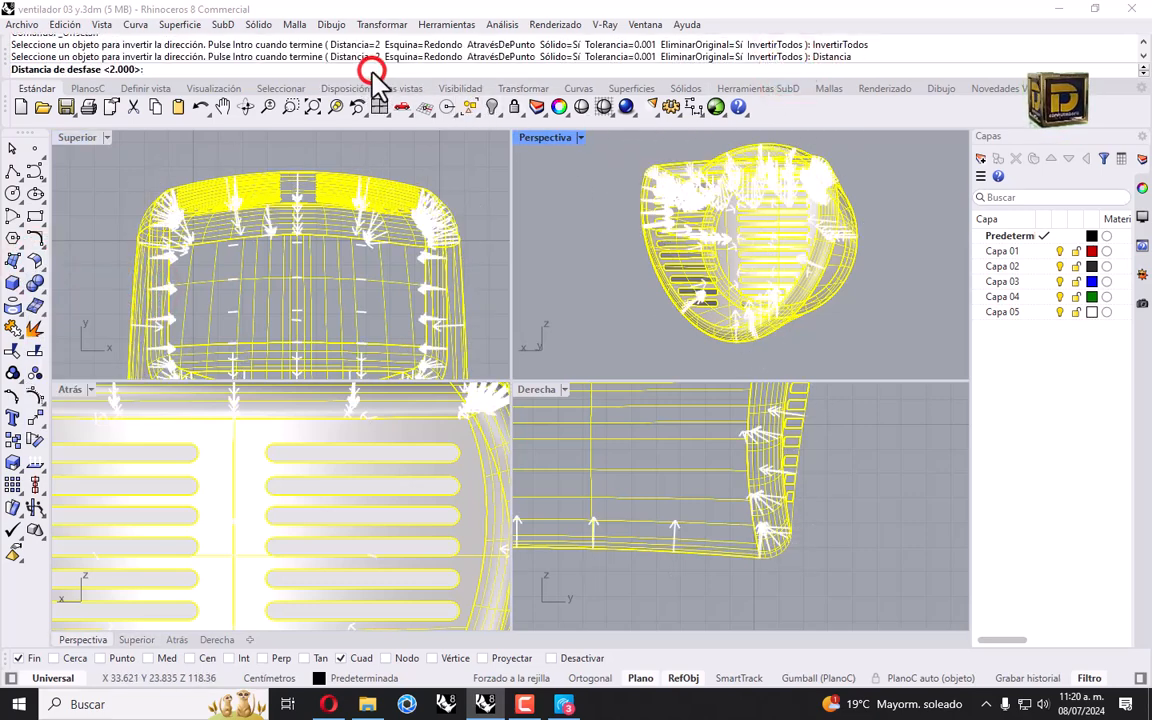
{"action": "type", "text": ".15"}
{"action": "key", "text": "Return"}
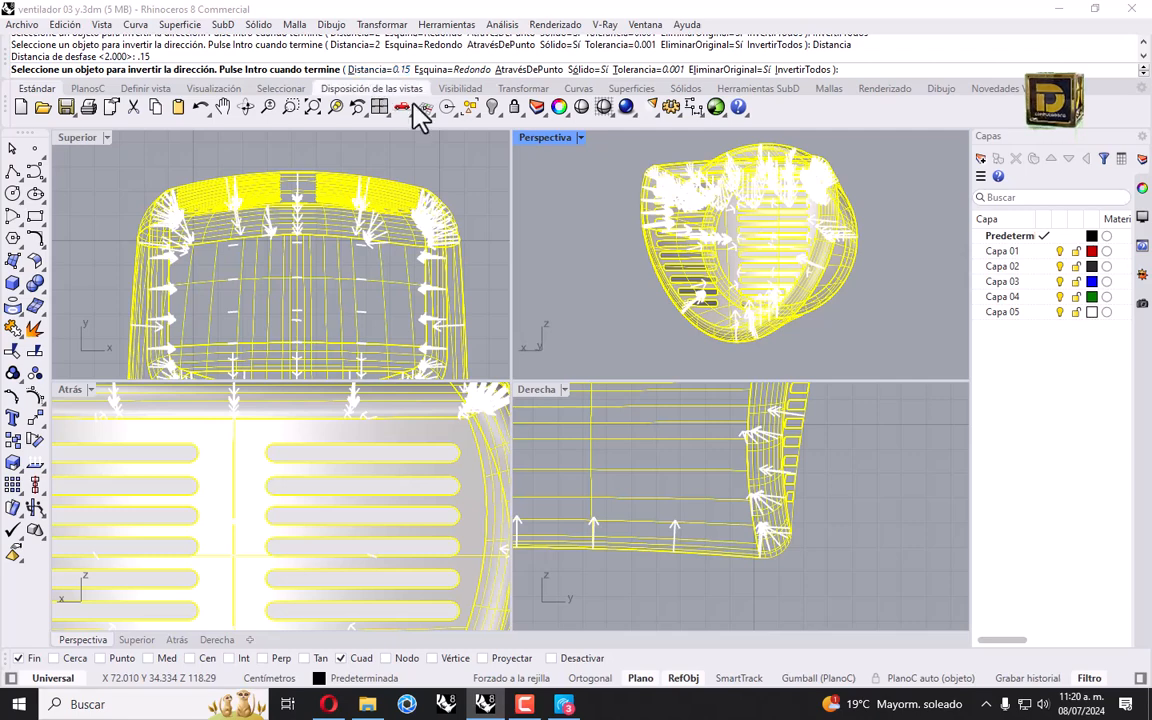
{"action": "right_click", "coordinate": [597, 240]}
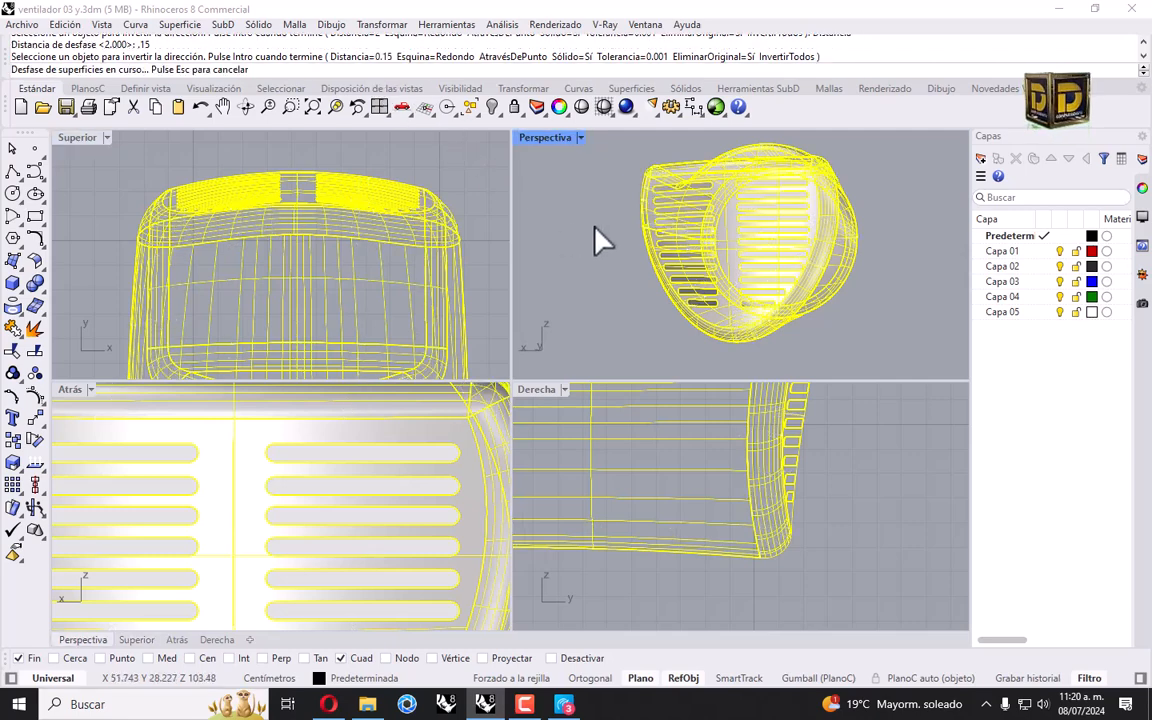
Step: Examine the thickened housing and its ventilation slots from the front, side and slotted end
{"action": "mouse_move", "coordinate": [593, 225]}
{"action": "right_mouse_down"}
{"action": "mouse_move", "coordinate": [630, 249]}
{"action": "mouse_move", "coordinate": [735, 255]}
{"action": "right_mouse_up"}
{"action": "scroll", "coordinate": [840, 245], "scroll_direction": "up", "scroll_amount": 10}
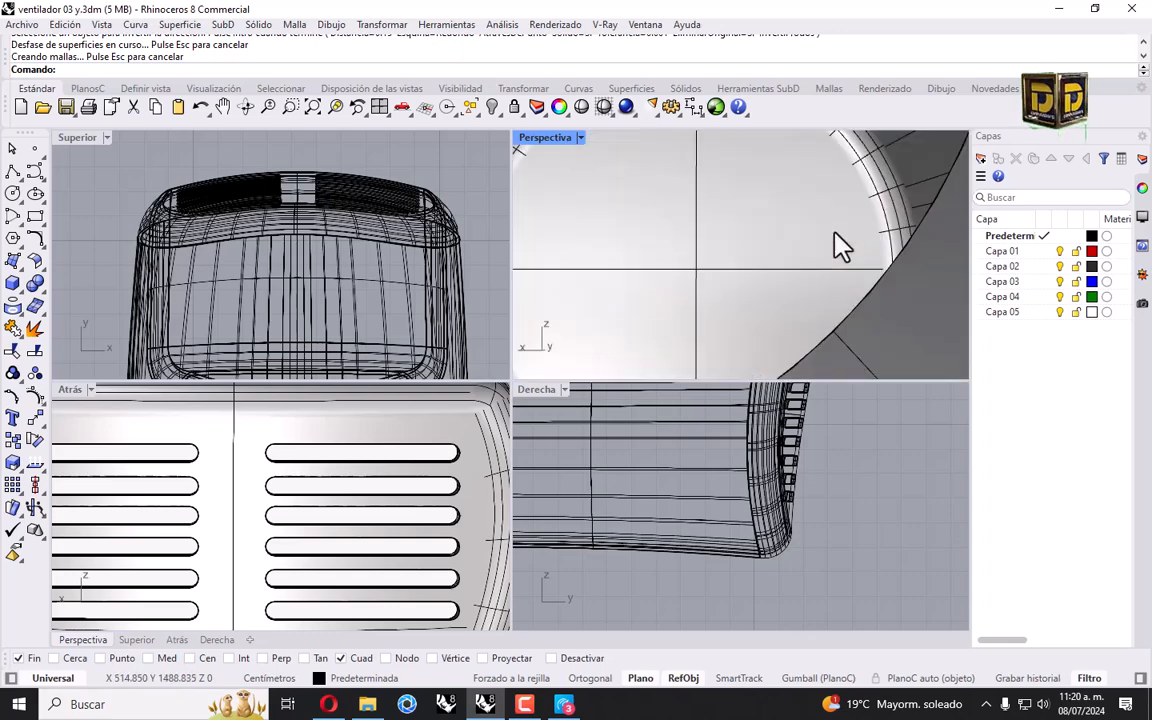
{"action": "scroll", "coordinate": [830, 245], "scroll_direction": "down", "scroll_amount": 8}
{"action": "right_click_drag", "start_coordinate": [830, 245], "coordinate": [770, 278]}
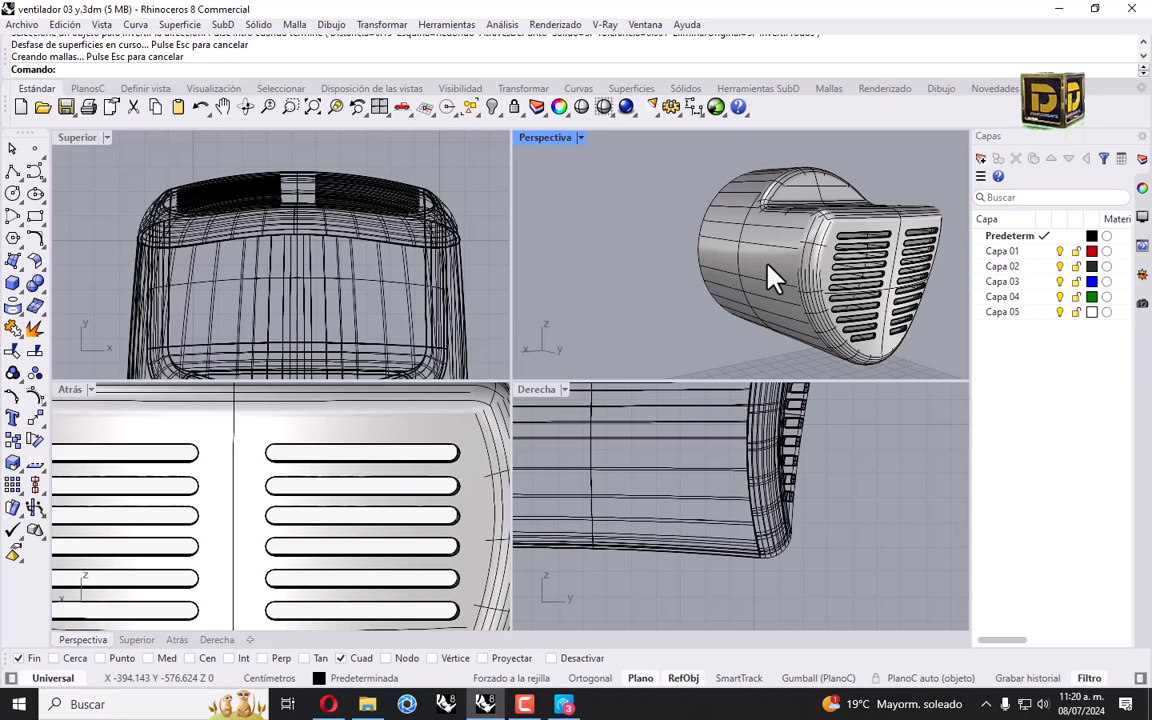
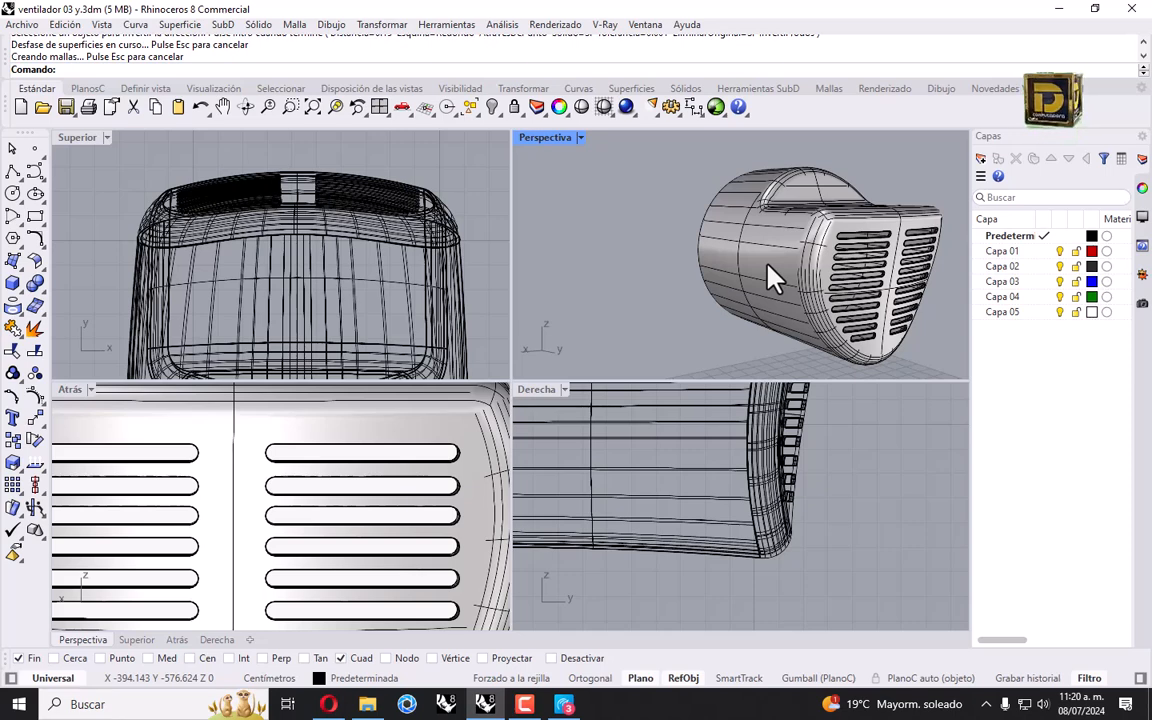
{"action": "right_click_drag", "start_coordinate": [790, 190], "coordinate": [728, 278]}
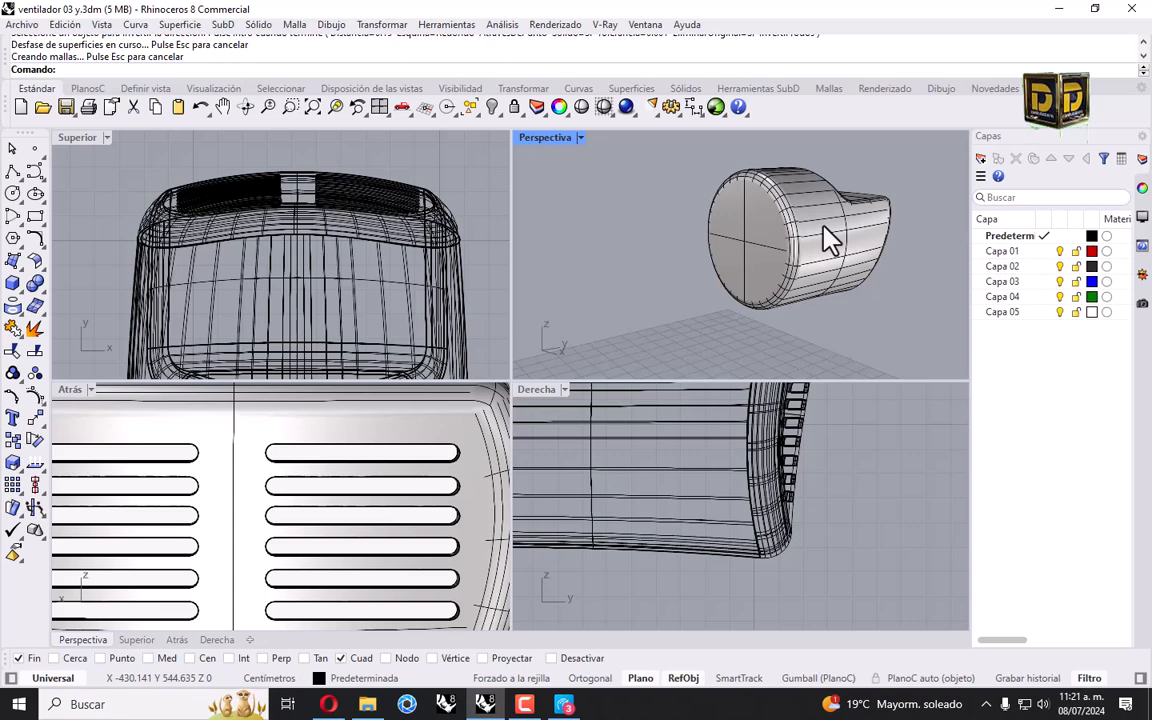
{"action": "right_click_drag", "start_coordinate": [823, 230], "coordinate": [746, 235]}
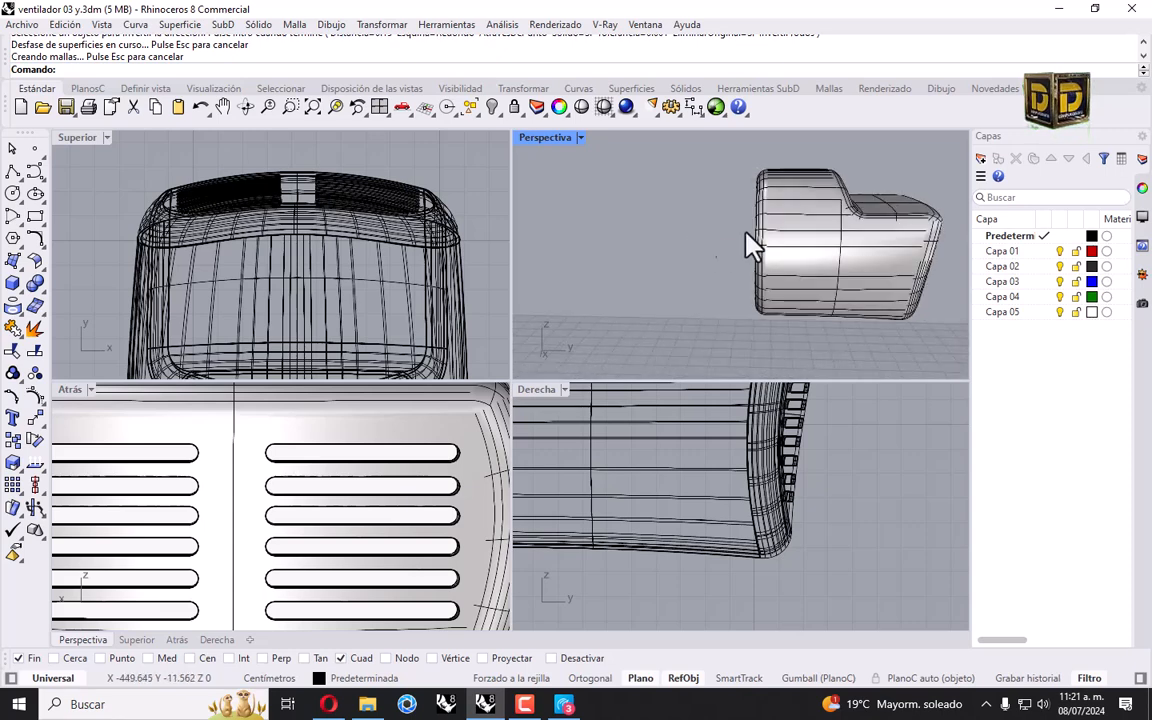
{"action": "right_click", "coordinate": [805, 245]}
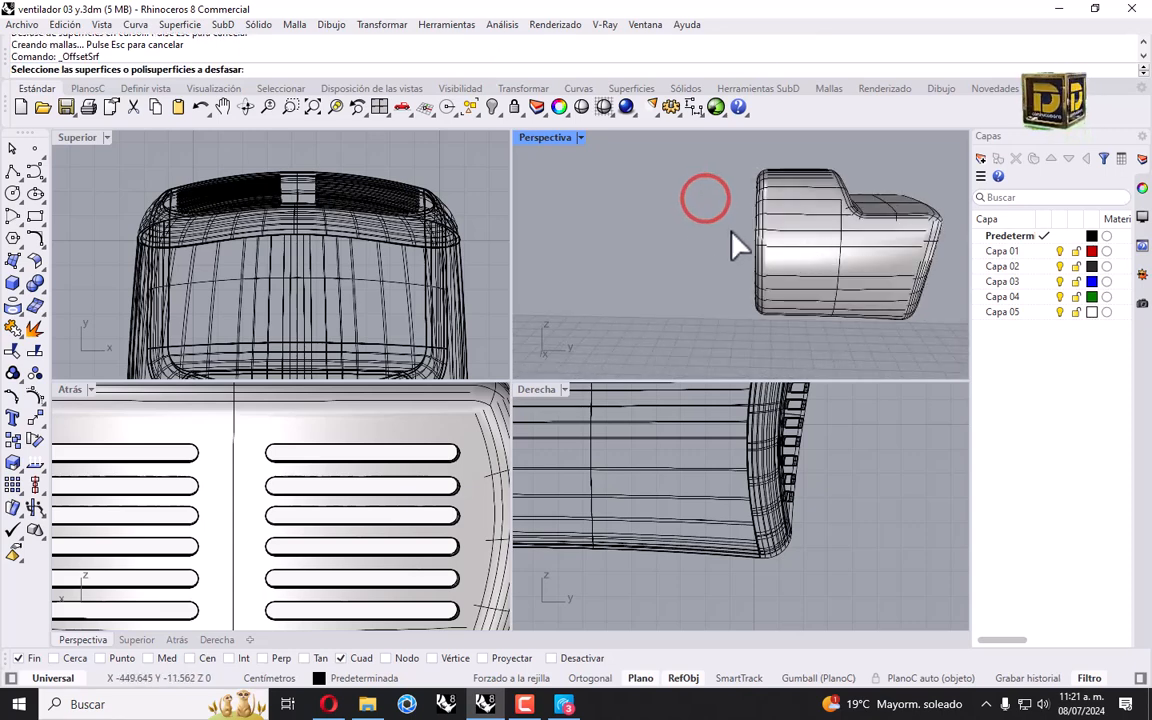
Step: Show the hidden fan parts and delete the leftover four-sided outline curve above the housing in the right view
{"action": "scroll", "coordinate": [694, 283], "scroll_direction": "down", "scroll_amount": 5}
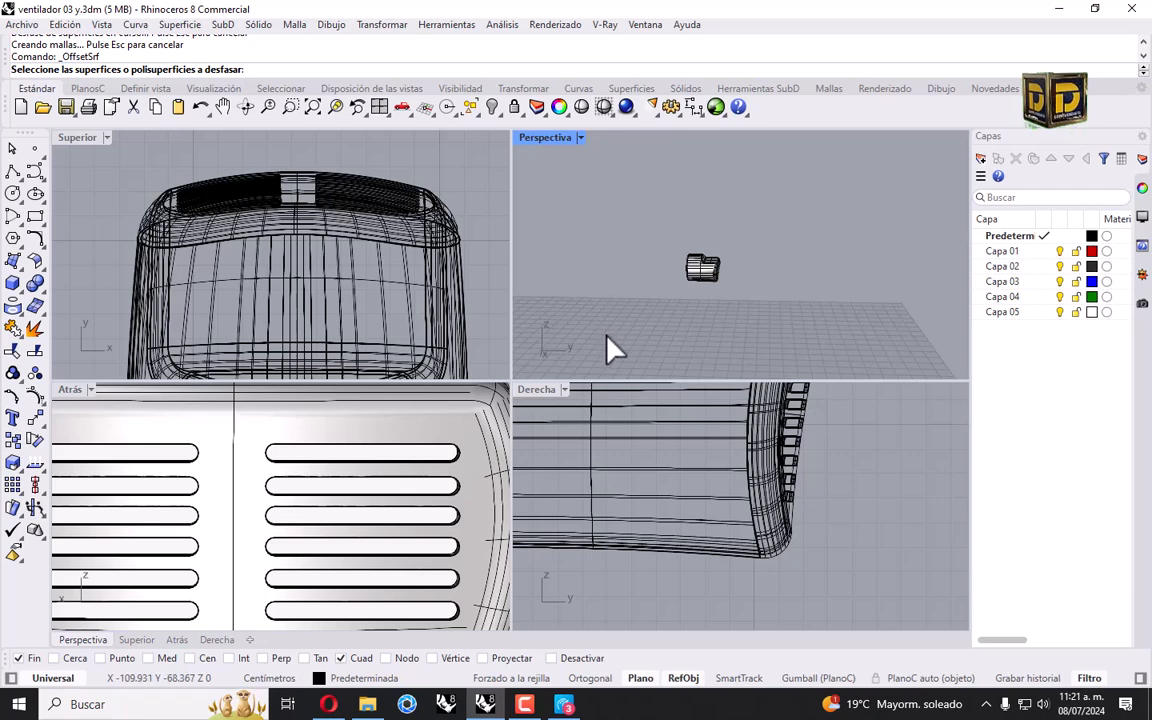
{"action": "scroll", "coordinate": [612, 468], "scroll_direction": "down", "scroll_amount": 10}
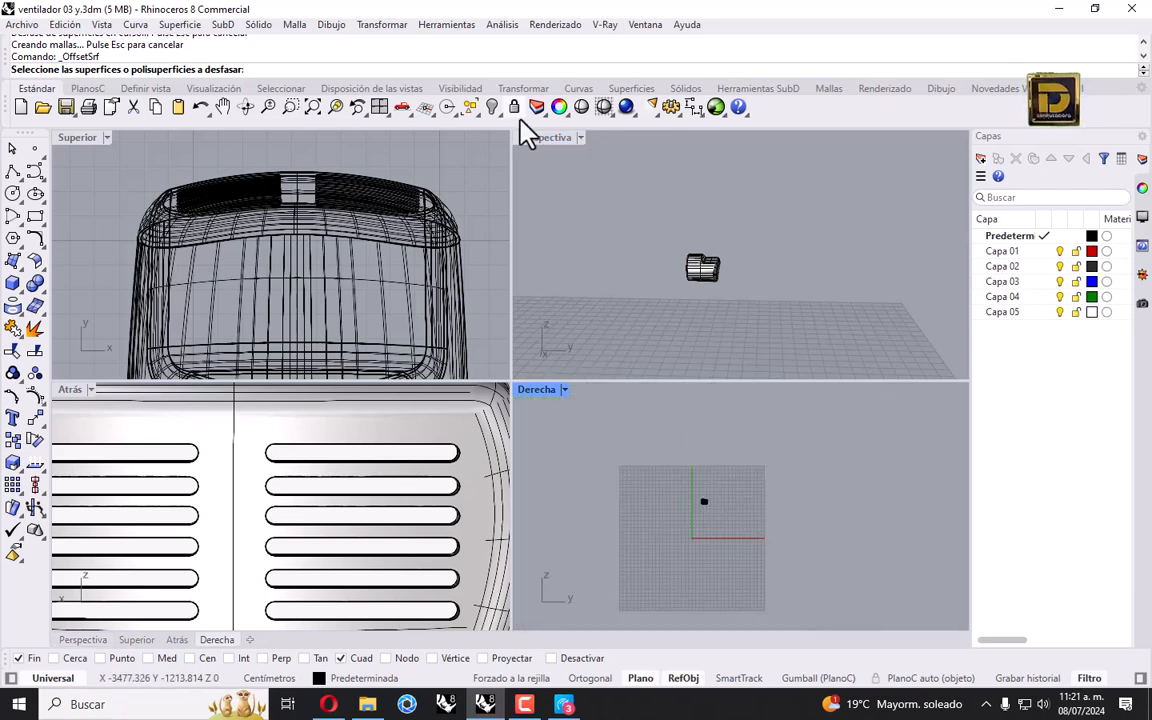
{"action": "left_click", "coordinate": [491, 108]}
{"action": "scroll", "coordinate": [706, 505], "scroll_direction": "up", "scroll_amount": 6}
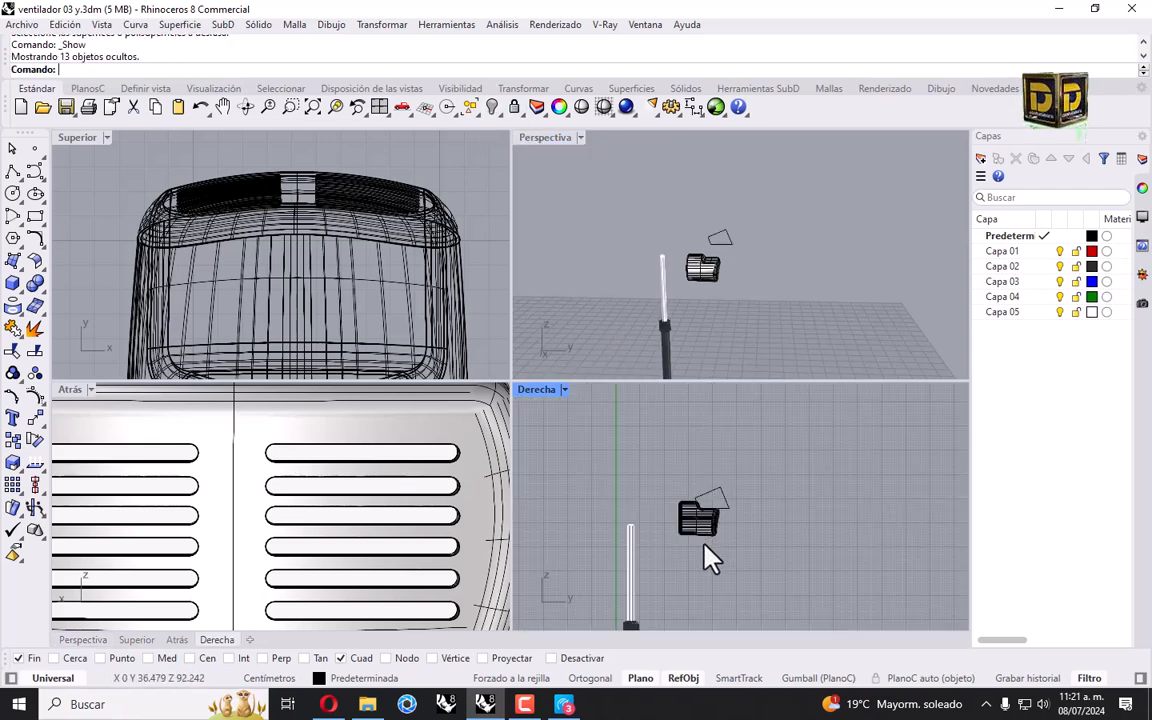
{"action": "left_click", "coordinate": [762, 450]}
{"action": "key", "text": "Delete"}
{"action": "left_click", "coordinate": [671, 409]}
{"action": "scroll", "coordinate": [740, 485], "scroll_direction": "down", "scroll_amount": 4}
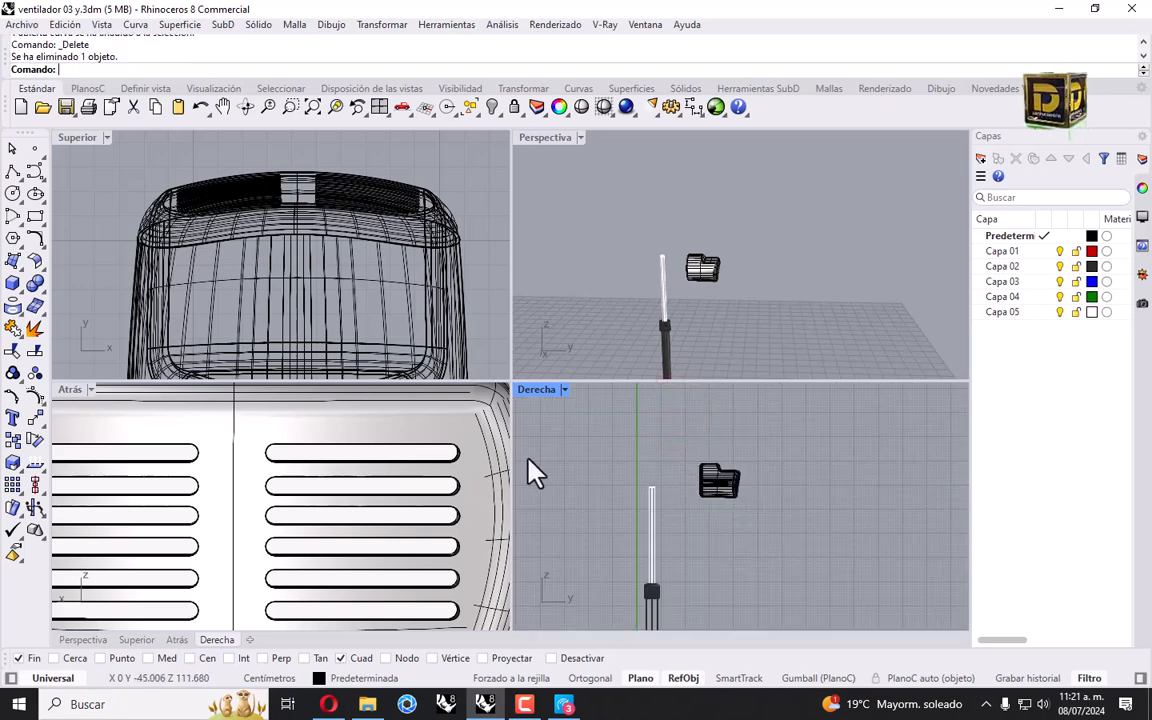
Step: Maximize the right view and move the motor housing to just above the top of the fan's pole
{"action": "double_click", "coordinate": [543, 390]}
{"action": "left_click_drag", "start_coordinate": [553, 265], "coordinate": [668, 388]}
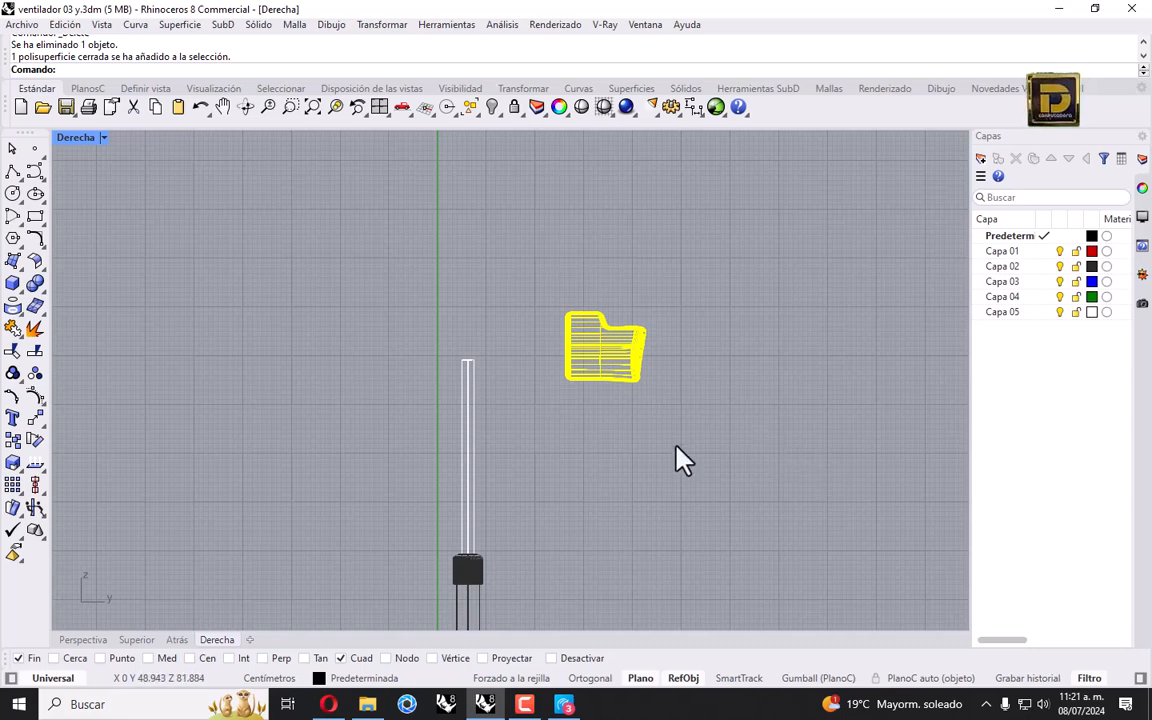
{"action": "left_click_drag", "start_coordinate": [607, 352], "coordinate": [488, 314]}
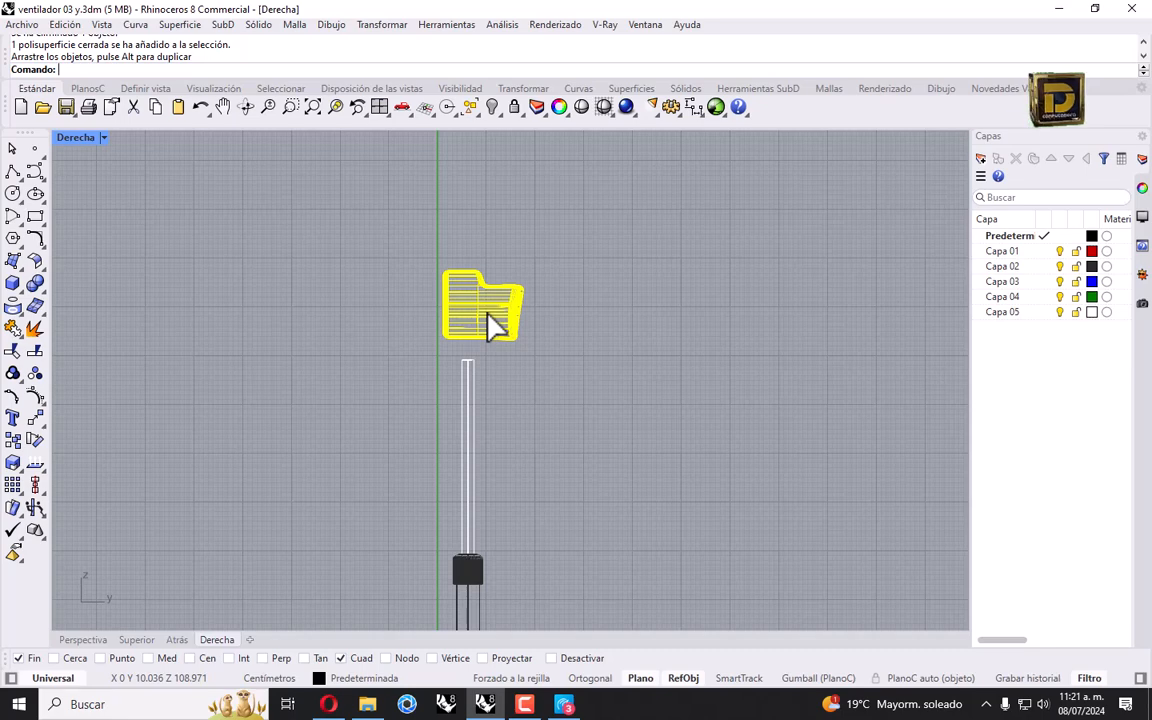
Step: Shift the motor housing slightly in the right view so it lines up over the top of the pole
{"action": "scroll", "coordinate": [489, 354], "scroll_direction": "up", "scroll_amount": 3}
{"action": "left_click_drag", "start_coordinate": [460, 314], "coordinate": [478, 328]}
{"action": "left_click", "coordinate": [278, 329]}
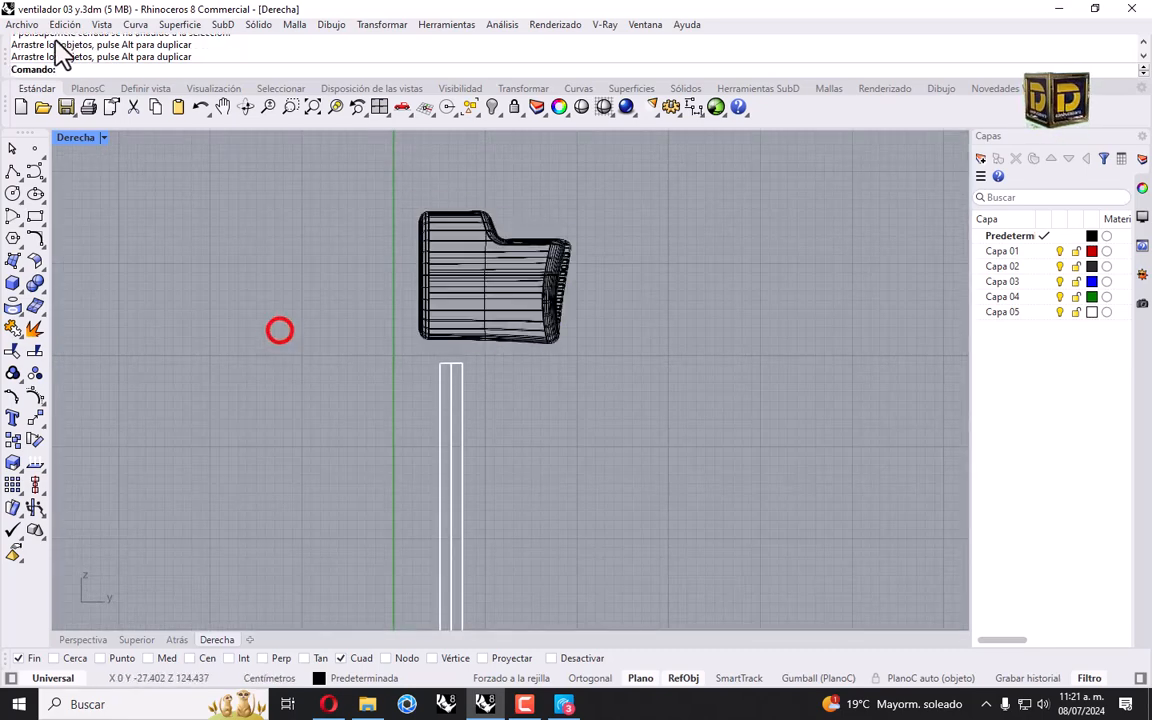
Step: Restore the four-view layout, make Capa 02 the current layer and transfer the motor housing to it
{"action": "double_click", "coordinate": [78, 137]}
{"action": "left_click", "coordinate": [1062, 311]}
{"action": "left_click", "coordinate": [1044, 266]}
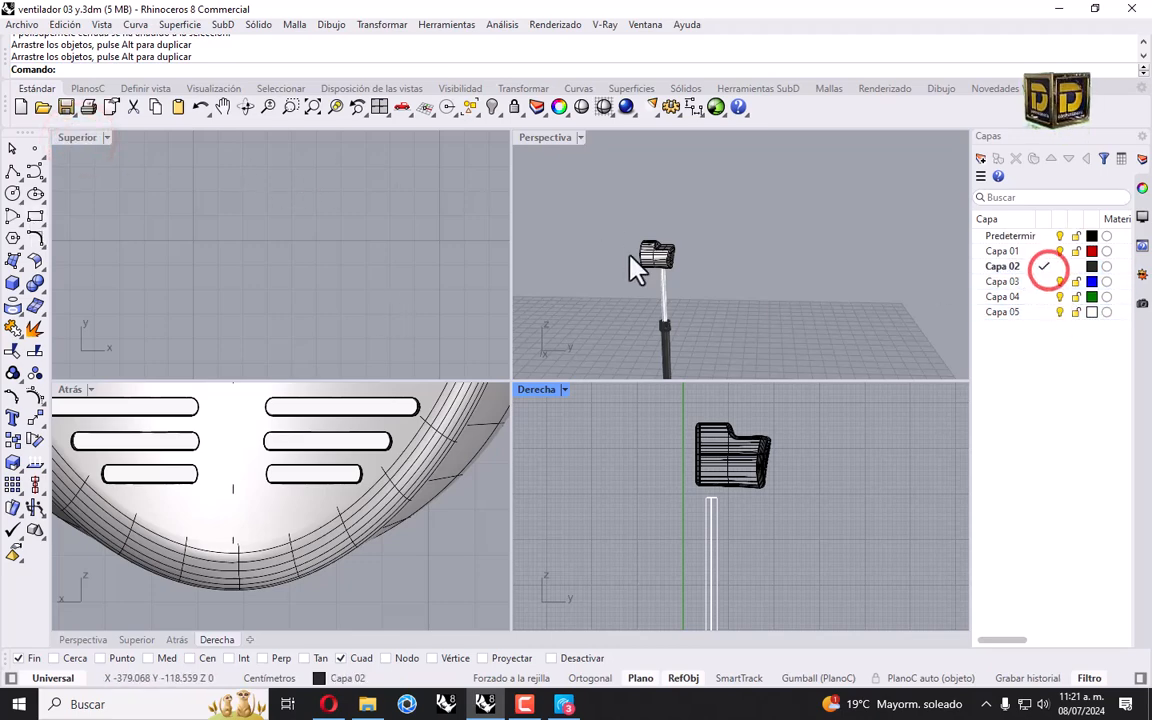
{"action": "left_click", "coordinate": [655, 259]}
{"action": "right_click", "coordinate": [1016, 270]}
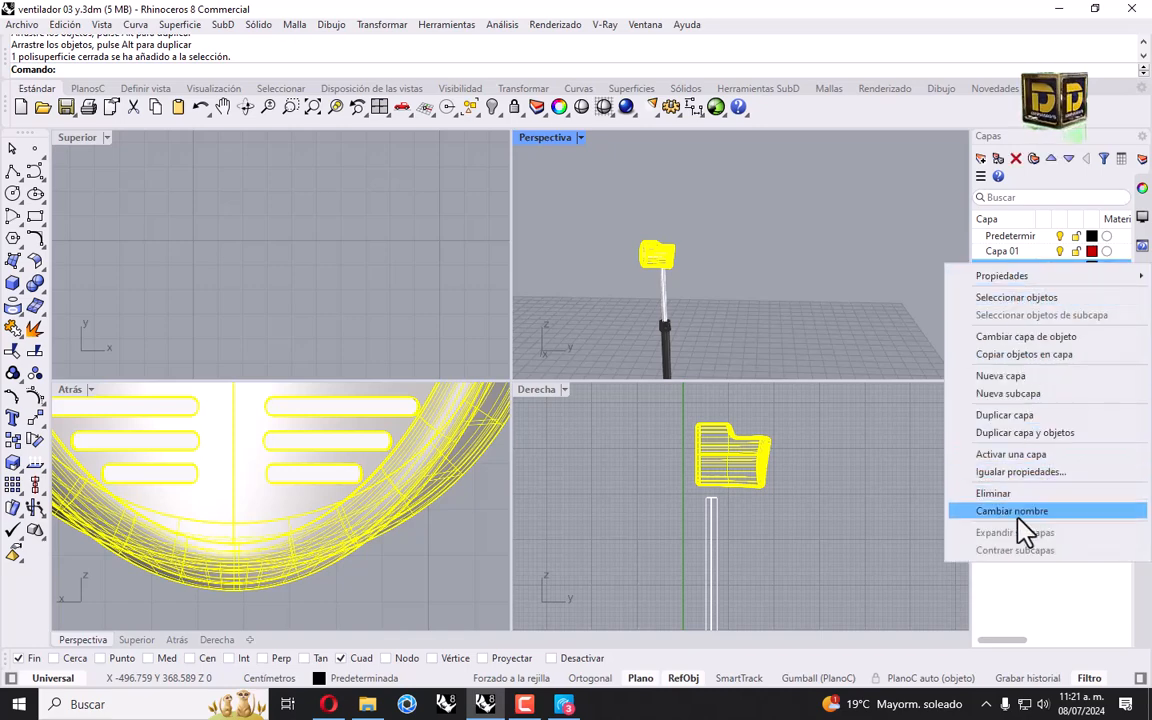
{"action": "left_click", "coordinate": [1020, 338]}
{"action": "left_click", "coordinate": [840, 298]}
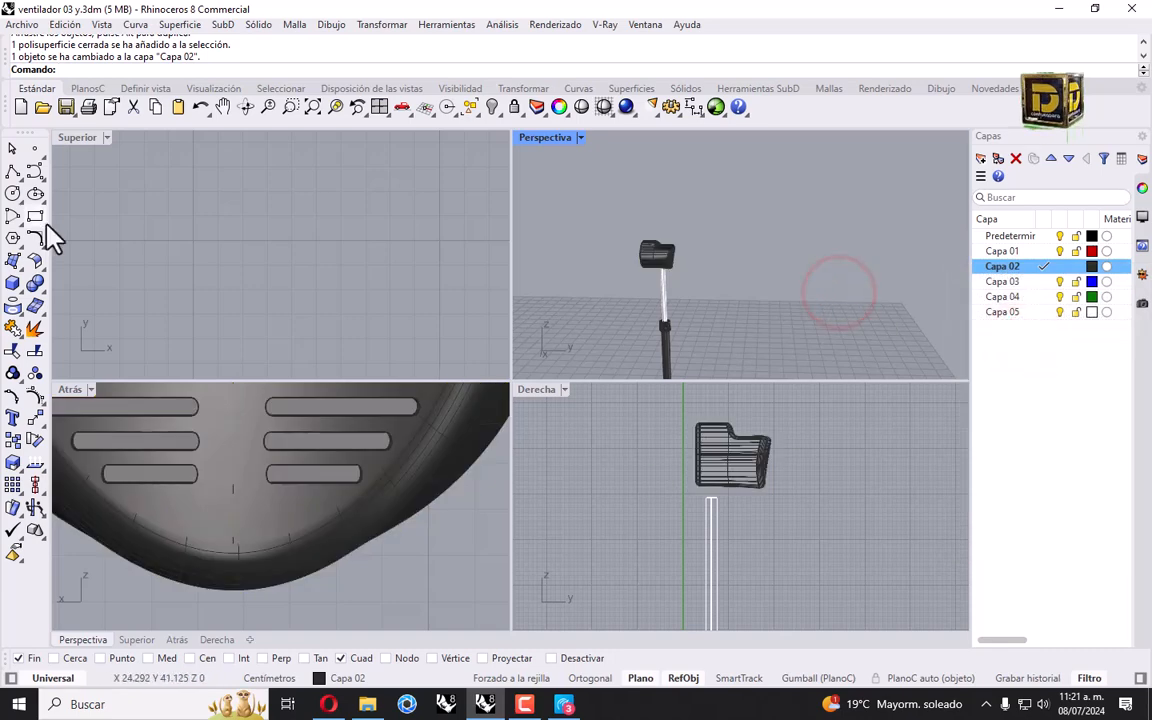
{"action": "left_click", "coordinate": [19, 288]}
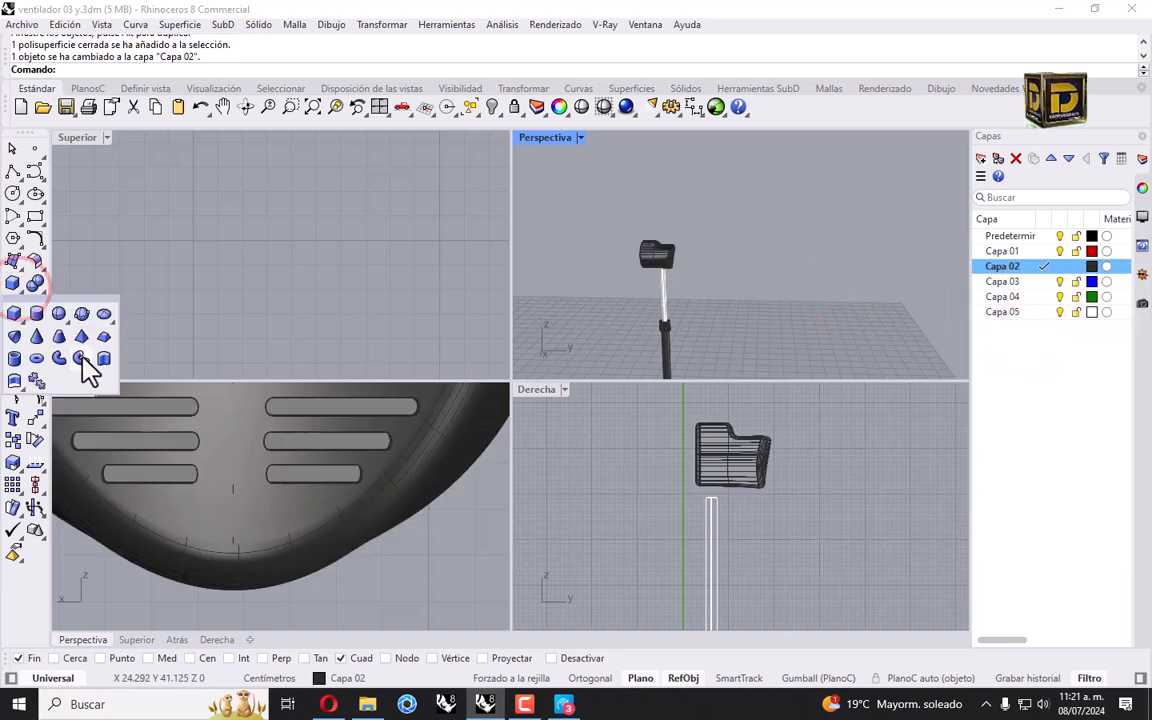
{"action": "left_click", "coordinate": [36, 314]}
{"action": "scroll", "coordinate": [700, 500], "scroll_direction": "up", "scroll_amount": 3}
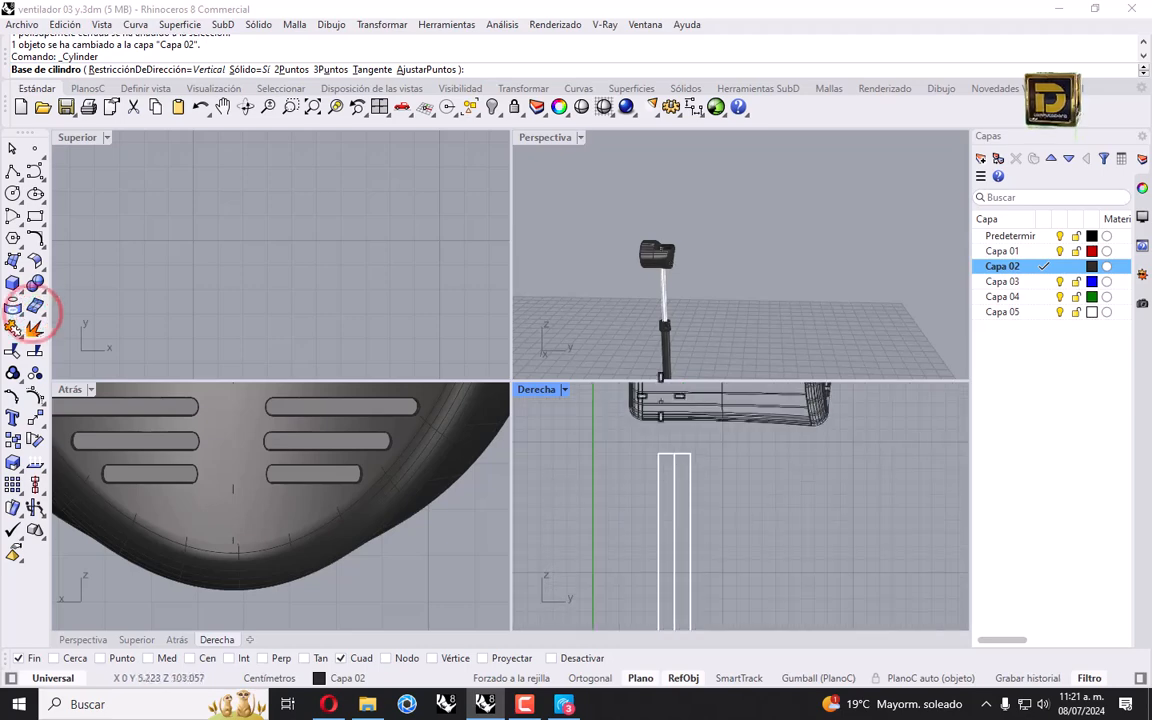
{"action": "scroll", "coordinate": [640, 255], "scroll_direction": "up", "scroll_amount": 5}
{"action": "right_click_drag", "start_coordinate": [712, 334], "coordinate": [723, 325]}
{"action": "left_click", "coordinate": [725, 366]}
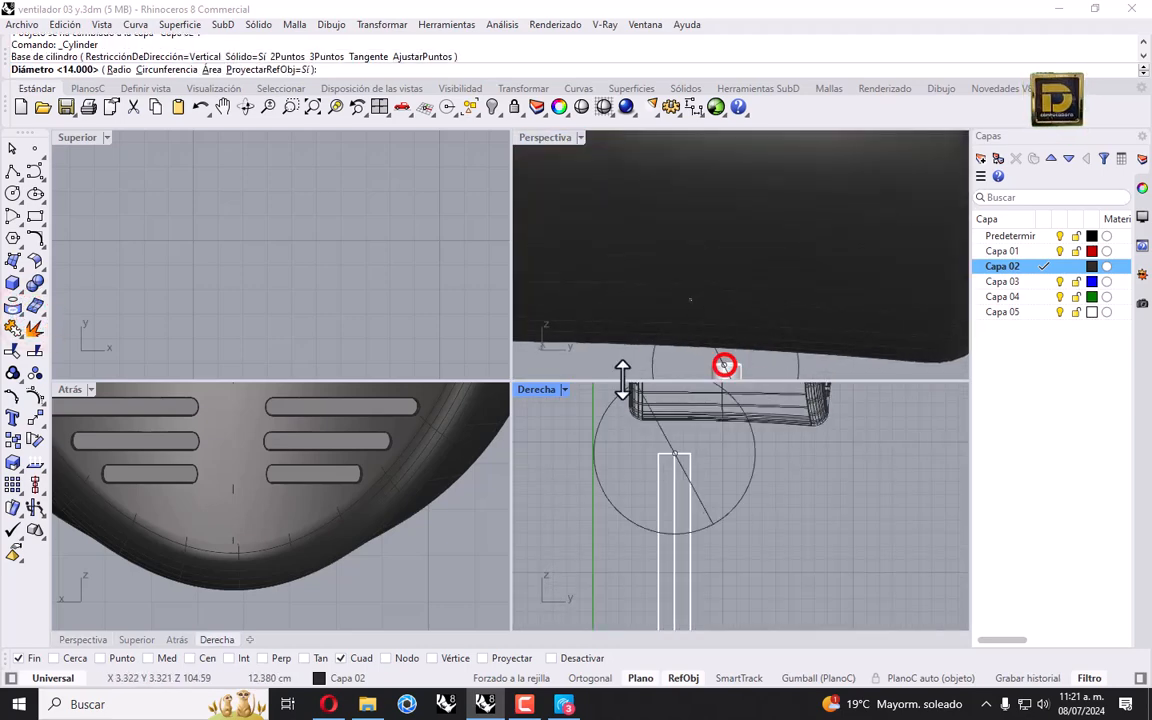
{"action": "key", "text": "Escape"}
Step: Try a two-sided cylinder of 2.5 cm diameter and 2.6 cm end distance centred on the pole's top using the centre snap, and undo it
{"action": "left_click", "coordinate": [447, 583]}
{"action": "key", "text": "Return"}
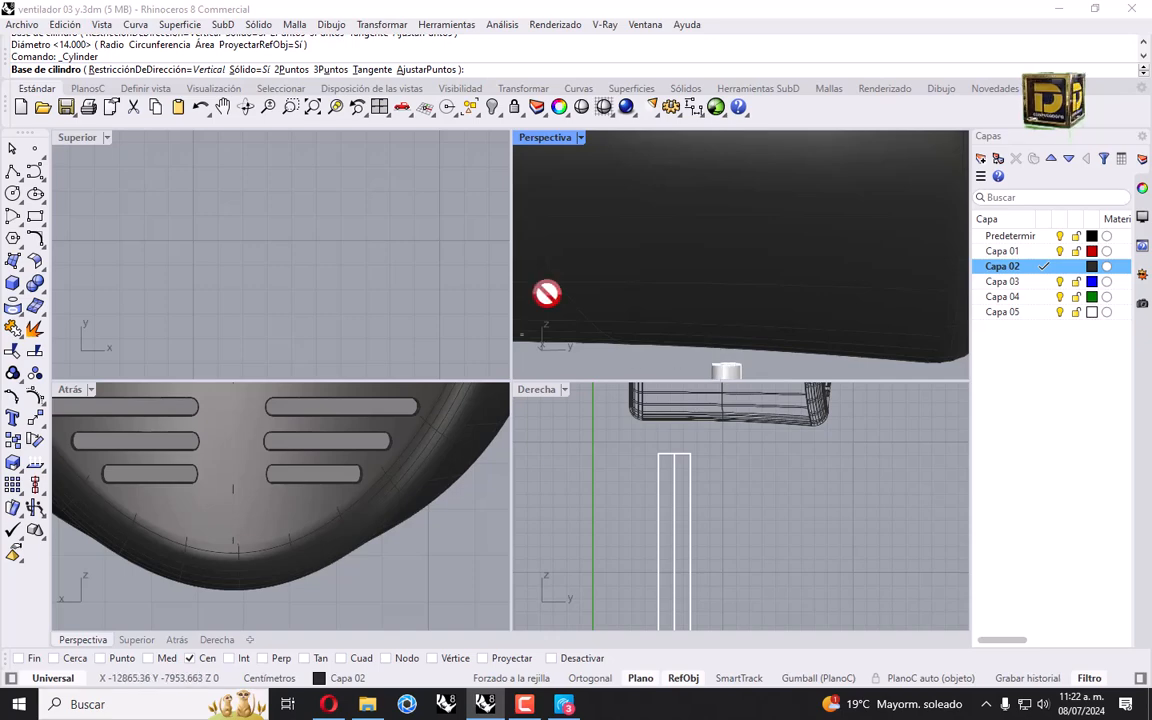
{"action": "scroll", "coordinate": [524, 329], "scroll_direction": "down", "scroll_amount": 5}
{"action": "scroll", "coordinate": [326, 250], "scroll_direction": "down", "scroll_amount": 18}
{"action": "scroll", "coordinate": [304, 262], "scroll_direction": "up", "scroll_amount": 20}
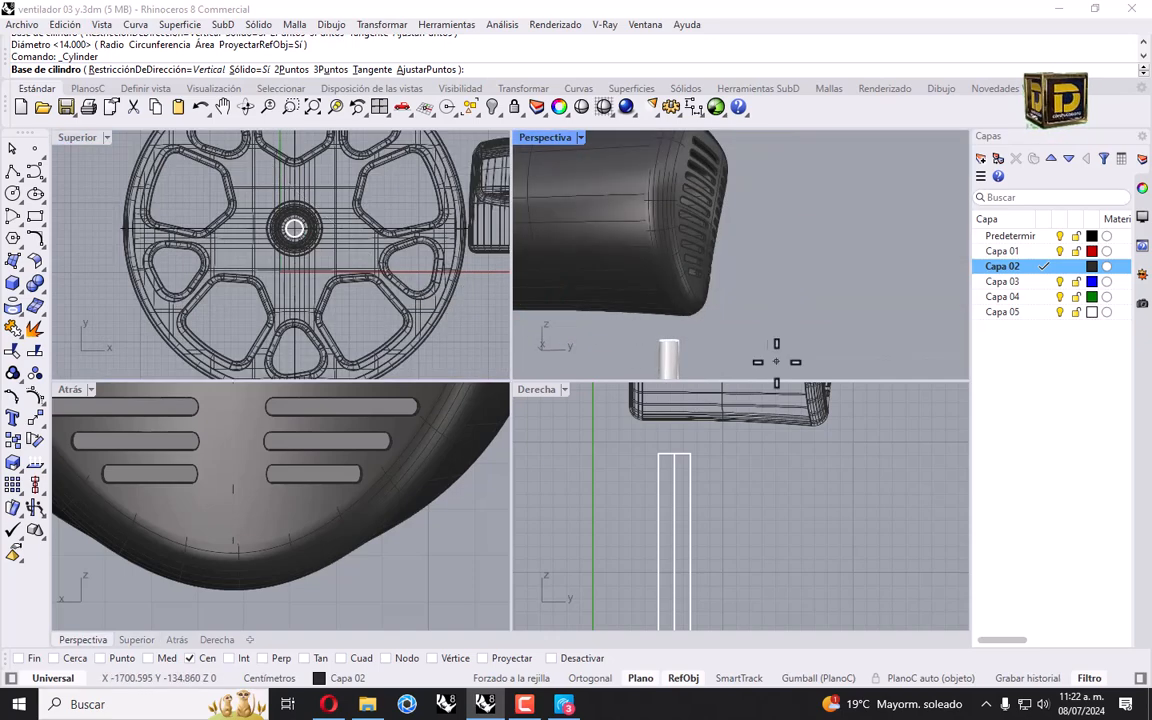
{"action": "left_click", "coordinate": [674, 454]}
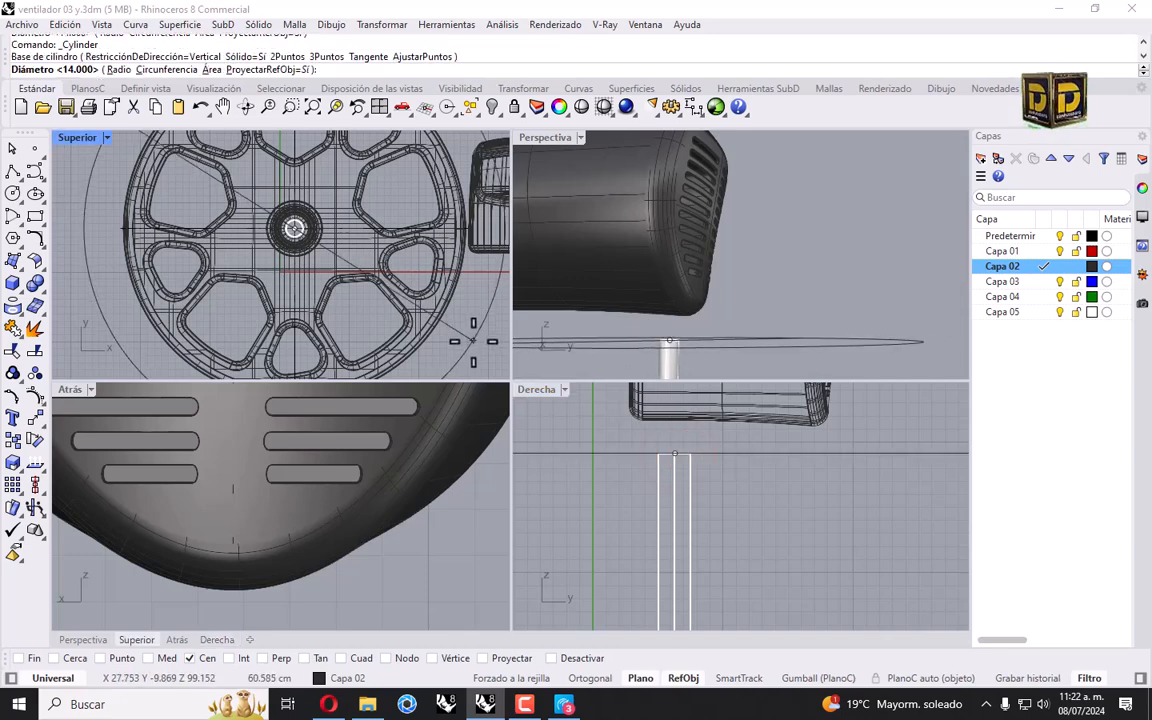
{"action": "type", "text": "2.5"}
{"action": "key", "text": "Return"}
{"action": "type", "text": "2.6"}
{"action": "key", "text": "Return"}
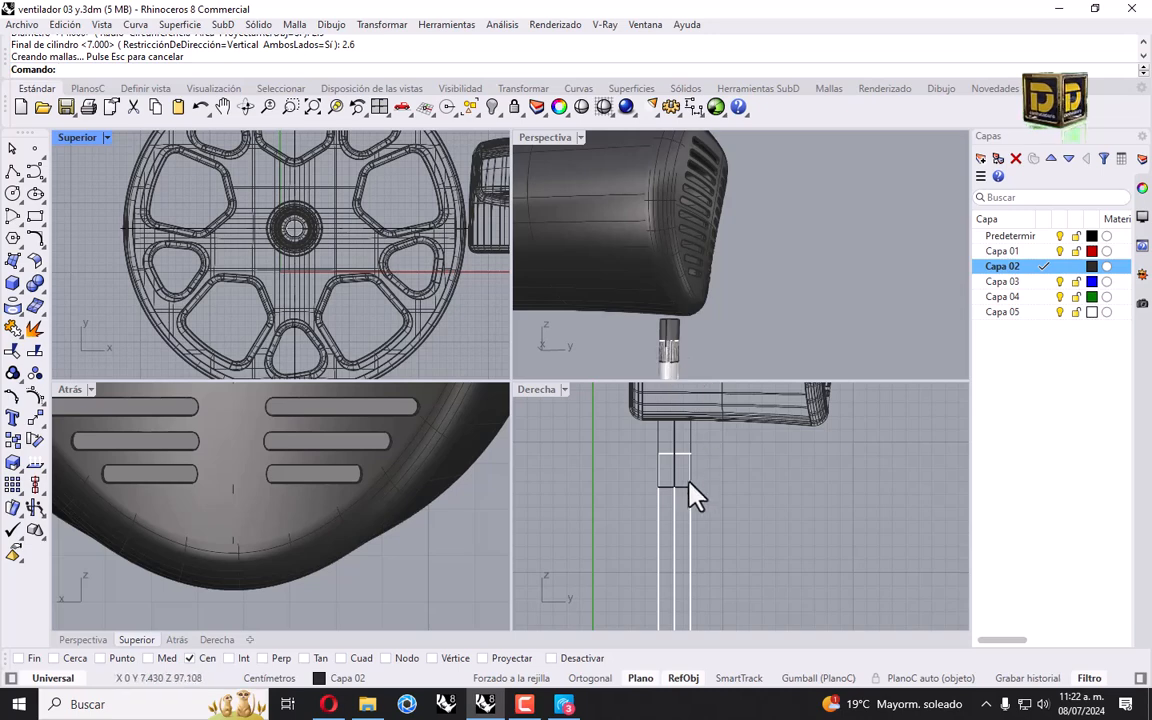
{"action": "key", "text": "ctrl+z"}
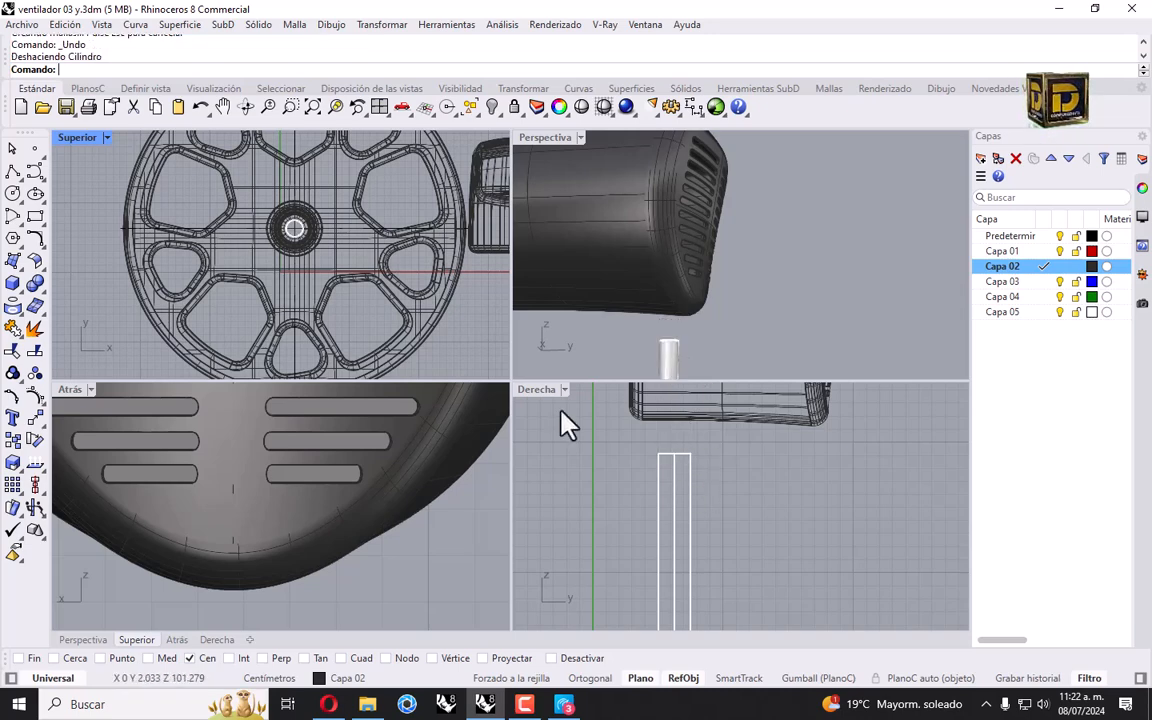
Step: Build a solid tube with diameters 2.5 and 2.6 cm, centred on the pole's top and rising into the motor housing
{"action": "left_click", "coordinate": [16, 285]}
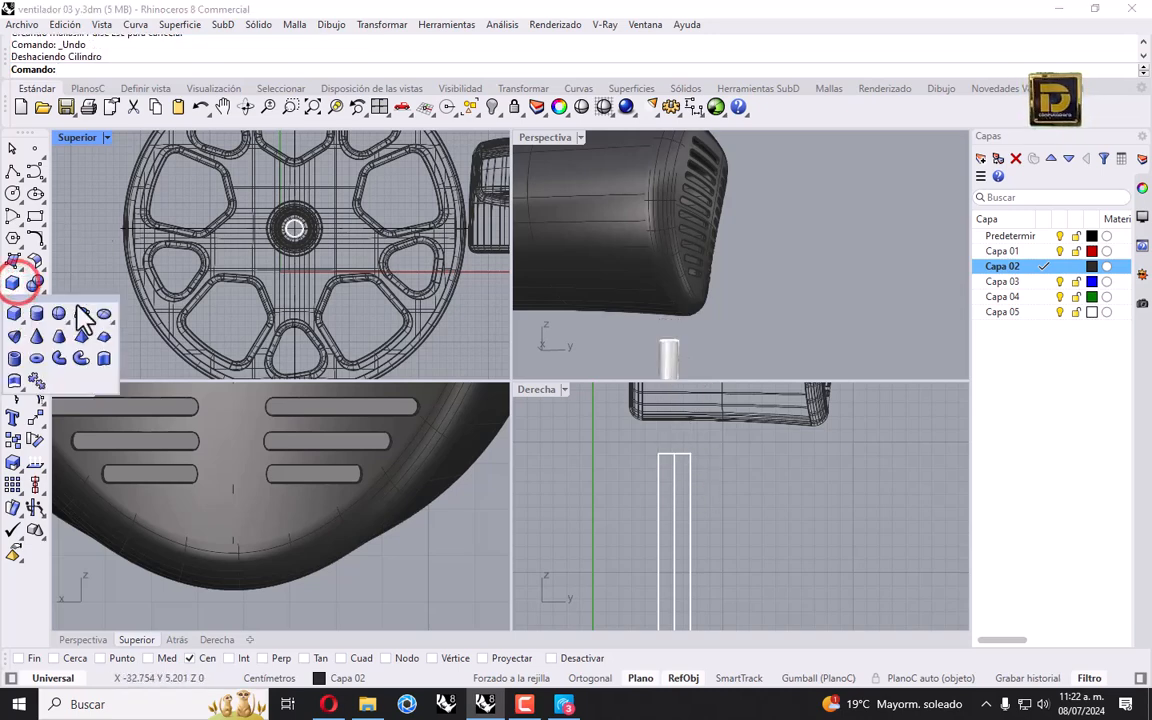
{"action": "left_click", "coordinate": [16, 358]}
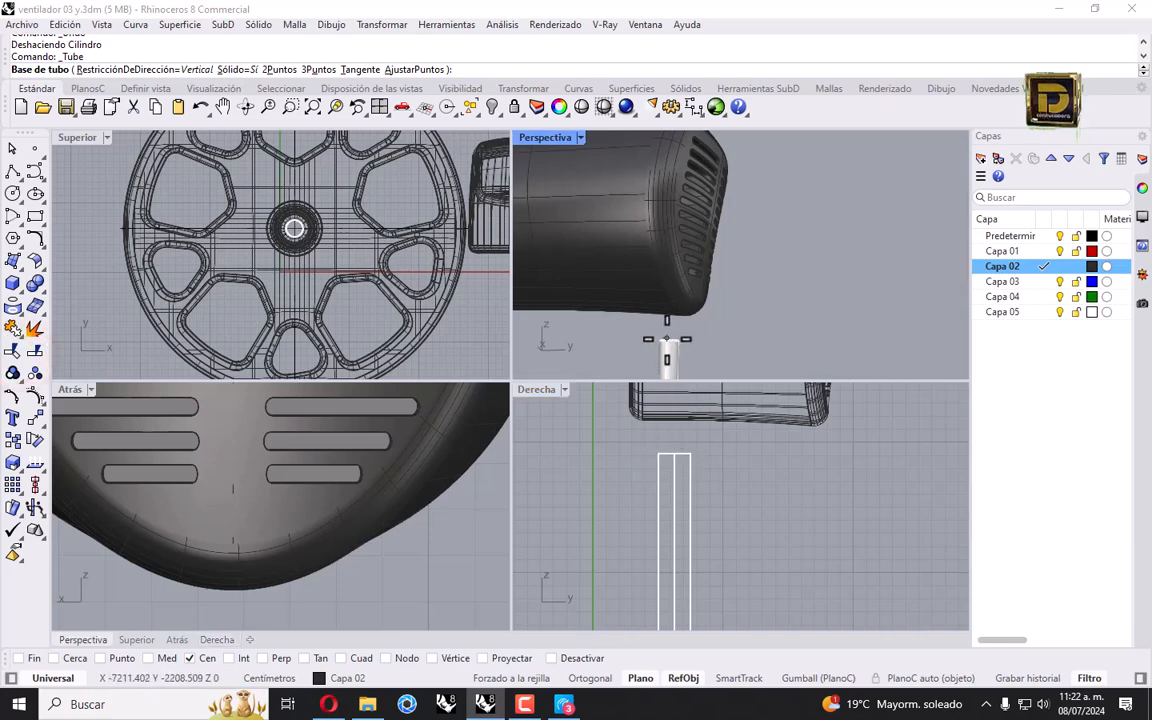
{"action": "left_click", "coordinate": [668, 340]}
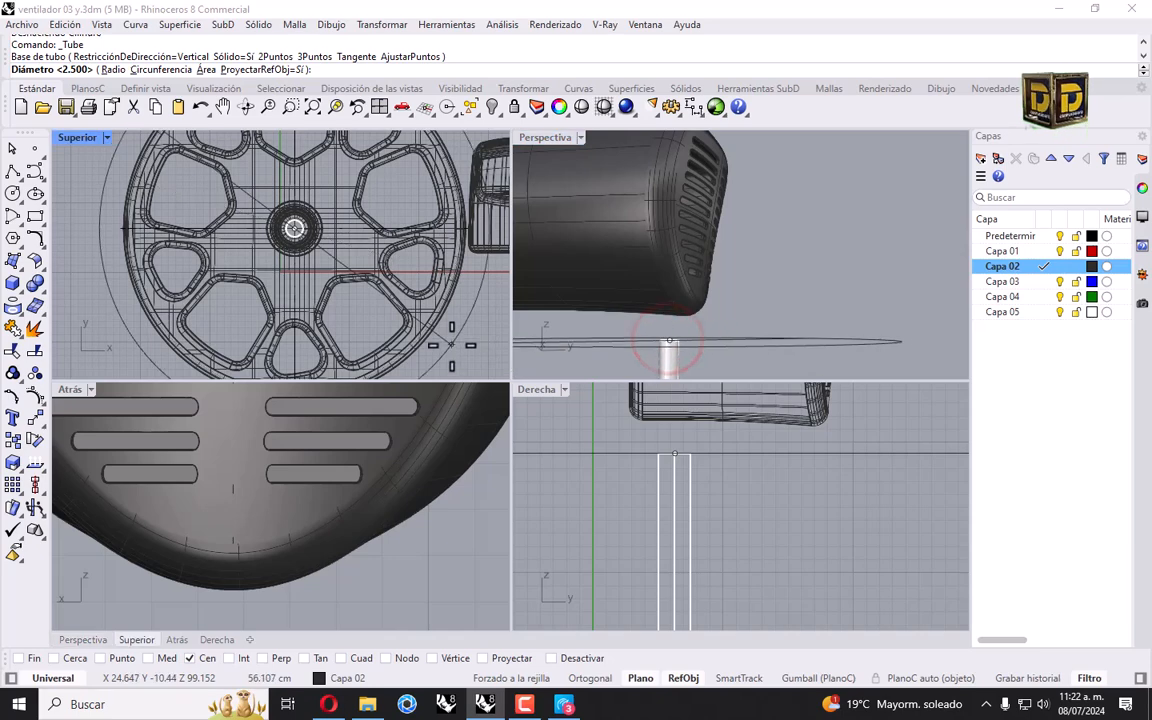
{"action": "type", "text": "2.5"}
{"action": "key", "text": "Return"}
{"action": "type", "text": "2.6"}
{"action": "key", "text": "Return"}
{"action": "right_click_drag", "start_coordinate": [690, 465], "coordinate": [725, 540]}
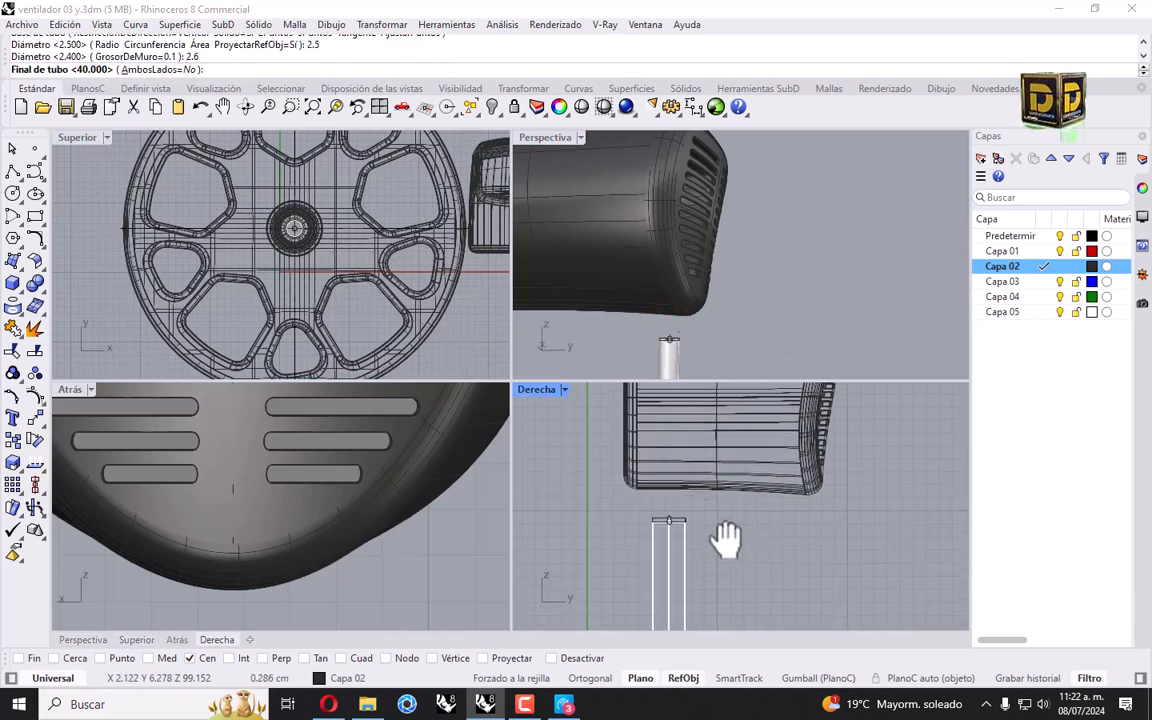
{"action": "left_click", "coordinate": [669, 521]}
Step: Examine the housing and its connection to the pole from the perspective, back and right views
{"action": "scroll", "coordinate": [620, 450], "scroll_direction": "down", "scroll_amount": 3}
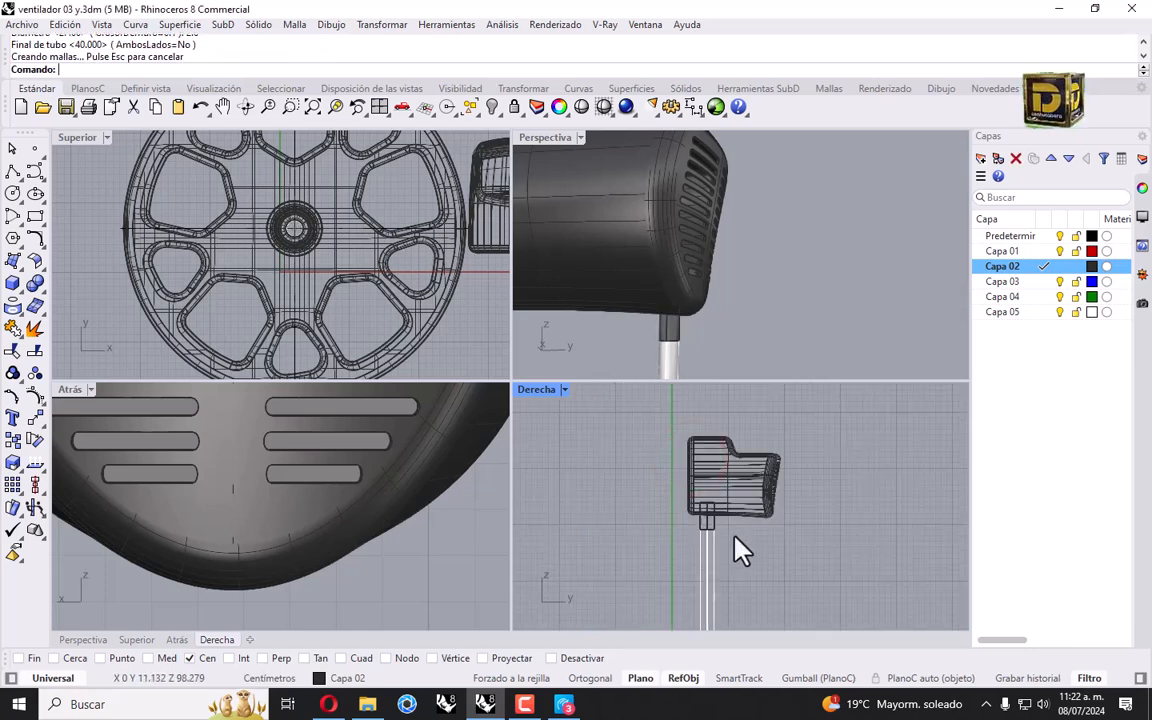
{"action": "scroll", "coordinate": [787, 522], "scroll_direction": "down", "scroll_amount": 3}
{"action": "right_click_drag", "start_coordinate": [705, 345], "coordinate": [686, 301]}
{"action": "left_click", "coordinate": [682, 300]}
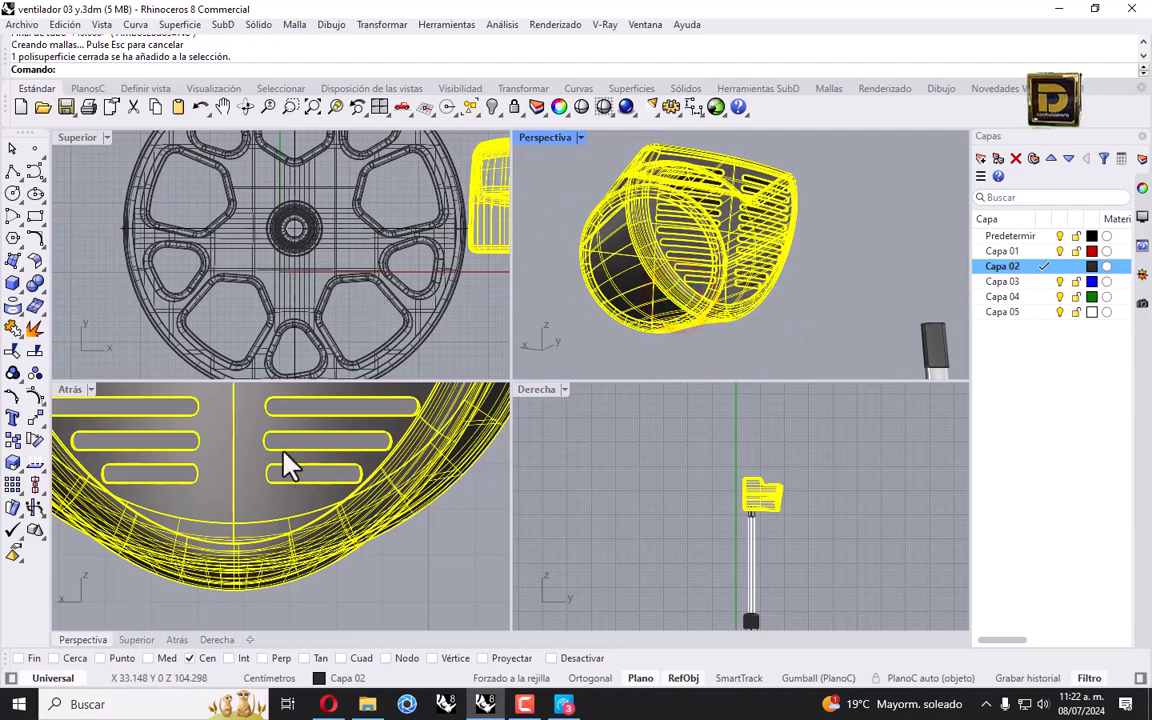
{"action": "scroll", "coordinate": [345, 485], "scroll_direction": "down", "scroll_amount": 5}
{"action": "scroll", "coordinate": [340, 485], "scroll_direction": "up", "scroll_amount": 4}
{"action": "right_click_drag", "start_coordinate": [358, 490], "coordinate": [250, 486]}
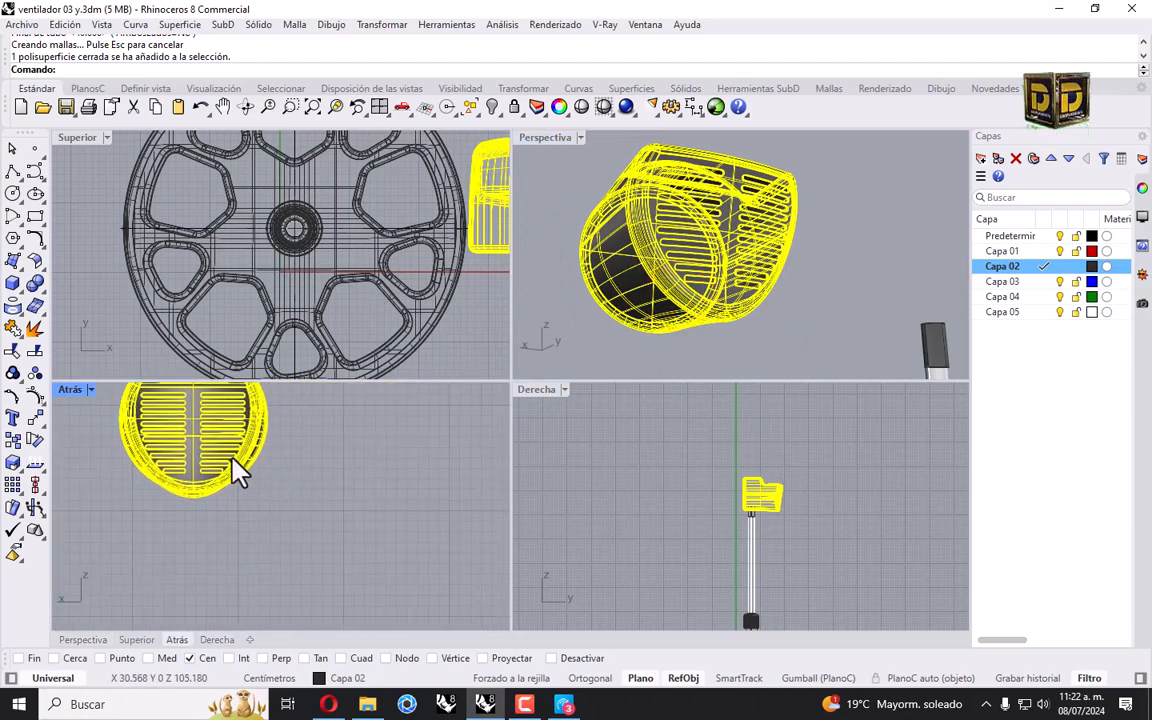
{"action": "left_click_drag", "start_coordinate": [231, 455], "coordinate": [408, 466], "text": "shift"}
{"action": "scroll", "coordinate": [225, 477], "scroll_direction": "down", "scroll_amount": 8}
{"action": "left_click_drag", "start_coordinate": [281, 478], "coordinate": [338, 477], "text": "shift"}
{"action": "scroll", "coordinate": [766, 522], "scroll_direction": "up", "scroll_amount": 5}
{"action": "left_click_drag", "start_coordinate": [673, 531], "coordinate": [673, 515], "text": "shift"}
{"action": "left_click", "coordinate": [780, 492]}
{"action": "right_click_drag", "start_coordinate": [835, 318], "coordinate": [740, 272]}
Step: Fit the whole fan in all views, check the housing up close in perspective and save the model
{"action": "right_click", "coordinate": [315, 108]}
{"action": "right_click_drag", "start_coordinate": [590, 174], "coordinate": [785, 231]}
{"action": "scroll", "coordinate": [737, 147], "scroll_direction": "up", "scroll_amount": 7}
{"action": "scroll", "coordinate": [737, 147], "scroll_direction": "up", "scroll_amount": 5}
{"action": "right_click_drag", "start_coordinate": [740, 150], "coordinate": [776, 205]}
{"action": "right_click_drag", "start_coordinate": [773, 424], "coordinate": [766, 471]}
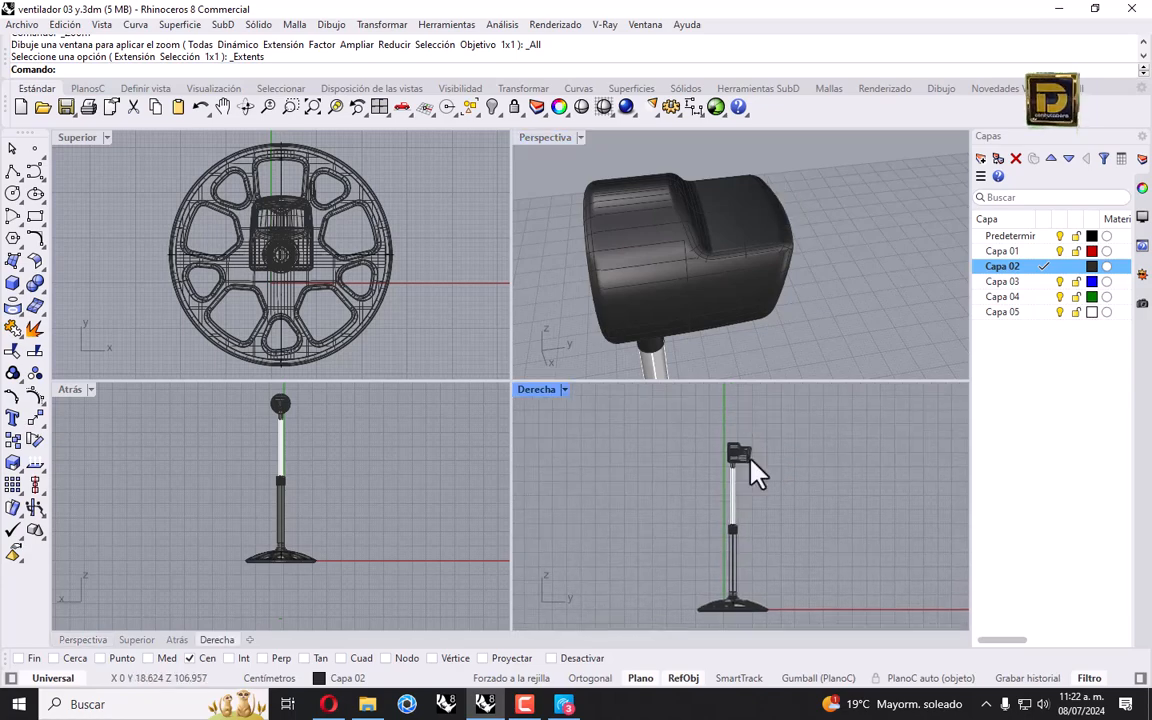
{"action": "left_click", "coordinate": [22, 24]}
{"action": "left_click", "coordinate": [60, 108]}
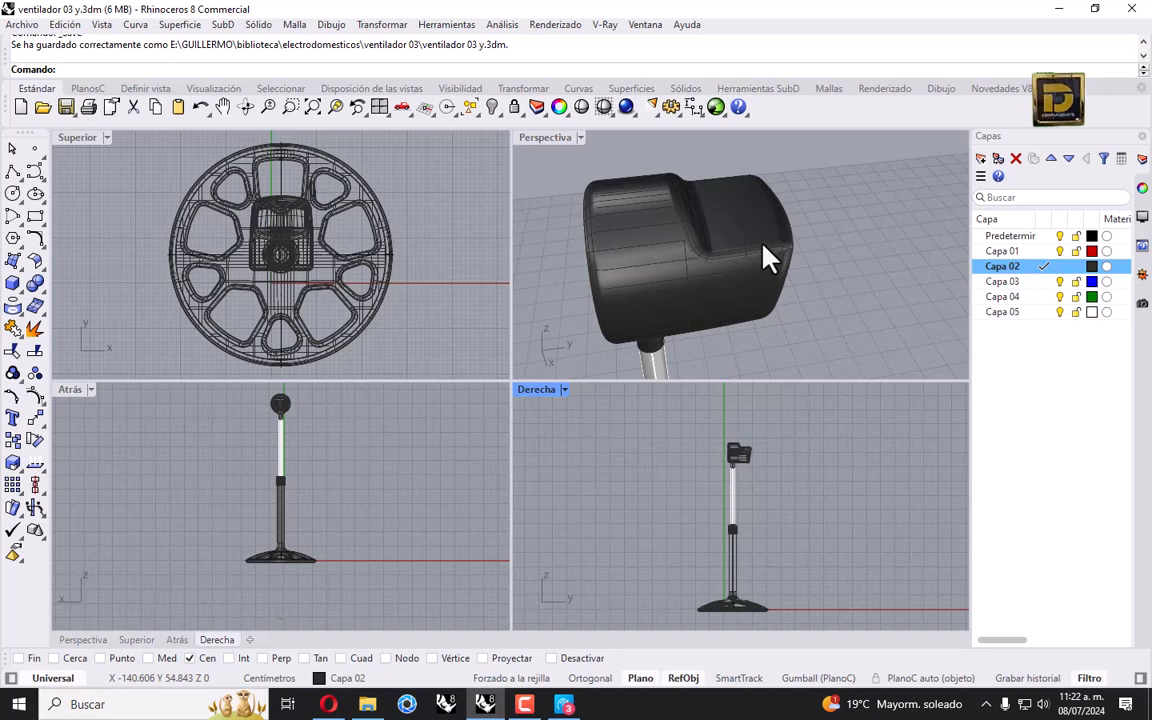
Step: Create a two-sided solid cylinder with a 2.25 cm diameter and 1.5 cm end distance beside the fan base in the top view
{"action": "scroll", "coordinate": [753, 226], "scroll_direction": "up", "scroll_amount": 5}
{"action": "scroll", "coordinate": [742, 195], "scroll_direction": "down", "scroll_amount": 3}
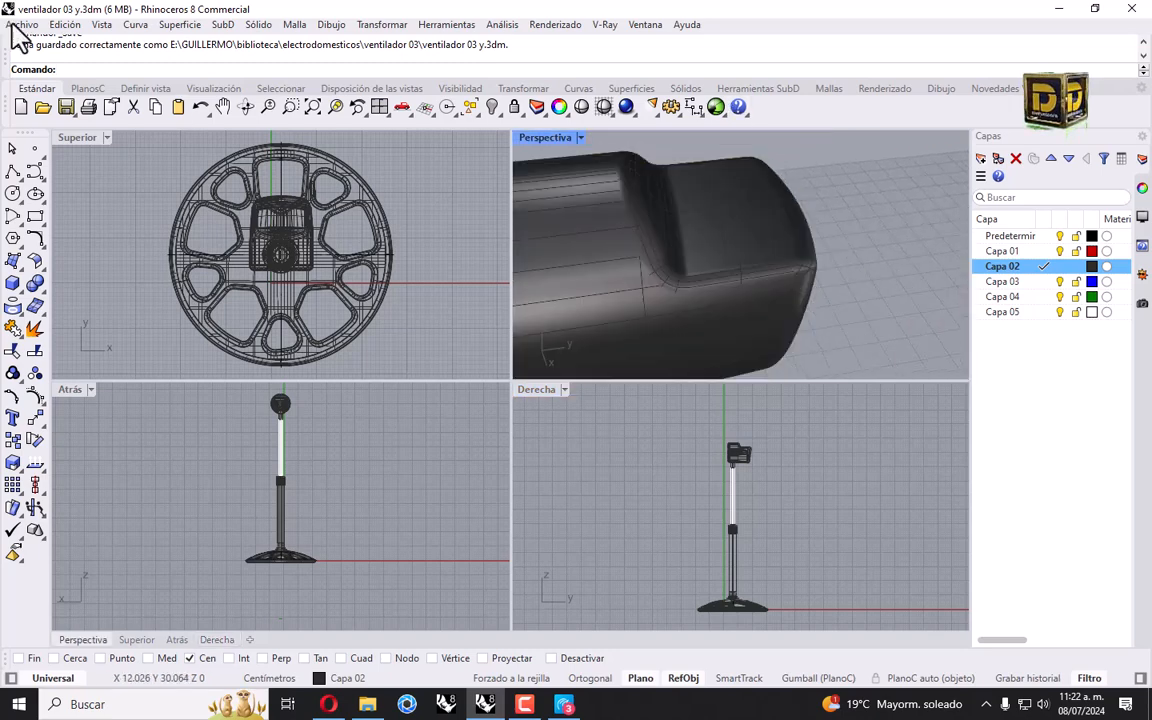
{"action": "left_click", "coordinate": [8, 285]}
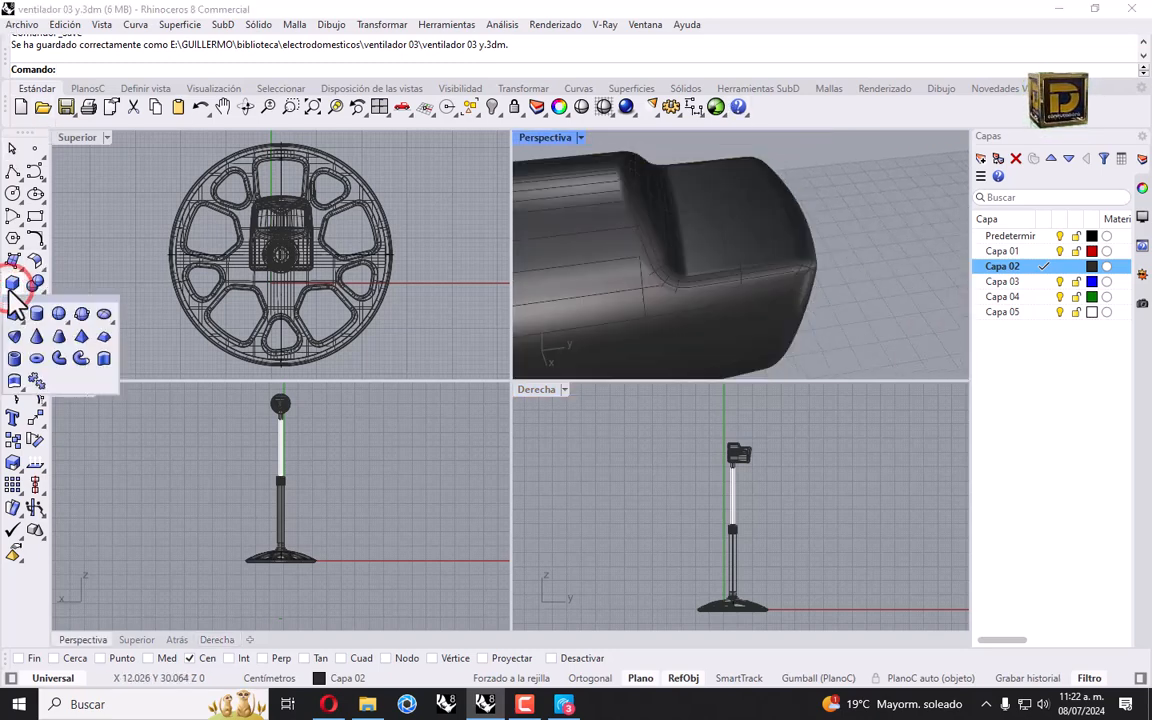
{"action": "left_click", "coordinate": [34, 312]}
{"action": "scroll", "coordinate": [298, 212], "scroll_direction": "up", "scroll_amount": 2}
{"action": "scroll", "coordinate": [298, 205], "scroll_direction": "up", "scroll_amount": 2}
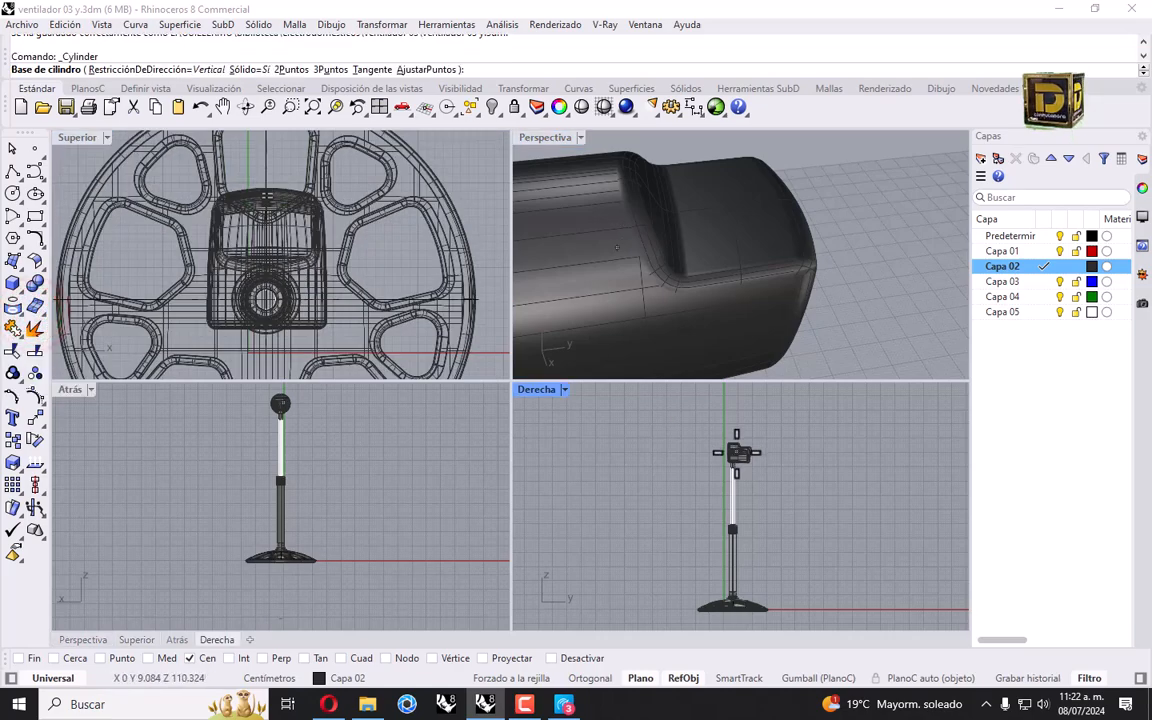
{"action": "right_click_drag", "start_coordinate": [458, 158], "coordinate": [350, 172]}
{"action": "left_click", "coordinate": [462, 183]}
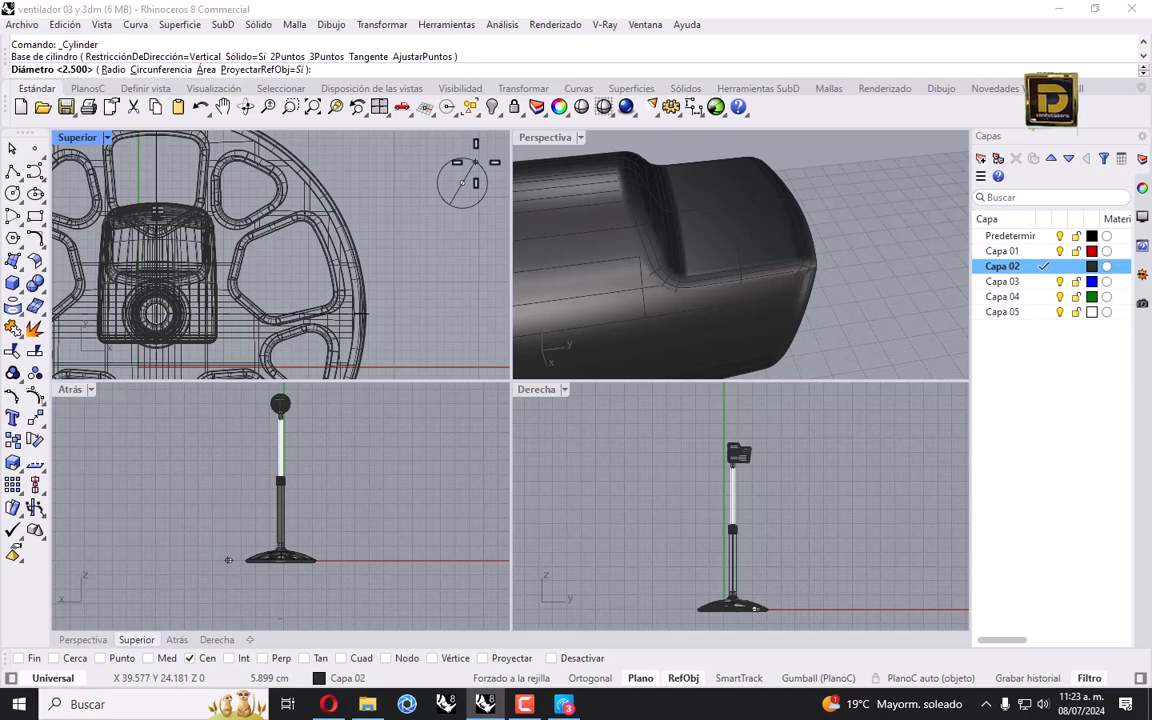
{"action": "type", "text": "5"}
{"action": "key", "text": "Return"}
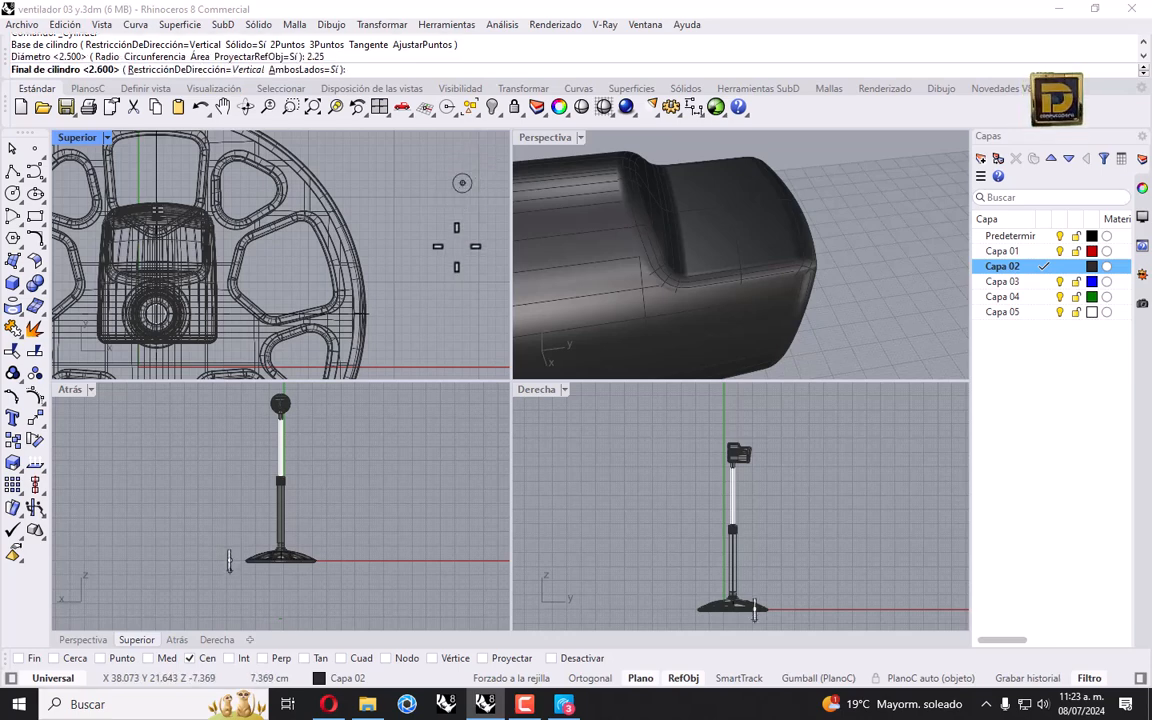
{"action": "key", "text": "Return"}
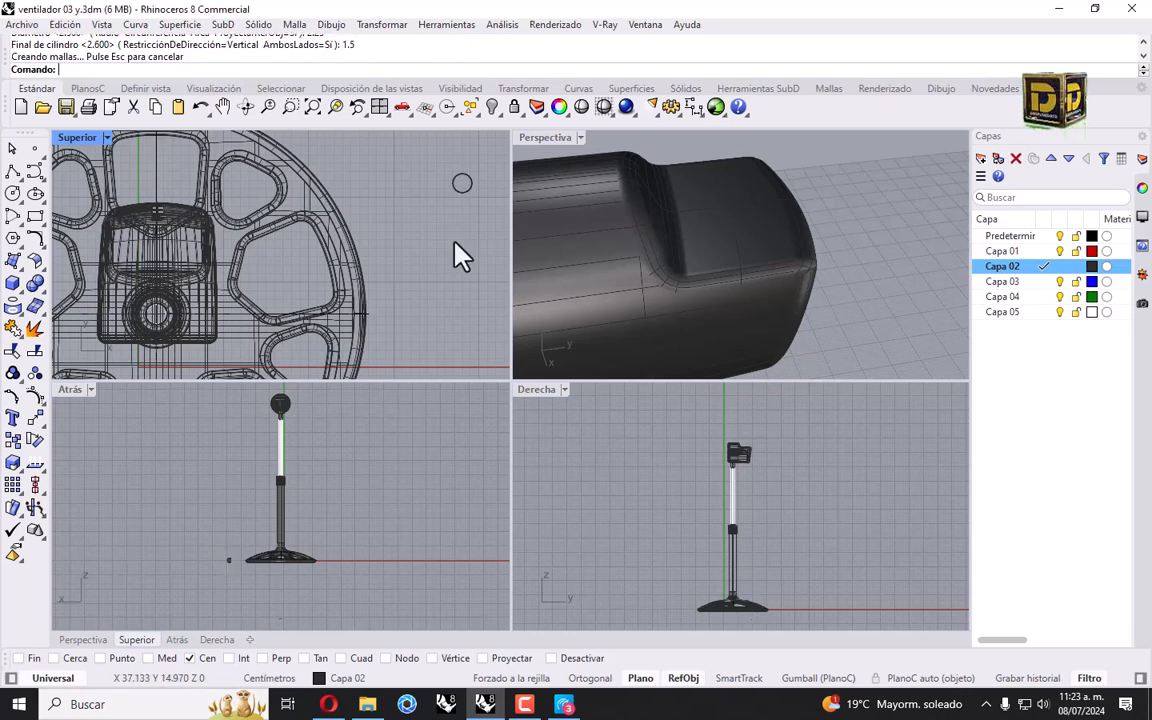
Step: Raise the small cylinder to the lower ledge on top of the housing in the right view, and delete it
{"action": "left_click", "coordinate": [429, 165]}
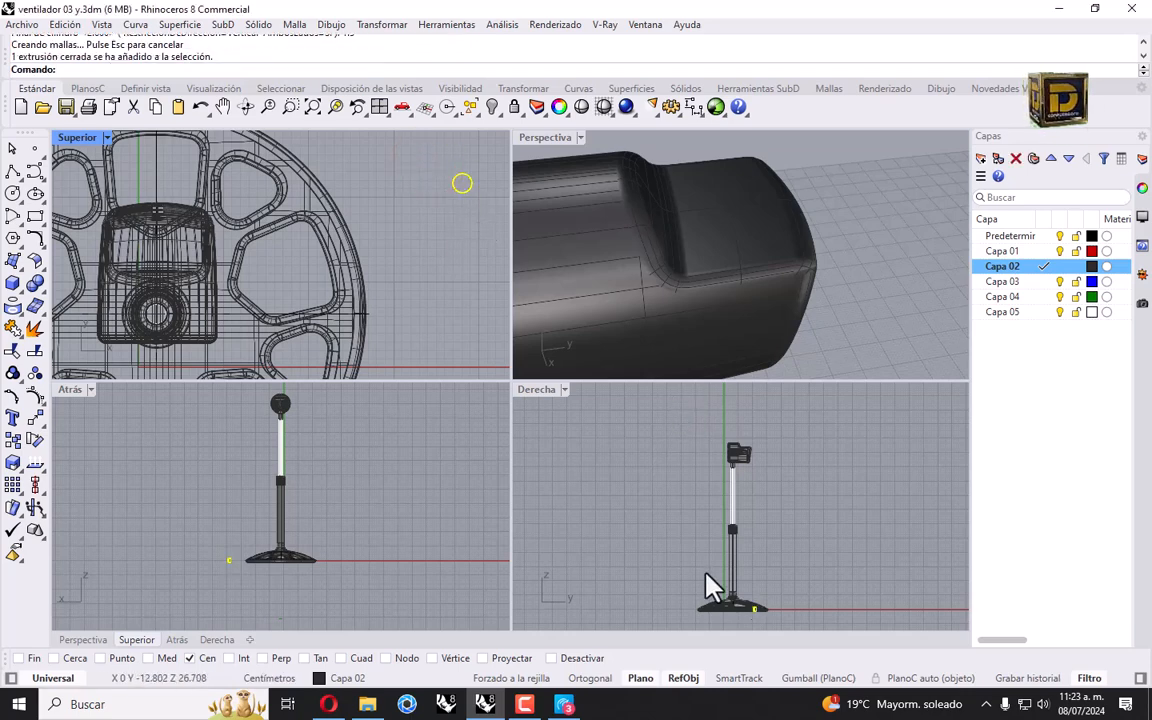
{"action": "mouse_move", "coordinate": [750, 606]}
{"action": "left_mouse_down"}
{"action": "mouse_move", "coordinate": [758, 453]}
{"action": "mouse_move", "coordinate": [651, 504]}
{"action": "mouse_move", "coordinate": [652, 522]}
{"action": "left_mouse_up"}
{"action": "scroll", "coordinate": [758, 453], "scroll_direction": "up", "scroll_amount": 5}
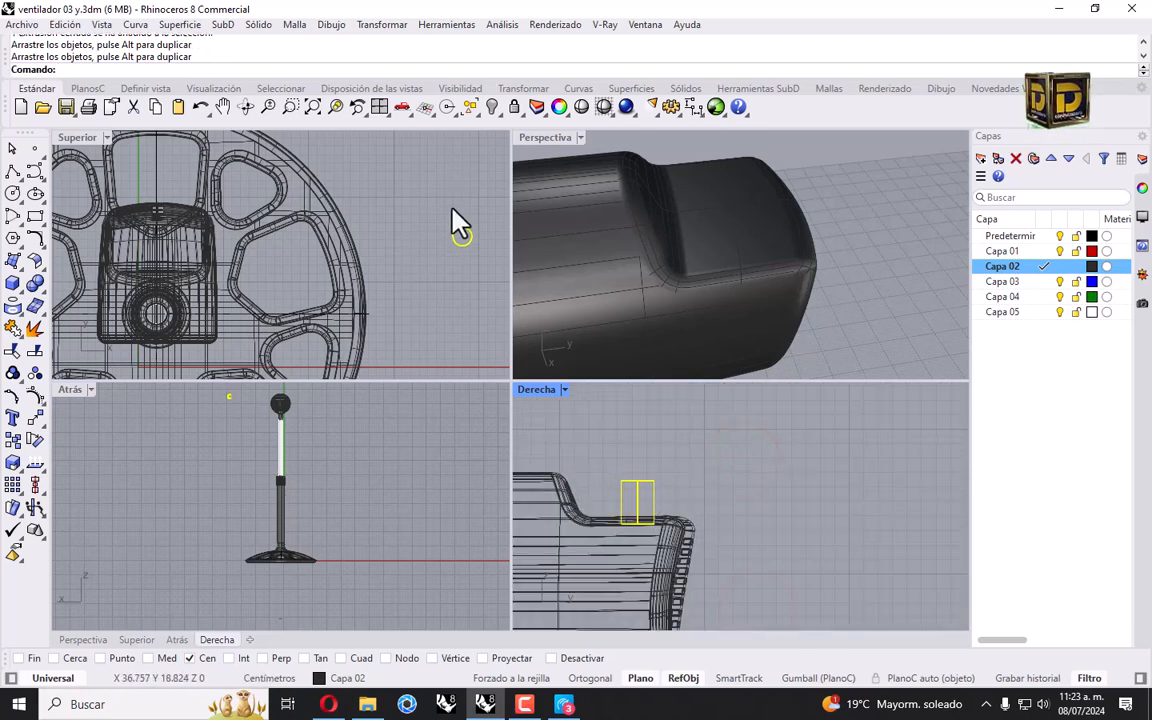
{"action": "right_click", "coordinate": [416, 200]}
{"action": "key", "text": "Delete"}
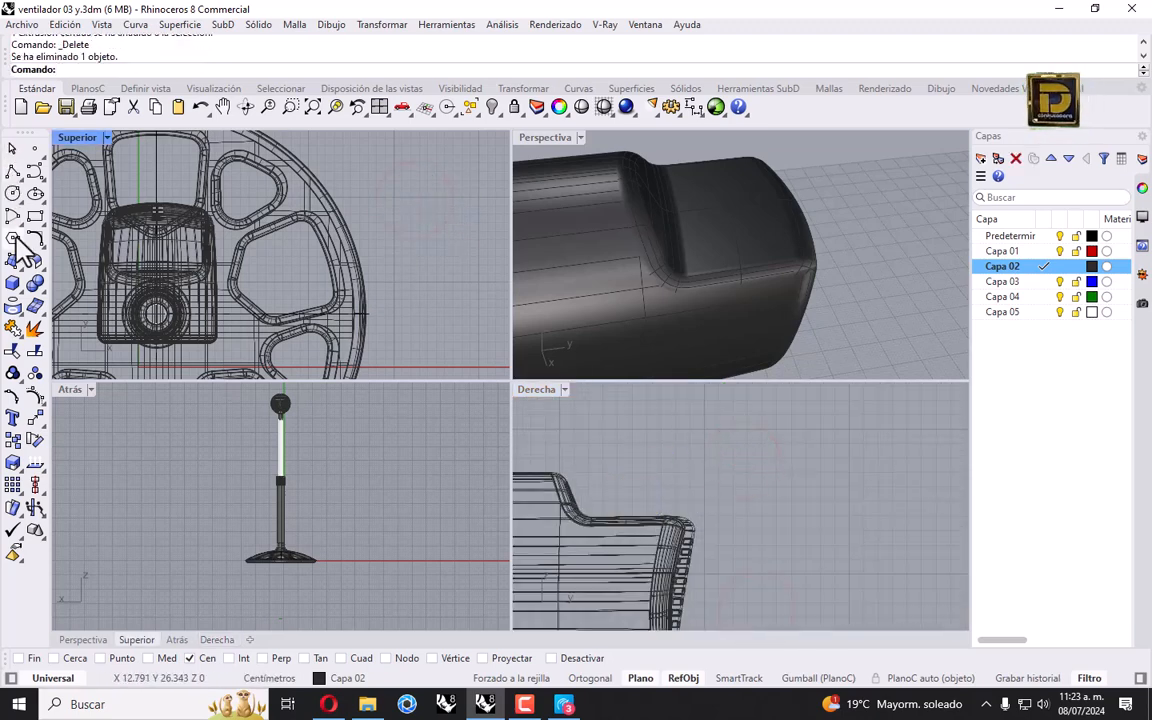
Step: Create a one-sided solid cylinder 2.25 cm in diameter and 1.5 cm high beside the fan base, turning off the both-sides option
{"action": "left_click", "coordinate": [35, 305]}
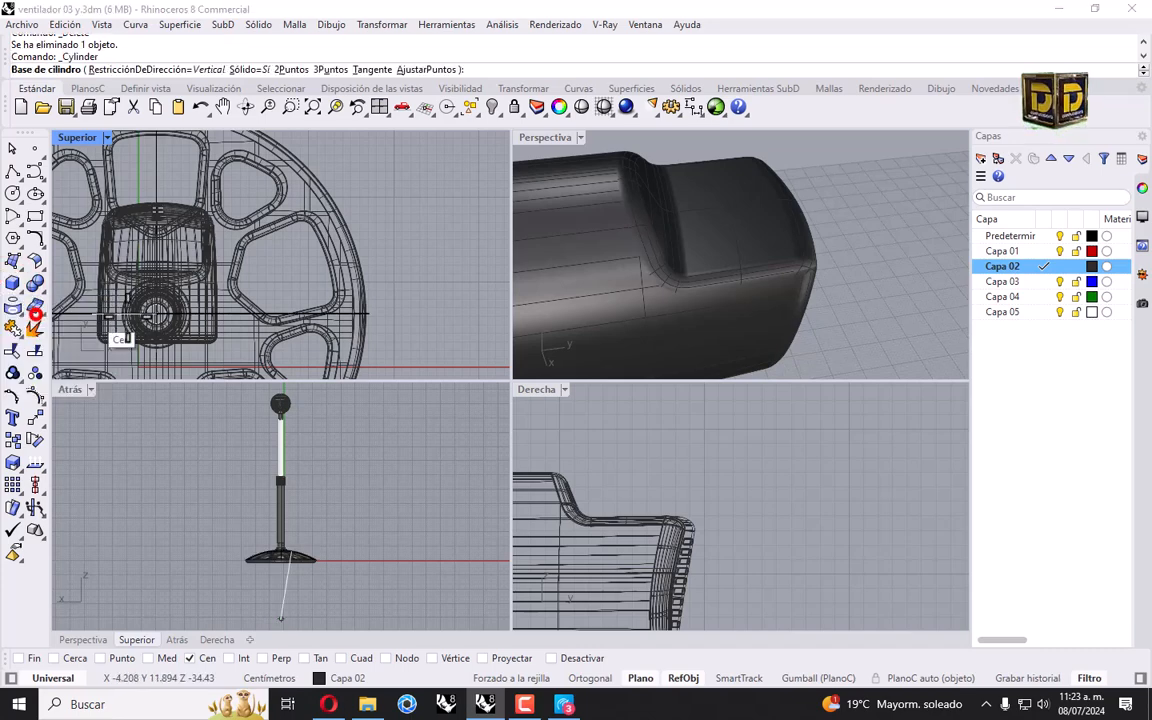
{"action": "left_click", "coordinate": [422, 196]}
{"action": "type", "text": "2.2"}
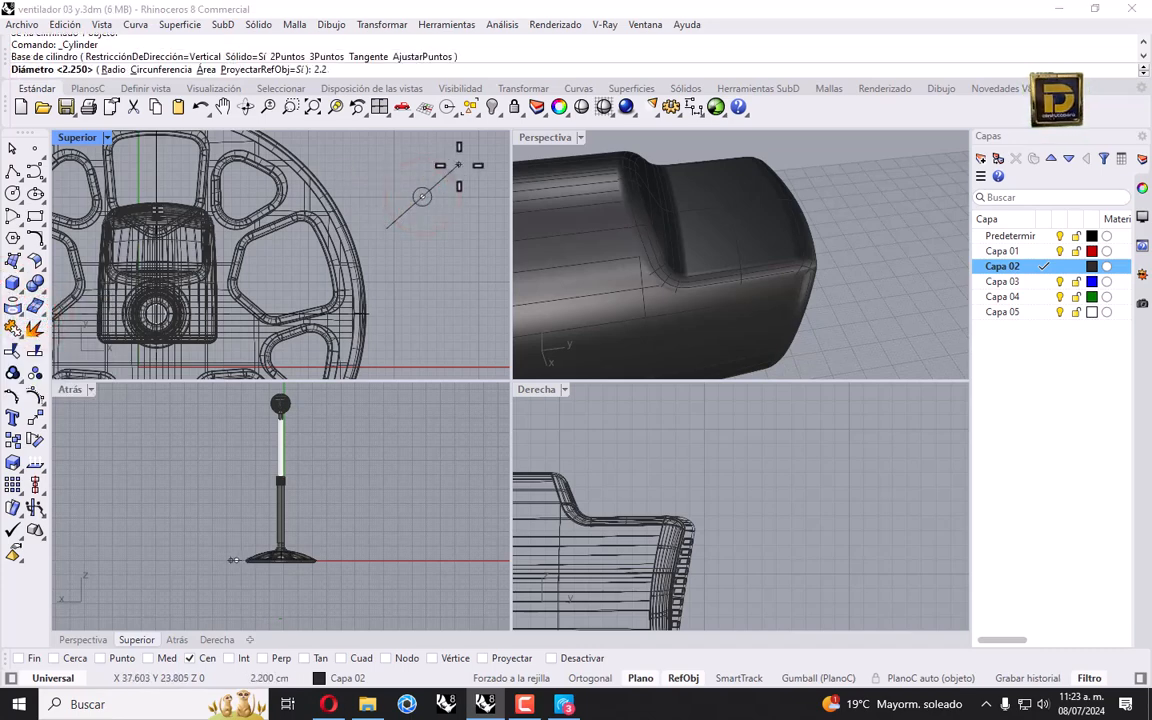
{"action": "type", "text": "5"}
{"action": "key", "text": "Return"}
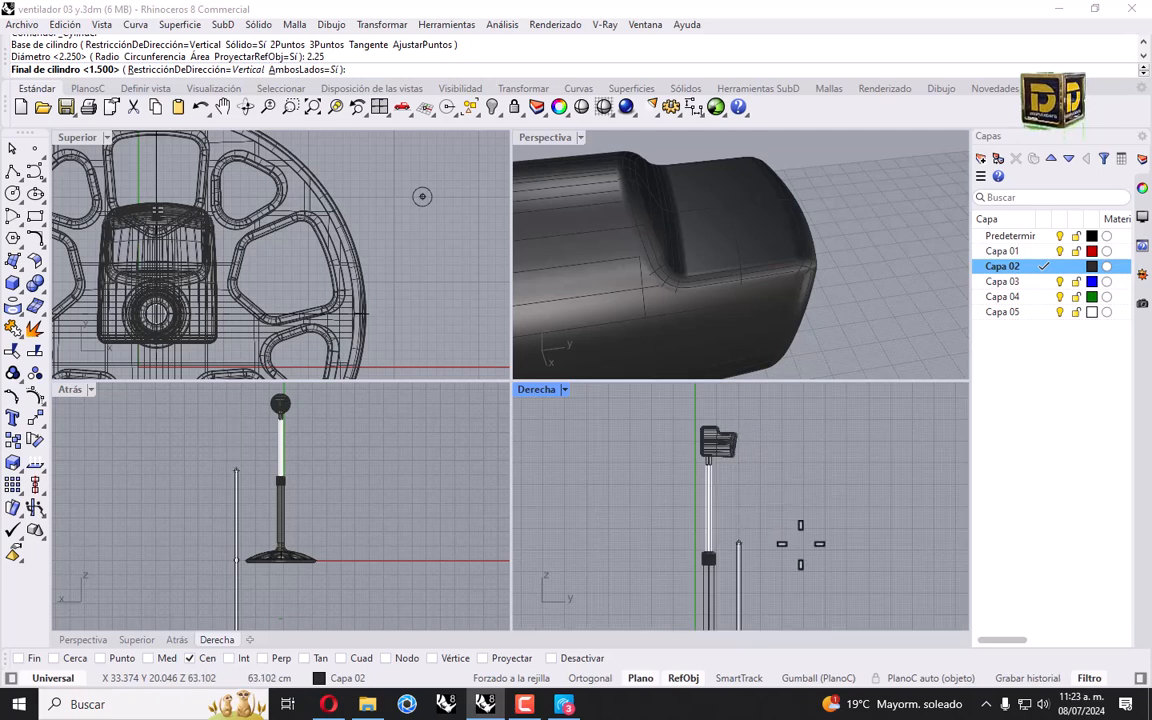
{"action": "scroll", "coordinate": [800, 544], "scroll_direction": "down", "scroll_amount": 5}
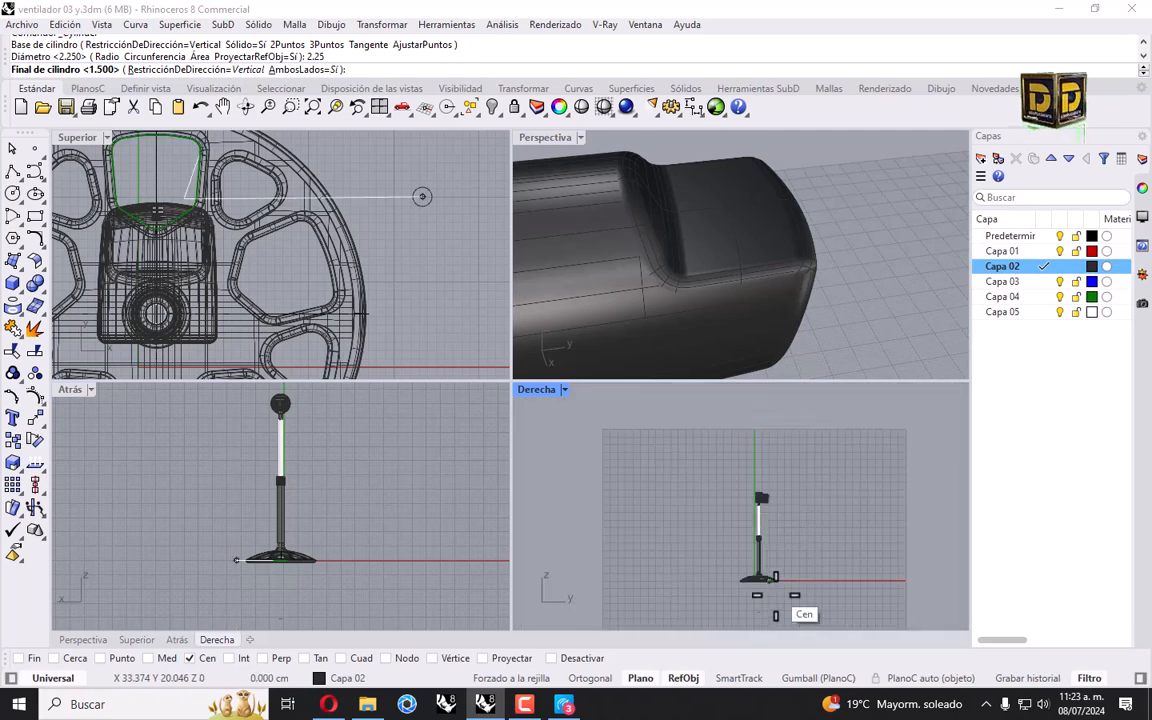
{"action": "left_click", "coordinate": [300, 71]}
{"action": "type", "text": "1.5"}
{"action": "key", "text": "Return"}
{"action": "scroll", "coordinate": [785, 575], "scroll_direction": "up", "scroll_amount": 5}
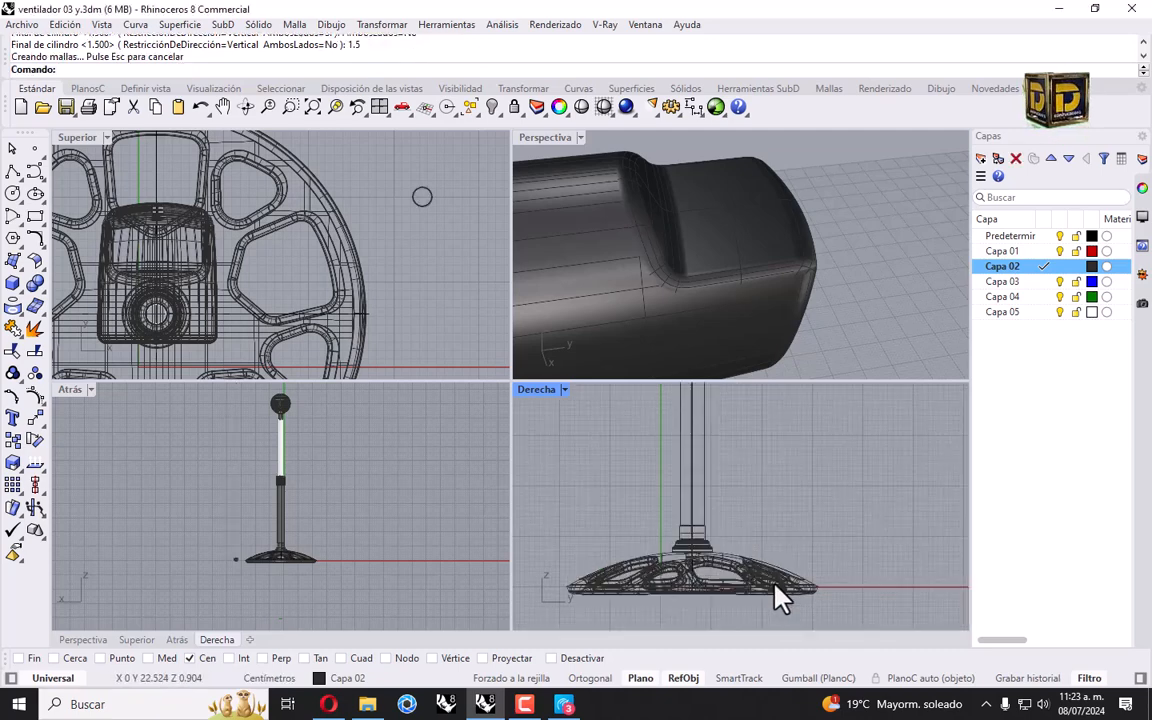
Step: Raise the small cylinder beside the base onto the housing's lower top ledge, and place it off-centre on the ledge in the top view
{"action": "scroll", "coordinate": [230, 580], "scroll_direction": "up", "scroll_amount": 3}
{"action": "left_click", "coordinate": [240, 548]}
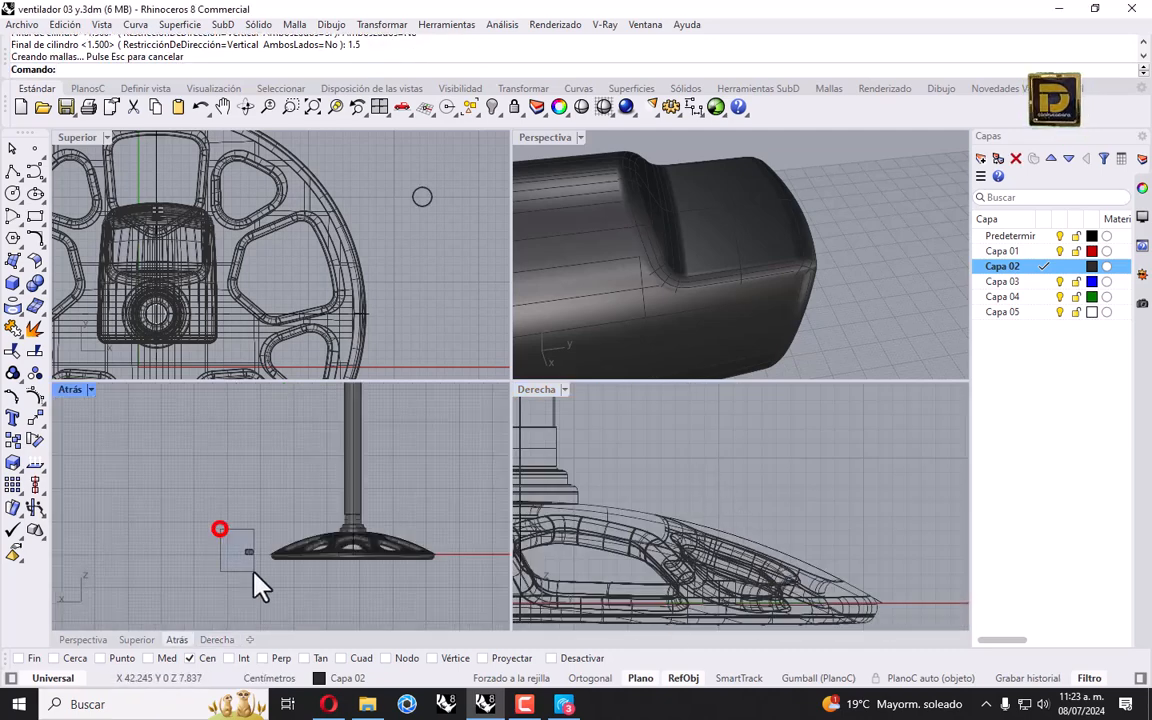
{"action": "scroll", "coordinate": [750, 540], "scroll_direction": "down", "scroll_amount": 3}
{"action": "left_click_drag", "start_coordinate": [732, 530], "coordinate": [767, 443]}
{"action": "scroll", "coordinate": [743, 537], "scroll_direction": "down", "scroll_amount": 4}
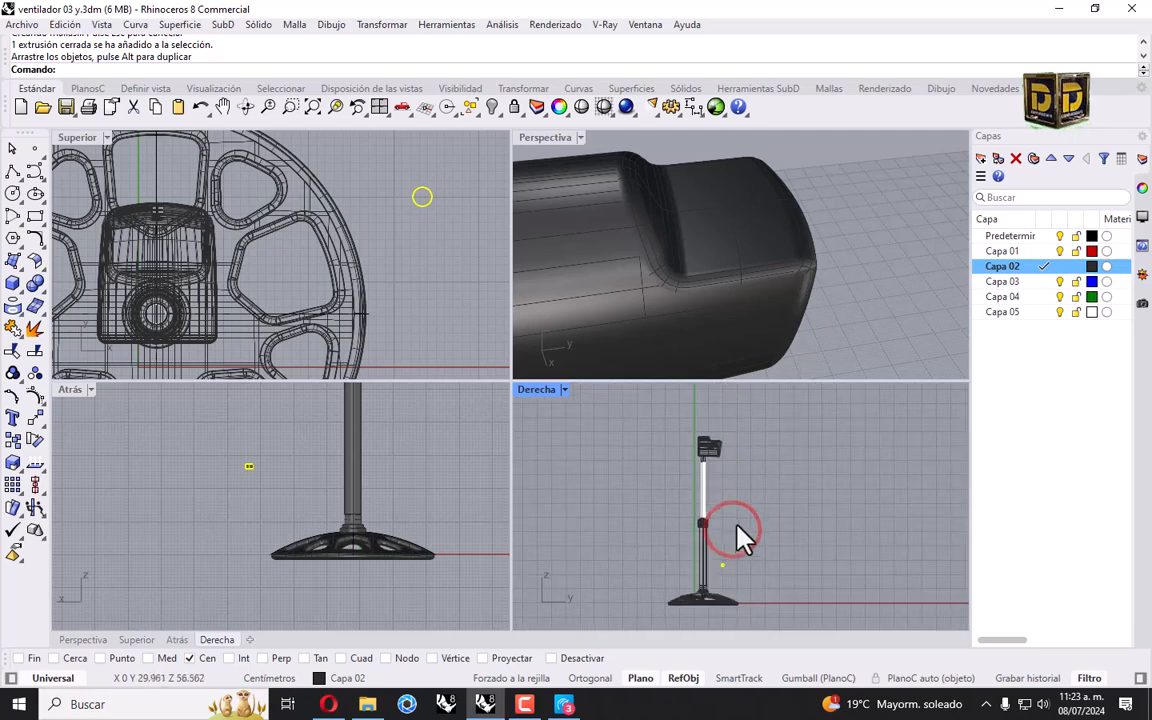
{"action": "mouse_move", "coordinate": [728, 560]}
{"action": "left_mouse_down"}
{"action": "mouse_move", "coordinate": [725, 440]}
{"action": "mouse_move", "coordinate": [679, 485]}
{"action": "left_mouse_up"}
{"action": "scroll", "coordinate": [725, 437], "scroll_direction": "up", "scroll_amount": 5}
{"action": "left_click_drag", "start_coordinate": [420, 242], "coordinate": [119, 240]}
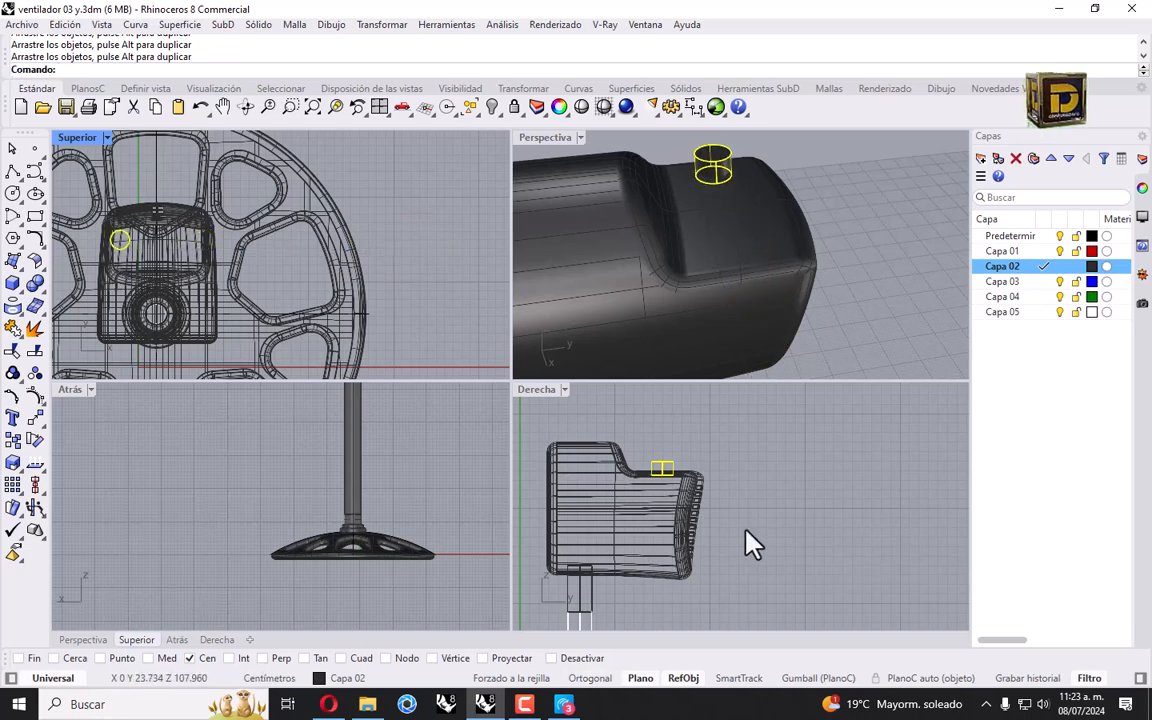
{"action": "scroll", "coordinate": [215, 255], "scroll_direction": "up", "scroll_amount": 5}
{"action": "left_click_drag", "start_coordinate": [209, 205], "coordinate": [233, 238]}
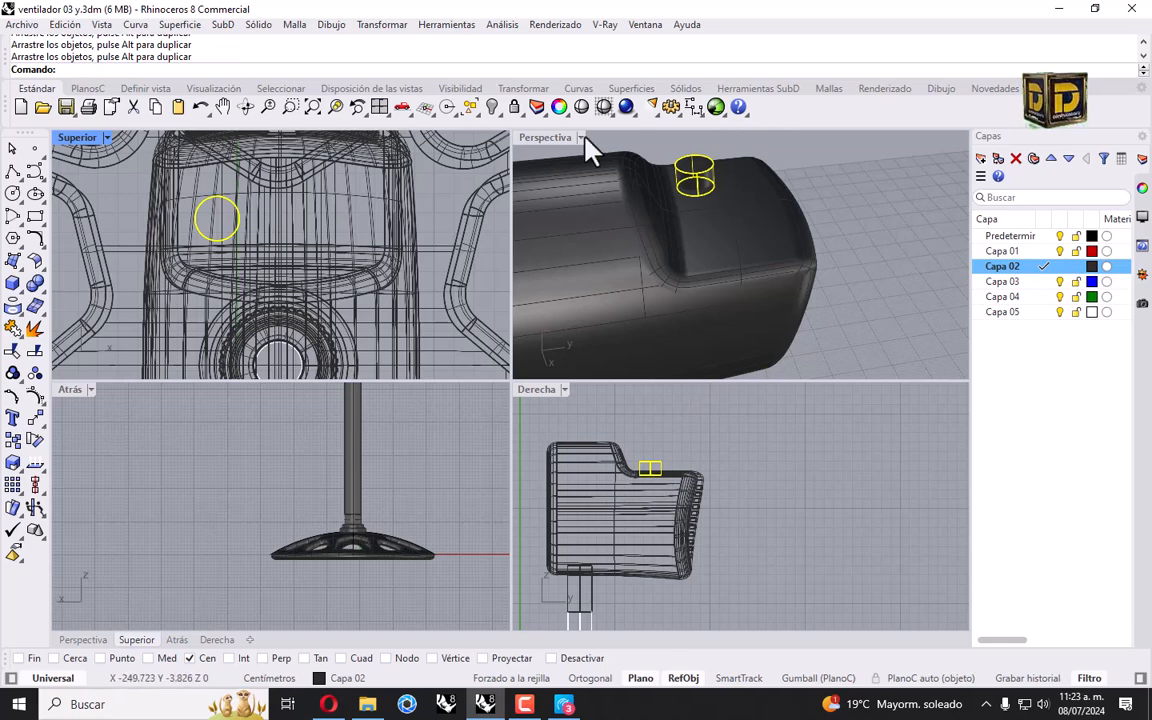
Step: Isolate the small cylinder so that all other fan parts are hidden
{"action": "left_click", "coordinate": [494, 110]}
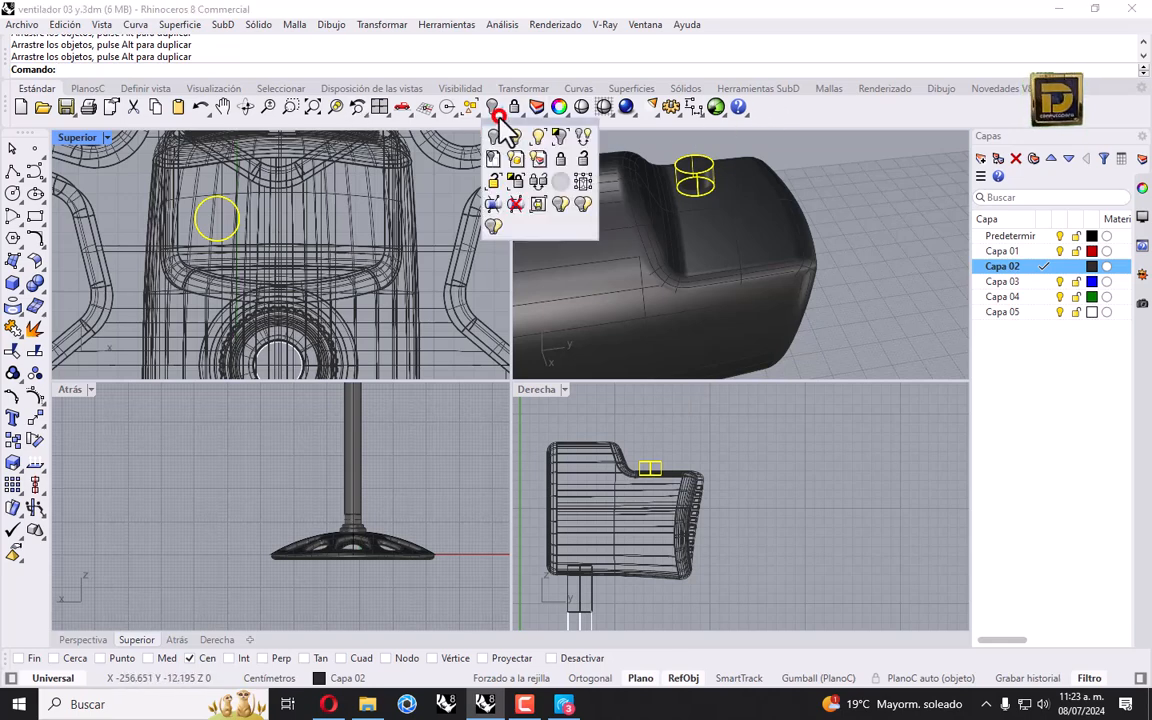
{"action": "left_click", "coordinate": [562, 136]}
{"action": "left_click", "coordinate": [728, 208]}
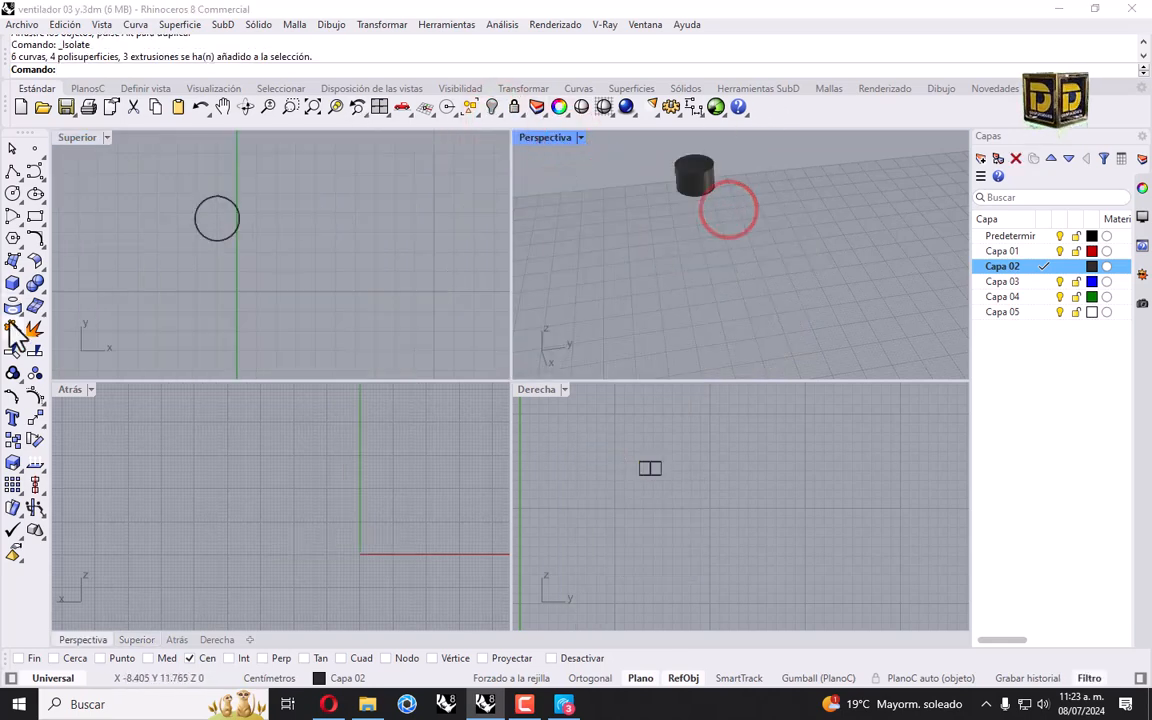
Step: Create a solid cylinder 0.3 cm in diameter and about 8 cm long at the knob's edge quadrant, and raise it through the knob
{"action": "left_click", "coordinate": [20, 290]}
{"action": "left_click", "coordinate": [38, 314]}
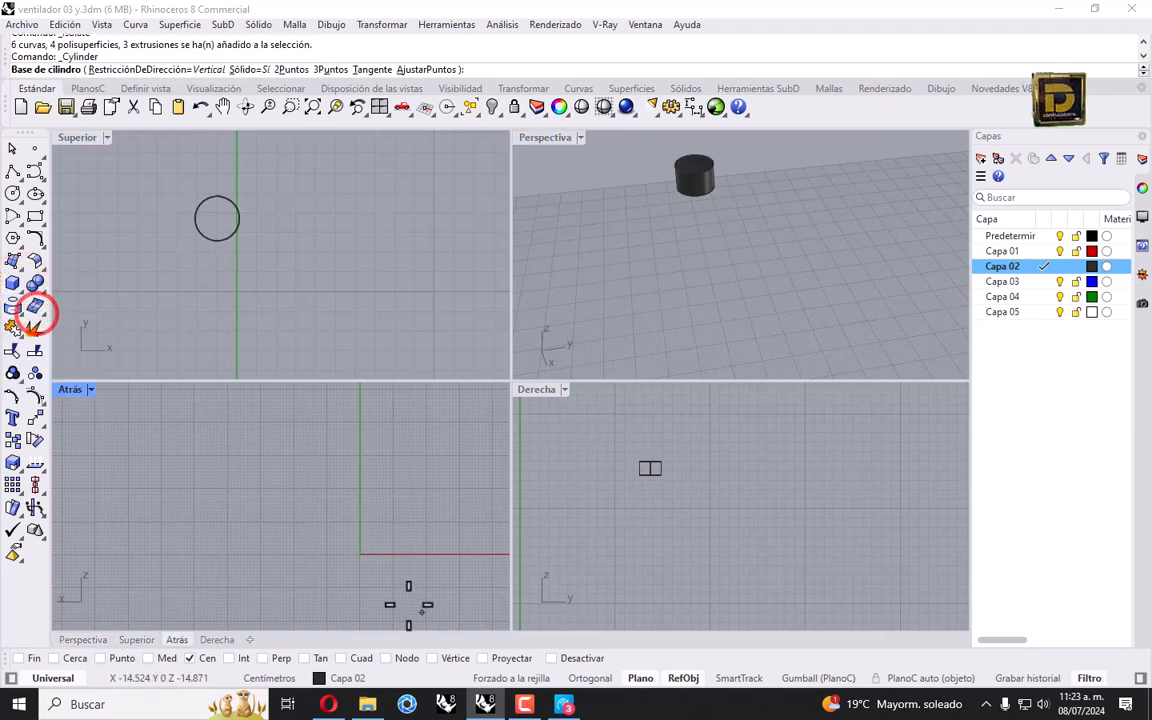
{"action": "right_click", "coordinate": [358, 660]}
{"action": "left_click", "coordinate": [245, 215]}
{"action": "scroll", "coordinate": [265, 214], "scroll_direction": "up", "scroll_amount": 2}
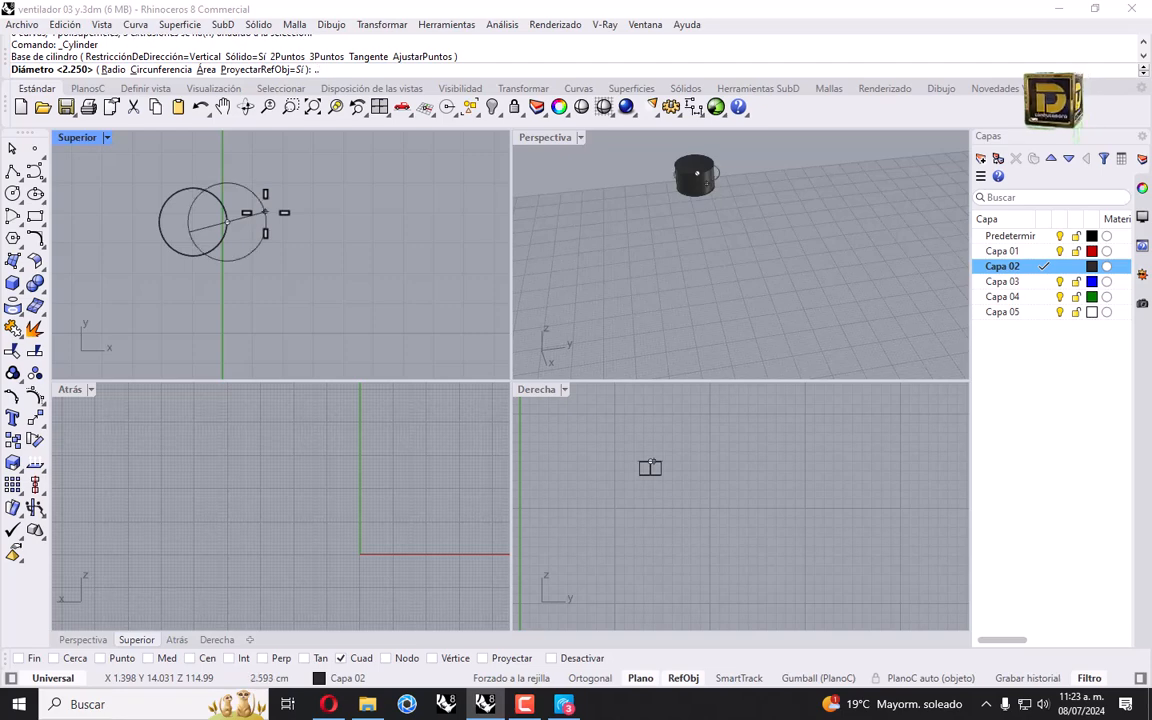
{"action": "left_click", "coordinate": [340, 66]}
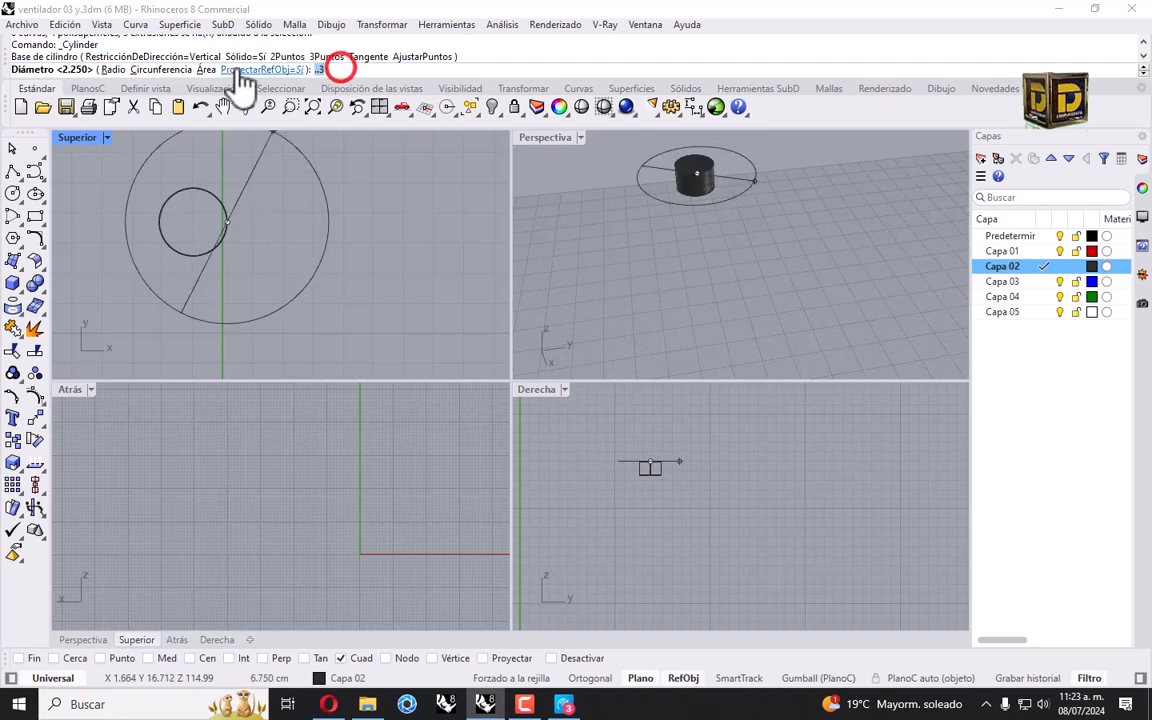
{"action": "type", "text": "3"}
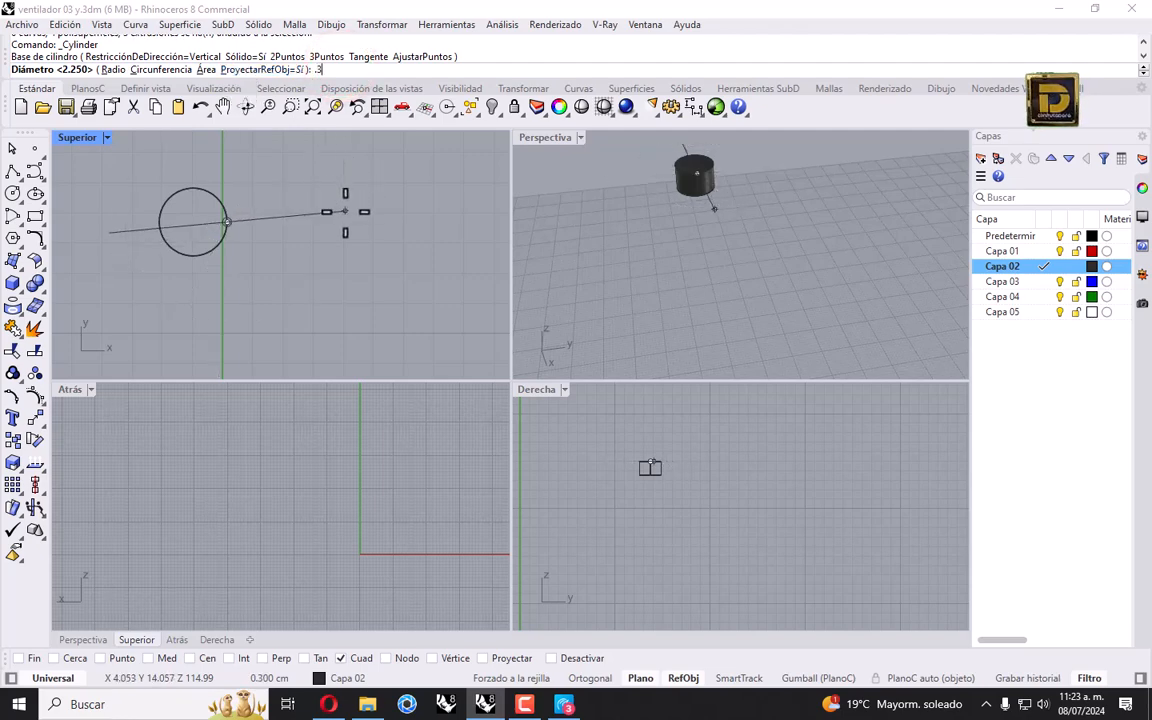
{"action": "key", "text": "Return"}
{"action": "left_click", "coordinate": [640, 520]}
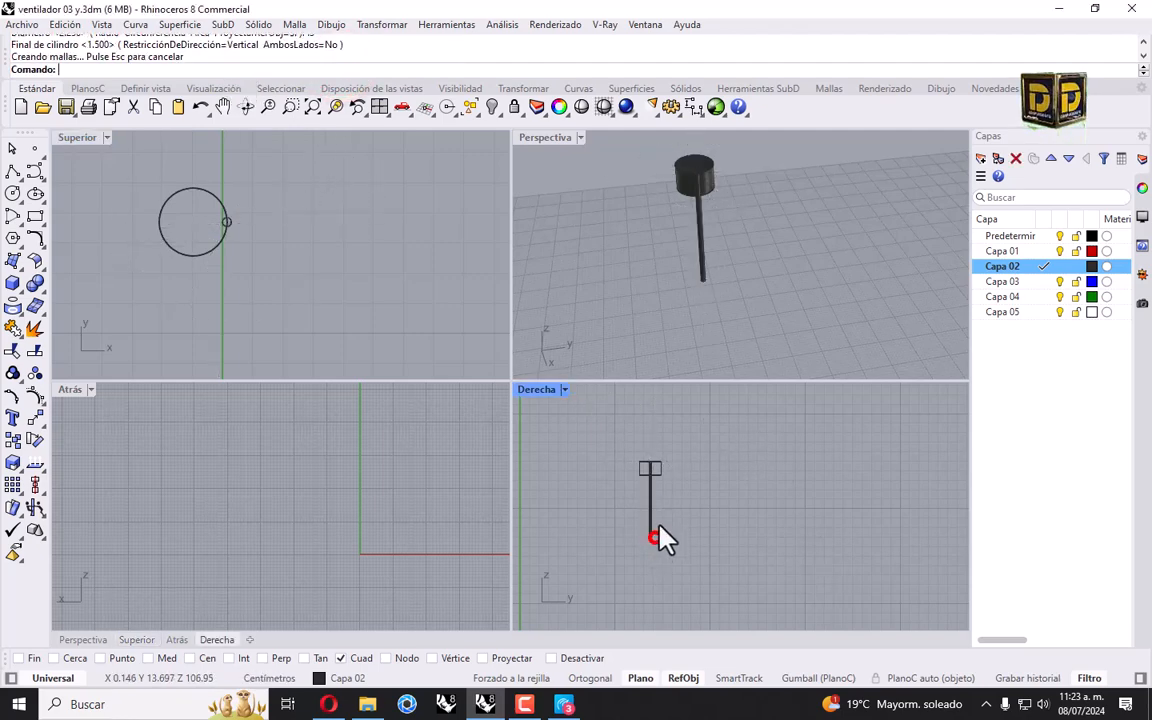
{"action": "left_click", "coordinate": [639, 515]}
{"action": "scroll", "coordinate": [658, 509], "scroll_direction": "down", "scroll_amount": 5}
{"action": "left_click", "coordinate": [636, 282]}
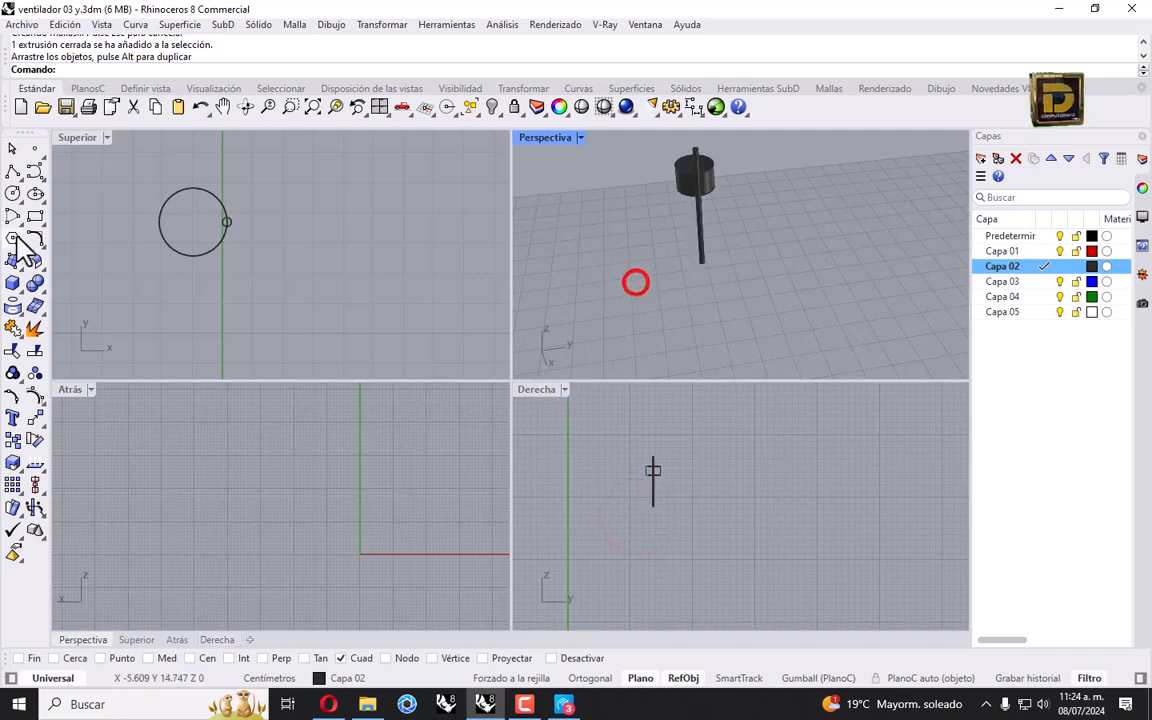
{"action": "left_click", "coordinate": [37, 422]}
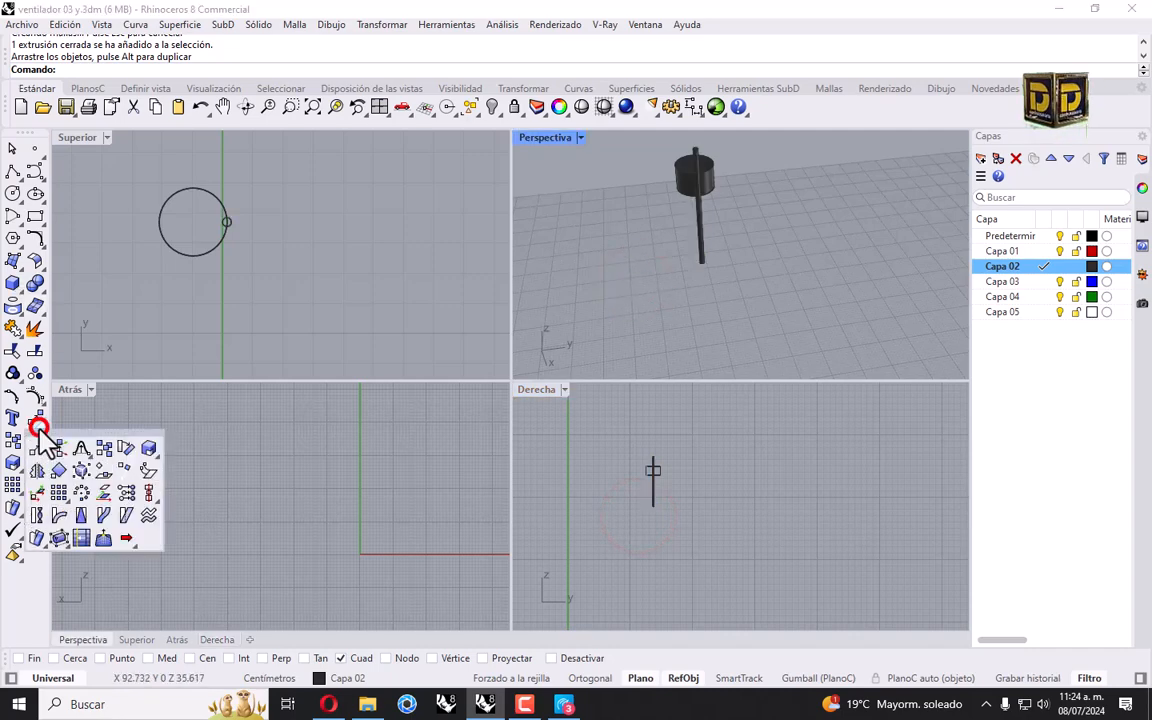
{"action": "left_click", "coordinate": [83, 488]}
{"action": "left_click", "coordinate": [221, 155]}
{"action": "key", "text": "Return"}
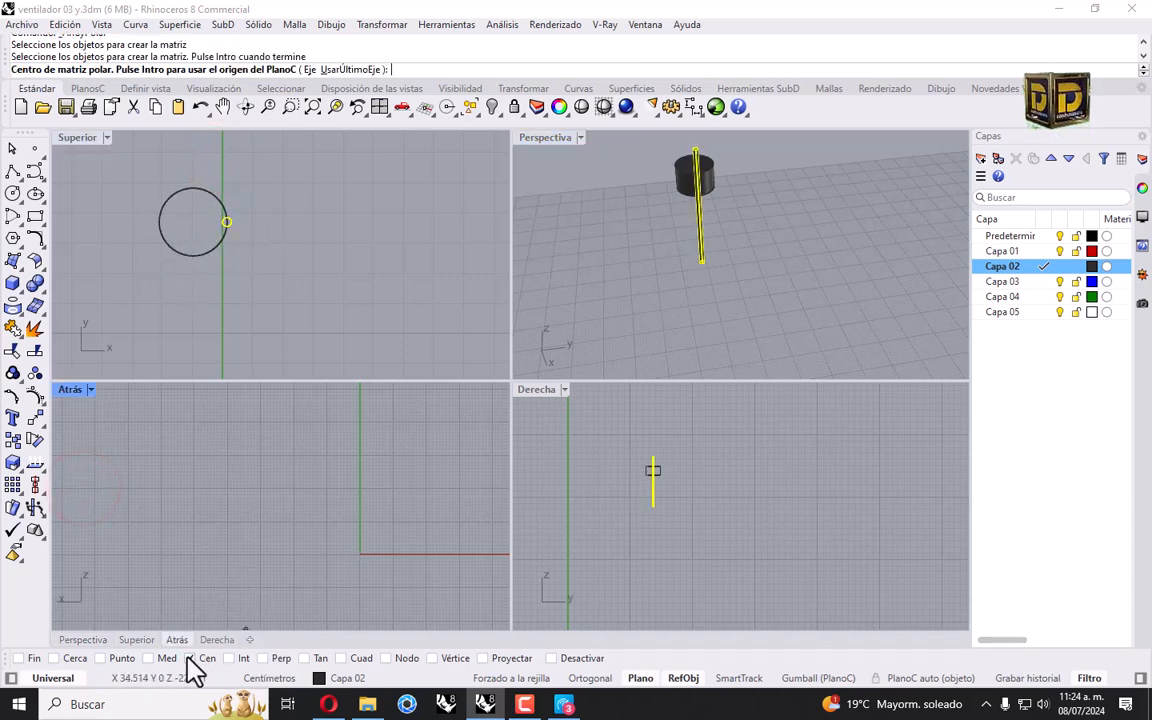
{"action": "left_click", "coordinate": [220, 261]}
{"action": "type", "text": "2"}
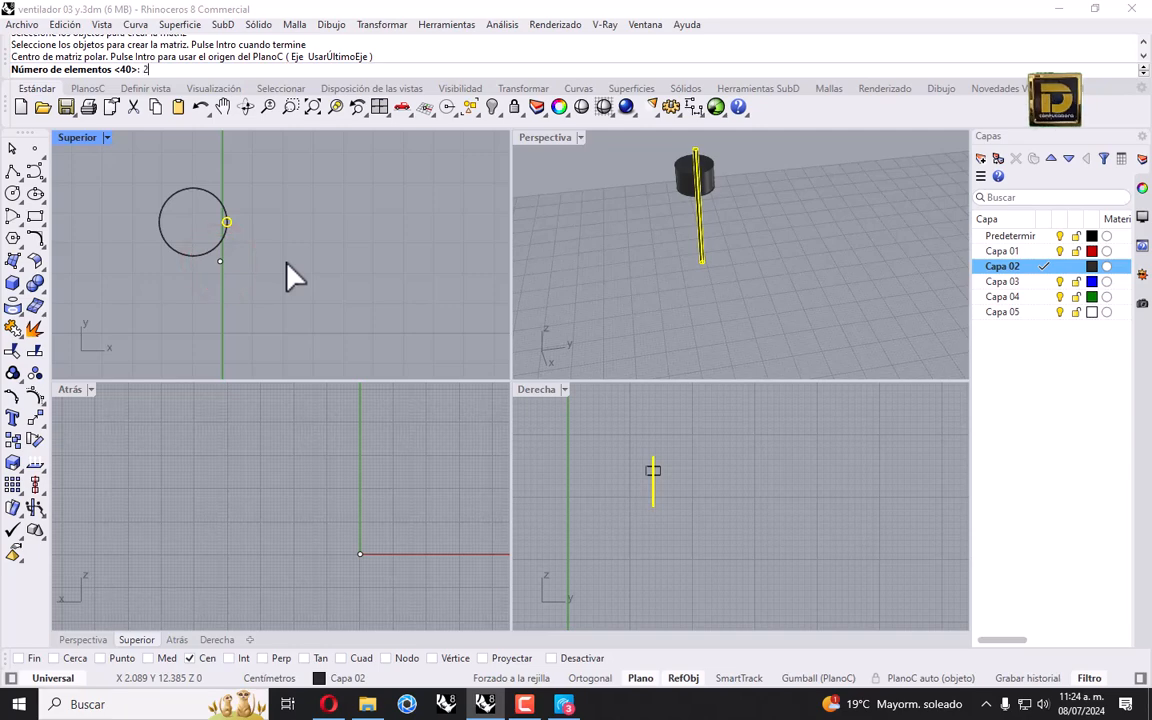
{"action": "type", "text": "0"}
{"action": "key", "text": "Return"}
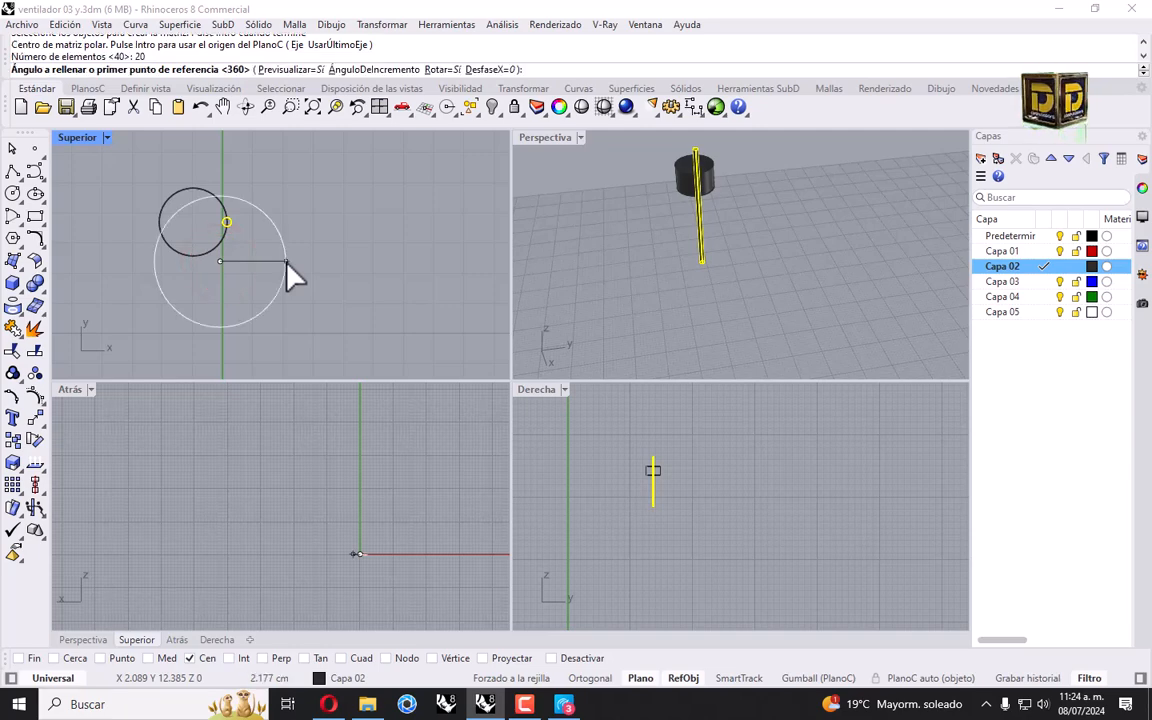
{"action": "key", "text": "Escape"}
{"action": "key", "text": "Escape"}
Step: Polar-array the thin cylinder around the knob's centre with 20 elements over 360 degrees
{"action": "left_click", "coordinate": [222, 223]}
{"action": "key", "text": "Return"}
{"action": "left_click", "coordinate": [226, 250]}
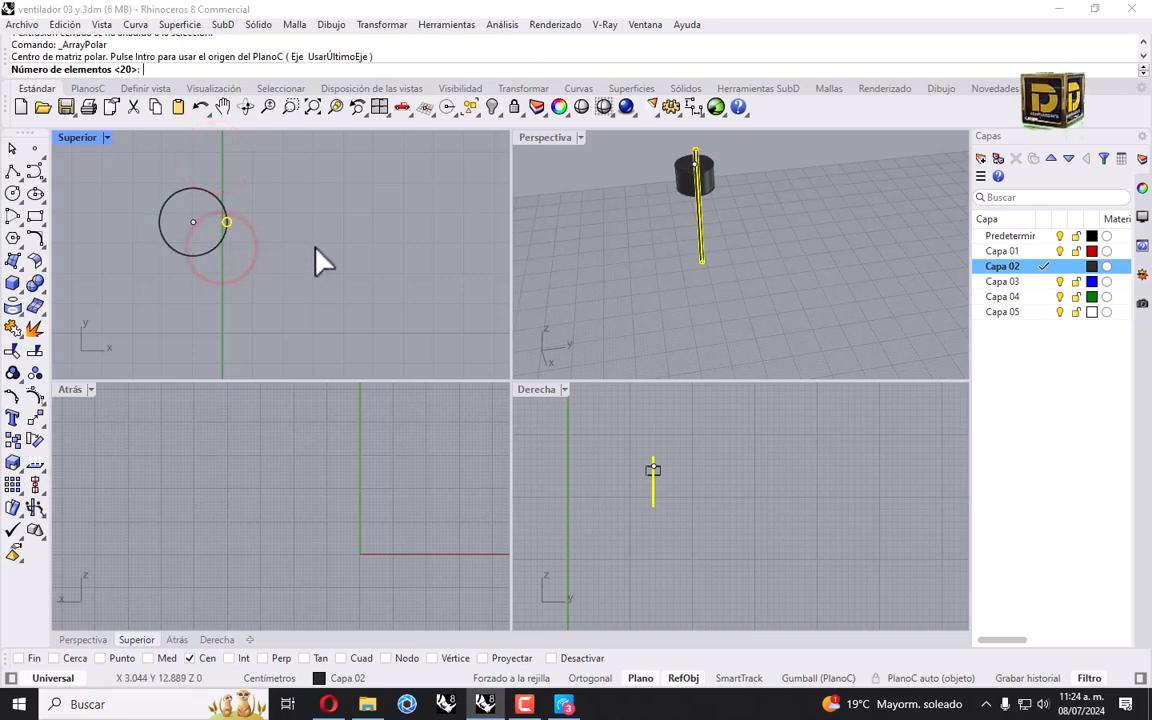
{"action": "key", "text": "Return"}
{"action": "key", "text": "Return"}
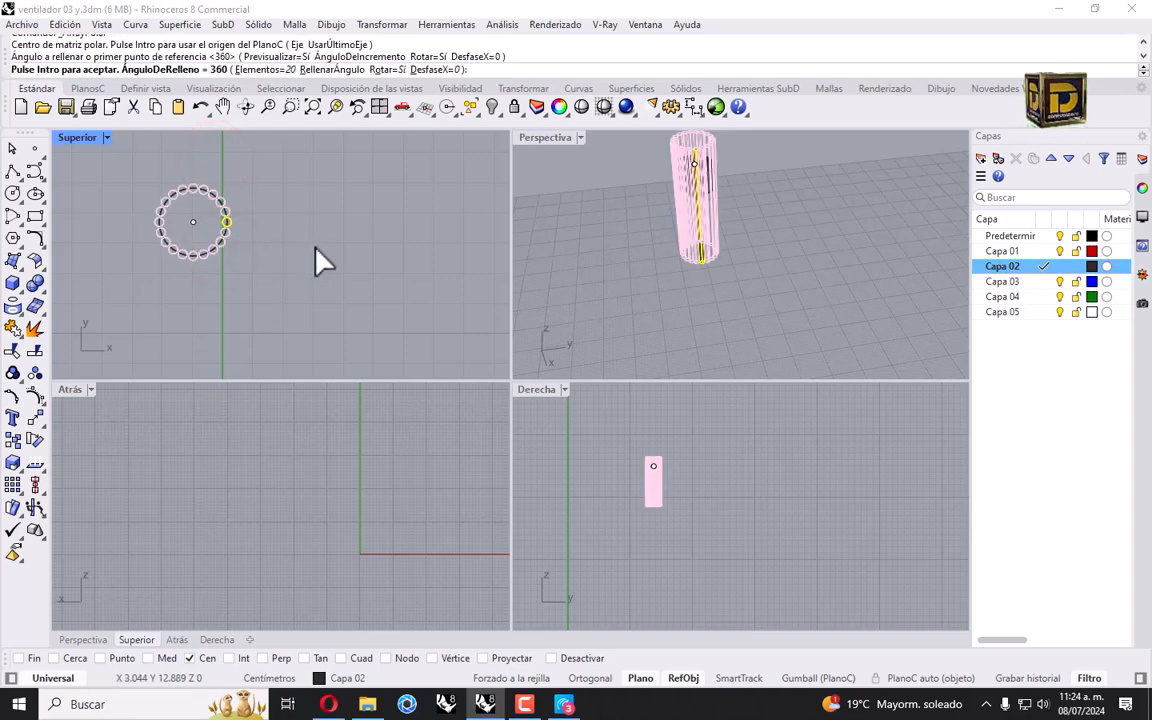
{"action": "scroll", "coordinate": [235, 240], "scroll_direction": "up", "scroll_amount": 5}
{"action": "key", "text": "Return"}
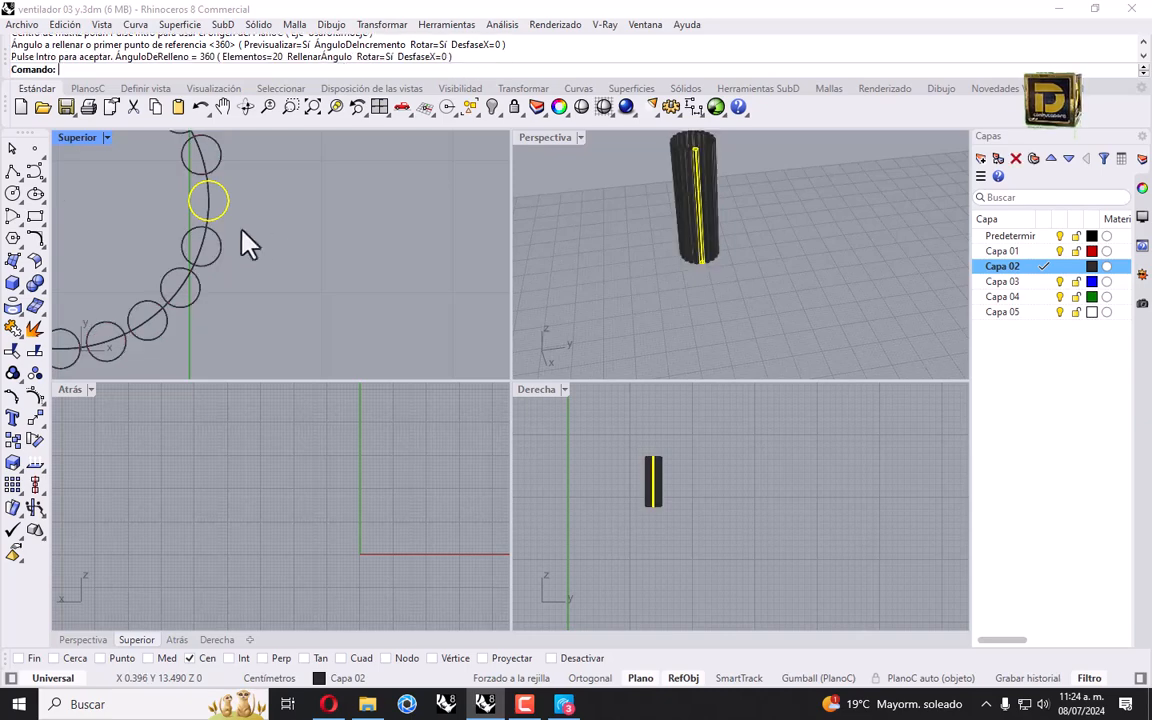
Step: Subtract all the arrayed thin cylinders from the knob with a Boolean difference
{"action": "left_click", "coordinate": [13, 283]}
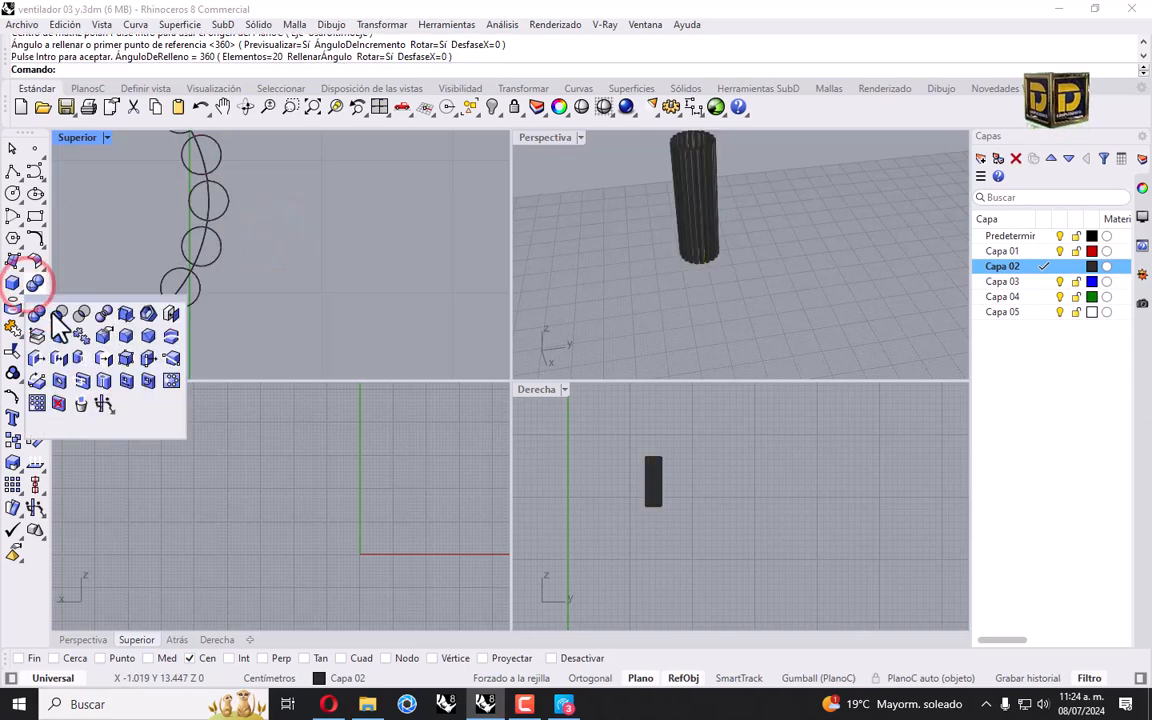
{"action": "left_click", "coordinate": [60, 314]}
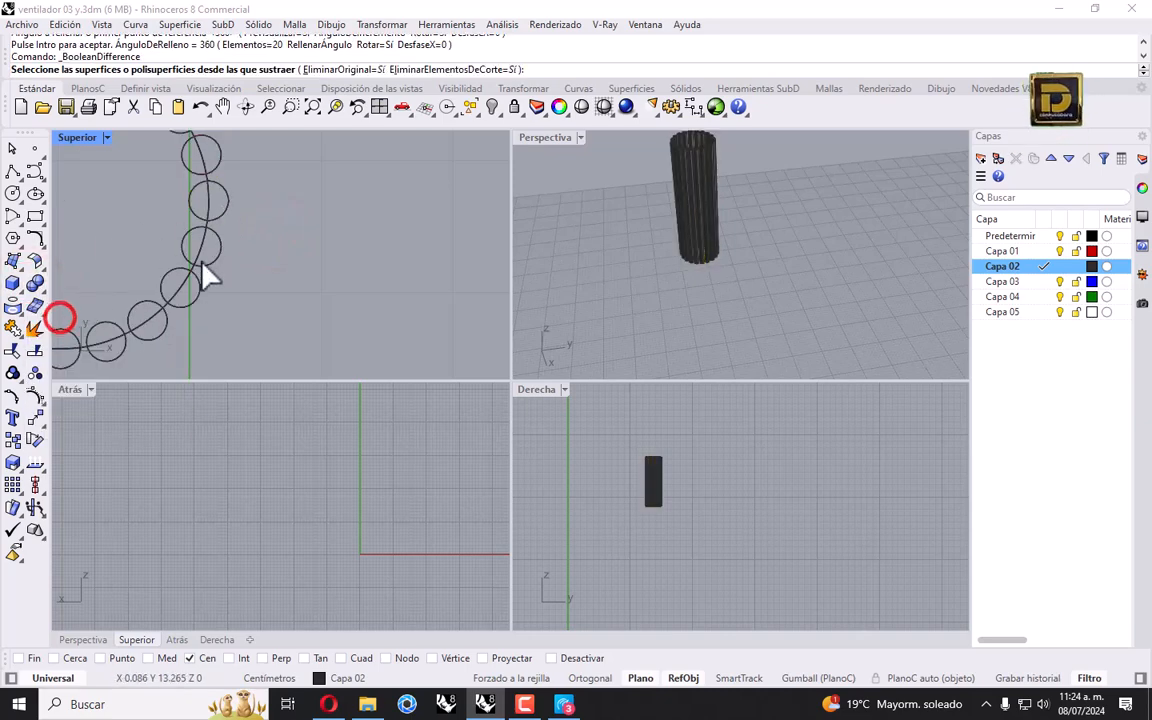
{"action": "left_click", "coordinate": [203, 245]}
{"action": "key", "text": "Return"}
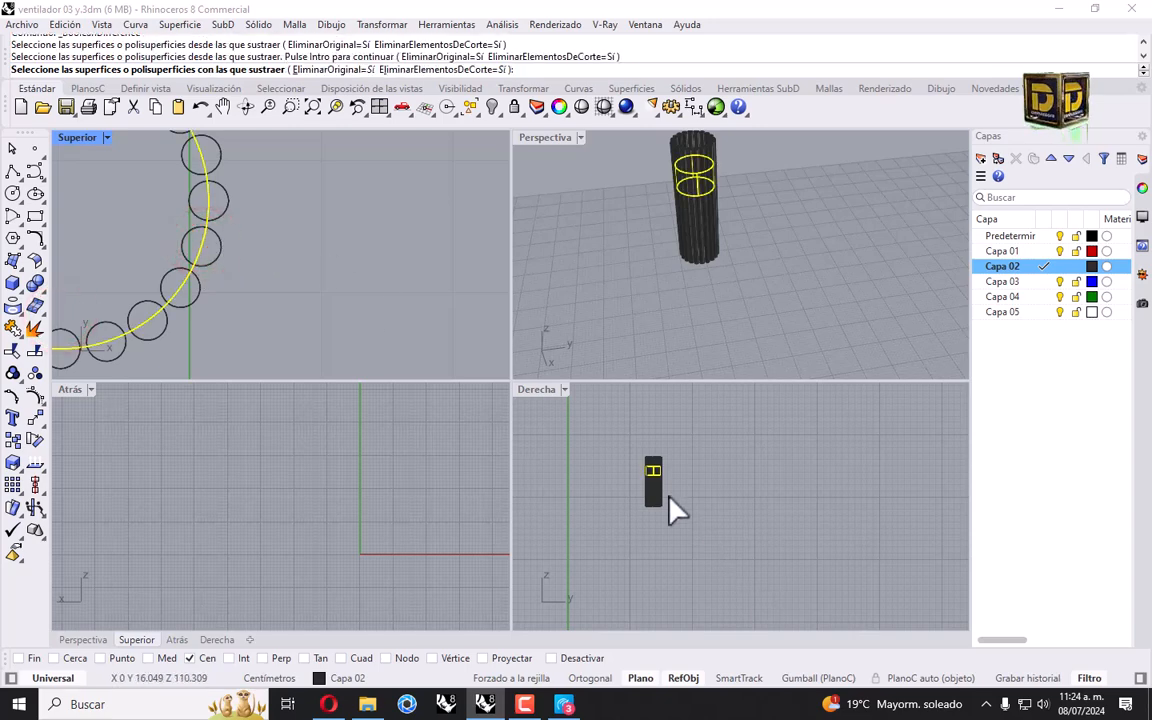
{"action": "left_click_drag", "start_coordinate": [683, 483], "coordinate": [622, 517]}
{"action": "key", "text": "Return"}
{"action": "scroll", "coordinate": [699, 170], "scroll_direction": "up", "scroll_amount": 4}
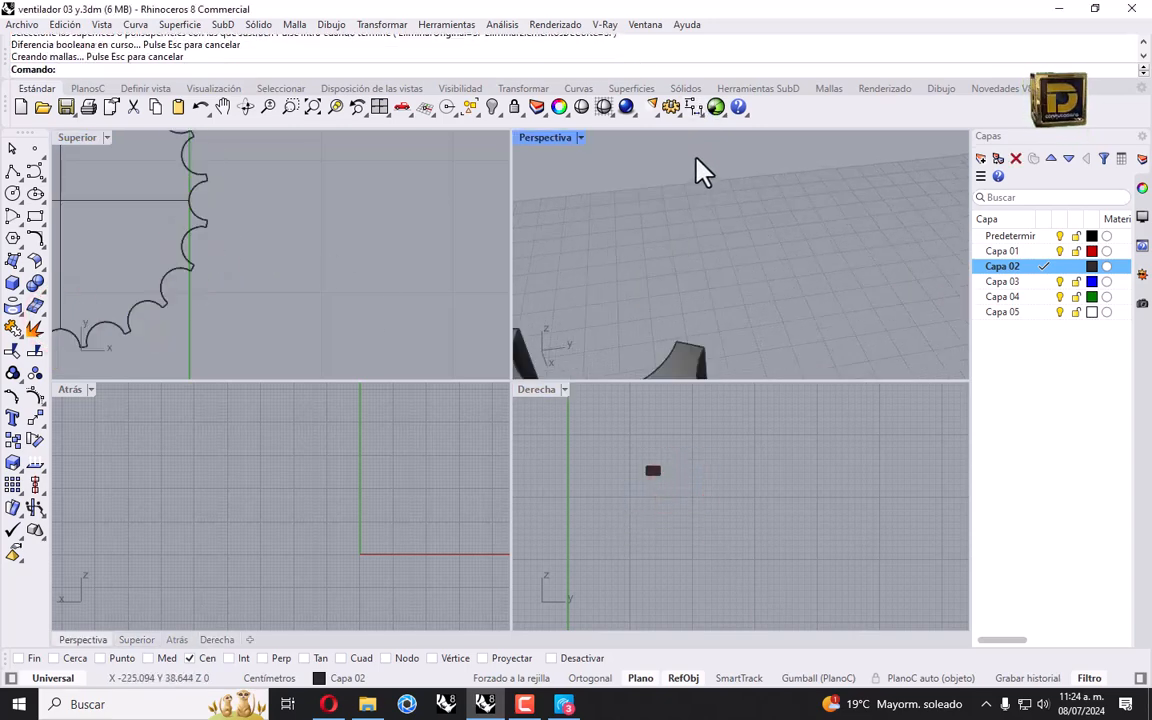
Step: Show all the hidden fan parts again and view the grooved knob on the housing in perspective
{"action": "right_click", "coordinate": [493, 107]}
{"action": "scroll", "coordinate": [797, 290], "scroll_direction": "down", "scroll_amount": 5}
{"action": "right_click_drag", "start_coordinate": [797, 290], "coordinate": [790, 270]}
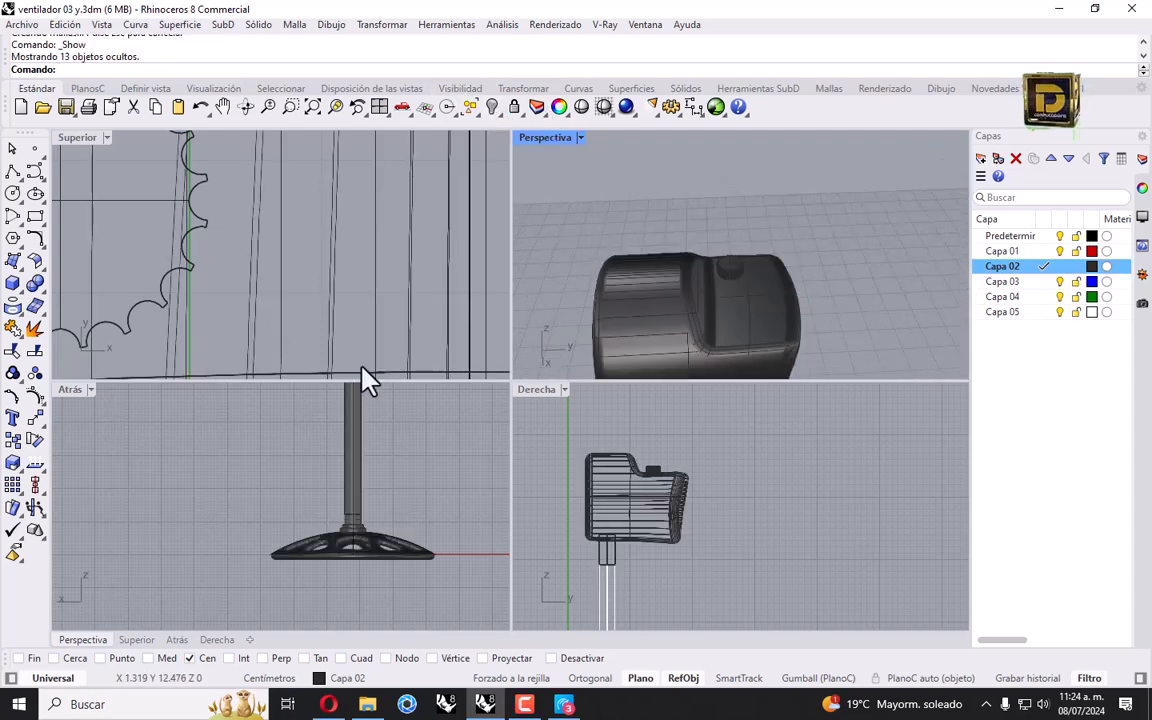
Step: Create a solid cylinder 1 cm in diameter and 2.2 cm high from the centre of the grooved knob's top
{"action": "left_click", "coordinate": [16, 298]}
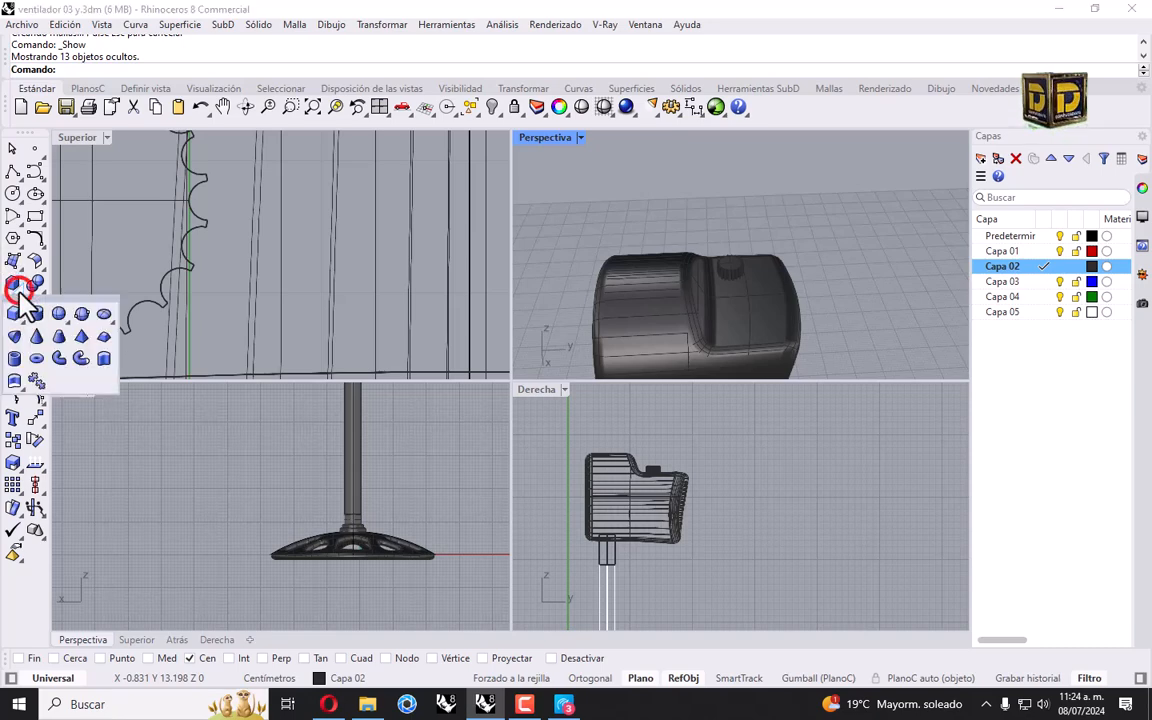
{"action": "left_click", "coordinate": [34, 311]}
{"action": "scroll", "coordinate": [833, 295], "scroll_direction": "up", "scroll_amount": 5}
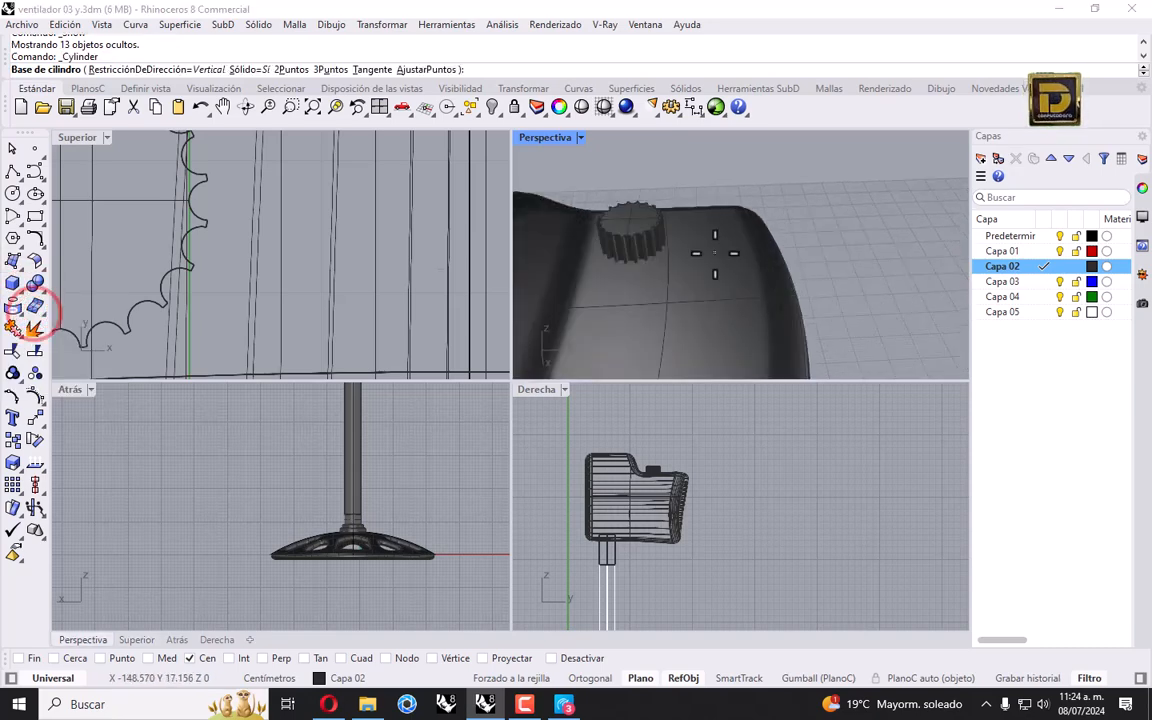
{"action": "left_click", "coordinate": [660, 236]}
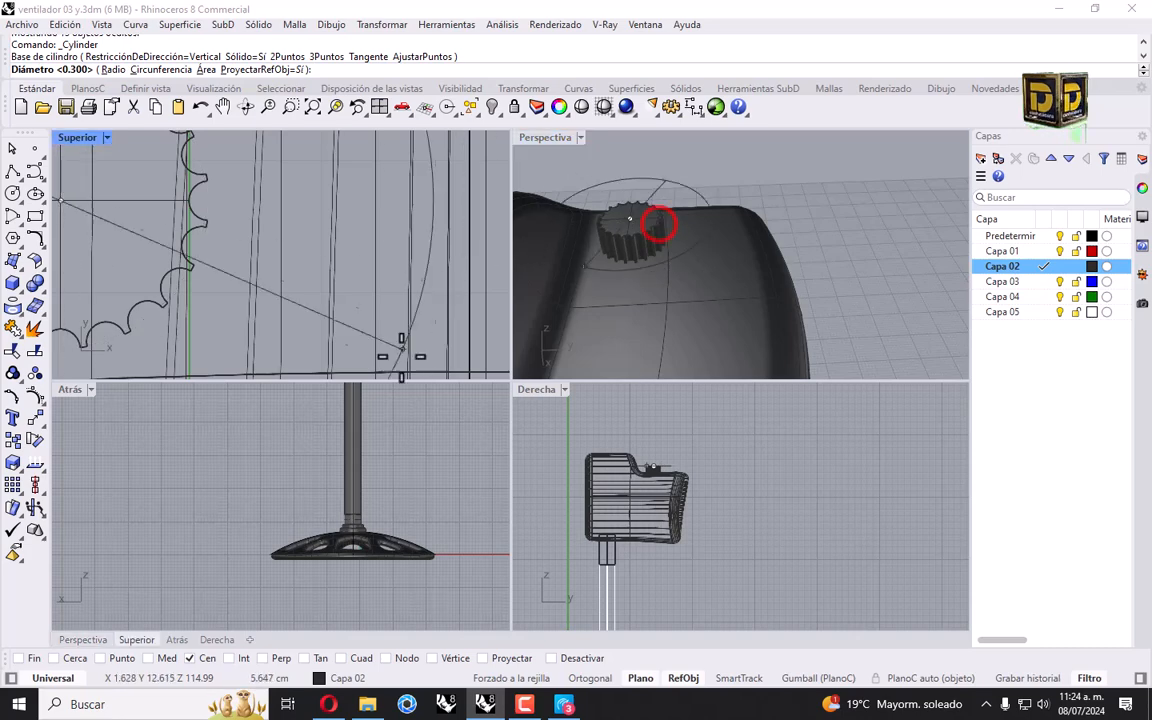
{"action": "scroll", "coordinate": [340, 470], "scroll_direction": "down", "scroll_amount": 3}
{"action": "scroll", "coordinate": [345, 477], "scroll_direction": "down", "scroll_amount": 4}
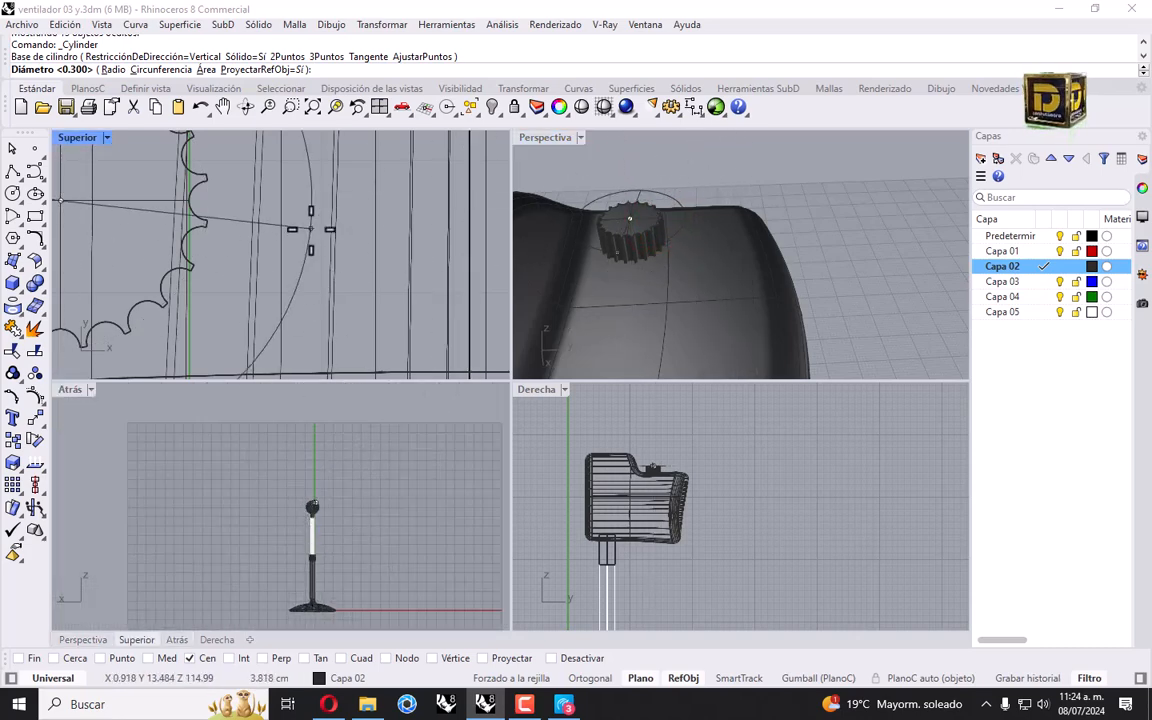
{"action": "type", "text": "1"}
{"action": "key", "text": "Return"}
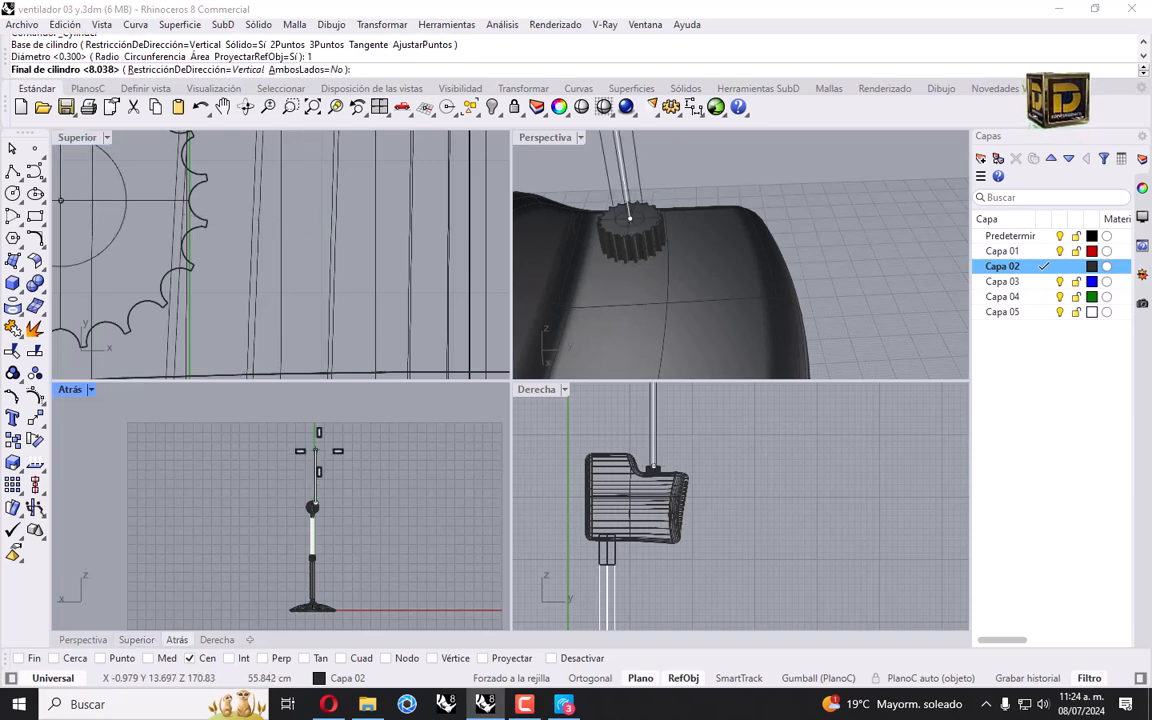
{"action": "type", "text": "2.2"}
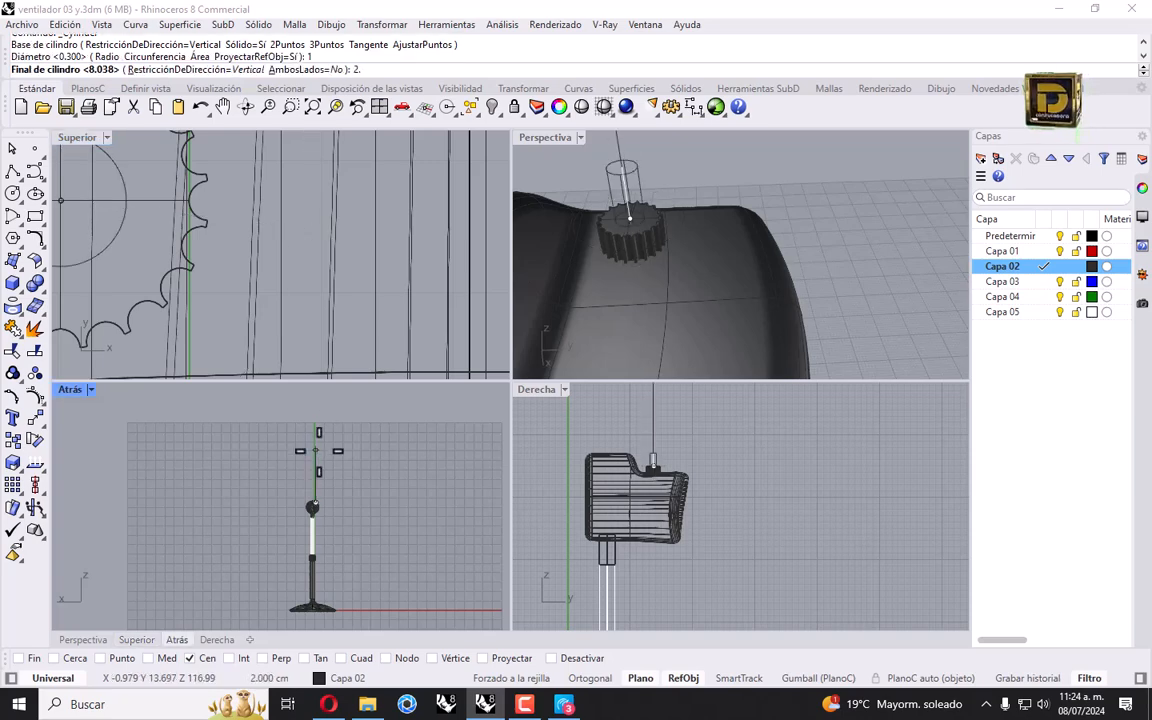
{"action": "key", "text": "Return"}
Step: Move the plain cylinder across the housing's centreline onto the ledge in the back view, and shift the grooved knob closer to the middle
{"action": "left_click", "coordinate": [621, 188]}
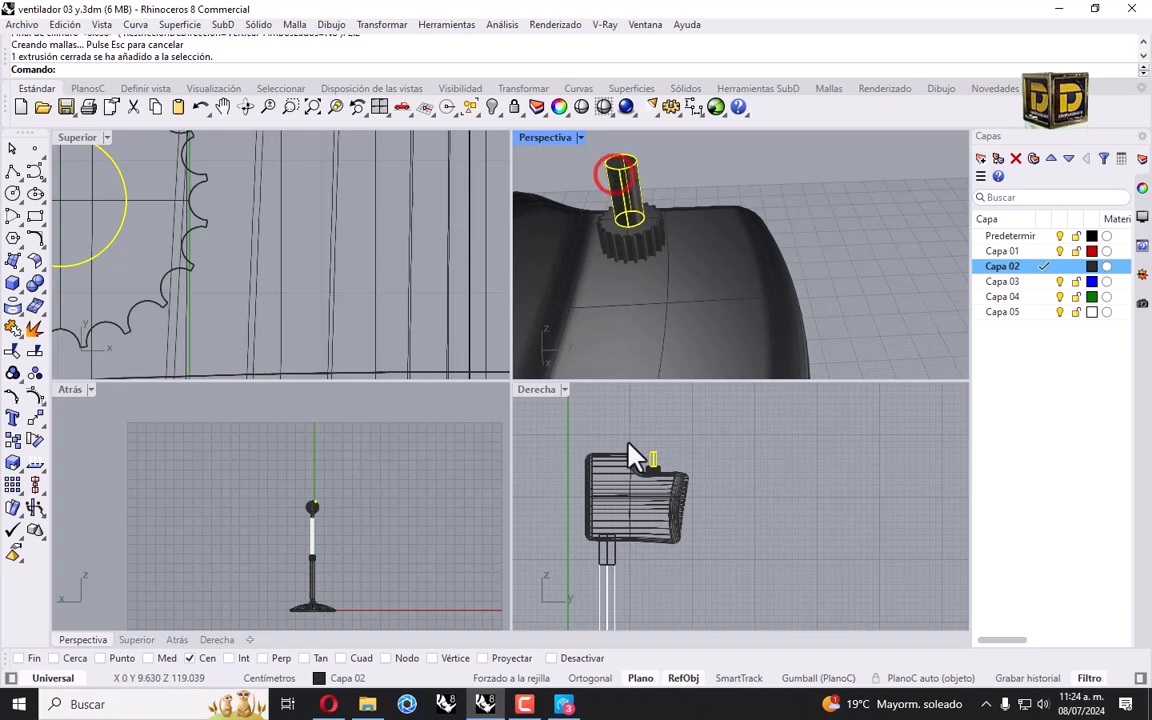
{"action": "scroll", "coordinate": [630, 452], "scroll_direction": "up", "scroll_amount": 4}
{"action": "scroll", "coordinate": [300, 510], "scroll_direction": "up", "scroll_amount": 6}
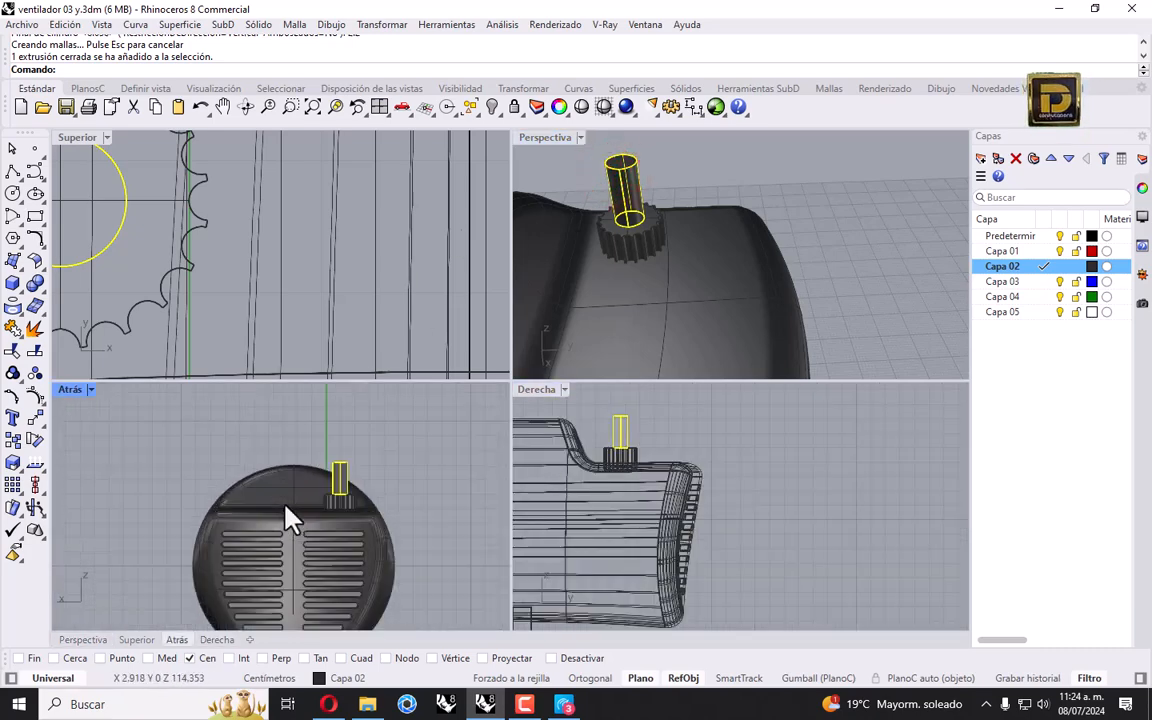
{"action": "left_click_drag", "start_coordinate": [380, 500], "coordinate": [266, 482]}
{"action": "left_click", "coordinate": [356, 500]}
{"action": "left_click", "coordinate": [368, 504]}
{"action": "left_click_drag", "start_coordinate": [368, 504], "coordinate": [340, 501]}
{"action": "left_click", "coordinate": [268, 488]}
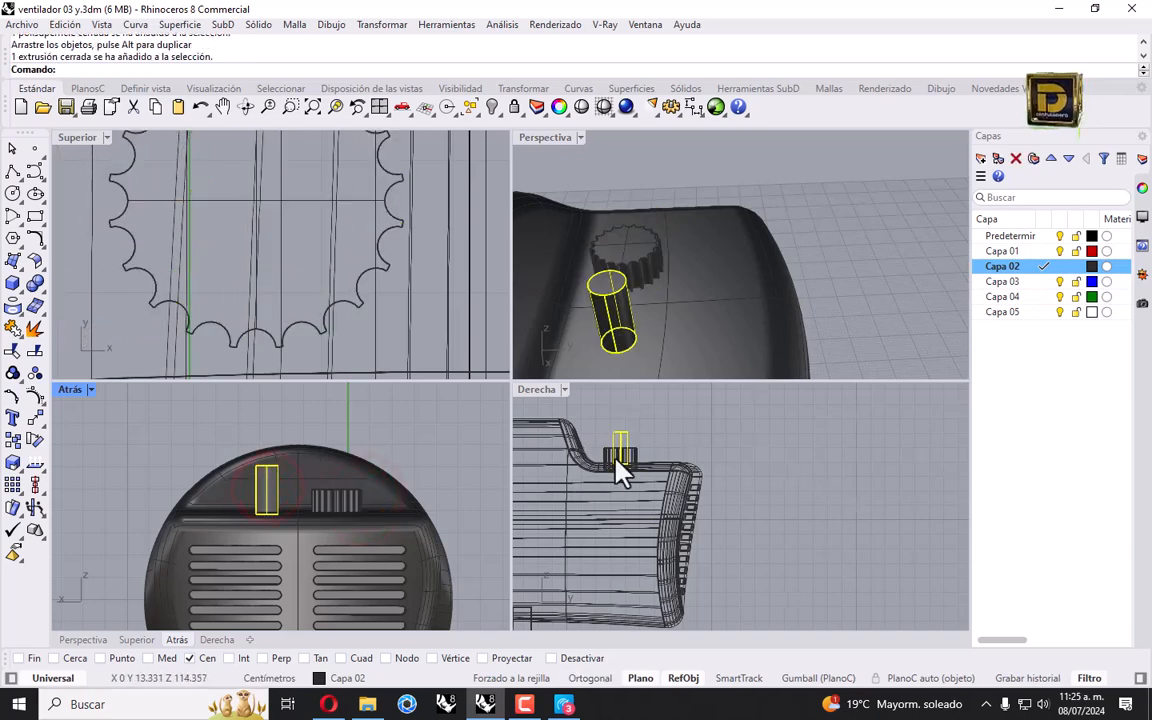
Step: Lower the plain cylinder in the right view until its base is level with the grooved knob's base
{"action": "scroll", "coordinate": [617, 476], "scroll_direction": "up", "scroll_amount": 3}
{"action": "left_click", "coordinate": [632, 410]}
{"action": "left_click", "coordinate": [718, 420]}
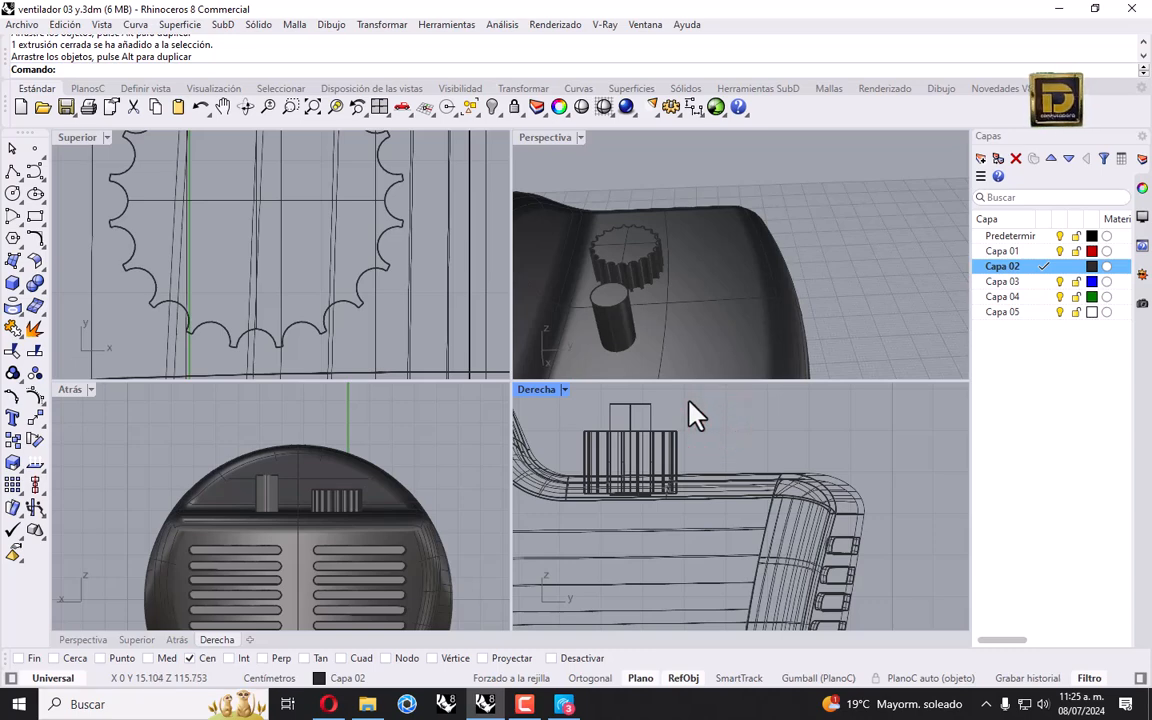
{"action": "left_click", "coordinate": [13, 193]}
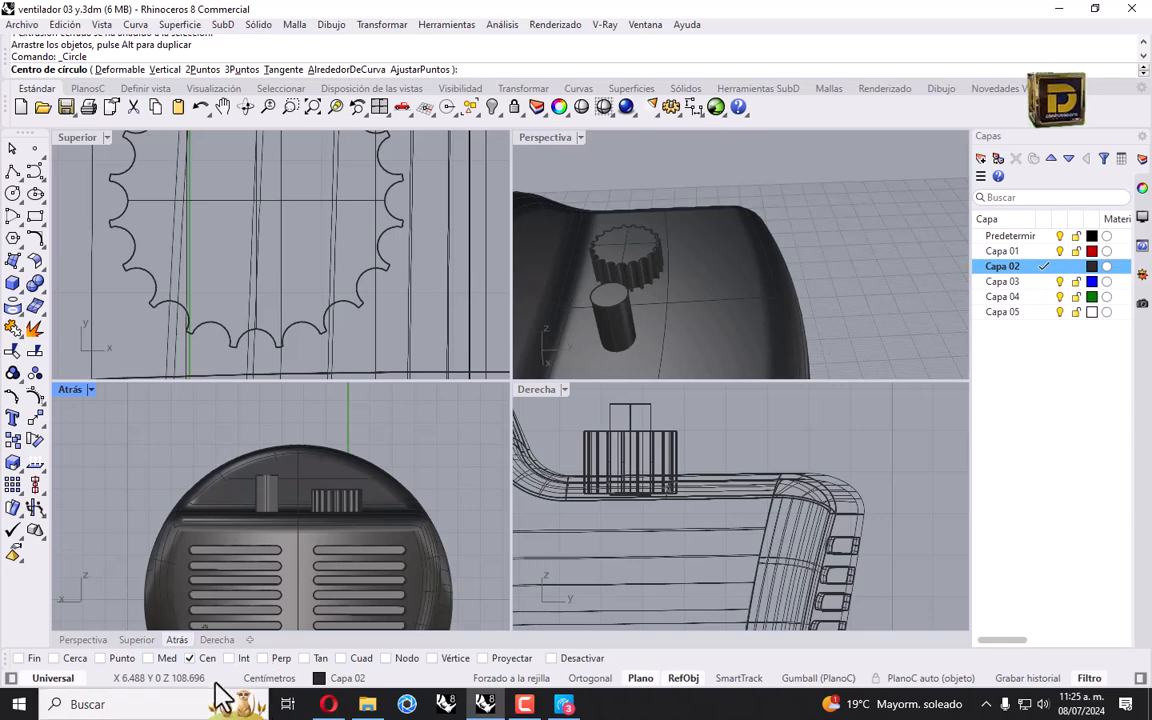
{"action": "left_click", "coordinate": [616, 300]}
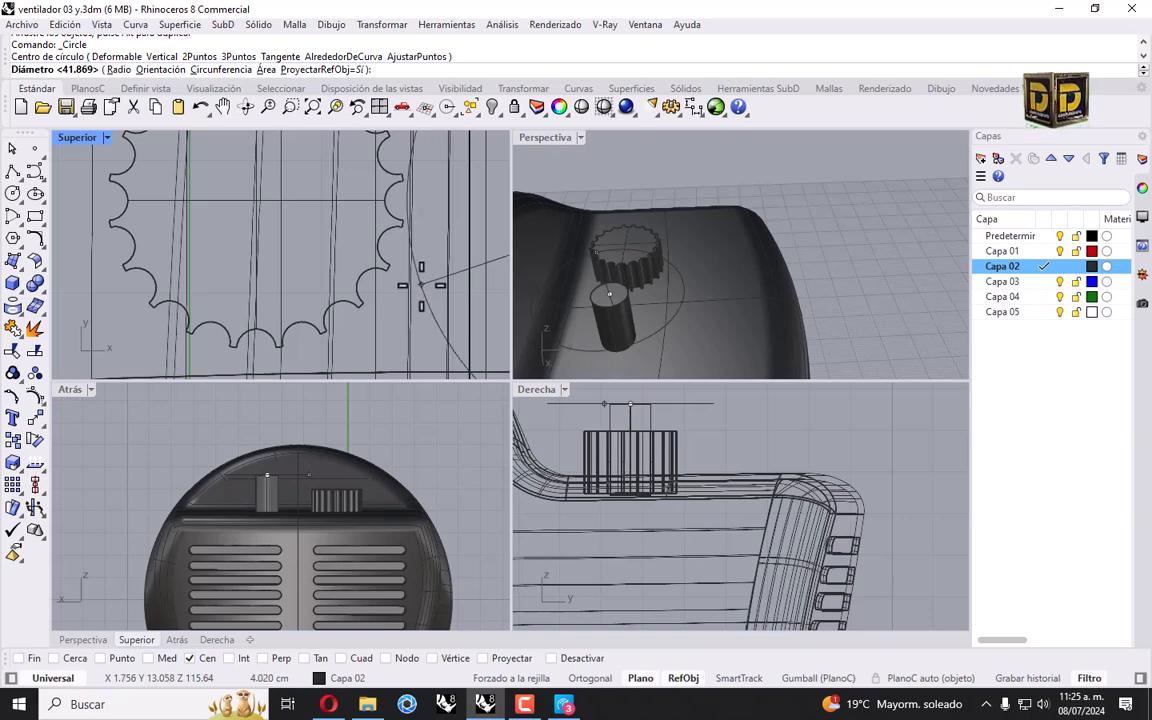
{"action": "type", "text": "1.8+"}
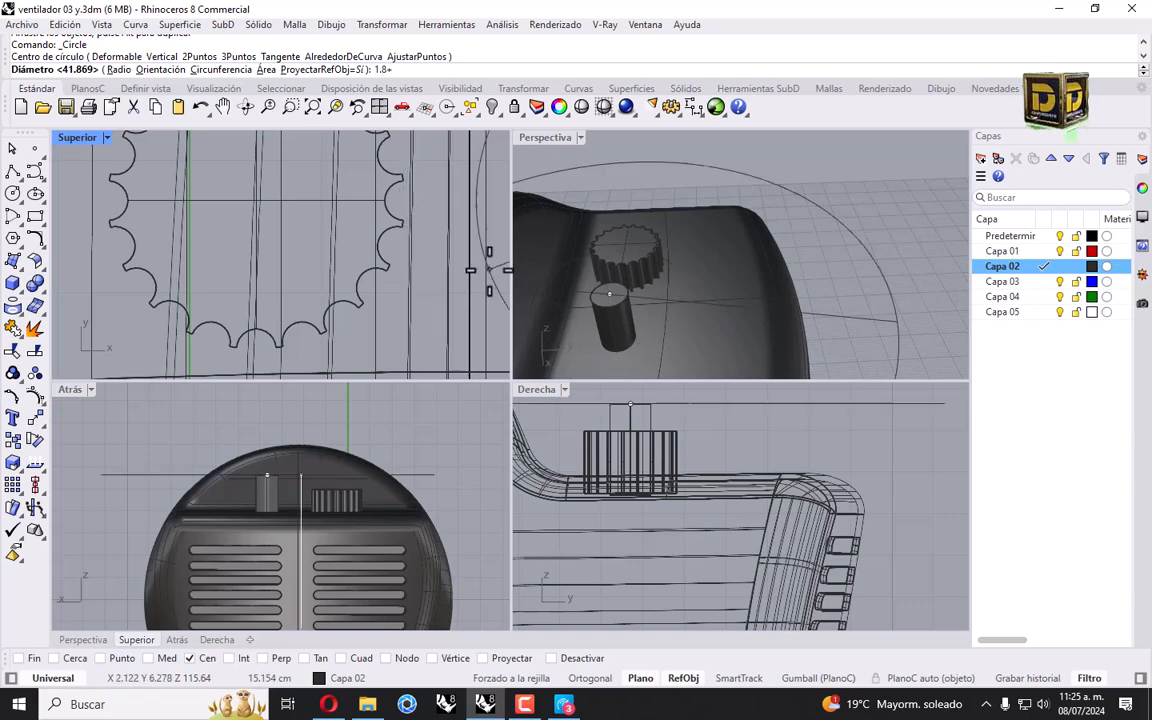
{"action": "right_click_drag", "start_coordinate": [419, 287], "coordinate": [226, 280]}
{"action": "scroll", "coordinate": [250, 288], "scroll_direction": "down", "scroll_amount": 4}
{"action": "key", "text": "Escape"}
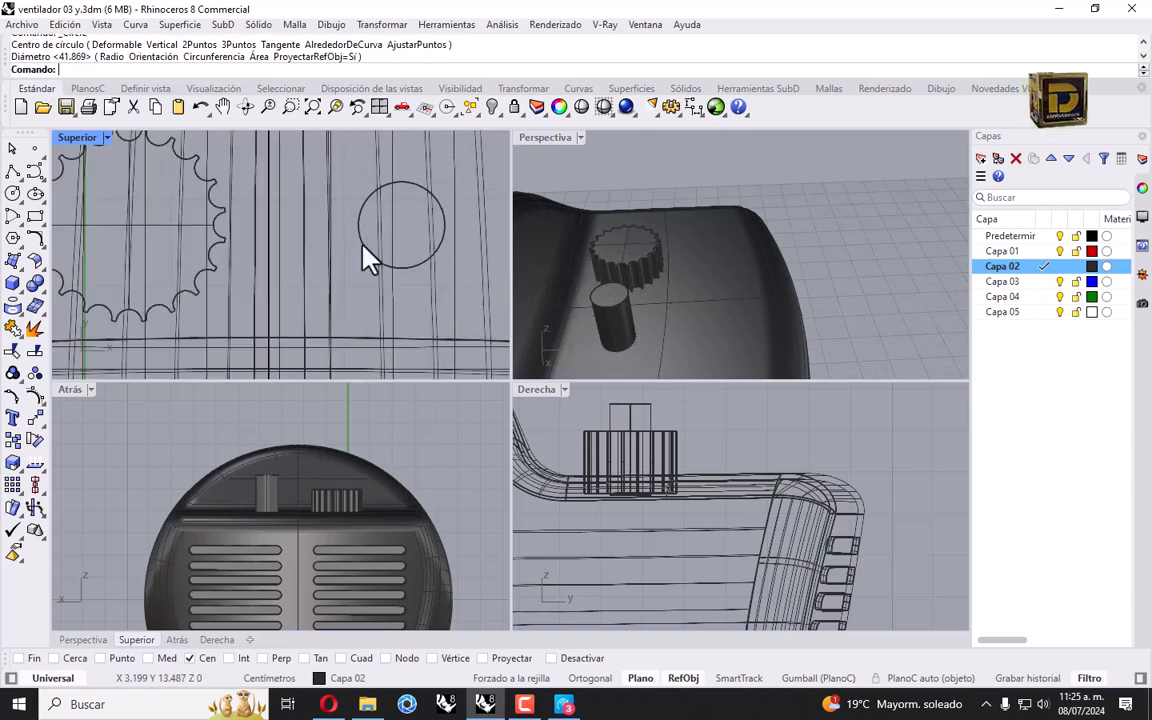
Step: Draw a circle 1.8 cm in diameter centred on the top face of the plain cylinder
{"action": "key", "text": "Return"}
{"action": "left_click", "coordinate": [366, 252]}
{"action": "type", "text": "1.8"}
{"action": "key", "text": "Return"}
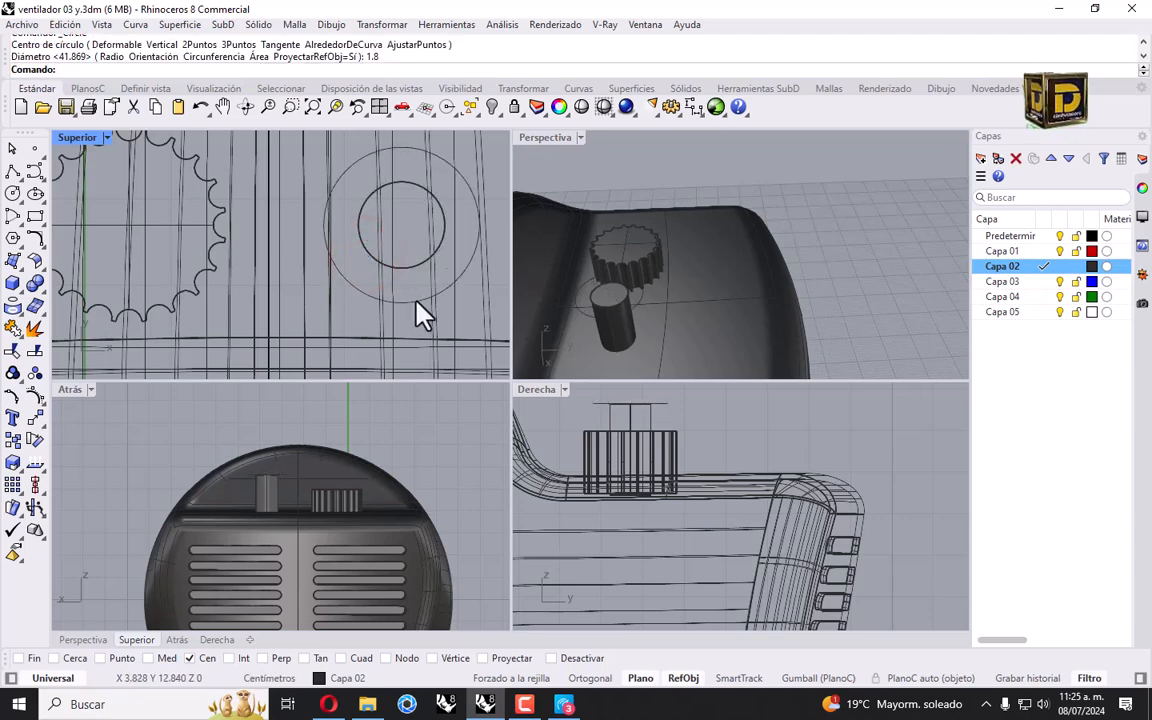
{"action": "left_click", "coordinate": [416, 300]}
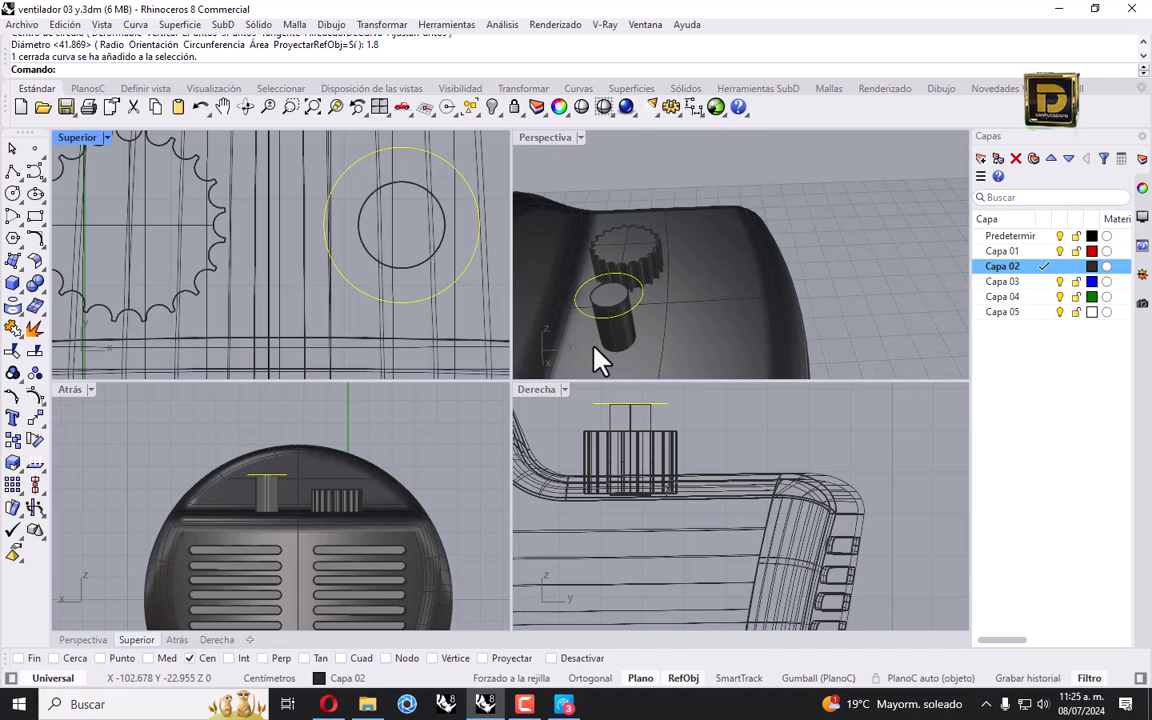
Step: Draw a second circle, 1 cm in diameter, on the same centre as the 1.8 cm circle
{"action": "key", "text": "Return"}
{"action": "left_click", "coordinate": [638, 298]}
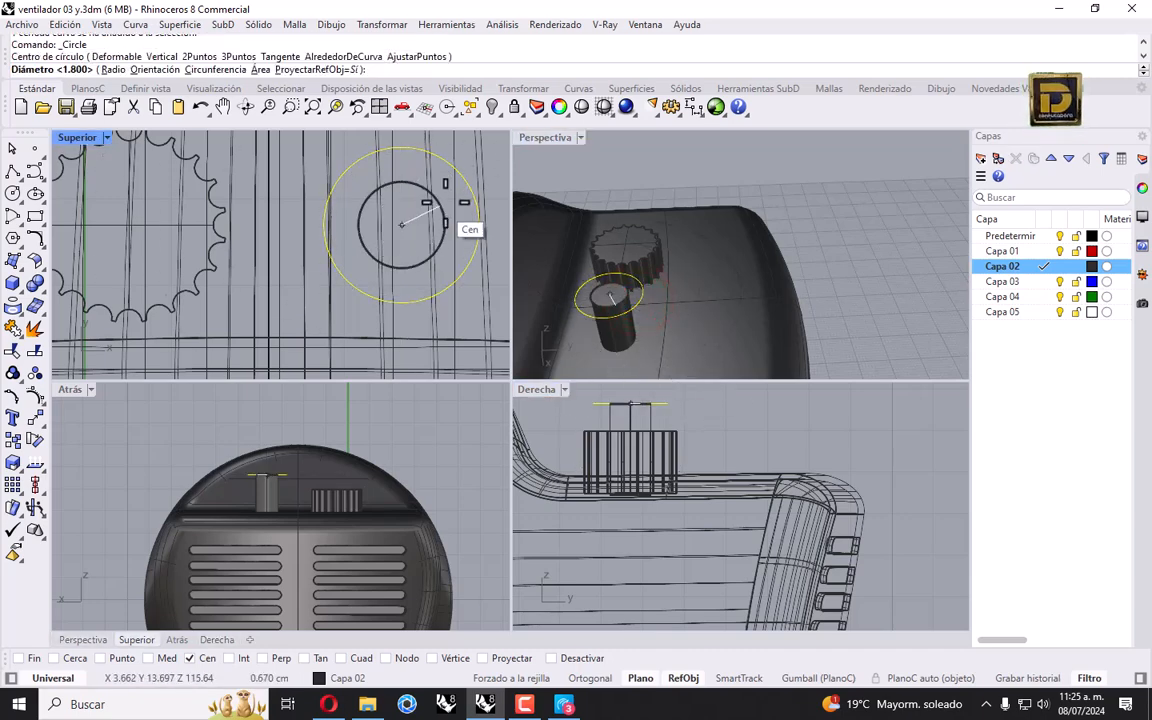
{"action": "type", "text": "1"}
{"action": "key", "text": "Return"}
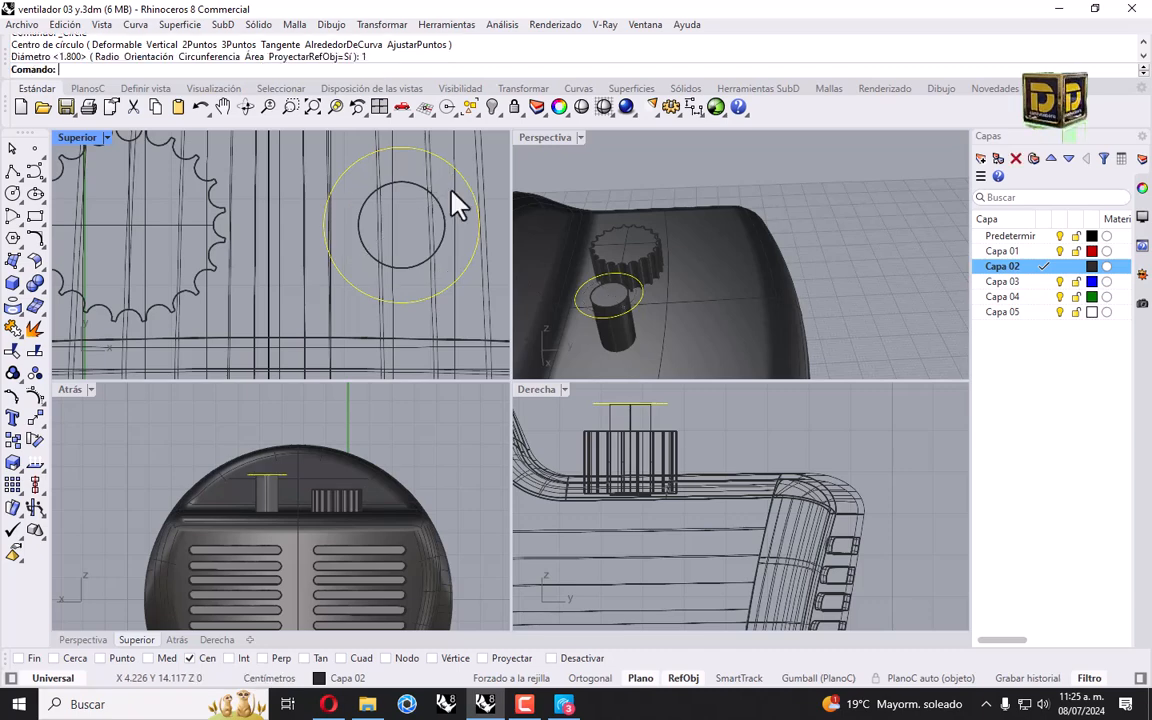
Step: Move the 1 cm circle 0.6 cm straight up from the cylinder's top in the right view, with object snaps disabled
{"action": "left_click", "coordinate": [604, 301]}
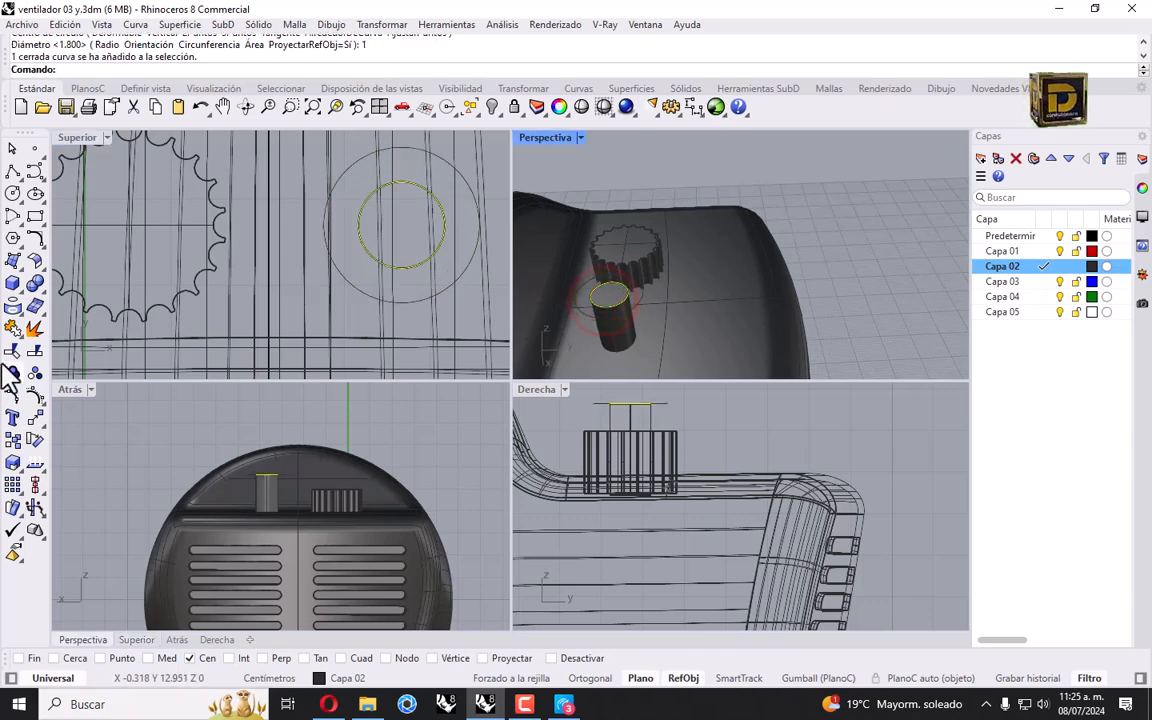
{"action": "left_click", "coordinate": [35, 415]}
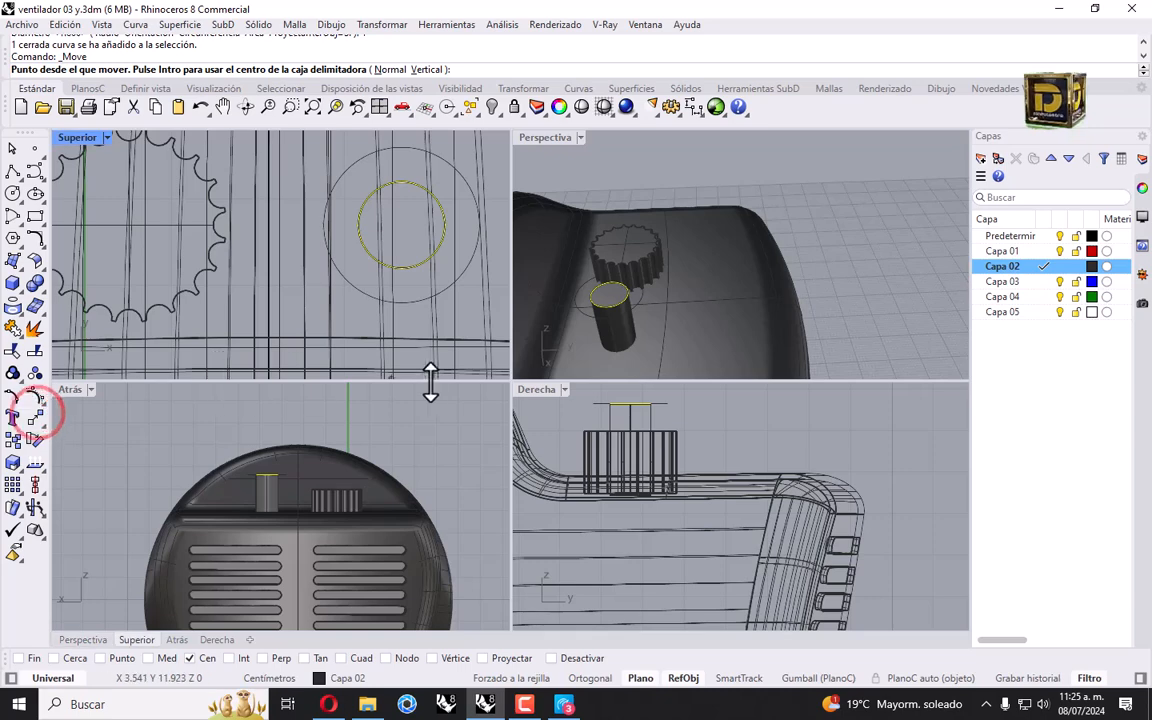
{"action": "right_click_drag", "start_coordinate": [620, 415], "coordinate": [624, 506]}
{"action": "left_click", "coordinate": [565, 655]}
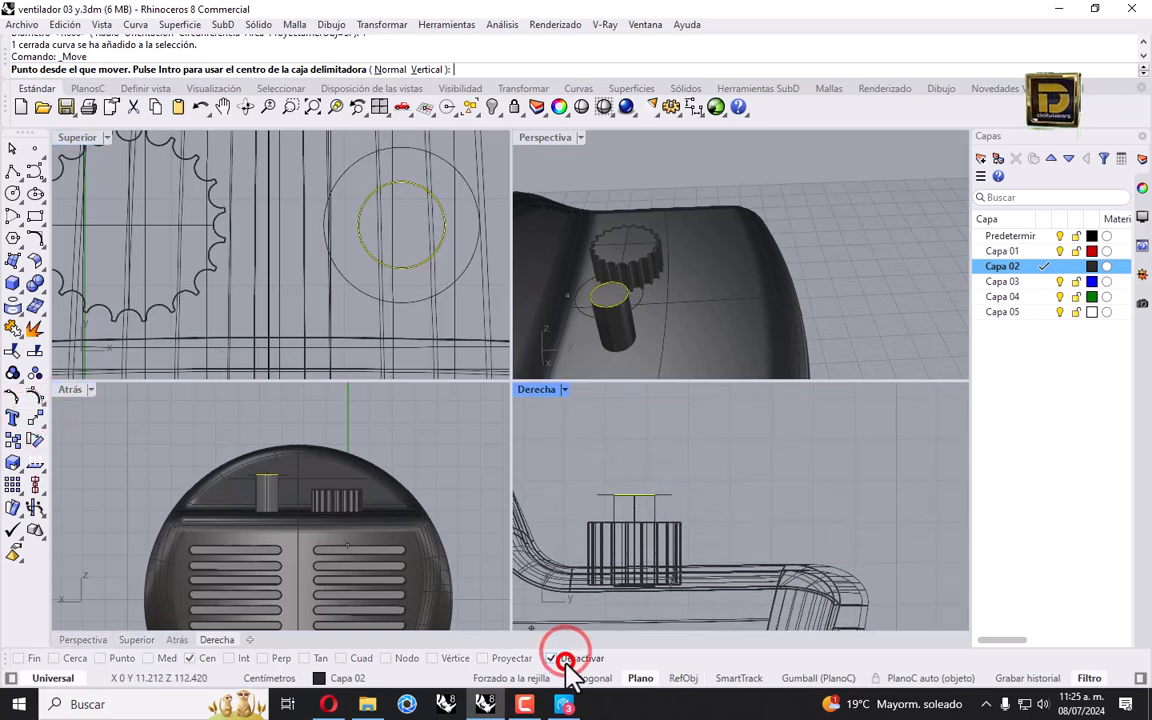
{"action": "left_click", "coordinate": [640, 499]}
{"action": "type", "text": ".6"}
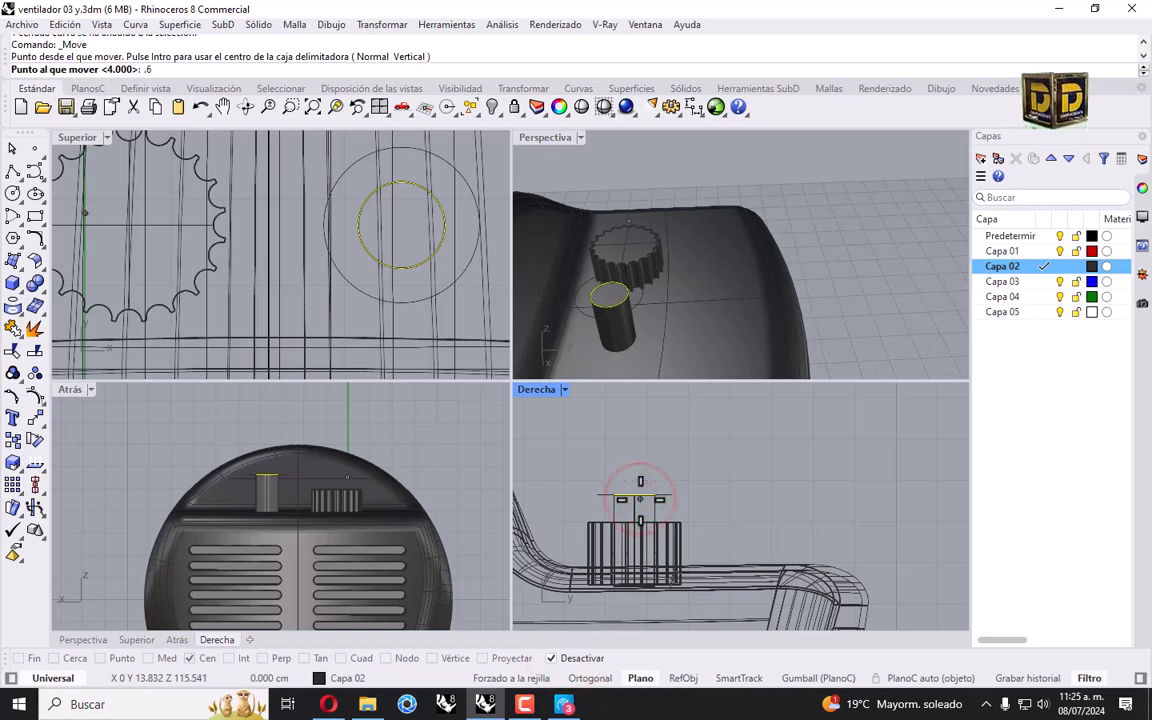
{"action": "key", "text": "Return"}
{"action": "left_click", "coordinate": [630, 409]}
{"action": "left_click", "coordinate": [645, 465]}
{"action": "left_click", "coordinate": [117, 475]}
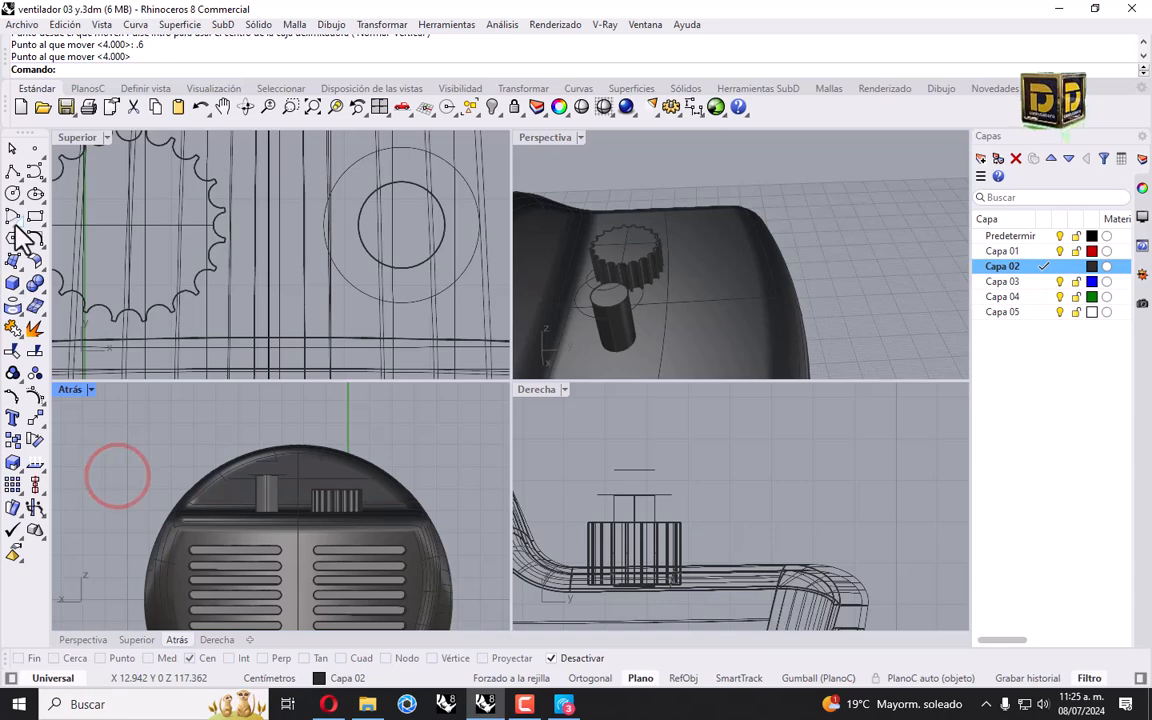
Step: Draw an outward-bulging arc joining the quadrant of the 1.8 cm circle to the matching quadrant of the raised 1 cm circle
{"action": "left_click", "coordinate": [33, 252]}
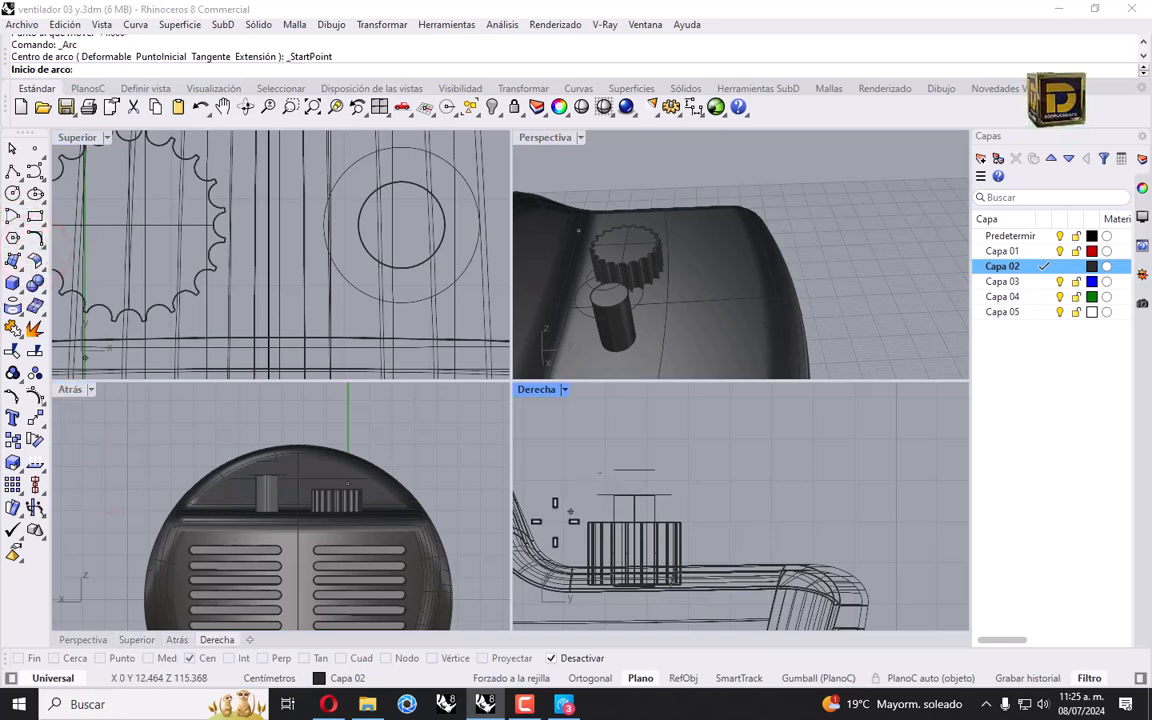
{"action": "left_click", "coordinate": [563, 660]}
{"action": "left_click", "coordinate": [358, 659]}
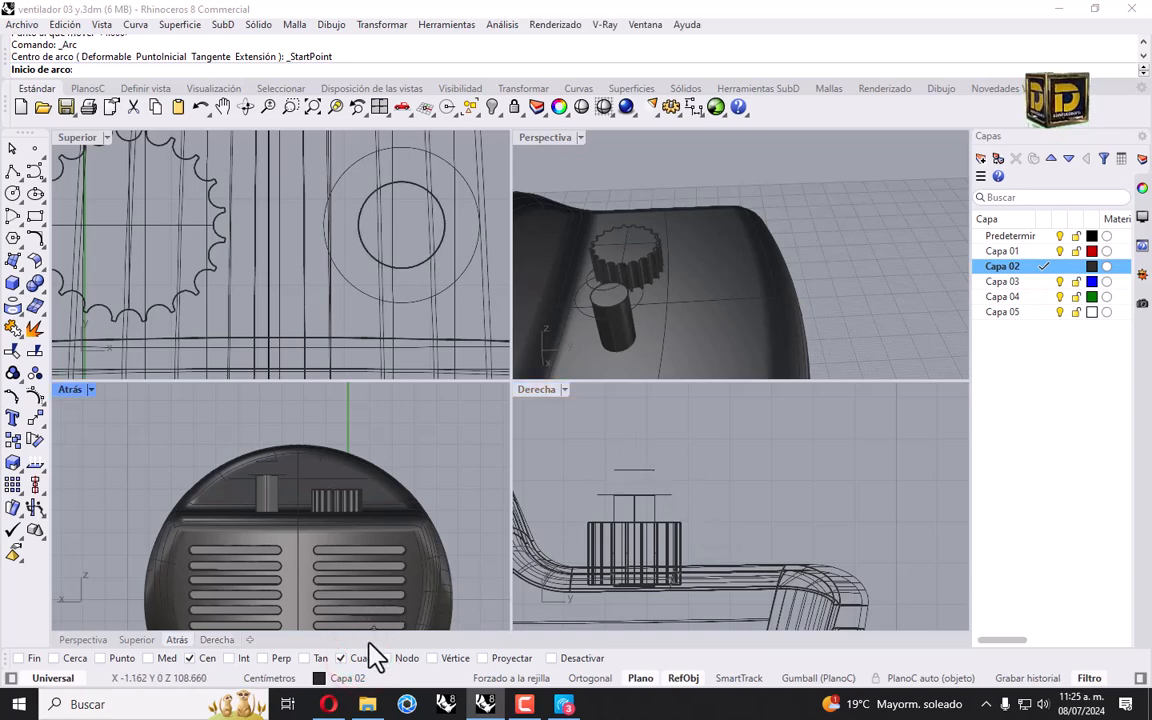
{"action": "right_click", "coordinate": [347, 656]}
{"action": "left_click", "coordinate": [597, 495]}
{"action": "left_click", "coordinate": [614, 470]}
{"action": "scroll", "coordinate": [611, 475], "scroll_direction": "up", "scroll_amount": 4}
{"action": "left_click", "coordinate": [606, 475]}
{"action": "left_click", "coordinate": [623, 421]}
Step: Sweep the arc along the two circles as rails to form the button's domed cap
{"action": "left_click", "coordinate": [18, 263]}
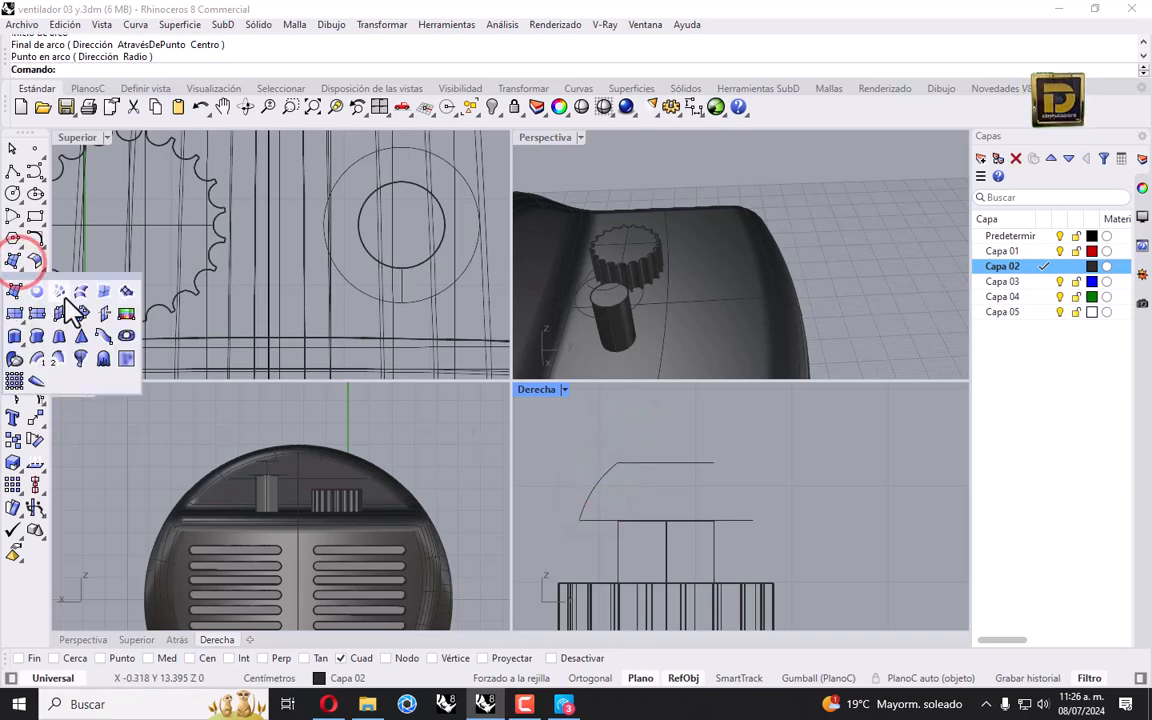
{"action": "left_click", "coordinate": [59, 358]}
{"action": "left_click", "coordinate": [655, 461]}
{"action": "left_click", "coordinate": [604, 521]}
{"action": "left_click", "coordinate": [591, 497]}
{"action": "right_click", "coordinate": [586, 494]}
{"action": "key", "text": "Return"}
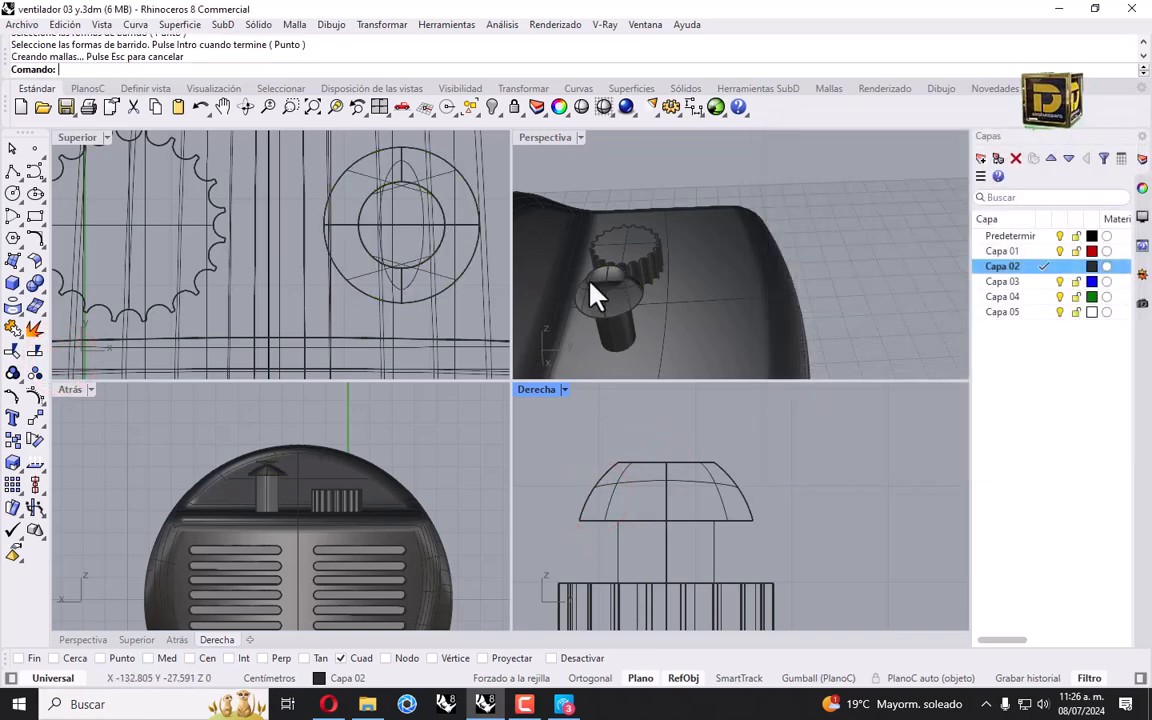
Step: Close the cap's upper opening with a planar surface and join it to the swept dome
{"action": "left_click", "coordinate": [14, 262]}
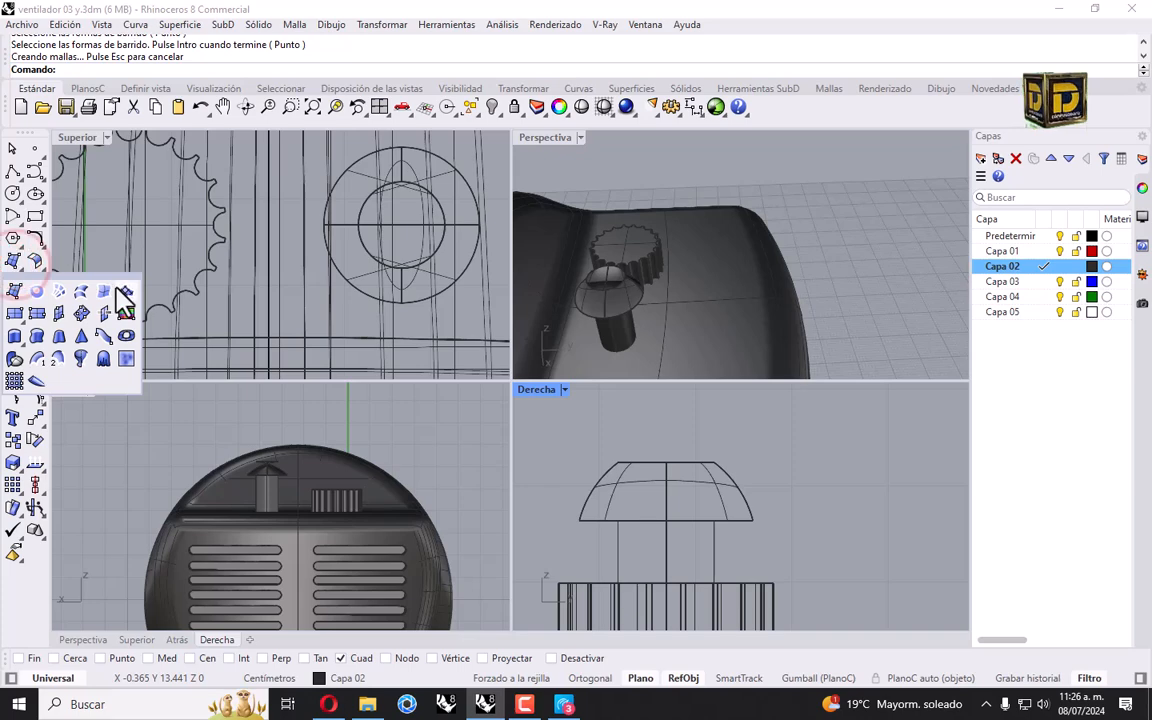
{"action": "left_click", "coordinate": [50, 293]}
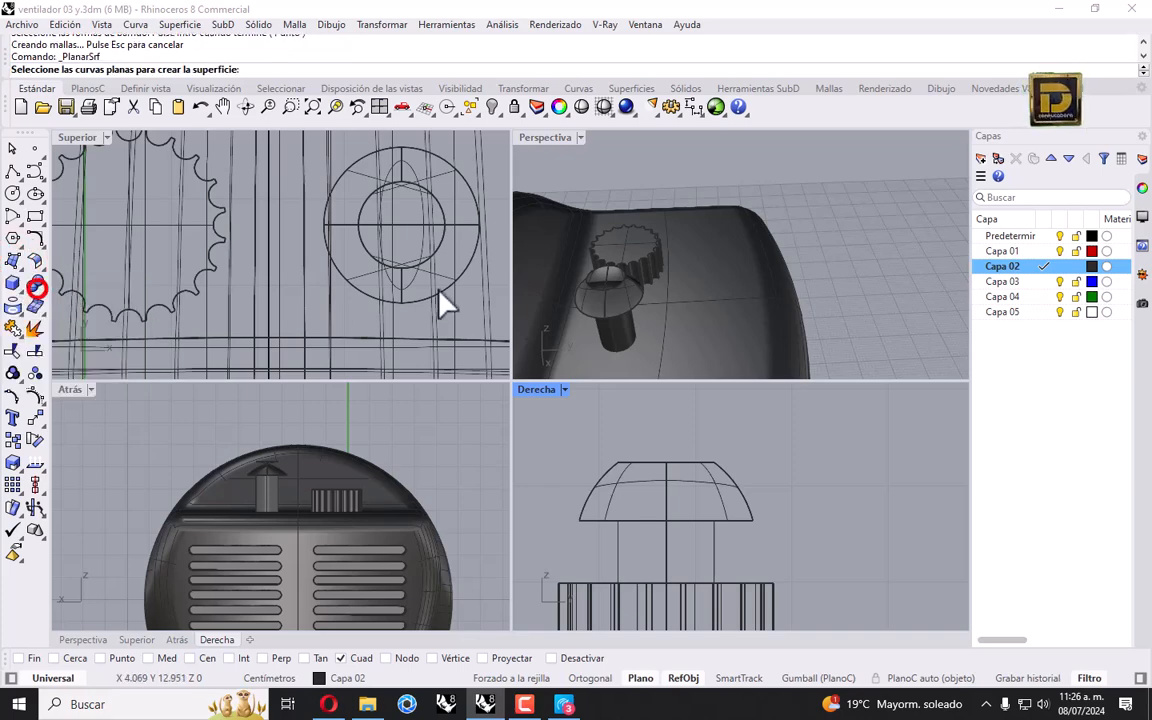
{"action": "left_click", "coordinate": [603, 300]}
{"action": "left_click", "coordinate": [650, 328]}
{"action": "right_click", "coordinate": [661, 442]}
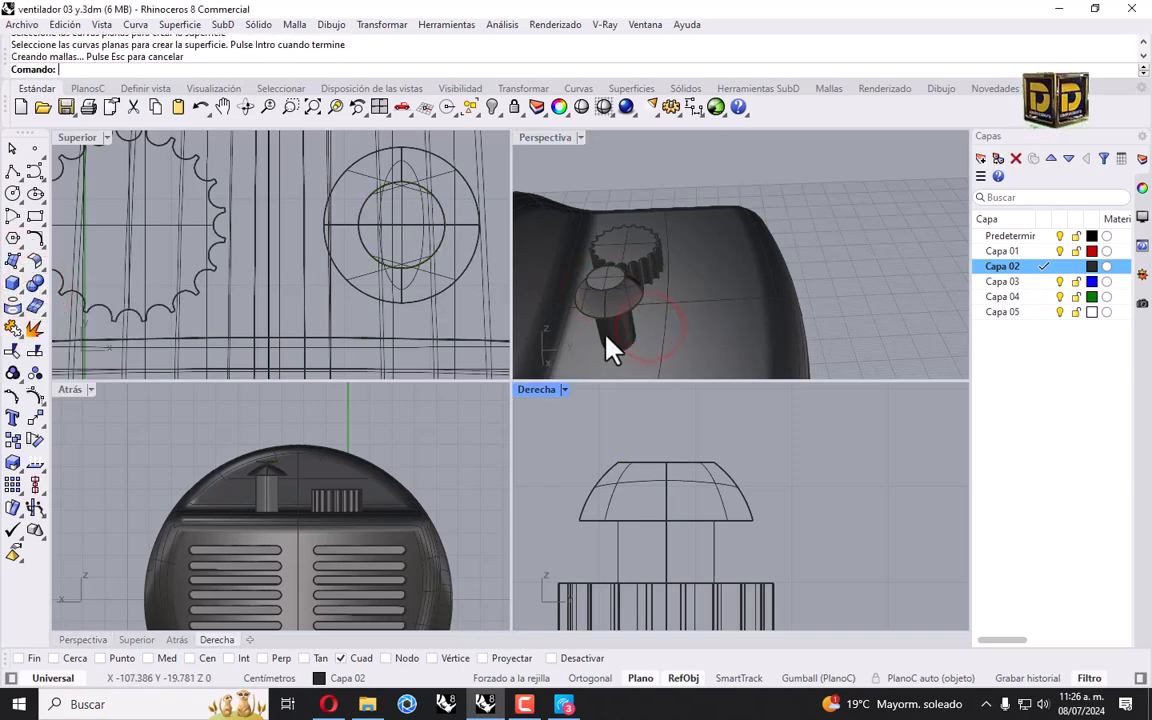
{"action": "left_click", "coordinate": [606, 279]}
{"action": "left_click", "coordinate": [619, 313], "text": "shift"}
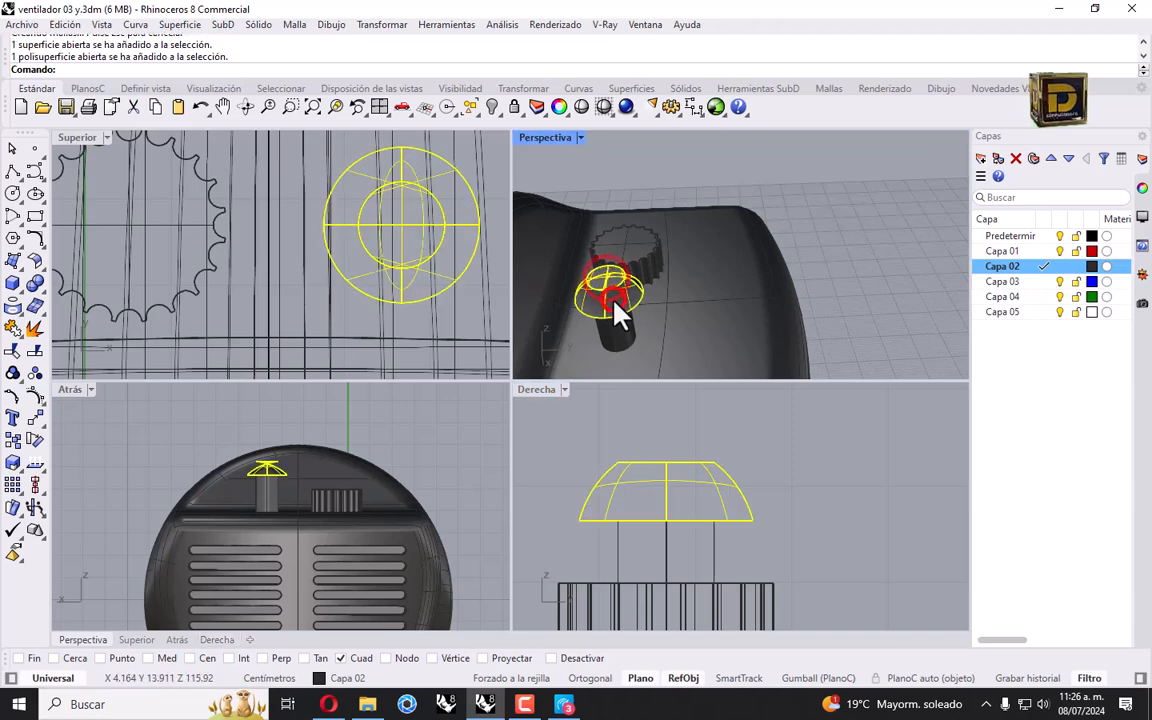
{"action": "left_click", "coordinate": [13, 326]}
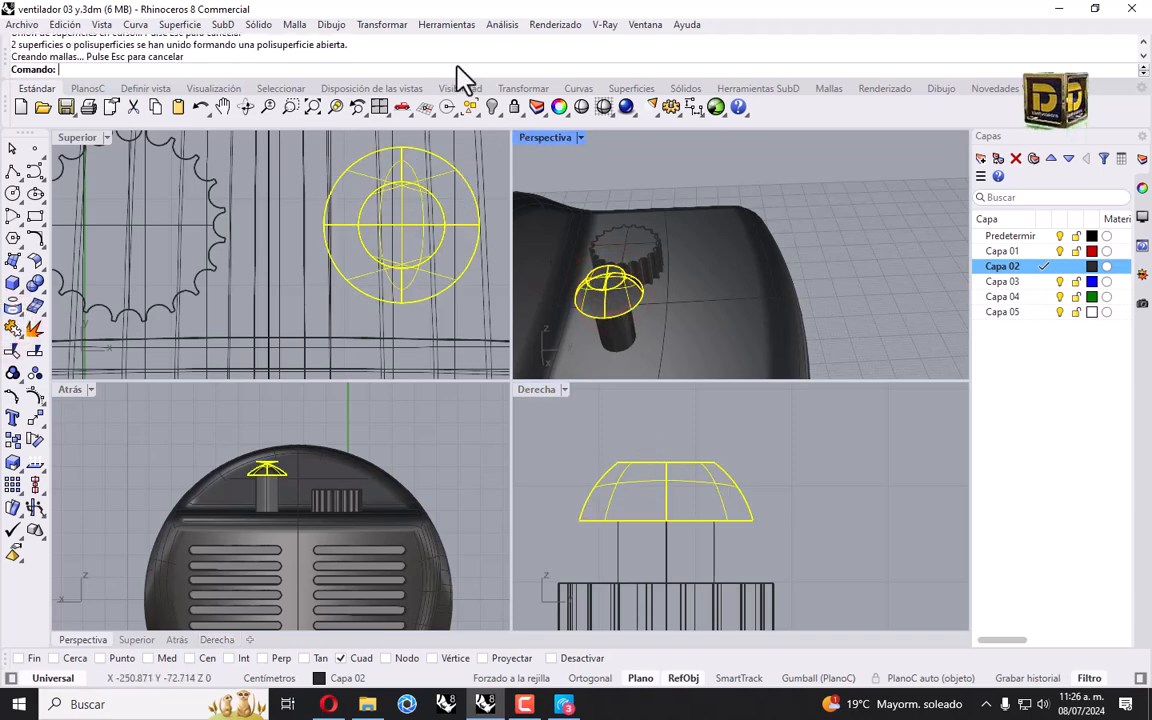
Step: Flatten the joined cap vertically with Scale 1D from the centre of its base, to about two thirds of its height
{"action": "left_click", "coordinate": [385, 24]}
{"action": "left_click", "coordinate": [393, 117]}
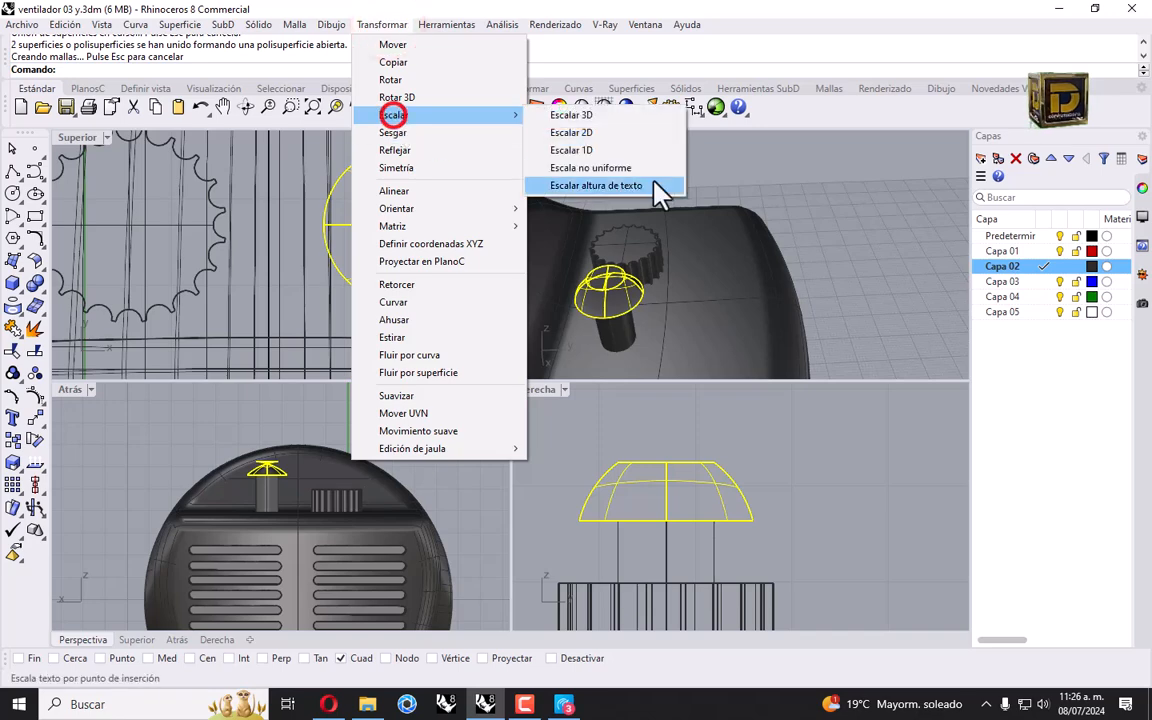
{"action": "left_click", "coordinate": [600, 150]}
{"action": "left_click", "coordinate": [669, 519]}
{"action": "left_click", "coordinate": [686, 404]}
{"action": "left_click", "coordinate": [716, 447]}
Step: Offset the cap surface by 0.1 cm as a solid, with all offset directions inverted
{"action": "mouse_move", "coordinate": [664, 373]}
{"action": "right_mouse_down"}
{"action": "mouse_move", "coordinate": [740, 342]}
{"action": "mouse_move", "coordinate": [727, 296]}
{"action": "right_mouse_up"}
{"action": "right_click_drag", "start_coordinate": [800, 208], "coordinate": [692, 314]}
{"action": "left_click", "coordinate": [689, 302]}
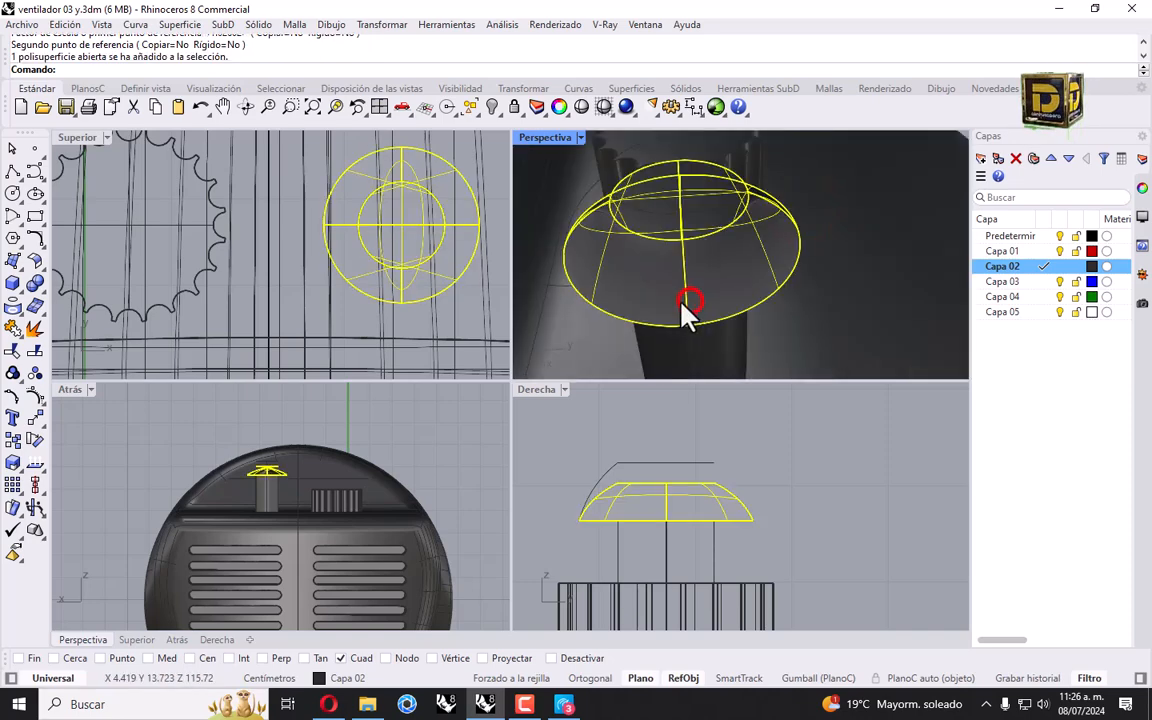
{"action": "left_click", "coordinate": [34, 258]}
{"action": "left_click", "coordinate": [146, 290]}
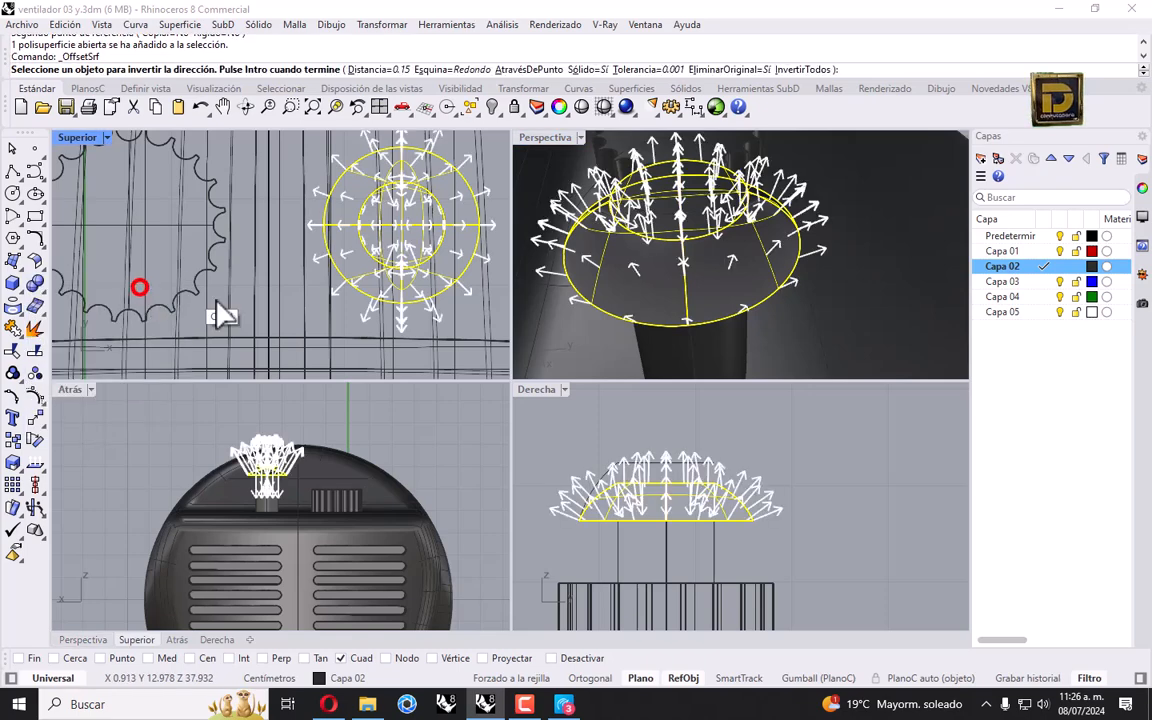
{"action": "left_click", "coordinate": [808, 70]}
{"action": "left_click", "coordinate": [378, 70]}
{"action": "type", "text": "0.1"}
{"action": "key", "text": "Return"}
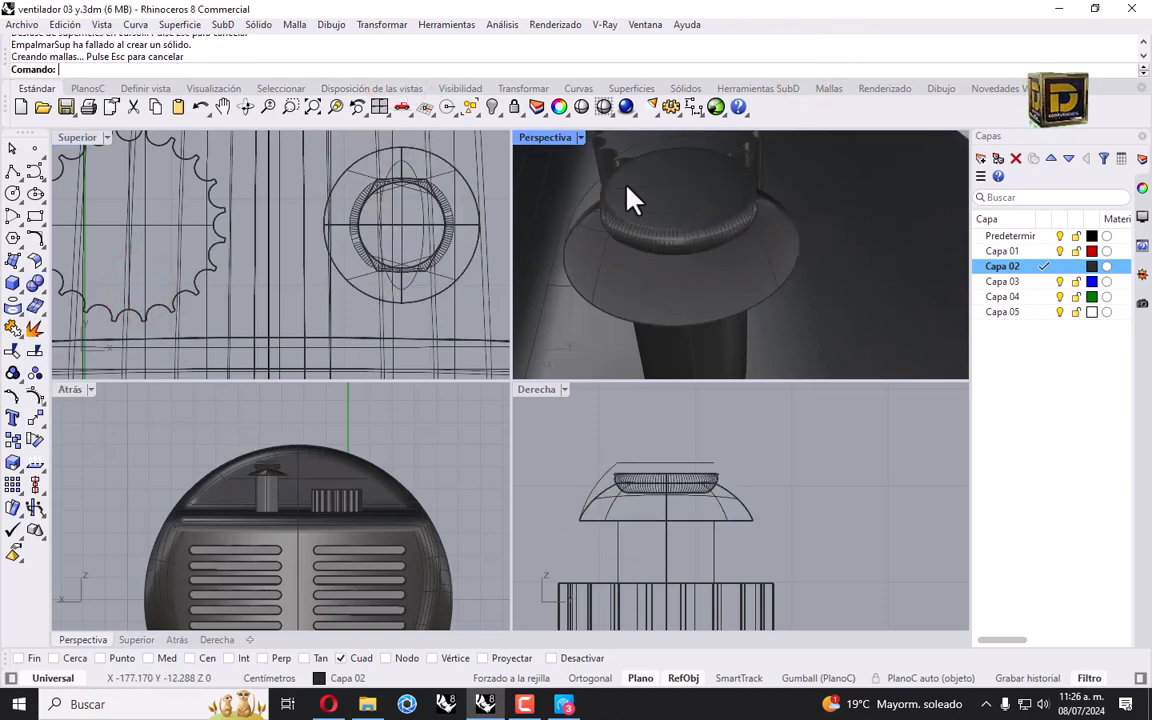
Step: Make Capa 05 the current layer
{"action": "left_click", "coordinate": [563, 239]}
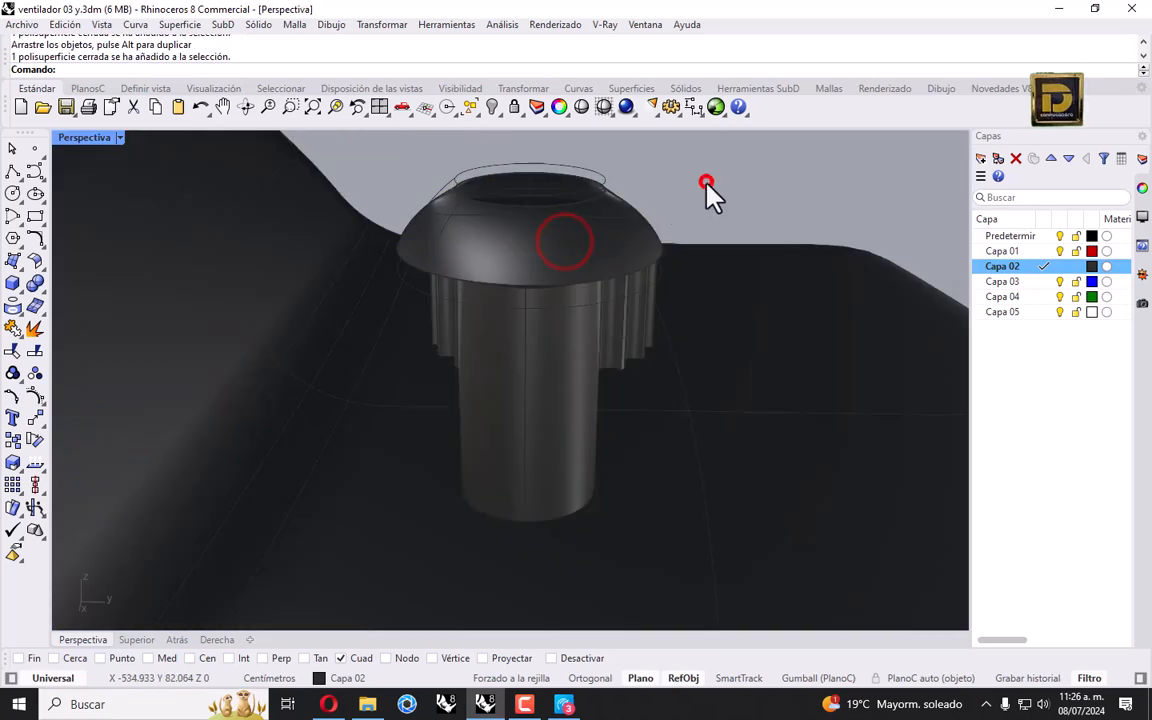
{"action": "left_click", "coordinate": [705, 180]}
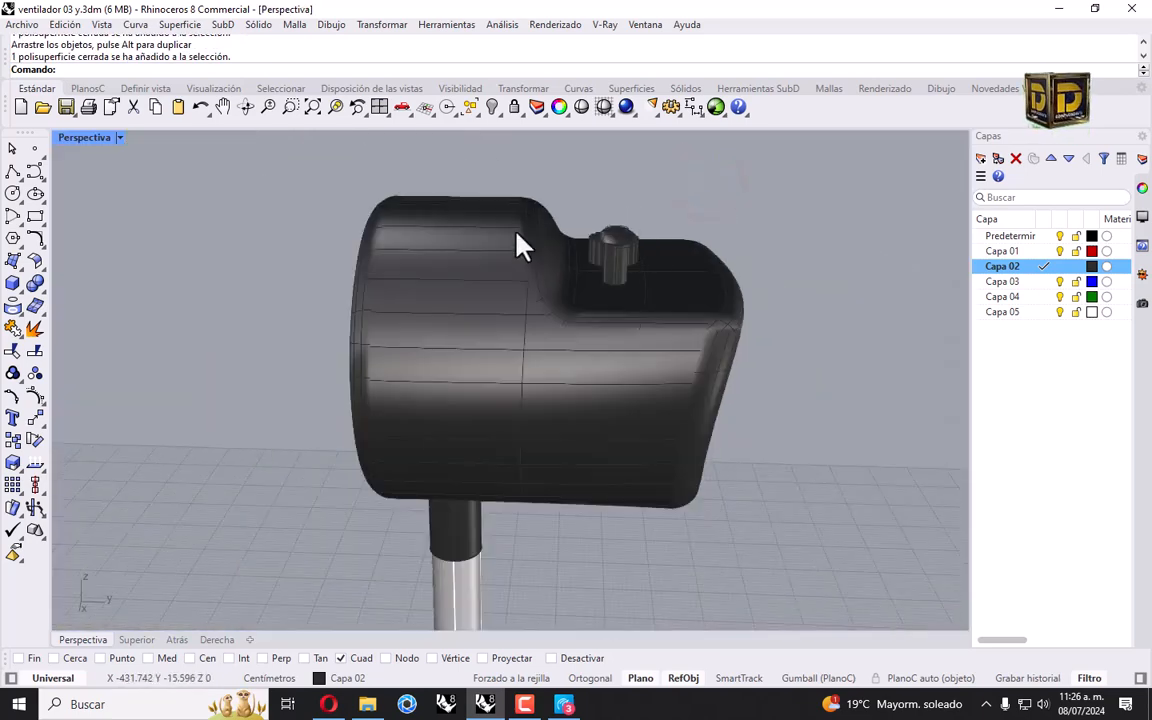
{"action": "right_click_drag", "start_coordinate": [491, 255], "coordinate": [540, 285]}
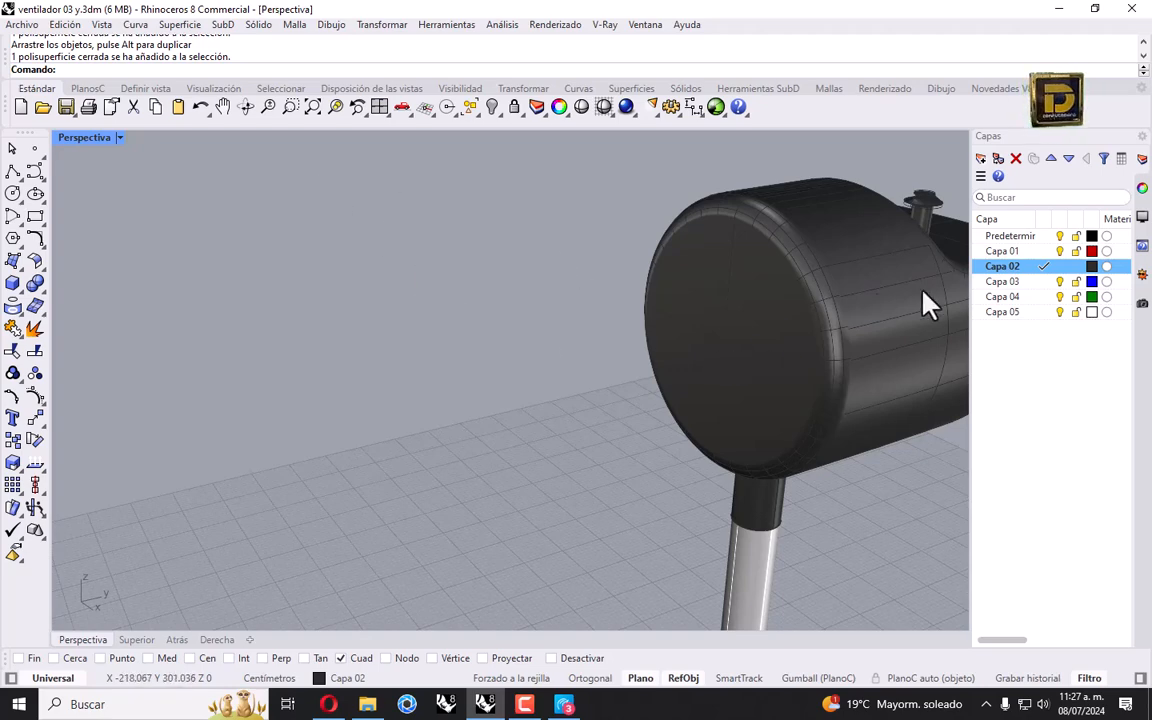
{"action": "scroll", "coordinate": [761, 327], "scroll_direction": "down", "scroll_amount": 4}
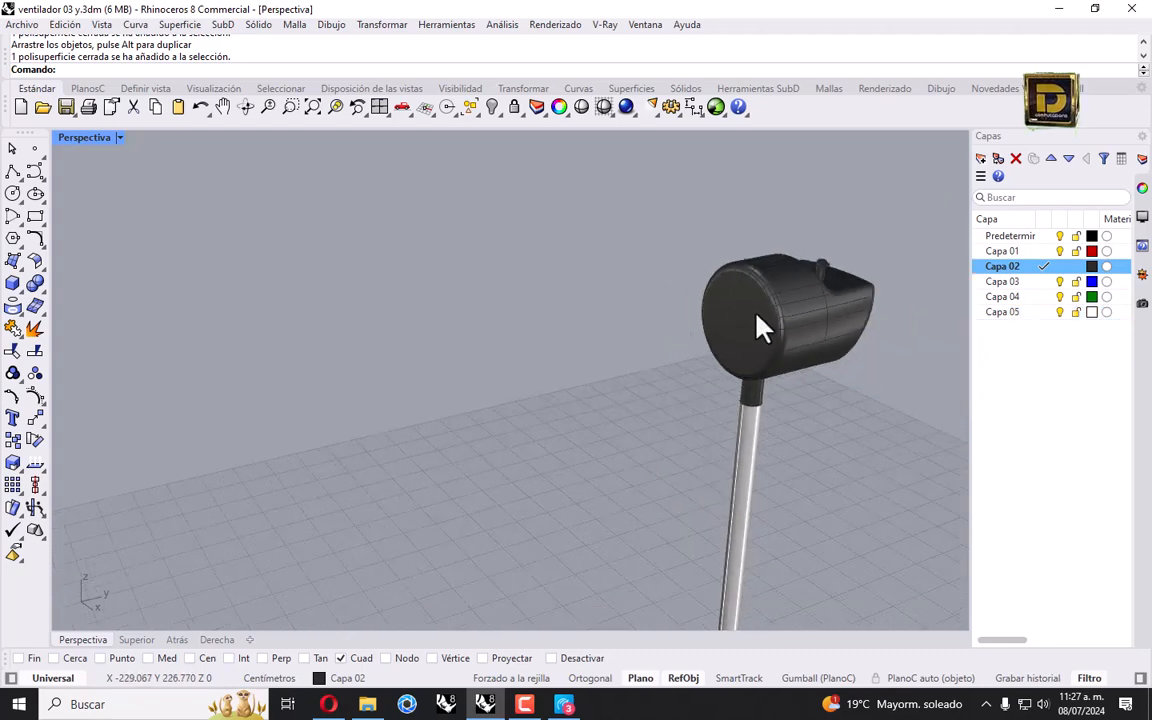
{"action": "left_click", "coordinate": [1043, 312]}
{"action": "scroll", "coordinate": [705, 308], "scroll_direction": "up", "scroll_amount": 5}
{"action": "left_click", "coordinate": [684, 303]}
{"action": "left_click", "coordinate": [450, 301]}
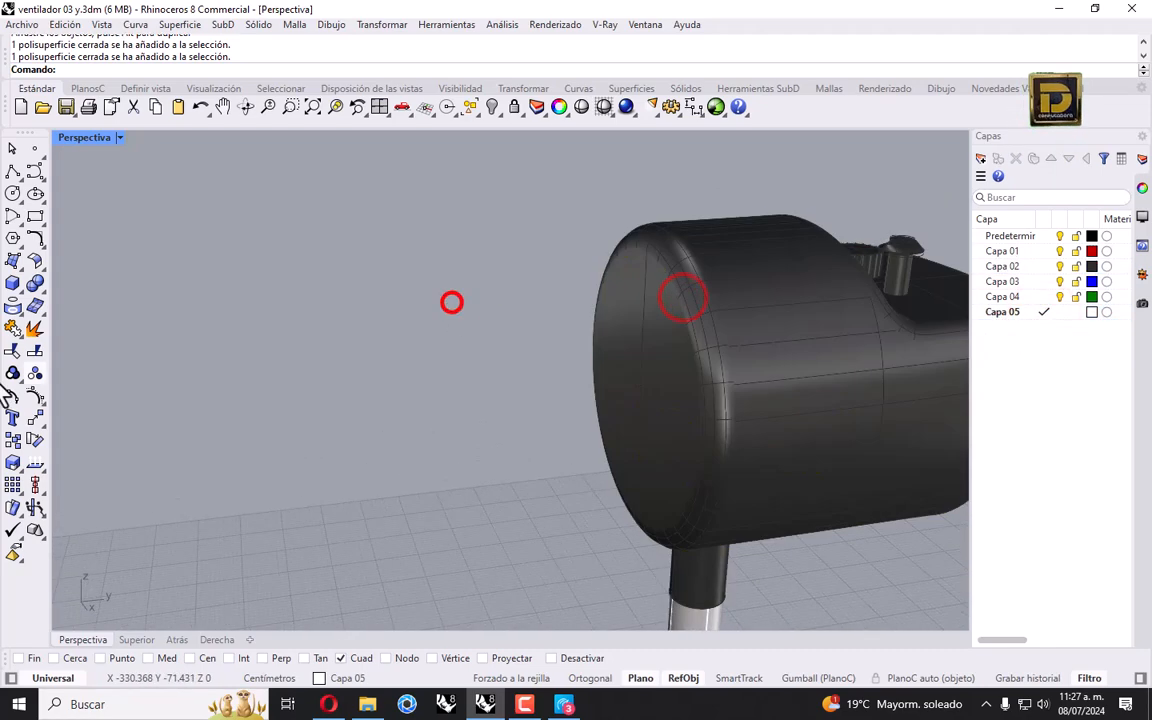
{"action": "left_click", "coordinate": [22, 303]}
{"action": "left_click", "coordinate": [52, 337]}
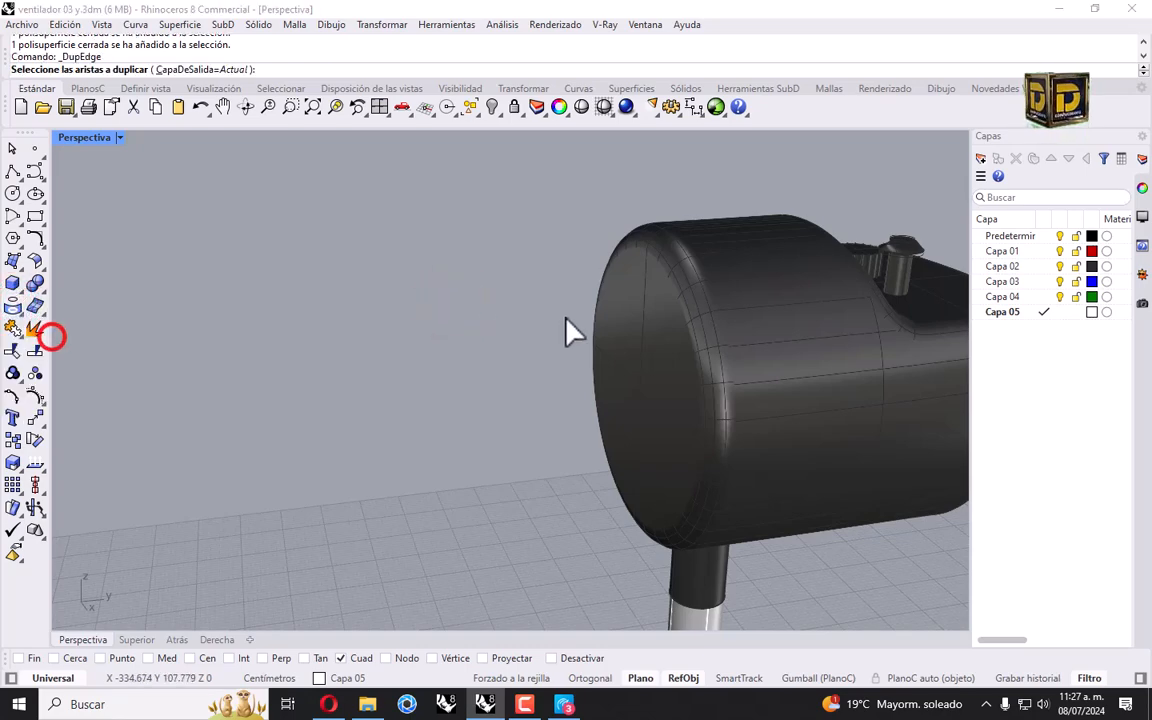
{"action": "scroll", "coordinate": [667, 292], "scroll_direction": "up", "scroll_amount": 5}
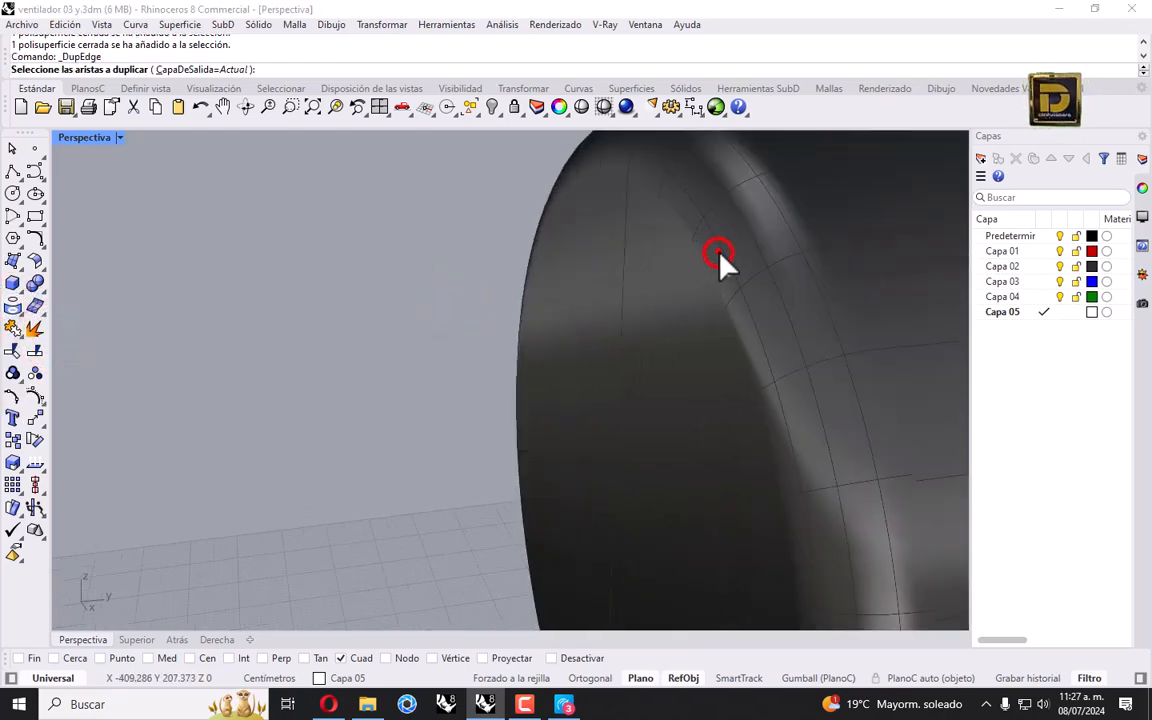
{"action": "left_click", "coordinate": [750, 232]}
{"action": "left_click", "coordinate": [791, 237]}
{"action": "left_click", "coordinate": [400, 241]}
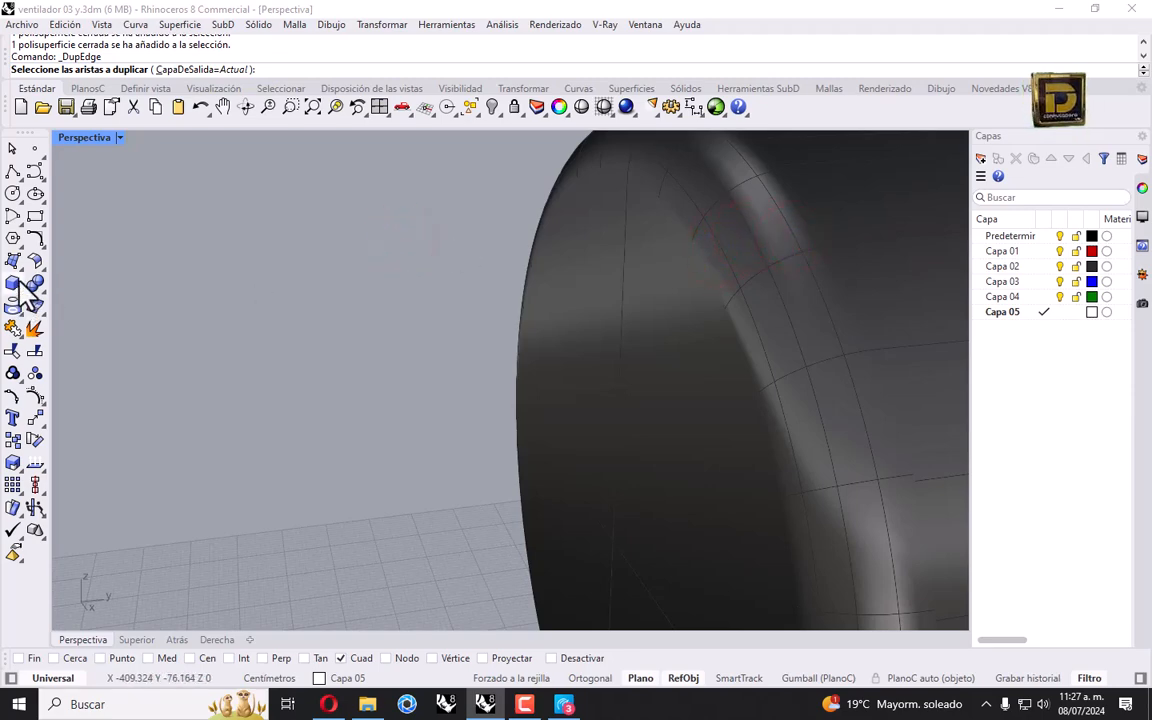
Step: Try extracting a U-direction isocurve from the upper half of the motor housing's rounded front edge, then undo the extraction
{"action": "left_click", "coordinate": [15, 305]}
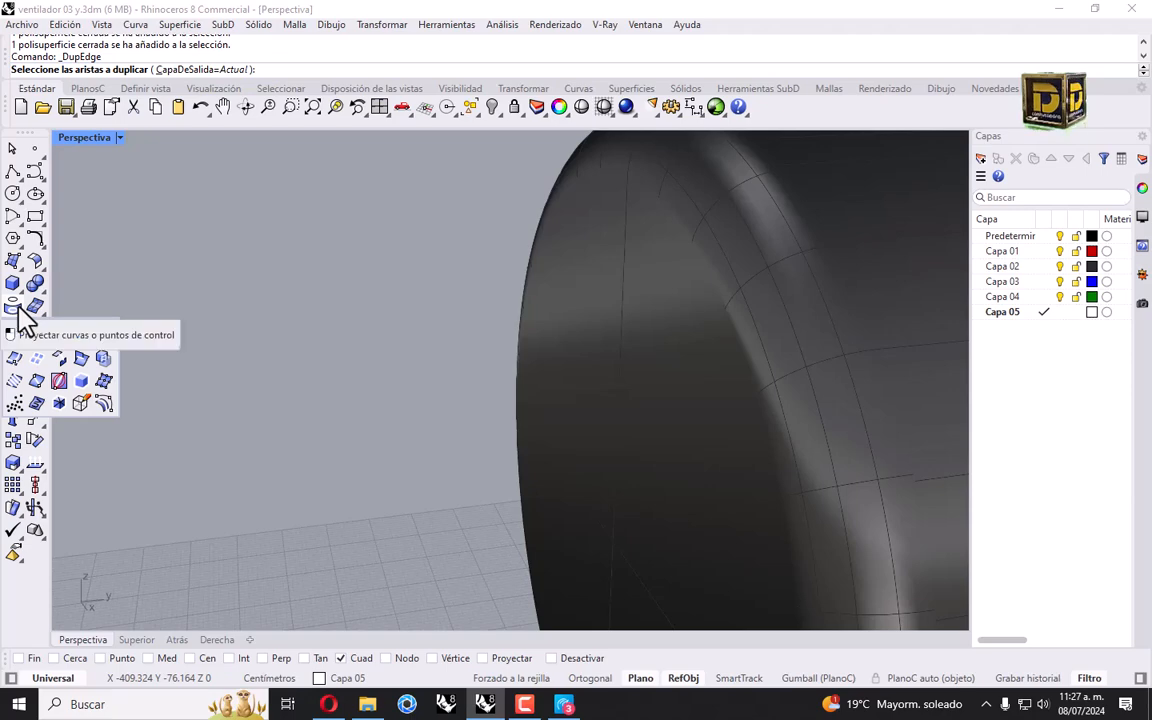
{"action": "left_click", "coordinate": [12, 362]}
{"action": "left_click", "coordinate": [650, 222]}
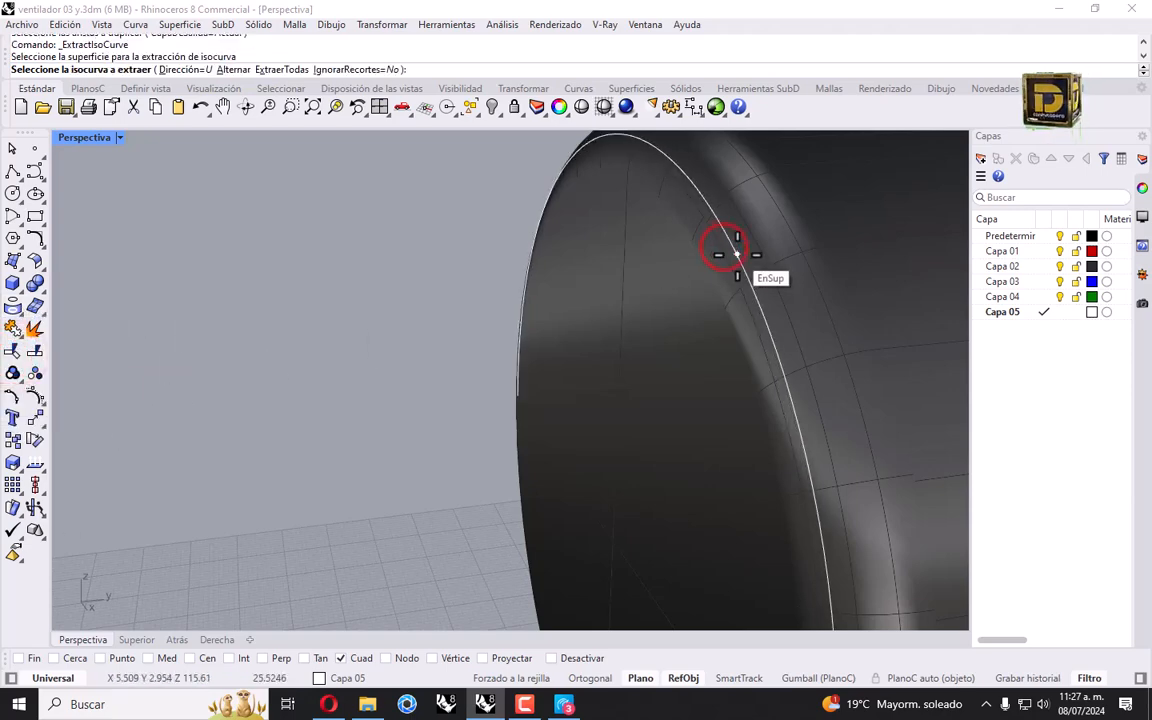
{"action": "left_click", "coordinate": [727, 260]}
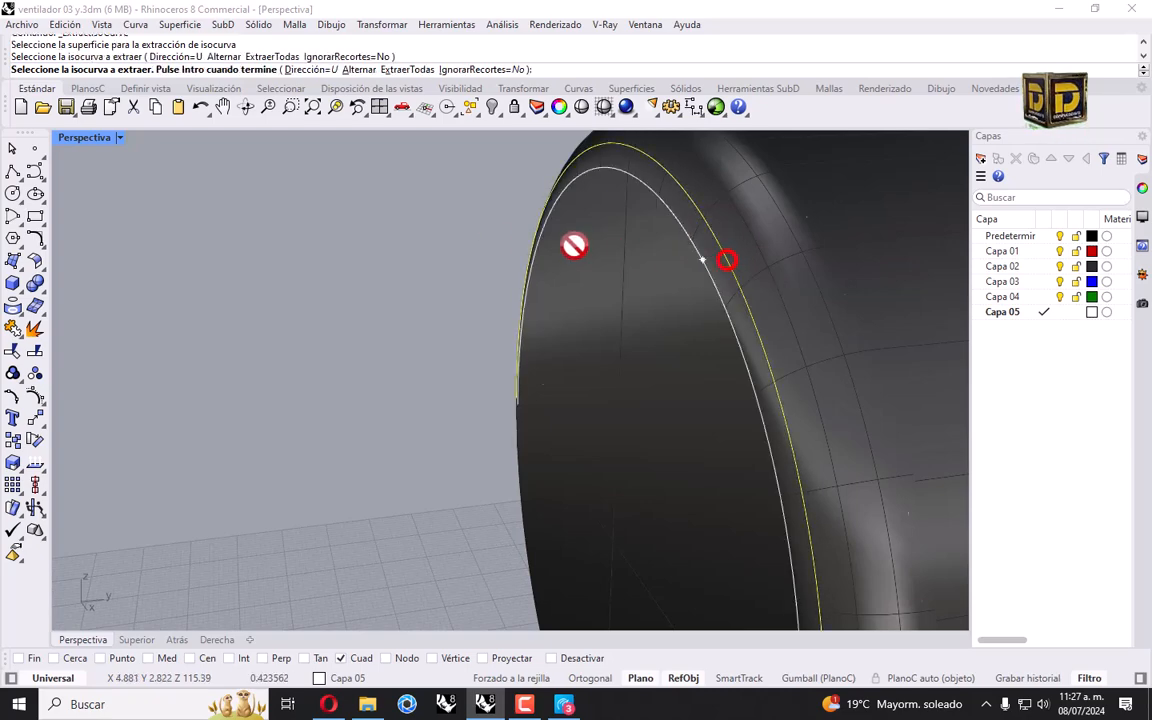
{"action": "key", "text": "Return"}
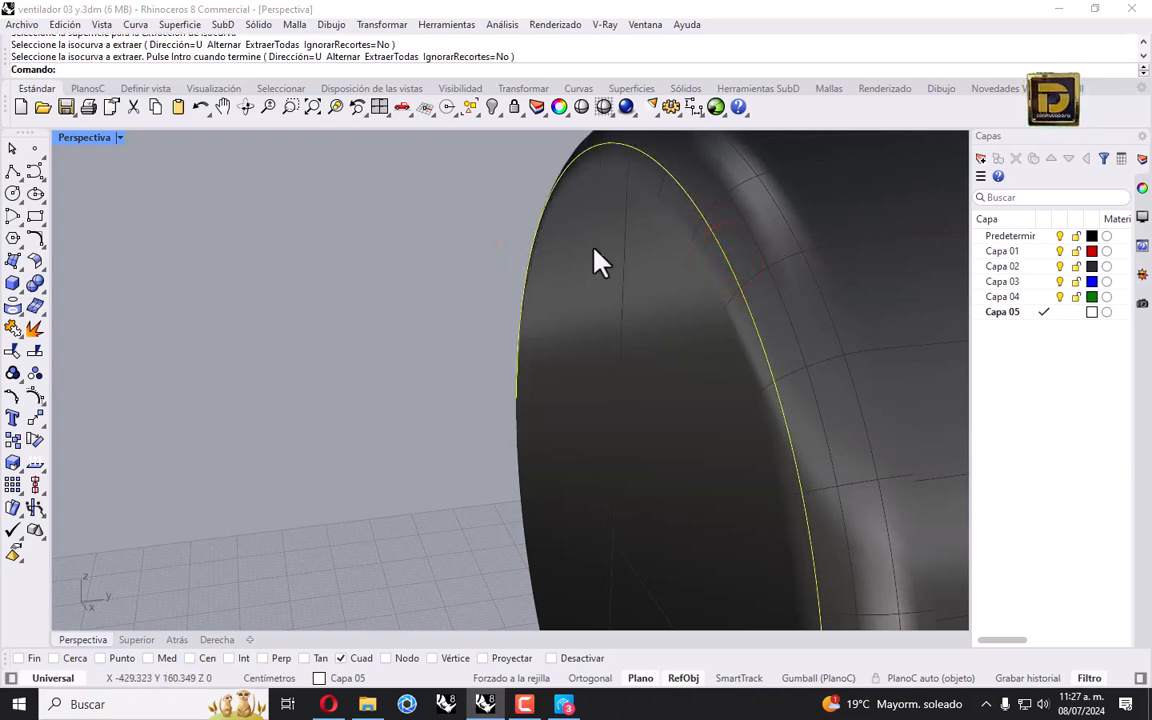
{"action": "double_click", "coordinate": [81, 140]}
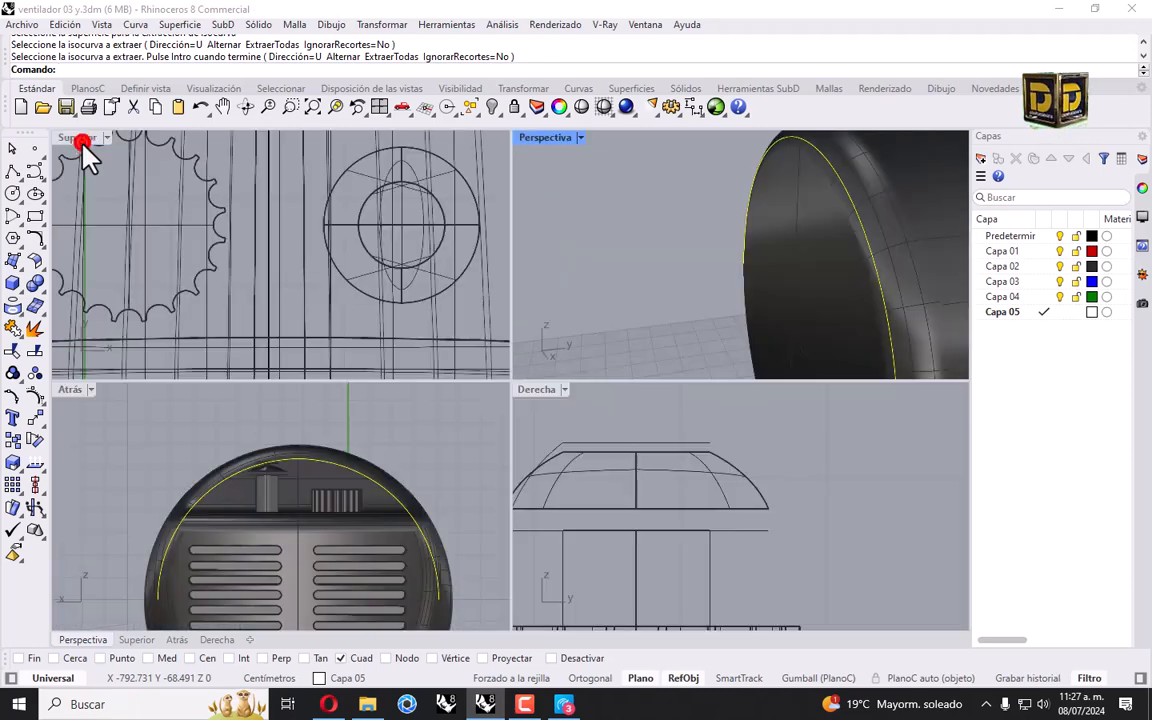
{"action": "scroll", "coordinate": [630, 468], "scroll_direction": "down", "scroll_amount": 5}
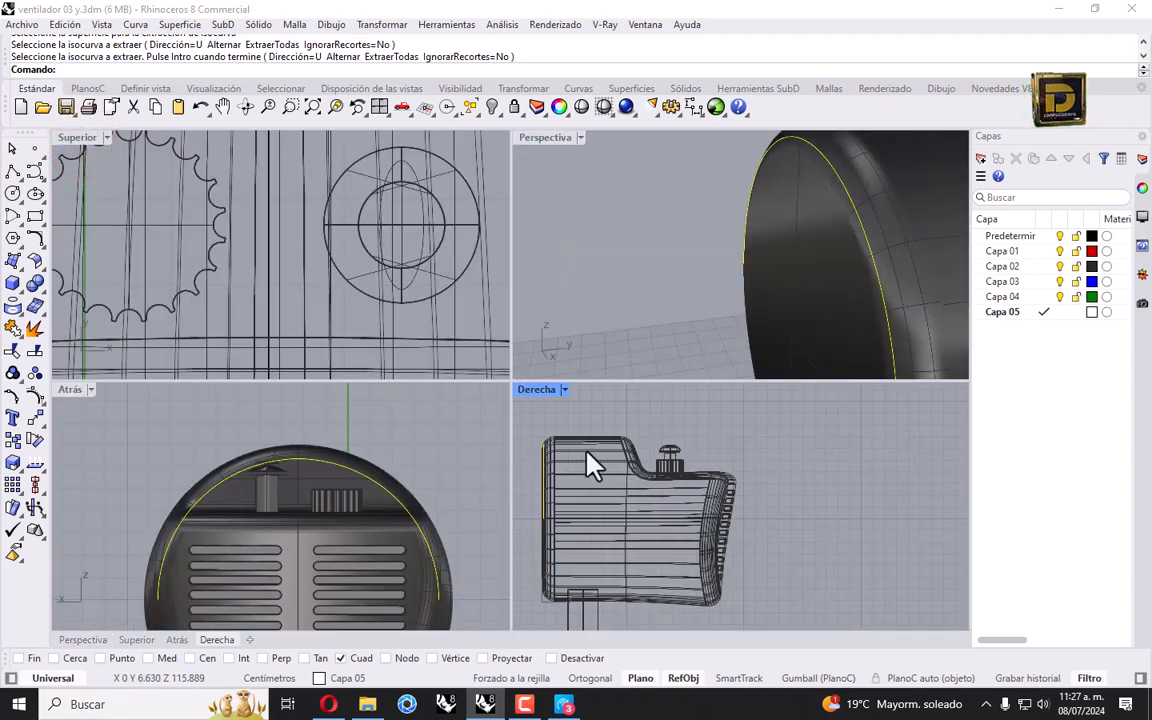
{"action": "right_click_drag", "start_coordinate": [589, 453], "coordinate": [603, 457]}
{"action": "key", "text": "ctrl+z"}
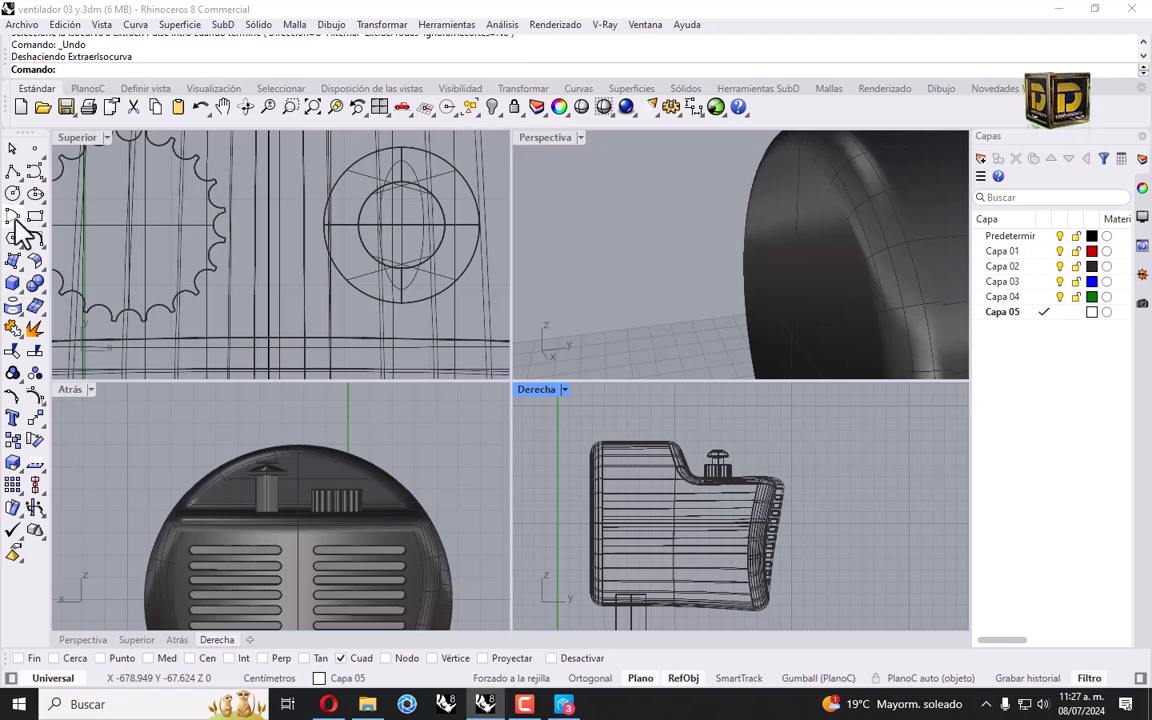
Step: Extract a U-direction isocurve from the upper half of the housing's rounded front edge and enable the End object snap
{"action": "left_click", "coordinate": [13, 305]}
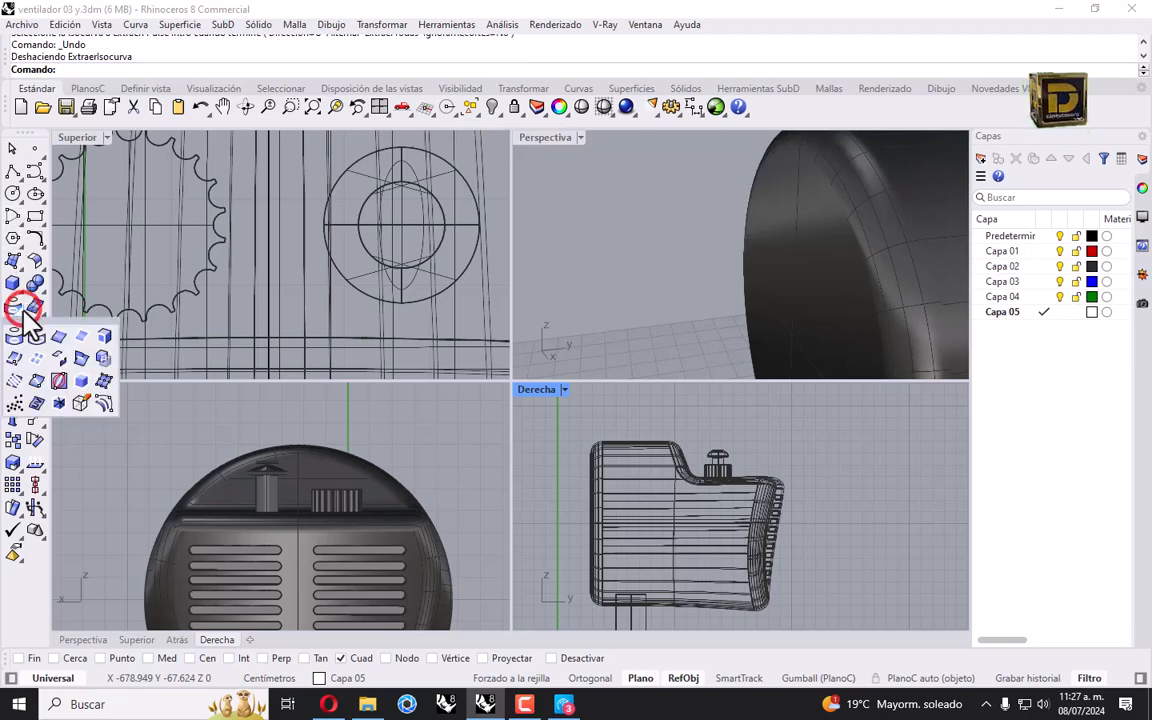
{"action": "left_click", "coordinate": [14, 362]}
{"action": "left_click", "coordinate": [862, 228]}
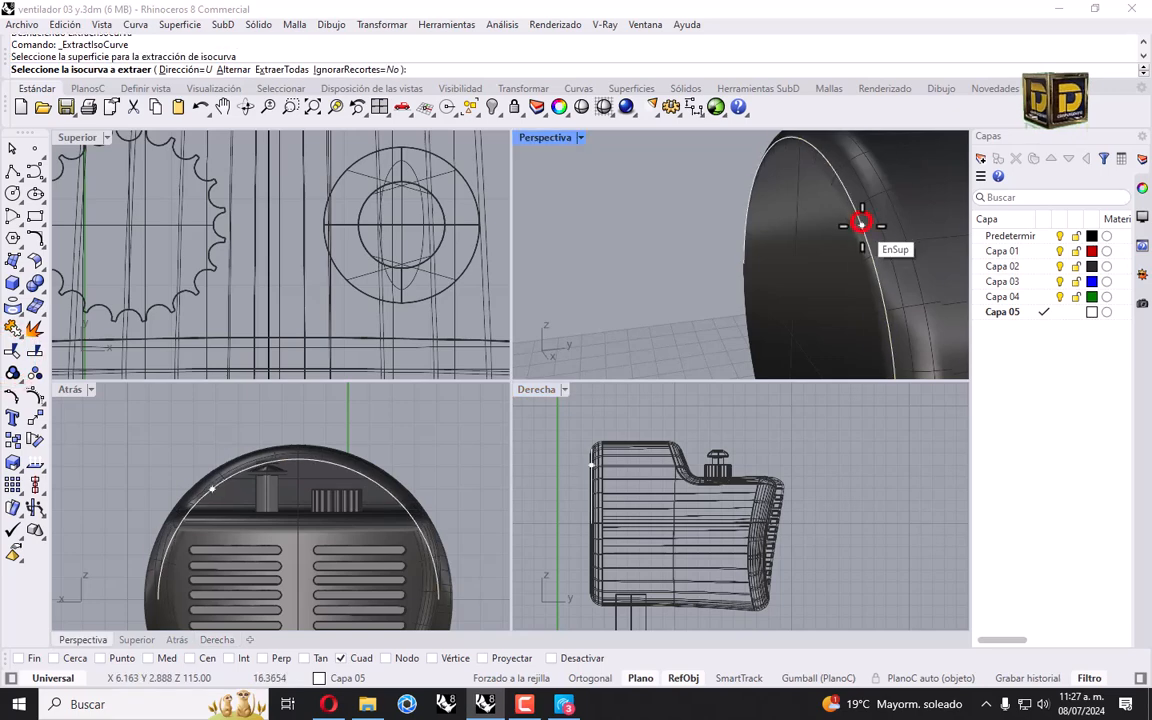
{"action": "left_click", "coordinate": [861, 220]}
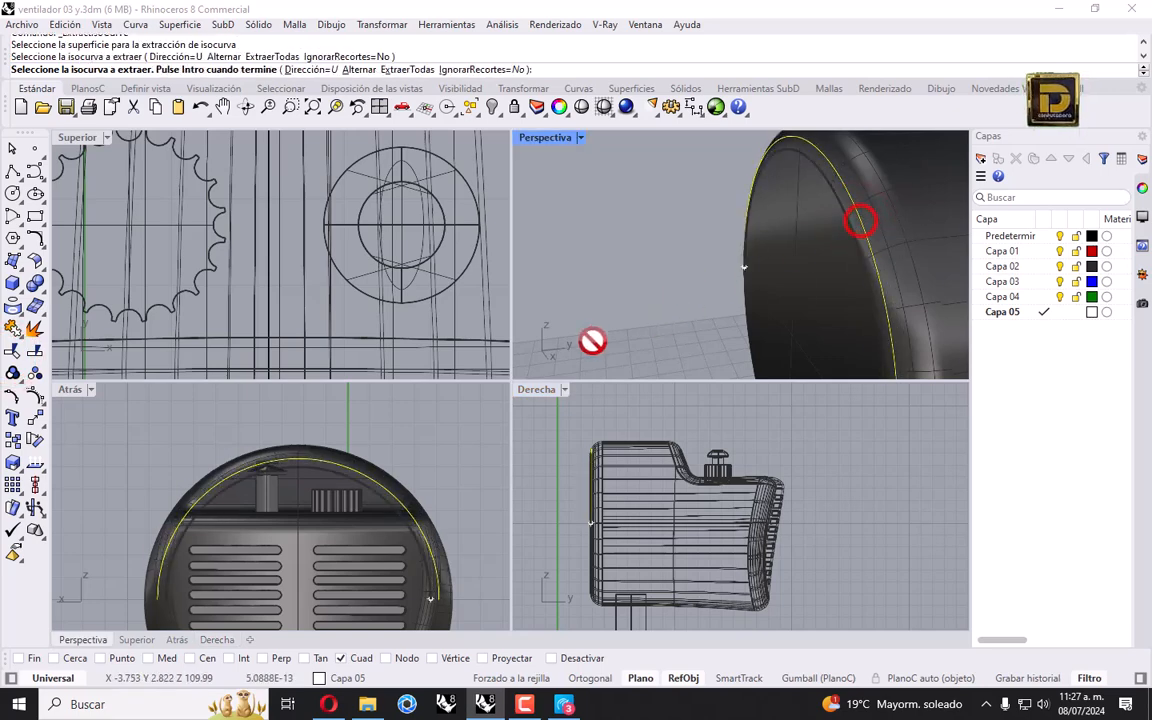
{"action": "left_click", "coordinate": [34, 659]}
{"action": "scroll", "coordinate": [802, 267], "scroll_direction": "down", "scroll_amount": 10}
{"action": "scroll", "coordinate": [818, 300], "scroll_direction": "up", "scroll_amount": 9}
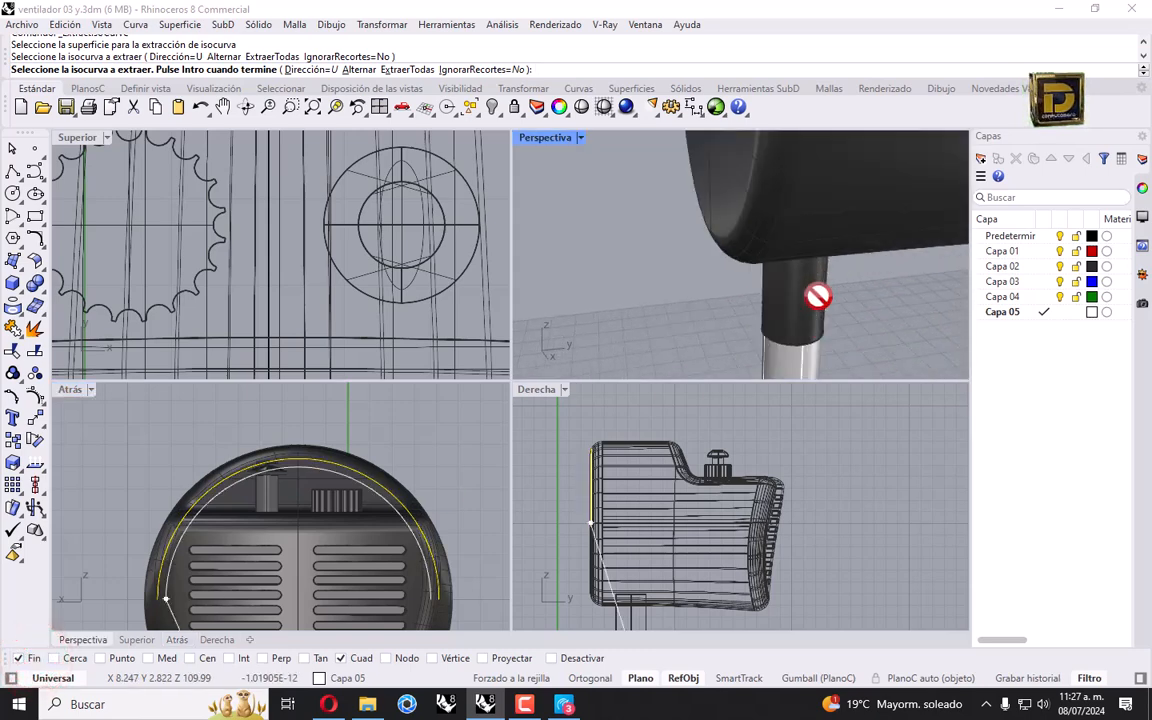
{"action": "scroll", "coordinate": [757, 265], "scroll_direction": "down", "scroll_amount": 5}
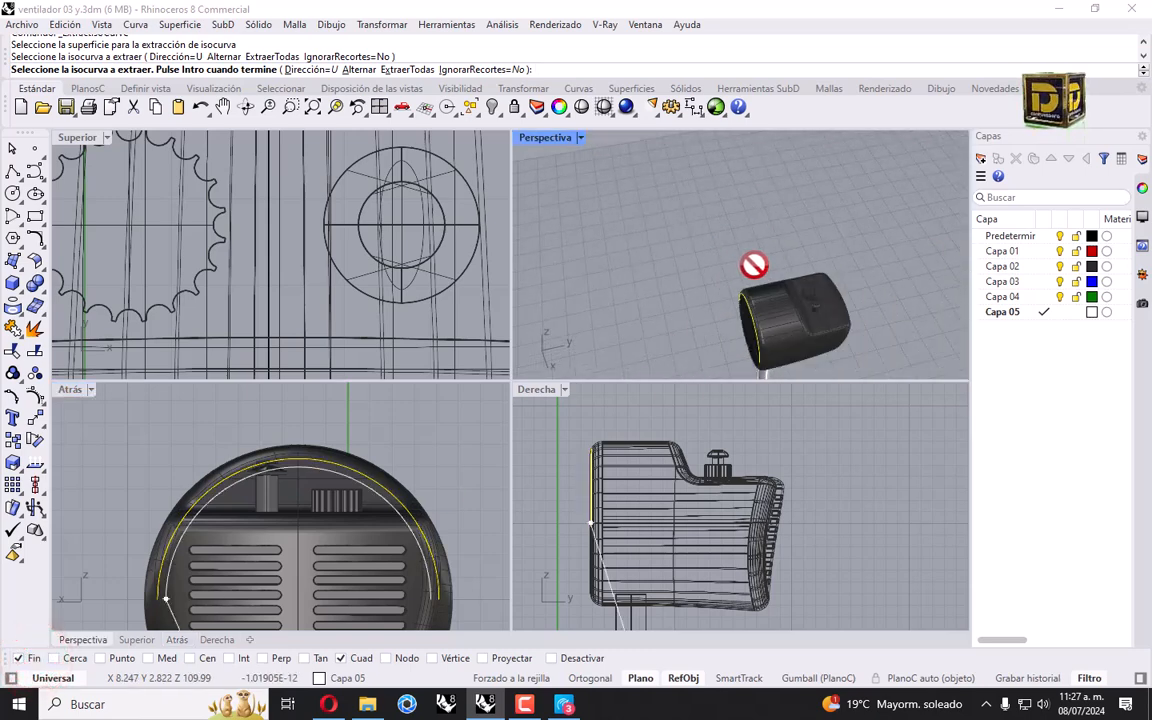
{"action": "scroll", "coordinate": [740, 300], "scroll_direction": "up", "scroll_amount": 3}
{"action": "key", "text": "Return"}
{"action": "scroll", "coordinate": [710, 260], "scroll_direction": "up", "scroll_amount": 3}
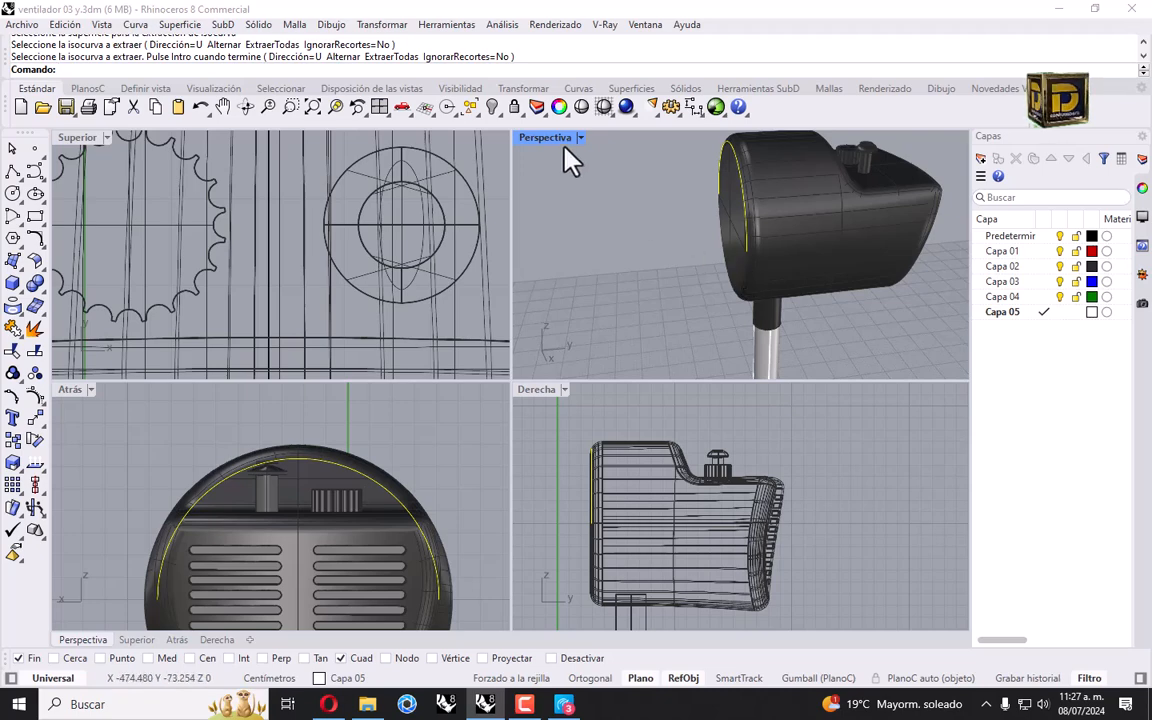
{"action": "double_click", "coordinate": [555, 140]}
{"action": "right_click_drag", "start_coordinate": [370, 495], "coordinate": [458, 463]}
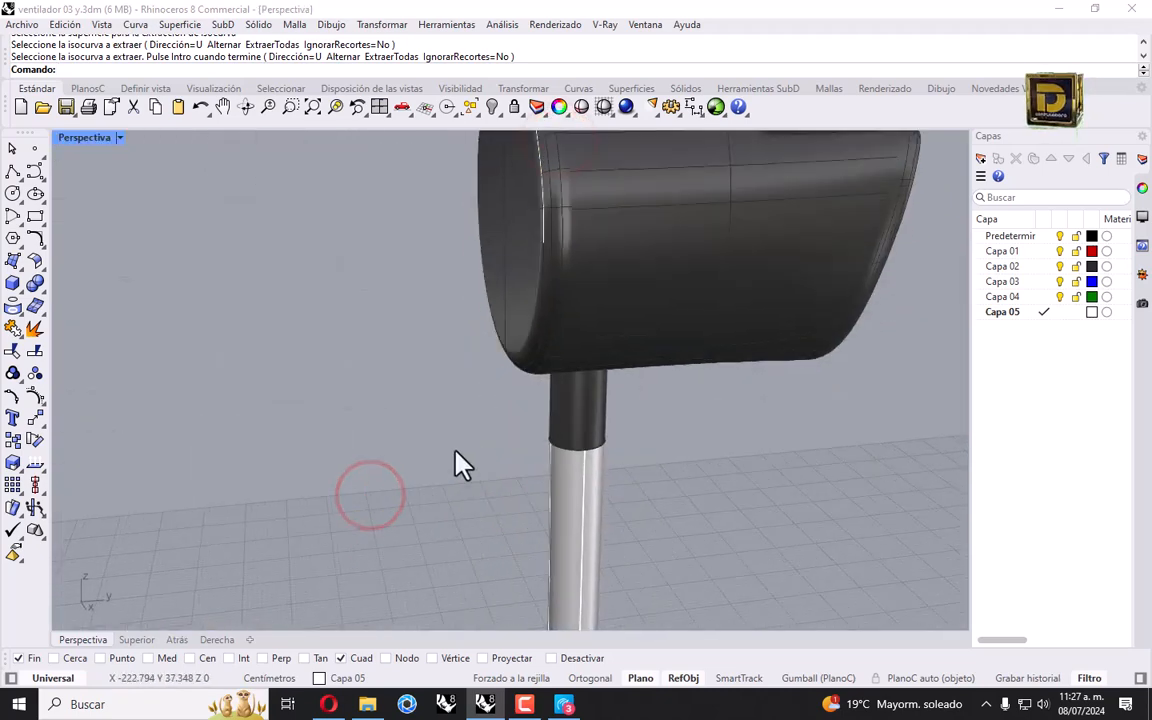
{"action": "key", "text": "Return"}
{"action": "left_click", "coordinate": [539, 312]}
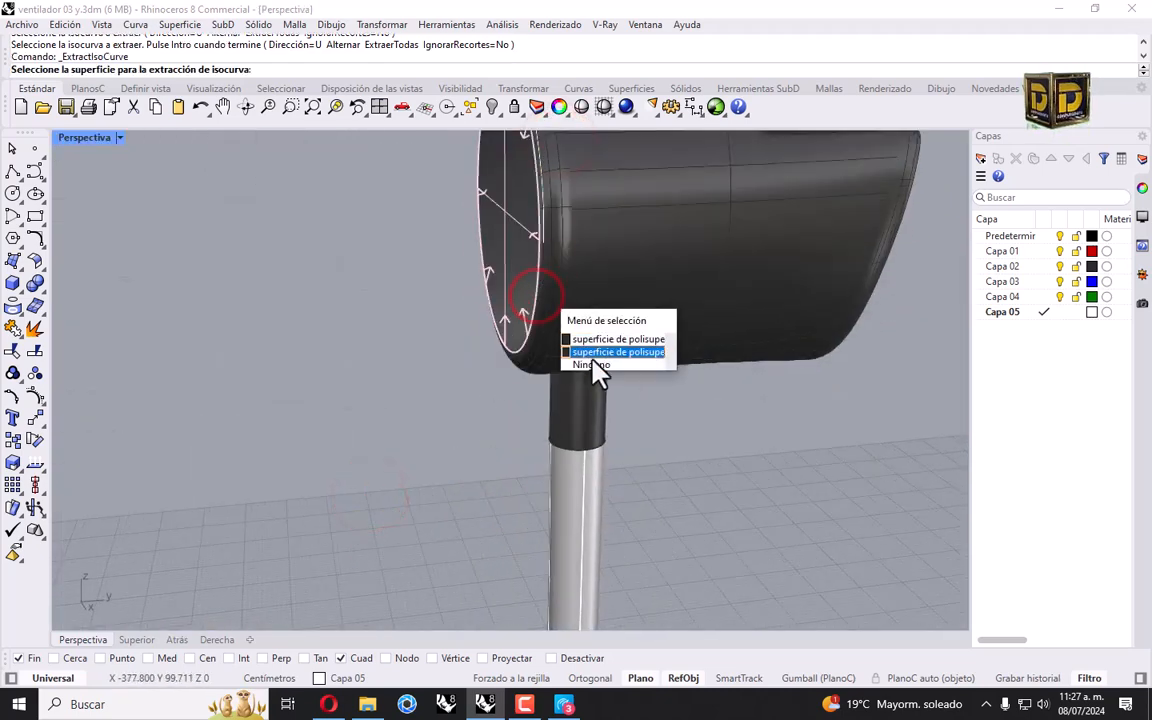
{"action": "left_click", "coordinate": [318, 426]}
{"action": "key", "text": "Escape"}
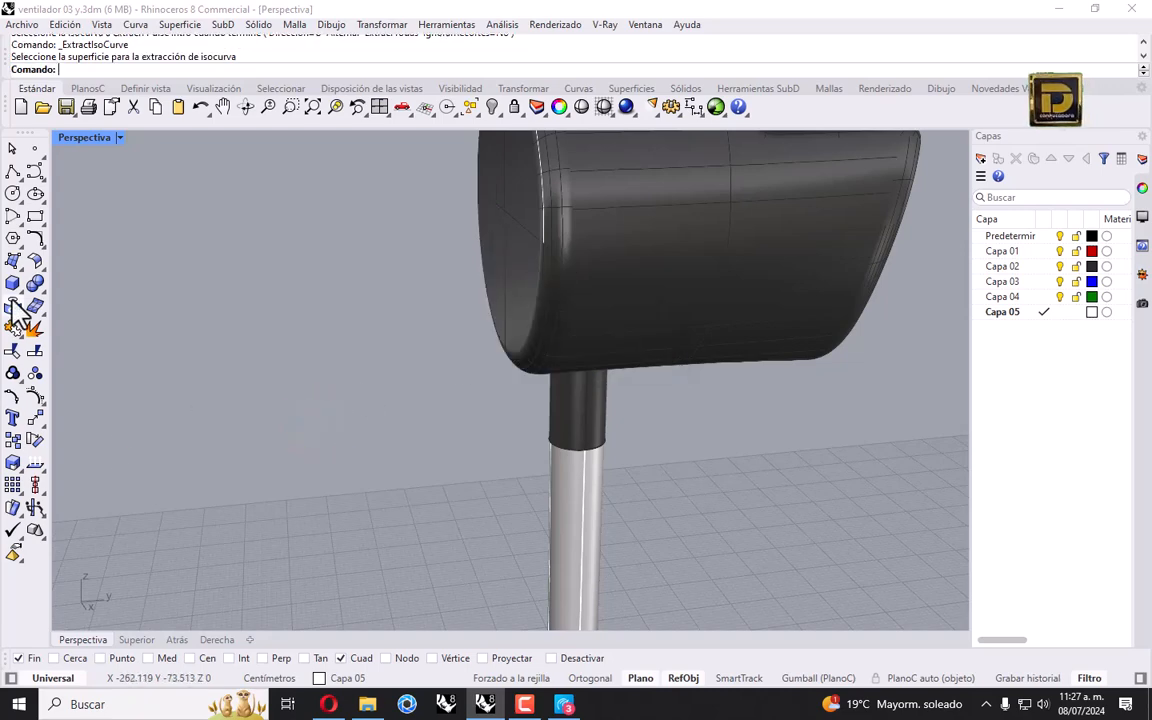
Step: Extract the matching isocurve from the lower half of the housing's rounded front edge, snapped to the upper isocurve's endpoint
{"action": "left_click", "coordinate": [12, 300]}
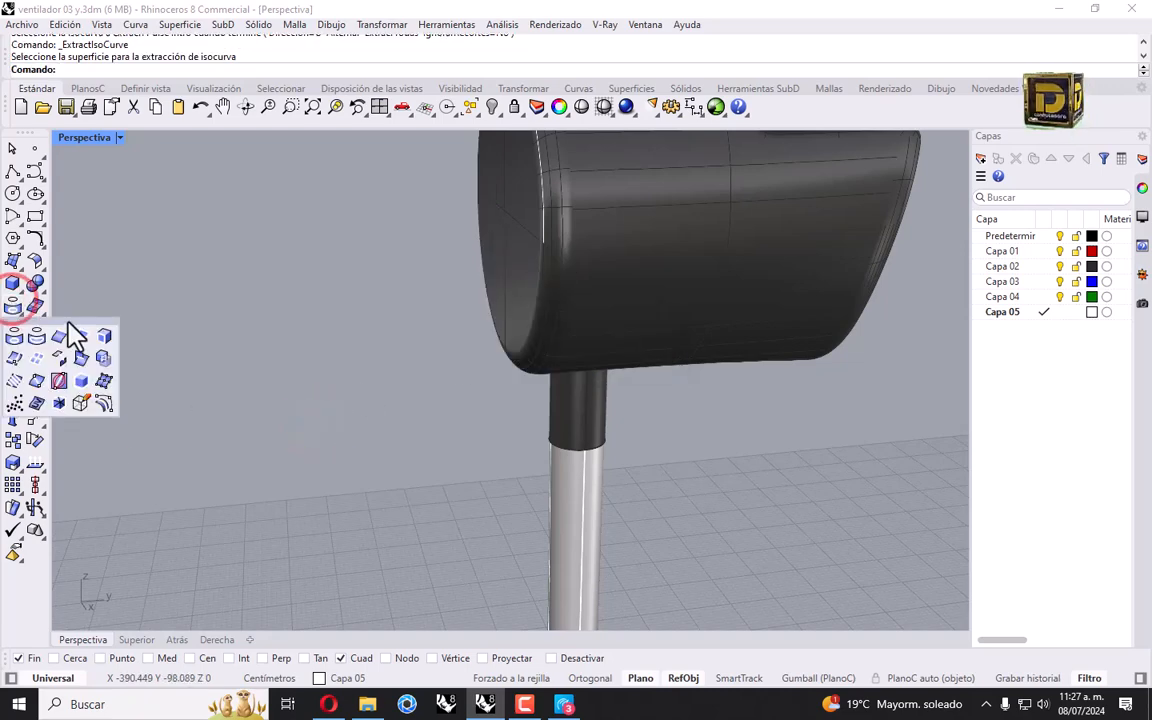
{"action": "left_click", "coordinate": [15, 356]}
{"action": "scroll", "coordinate": [522, 270], "scroll_direction": "up", "scroll_amount": 5}
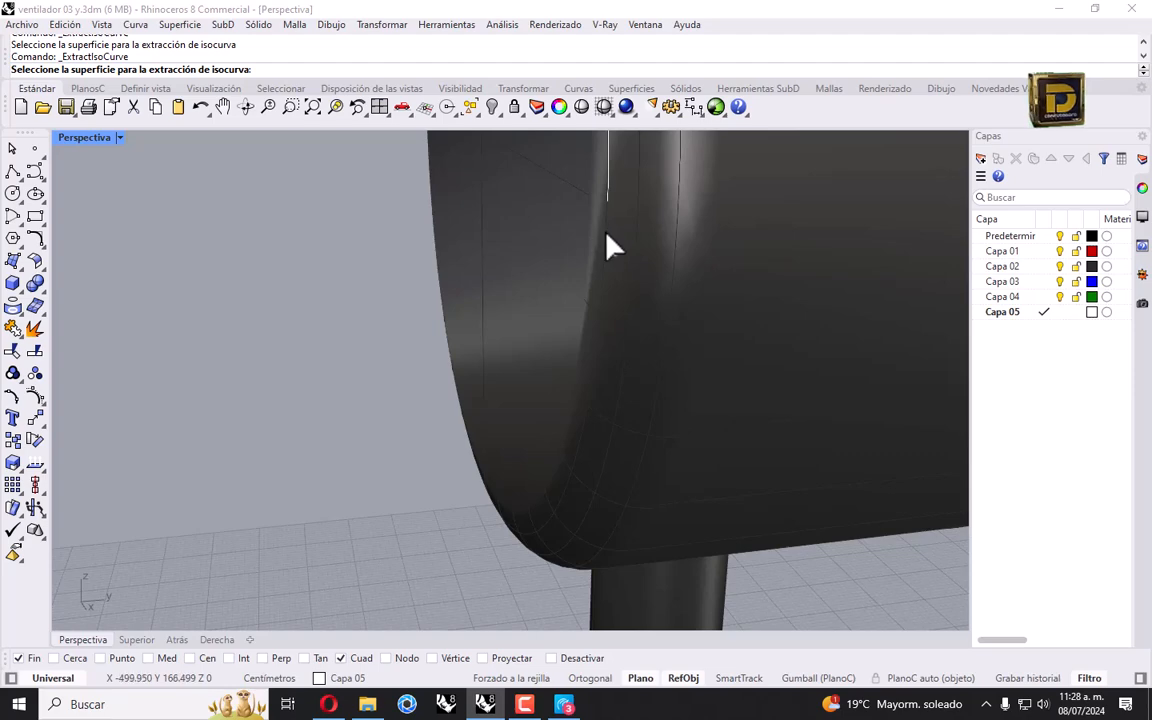
{"action": "left_click", "coordinate": [607, 235]}
{"action": "left_click", "coordinate": [608, 198]}
{"action": "key", "text": "Return"}
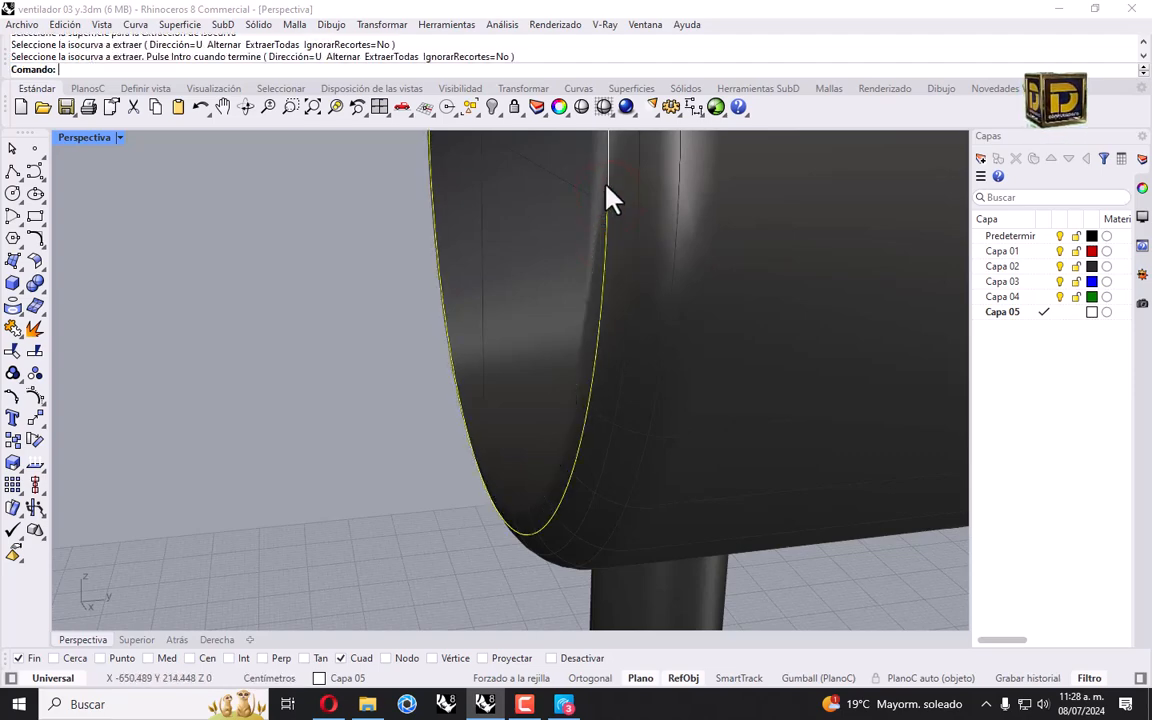
Step: Join the upper and lower isocurves into one closed curve around the housing's front
{"action": "left_click", "coordinate": [607, 186], "text": "shift"}
{"action": "left_click", "coordinate": [568, 195], "text": "ctrl"}
{"action": "left_click", "coordinate": [608, 187], "text": "shift"}
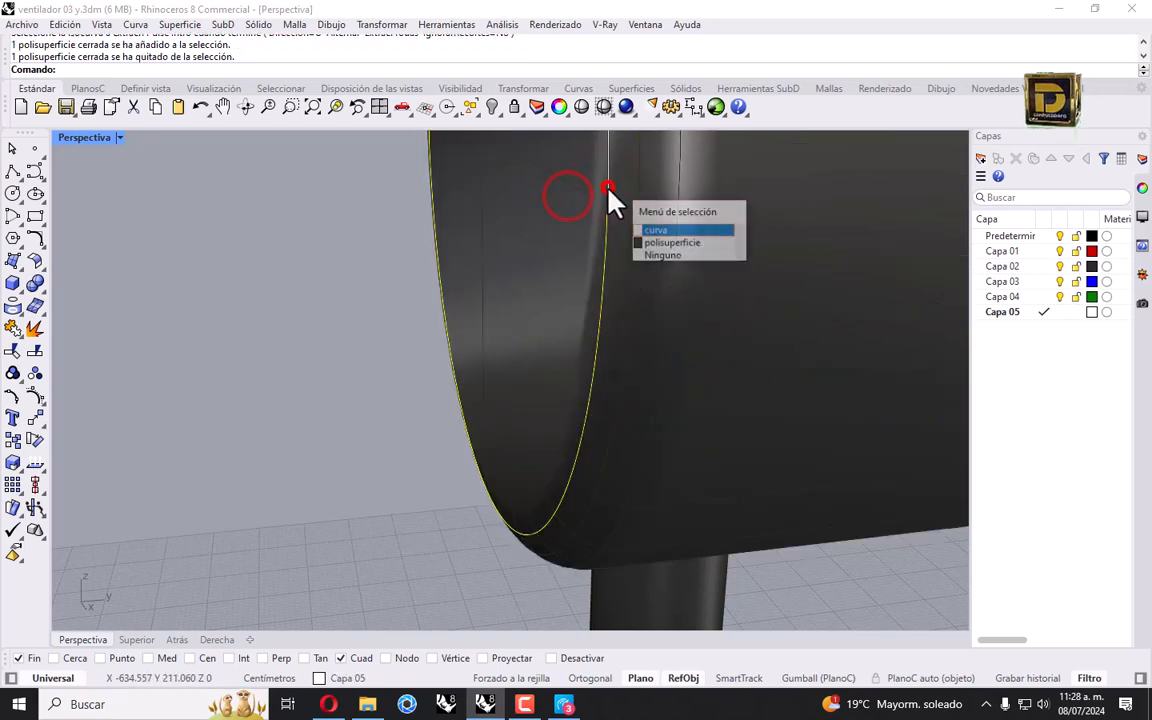
{"action": "left_click", "coordinate": [655, 230]}
{"action": "left_click", "coordinate": [10, 328]}
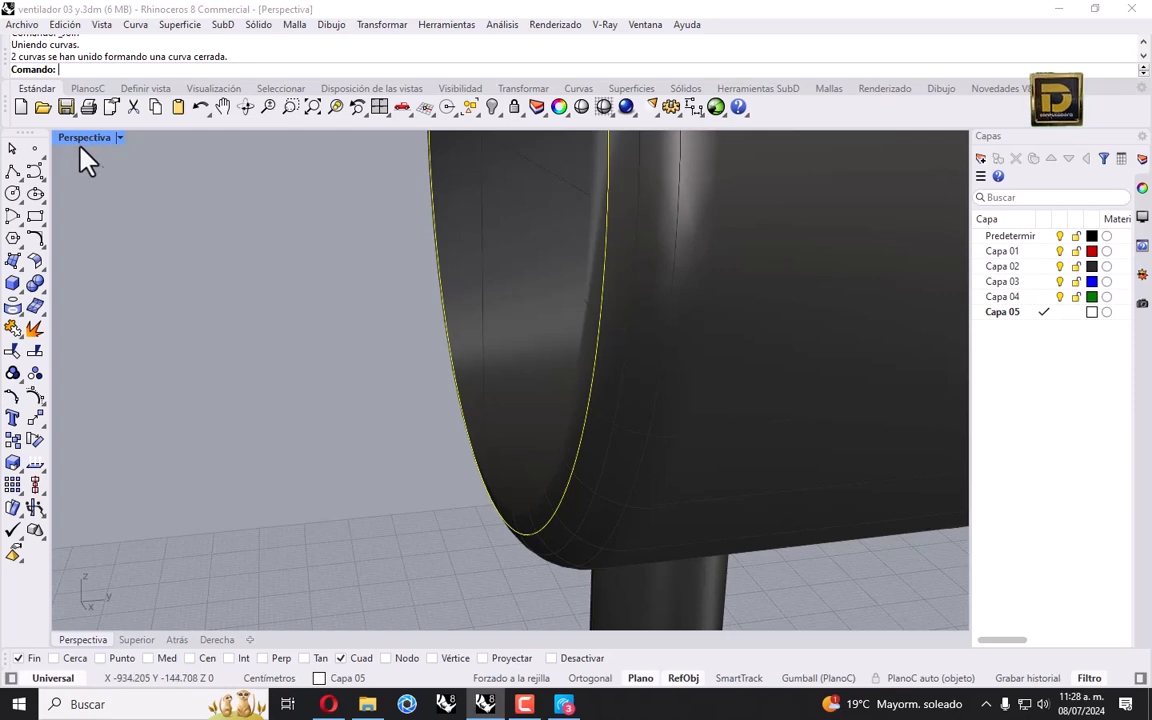
Step: In the Derecha view, draw a horizontal line centred on the closed curve's top quadrant, extending 0.15 cm to each side
{"action": "left_click", "coordinate": [20, 175]}
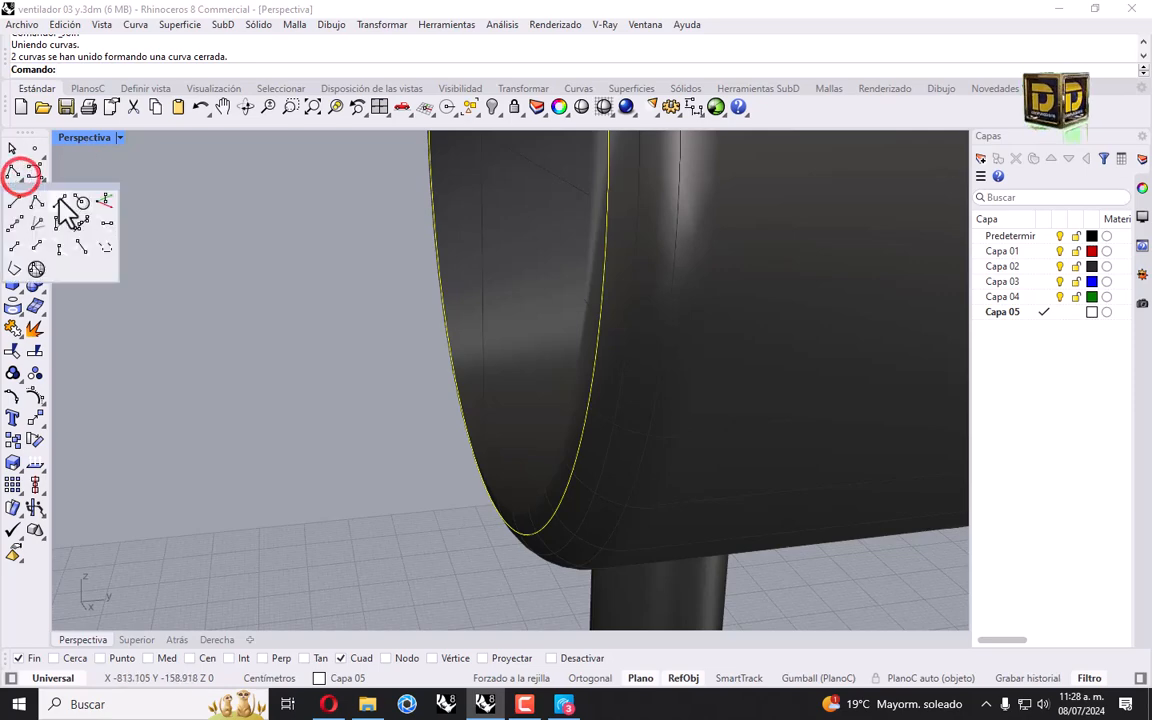
{"action": "left_click", "coordinate": [59, 198]}
{"action": "double_click", "coordinate": [81, 144]}
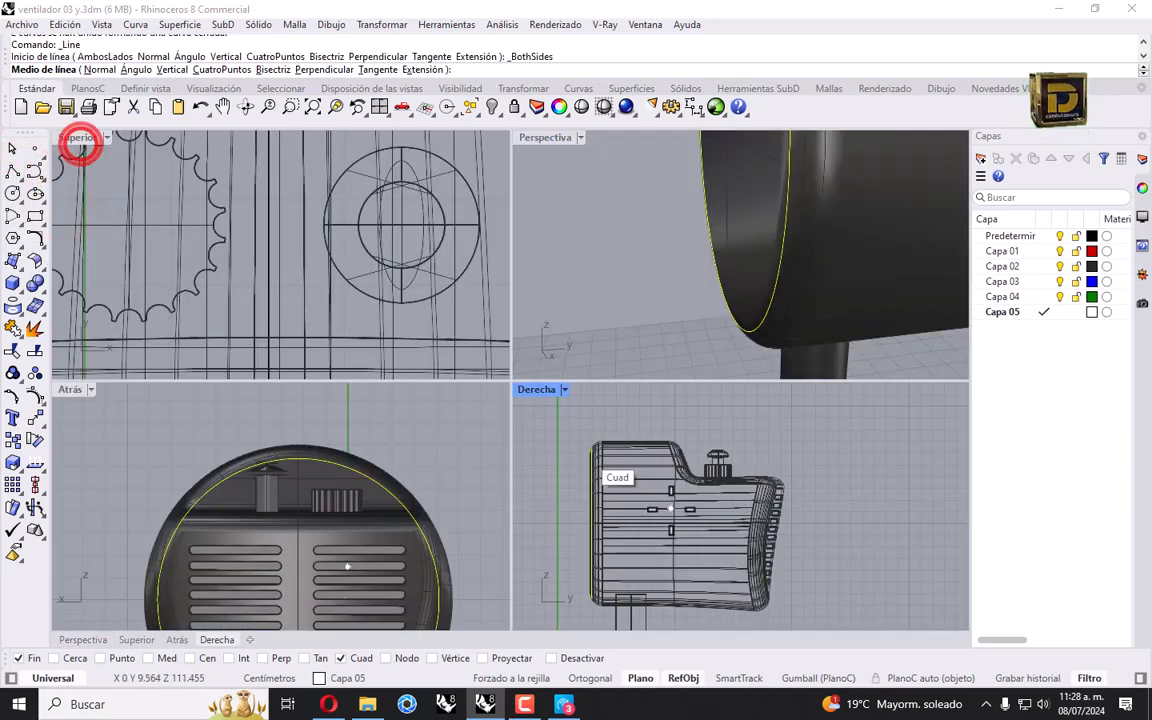
{"action": "scroll", "coordinate": [608, 440], "scroll_direction": "up", "scroll_amount": 10}
{"action": "right_click_drag", "start_coordinate": [688, 552], "coordinate": [684, 440]}
{"action": "scroll", "coordinate": [700, 455], "scroll_direction": "up", "scroll_amount": 3}
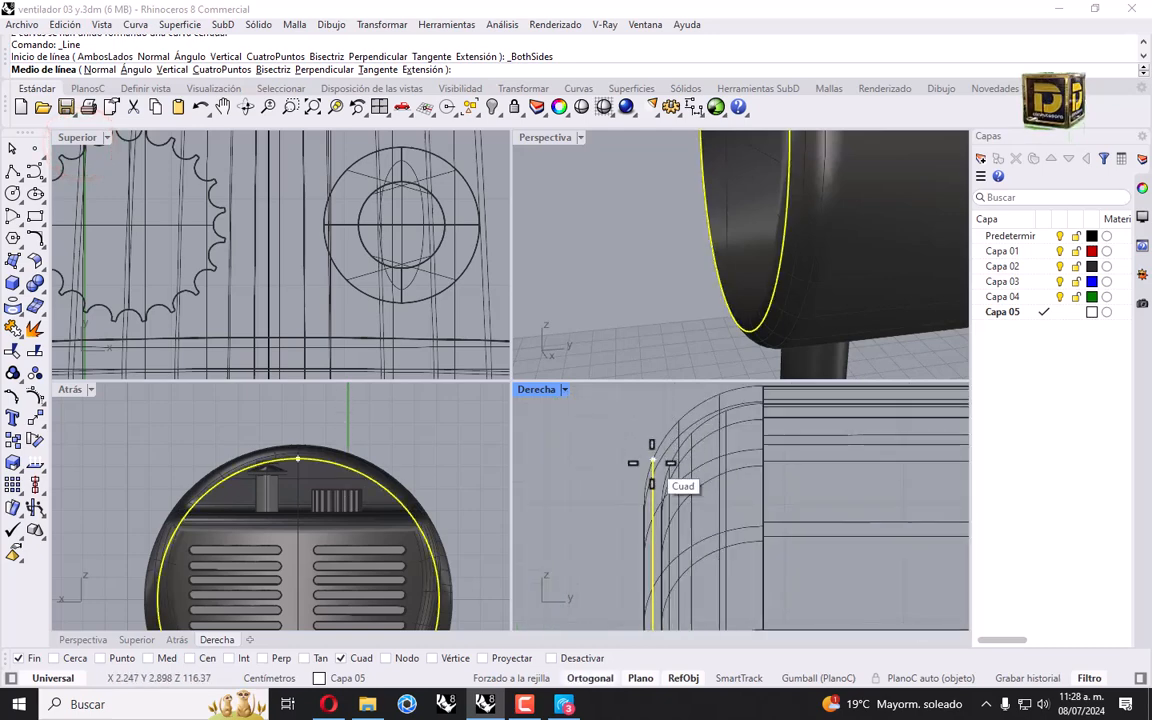
{"action": "left_click", "coordinate": [653, 462]}
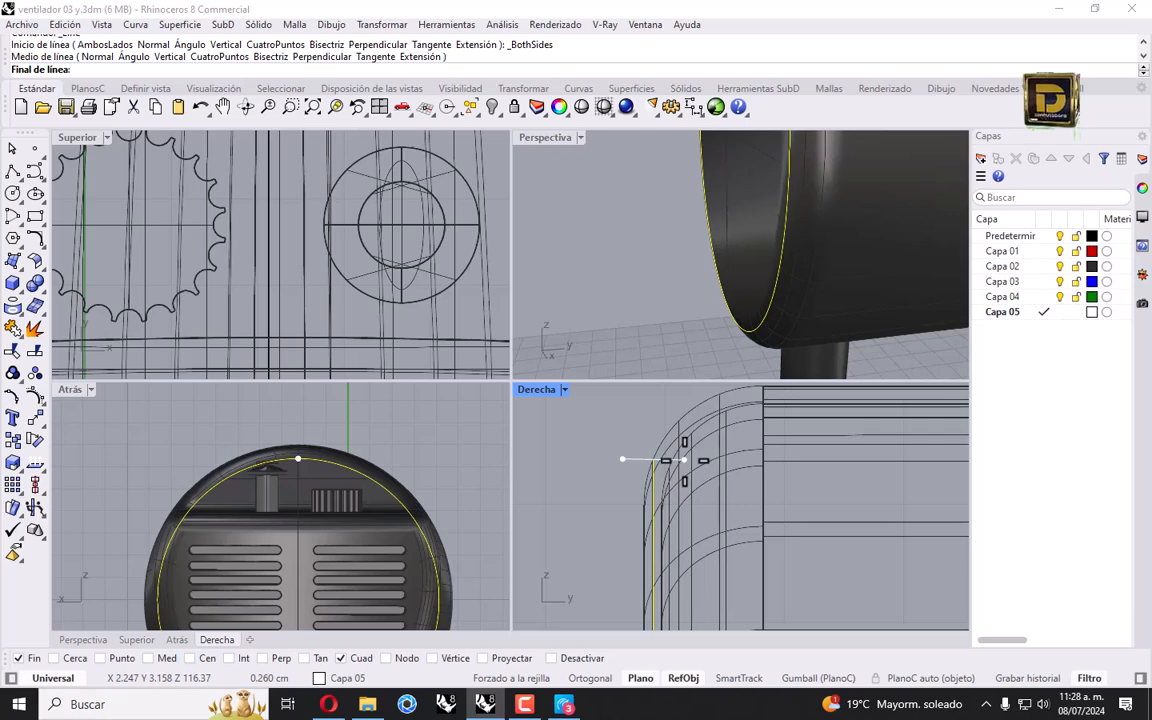
{"action": "key", "text": "Return"}
{"action": "left_click", "coordinate": [689, 460]}
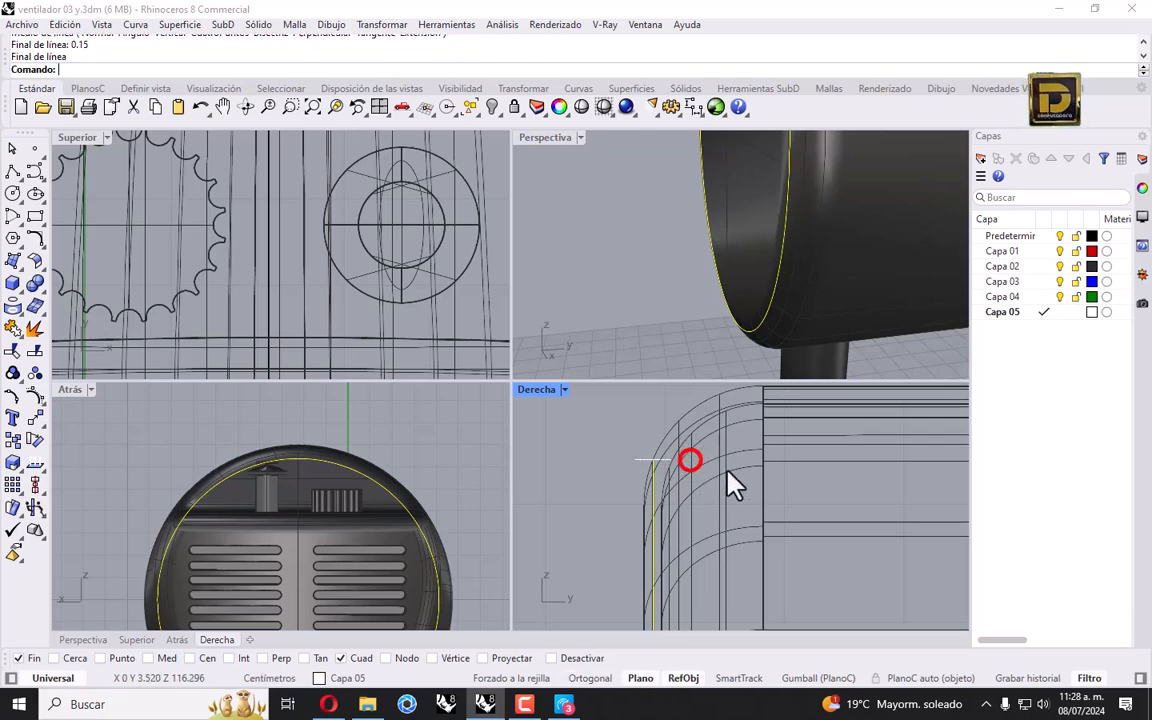
{"action": "left_click", "coordinate": [607, 445]}
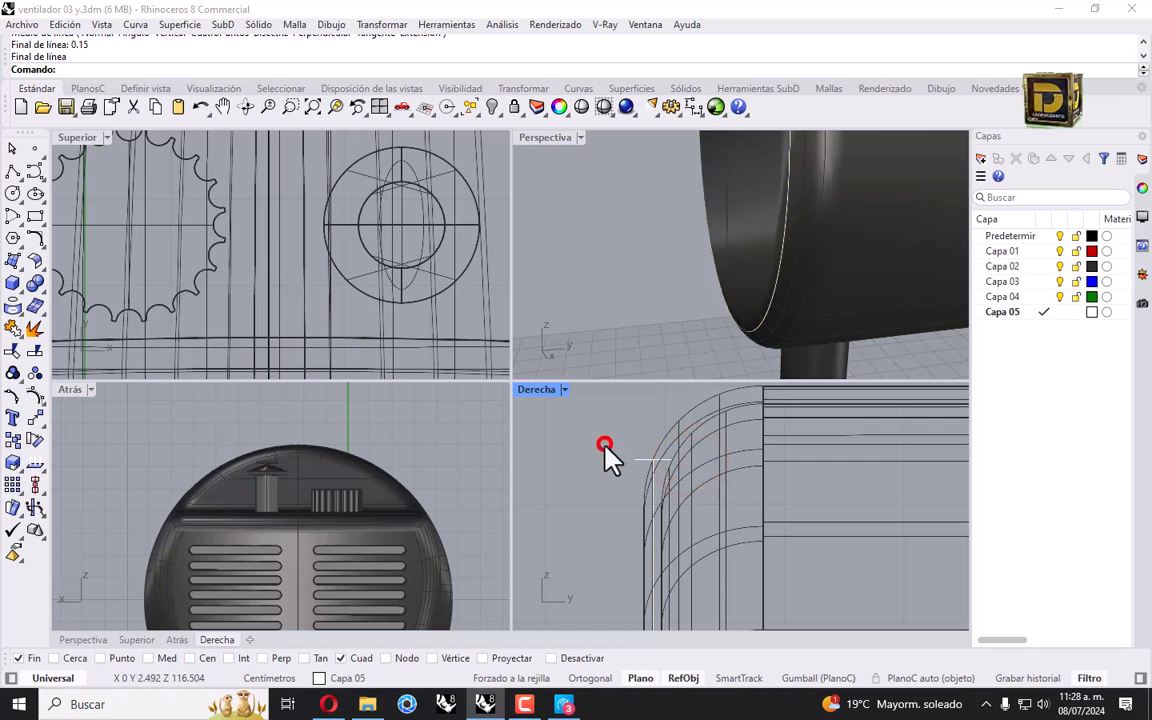
Step: Sweep the short line along the closed curve with a one-rail Freeform sweep, leaving the cross sections unchanged
{"action": "left_click", "coordinate": [18, 262]}
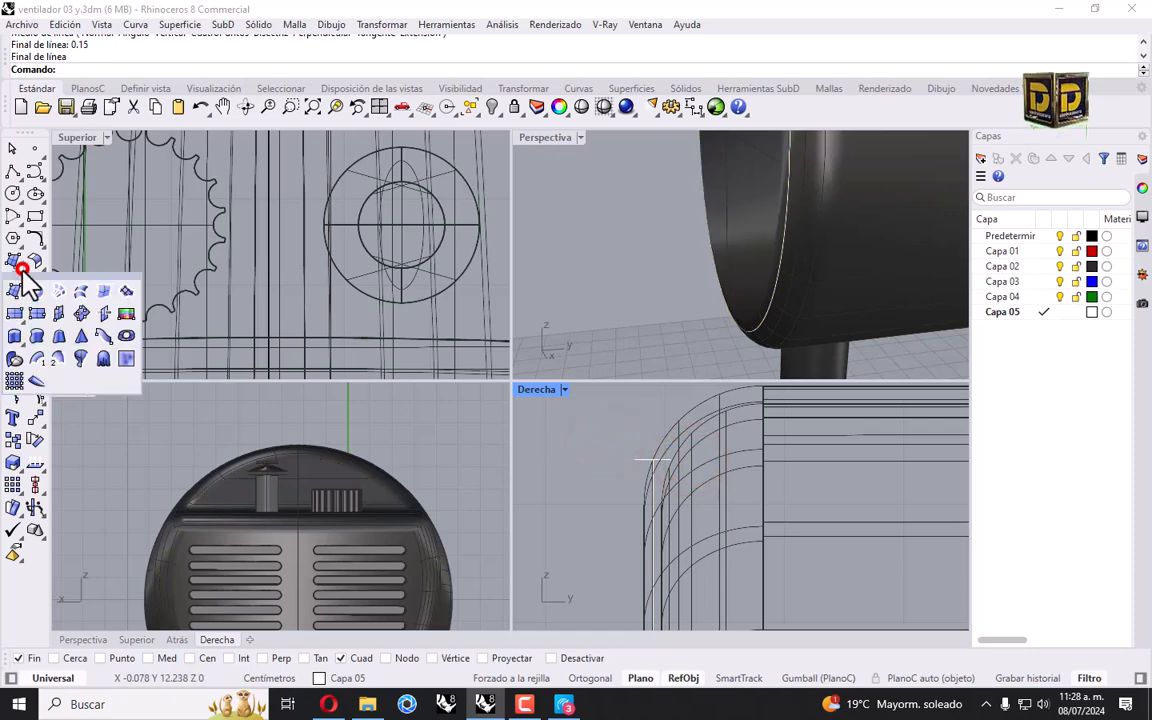
{"action": "left_click", "coordinate": [36, 338]}
{"action": "left_click", "coordinate": [788, 212]}
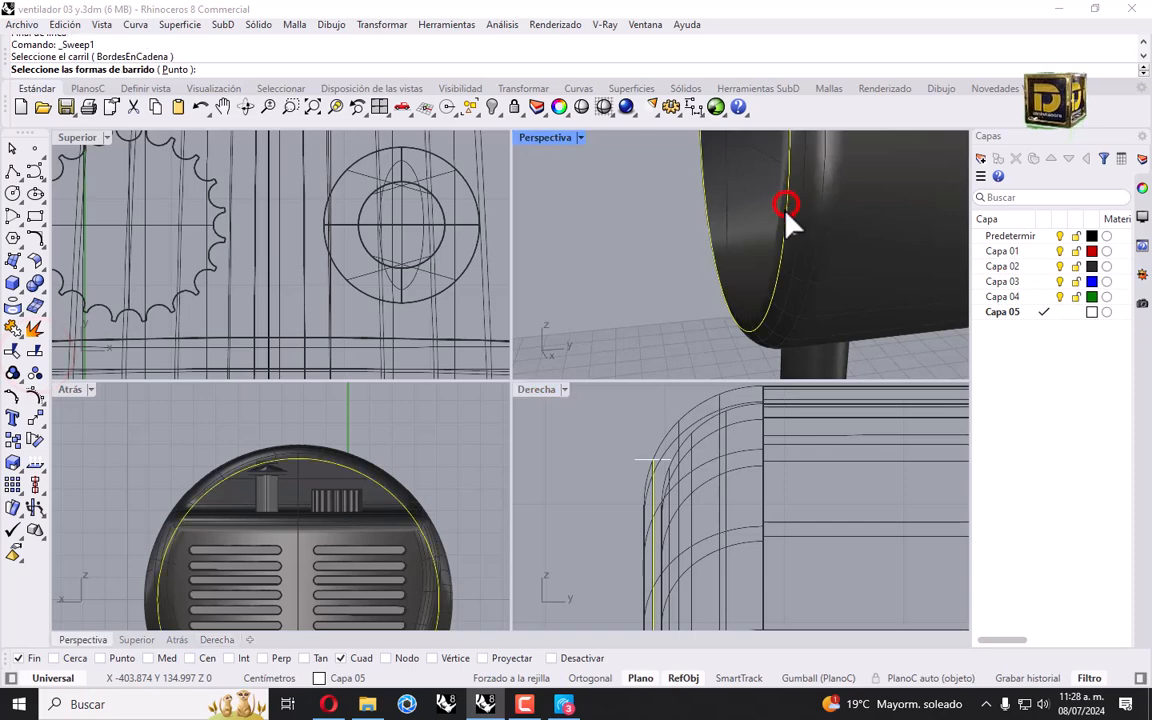
{"action": "left_click", "coordinate": [633, 460]}
{"action": "right_click", "coordinate": [619, 458]}
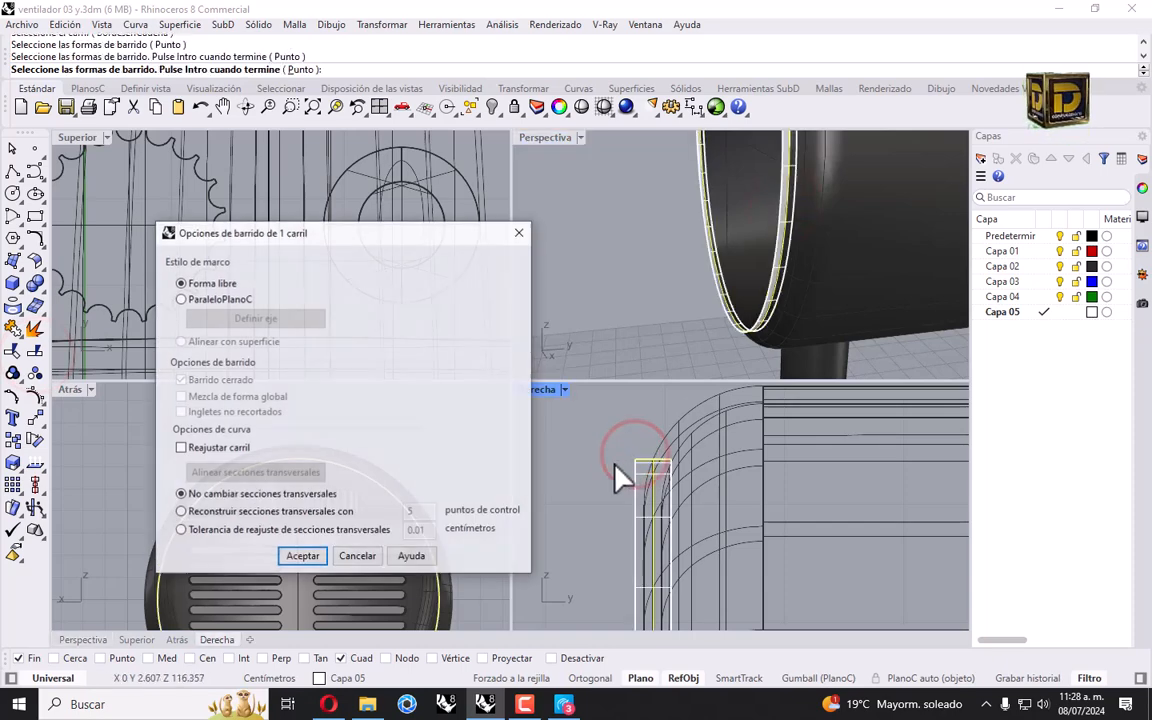
{"action": "right_click", "coordinate": [612, 464]}
{"action": "scroll", "coordinate": [718, 290], "scroll_direction": "down", "scroll_amount": 8}
{"action": "right_click_drag", "start_coordinate": [718, 290], "coordinate": [725, 226]}
{"action": "scroll", "coordinate": [681, 240], "scroll_direction": "up", "scroll_amount": 6}
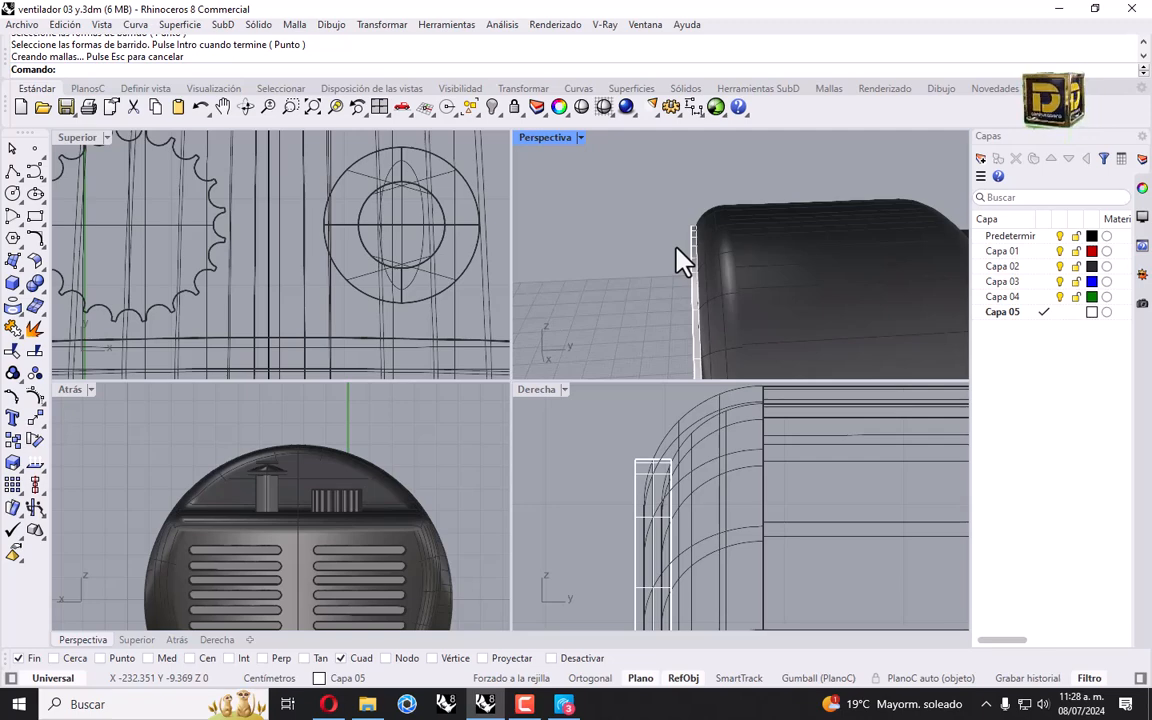
{"action": "scroll", "coordinate": [391, 424], "scroll_direction": "down", "scroll_amount": 15}
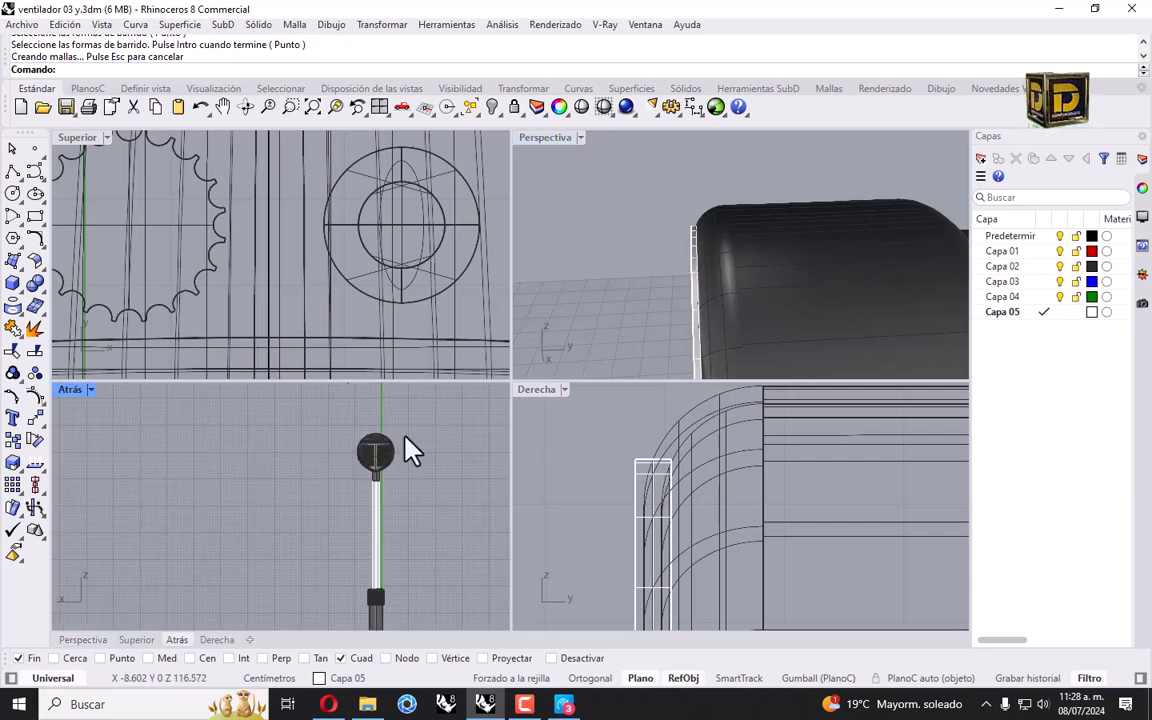
Step: Save the fan model under its existing file name
{"action": "right_click_drag", "start_coordinate": [399, 435], "coordinate": [296, 447]}
{"action": "left_click", "coordinate": [22, 24]}
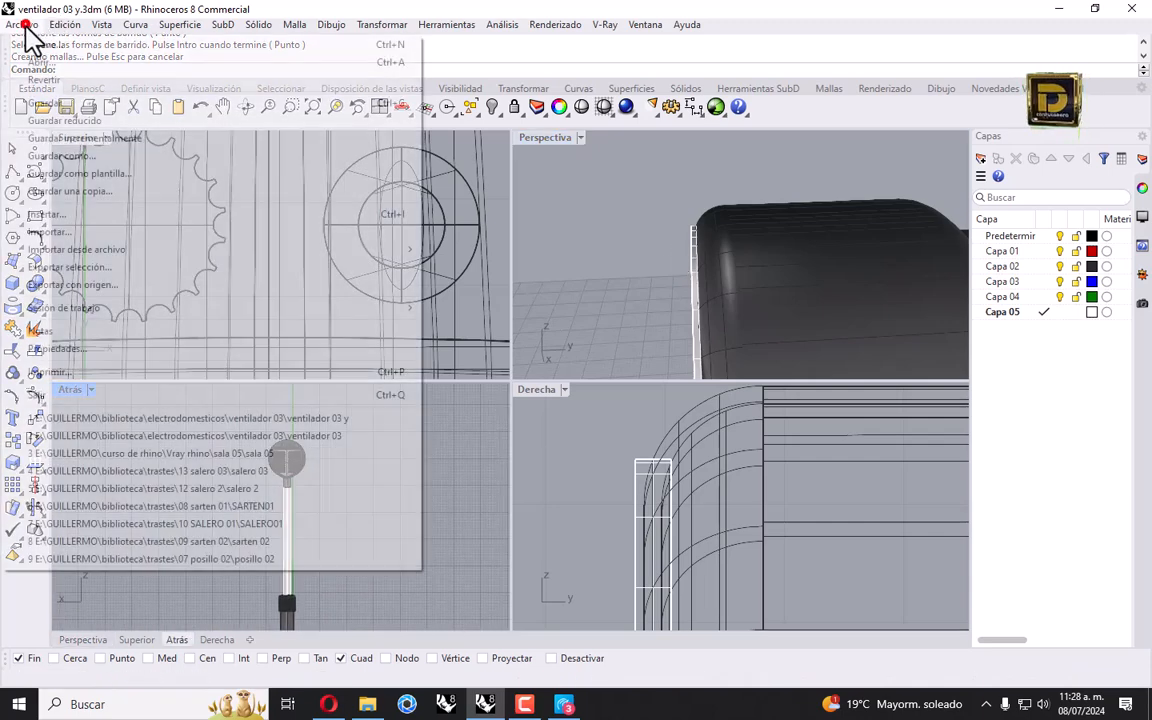
{"action": "left_click", "coordinate": [48, 100]}
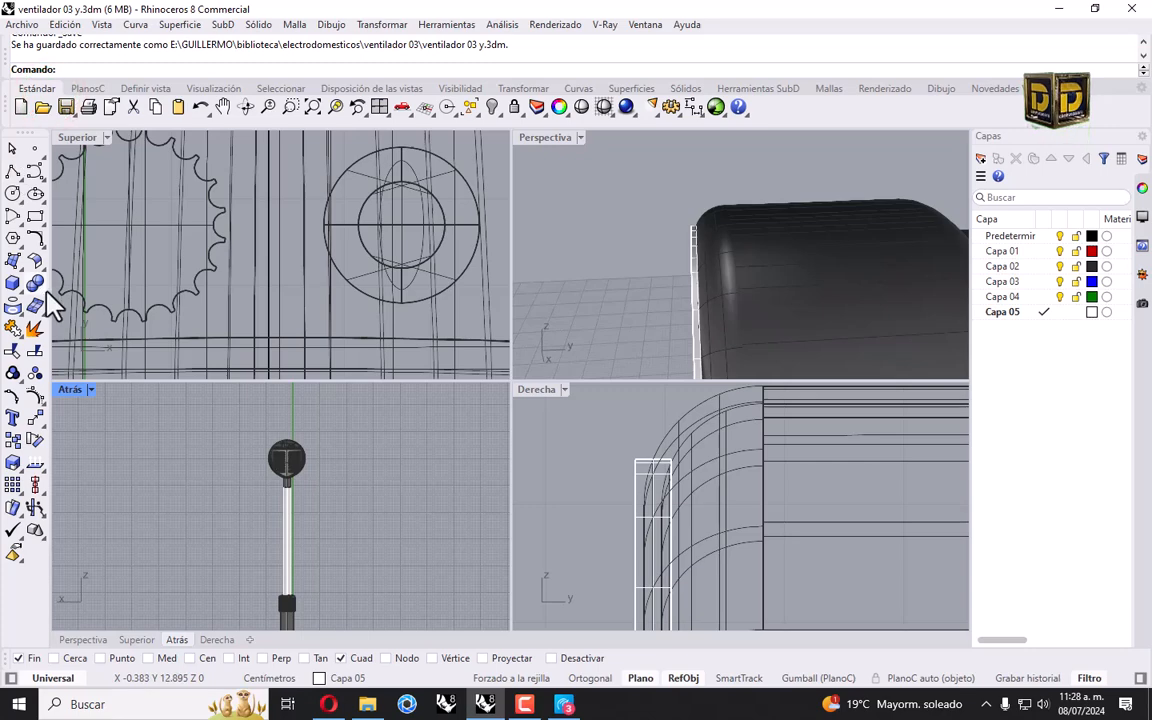
Step: Make Capa 02 the current layer and draw a circle 50 cm in diameter beside the fan head in the Atrás view
{"action": "left_click", "coordinate": [12, 193]}
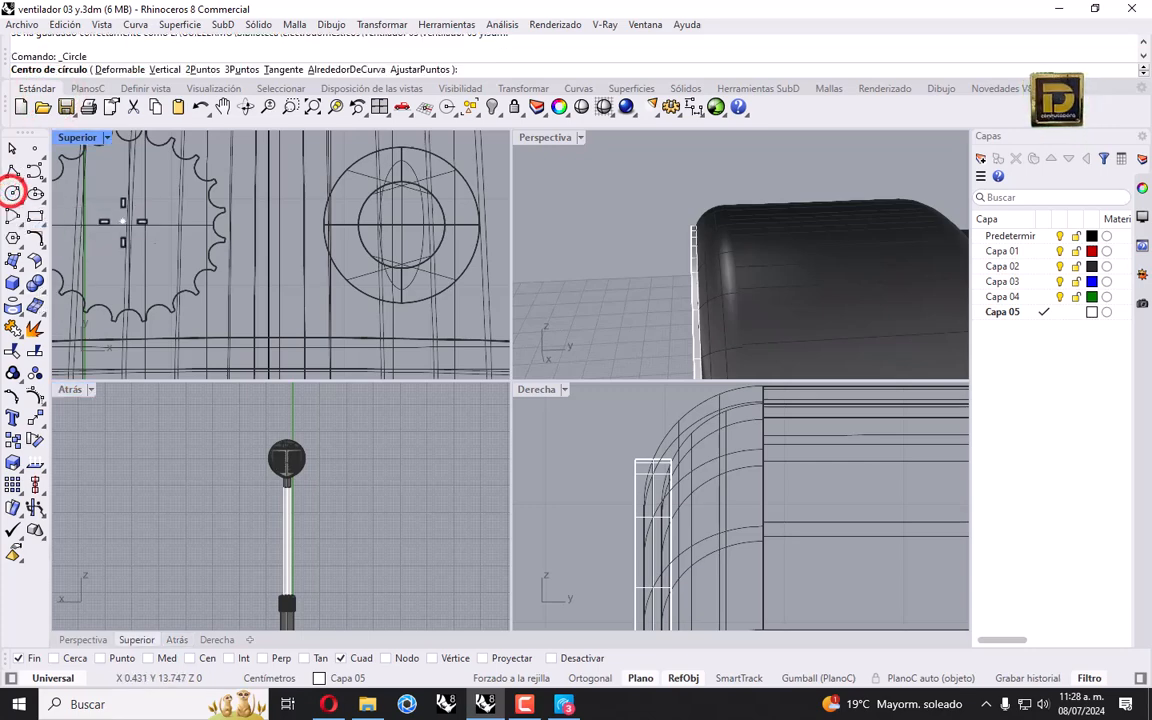
{"action": "left_click", "coordinate": [1043, 266]}
{"action": "left_click", "coordinate": [406, 458]}
{"action": "type", "text": "50"}
{"action": "key", "text": "Return"}
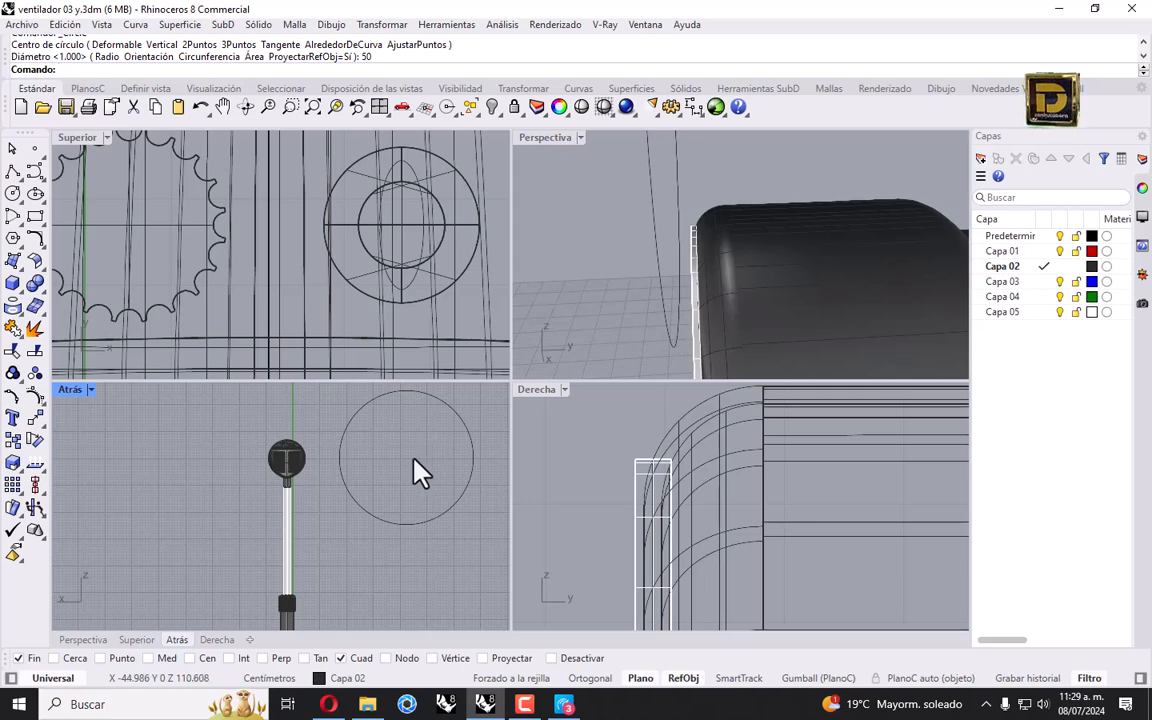
Step: Draw a concentric circle 40 cm in diameter, snapped to the centre of the 50 cm circle
{"action": "key", "text": "Return"}
{"action": "right_click", "coordinate": [195, 658]}
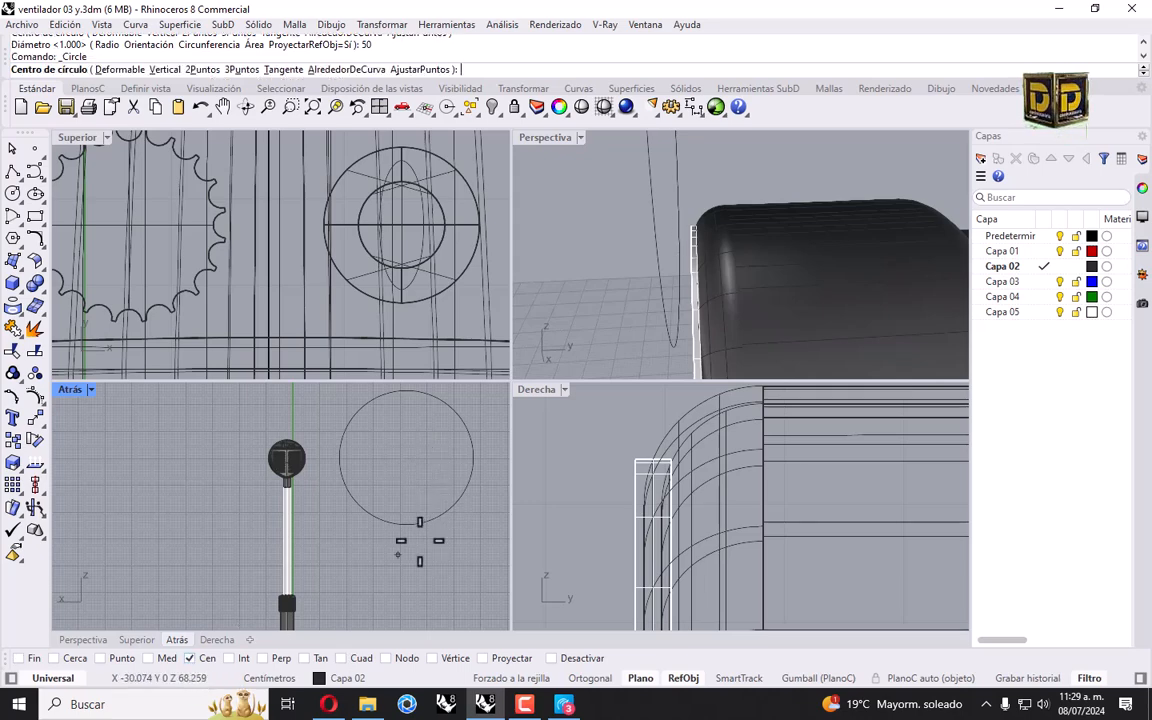
{"action": "left_click", "coordinate": [469, 499]}
{"action": "type", "text": "40"}
{"action": "key", "text": "Return"}
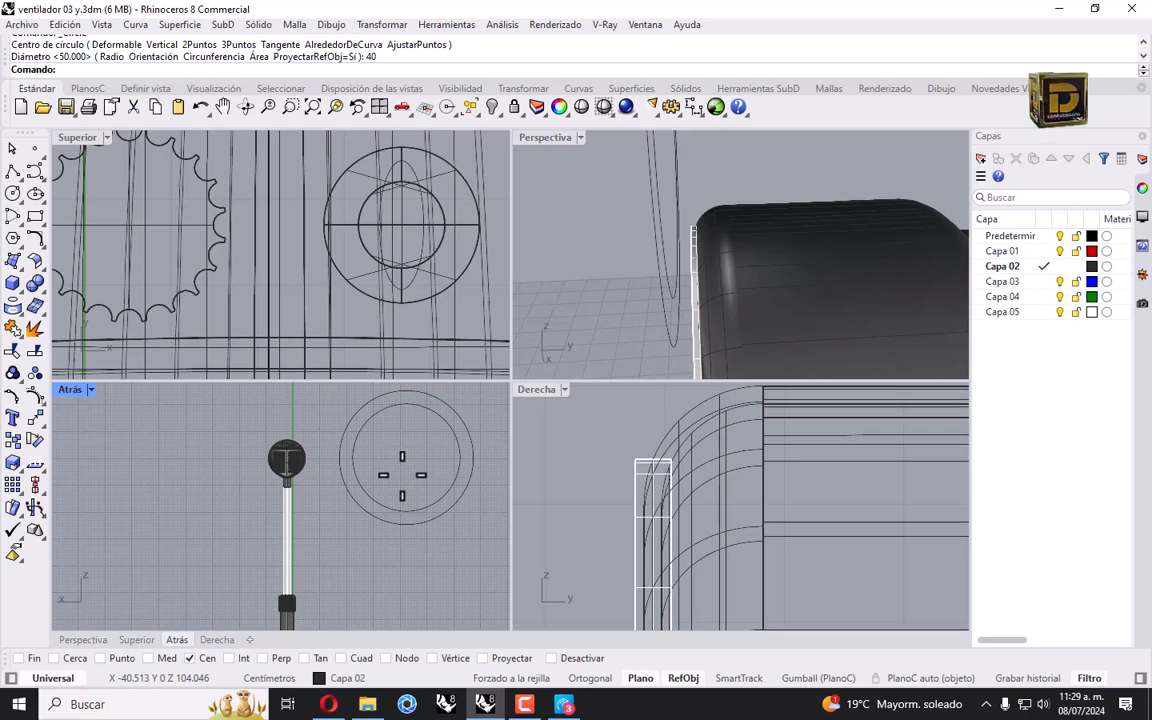
Step: In the Derecha view, move the 50 cm circle 6 cm horizontally, away from the motor housing
{"action": "left_click", "coordinate": [424, 494]}
{"action": "scroll", "coordinate": [690, 470], "scroll_direction": "down", "scroll_amount": 5}
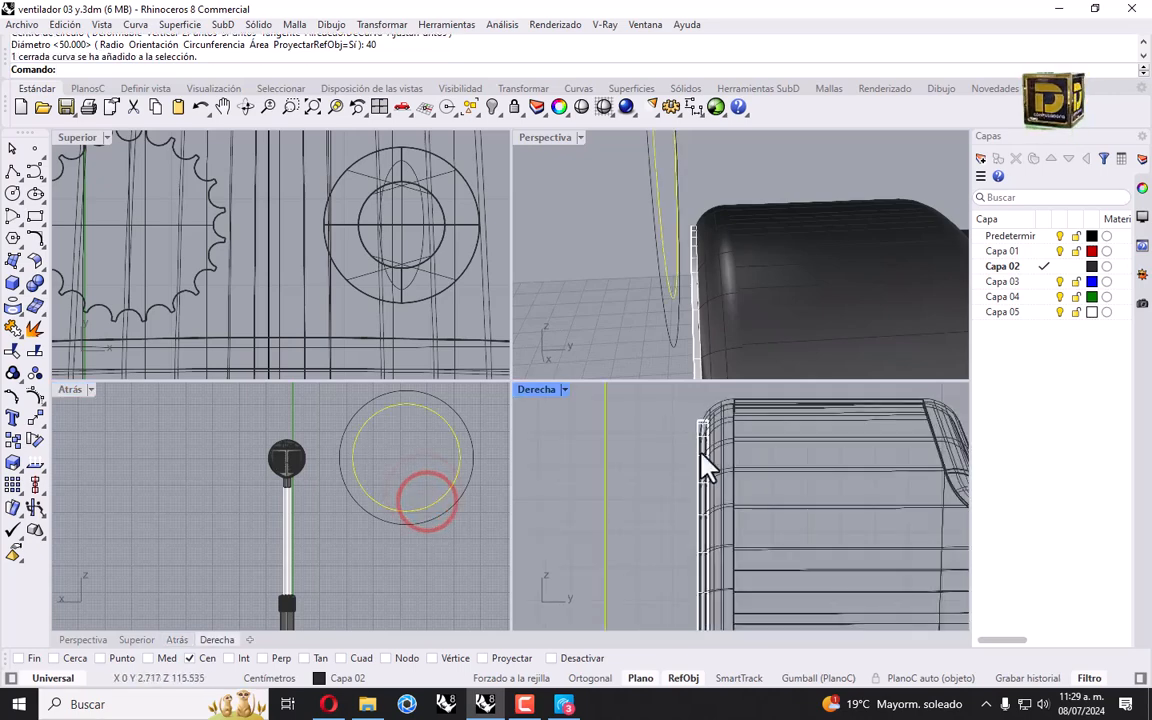
{"action": "left_click", "coordinate": [471, 426]}
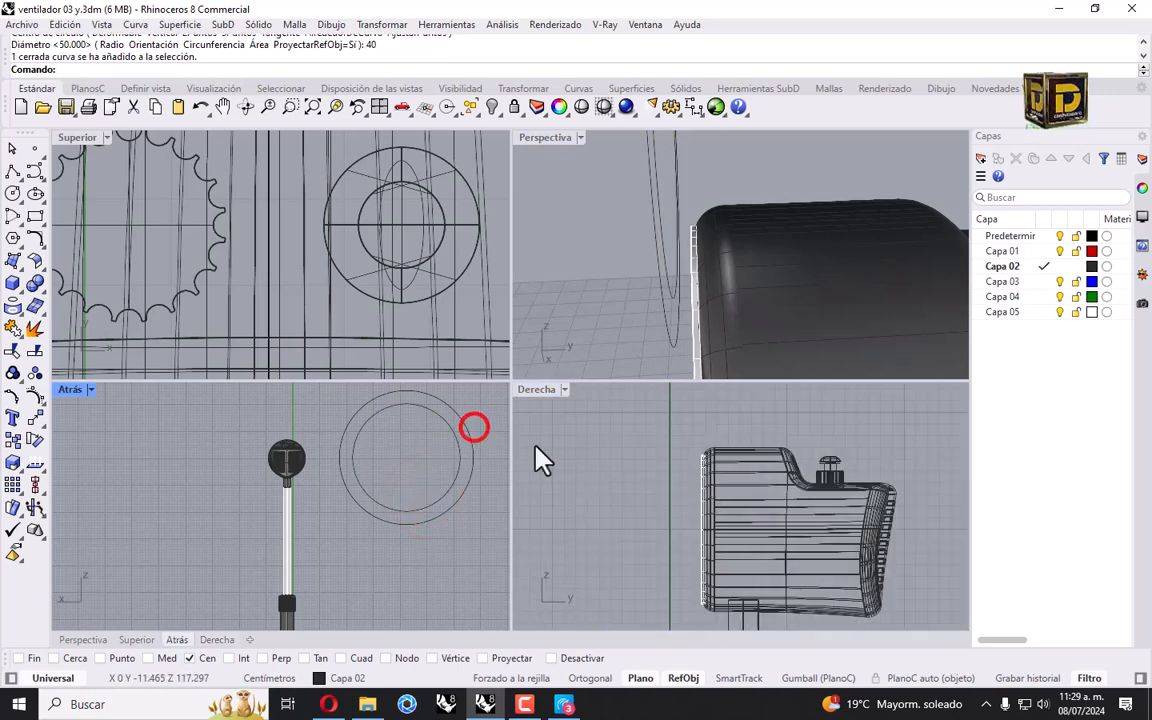
{"action": "scroll", "coordinate": [676, 483], "scroll_direction": "down", "scroll_amount": 5}
{"action": "left_click", "coordinate": [464, 444]}
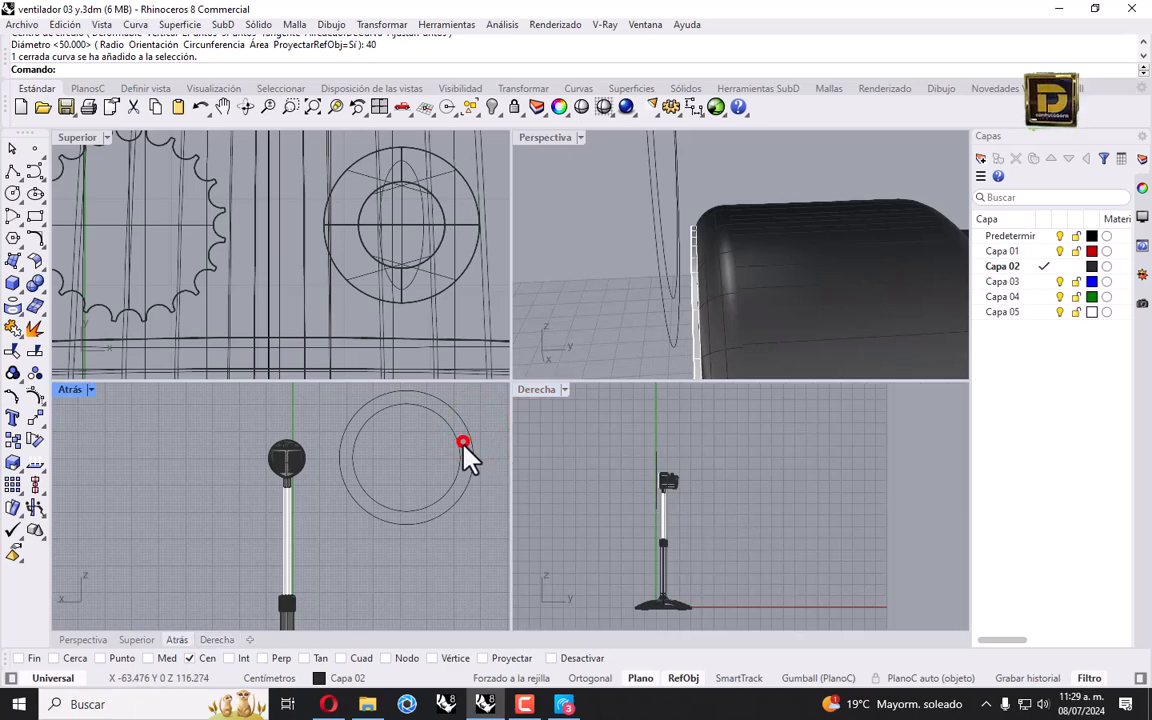
{"action": "scroll", "coordinate": [609, 488], "scroll_direction": "up", "scroll_amount": 3}
{"action": "left_click", "coordinate": [35, 420]}
{"action": "left_click", "coordinate": [632, 495]}
{"action": "type", "text": "6"}
{"action": "key", "text": "Return"}
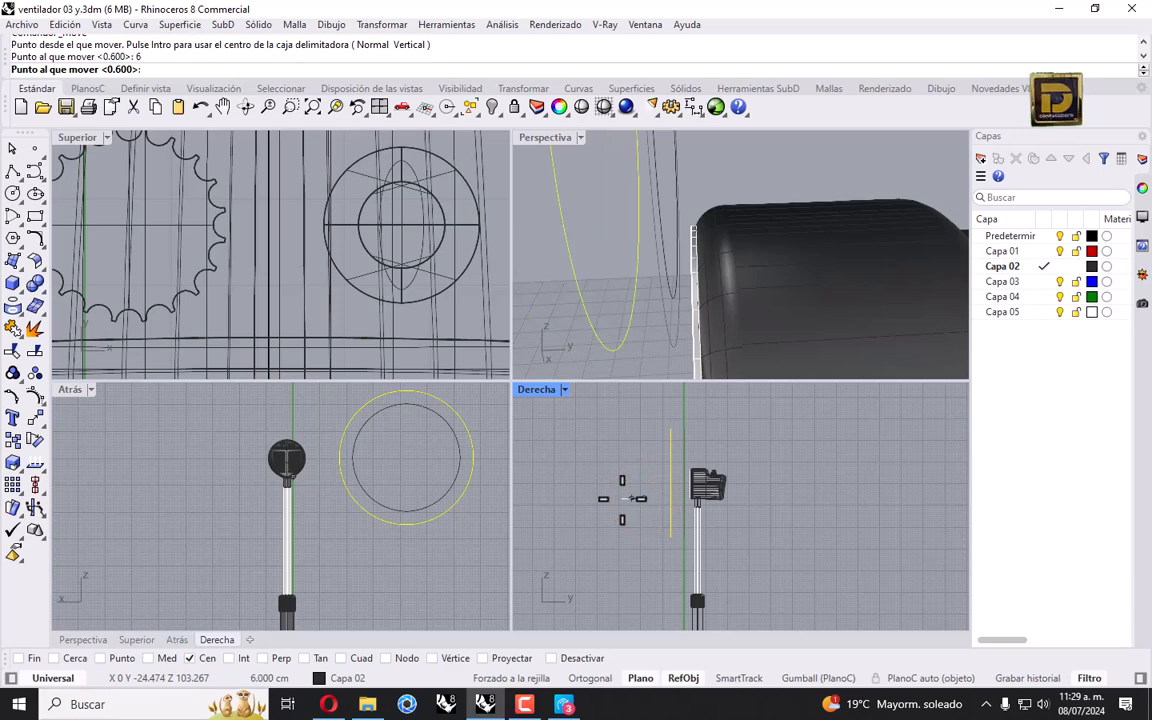
{"action": "left_click", "coordinate": [597, 496]}
{"action": "left_click", "coordinate": [740, 442]}
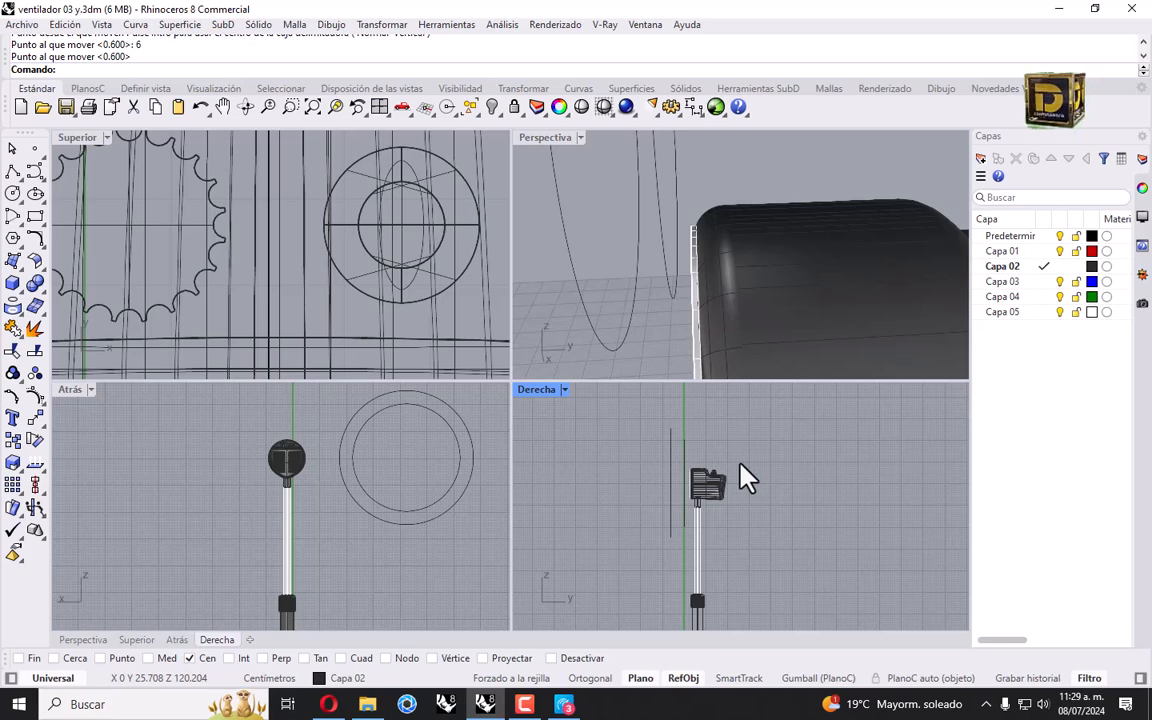
Step: In the Derecha view, draw a horizontal line centred on the 50 cm circle's top quadrant, extending 0.5 cm to each side
{"action": "right_click_drag", "start_coordinate": [676, 448], "coordinate": [674, 464]}
{"action": "left_click", "coordinate": [683, 456]}
{"action": "left_click", "coordinate": [20, 173]}
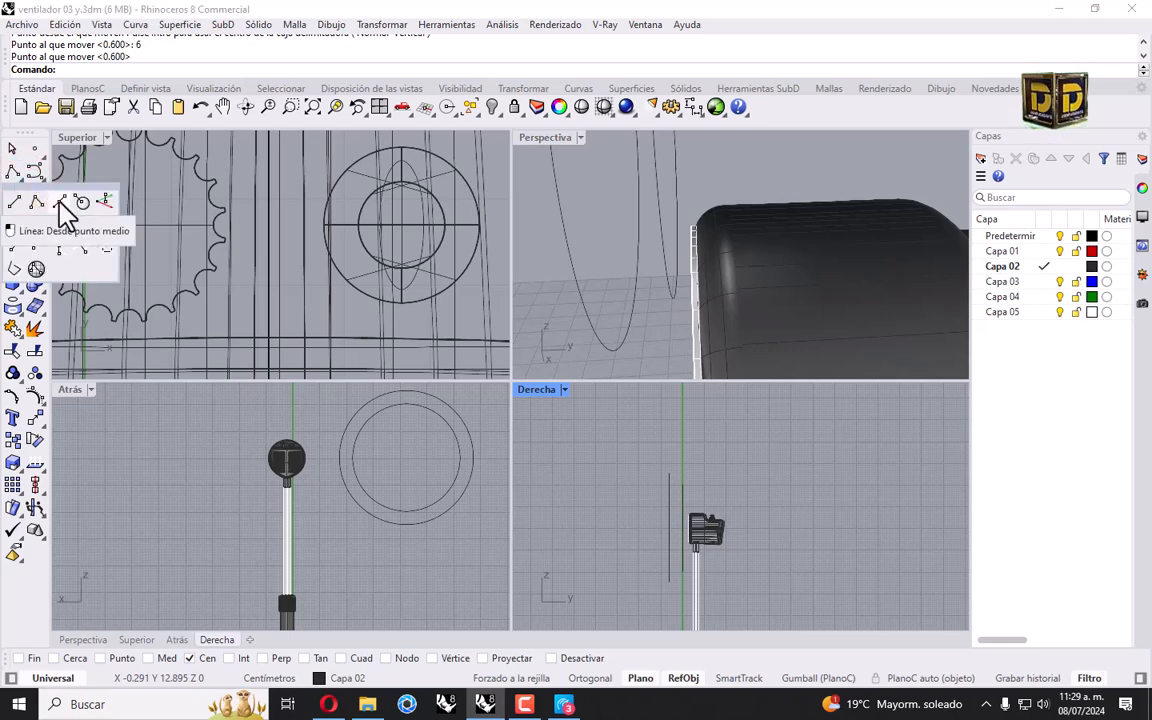
{"action": "left_click", "coordinate": [59, 202]}
{"action": "scroll", "coordinate": [672, 495], "scroll_direction": "up", "scroll_amount": 5}
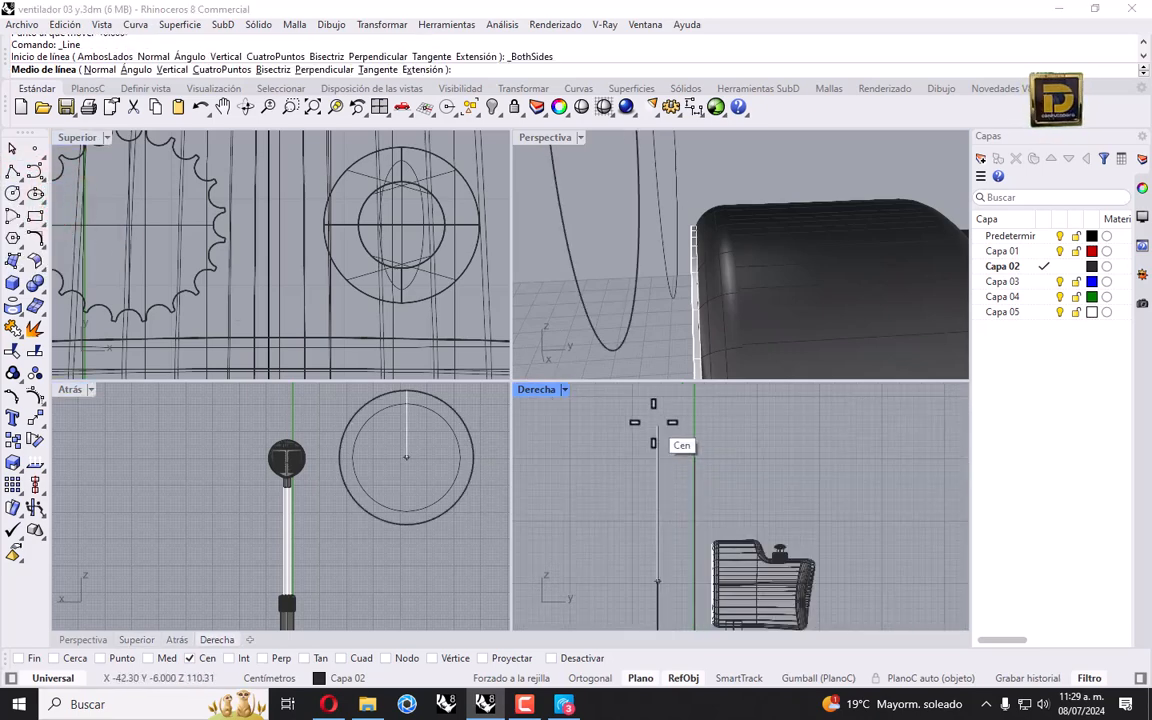
{"action": "right_click", "coordinate": [341, 658]}
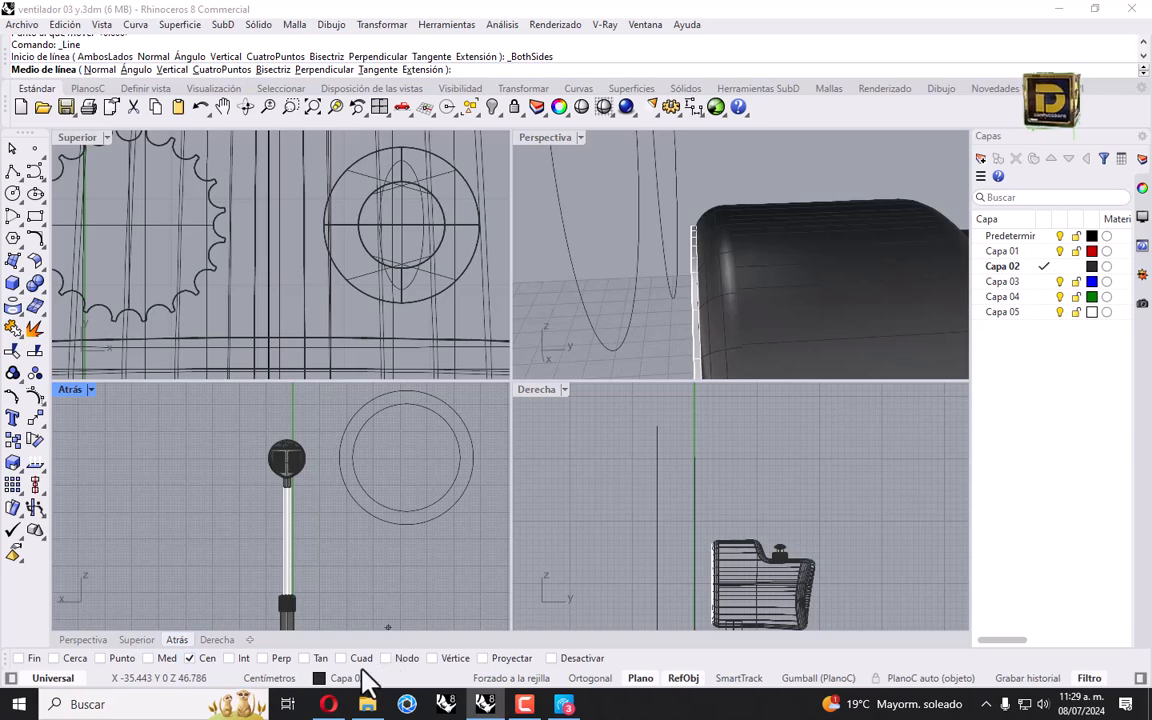
{"action": "left_click", "coordinate": [658, 419]}
{"action": "type", "text": "1"}
{"action": "key", "text": "BackSpace"}
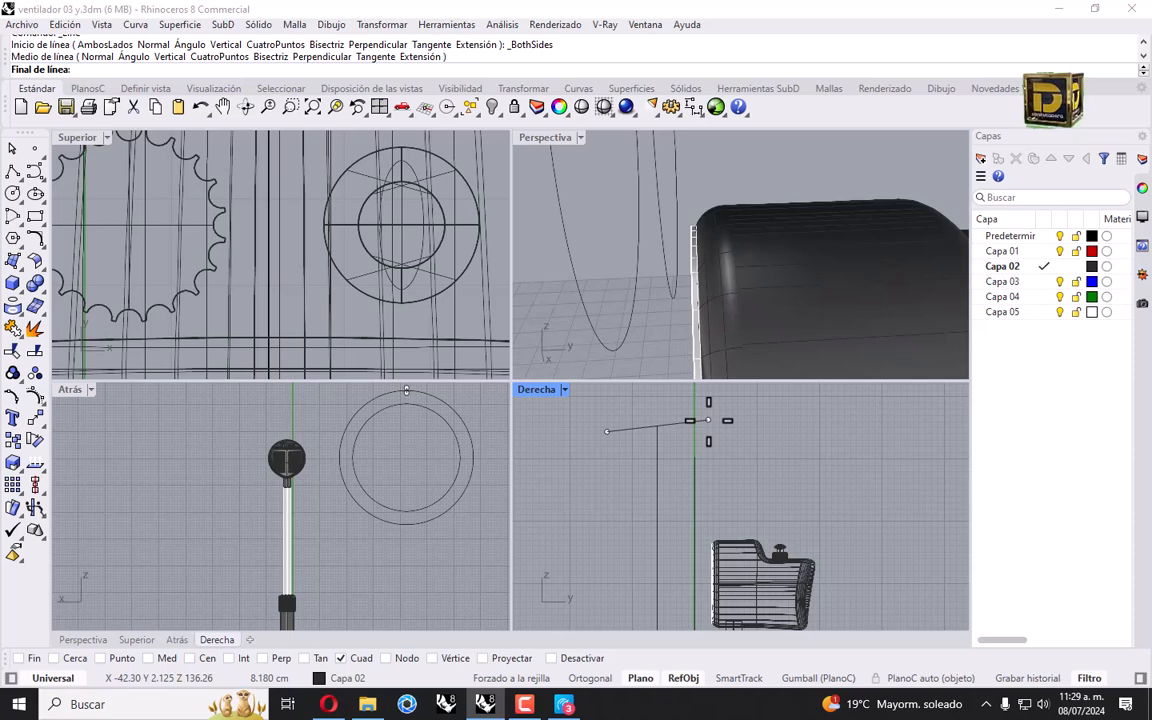
{"action": "type", "text": ".5"}
{"action": "key", "text": "Return"}
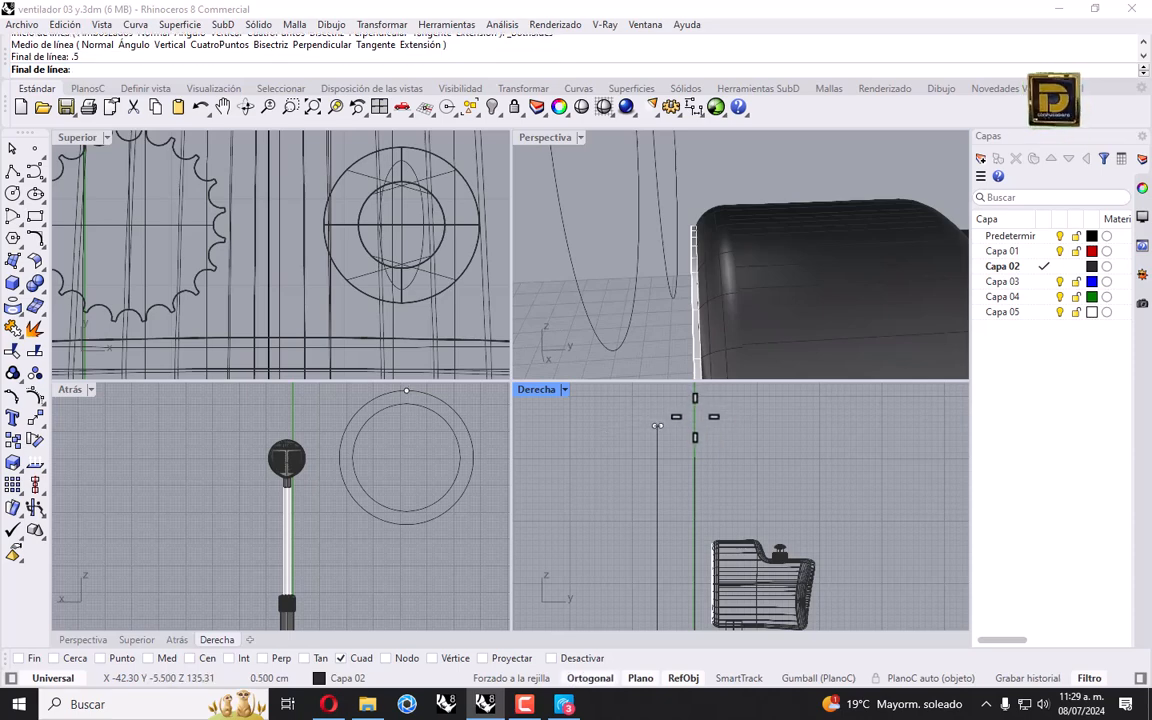
{"action": "left_click", "coordinate": [694, 417], "text": "shift"}
{"action": "right_click", "coordinate": [699, 430]}
{"action": "left_click", "coordinate": [701, 455]}
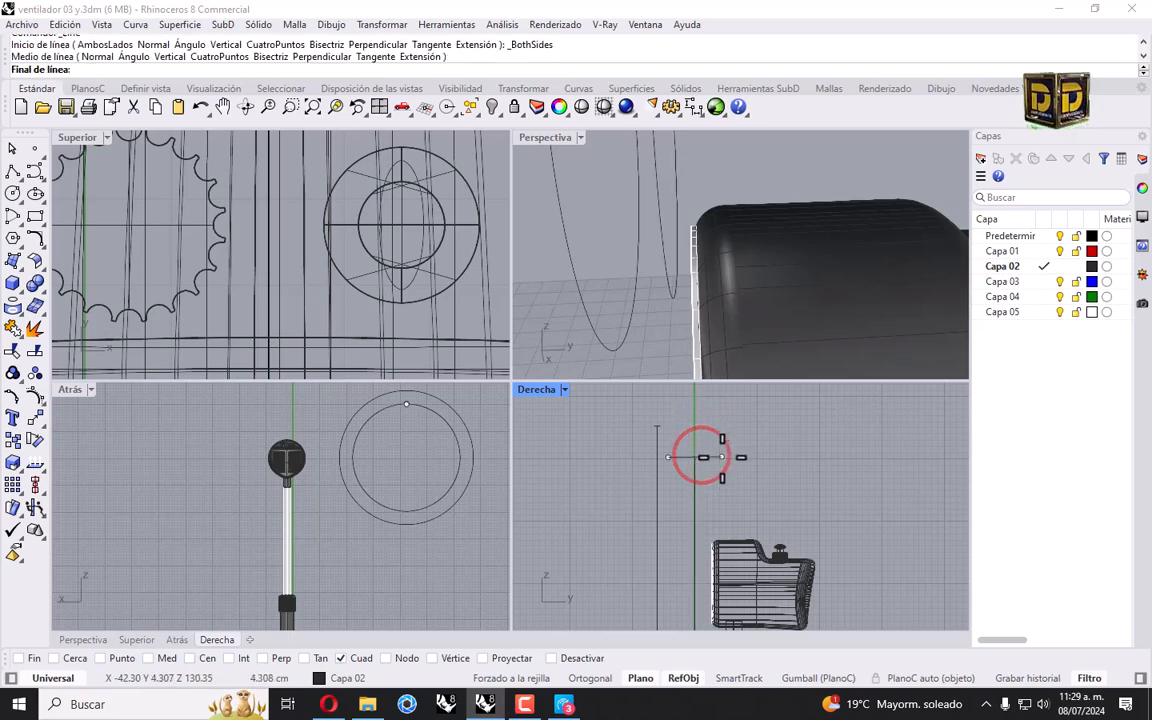
{"action": "type", "text": ".5"}
{"action": "key", "text": "Return"}
{"action": "scroll", "coordinate": [710, 478], "scroll_direction": "up", "scroll_amount": 2}
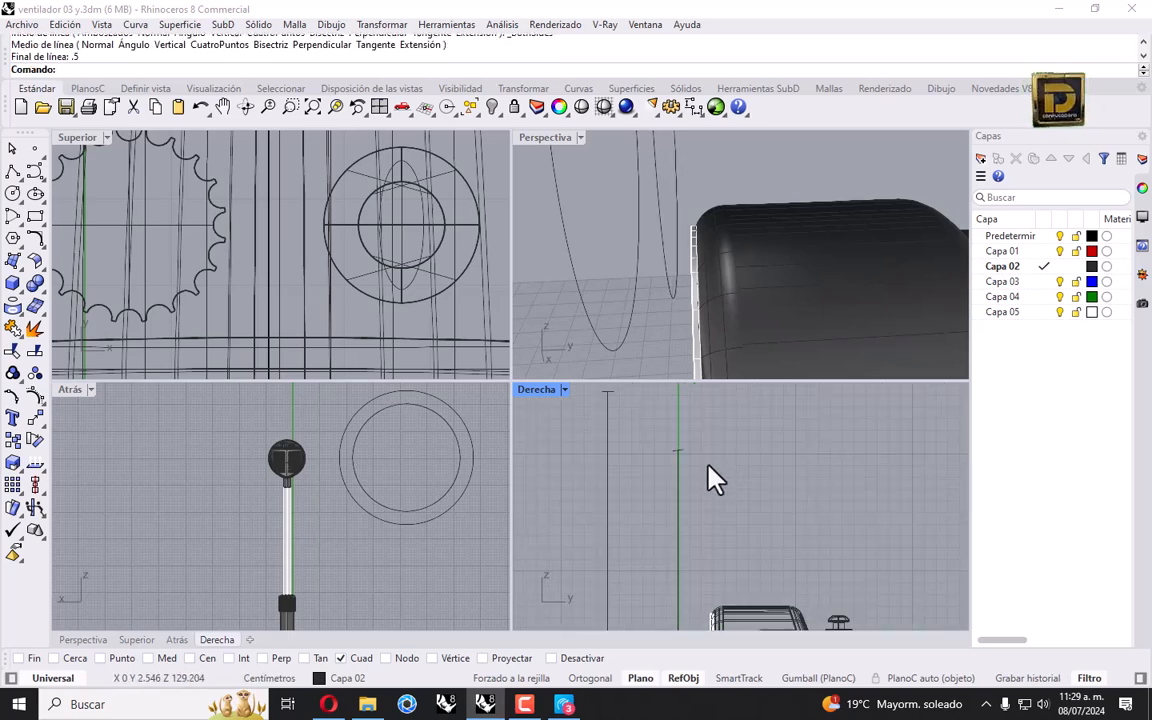
{"action": "scroll", "coordinate": [690, 462], "scroll_direction": "up", "scroll_amount": 2}
{"action": "left_click", "coordinate": [690, 456]}
{"action": "key", "text": "Delete"}
Step: Draw a horizontal line centred on the 40 cm circle's top quadrant, extending 0.5 cm to each side
{"action": "key", "text": "Return"}
{"action": "left_click", "coordinate": [685, 457]}
{"action": "type", "text": "."}
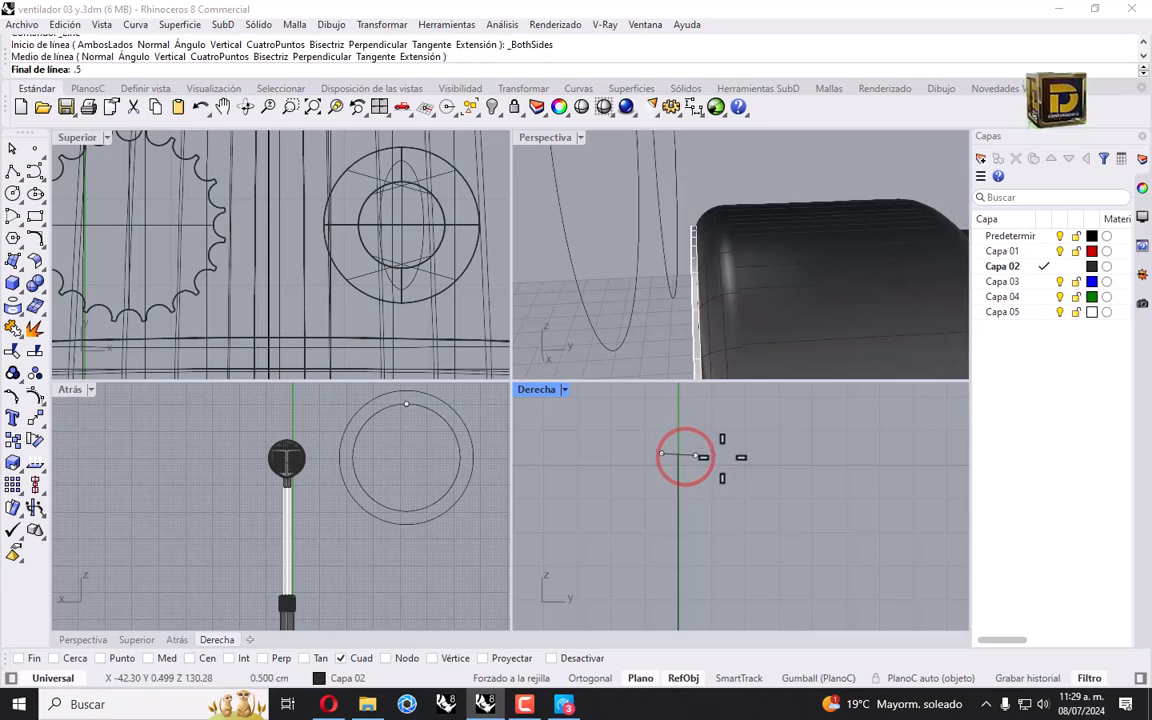
{"action": "type", "text": "5"}
{"action": "left_click", "coordinate": [736, 460]}
{"action": "scroll", "coordinate": [742, 472], "scroll_direction": "down", "scroll_amount": 5}
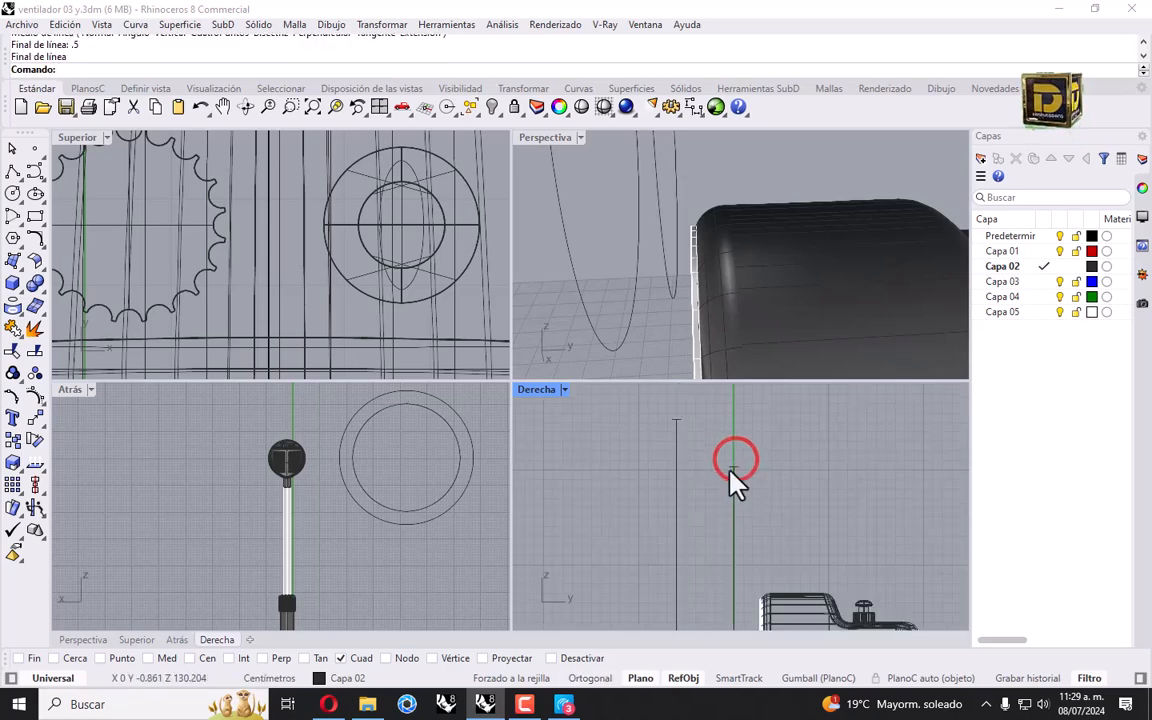
Step: Sweep the short line along the 50 cm circle with a one-rail sweep to form the outer ring
{"action": "left_click", "coordinate": [12, 258]}
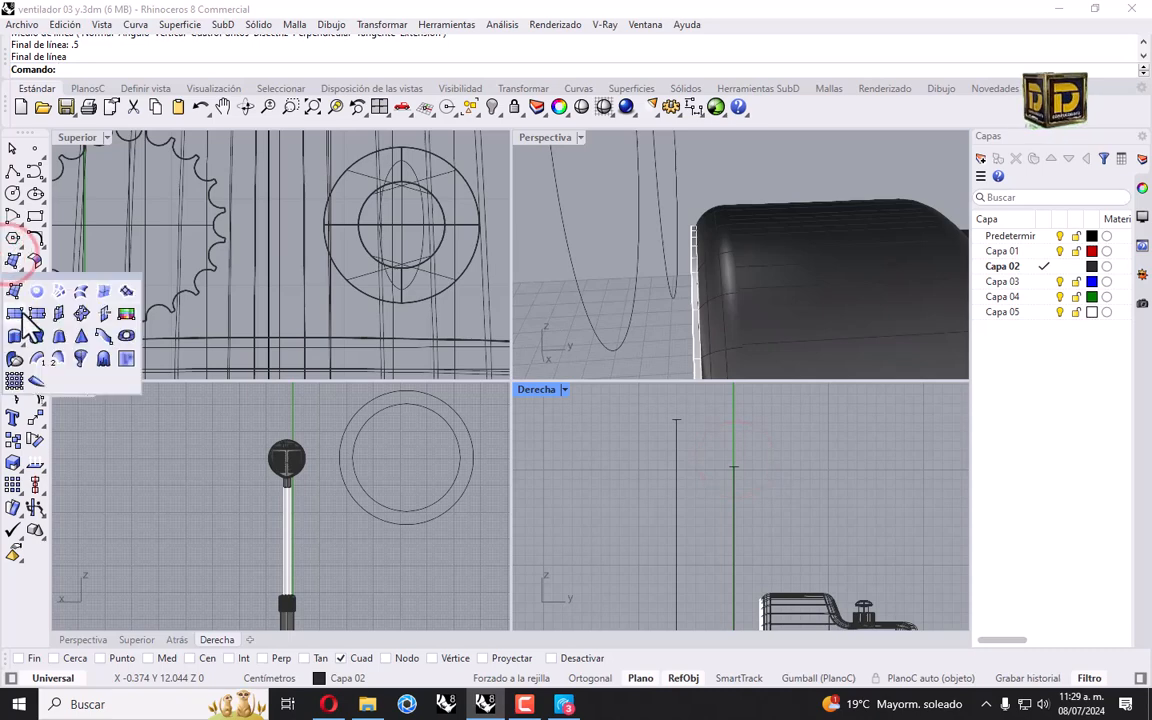
{"action": "left_click", "coordinate": [35, 350]}
{"action": "left_click", "coordinate": [676, 453]}
{"action": "left_click", "coordinate": [677, 420]}
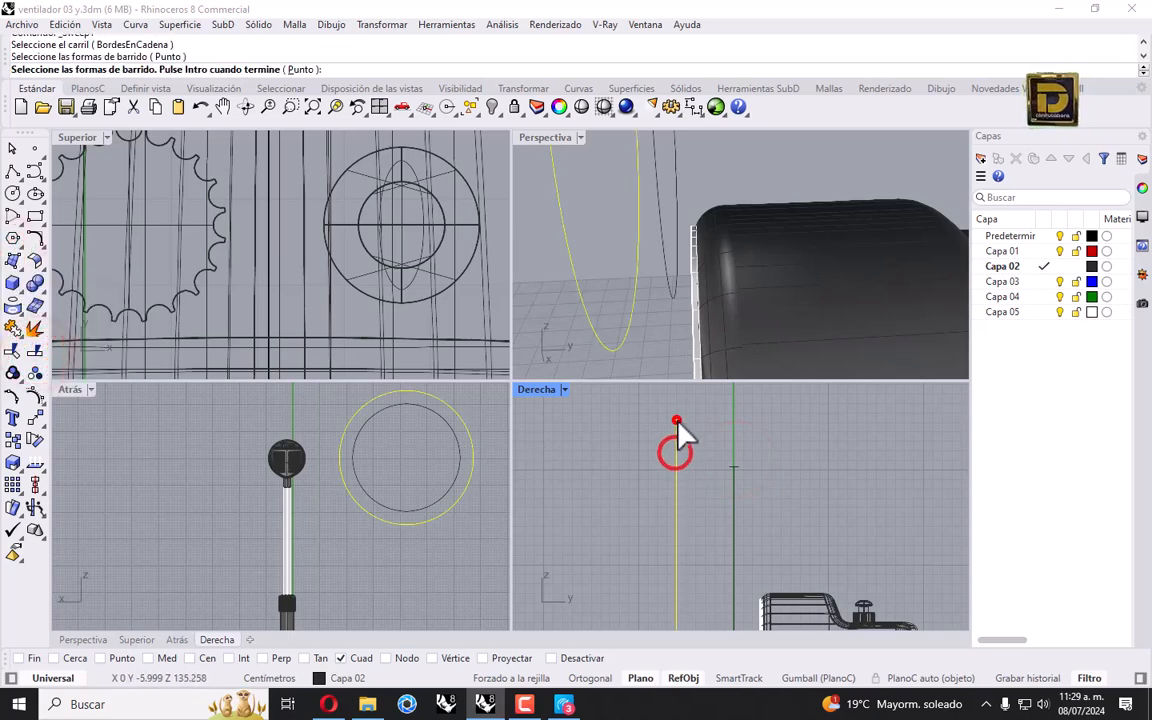
{"action": "key", "text": "Return"}
{"action": "key", "text": "Return"}
Step: Sweep the other short line along the 40 cm circle with a one-rail sweep to form the smaller ring
{"action": "key", "text": "Return"}
{"action": "left_click", "coordinate": [733, 495]}
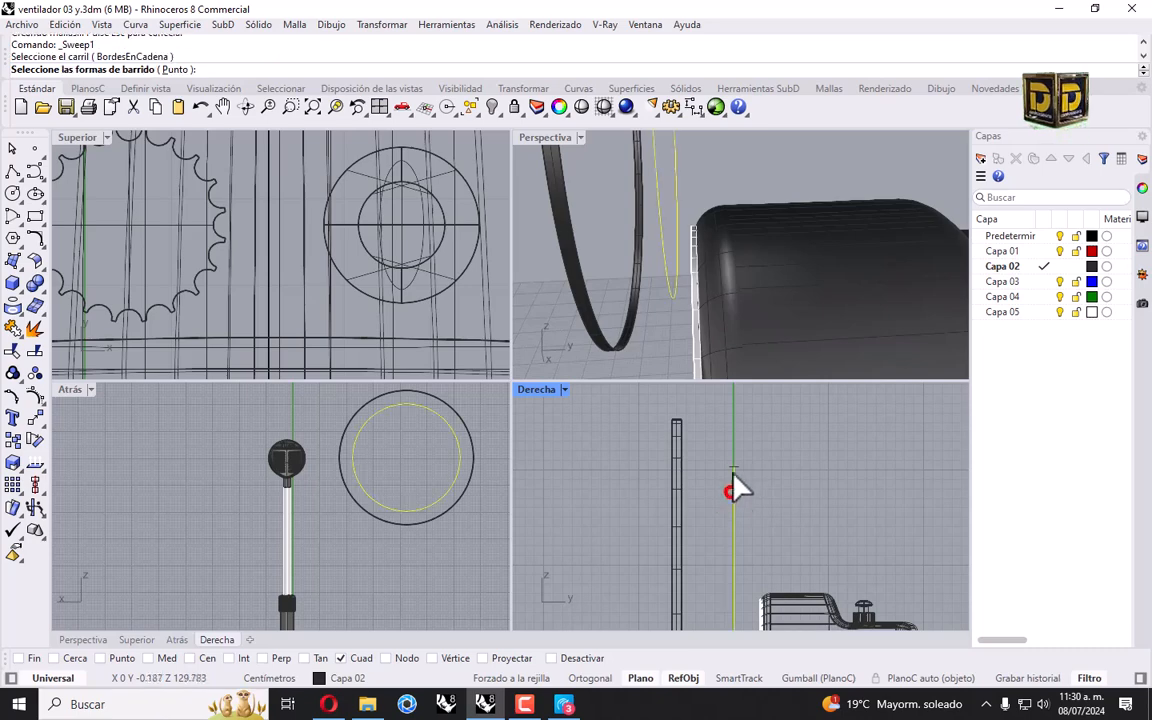
{"action": "left_click", "coordinate": [729, 472]}
{"action": "key", "text": "Return"}
{"action": "key", "text": "Return"}
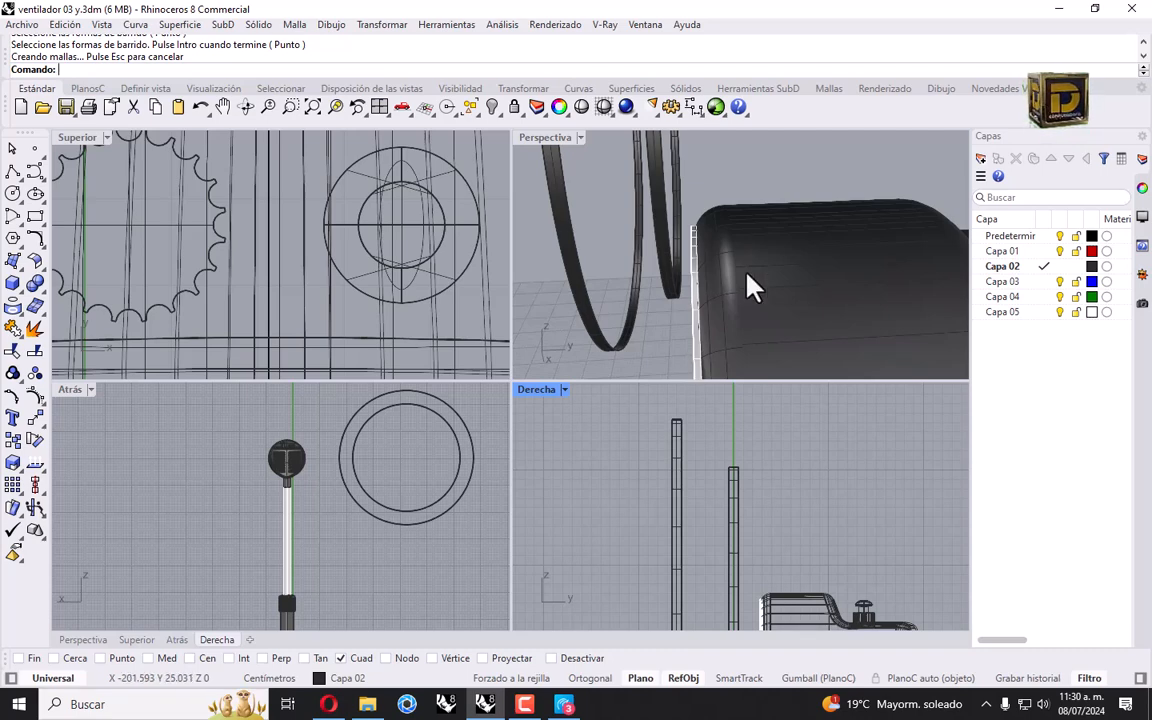
Step: Maximize the Derecha view and start an arc defined from its start point
{"action": "scroll", "coordinate": [650, 293], "scroll_direction": "down", "scroll_amount": 3}
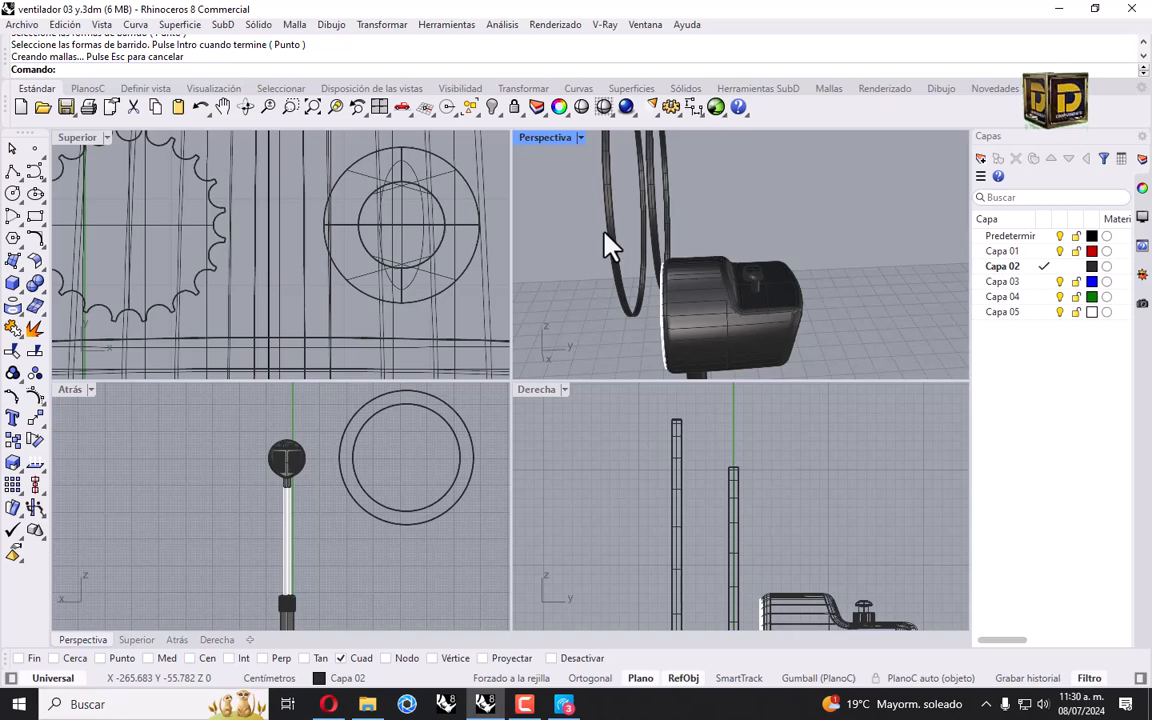
{"action": "right_click_drag", "start_coordinate": [709, 470], "coordinate": [692, 479]}
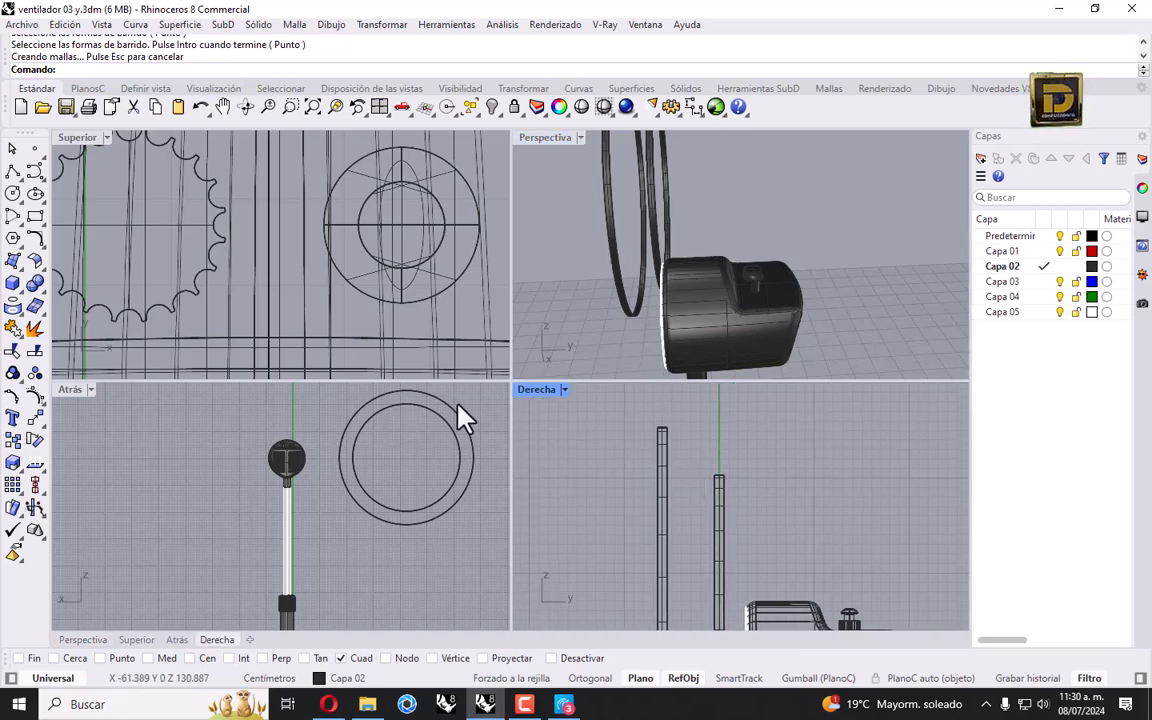
{"action": "double_click", "coordinate": [541, 392]}
{"action": "scroll", "coordinate": [560, 285], "scroll_direction": "down", "scroll_amount": 2}
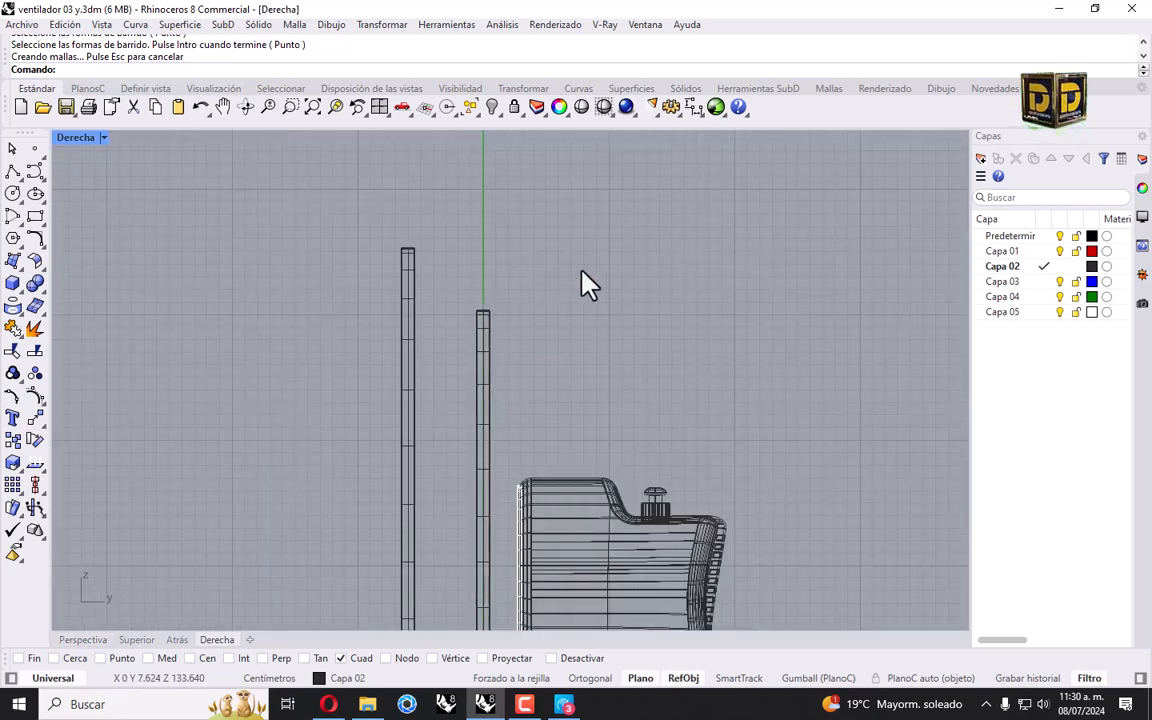
{"action": "right_click_drag", "start_coordinate": [559, 272], "coordinate": [522, 225]}
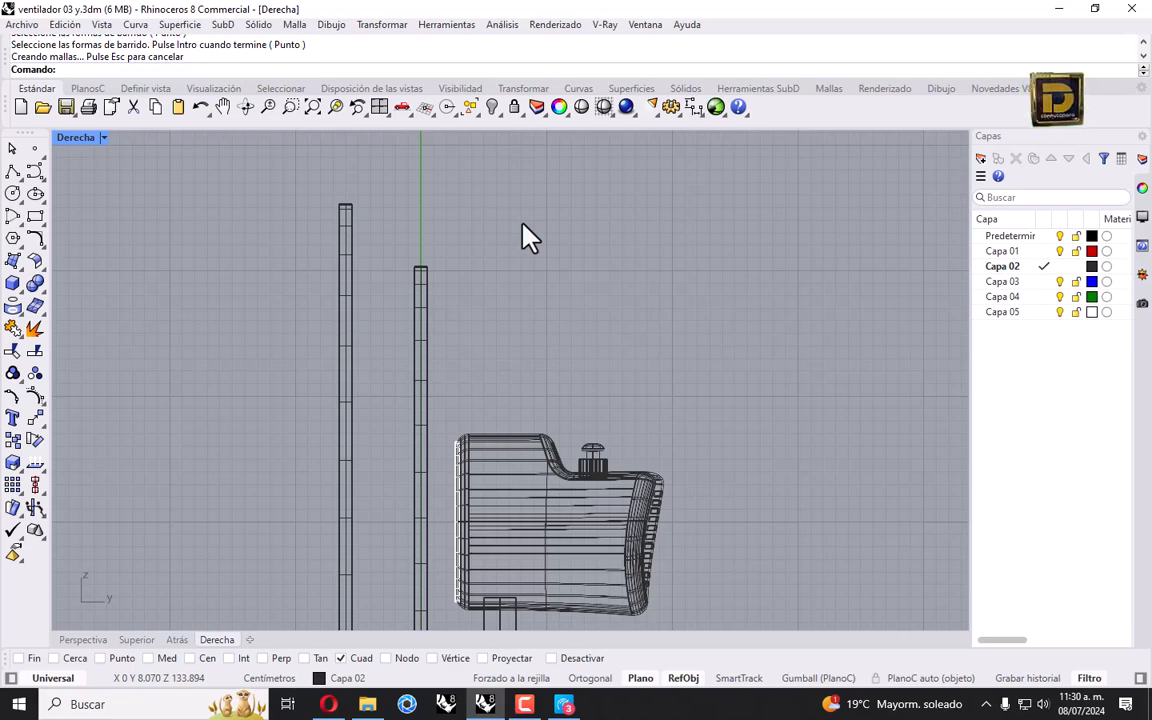
{"action": "left_click", "coordinate": [499, 214]}
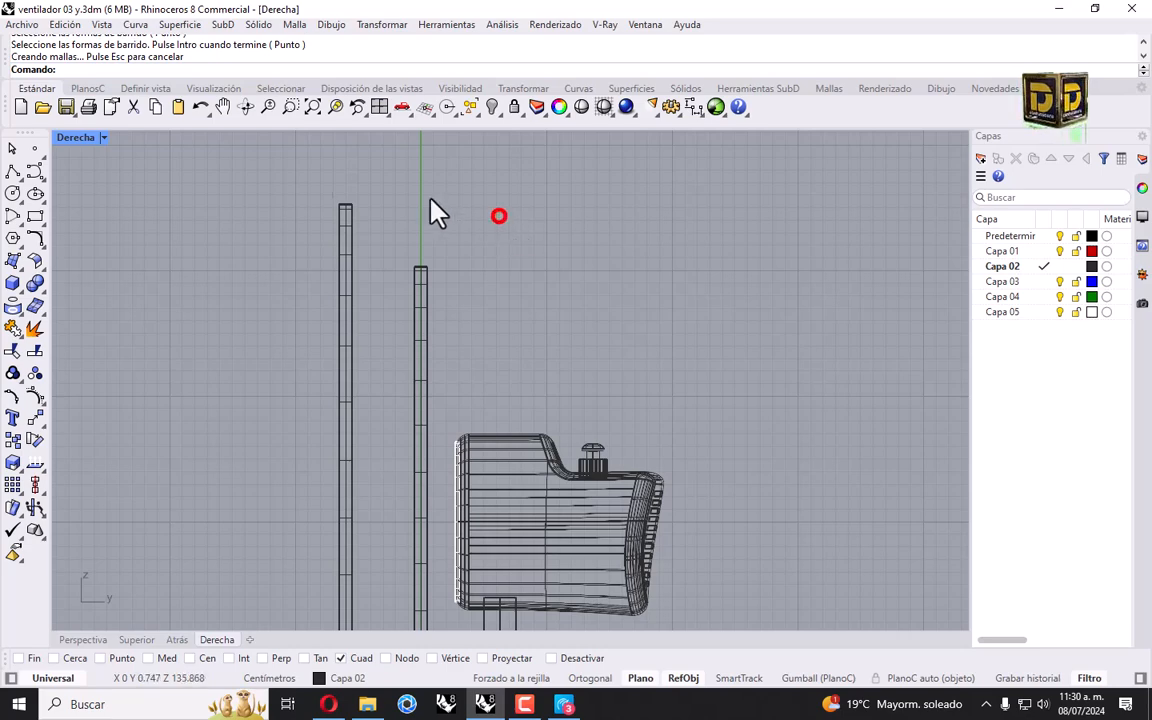
{"action": "left_click", "coordinate": [21, 228]}
{"action": "left_click", "coordinate": [45, 250]}
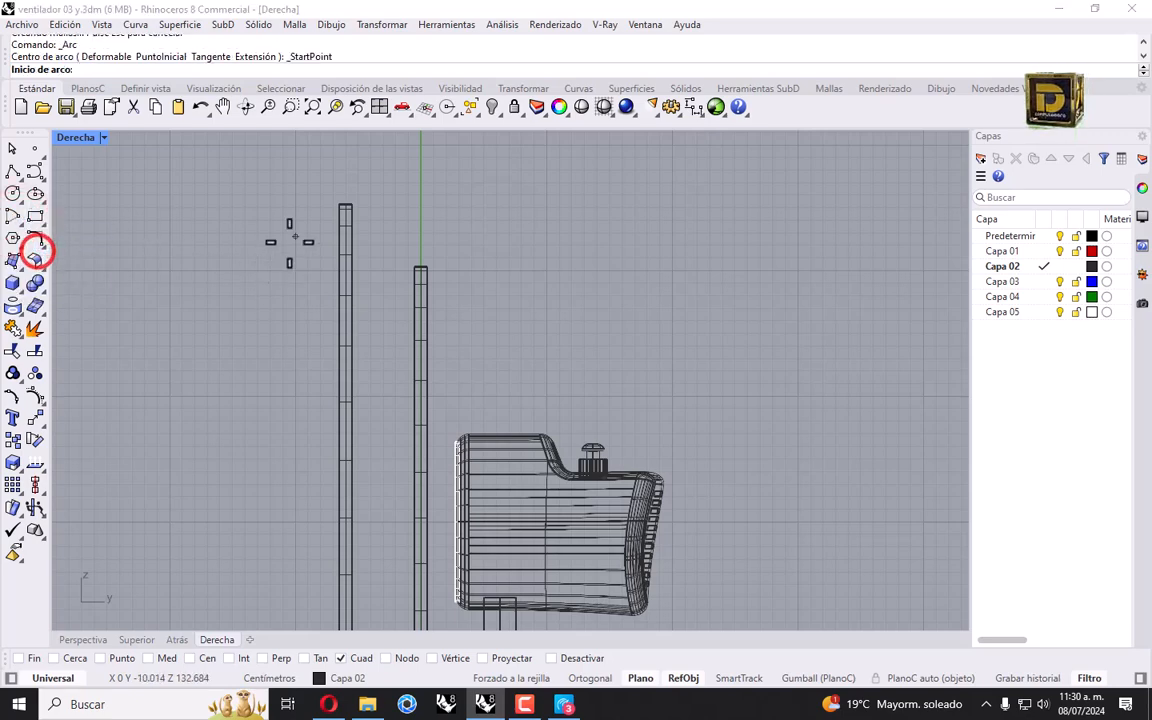
Step: Draw a three-point arc bulging outward from the large ring's upper quadrant to the small ring's upper quadrant in the right view
{"action": "left_click", "coordinate": [345, 205]}
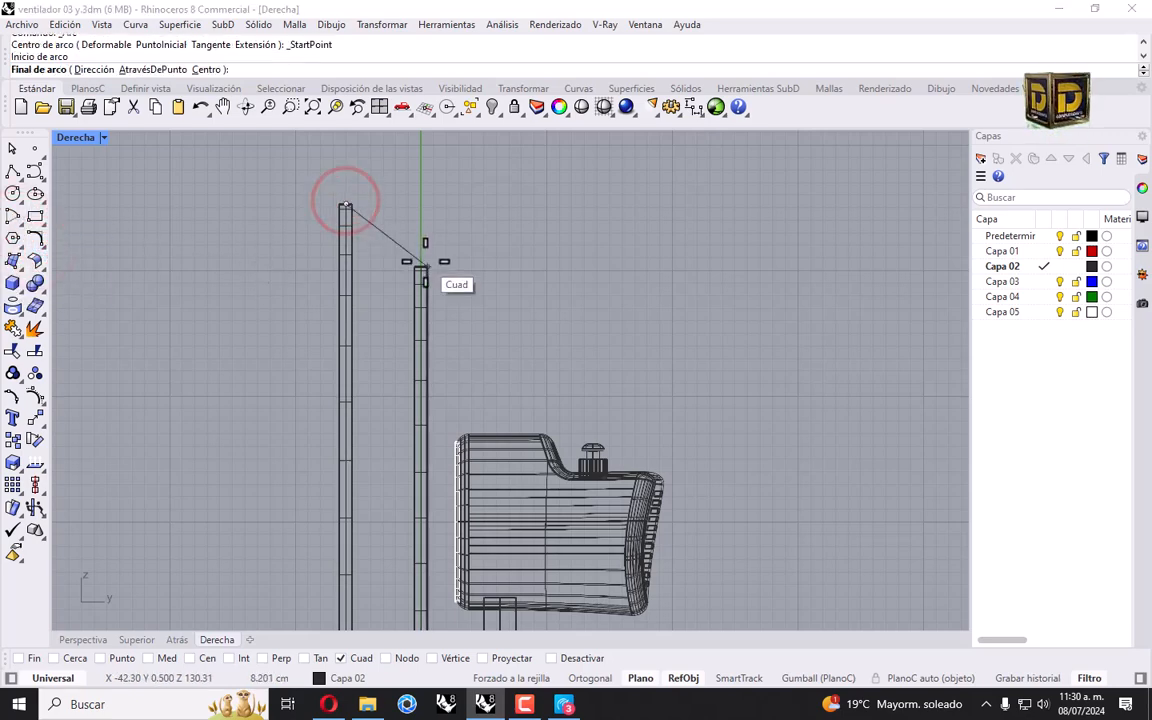
{"action": "left_click", "coordinate": [420, 266]}
{"action": "scroll", "coordinate": [405, 245], "scroll_direction": "up", "scroll_amount": 3}
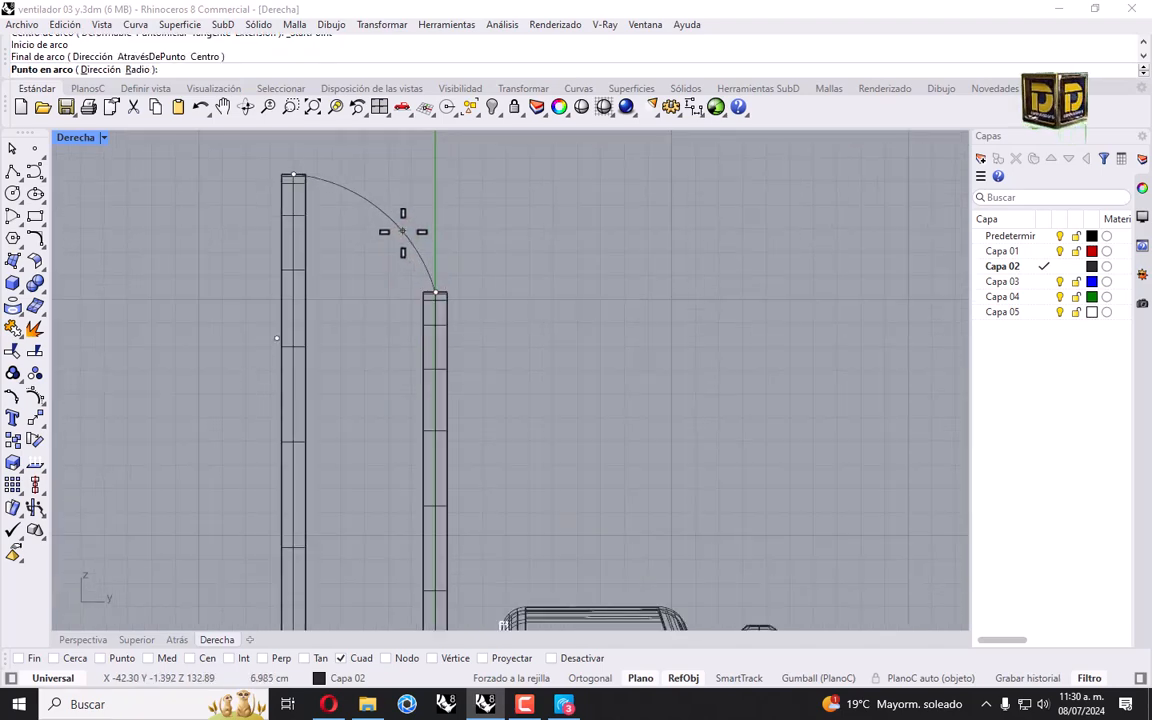
{"action": "left_click", "coordinate": [402, 232]}
Step: Offset the arc inward by about 0.34 cm through a point, with flat end caps closing the rib profile
{"action": "left_click", "coordinate": [40, 243]}
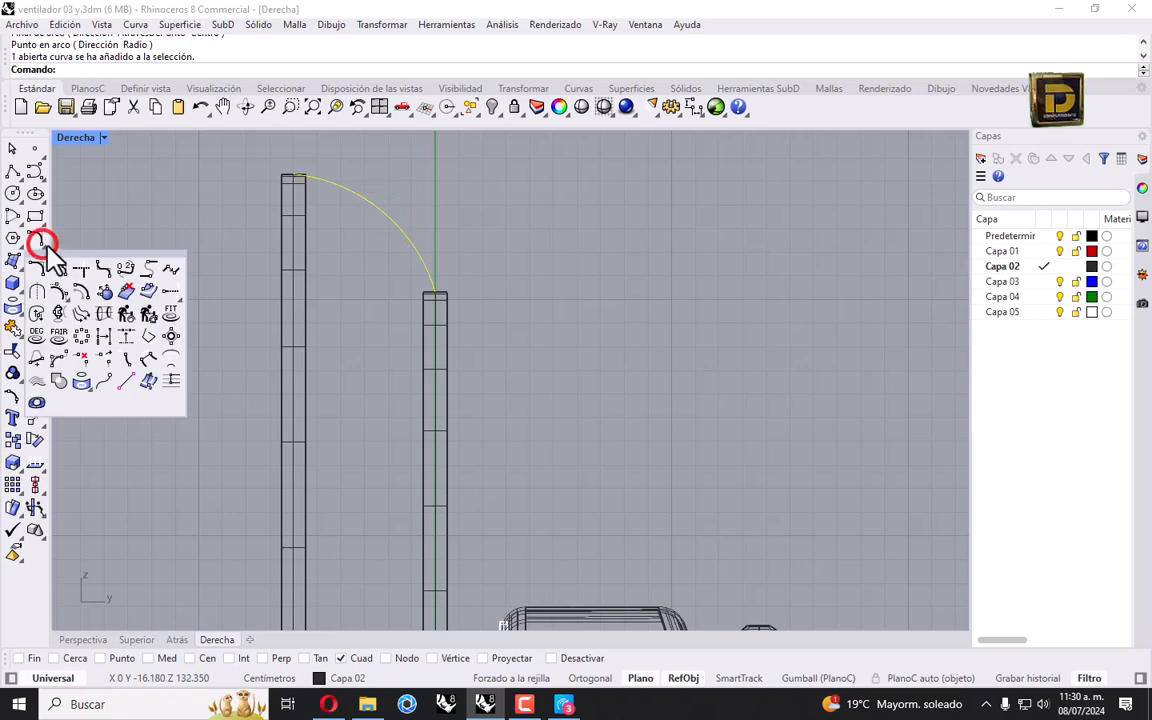
{"action": "left_click", "coordinate": [82, 287]}
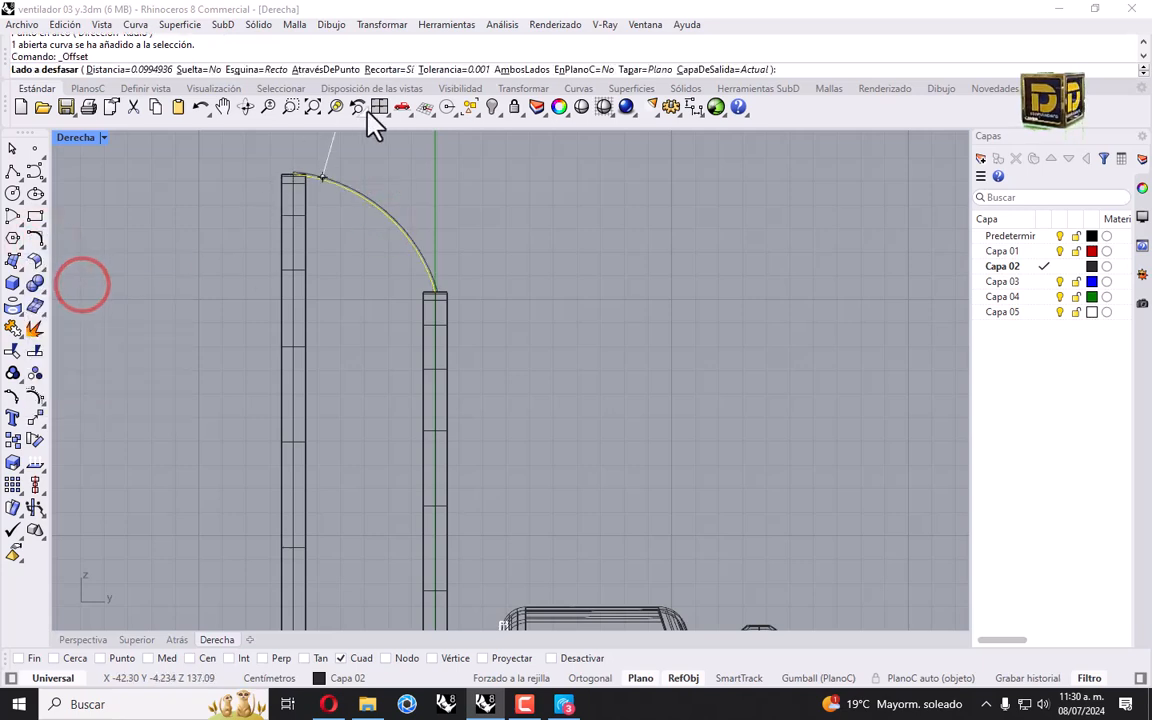
{"action": "left_click", "coordinate": [313, 69]}
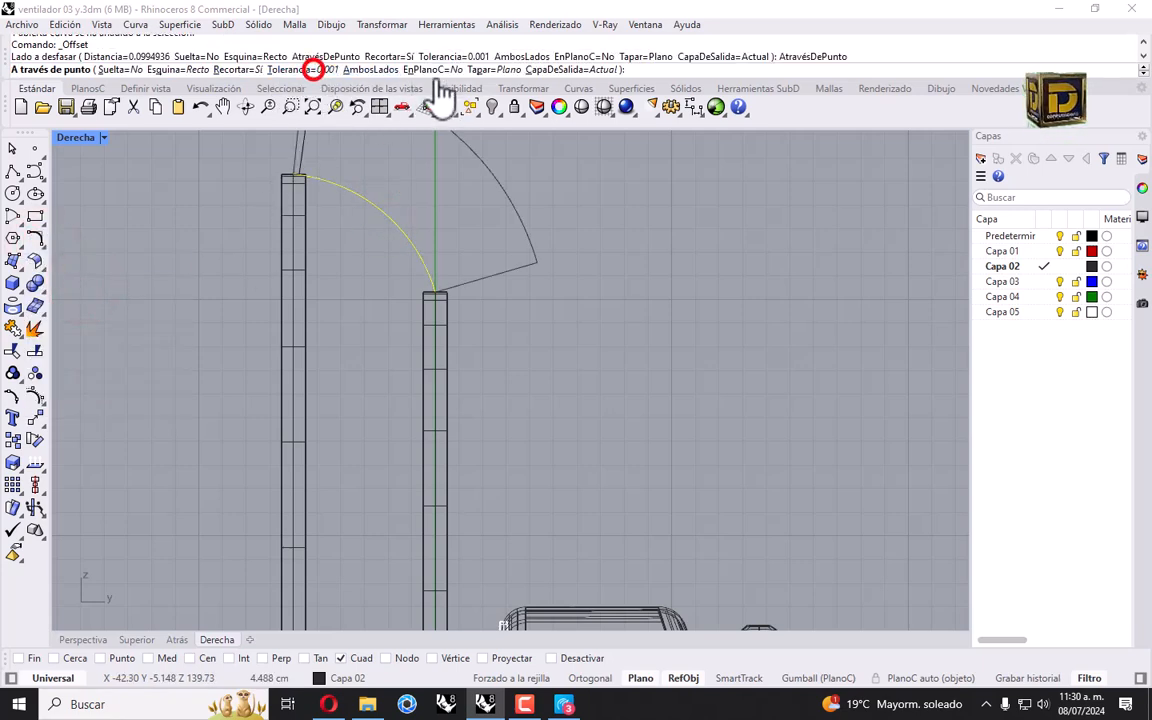
{"action": "scroll", "coordinate": [336, 188], "scroll_direction": "up", "scroll_amount": 4}
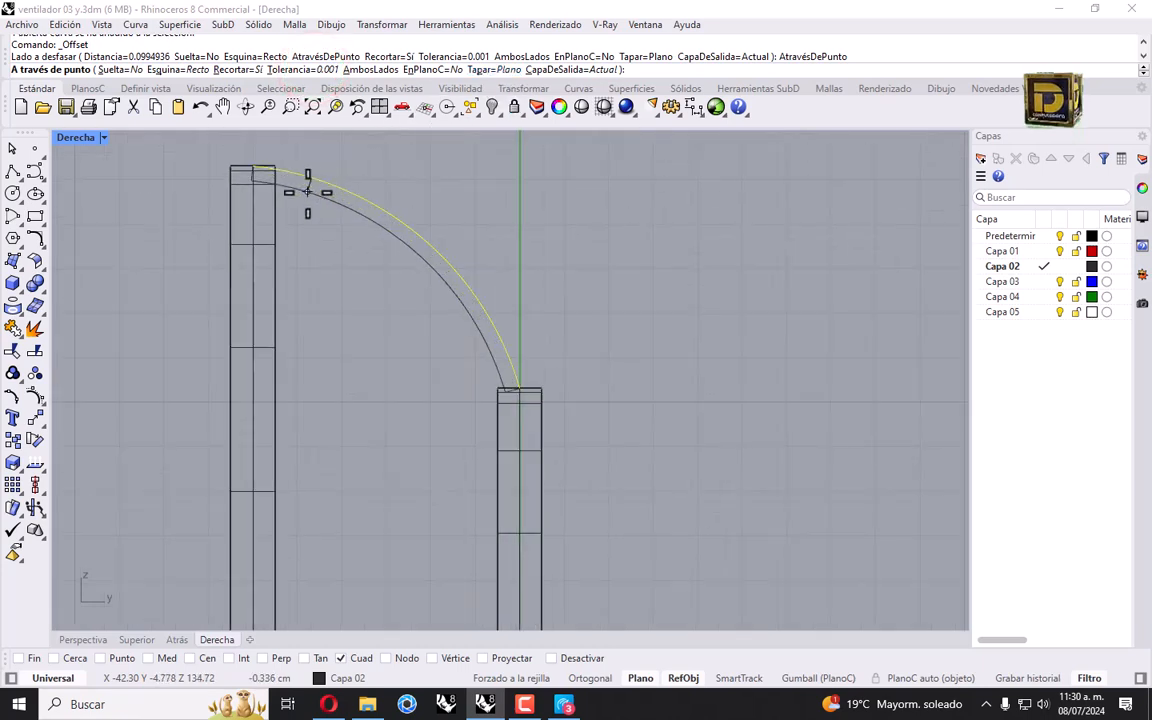
{"action": "left_click", "coordinate": [307, 192]}
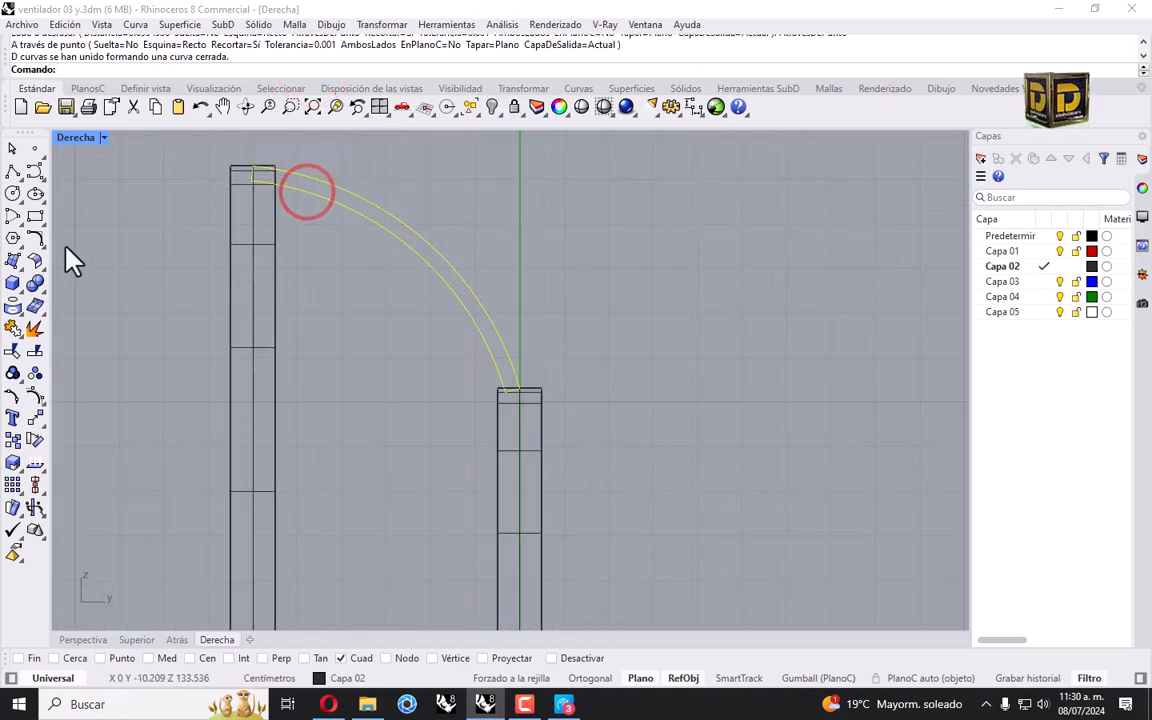
Step: Extrude the closed rib profile 0.1 cm as a solid with both-sides off, and delete the source curve
{"action": "left_click", "coordinate": [17, 262]}
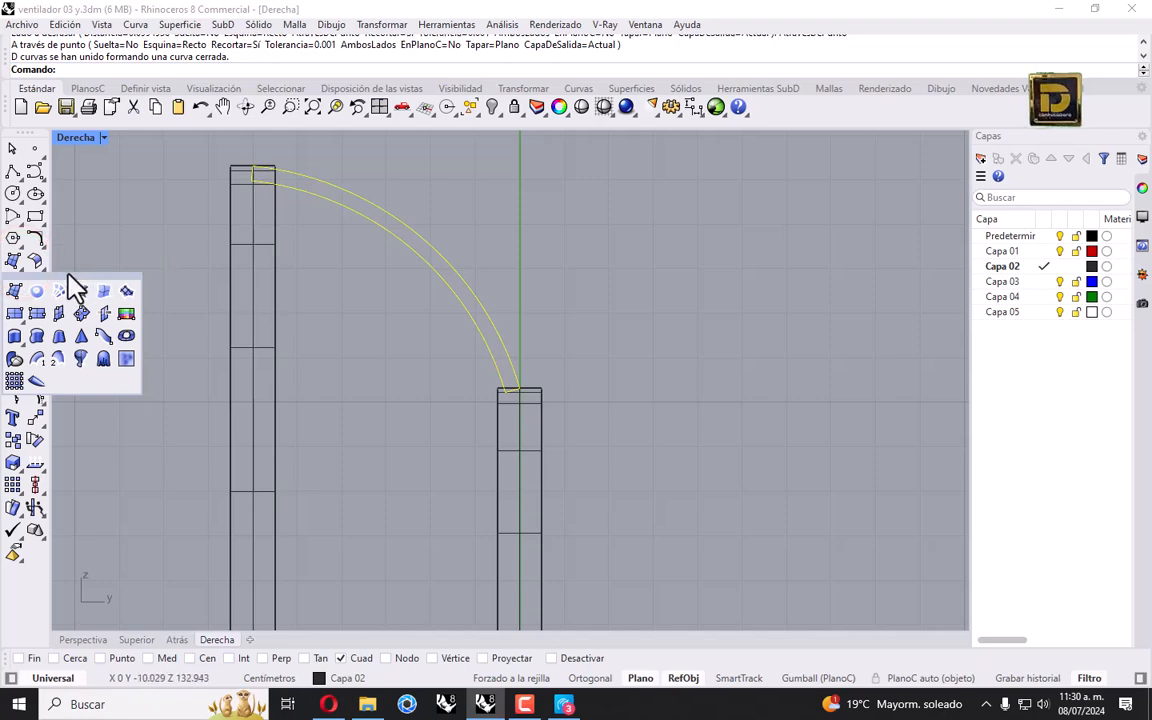
{"action": "double_click", "coordinate": [78, 137]}
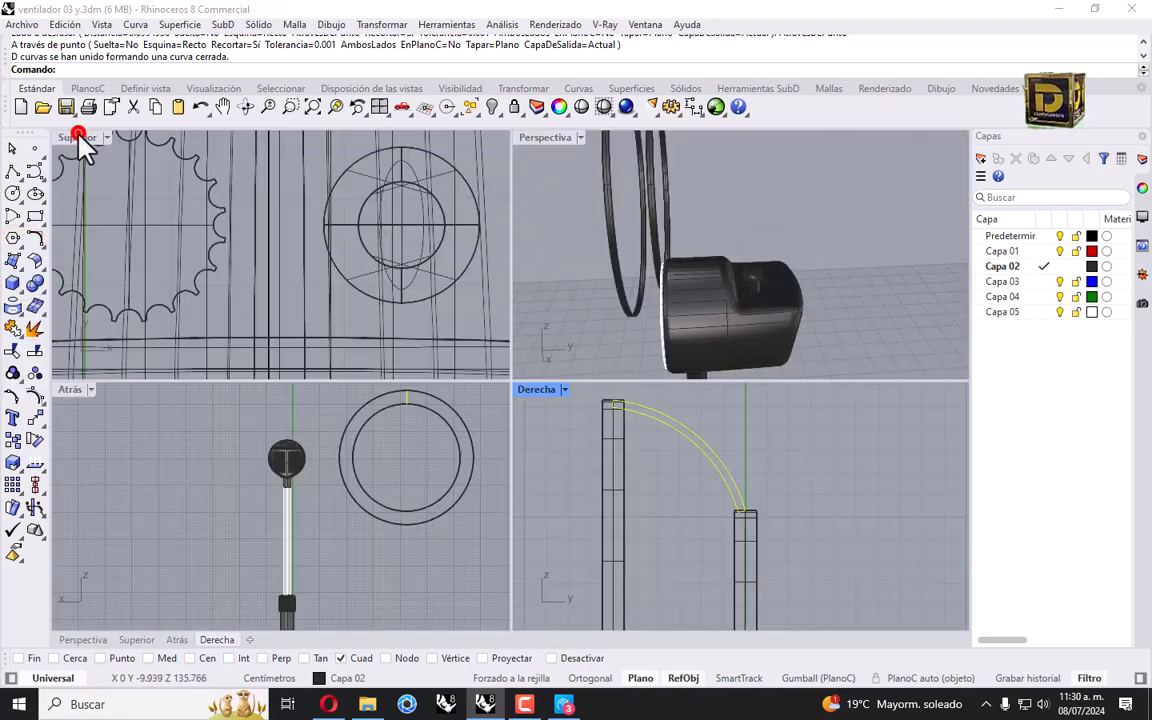
{"action": "left_click", "coordinate": [17, 284]}
{"action": "left_click", "coordinate": [104, 358]}
{"action": "scroll", "coordinate": [334, 236], "scroll_direction": "down", "scroll_amount": 5}
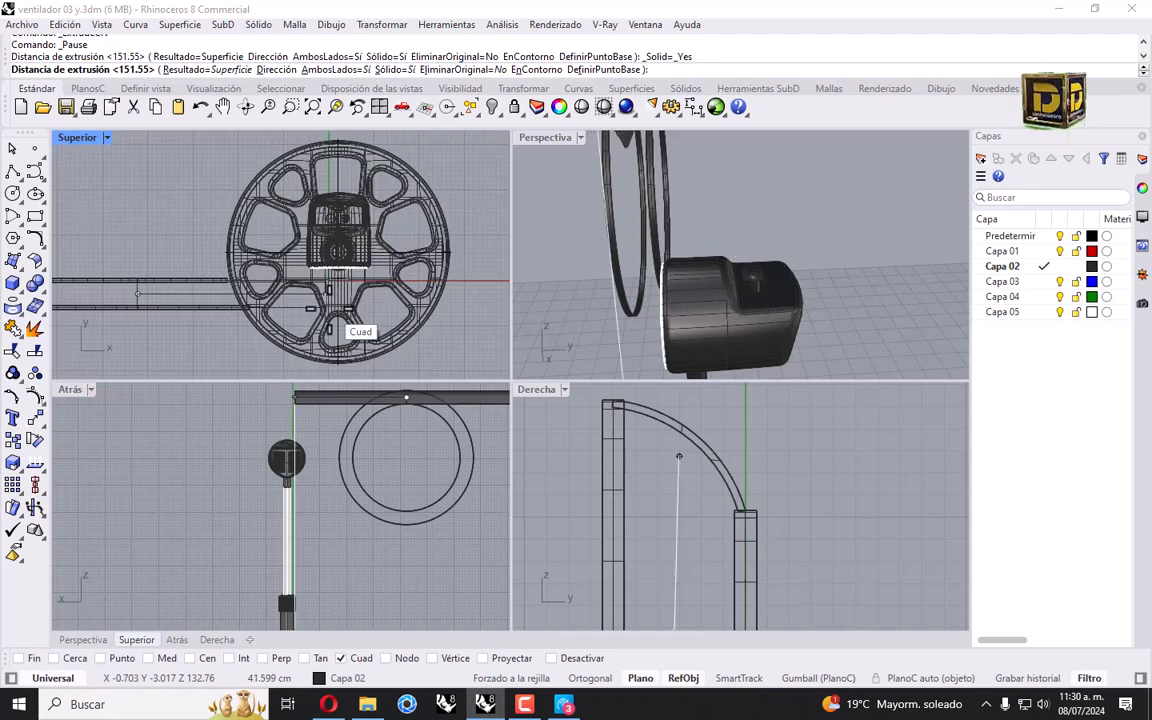
{"action": "right_click_drag", "start_coordinate": [341, 361], "coordinate": [341, 253]}
{"action": "right_click_drag", "start_coordinate": [466, 469], "coordinate": [434, 487]}
{"action": "scroll", "coordinate": [386, 442], "scroll_direction": "up", "scroll_amount": 6}
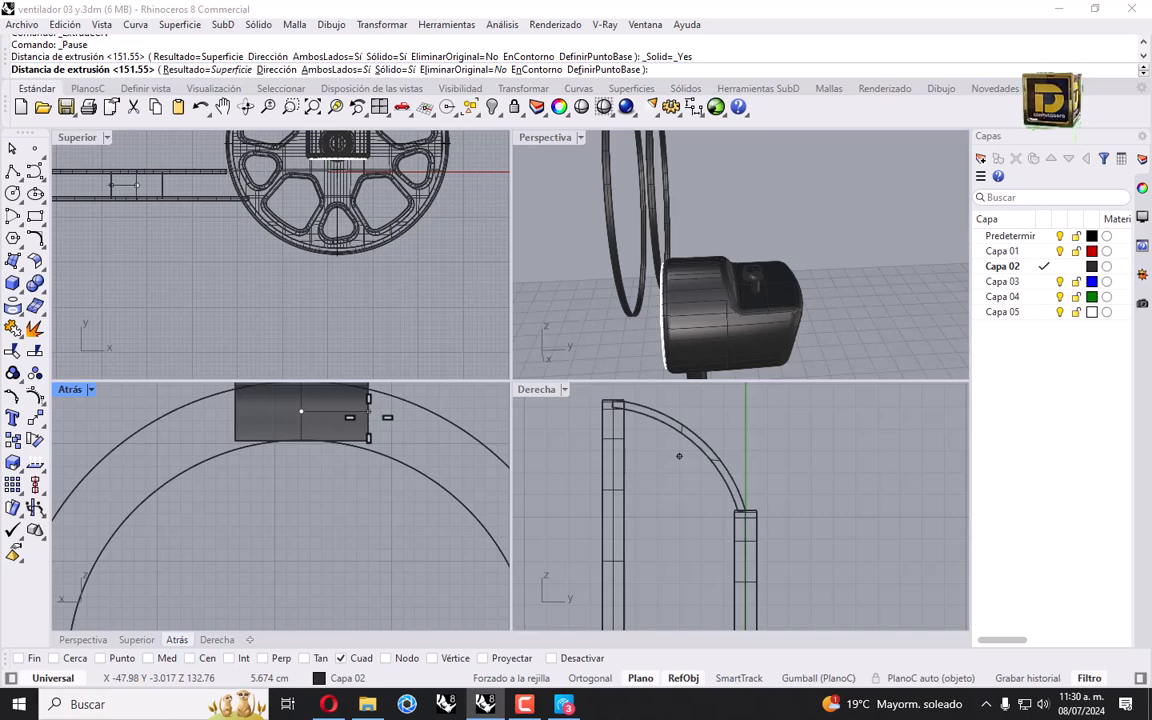
{"action": "left_click", "coordinate": [336, 70]}
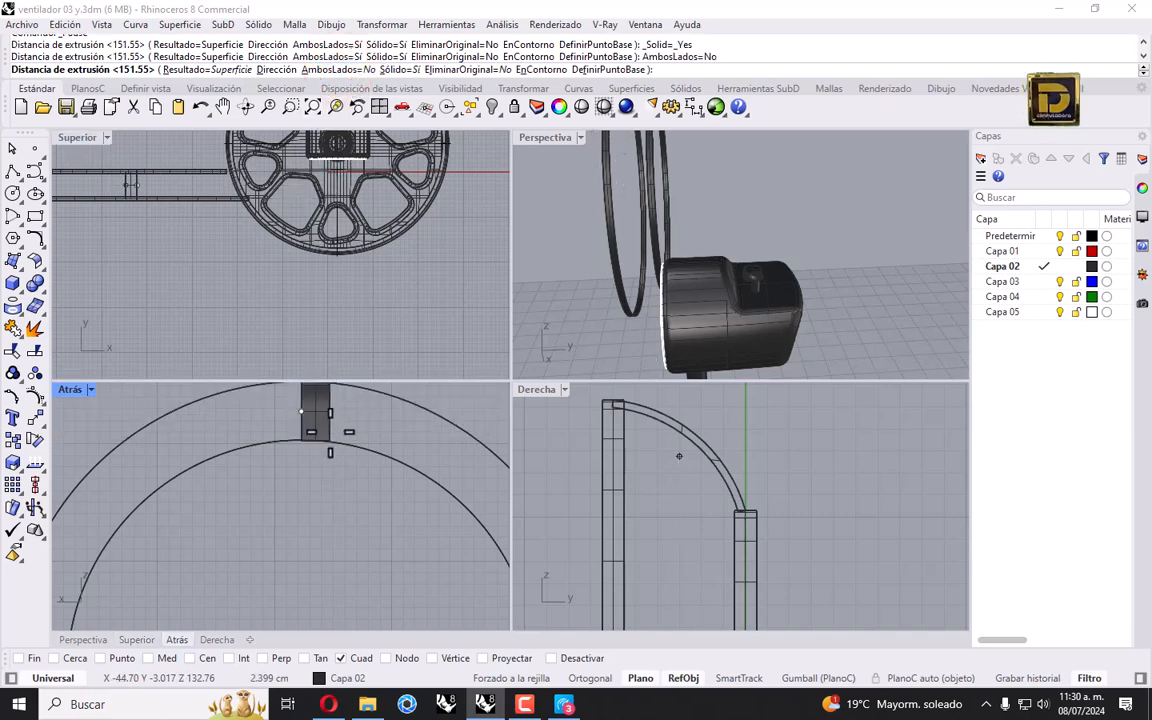
{"action": "type", "text": ".1"}
{"action": "key", "text": "Return"}
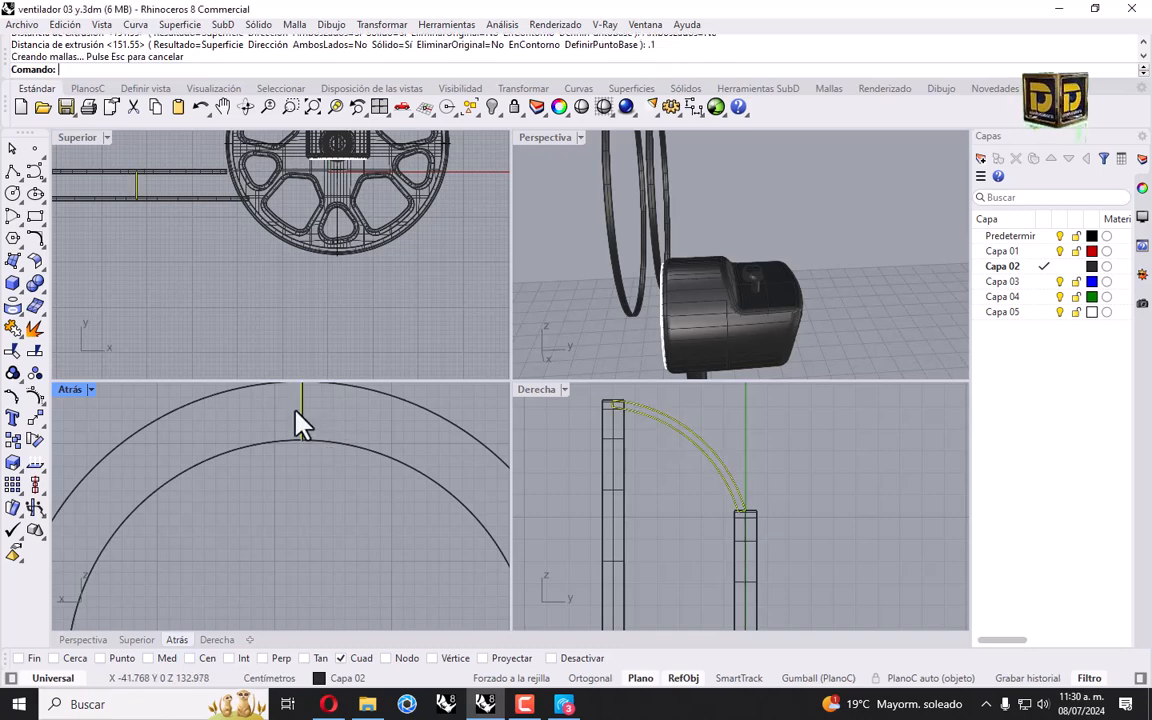
{"action": "key", "text": "Delete"}
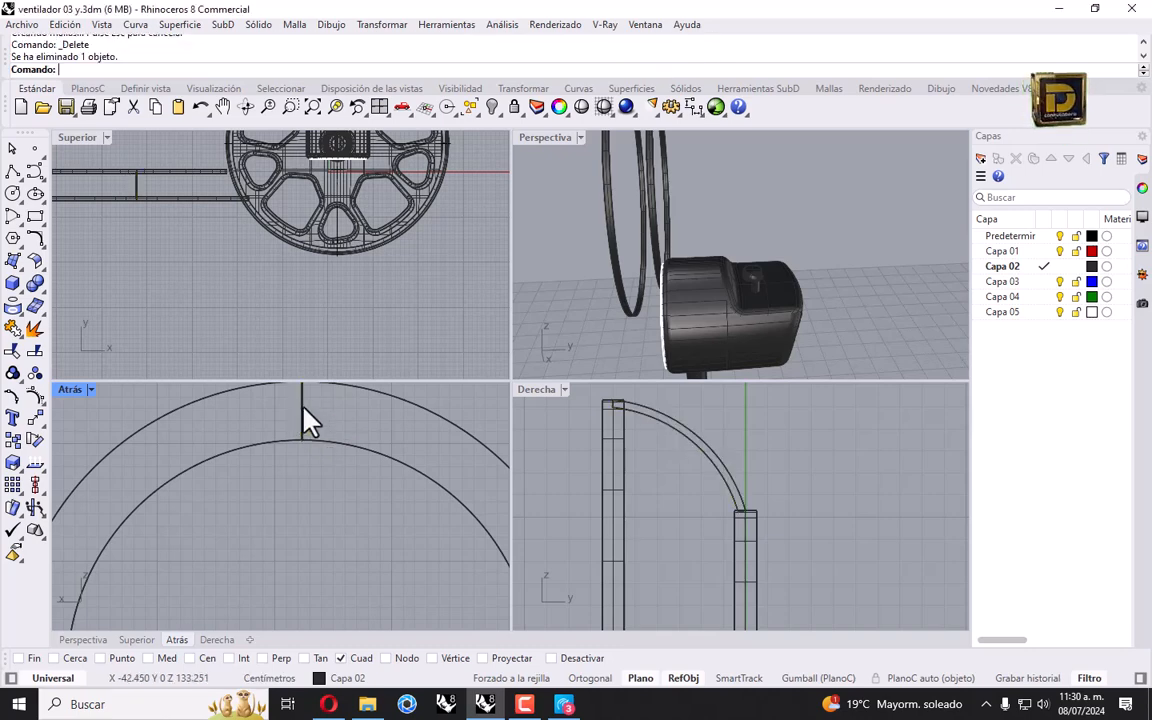
Step: Polar-array the solid rib around the rings' centre in the back view with 70 elements over 360 degrees
{"action": "left_click", "coordinate": [300, 410]}
{"action": "scroll", "coordinate": [377, 437], "scroll_direction": "down", "scroll_amount": 1}
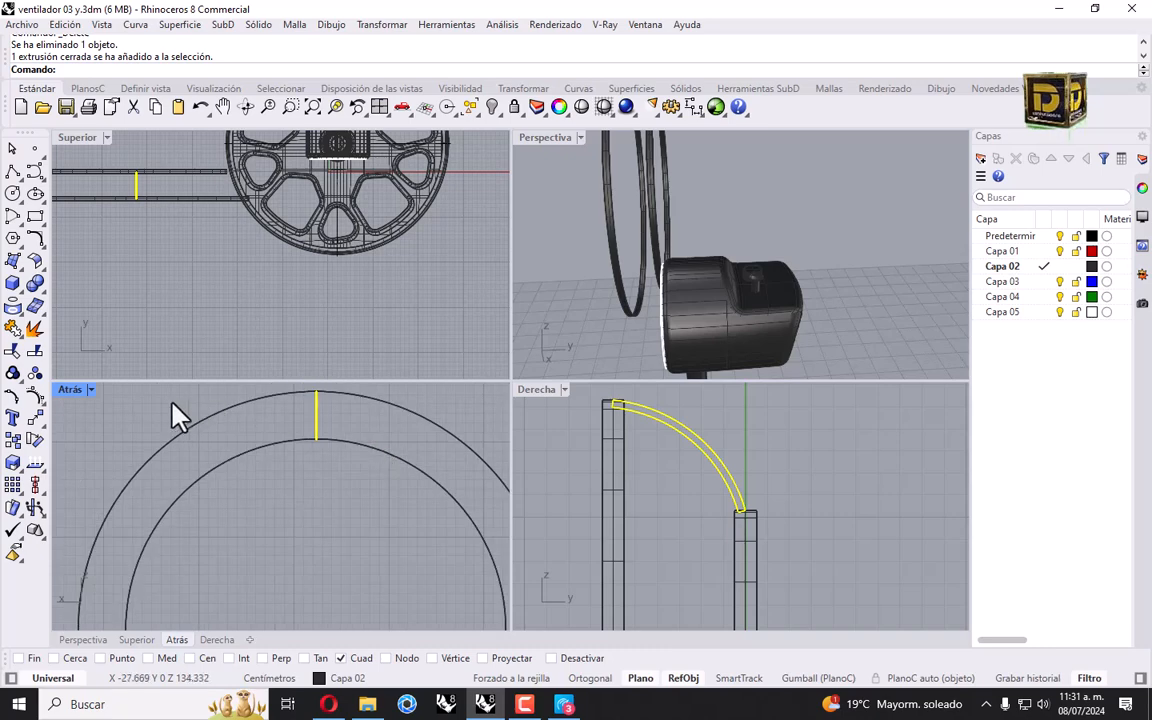
{"action": "left_click", "coordinate": [41, 421]}
{"action": "left_click", "coordinate": [72, 494]}
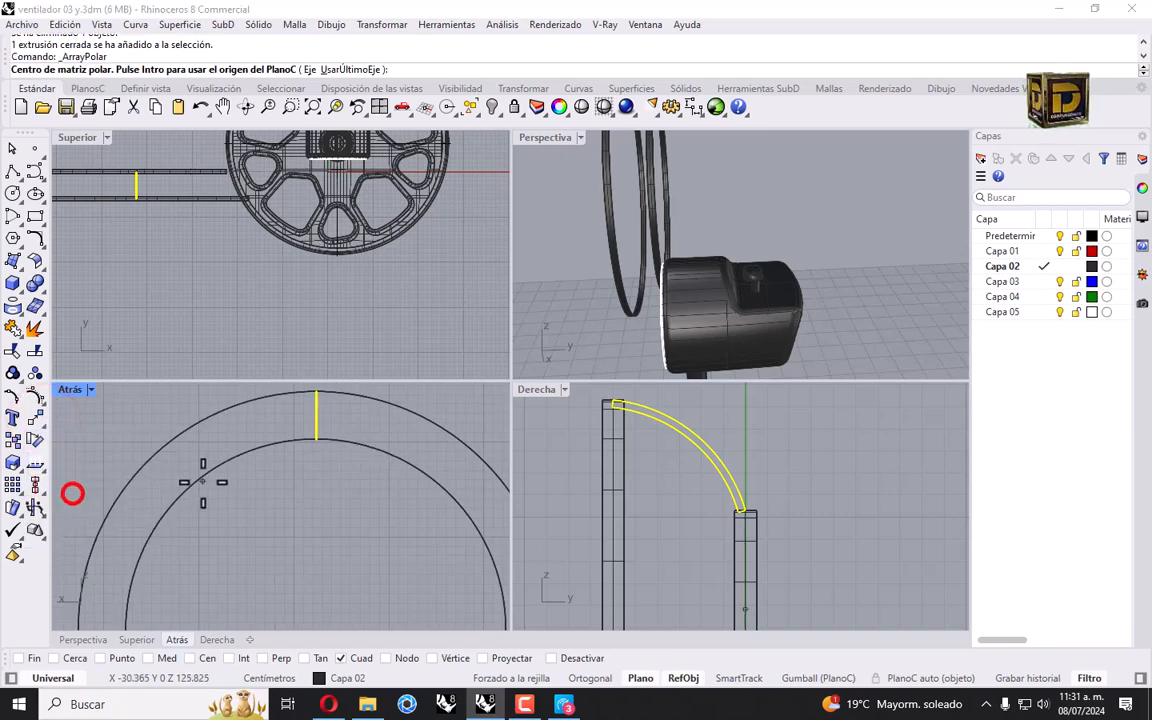
{"action": "left_click", "coordinate": [158, 544]}
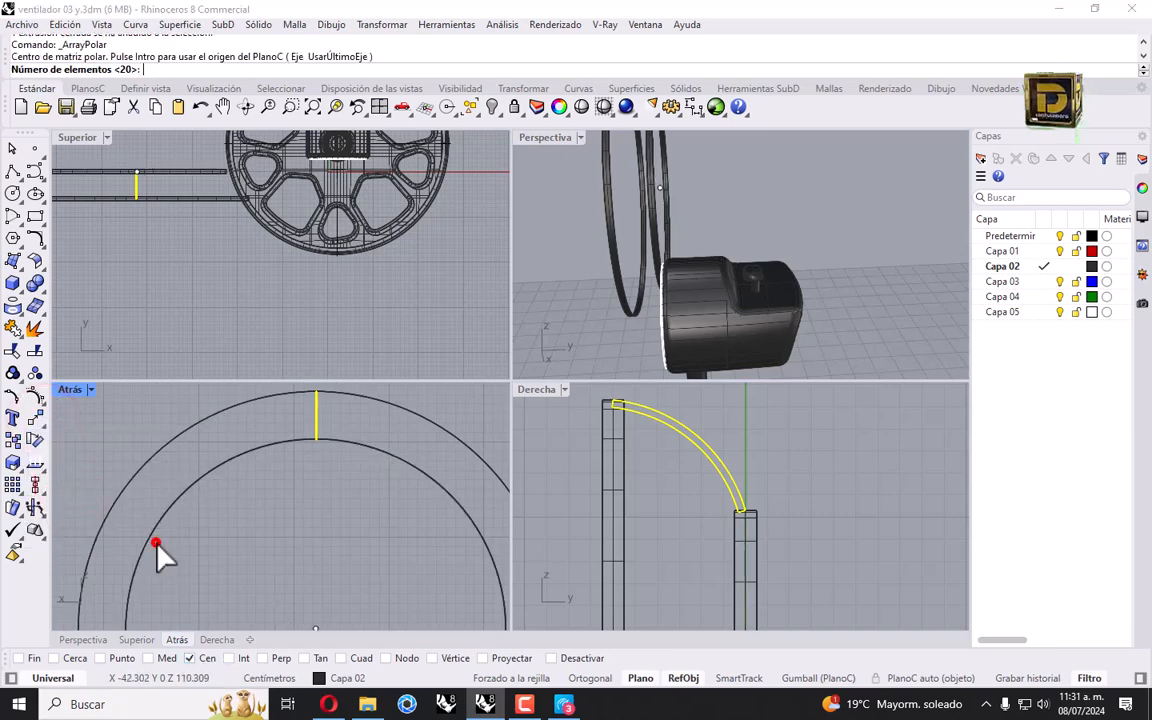
{"action": "type", "text": "70"}
{"action": "key", "text": "Return"}
{"action": "key", "text": "Return"}
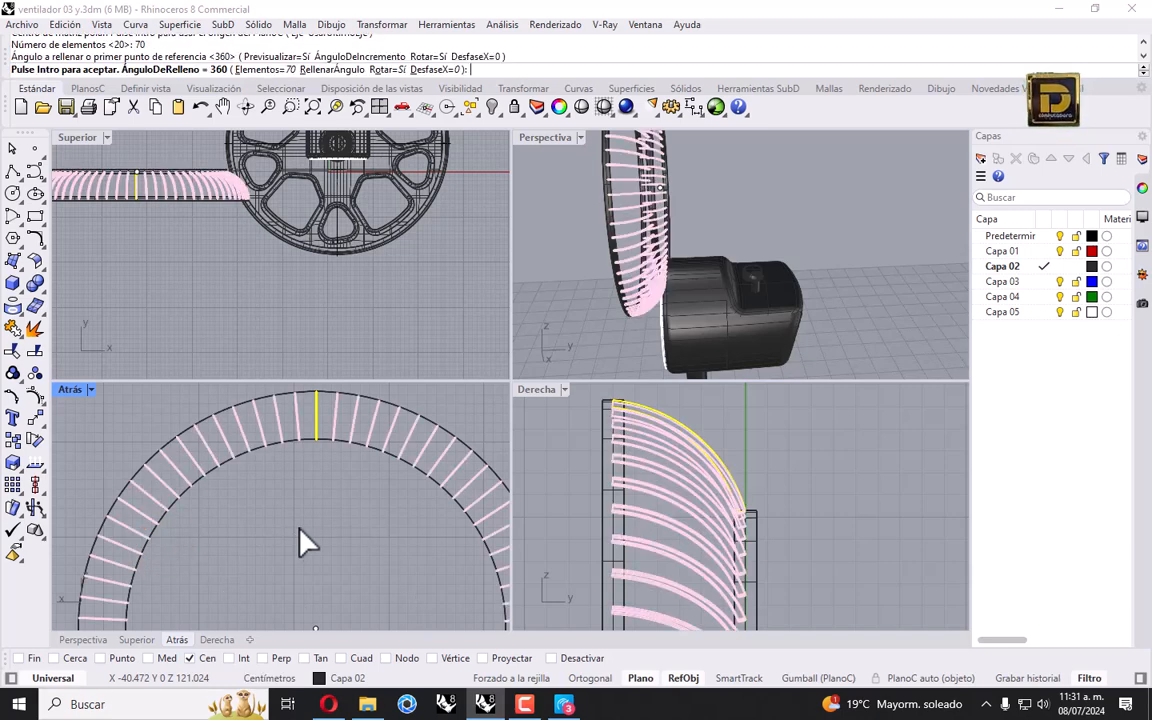
{"action": "right_click", "coordinate": [618, 264]}
Step: Select the complete grille, including both rings and all the arrayed ribs
{"action": "right_click_drag", "start_coordinate": [625, 258], "coordinate": [632, 230]}
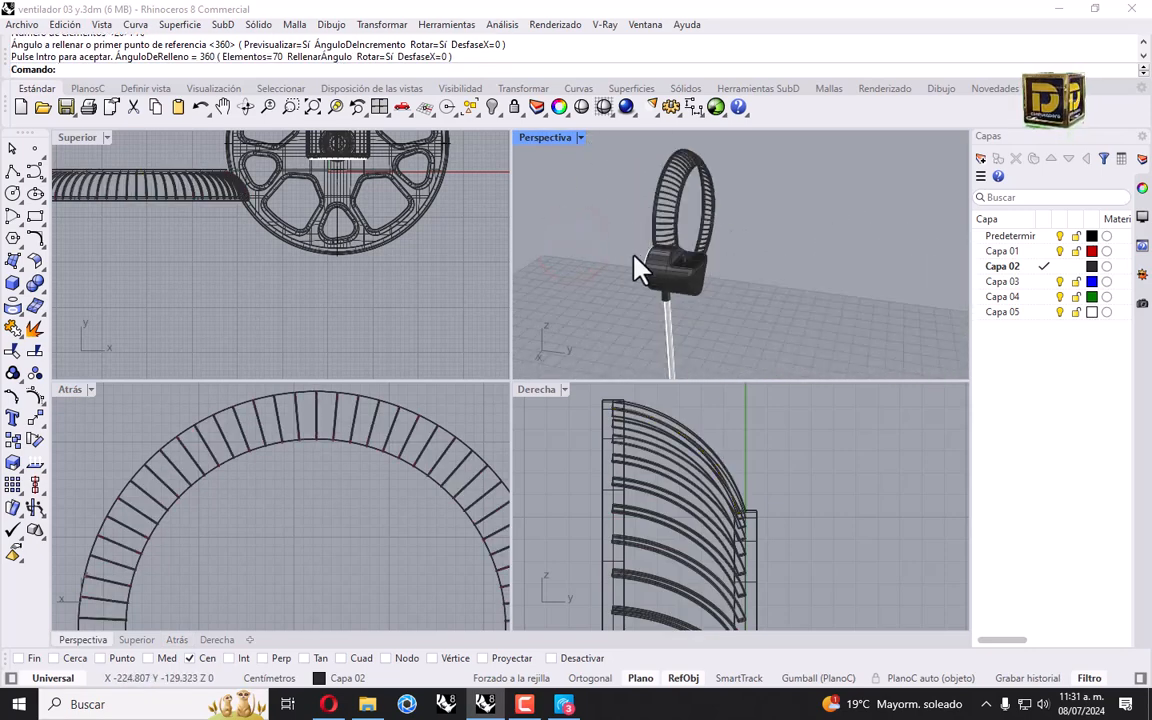
{"action": "mouse_move", "coordinate": [702, 244]}
{"action": "right_mouse_down"}
{"action": "mouse_move", "coordinate": [681, 239]}
{"action": "mouse_move", "coordinate": [758, 224]}
{"action": "mouse_move", "coordinate": [715, 224]}
{"action": "right_mouse_up"}
{"action": "scroll", "coordinate": [193, 321], "scroll_direction": "down", "scroll_amount": 6}
{"action": "scroll", "coordinate": [303, 442], "scroll_direction": "down", "scroll_amount": 8}
{"action": "left_click_drag", "start_coordinate": [262, 411], "coordinate": [355, 510]}
{"action": "left_click", "coordinate": [33, 418]}
{"action": "scroll", "coordinate": [334, 476], "scroll_direction": "up", "scroll_amount": 5}
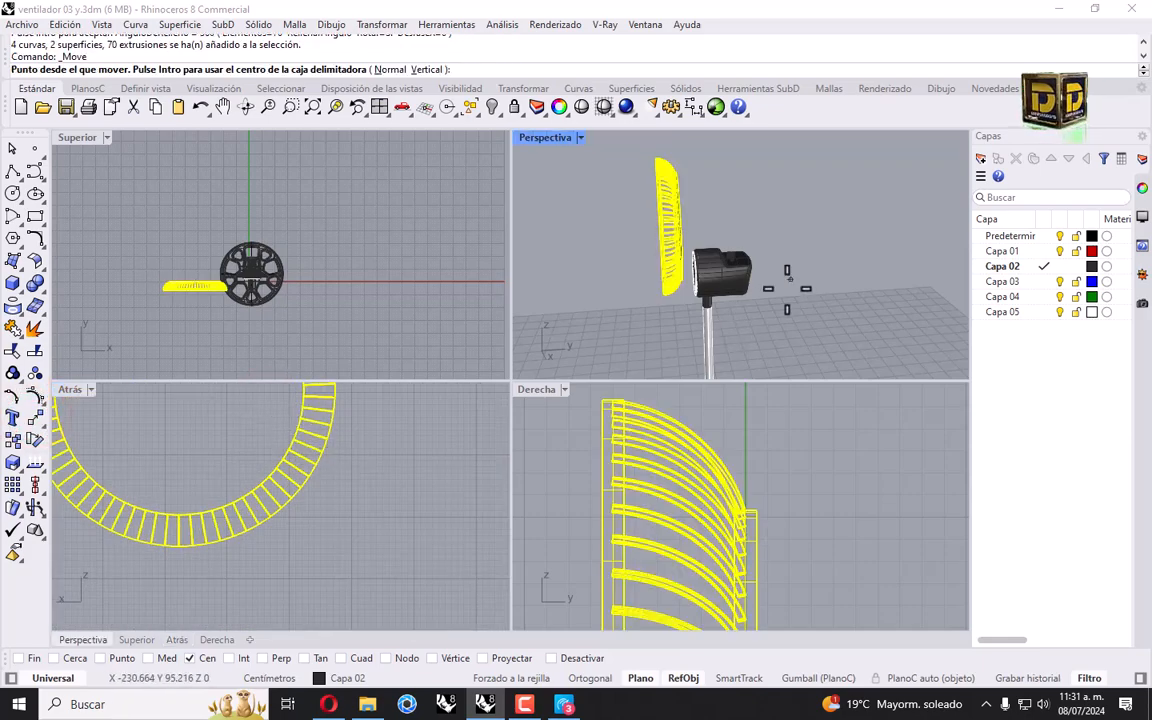
{"action": "scroll", "coordinate": [694, 218], "scroll_direction": "up", "scroll_amount": 5}
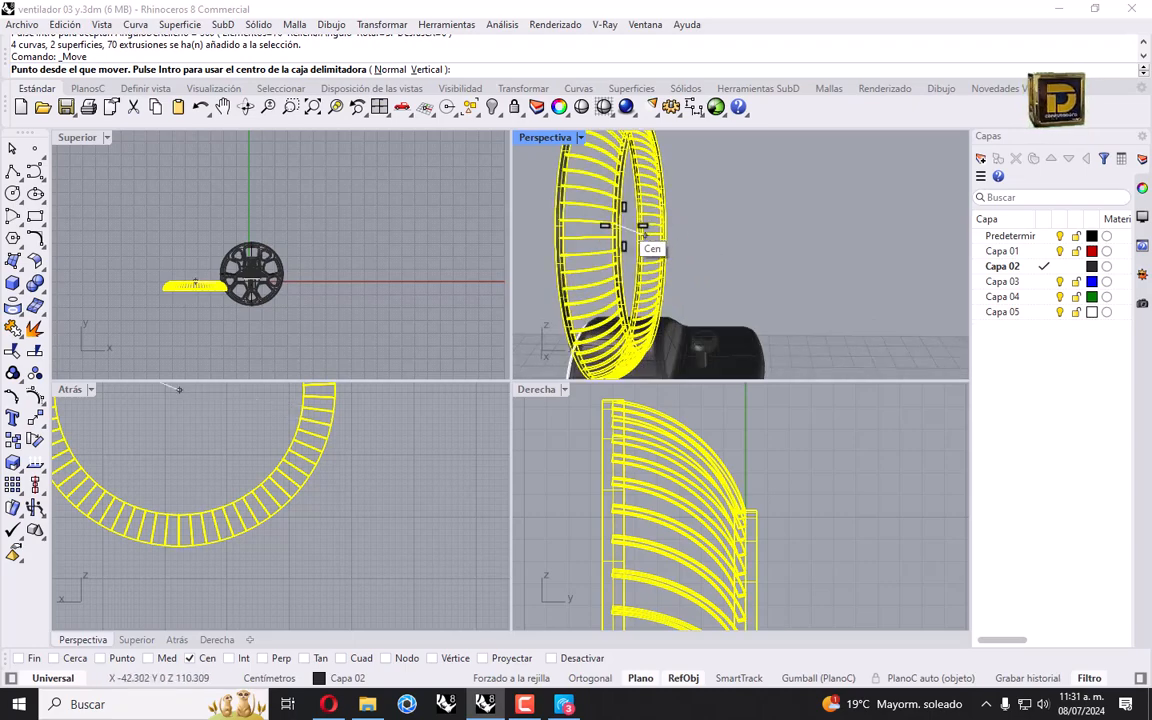
{"action": "left_click", "coordinate": [641, 229]}
{"action": "scroll", "coordinate": [641, 229], "scroll_direction": "down", "scroll_amount": 5}
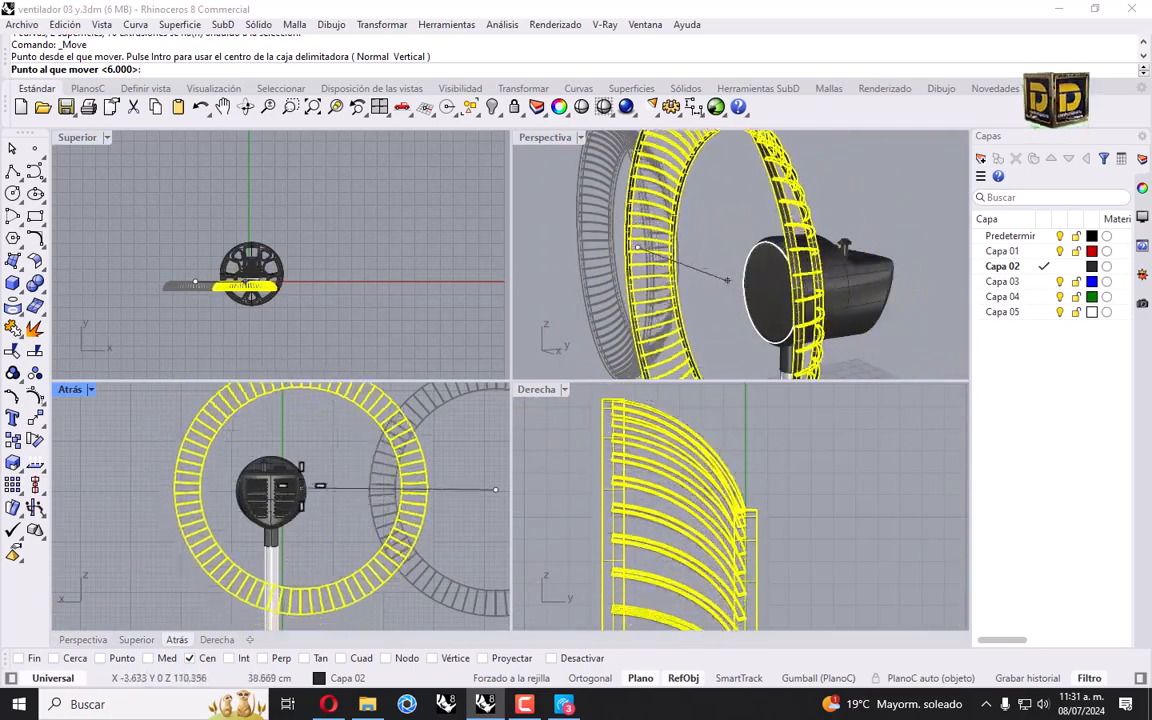
{"action": "key", "text": "Escape"}
Step: Add the circle on the motor housing's front face to the selected grille and isolate them from the rest of the model
{"action": "scroll", "coordinate": [775, 280], "scroll_direction": "up", "scroll_amount": 5}
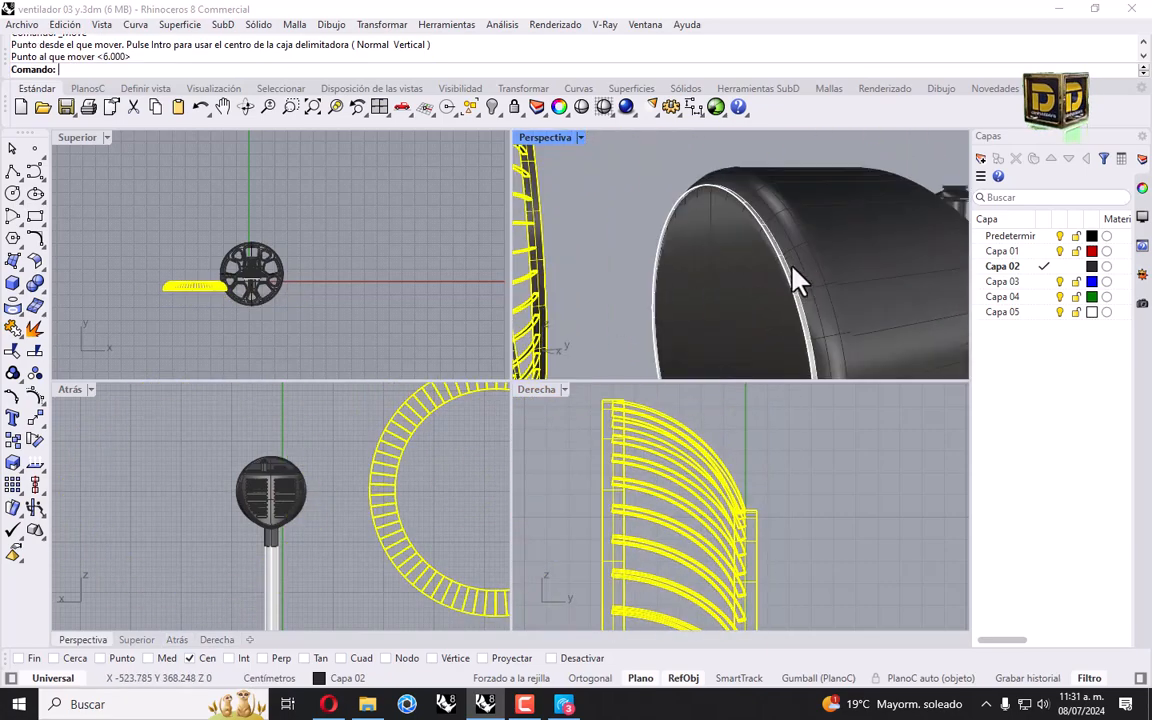
{"action": "left_click", "coordinate": [782, 258]}
{"action": "left_click", "coordinate": [829, 302]}
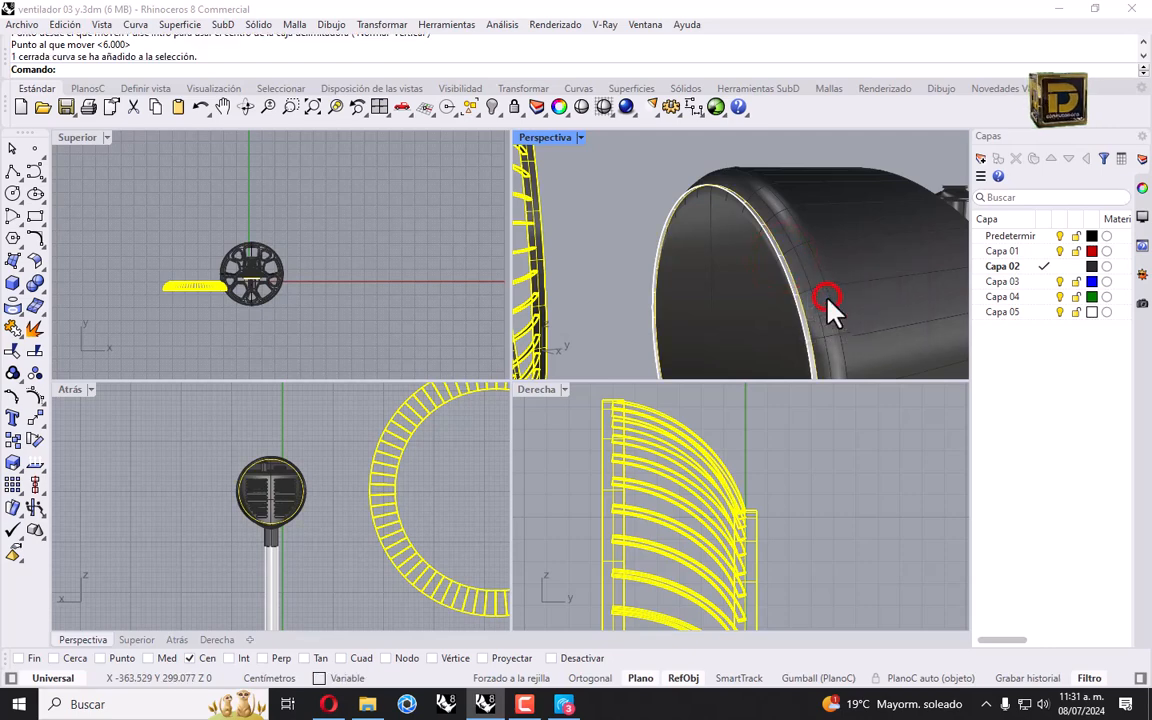
{"action": "left_click", "coordinate": [493, 107]}
{"action": "left_click", "coordinate": [556, 137]}
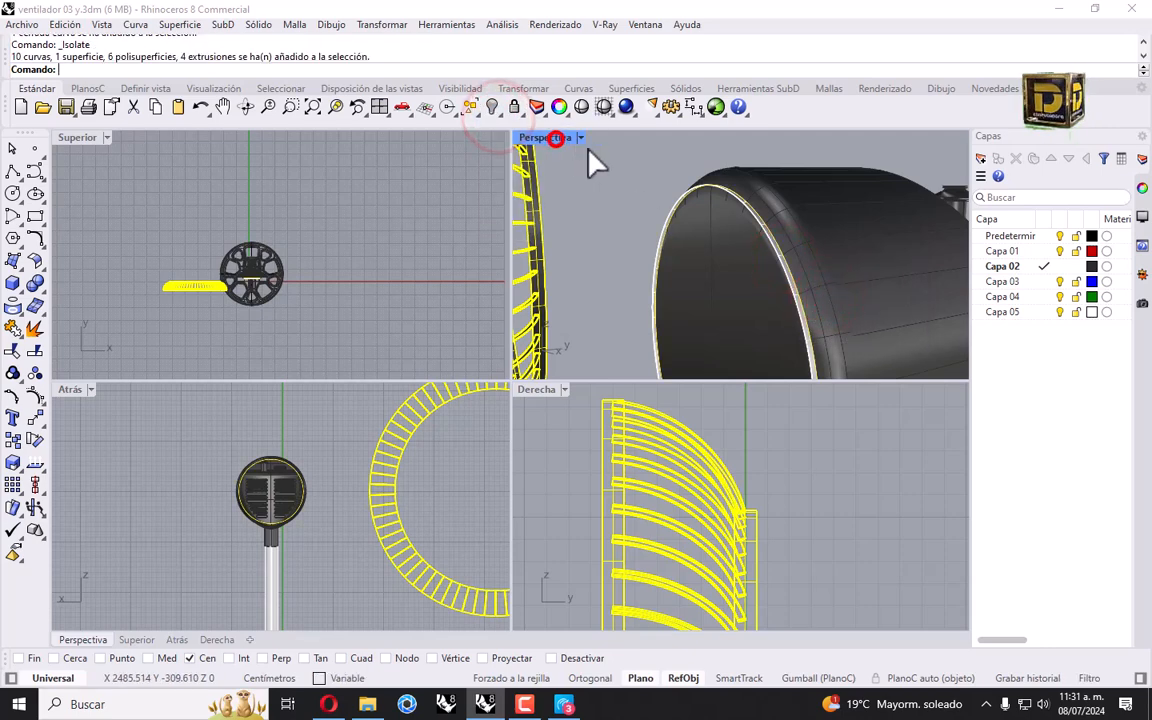
Step: Move the whole grille in the back view from its ring centre to the centre of the isolated circle
{"action": "scroll", "coordinate": [740, 190], "scroll_direction": "down", "scroll_amount": 5}
{"action": "left_click", "coordinate": [715, 163]}
{"action": "left_click_drag", "start_coordinate": [617, 154], "coordinate": [727, 331]}
{"action": "left_click", "coordinate": [38, 418]}
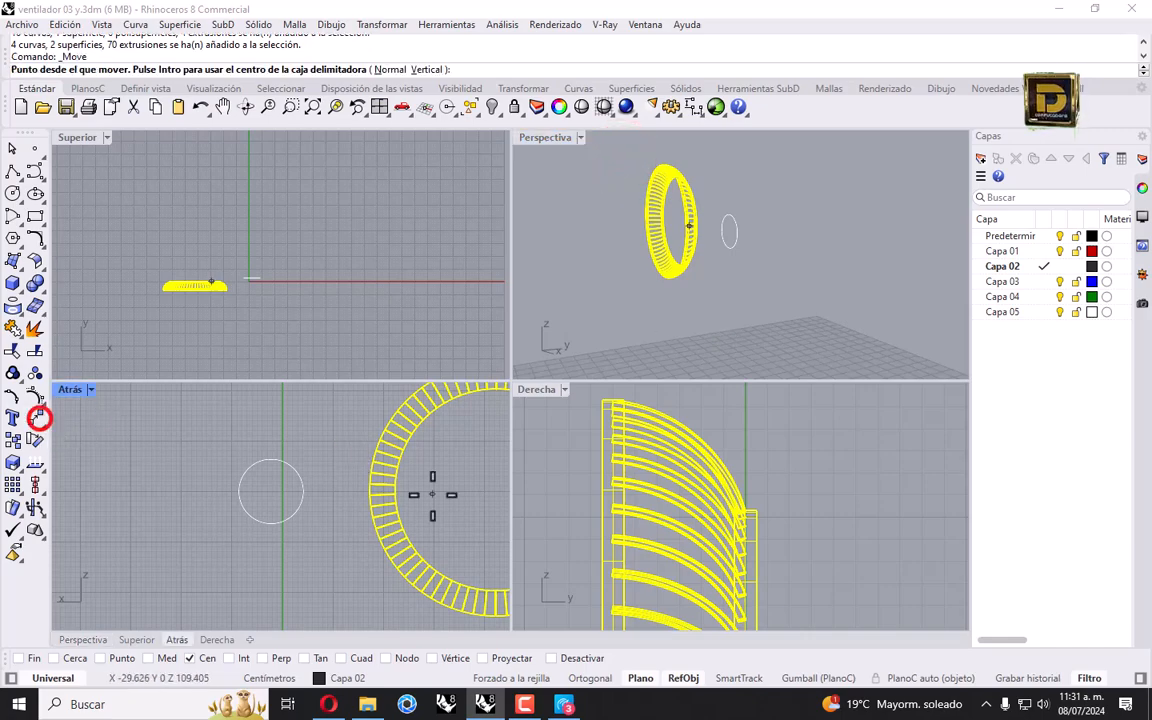
{"action": "left_click", "coordinate": [400, 500]}
{"action": "scroll", "coordinate": [285, 496], "scroll_direction": "up", "scroll_amount": 4}
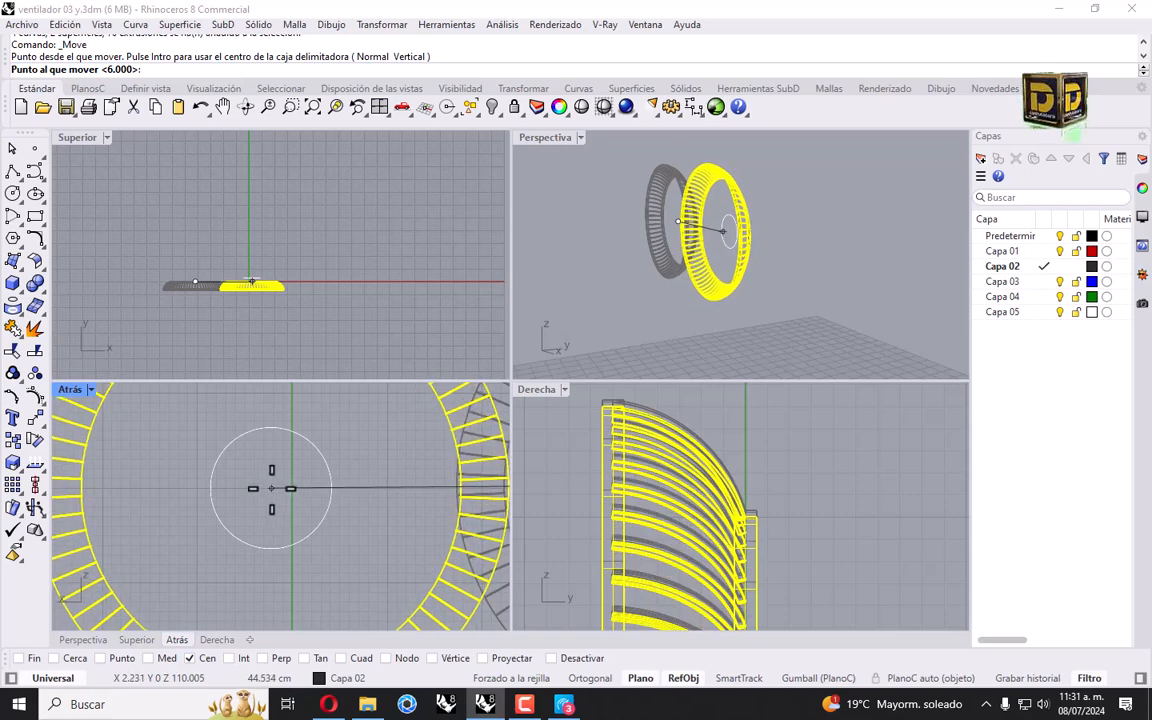
{"action": "scroll", "coordinate": [356, 495], "scroll_direction": "down", "scroll_amount": 4}
{"action": "left_click", "coordinate": [360, 487]}
Step: Inspect the moved grille and its alignment with the circle from several angles in the perspective view
{"action": "left_click", "coordinate": [660, 313]}
{"action": "right_click_drag", "start_coordinate": [661, 316], "coordinate": [681, 249]}
{"action": "scroll", "coordinate": [690, 465], "scroll_direction": "down", "scroll_amount": 3}
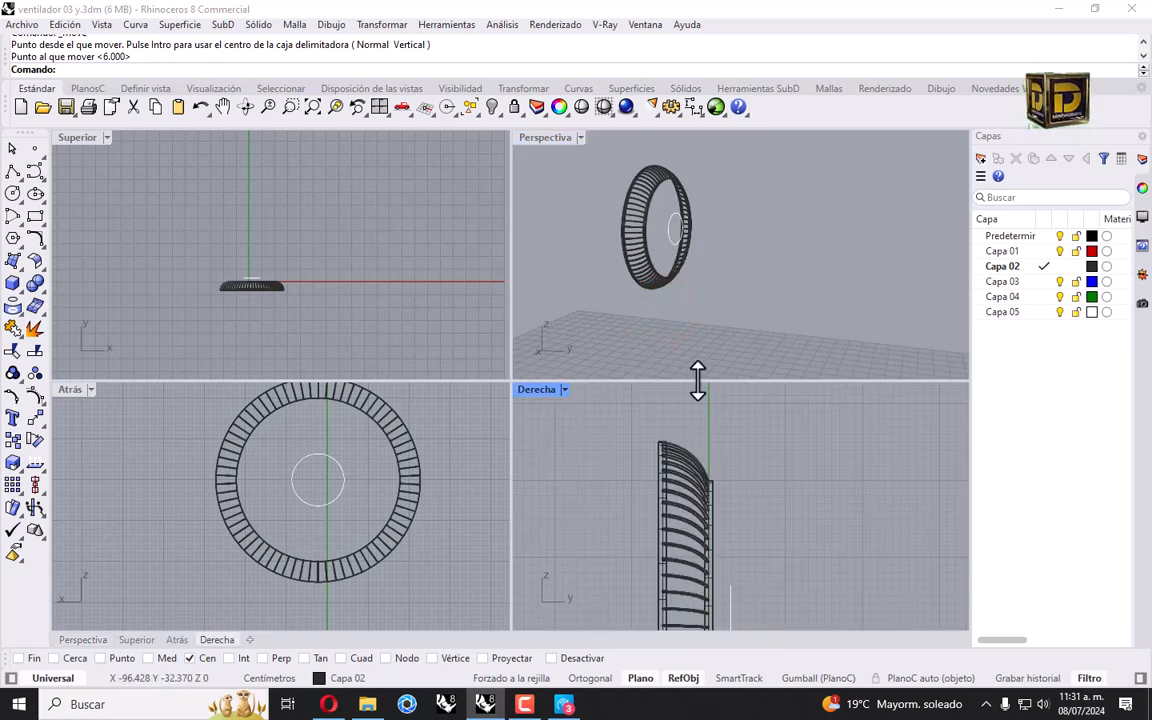
{"action": "double_click", "coordinate": [550, 137]}
{"action": "right_click_drag", "start_coordinate": [548, 190], "coordinate": [486, 333]}
{"action": "left_click", "coordinate": [372, 295]}
{"action": "left_click", "coordinate": [507, 278]}
{"action": "right_click_drag", "start_coordinate": [507, 280], "coordinate": [463, 321]}
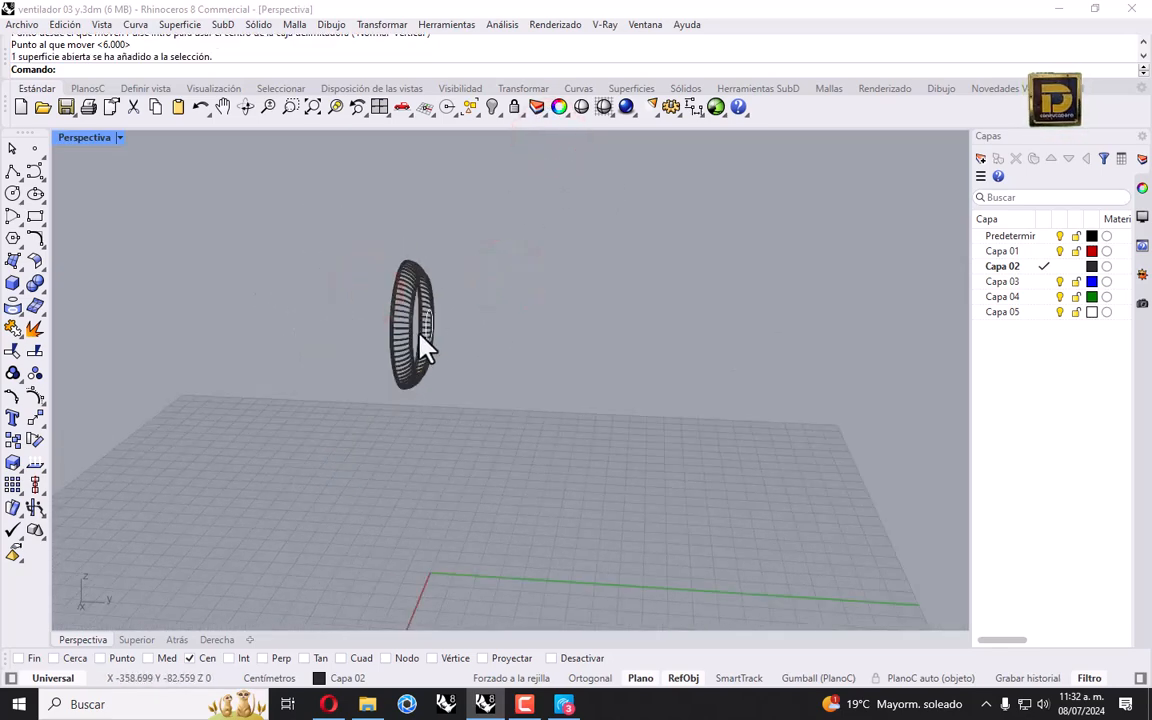
{"action": "right_click_drag", "start_coordinate": [502, 548], "coordinate": [446, 487]}
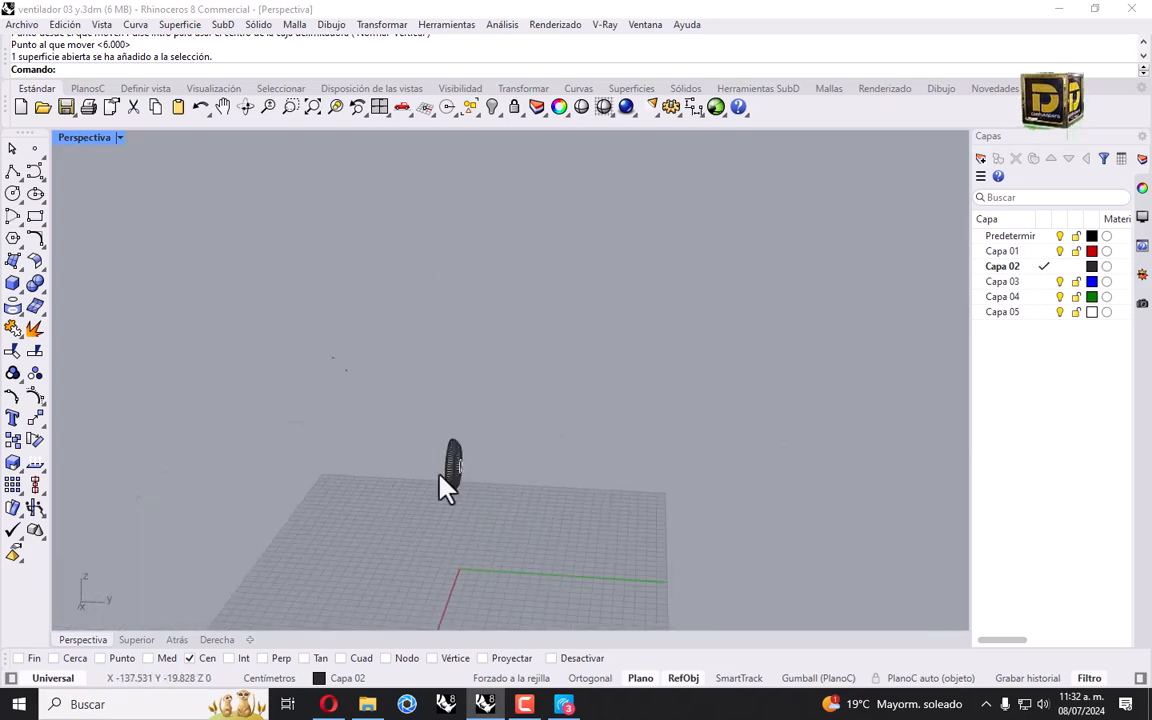
Step: Measure the horizontal gap between the motor housing circle and the grille's nearest ring in the right view with a temporary dimension
{"action": "double_click", "coordinate": [92, 143]}
{"action": "left_click", "coordinate": [724, 538]}
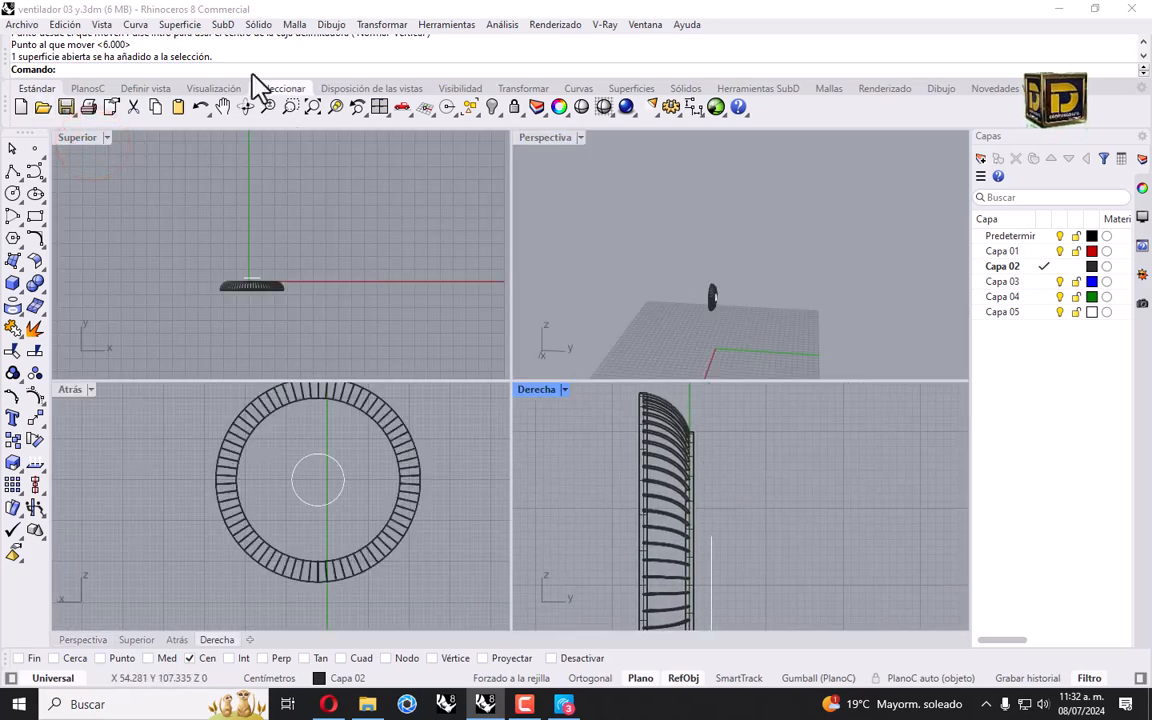
{"action": "left_click", "coordinate": [292, 26]}
{"action": "left_click", "coordinate": [362, 44]}
{"action": "right_click_drag", "start_coordinate": [730, 410], "coordinate": [681, 483]}
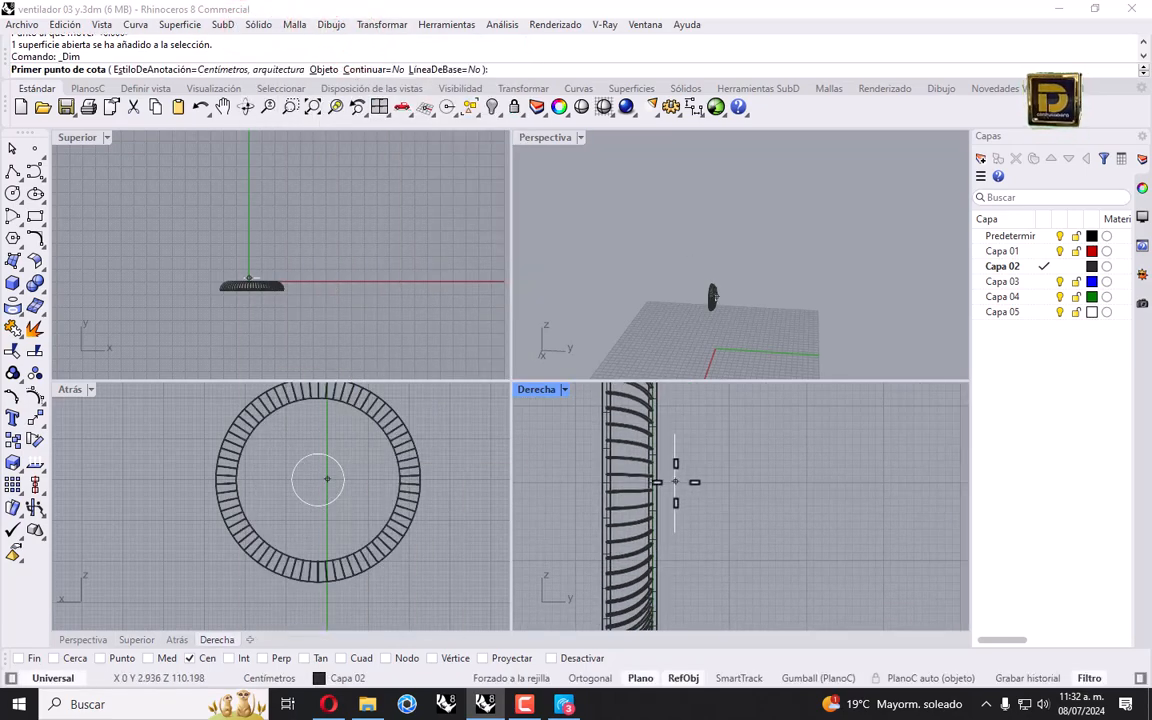
{"action": "left_click", "coordinate": [675, 481]}
{"action": "scroll", "coordinate": [675, 481], "scroll_direction": "up", "scroll_amount": 3}
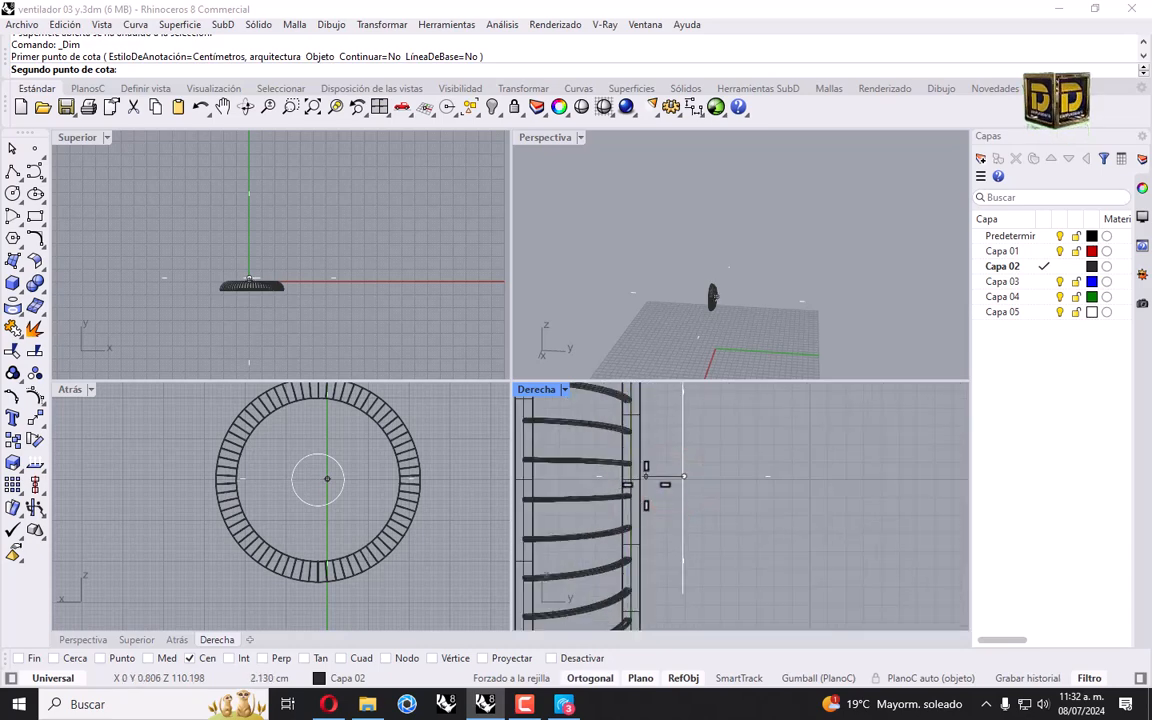
{"action": "left_click", "coordinate": [580, 658]}
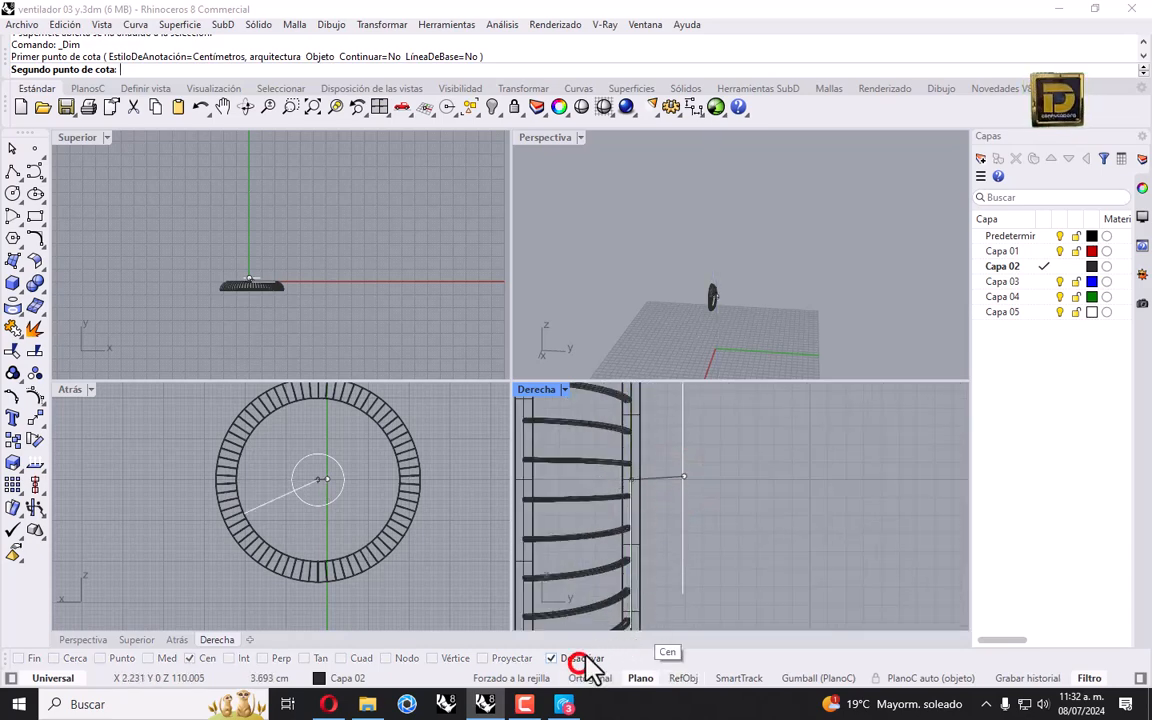
{"action": "left_click", "coordinate": [643, 488]}
{"action": "scroll", "coordinate": [650, 490], "scroll_direction": "down", "scroll_amount": 3}
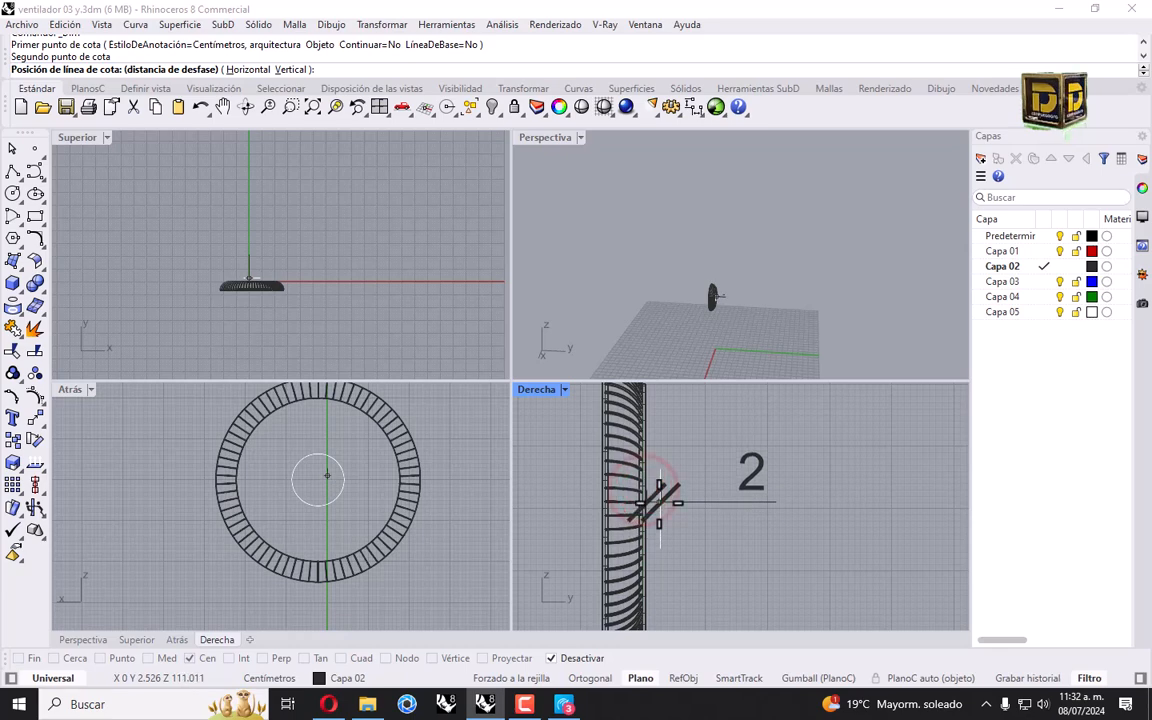
{"action": "key", "text": "Escape"}
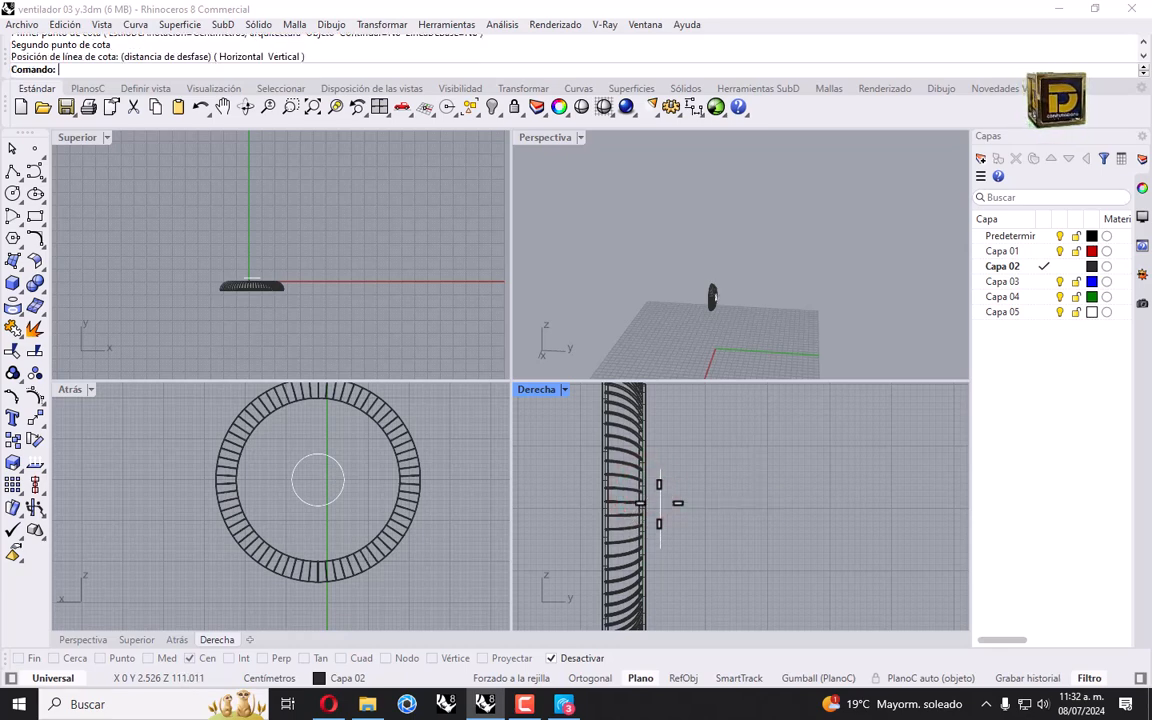
Step: Duplicate the circular edge of the grille ring nearest the motor and isolate it together with the housing circle
{"action": "scroll", "coordinate": [715, 325], "scroll_direction": "up", "scroll_amount": 6}
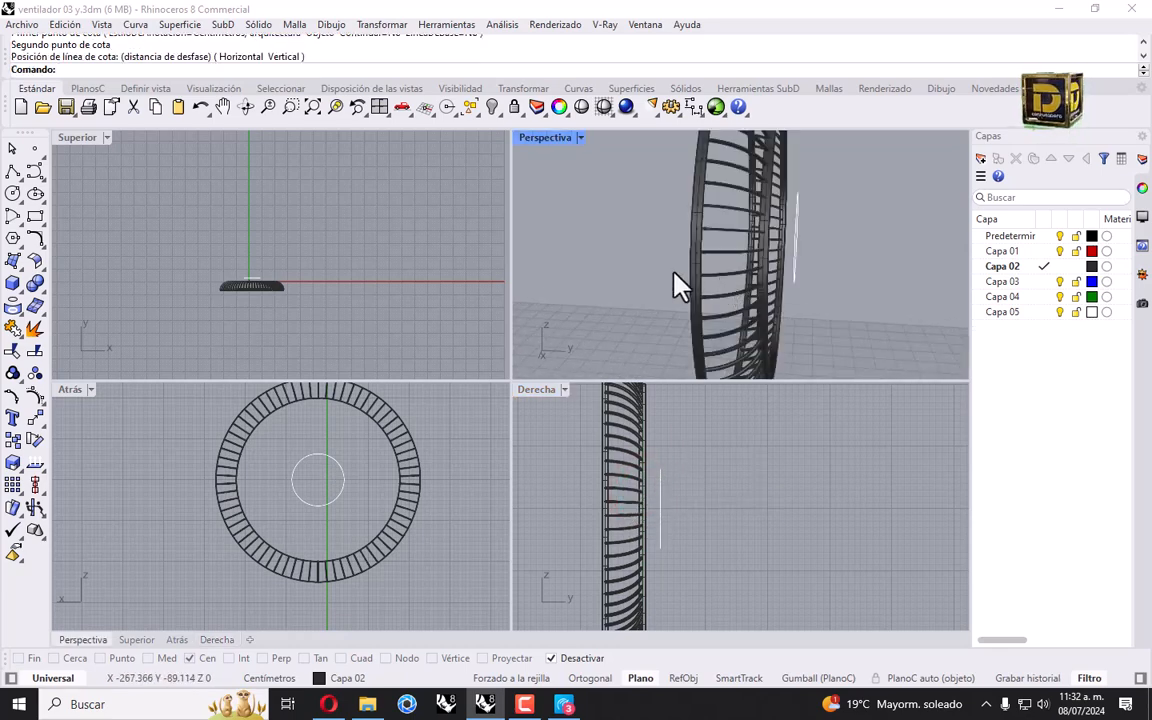
{"action": "double_click", "coordinate": [548, 138]}
{"action": "right_click_drag", "start_coordinate": [545, 213], "coordinate": [579, 265]}
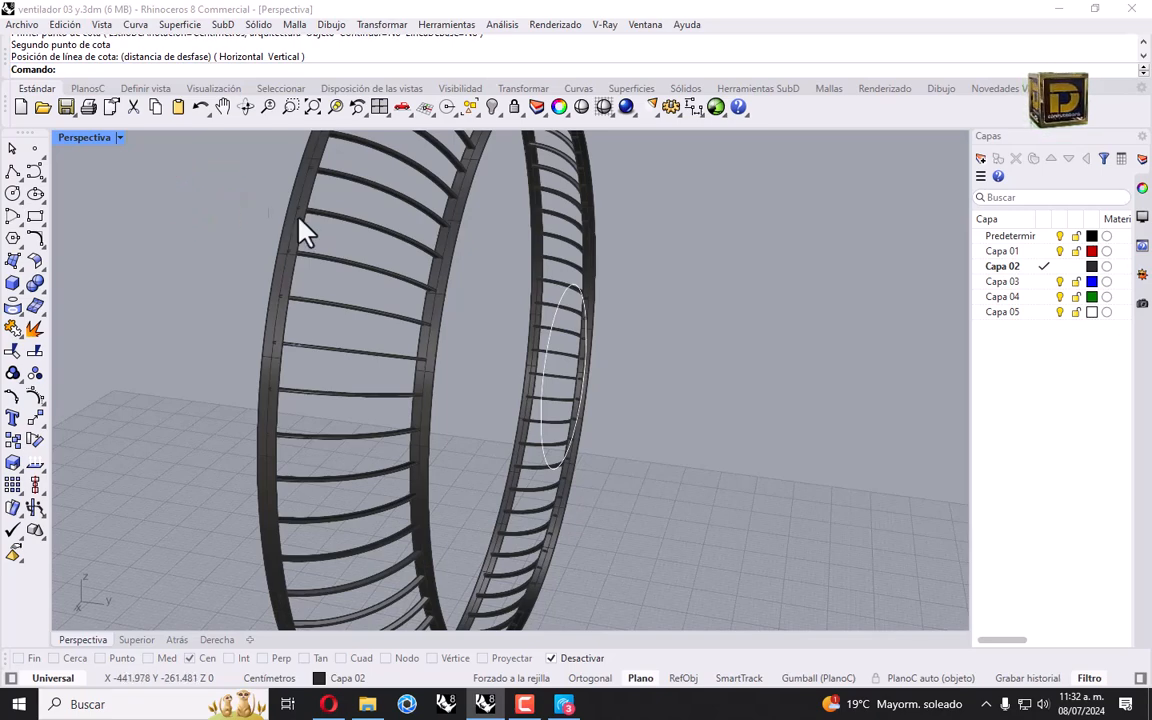
{"action": "left_click", "coordinate": [14, 308]}
{"action": "left_click", "coordinate": [57, 337]}
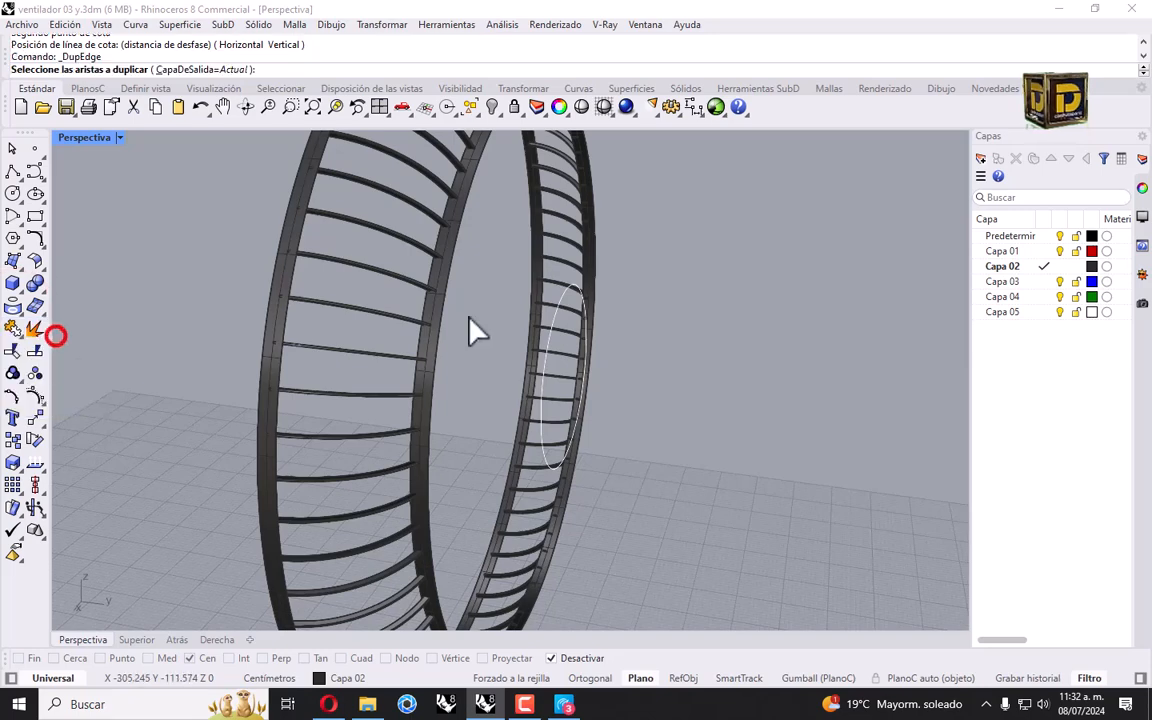
{"action": "left_click", "coordinate": [447, 308]}
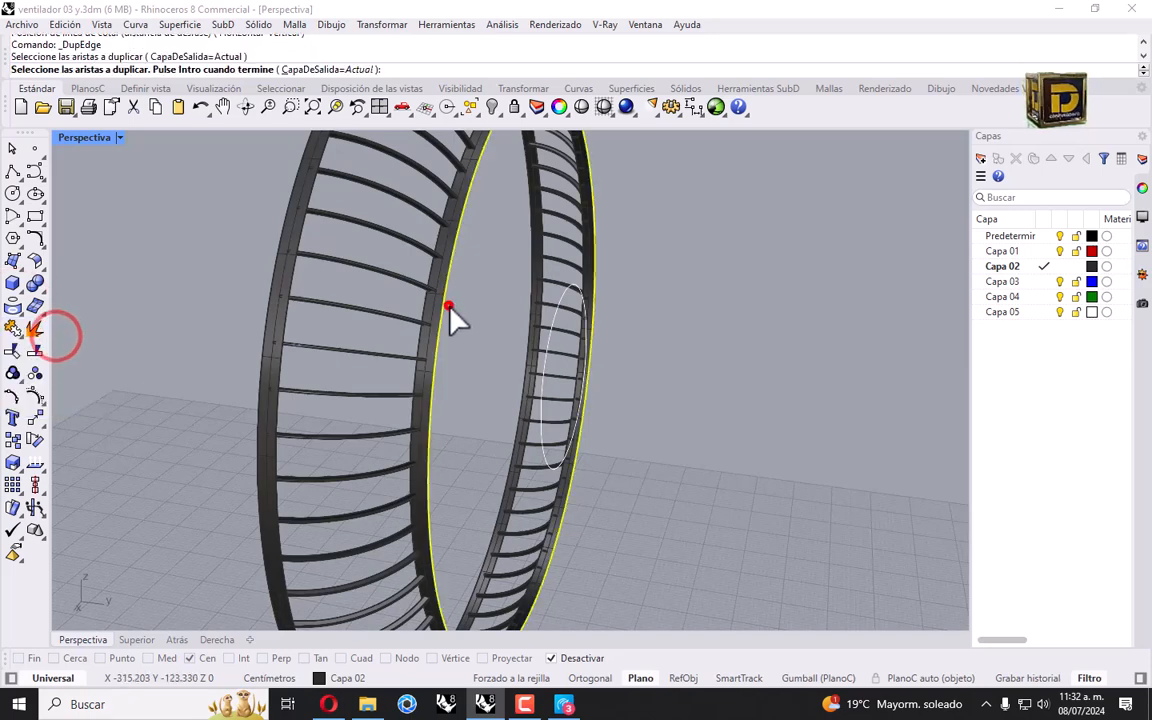
{"action": "left_click", "coordinate": [552, 346]}
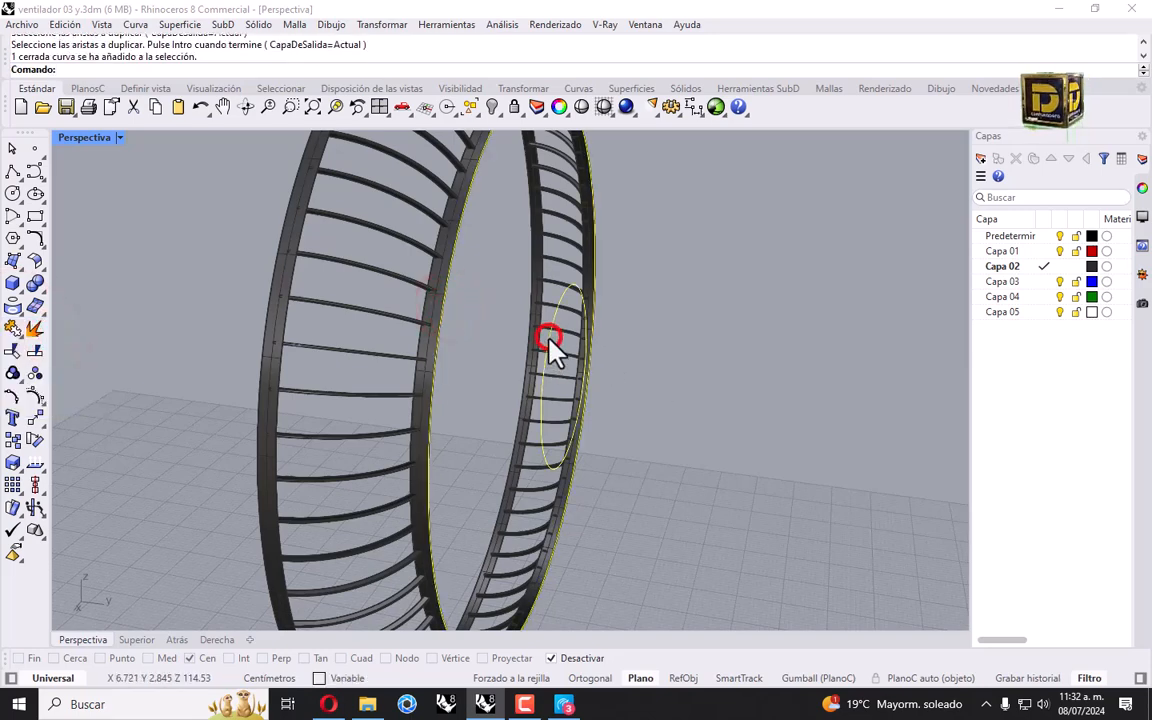
{"action": "left_click", "coordinate": [497, 110]}
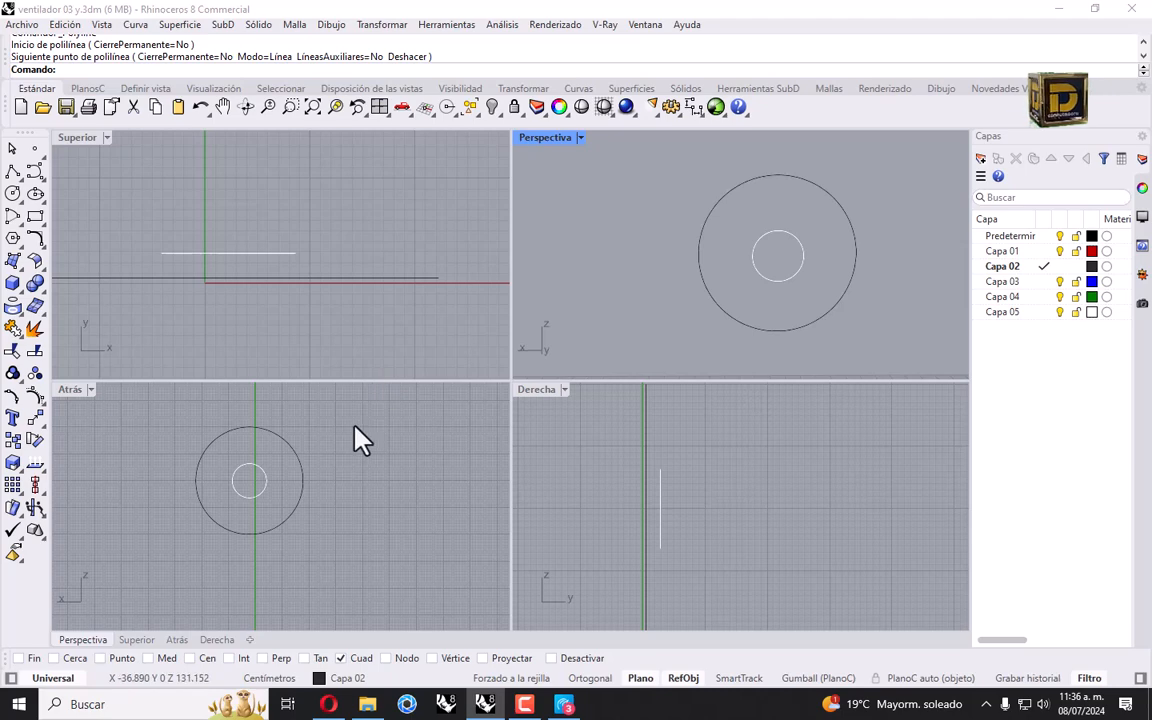
Step: Draw a vertical line in the back view between the lower and upper quadrants of the outer circle
{"action": "left_click", "coordinate": [12, 170]}
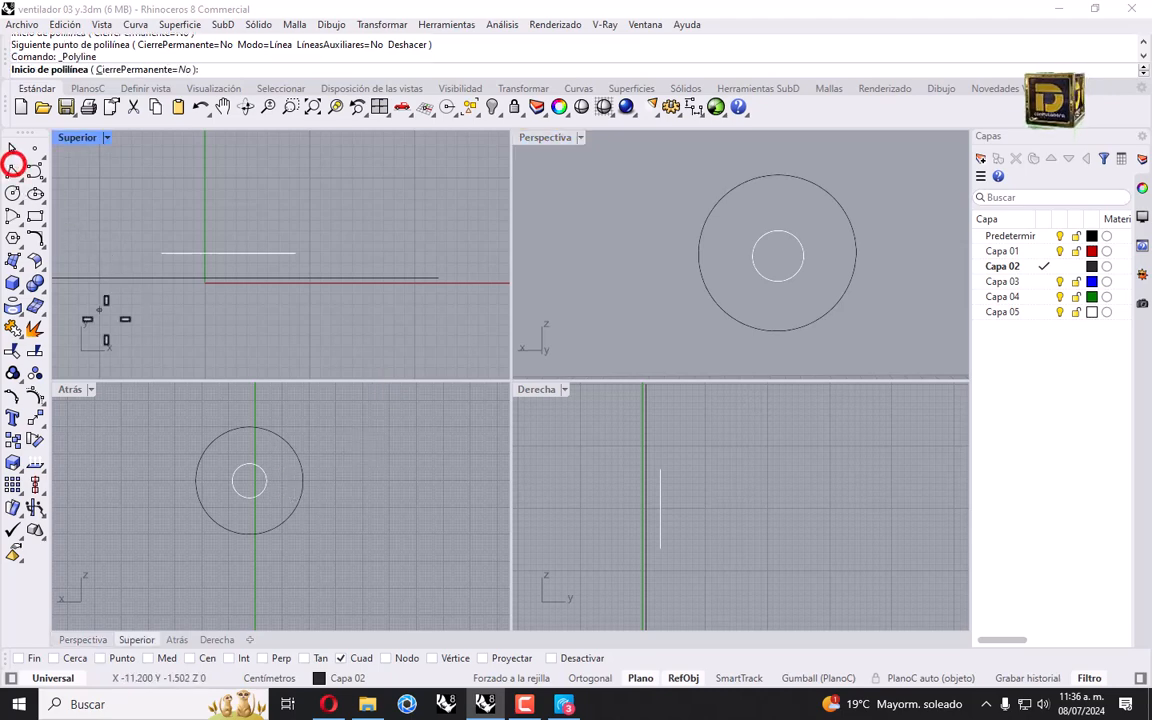
{"action": "left_click", "coordinate": [250, 533]}
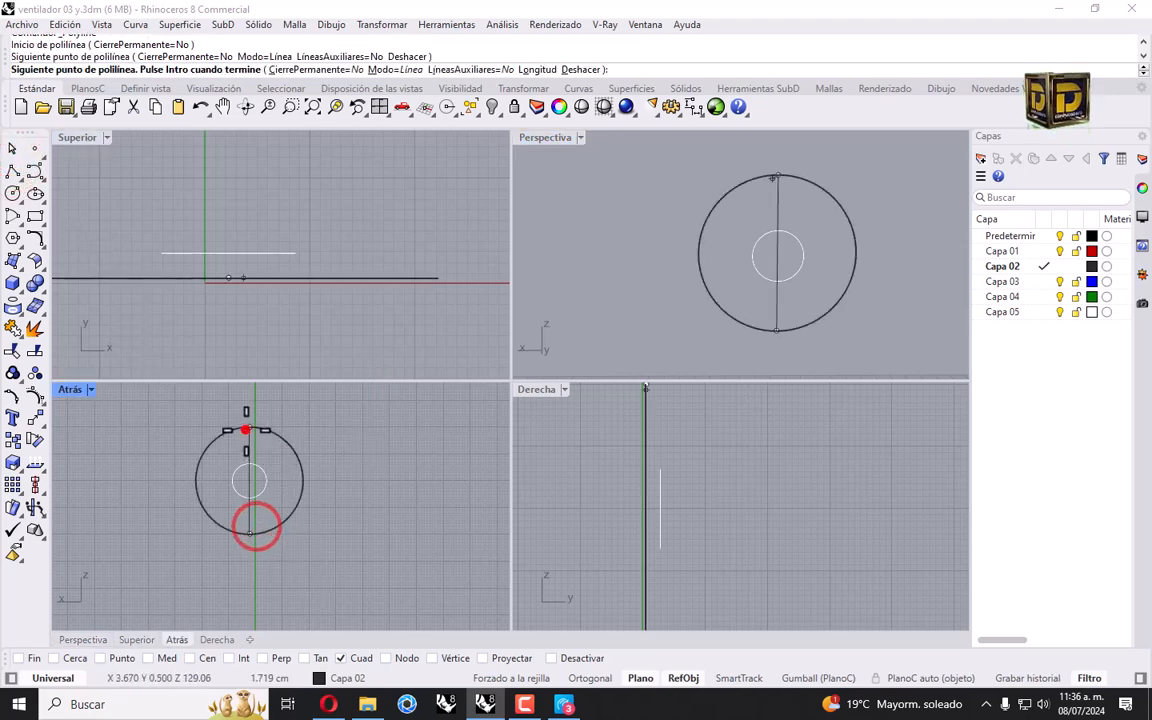
{"action": "left_click", "coordinate": [250, 427]}
{"action": "key", "text": "Return"}
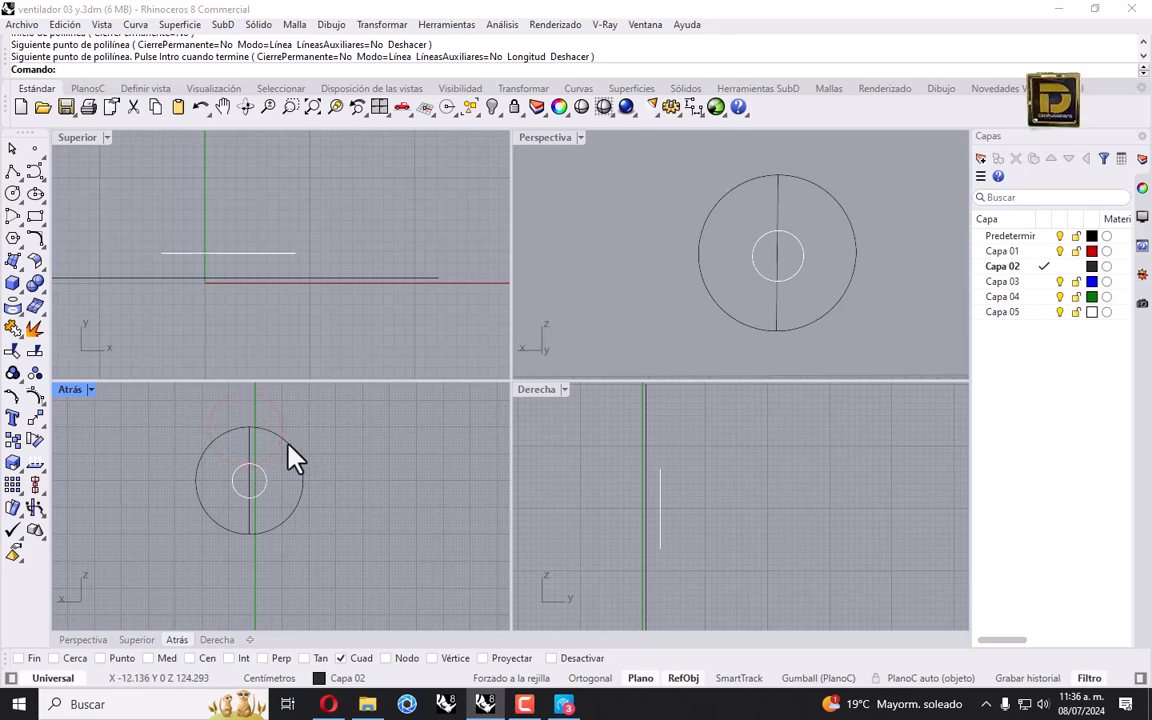
Step: Delete the outer circle and the inner housing circle, keeping the vertical line
{"action": "left_click", "coordinate": [289, 449]}
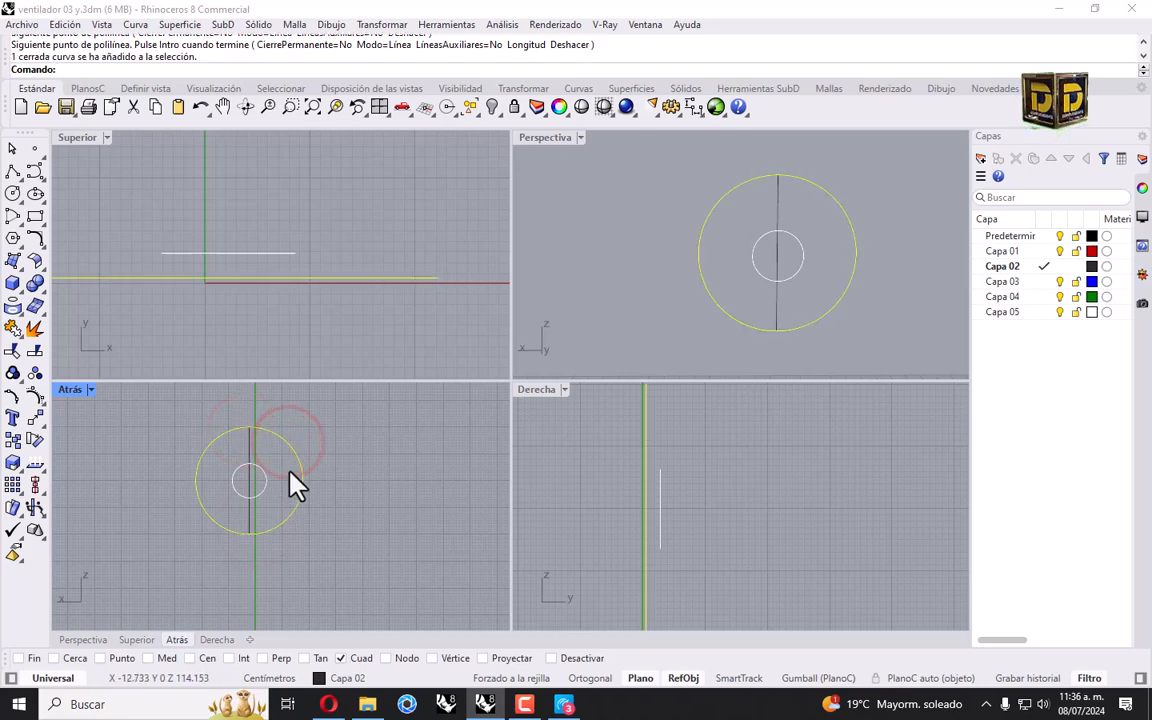
{"action": "key", "text": "Delete"}
{"action": "left_click", "coordinate": [266, 483]}
{"action": "key", "text": "Delete"}
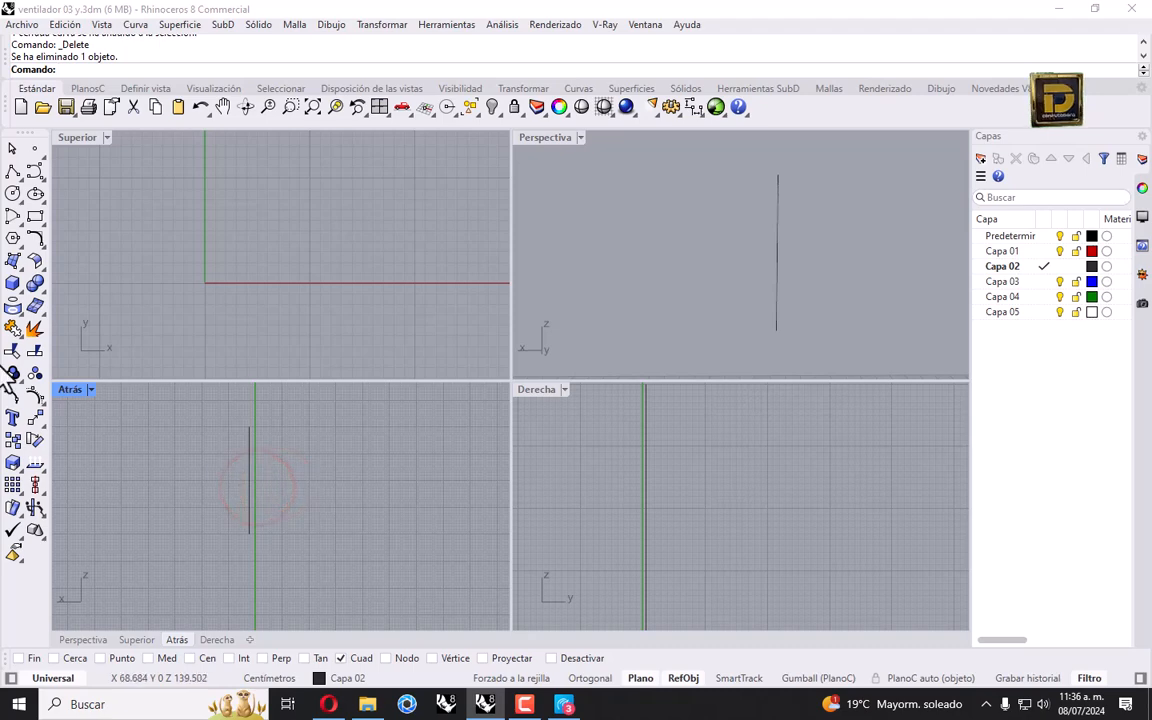
Step: Draw a circle 40 cm in diameter centred on the midpoint of the vertical line in the back view
{"action": "left_click", "coordinate": [12, 192]}
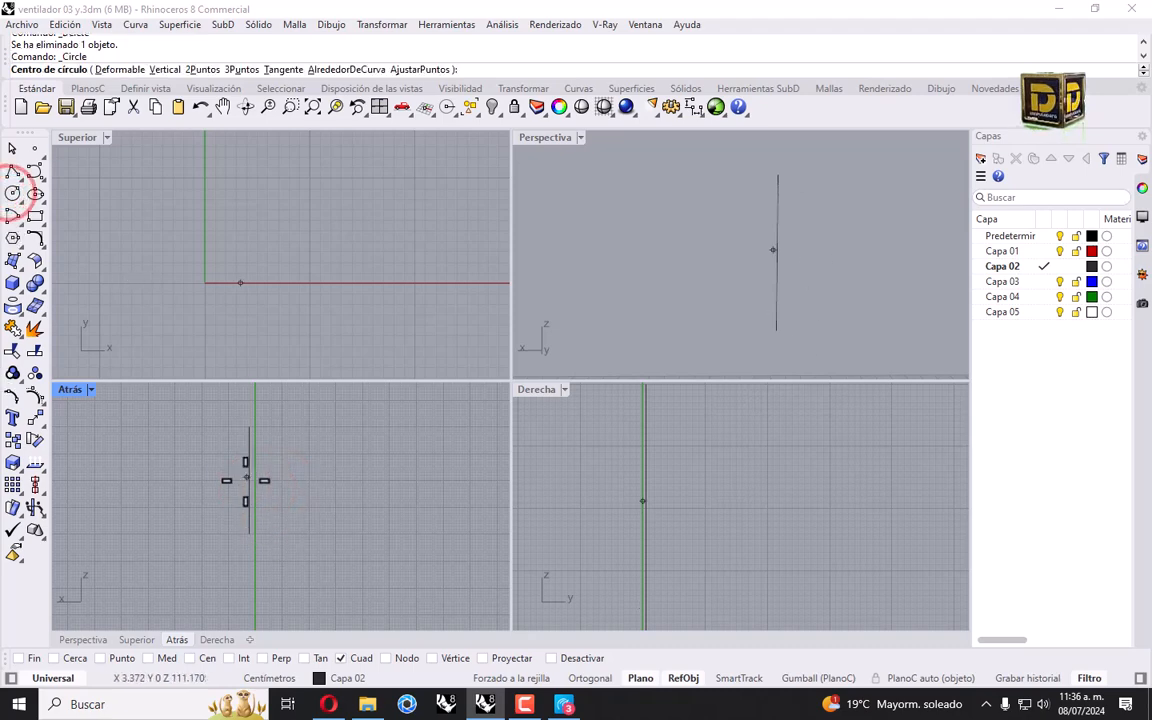
{"action": "left_click", "coordinate": [170, 658]}
{"action": "left_click", "coordinate": [250, 480]}
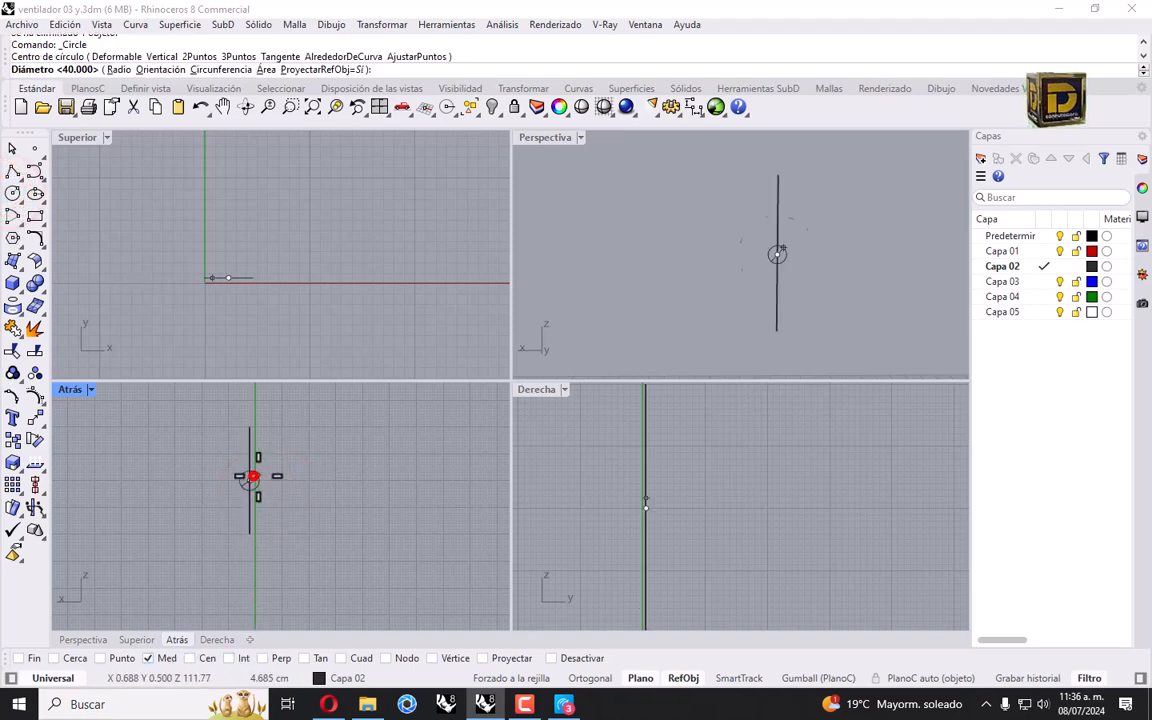
{"action": "type", "text": "50"}
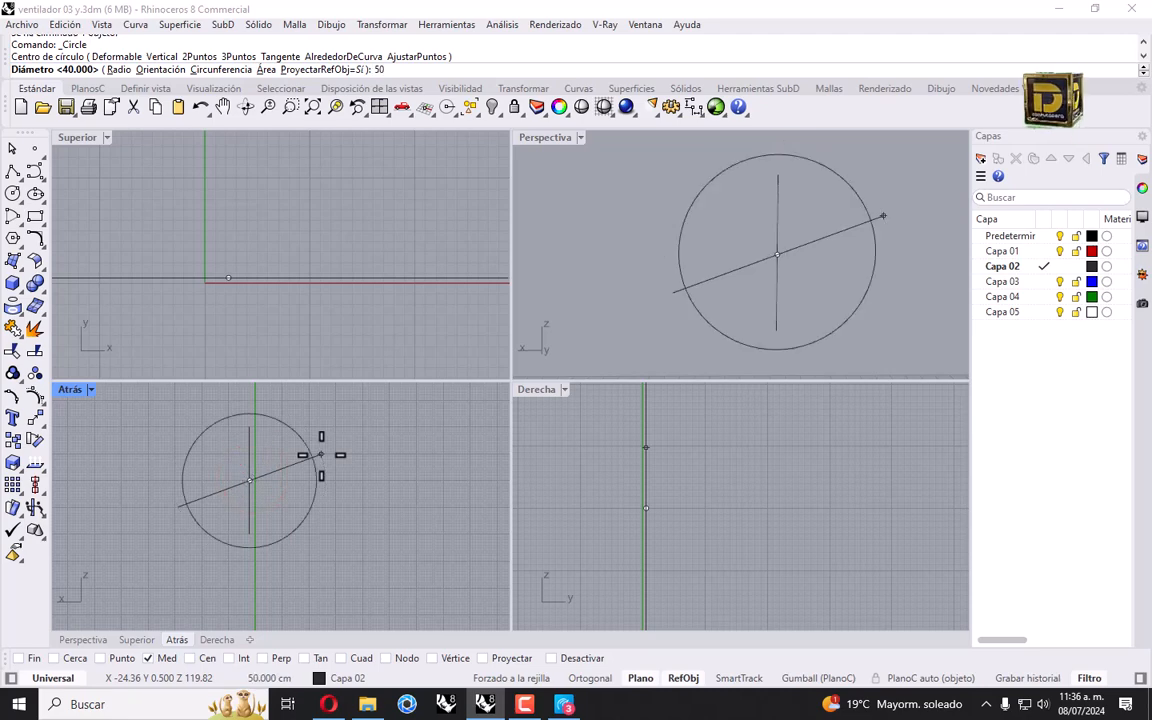
{"action": "key", "text": "BackSpace"}
{"action": "key", "text": "BackSpace"}
{"action": "type", "text": "40"}
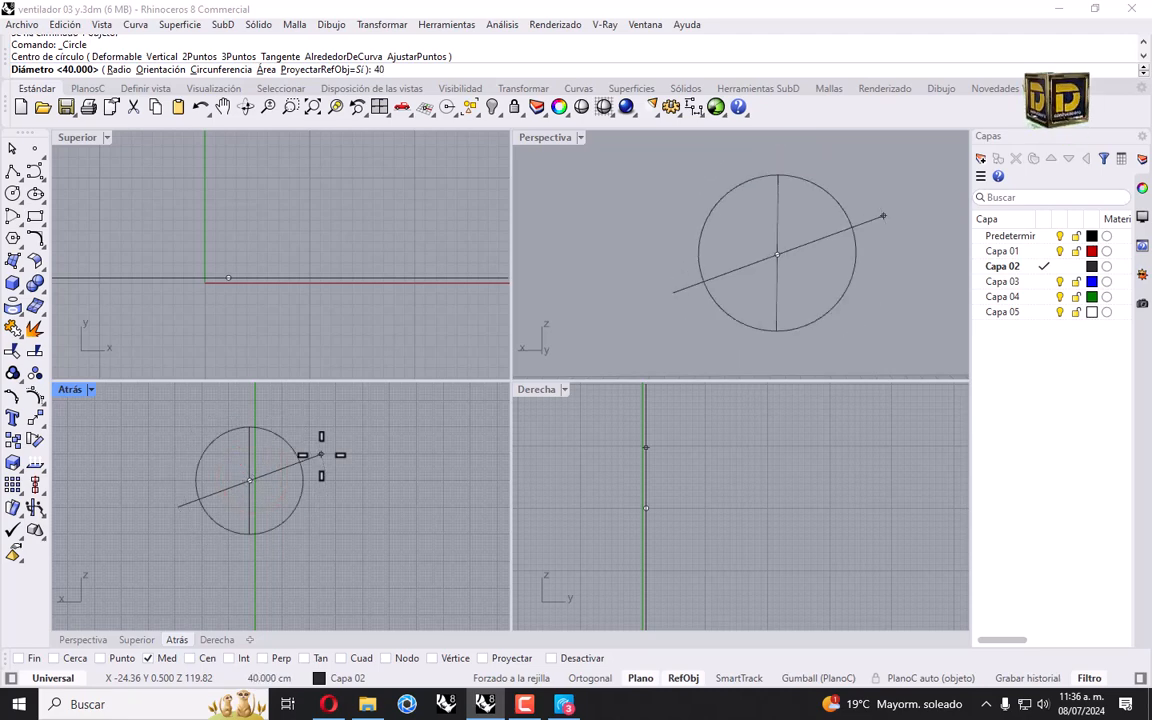
{"action": "key", "text": "Return"}
Step: Draw a concentric circle 14 cm in diameter at the centre of the 40 cm circle
{"action": "key", "text": "Return"}
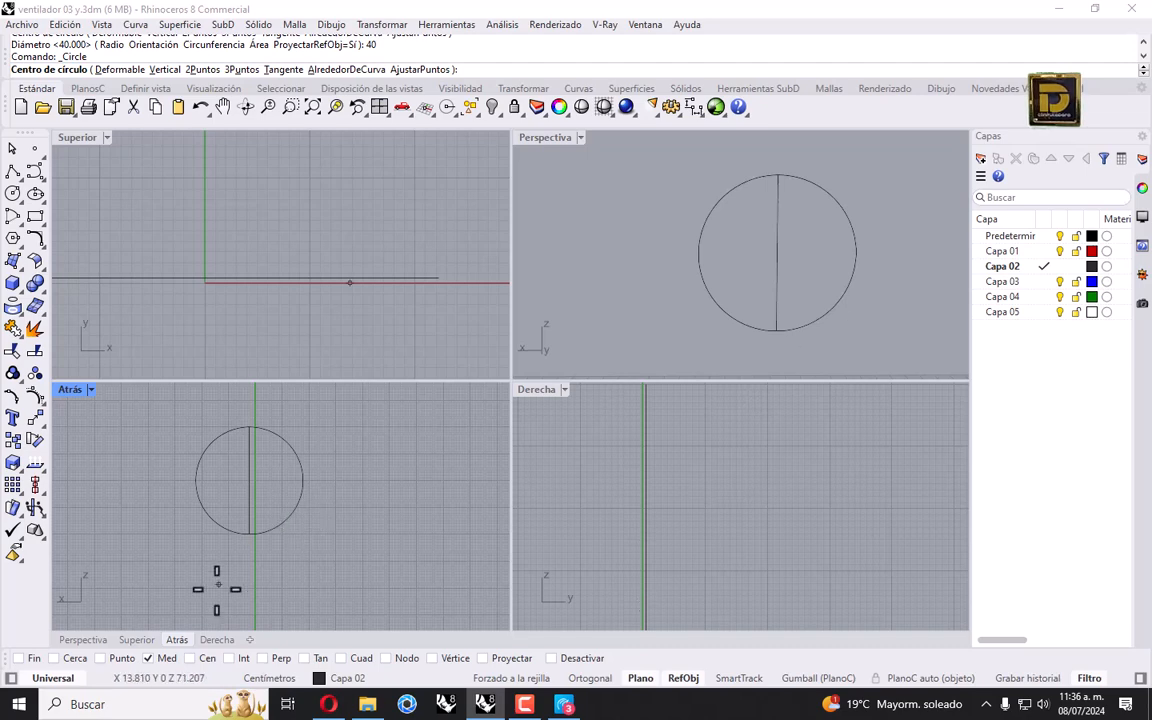
{"action": "right_click", "coordinate": [205, 659]}
{"action": "left_click", "coordinate": [284, 526]}
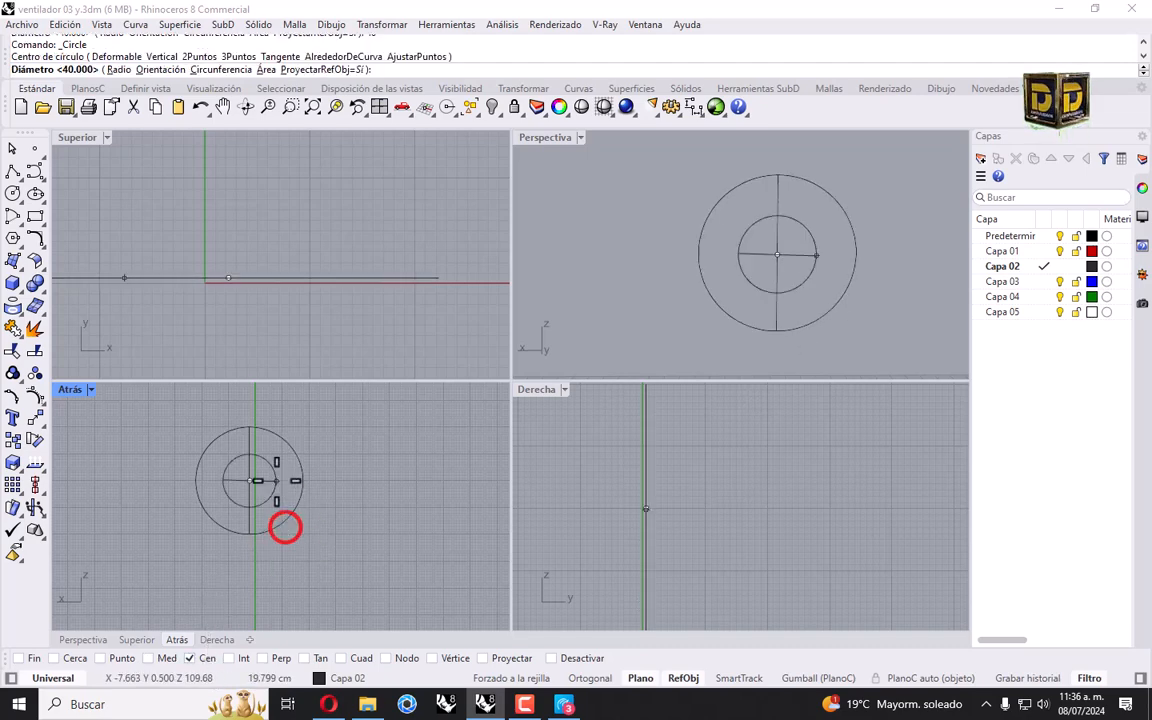
{"action": "type", "text": "14"}
{"action": "key", "text": "Return"}
Step: Move the 14 cm circle 2 cm in the right view, perpendicular to the 40 cm circle along positive Y
{"action": "left_click", "coordinate": [267, 479]}
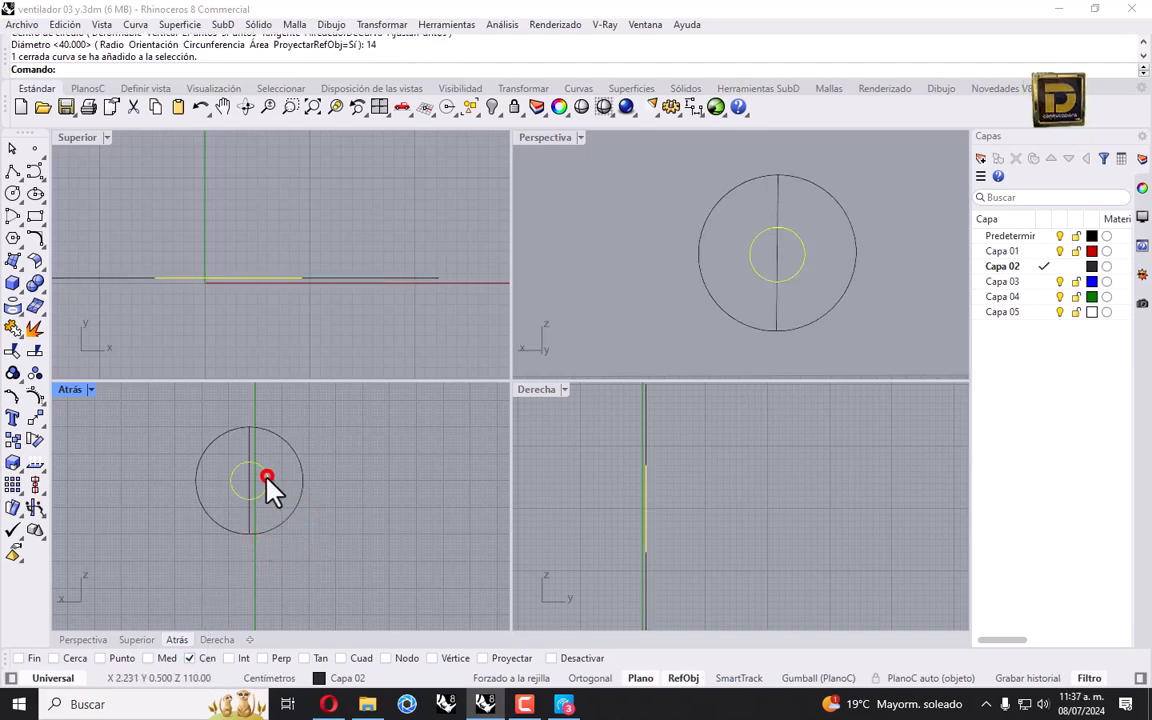
{"action": "left_click", "coordinate": [34, 416]}
{"action": "left_click", "coordinate": [638, 508]}
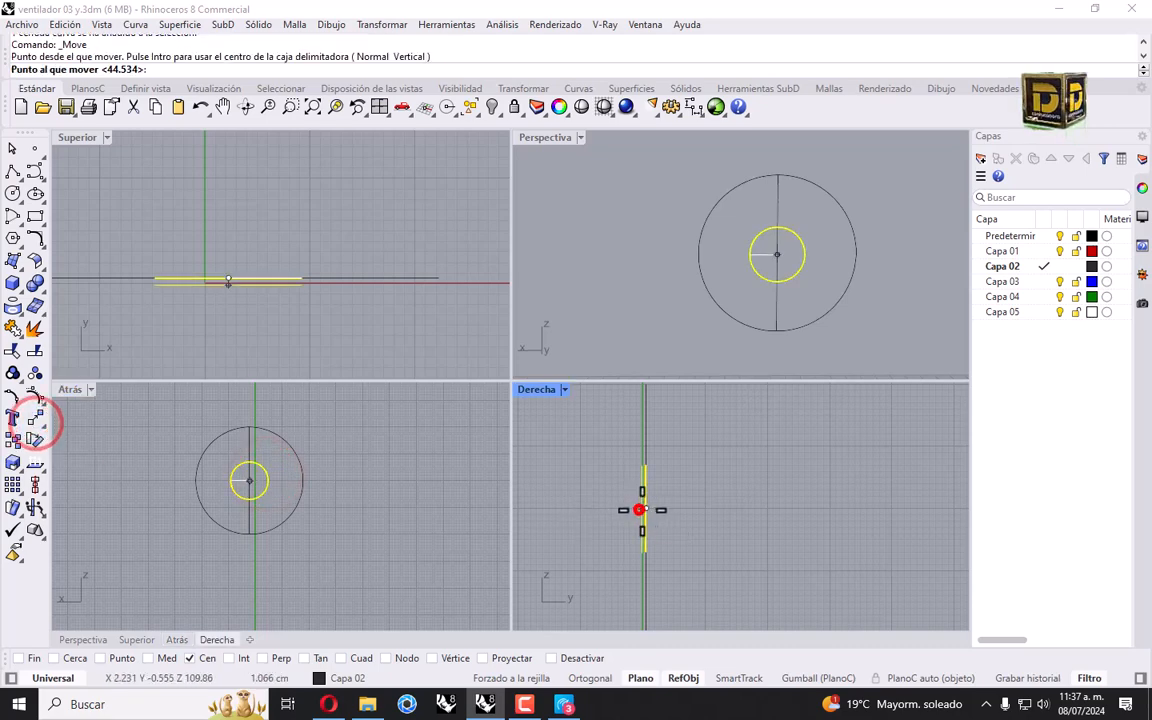
{"action": "type", "text": "2"}
{"action": "key", "text": "Return"}
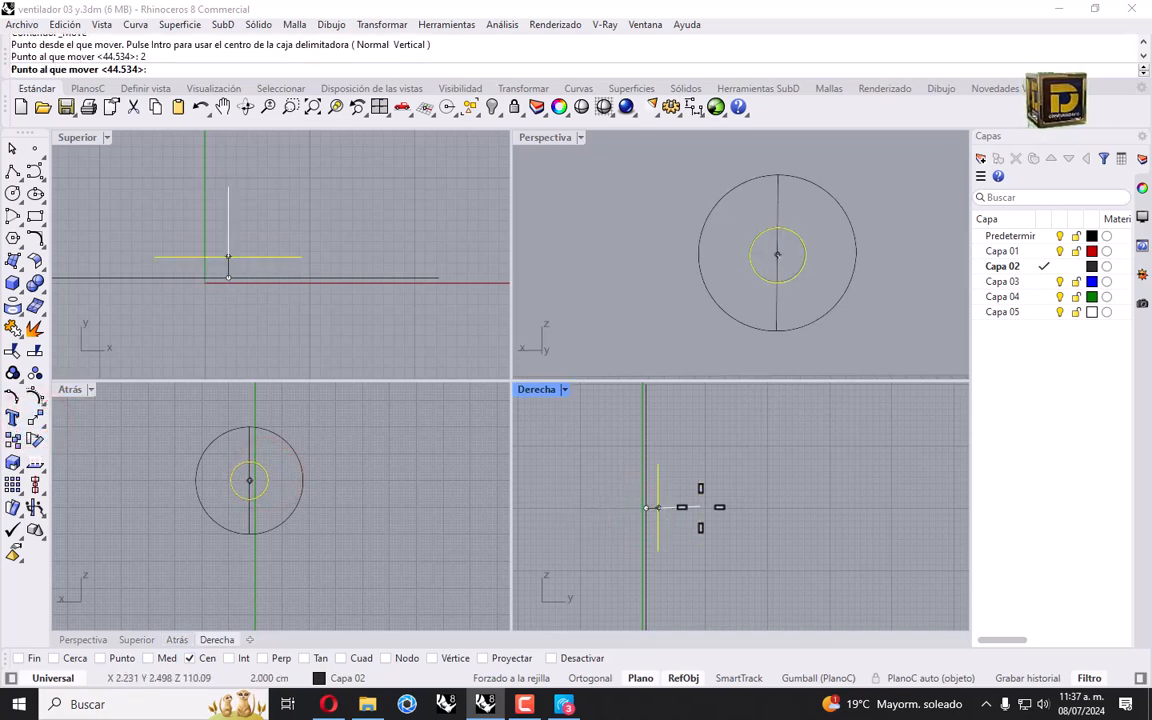
Step: Delete the vertical reference line between the circles
{"action": "right_click_drag", "start_coordinate": [694, 290], "coordinate": [817, 211]}
{"action": "left_click", "coordinate": [810, 197]}
{"action": "key", "text": "Delete"}
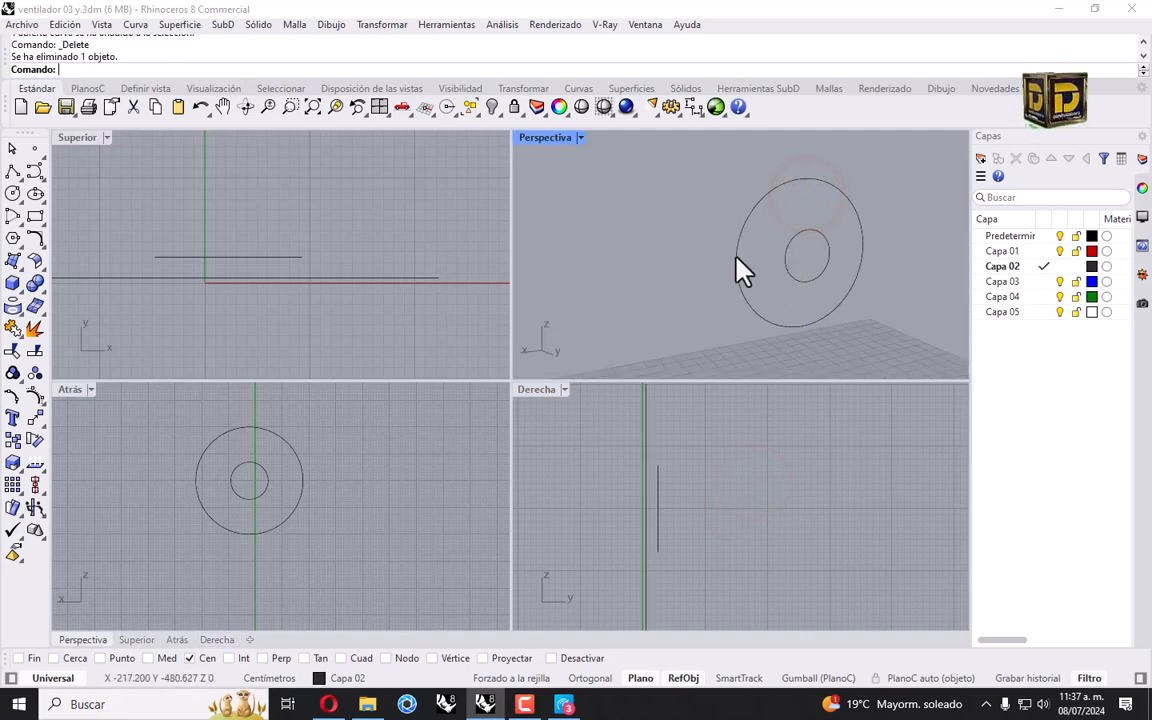
Step: Create 20 tween curves between the outer 40 cm circle and the inner 14 cm circle
{"action": "left_click", "coordinate": [39, 240]}
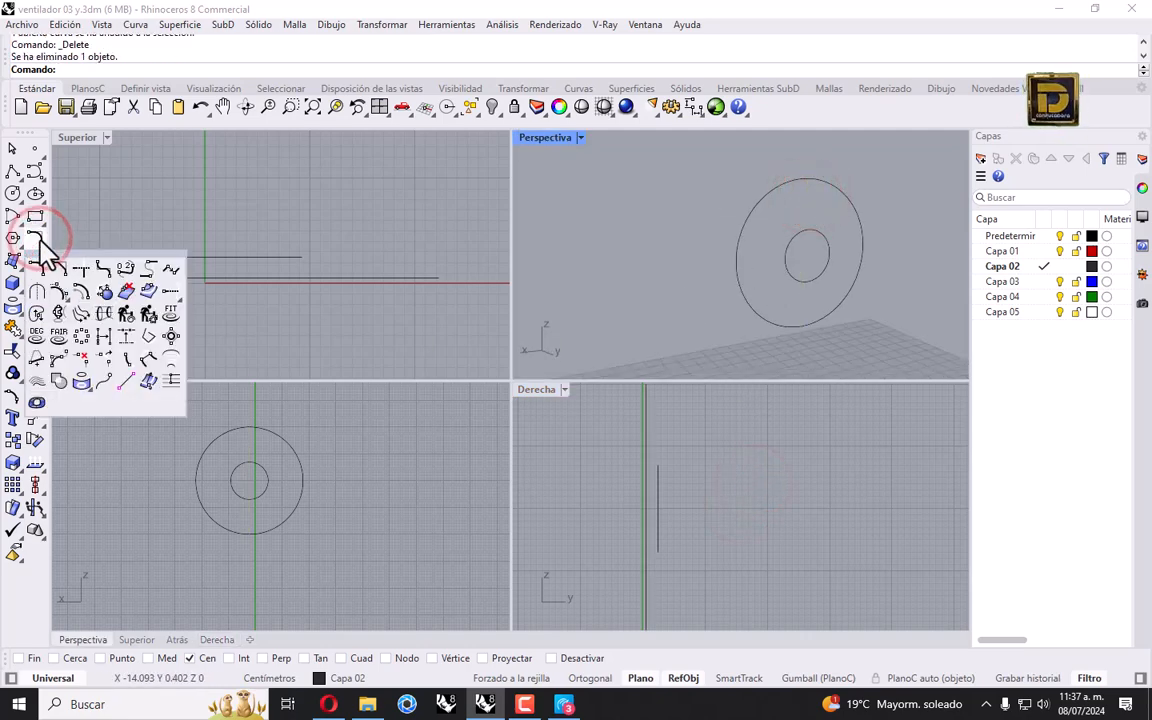
{"action": "left_click", "coordinate": [173, 357]}
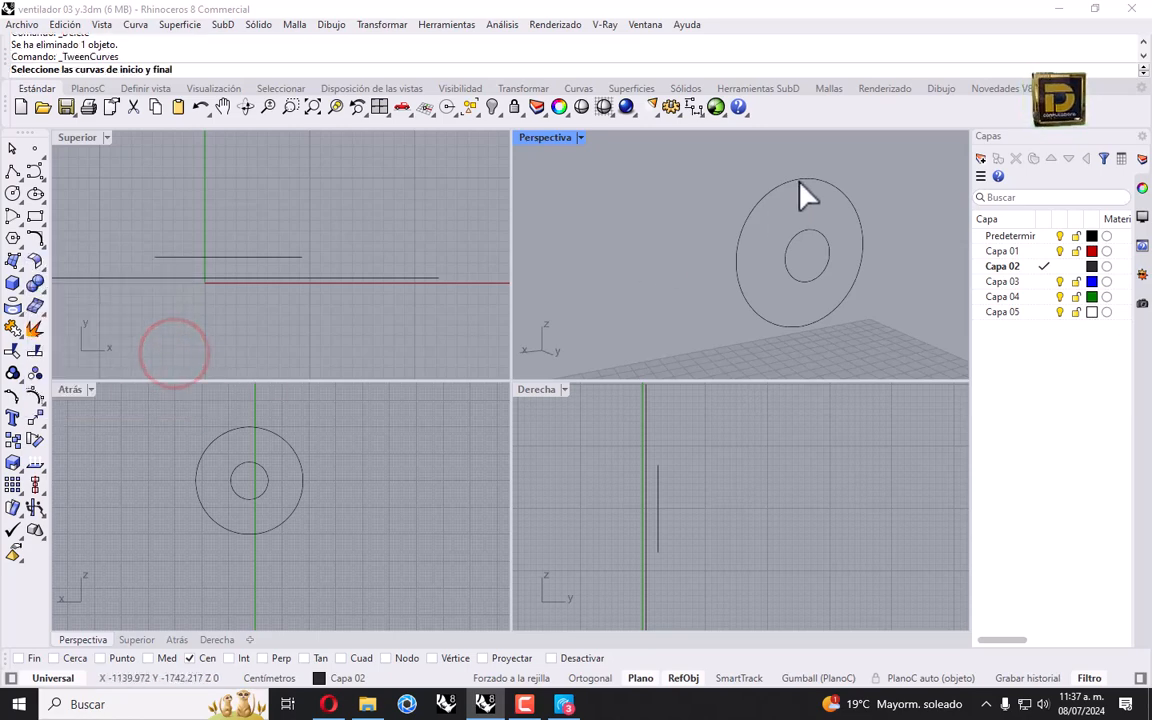
{"action": "left_click", "coordinate": [798, 181]}
{"action": "left_click", "coordinate": [805, 230]}
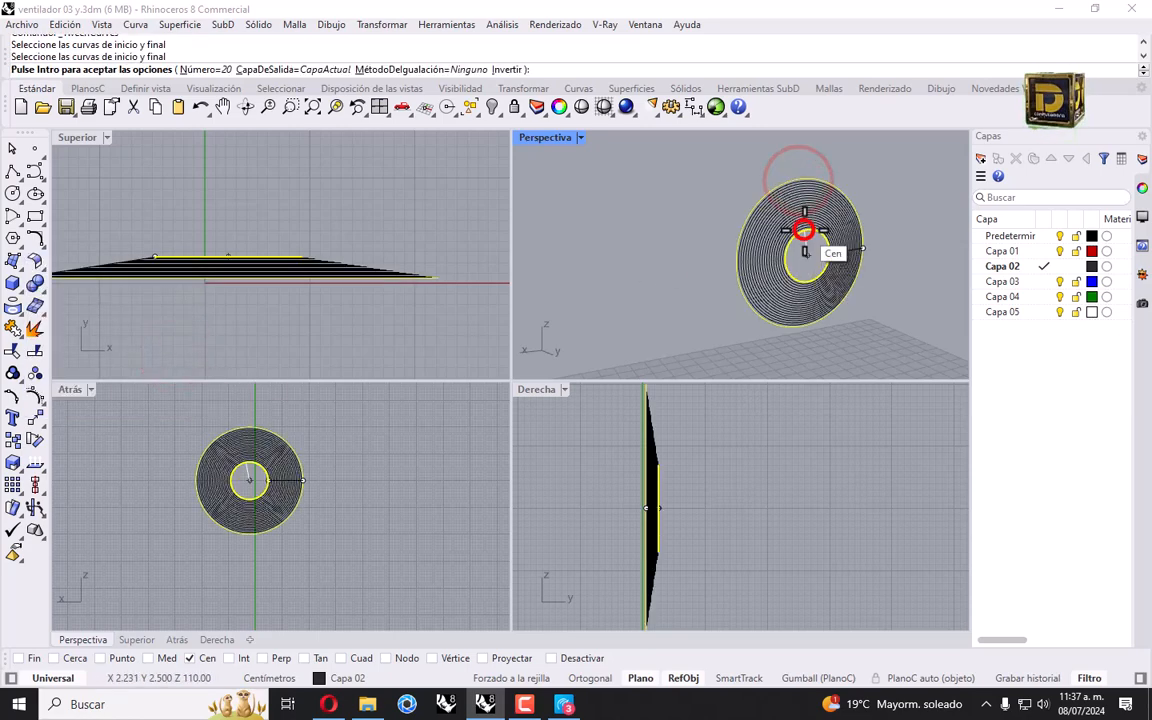
{"action": "right_click", "coordinate": [655, 247]}
Step: With snapping limited to quadrants, draw short polylines across alternate gaps between the outer circles, bridging the first five circle pairs at their upper quadrants
{"action": "right_click_drag", "start_coordinate": [648, 183], "coordinate": [752, 180]}
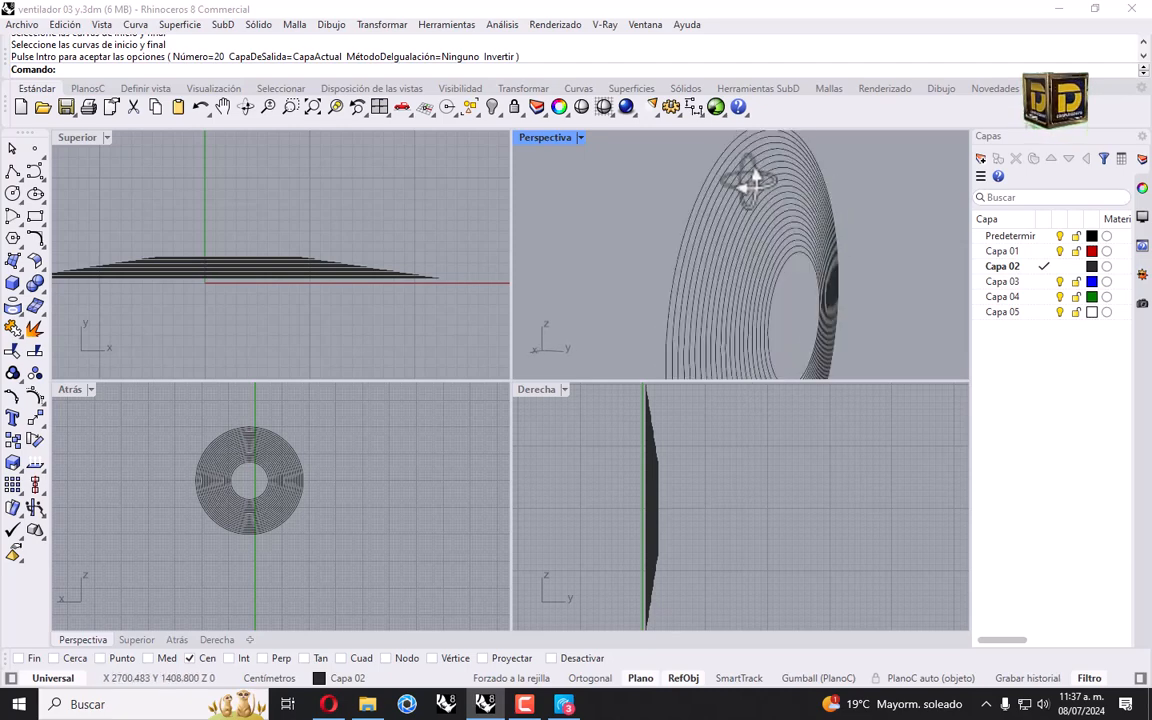
{"action": "double_click", "coordinate": [550, 138]}
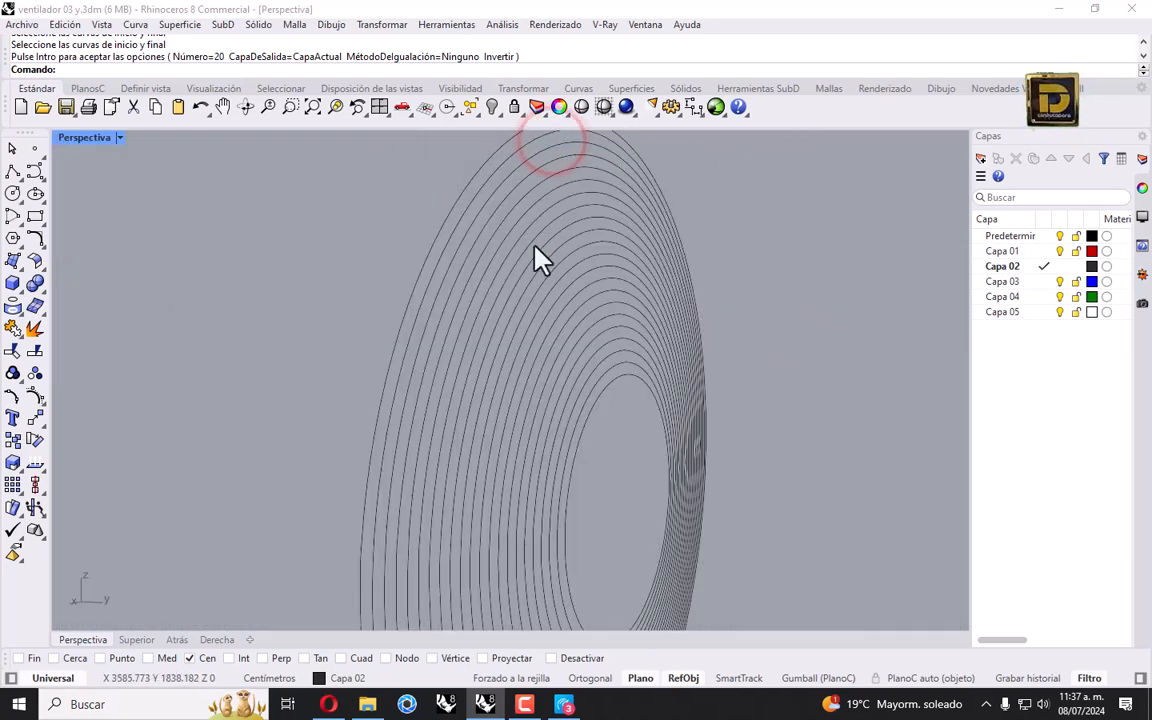
{"action": "scroll", "coordinate": [540, 260], "scroll_direction": "down", "scroll_amount": 3}
{"action": "scroll", "coordinate": [558, 352], "scroll_direction": "up", "scroll_amount": 2}
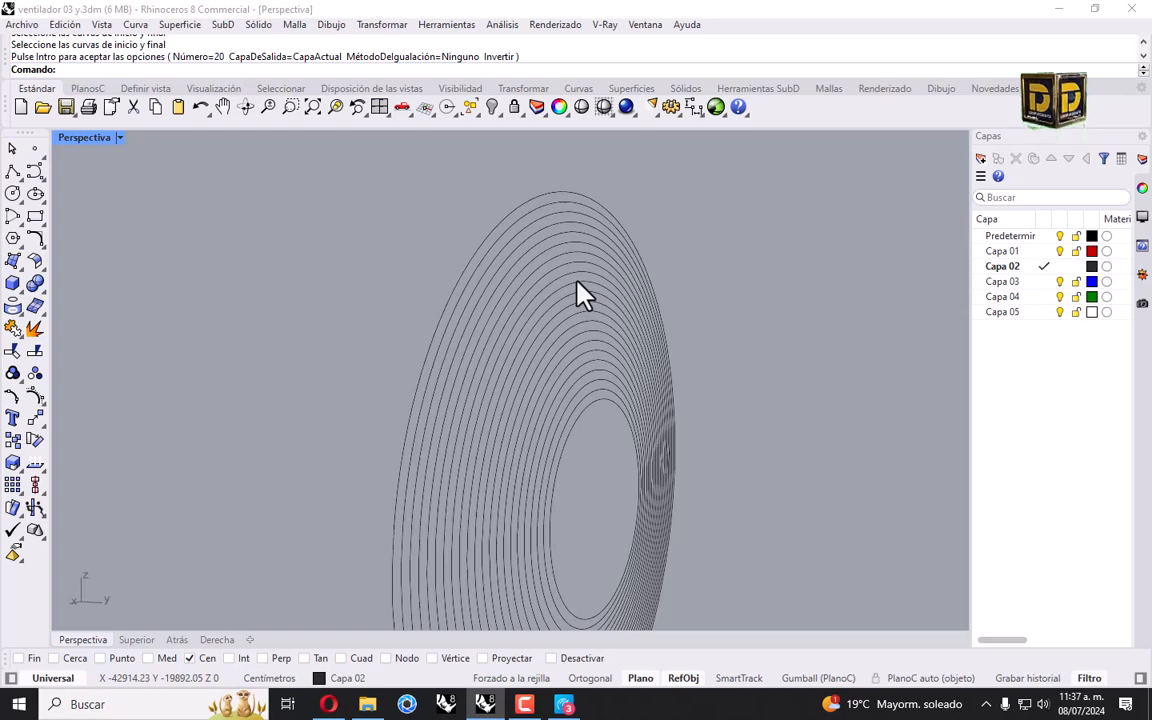
{"action": "left_click", "coordinate": [10, 174]}
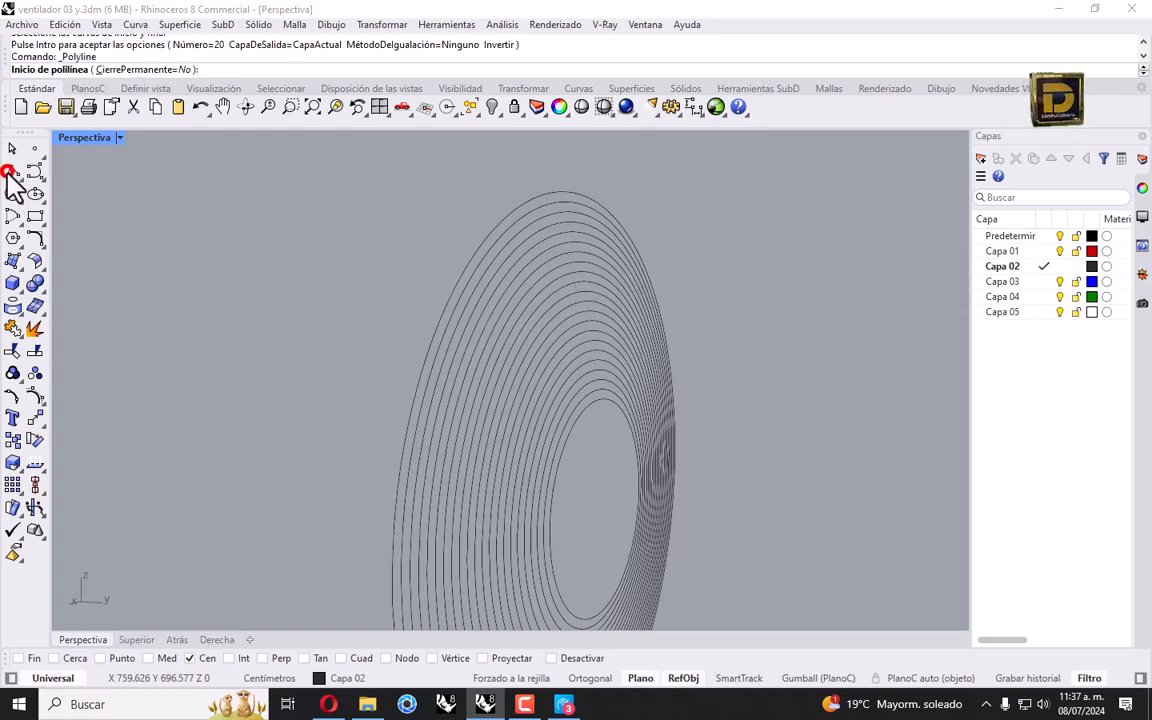
{"action": "scroll", "coordinate": [610, 200], "scroll_direction": "up", "scroll_amount": 2}
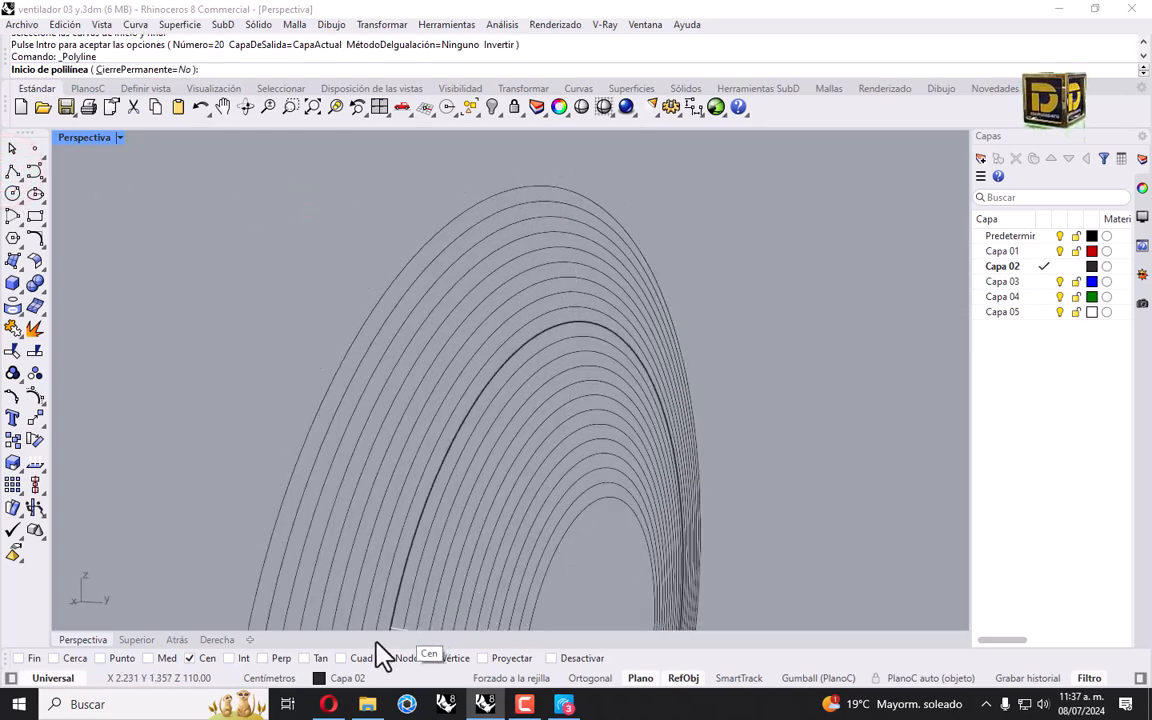
{"action": "scroll", "coordinate": [543, 184], "scroll_direction": "up", "scroll_amount": 2}
{"action": "left_click", "coordinate": [570, 181]}
{"action": "right_click", "coordinate": [568, 193]}
{"action": "right_click", "coordinate": [570, 200]}
{"action": "left_click", "coordinate": [575, 213]}
{"action": "left_click", "coordinate": [573, 230]}
{"action": "right_click", "coordinate": [576, 230]}
{"action": "right_click", "coordinate": [572, 228]}
{"action": "left_click", "coordinate": [576, 242]}
{"action": "left_click", "coordinate": [578, 256]}
{"action": "right_click", "coordinate": [582, 260]}
{"action": "right_click", "coordinate": [580, 262]}
{"action": "left_click", "coordinate": [578, 270]}
{"action": "left_click", "coordinate": [578, 292]}
{"action": "right_click", "coordinate": [582, 292]}
{"action": "right_click", "coordinate": [583, 288]}
{"action": "left_click", "coordinate": [578, 304]}
{"action": "left_click", "coordinate": [578, 321]}
{"action": "right_click", "coordinate": [577, 320]}
{"action": "right_click", "coordinate": [577, 320]}
Step: Continue the short quadrant-to-quadrant polylines across the remaining six inner circle pairs, down to the 14 cm circle
{"action": "left_click", "coordinate": [588, 337]}
{"action": "left_click", "coordinate": [588, 355]}
{"action": "right_click", "coordinate": [587, 355]}
{"action": "right_click", "coordinate": [590, 366]}
{"action": "left_click", "coordinate": [590, 367]}
{"action": "left_click", "coordinate": [590, 380]}
{"action": "right_click", "coordinate": [590, 380]}
{"action": "right_click", "coordinate": [592, 398]}
{"action": "left_click", "coordinate": [588, 398]}
{"action": "left_click", "coordinate": [590, 415]}
{"action": "right_click", "coordinate": [590, 415]}
{"action": "right_click", "coordinate": [596, 420]}
{"action": "left_click", "coordinate": [597, 432]}
{"action": "left_click", "coordinate": [596, 447]}
{"action": "right_click", "coordinate": [596, 446]}
{"action": "right_click", "coordinate": [601, 462]}
{"action": "left_click", "coordinate": [598, 463]}
{"action": "left_click", "coordinate": [598, 477]}
{"action": "right_click", "coordinate": [598, 477]}
{"action": "right_click", "coordinate": [598, 486]}
{"action": "left_click", "coordinate": [599, 492]}
{"action": "left_click", "coordinate": [600, 506]}
{"action": "right_click", "coordinate": [602, 506]}
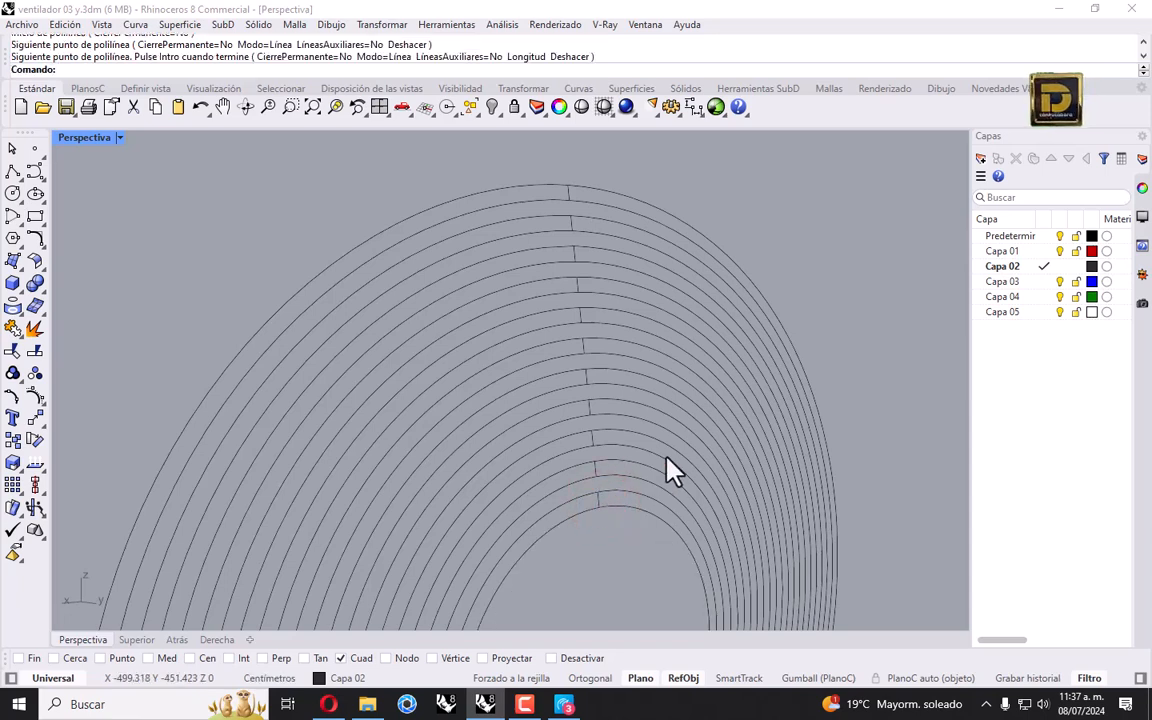
Step: Create a two-rail sweep along the outermost pair of circles using their connecting line as the section
{"action": "left_click", "coordinate": [13, 260]}
{"action": "left_click", "coordinate": [57, 362]}
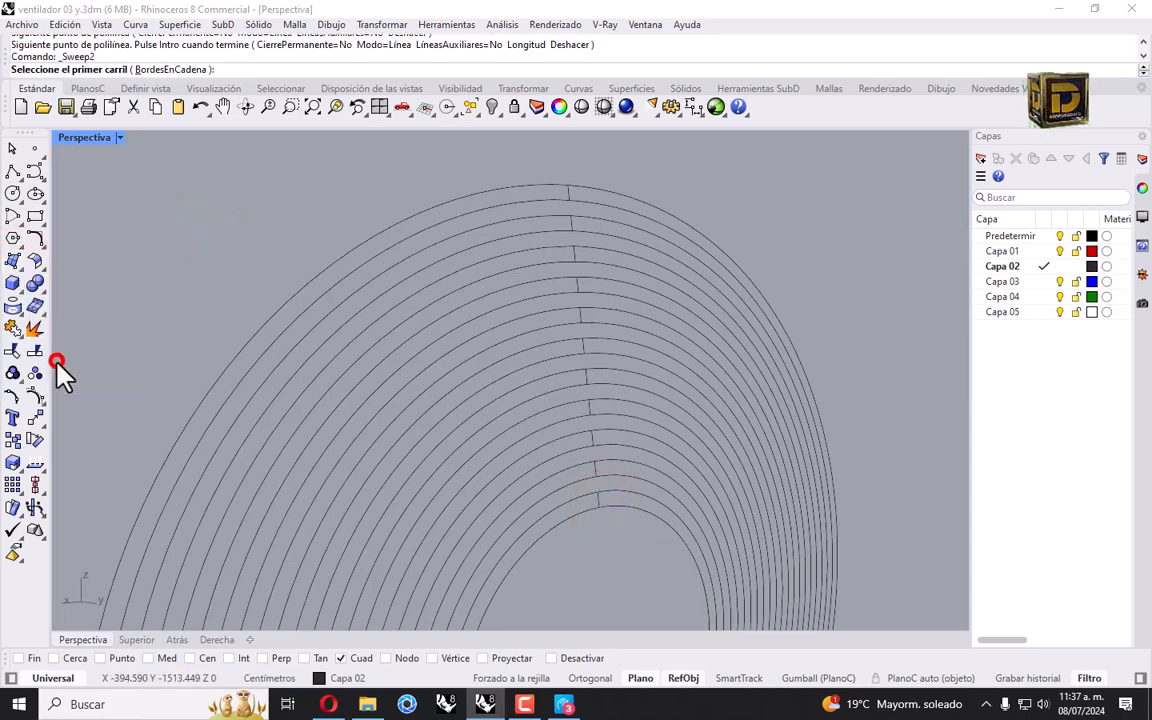
{"action": "left_click", "coordinate": [543, 186]}
{"action": "left_click", "coordinate": [545, 193]}
{"action": "left_click", "coordinate": [545, 203]}
{"action": "right_click", "coordinate": [570, 192]}
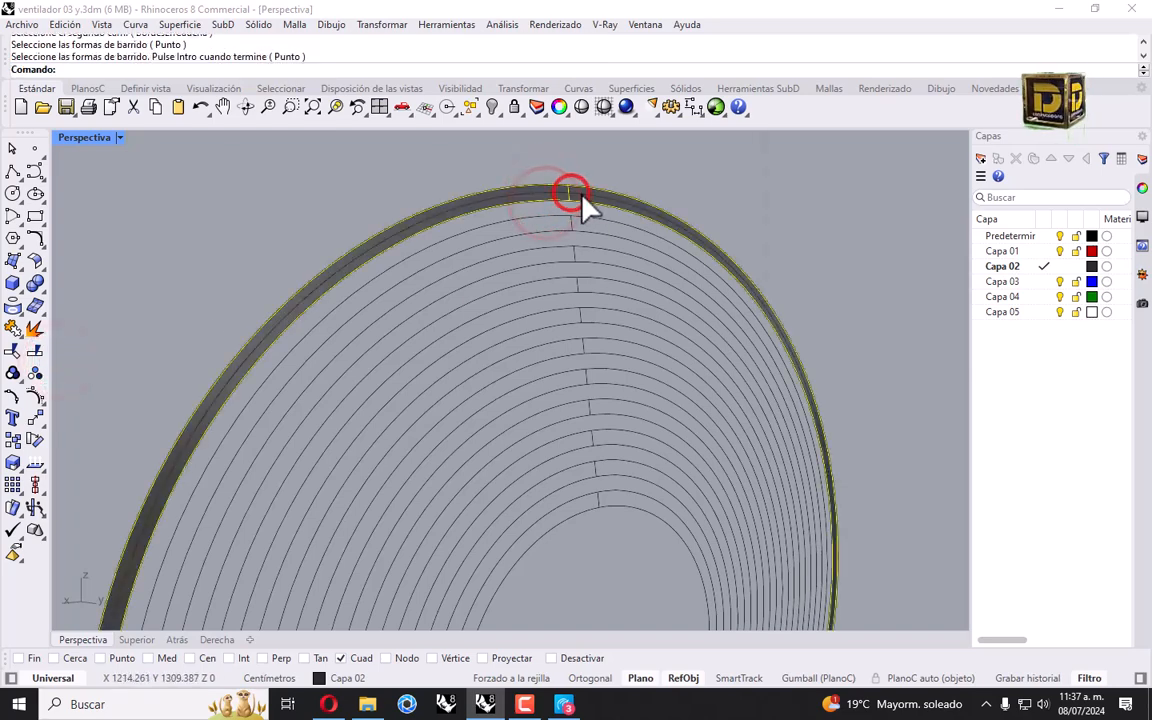
{"action": "key", "text": "Return"}
Step: Sweep the second connecting line from the outside along its two bounding circles with the two-rail sweep
{"action": "right_click", "coordinate": [568, 228]}
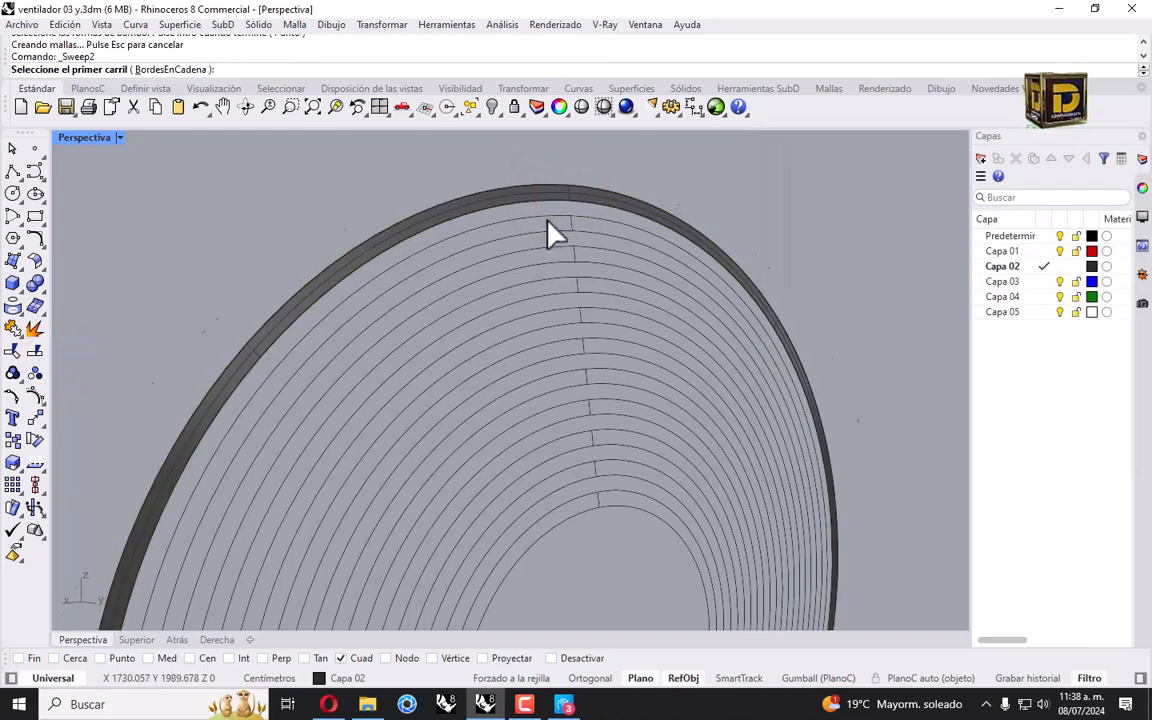
{"action": "scroll", "coordinate": [550, 226], "scroll_direction": "up", "scroll_amount": 1}
{"action": "left_click", "coordinate": [555, 215]}
{"action": "left_click", "coordinate": [550, 229]}
{"action": "left_click", "coordinate": [582, 234]}
{"action": "right_click", "coordinate": [575, 240]}
{"action": "key", "text": "Return"}
Step: Create the third ring with a two-rail sweep of its short line along the third pair of circles
{"action": "right_click", "coordinate": [568, 270]}
{"action": "left_click", "coordinate": [566, 257]}
{"action": "left_click", "coordinate": [564, 267]}
{"action": "left_click", "coordinate": [577, 262]}
{"action": "right_click", "coordinate": [565, 290]}
{"action": "key", "text": "Return"}
Step: Create the fourth ring from the outside by sweeping its short line along the fourth pair of circles
{"action": "left_click", "coordinate": [567, 296]}
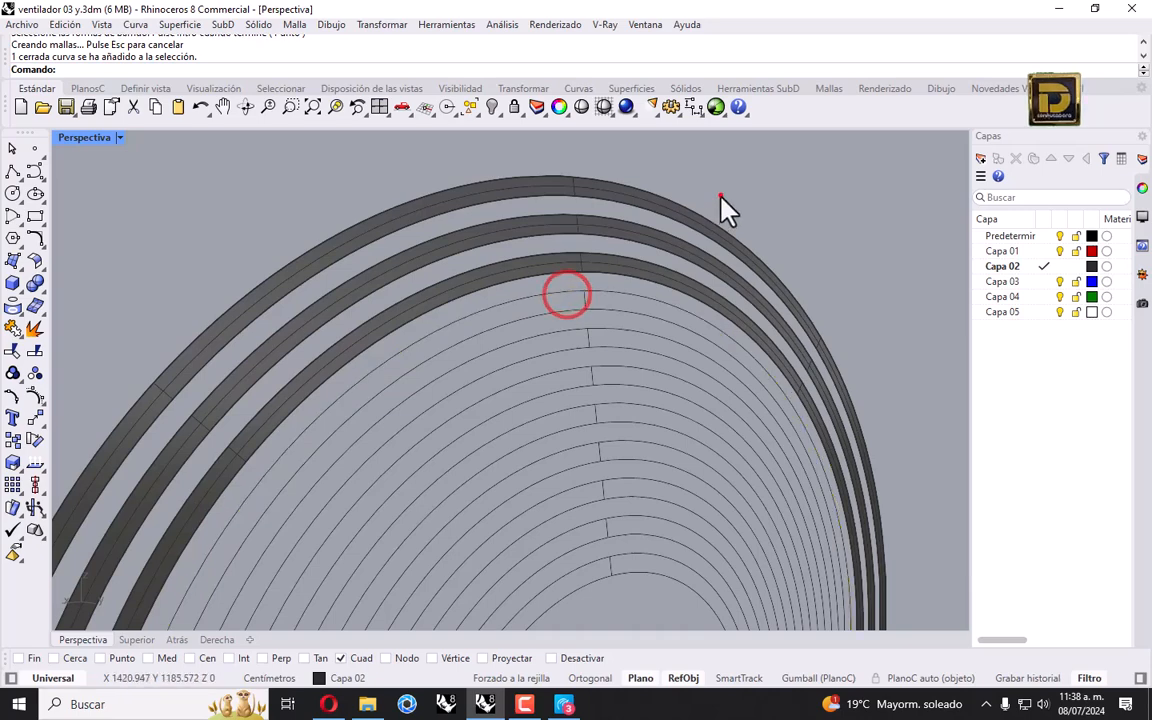
{"action": "right_click", "coordinate": [720, 195]}
{"action": "left_click", "coordinate": [560, 294]}
{"action": "left_click", "coordinate": [561, 316]}
{"action": "left_click", "coordinate": [581, 300]}
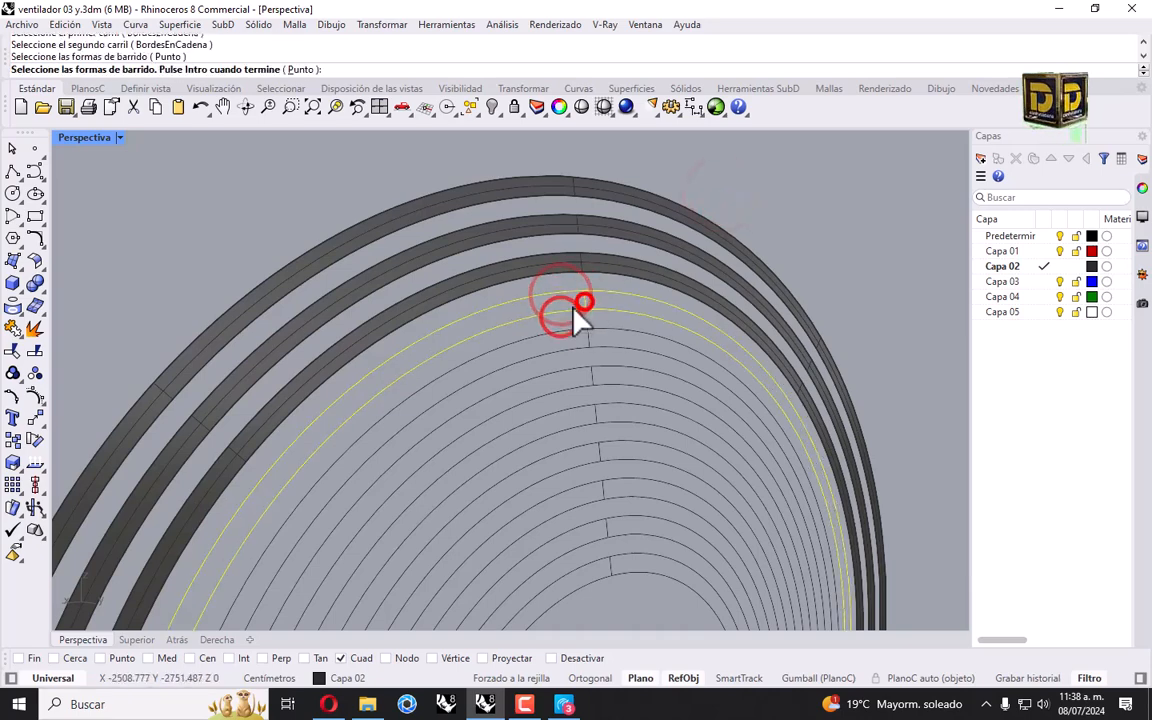
{"action": "right_click", "coordinate": [571, 310]}
{"action": "key", "text": "Return"}
Step: Create the fifth ring with a two-rail sweep between the fifth pair of circles, using their short line as section
{"action": "right_click", "coordinate": [571, 345]}
{"action": "left_click", "coordinate": [566, 334]}
{"action": "left_click", "coordinate": [566, 343]}
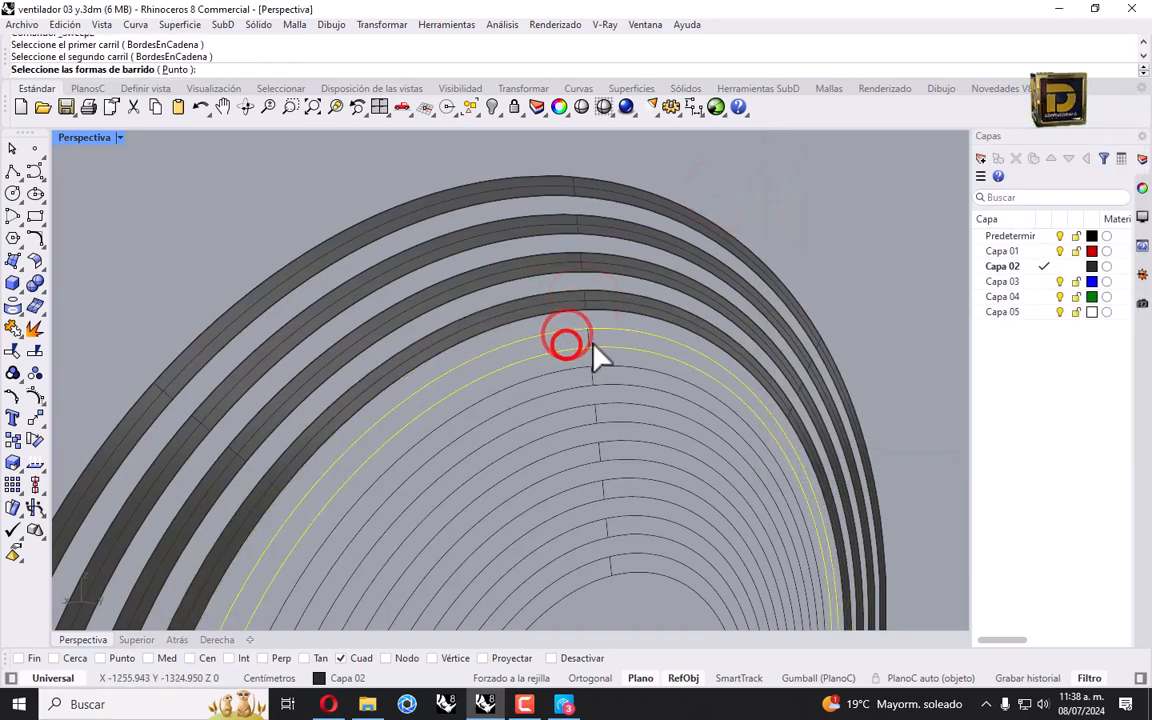
{"action": "right_click", "coordinate": [533, 350]}
{"action": "key", "text": "Return"}
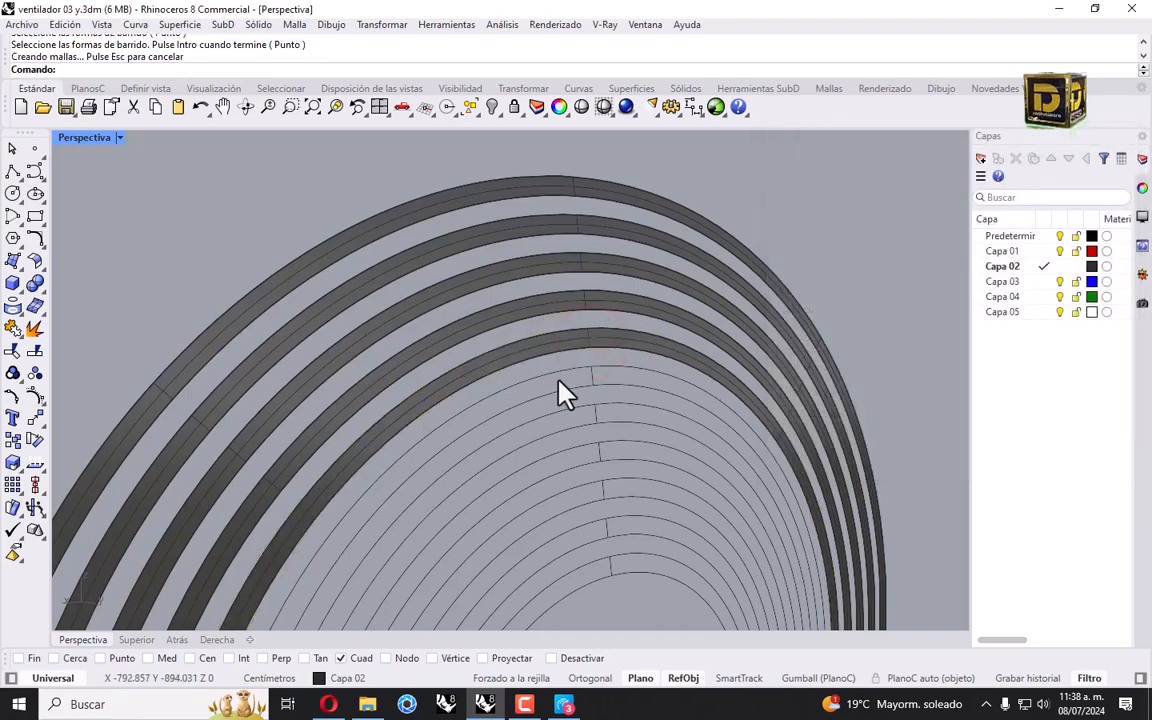
Step: Sweep the sixth connecting line along the sixth pair of circles to form another flat ring
{"action": "right_click", "coordinate": [562, 385]}
{"action": "left_click", "coordinate": [562, 375]}
{"action": "left_click", "coordinate": [563, 396]}
{"action": "left_click", "coordinate": [575, 389]}
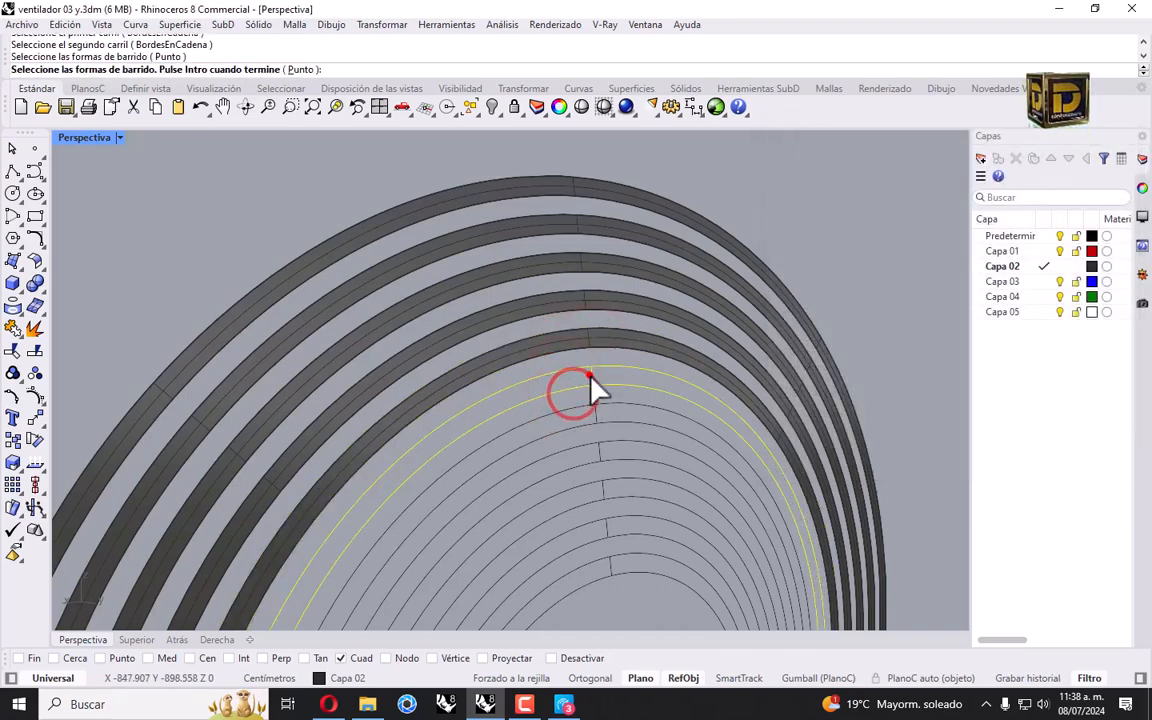
{"action": "right_click", "coordinate": [582, 380]}
{"action": "key", "text": "Return"}
Step: Create the seventh ring by sweeping its connecting line along the seventh pair of circles
{"action": "right_click", "coordinate": [581, 424]}
{"action": "left_click", "coordinate": [575, 405]}
{"action": "left_click", "coordinate": [568, 427]}
{"action": "left_click", "coordinate": [592, 413]}
{"action": "right_click", "coordinate": [578, 413]}
{"action": "key", "text": "Return"}
Step: Create the eighth ring with a two-rail sweep of its connecting line along the eighth pair of circles
{"action": "scroll", "coordinate": [549, 410], "scroll_direction": "down", "scroll_amount": 6}
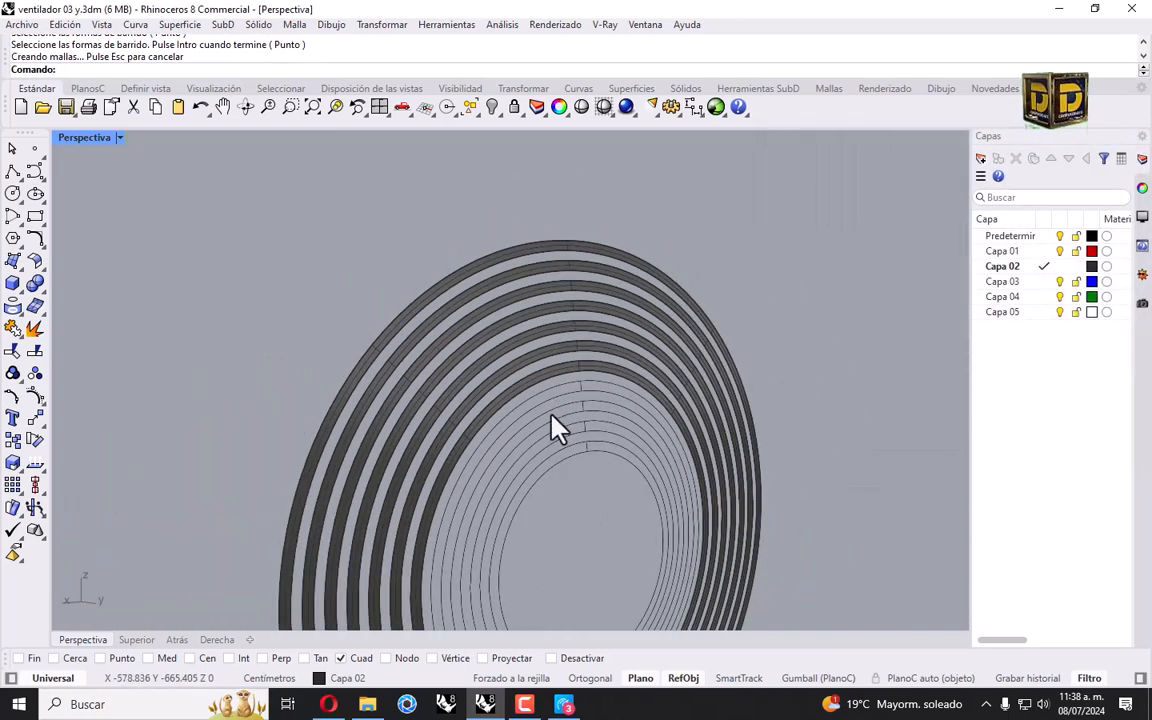
{"action": "scroll", "coordinate": [576, 402], "scroll_direction": "up", "scroll_amount": 6}
{"action": "right_click", "coordinate": [585, 412]}
{"action": "scroll", "coordinate": [535, 391], "scroll_direction": "up", "scroll_amount": 1}
{"action": "left_click", "coordinate": [535, 378]}
{"action": "left_click", "coordinate": [535, 386]}
{"action": "left_click", "coordinate": [563, 385]}
{"action": "right_click", "coordinate": [565, 384]}
{"action": "key", "text": "Return"}
Step: Create the ninth ring by sweeping its short line along the ninth pair of circles as rails
{"action": "right_click", "coordinate": [561, 391]}
{"action": "left_click", "coordinate": [546, 417]}
{"action": "left_click", "coordinate": [545, 441]}
{"action": "left_click", "coordinate": [560, 440]}
{"action": "right_click", "coordinate": [560, 442]}
{"action": "key", "text": "Return"}
Step: Create the tenth ring with a two-rail sweep between the second-innermost pair of circles
{"action": "right_click", "coordinate": [566, 432]}
{"action": "left_click", "coordinate": [537, 474]}
{"action": "left_click", "coordinate": [552, 492]}
{"action": "left_click", "coordinate": [545, 483]}
{"action": "right_click", "coordinate": [562, 472]}
{"action": "key", "text": "Return"}
Step: Create the innermost ring by sweeping the last connecting line along the two innermost circles
{"action": "right_click", "coordinate": [555, 499]}
{"action": "left_click", "coordinate": [555, 509]}
{"action": "left_click", "coordinate": [556, 534]}
{"action": "left_click", "coordinate": [573, 517]}
{"action": "right_click", "coordinate": [560, 516]}
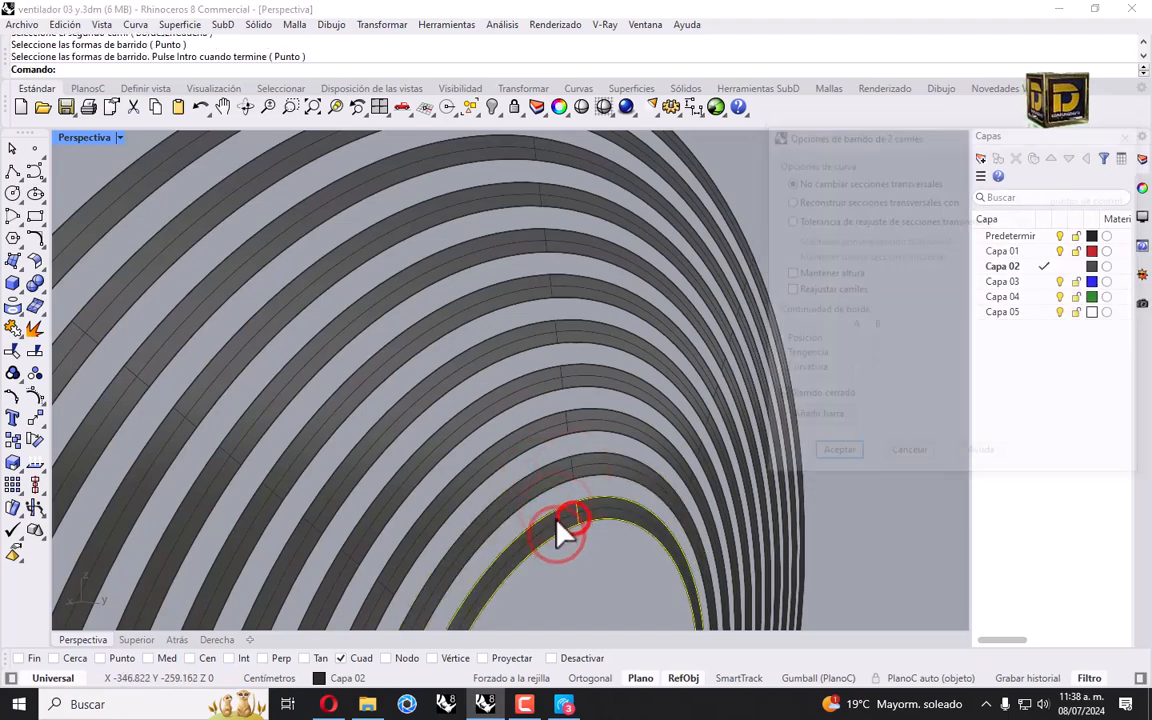
{"action": "key", "text": "Return"}
Step: Draw a shallow arc from the outermost ring's upper quadrant to the innermost ring's, curving slightly outward in the right view with object snaps disabled
{"action": "scroll", "coordinate": [560, 360], "scroll_direction": "down", "scroll_amount": 10}
{"action": "right_click_drag", "start_coordinate": [563, 355], "coordinate": [718, 320]}
{"action": "right_click_drag", "start_coordinate": [922, 237], "coordinate": [686, 318]}
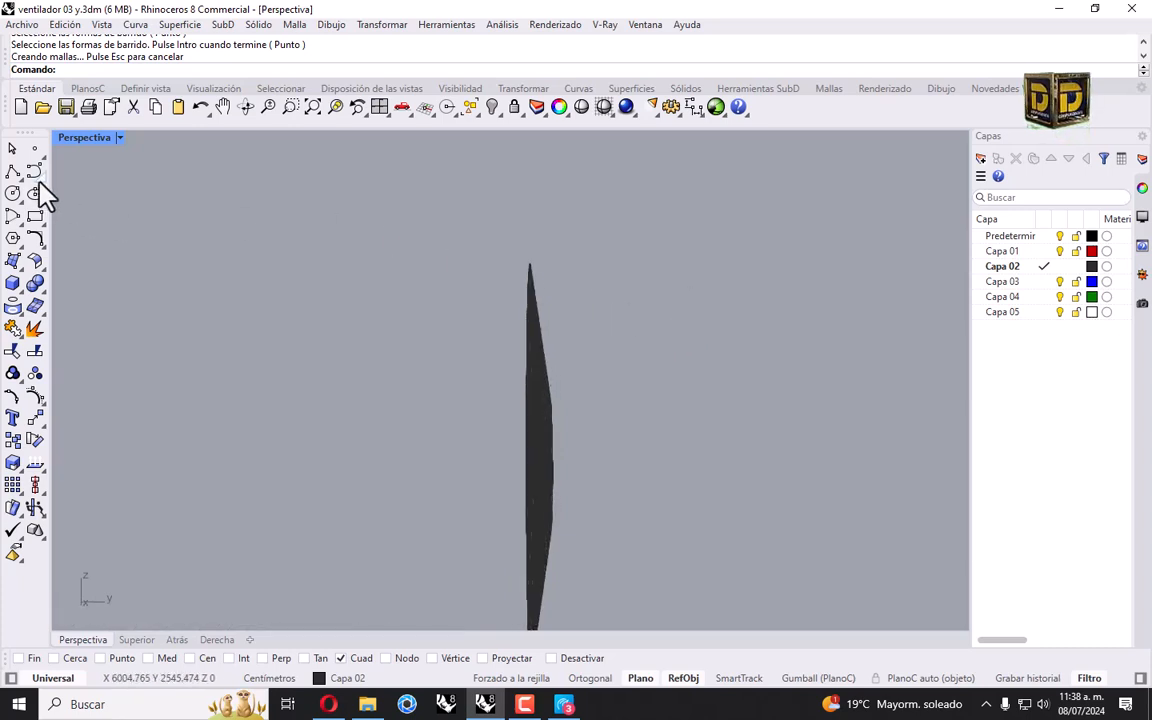
{"action": "left_click", "coordinate": [37, 240]}
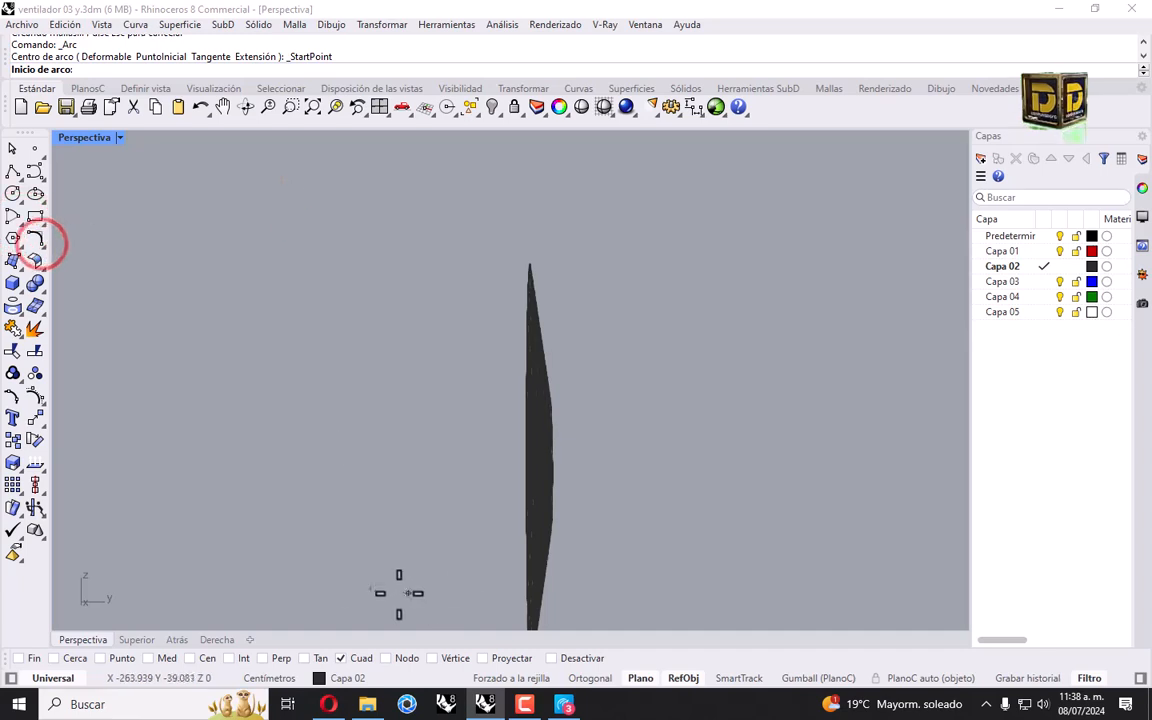
{"action": "double_click", "coordinate": [75, 138]}
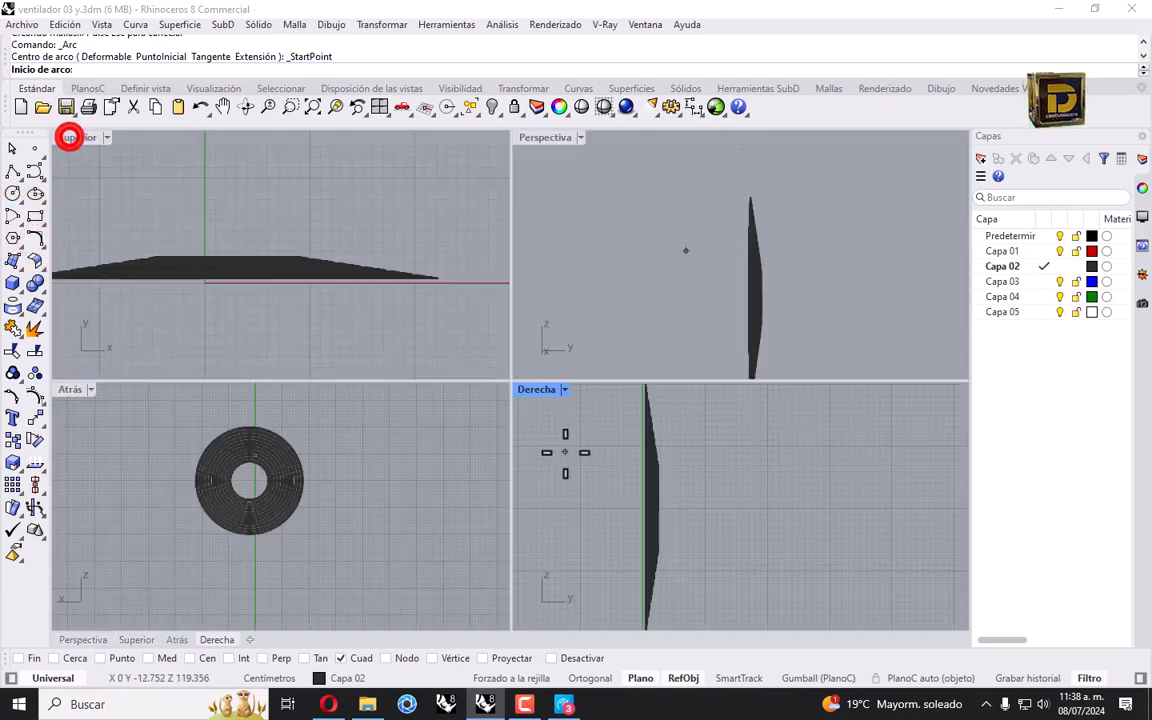
{"action": "right_click_drag", "start_coordinate": [740, 196], "coordinate": [813, 194]}
{"action": "left_click", "coordinate": [755, 196]}
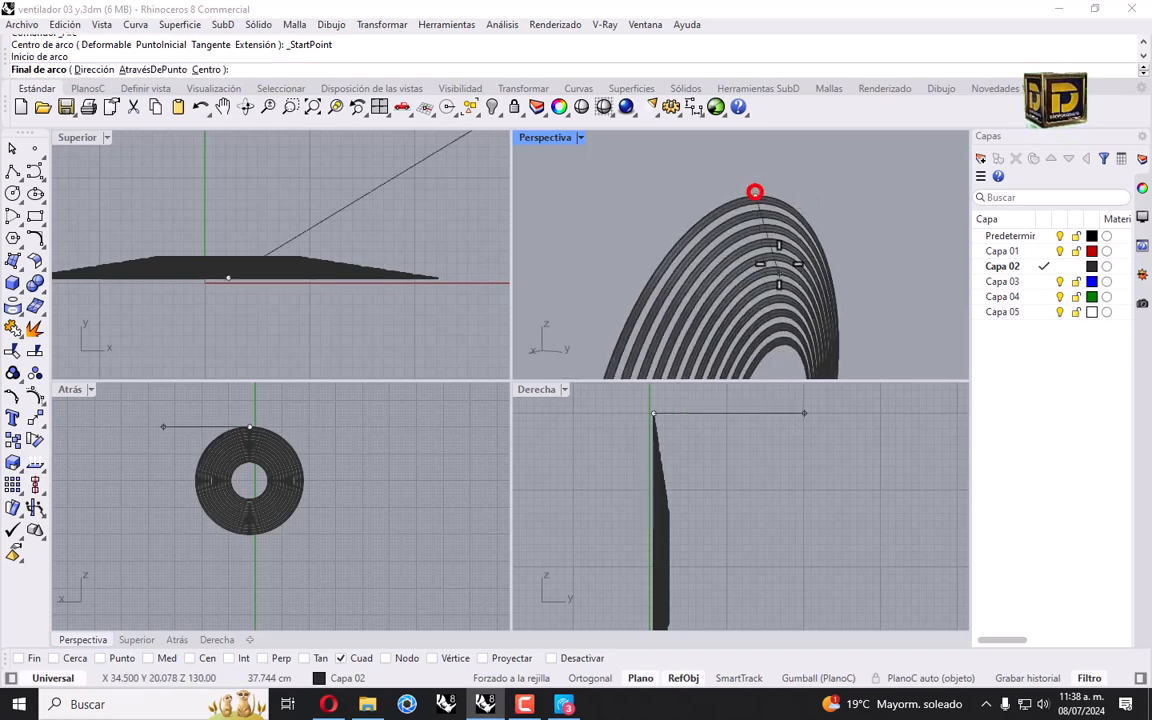
{"action": "left_click", "coordinate": [785, 349]}
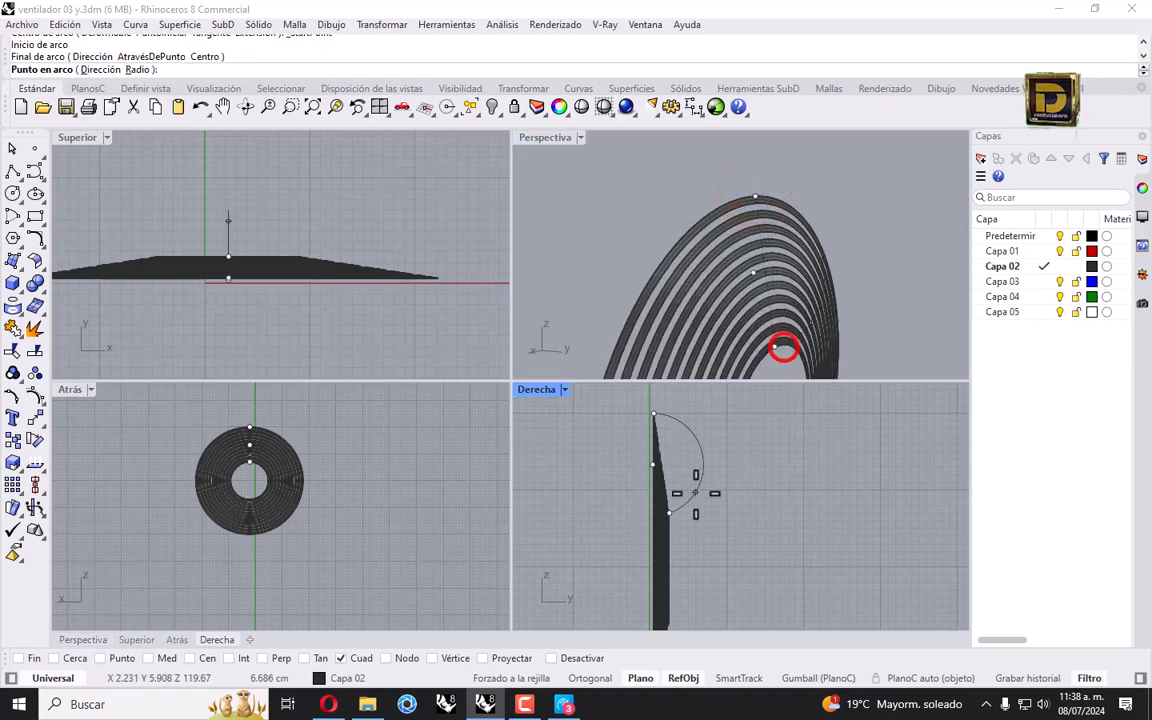
{"action": "scroll", "coordinate": [695, 490], "scroll_direction": "up", "scroll_amount": 6}
{"action": "right_click_drag", "start_coordinate": [660, 484], "coordinate": [633, 509]}
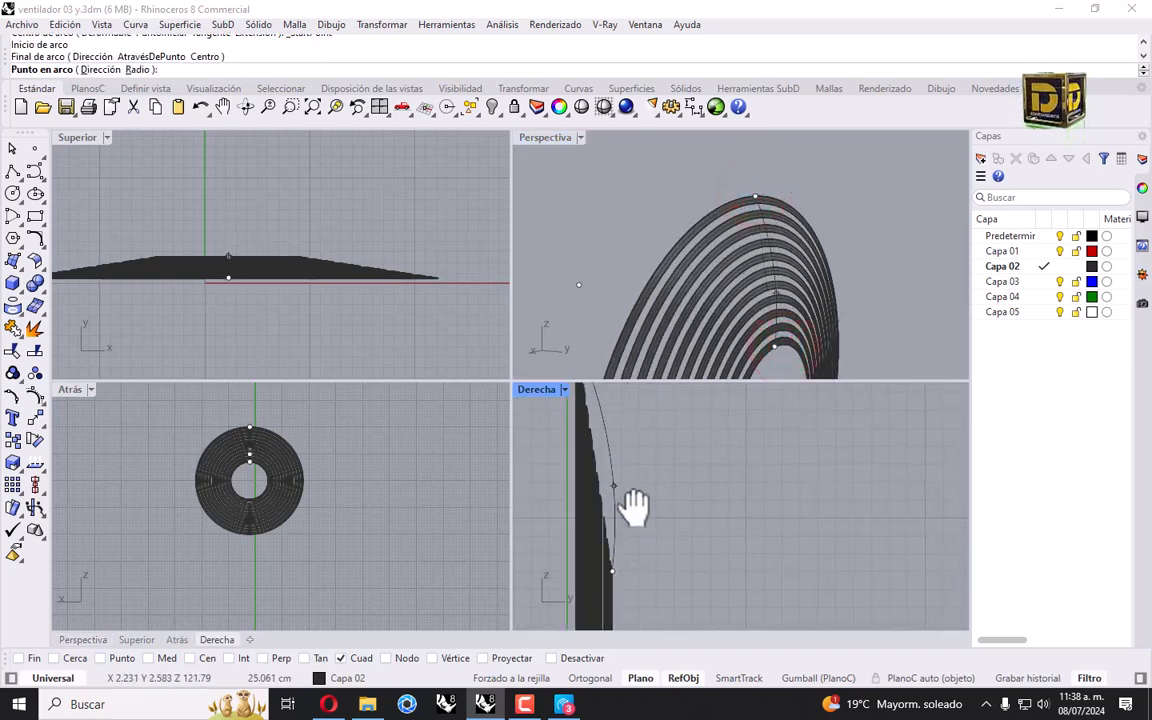
{"action": "double_click", "coordinate": [532, 390]}
{"action": "right_click_drag", "start_coordinate": [154, 258], "coordinate": [241, 258]}
{"action": "scroll", "coordinate": [278, 271], "scroll_direction": "up", "scroll_amount": 4}
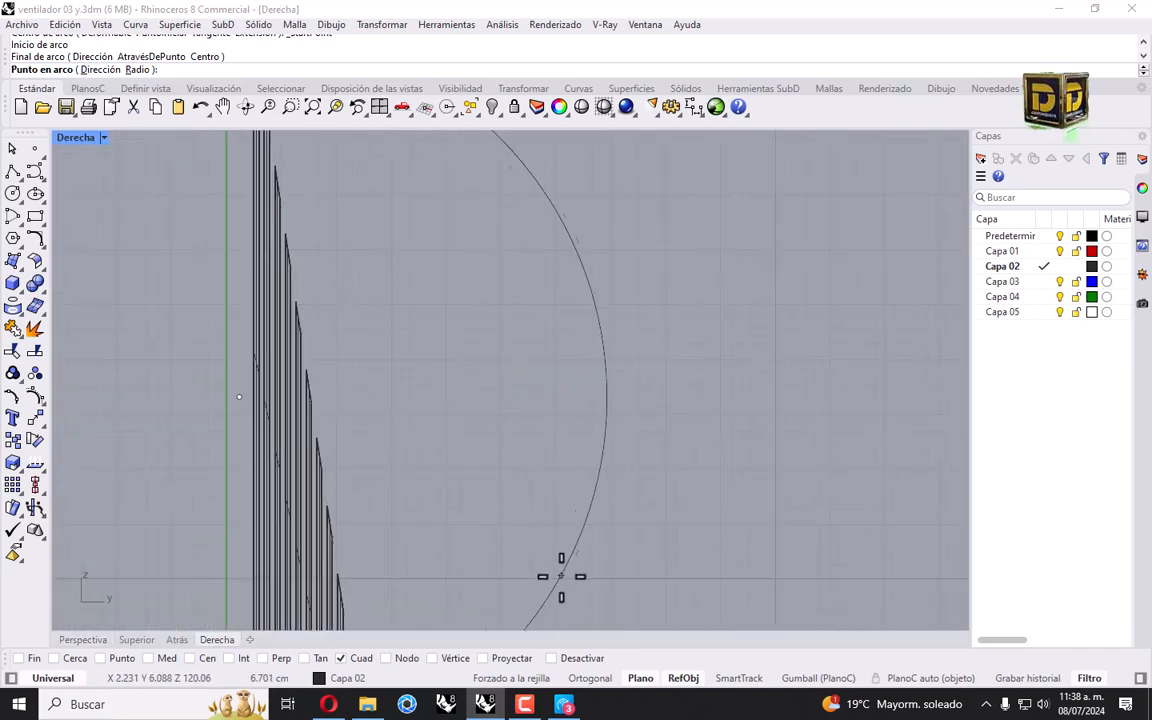
{"action": "left_click", "coordinate": [558, 658]}
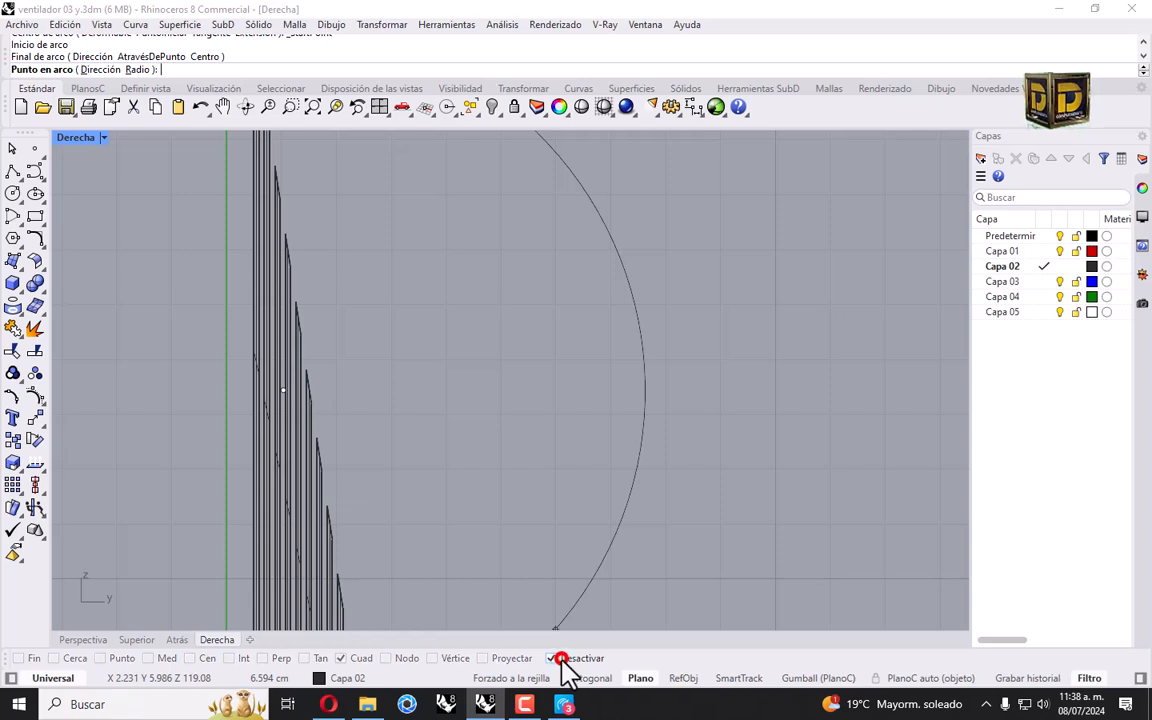
{"action": "left_click", "coordinate": [311, 320]}
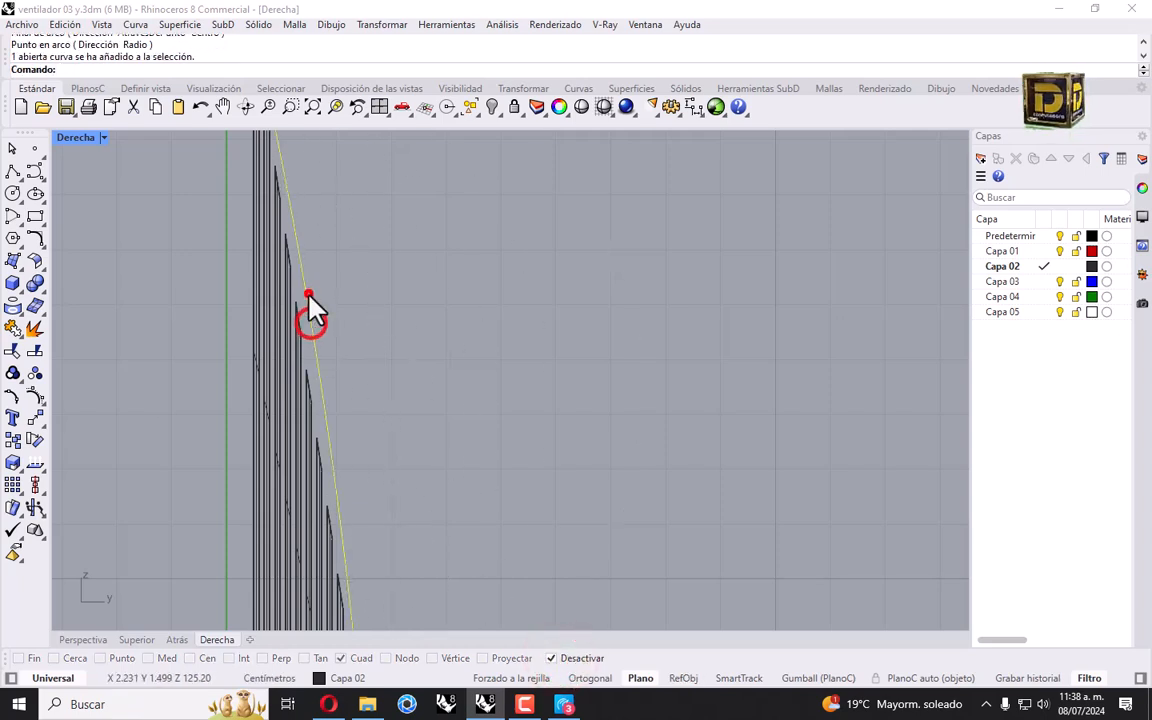
Step: Offset the arc towards the rings through a picked point, with flat caps closing the two curves into a thin rib profile
{"action": "left_click", "coordinate": [35, 243]}
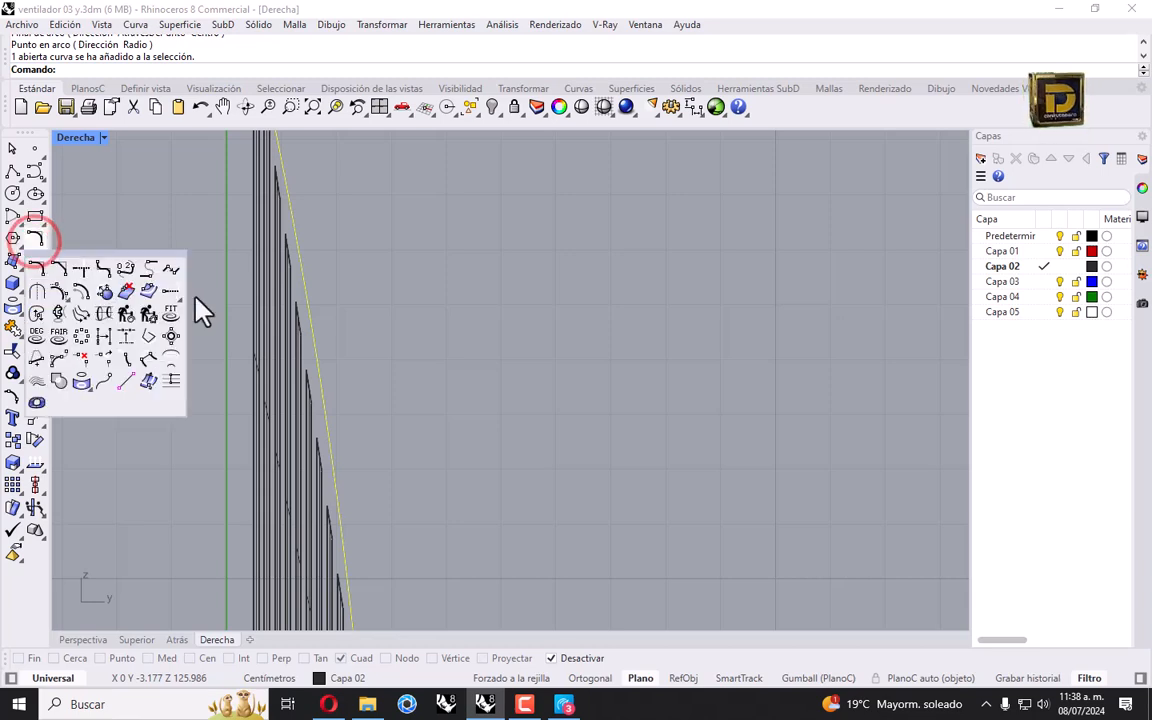
{"action": "left_click", "coordinate": [81, 291]}
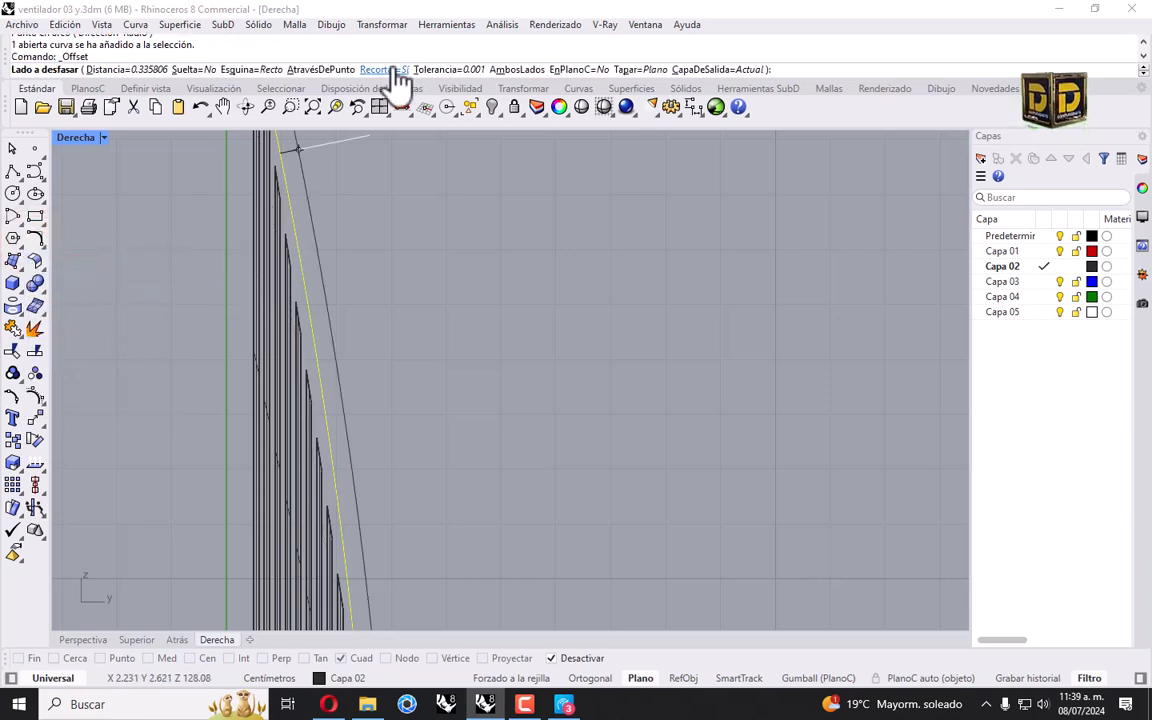
{"action": "scroll", "coordinate": [266, 202], "scroll_direction": "down", "scroll_amount": 4}
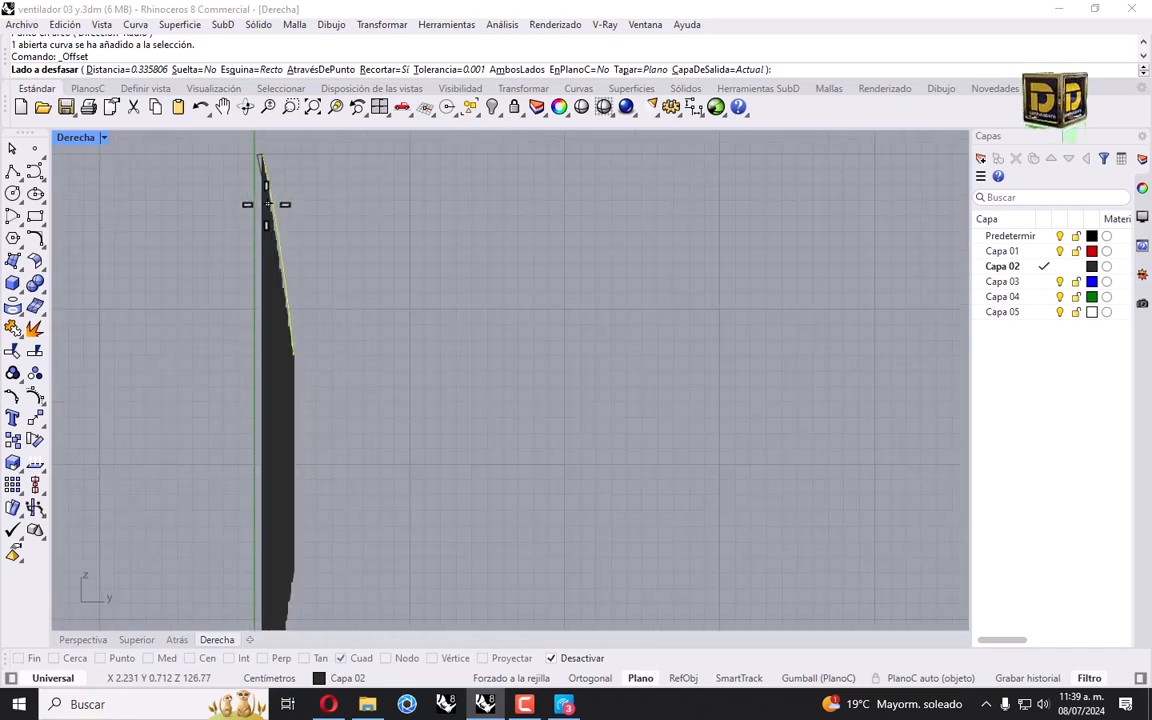
{"action": "left_click", "coordinate": [322, 69]}
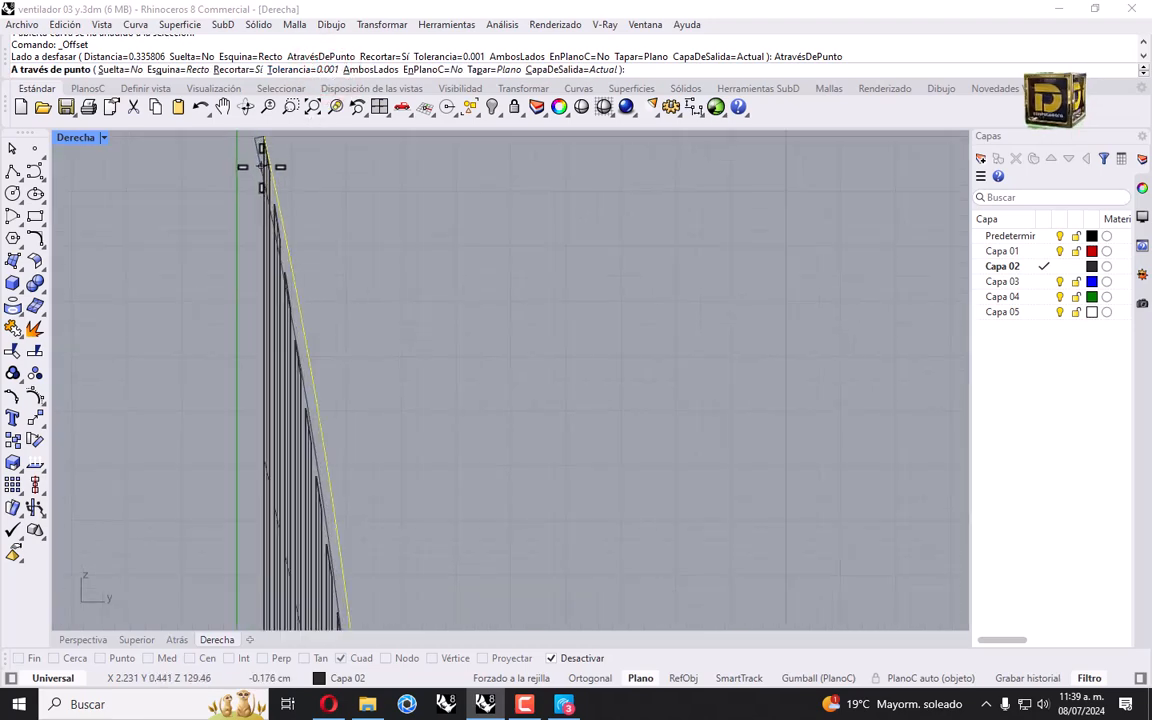
{"action": "left_click", "coordinate": [259, 176]}
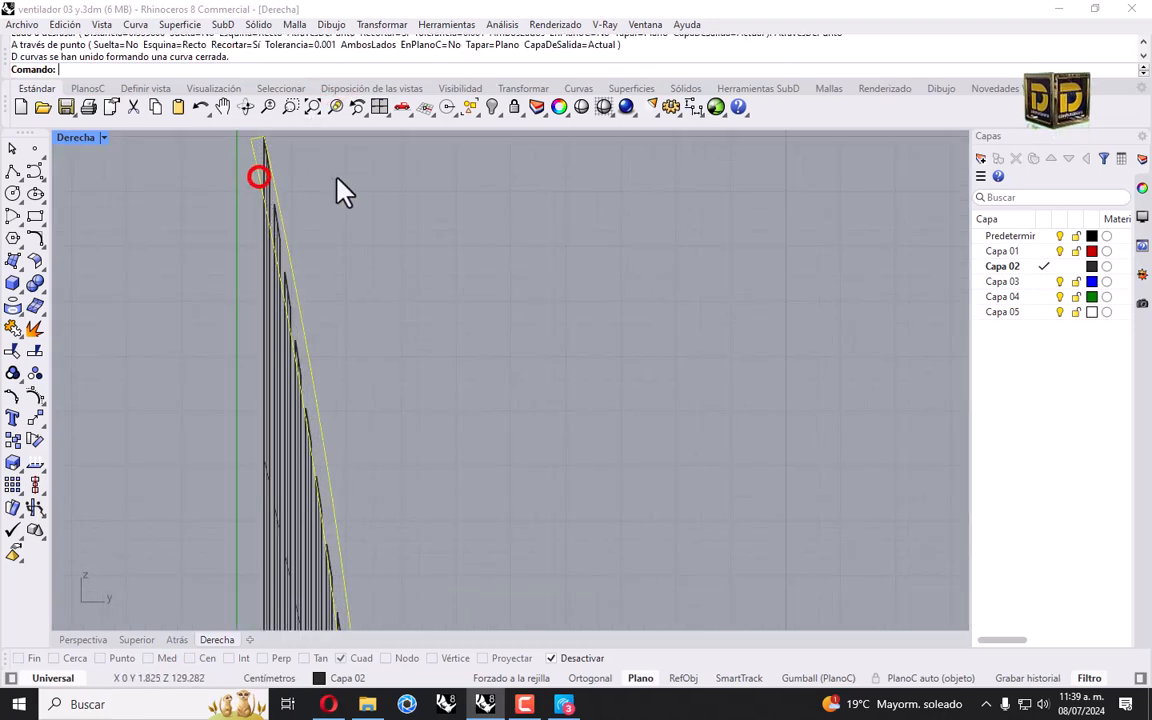
Step: Extrude the closed rib profile 0.1 cm as a solid and delete the original profile curve
{"action": "double_click", "coordinate": [82, 140]}
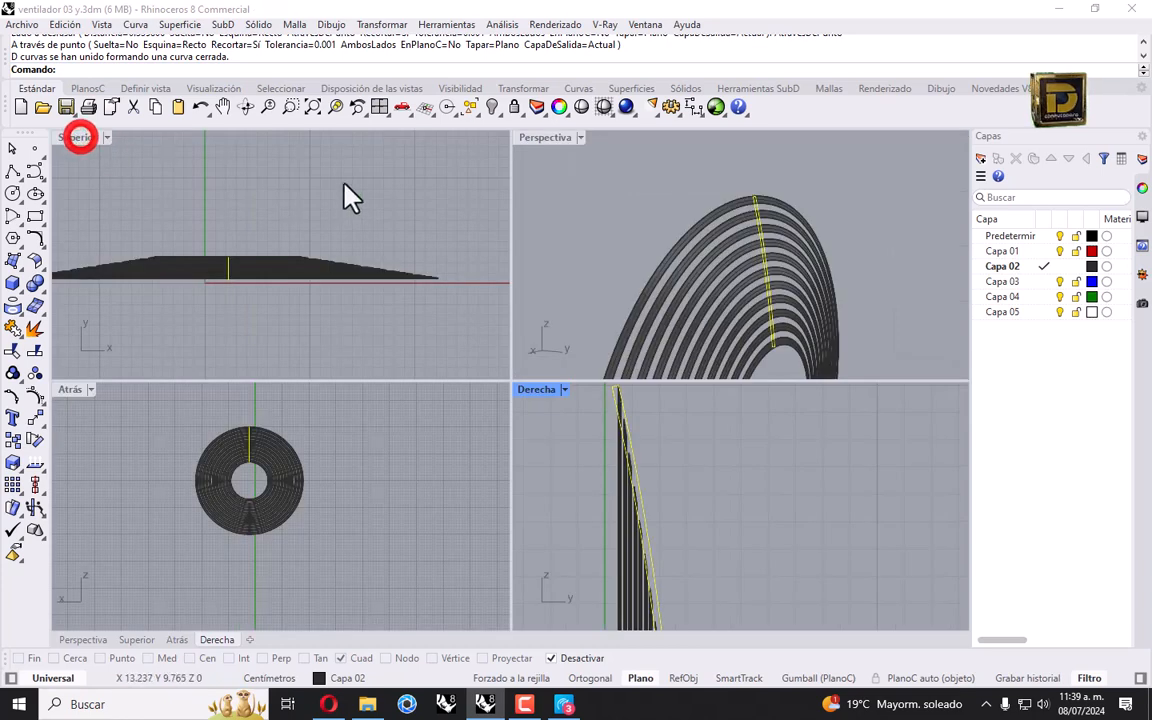
{"action": "left_click", "coordinate": [17, 289]}
{"action": "left_click", "coordinate": [103, 357]}
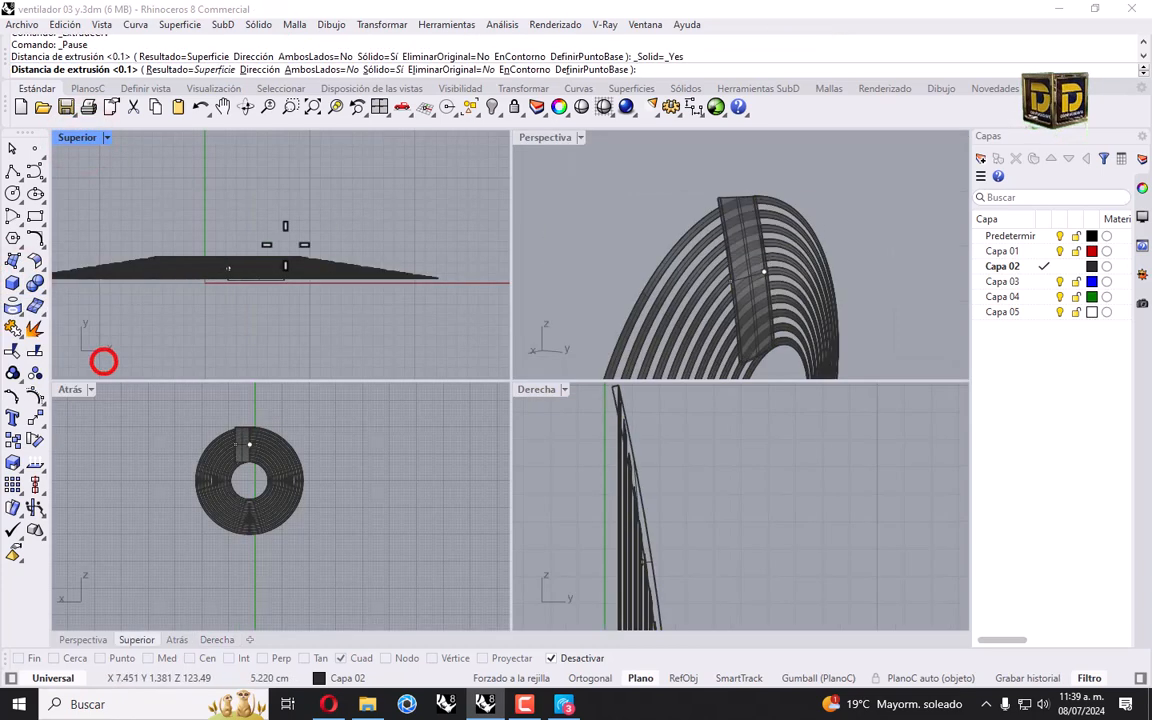
{"action": "type", "text": "1"}
{"action": "key", "text": "Return"}
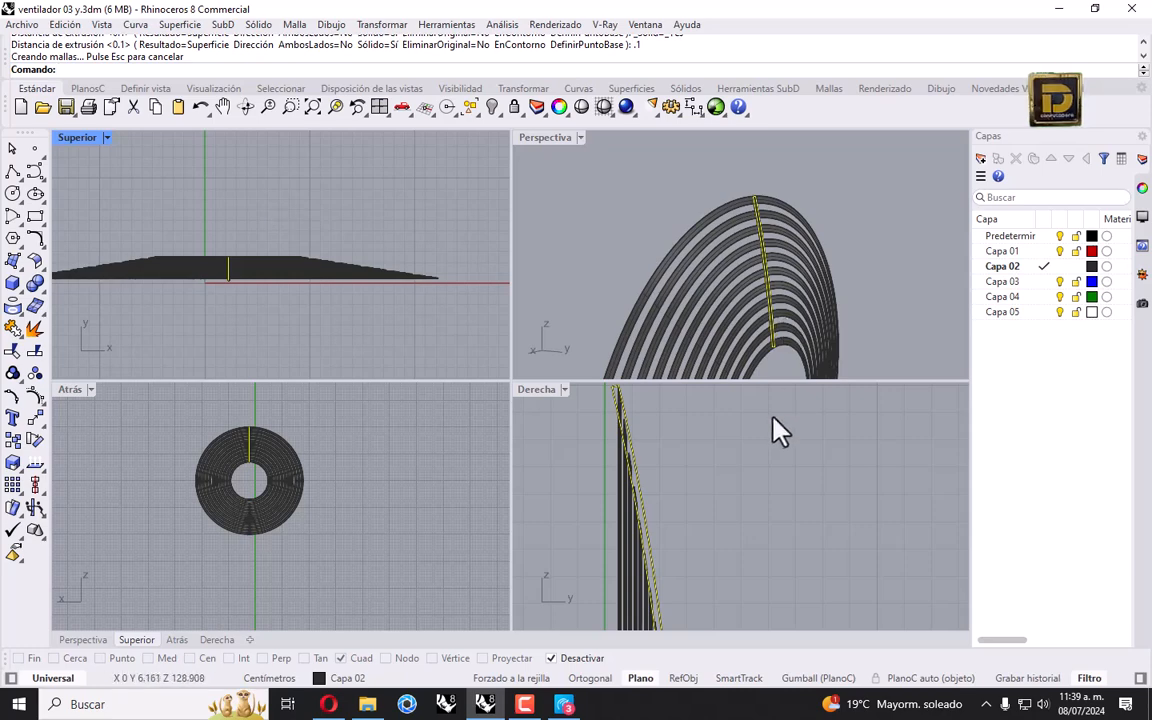
{"action": "key", "text": "Delete"}
Step: Polar-array the radial rib around the grille's centre with 25 elements over 360 degrees
{"action": "scroll", "coordinate": [768, 270], "scroll_direction": "up", "scroll_amount": 3}
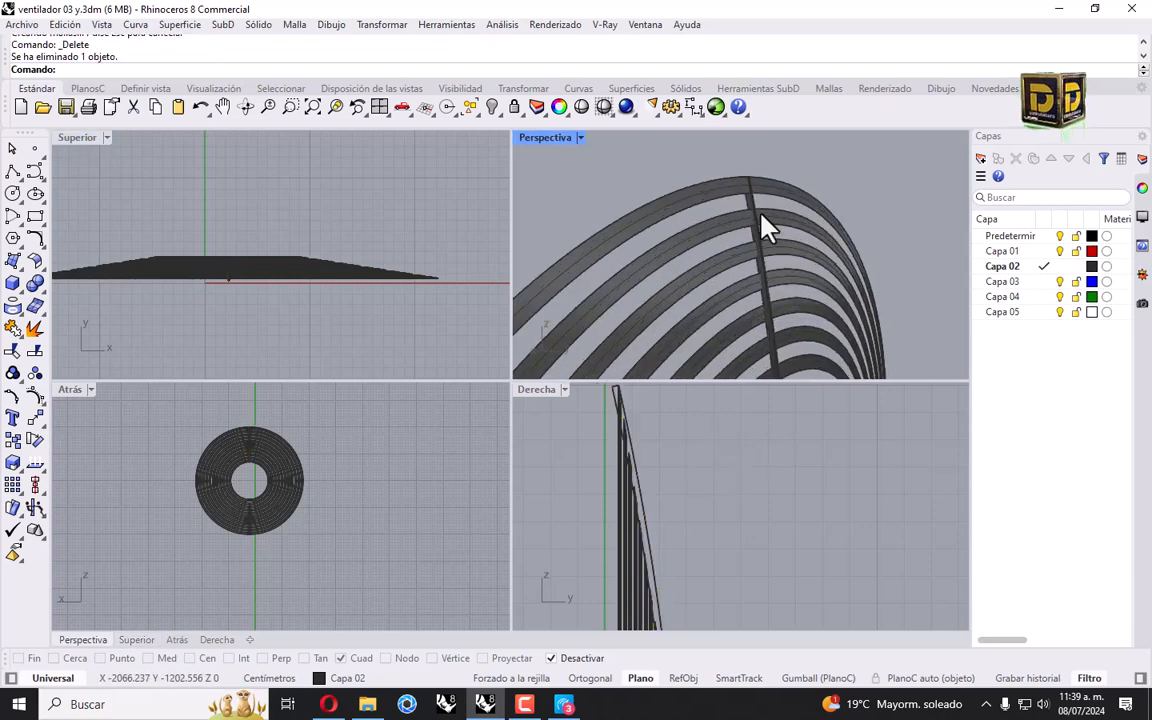
{"action": "left_click", "coordinate": [755, 202]}
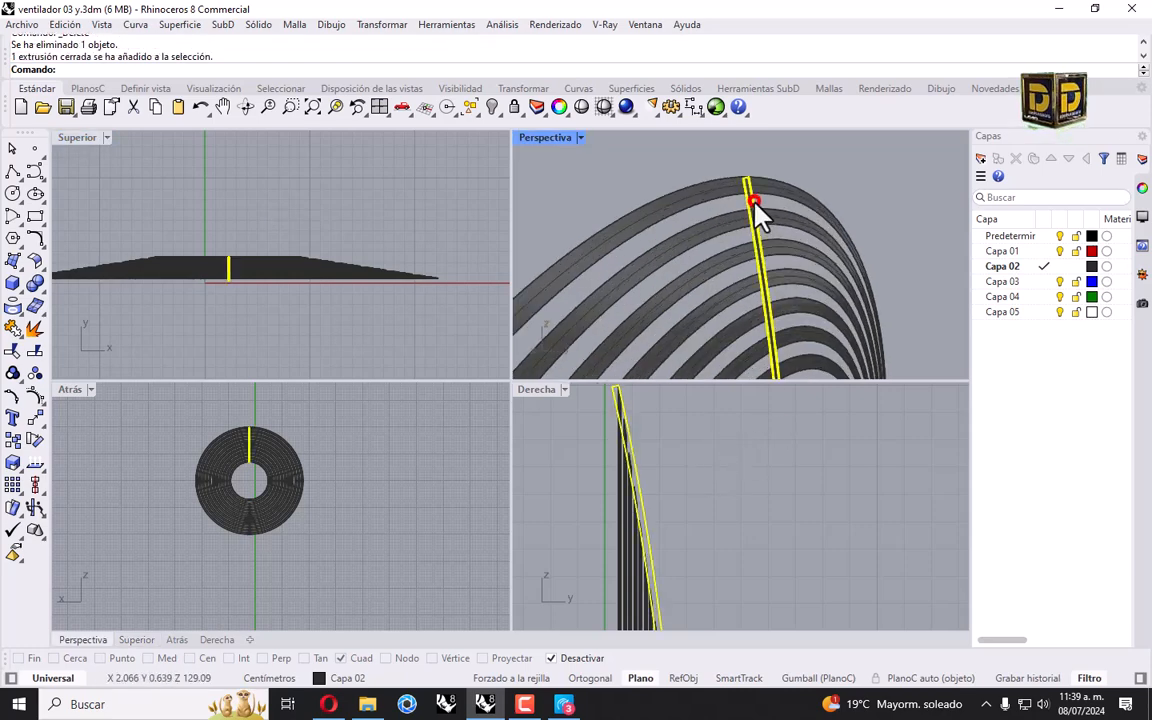
{"action": "left_click", "coordinate": [45, 420]}
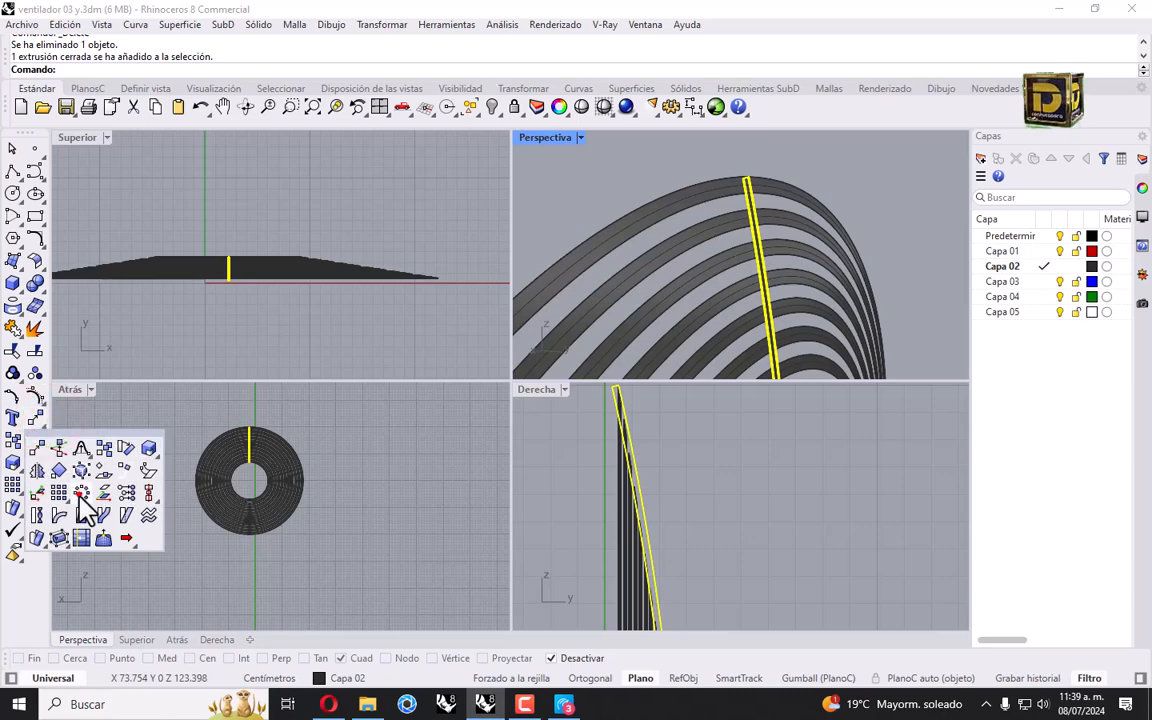
{"action": "left_click", "coordinate": [81, 493]}
{"action": "left_click", "coordinate": [551, 658]}
{"action": "right_click", "coordinate": [200, 660]}
{"action": "left_click", "coordinate": [250, 480]}
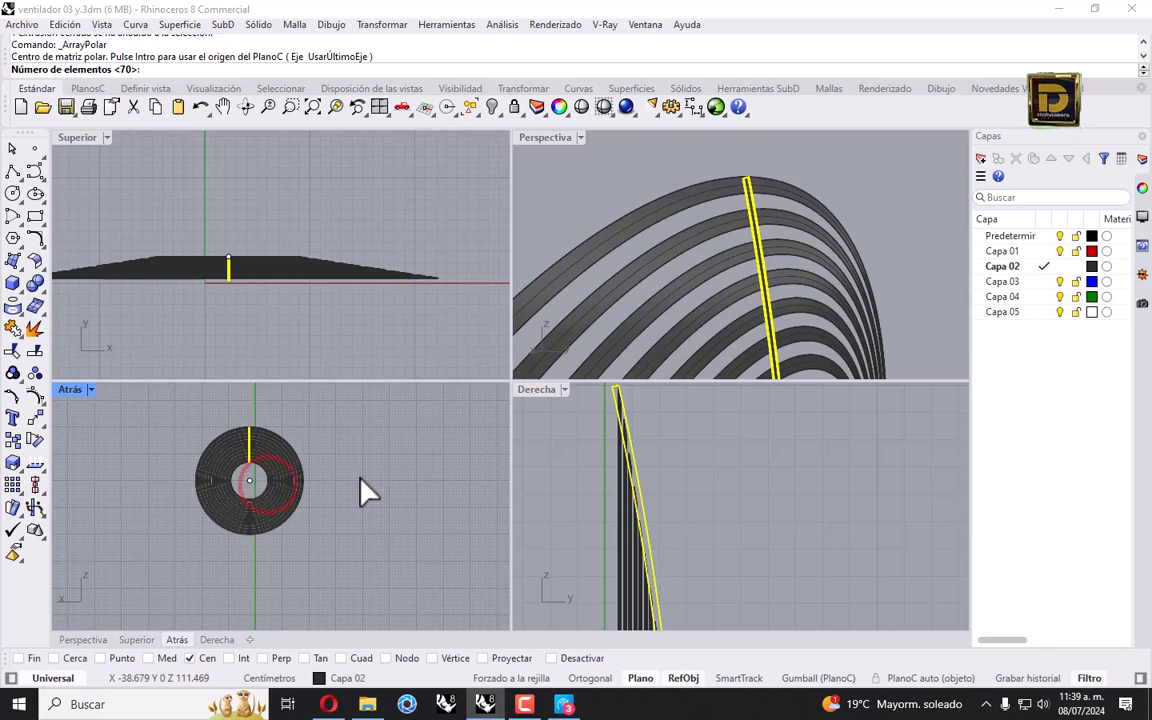
{"action": "type", "text": "25"}
{"action": "key", "text": "Return"}
{"action": "key", "text": "Return"}
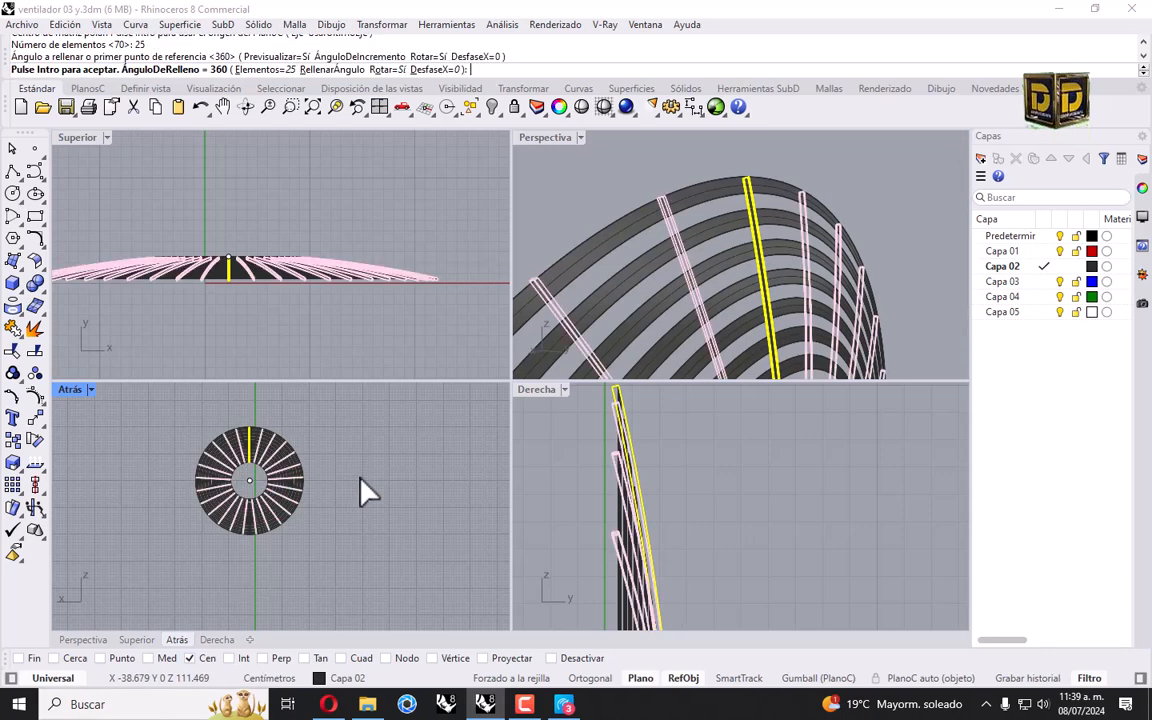
{"action": "key", "text": "Return"}
Step: Show all the hidden fan parts again and save the file
{"action": "left_click", "coordinate": [492, 106]}
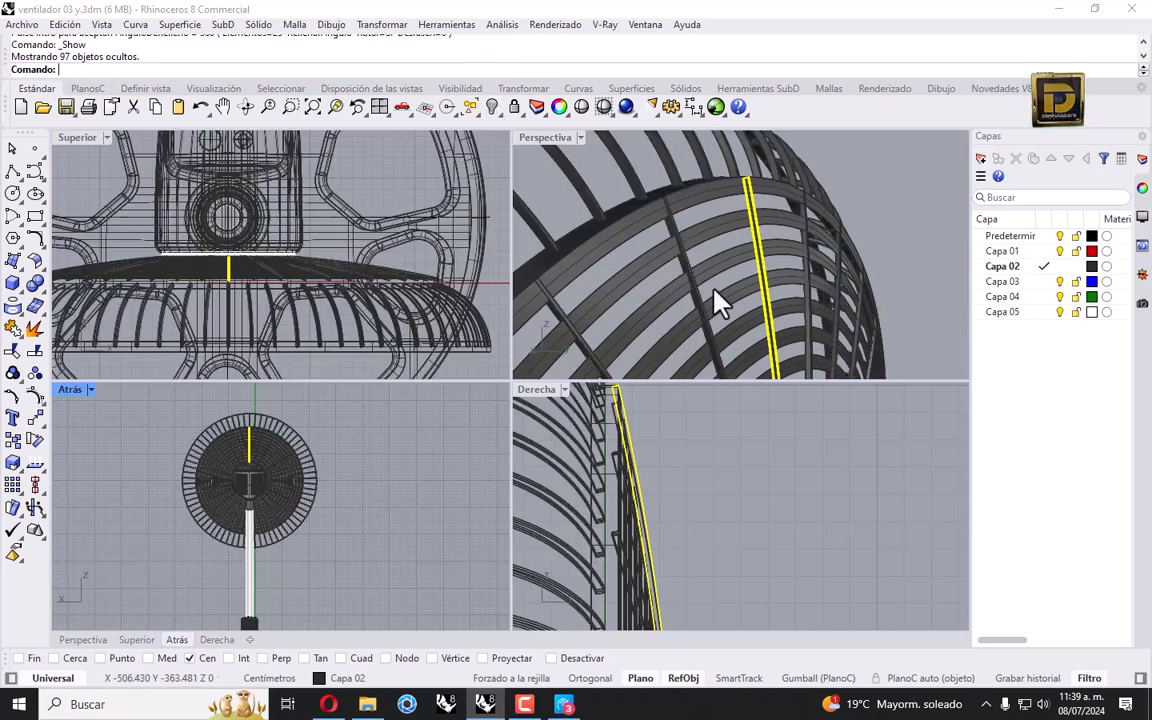
{"action": "scroll", "coordinate": [663, 265], "scroll_direction": "down", "scroll_amount": 10}
{"action": "right_click_drag", "start_coordinate": [868, 275], "coordinate": [954, 260]}
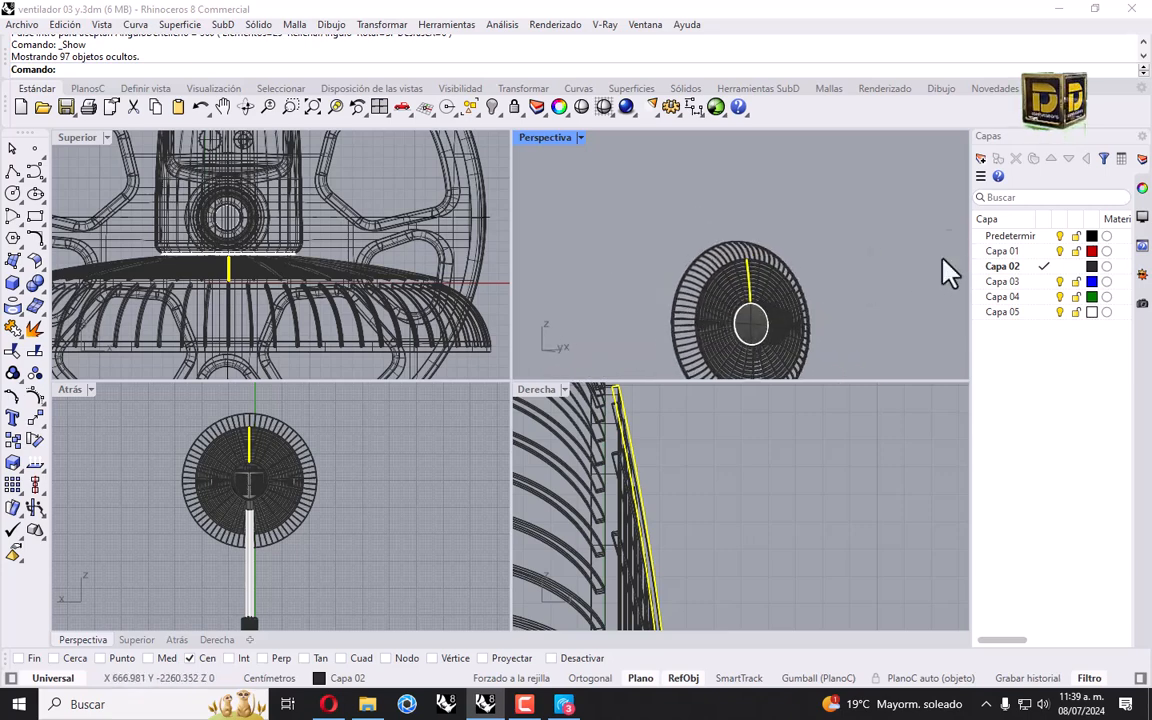
{"action": "double_click", "coordinate": [562, 140]}
{"action": "right_click_drag", "start_coordinate": [618, 323], "coordinate": [503, 310]}
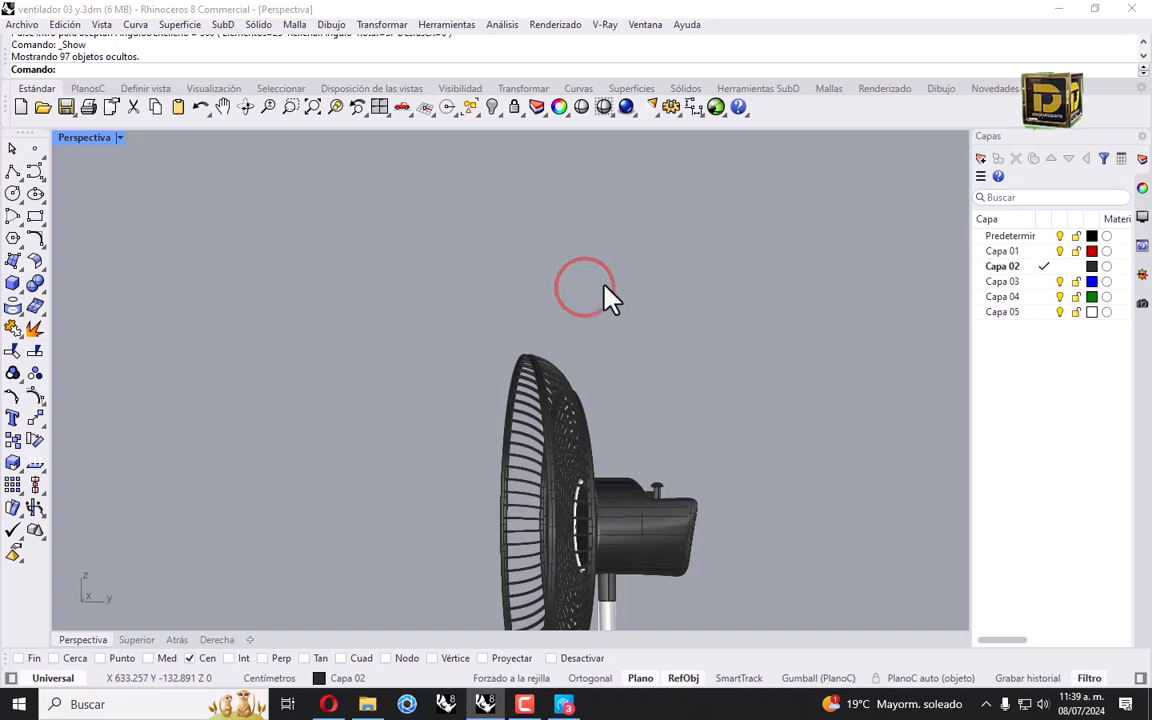
{"action": "left_click", "coordinate": [20, 25]}
{"action": "left_click", "coordinate": [22, 24]}
{"action": "left_click", "coordinate": [66, 107]}
{"action": "scroll", "coordinate": [454, 291], "scroll_direction": "down", "scroll_amount": 8}
{"action": "right_click_drag", "start_coordinate": [454, 291], "coordinate": [528, 304]}
{"action": "scroll", "coordinate": [486, 318], "scroll_direction": "up", "scroll_amount": 7}
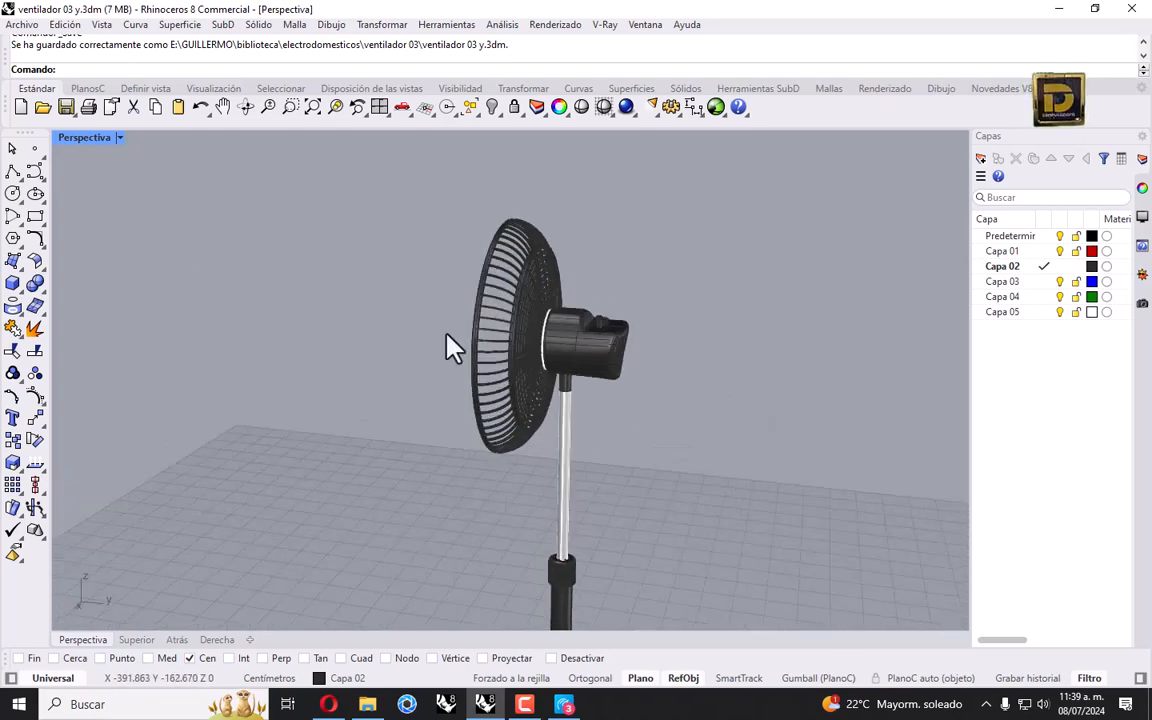
{"action": "right_click_drag", "start_coordinate": [344, 363], "coordinate": [90, 237]}
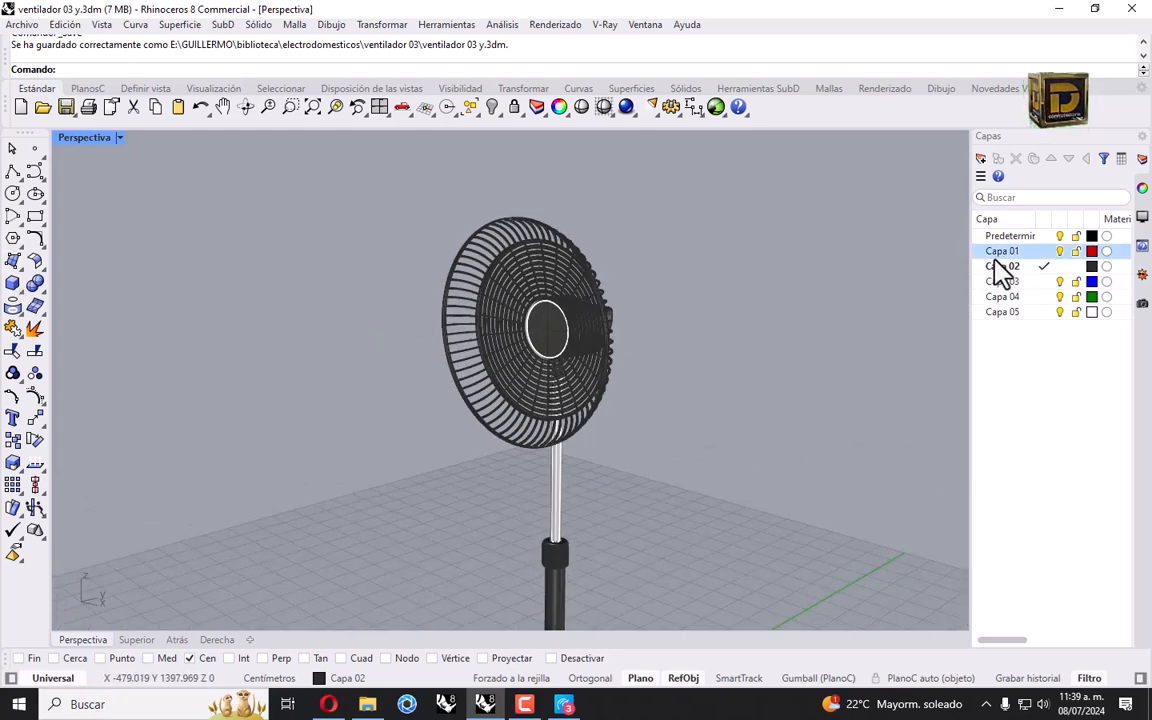
Step: Create a solid cylinder on layer Capa 05, 1 cm in diameter and 15 cm long, centred on the motor housing's front circle
{"action": "left_click", "coordinate": [1043, 312]}
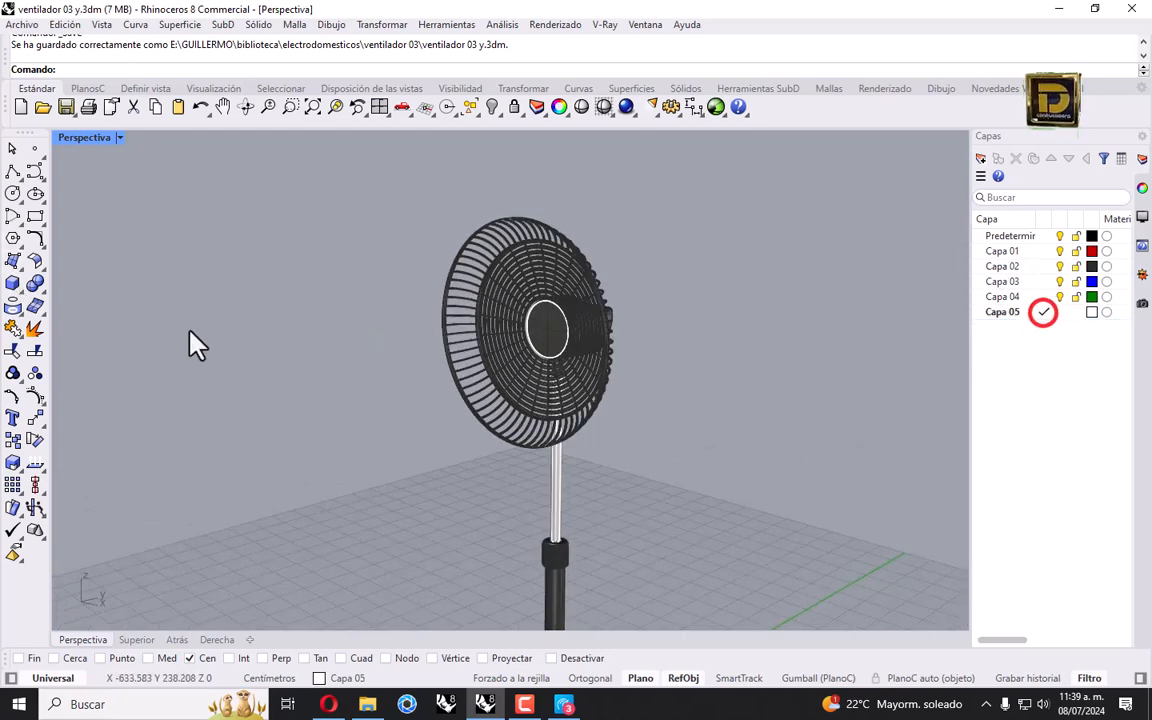
{"action": "left_click", "coordinate": [14, 284]}
{"action": "left_click", "coordinate": [36, 314]}
{"action": "scroll", "coordinate": [560, 372], "scroll_direction": "up", "scroll_amount": 5}
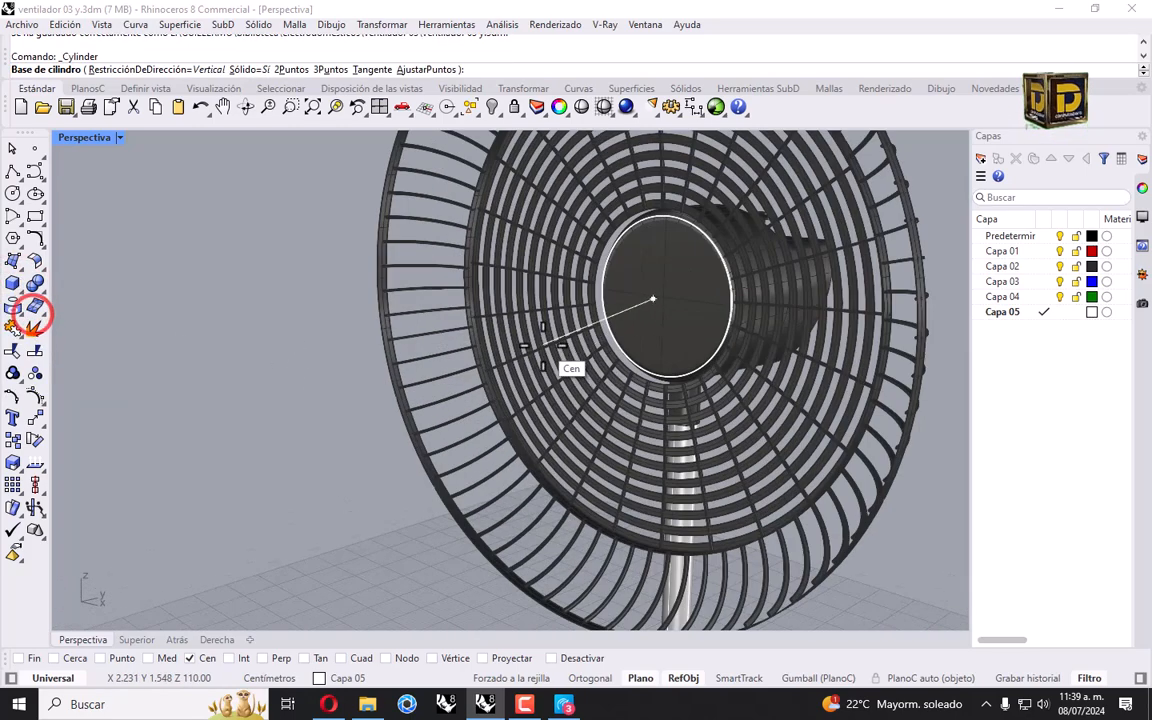
{"action": "left_click", "coordinate": [700, 377]}
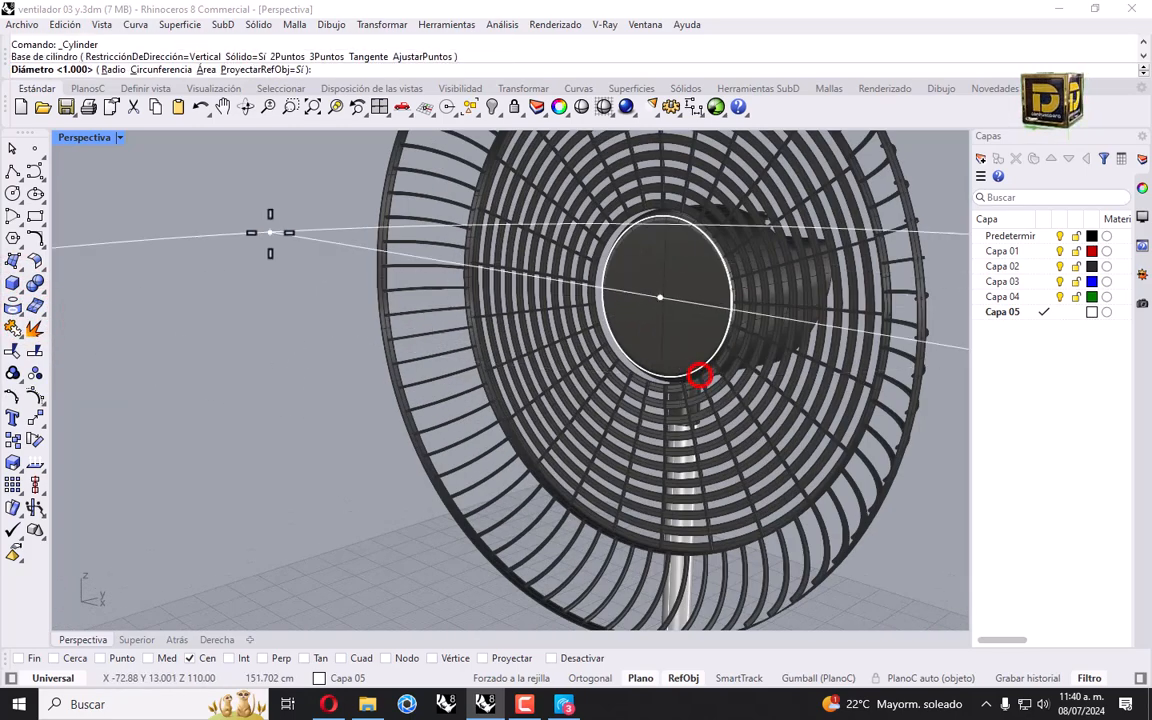
{"action": "double_click", "coordinate": [90, 137]}
{"action": "type", "text": "1"}
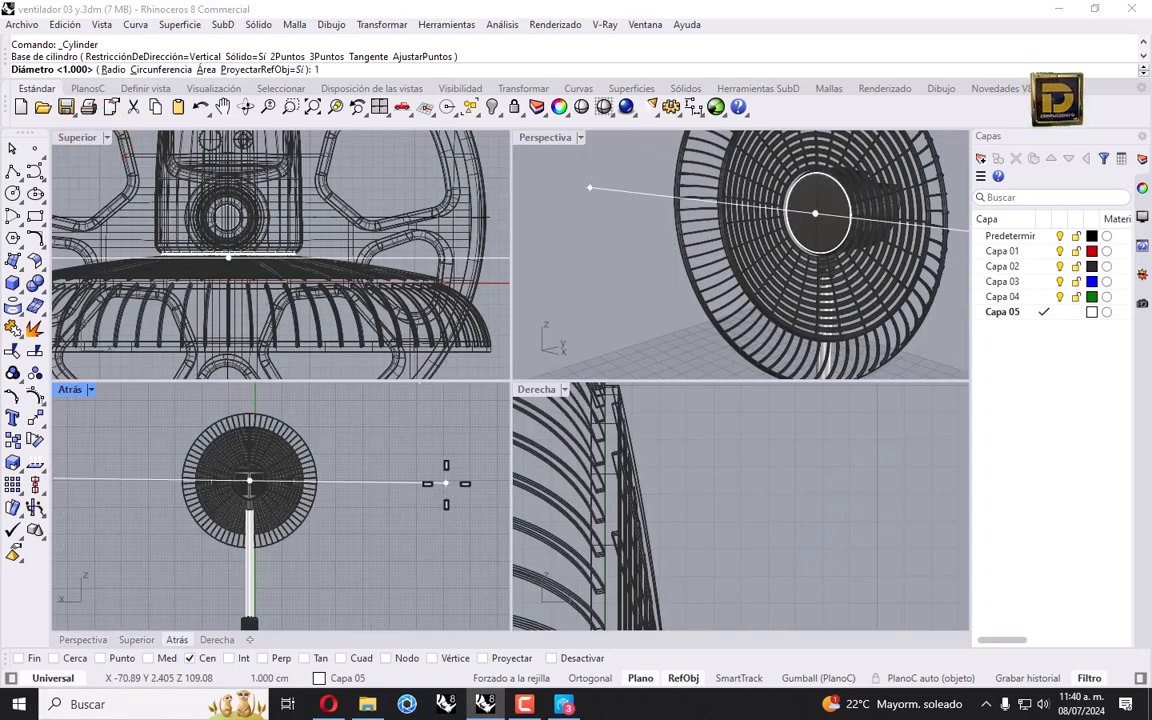
{"action": "key", "text": "Return"}
{"action": "scroll", "coordinate": [740, 500], "scroll_direction": "down", "scroll_amount": 5}
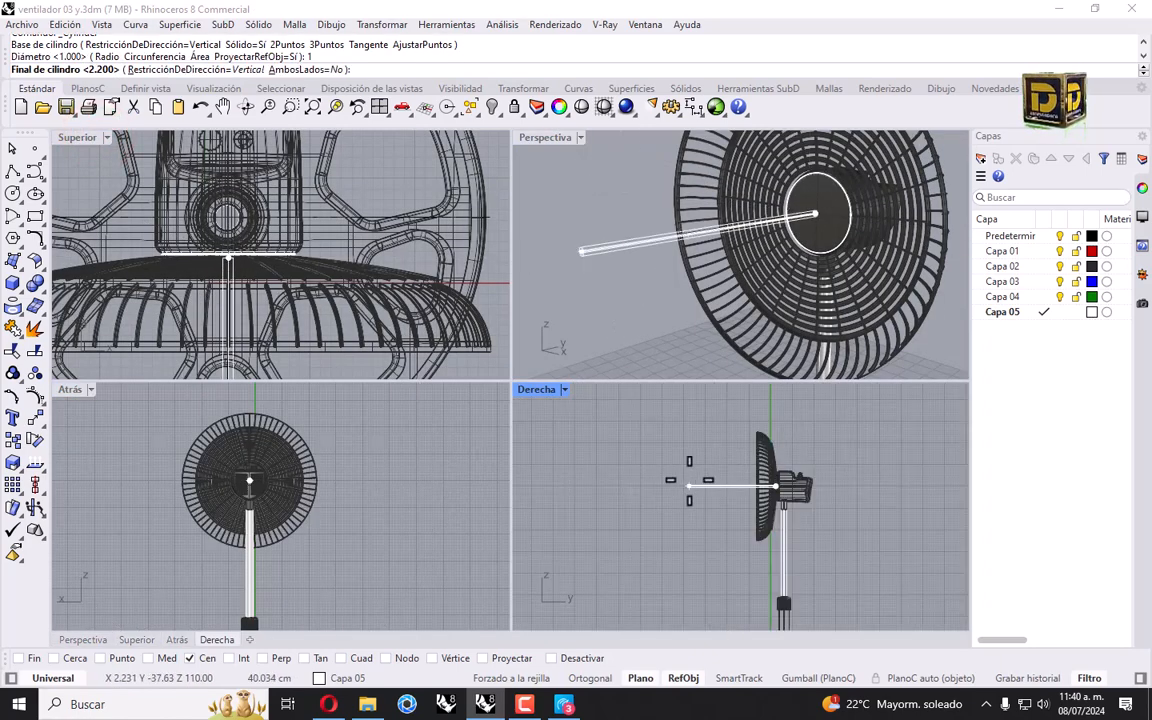
{"action": "type", "text": "15"}
{"action": "key", "text": "Return"}
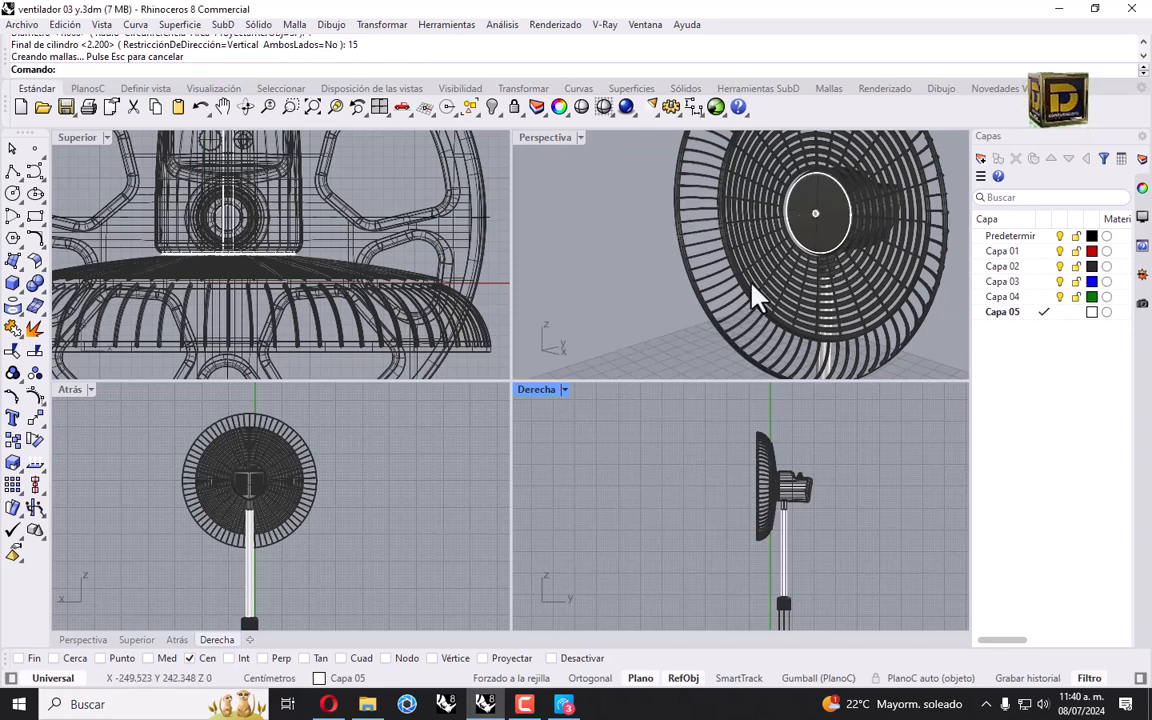
Step: Move the thin cylinder forward along its axis so that it projects from the motor through the grille as a shaft
{"action": "scroll", "coordinate": [815, 225], "scroll_direction": "up", "scroll_amount": 5}
{"action": "left_click", "coordinate": [806, 206]}
{"action": "scroll", "coordinate": [790, 500], "scroll_direction": "up", "scroll_amount": 5}
{"action": "left_click_drag", "start_coordinate": [805, 490], "coordinate": [603, 490], "text": "shift"}
{"action": "scroll", "coordinate": [640, 492], "scroll_direction": "down", "scroll_amount": 5}
{"action": "left_click", "coordinate": [640, 490]}
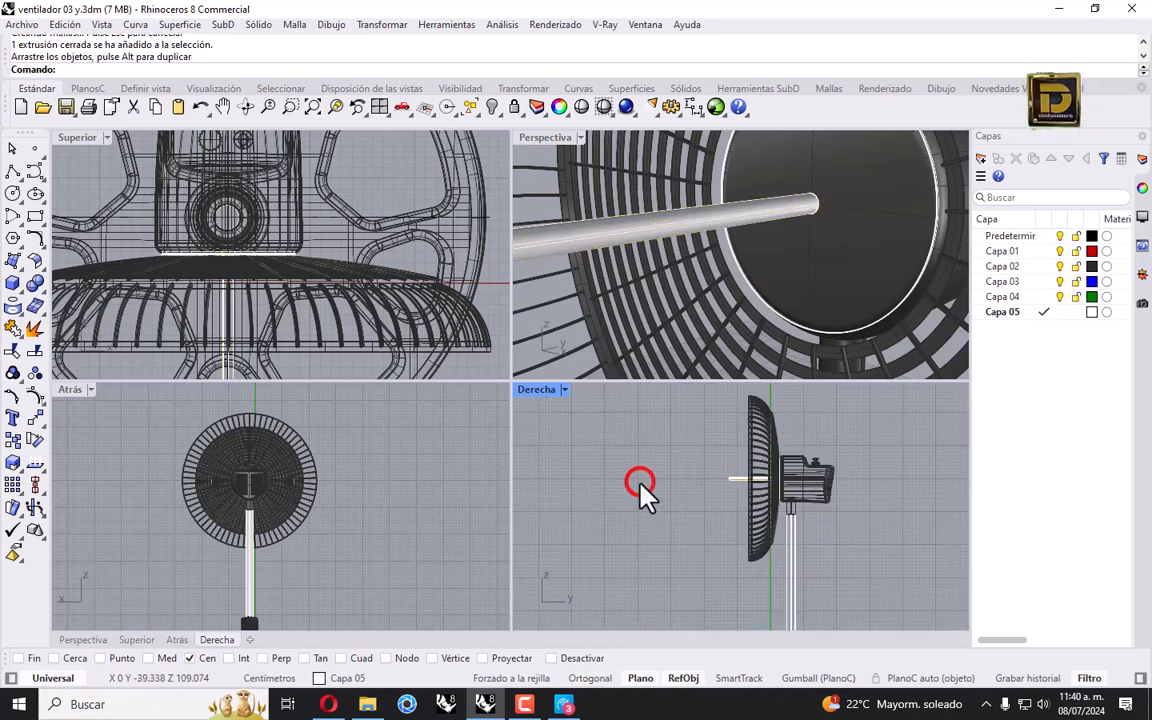
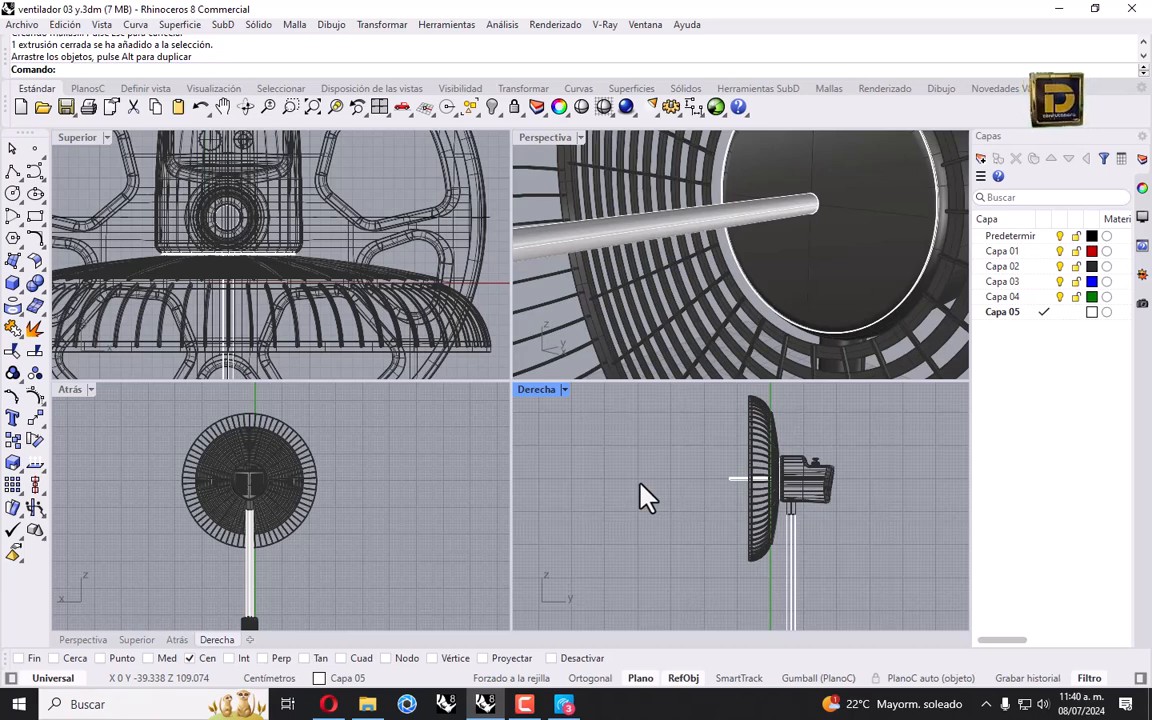
Step: Make Capa 04 the current layer and try to place a cylinder base at the shaft's free end
{"action": "left_click", "coordinate": [16, 288]}
{"action": "left_click", "coordinate": [38, 315]}
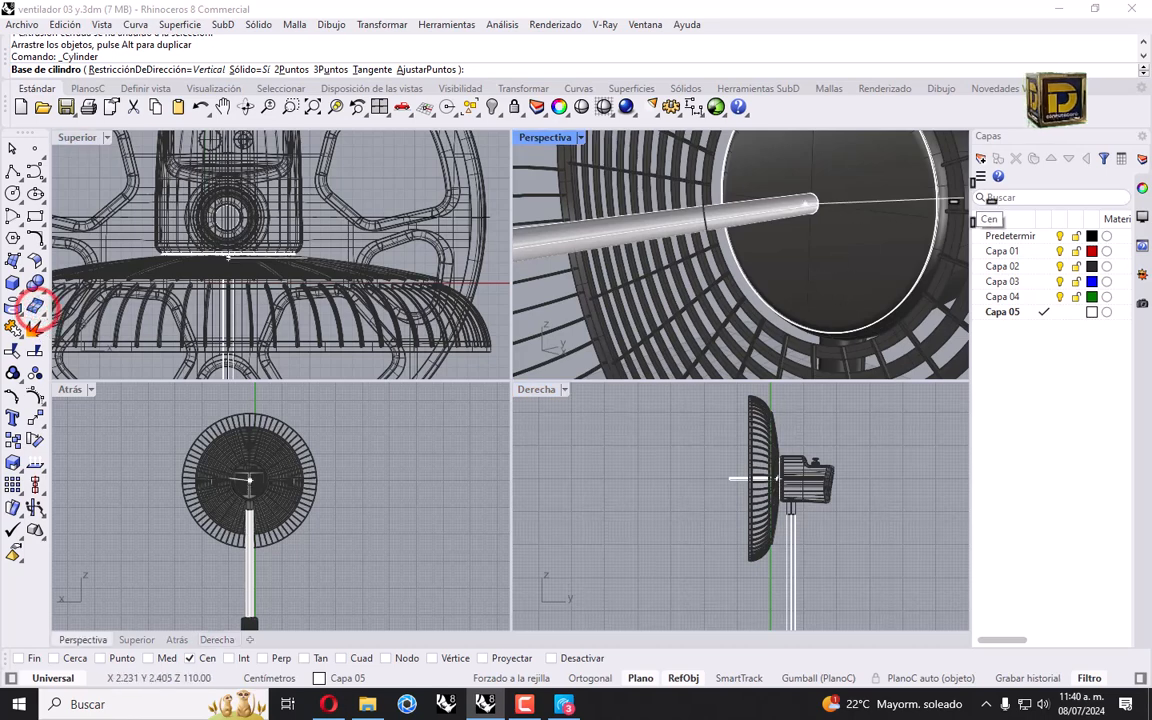
{"action": "left_click", "coordinate": [1060, 296]}
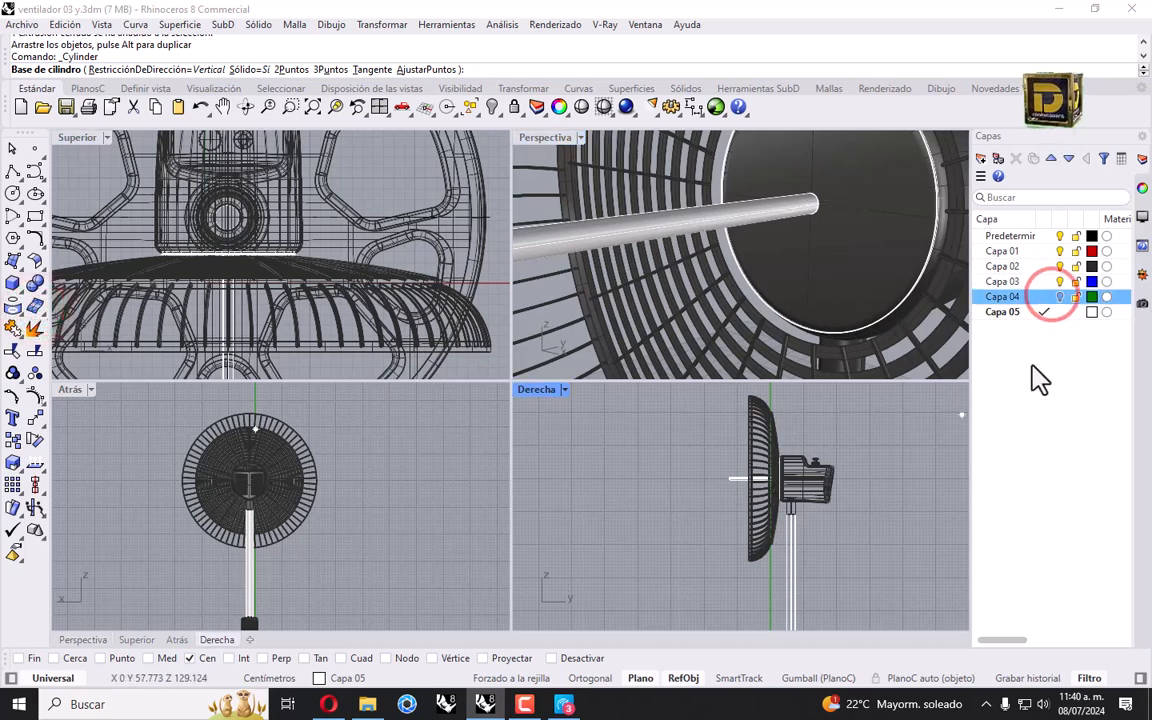
{"action": "left_click", "coordinate": [1044, 297]}
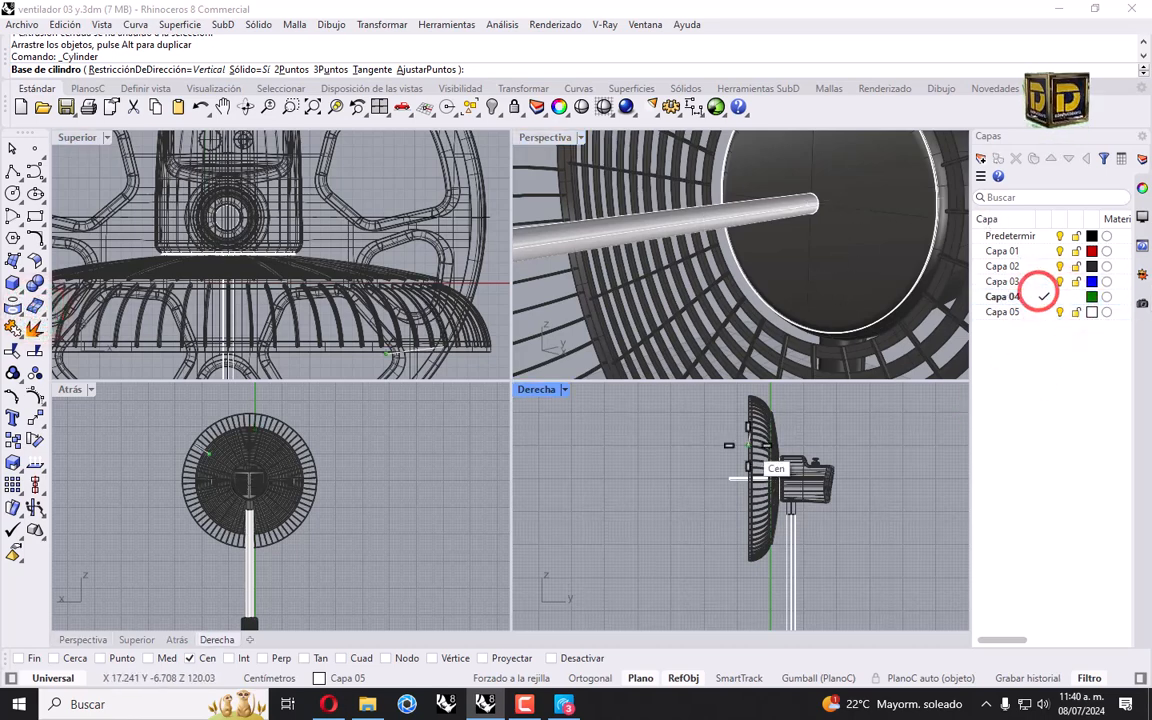
{"action": "scroll", "coordinate": [629, 508], "scroll_direction": "up", "scroll_amount": 5}
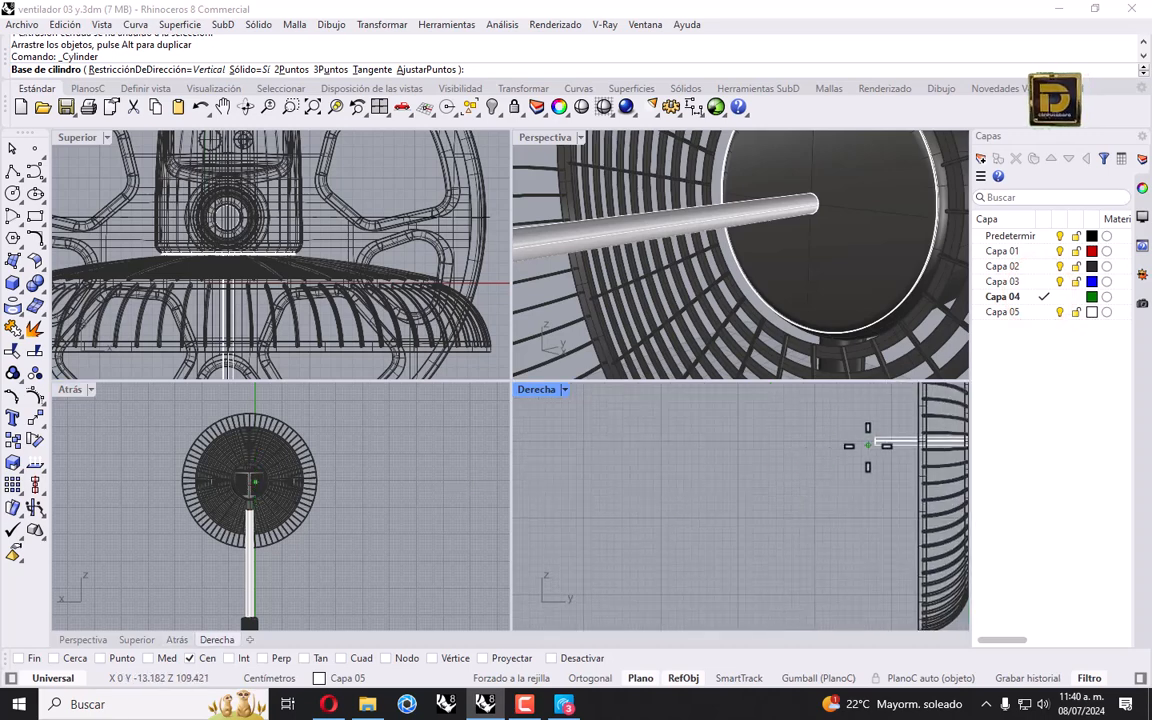
{"action": "scroll", "coordinate": [879, 442], "scroll_direction": "up", "scroll_amount": 2}
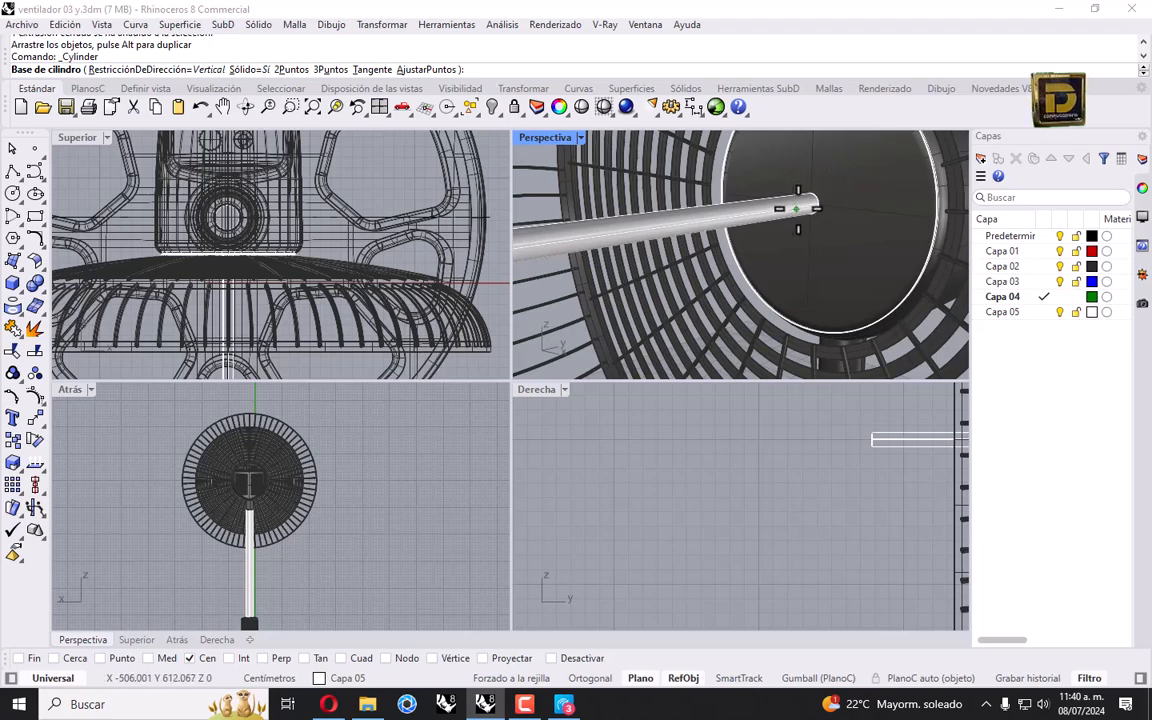
{"action": "right_click_drag", "start_coordinate": [712, 172], "coordinate": [733, 240]}
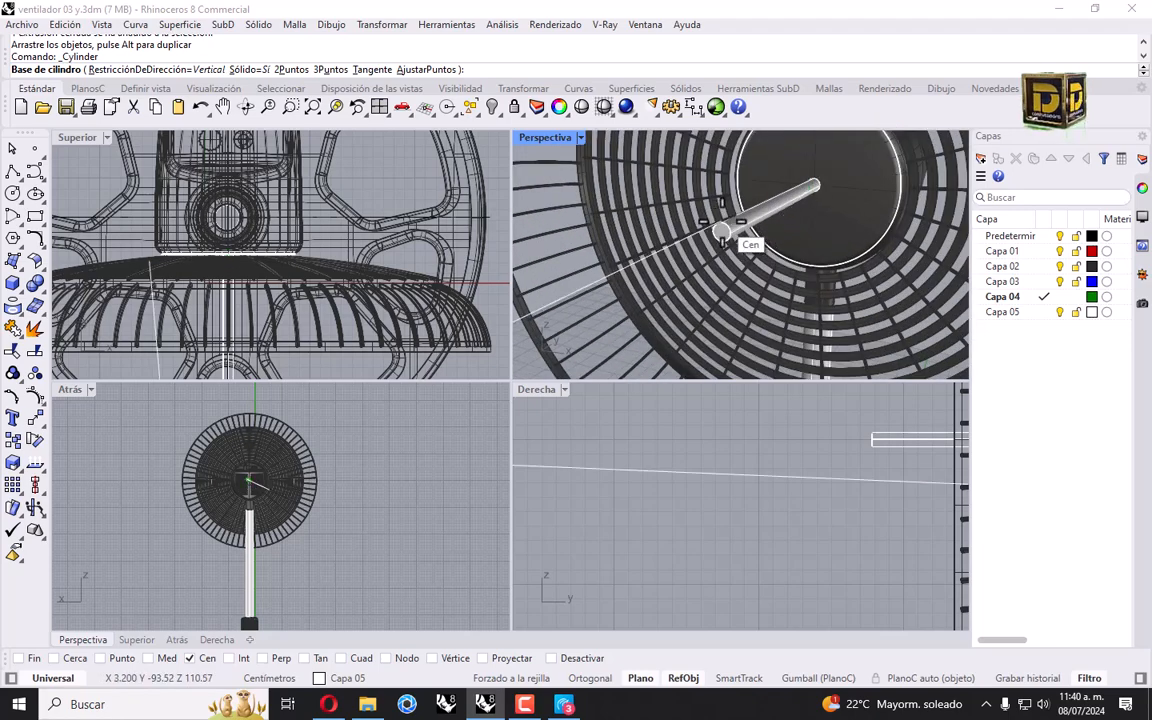
{"action": "key", "text": "Escape"}
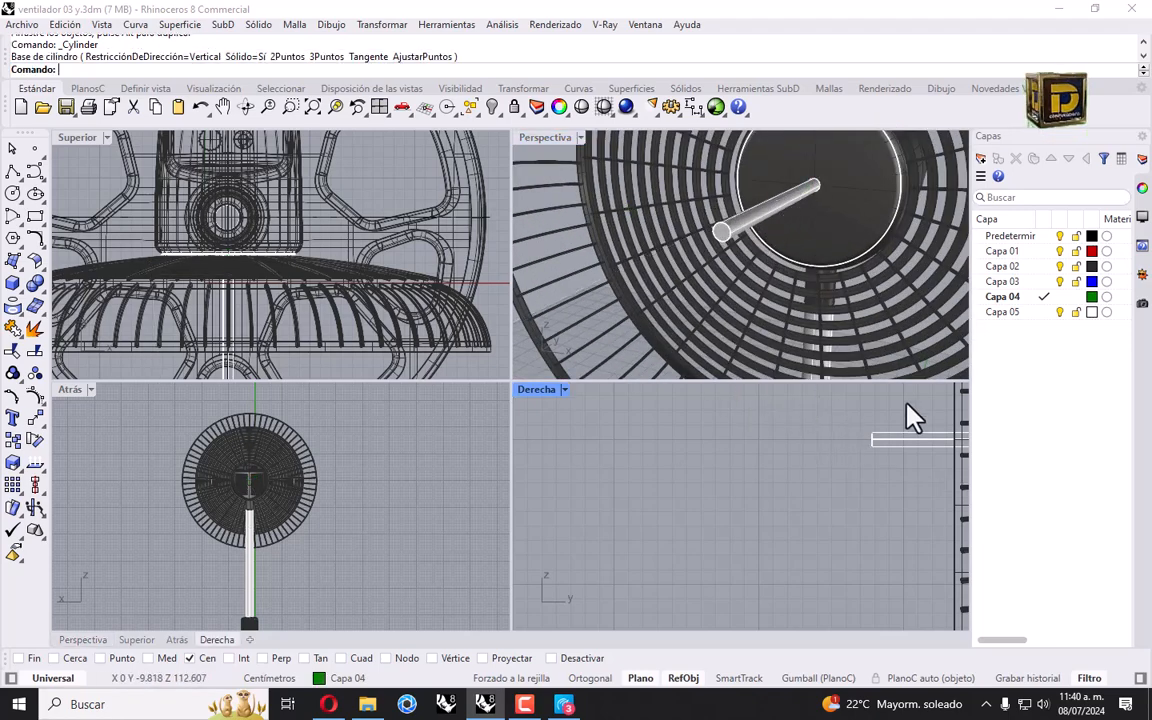
Step: Isolate the shaft cylinder from the rest of the fan
{"action": "left_click_drag", "start_coordinate": [905, 401], "coordinate": [862, 462]}
{"action": "left_click", "coordinate": [498, 112]}
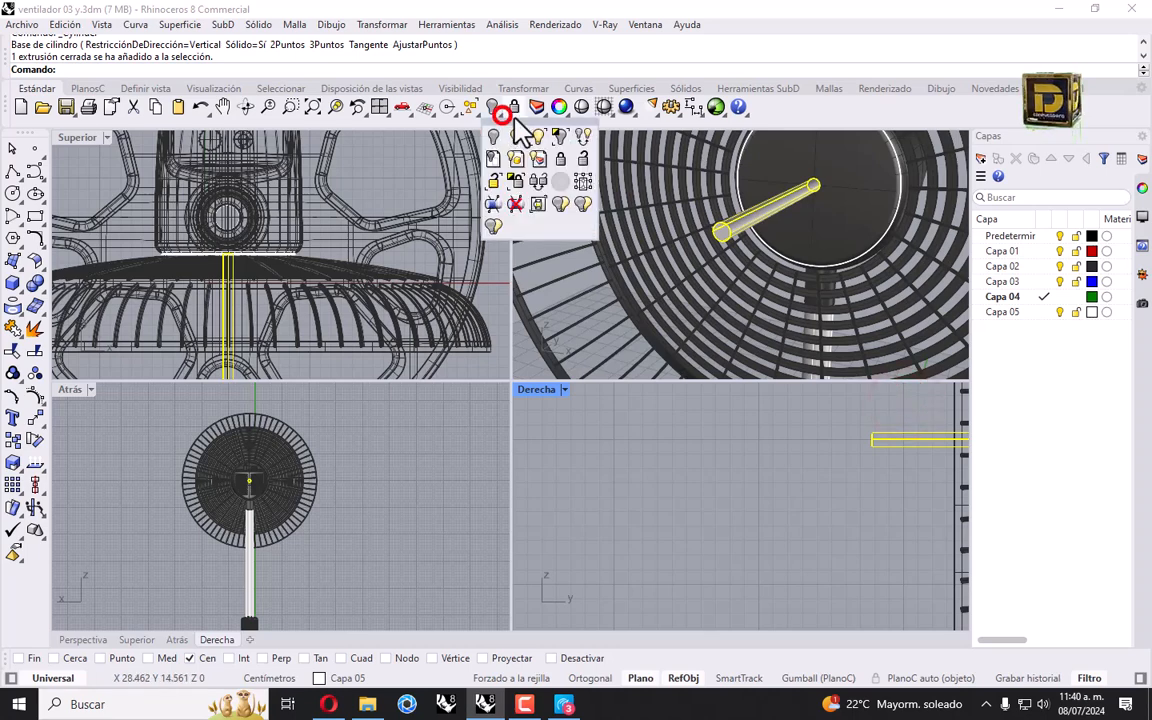
{"action": "left_click", "coordinate": [555, 130]}
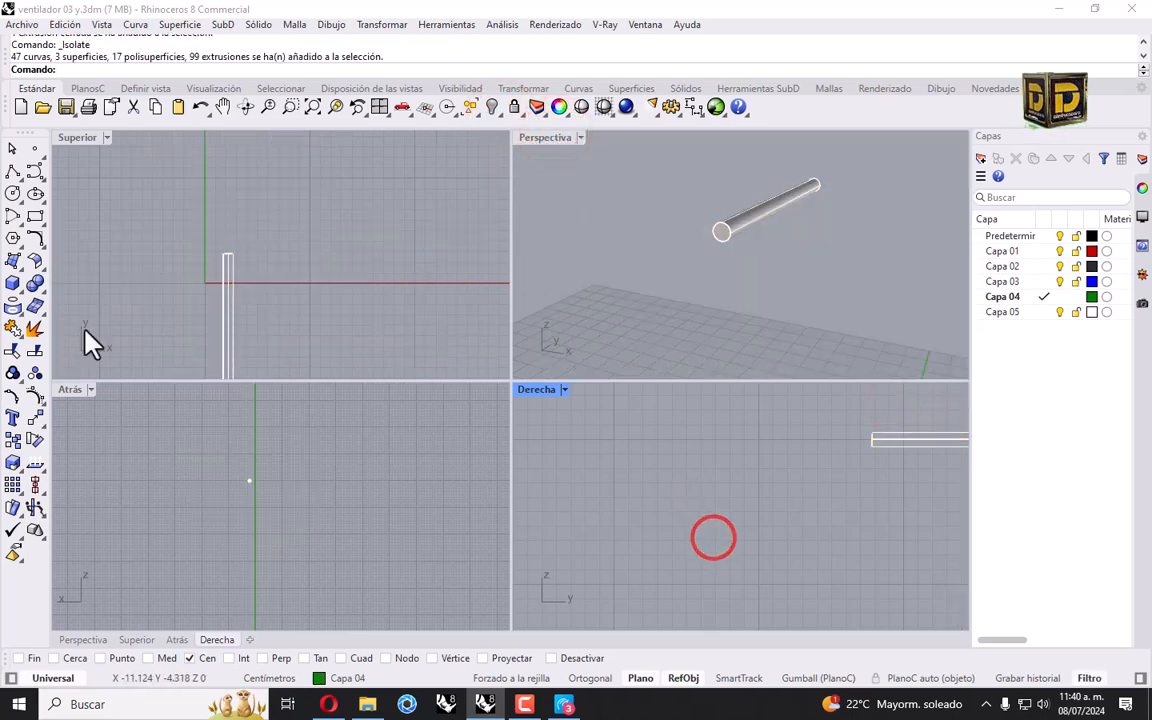
Step: Create a solid hub cylinder 9 cm in diameter and 3.5 cm long, centred on the shaft's free end and extending back along the shaft
{"action": "left_click", "coordinate": [35, 284]}
{"action": "left_click", "coordinate": [37, 315]}
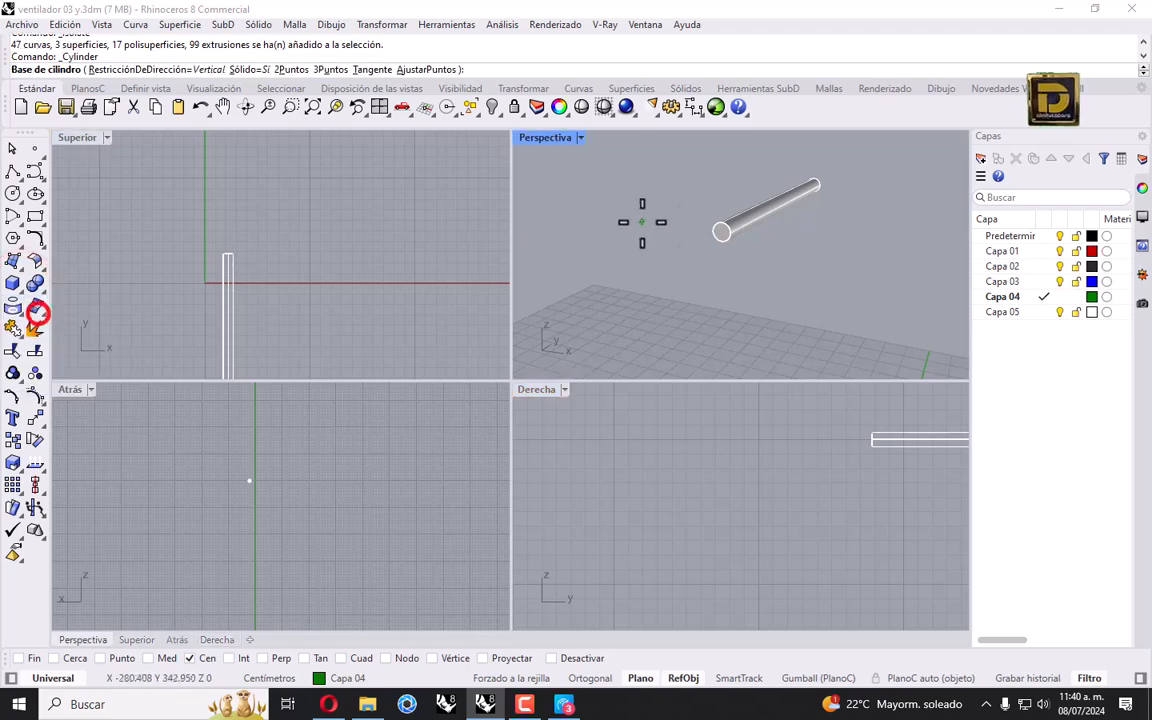
{"action": "scroll", "coordinate": [723, 245], "scroll_direction": "up", "scroll_amount": 5}
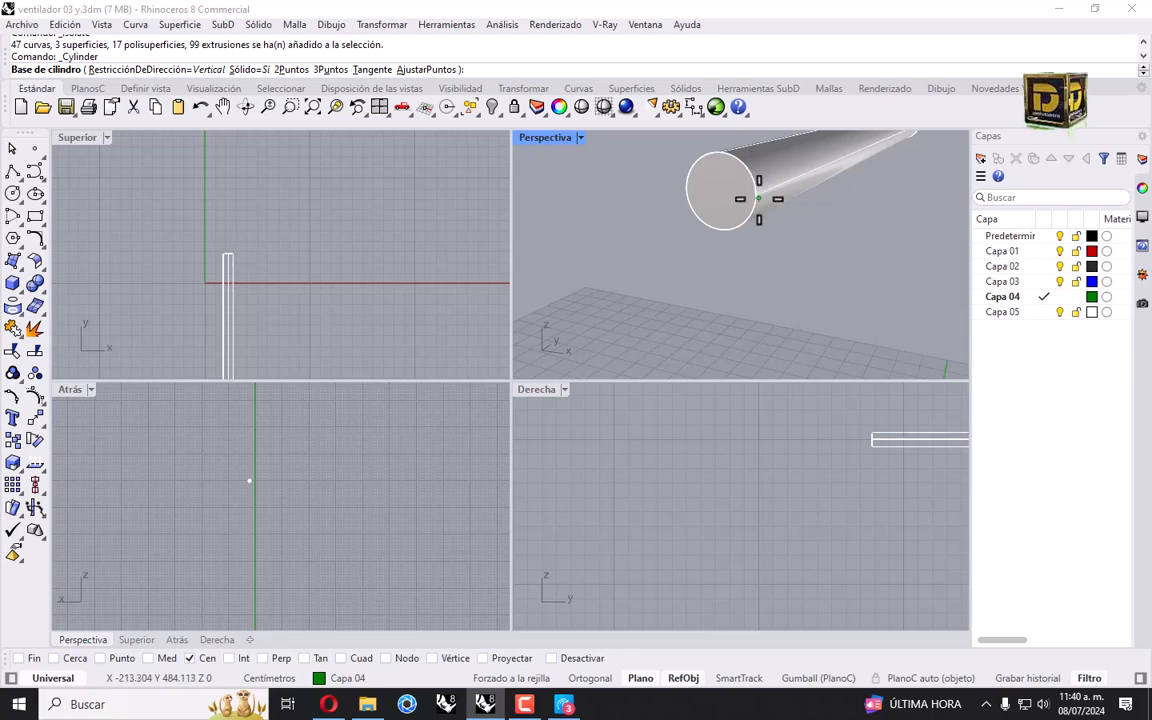
{"action": "left_click", "coordinate": [690, 212]}
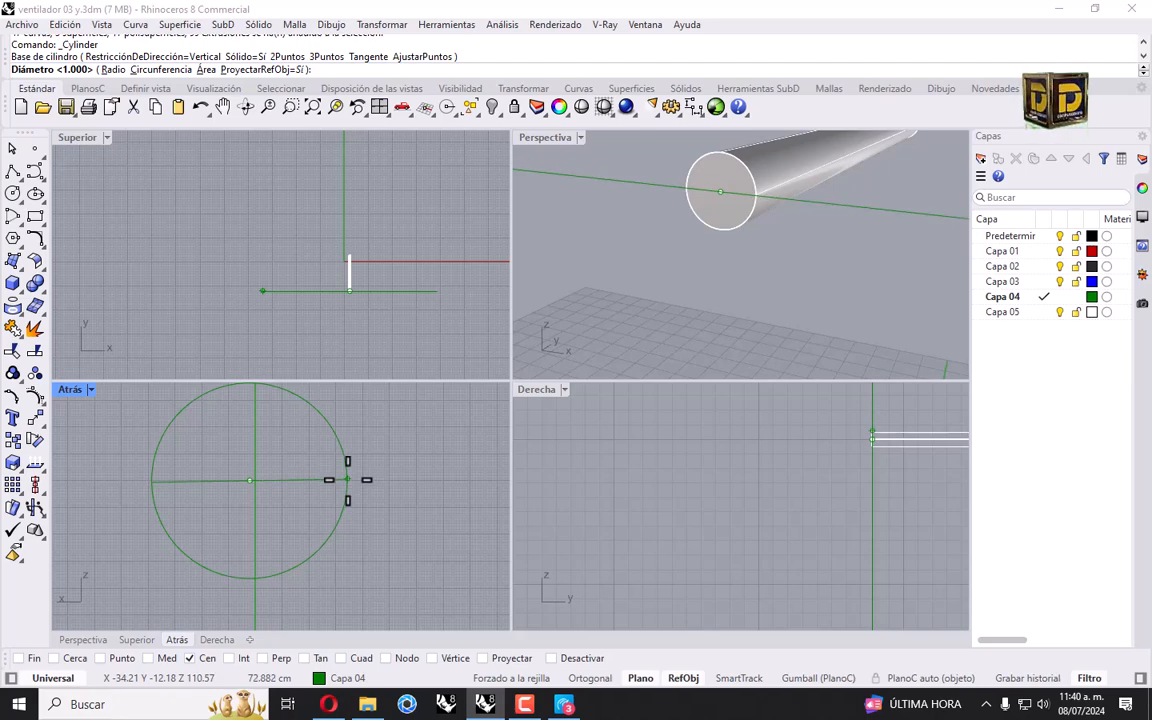
{"action": "type", "text": "9"}
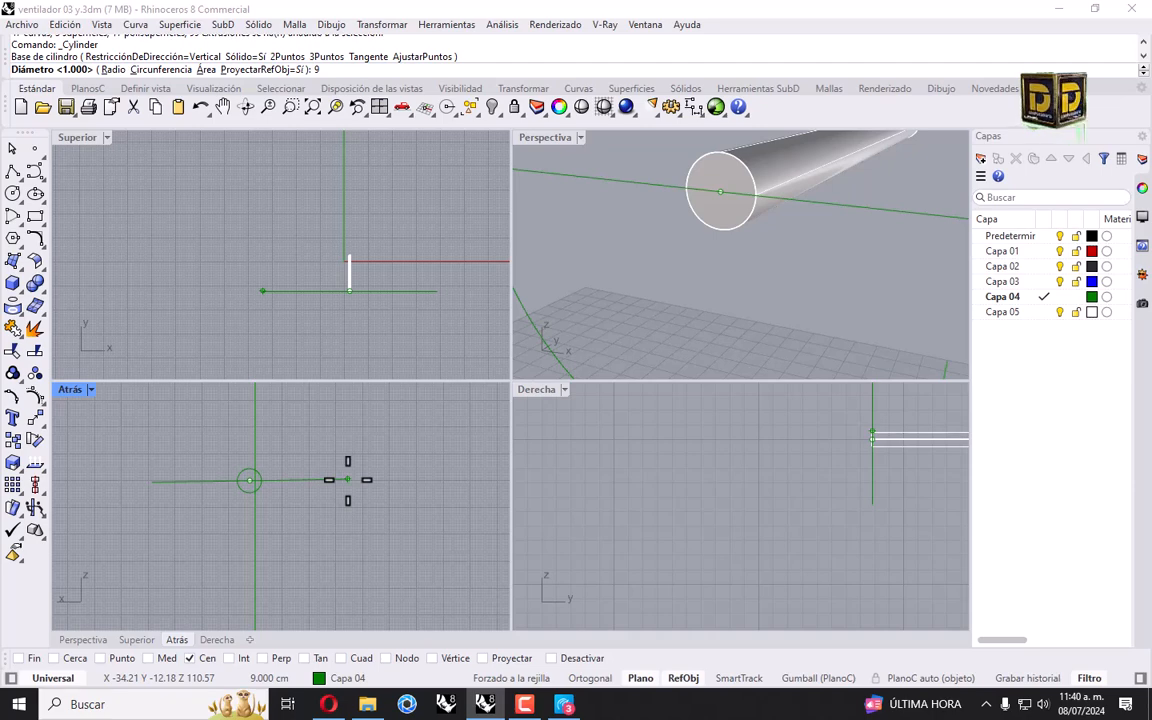
{"action": "key", "text": "Return"}
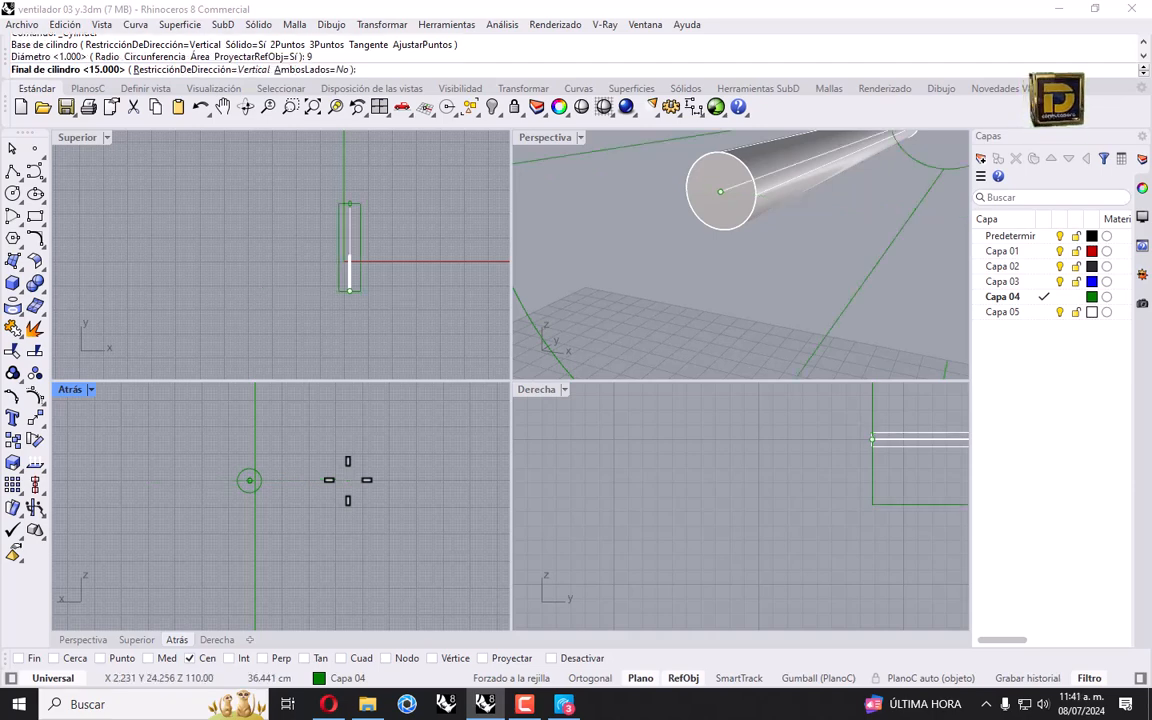
{"action": "type", "text": "3.5"}
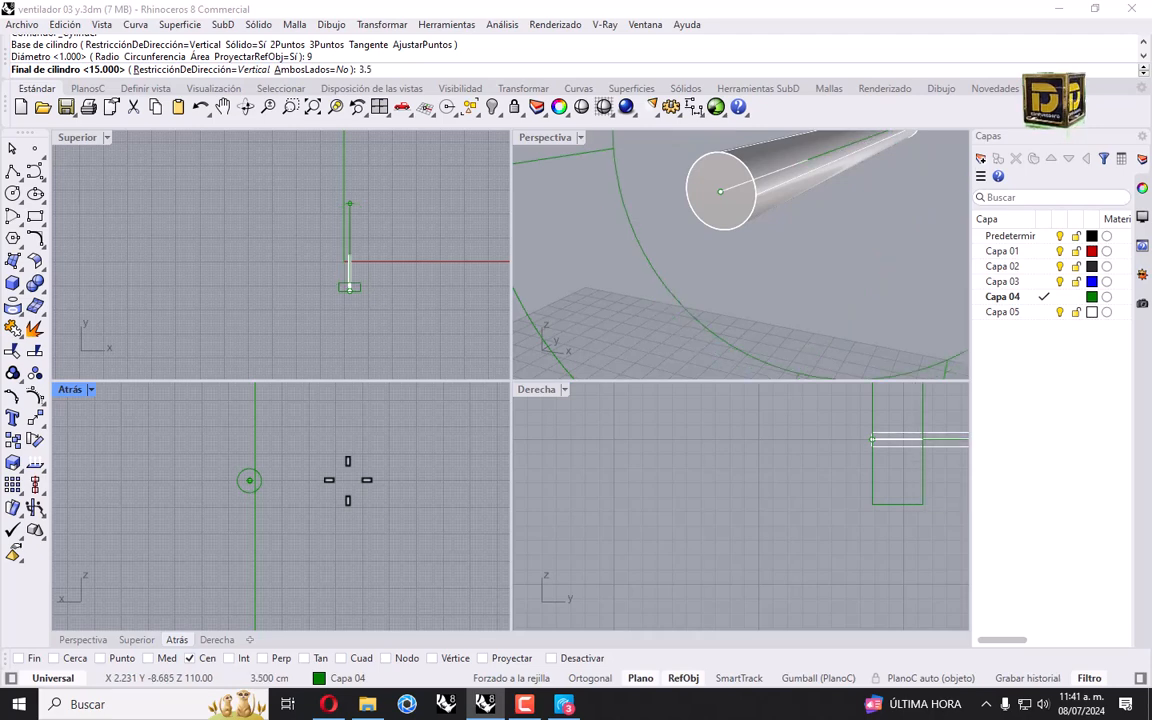
{"action": "key", "text": "Return"}
{"action": "scroll", "coordinate": [725, 320], "scroll_direction": "down", "scroll_amount": 4}
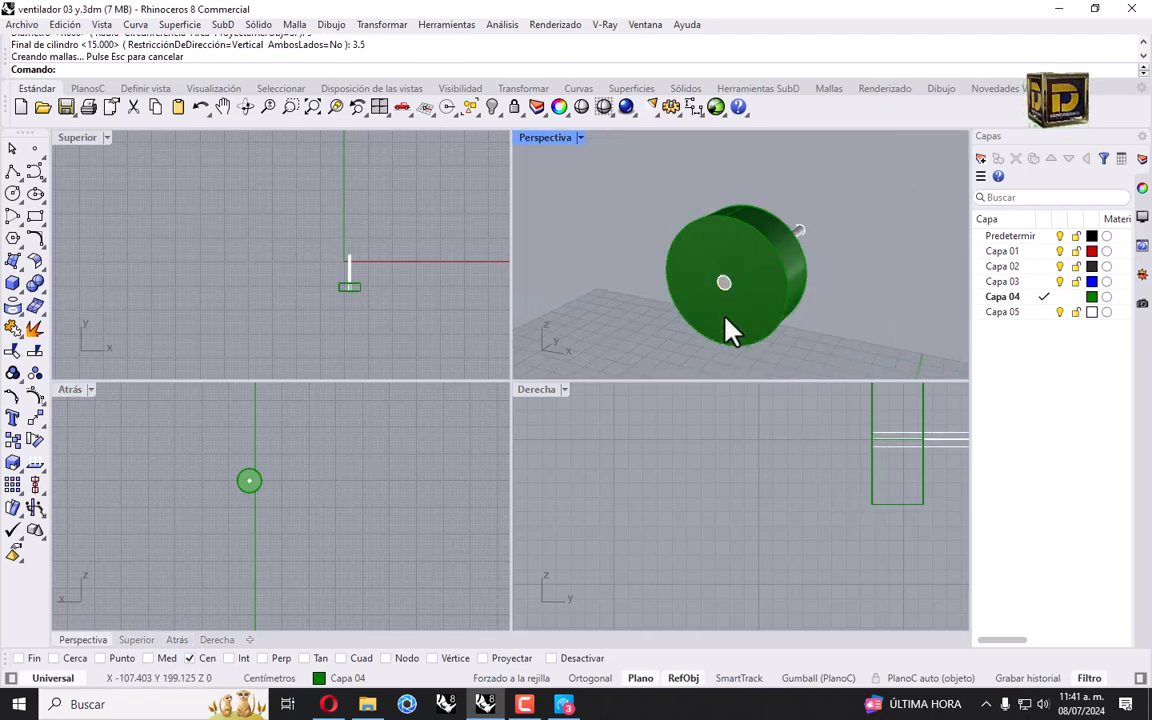
Step: Move the hub cylinder forward along the shaft axis in the right view, leaving a gap before the shaft's free end
{"action": "left_click", "coordinate": [745, 322]}
{"action": "scroll", "coordinate": [850, 500], "scroll_direction": "down", "scroll_amount": 3}
{"action": "scroll", "coordinate": [815, 480], "scroll_direction": "up", "scroll_amount": 2}
{"action": "left_click_drag", "start_coordinate": [823, 470], "coordinate": [755, 476]}
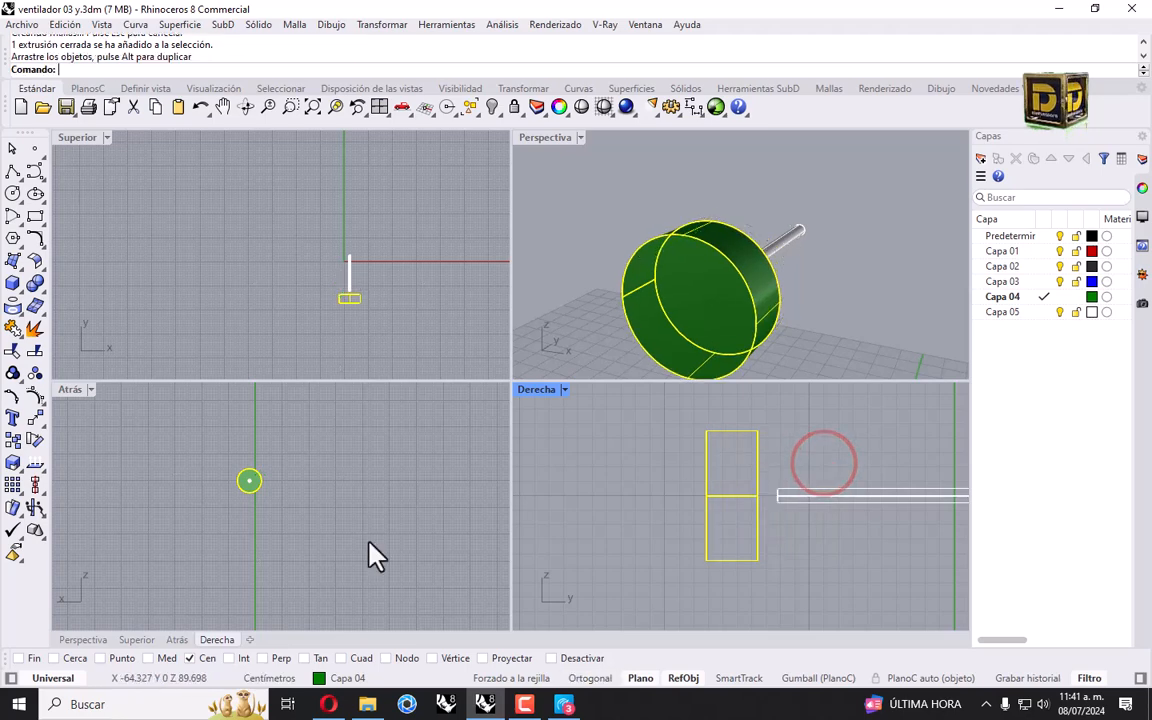
Step: Move the hub cylinder from the centre of its front face to the centre of the shaft's free end
{"action": "left_click", "coordinate": [35, 395]}
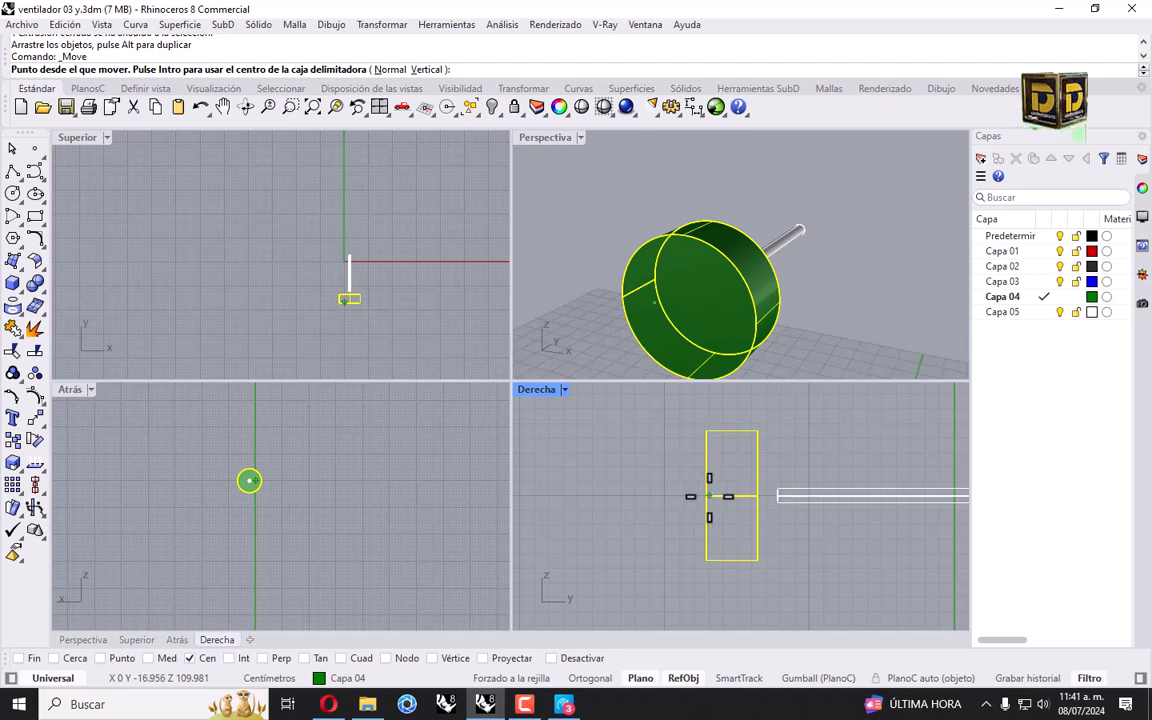
{"action": "left_click", "coordinate": [707, 458]}
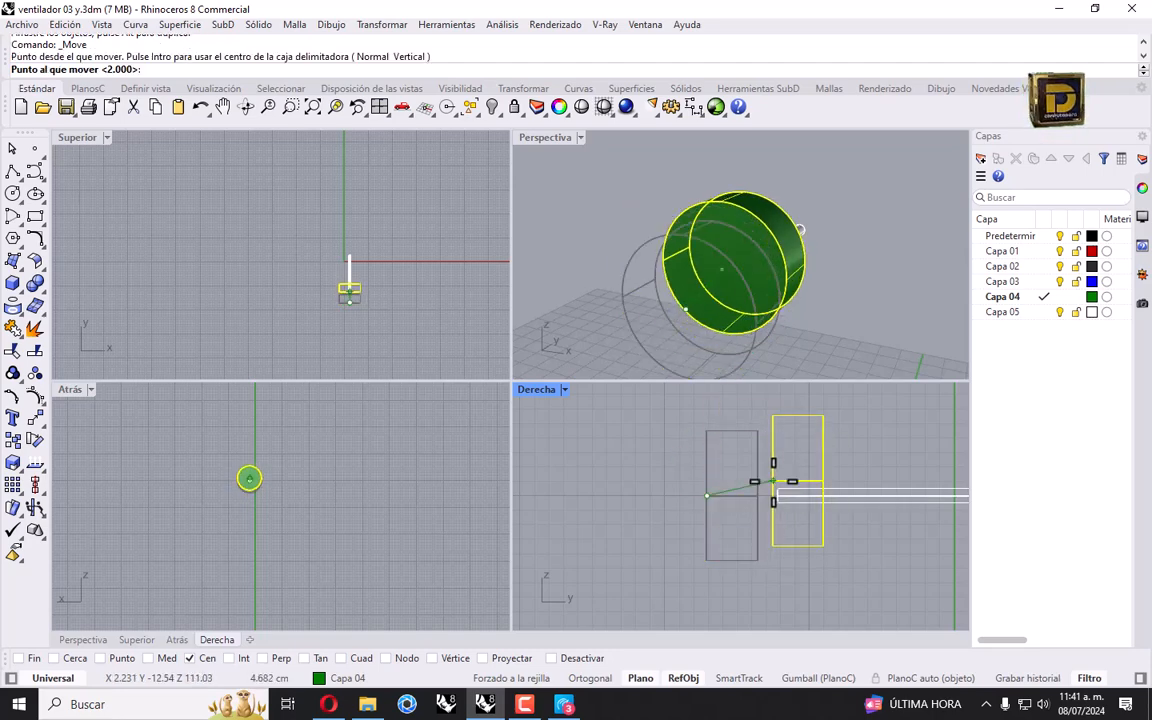
{"action": "scroll", "coordinate": [787, 469], "scroll_direction": "up", "scroll_amount": 5}
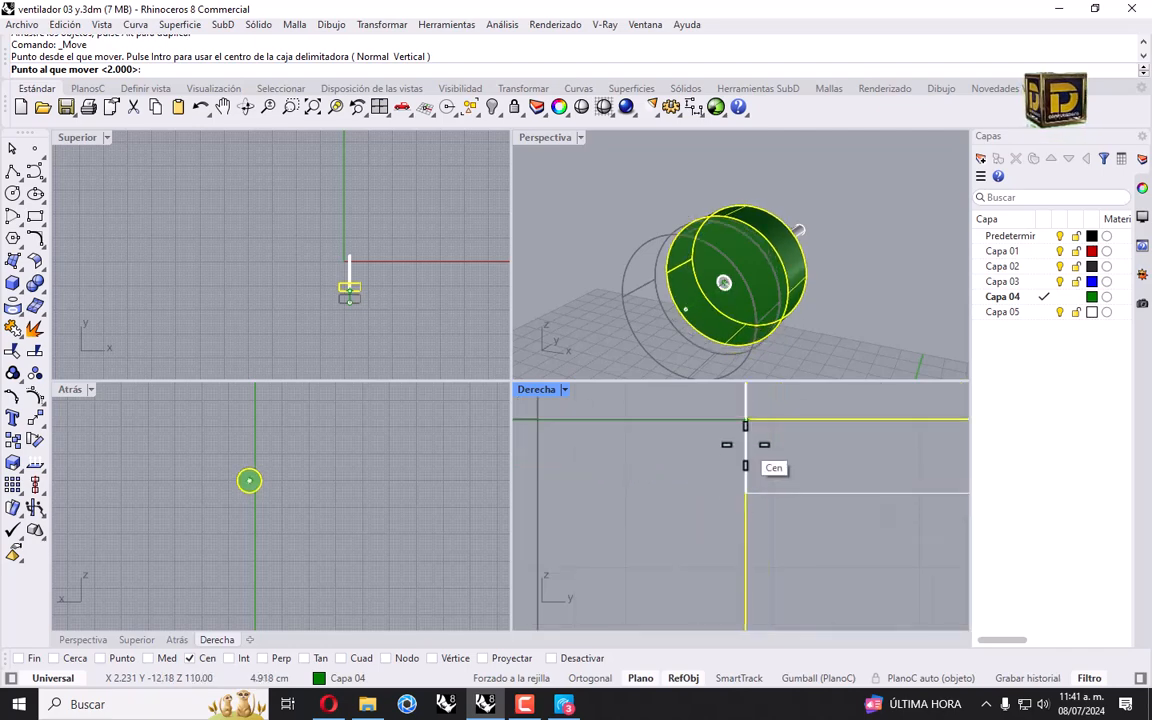
{"action": "left_click", "coordinate": [745, 444]}
{"action": "scroll", "coordinate": [700, 490], "scroll_direction": "down", "scroll_amount": 5}
{"action": "left_click", "coordinate": [836, 276]}
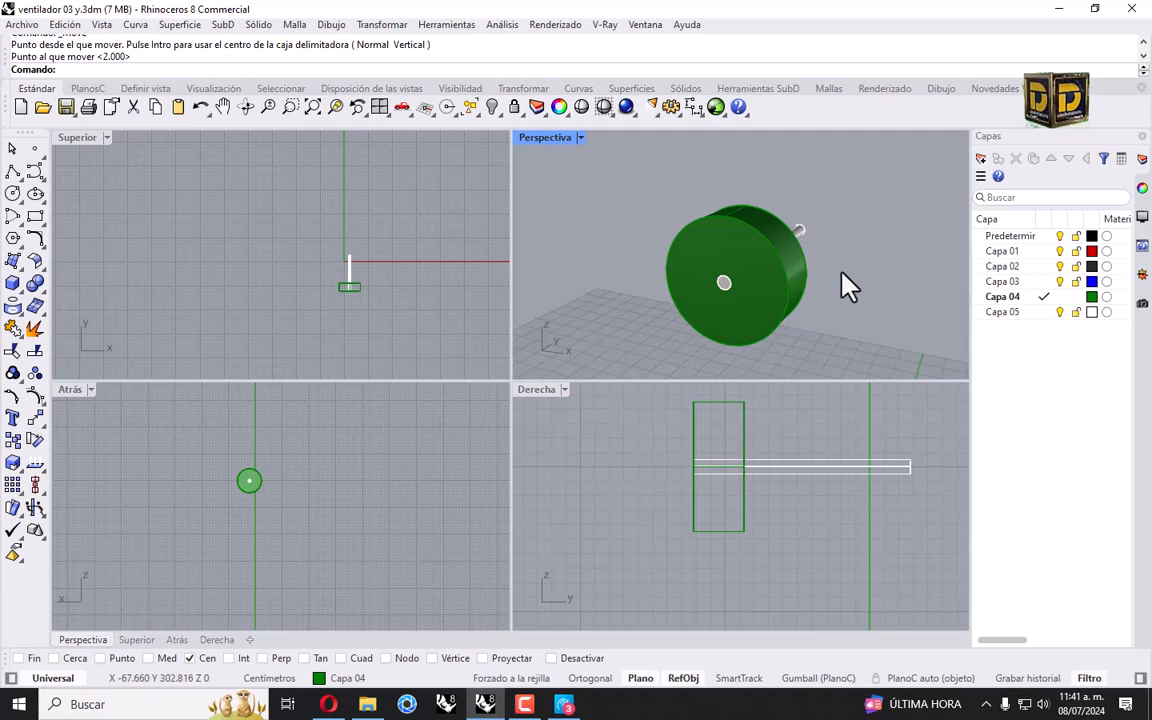
Step: Shell the hub cylinder to a 0.1 cm wall thickness, removing the flat face on the motor side
{"action": "right_click_drag", "start_coordinate": [844, 280], "coordinate": [656, 239]}
{"action": "scroll", "coordinate": [663, 249], "scroll_direction": "up", "scroll_amount": 3}
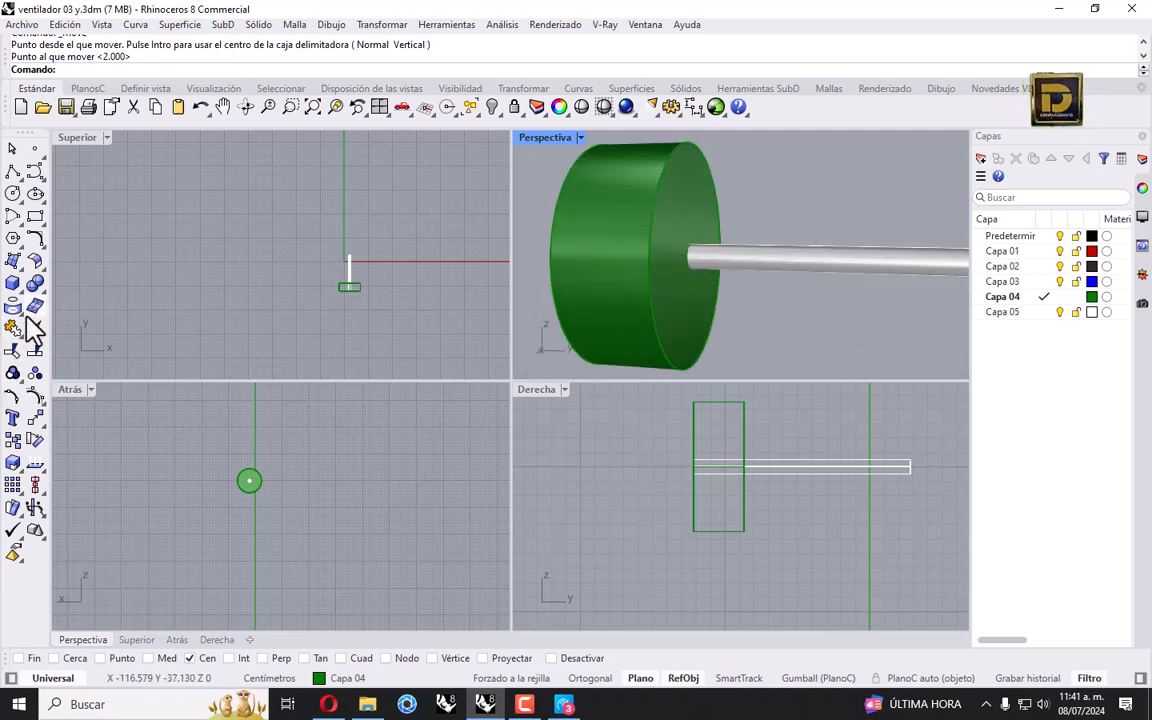
{"action": "left_click", "coordinate": [36, 284]}
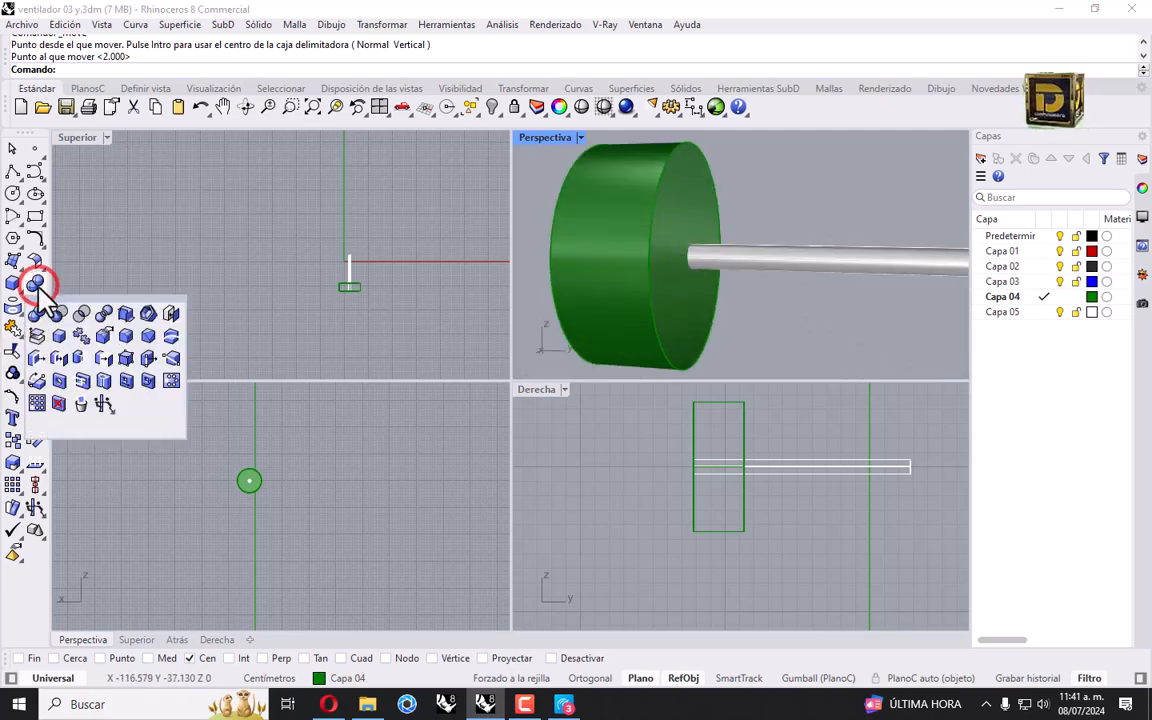
{"action": "left_click", "coordinate": [148, 315]}
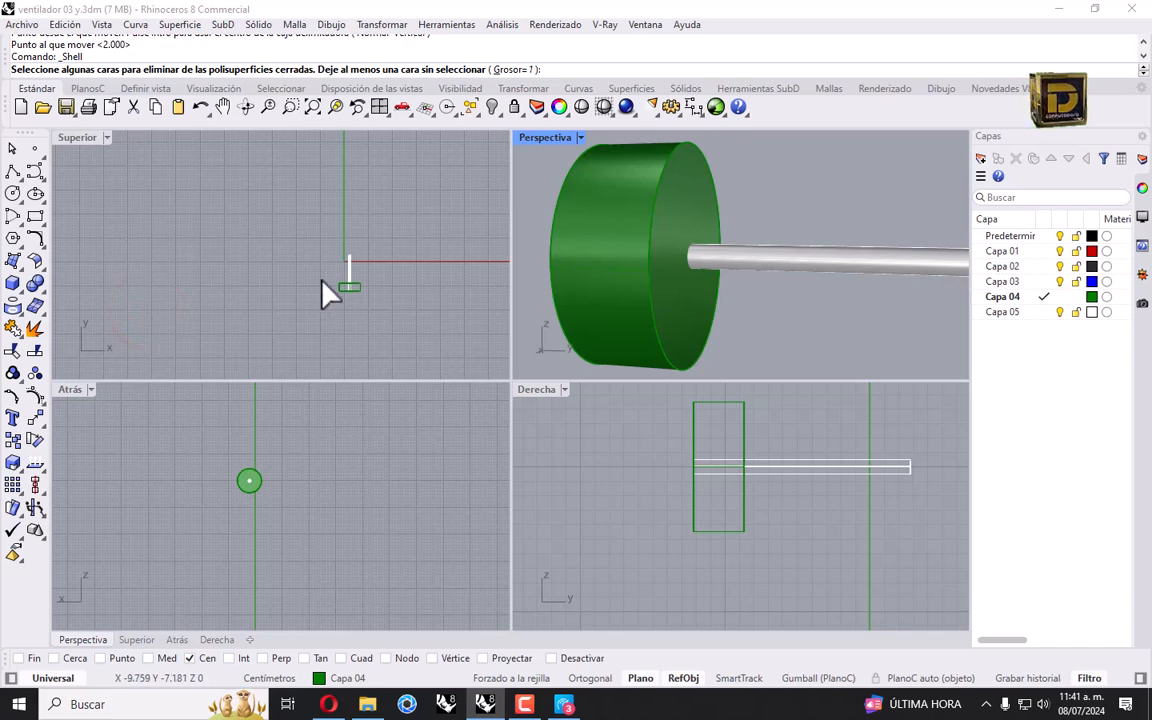
{"action": "left_click", "coordinate": [506, 69]}
{"action": "type", "text": ".1"}
{"action": "key", "text": "Return"}
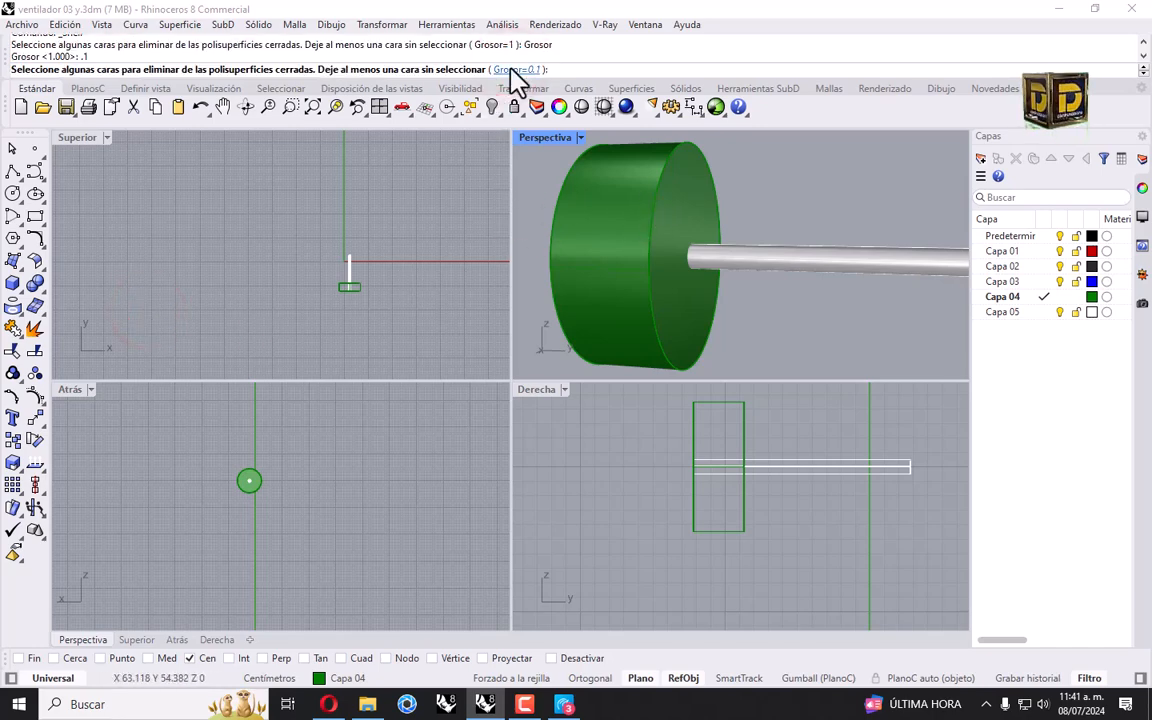
{"action": "left_click", "coordinate": [686, 200]}
{"action": "key", "text": "Return"}
Step: Move the shelled hub back along the shaft in the right view, leaving the shaft's free end protruding in front
{"action": "scroll", "coordinate": [715, 458], "scroll_direction": "up", "scroll_amount": 5}
{"action": "left_click_drag", "start_coordinate": [665, 432], "coordinate": [756, 425]}
{"action": "left_click", "coordinate": [630, 453]}
Step: Create a solid cylinder 6 cm in diameter and 2 cm long from the centre of the shaft's free end back towards the hub
{"action": "right_click_drag", "start_coordinate": [700, 300], "coordinate": [748, 318]}
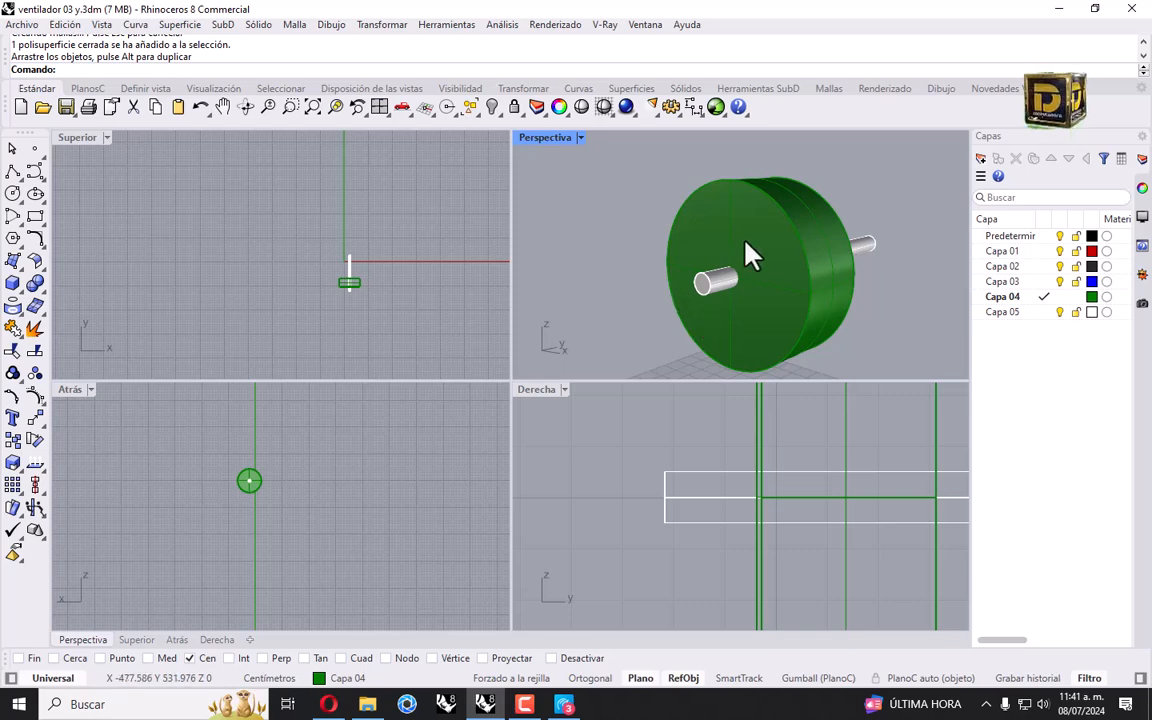
{"action": "left_click", "coordinate": [20, 290]}
{"action": "left_click", "coordinate": [38, 312]}
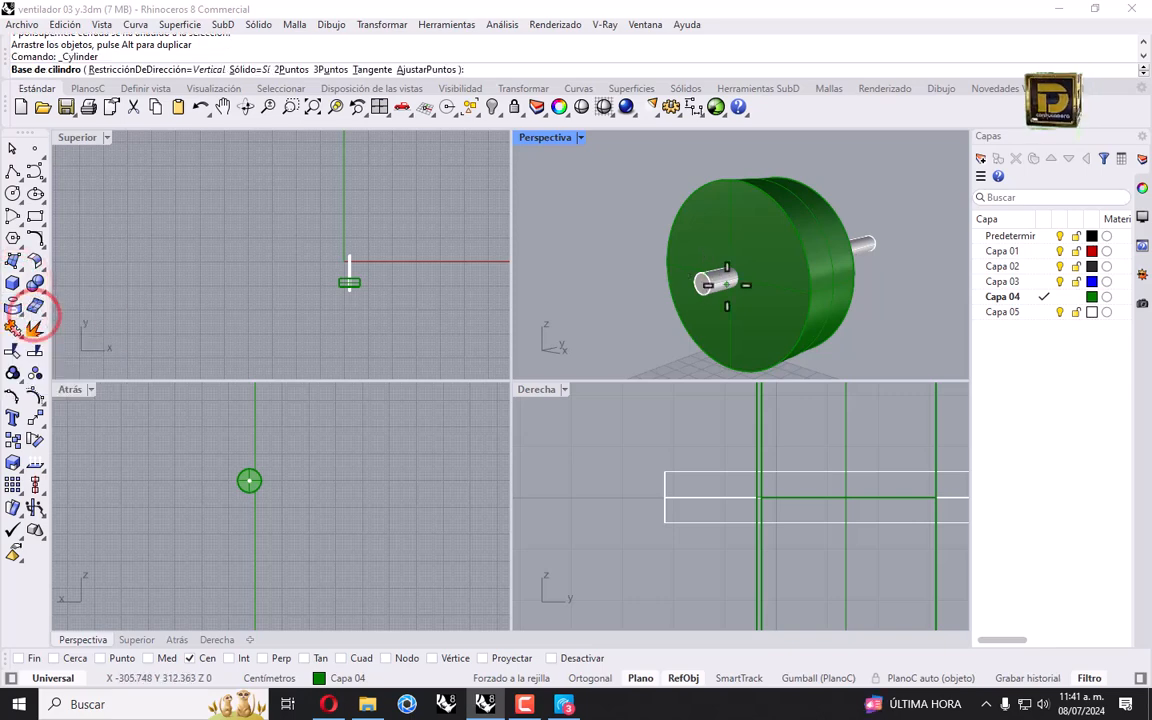
{"action": "left_click", "coordinate": [666, 497]}
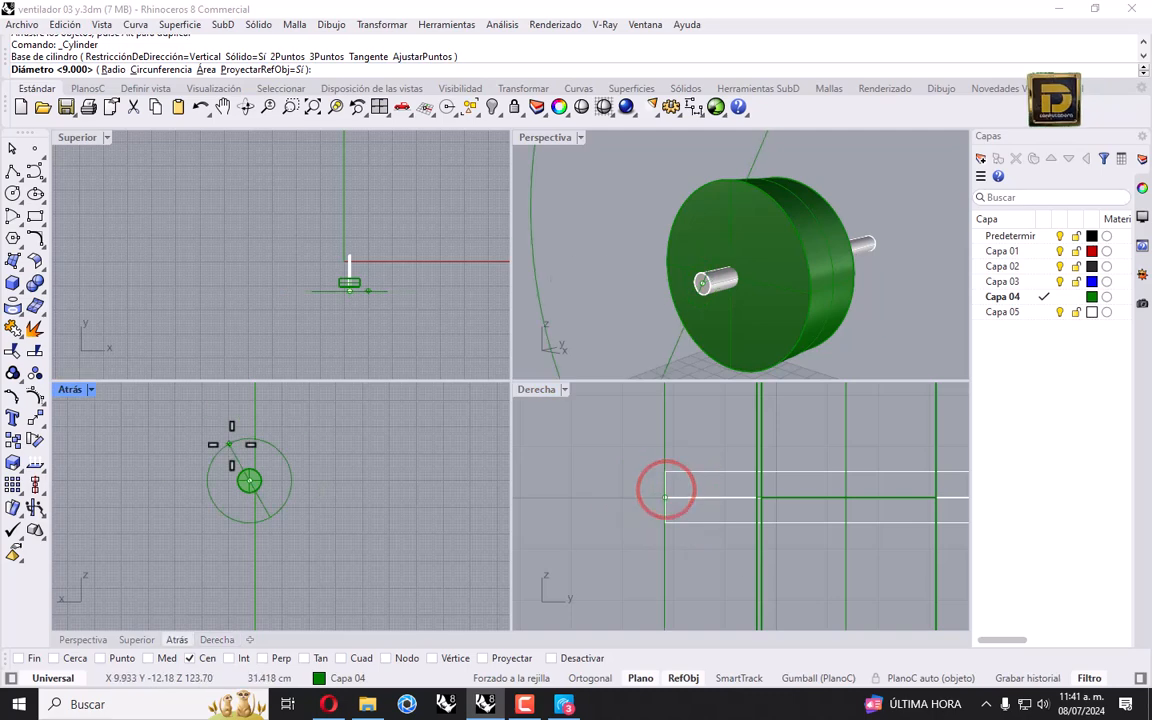
{"action": "type", "text": "6"}
{"action": "key", "text": "Return"}
{"action": "type", "text": "2"}
{"action": "key", "text": "Return"}
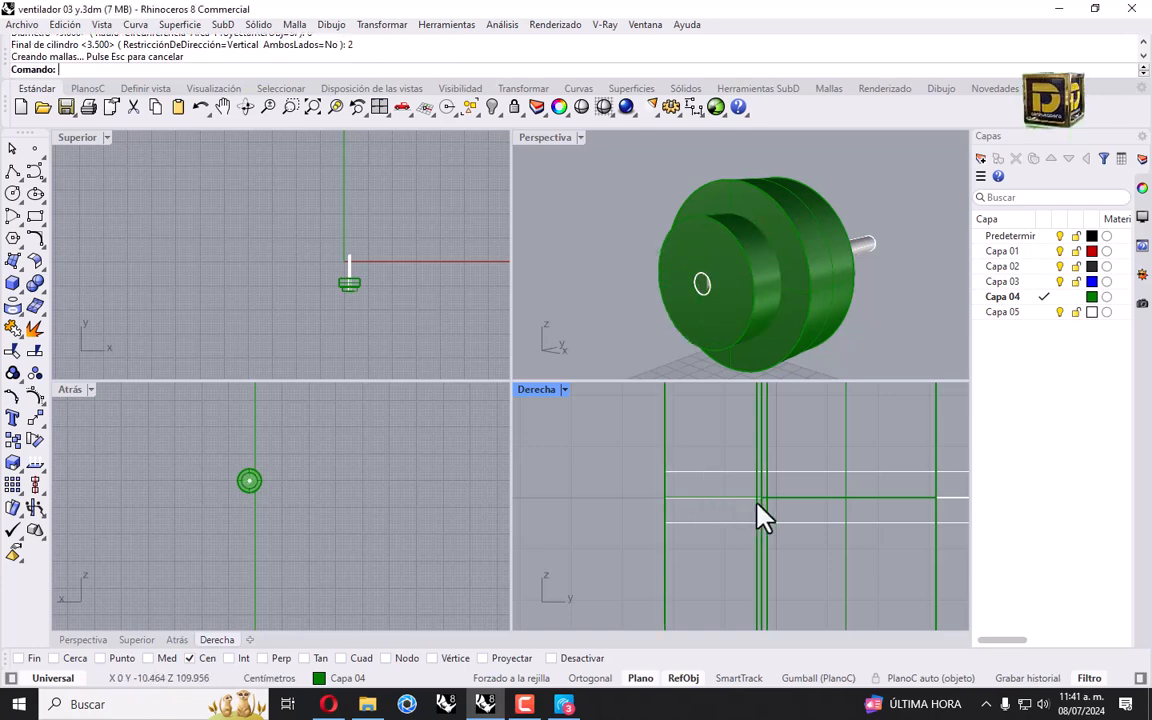
{"action": "scroll", "coordinate": [760, 510], "scroll_direction": "down", "scroll_amount": 3}
{"action": "left_click", "coordinate": [755, 460]}
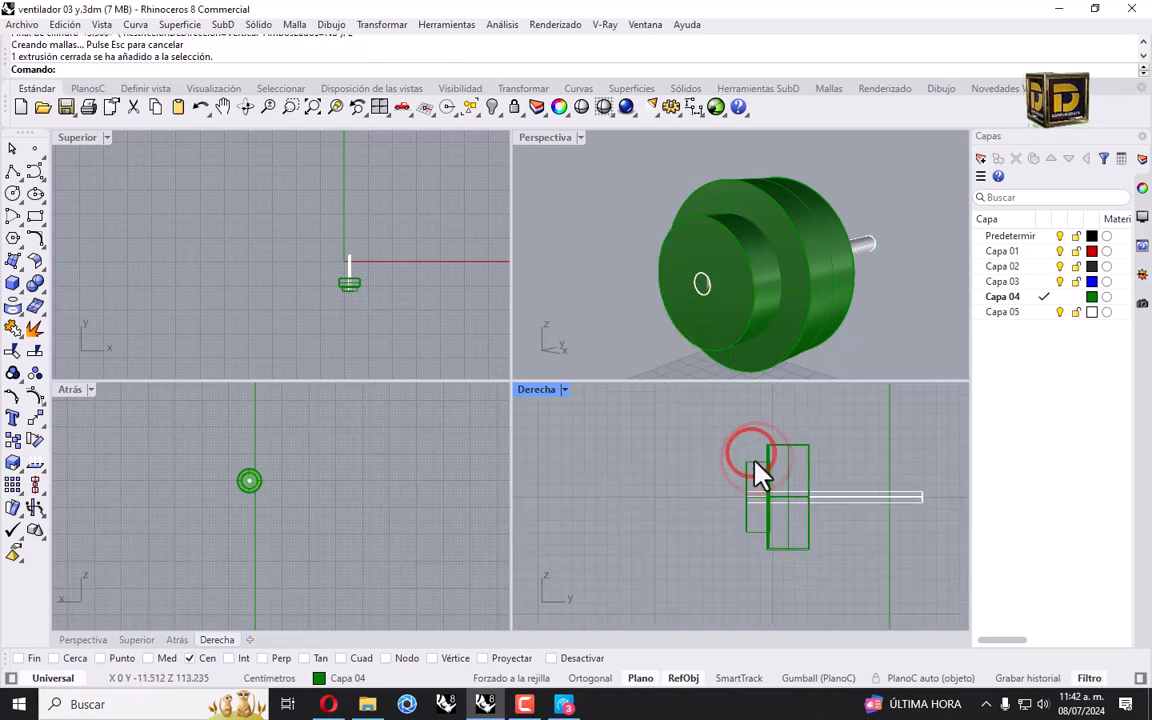
{"action": "left_click", "coordinate": [622, 238]}
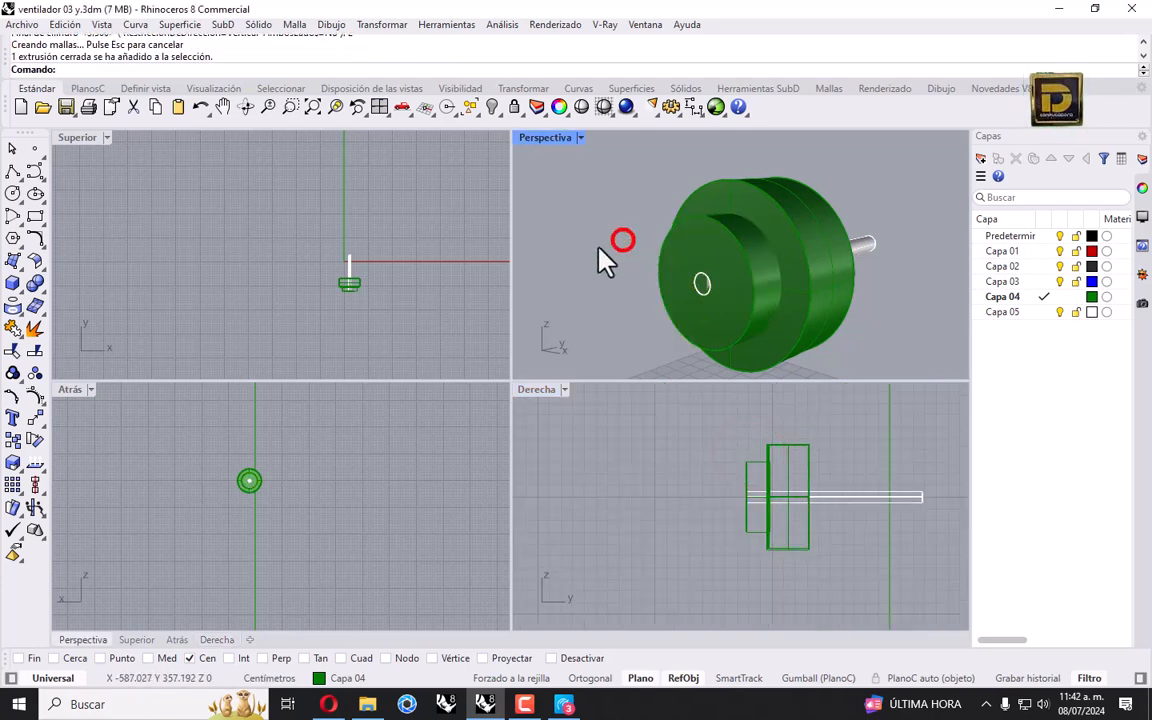
Step: Create a thin cylinder 0.2 cm in diameter at a side quadrant of the 6 cm disc, extending well past its front face
{"action": "left_click", "coordinate": [18, 283]}
{"action": "left_click", "coordinate": [44, 322]}
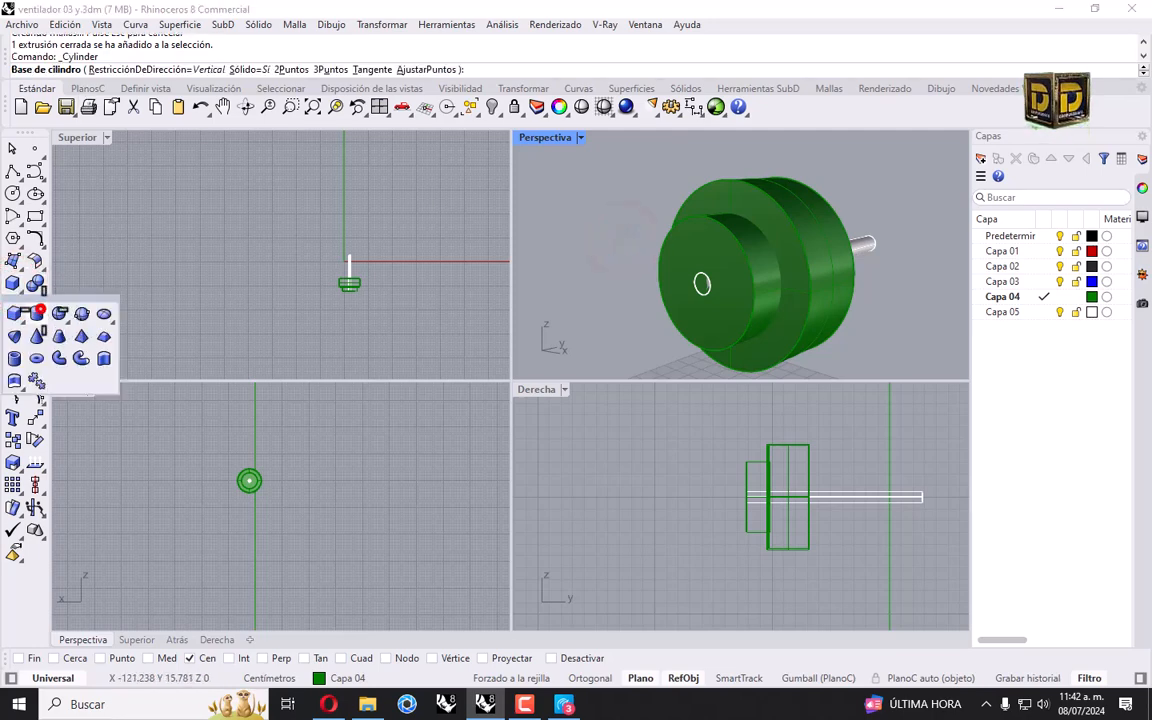
{"action": "scroll", "coordinate": [281, 448], "scroll_direction": "up", "scroll_amount": 2}
{"action": "scroll", "coordinate": [226, 500], "scroll_direction": "up", "scroll_amount": 4}
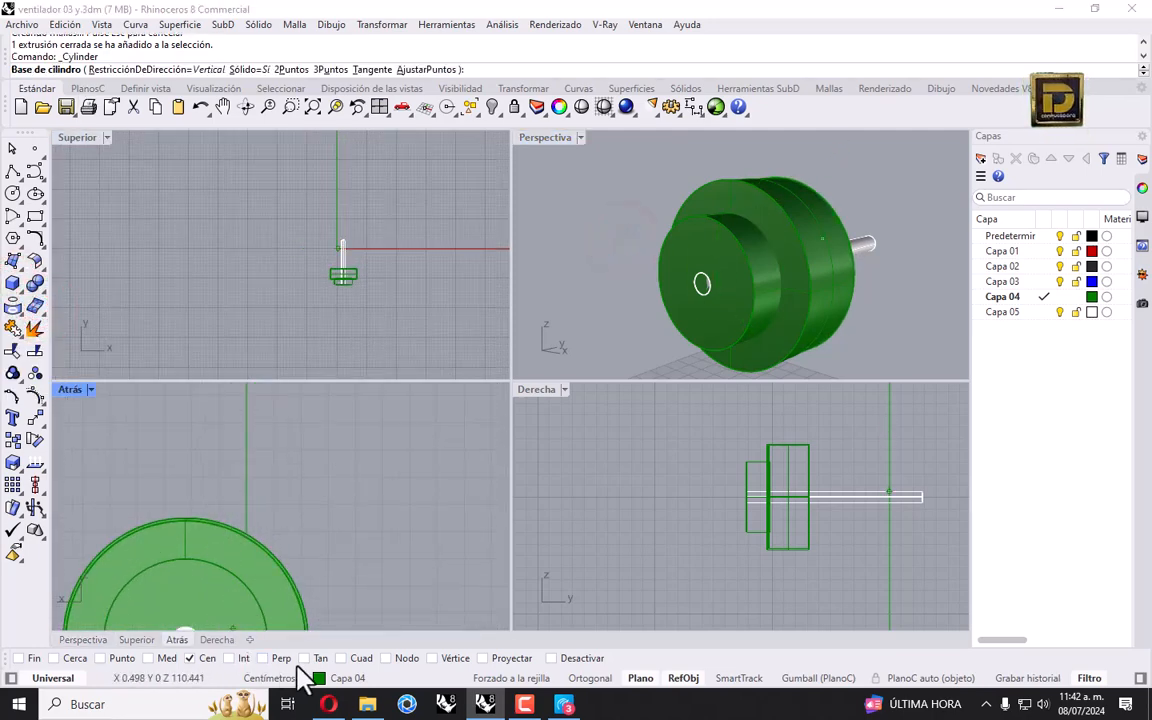
{"action": "right_click_drag", "start_coordinate": [350, 588], "coordinate": [388, 460]}
{"action": "left_click", "coordinate": [306, 511]}
{"action": "scroll", "coordinate": [317, 508], "scroll_direction": "up", "scroll_amount": 8}
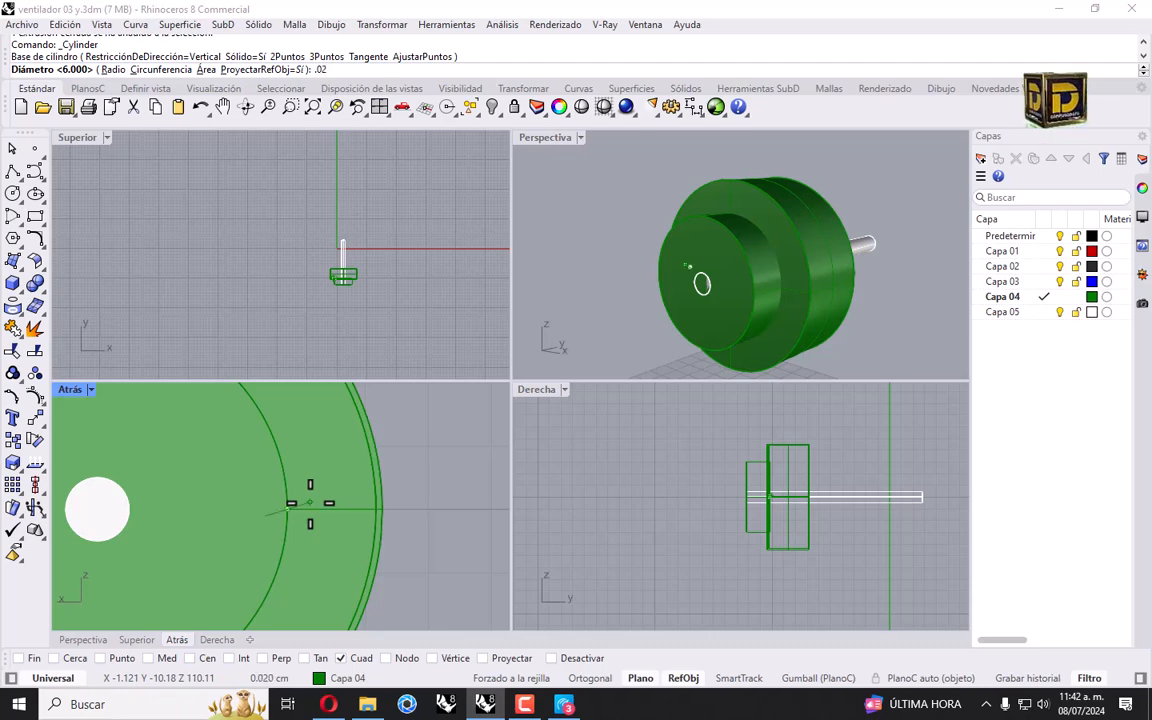
{"action": "type", "text": "0.2"}
{"action": "key", "text": "Return"}
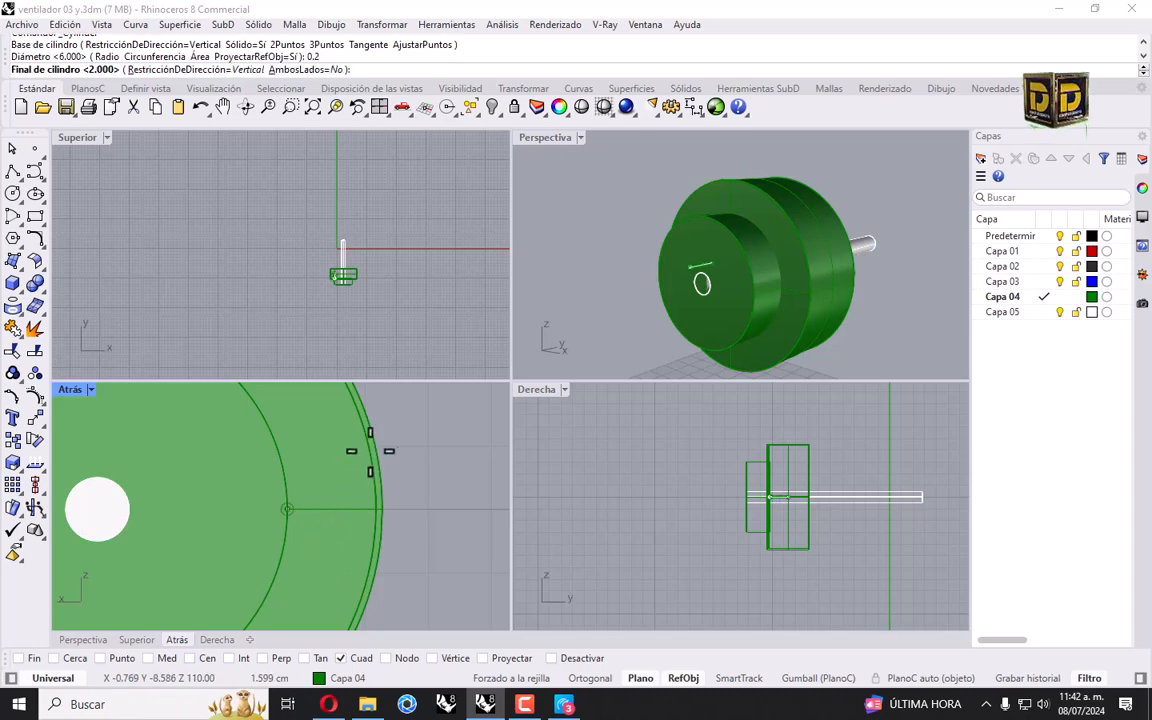
{"action": "scroll", "coordinate": [357, 245], "scroll_direction": "up", "scroll_amount": 3}
{"action": "left_click", "coordinate": [344, 288]}
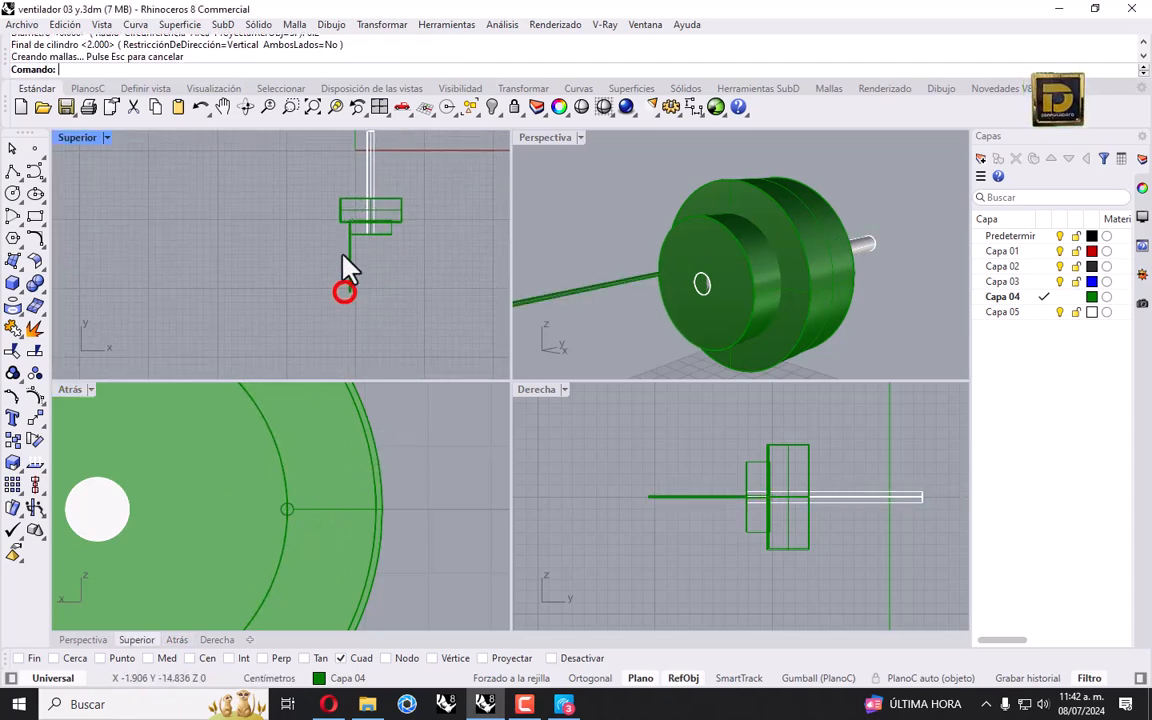
Step: Move the thin cylinder back in the top view so that it crosses the full thickness of the 6 cm disc
{"action": "scroll", "coordinate": [350, 285], "scroll_direction": "up", "scroll_amount": 2}
{"action": "left_click_drag", "start_coordinate": [364, 301], "coordinate": [364, 272]}
{"action": "left_click", "coordinate": [384, 289]}
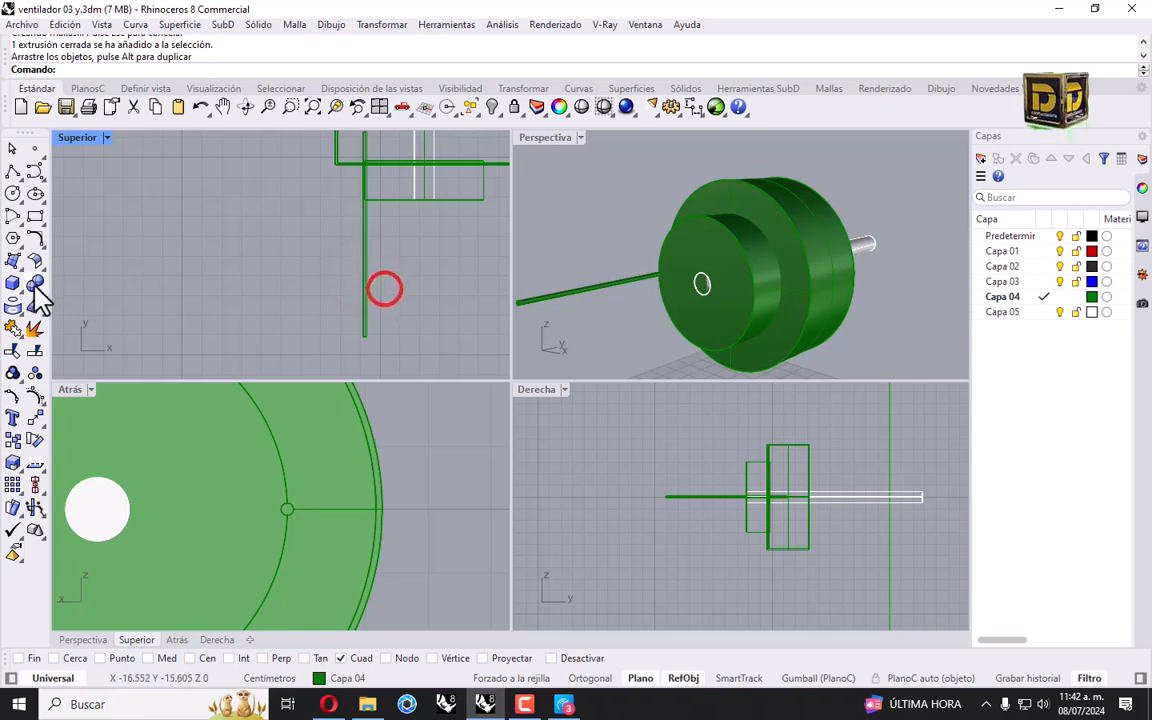
Step: Polar-array the thin cylinder around the shaft's centre in the back view with 60 elements over 360 degrees
{"action": "left_click", "coordinate": [35, 418]}
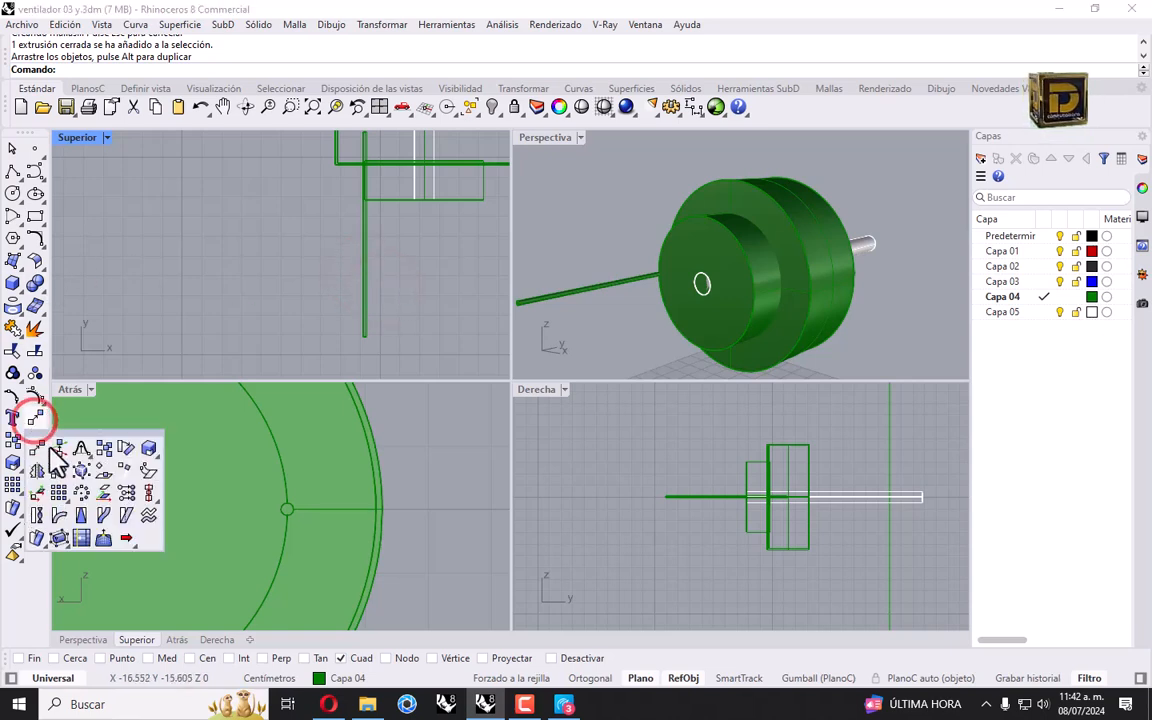
{"action": "left_click", "coordinate": [80, 491]}
{"action": "left_click", "coordinate": [364, 241]}
{"action": "key", "text": "Return"}
{"action": "scroll", "coordinate": [446, 472], "scroll_direction": "down", "scroll_amount": 5}
{"action": "left_click", "coordinate": [205, 659]}
{"action": "left_click", "coordinate": [356, 538]}
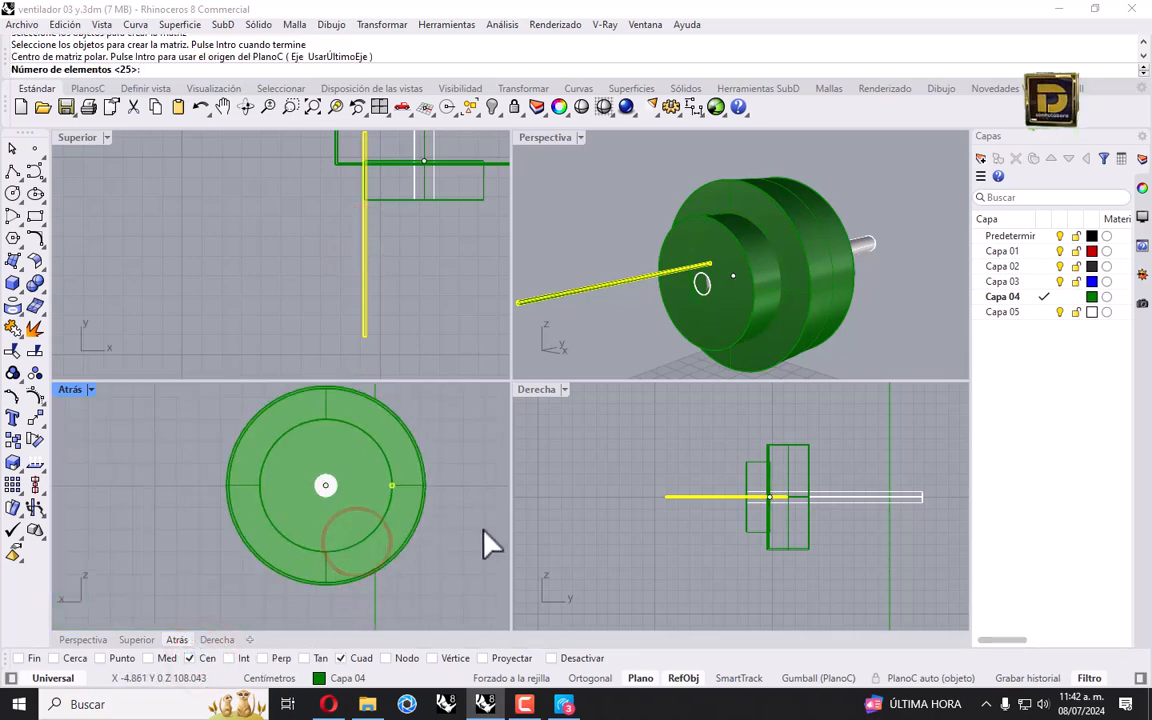
{"action": "type", "text": "60"}
{"action": "key", "text": "Return"}
{"action": "key", "text": "Return"}
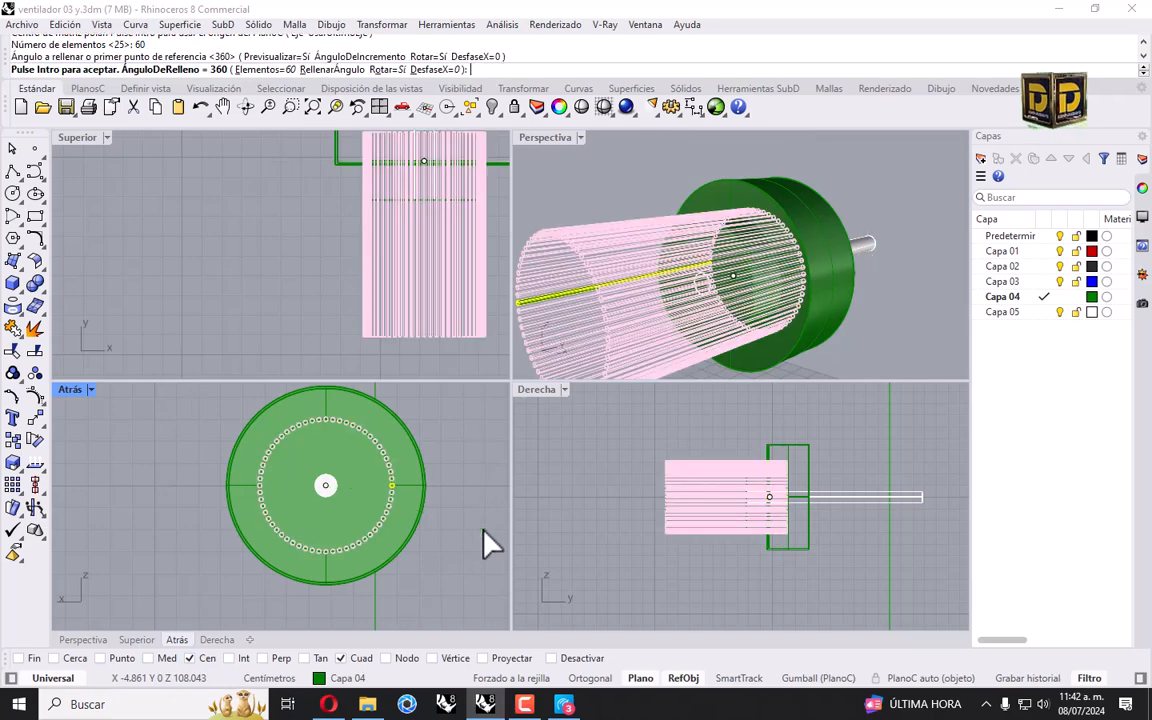
{"action": "key", "text": "Return"}
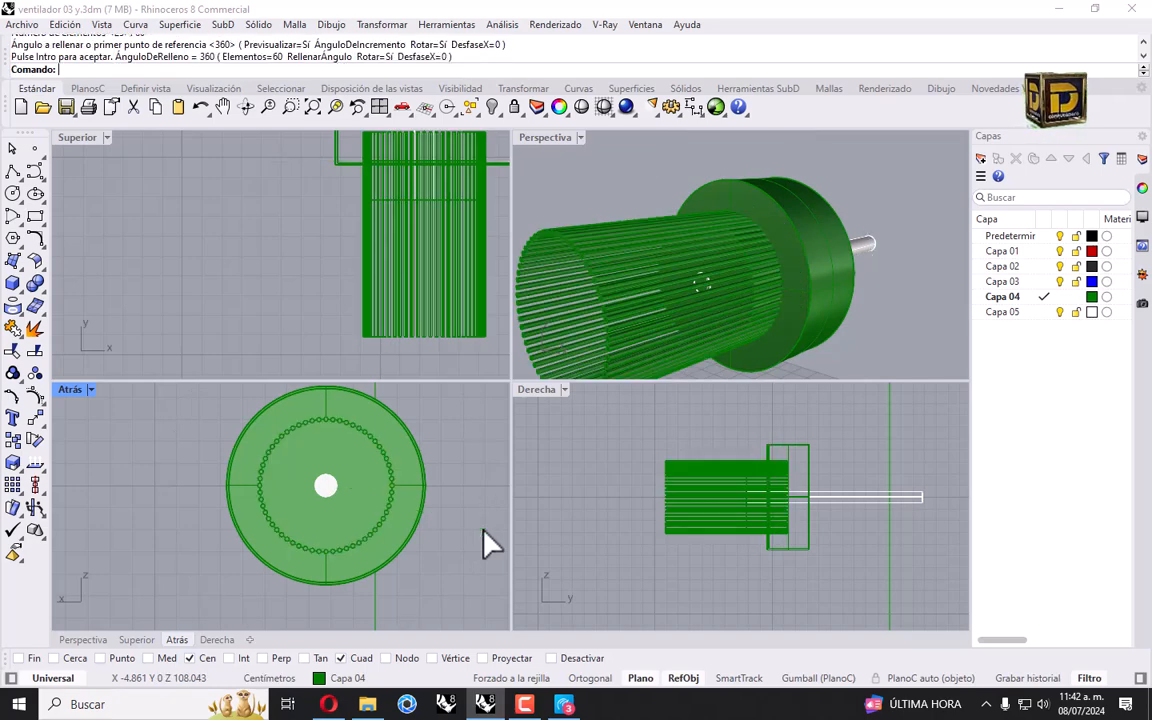
{"action": "left_click", "coordinate": [32, 288]}
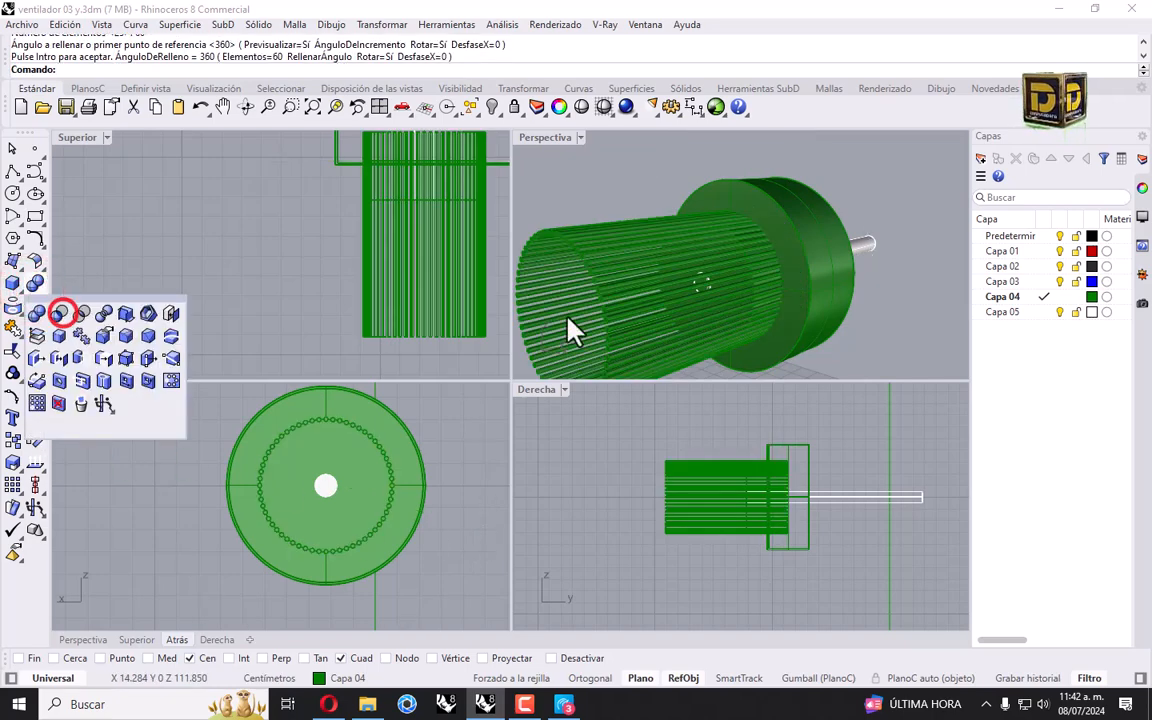
{"action": "scroll", "coordinate": [350, 490], "scroll_direction": "up", "scroll_amount": 3}
{"action": "left_click", "coordinate": [370, 480]}
{"action": "right_click", "coordinate": [370, 480]}
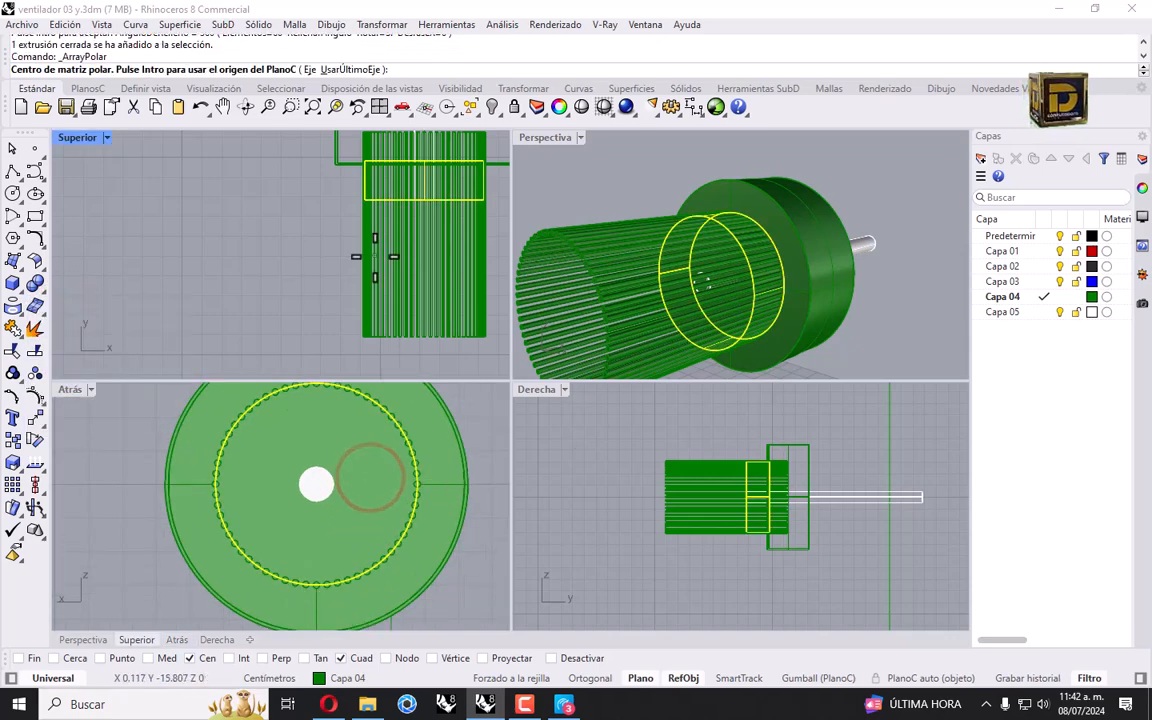
{"action": "right_click_drag", "start_coordinate": [438, 259], "coordinate": [289, 245]}
{"action": "right_click", "coordinate": [289, 245]}
{"action": "key", "text": "Escape"}
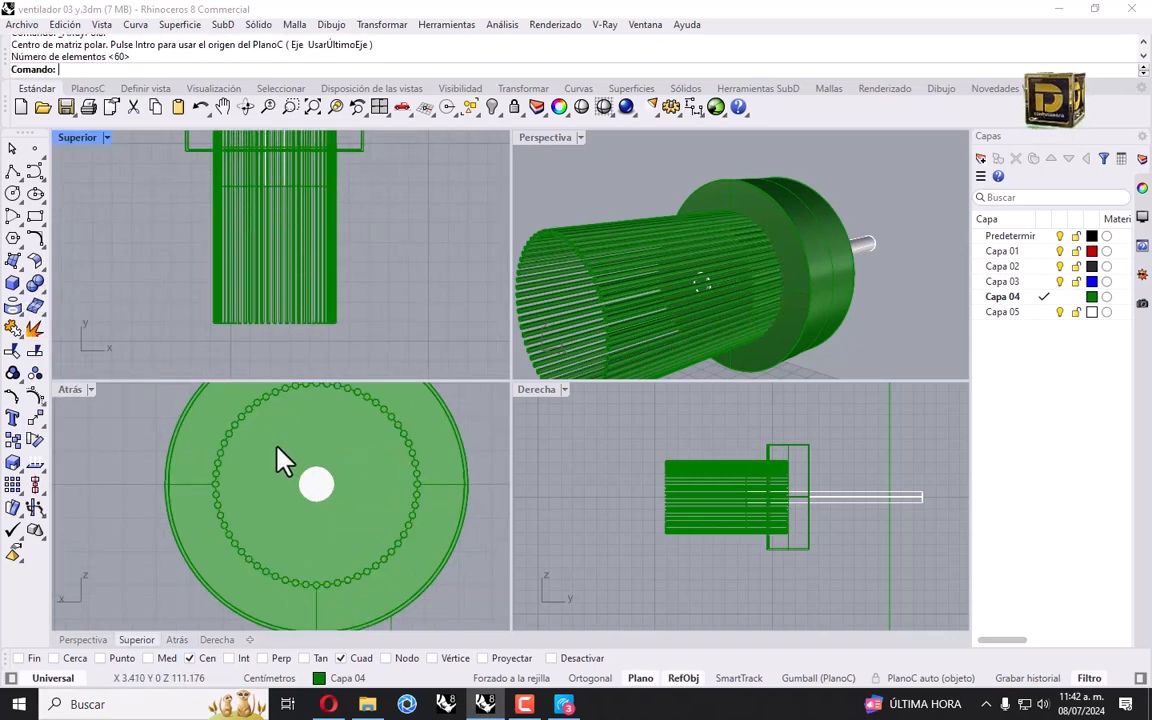
Step: Subtract all 60 thin cylinders from the 6 cm disc with a Boolean difference to groove its rim
{"action": "left_click", "coordinate": [274, 448]}
{"action": "left_click", "coordinate": [36, 284]}
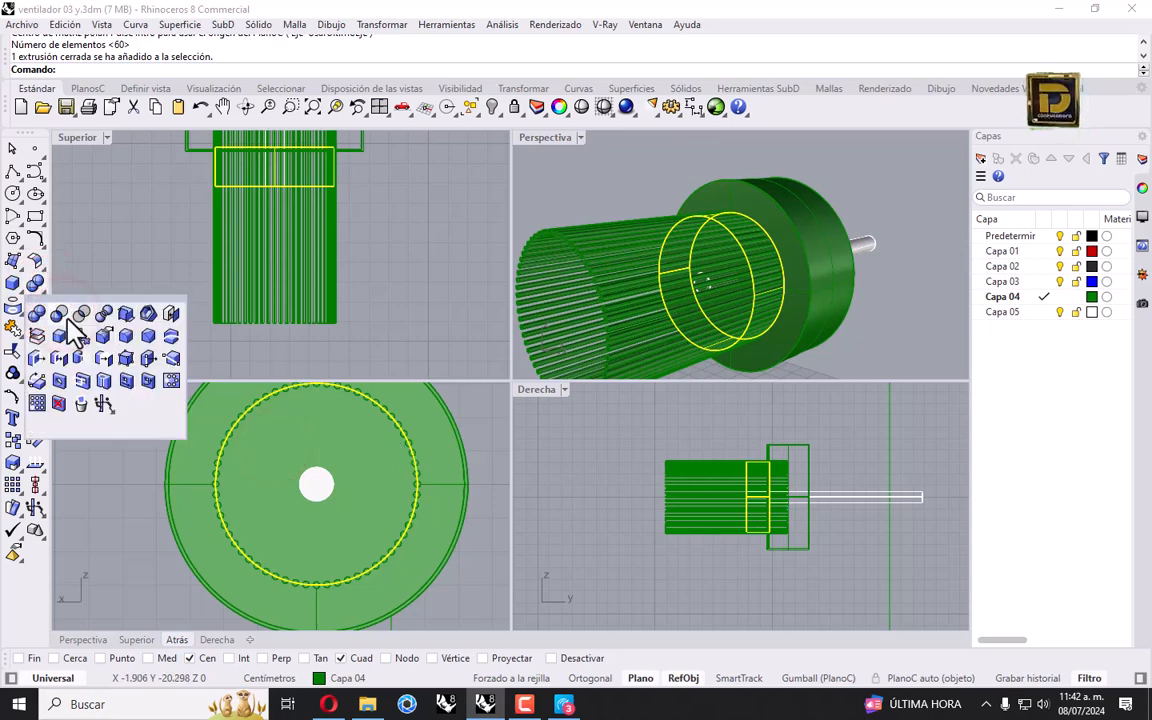
{"action": "left_click", "coordinate": [61, 314]}
{"action": "left_click_drag", "start_coordinate": [414, 265], "coordinate": [175, 334]}
{"action": "key", "text": "Return"}
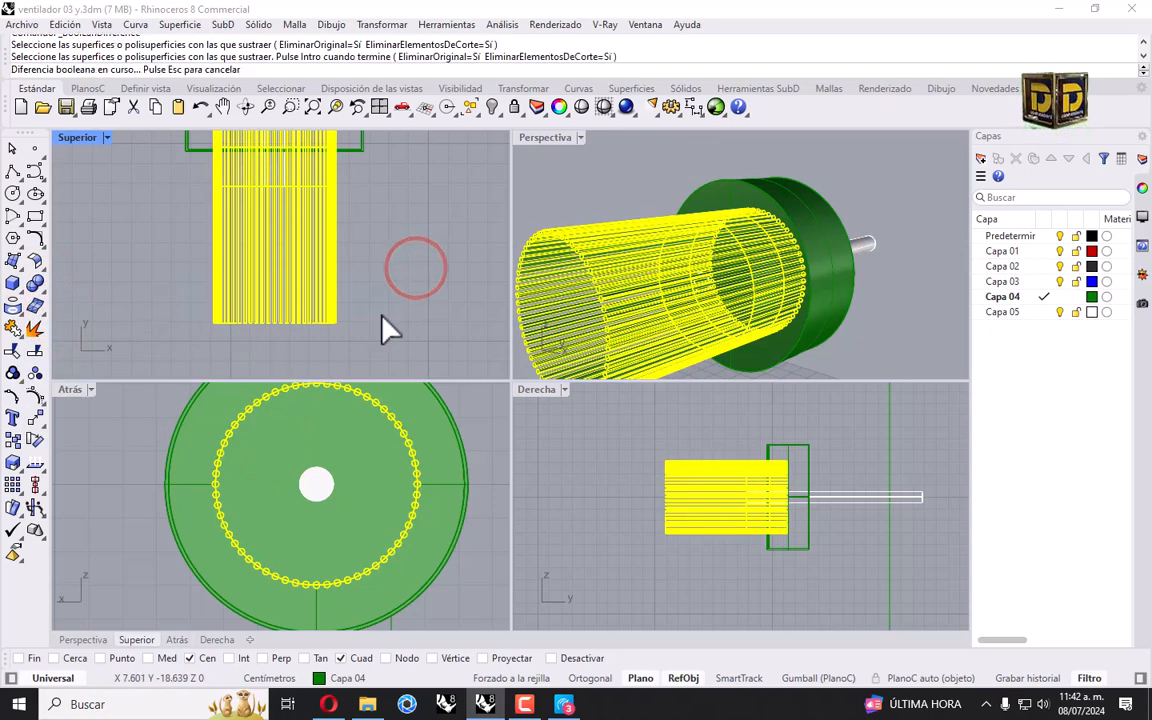
{"action": "left_click", "coordinate": [617, 200]}
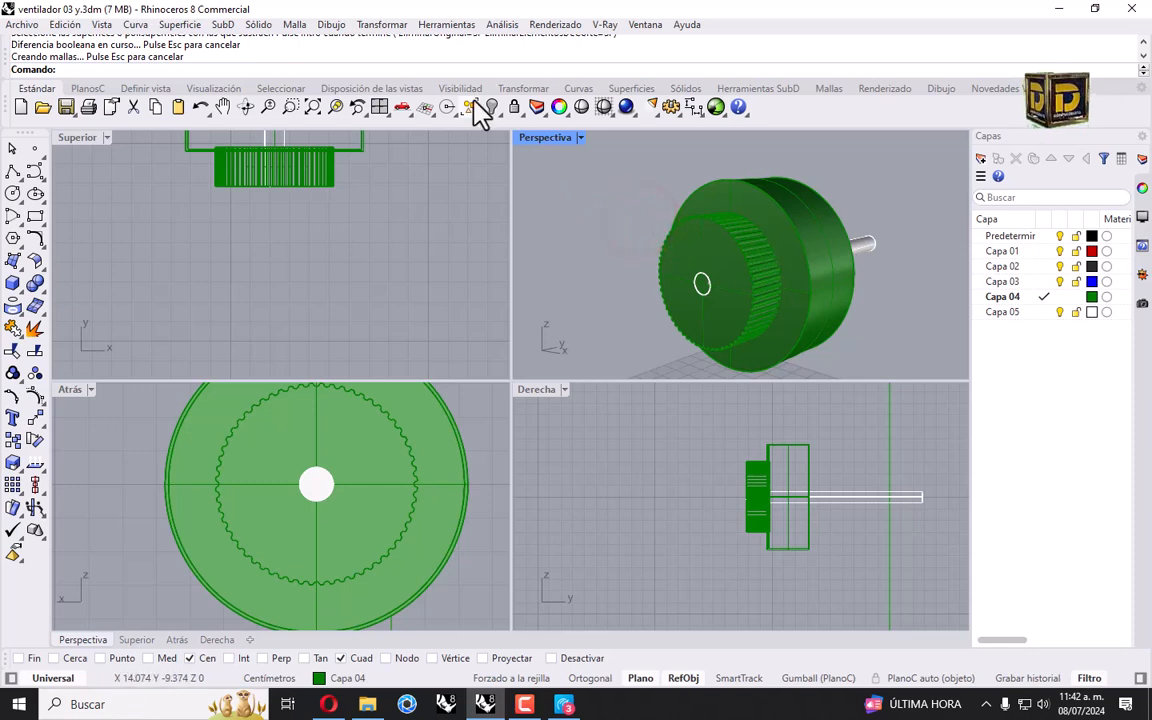
Step: Show all hidden objects, and isolate the grooved disc together with the grille's outer ring and the circular curve inside it
{"action": "left_click", "coordinate": [490, 108]}
{"action": "left_click", "coordinate": [738, 279]}
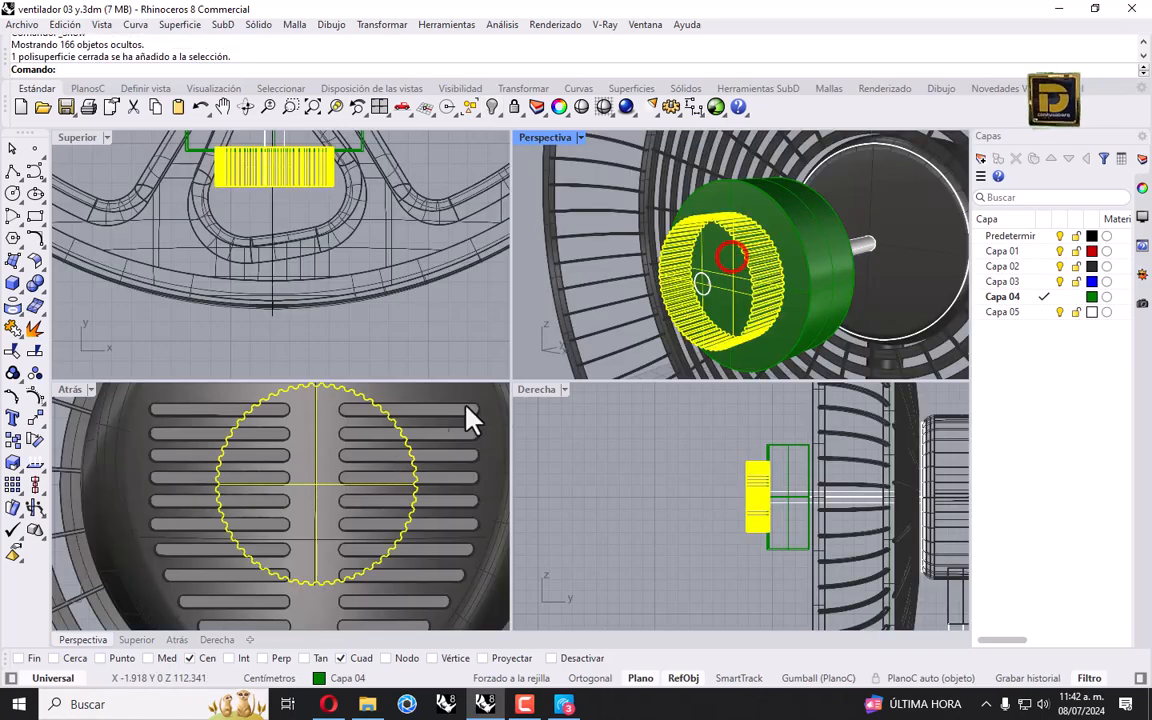
{"action": "scroll", "coordinate": [363, 488], "scroll_direction": "down", "scroll_amount": 8}
{"action": "scroll", "coordinate": [405, 424], "scroll_direction": "up", "scroll_amount": 6}
{"action": "left_click", "coordinate": [391, 423]}
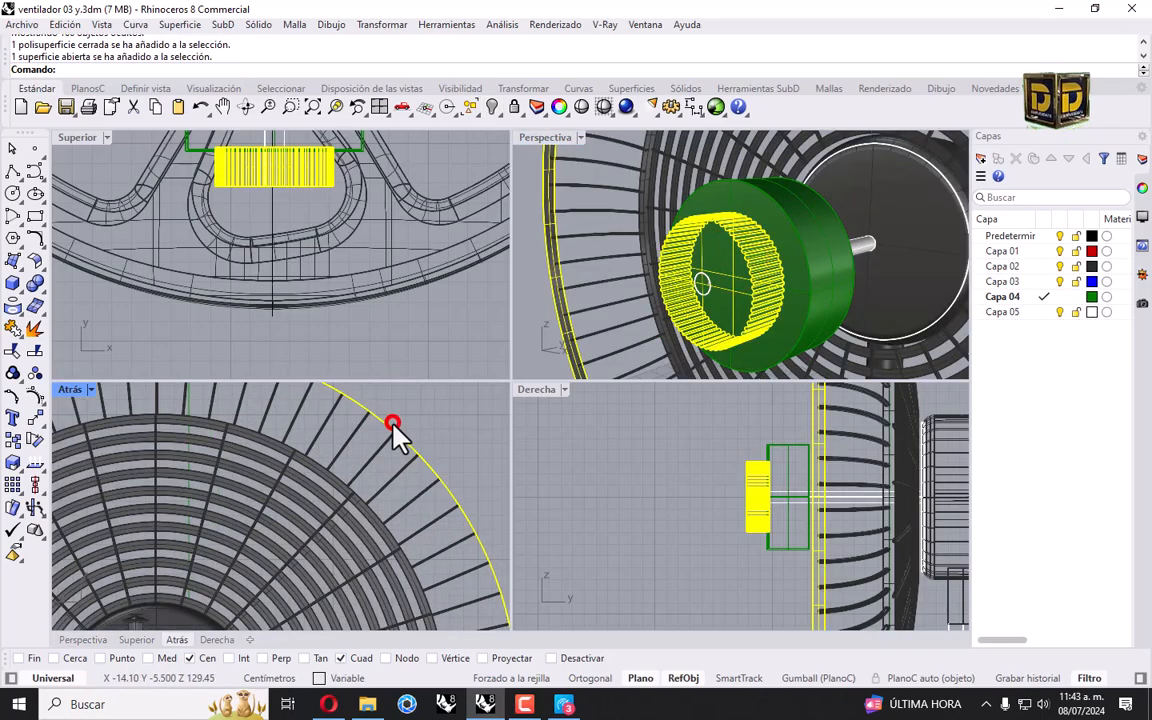
{"action": "left_click", "coordinate": [335, 478]}
{"action": "left_click", "coordinate": [381, 517]}
{"action": "scroll", "coordinate": [440, 350], "scroll_direction": "down", "scroll_amount": 1}
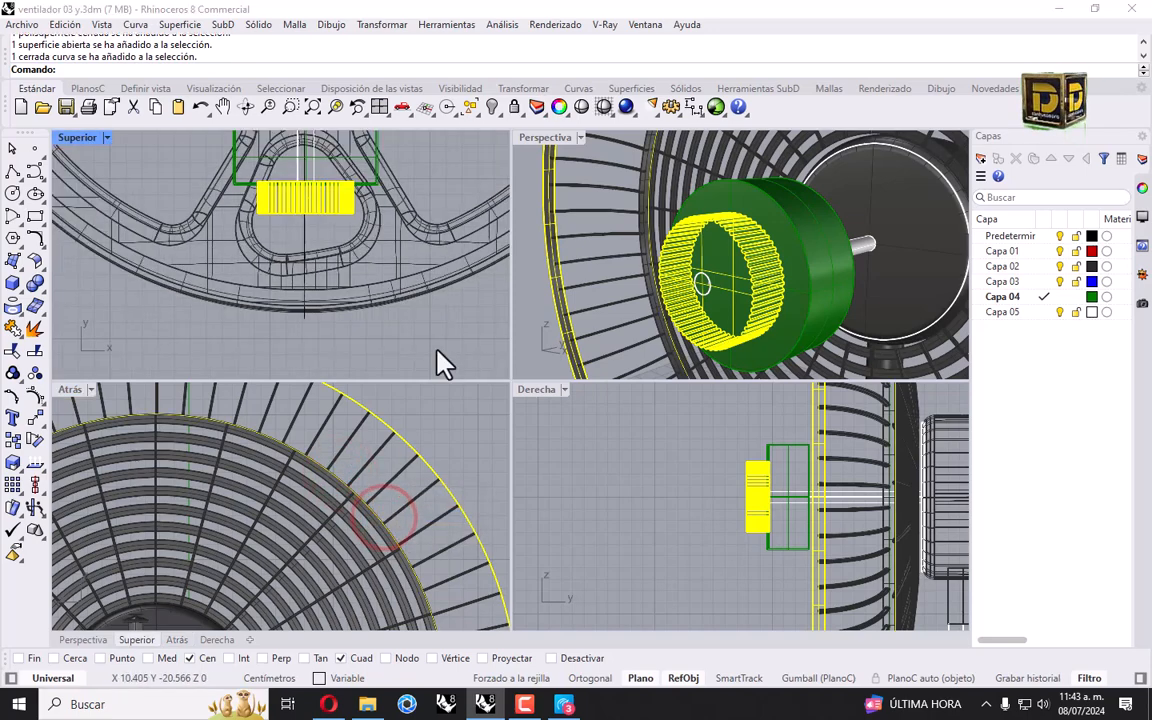
{"action": "scroll", "coordinate": [311, 532], "scroll_direction": "down", "scroll_amount": 4}
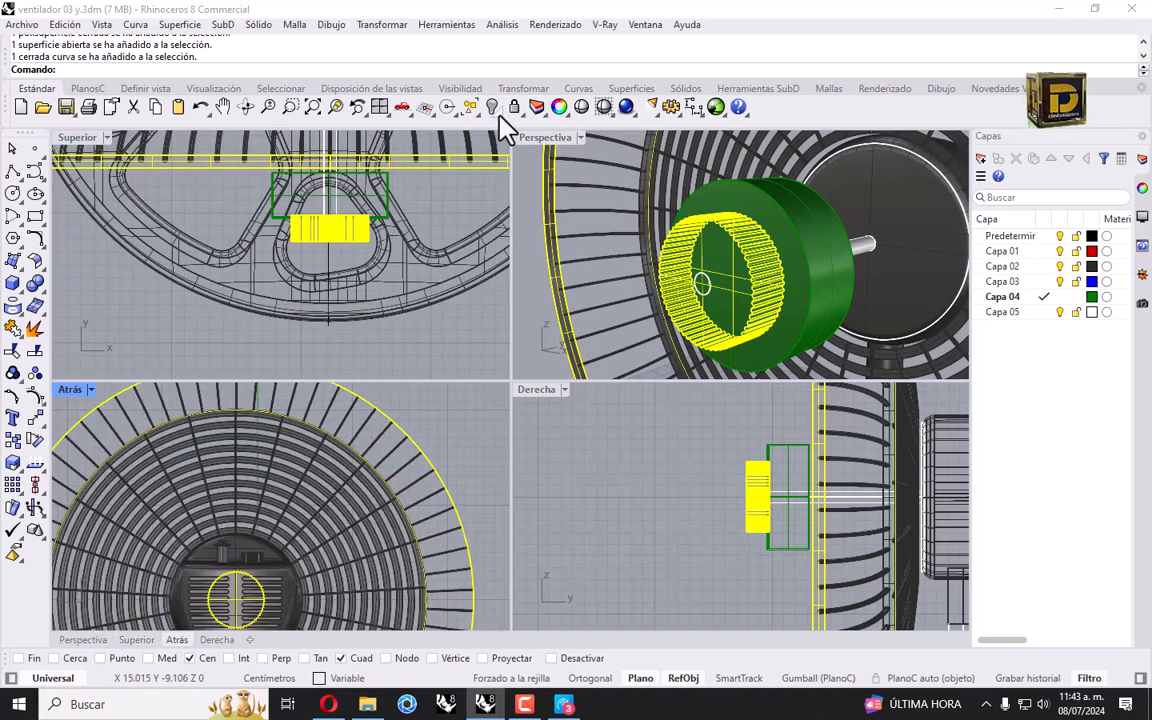
{"action": "left_click", "coordinate": [498, 110]}
{"action": "left_click", "coordinate": [558, 130]}
{"action": "left_click", "coordinate": [268, 484]}
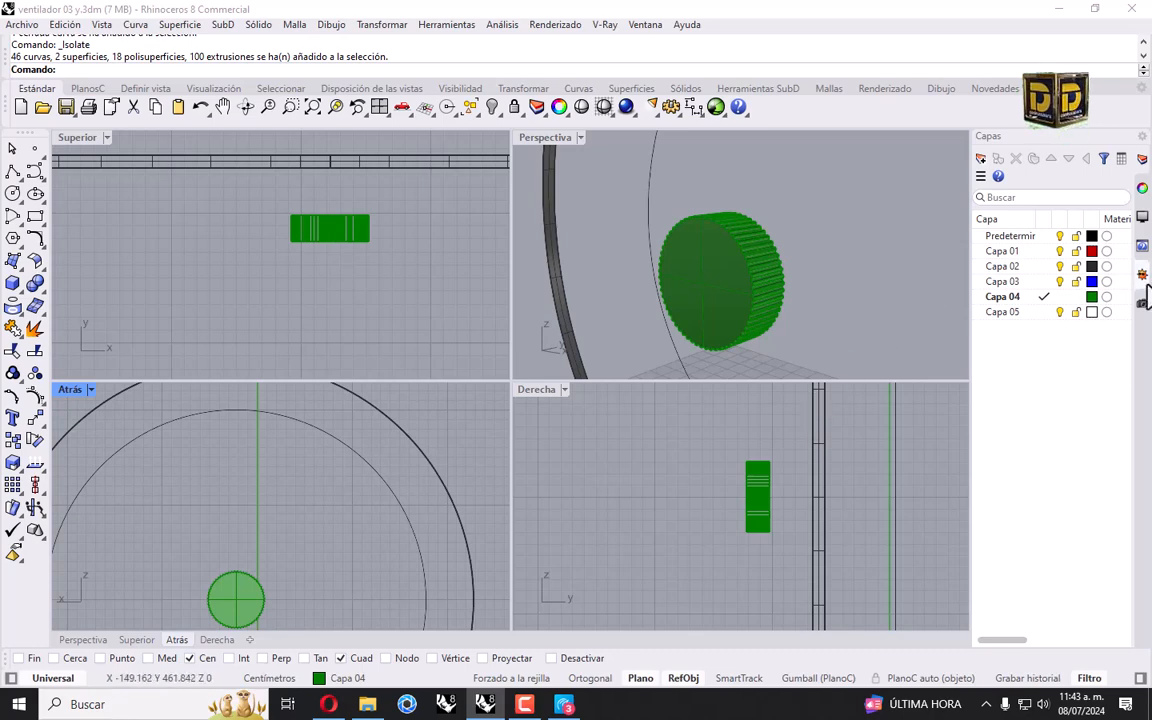
Step: On layer Capa 03, draw the blade outline's outer edge as a freehand control-point curve from the disc to near the grille ring in the back view
{"action": "left_click", "coordinate": [1045, 282]}
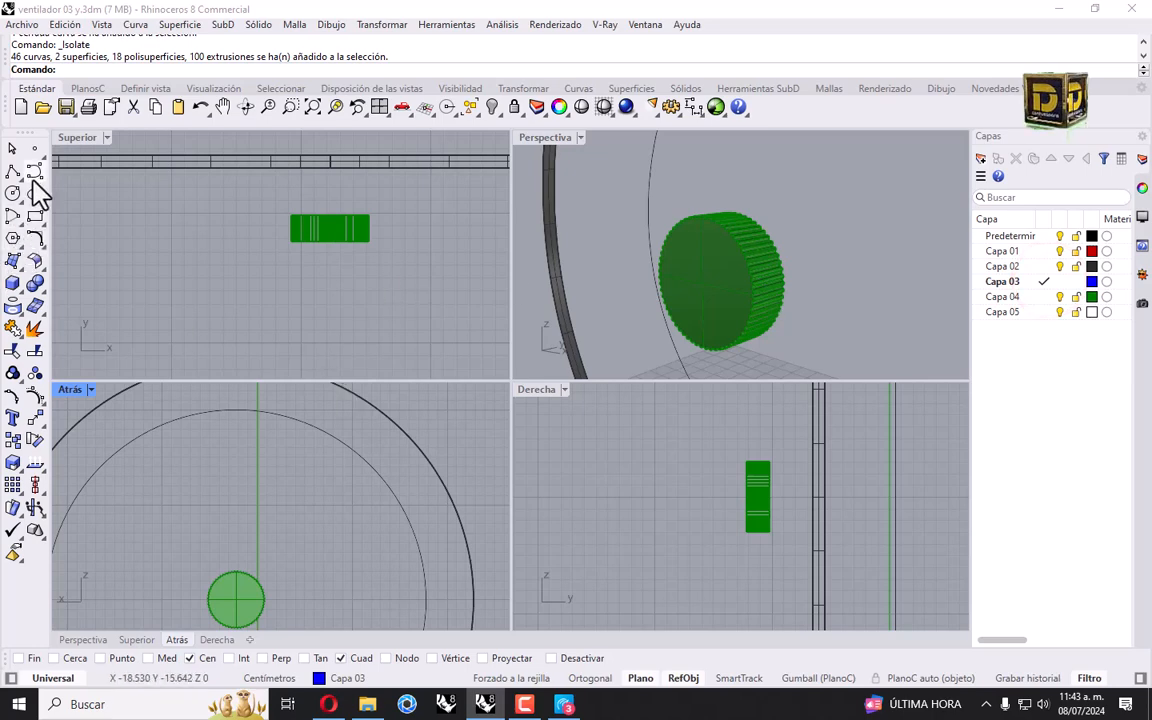
{"action": "left_click", "coordinate": [35, 173]}
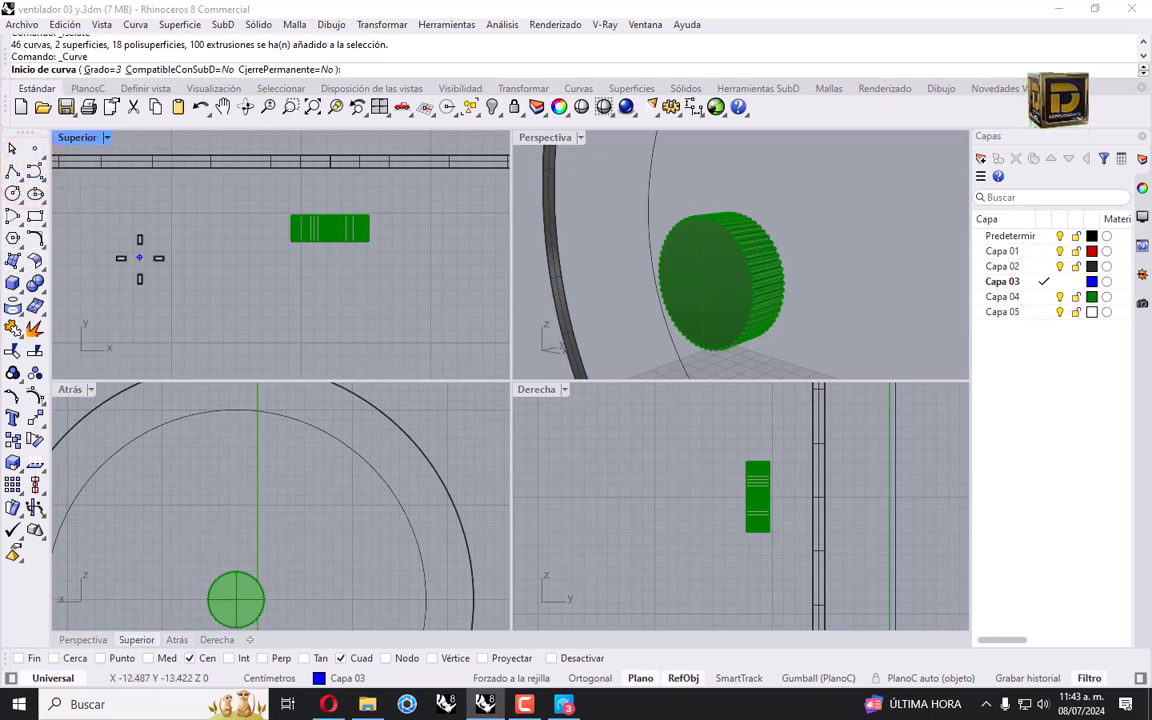
{"action": "left_click", "coordinate": [585, 659]}
{"action": "scroll", "coordinate": [320, 500], "scroll_direction": "down", "scroll_amount": 2}
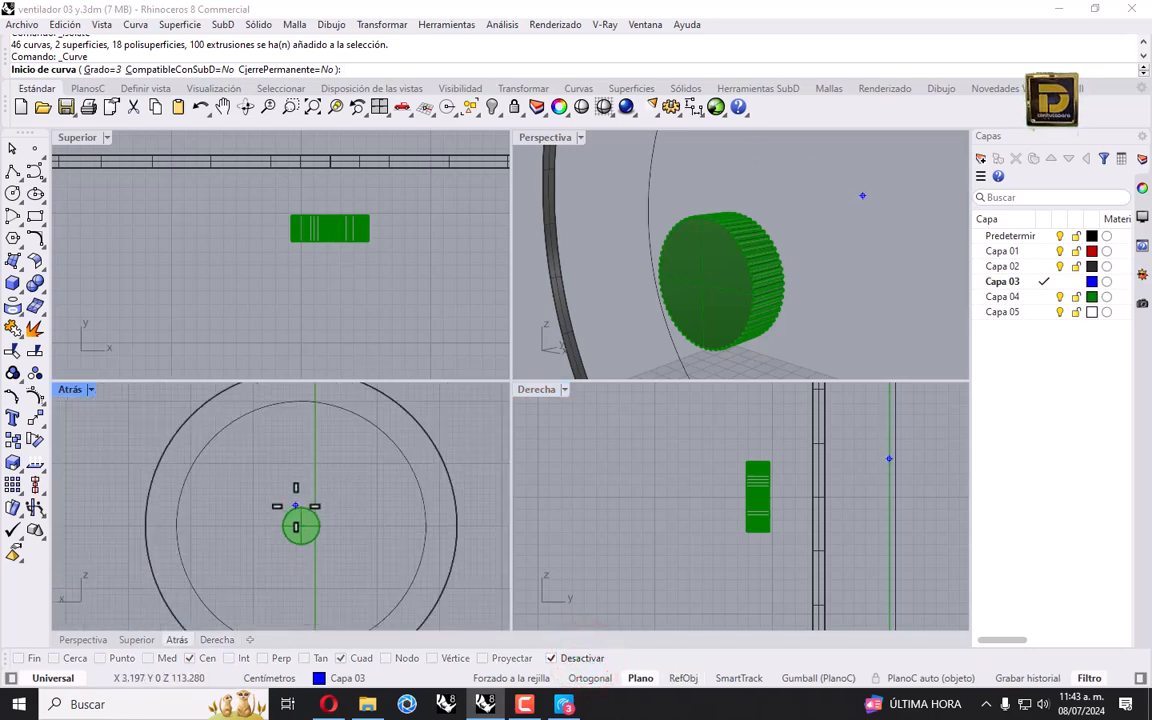
{"action": "scroll", "coordinate": [303, 505], "scroll_direction": "up", "scroll_amount": 1}
{"action": "left_click", "coordinate": [298, 517]}
{"action": "scroll", "coordinate": [284, 500], "scroll_direction": "up", "scroll_amount": 1}
{"action": "left_click", "coordinate": [283, 501]}
{"action": "right_click_drag", "start_coordinate": [265, 473], "coordinate": [283, 527]}
{"action": "left_click", "coordinate": [262, 471]}
{"action": "right_click_drag", "start_coordinate": [287, 452], "coordinate": [293, 528]}
{"action": "left_click", "coordinate": [294, 459]}
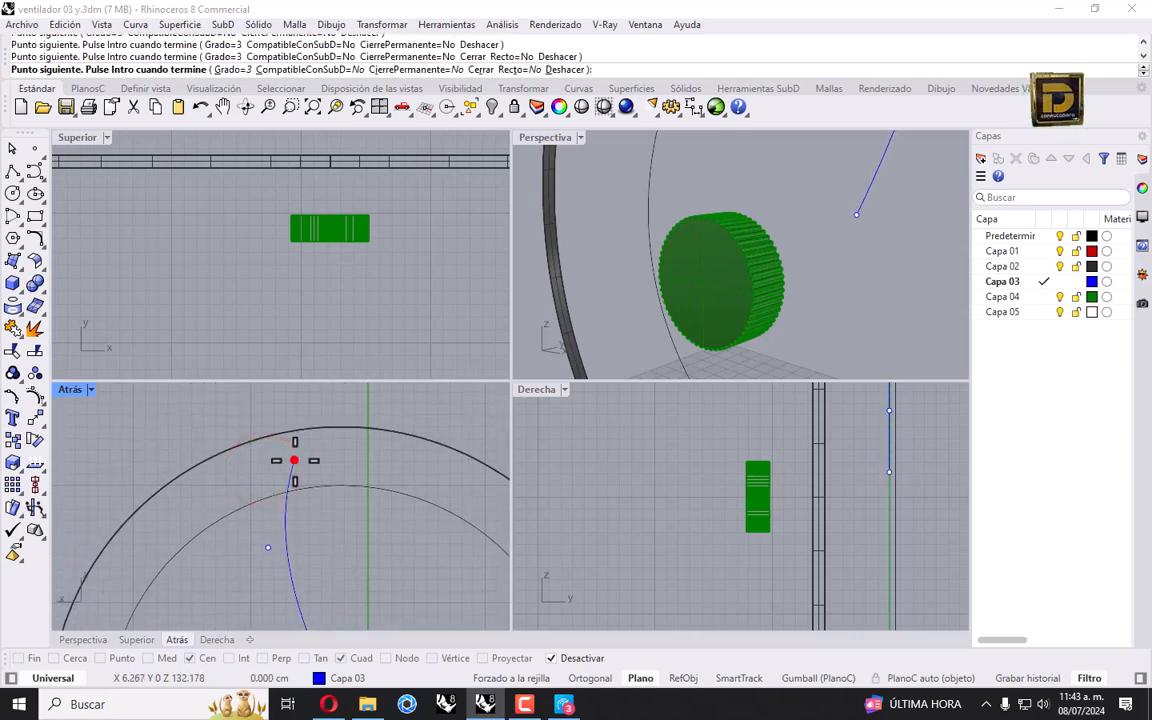
Step: Round the blade outline's tip inside the grille ring, bring its inner edge down into the grooved disc, and close the curve at its start
{"action": "left_click", "coordinate": [318, 451]}
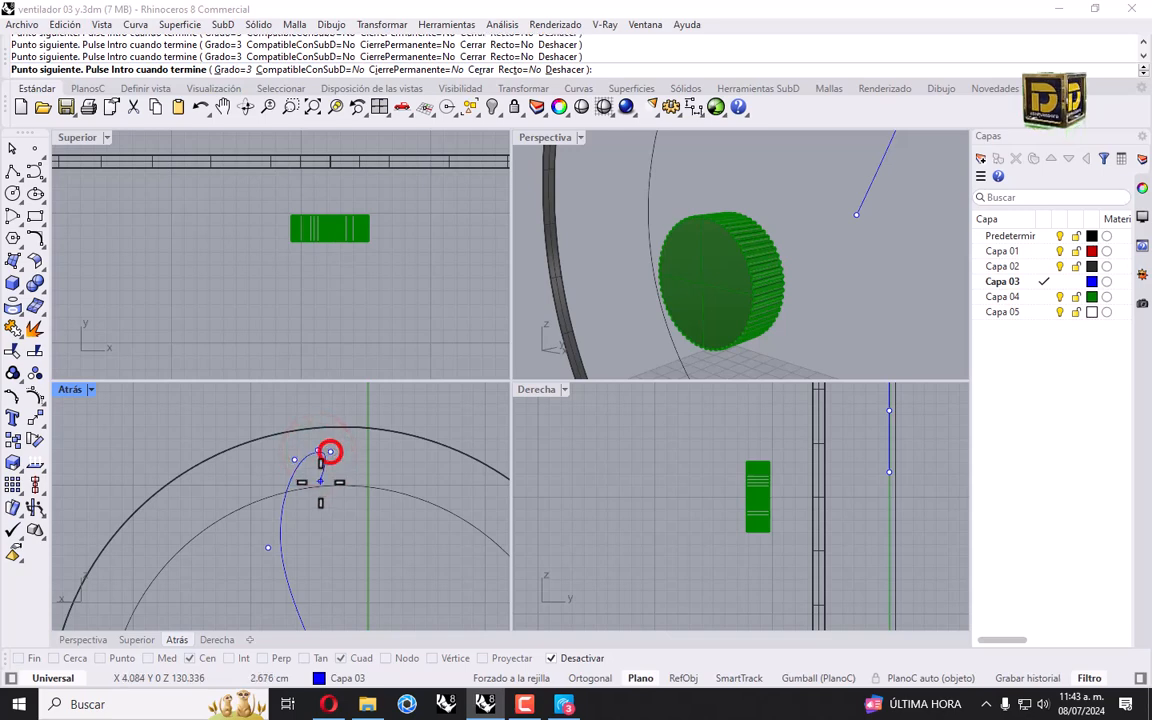
{"action": "left_click", "coordinate": [332, 475]}
{"action": "right_click_drag", "start_coordinate": [339, 560], "coordinate": [268, 477]}
{"action": "left_click", "coordinate": [262, 507]}
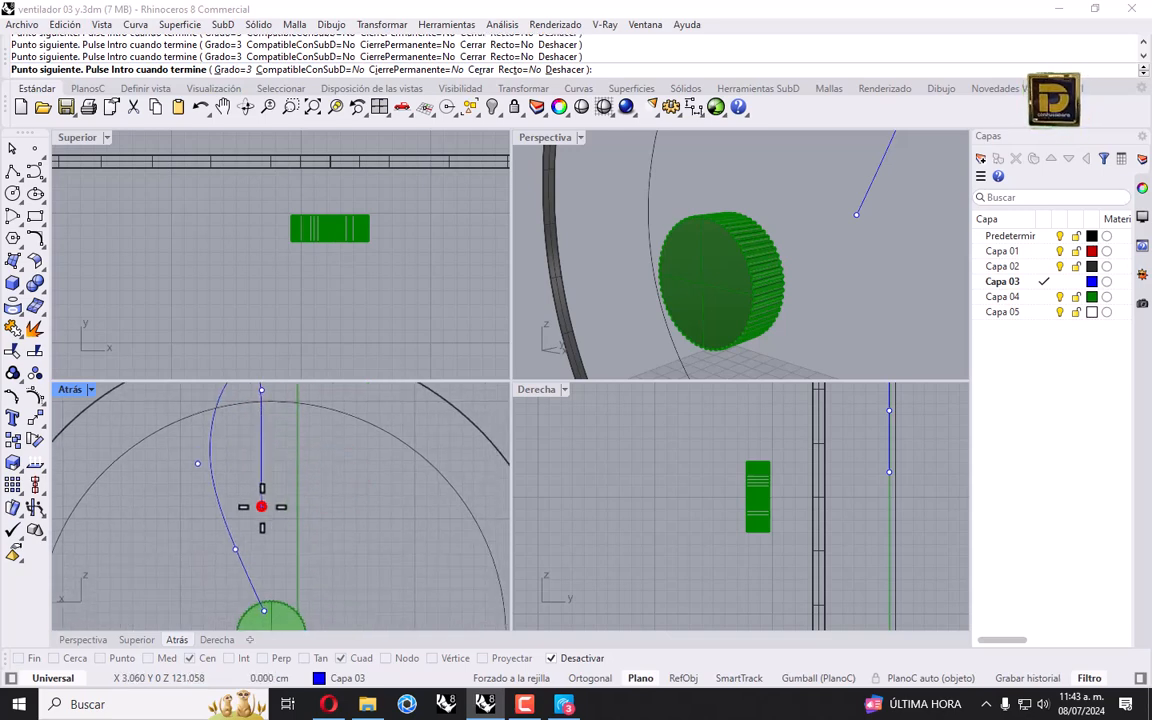
{"action": "left_click", "coordinate": [271, 578]}
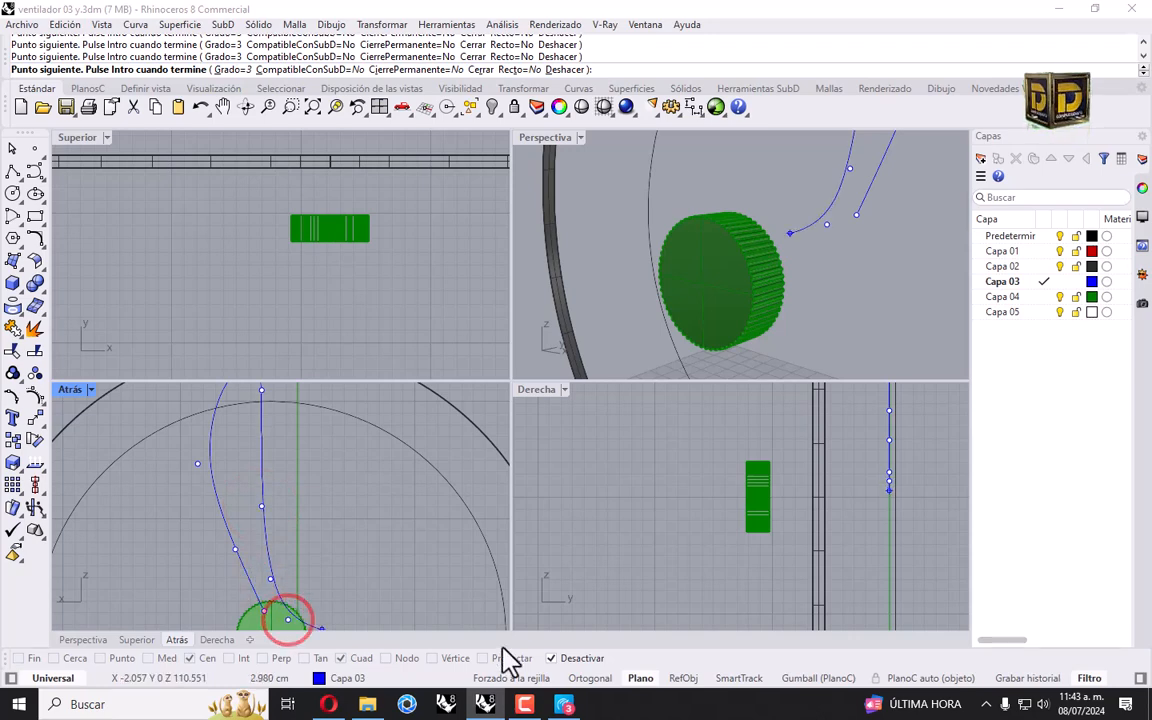
{"action": "left_click", "coordinate": [551, 658]}
{"action": "left_click", "coordinate": [270, 614]}
{"action": "scroll", "coordinate": [286, 567], "scroll_direction": "down", "scroll_amount": 8}
{"action": "scroll", "coordinate": [278, 582], "scroll_direction": "up", "scroll_amount": 14}
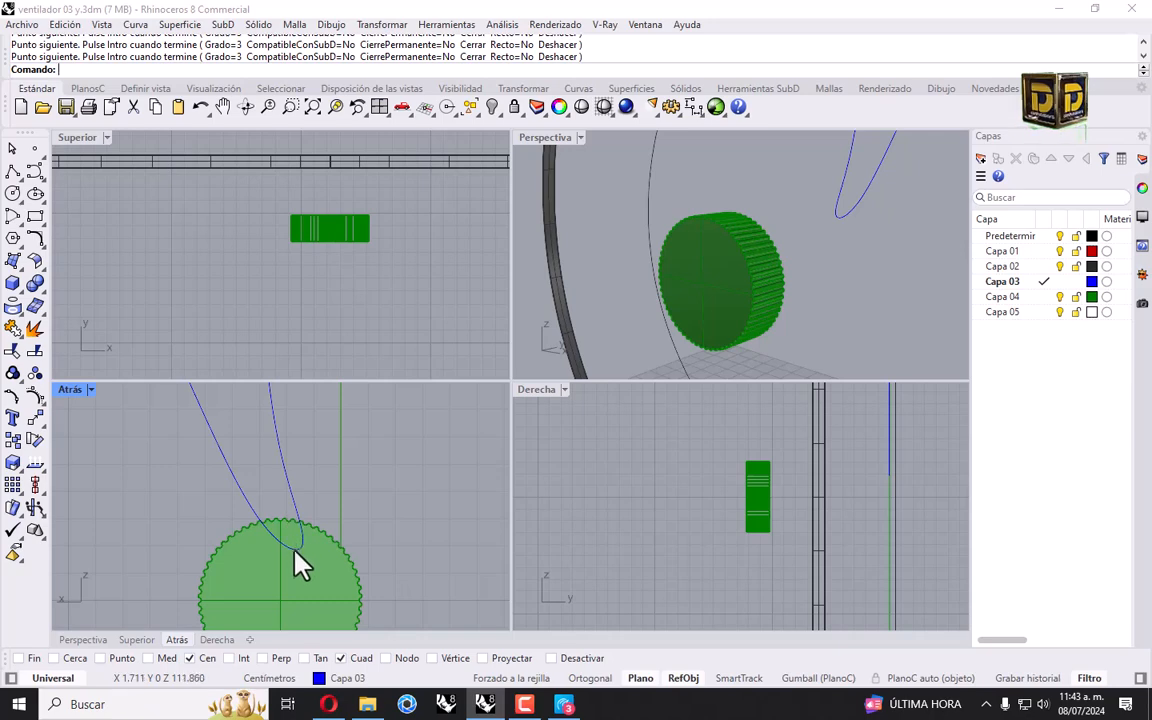
{"action": "left_click", "coordinate": [294, 546]}
{"action": "left_click", "coordinate": [346, 487]}
{"action": "scroll", "coordinate": [298, 535], "scroll_direction": "down", "scroll_amount": 5}
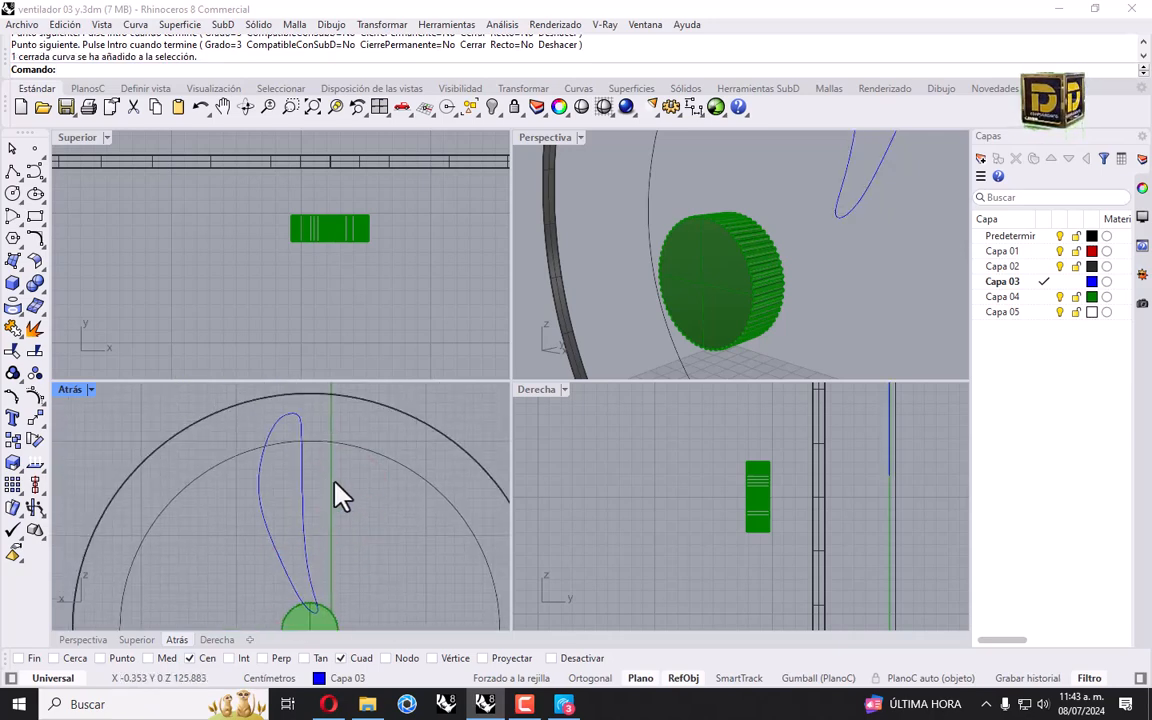
Step: Show the blade outline's control points and adjust the point just below the rounded tip on its straight inner edge
{"action": "left_click", "coordinate": [303, 491]}
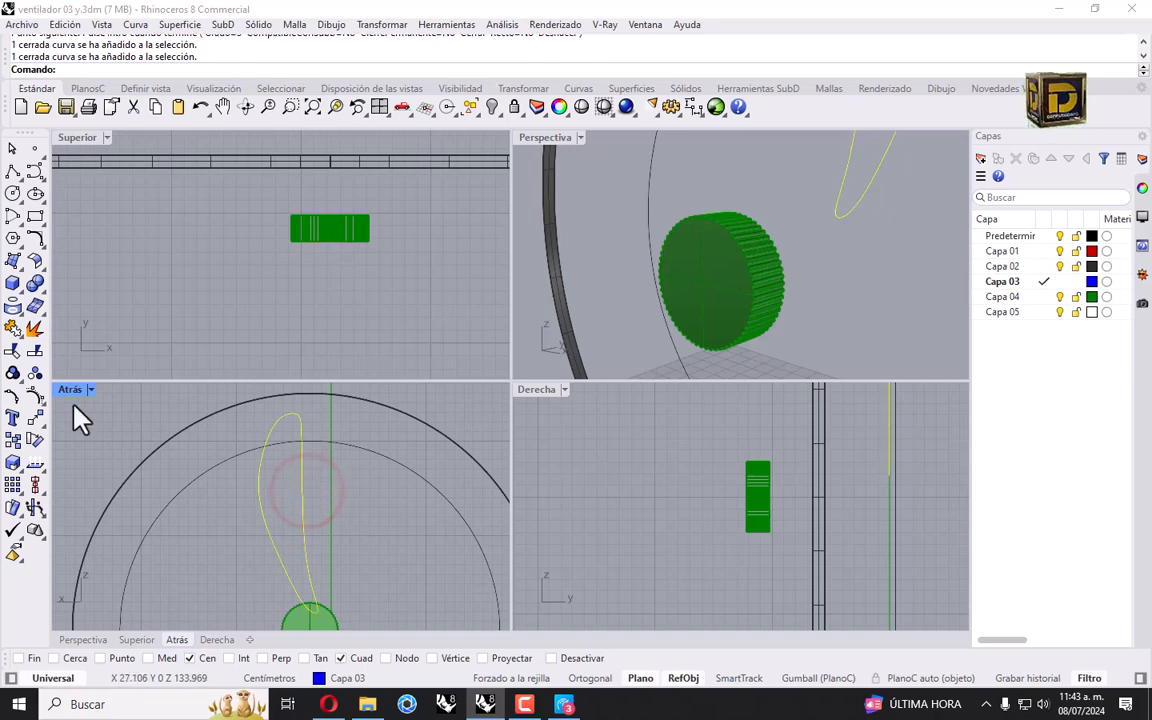
{"action": "left_click", "coordinate": [35, 372]}
{"action": "left_click_drag", "start_coordinate": [303, 524], "coordinate": [281, 489]}
{"action": "key", "text": "ctrl+z"}
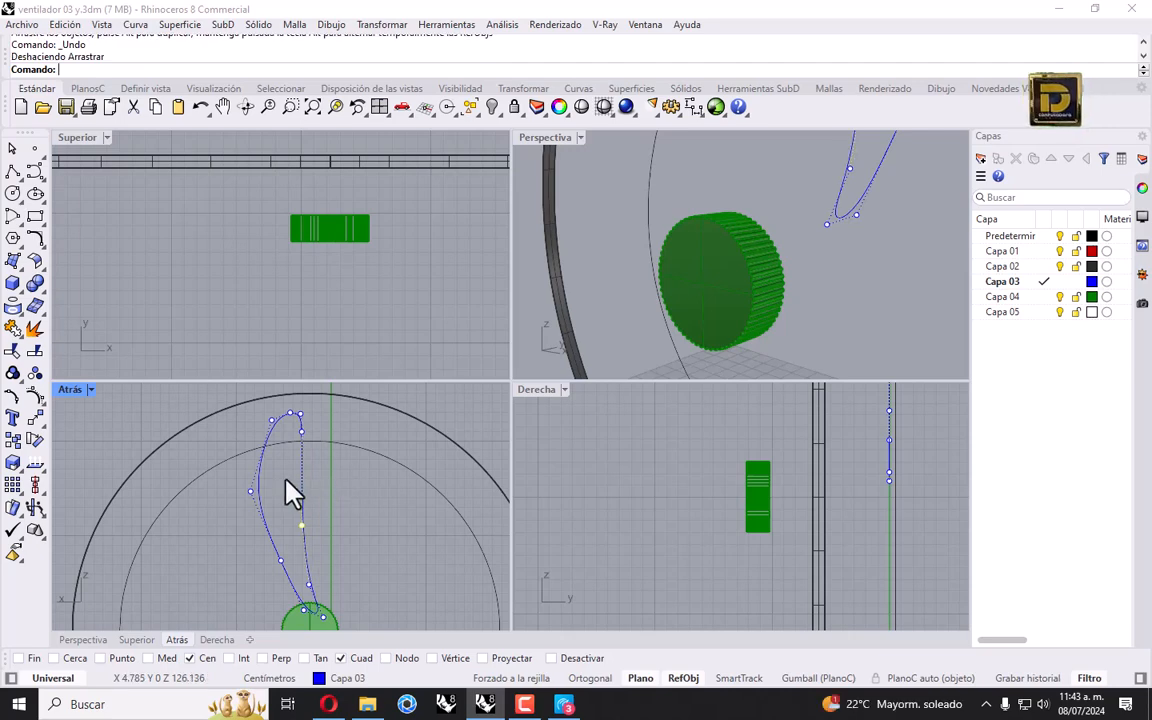
{"action": "scroll", "coordinate": [305, 468], "scroll_direction": "up", "scroll_amount": 5}
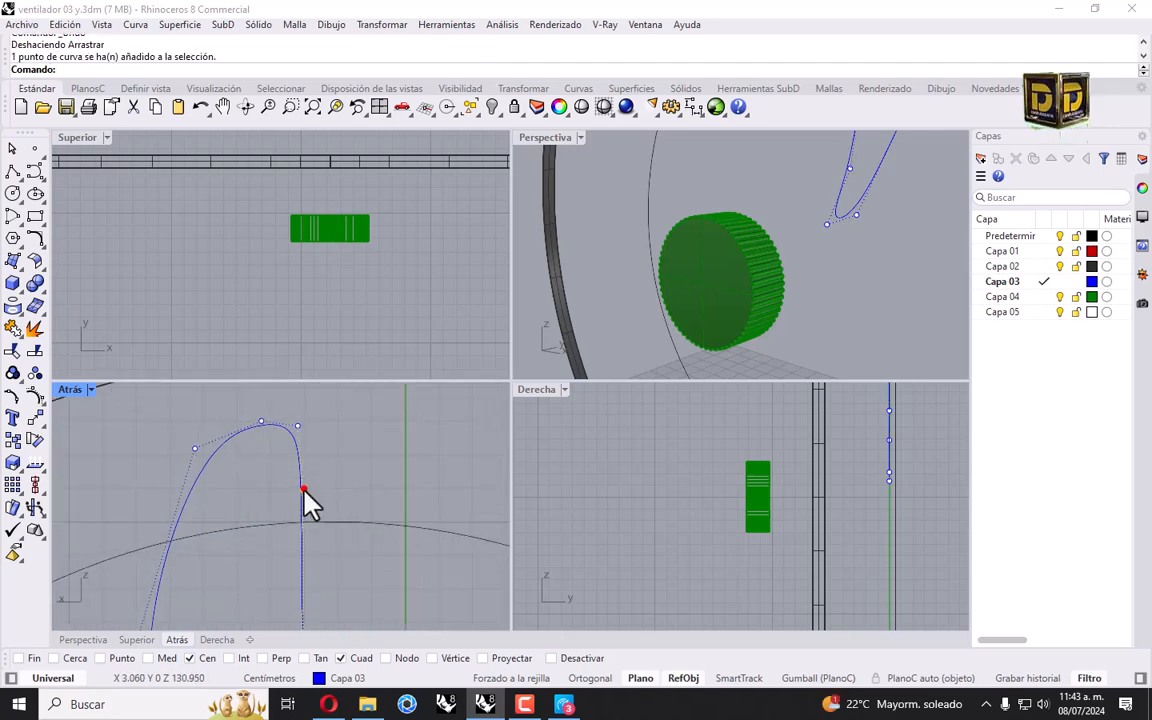
{"action": "left_click", "coordinate": [300, 491]}
{"action": "scroll", "coordinate": [316, 466], "scroll_direction": "down", "scroll_amount": 6}
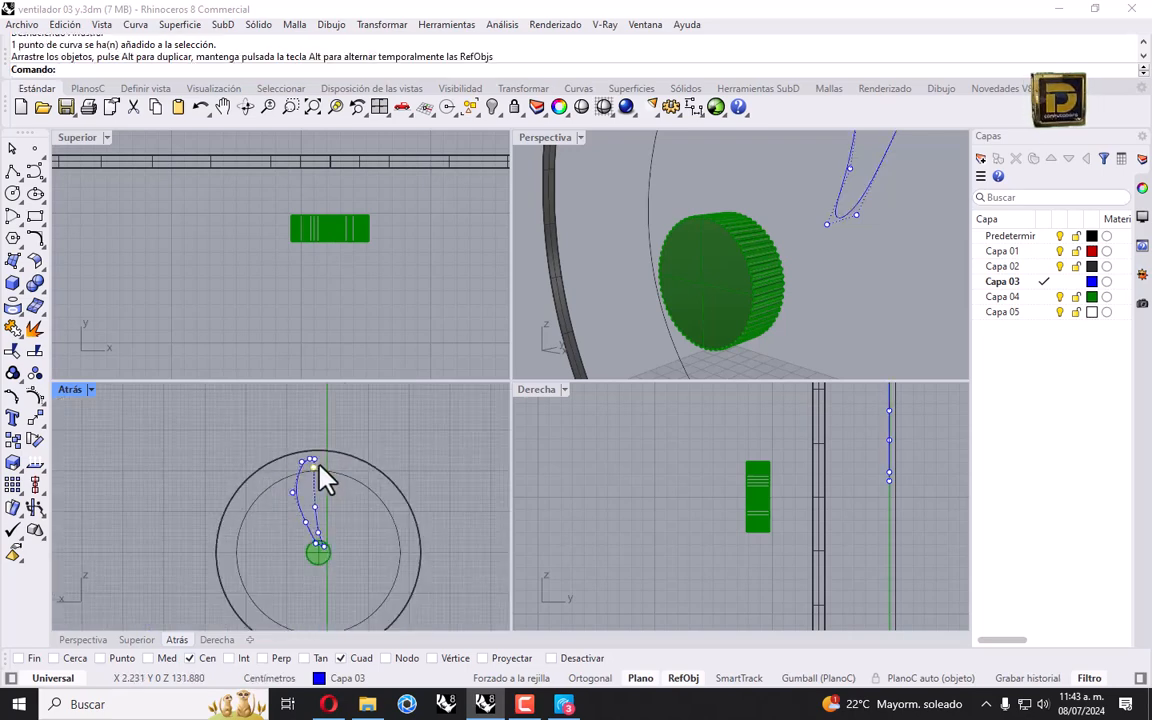
Step: Create a planar surface from the closed blade outline
{"action": "left_click", "coordinate": [309, 497]}
{"action": "left_click", "coordinate": [12, 260]}
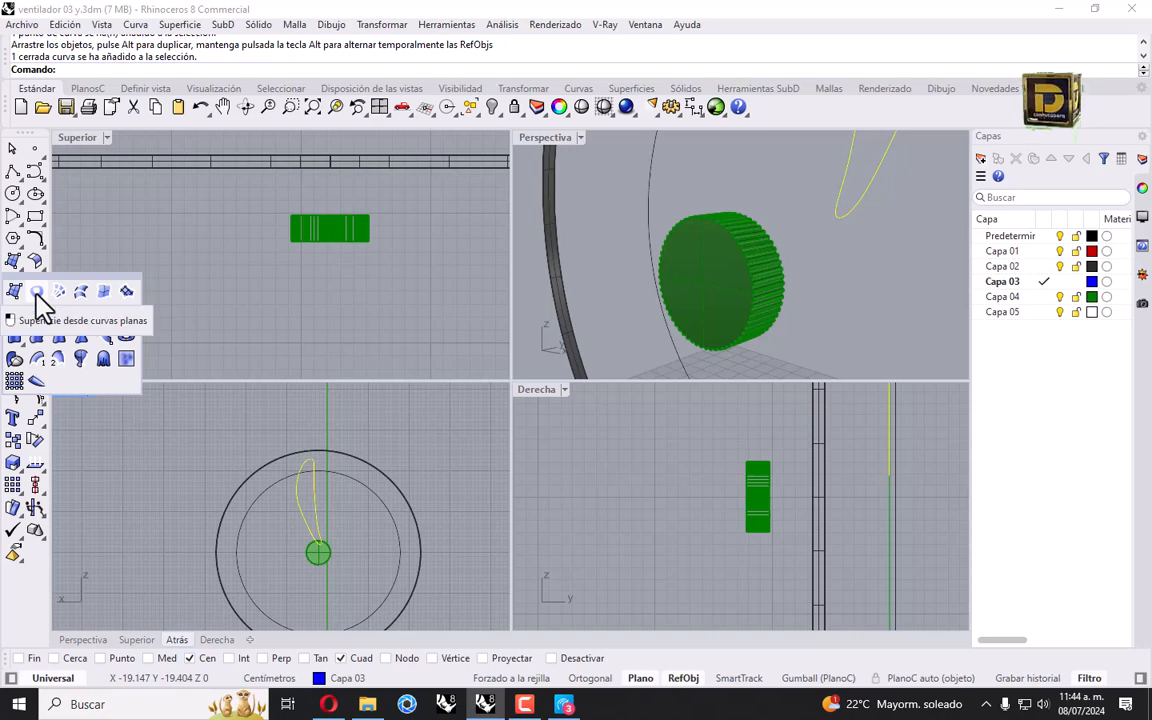
{"action": "left_click", "coordinate": [37, 296]}
{"action": "scroll", "coordinate": [305, 510], "scroll_direction": "up", "scroll_amount": 3}
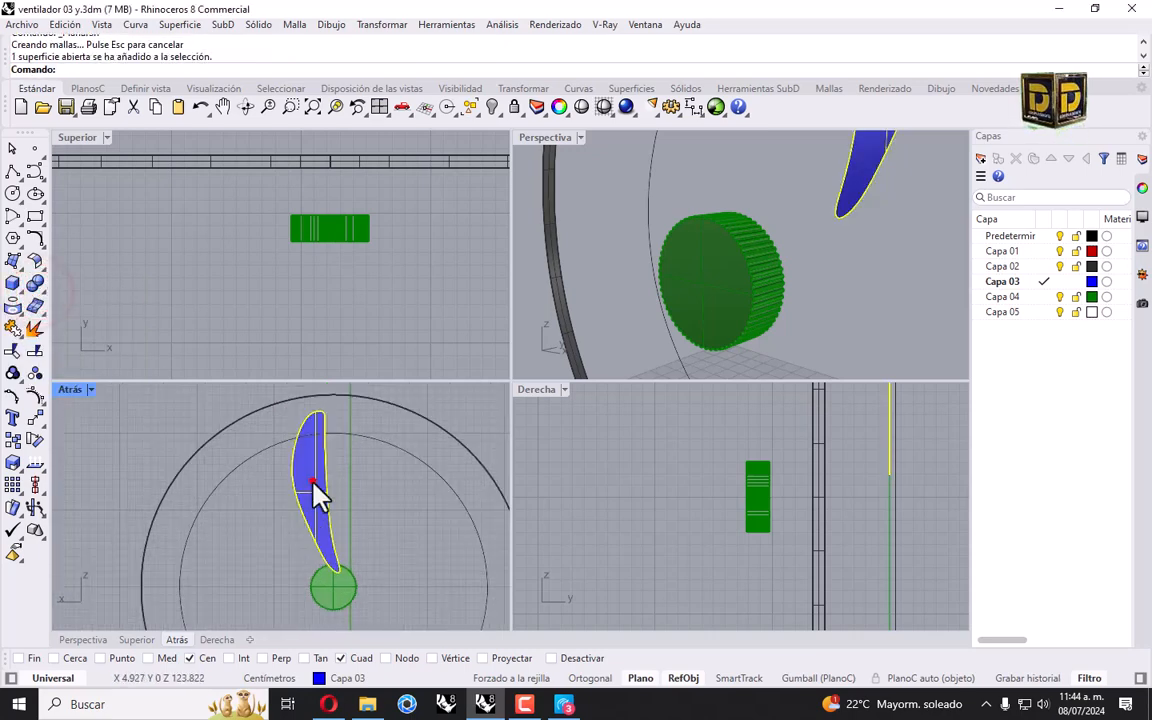
{"action": "left_click", "coordinate": [15, 289]}
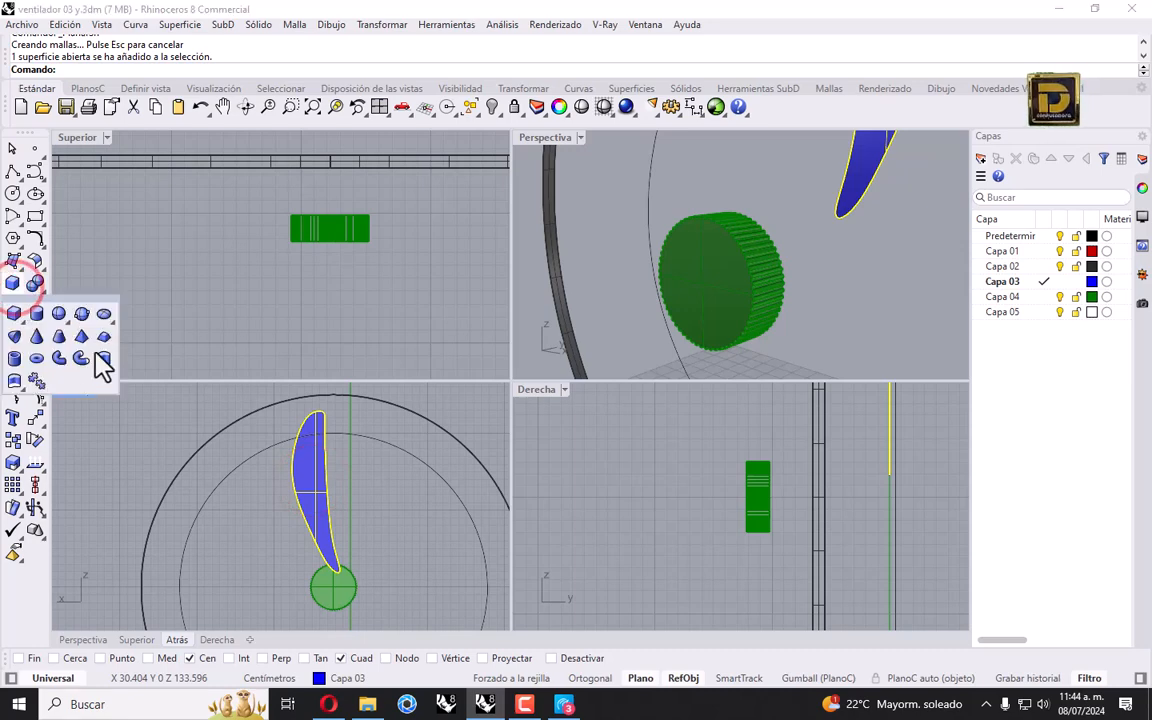
{"action": "left_click", "coordinate": [103, 355]}
{"action": "left_click", "coordinate": [317, 481]}
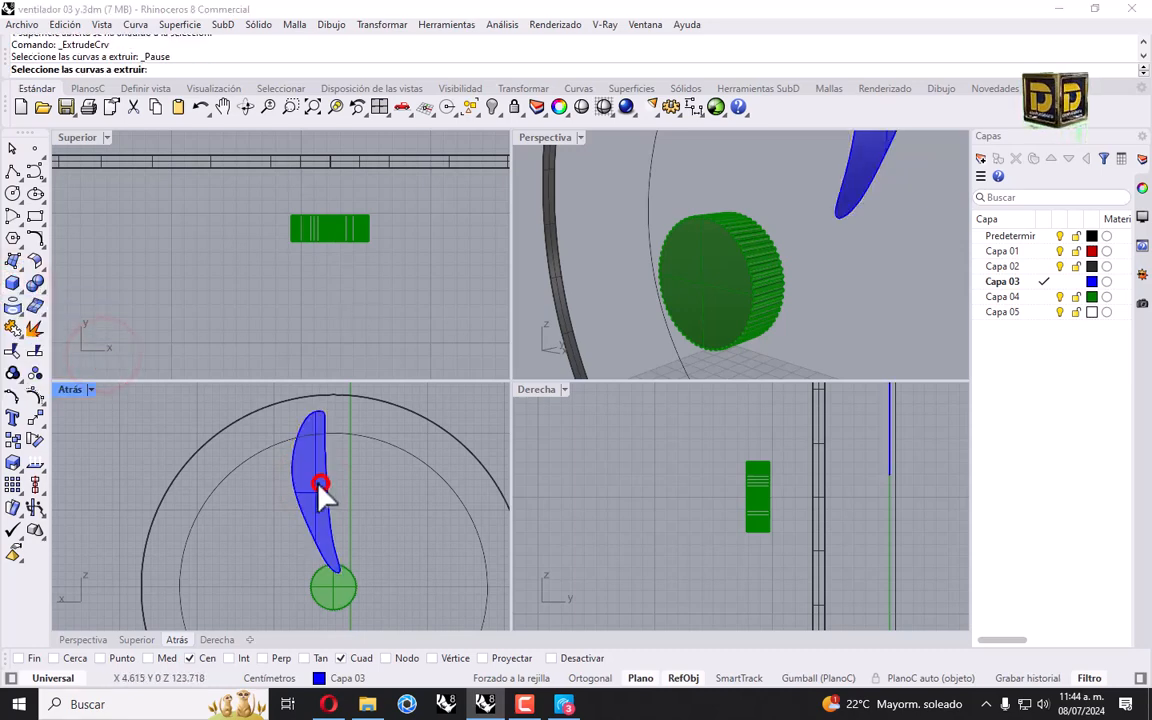
Step: Try to extrude the blade surface into a 15 cm solid, and undo the extrusion
{"action": "left_click", "coordinate": [16, 288]}
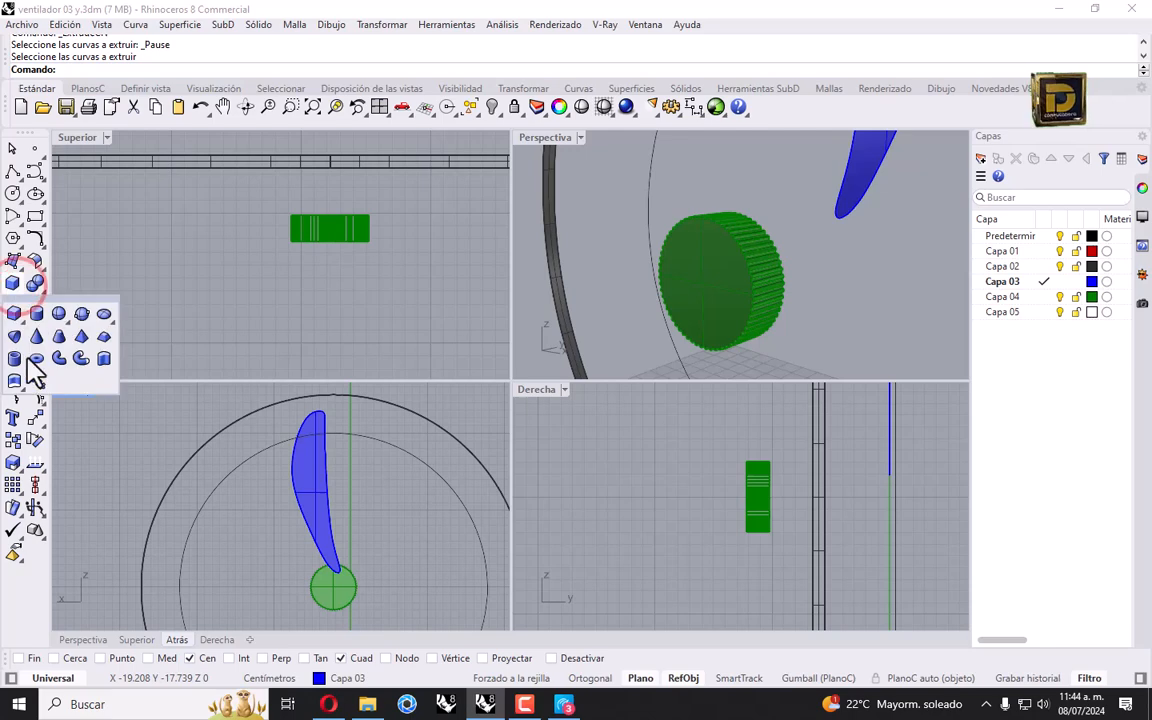
{"action": "left_click", "coordinate": [14, 376]}
{"action": "left_click", "coordinate": [306, 470]}
{"action": "key", "text": "Return"}
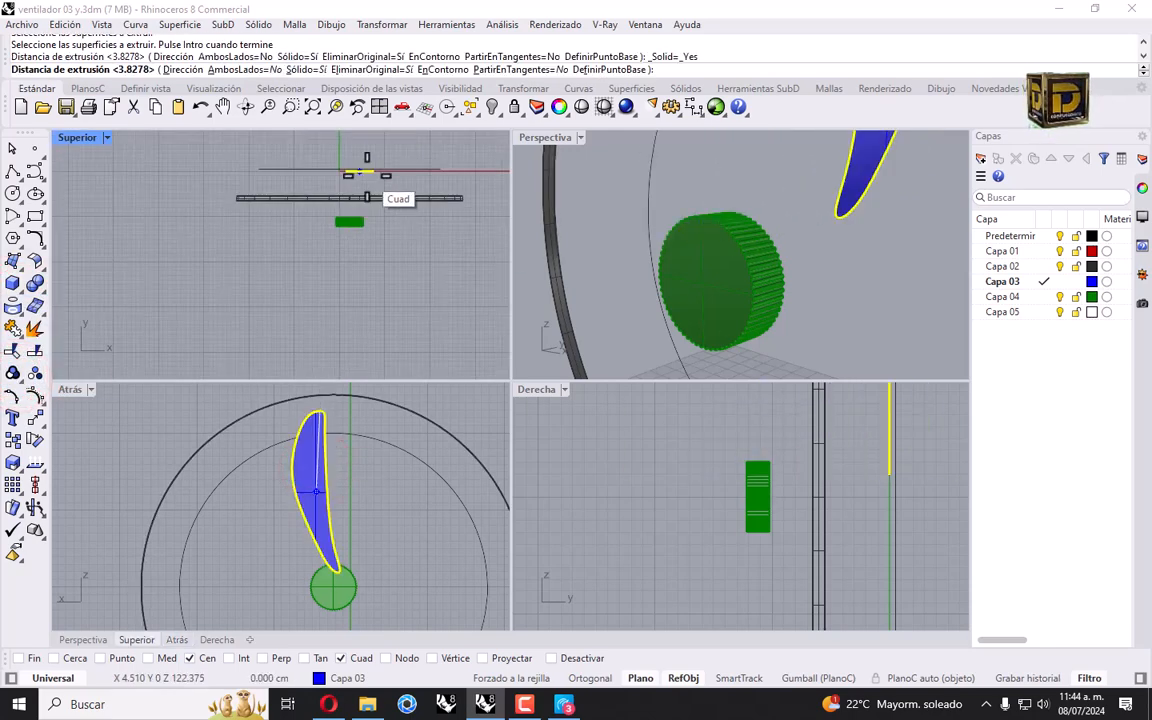
{"action": "type", "text": "015"}
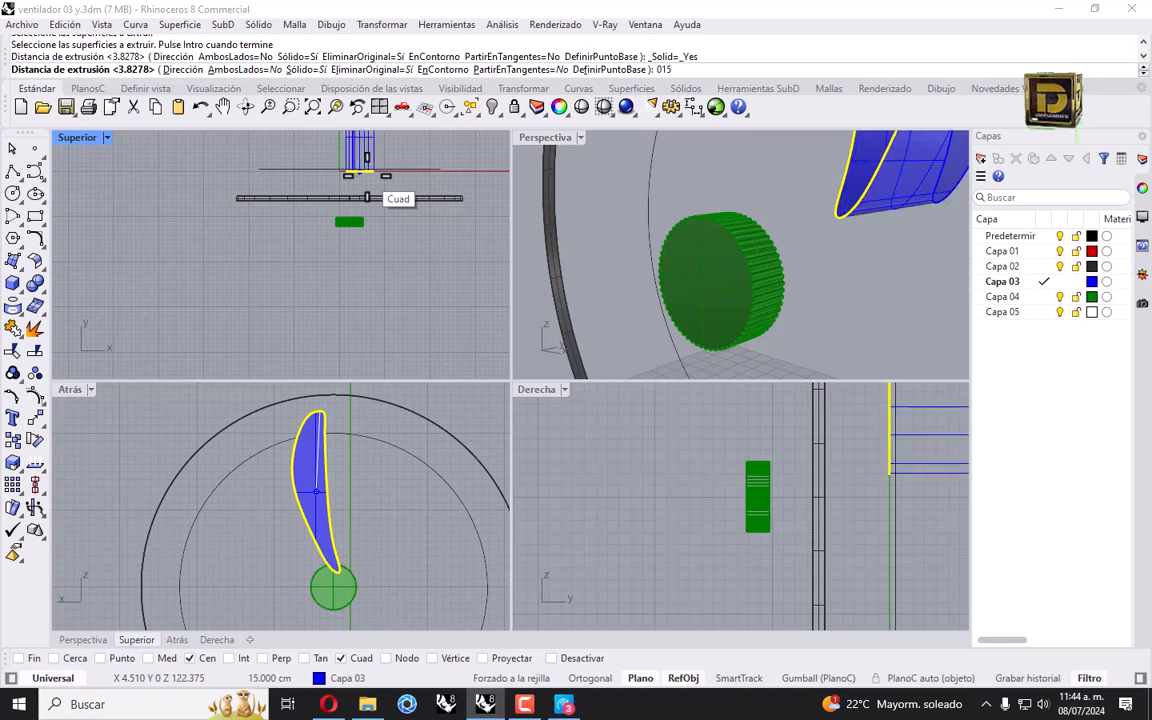
{"action": "key", "text": "Return"}
{"action": "scroll", "coordinate": [366, 200], "scroll_direction": "down", "scroll_amount": 5}
{"action": "key", "text": "ctrl+z"}
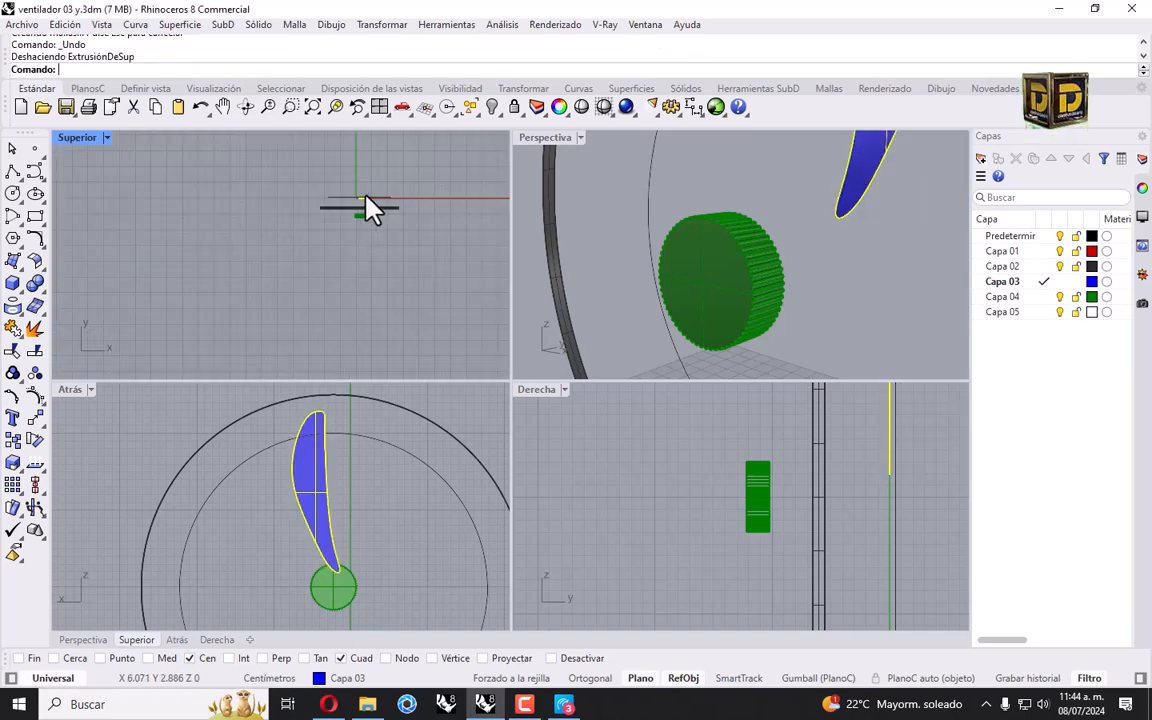
Step: Extrude the blade surface into a solid 0.15 cm thick and delete the leftover outline curve
{"action": "key", "text": "Return"}
{"action": "type", "text": "0."}
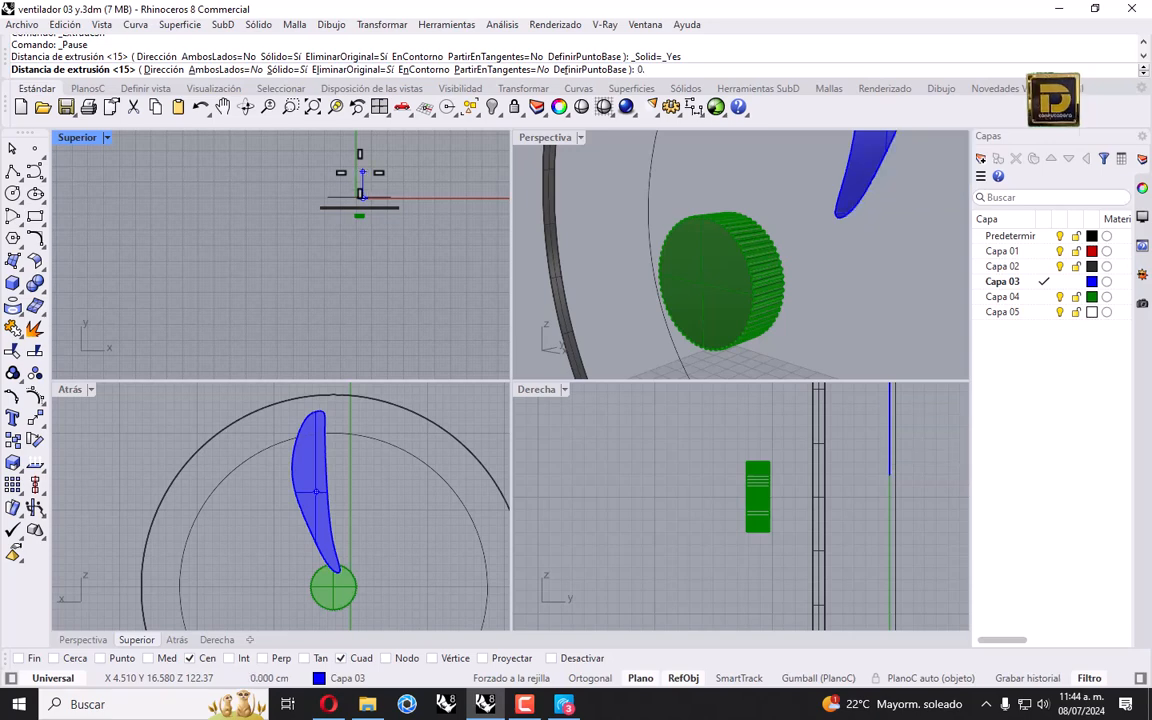
{"action": "key", "text": "Return"}
{"action": "scroll", "coordinate": [360, 213], "scroll_direction": "up", "scroll_amount": 5}
{"action": "left_click", "coordinate": [416, 182]}
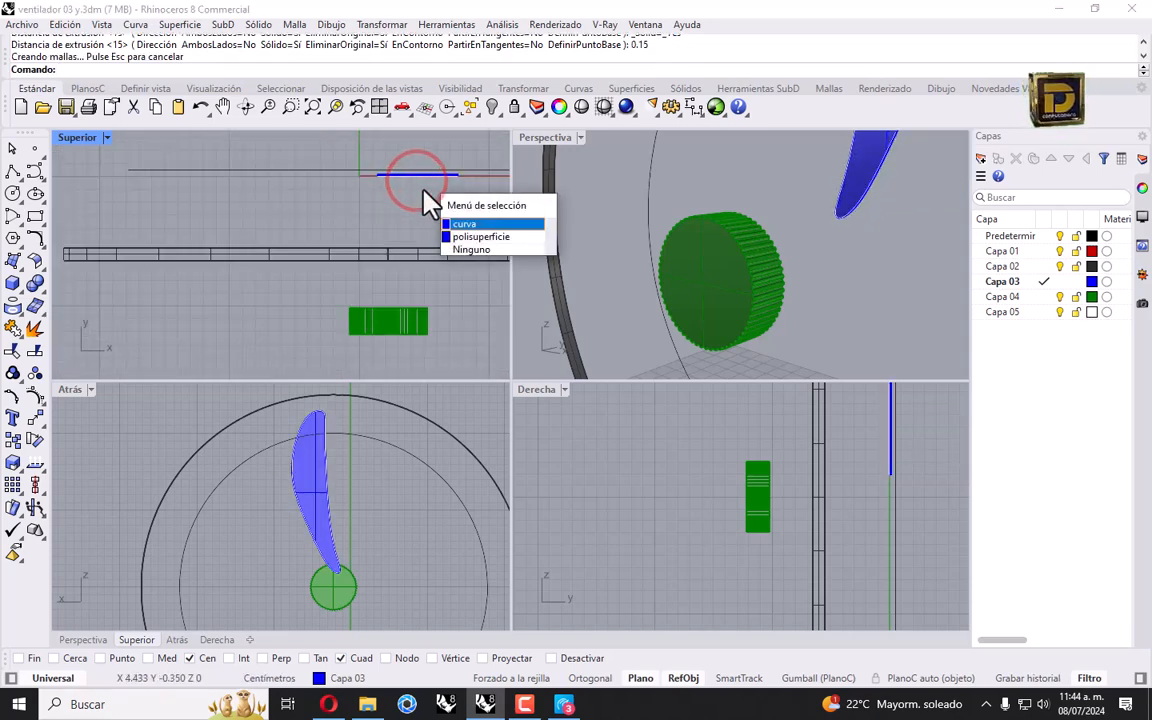
{"action": "key", "text": "Delete"}
Step: Bend the blade solid symmetrically (Simétrico=Sí) from its middle in the top view, curving both side edges slightly toward the grille ring
{"action": "left_click", "coordinate": [405, 176]}
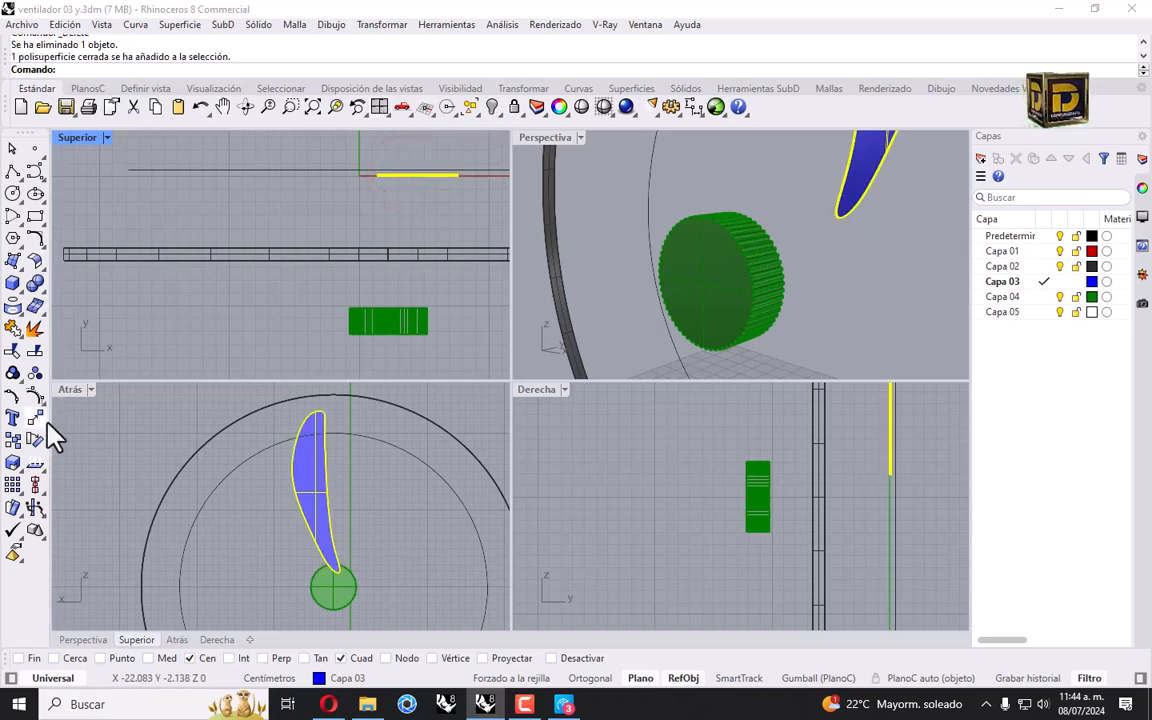
{"action": "type", "text": "_Bend"}
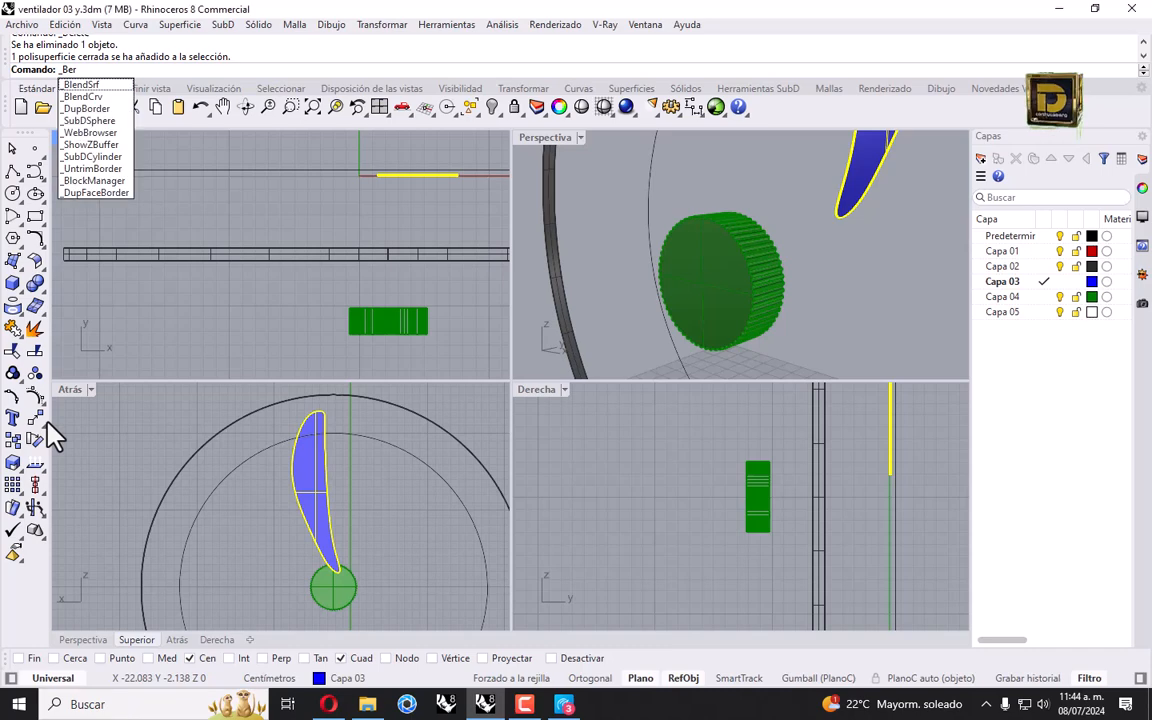
{"action": "key", "text": "Return"}
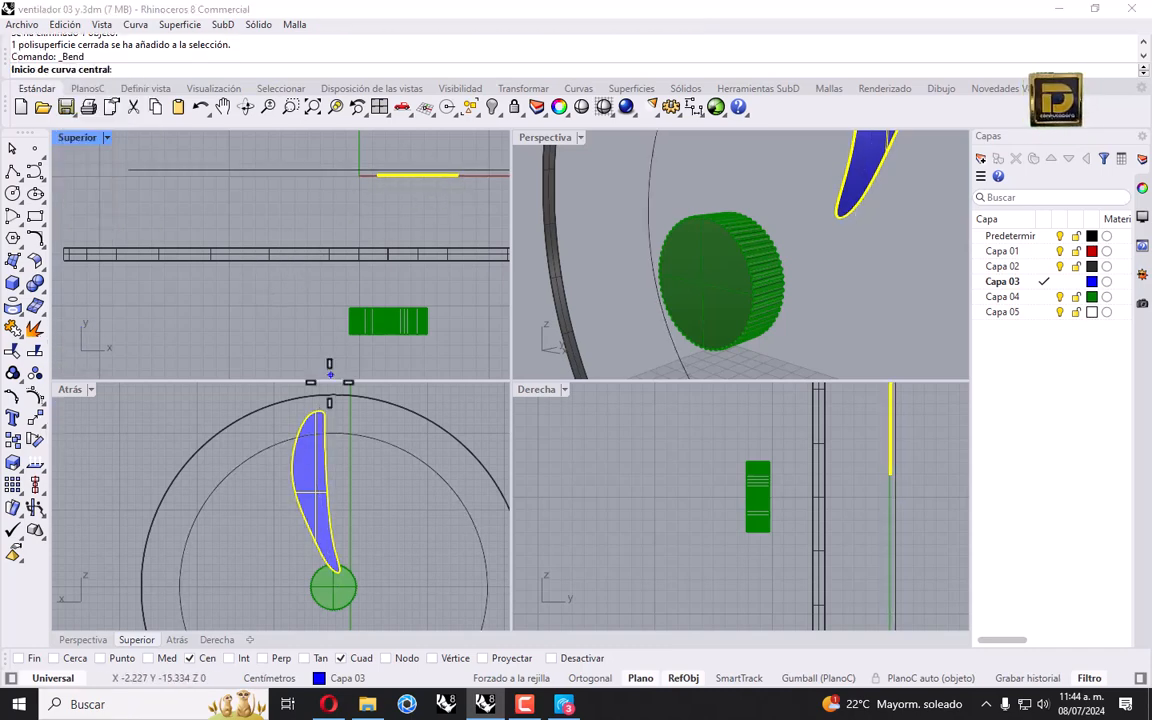
{"action": "left_click", "coordinate": [333, 588]}
{"action": "left_click", "coordinate": [573, 658]}
{"action": "scroll", "coordinate": [314, 212], "scroll_direction": "up", "scroll_amount": 5}
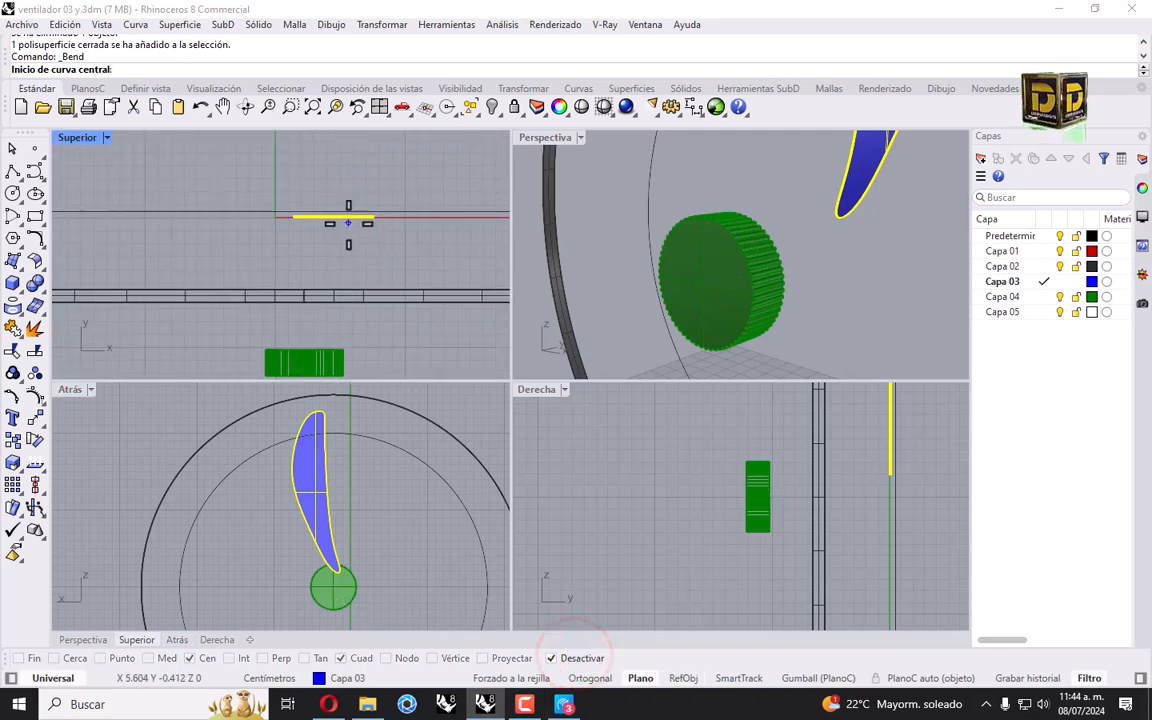
{"action": "left_click", "coordinate": [314, 212]}
{"action": "left_click", "coordinate": [314, 210]}
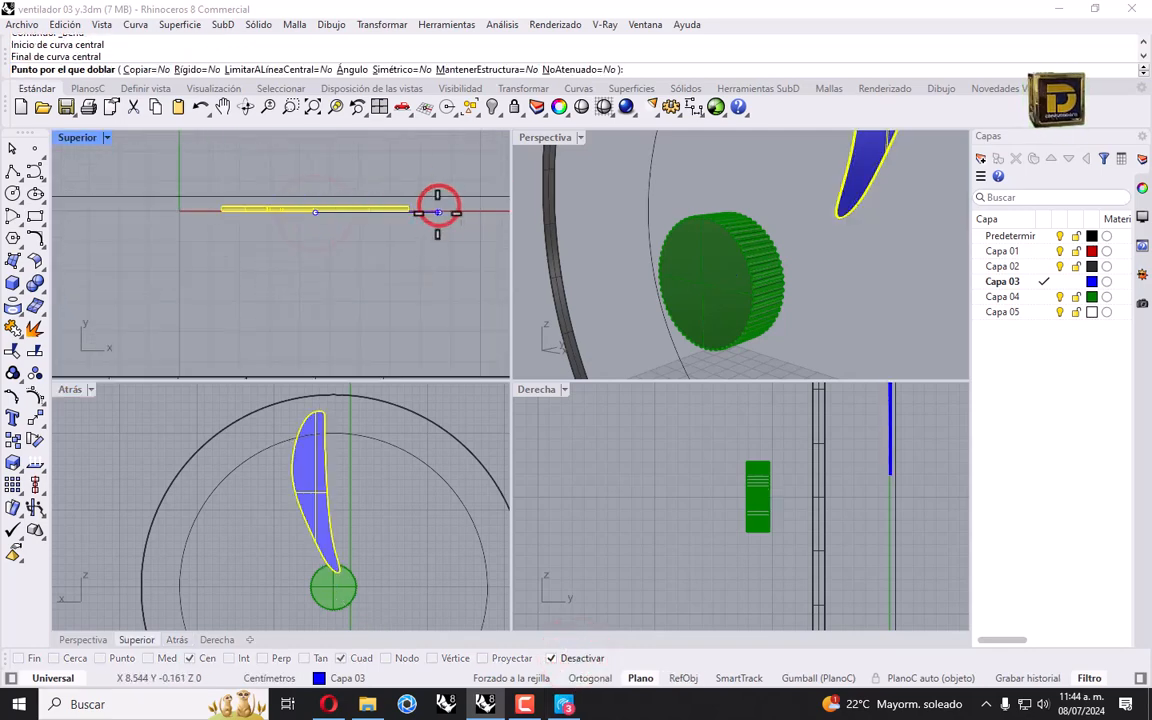
{"action": "left_click", "coordinate": [389, 69]}
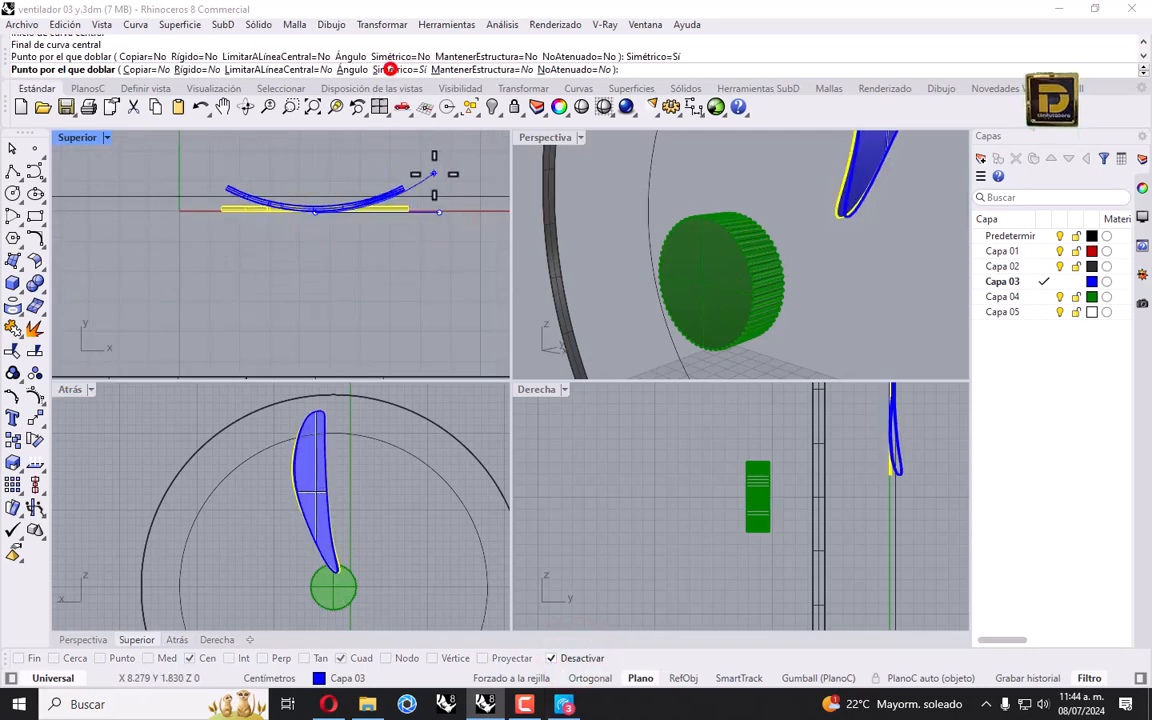
{"action": "left_click", "coordinate": [438, 238]}
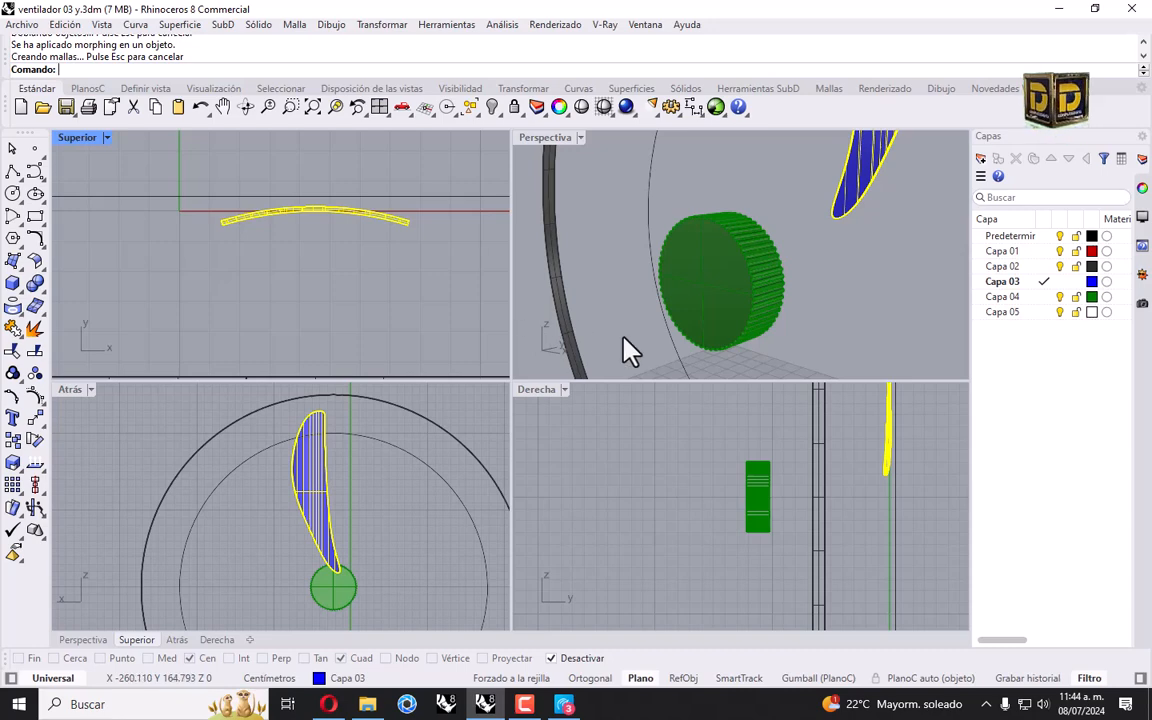
{"action": "right_click_drag", "start_coordinate": [871, 478], "coordinate": [776, 558]}
{"action": "scroll", "coordinate": [776, 558], "scroll_direction": "down", "scroll_amount": 6}
{"action": "right_click", "coordinate": [791, 519]}
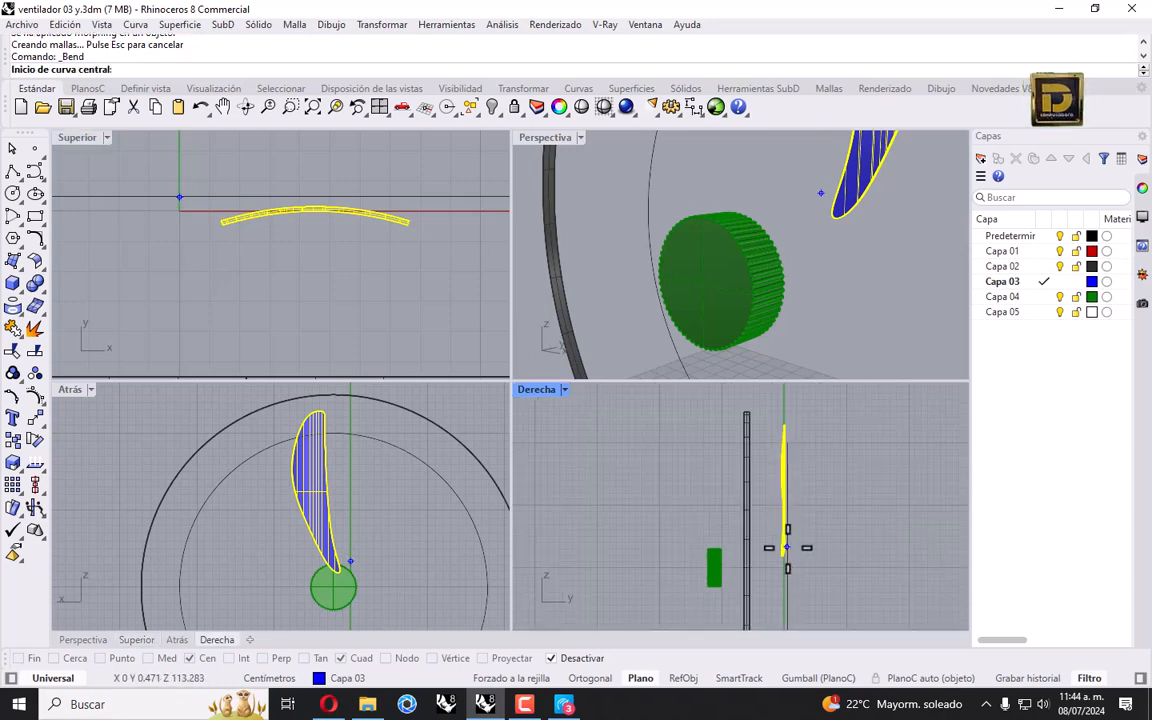
{"action": "left_click", "coordinate": [780, 555]}
{"action": "left_click", "coordinate": [784, 397]}
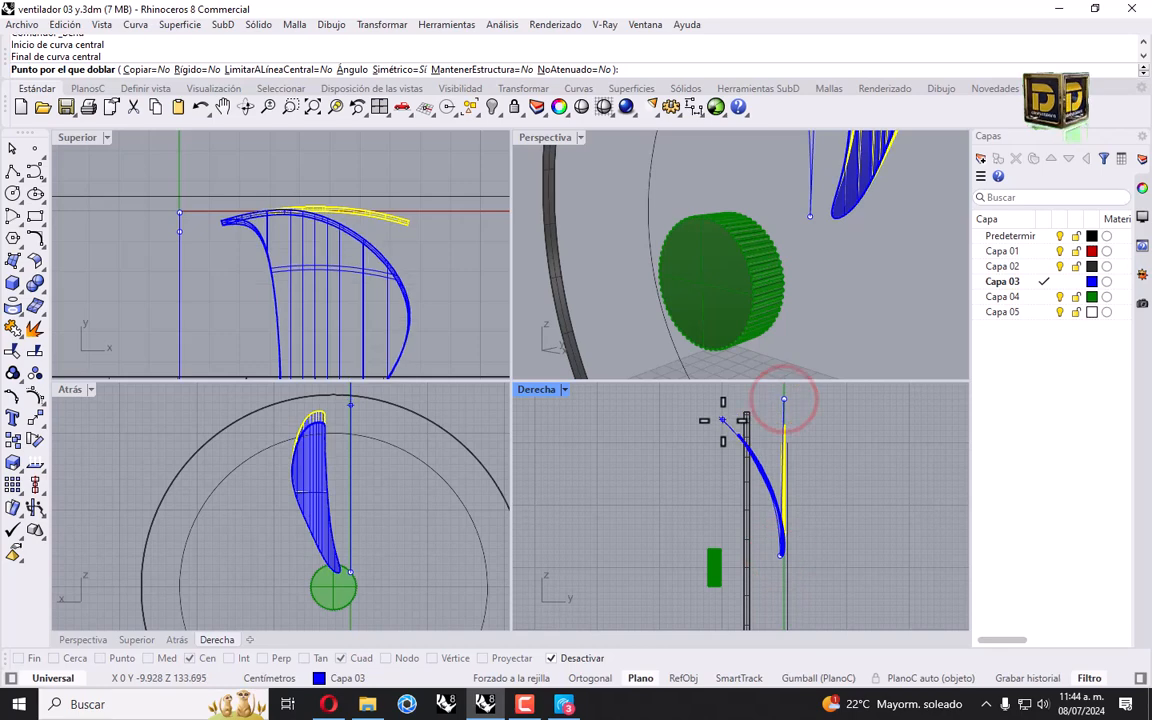
{"action": "key", "text": "Escape"}
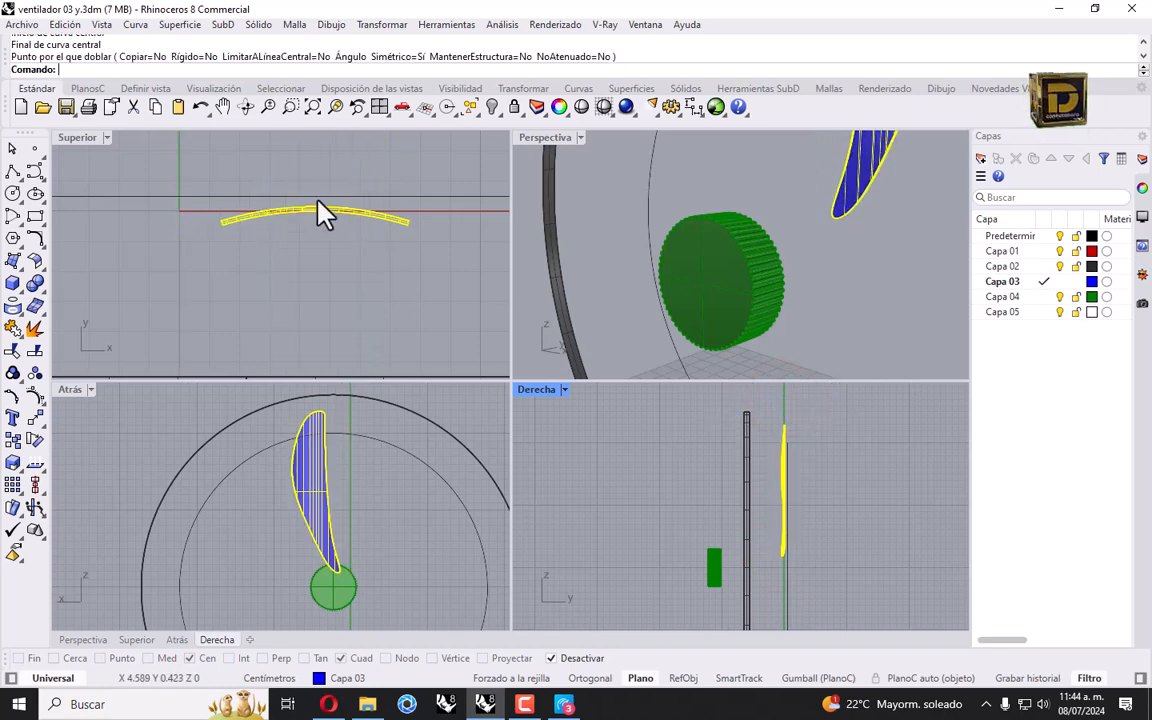
{"action": "left_click", "coordinate": [382, 24]}
{"action": "left_click", "coordinate": [406, 84]}
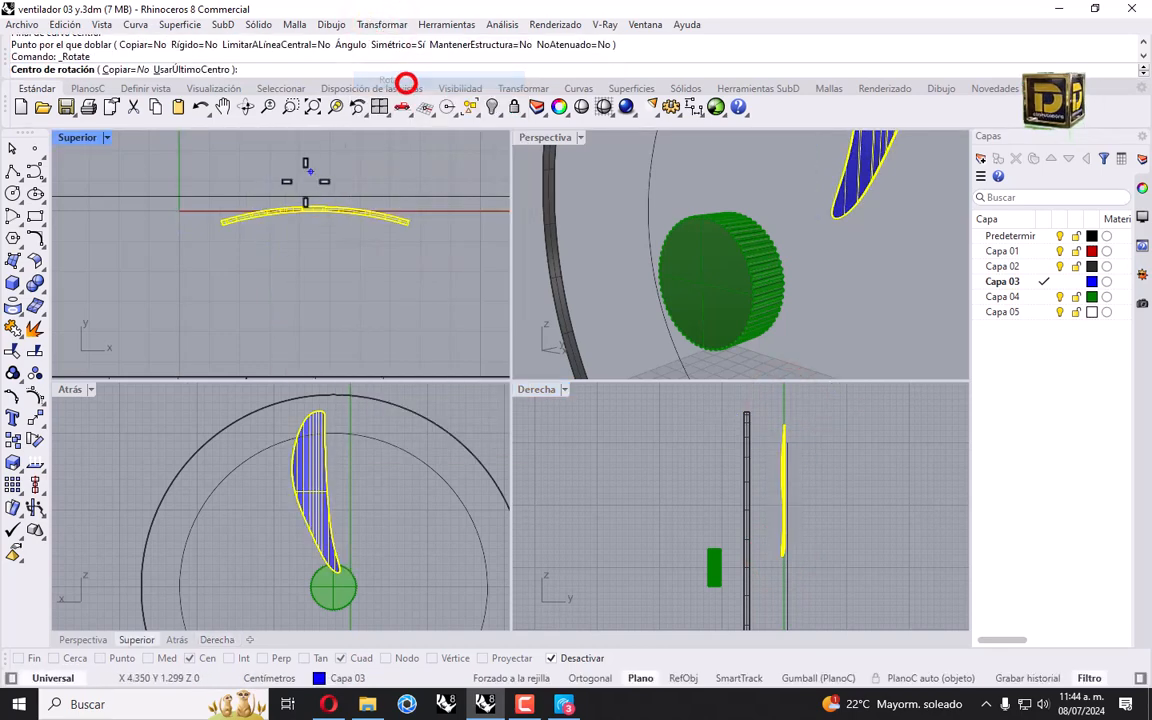
{"action": "left_click", "coordinate": [236, 221]}
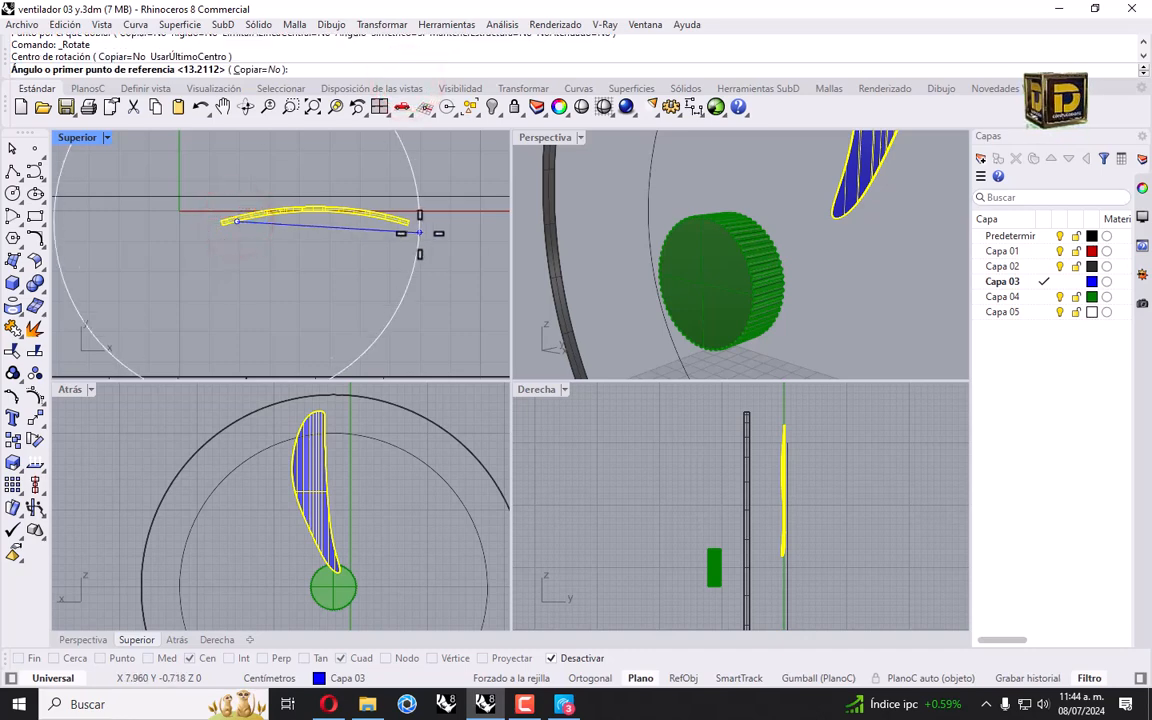
{"action": "key", "text": "Escape"}
Step: Move the curved blade in the top view so that its base overlaps the grooved knob
{"action": "scroll", "coordinate": [390, 258], "scroll_direction": "down", "scroll_amount": 5}
{"action": "left_click_drag", "start_coordinate": [376, 210], "coordinate": [392, 251]}
{"action": "scroll", "coordinate": [378, 251], "scroll_direction": "up", "scroll_amount": 3}
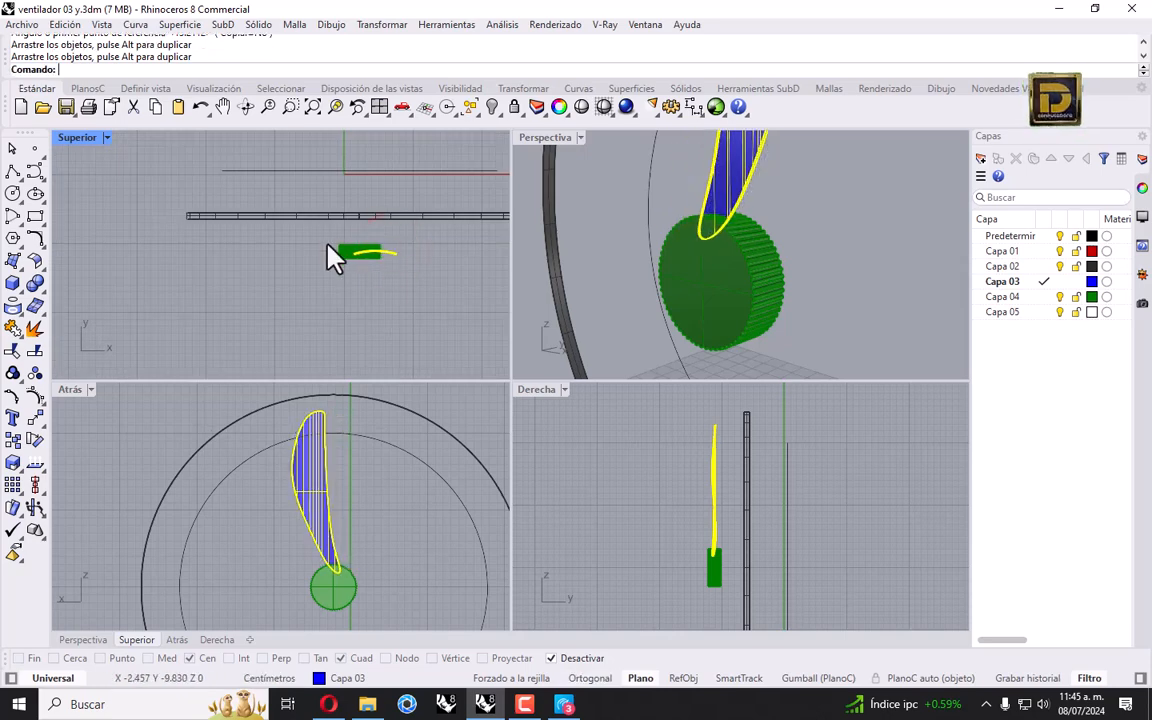
Step: Rotate the blade about 14° in the top view around its edge on the knob, and shift it slightly to sit across the knob
{"action": "key", "text": "Return"}
{"action": "scroll", "coordinate": [387, 248], "scroll_direction": "up", "scroll_amount": 3}
{"action": "left_click", "coordinate": [322, 254]}
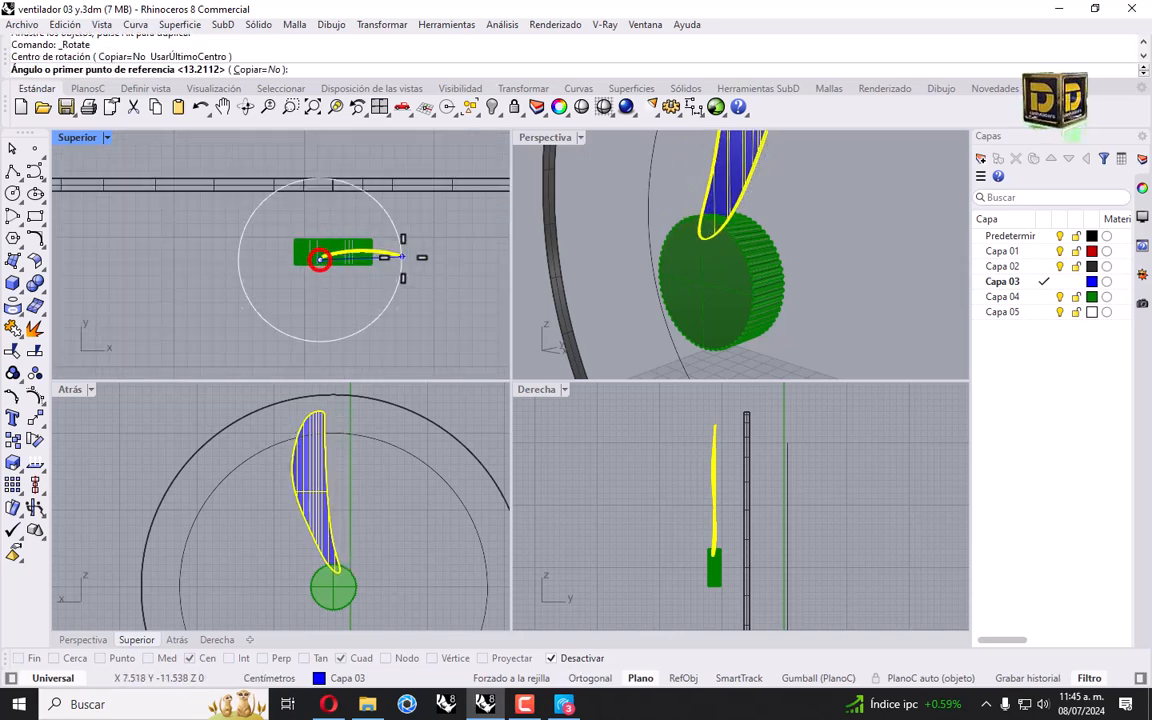
{"action": "left_click", "coordinate": [411, 257]}
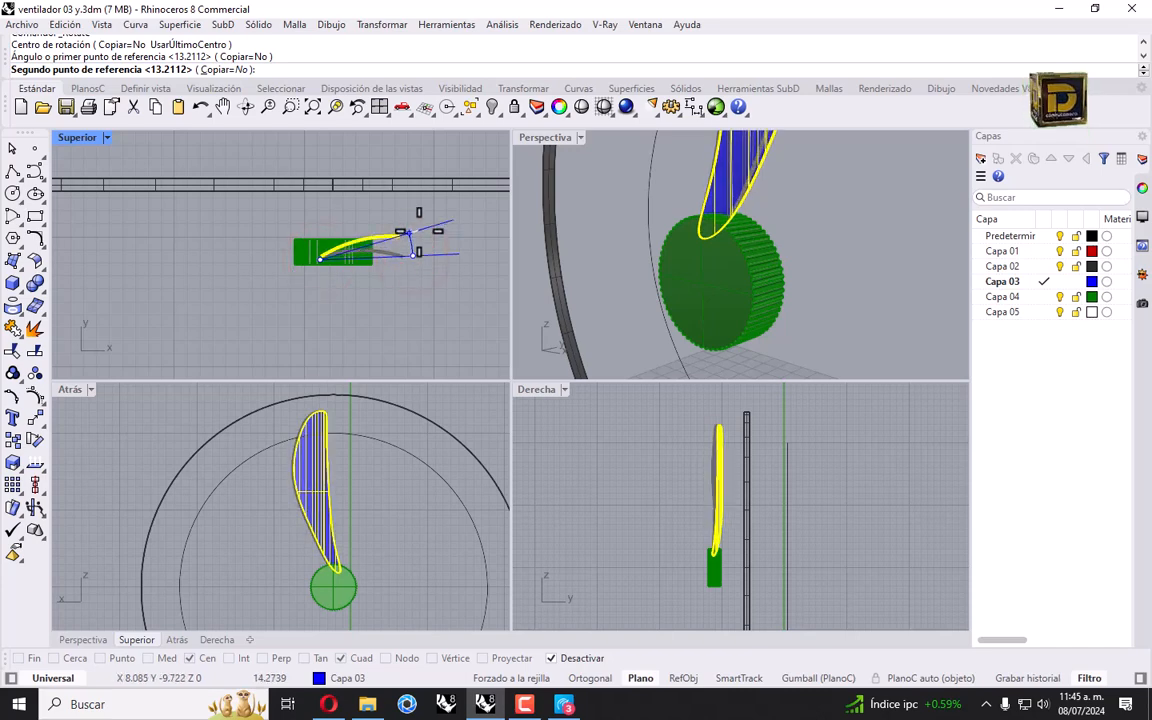
{"action": "left_click", "coordinate": [418, 231]}
{"action": "scroll", "coordinate": [340, 258], "scroll_direction": "up", "scroll_amount": 1}
{"action": "left_click_drag", "start_coordinate": [334, 257], "coordinate": [330, 266]}
Step: Examine the tilted blade and how its base meets the knob from several angles in the perspective view
{"action": "left_click", "coordinate": [396, 308]}
{"action": "left_click", "coordinate": [296, 474]}
{"action": "scroll", "coordinate": [668, 240], "scroll_direction": "down", "scroll_amount": 3}
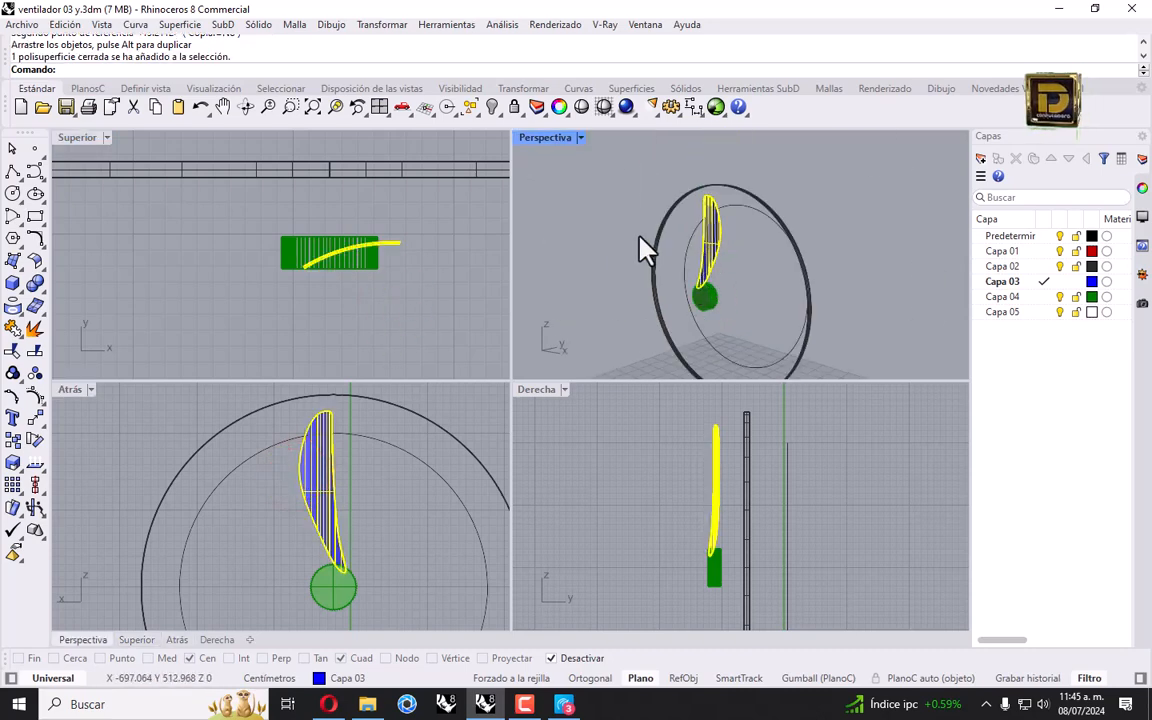
{"action": "left_click", "coordinate": [634, 228]}
{"action": "scroll", "coordinate": [705, 230], "scroll_direction": "up", "scroll_amount": 5}
{"action": "right_click_drag", "start_coordinate": [705, 230], "coordinate": [680, 330]}
{"action": "scroll", "coordinate": [392, 253], "scroll_direction": "up", "scroll_amount": 2}
{"action": "mouse_move", "coordinate": [659, 253]}
{"action": "right_mouse_down"}
{"action": "mouse_move", "coordinate": [707, 270]}
{"action": "mouse_move", "coordinate": [695, 300]}
{"action": "right_mouse_up"}
Step: Bend the blade a little more in the top view, symmetrically (Simétrico=Sí) from its middle to its outer end
{"action": "right_click", "coordinate": [383, 234]}
{"action": "left_click", "coordinate": [384, 237]}
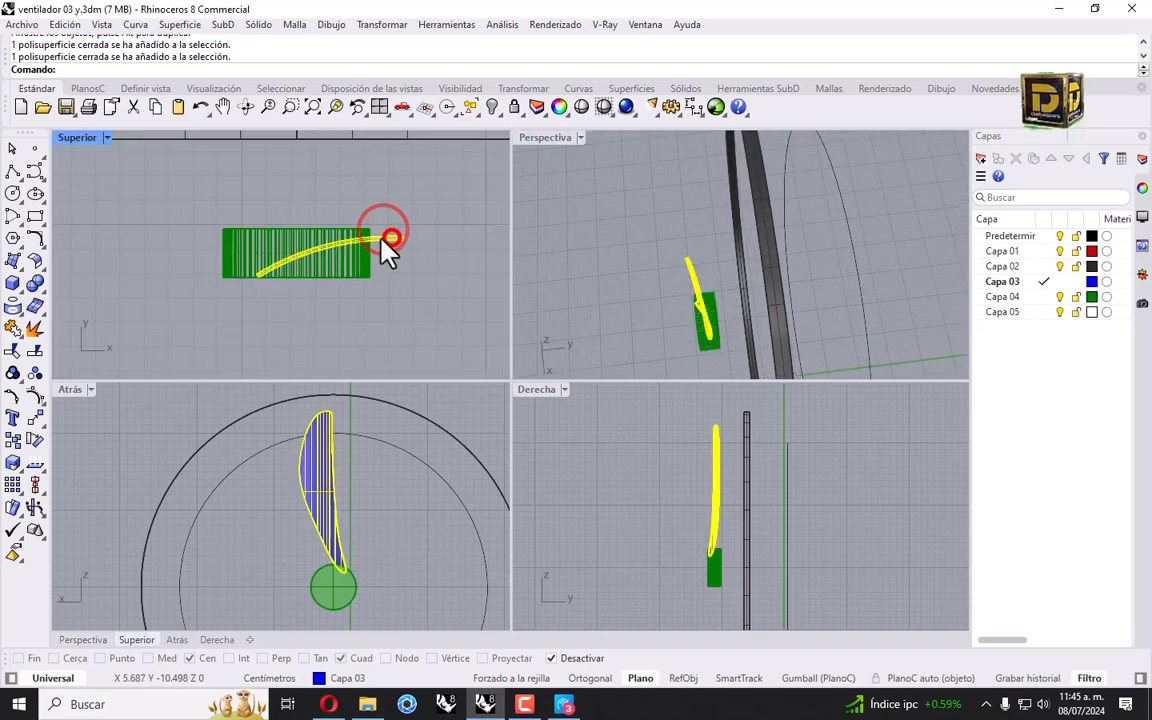
{"action": "left_click", "coordinate": [40, 420]}
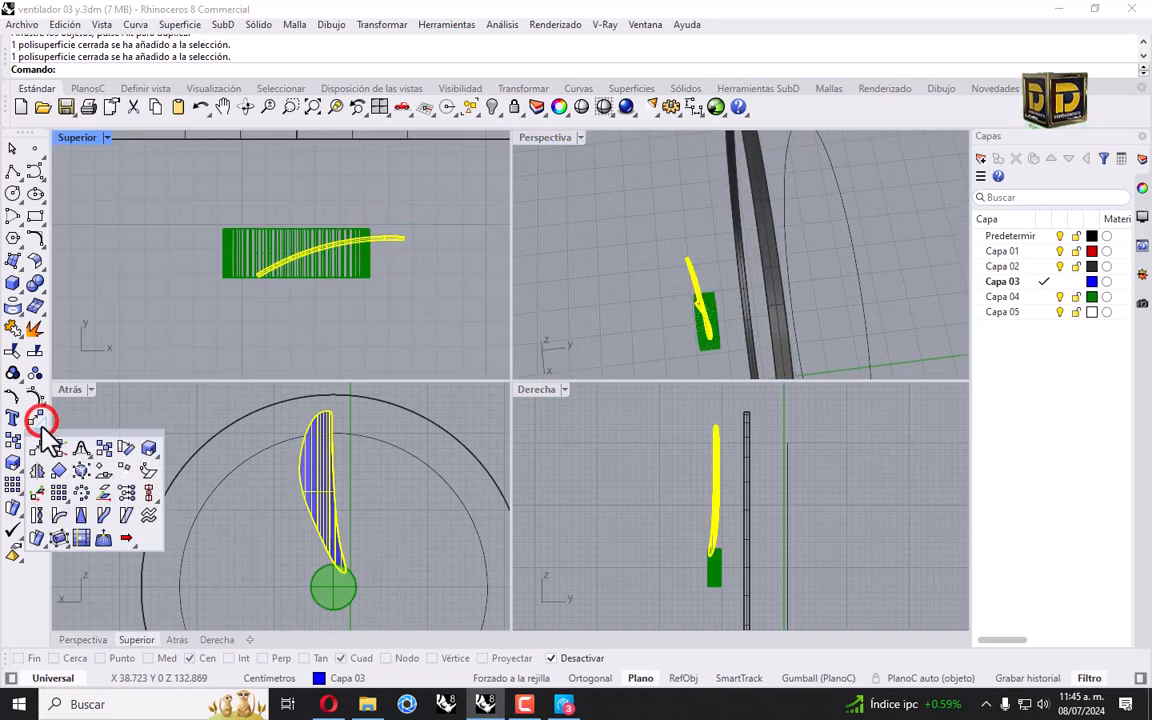
{"action": "left_click", "coordinate": [57, 516]}
{"action": "left_click", "coordinate": [305, 242]}
{"action": "left_click", "coordinate": [398, 237]}
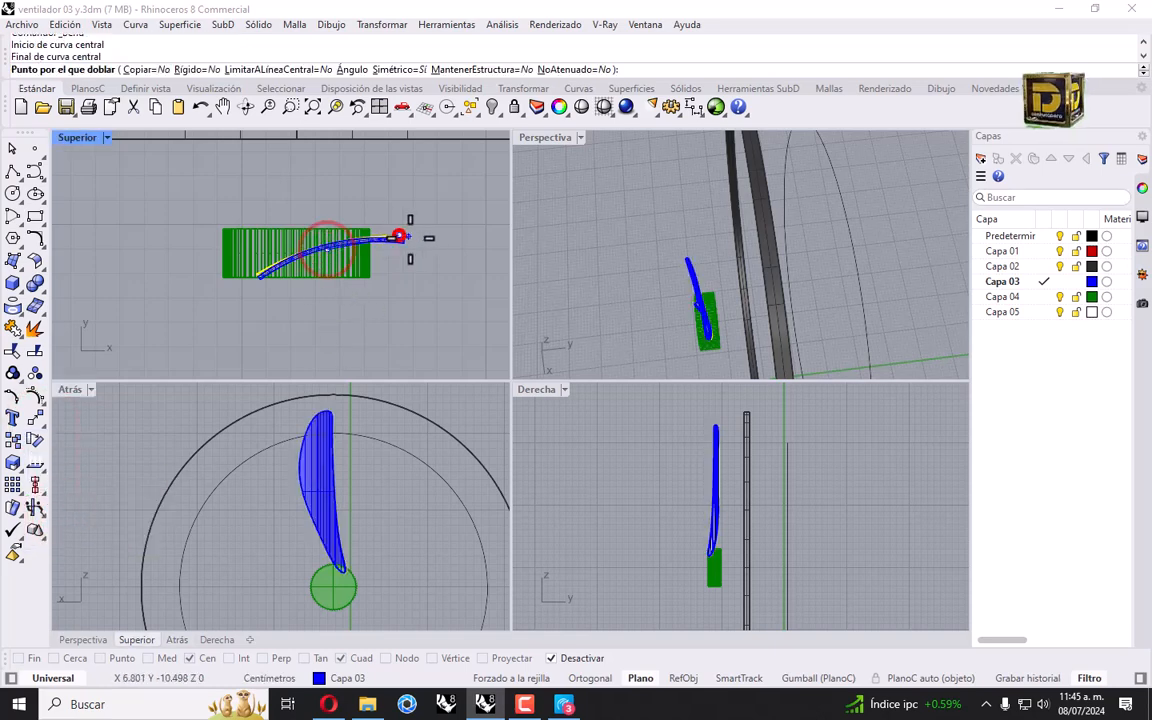
{"action": "left_click", "coordinate": [399, 239]}
{"action": "left_click", "coordinate": [316, 334]}
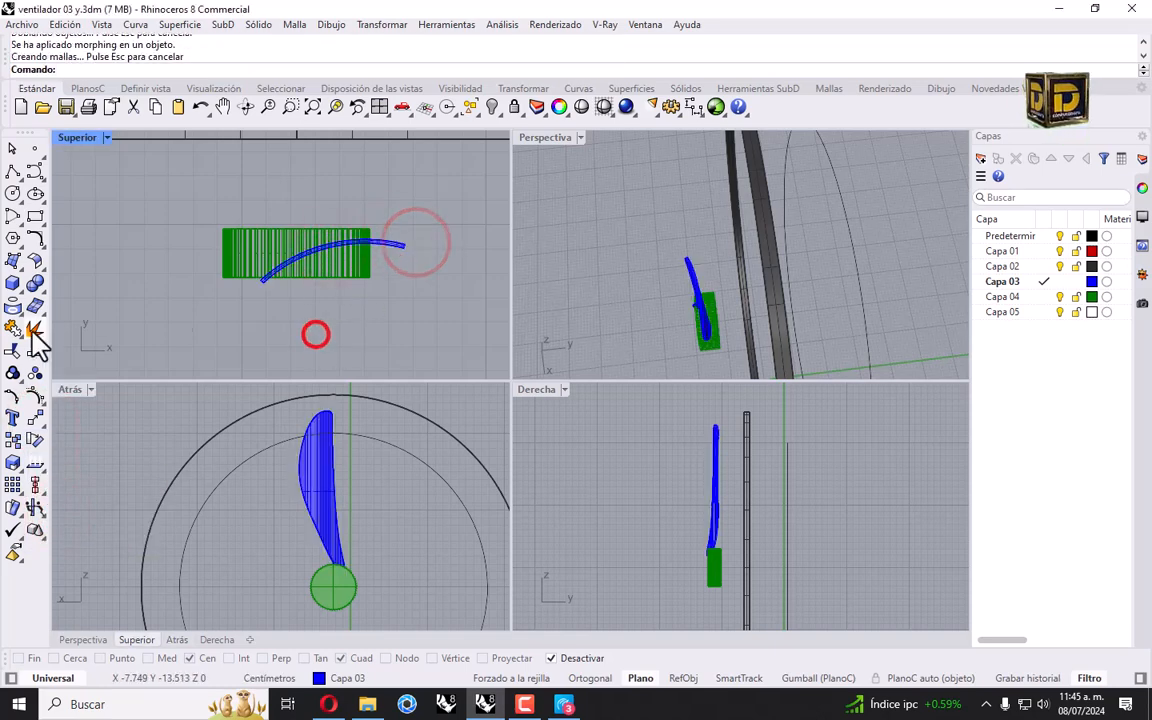
Step: Try a polar array of 5 blades over 360° around the grille ring's centre in the back view, and undo it
{"action": "left_click", "coordinate": [40, 420]}
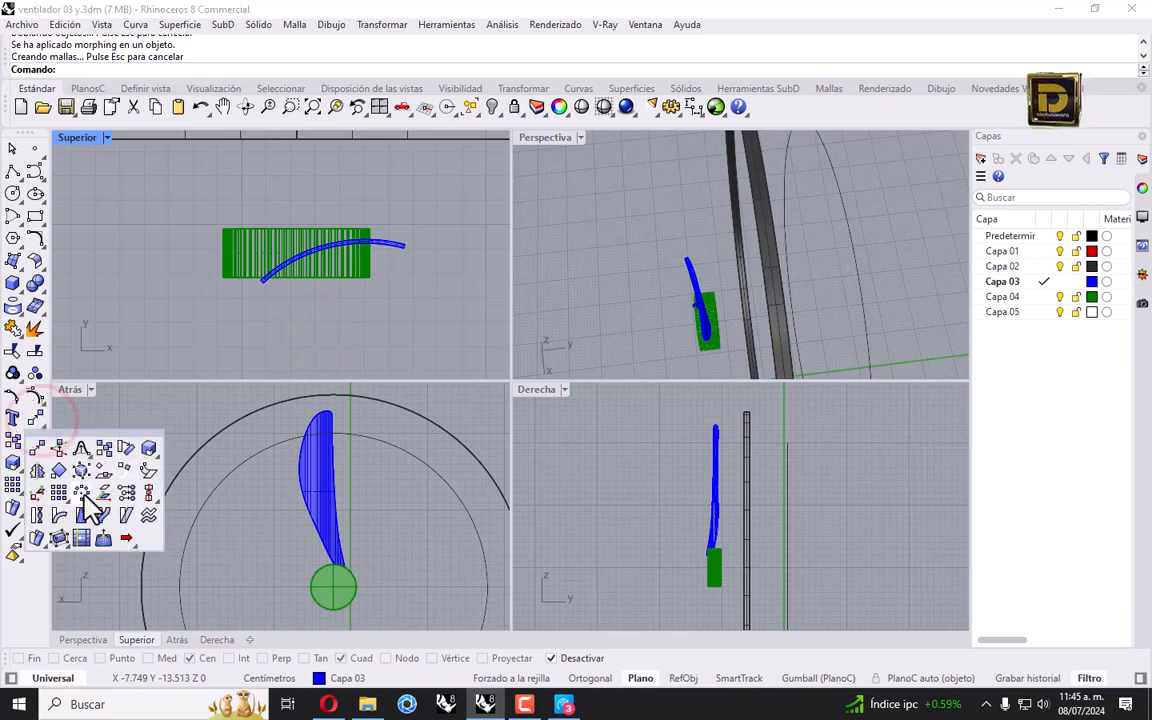
{"action": "left_click", "coordinate": [81, 492]}
{"action": "left_click", "coordinate": [392, 246]}
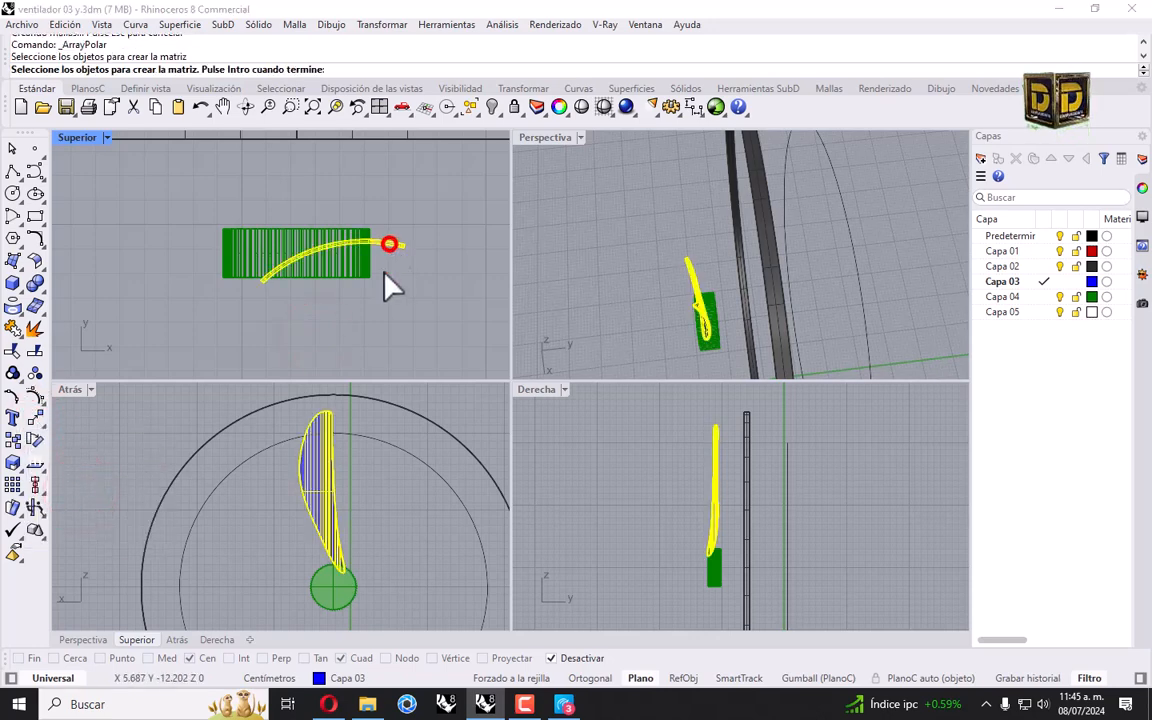
{"action": "key", "text": "Return"}
{"action": "left_click", "coordinate": [560, 658]}
{"action": "left_click", "coordinate": [447, 480]}
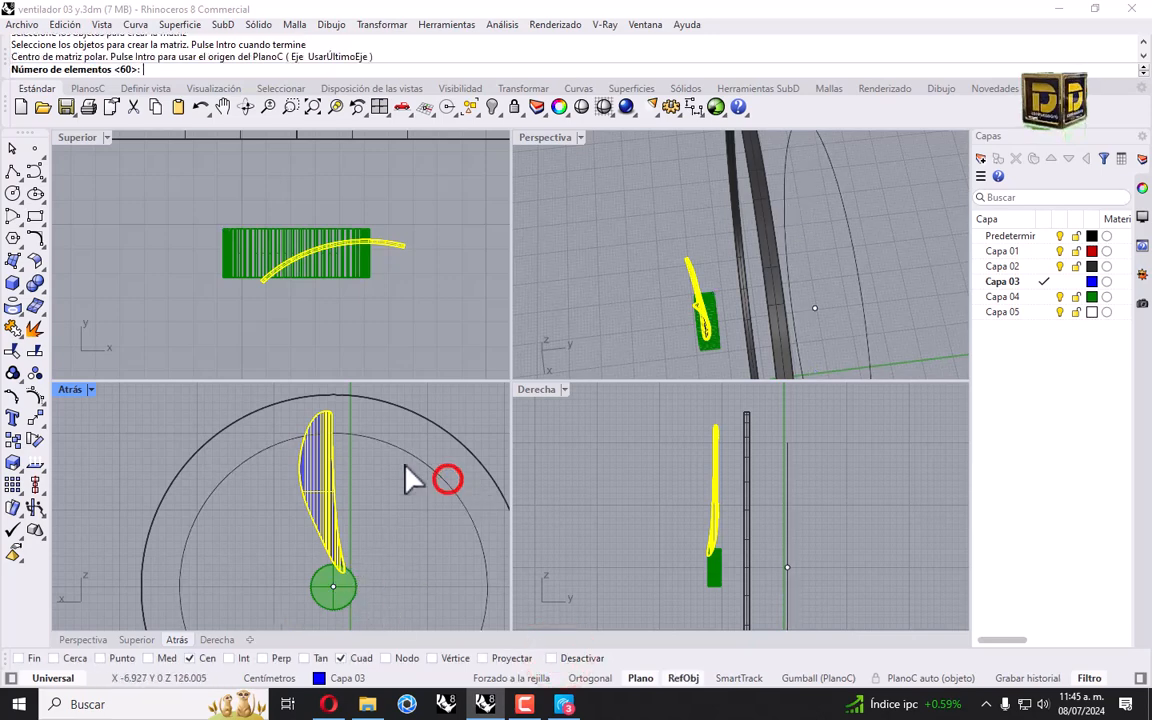
{"action": "type", "text": "5"}
{"action": "key", "text": "Return"}
{"action": "key", "text": "Return"}
{"action": "key", "text": "Return"}
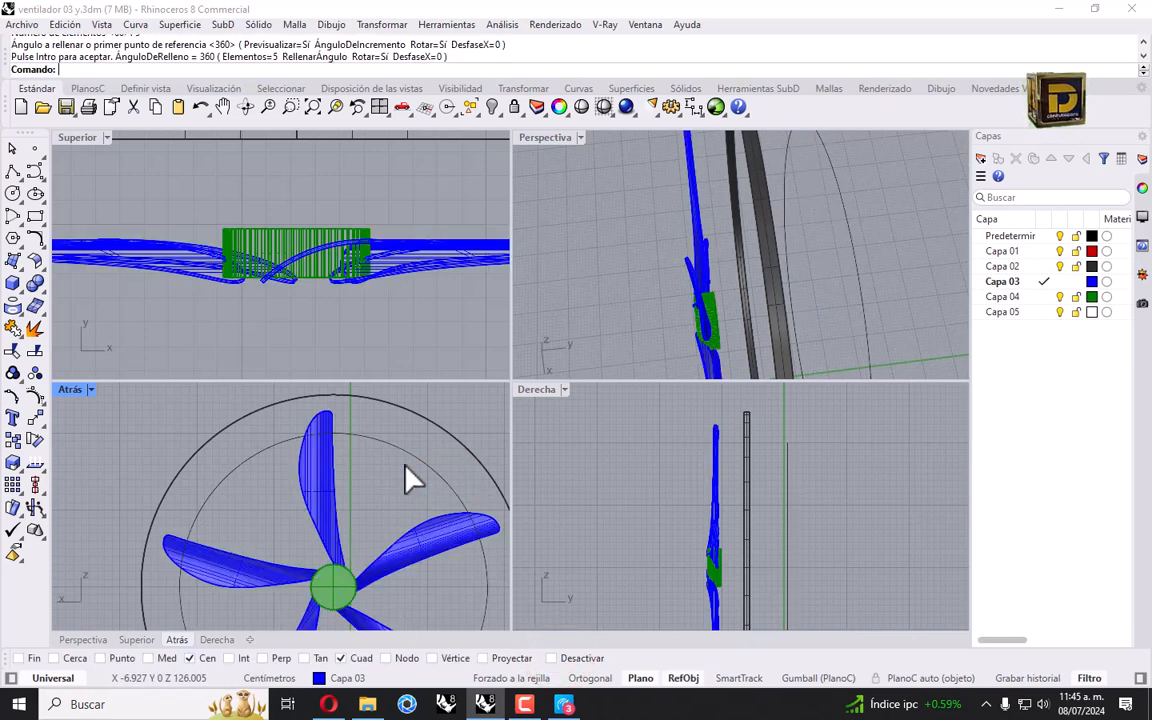
{"action": "scroll", "coordinate": [412, 480], "scroll_direction": "down", "scroll_amount": 3}
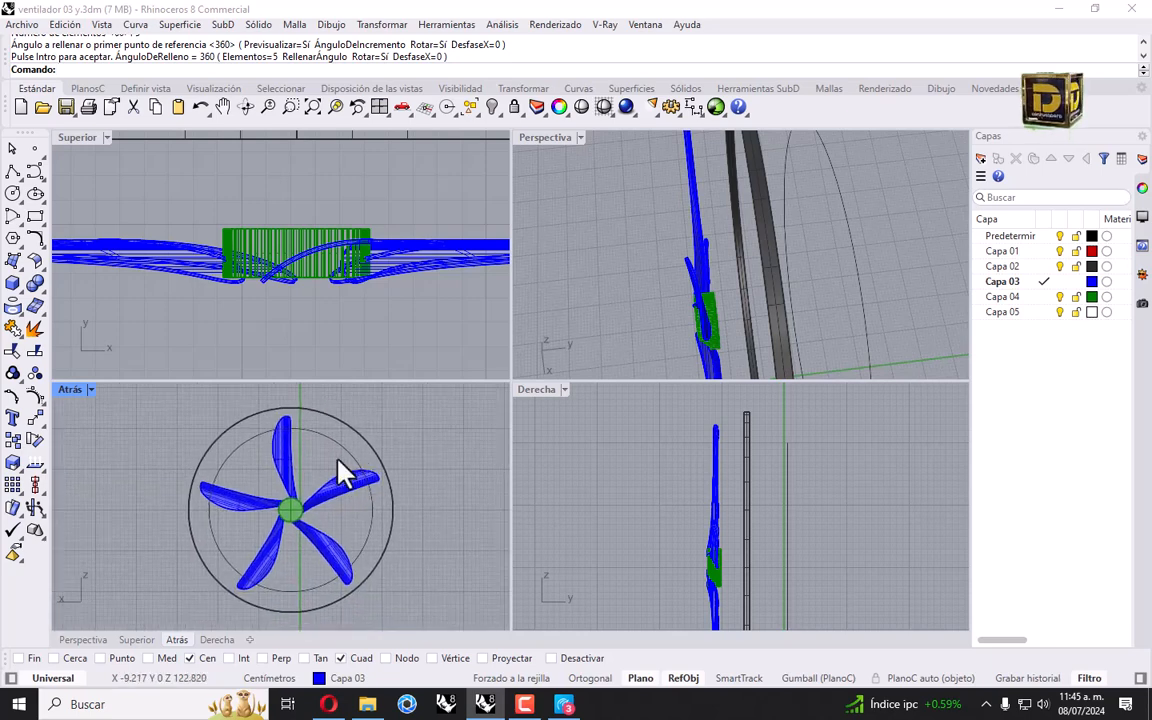
{"action": "key", "text": "ctrl+z"}
Step: Widen the blade slightly with a one-directional scale (Escalar 1D) in the back view, and shift it sideways on the knob in the top view
{"action": "left_click", "coordinate": [288, 435]}
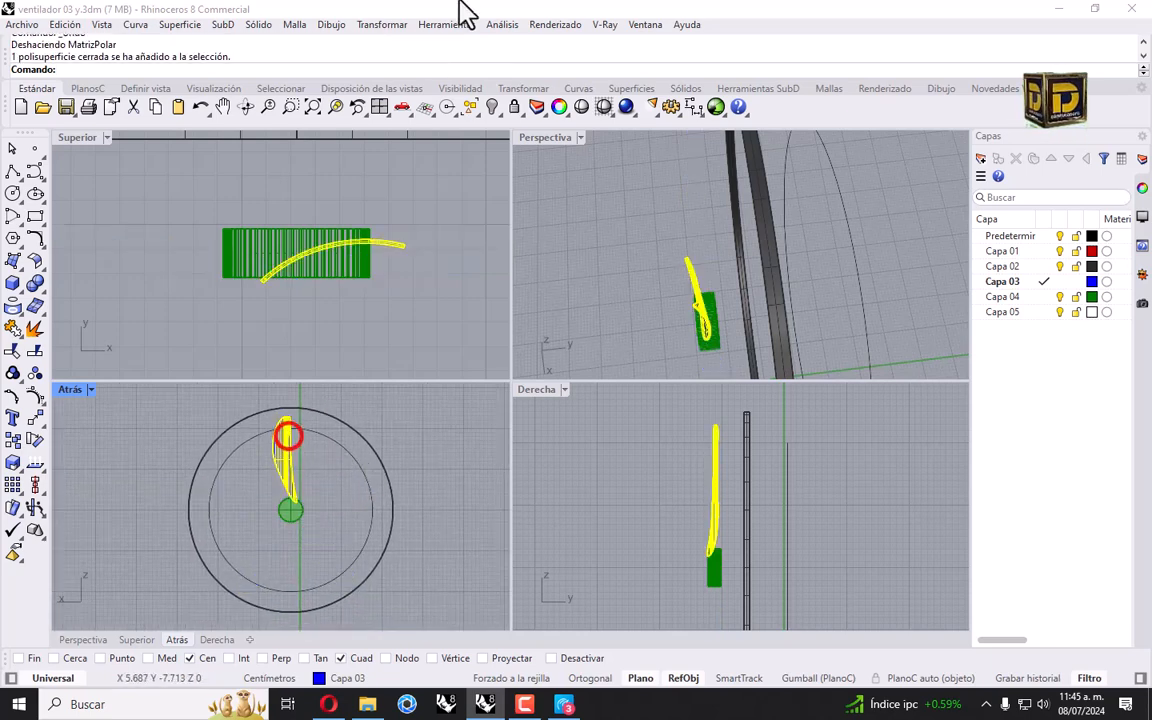
{"action": "left_click", "coordinate": [373, 24]}
{"action": "left_click", "coordinate": [399, 113]}
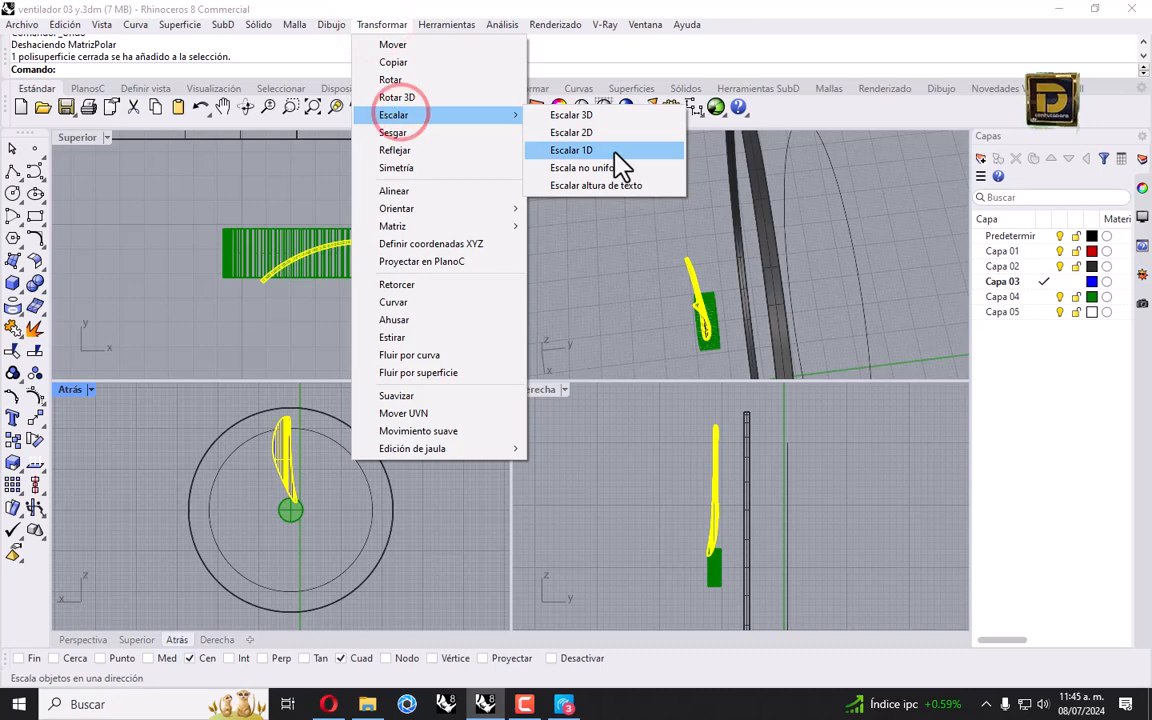
{"action": "left_click", "coordinate": [614, 150]}
{"action": "left_click", "coordinate": [566, 657]}
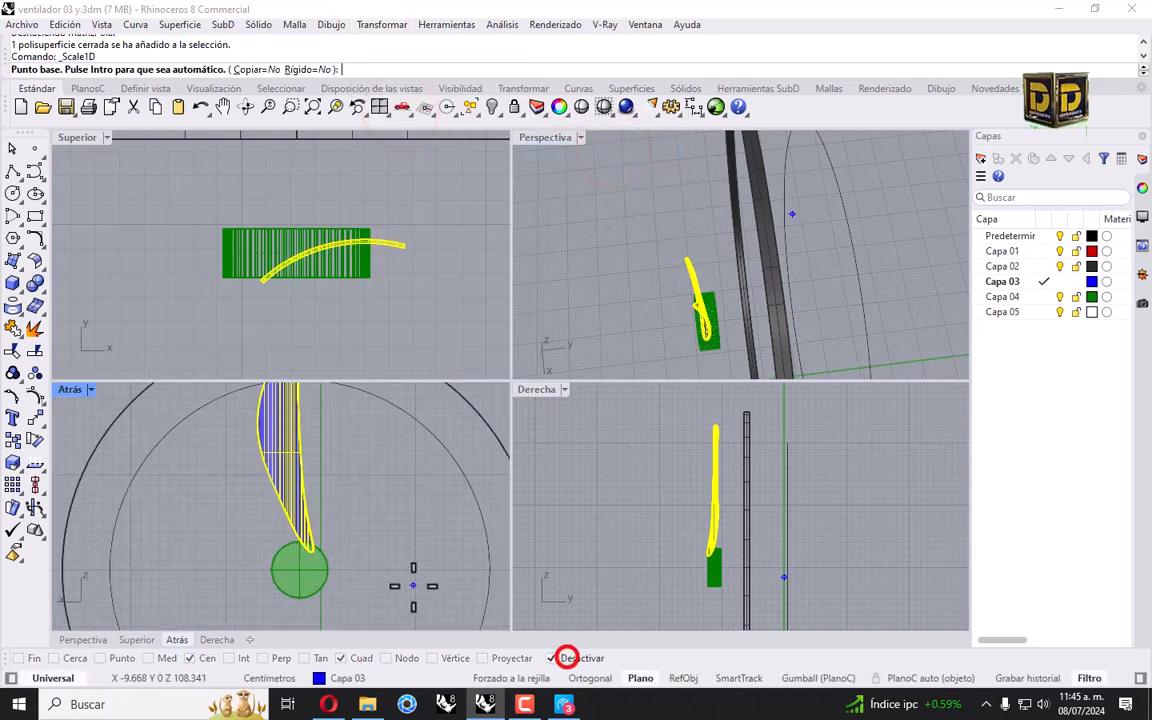
{"action": "left_click", "coordinate": [258, 453]}
{"action": "left_click", "coordinate": [298, 446]}
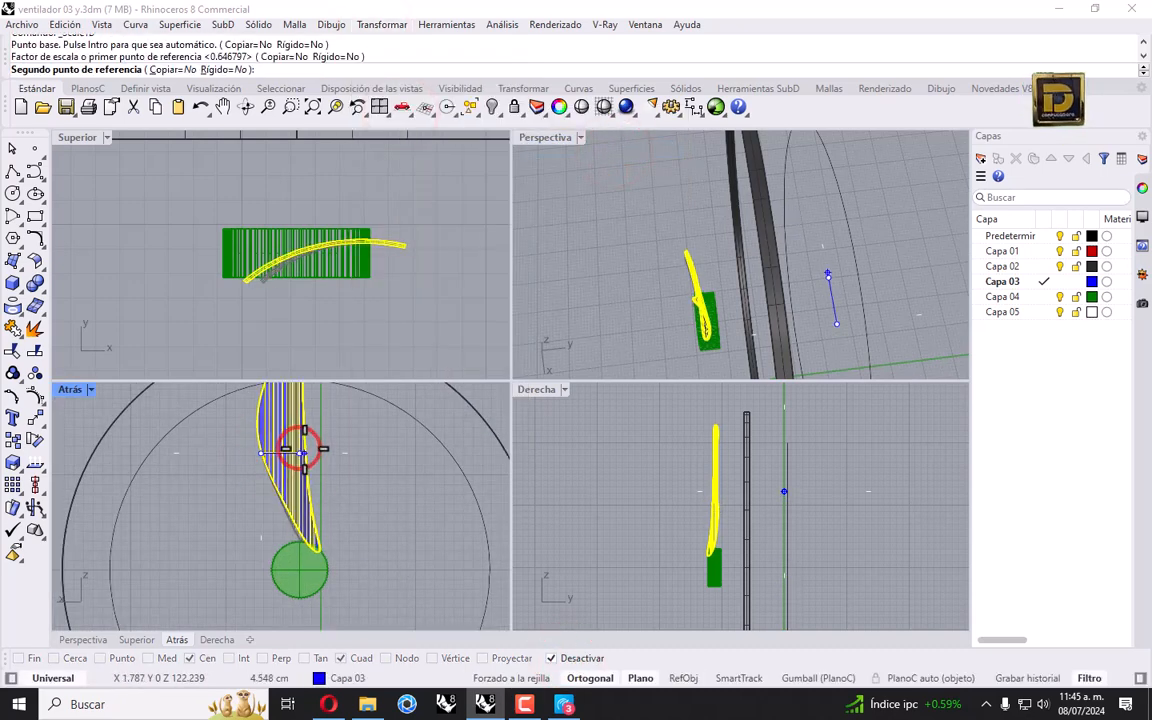
{"action": "left_click", "coordinate": [304, 445]}
{"action": "left_click_drag", "start_coordinate": [344, 241], "coordinate": [375, 247]}
Step: Rotate the blade freehand in the back view around the grille ring's centre so that it leans to one side
{"action": "scroll", "coordinate": [375, 468], "scroll_direction": "down", "scroll_amount": 4}
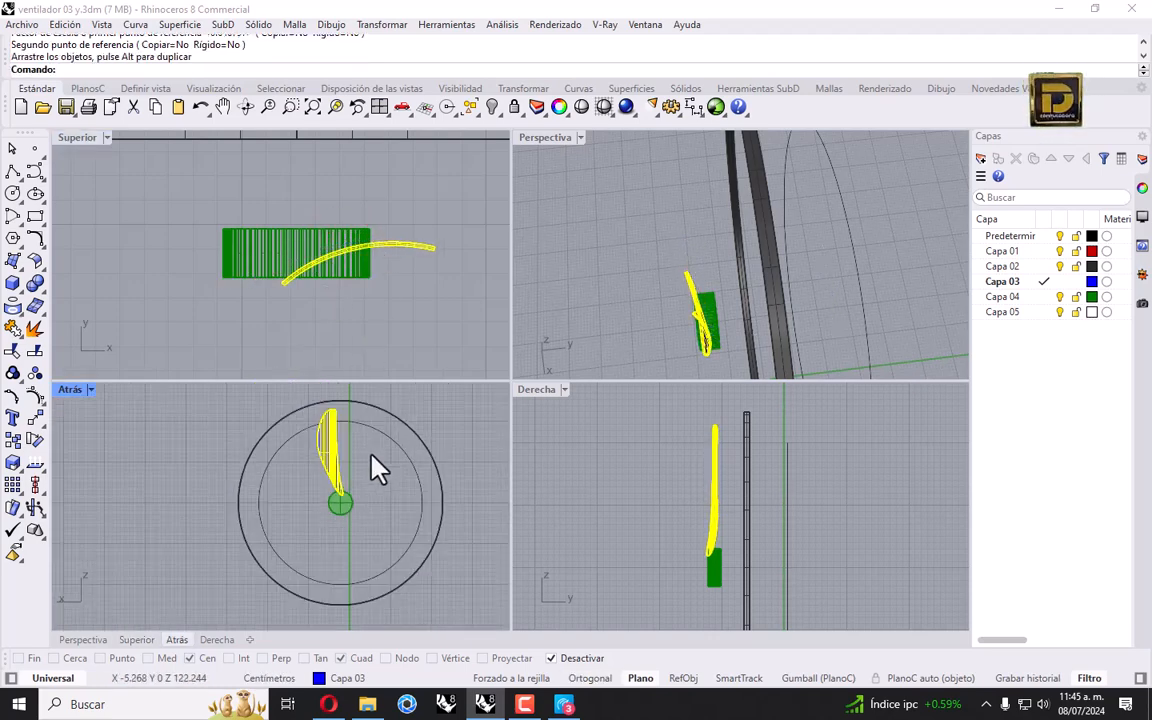
{"action": "left_click", "coordinate": [381, 24]}
{"action": "left_click", "coordinate": [394, 75]}
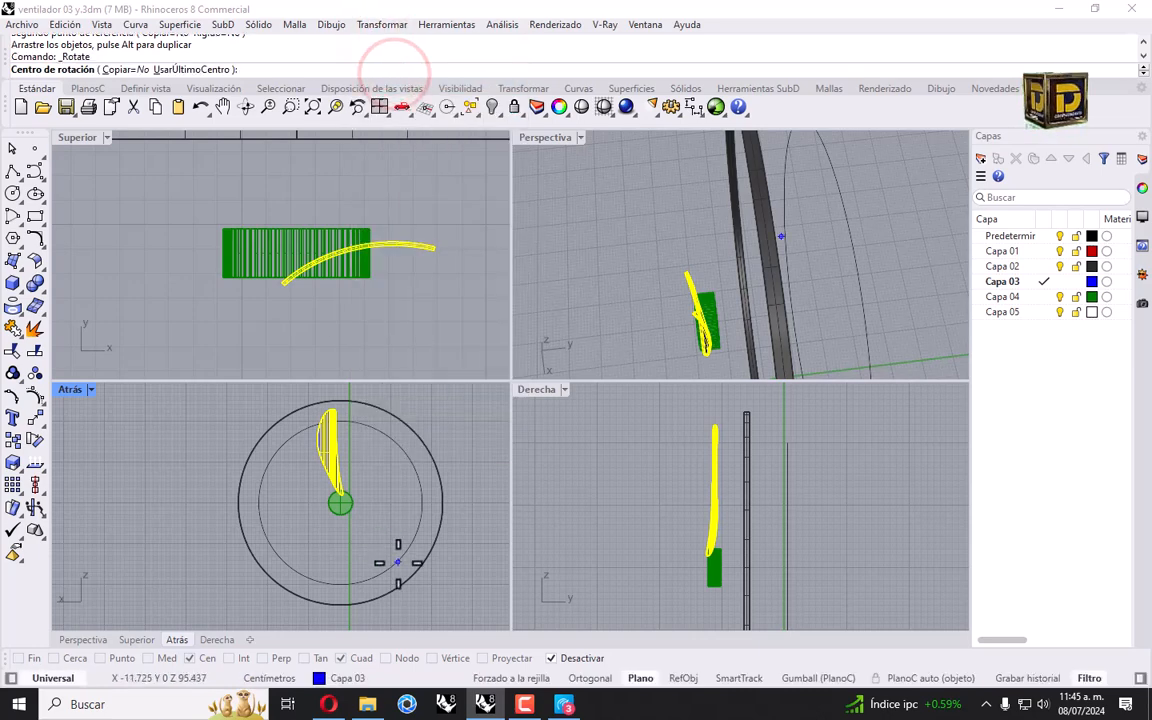
{"action": "left_click", "coordinate": [566, 657]}
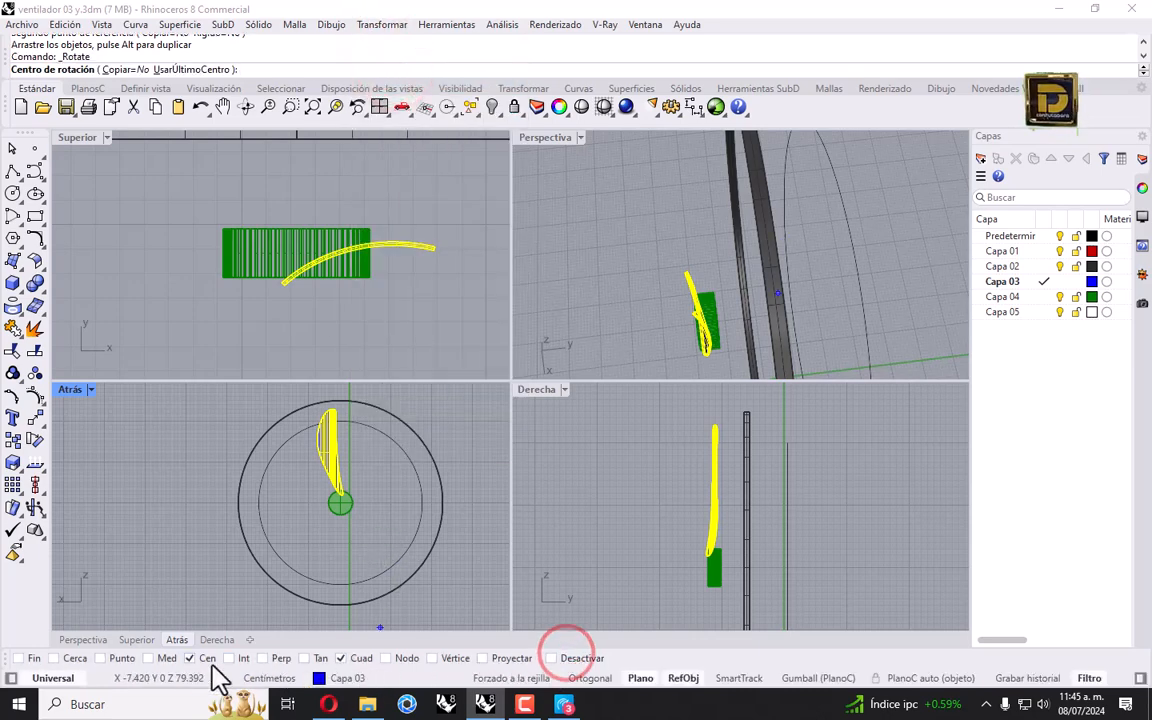
{"action": "left_click", "coordinate": [425, 483]}
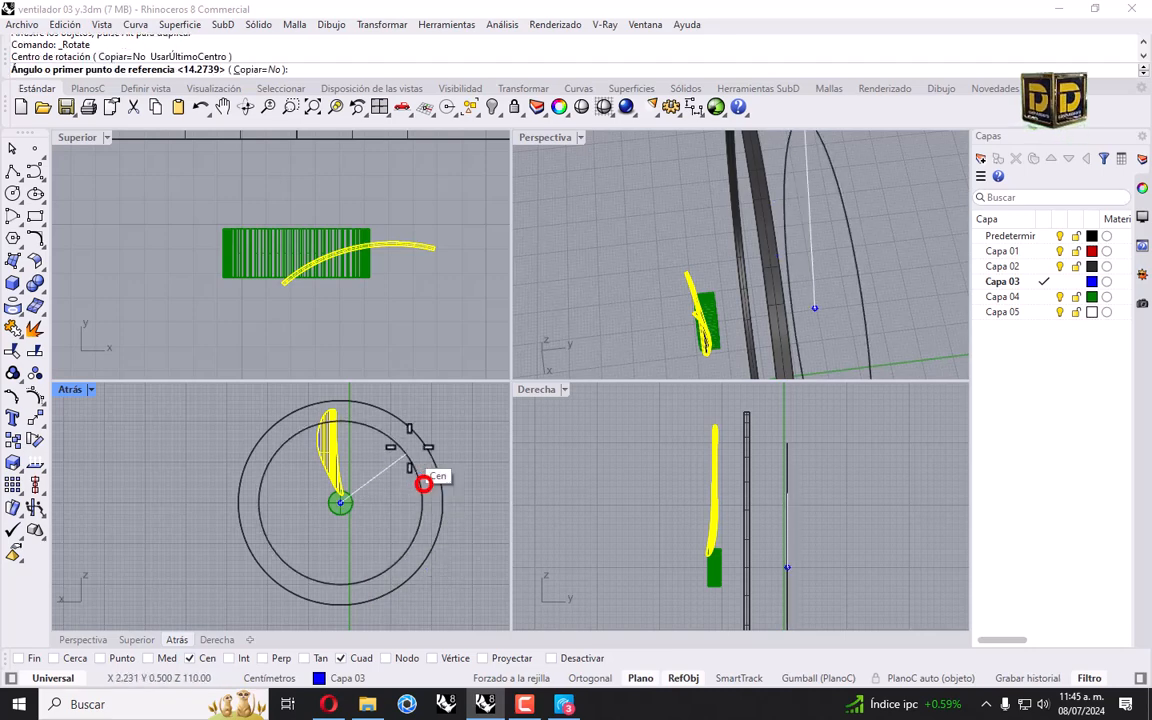
{"action": "right_click_drag", "start_coordinate": [316, 396], "coordinate": [322, 483]}
{"action": "left_click", "coordinate": [314, 450]}
{"action": "left_click", "coordinate": [270, 468]}
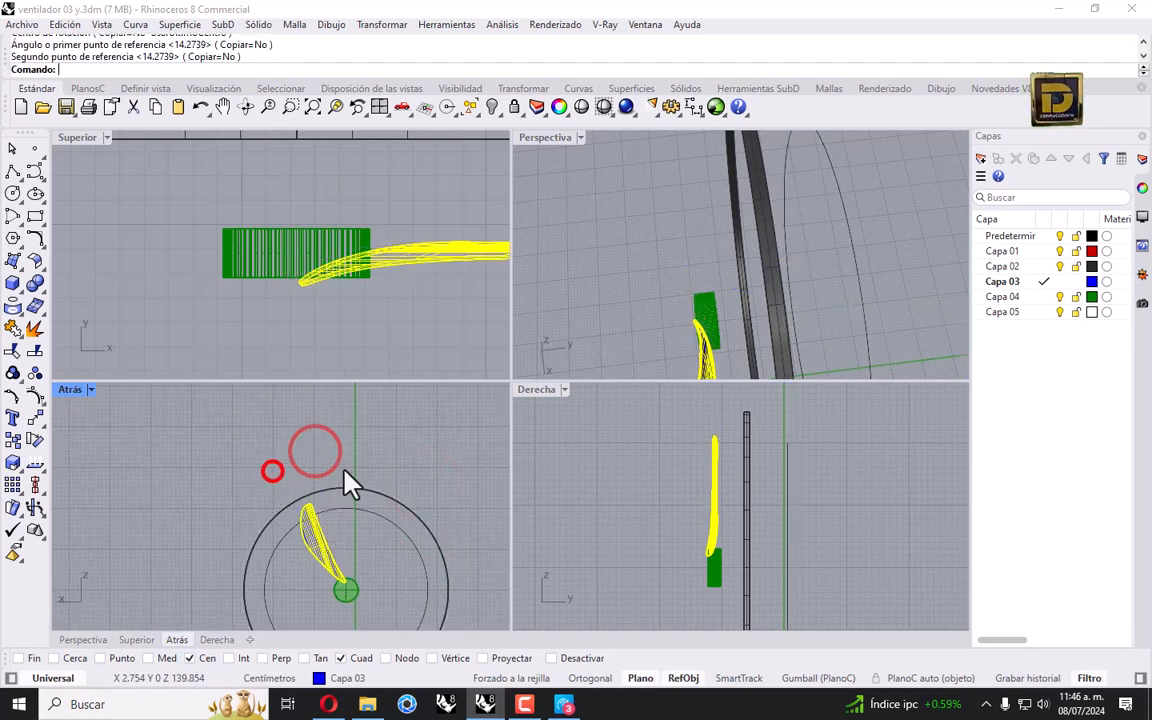
Step: Create a polar array of 5 blades over 360° around the grille ring's centre in the back view
{"action": "left_click", "coordinate": [44, 428]}
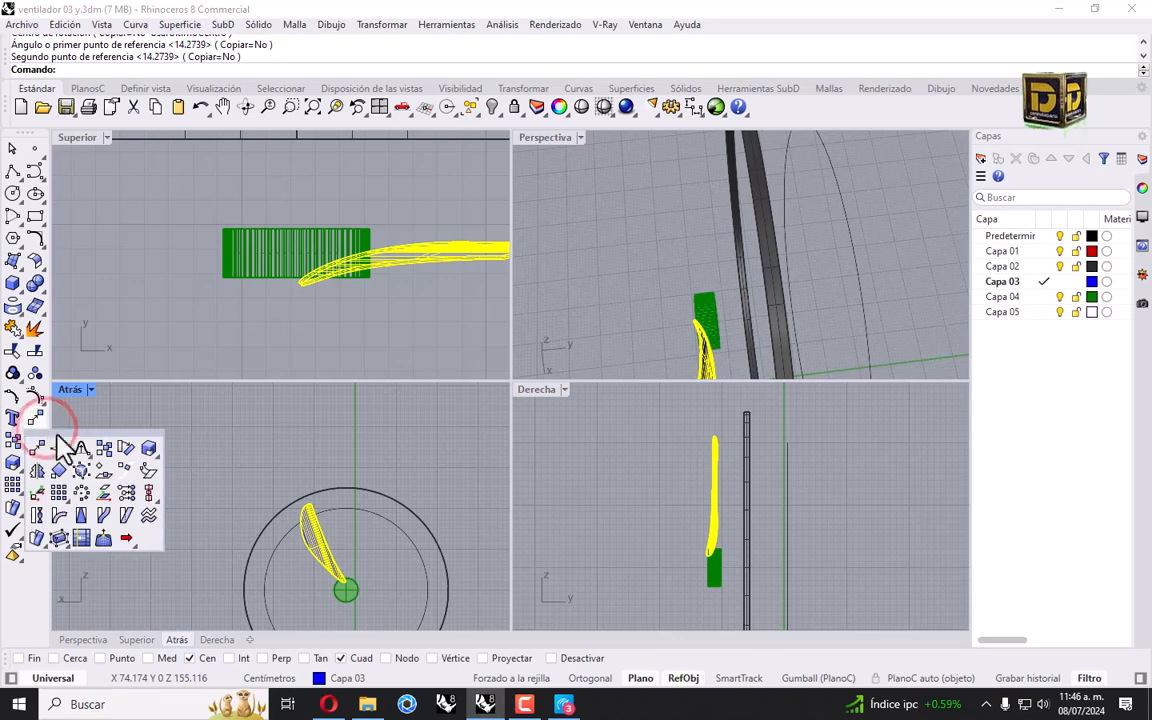
{"action": "left_click", "coordinate": [82, 492]}
{"action": "right_click_drag", "start_coordinate": [90, 500], "coordinate": [85, 440]}
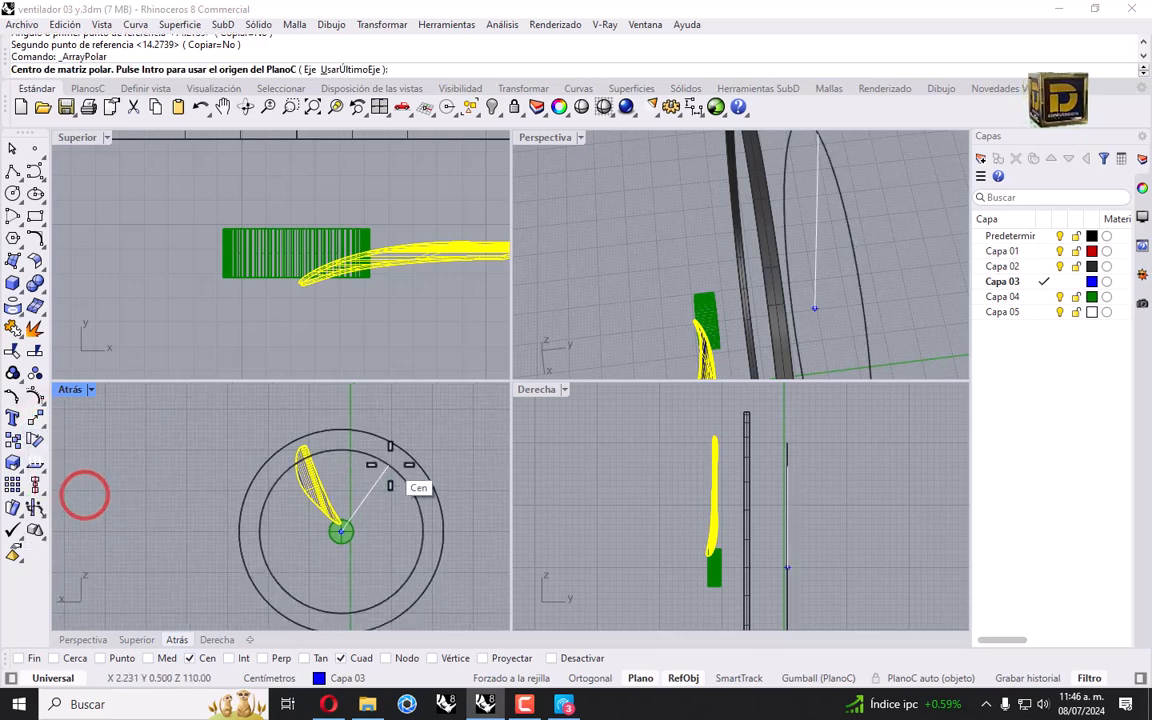
{"action": "left_click", "coordinate": [396, 472]}
{"action": "key", "text": "Return"}
{"action": "key", "text": "Return"}
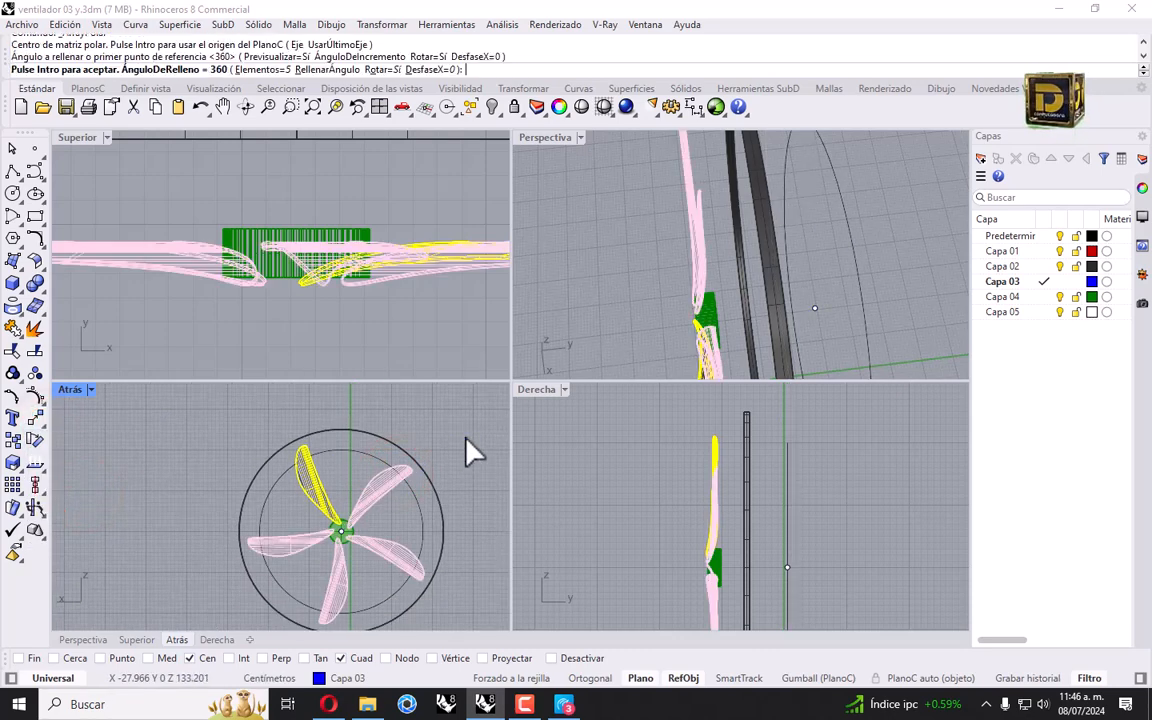
{"action": "key", "text": "Return"}
Step: Show all hidden parts of the fan again around the finished blades
{"action": "left_click", "coordinate": [635, 312]}
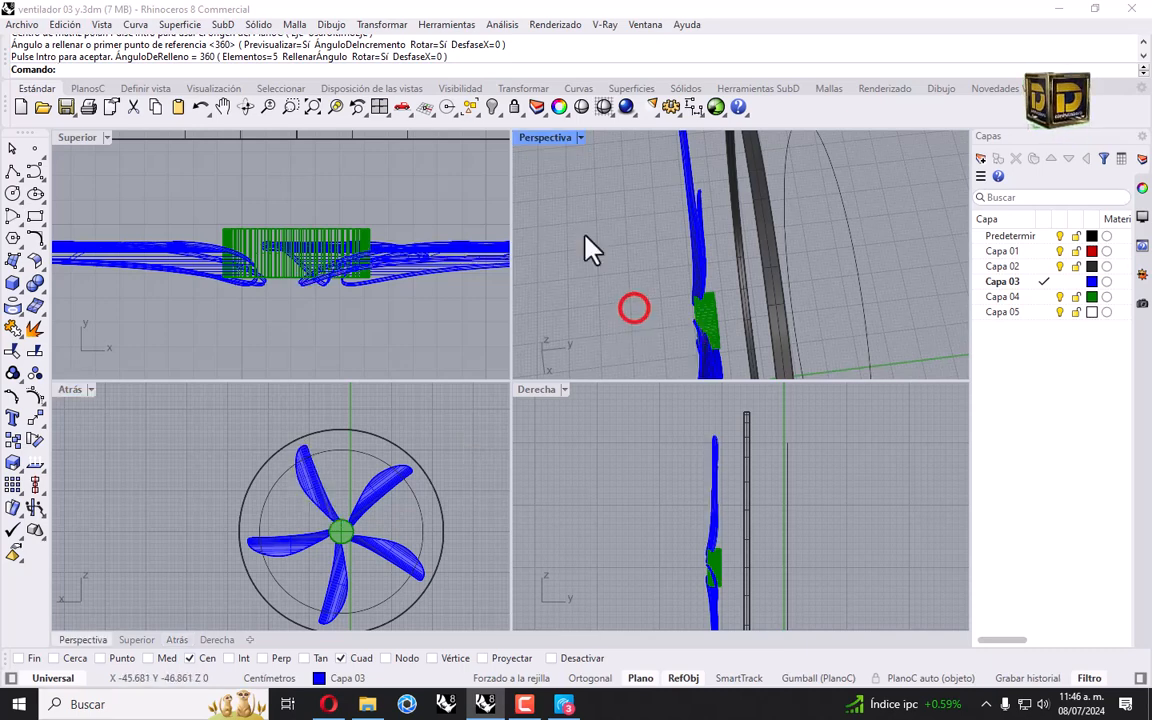
{"action": "left_click", "coordinate": [490, 106]}
{"action": "scroll", "coordinate": [600, 195], "scroll_direction": "down", "scroll_amount": 3}
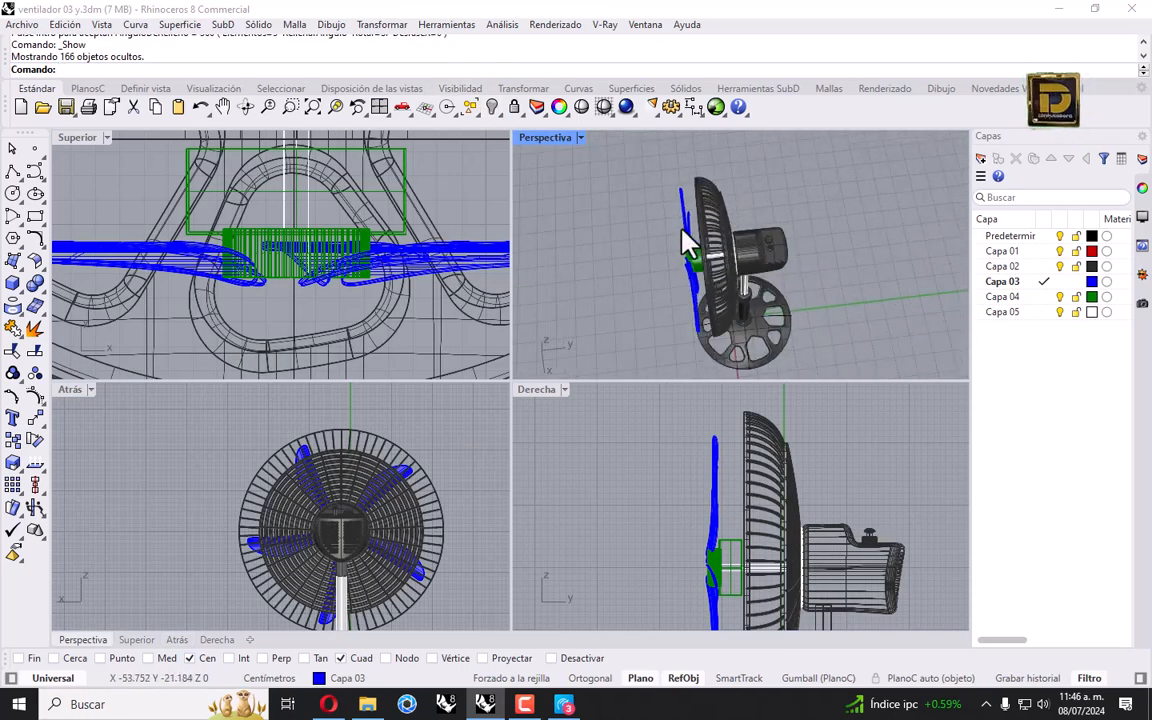
{"action": "scroll", "coordinate": [734, 463], "scroll_direction": "down", "scroll_amount": 3}
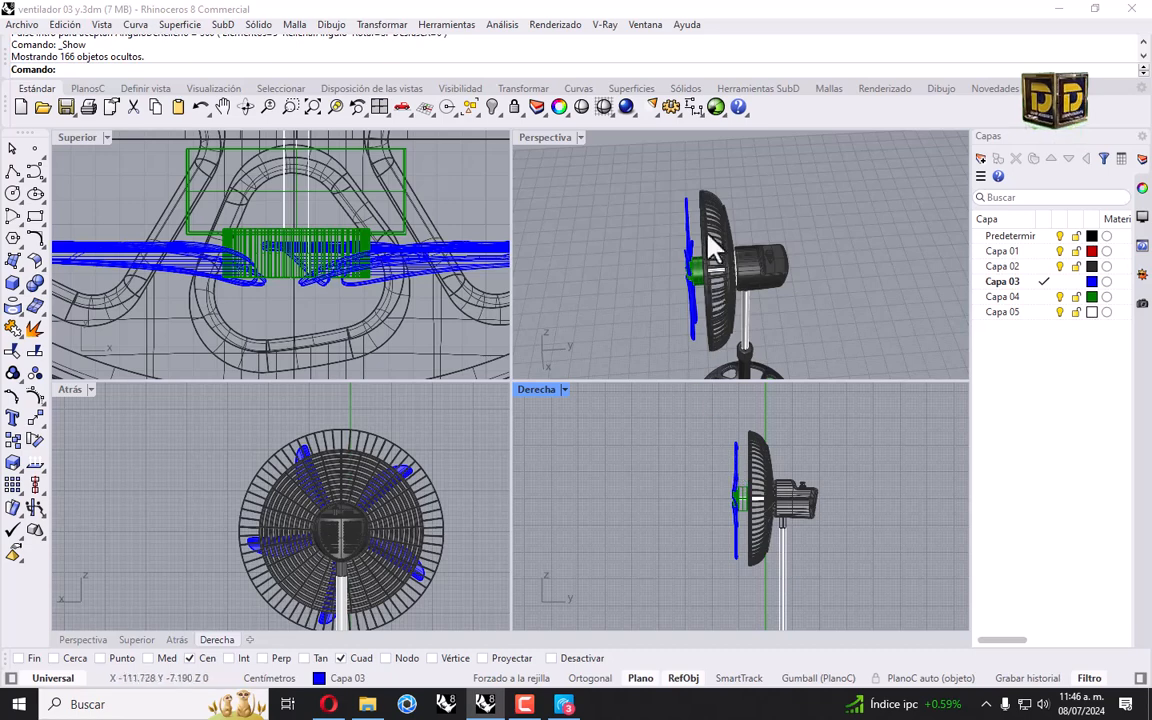
Step: Mirror the rear grille across a vertical plane through its open rim in the right view, keeping the original, to form the front grille
{"action": "double_click", "coordinate": [540, 390]}
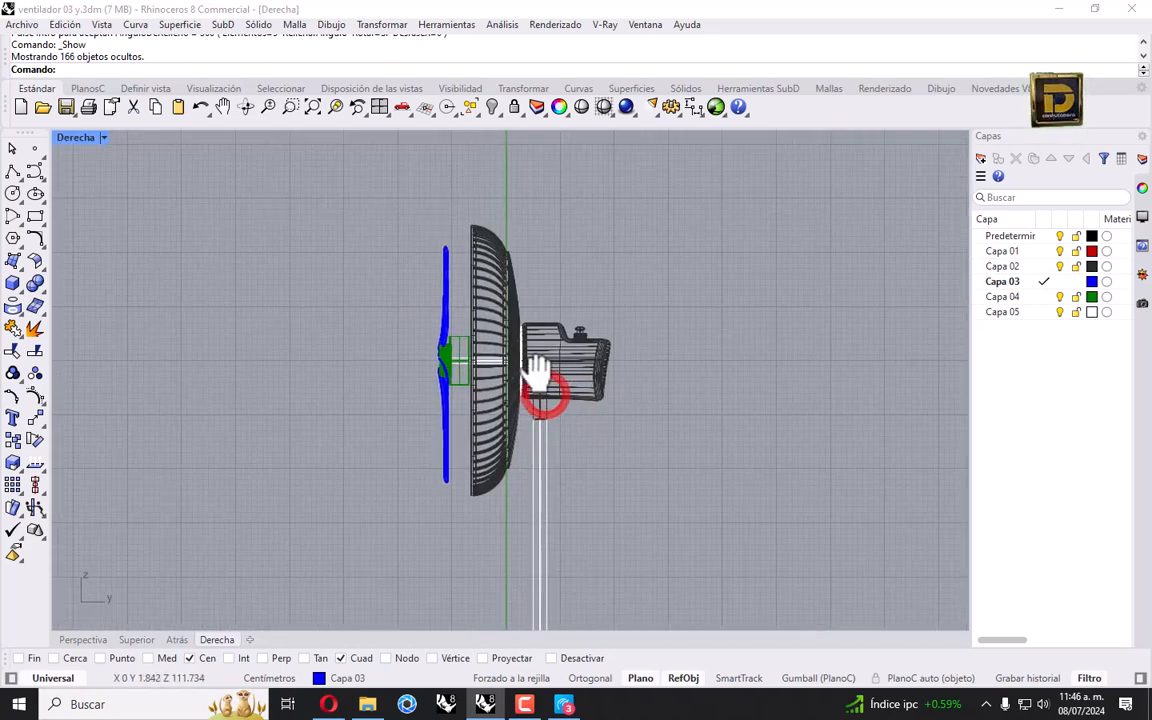
{"action": "left_click_drag", "start_coordinate": [520, 395], "coordinate": [530, 563]}
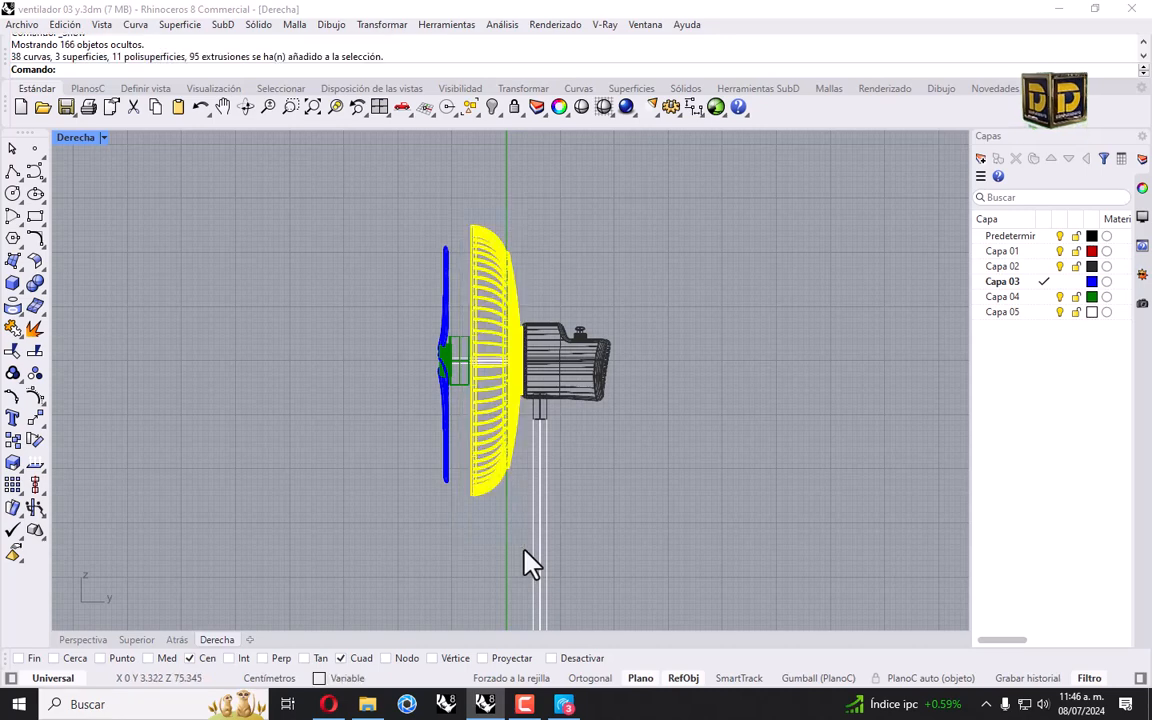
{"action": "left_click", "coordinate": [38, 424]}
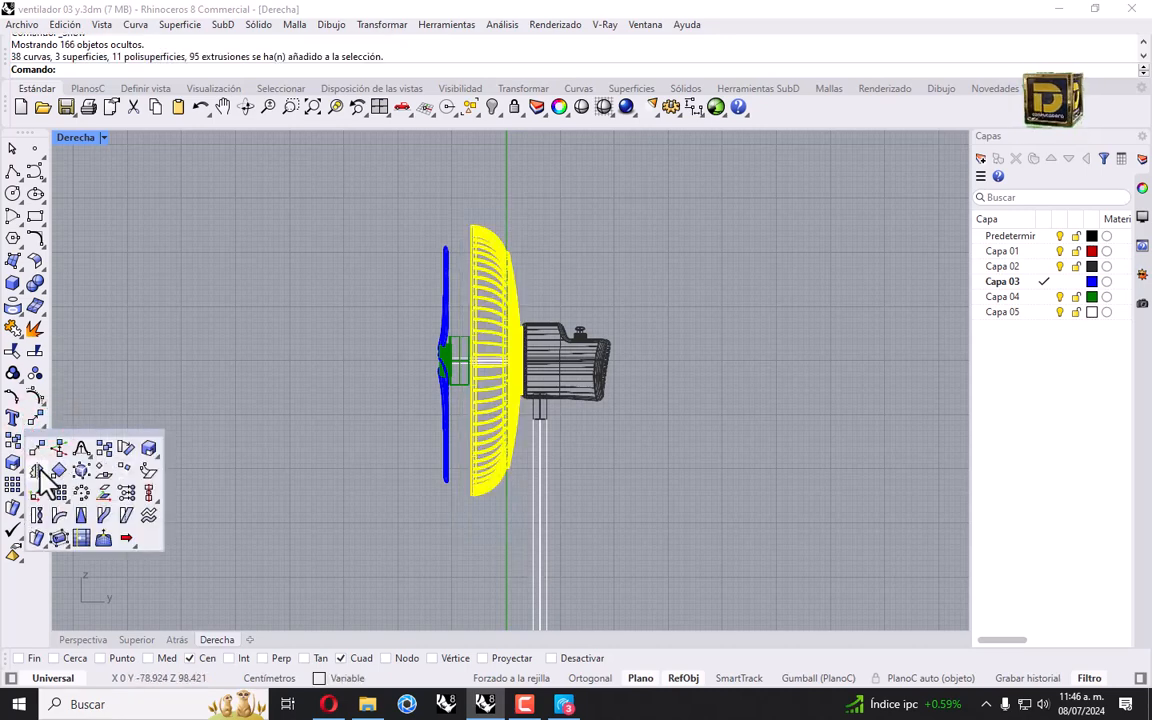
{"action": "left_click", "coordinate": [40, 473]}
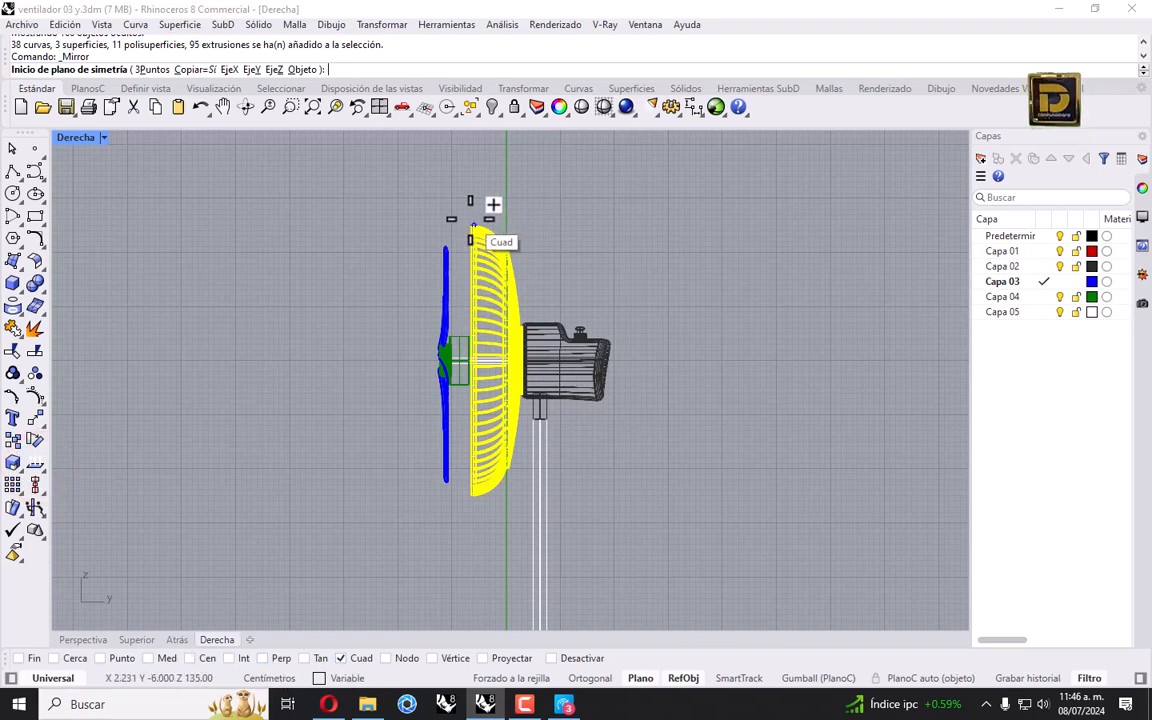
{"action": "scroll", "coordinate": [490, 203], "scroll_direction": "up", "scroll_amount": 4}
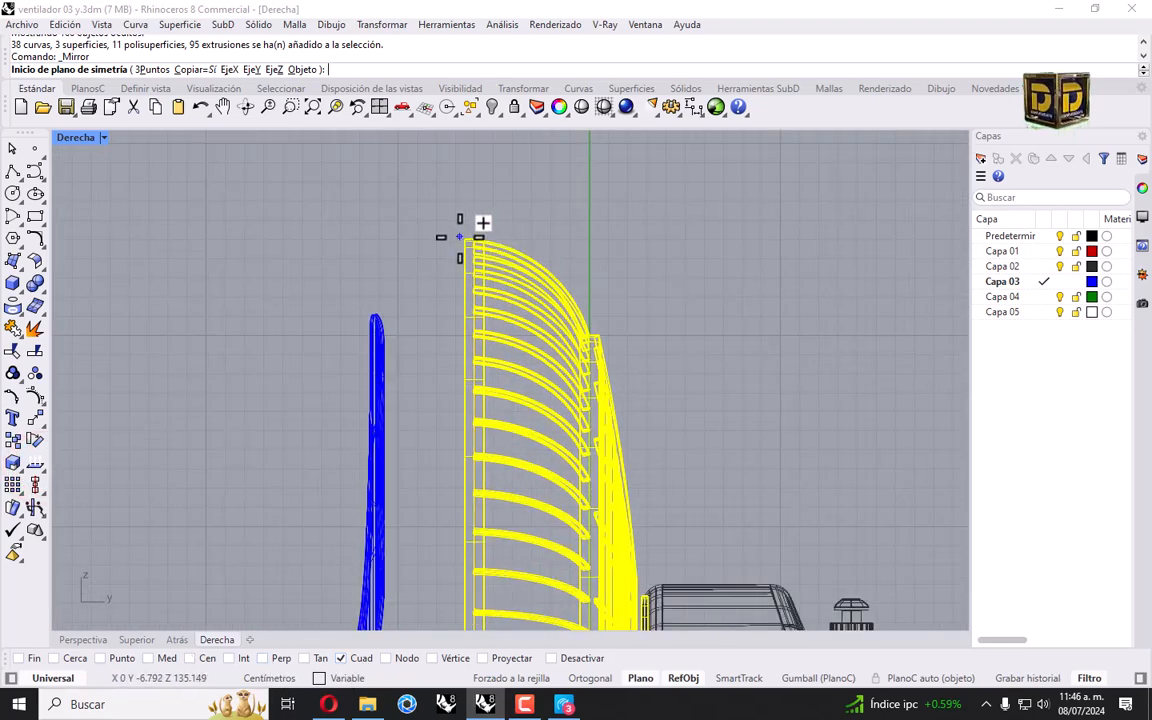
{"action": "left_click", "coordinate": [466, 241]}
{"action": "scroll", "coordinate": [481, 348], "scroll_direction": "down", "scroll_amount": 7, "text": "shift"}
{"action": "right_click_drag", "start_coordinate": [484, 430], "coordinate": [450, 257], "text": "shift"}
{"action": "left_click", "coordinate": [437, 318]}
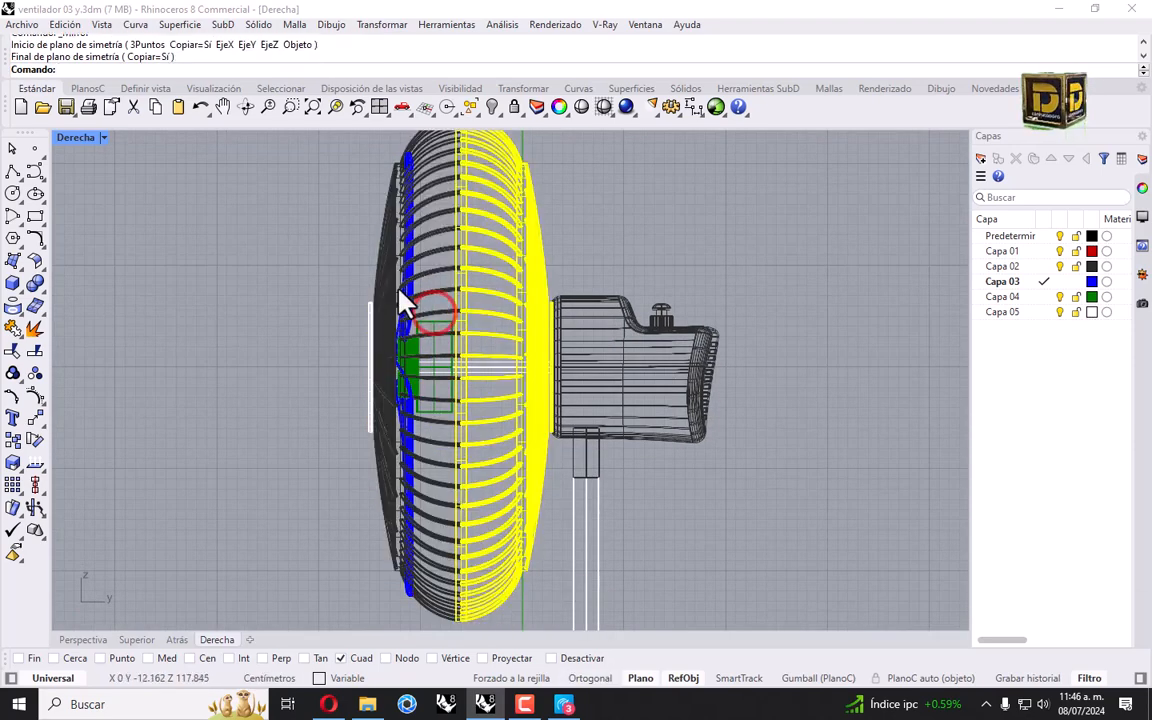
Step: Select both hub cylinders, all five blades and the shaft, and move them horizontally towards the motor inside the grilles in the right view
{"action": "scroll", "coordinate": [345, 283], "scroll_direction": "down", "scroll_amount": 10}
{"action": "right_click_drag", "start_coordinate": [443, 311], "coordinate": [480, 158]}
{"action": "right_click_drag", "start_coordinate": [406, 288], "coordinate": [398, 346]}
{"action": "scroll", "coordinate": [390, 220], "scroll_direction": "up", "scroll_amount": 5}
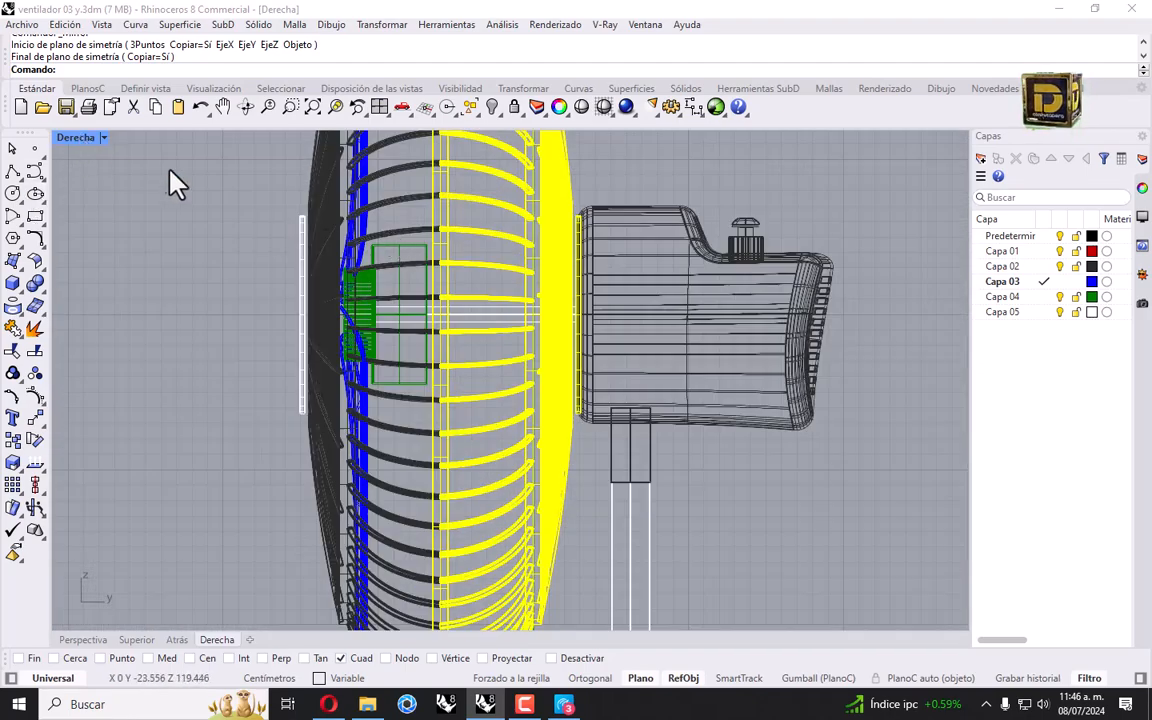
{"action": "double_click", "coordinate": [88, 140]}
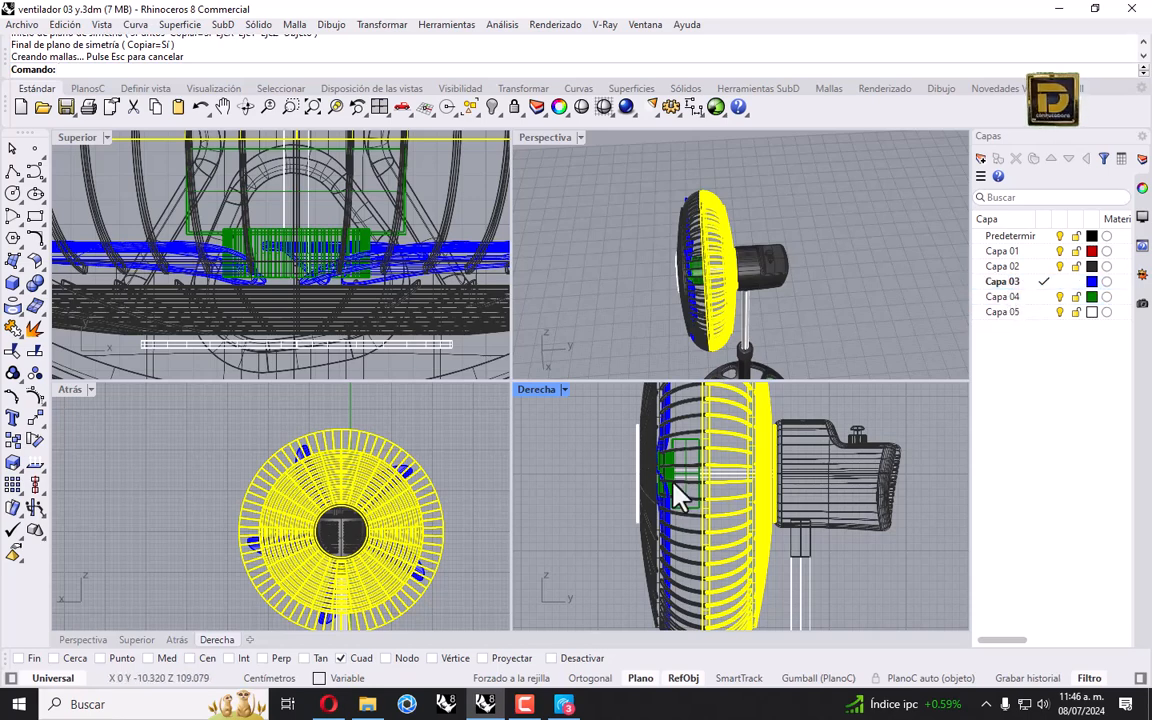
{"action": "scroll", "coordinate": [680, 495], "scroll_direction": "down", "scroll_amount": 4}
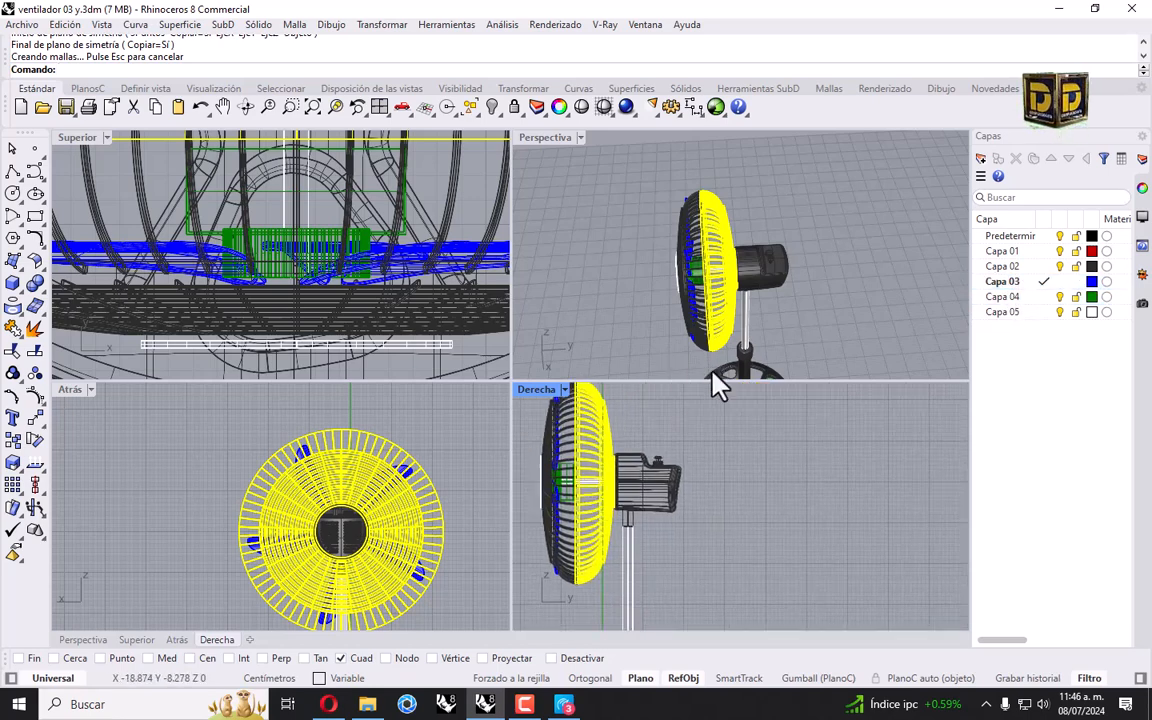
{"action": "scroll", "coordinate": [612, 490], "scroll_direction": "up", "scroll_amount": 5}
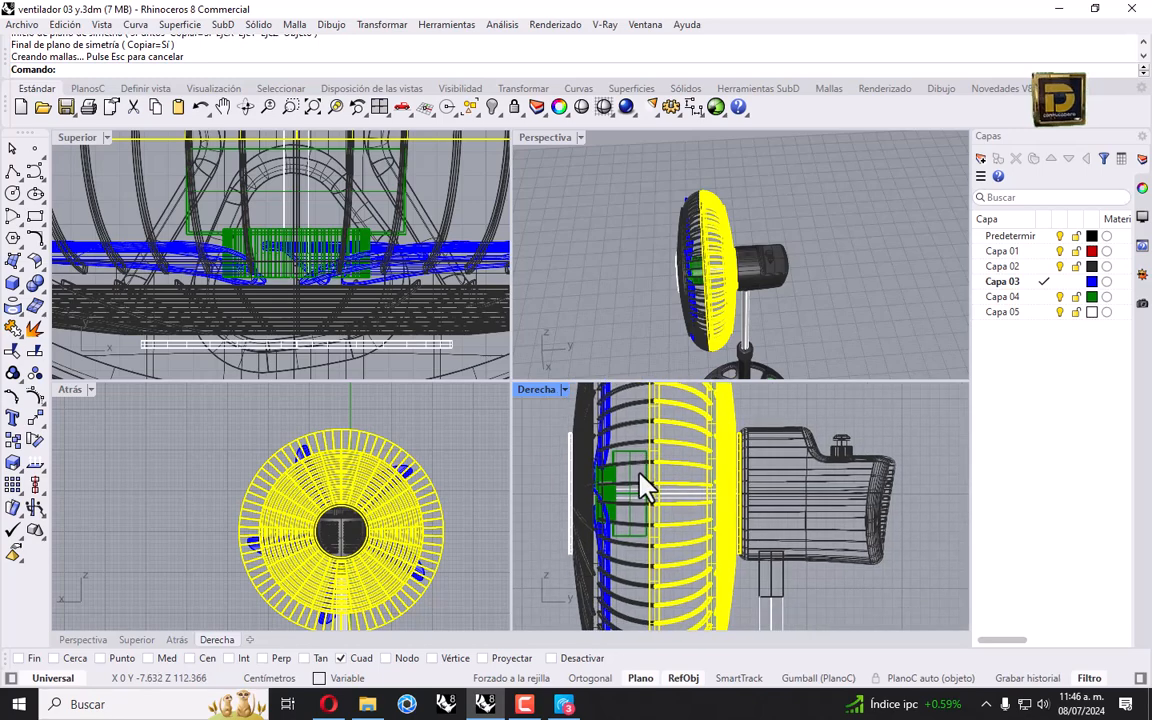
{"action": "scroll", "coordinate": [640, 490], "scroll_direction": "up", "scroll_amount": 2}
{"action": "left_click", "coordinate": [622, 442]}
{"action": "left_click", "coordinate": [590, 462], "text": "shift"}
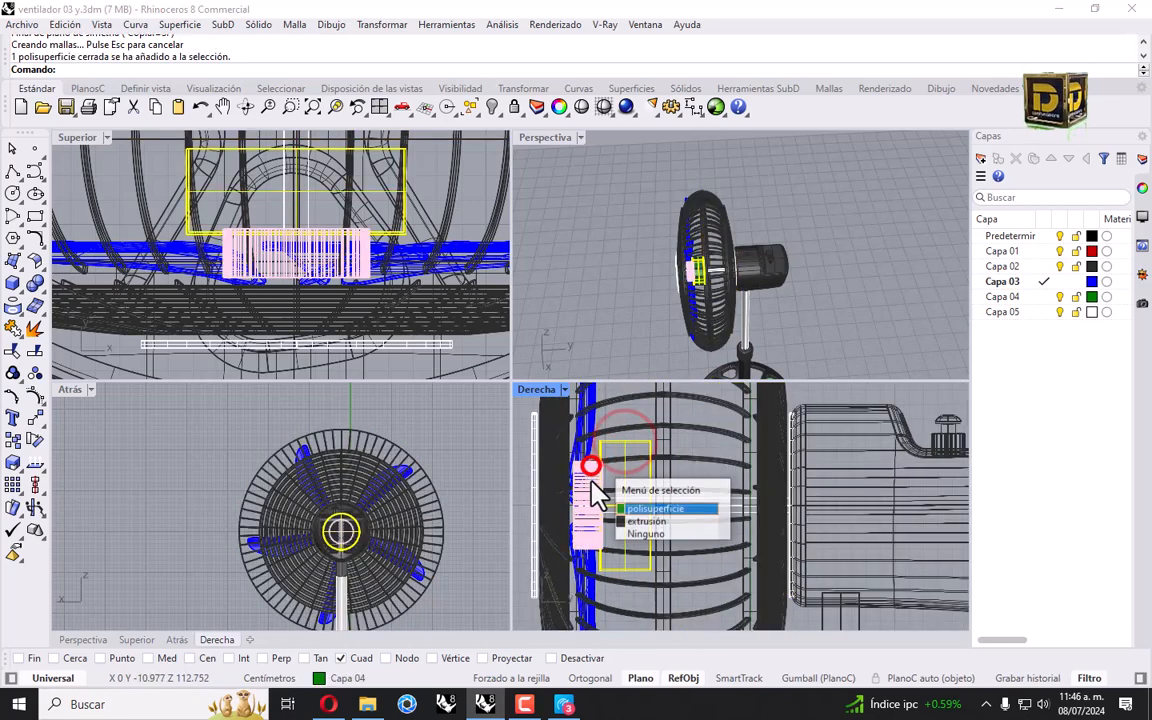
{"action": "left_click", "coordinate": [634, 507]}
{"action": "scroll", "coordinate": [642, 490], "scroll_direction": "up", "scroll_amount": 5}
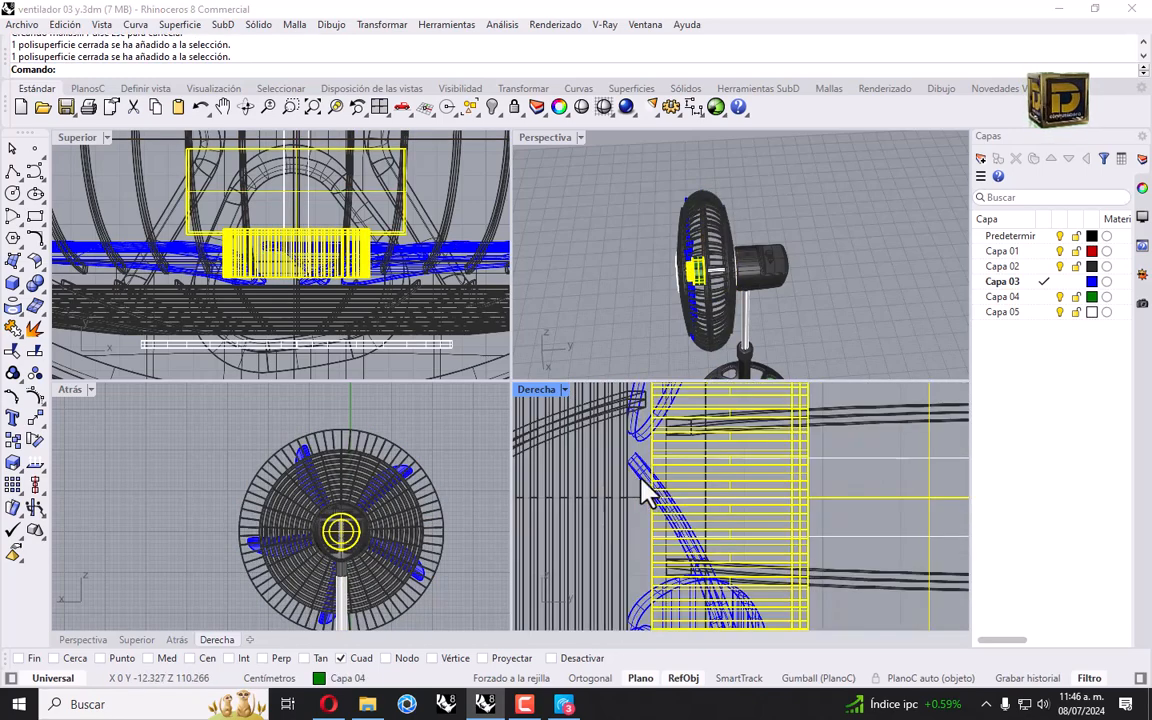
{"action": "left_click", "coordinate": [635, 432], "text": "shift"}
{"action": "left_click", "coordinate": [643, 478], "text": "shift"}
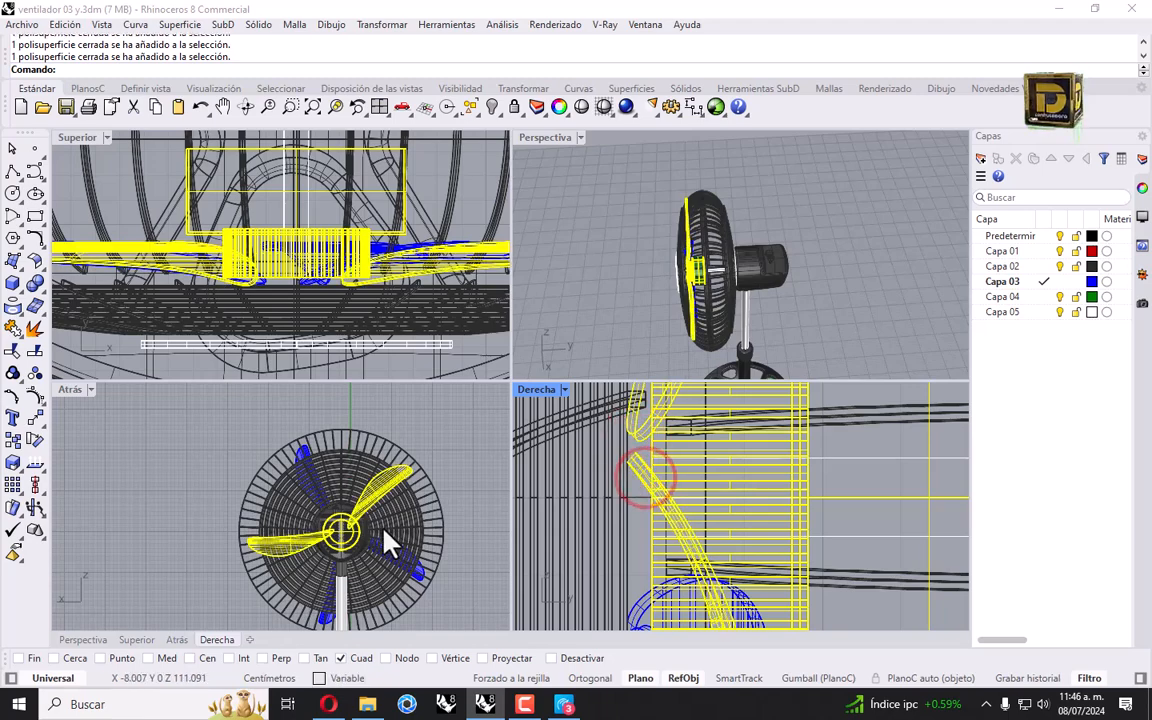
{"action": "scroll", "coordinate": [290, 455], "scroll_direction": "up", "scroll_amount": 5}
{"action": "scroll", "coordinate": [284, 440], "scroll_direction": "up", "scroll_amount": 4}
{"action": "left_click", "coordinate": [262, 414], "text": "shift"}
{"action": "scroll", "coordinate": [262, 414], "scroll_direction": "down", "scroll_amount": 6}
{"action": "scroll", "coordinate": [411, 530], "scroll_direction": "up", "scroll_amount": 9}
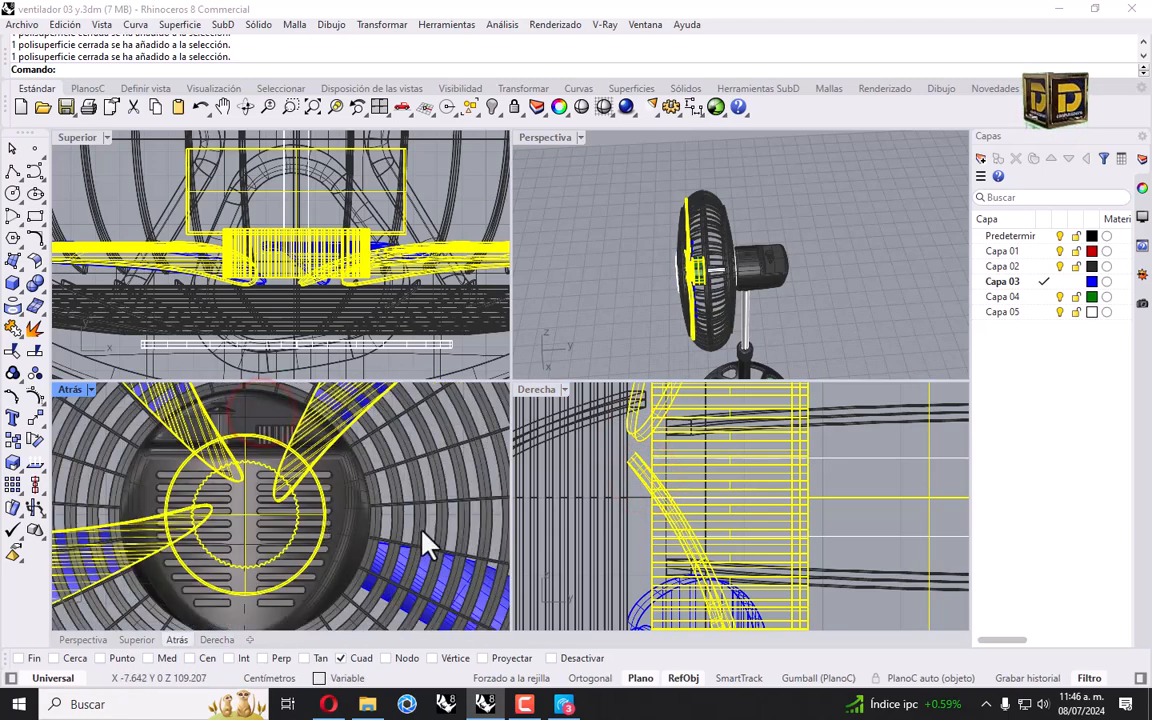
{"action": "scroll", "coordinate": [423, 545], "scroll_direction": "down", "scroll_amount": 5}
{"action": "scroll", "coordinate": [329, 514], "scroll_direction": "up", "scroll_amount": 8}
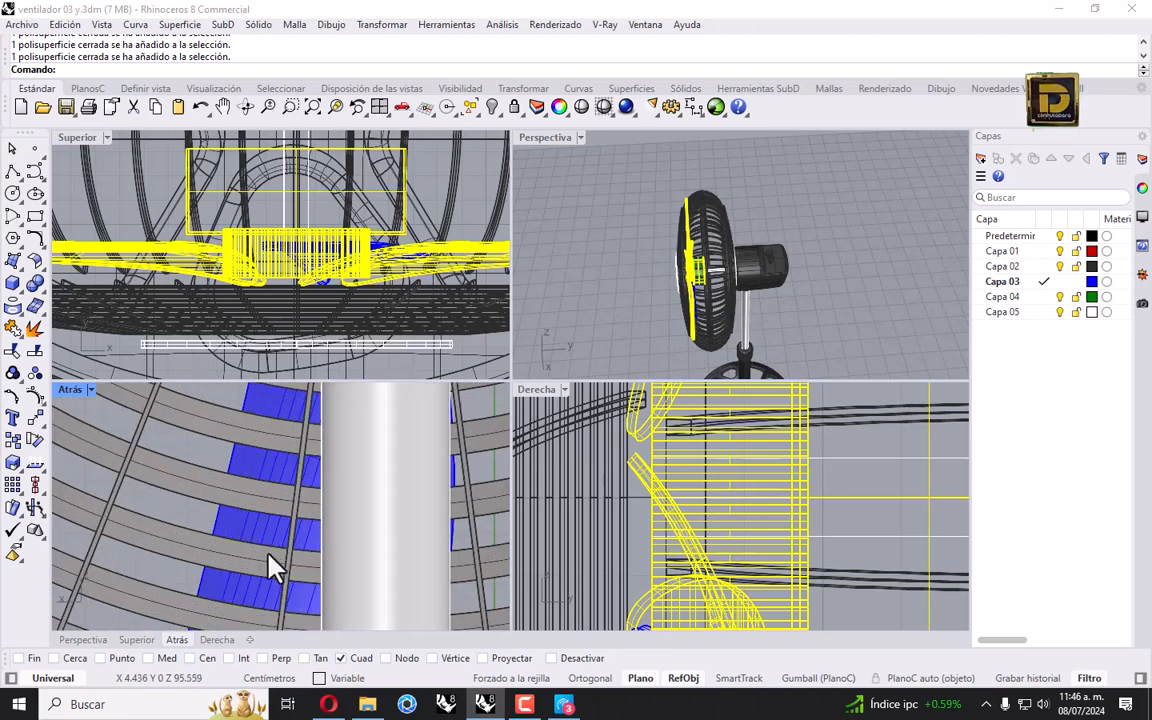
{"action": "left_click", "coordinate": [272, 535], "text": "shift"}
{"action": "scroll", "coordinate": [695, 514], "scroll_direction": "down", "scroll_amount": 5}
{"action": "scroll", "coordinate": [660, 500], "scroll_direction": "up", "scroll_amount": 4}
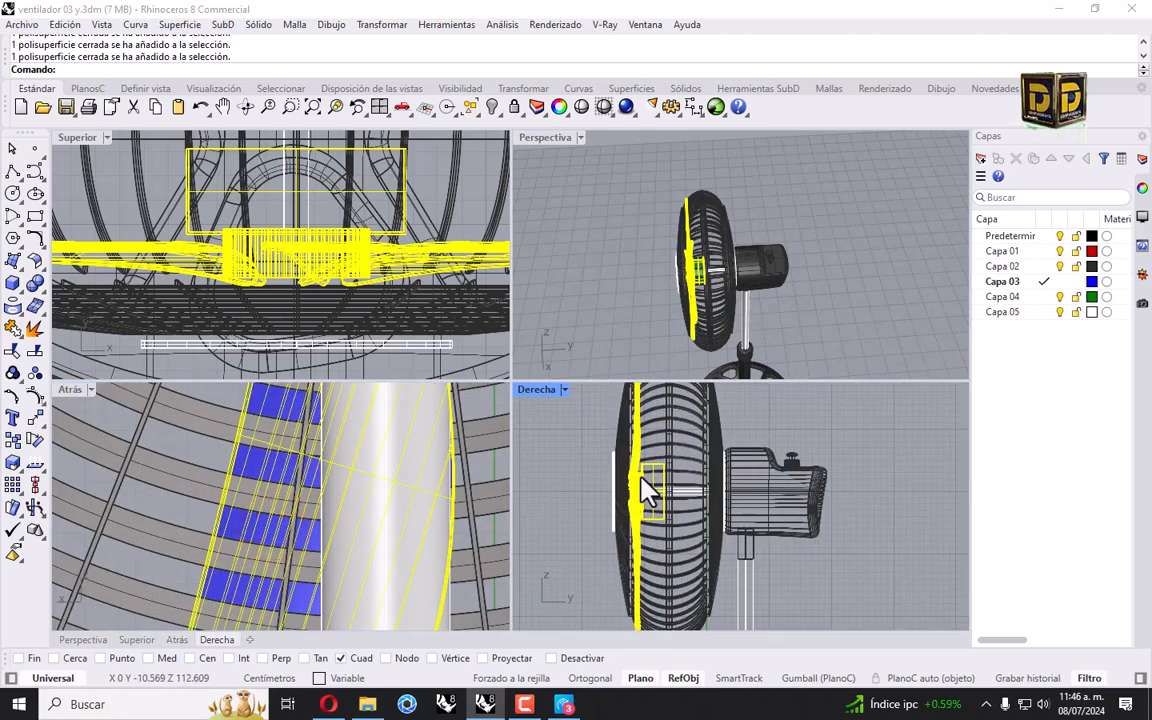
{"action": "left_click", "coordinate": [708, 501], "text": "shift"}
{"action": "left_click_drag", "start_coordinate": [641, 489], "coordinate": [698, 497], "text": "shift"}
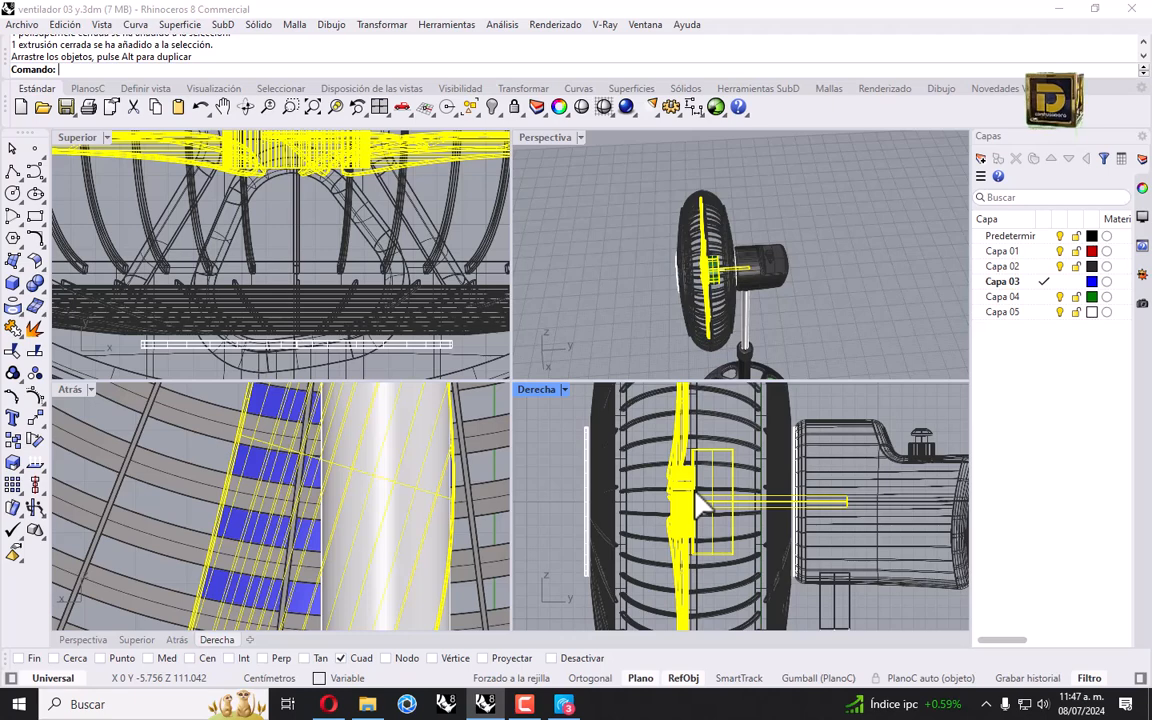
Step: Lock the repositioned hub cylinders, blades and shaft
{"action": "scroll", "coordinate": [660, 485], "scroll_direction": "down", "scroll_amount": 5}
{"action": "scroll", "coordinate": [686, 500], "scroll_direction": "up", "scroll_amount": 5}
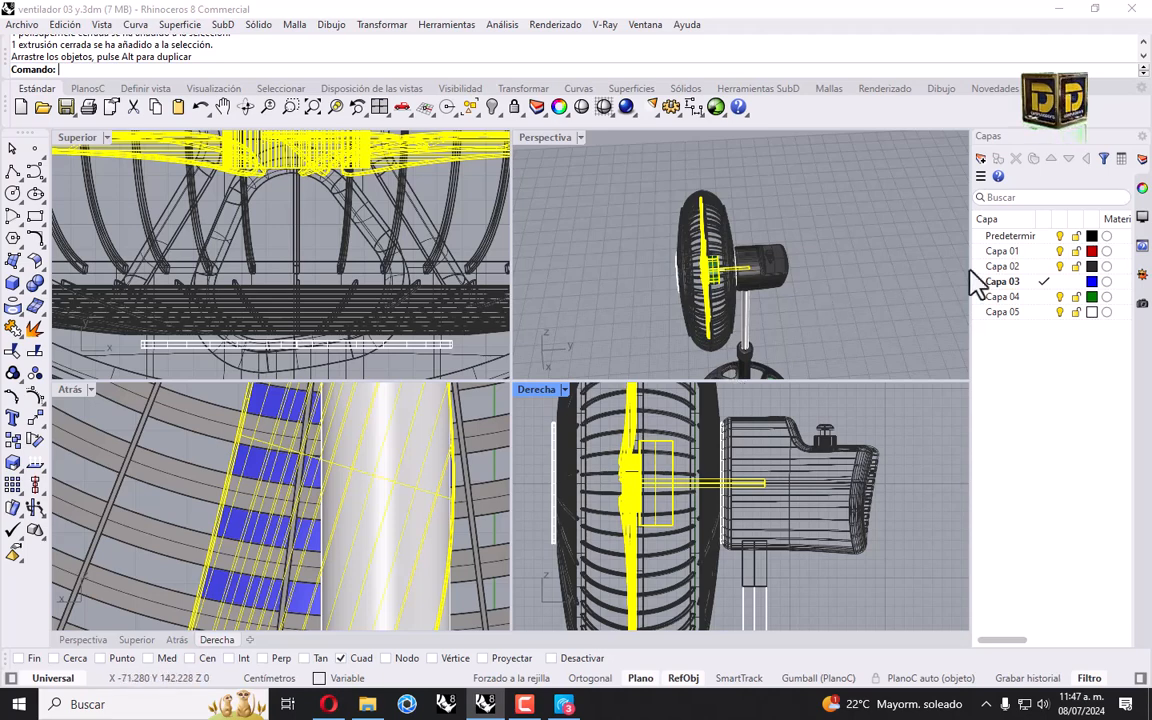
{"action": "left_click", "coordinate": [515, 107]}
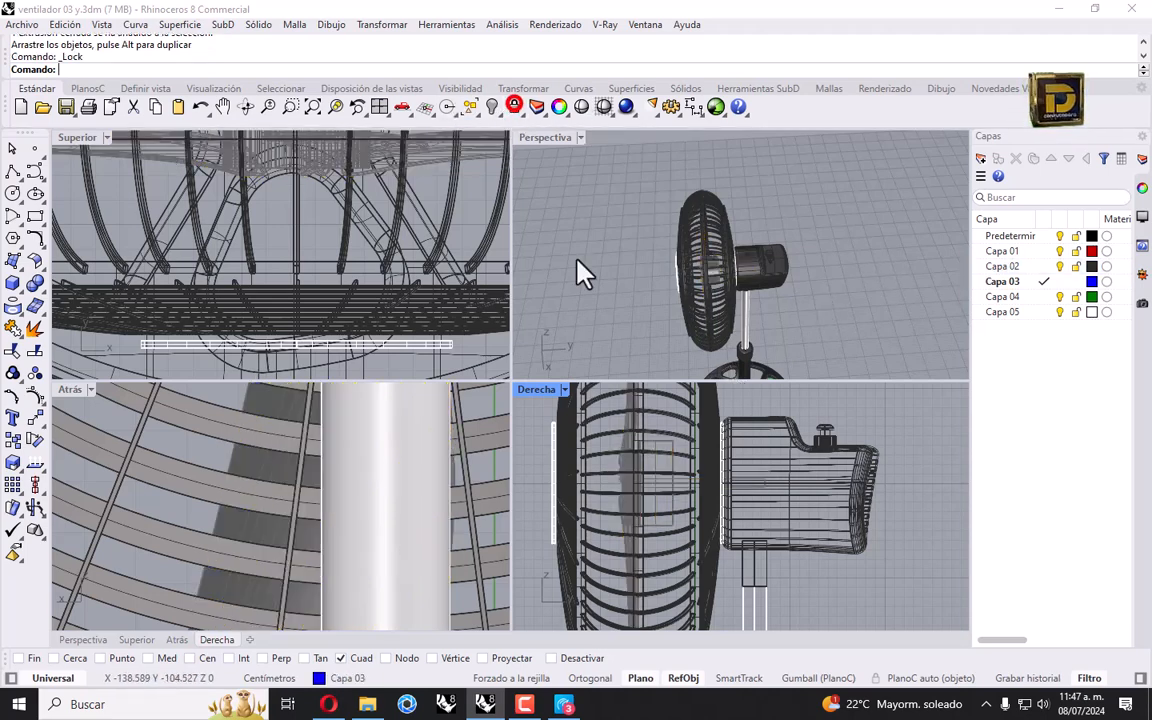
Step: Flatten the front grille horizontally with a one-directional scale (Escalar 1D) of about 0.68 from the grille joint, with object snaps disabled
{"action": "scroll", "coordinate": [732, 527], "scroll_direction": "down", "scroll_amount": 3}
{"action": "right_click_drag", "start_coordinate": [743, 535], "coordinate": [787, 547]}
{"action": "double_click", "coordinate": [536, 390]}
{"action": "scroll", "coordinate": [578, 385], "scroll_direction": "down", "scroll_amount": 3}
{"action": "left_click_drag", "start_coordinate": [450, 249], "coordinate": [555, 419]}
{"action": "scroll", "coordinate": [545, 550], "scroll_direction": "up", "scroll_amount": 2}
{"action": "scroll", "coordinate": [558, 481], "scroll_direction": "up", "scroll_amount": 3}
{"action": "scroll", "coordinate": [555, 419], "scroll_direction": "down", "scroll_amount": 3}
{"action": "right_click_drag", "start_coordinate": [555, 419], "coordinate": [555, 393]}
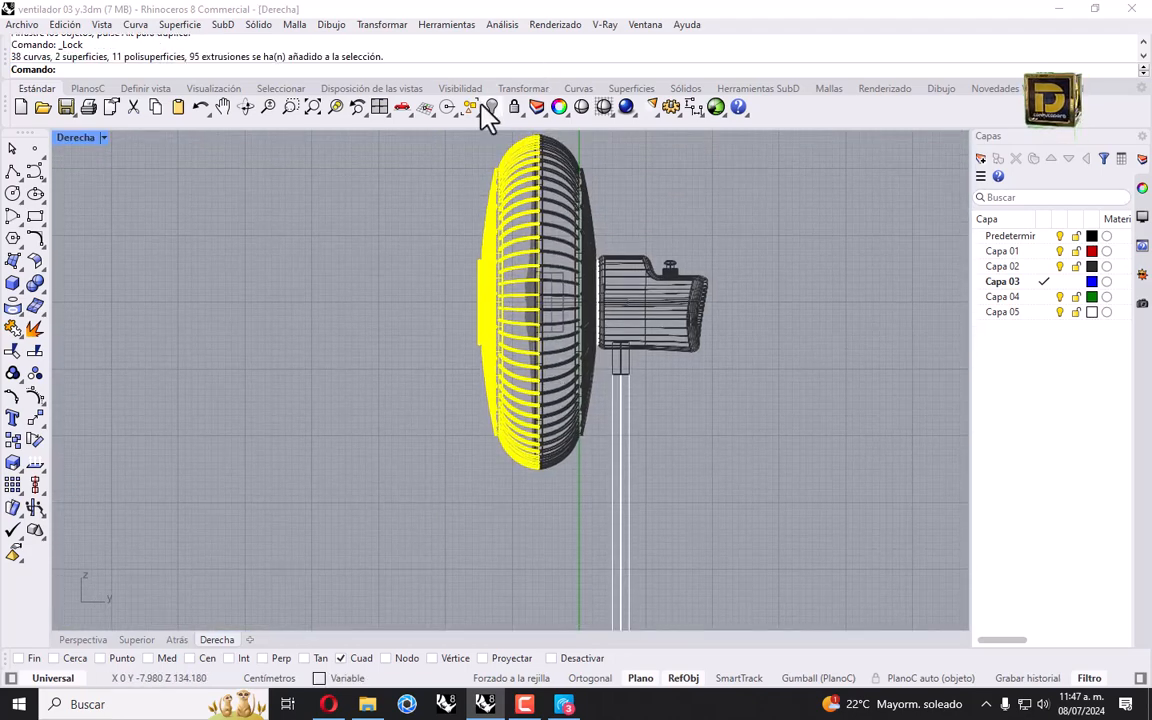
{"action": "left_click", "coordinate": [375, 24]}
{"action": "left_click", "coordinate": [404, 113]}
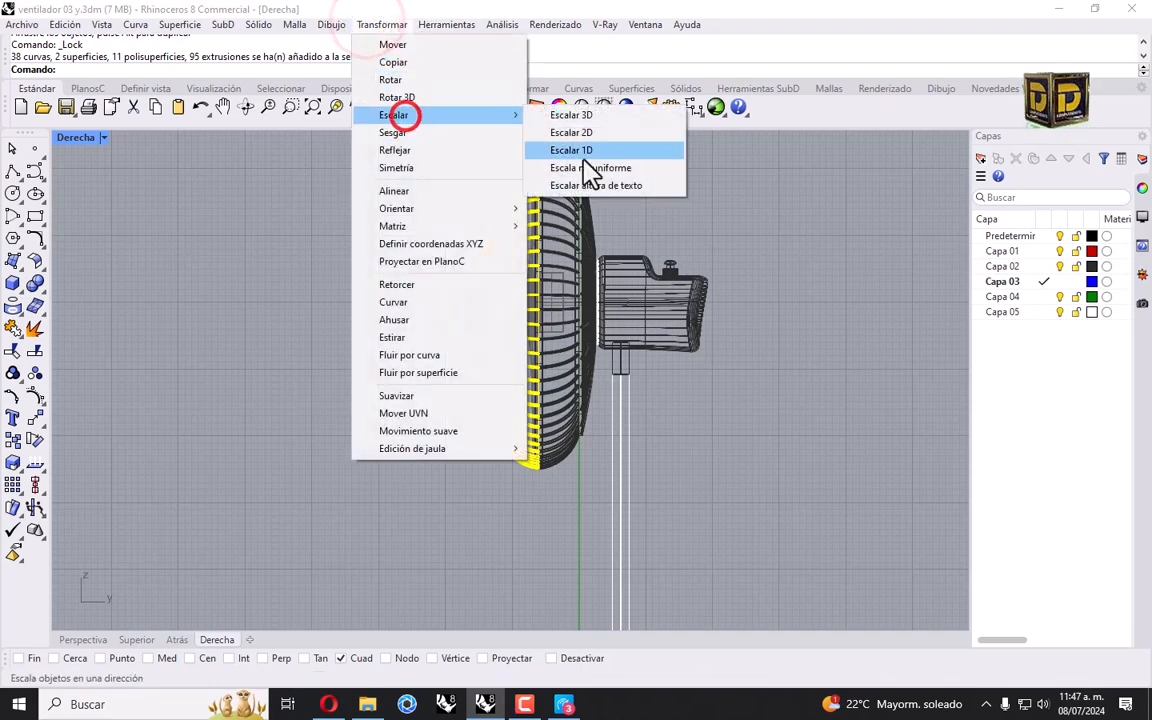
{"action": "left_click", "coordinate": [583, 153]}
{"action": "left_click", "coordinate": [636, 678]}
{"action": "left_click", "coordinate": [560, 658]}
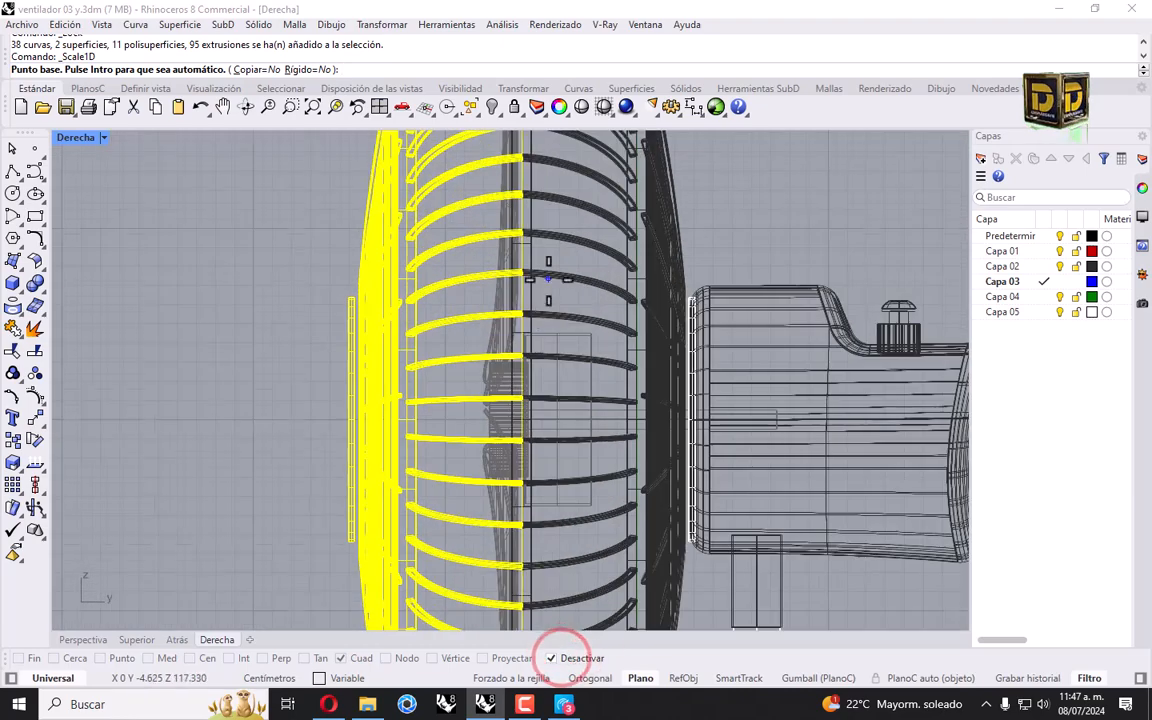
{"action": "left_click", "coordinate": [524, 357]}
{"action": "left_click", "coordinate": [296, 378], "text": "shift"}
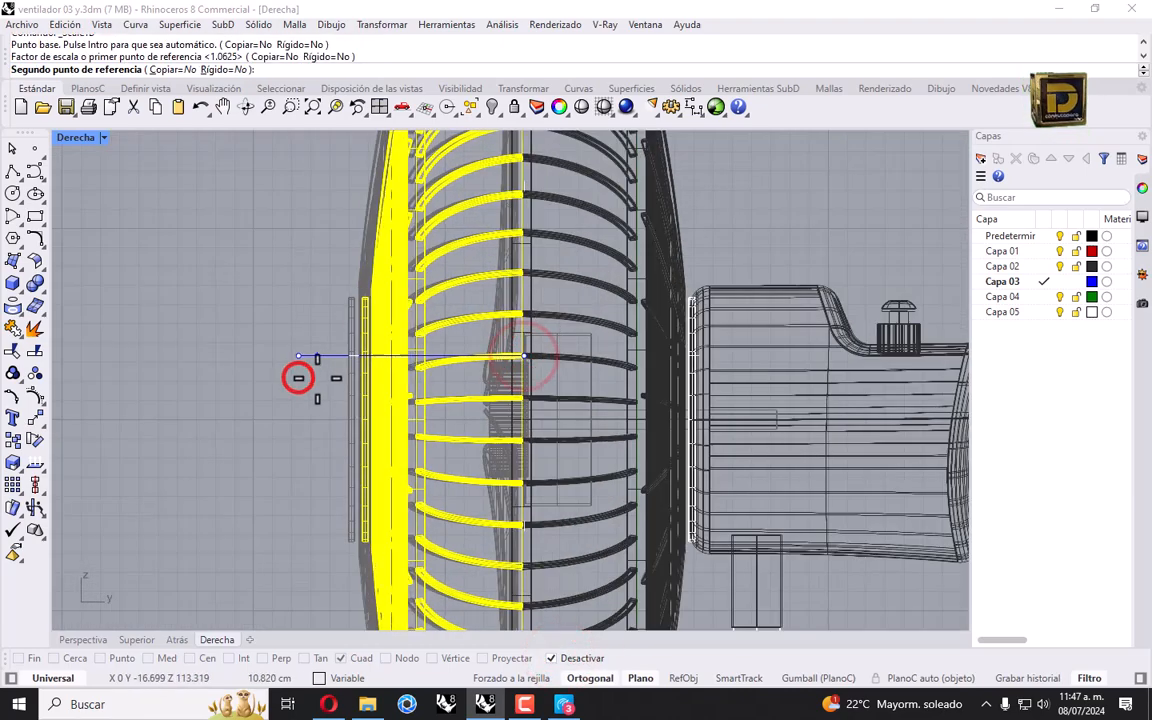
{"action": "left_click", "coordinate": [370, 381]}
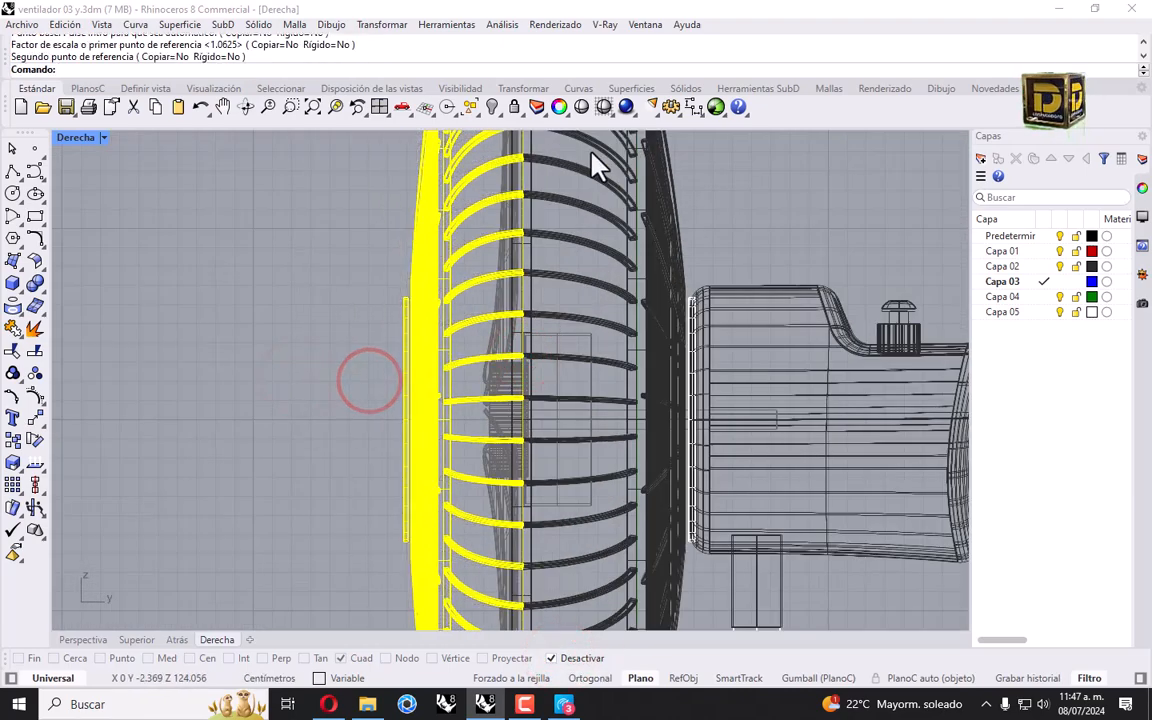
Step: Repeat the one-directional scale from the grille joint to make the front grille still shallower
{"action": "key", "text": "Return"}
{"action": "left_click", "coordinate": [524, 398]}
{"action": "left_click", "coordinate": [527, 399]}
{"action": "left_click", "coordinate": [369, 401]}
{"action": "left_click", "coordinate": [424, 406]}
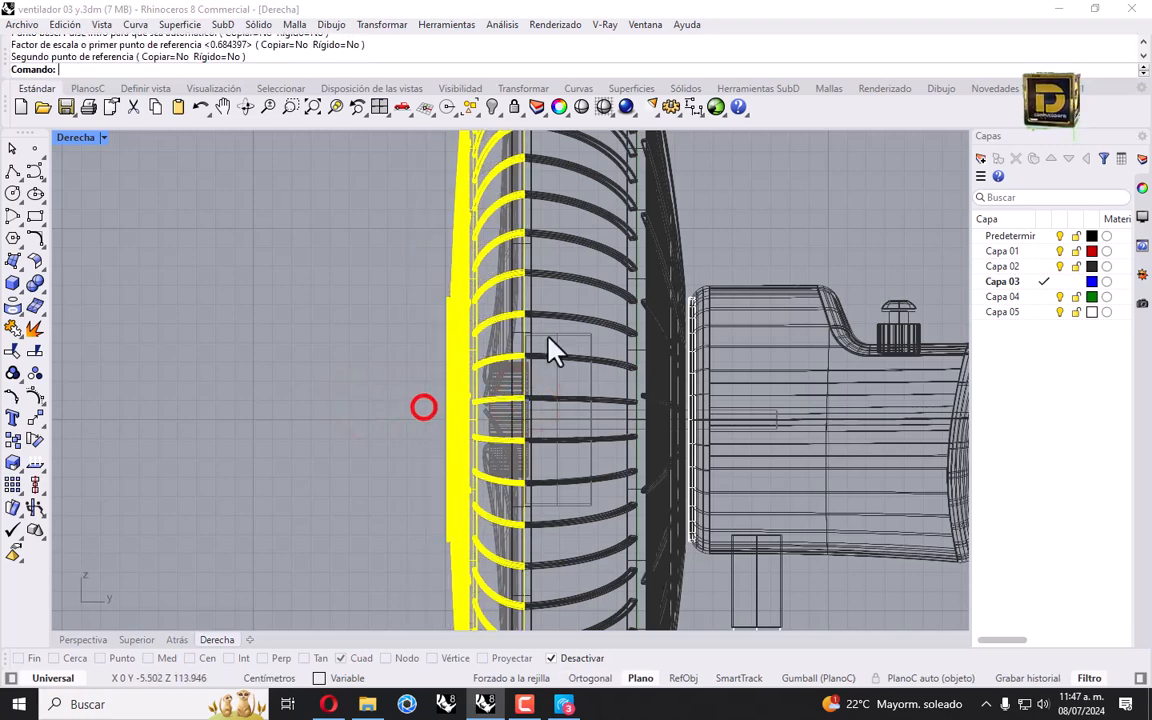
Step: Unlock the hub, blades and shaft, clear the selection, and view the fan's front in an enlarged perspective view
{"action": "right_click_drag", "start_coordinate": [683, 325], "coordinate": [632, 340]}
{"action": "right_click", "coordinate": [514, 107]}
{"action": "left_click", "coordinate": [333, 198]}
{"action": "double_click", "coordinate": [78, 139]}
{"action": "right_click_drag", "start_coordinate": [640, 290], "coordinate": [680, 230]}
{"action": "right_click_drag", "start_coordinate": [588, 152], "coordinate": [650, 245]}
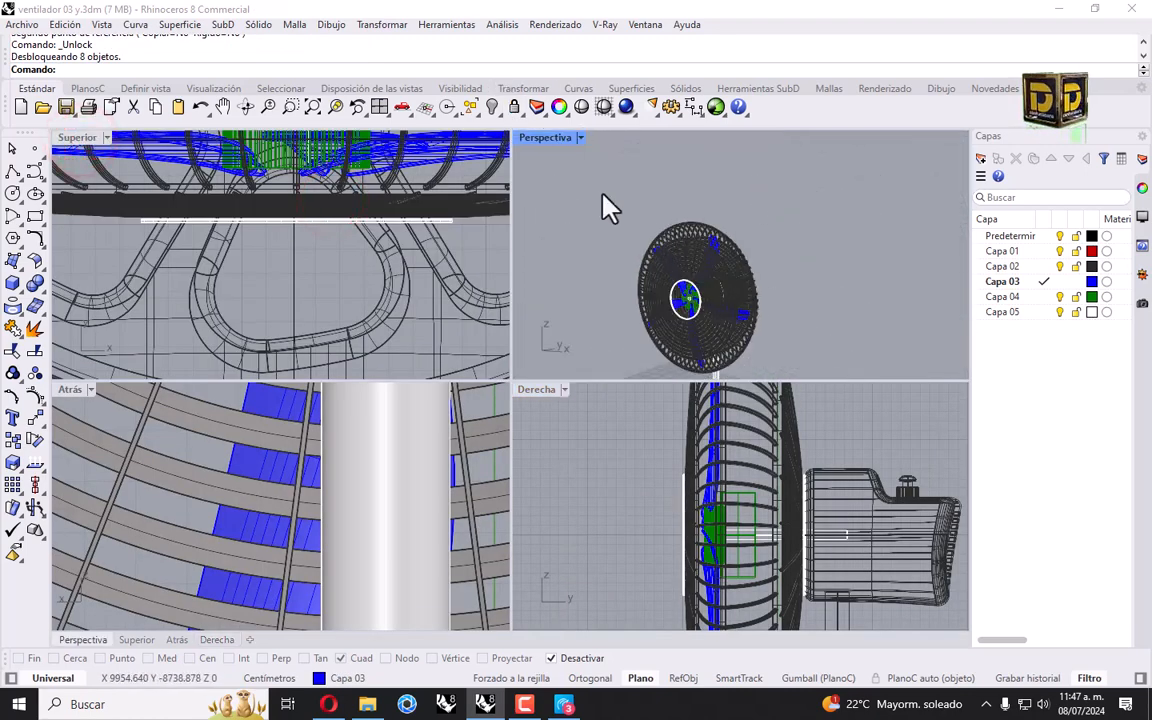
{"action": "double_click", "coordinate": [545, 138]}
{"action": "scroll", "coordinate": [560, 450], "scroll_direction": "up", "scroll_amount": 6}
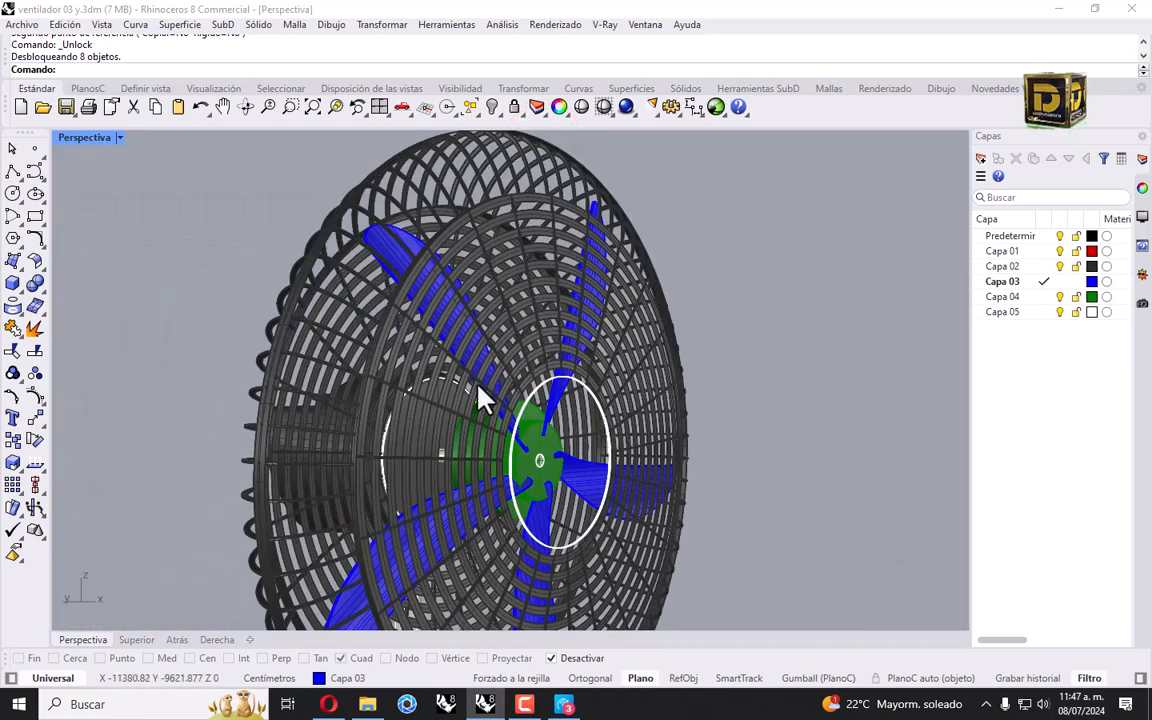
{"action": "left_click", "coordinate": [15, 264]}
{"action": "left_click", "coordinate": [148, 248]}
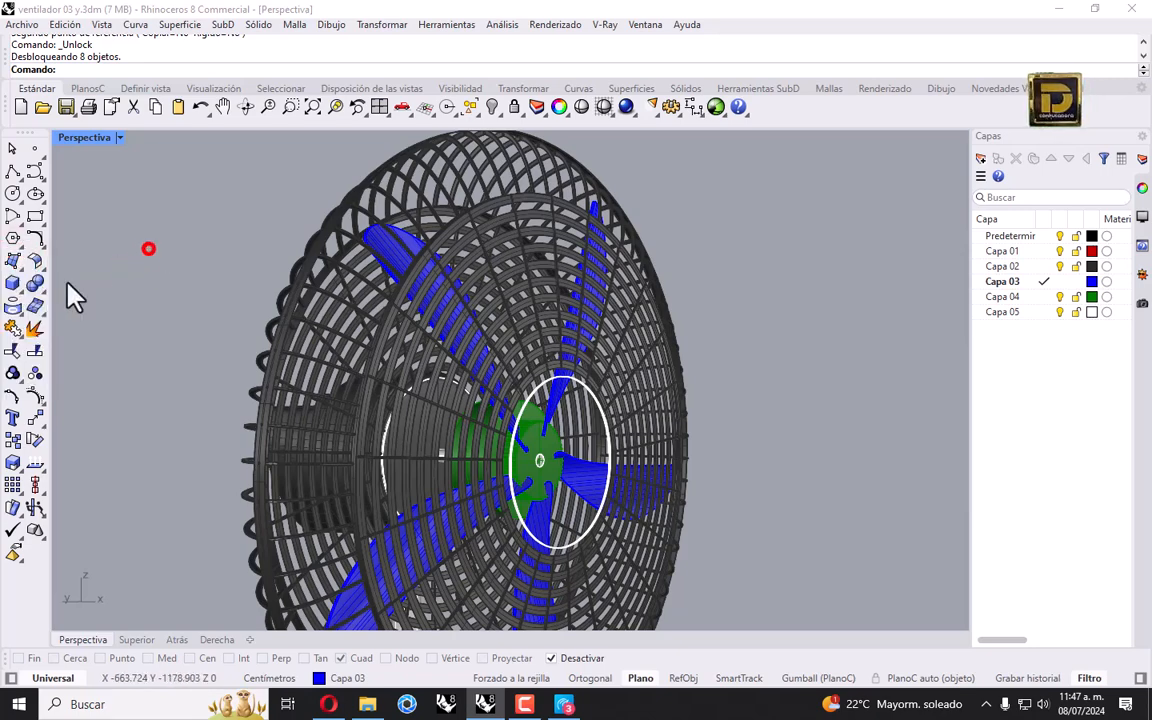
{"action": "left_click", "coordinate": [15, 284]}
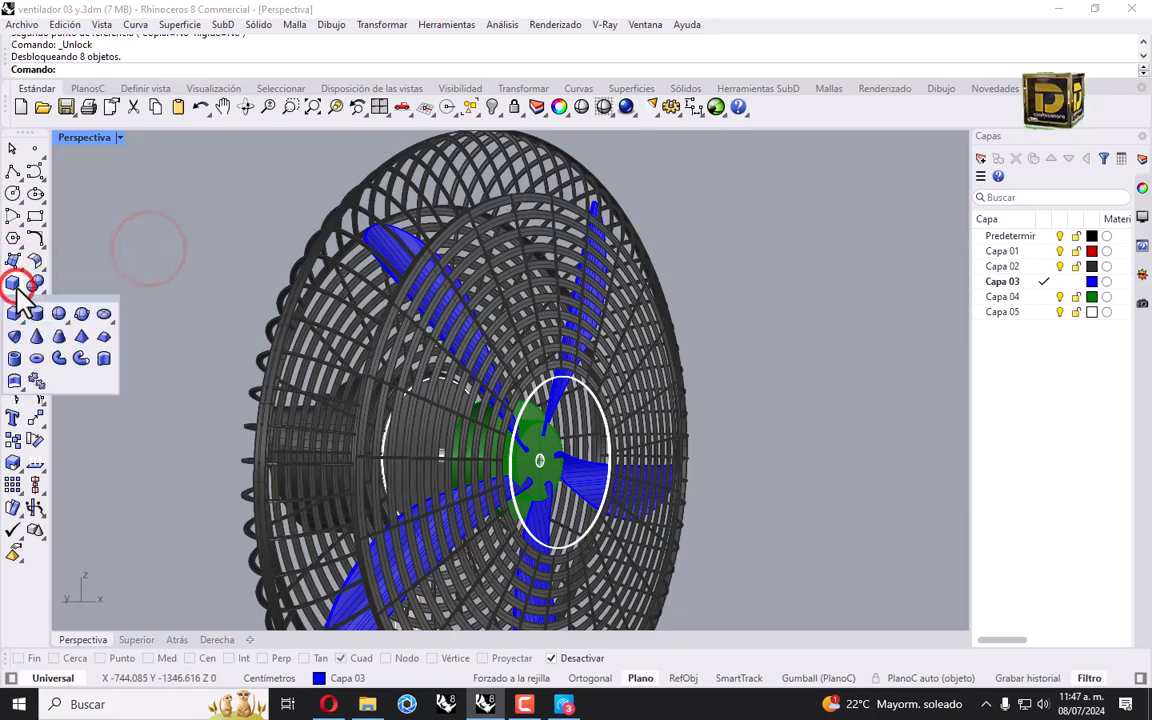
{"action": "left_click", "coordinate": [14, 358]}
{"action": "right_click_drag", "start_coordinate": [565, 399], "coordinate": [313, 463]}
{"action": "key", "text": "Escape"}
Step: Select the five blades and shift them horizontally about 3.3 cm towards the motor in the right view
{"action": "left_click", "coordinate": [340, 446]}
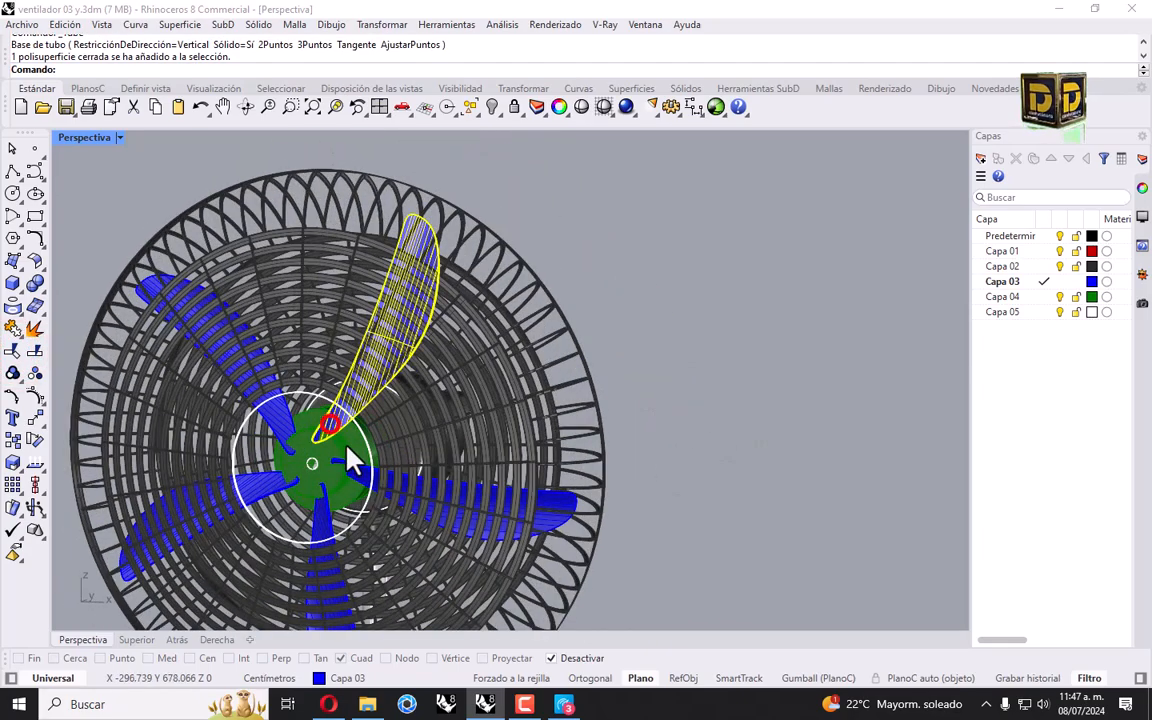
{"action": "scroll", "coordinate": [360, 470], "scroll_direction": "up", "scroll_amount": 5}
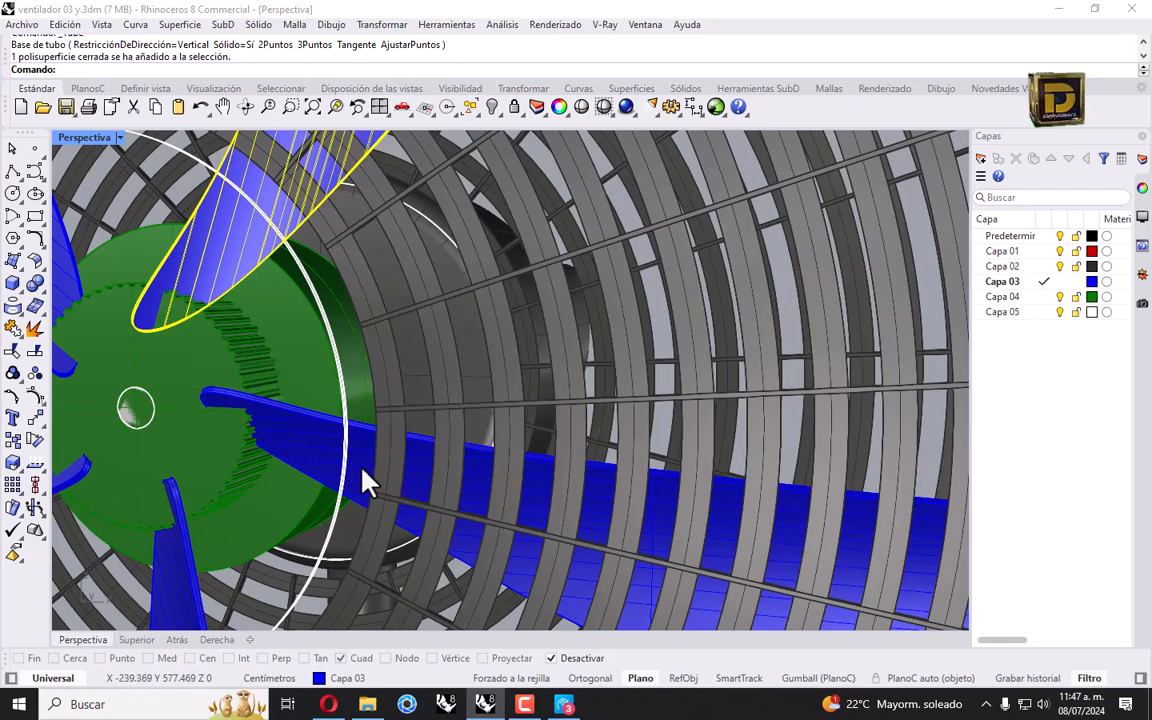
{"action": "left_click", "coordinate": [364, 463], "text": "shift"}
{"action": "left_click", "coordinate": [176, 595], "text": "shift"}
{"action": "left_click", "coordinate": [70, 470], "text": "shift"}
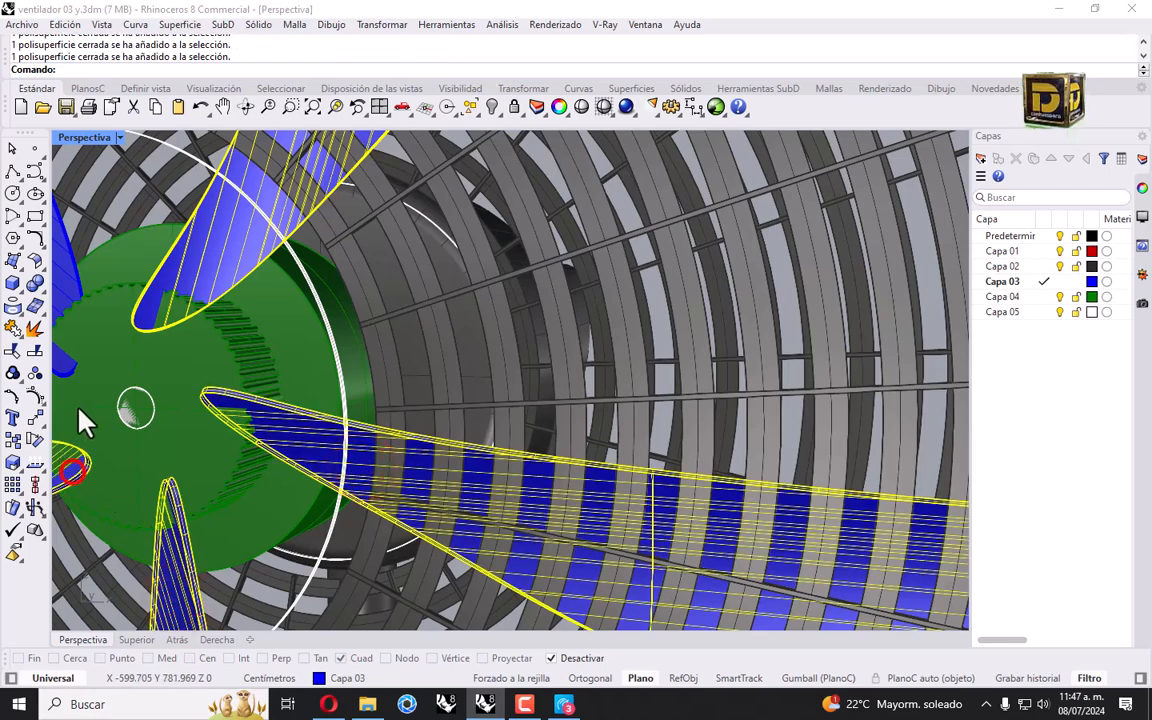
{"action": "left_click", "coordinate": [68, 363], "text": "shift"}
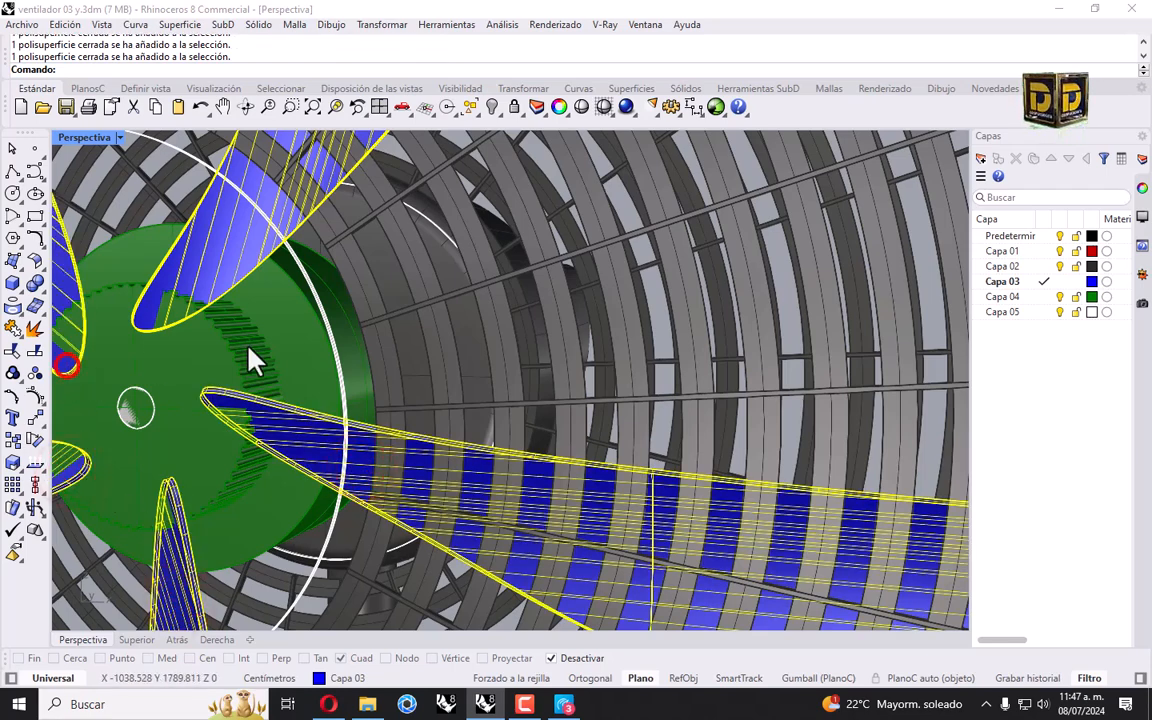
{"action": "double_click", "coordinate": [93, 139]}
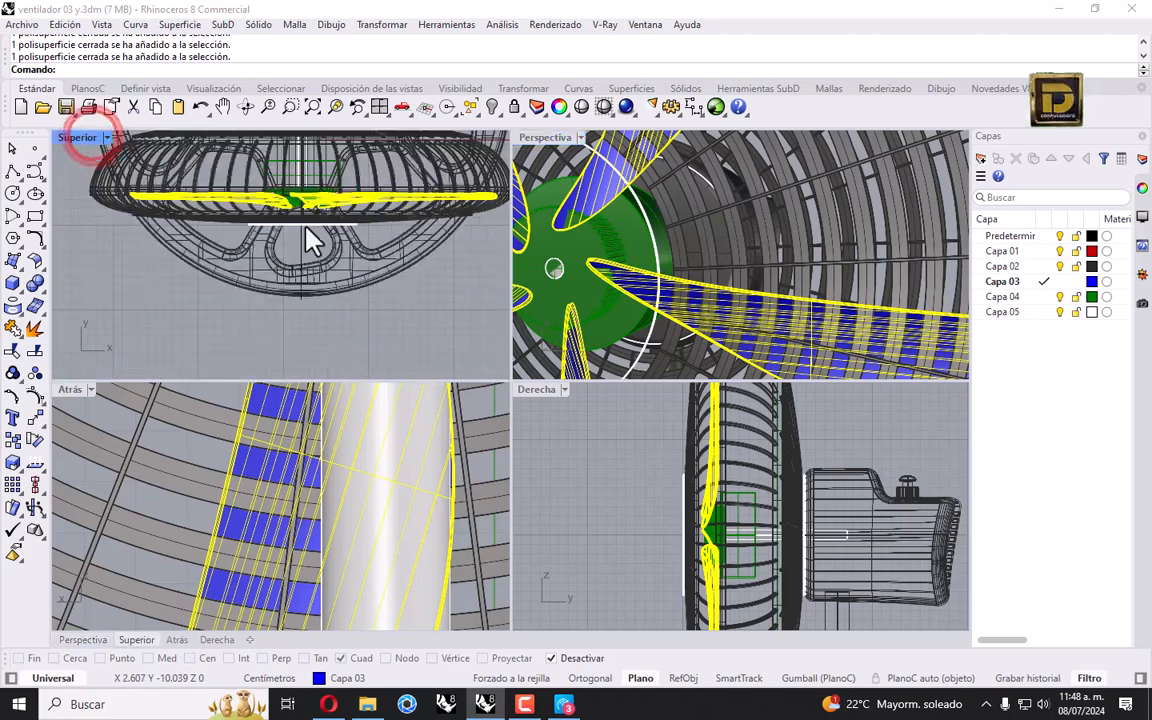
{"action": "scroll", "coordinate": [740, 527], "scroll_direction": "up", "scroll_amount": 1}
{"action": "left_click_drag", "start_coordinate": [692, 496], "coordinate": [753, 504]}
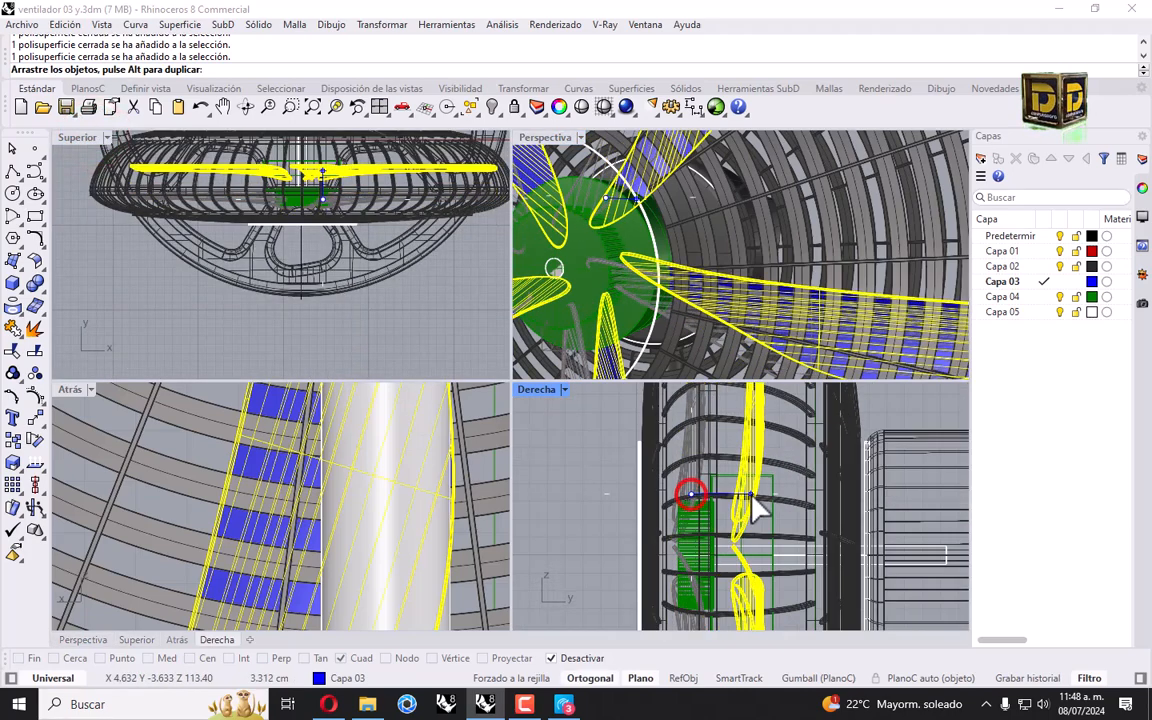
Step: Clear the blade selection and check the blades' position inside the grilles in the right and perspective views
{"action": "scroll", "coordinate": [753, 504], "scroll_direction": "down", "scroll_amount": 3}
{"action": "right_click_drag", "start_coordinate": [815, 503], "coordinate": [805, 503]}
{"action": "scroll", "coordinate": [733, 527], "scroll_direction": "up", "scroll_amount": 4}
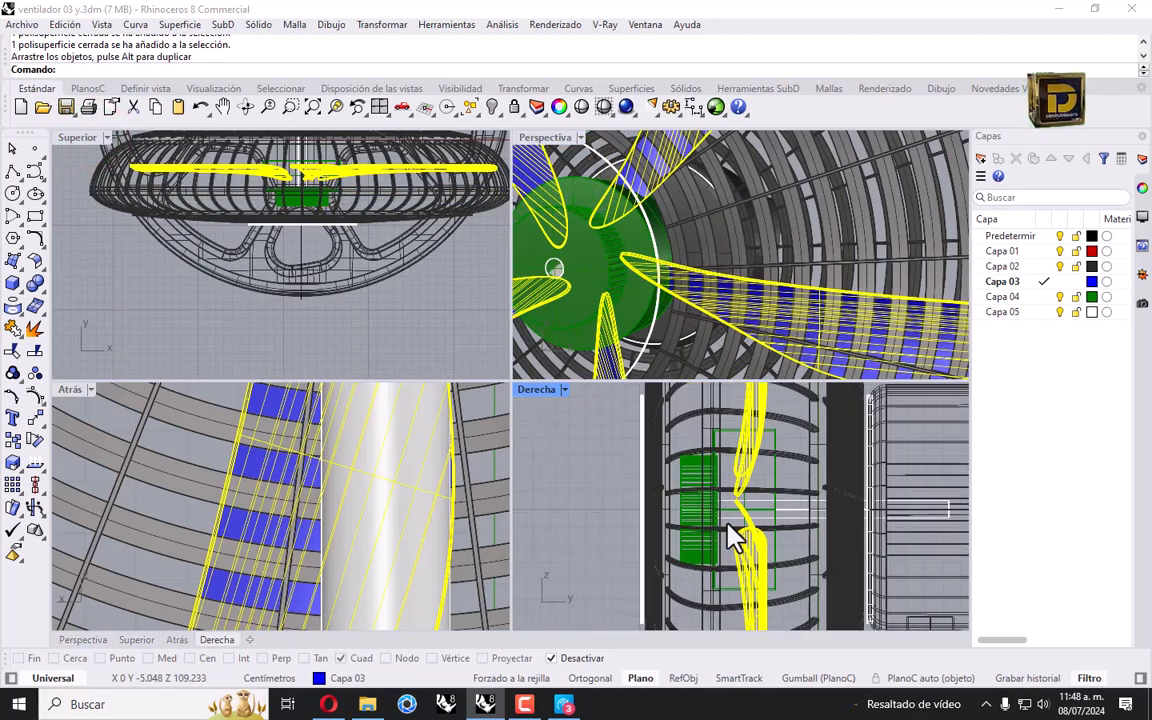
{"action": "left_click", "coordinate": [605, 497]}
{"action": "right_click_drag", "start_coordinate": [730, 373], "coordinate": [745, 285]}
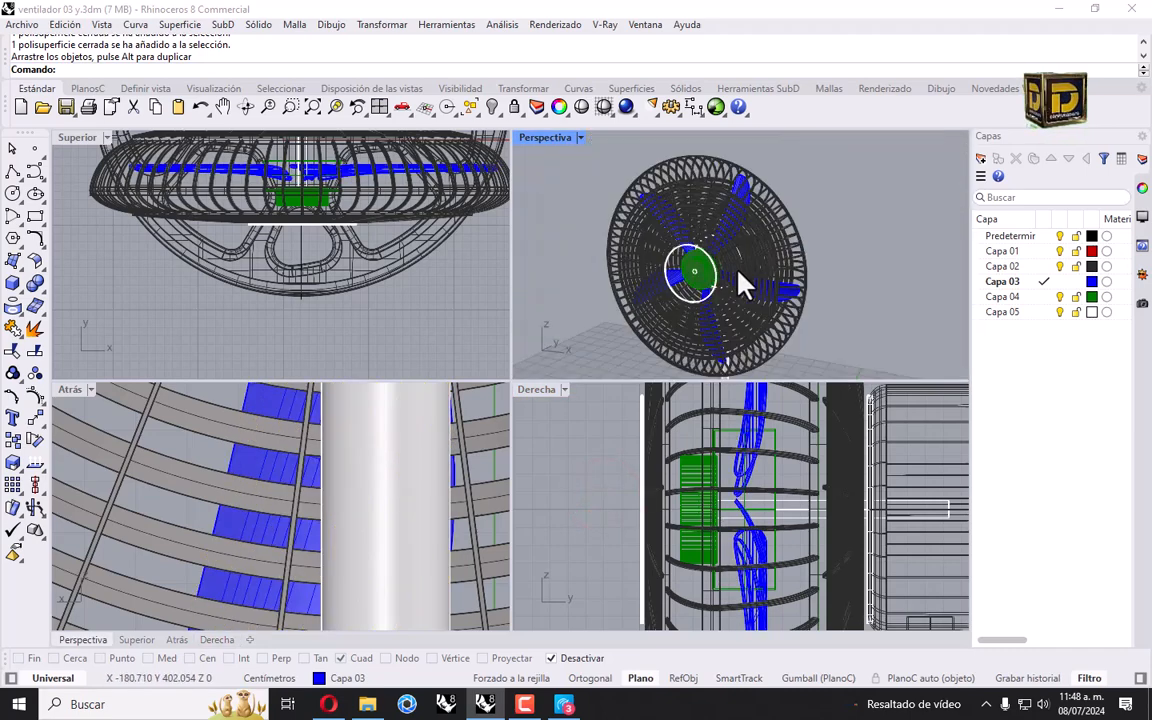
{"action": "left_click", "coordinate": [18, 292]}
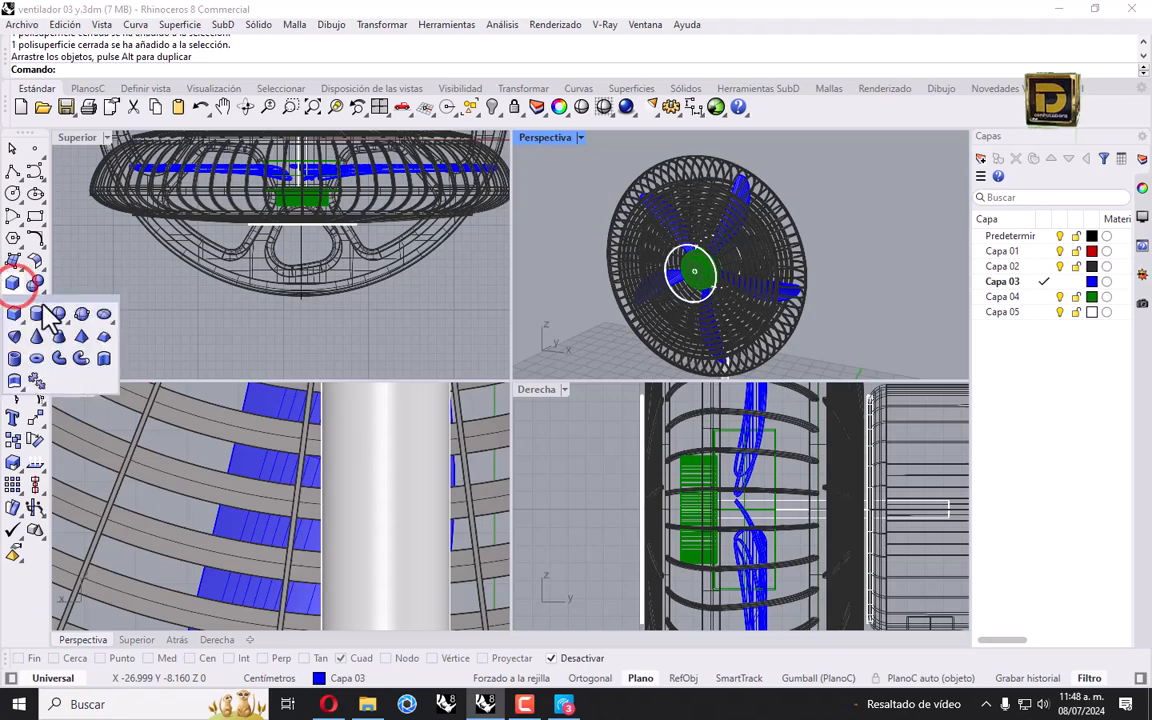
{"action": "left_click", "coordinate": [12, 355]}
{"action": "scroll", "coordinate": [700, 255], "scroll_direction": "up", "scroll_amount": 3}
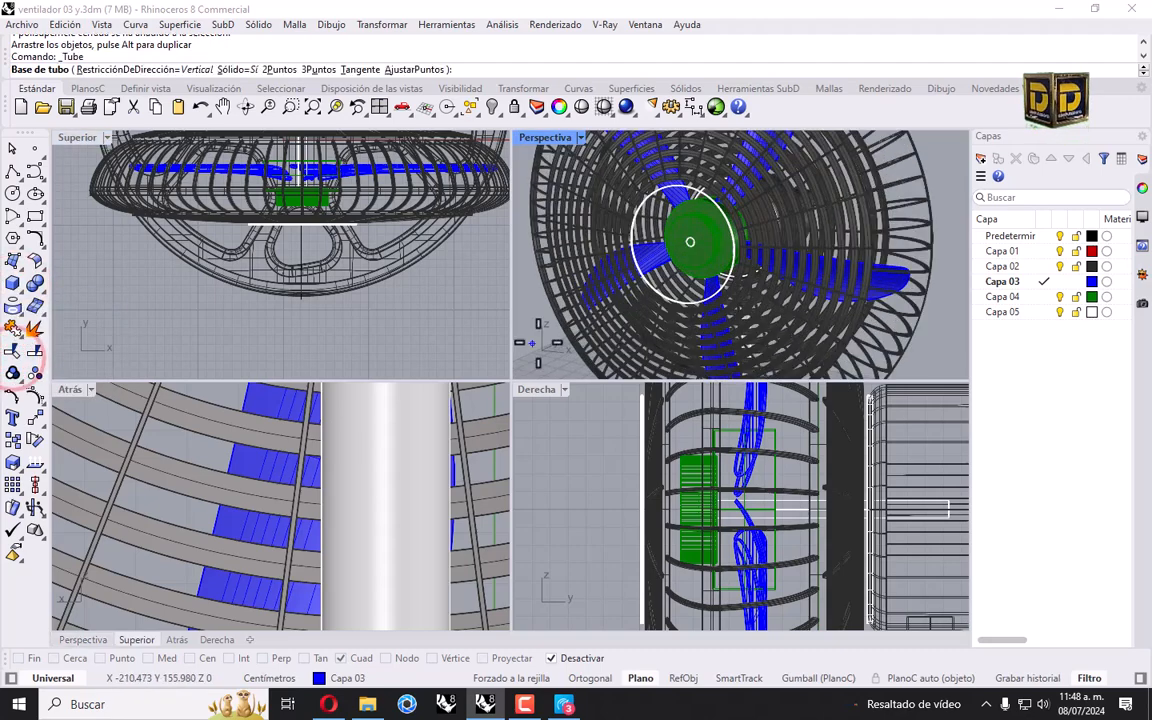
{"action": "scroll", "coordinate": [653, 224], "scroll_direction": "up", "scroll_amount": 4}
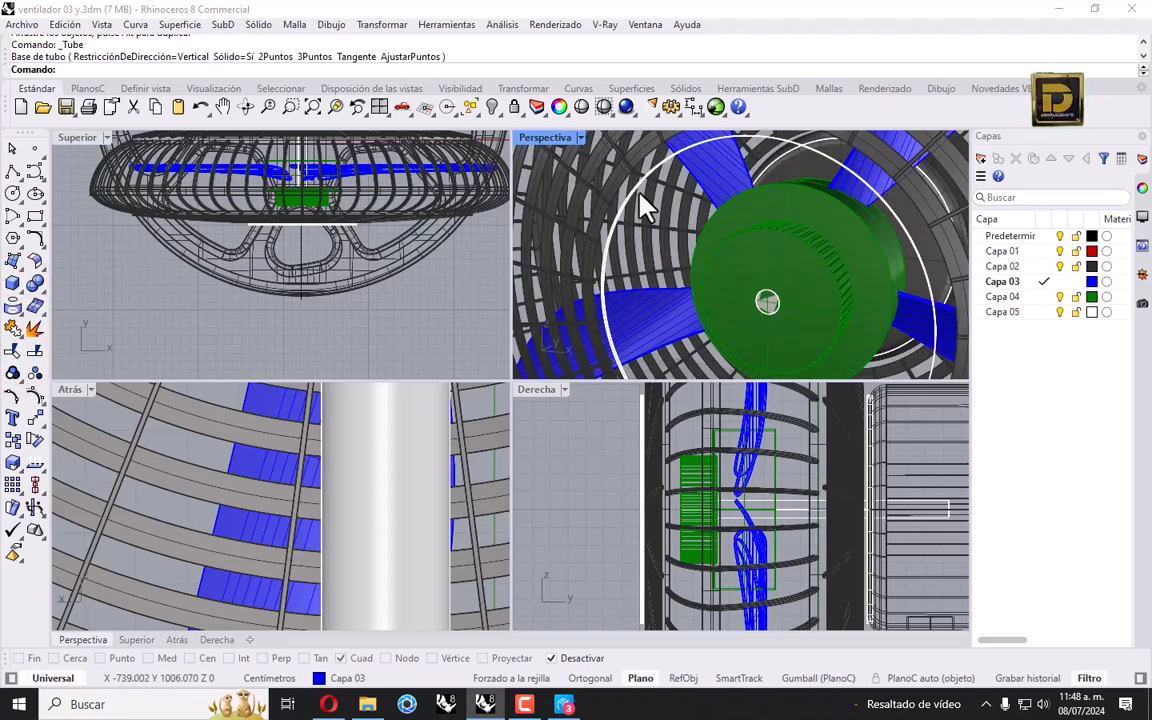
Step: Delete the white disc surface at the centre of the front grille
{"action": "left_click", "coordinate": [640, 184]}
{"action": "scroll", "coordinate": [689, 195], "scroll_direction": "down", "scroll_amount": 3}
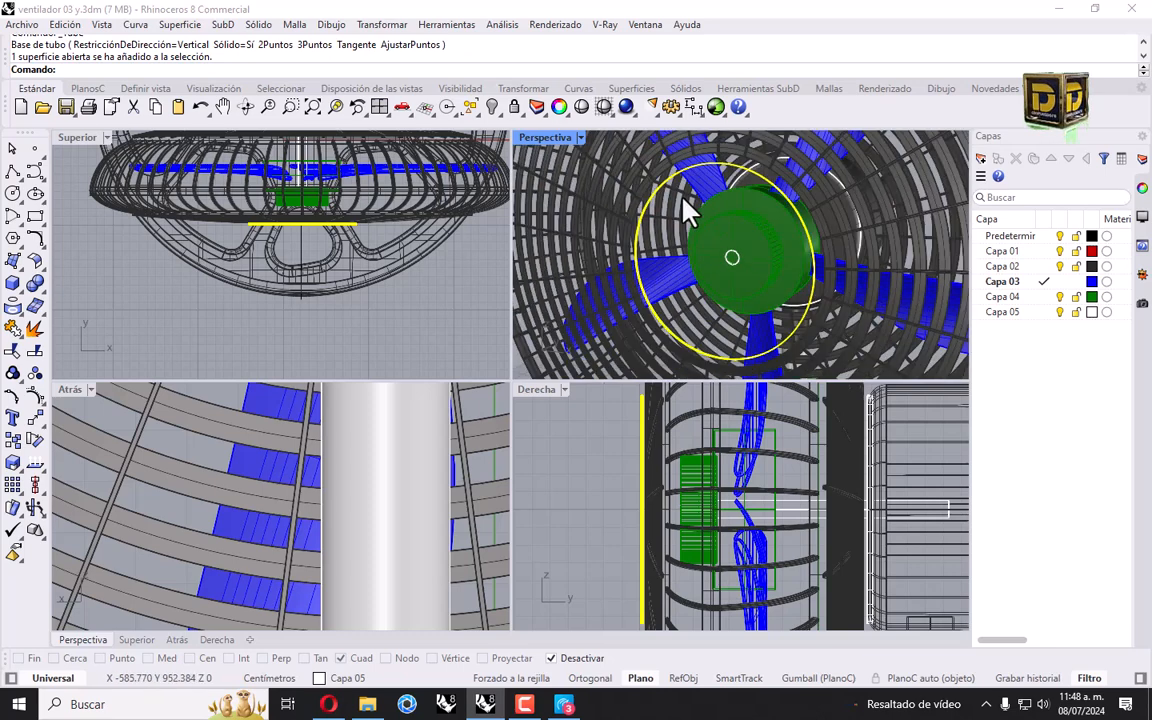
{"action": "key", "text": "Delete"}
Step: Select the circular curve at the front grille's centre and isolate it from all other objects
{"action": "left_click", "coordinate": [656, 182]}
{"action": "left_click", "coordinate": [700, 224]}
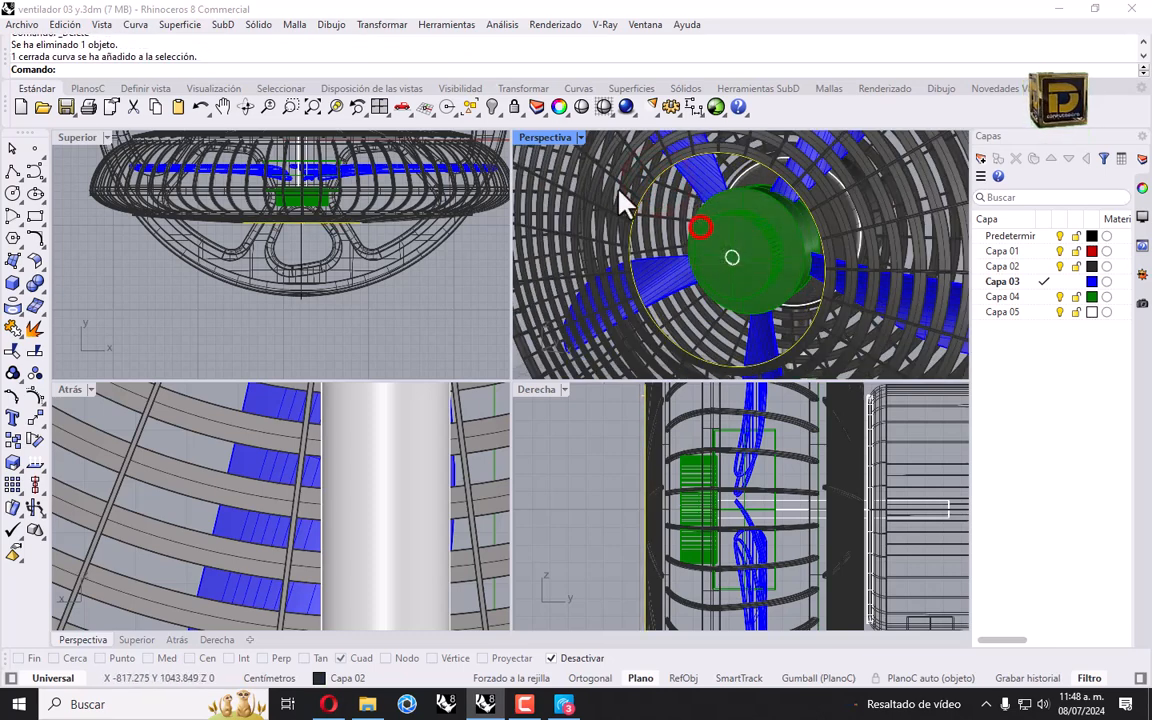
{"action": "left_click", "coordinate": [580, 138]}
{"action": "left_click", "coordinate": [500, 112]}
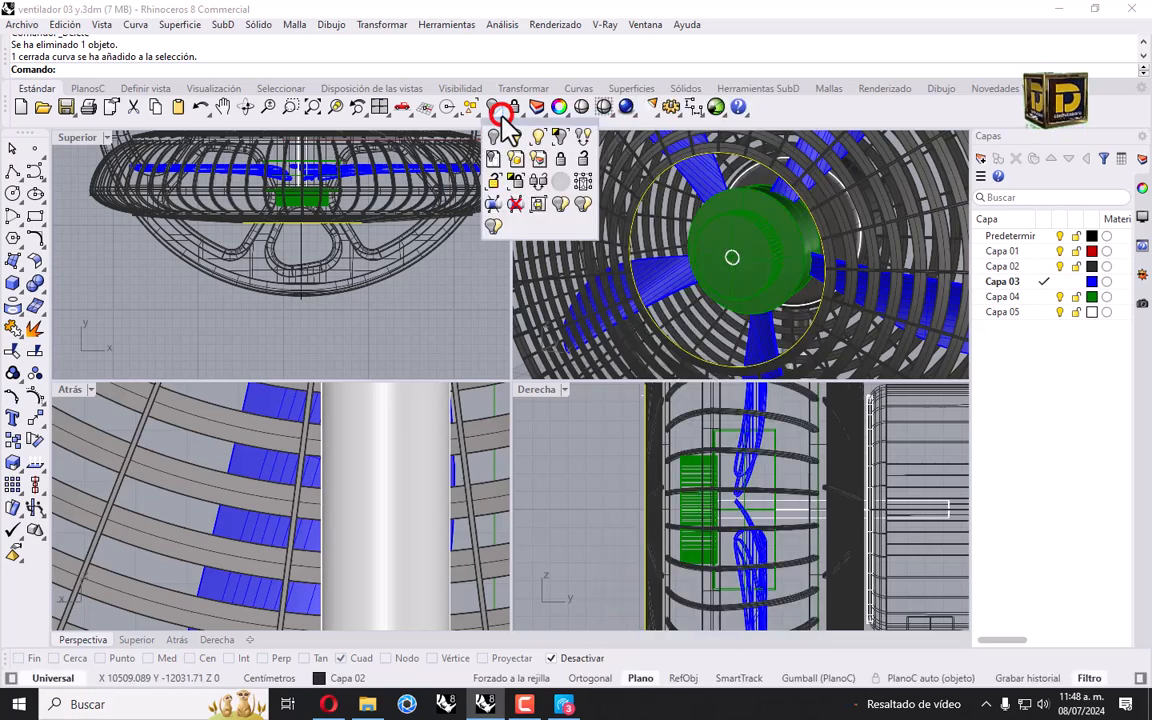
{"action": "left_click", "coordinate": [558, 135]}
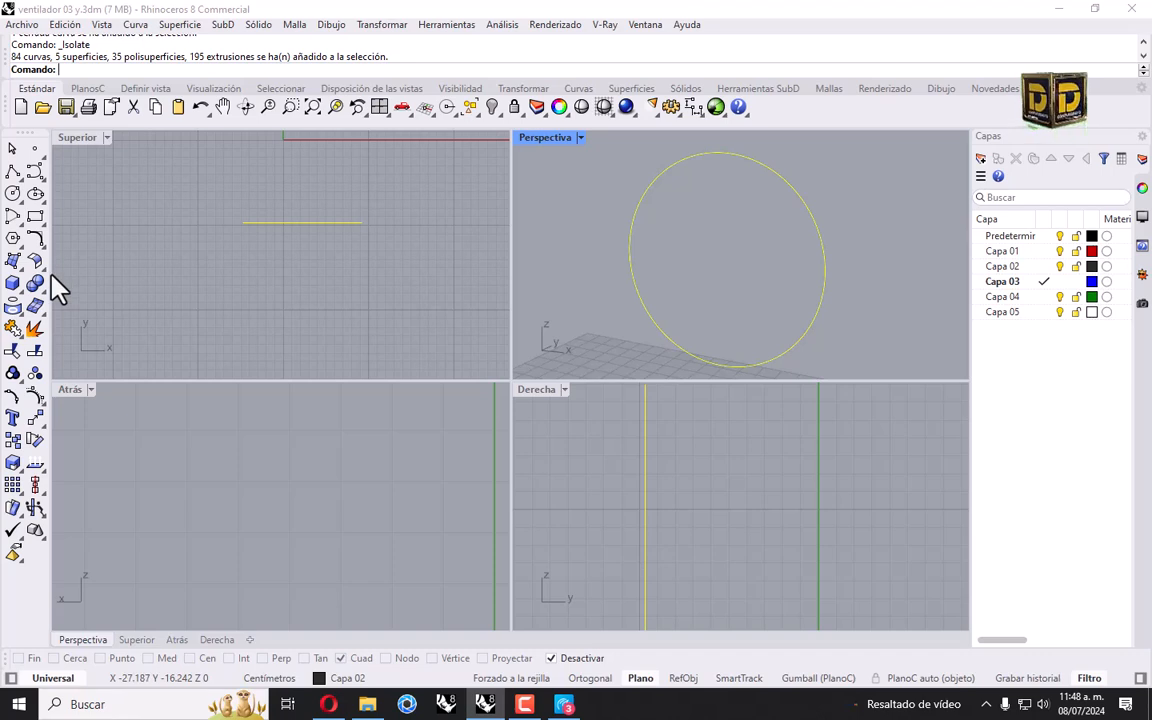
Step: Create a solid tube centred on the circle, its outer edge matching the circle, about 12 cm inner diameter and 0.3 cm thick
{"action": "left_click", "coordinate": [17, 283]}
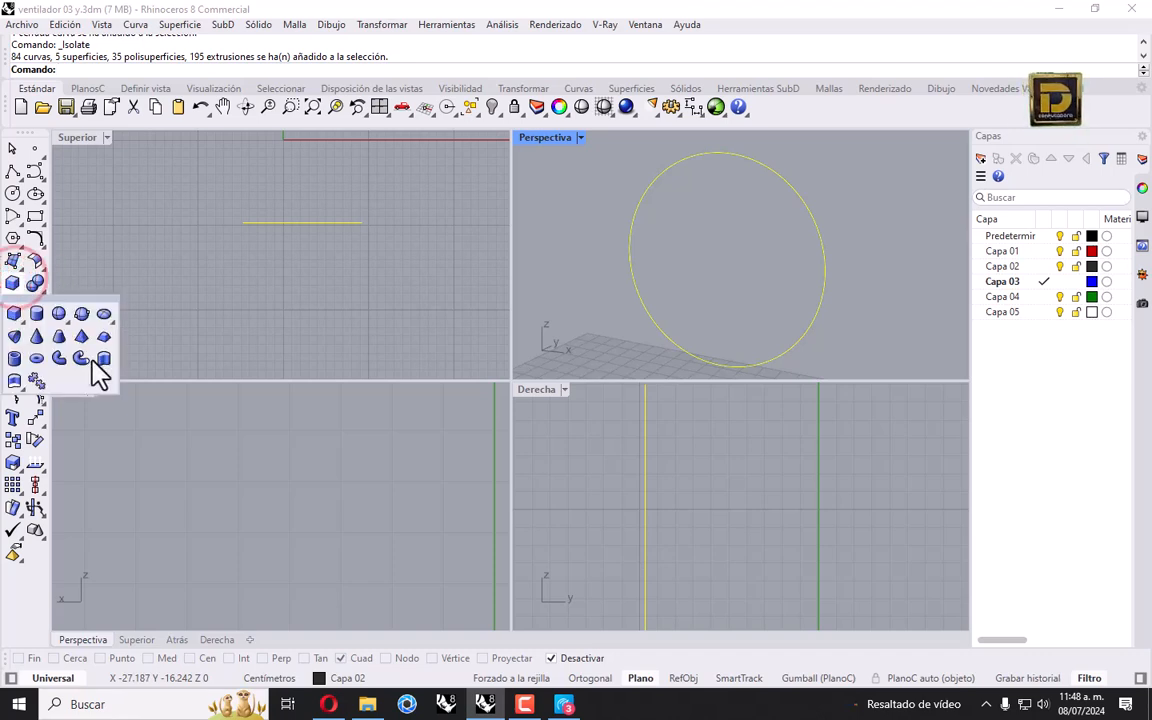
{"action": "left_click", "coordinate": [36, 358]}
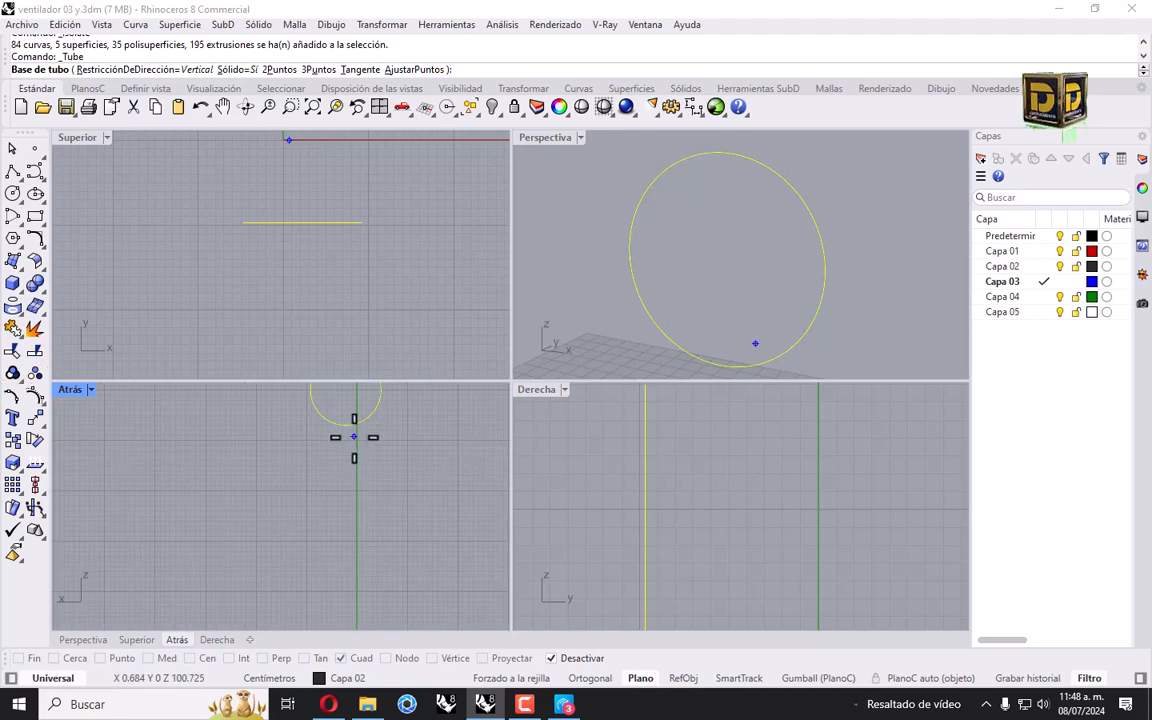
{"action": "left_click", "coordinate": [580, 660]}
{"action": "right_click", "coordinate": [200, 658]}
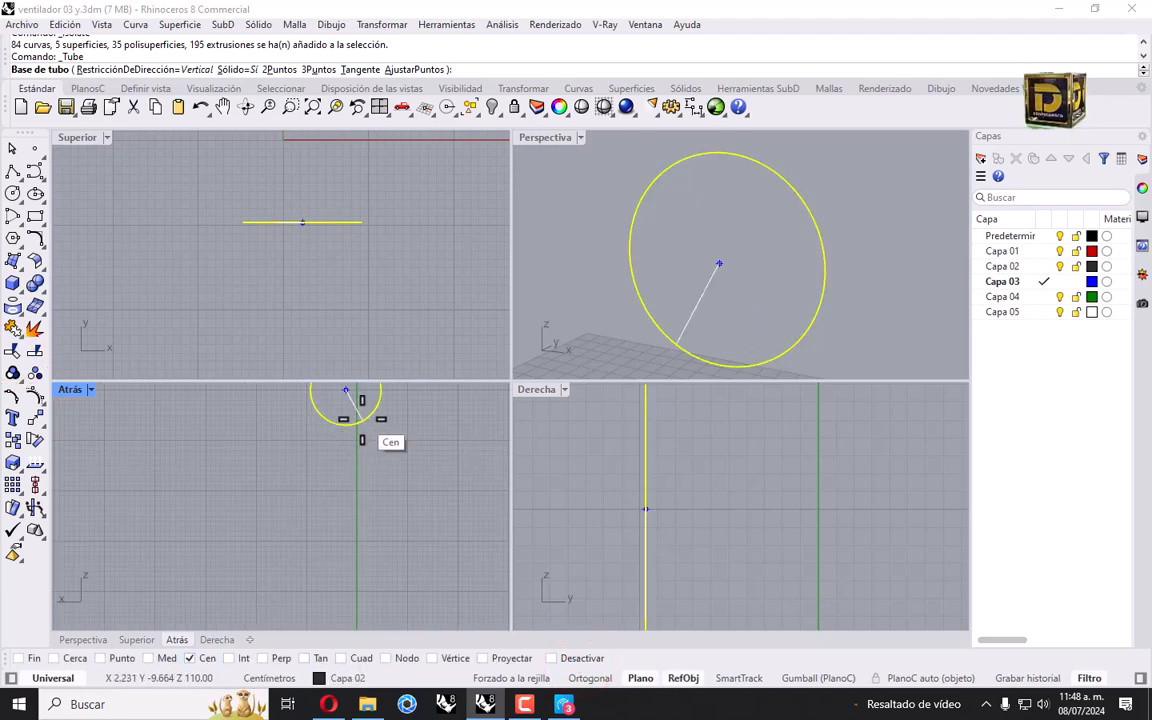
{"action": "left_click", "coordinate": [362, 420]}
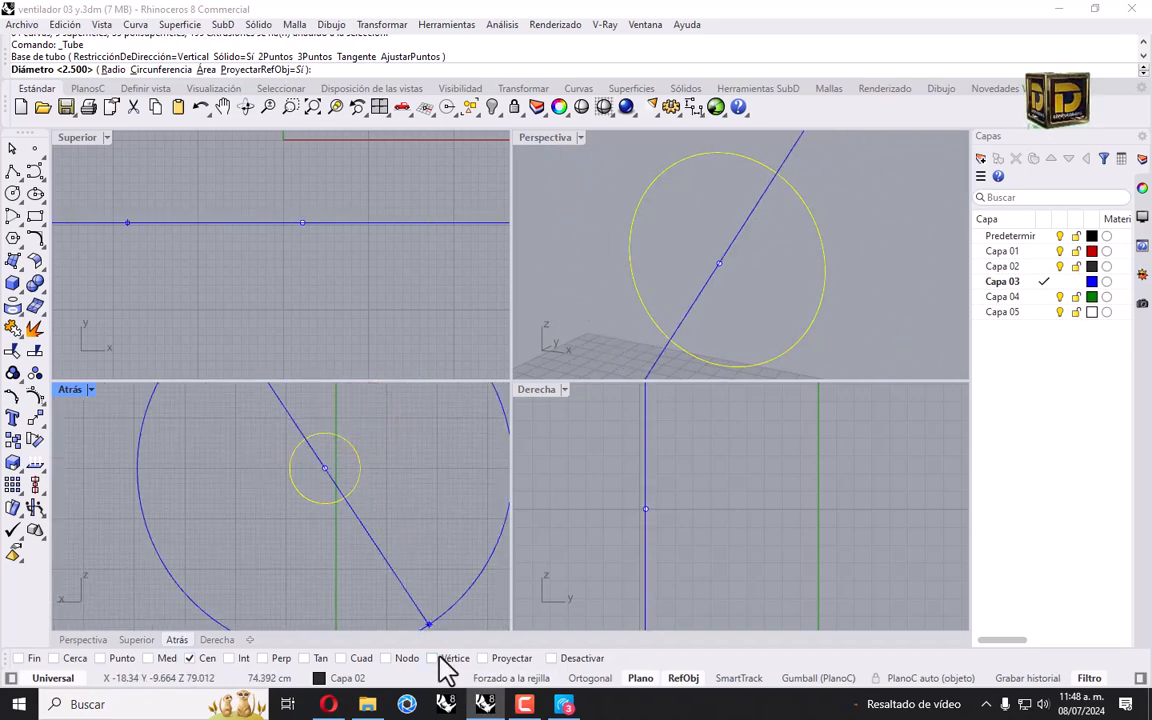
{"action": "left_click", "coordinate": [353, 659]}
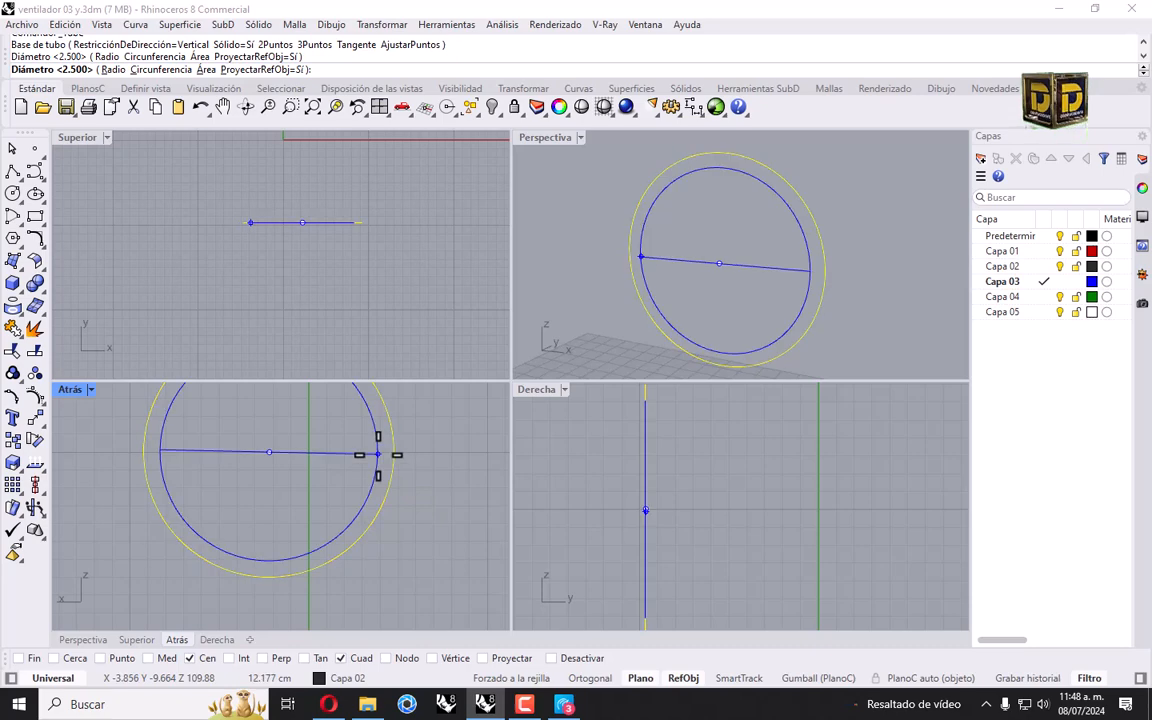
{"action": "left_click", "coordinate": [378, 456]}
{"action": "left_click", "coordinate": [377, 456]}
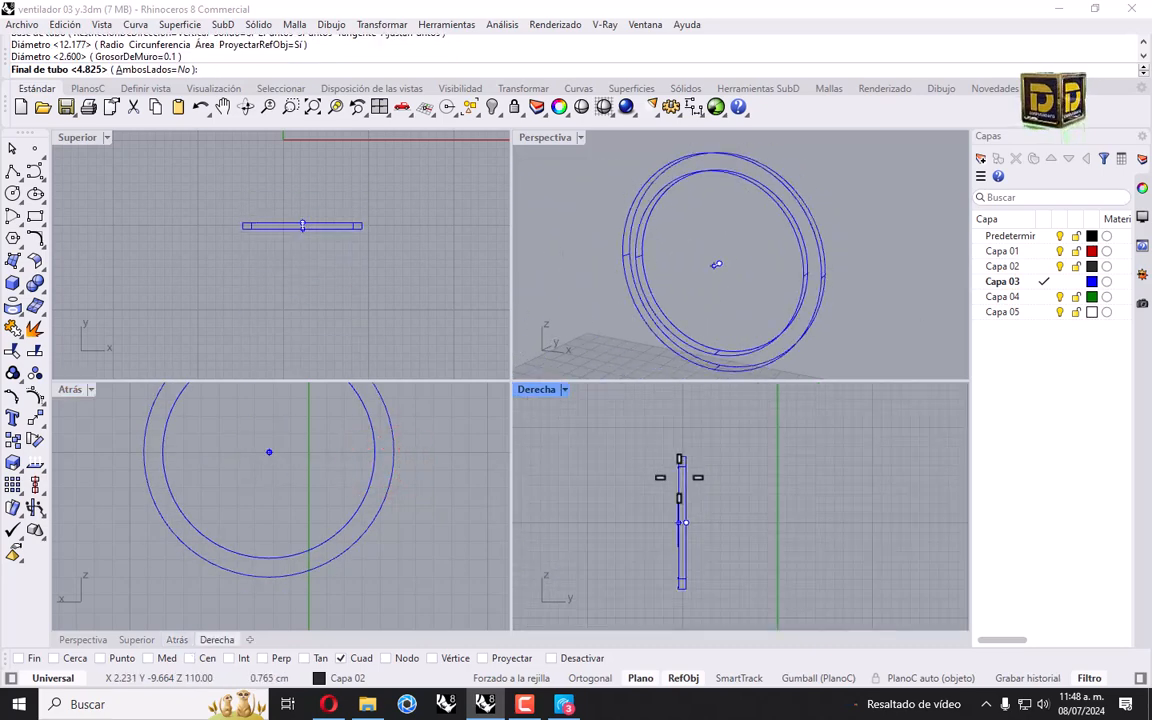
{"action": "type", "text": "3"}
{"action": "key", "text": "Return"}
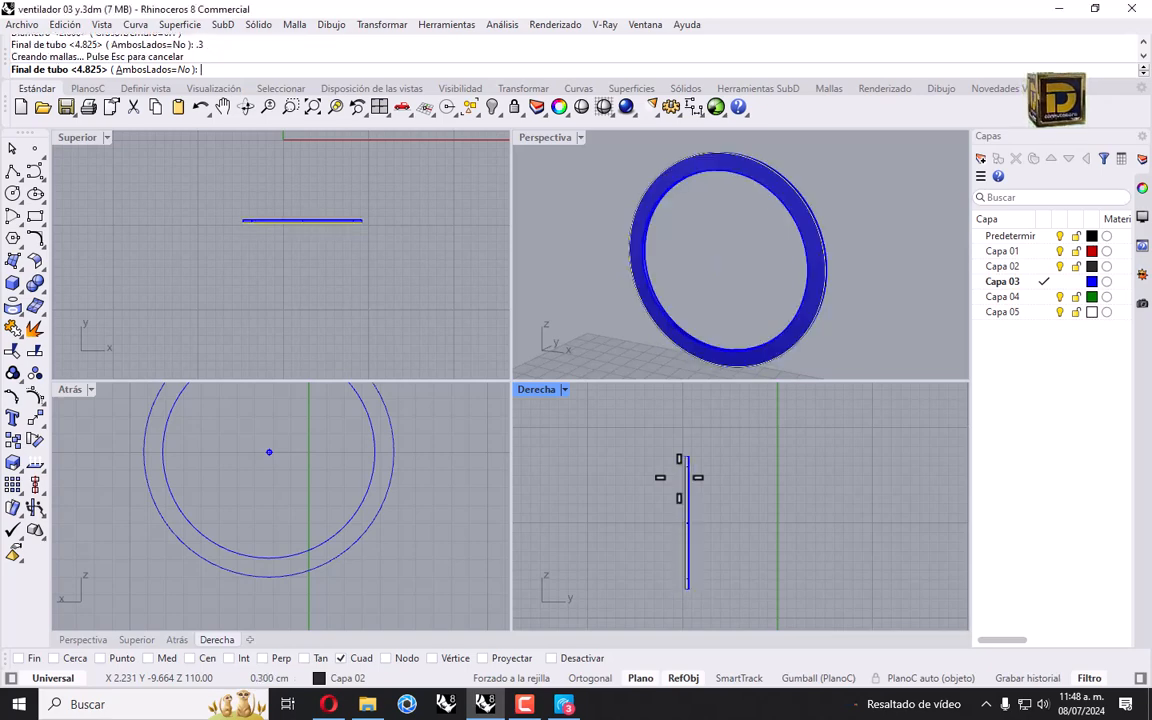
Step: Move the ring to layer Capa 05 and show all hidden parts of the fan again
{"action": "left_click", "coordinate": [674, 182]}
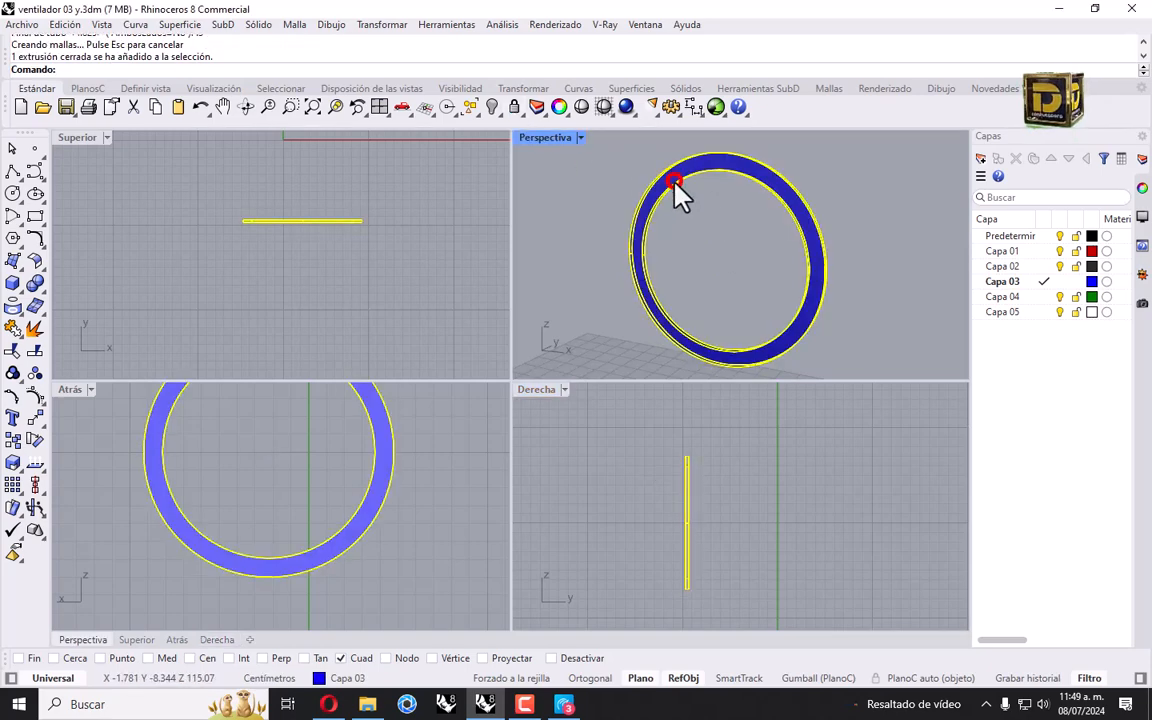
{"action": "right_click", "coordinate": [1020, 312]}
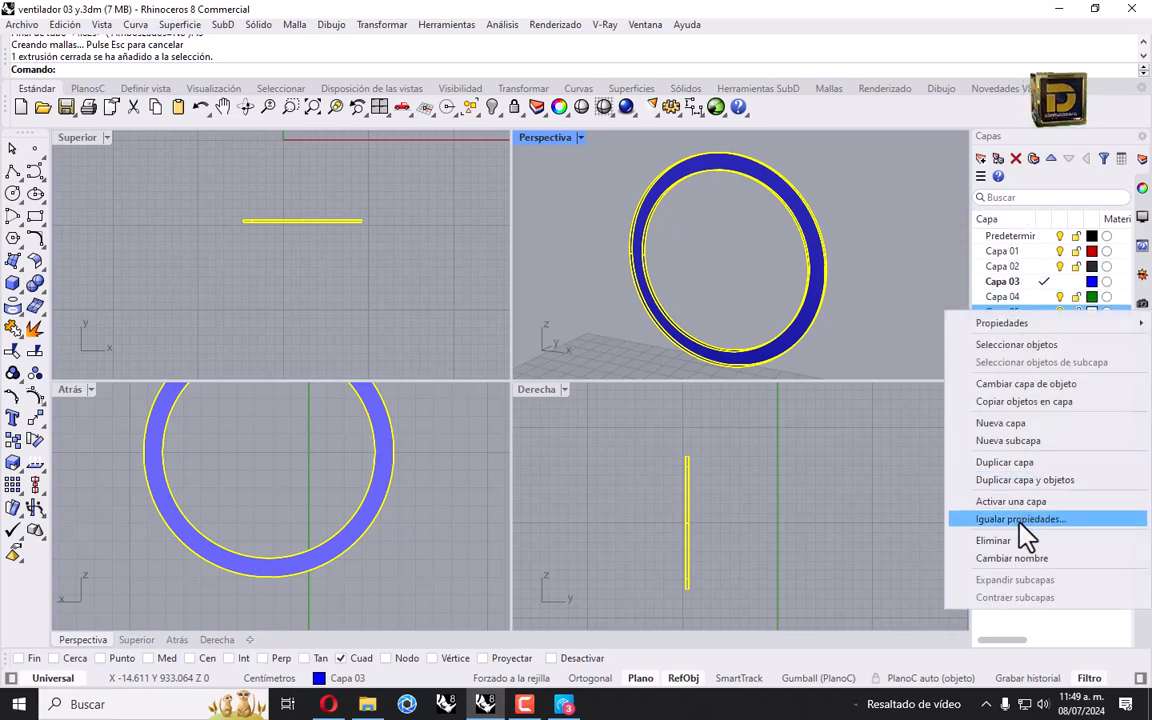
{"action": "left_click", "coordinate": [1023, 385]}
{"action": "left_click", "coordinate": [907, 276]}
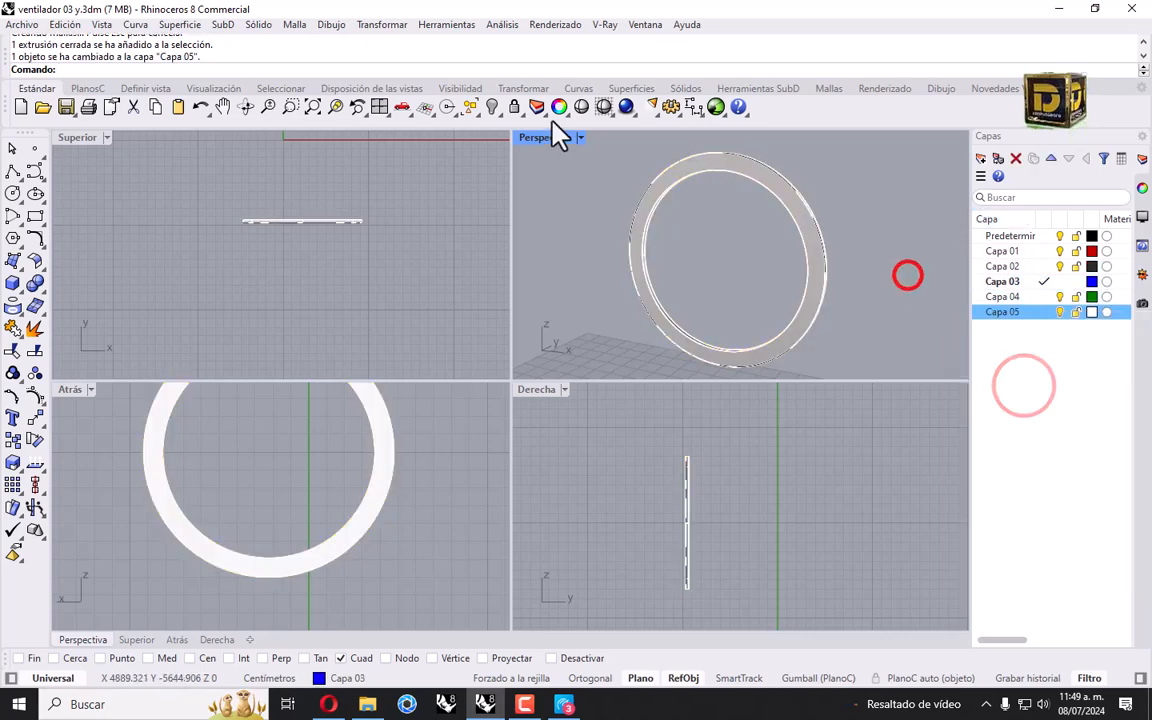
{"action": "right_click", "coordinate": [491, 107]}
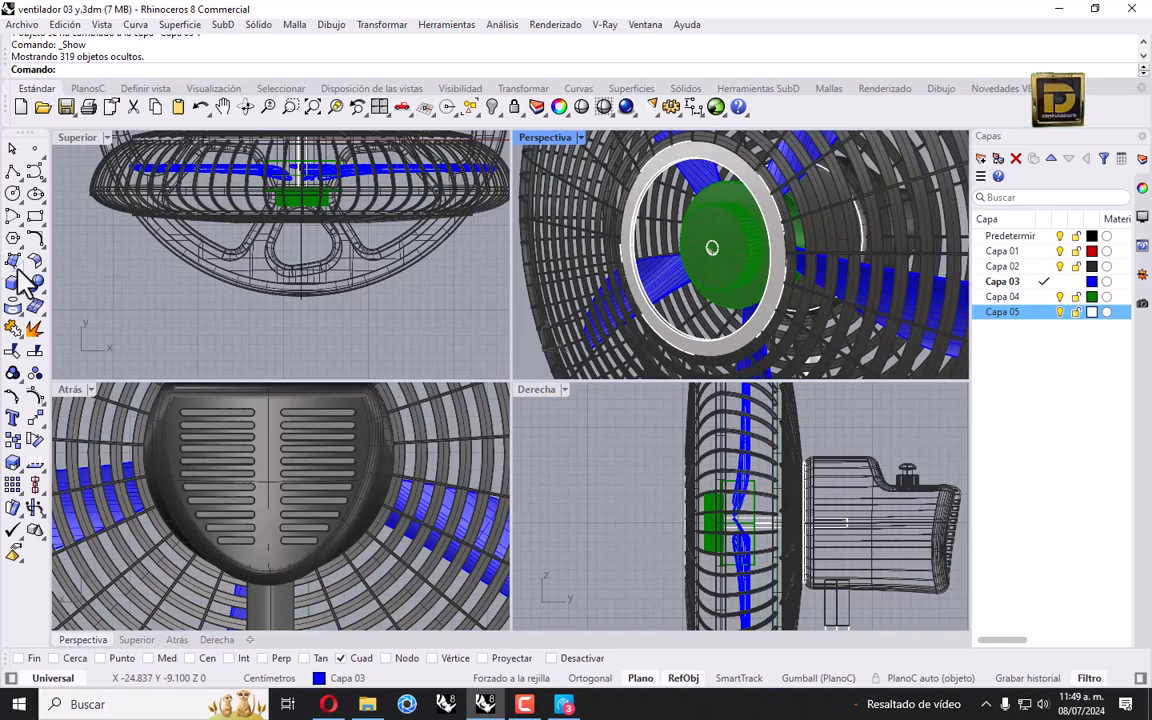
Step: Fill the ring's inner opening with a planar surface built from its inner circular edge
{"action": "left_click", "coordinate": [22, 268]}
{"action": "left_click", "coordinate": [20, 258]}
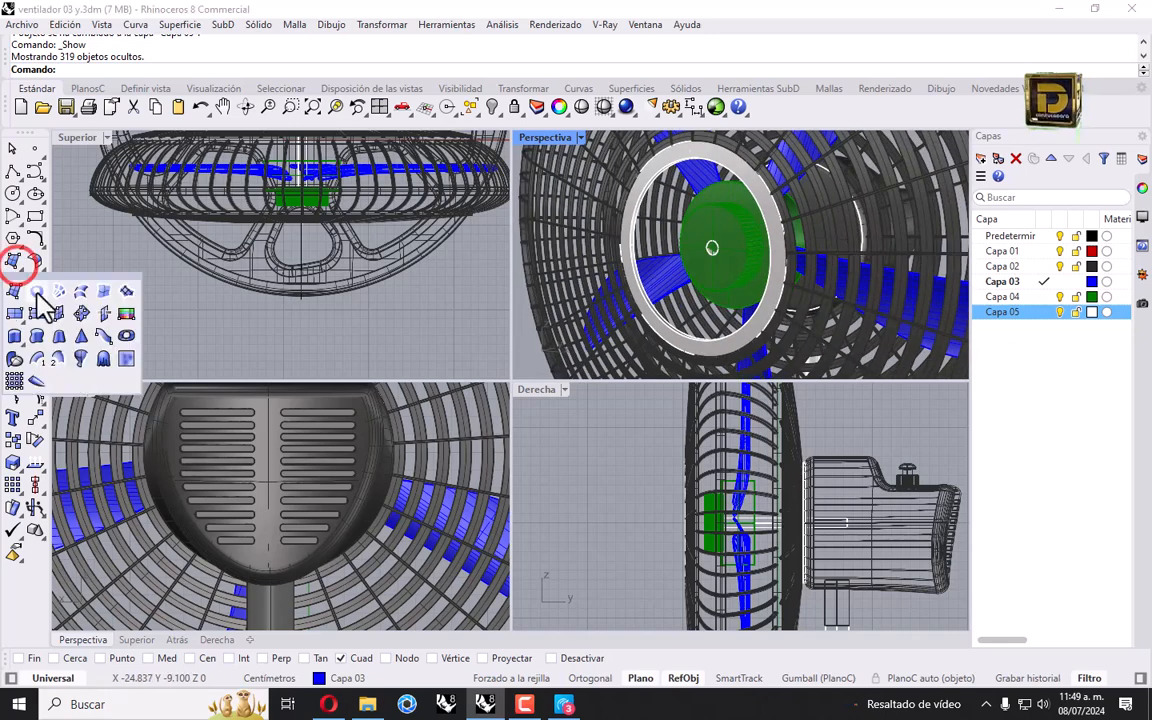
{"action": "left_click", "coordinate": [632, 219]}
{"action": "key", "text": "Return"}
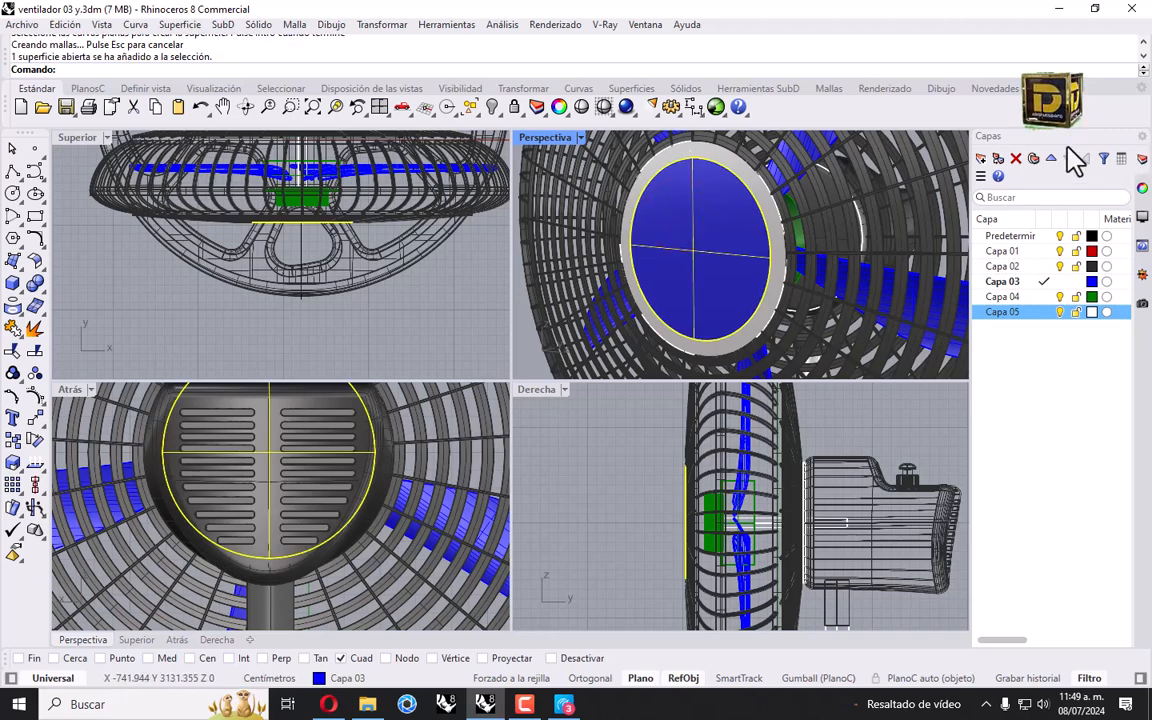
Step: Assign the ring's central disc to layer Predeterminada, change it to layer Capa 02, and clear the selection
{"action": "right_click", "coordinate": [1030, 236]}
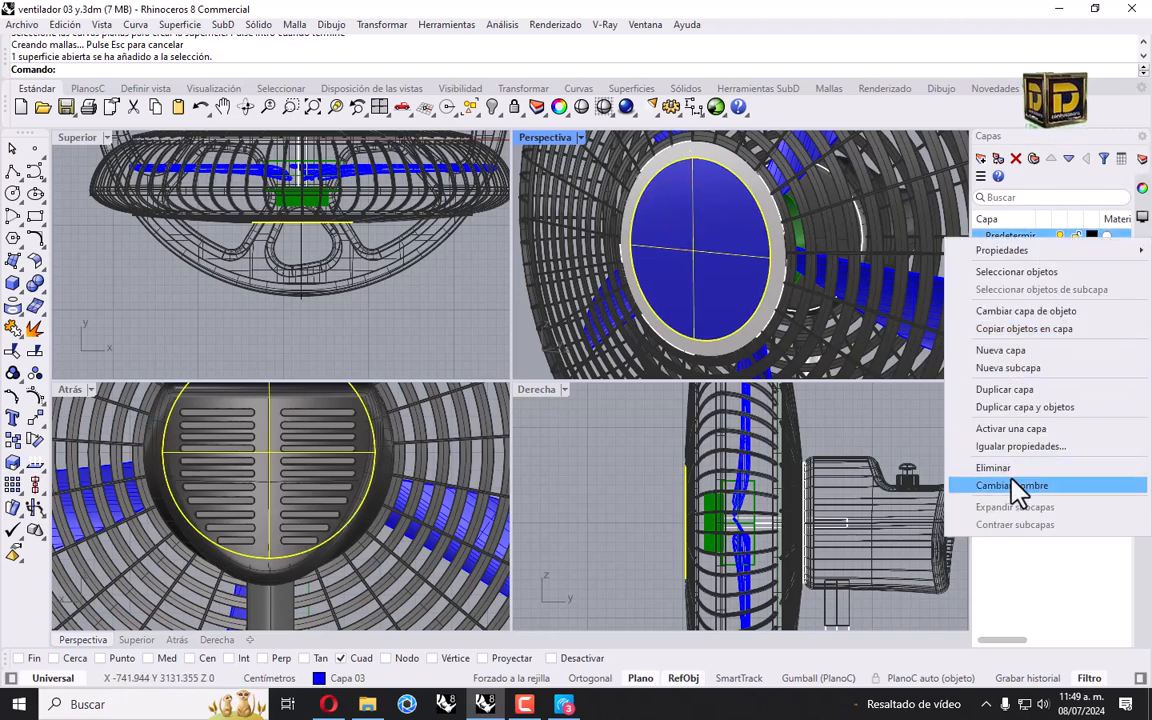
{"action": "left_click", "coordinate": [1026, 311]}
{"action": "scroll", "coordinate": [700, 232], "scroll_direction": "down", "scroll_amount": 5}
{"action": "right_click_drag", "start_coordinate": [700, 232], "coordinate": [780, 248]}
{"action": "right_click", "coordinate": [1037, 268]}
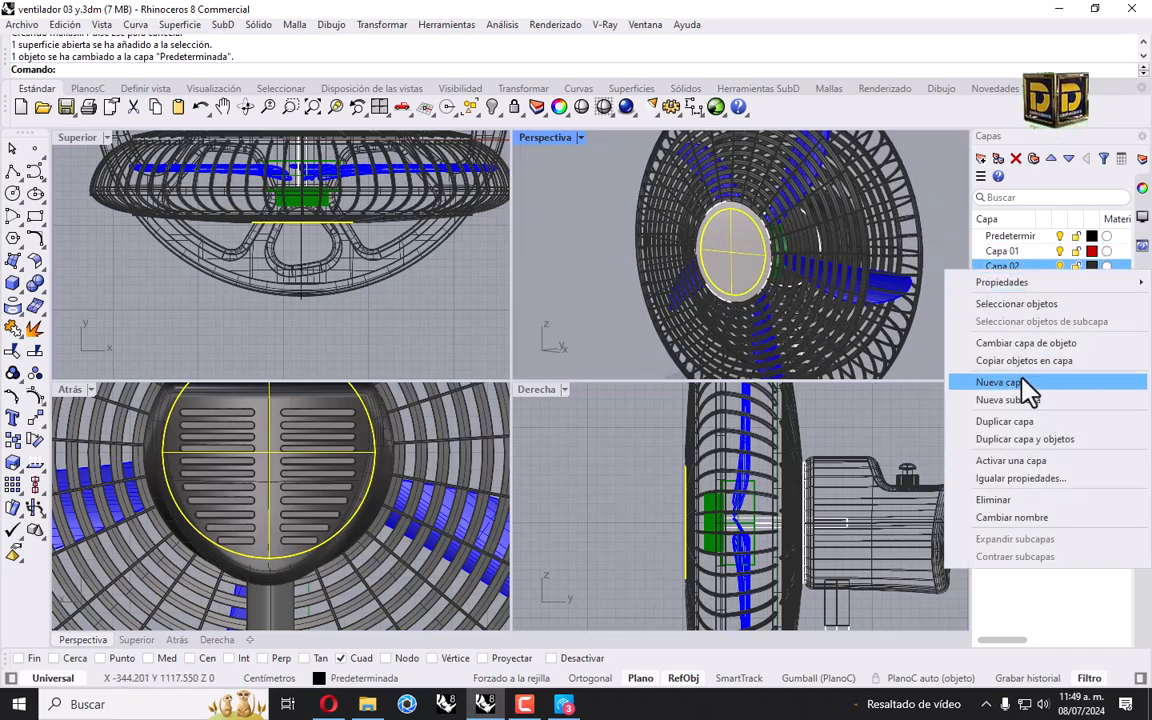
{"action": "left_click", "coordinate": [1022, 333]}
{"action": "left_click", "coordinate": [609, 239]}
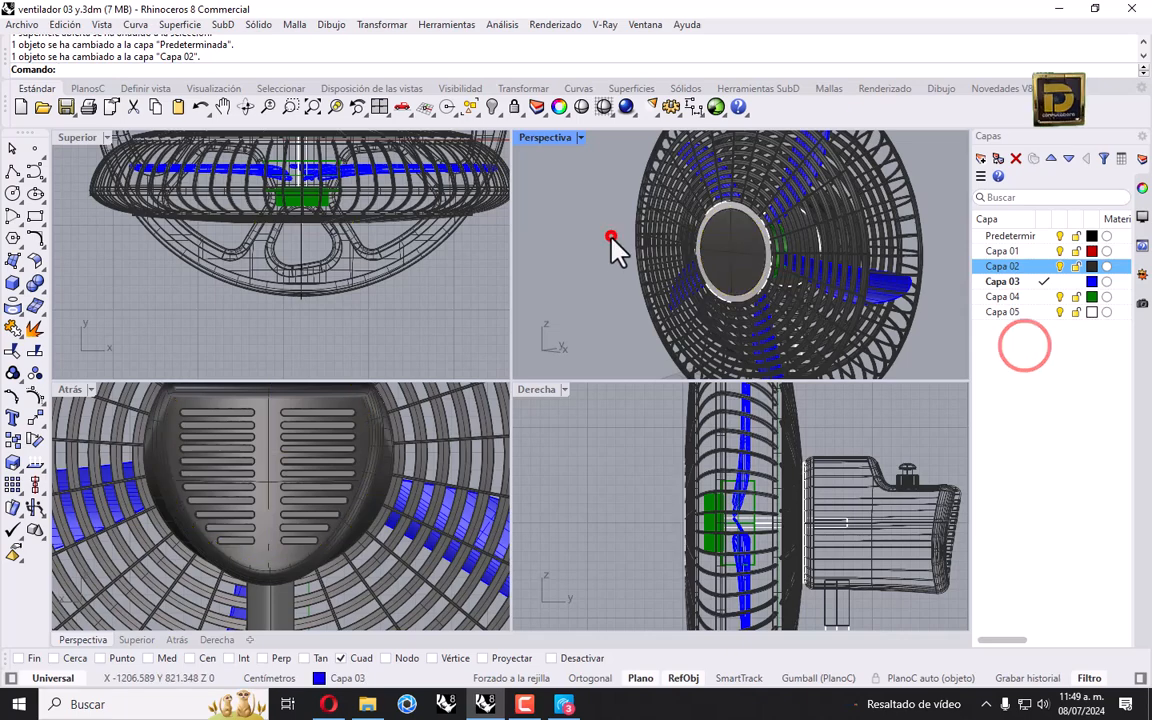
Step: Maximize the perspective view, zoom to the model's extents and inspect the whole fan
{"action": "scroll", "coordinate": [658, 226], "scroll_direction": "down", "scroll_amount": 5}
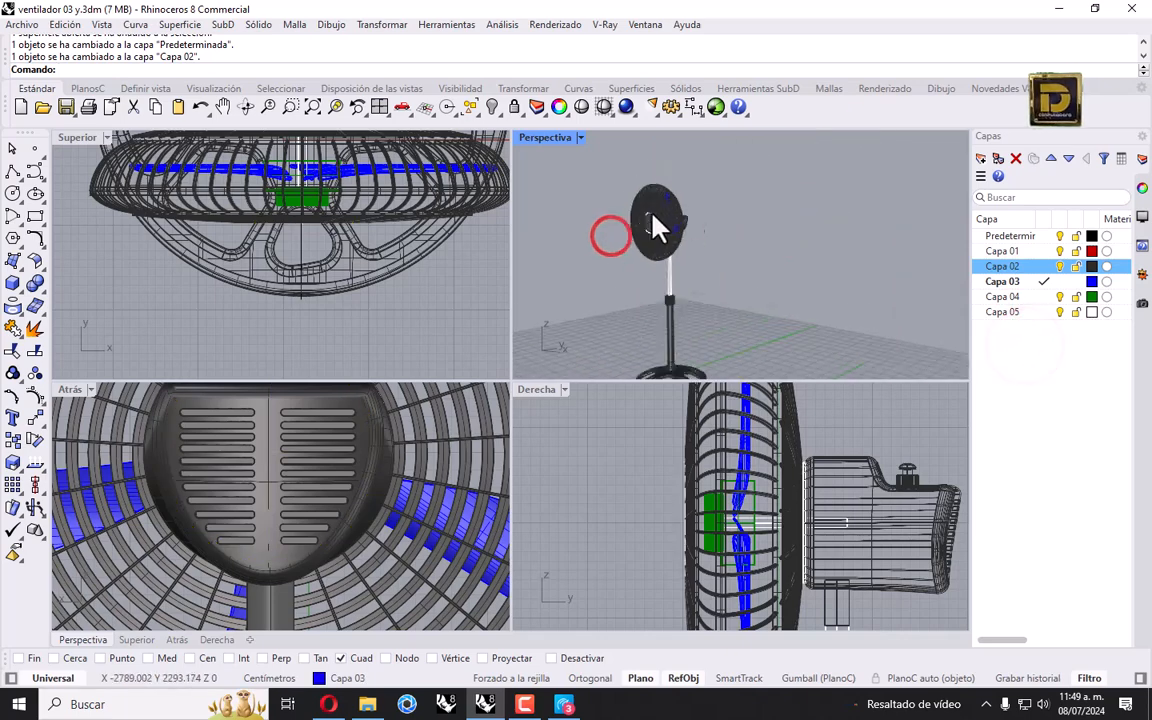
{"action": "double_click", "coordinate": [541, 138]}
{"action": "key", "text": "ctrl+alt+e"}
{"action": "right_click_drag", "start_coordinate": [442, 221], "coordinate": [532, 248]}
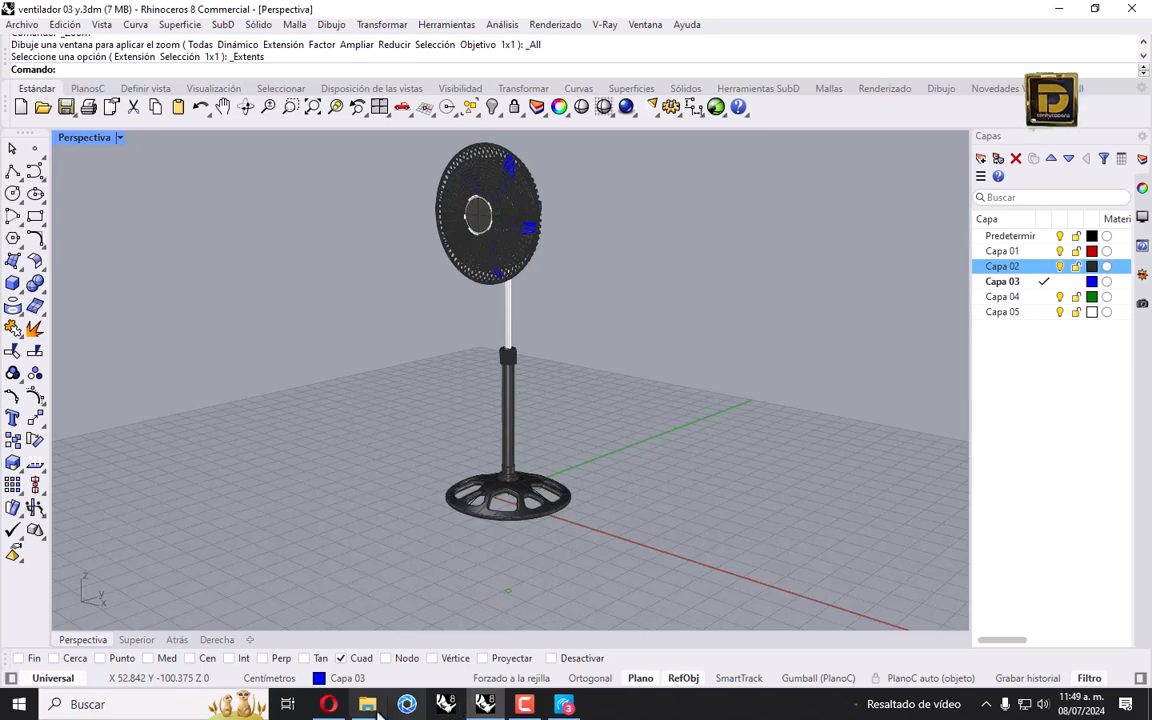
Step: Switch to the reference model ventilador 03.3dm in another Rhinoceros window and view its whole fan with the power cable
{"action": "mouse_move", "coordinate": [369, 704]}
{"action": "left_click", "coordinate": [455, 622]}
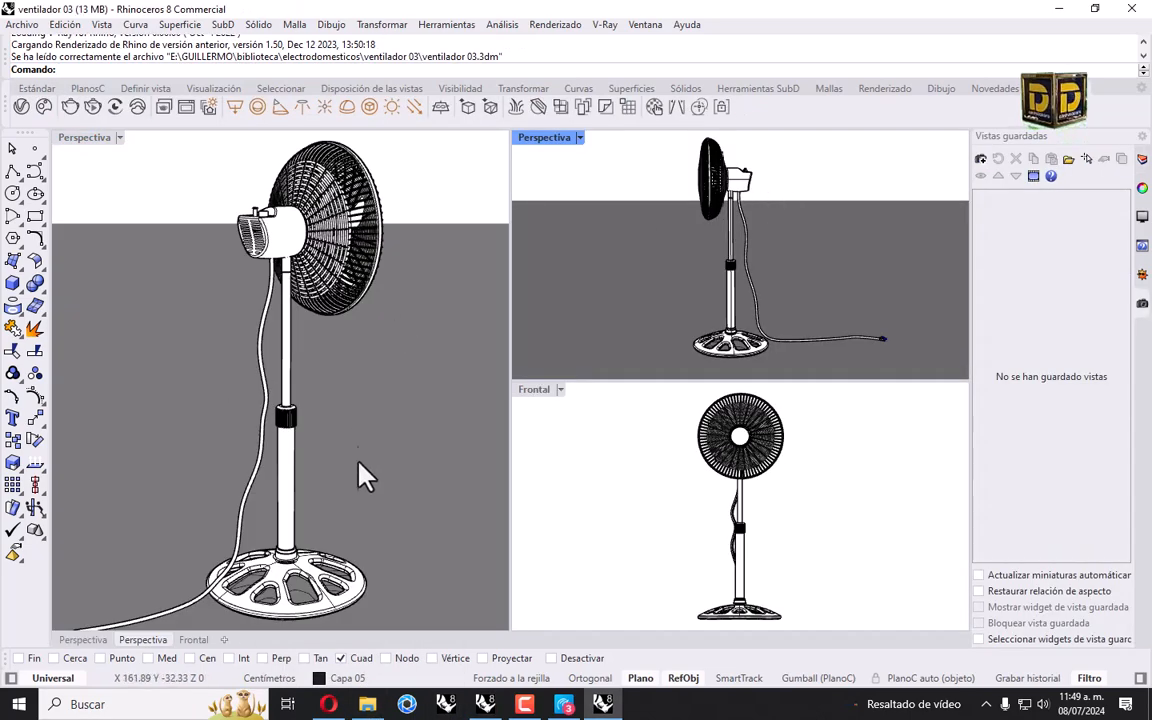
{"action": "left_click", "coordinate": [379, 328]}
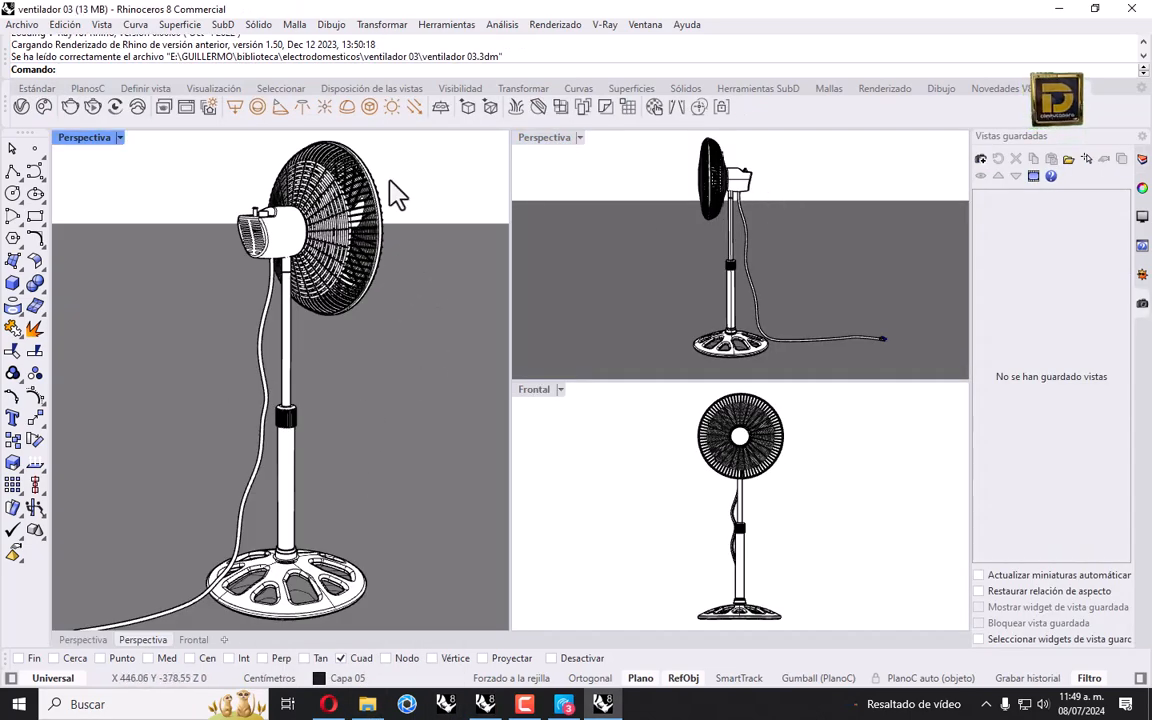
{"action": "scroll", "coordinate": [390, 170], "scroll_direction": "down", "scroll_amount": 4}
{"action": "right_click_drag", "start_coordinate": [390, 170], "coordinate": [425, 222]}
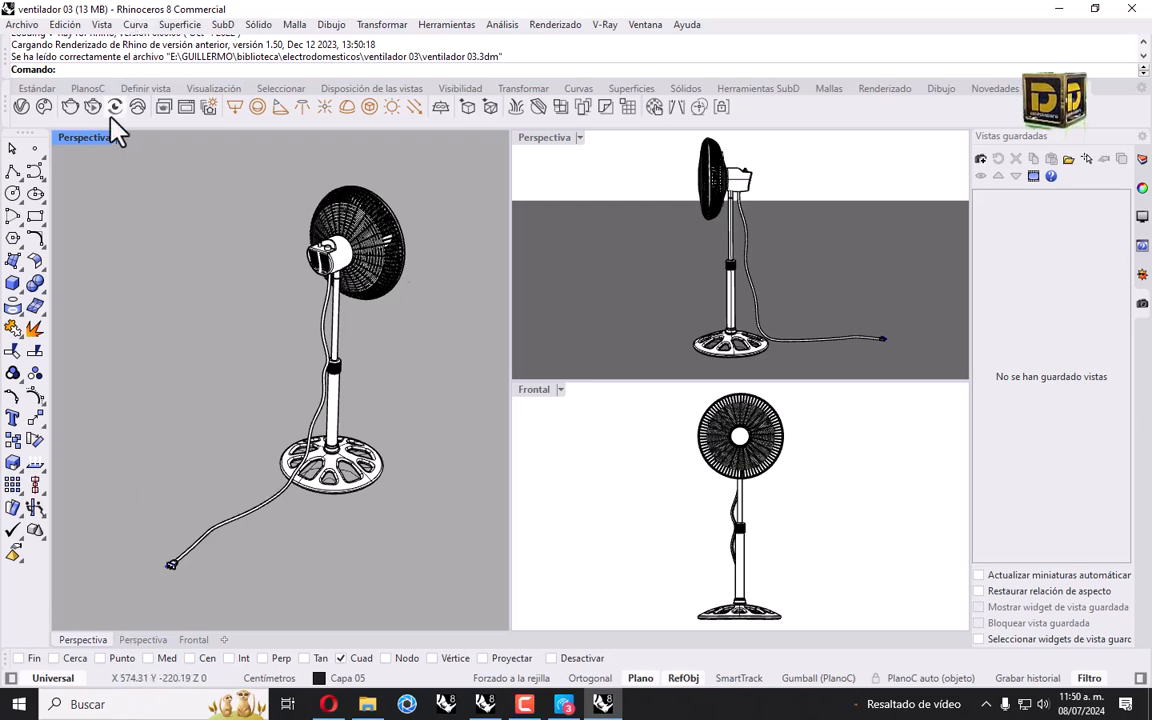
Step: Restore the standard four-viewport layout in the reference file with all views zoomed to the model's extents
{"action": "left_click", "coordinate": [42, 90]}
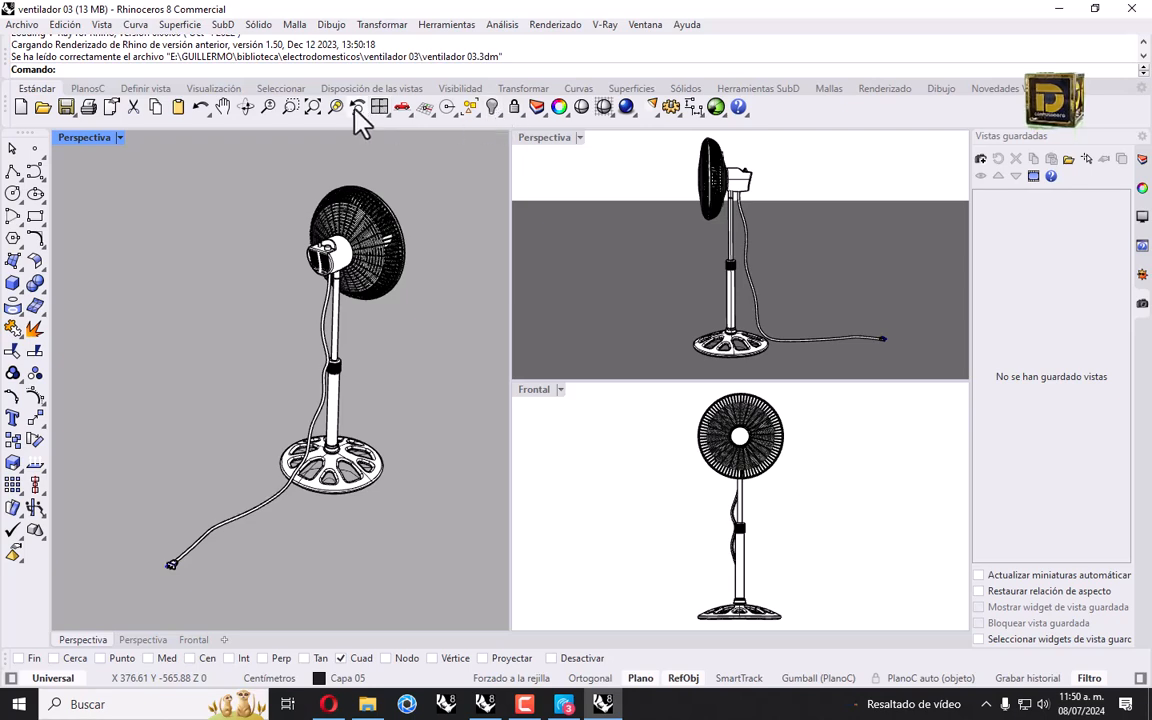
{"action": "right_click", "coordinate": [315, 108]}
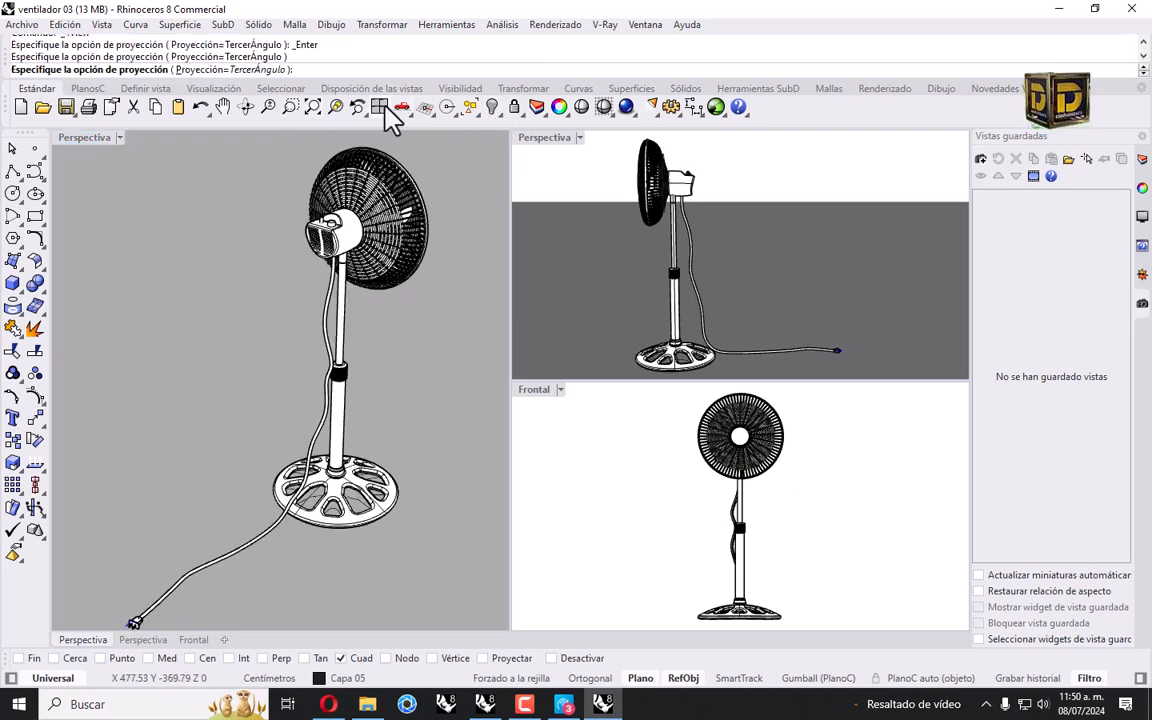
{"action": "left_click", "coordinate": [382, 106]}
Step: Select the whole power plug at the cable's end in the reference model and copy it to the clipboard
{"action": "scroll", "coordinate": [283, 193], "scroll_direction": "up", "scroll_amount": 10}
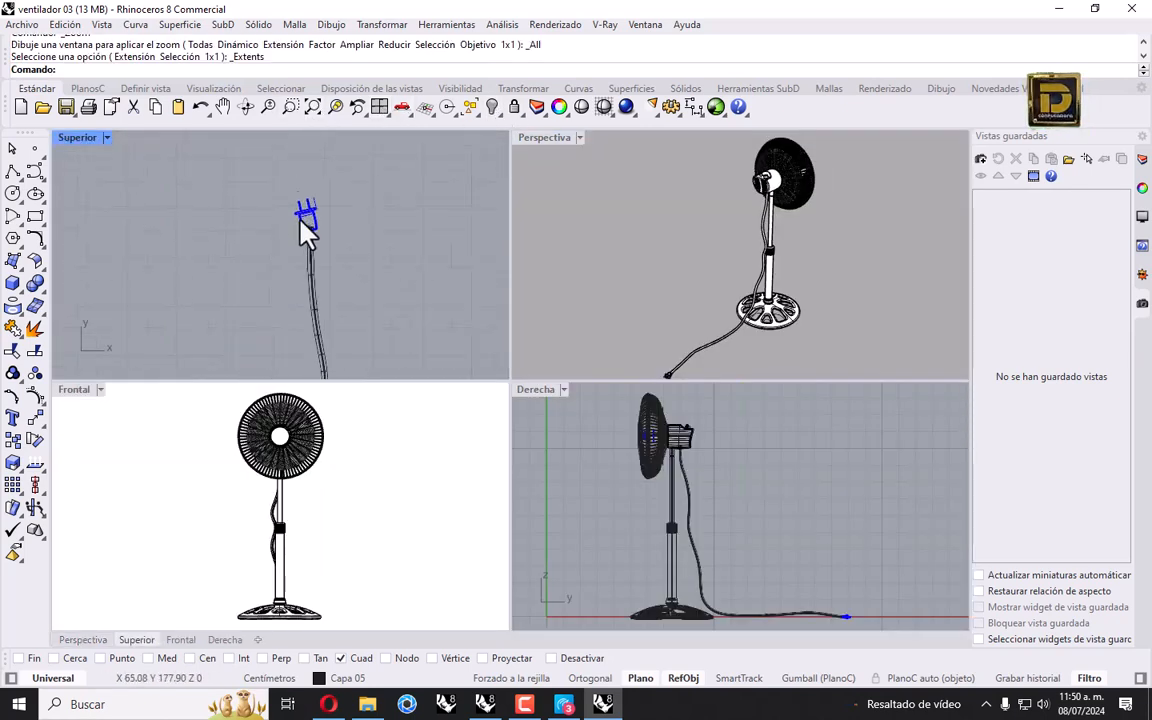
{"action": "right_click_drag", "start_coordinate": [356, 288], "coordinate": [343, 224]}
{"action": "left_click_drag", "start_coordinate": [234, 143], "coordinate": [425, 357]}
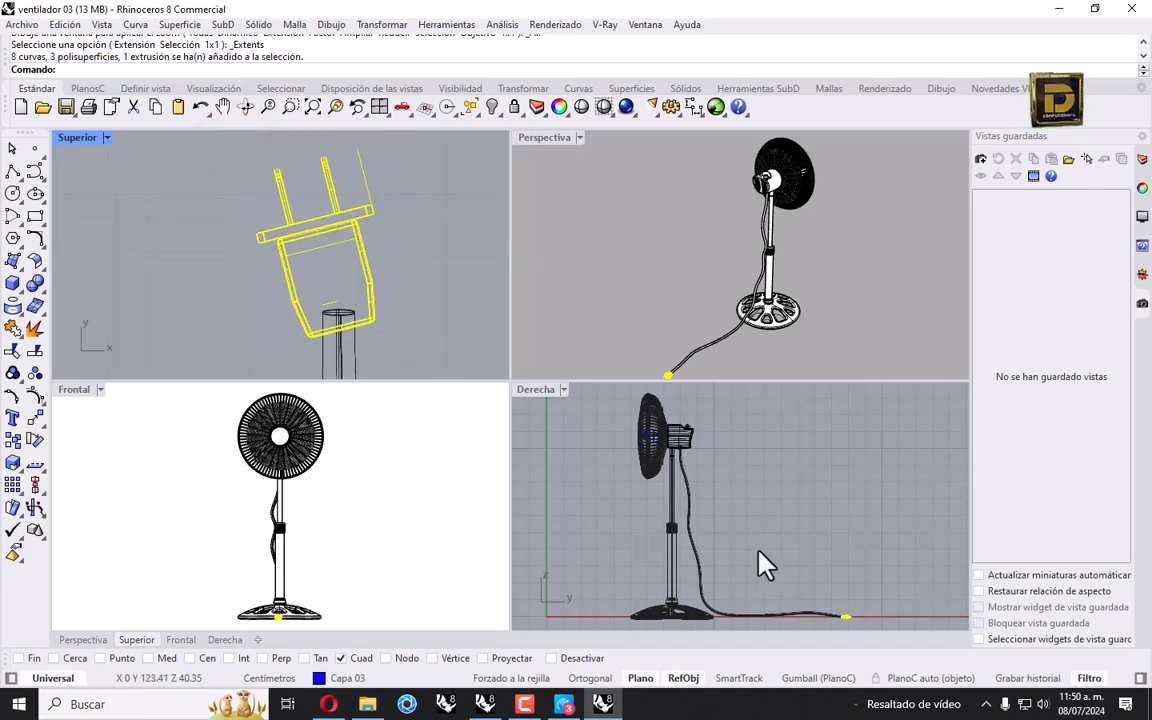
{"action": "scroll", "coordinate": [765, 545], "scroll_direction": "up", "scroll_amount": 10}
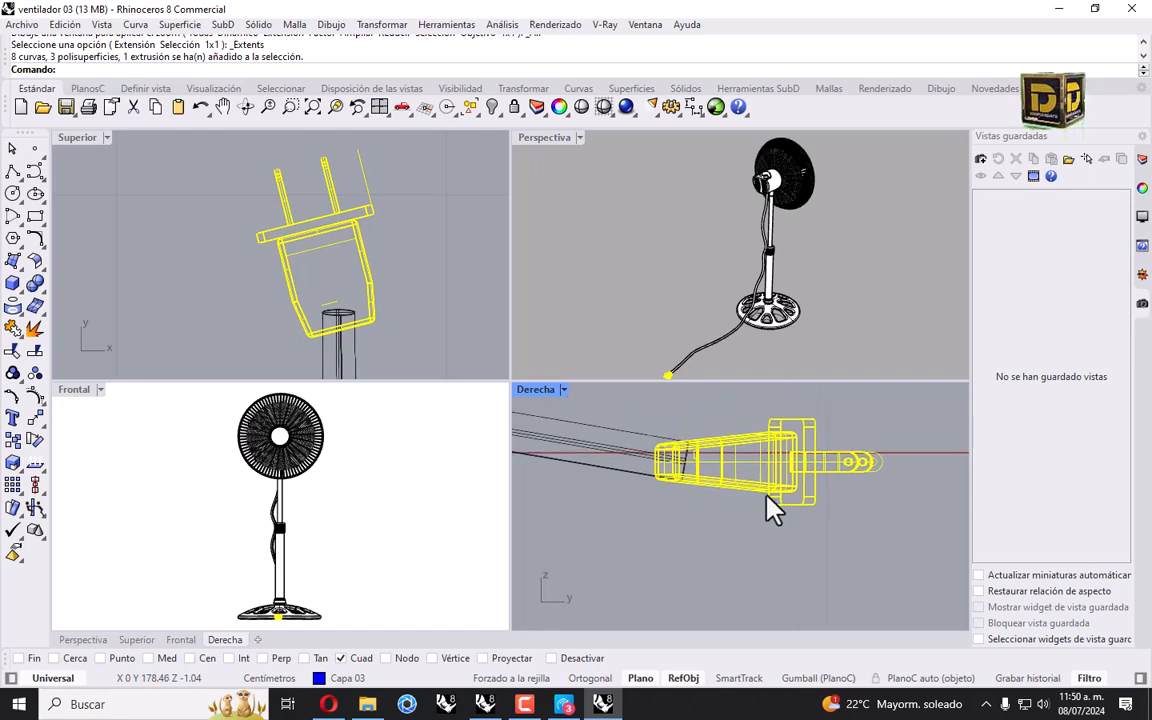
{"action": "key", "text": "ctrl+c"}
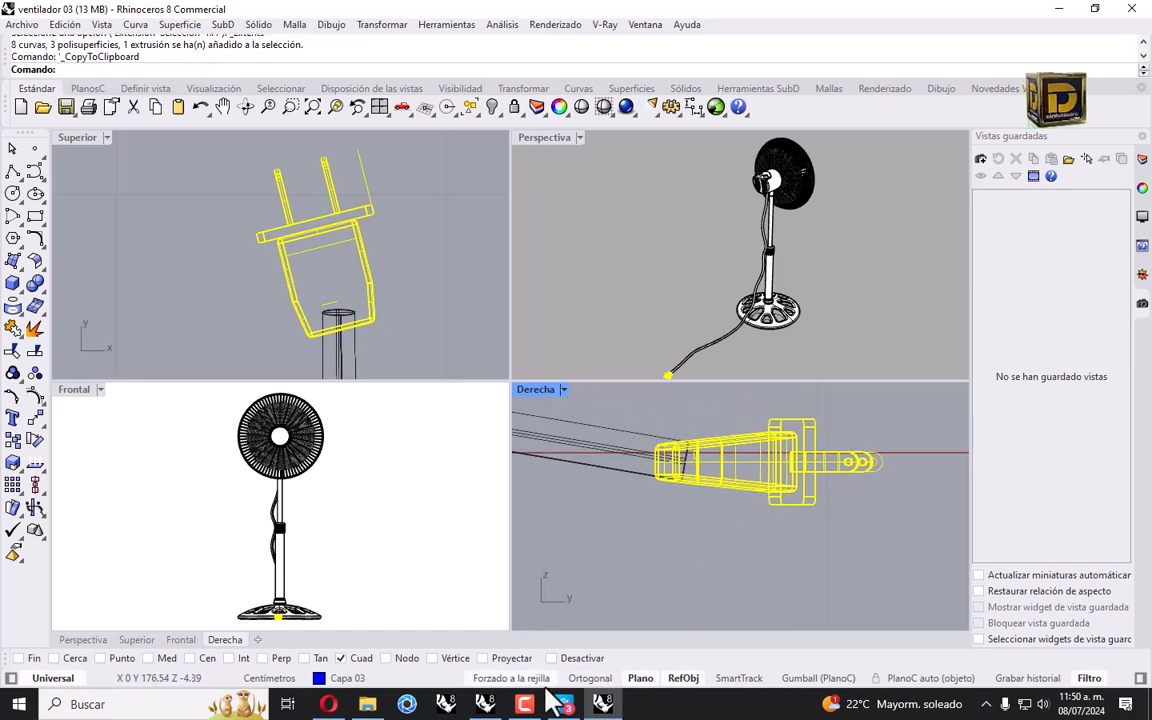
Step: Switch to the ventilador 03 y.3dm window, restore its four-viewport layout and paste the copied plug
{"action": "left_click", "coordinate": [487, 704]}
{"action": "double_click", "coordinate": [97, 137]}
{"action": "scroll", "coordinate": [260, 202], "scroll_direction": "down", "scroll_amount": 6}
{"action": "right_click_drag", "start_coordinate": [354, 222], "coordinate": [312, 245]}
{"action": "key", "text": "ctrl+v"}
{"action": "scroll", "coordinate": [357, 246], "scroll_direction": "down", "scroll_amount": 20}
Step: Move the pasted plug close behind the fan's base at floor level, and clear the selection
{"action": "scroll", "coordinate": [357, 200], "scroll_direction": "up", "scroll_amount": 8}
{"action": "left_click_drag", "start_coordinate": [364, 207], "coordinate": [336, 263]}
{"action": "scroll", "coordinate": [851, 580], "scroll_direction": "up", "scroll_amount": 2}
{"action": "left_click_drag", "start_coordinate": [844, 561], "coordinate": [821, 565]}
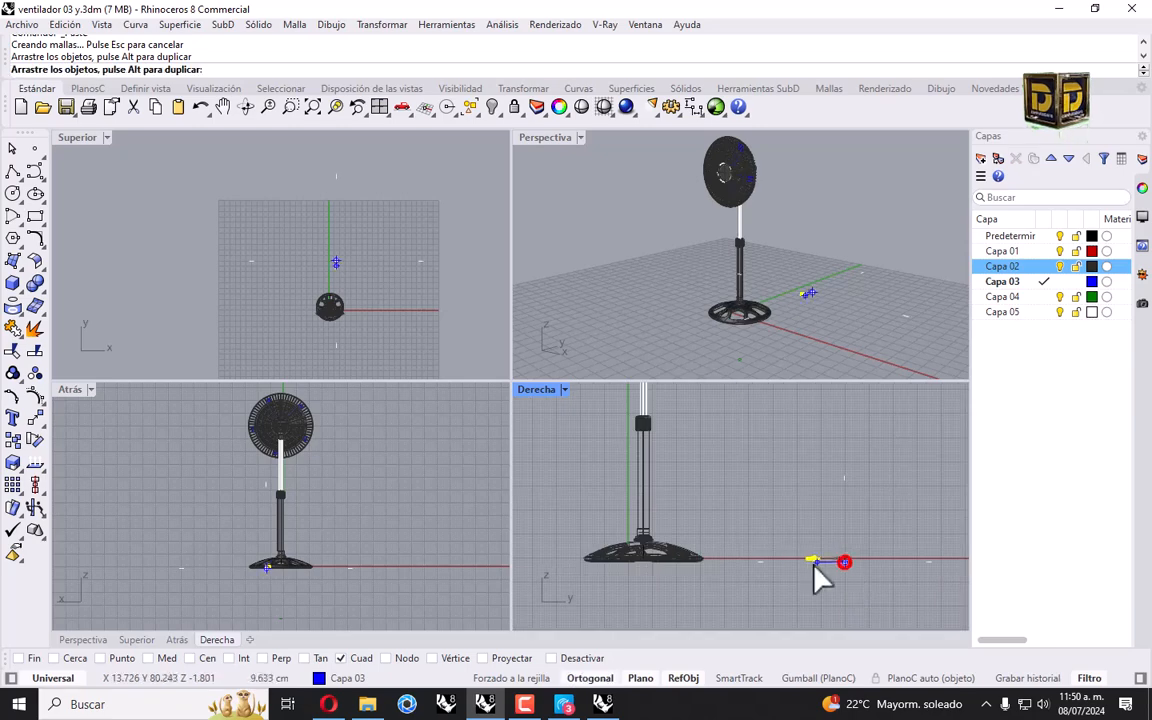
{"action": "left_click_drag", "start_coordinate": [748, 564], "coordinate": [746, 564], "text": "shift"}
{"action": "right_click_drag", "start_coordinate": [777, 509], "coordinate": [779, 560]}
{"action": "left_click", "coordinate": [172, 252]}
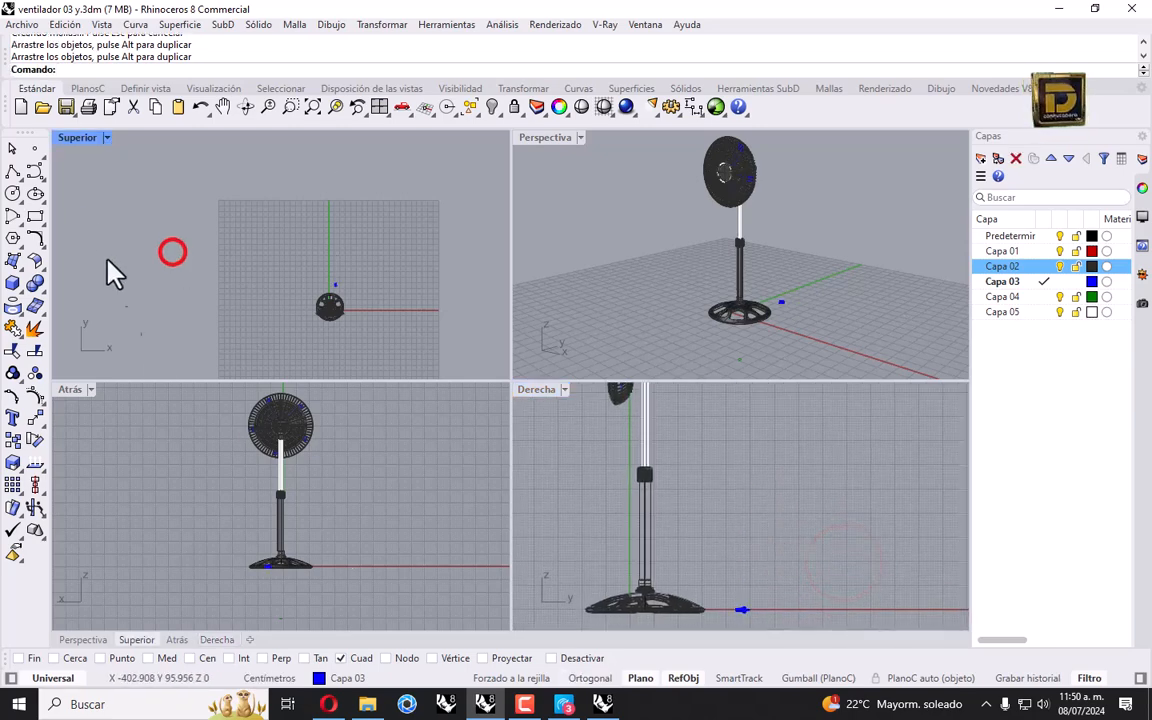
Step: Start a degree 3 control-point curve inside the motor housing and run it wavily down behind the pole in the right view
{"action": "left_click", "coordinate": [35, 175]}
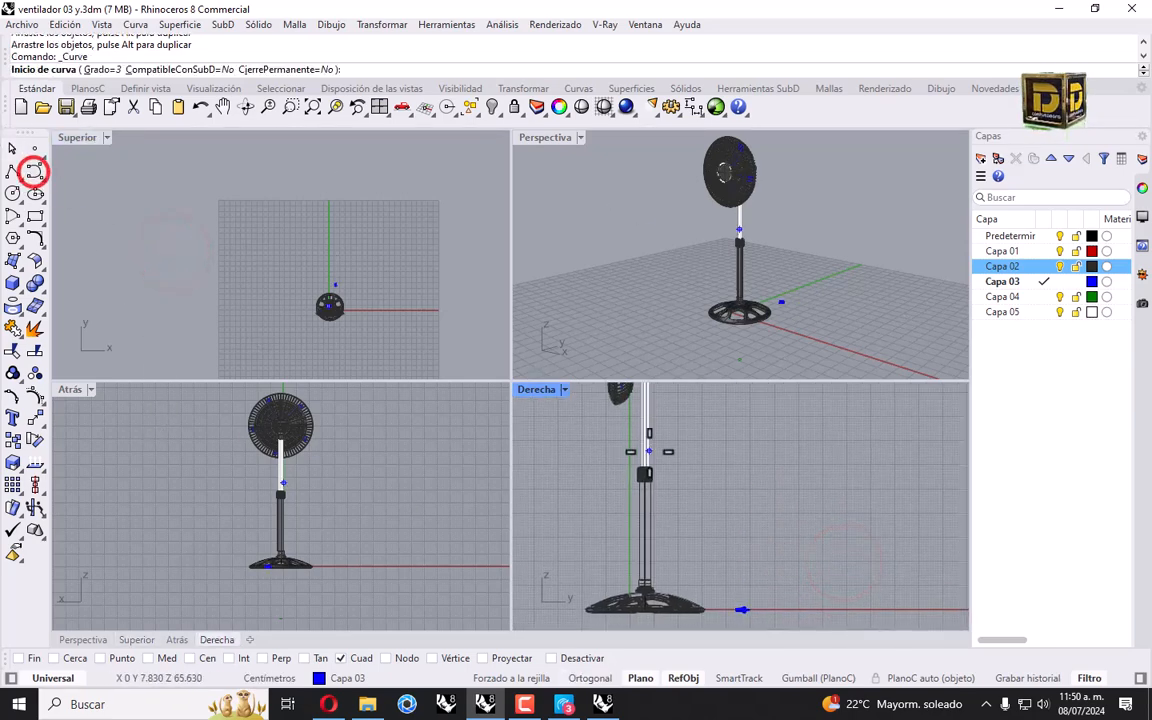
{"action": "scroll", "coordinate": [668, 500], "scroll_direction": "down", "scroll_amount": 6}
{"action": "scroll", "coordinate": [667, 462], "scroll_direction": "up", "scroll_amount": 8}
{"action": "right_click_drag", "start_coordinate": [601, 422], "coordinate": [671, 443]}
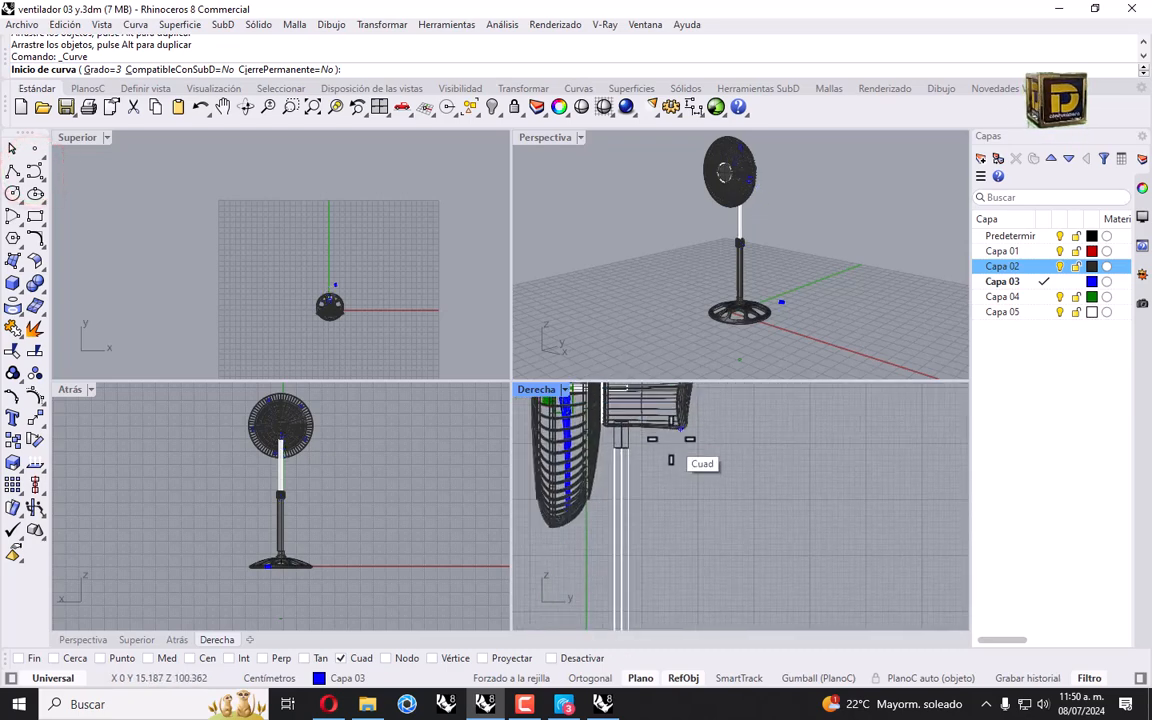
{"action": "left_click", "coordinate": [651, 414]}
{"action": "left_click", "coordinate": [645, 457]}
{"action": "left_click", "coordinate": [695, 511]}
{"action": "right_click_drag", "start_coordinate": [702, 570], "coordinate": [671, 439]}
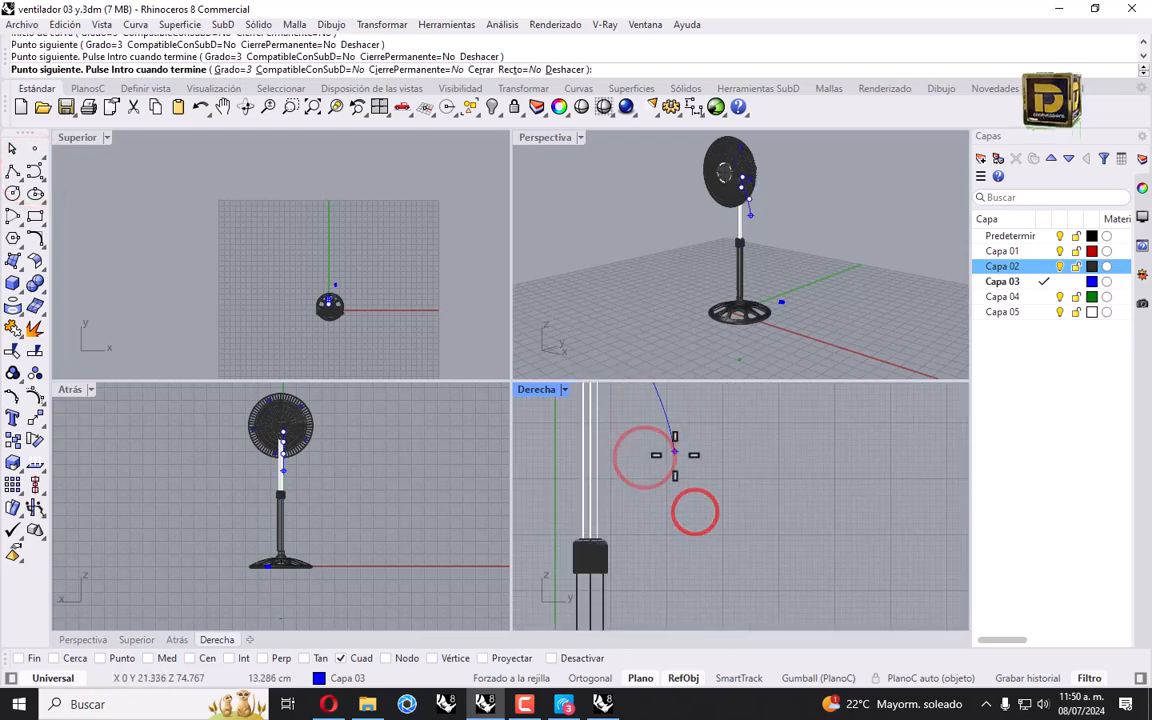
{"action": "left_click", "coordinate": [674, 457]}
{"action": "left_click", "coordinate": [646, 513]}
{"action": "right_click_drag", "start_coordinate": [648, 584], "coordinate": [646, 457]}
{"action": "left_click", "coordinate": [645, 471]}
{"action": "left_click", "coordinate": [667, 522]}
Step: Continue the cable curve down past the base, level it along the floor and end it inside the plug
{"action": "right_click_drag", "start_coordinate": [656, 574], "coordinate": [626, 457]}
{"action": "left_click", "coordinate": [625, 461]}
{"action": "left_click", "coordinate": [637, 517]}
{"action": "left_click", "coordinate": [673, 581]}
{"action": "right_click_drag", "start_coordinate": [706, 601], "coordinate": [679, 483]}
{"action": "left_click", "coordinate": [693, 504]}
{"action": "scroll", "coordinate": [739, 508], "scroll_direction": "up", "scroll_amount": 8}
{"action": "scroll", "coordinate": [740, 508], "scroll_direction": "up", "scroll_amount": 5}
{"action": "left_click", "coordinate": [740, 508]}
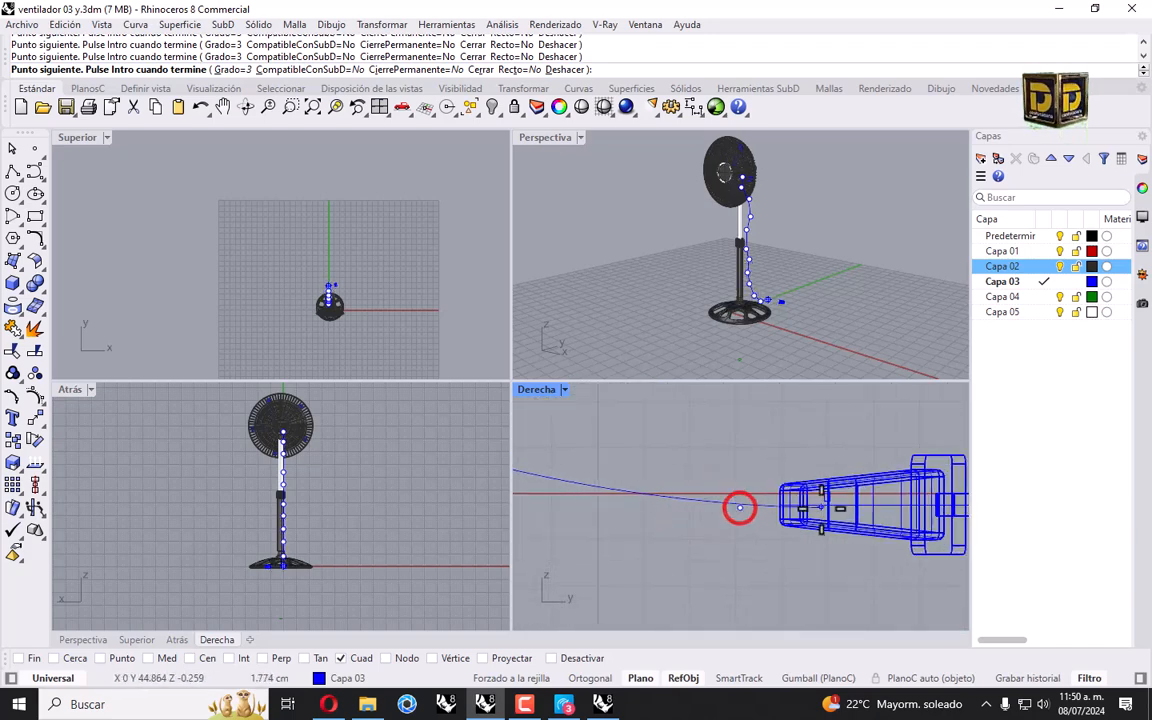
{"action": "right_click", "coordinate": [747, 512]}
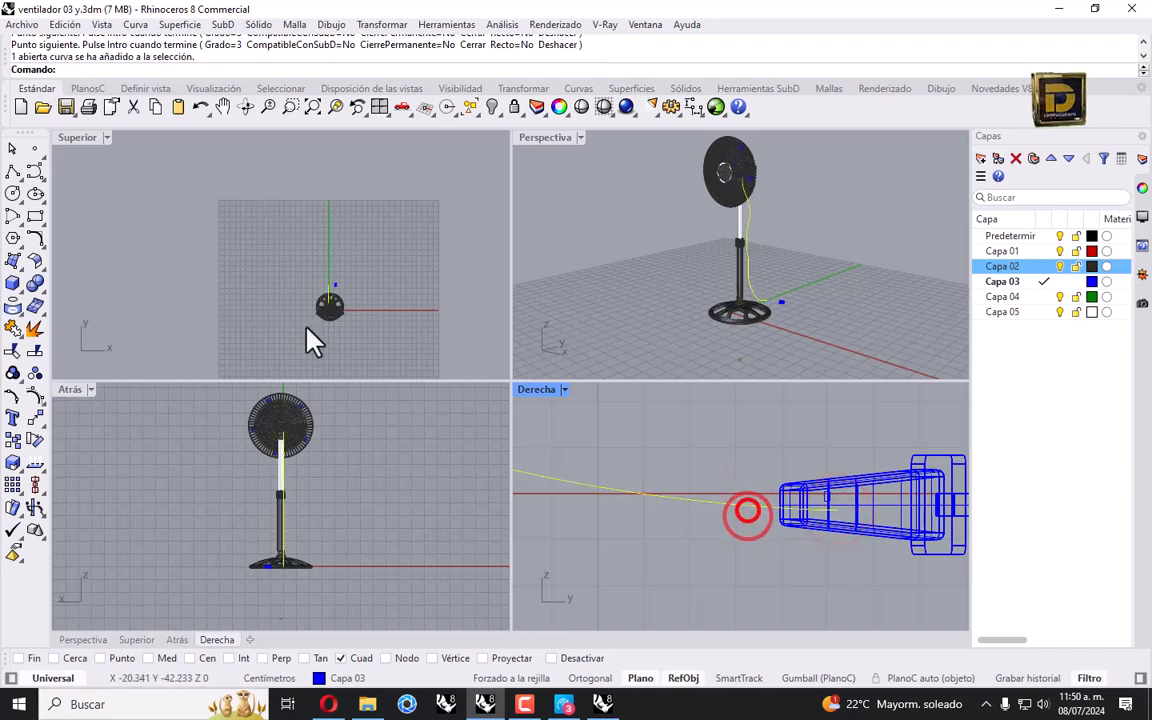
Step: Show the cable curve's control points and shift the two above and below the pole's collar sideways in the back view
{"action": "scroll", "coordinate": [370, 300], "scroll_direction": "up", "scroll_amount": 3}
{"action": "scroll", "coordinate": [254, 272], "scroll_direction": "up", "scroll_amount": 8}
{"action": "left_click_drag", "start_coordinate": [268, 239], "coordinate": [303, 289]}
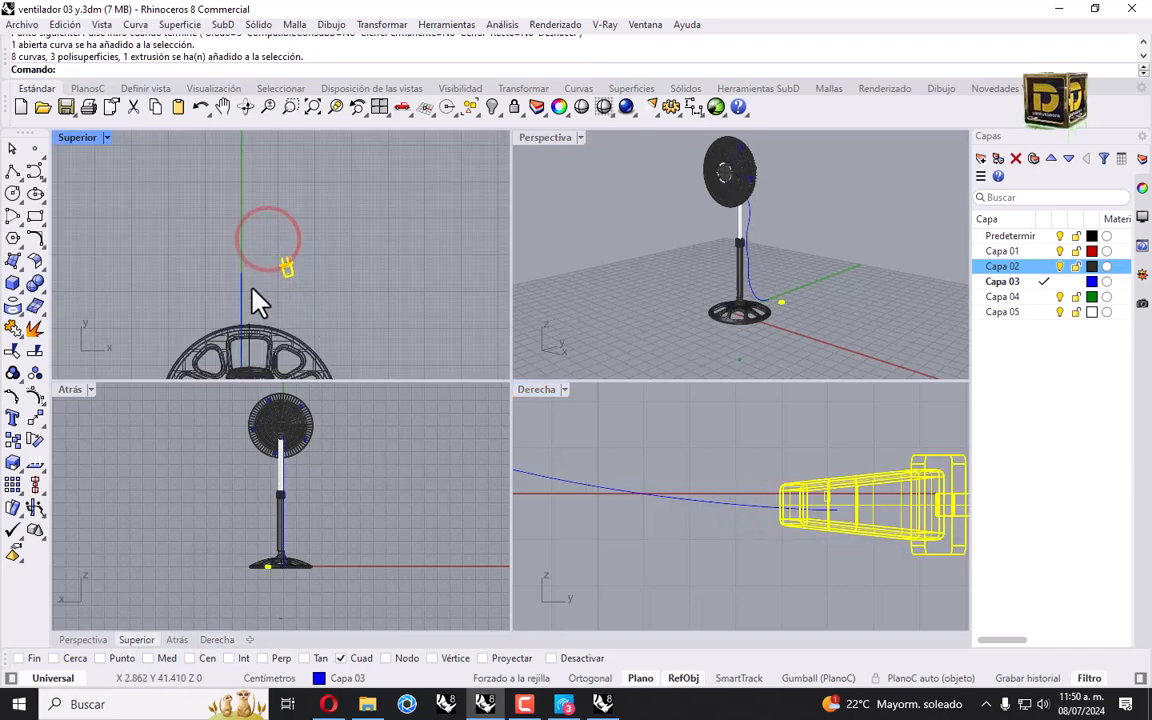
{"action": "left_click", "coordinate": [242, 289]}
{"action": "left_click", "coordinate": [35, 395]}
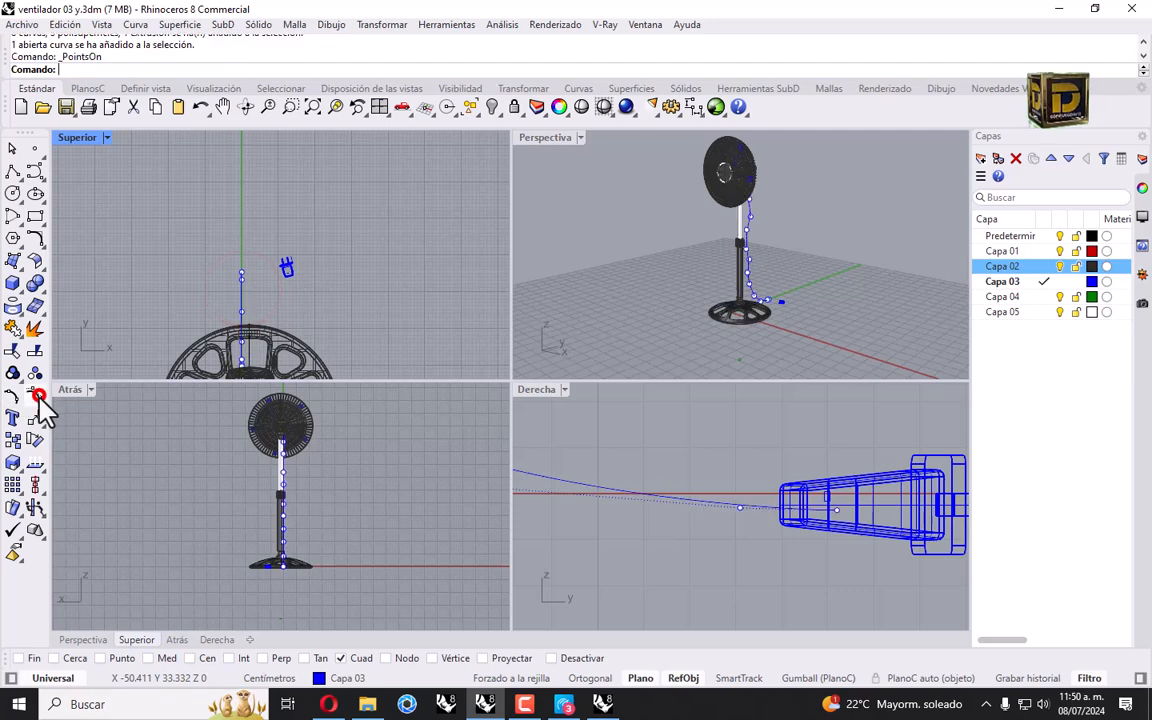
{"action": "scroll", "coordinate": [260, 500], "scroll_direction": "up", "scroll_amount": 5}
{"action": "left_click", "coordinate": [250, 522]}
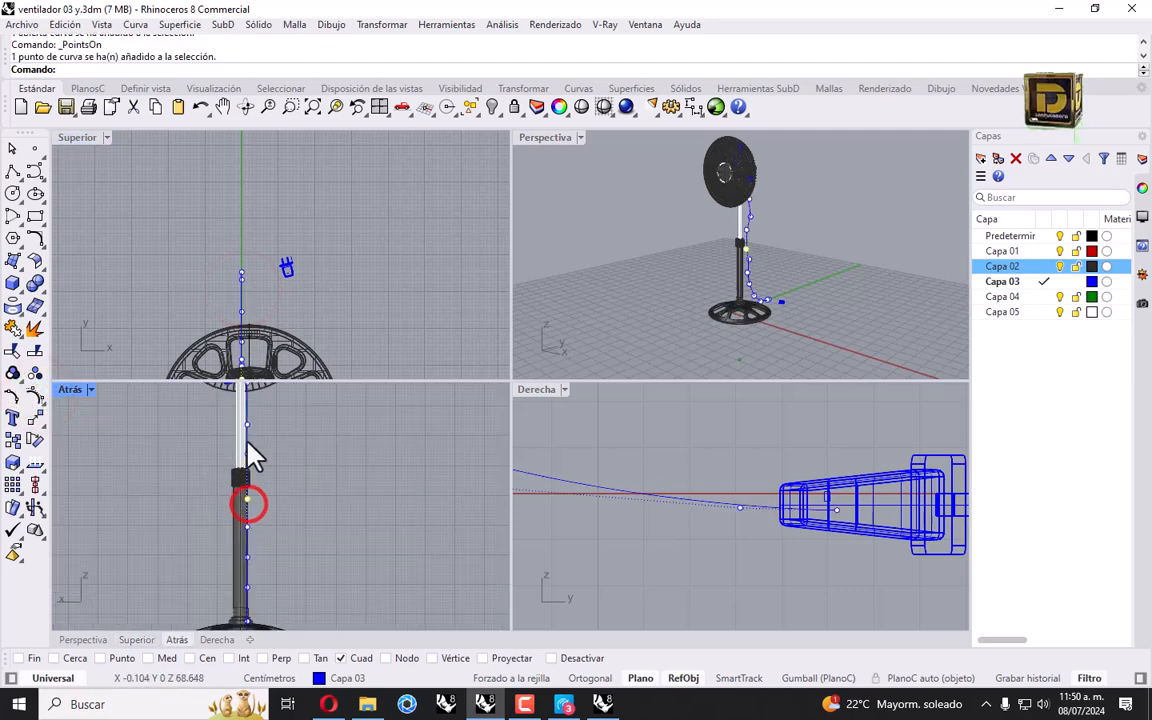
{"action": "left_click", "coordinate": [247, 430]}
{"action": "left_click_drag", "start_coordinate": [246, 500], "coordinate": [206, 500], "text": "shift"}
Step: Select the cable curve's control points just above the base and next to the plug
{"action": "scroll", "coordinate": [258, 492], "scroll_direction": "down", "scroll_amount": 6}
{"action": "scroll", "coordinate": [260, 496], "scroll_direction": "up", "scroll_amount": 6}
{"action": "left_click", "coordinate": [232, 540]}
{"action": "scroll", "coordinate": [751, 514], "scroll_direction": "down", "scroll_amount": 6}
{"action": "scroll", "coordinate": [733, 501], "scroll_direction": "up", "scroll_amount": 6}
{"action": "left_click", "coordinate": [746, 508], "text": "shift"}
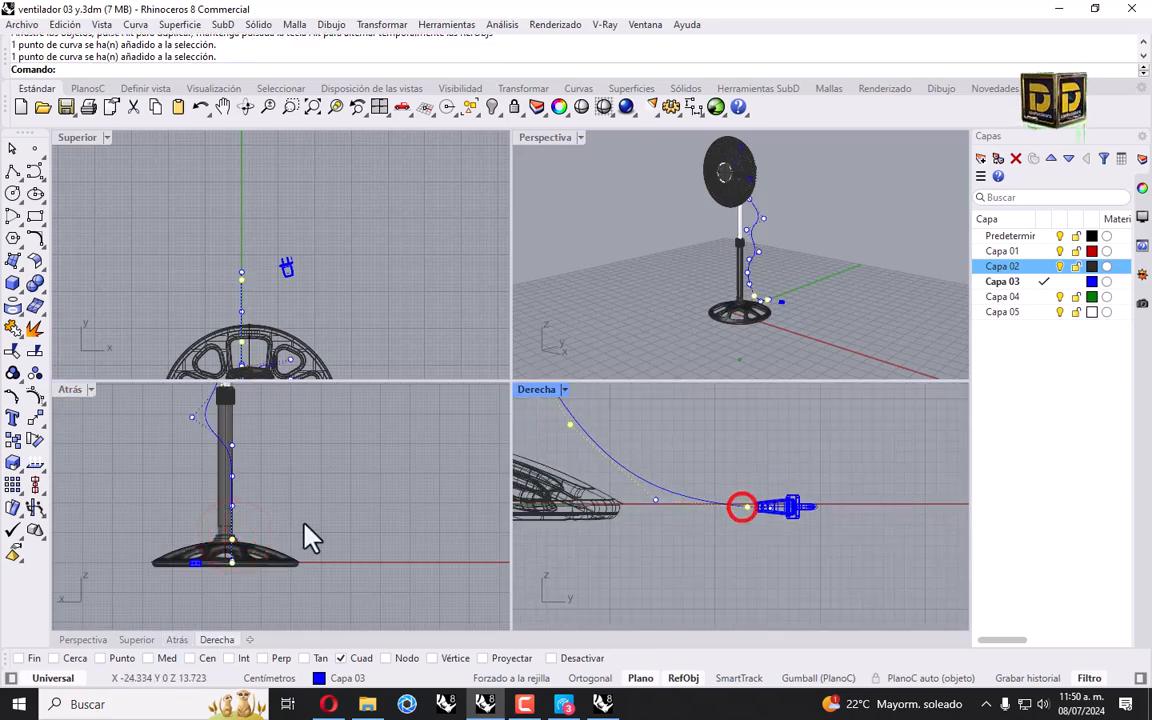
Step: Try to drag the two selected control points sideways in the back view, and undo the move
{"action": "left_click_drag", "start_coordinate": [234, 540], "coordinate": [256, 560], "text": "shift"}
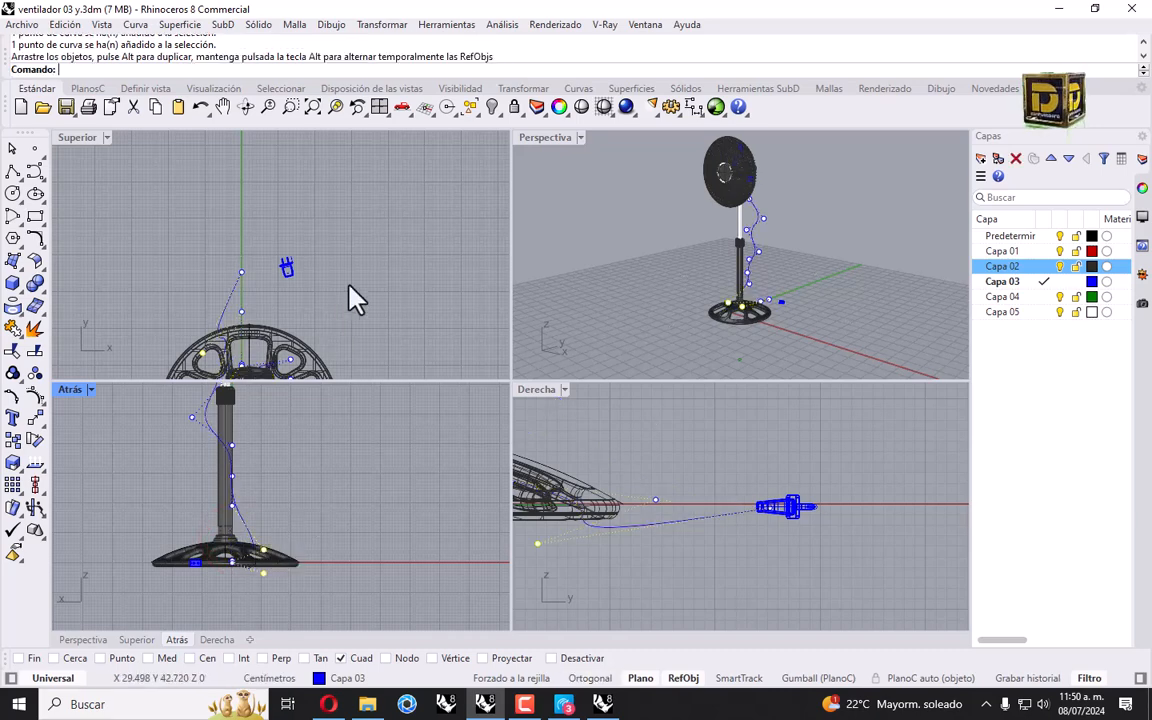
{"action": "right_click_drag", "start_coordinate": [726, 256], "coordinate": [764, 303]}
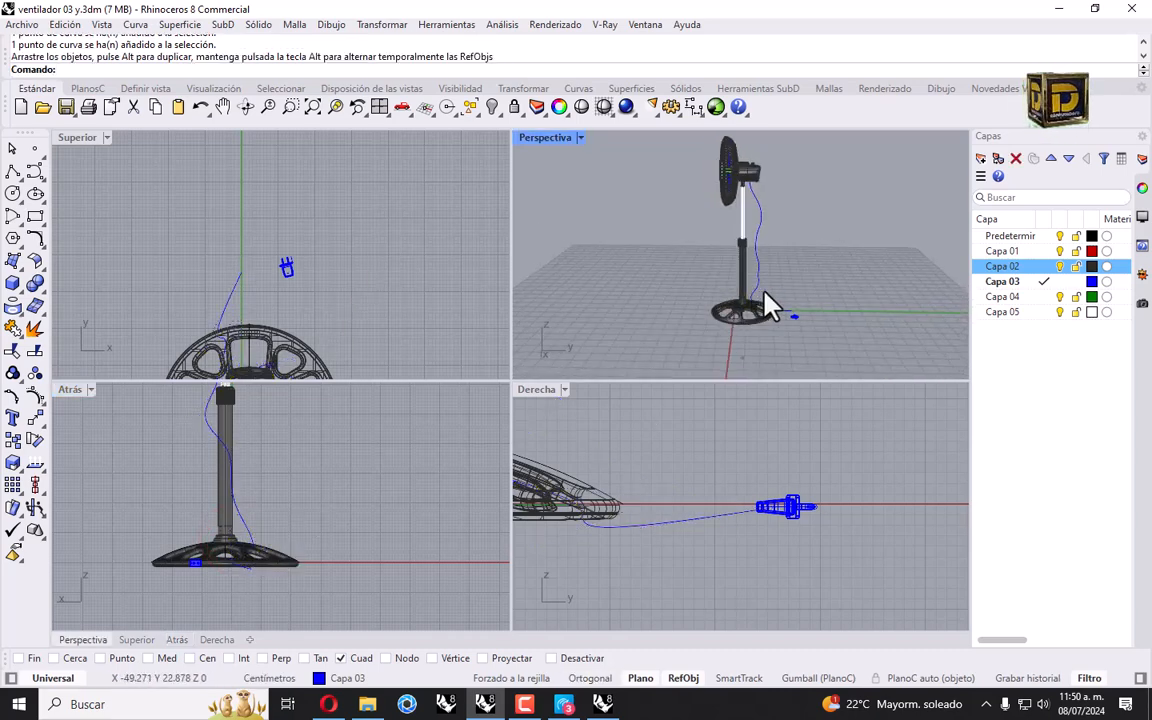
{"action": "key", "text": "ctrl+z"}
Step: Disable object snaps and shift the two selected control points slightly sideways in the top view
{"action": "left_click", "coordinate": [566, 655]}
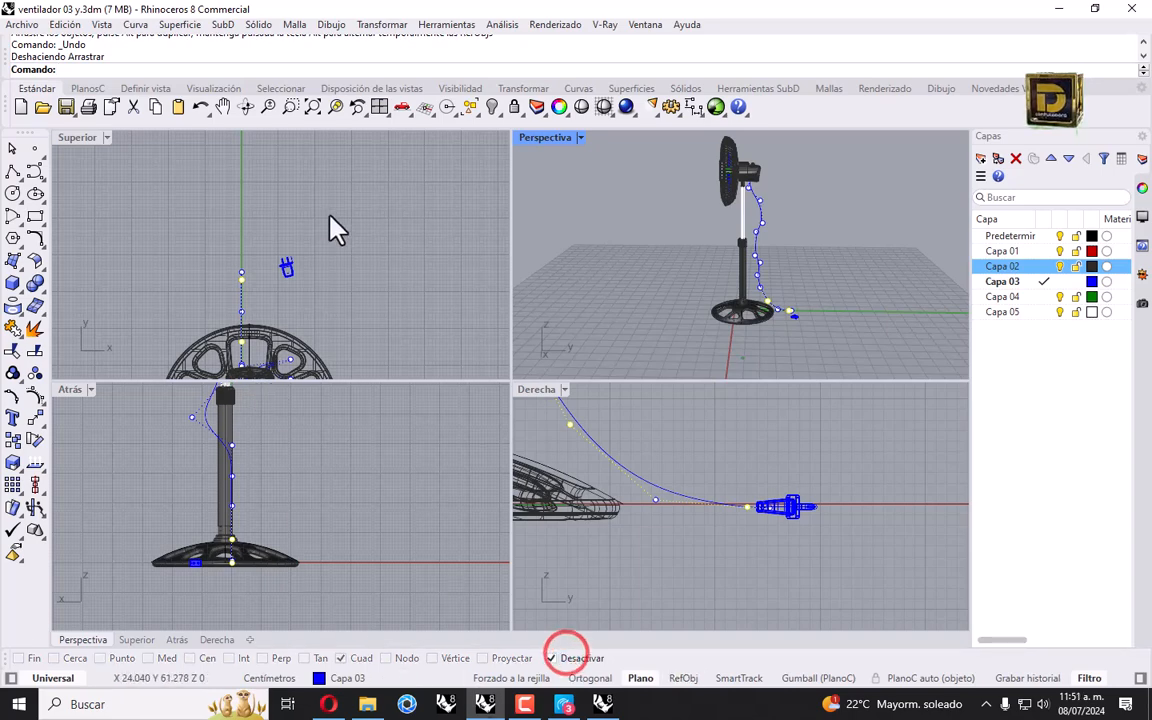
{"action": "scroll", "coordinate": [240, 291], "scroll_direction": "up", "scroll_amount": 6}
{"action": "left_click_drag", "start_coordinate": [243, 271], "coordinate": [261, 270], "text": "shift"}
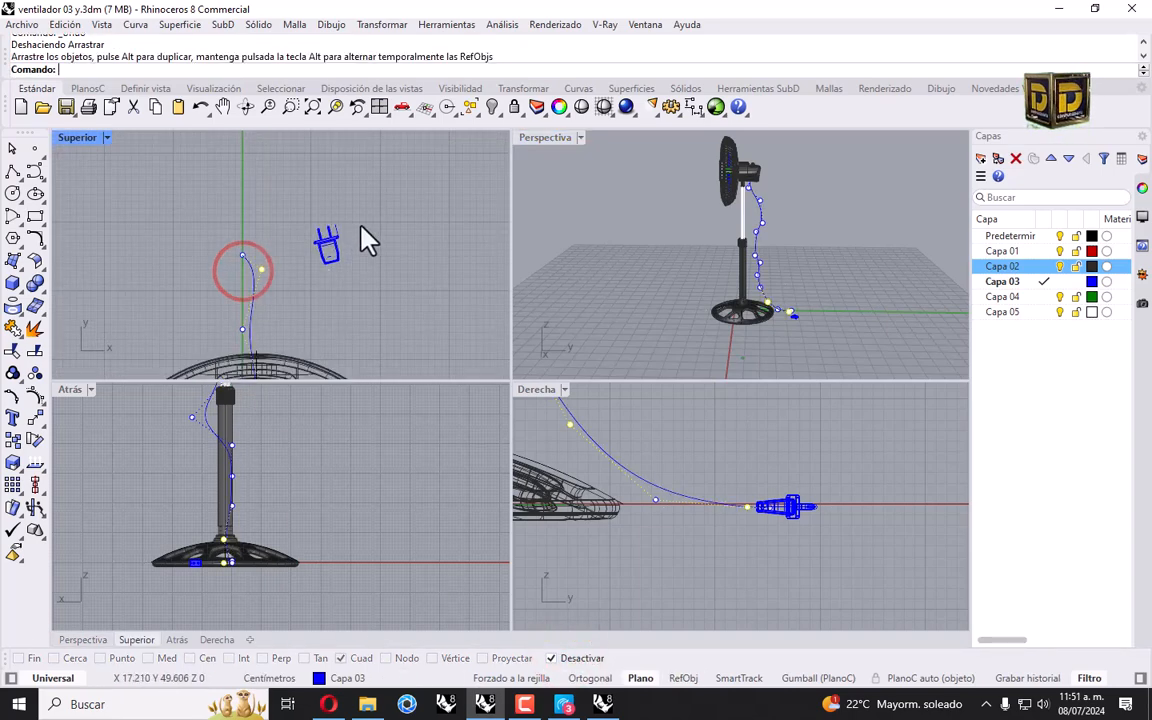
Step: Move the whole plug onto the end of the cable curve in the top view, and deselect it
{"action": "left_click_drag", "start_coordinate": [295, 219], "coordinate": [336, 274]}
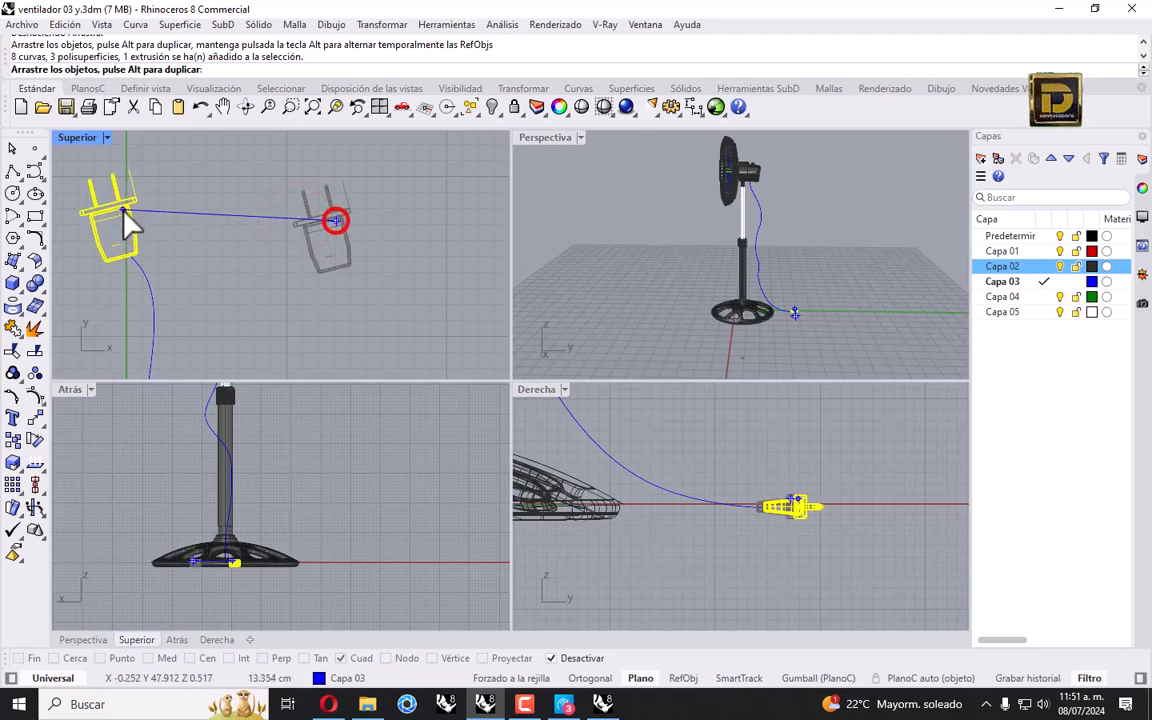
{"action": "left_click_drag", "start_coordinate": [123, 210], "coordinate": [137, 213]}
{"action": "left_click", "coordinate": [268, 186]}
Step: In the maximized perspective view, pipe the cable curve with a 0.5 cm diameter at both ends and flat caps
{"action": "right_click_drag", "start_coordinate": [761, 262], "coordinate": [638, 226]}
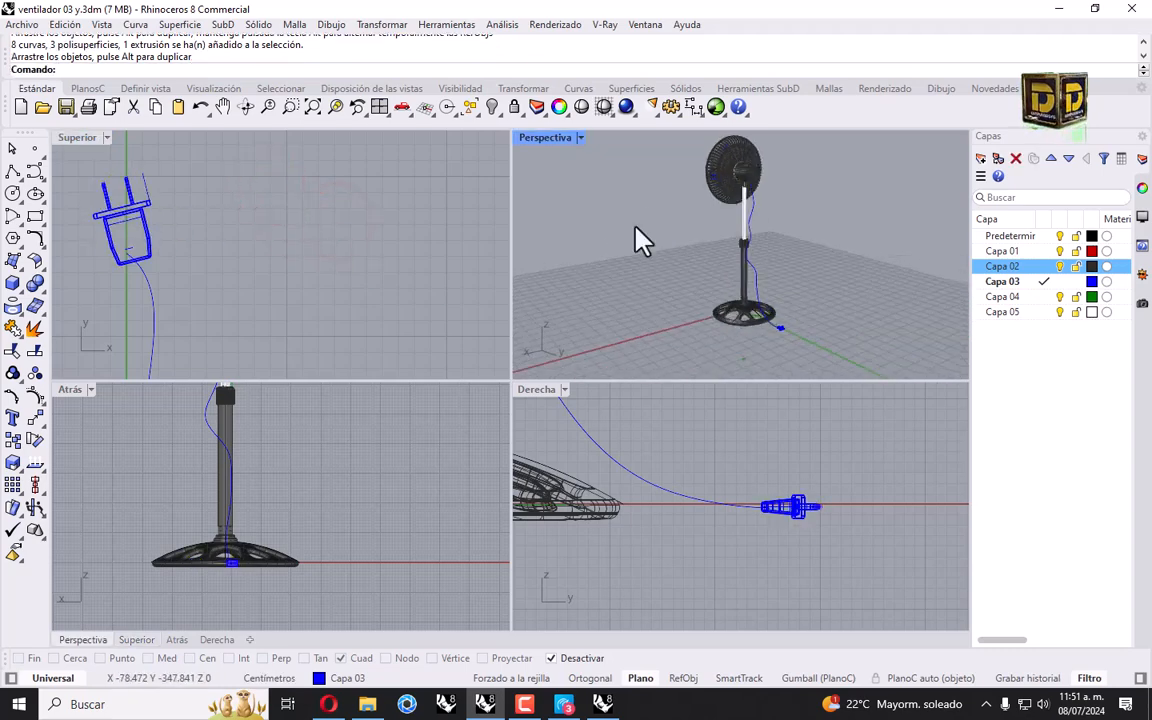
{"action": "scroll", "coordinate": [763, 257], "scroll_direction": "up", "scroll_amount": 4}
{"action": "right_click_drag", "start_coordinate": [768, 248], "coordinate": [825, 259]}
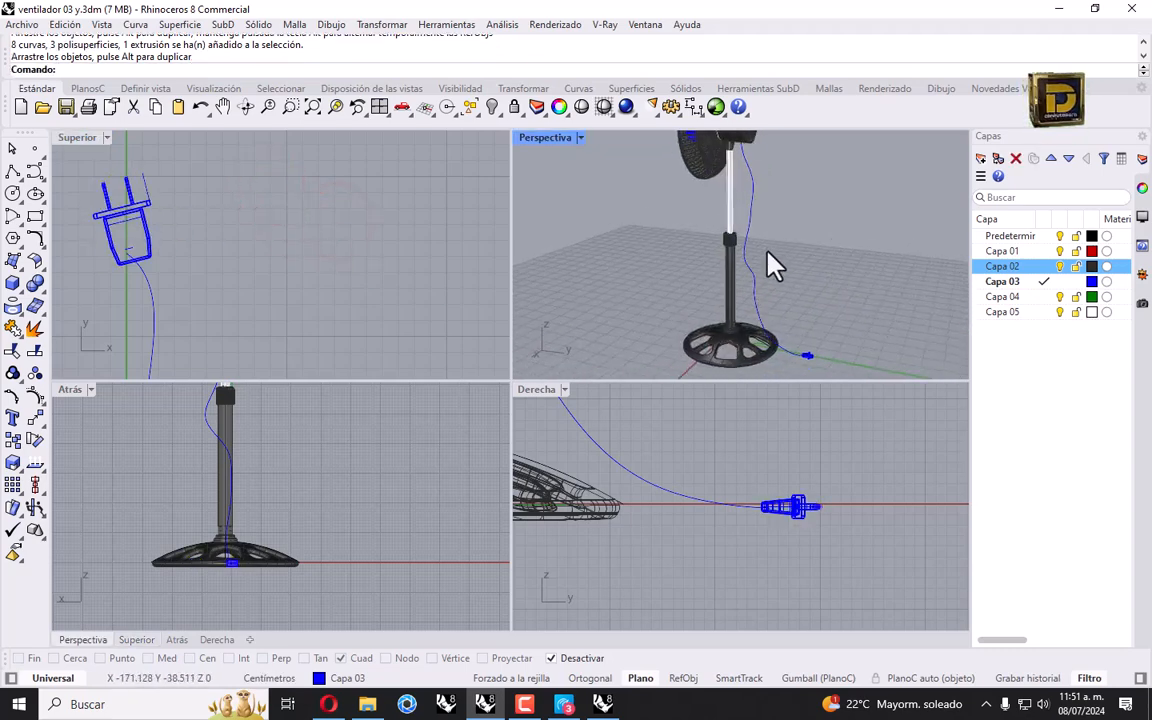
{"action": "scroll", "coordinate": [740, 257], "scroll_direction": "up", "scroll_amount": 3}
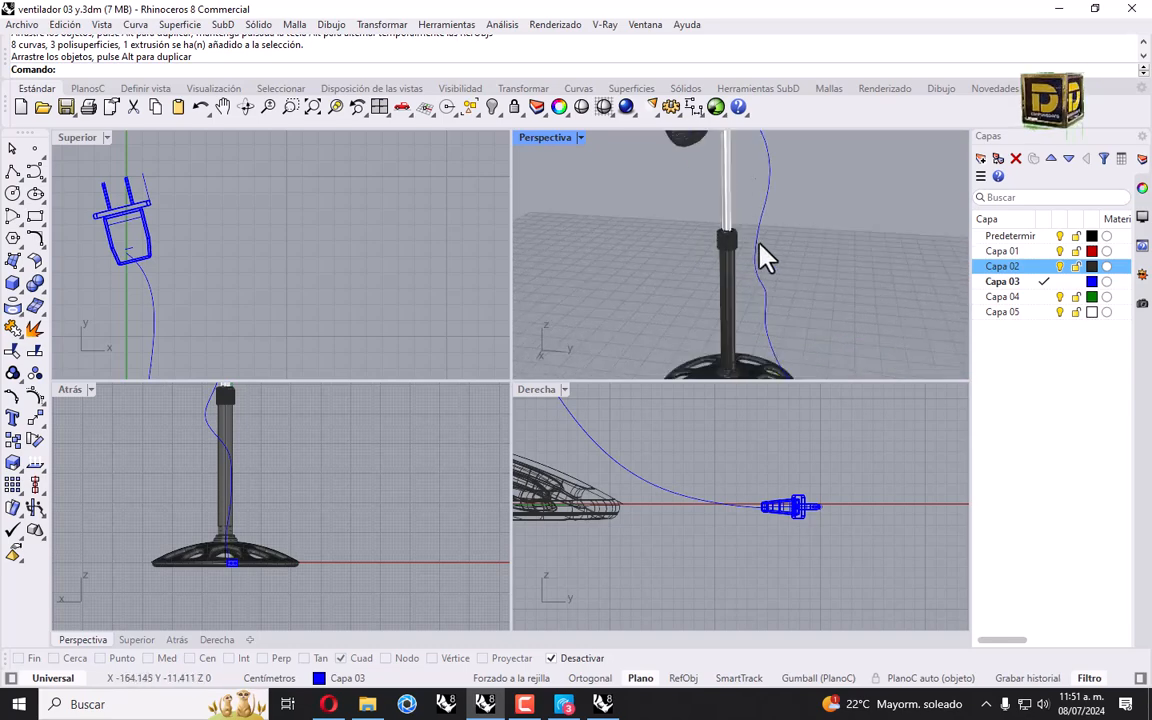
{"action": "left_click", "coordinate": [761, 250]}
{"action": "double_click", "coordinate": [545, 138]}
{"action": "scroll", "coordinate": [540, 290], "scroll_direction": "down", "scroll_amount": 3}
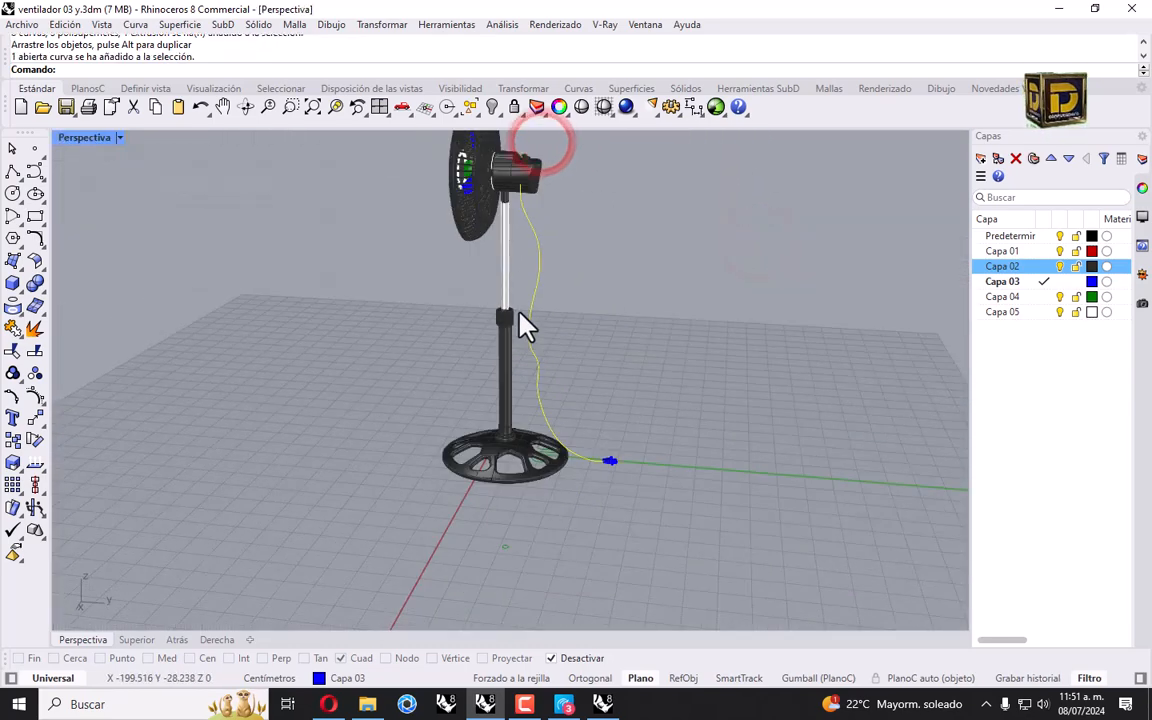
{"action": "type", "text": "pe"}
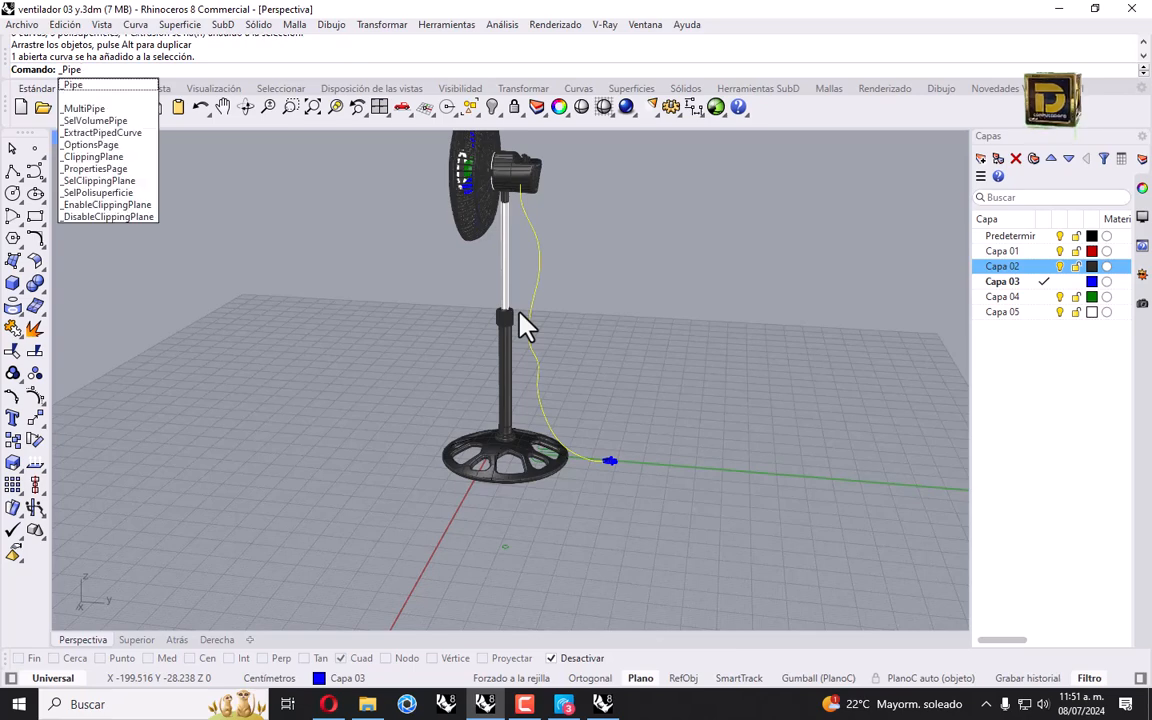
{"action": "key", "text": "Return"}
{"action": "left_click", "coordinate": [146, 69]}
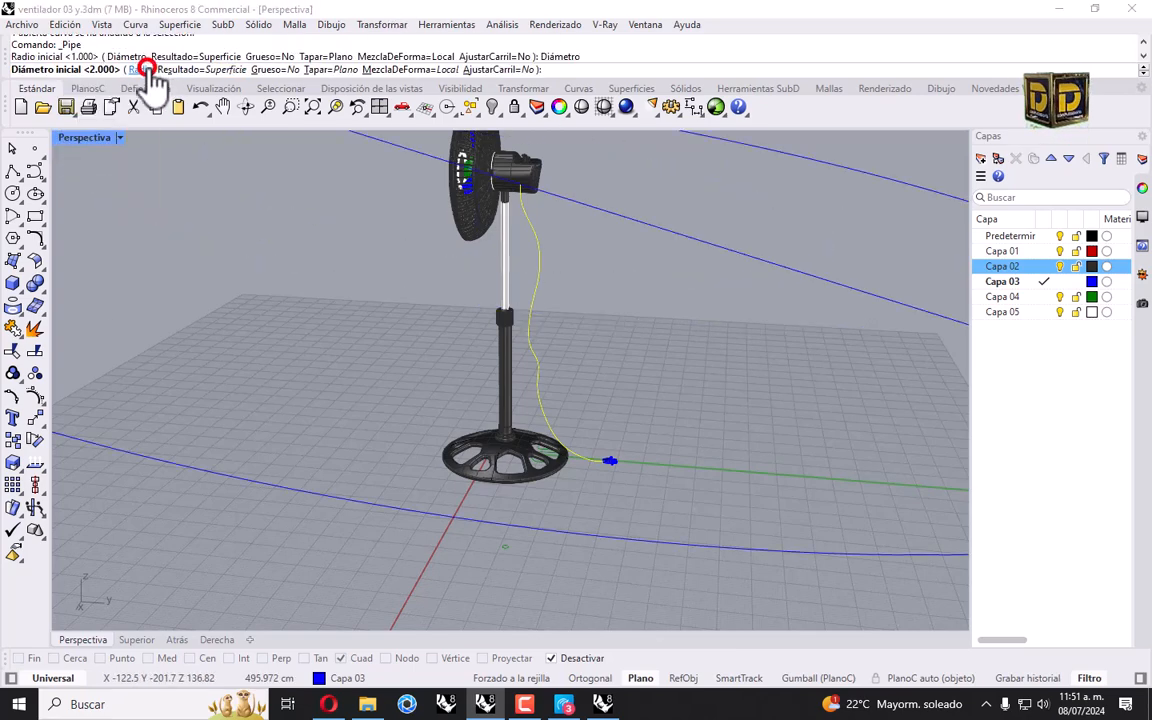
{"action": "type", "text": "0.5"}
{"action": "key", "text": "Return"}
{"action": "key", "text": "Return"}
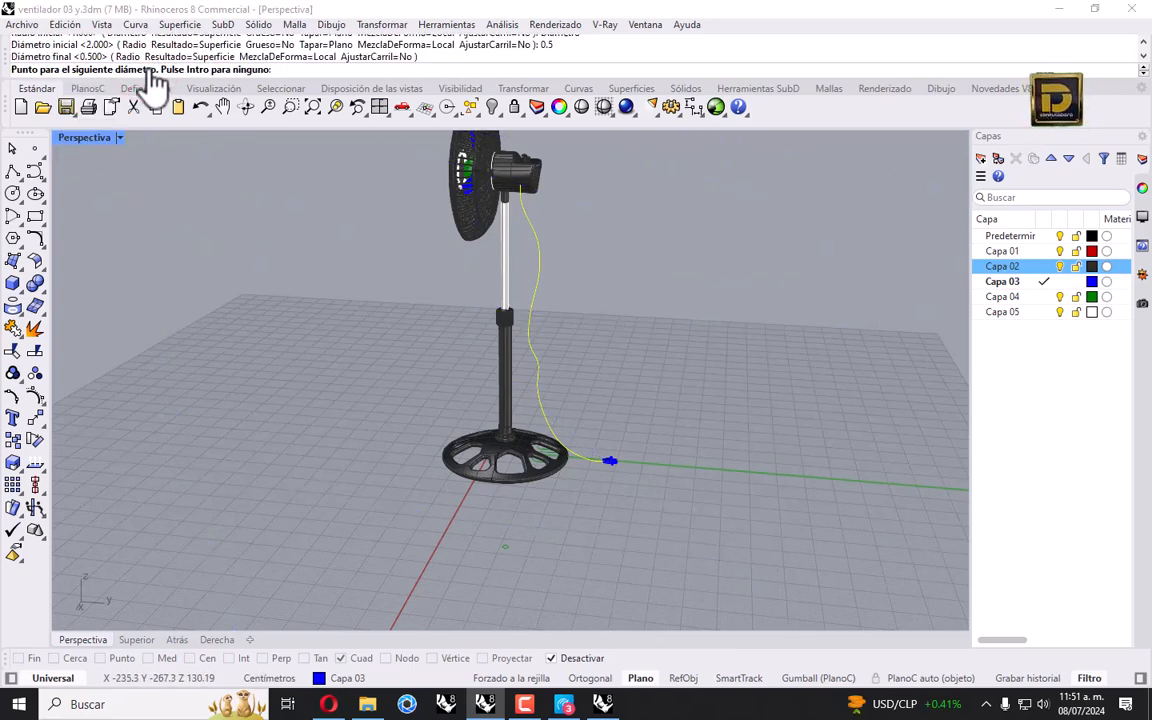
{"action": "key", "text": "Return"}
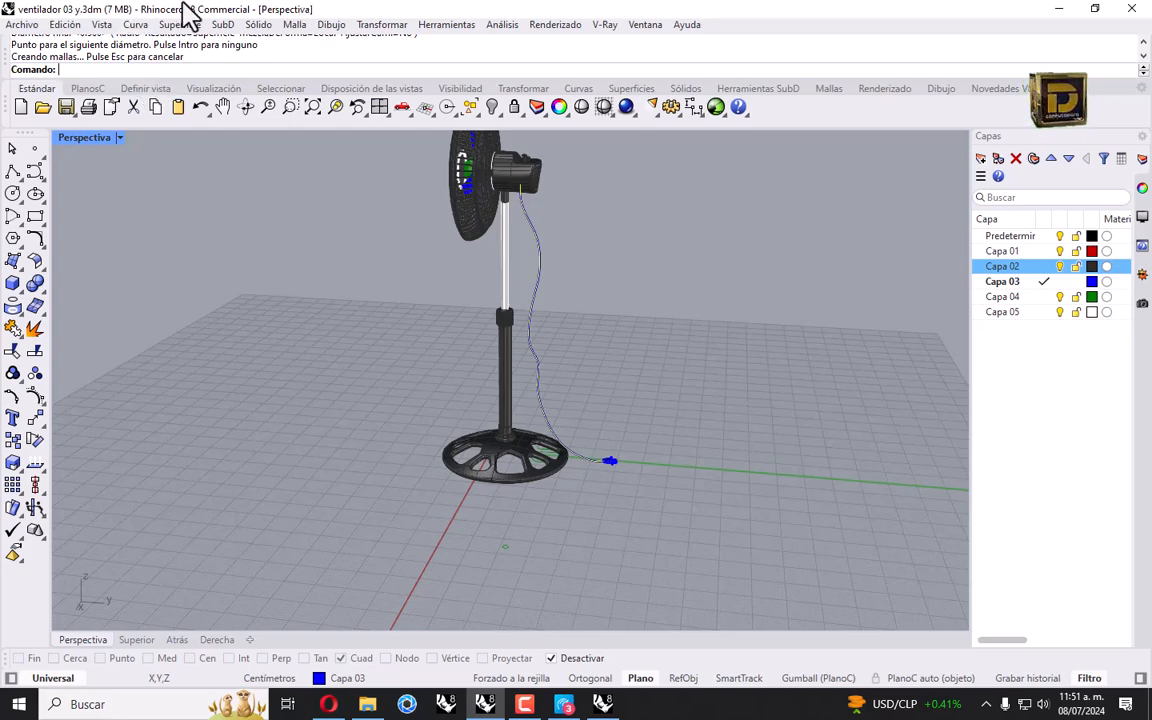
Step: Set the perspective view's display mode to Tinta and zoom to the model's extents
{"action": "scroll", "coordinate": [535, 309], "scroll_direction": "up", "scroll_amount": 4}
{"action": "right_click_drag", "start_coordinate": [535, 309], "coordinate": [692, 285]}
{"action": "scroll", "coordinate": [665, 292], "scroll_direction": "down", "scroll_amount": 5}
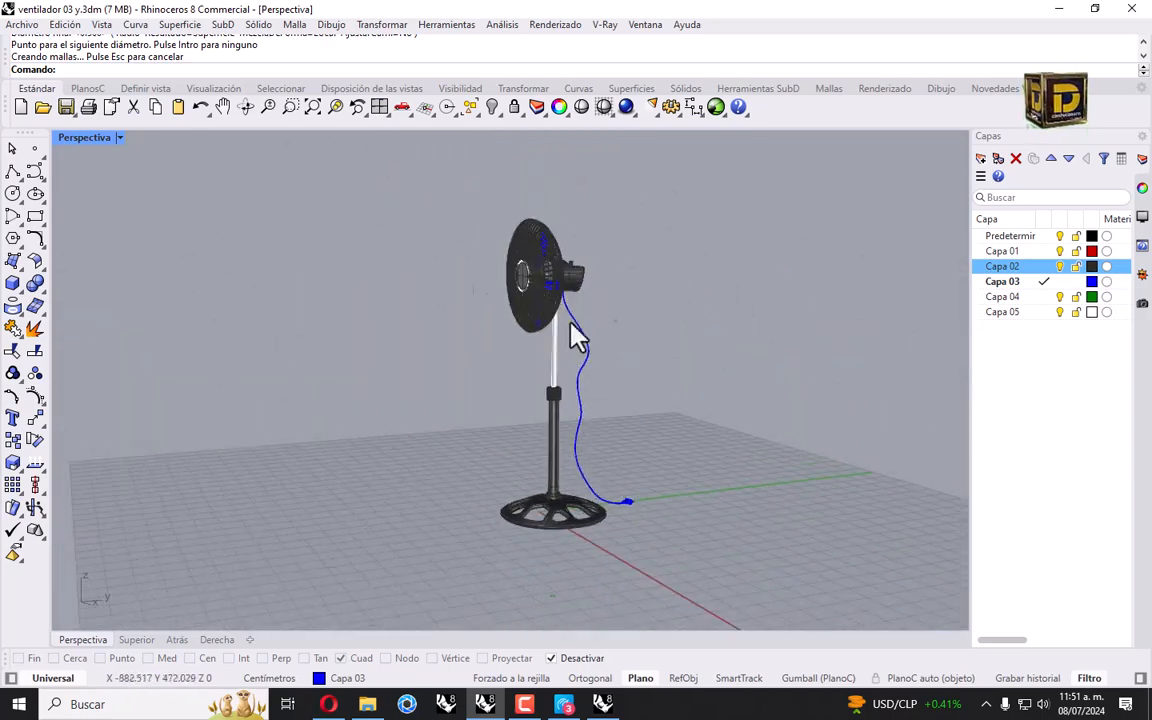
{"action": "left_click", "coordinate": [120, 137]}
{"action": "left_click", "coordinate": [165, 228]}
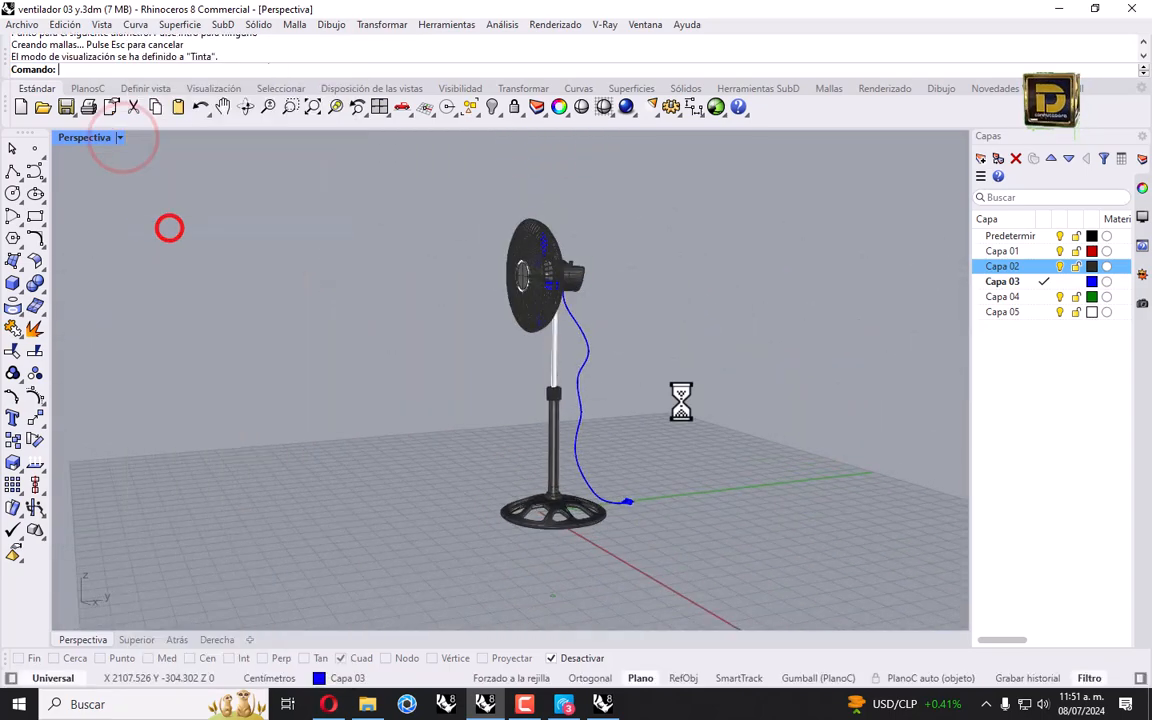
{"action": "scroll", "coordinate": [633, 275], "scroll_direction": "up", "scroll_amount": 3}
{"action": "right_click_drag", "start_coordinate": [592, 307], "coordinate": [147, 303]}
{"action": "scroll", "coordinate": [424, 332], "scroll_direction": "down", "scroll_amount": 3}
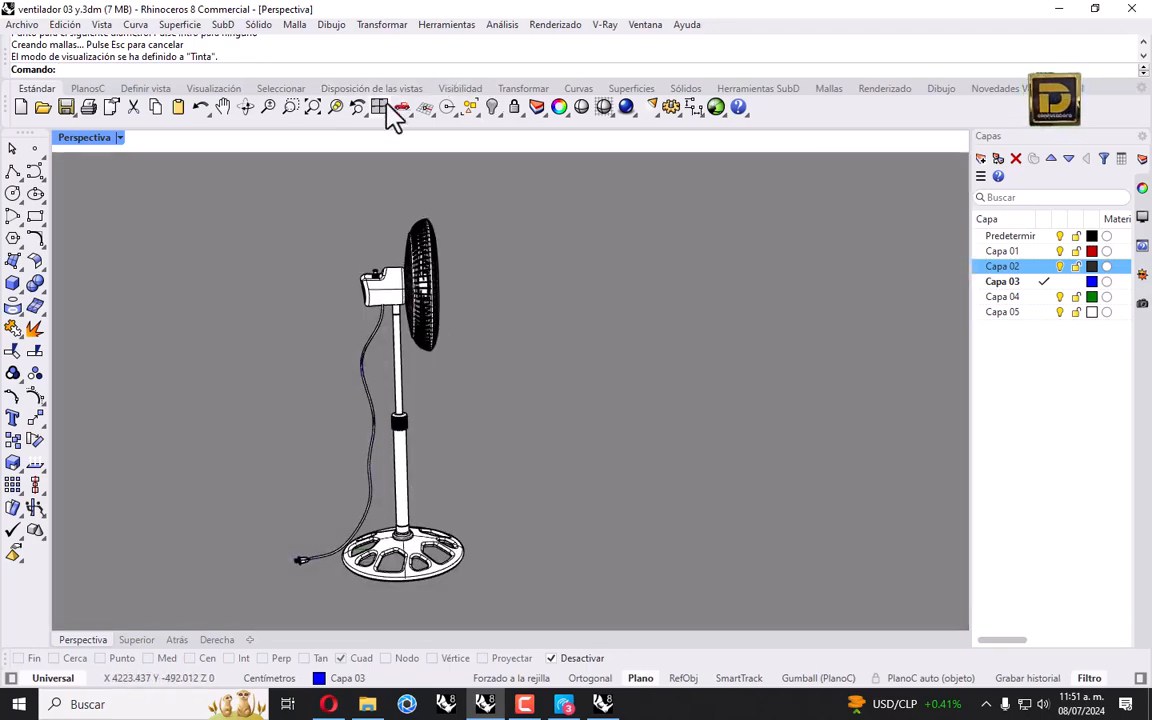
{"action": "left_click", "coordinate": [318, 110]}
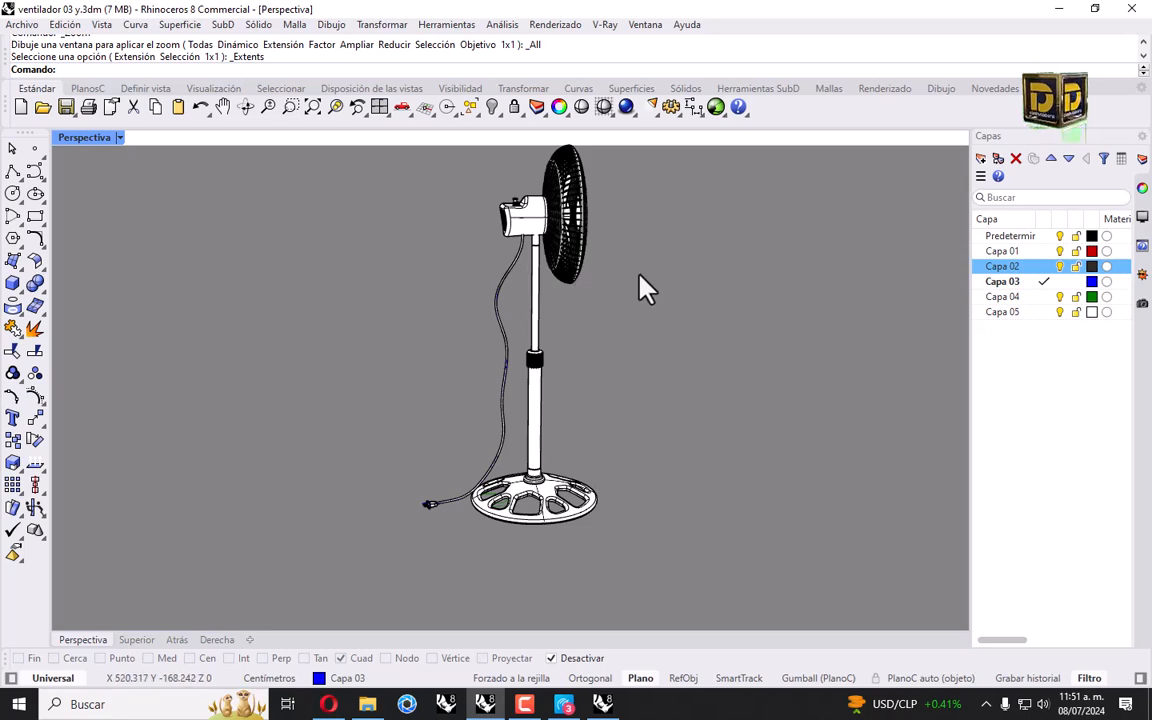
Step: Run the Turntable command at speed 18 and inspect the rotating fan with its cable from all sides
{"action": "type", "text": "Tuir"}
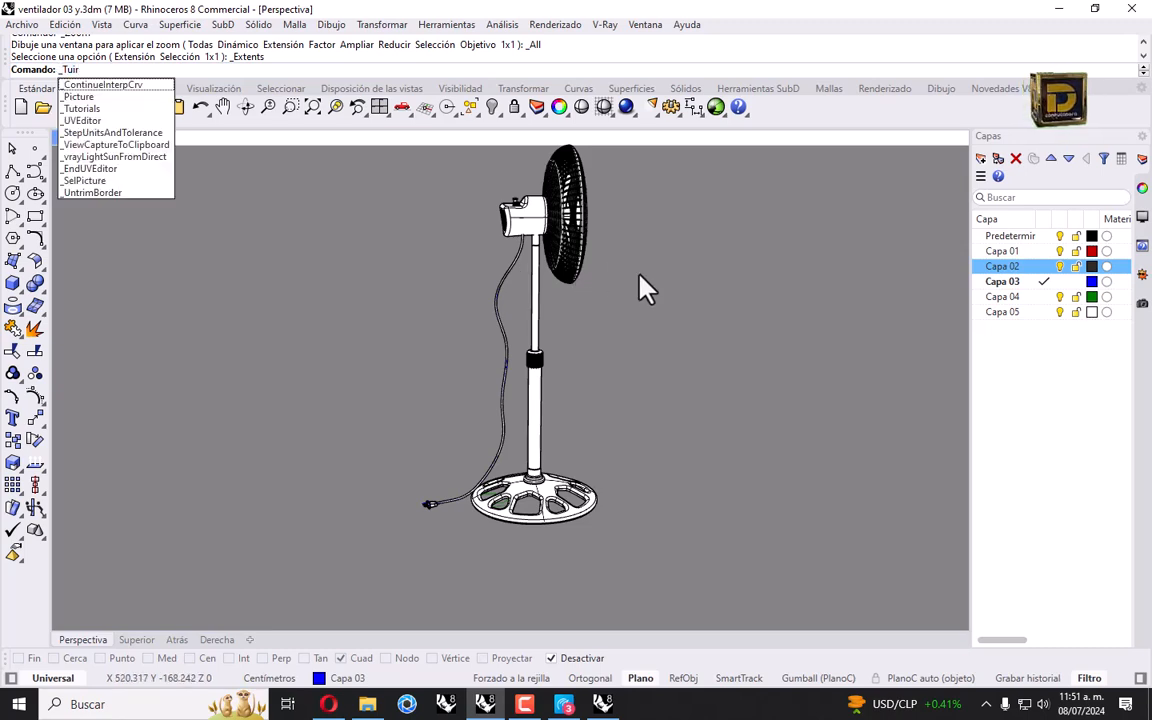
{"action": "key", "text": "BackSpace"}
{"action": "key", "text": "BackSpace"}
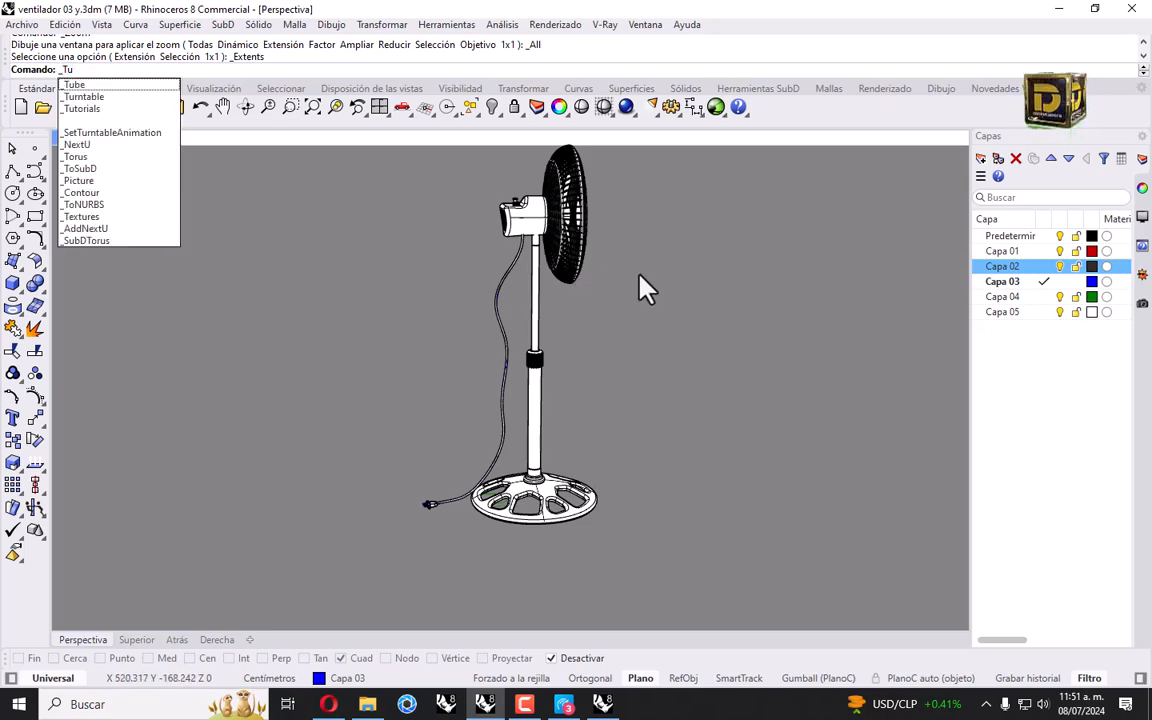
{"action": "type", "text": "rntable"}
{"action": "key", "text": "Return"}
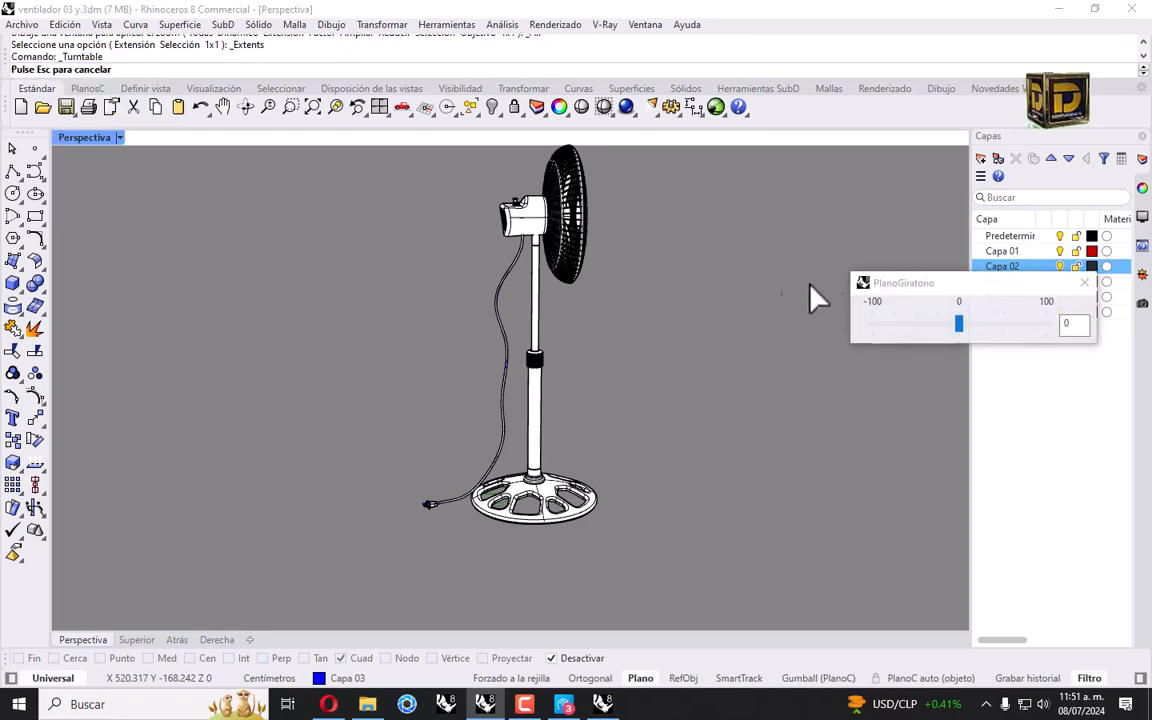
{"action": "left_click_drag", "start_coordinate": [969, 327], "coordinate": [974, 326]}
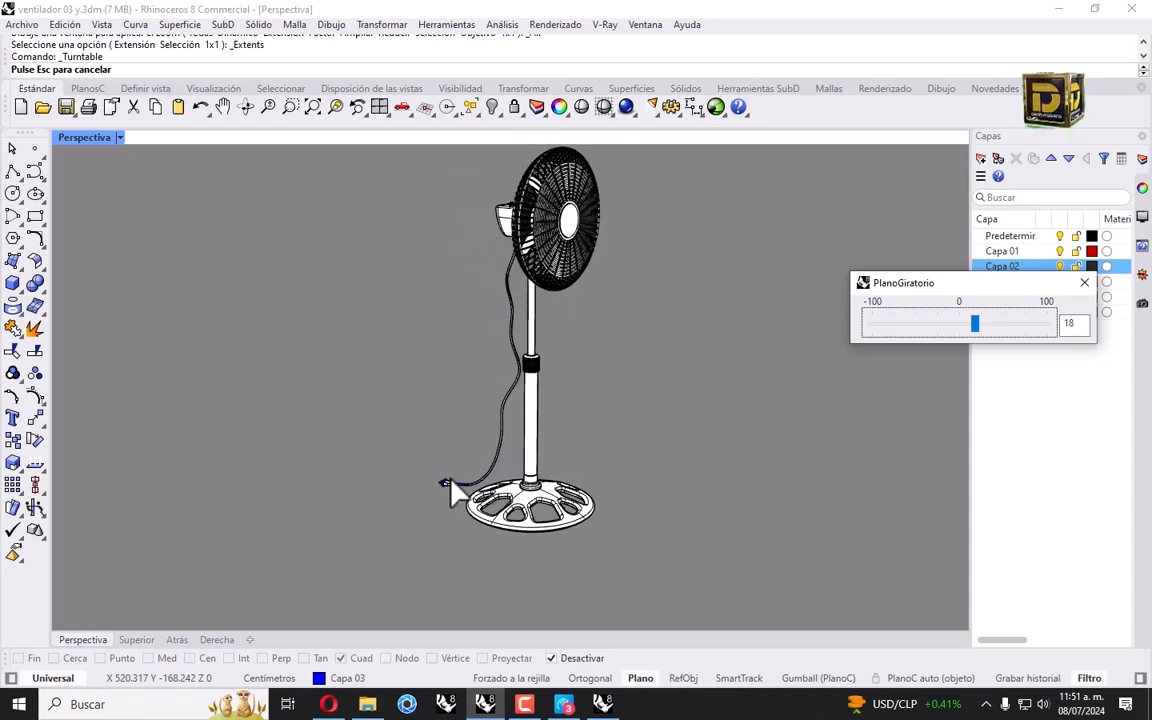
{"action": "scroll", "coordinate": [453, 543], "scroll_direction": "up", "scroll_amount": 2}
{"action": "scroll", "coordinate": [532, 514], "scroll_direction": "down", "scroll_amount": 4}
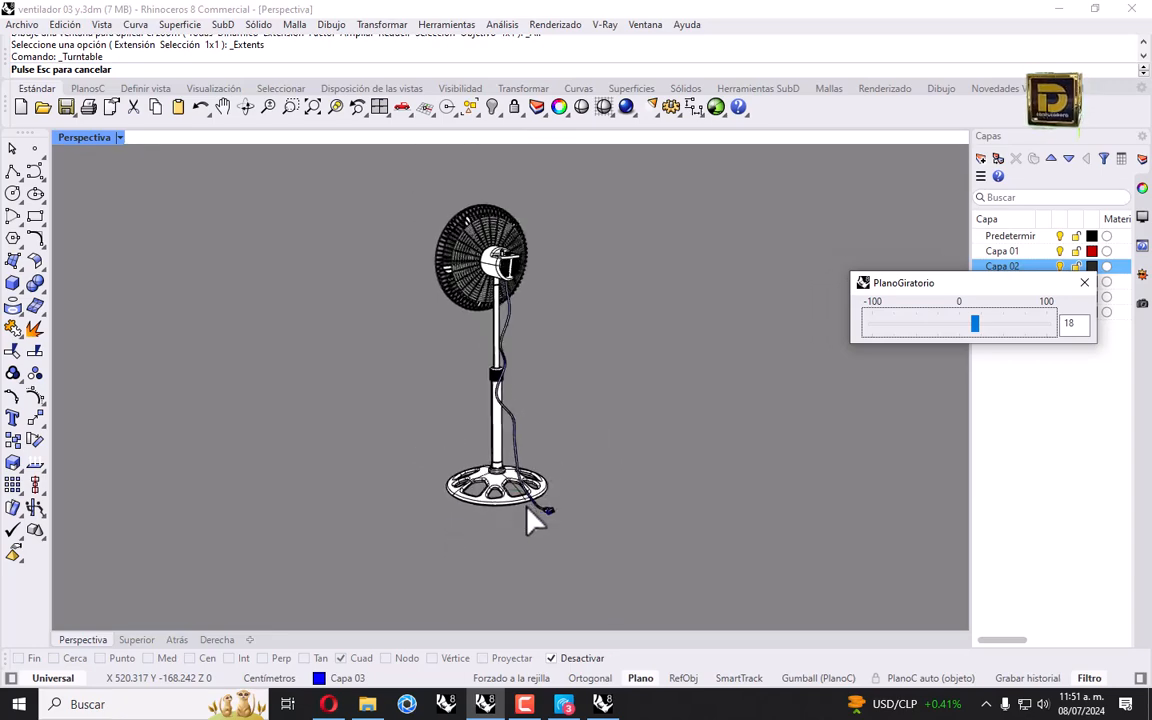